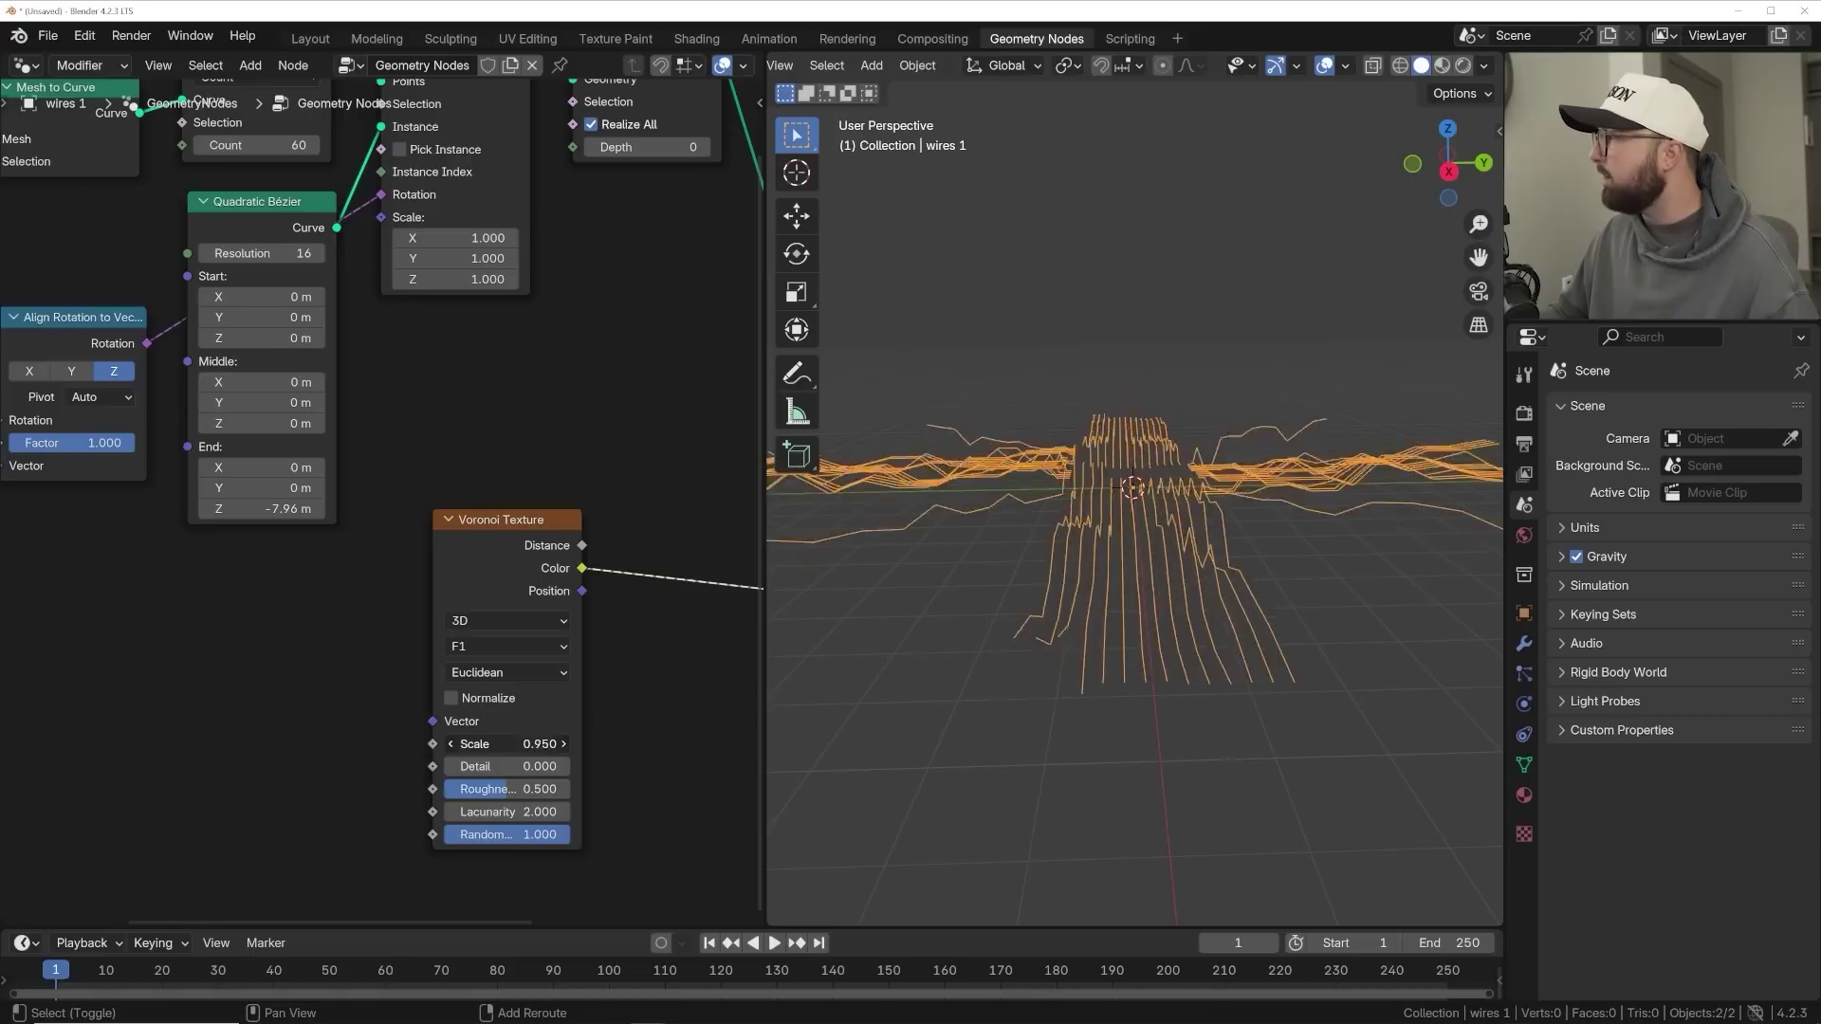
middle_click_drag(986, 417, 1203, 528)
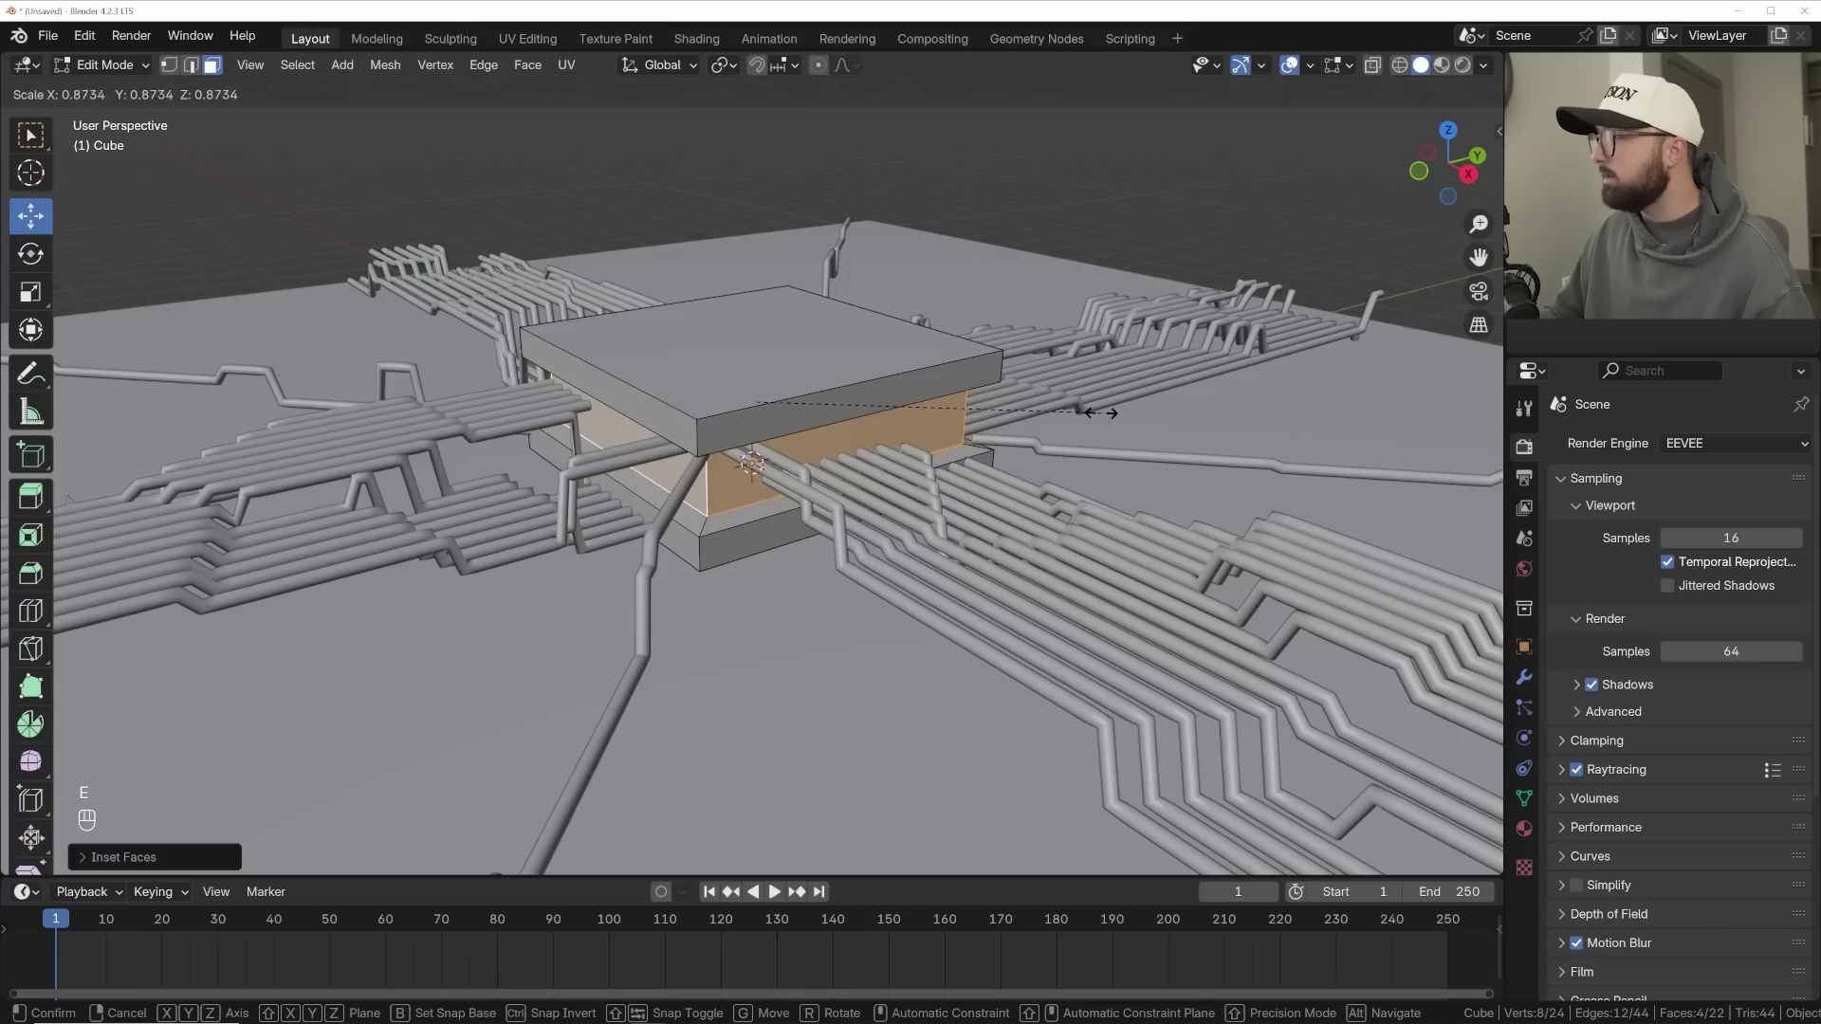
left_click(1088, 414)
key("e")
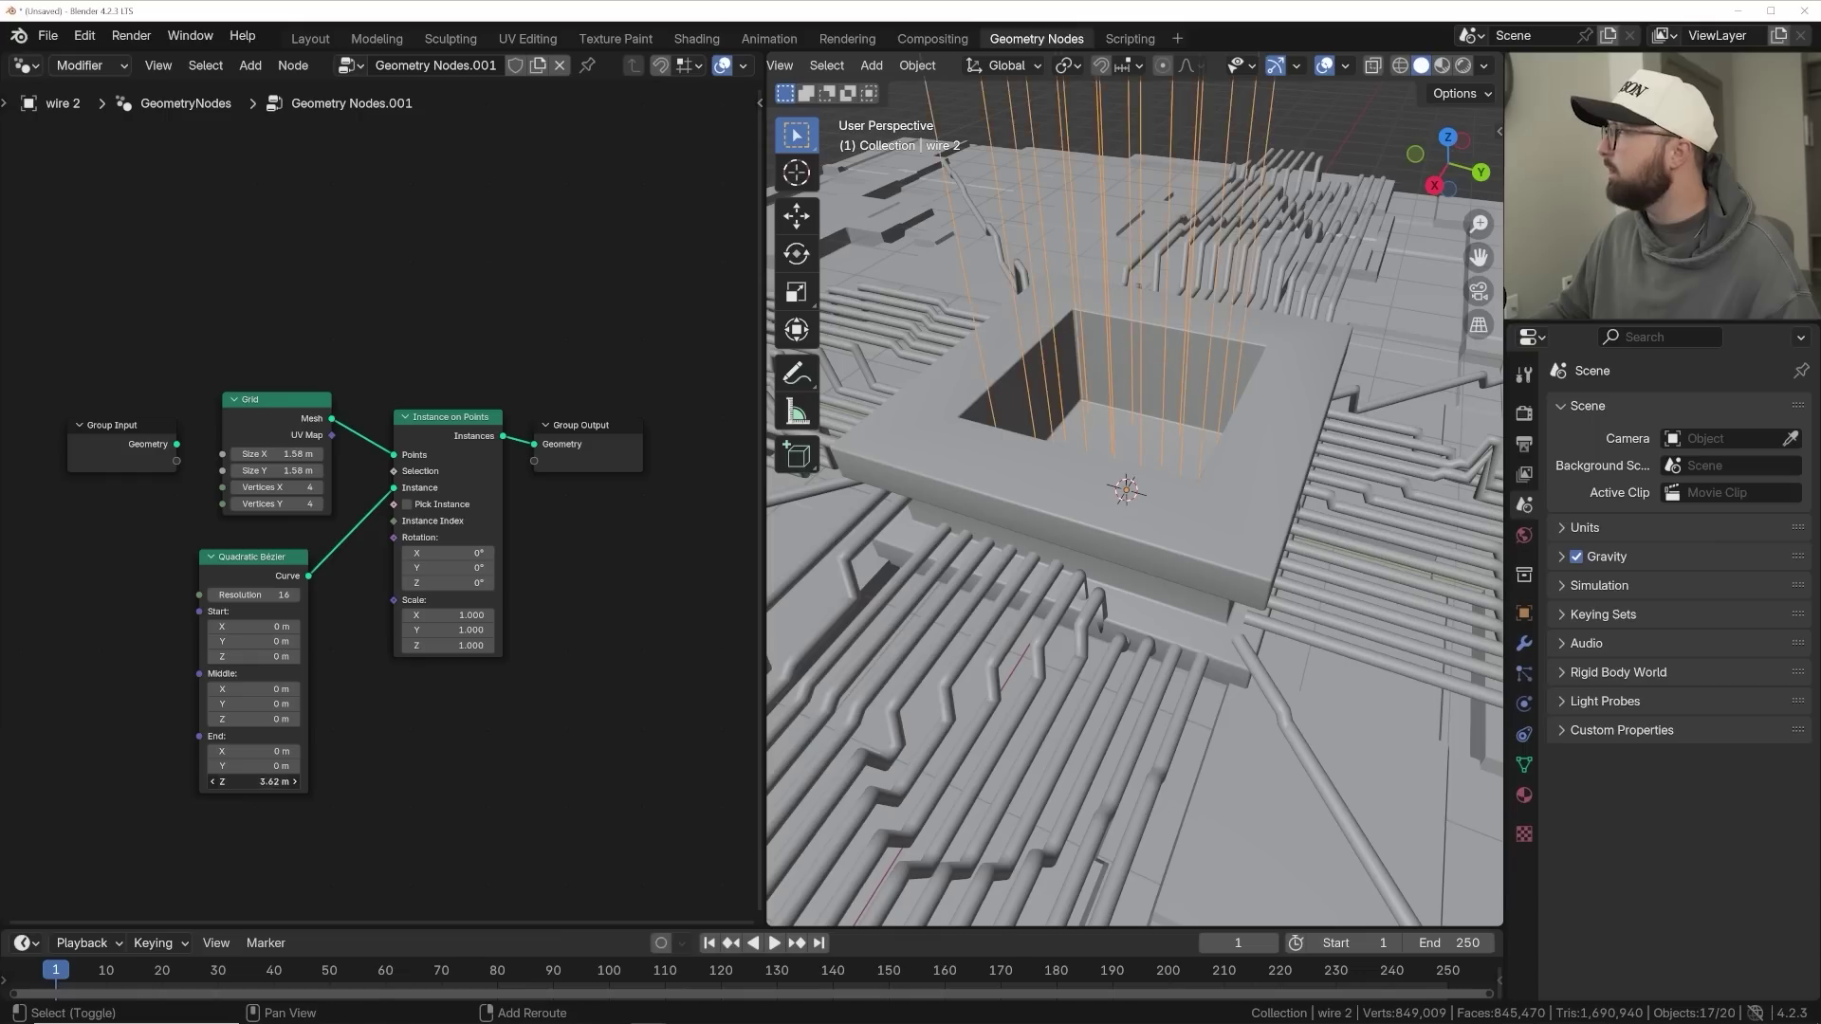
left_click_drag(254, 781, 265, 781)
scroll(1273, 386, "down", 7)
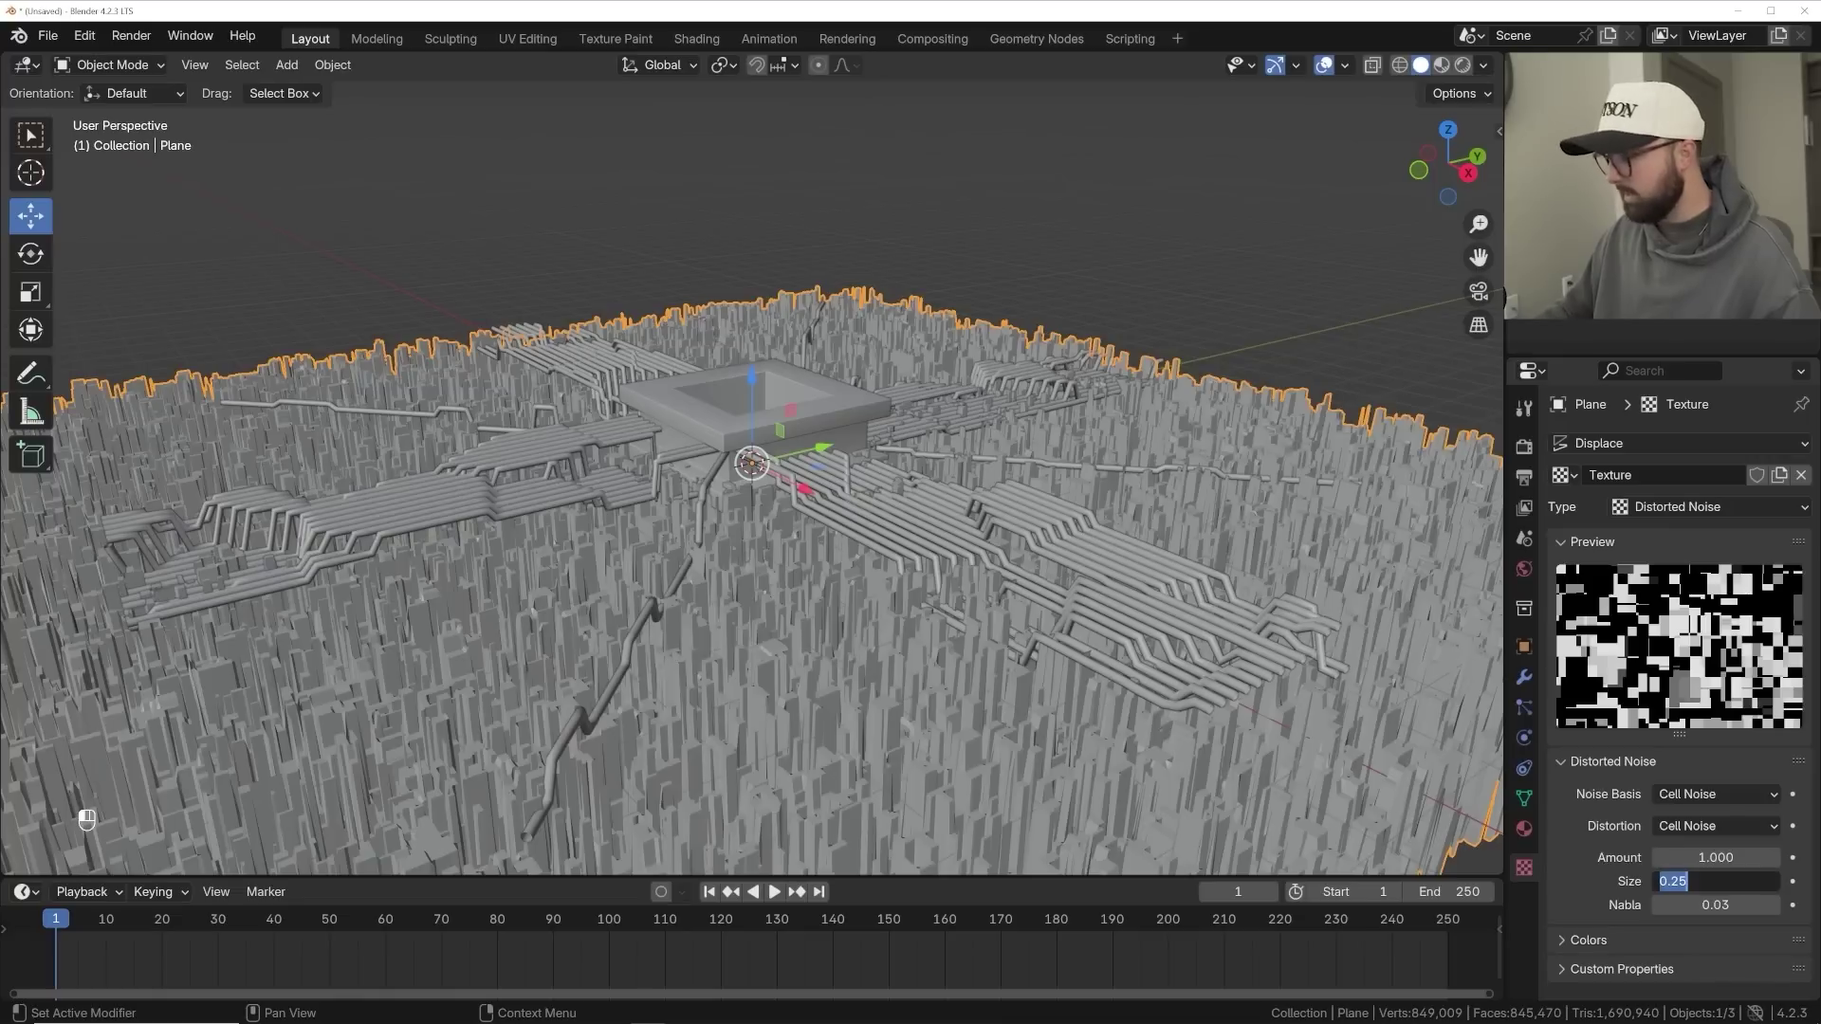
key("Return")
middle_click_drag(1051, 452, 1194, 455)
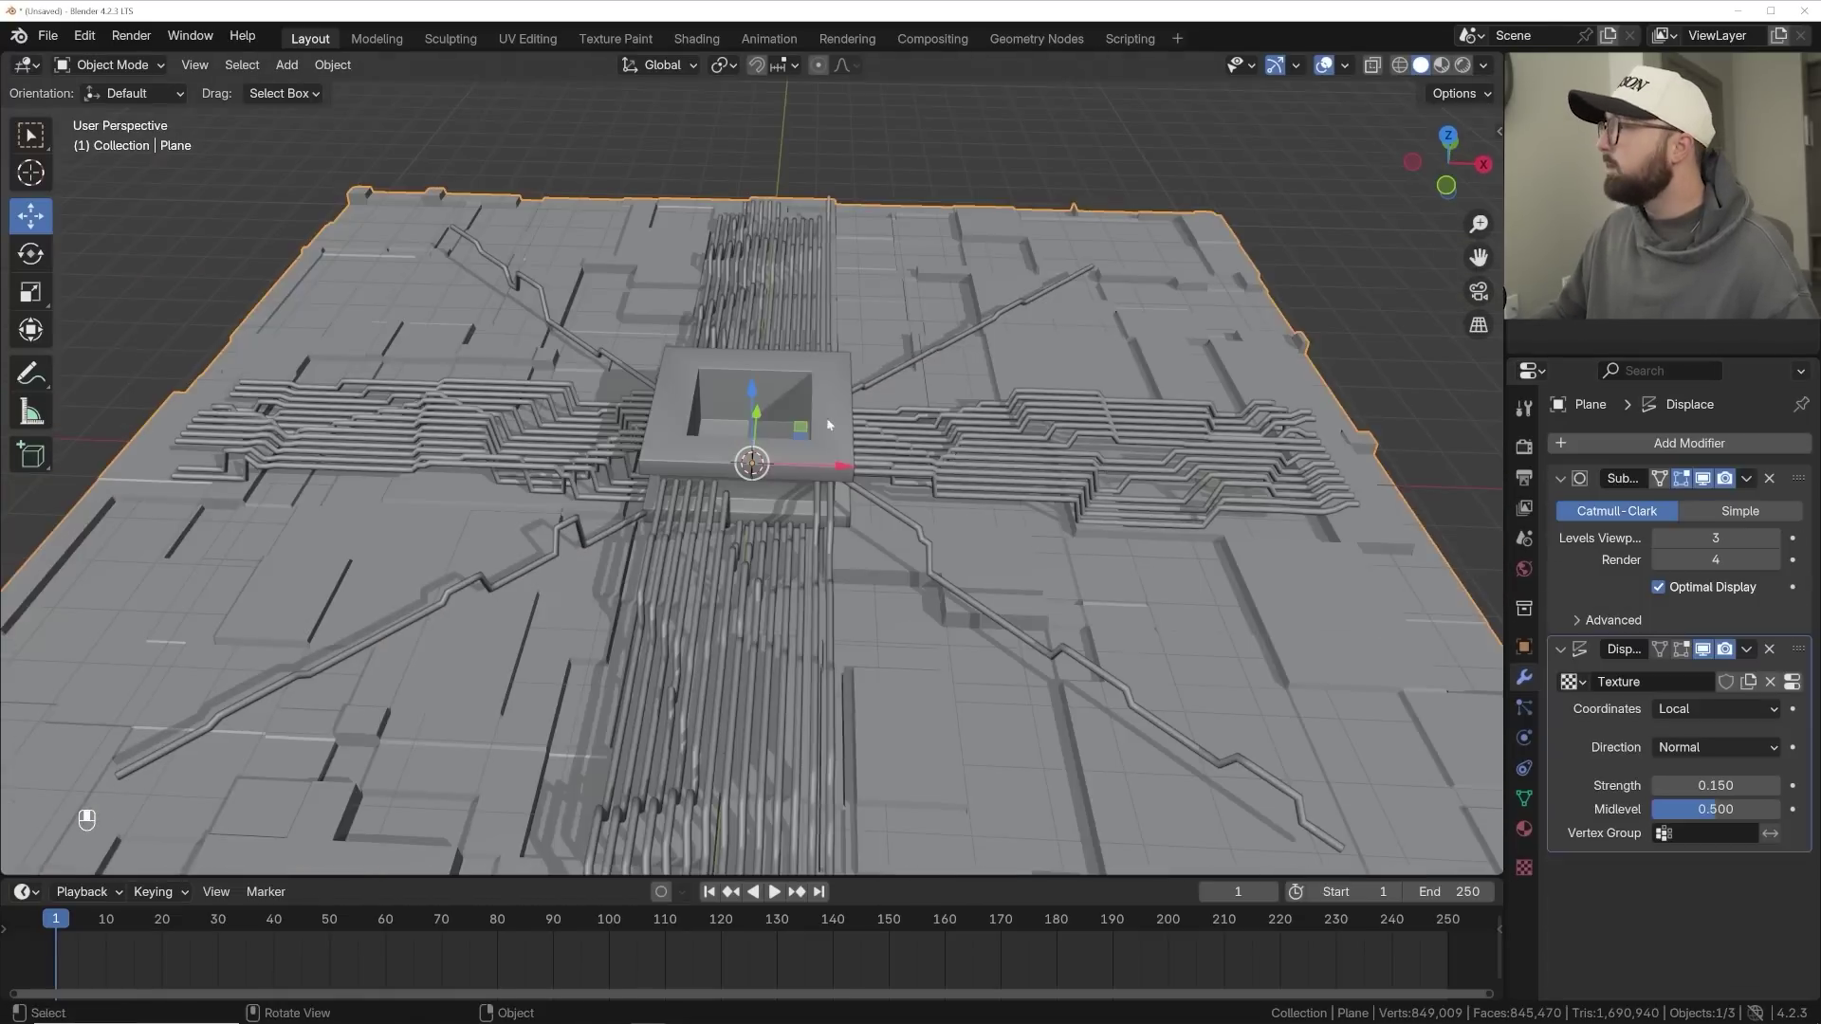
middle_click_drag(1043, 474, 1143, 473)
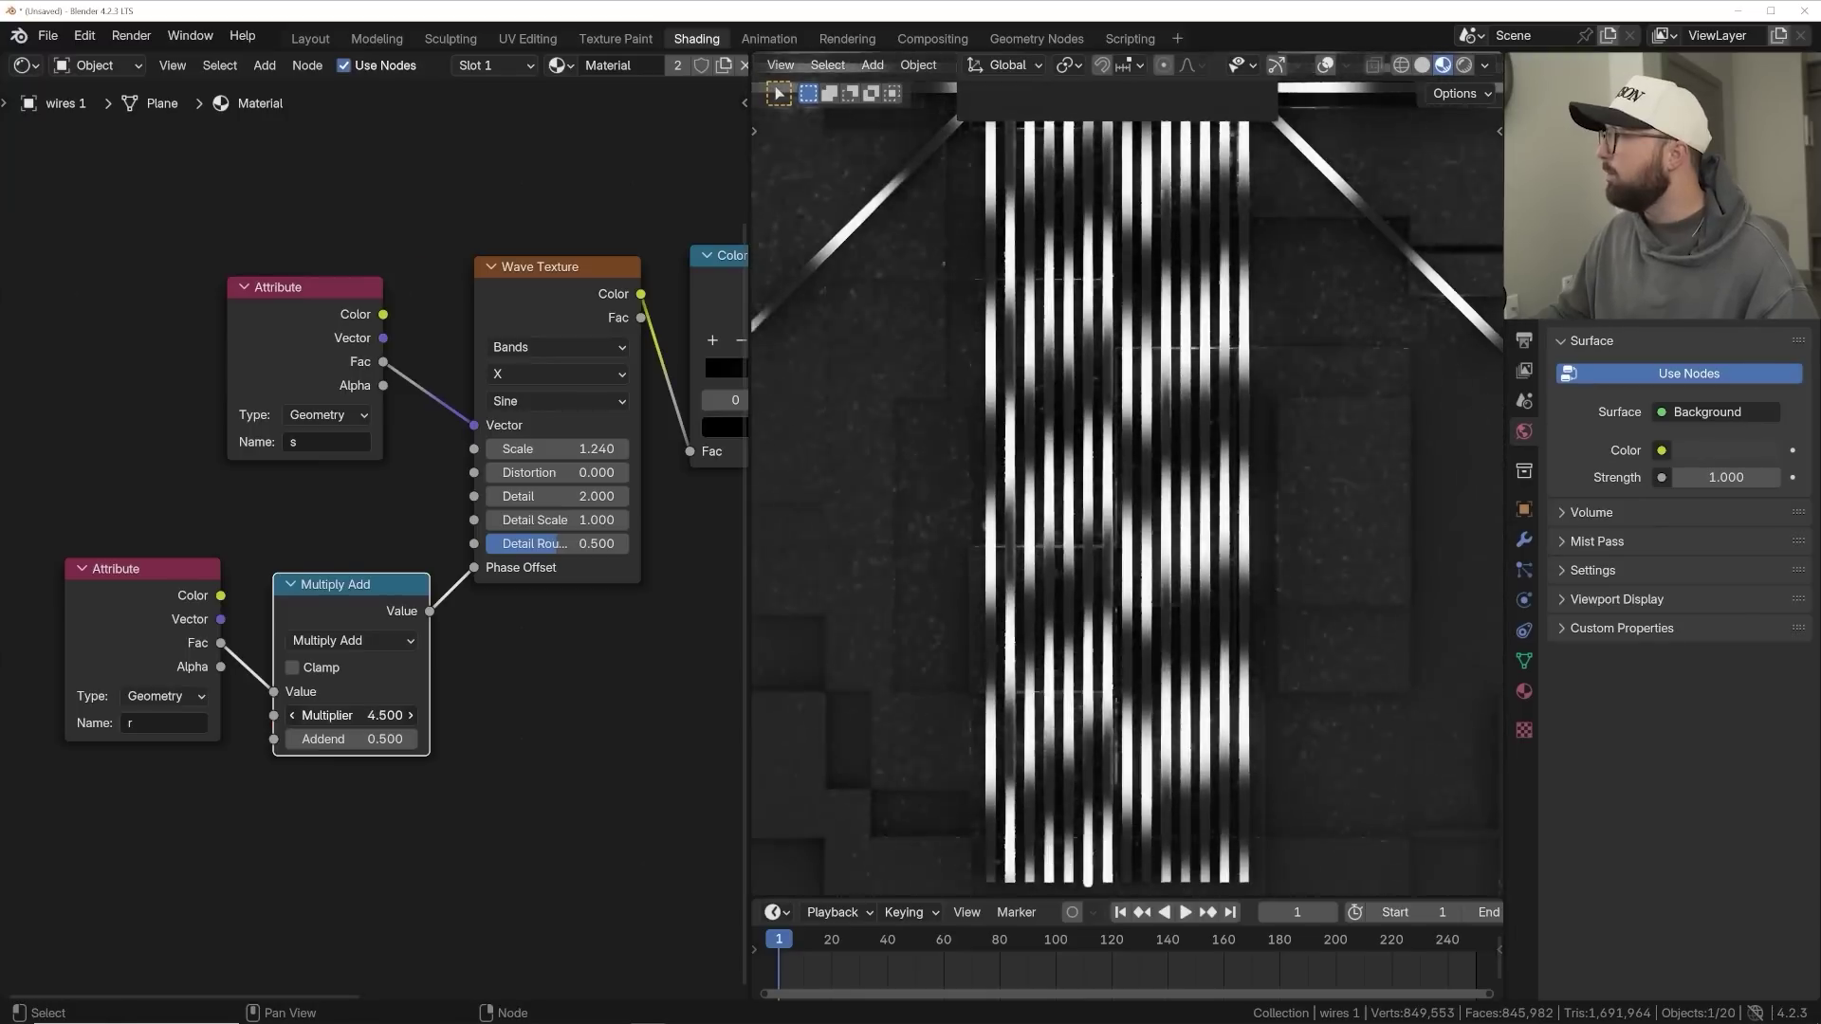
left_click_drag(351, 715, 481, 739)
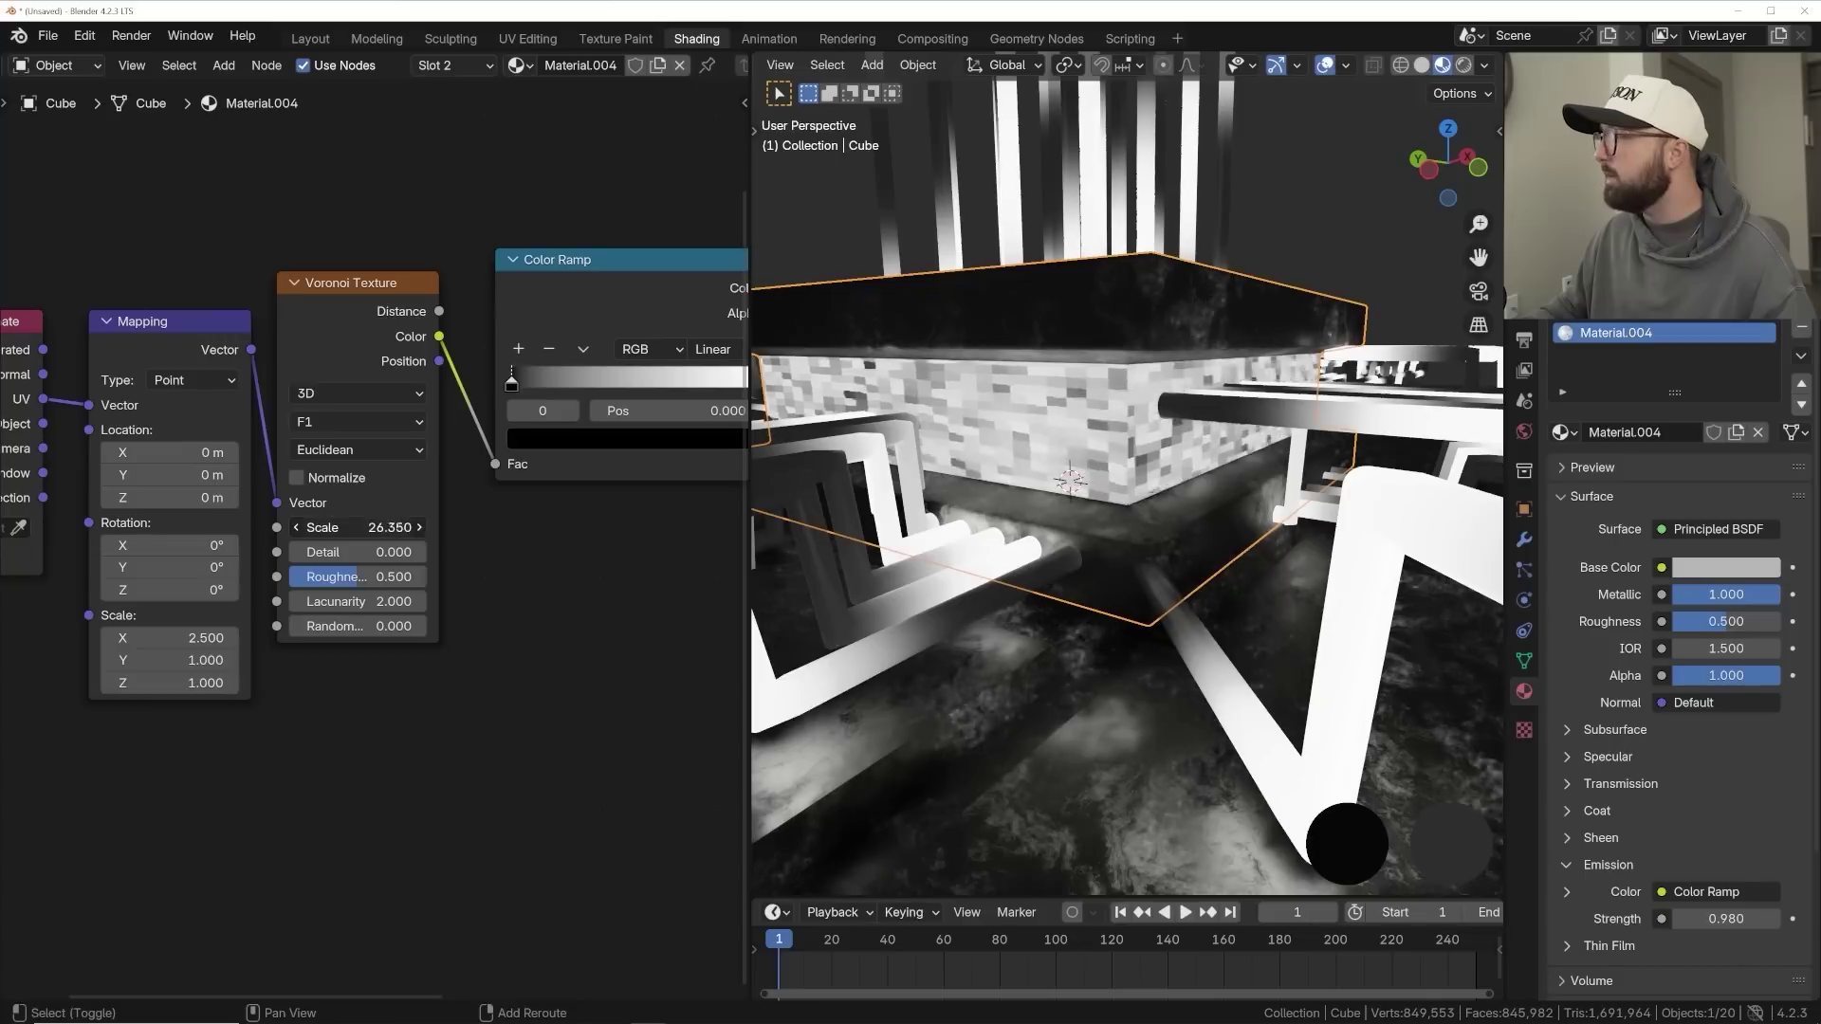
left_click_drag(359, 528, 278, 528)
middle_click_drag(611, 377, 500, 413)
left_click_drag(400, 422, 560, 421)
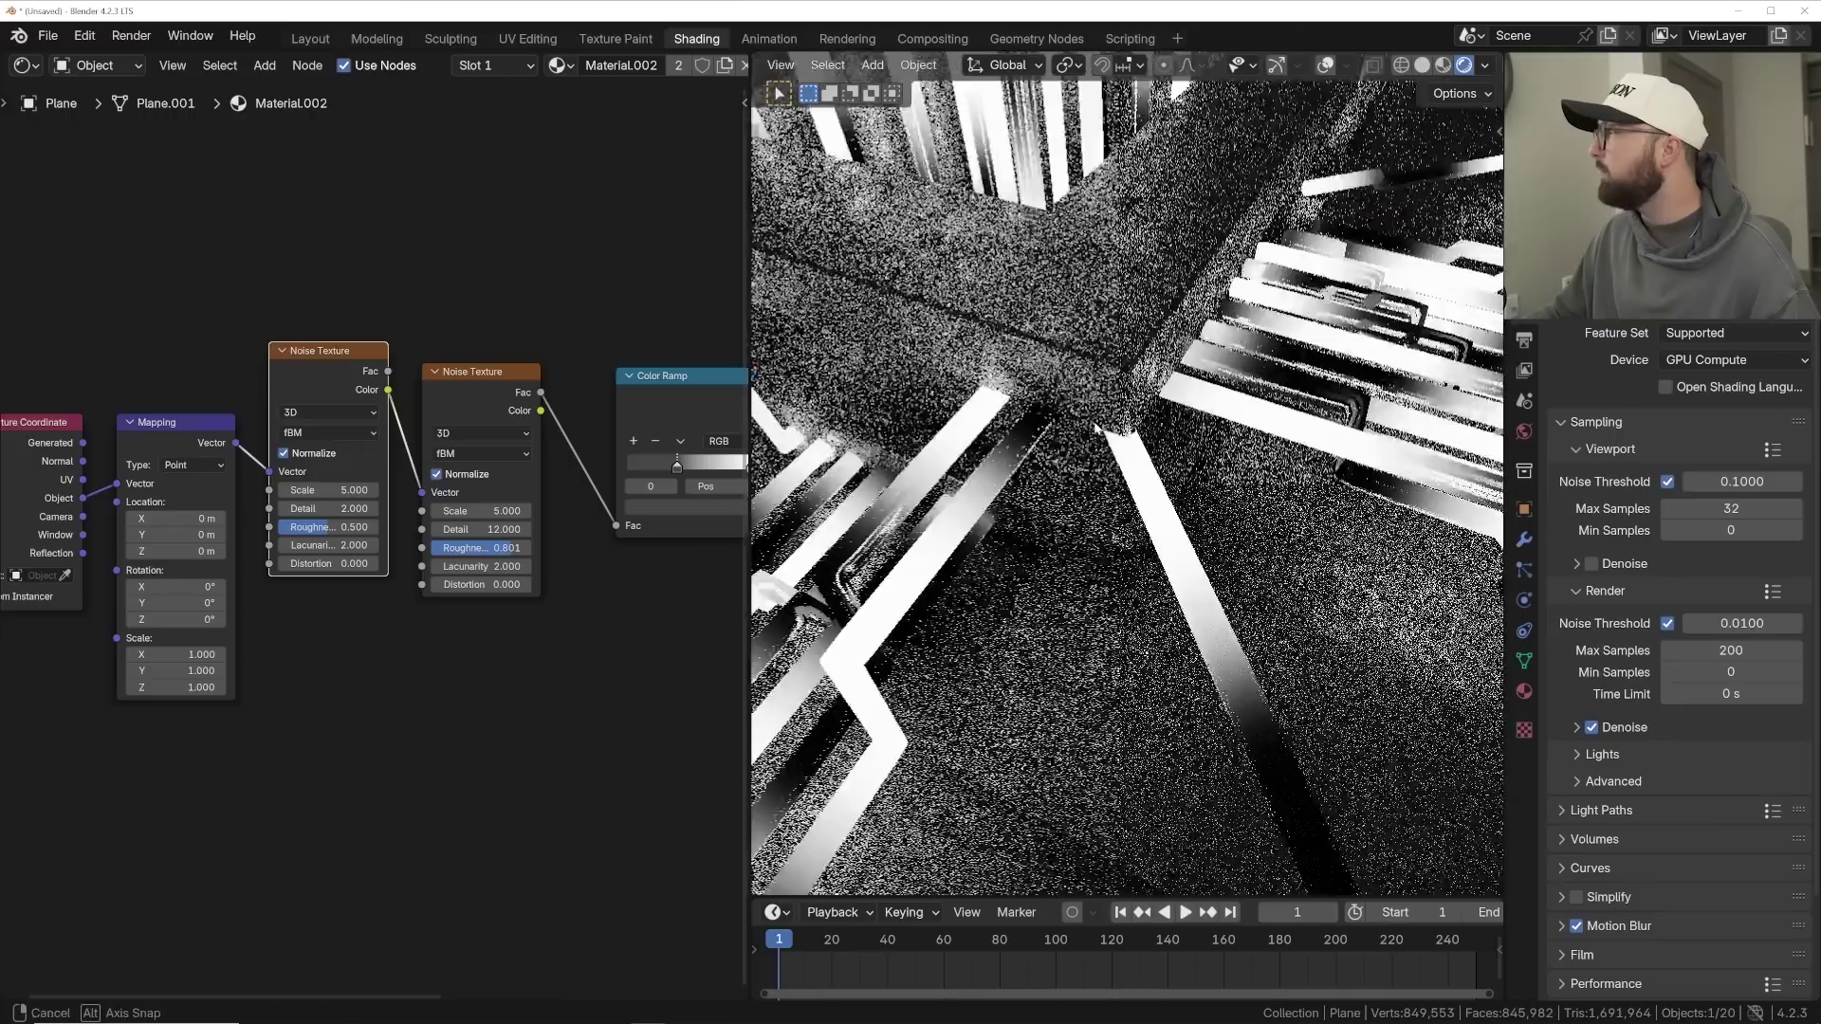
middle_click_drag(1097, 429, 1138, 556)
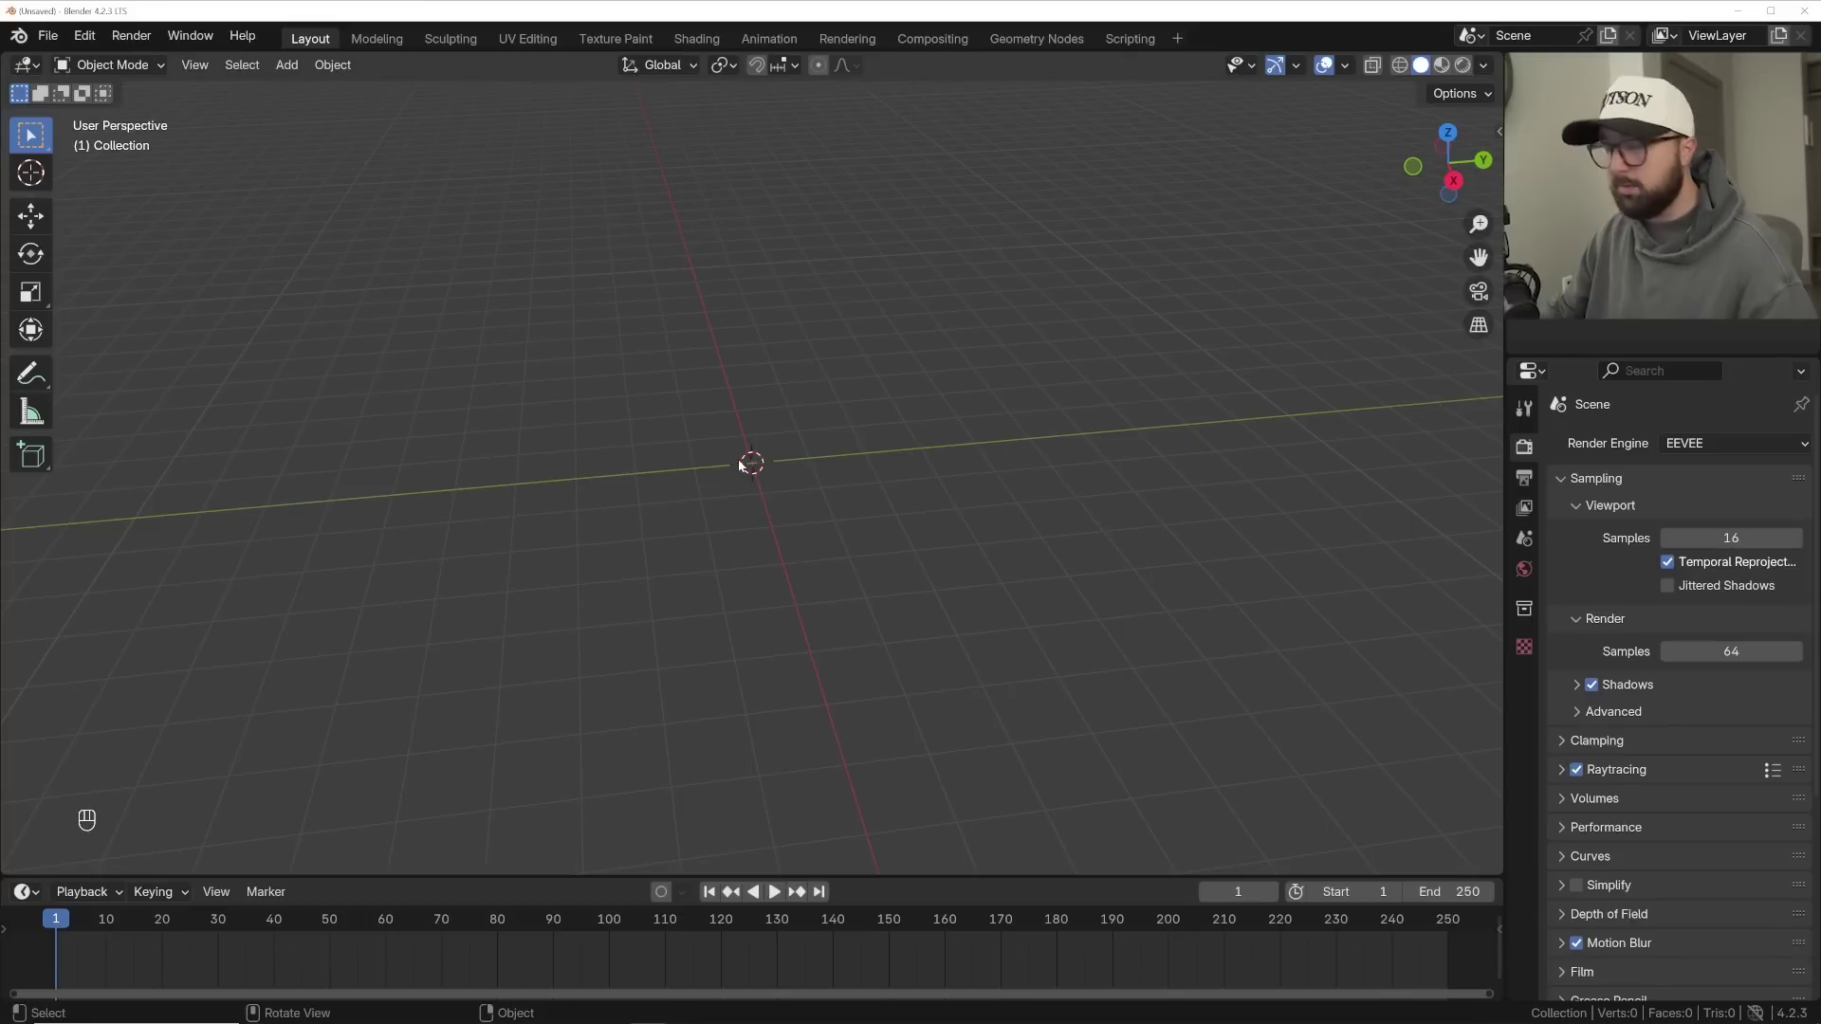
- Add a plane mesh at the world origin and rename it "wires 1"
key("shift+a")
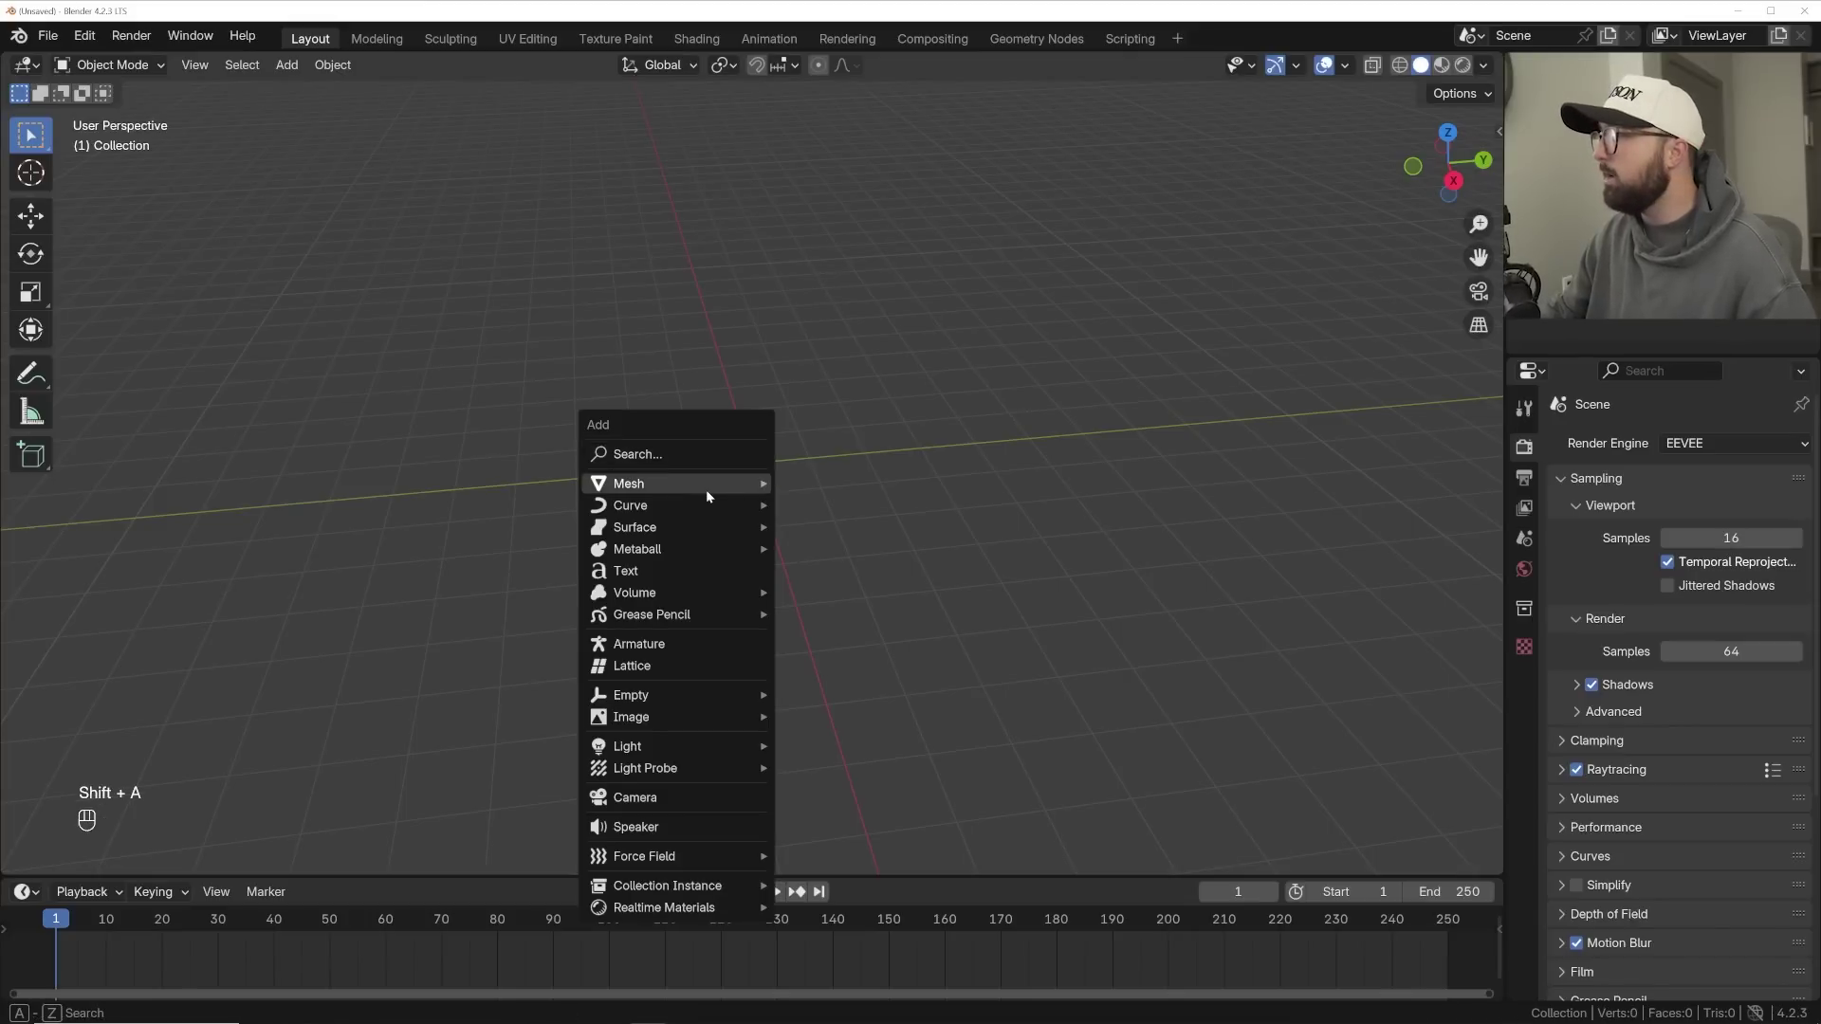
mouse_move(706, 489)
left_click(830, 483)
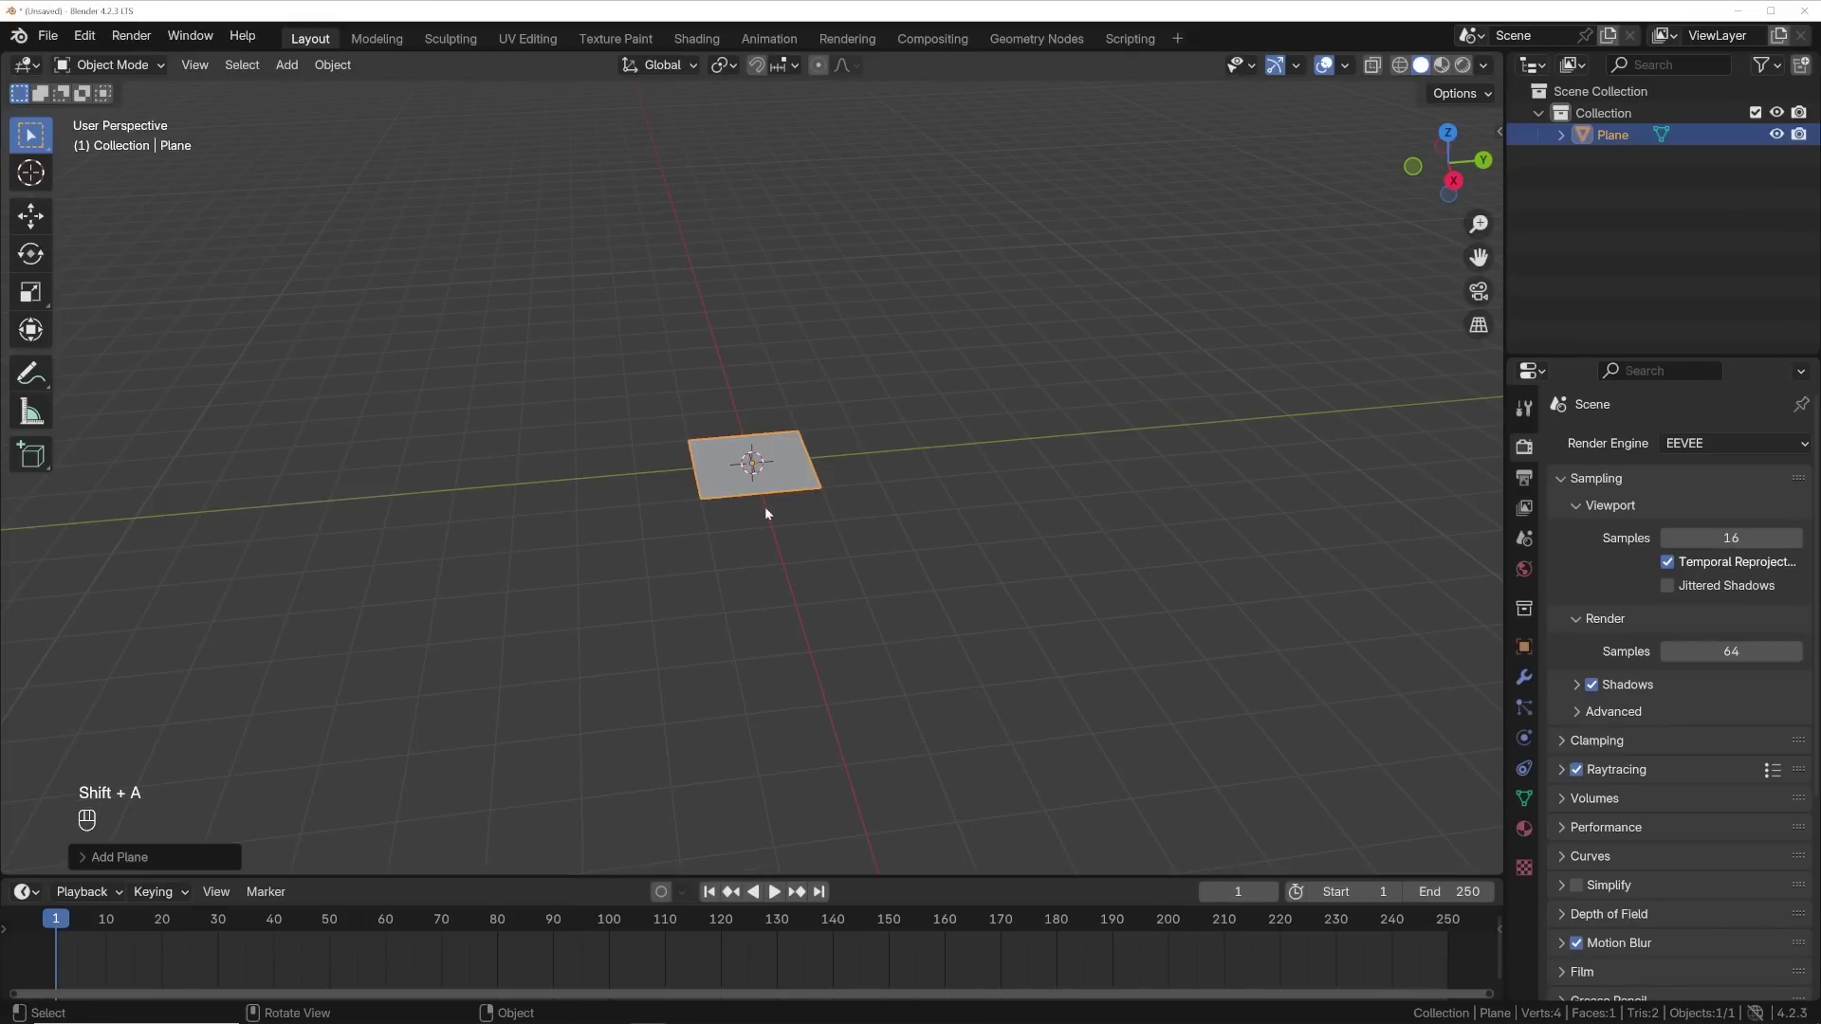
double_click(1707, 134)
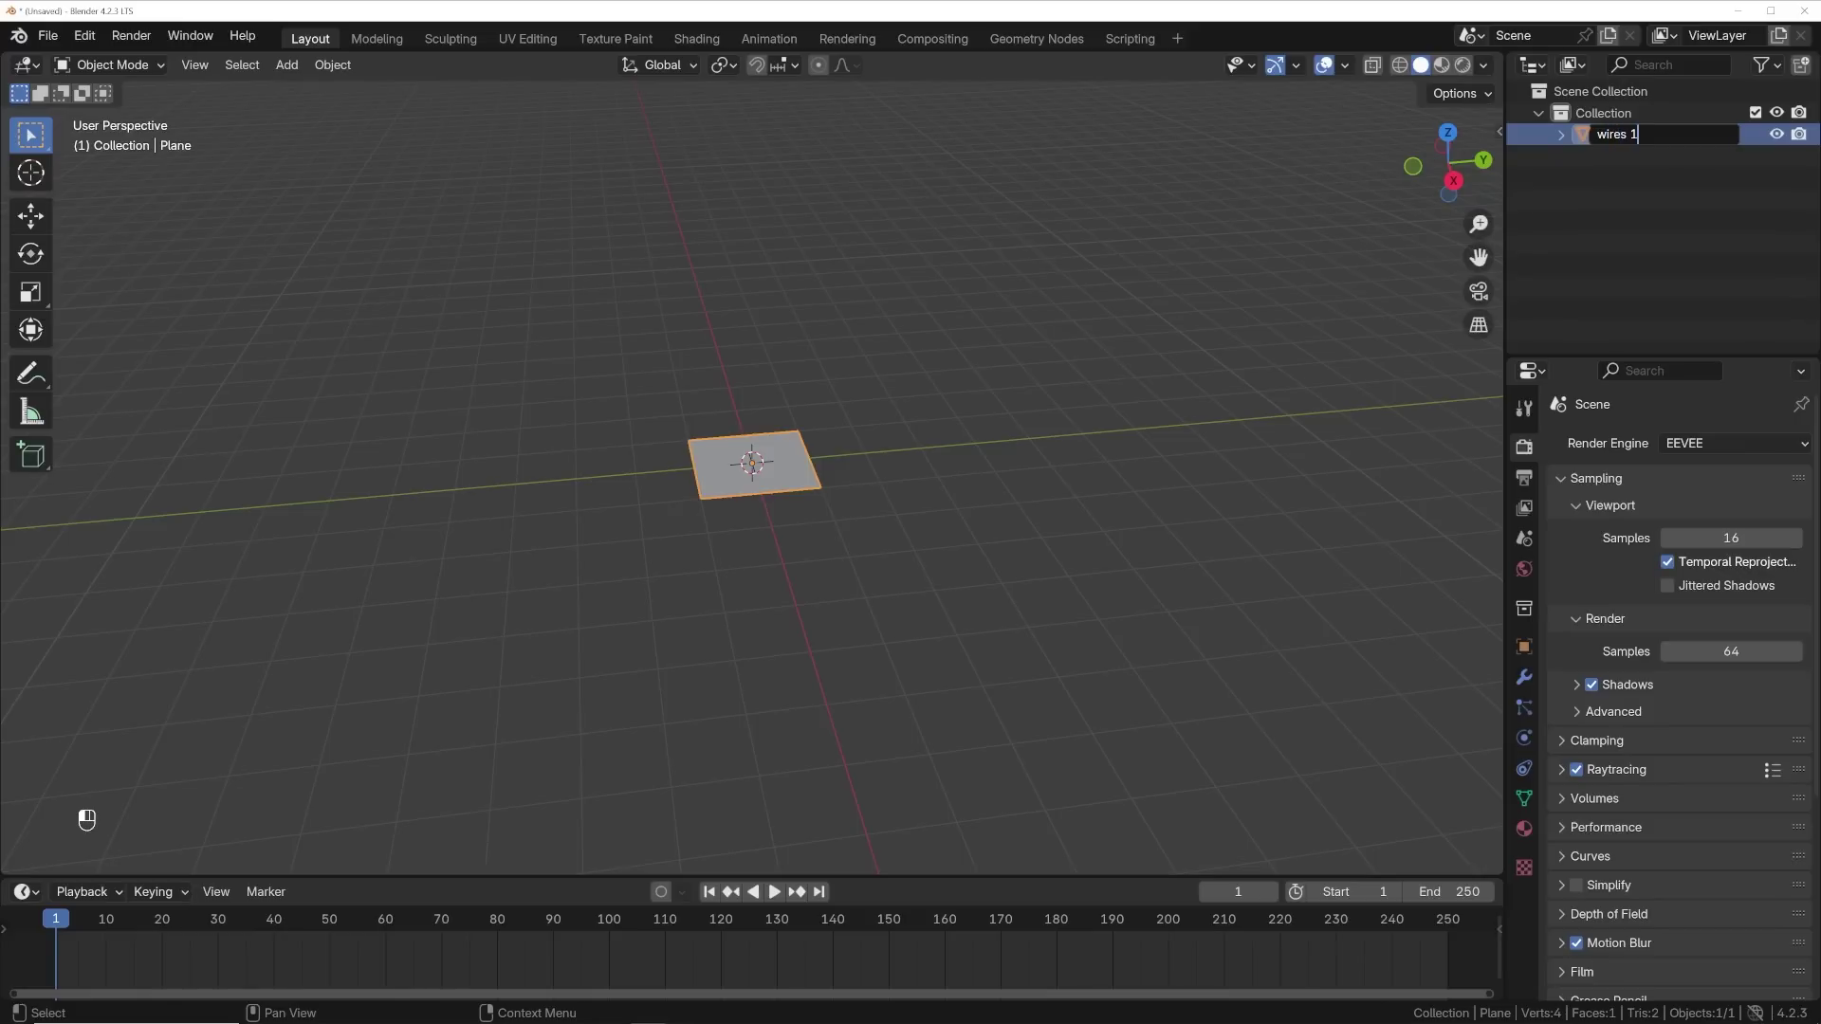
key("Return")
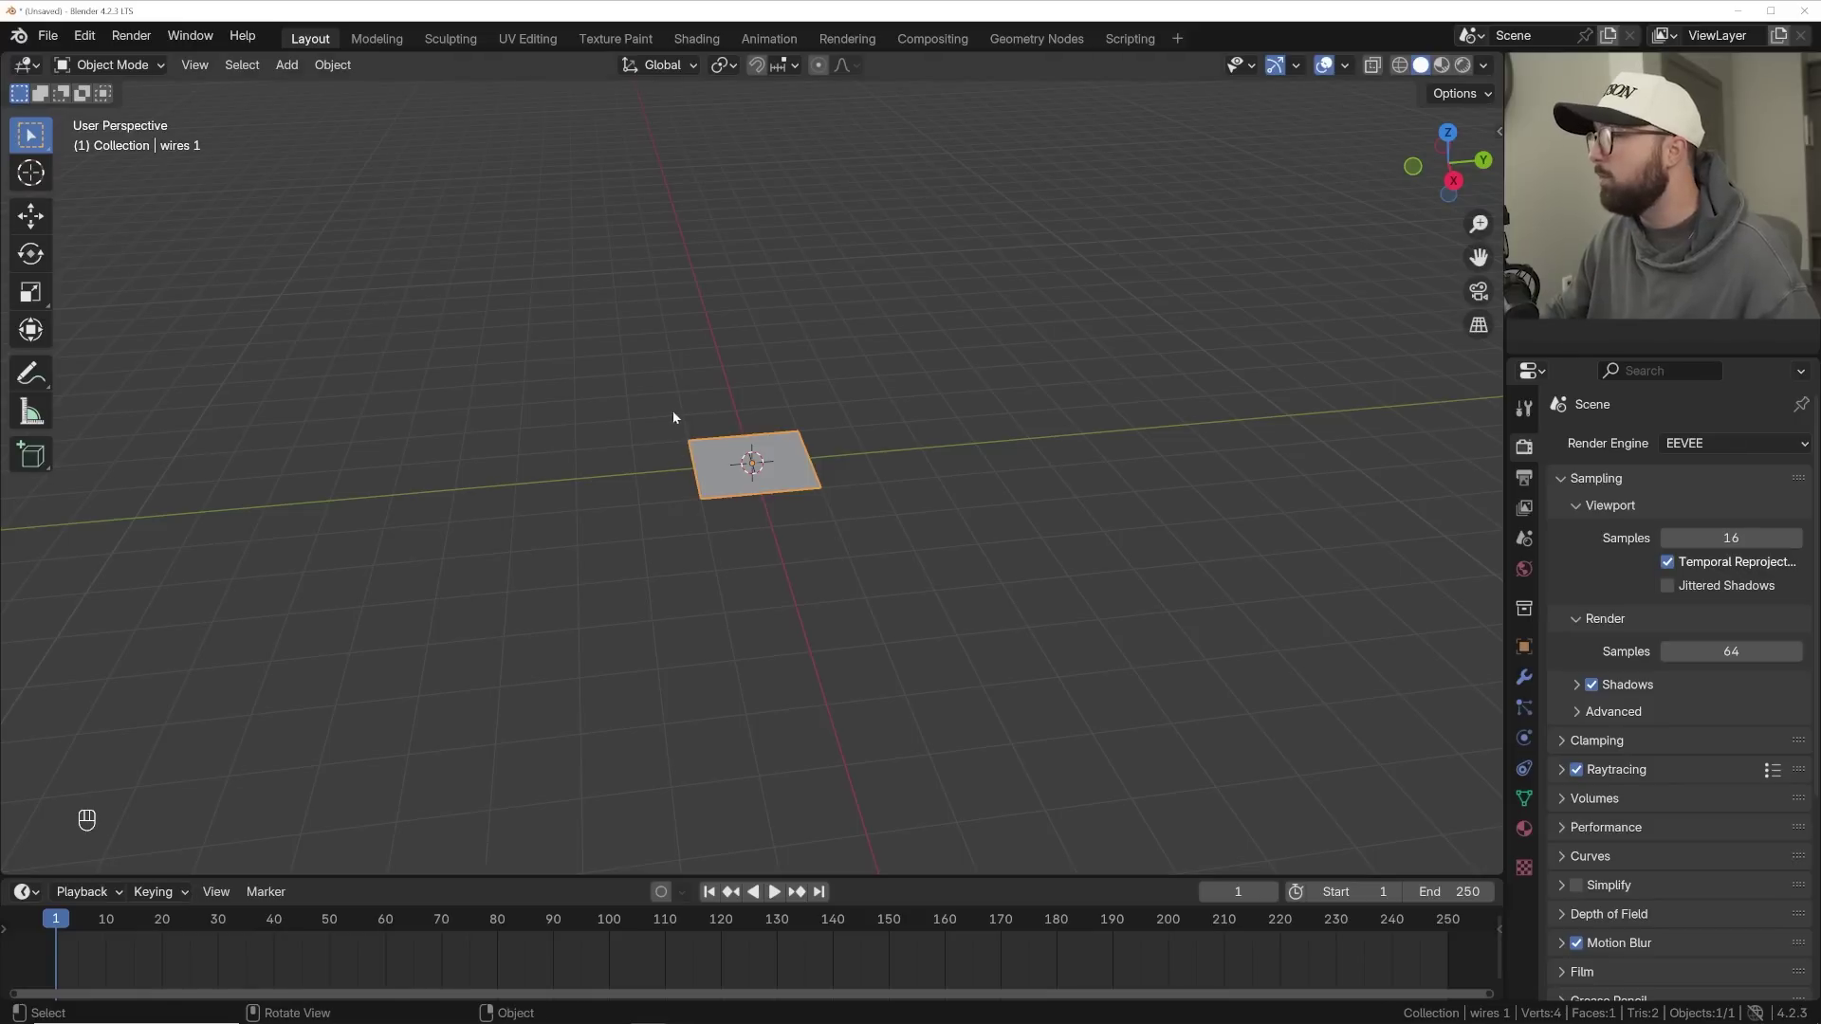
- Switch to the Geometry Nodes workspace and create a new geometry node tree for the wires 1 object
left_click(1036, 38)
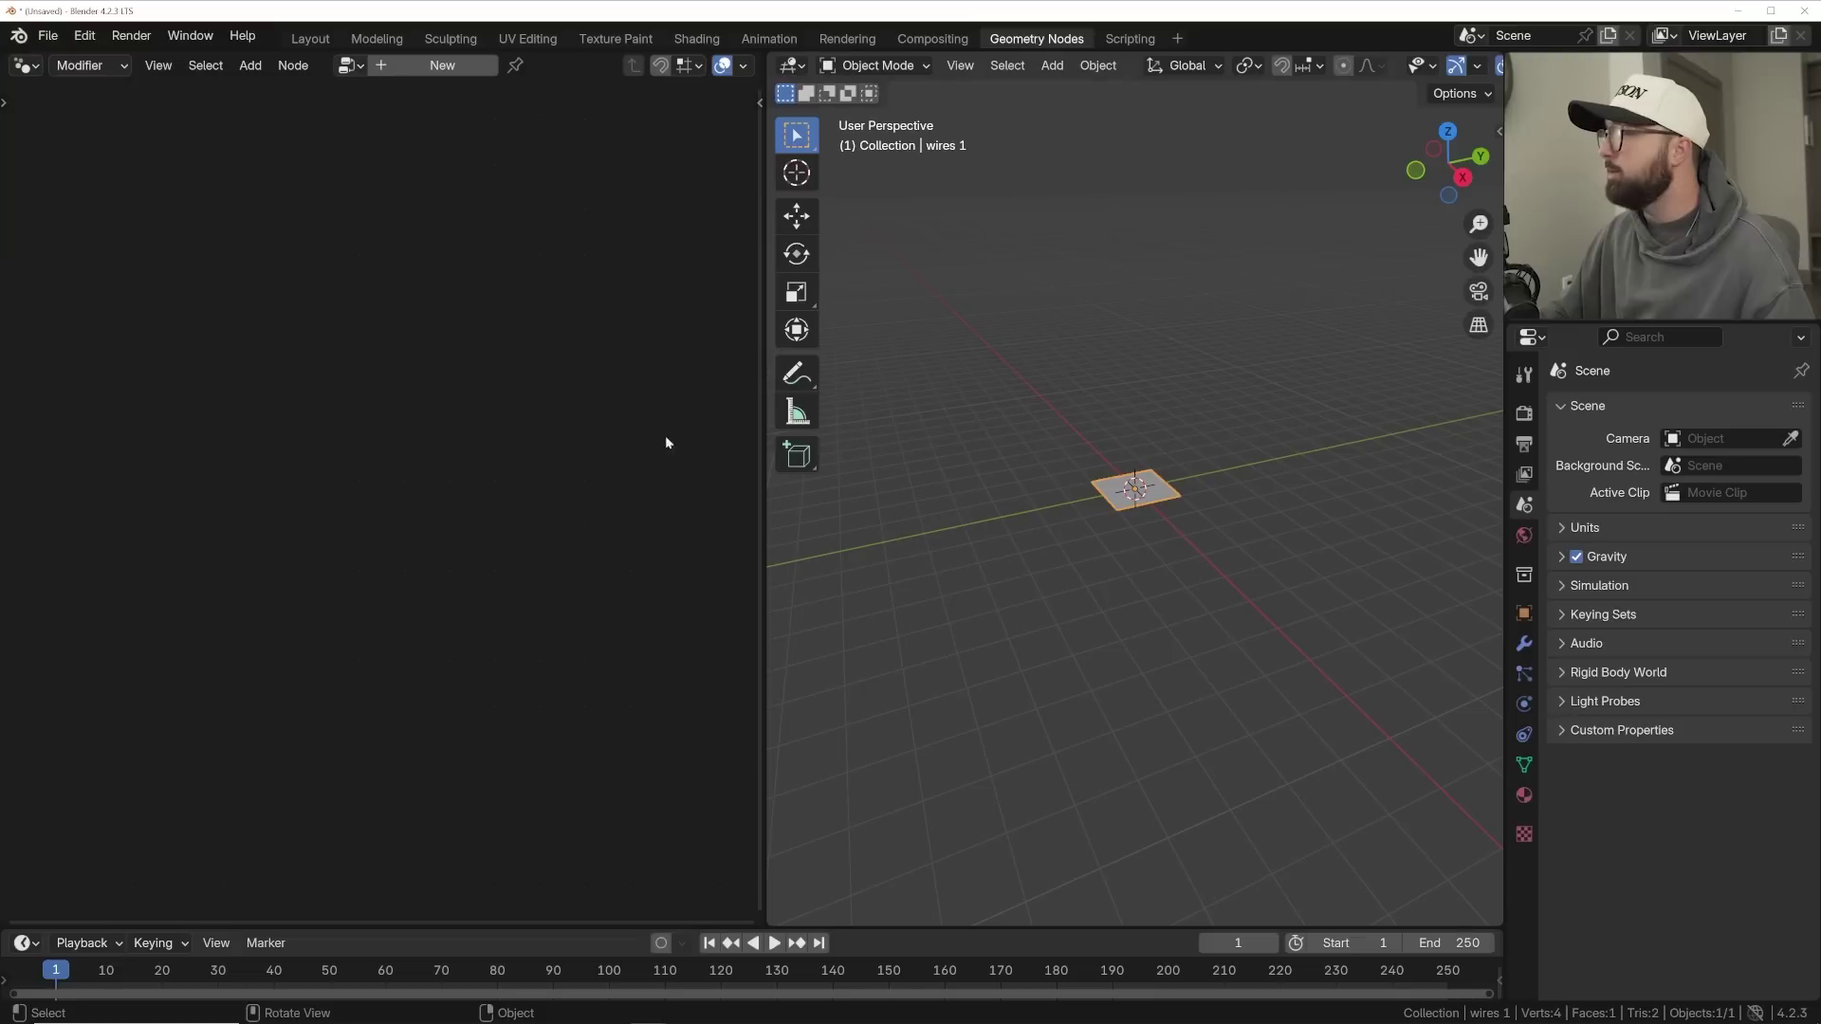
left_click(443, 66)
scroll(373, 503, "up", 3)
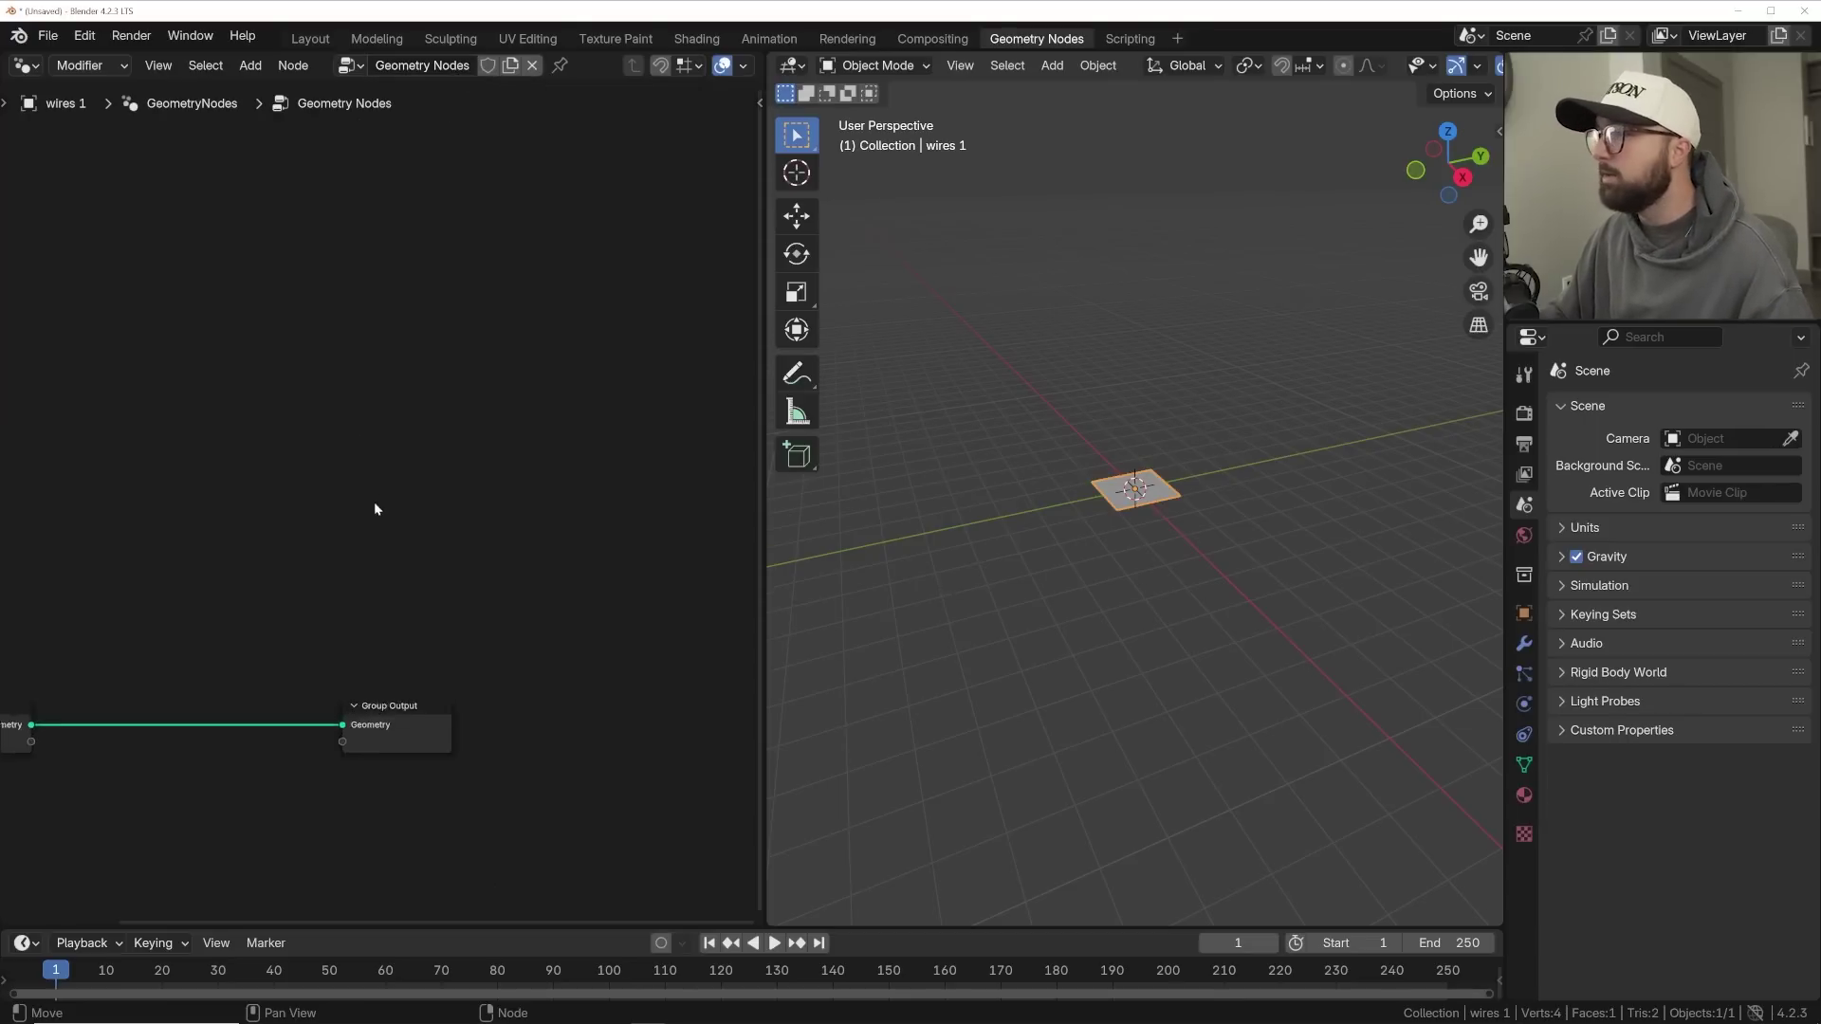
middle_click_drag(373, 502, 565, 299)
key("Home")
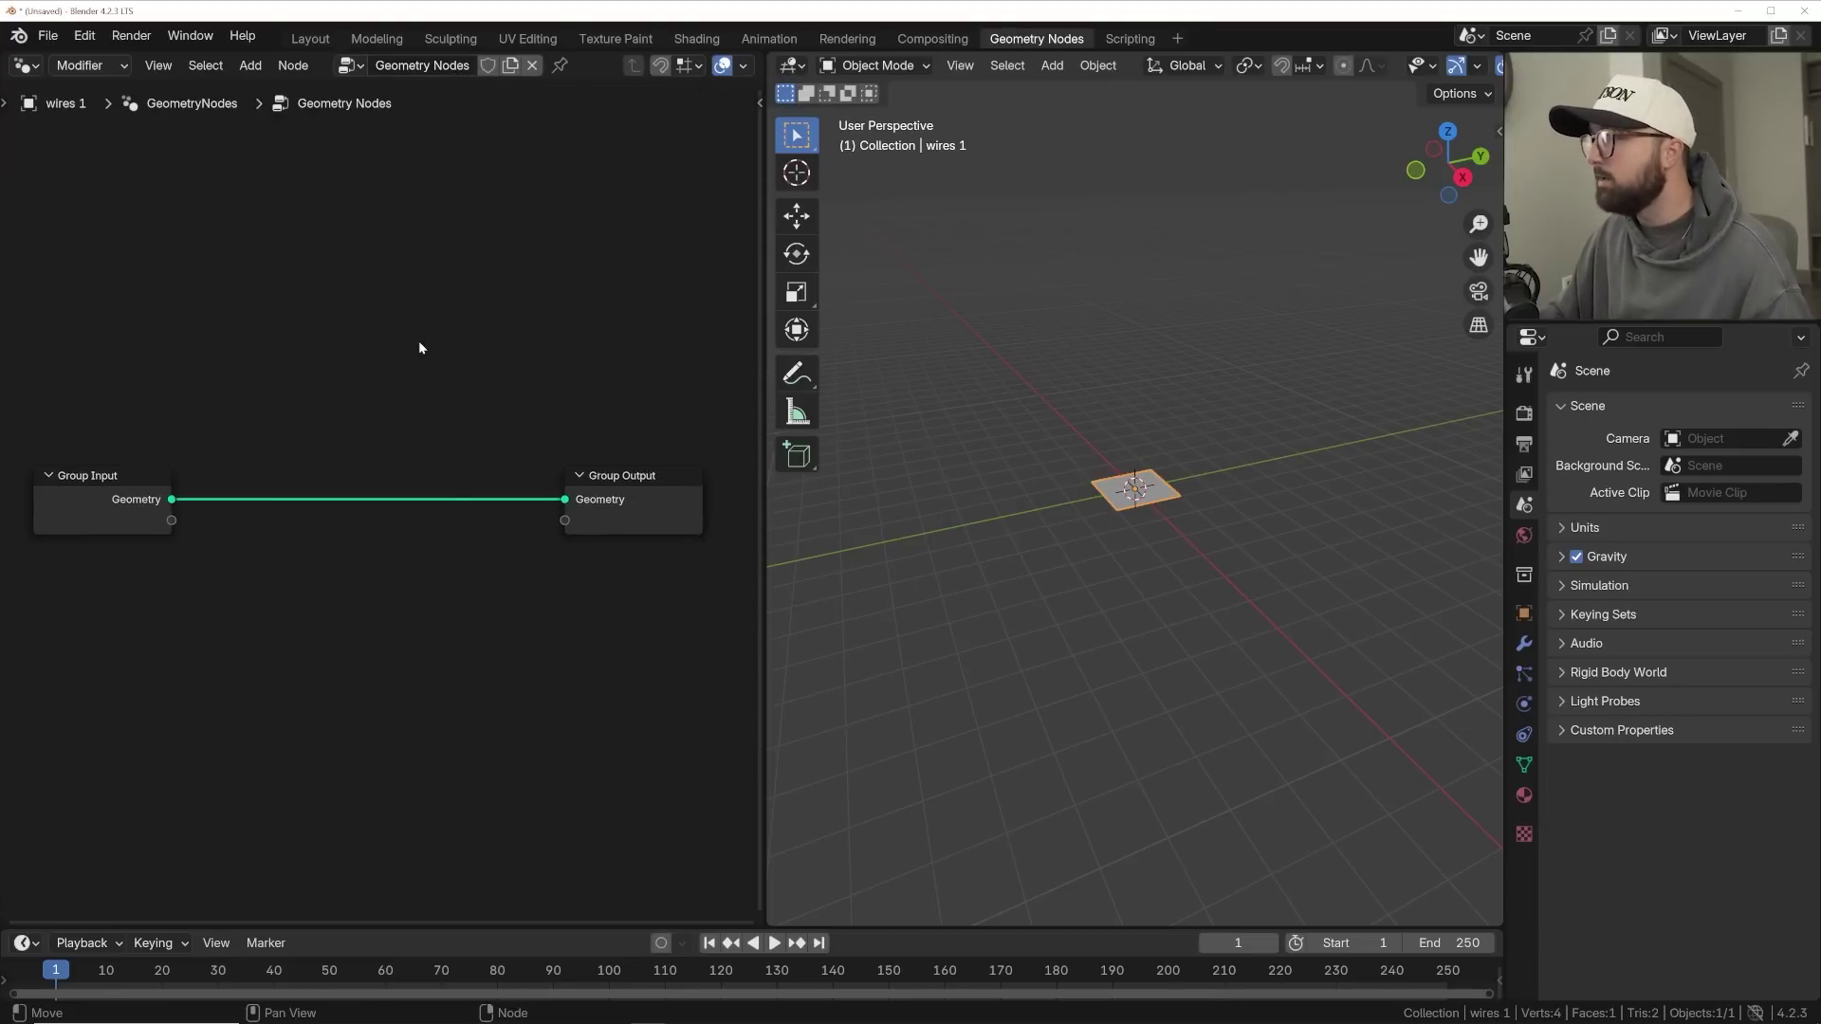
- Add a Grid node, connect its Mesh output to the Group Output's Geometry, and delete the Group Input node
key("shift+a")
left_click(333, 158)
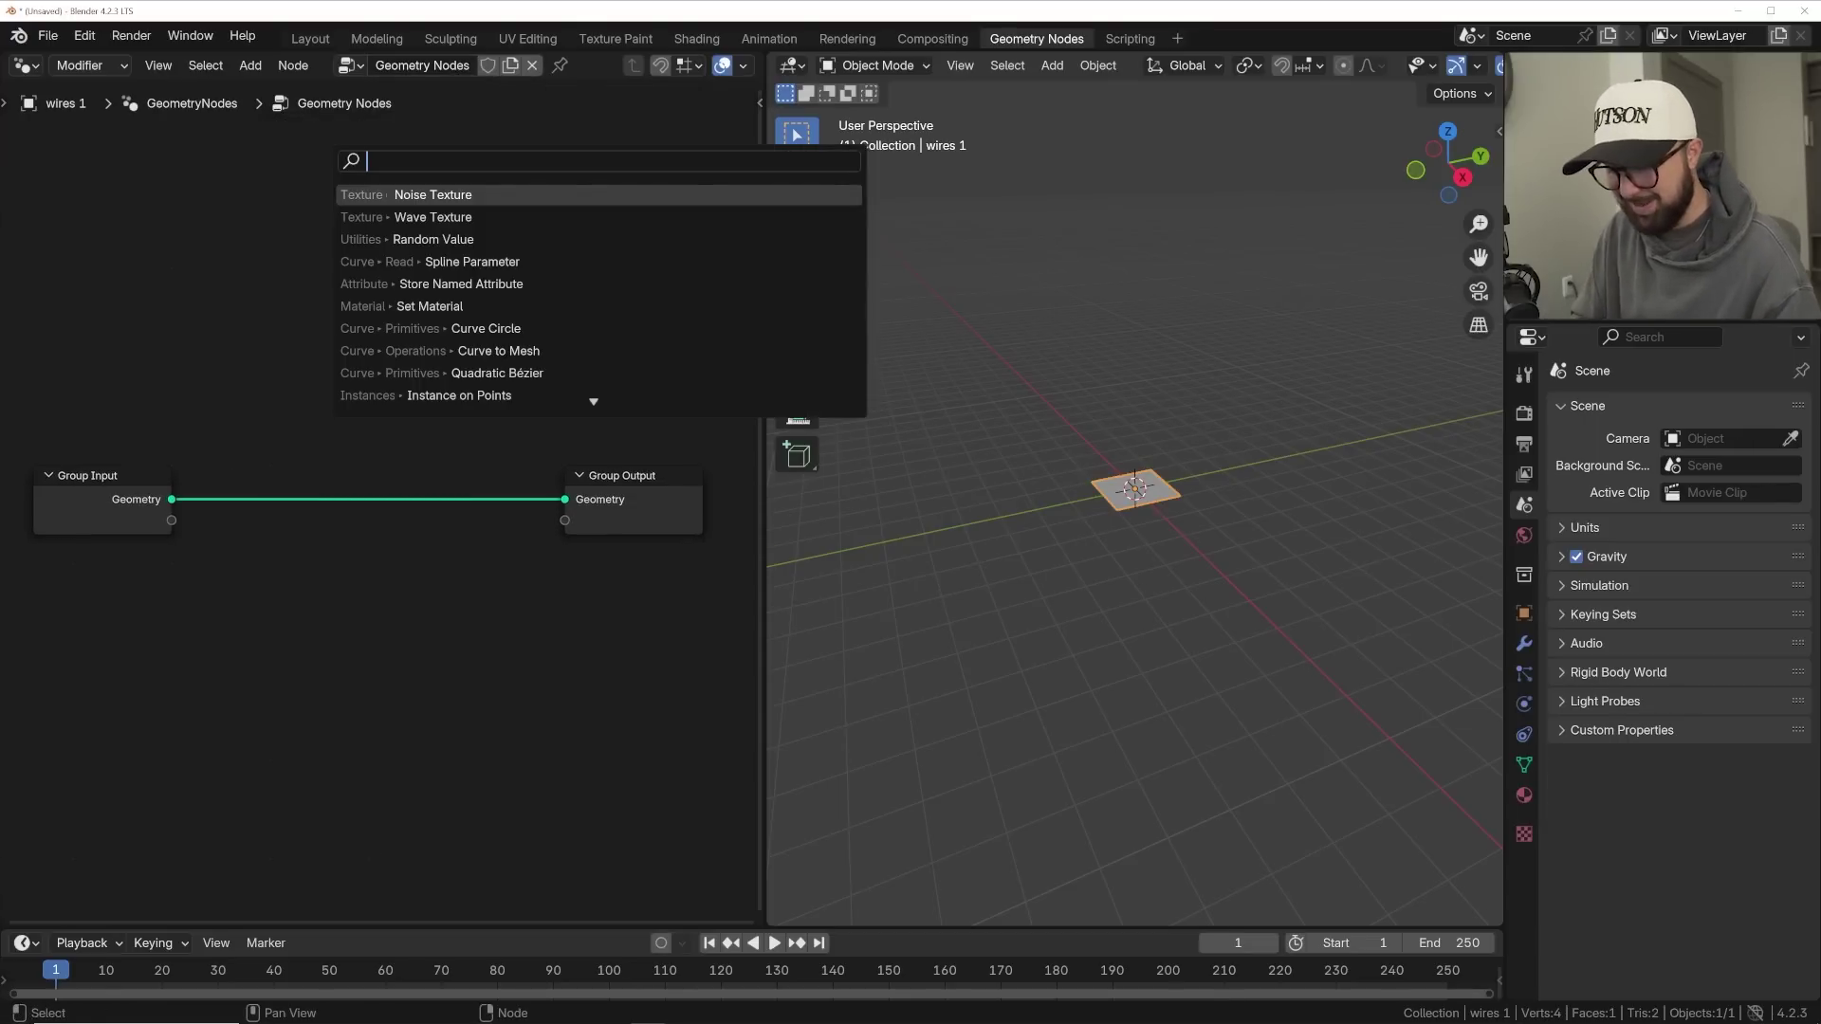
type("grid")
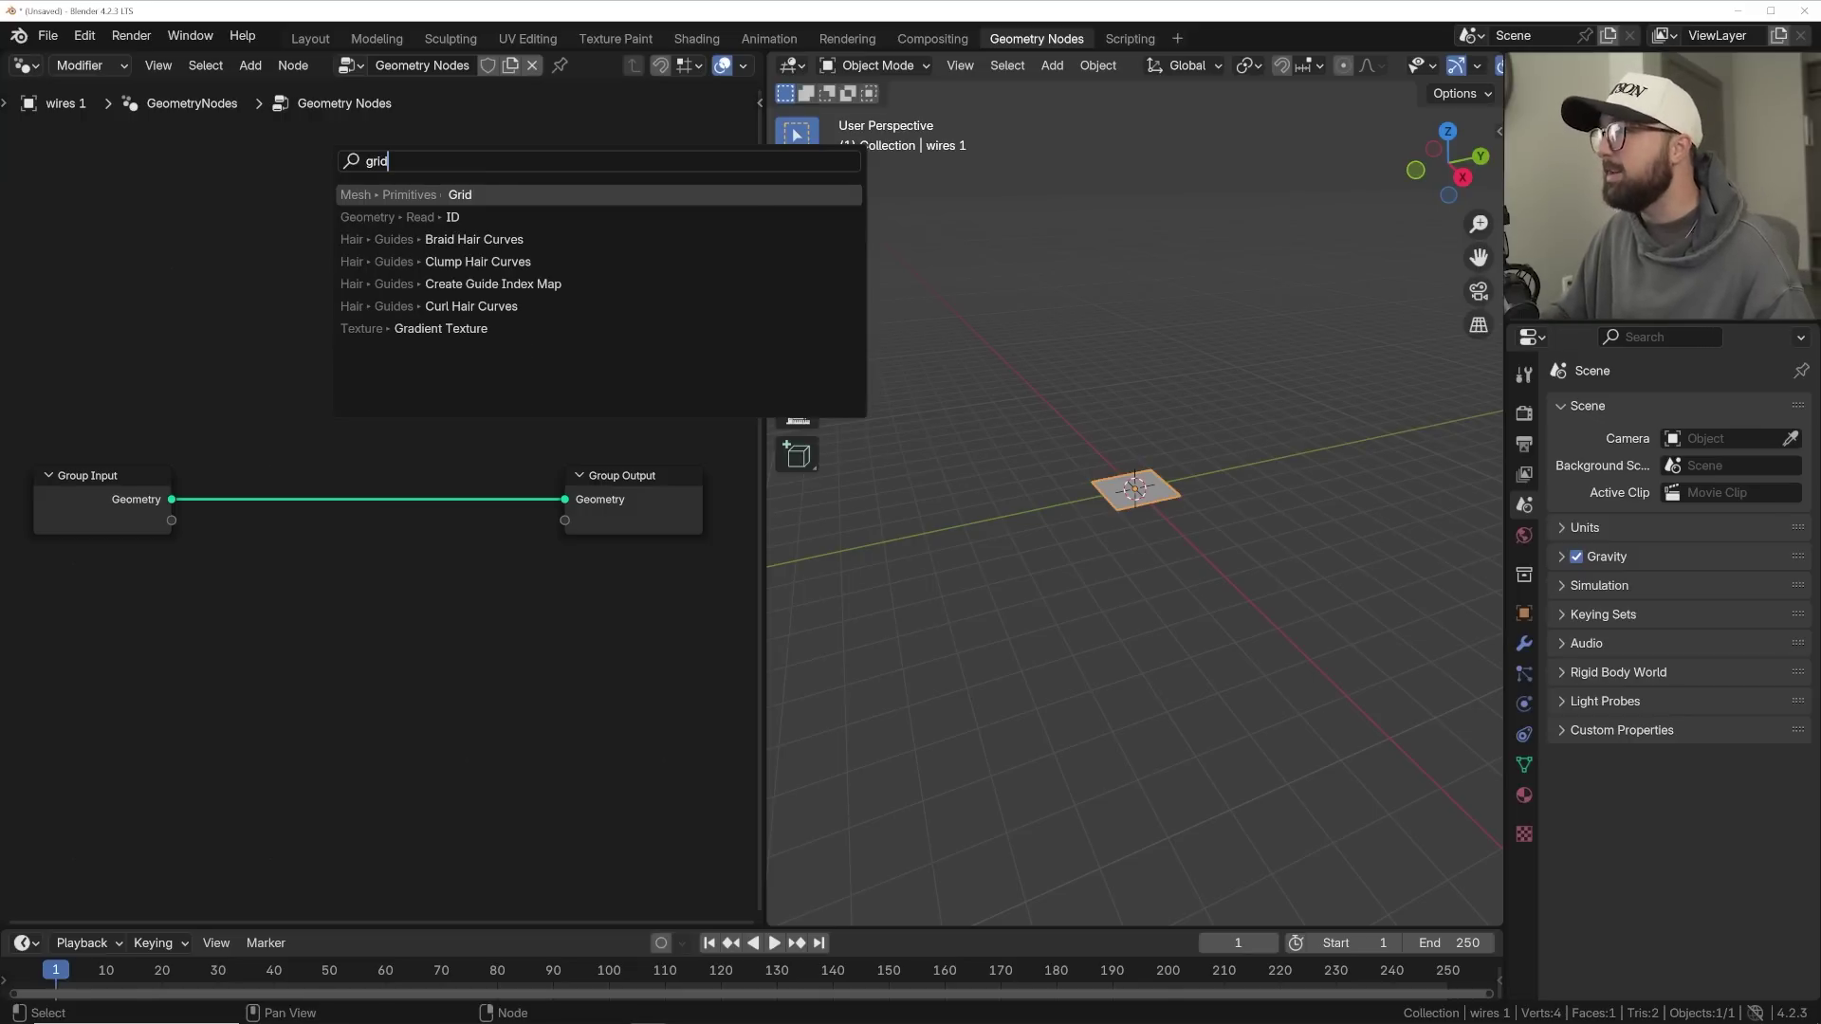
key("Return")
left_click_drag(402, 564, 559, 505)
left_click(112, 508)
key("x")
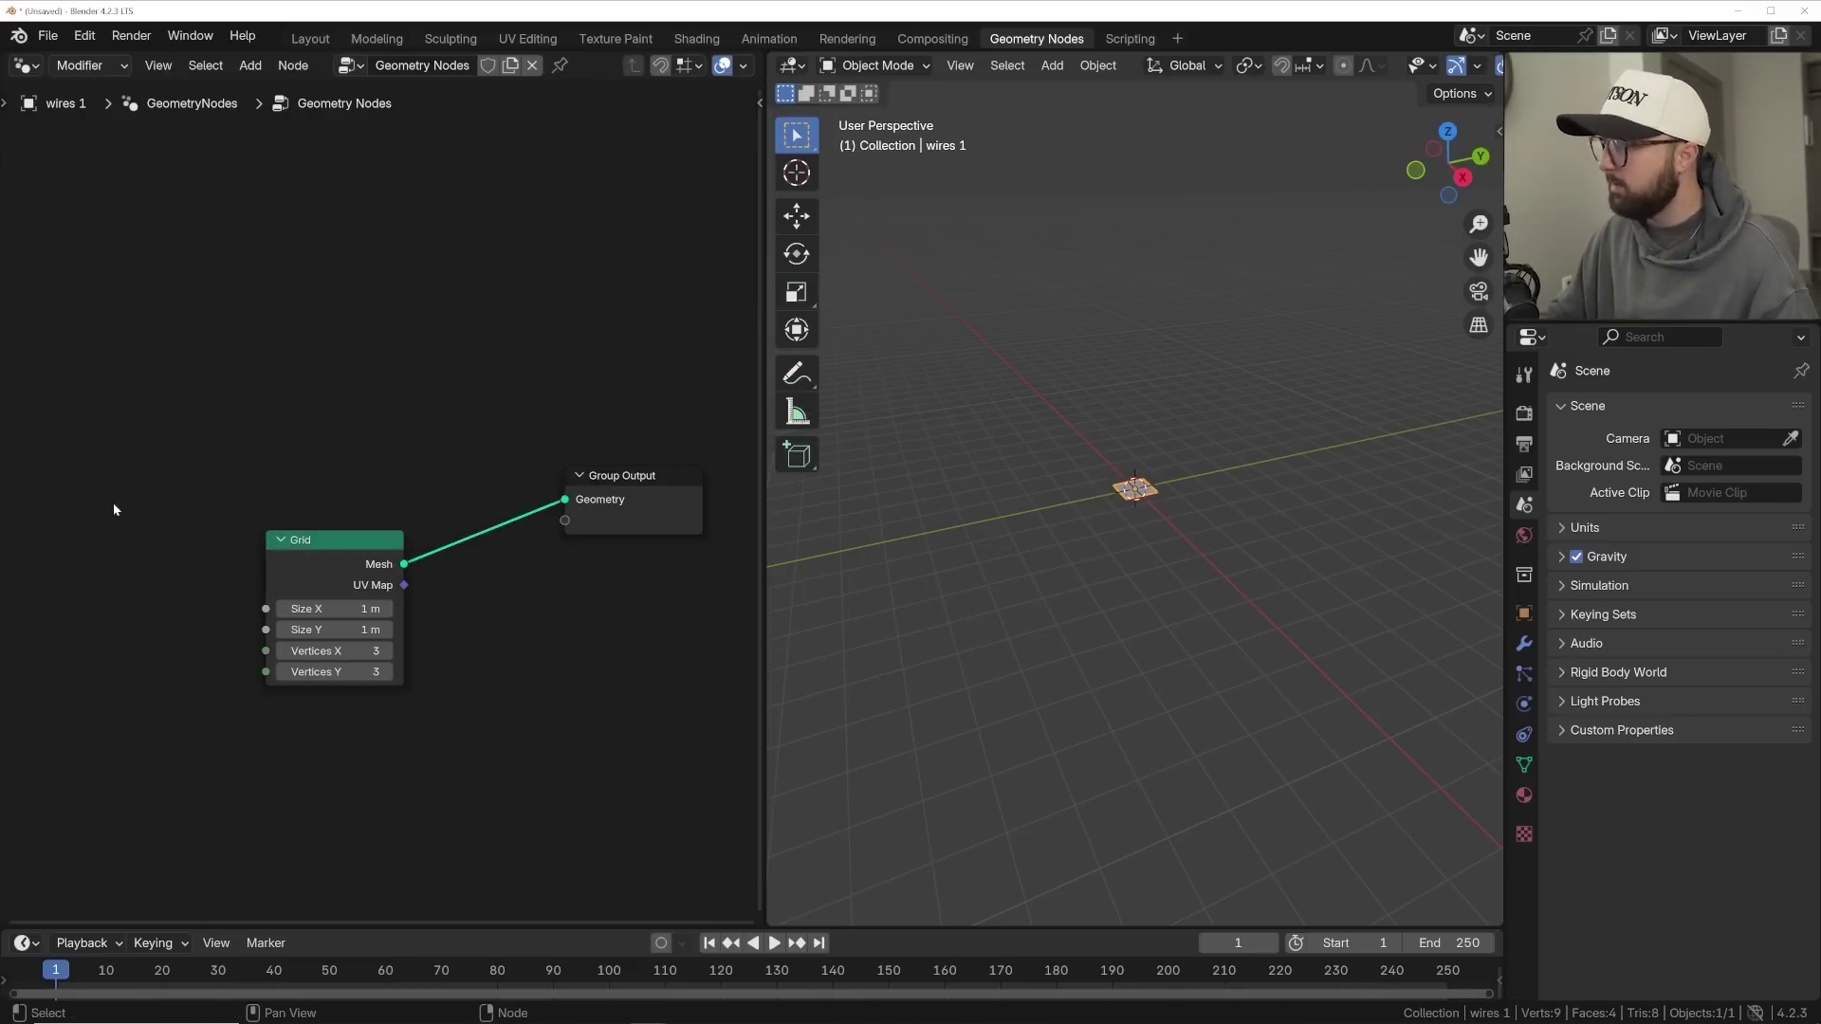
- Set the Grid node's Size X and Size Y to 3 m
scroll(112, 503, "up", 1)
middle_click_drag(1100, 537, 1127, 527)
left_click_drag(313, 637, 313, 663)
type("3")
key("Return")
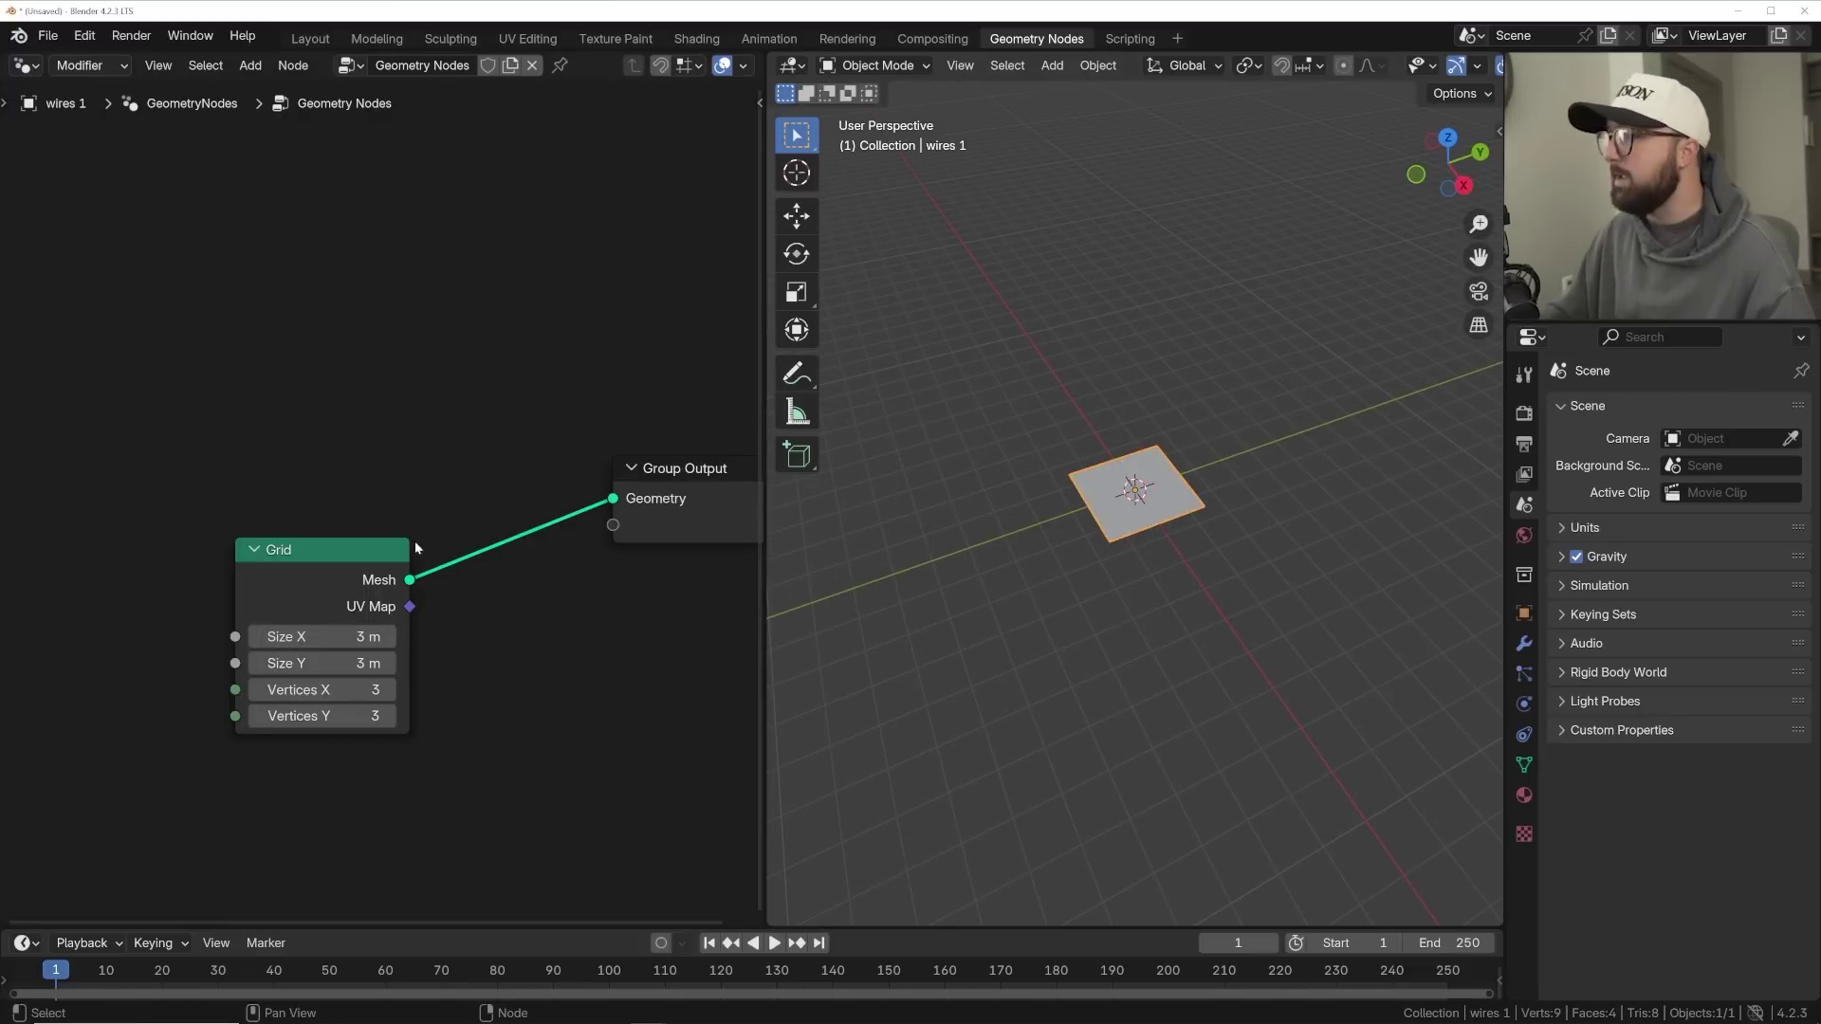
- Show the grid in wireframe shading with the viewport overlays hidden to examine its edges
scroll(1468, 68, "down", 4)
left_click(1398, 65)
left_click(1281, 67)
left_click(1281, 68)
left_click(1324, 67)
scroll(1153, 637, "up", 6)
middle_click_drag(1209, 508, 1188, 552)
- Set the Grid node's Vertices X and Vertices Y to 2
scroll(1187, 552, "down", 2)
scroll(669, 665, "up", 1)
left_click_drag(303, 739, 303, 772)
type("2")
key("Return")
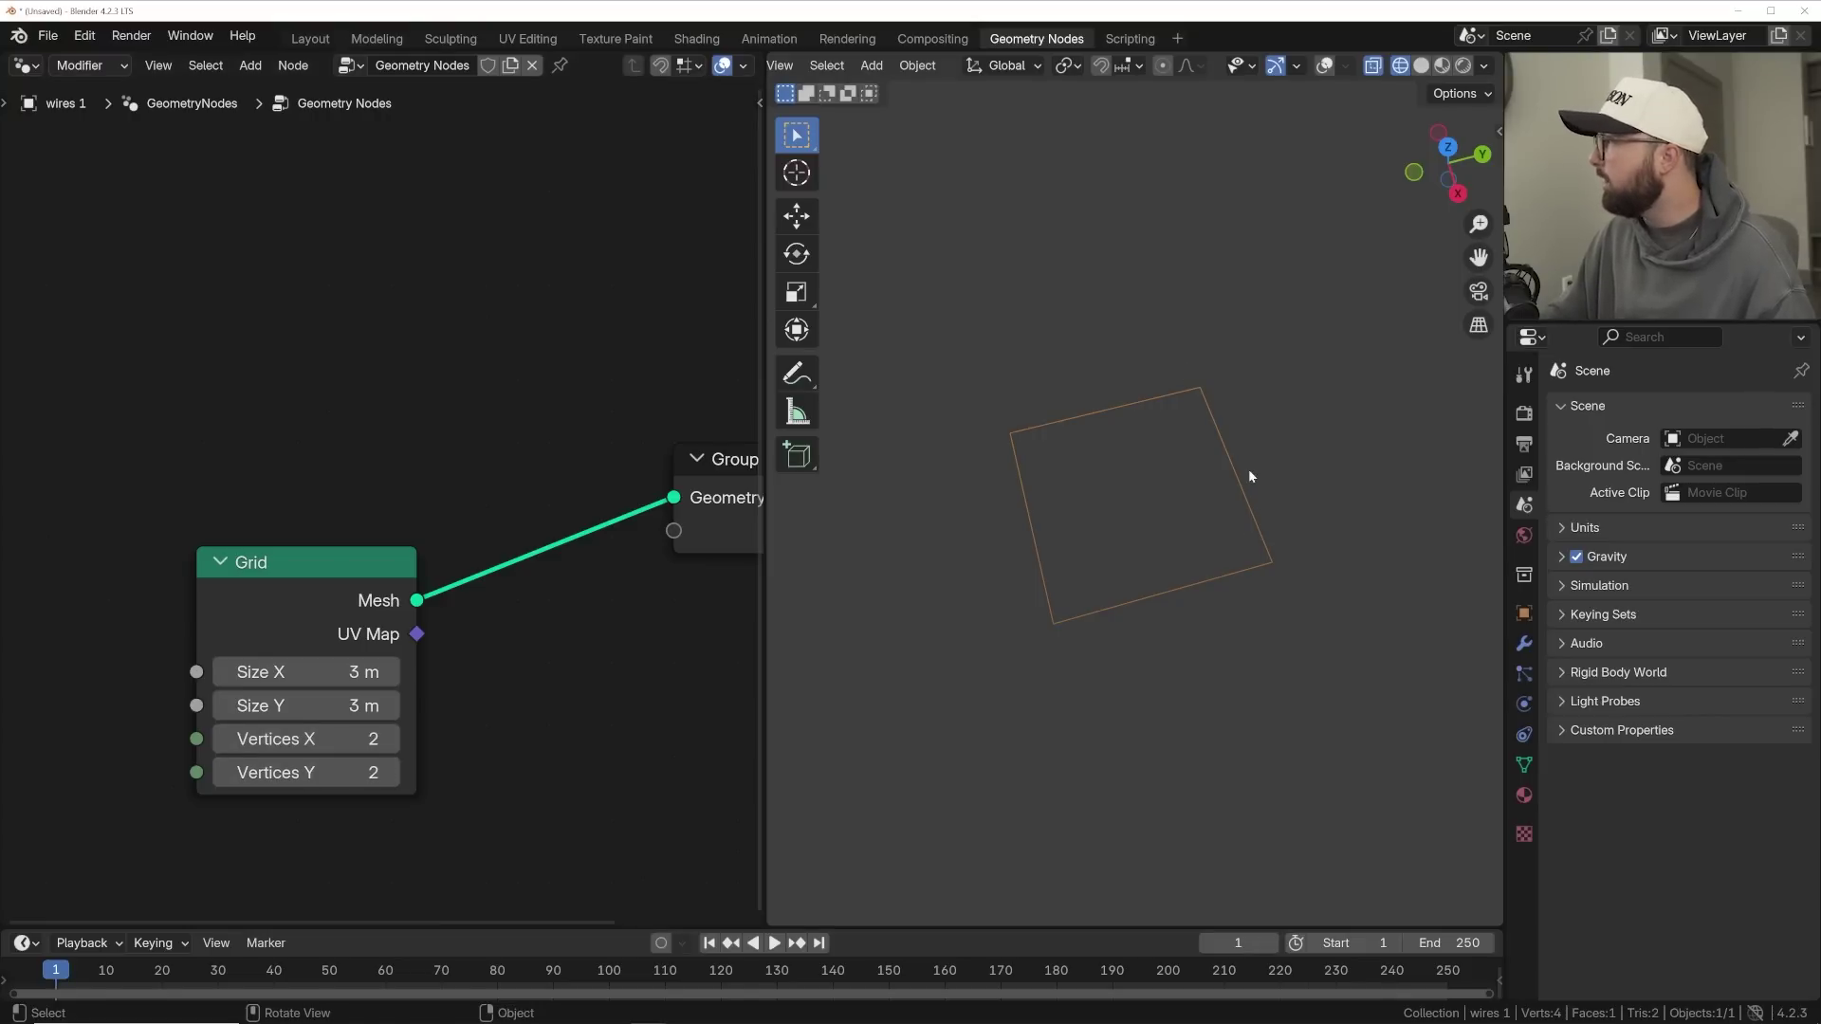
- Return the 3D viewport to solid shading and turn the viewport overlays back on
middle_click_drag(1164, 495, 1222, 501)
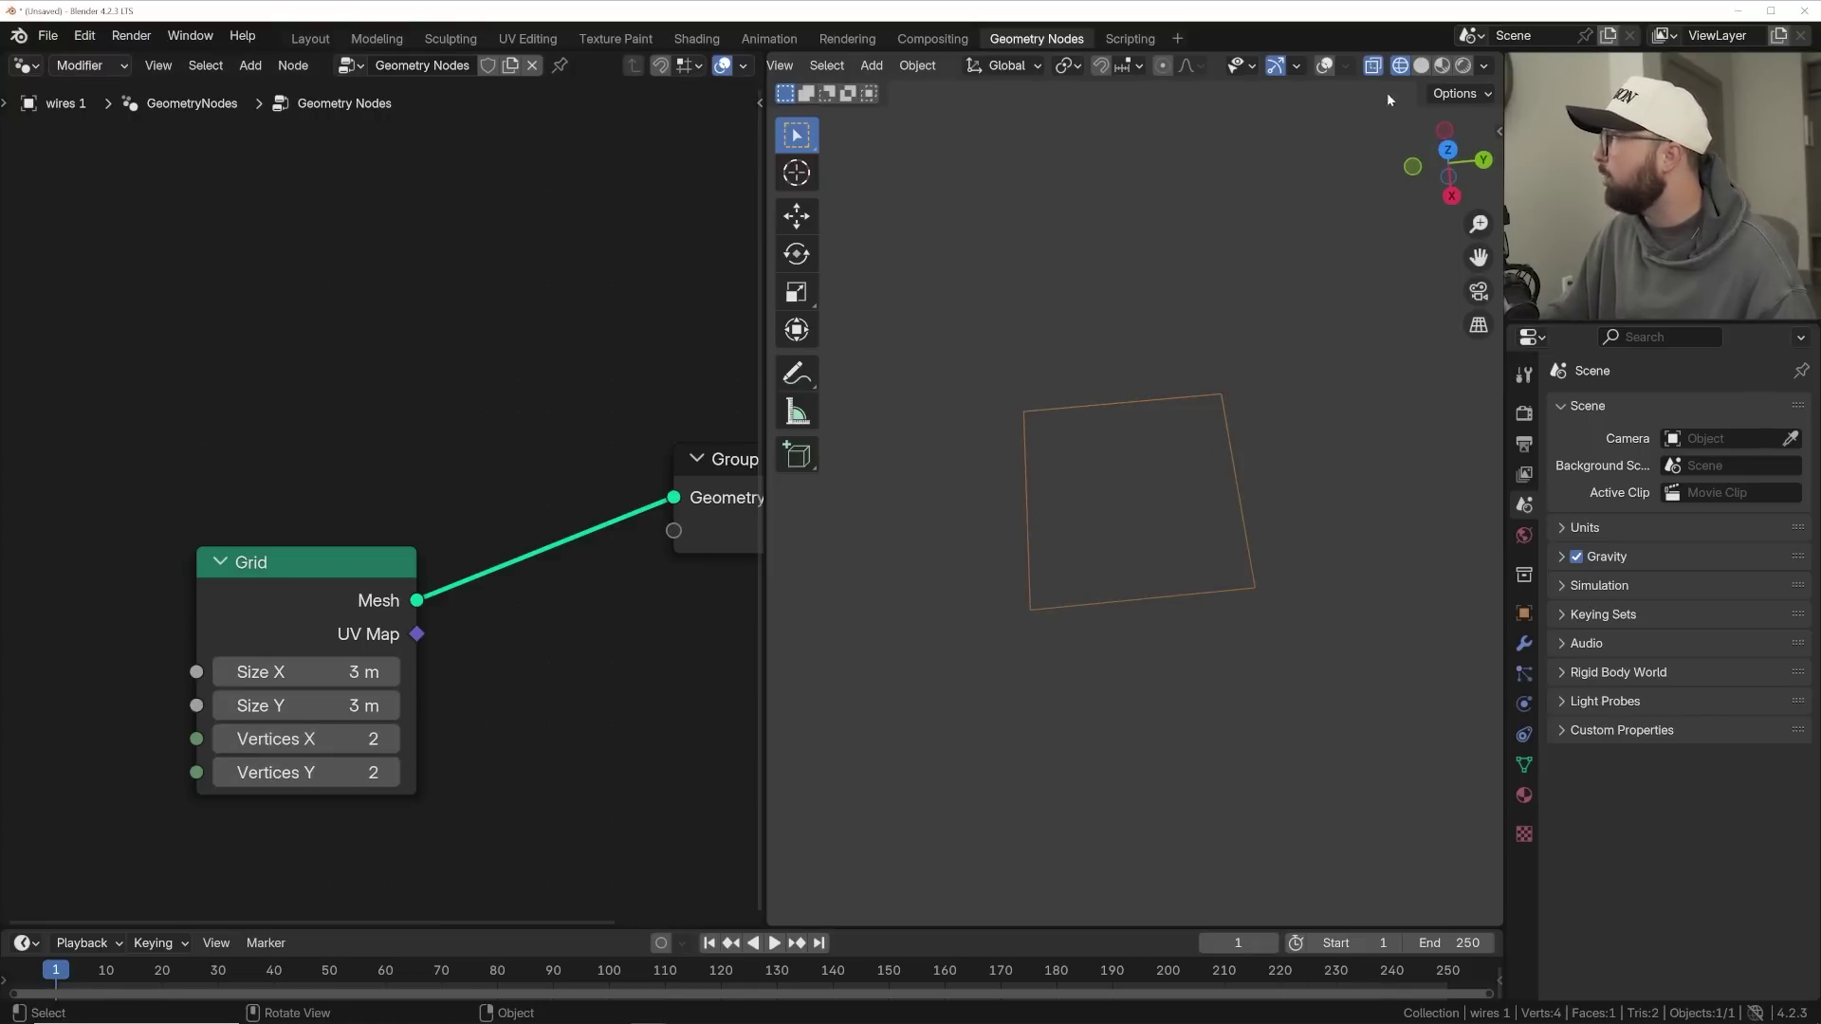
left_click(1420, 68)
left_click(1324, 66)
- Insert a Mesh to Curve node on the link between the Grid and the Group Output
left_click_drag(294, 556, 193, 475)
key("shift+a")
left_click(440, 307)
type("mesh to v]c")
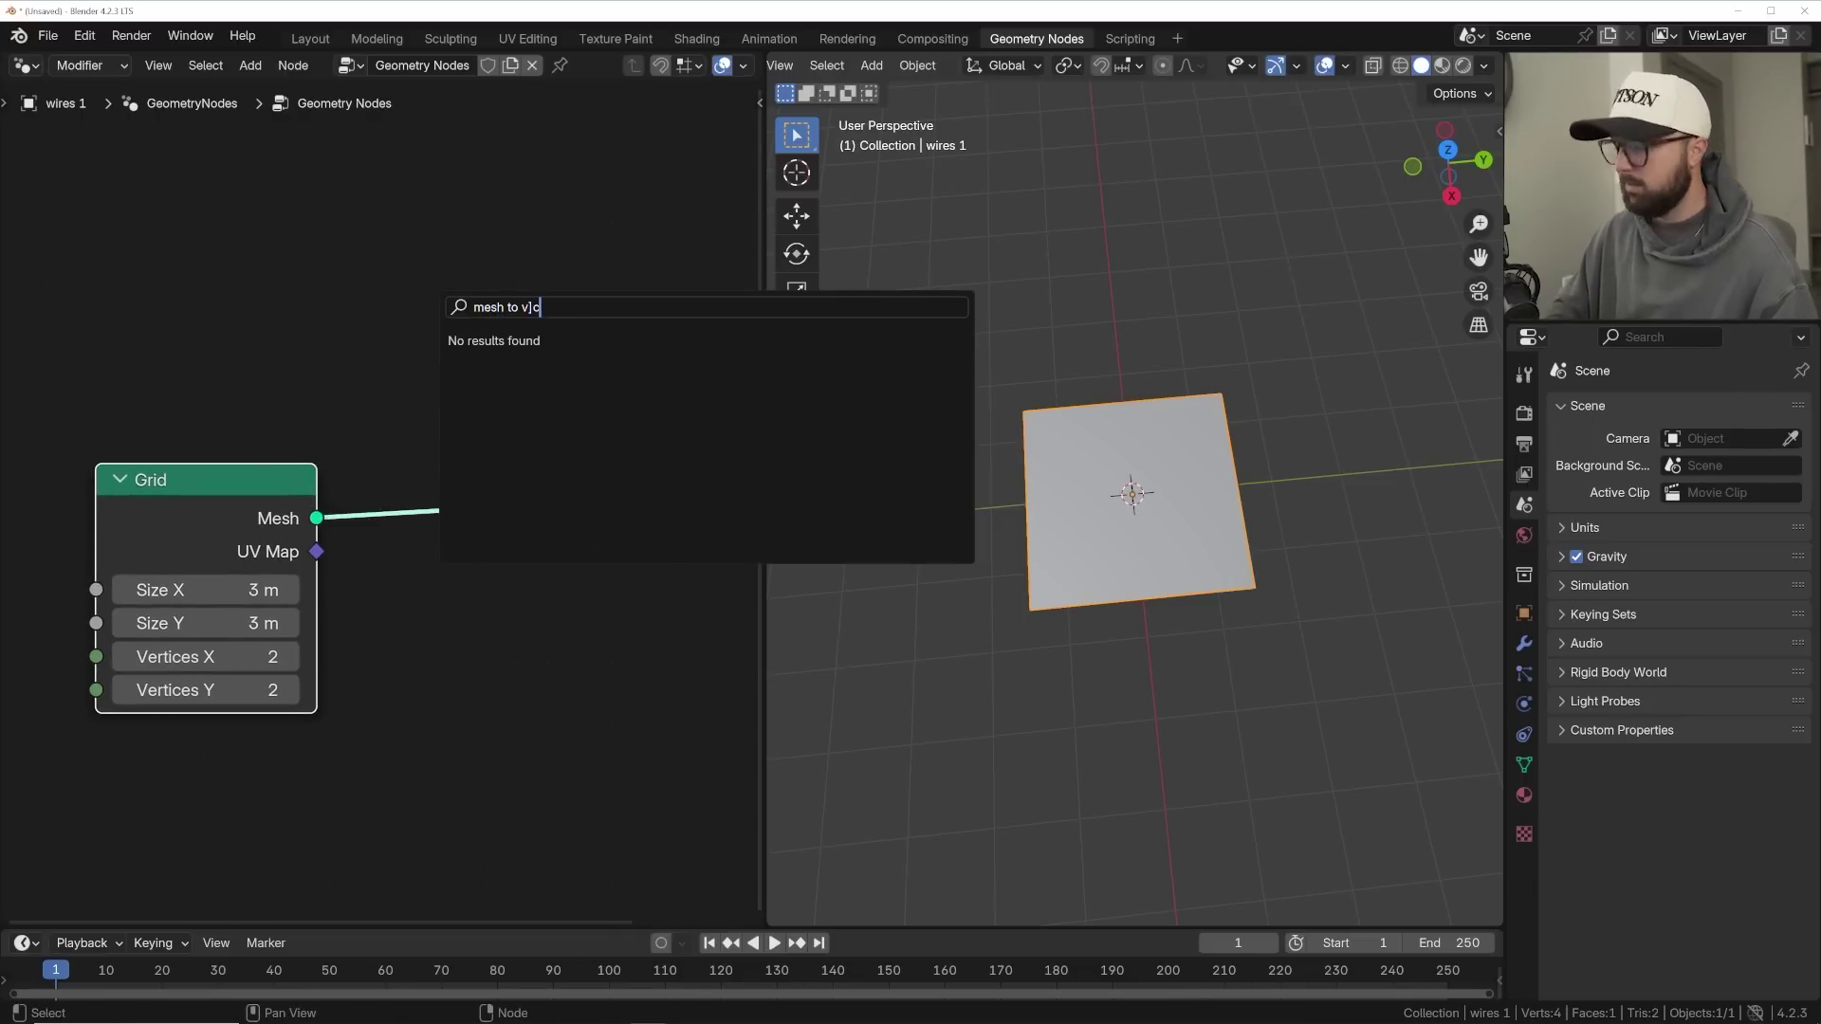
key("BackSpace")
type("cu")
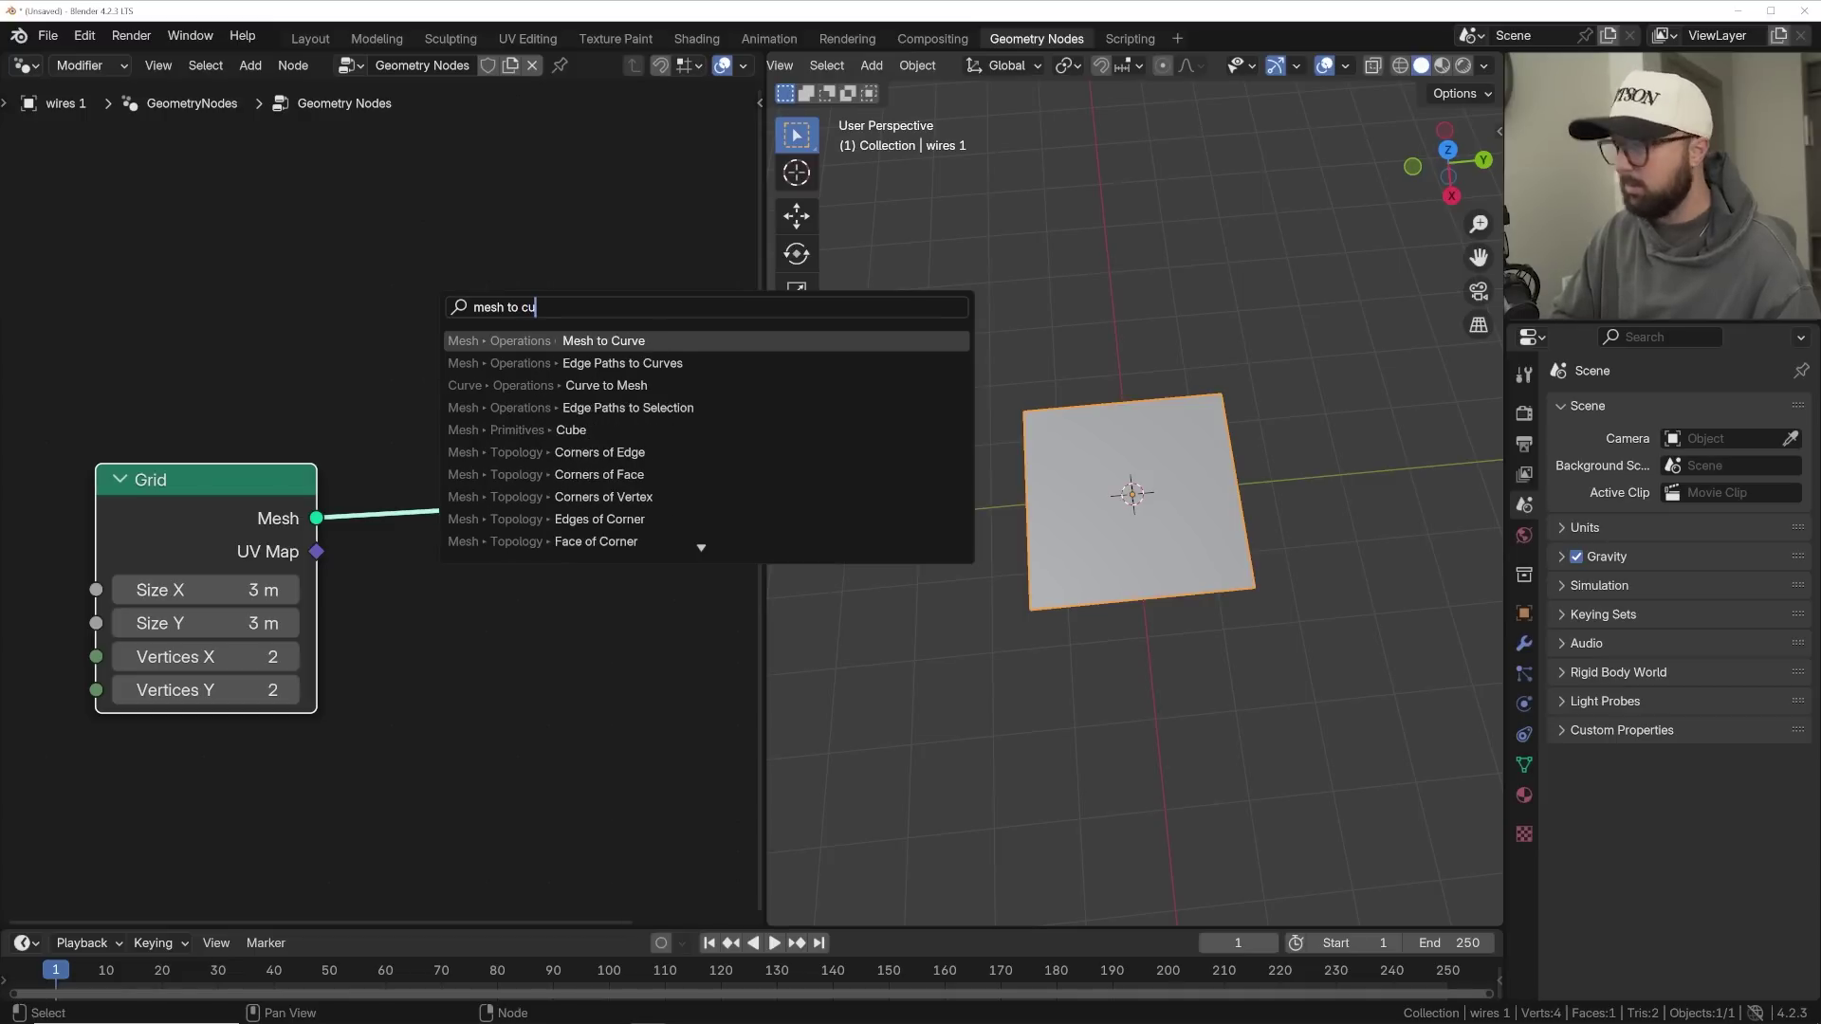
key("Return")
left_click(534, 445)
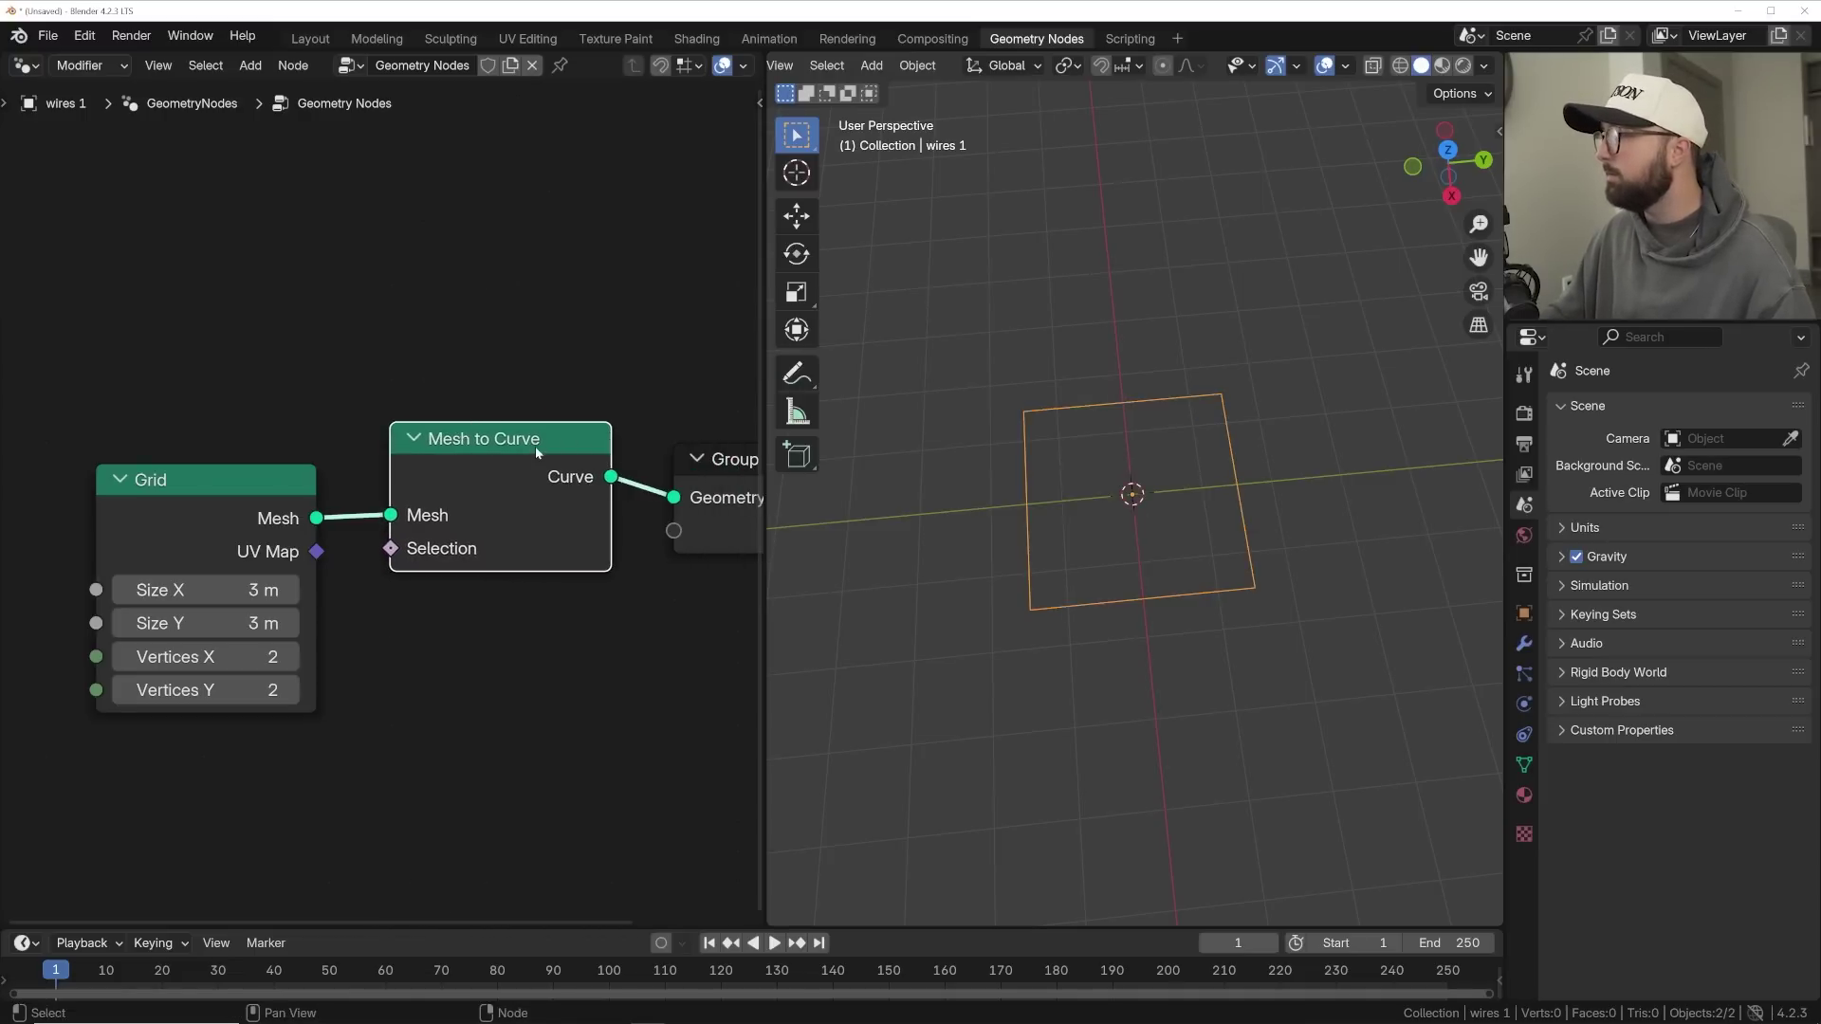
- Insert a Resample Curve node between Mesh to Curve and the Group Output and set its Count to 60
scroll(535, 445, "down", 5)
left_click_drag(316, 495, 221, 485)
left_click_drag(472, 484, 374, 484)
key("shift+a")
type("rea")
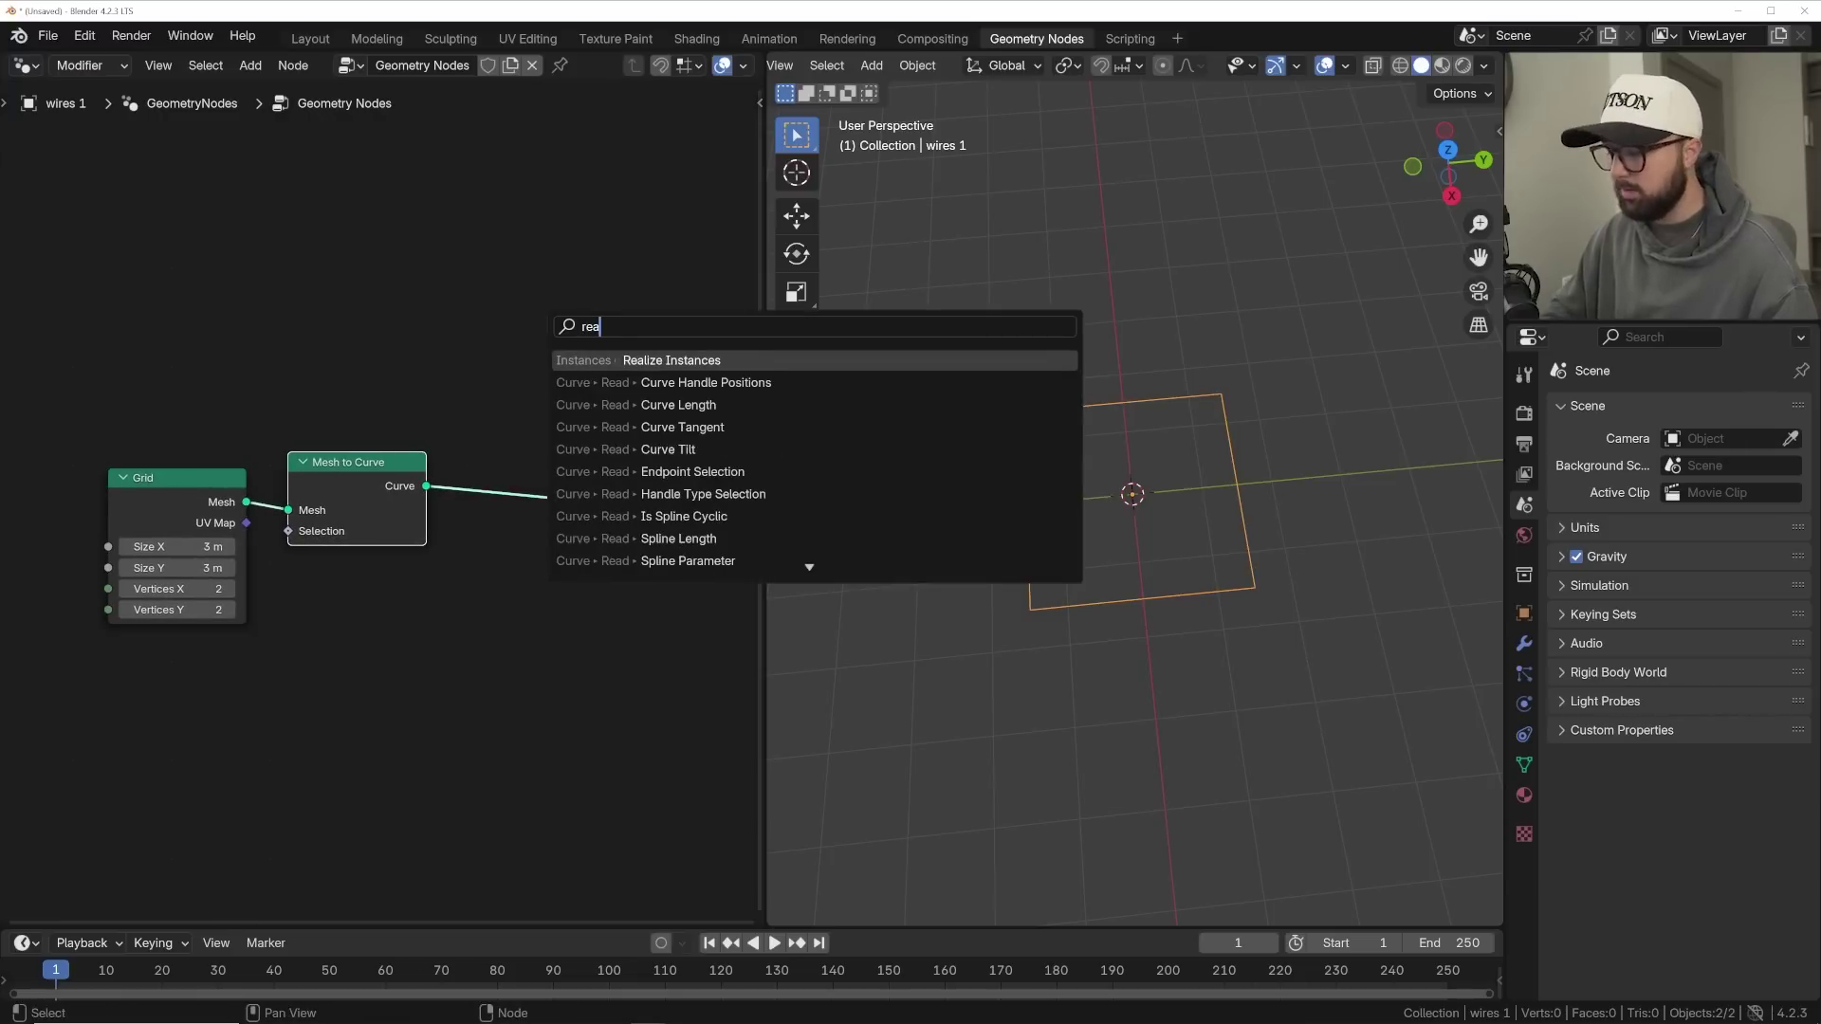
key("BackSpace")
type("s")
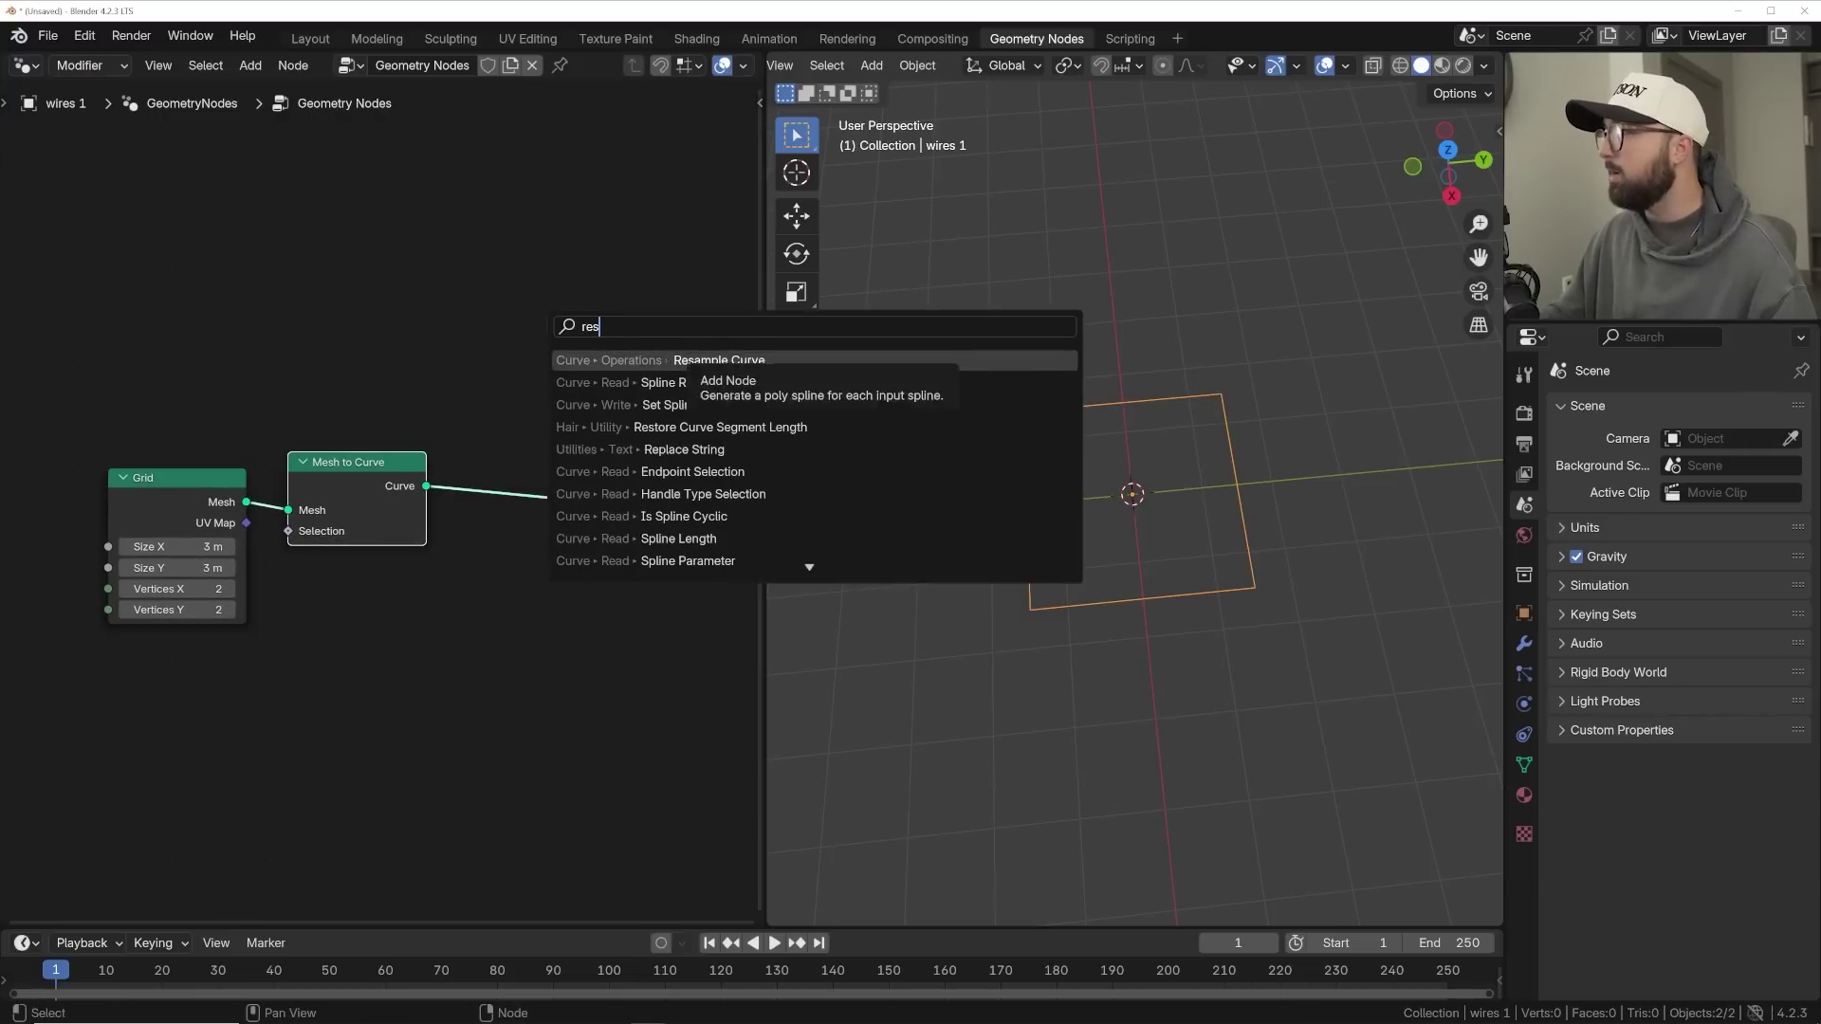
left_click(749, 360)
middle_click_drag(1313, 507, 1250, 414)
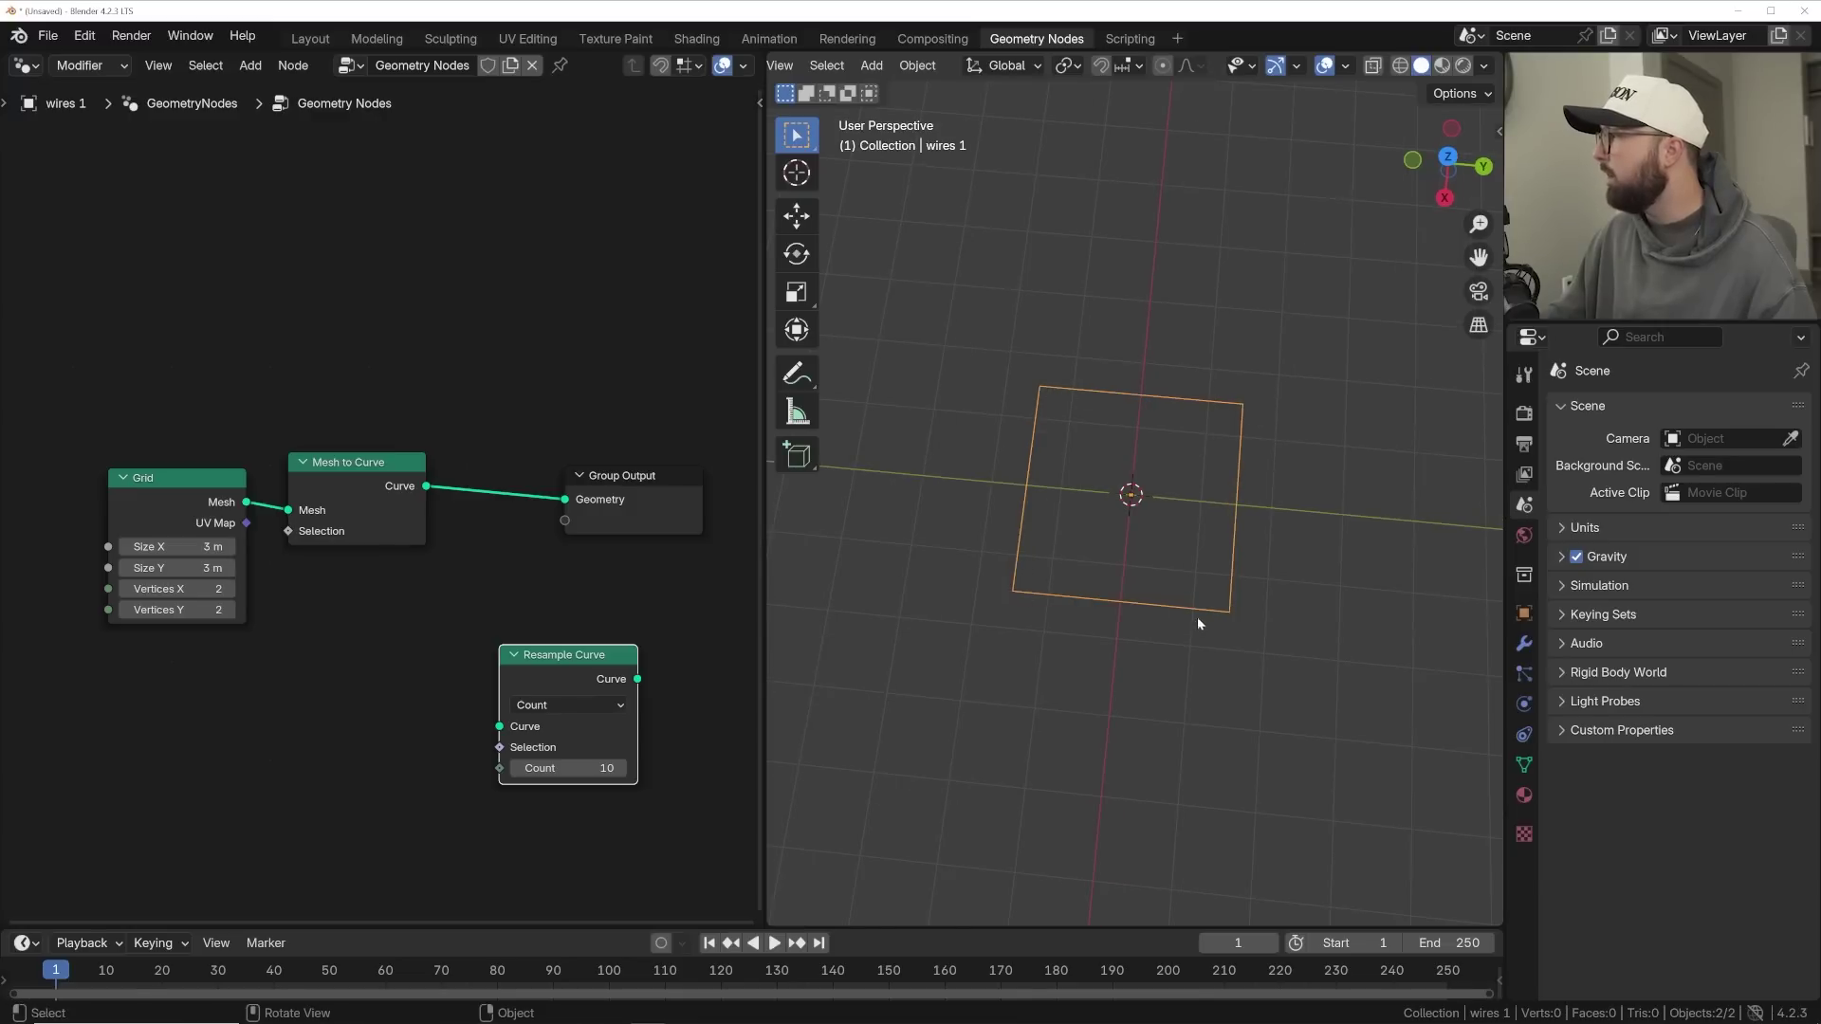
left_click_drag(616, 680, 582, 428)
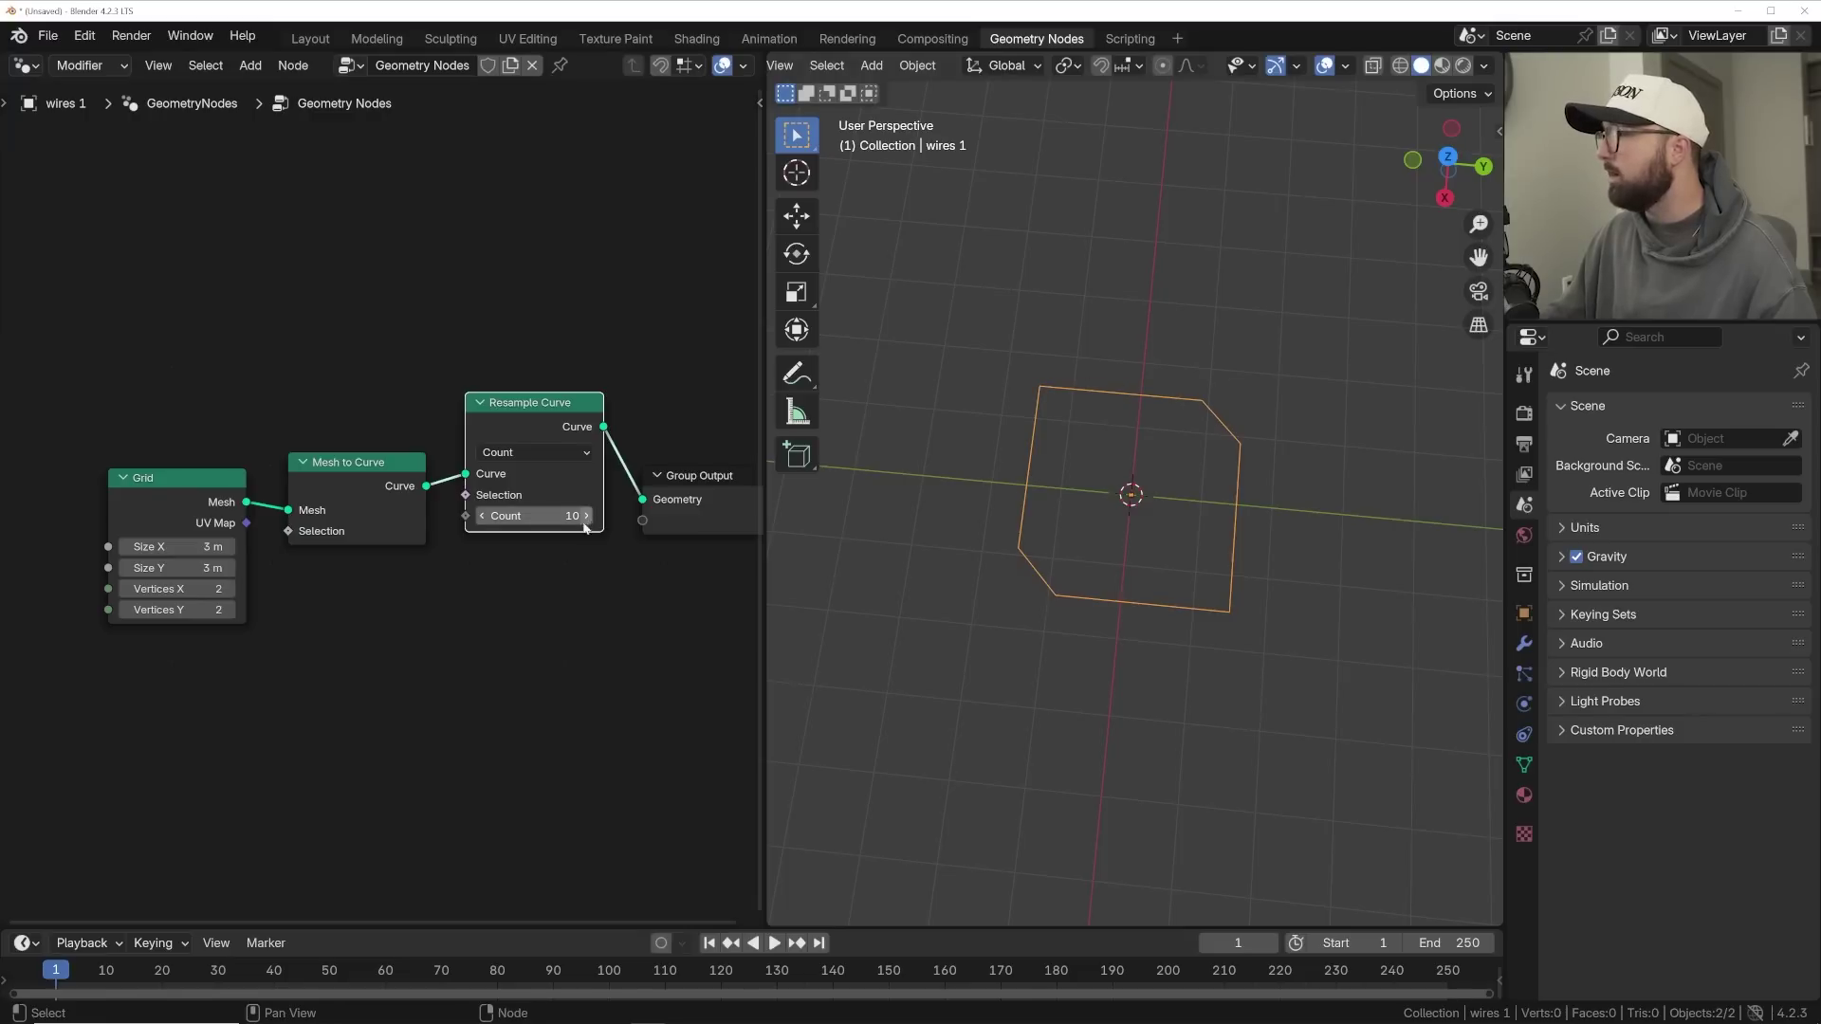
type("60")
key("Return")
- Insert an Instance on Points node between Resample Curve and the Group Output
middle_click_drag(645, 417, 433, 413)
left_click_drag(480, 467, 626, 425)
key("shift+a")
type("inst")
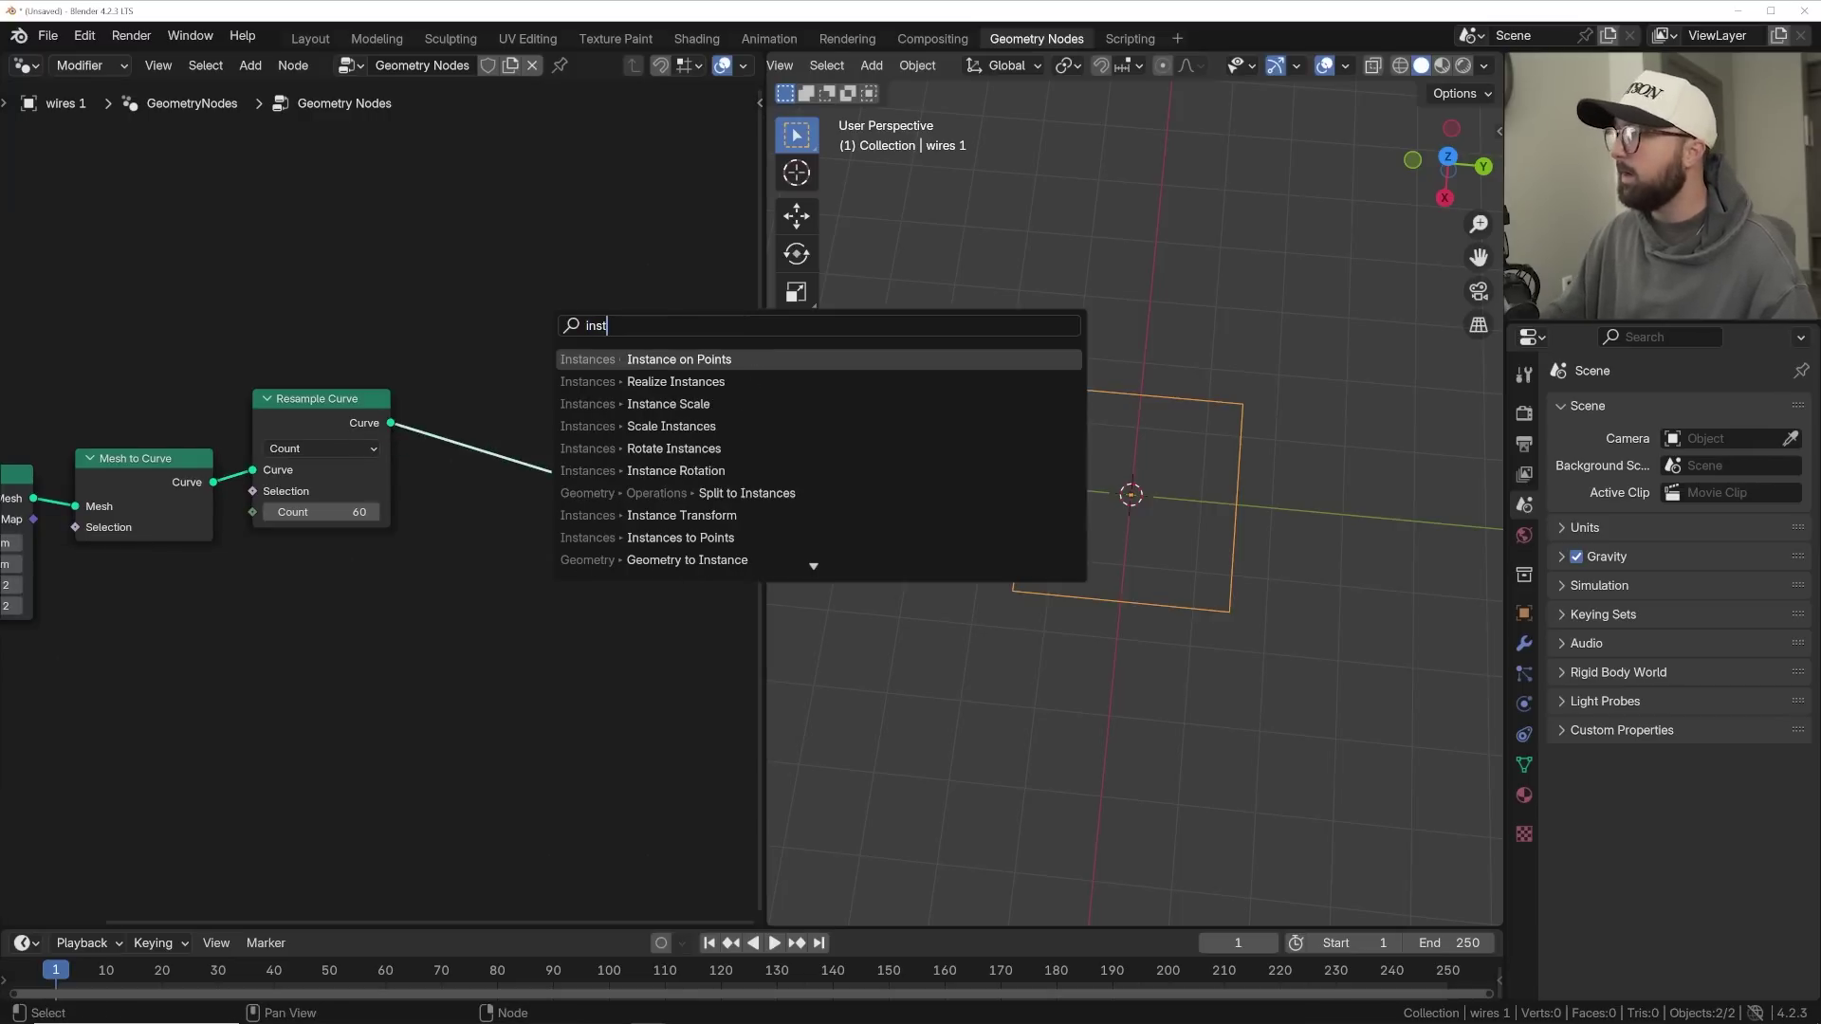
key("Return")
left_click(521, 418)
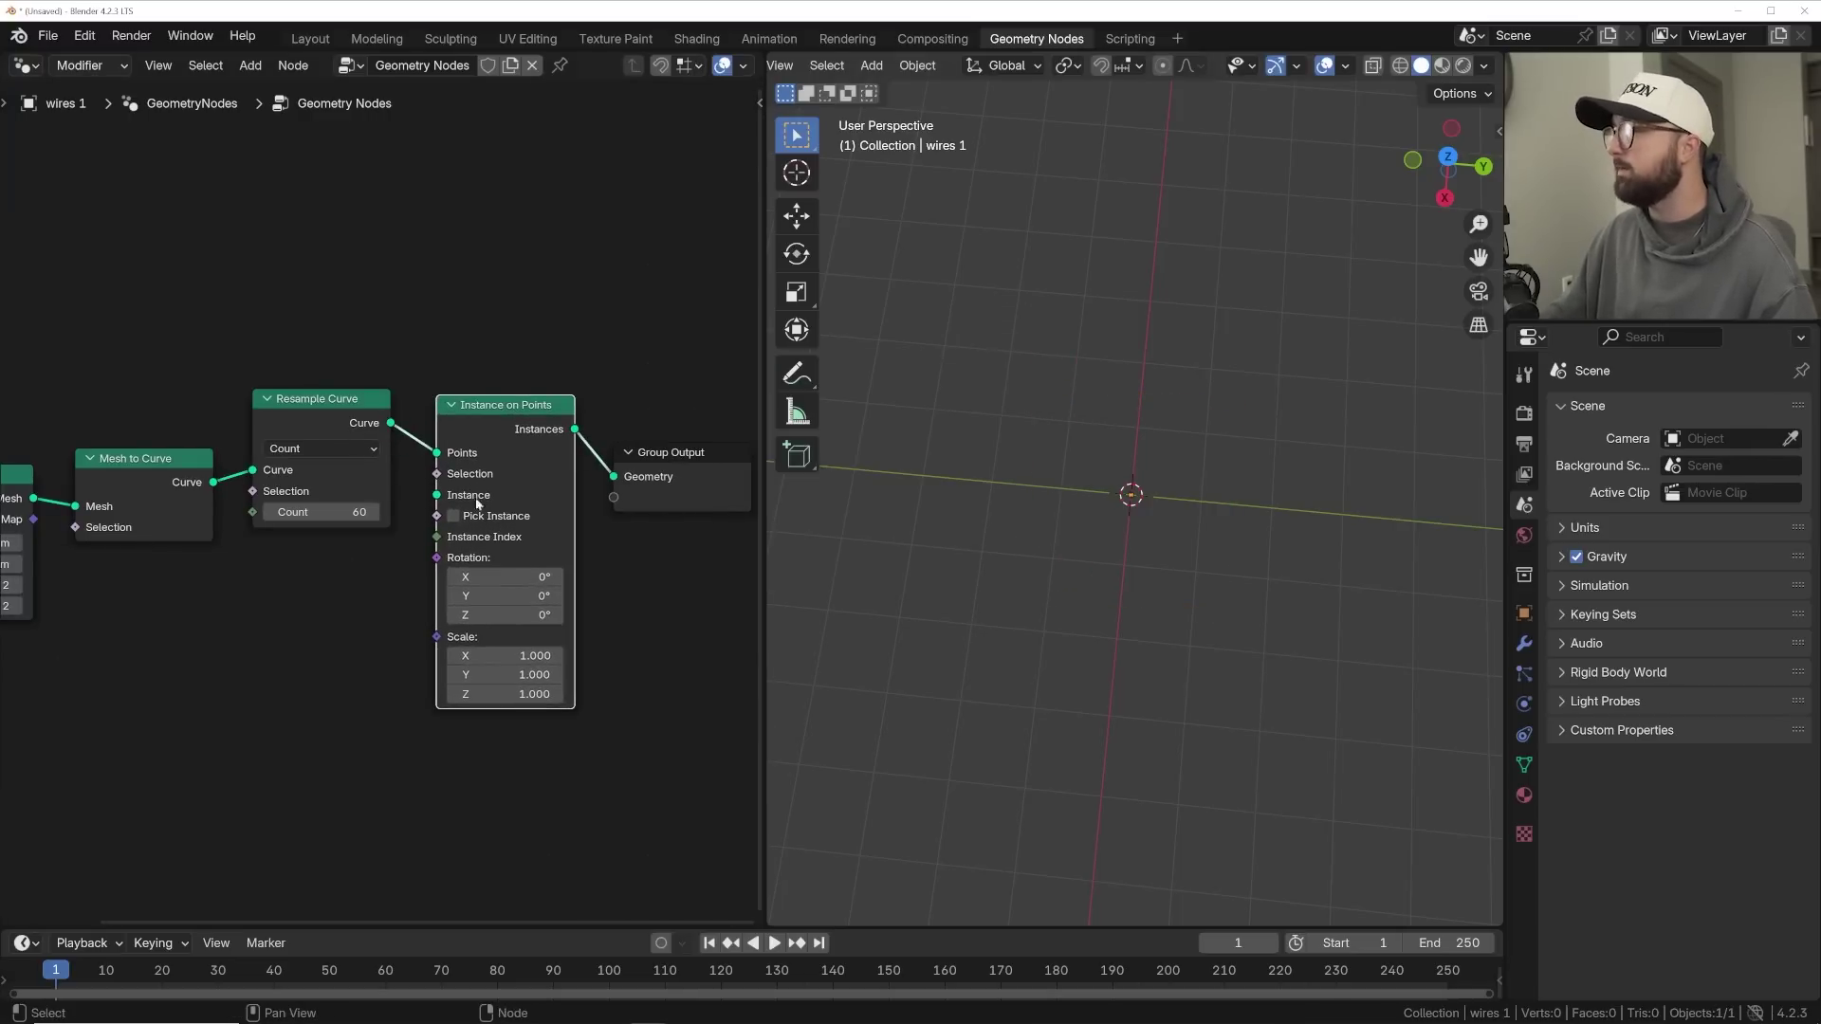
- Add a Quadratic Bézier node and connect its Curve output to the Instance input of Instance on Points
key("shift+a")
type("quad")
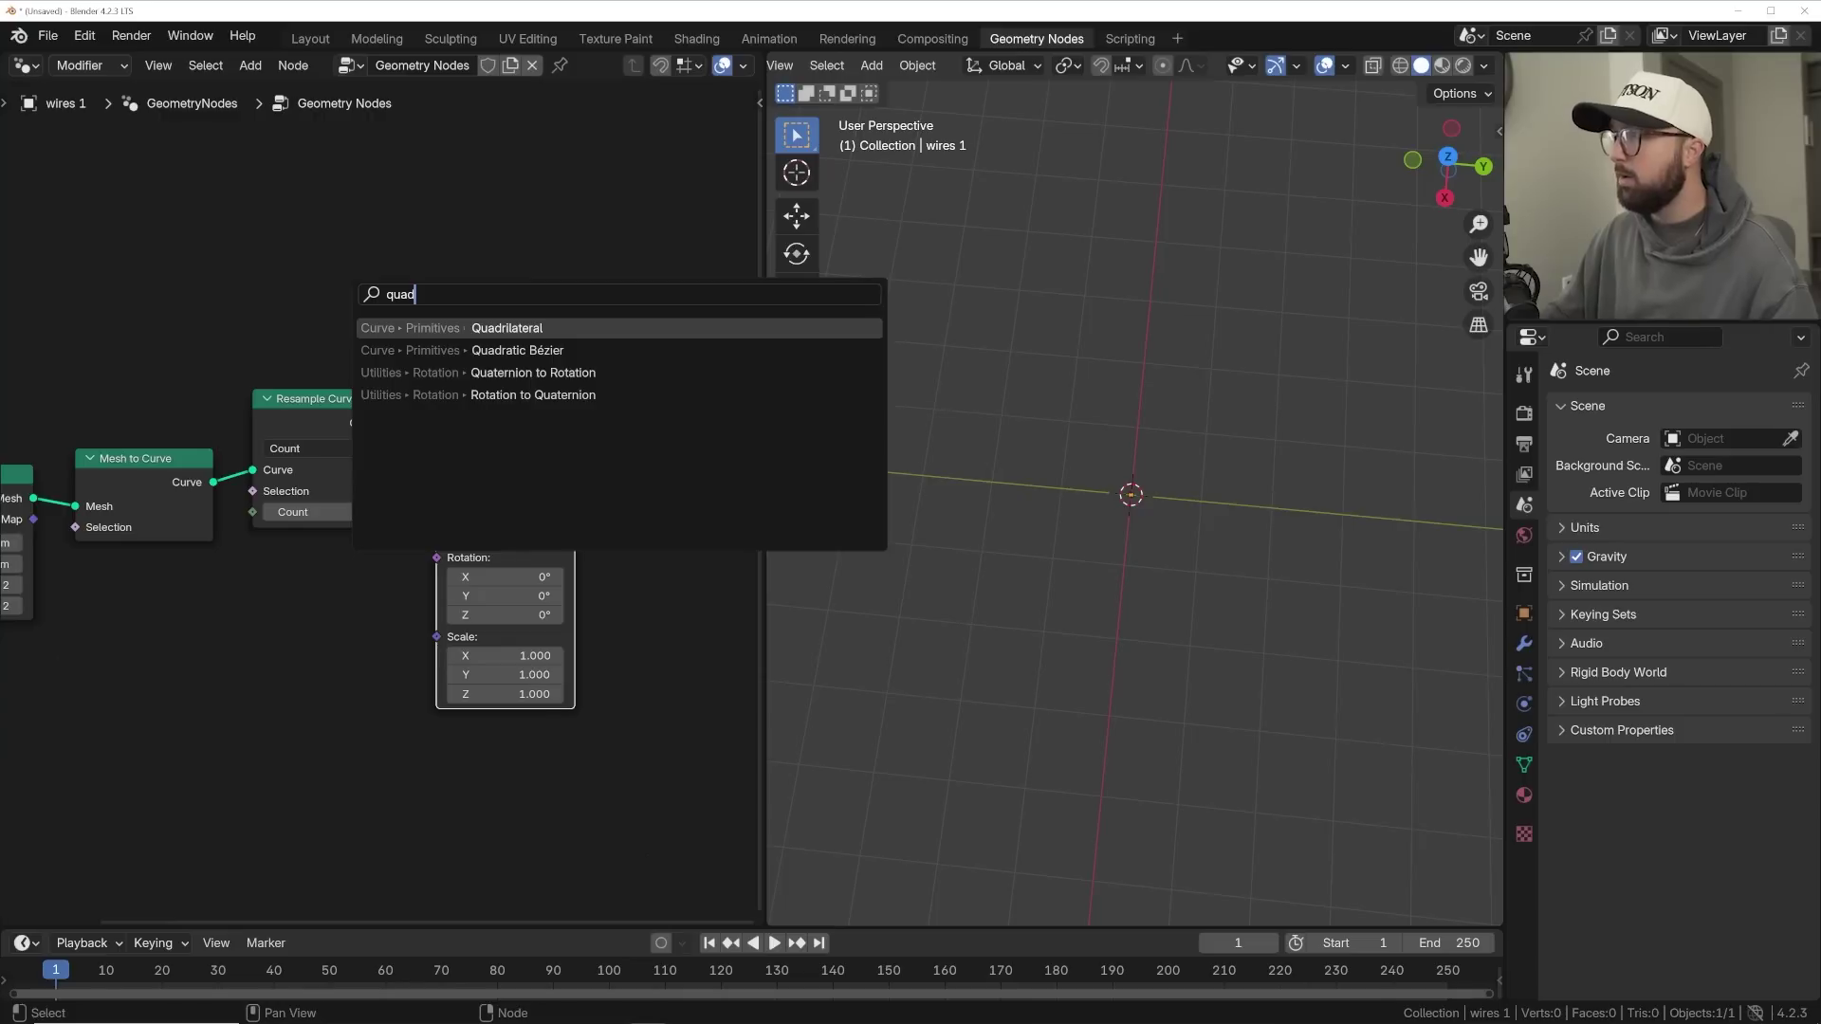
key("Down")
key("Return")
left_click(259, 560)
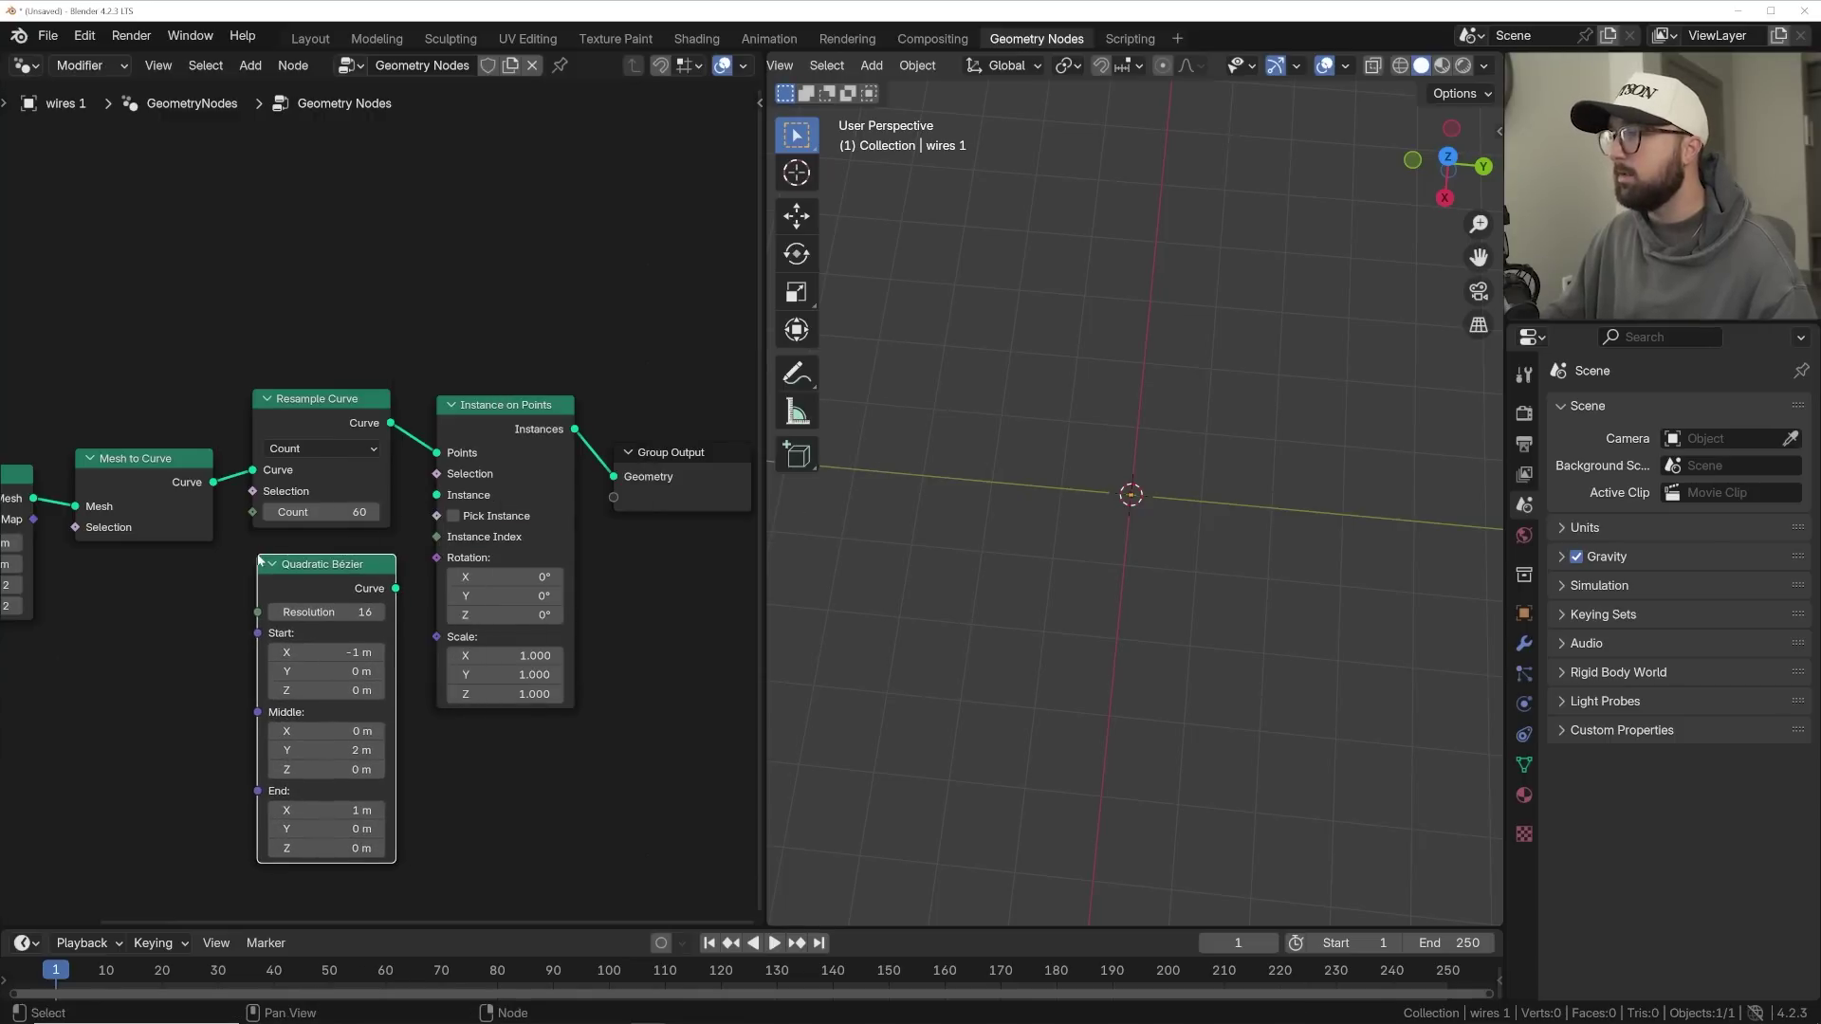
left_click_drag(393, 589, 432, 499)
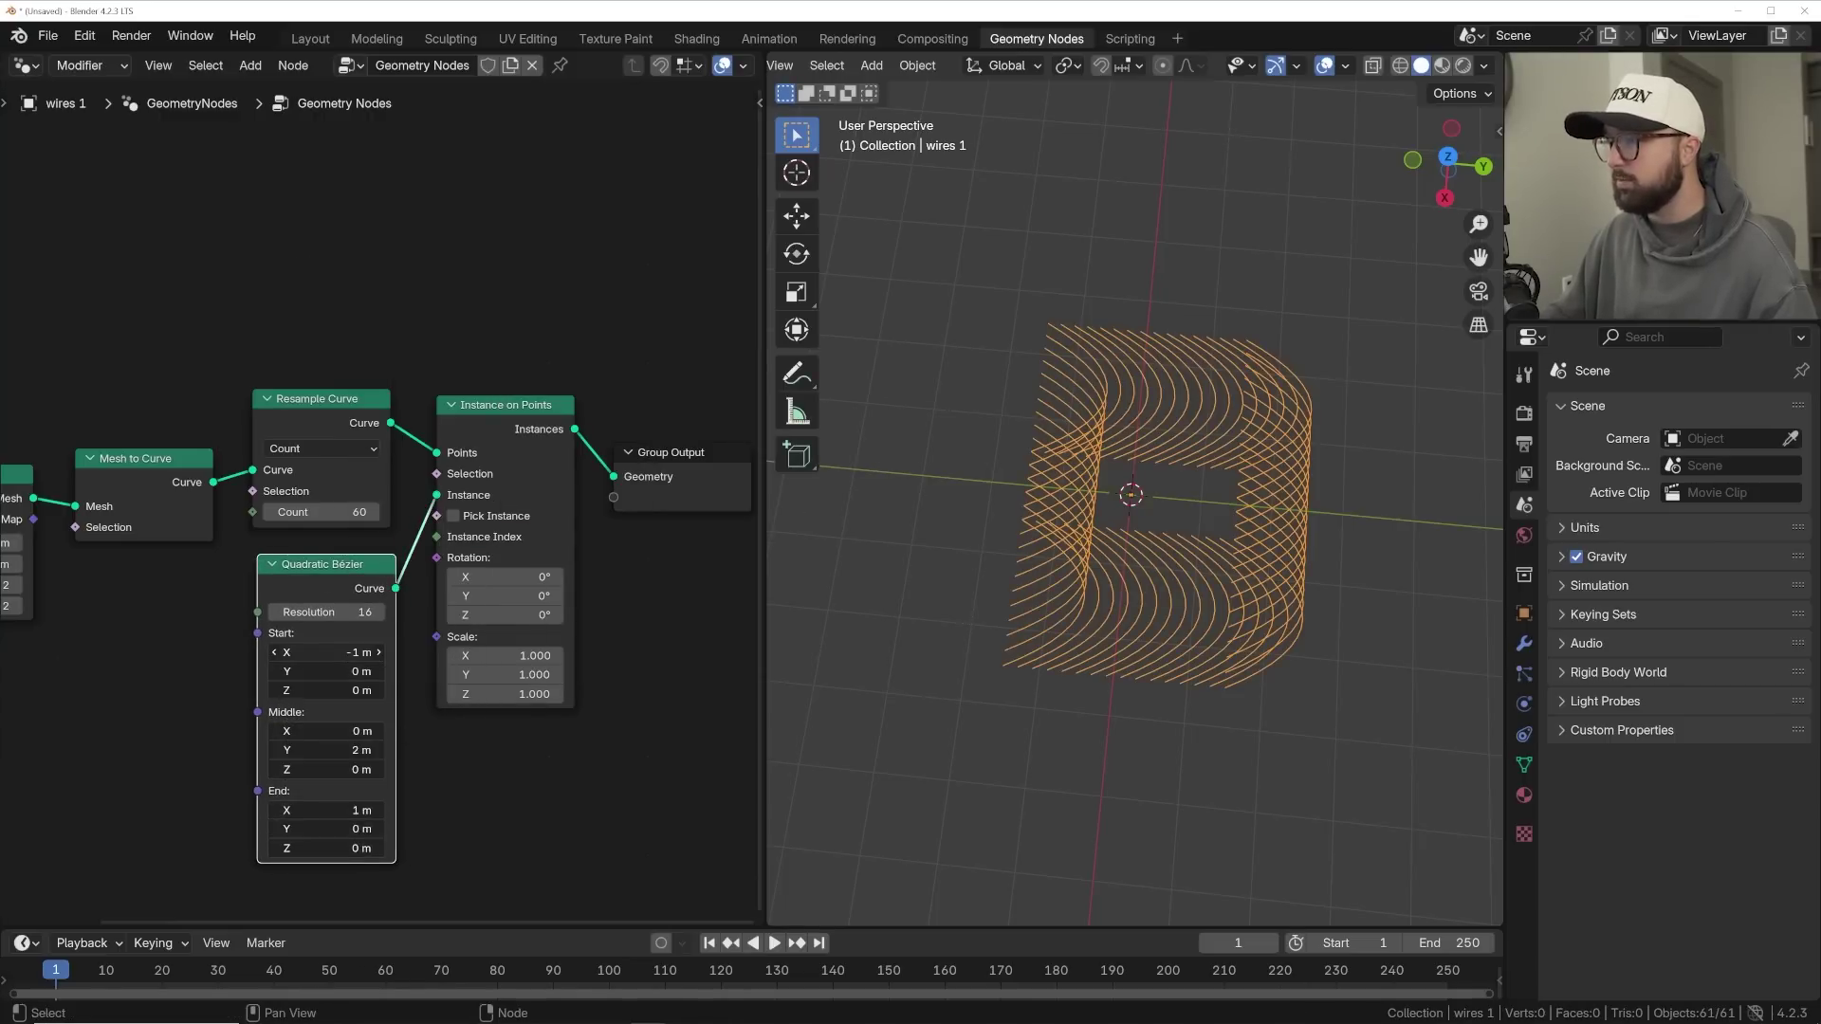
- Set all of the Quadratic Bézier's Start, Middle and End coordinates to 0 m, except End Z at 5.3 m
type("0")
key("Return")
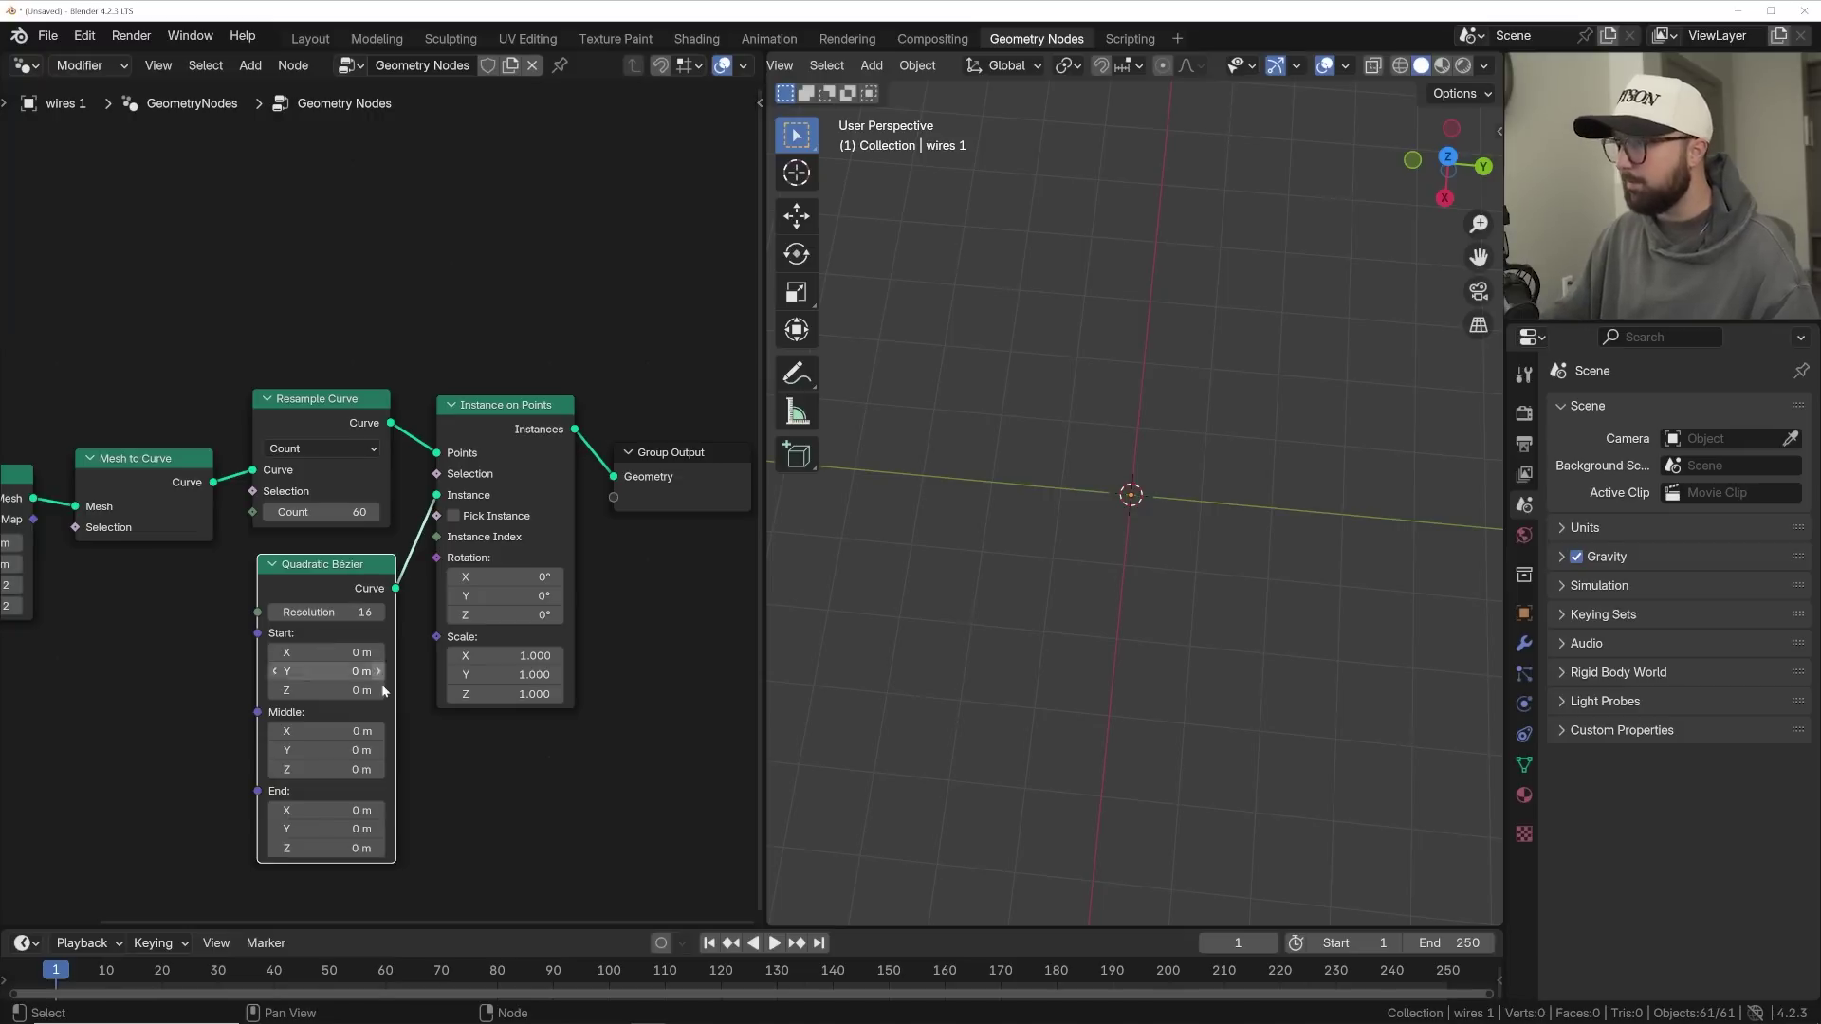
left_click_drag(327, 848, 464, 848)
middle_click_drag(1285, 654, 1271, 520)
scroll(1271, 521, "down", 3)
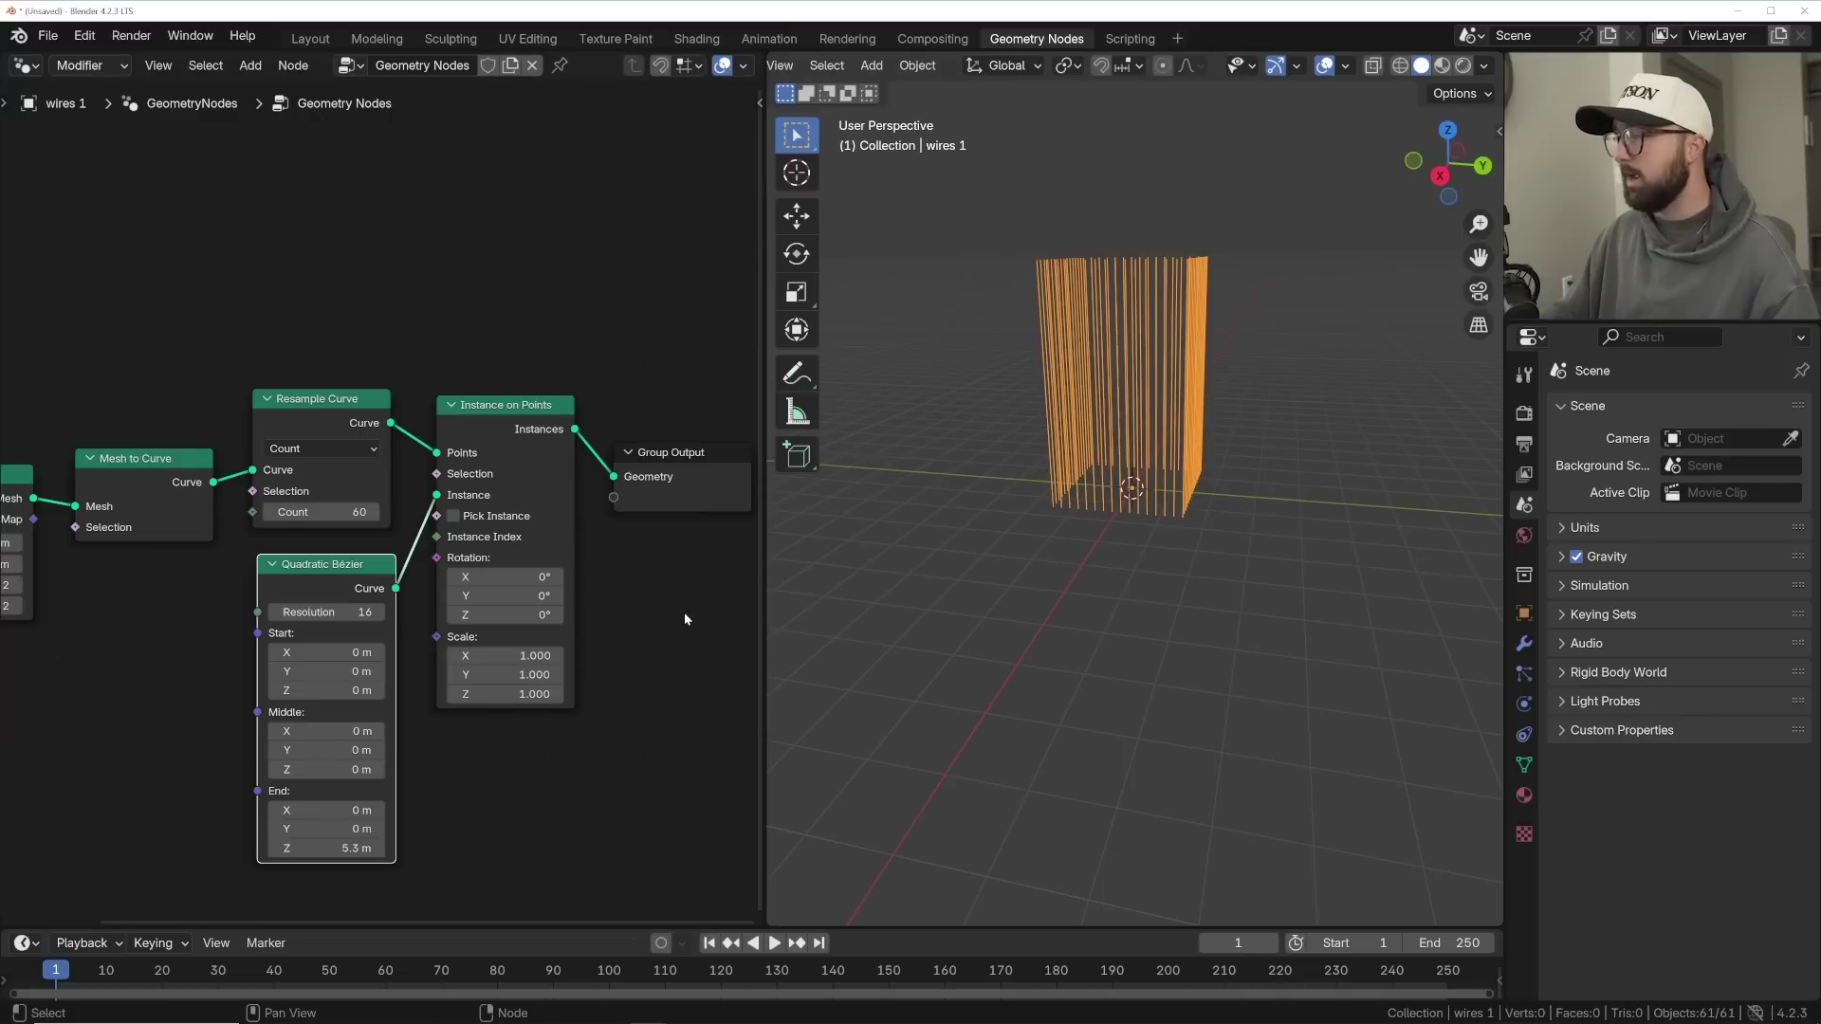
- Add an Align Rotation to Vector node and connect its Rotation output to the Rotation input of Instance on Points
middle_click_drag(1081, 476, 1100, 468)
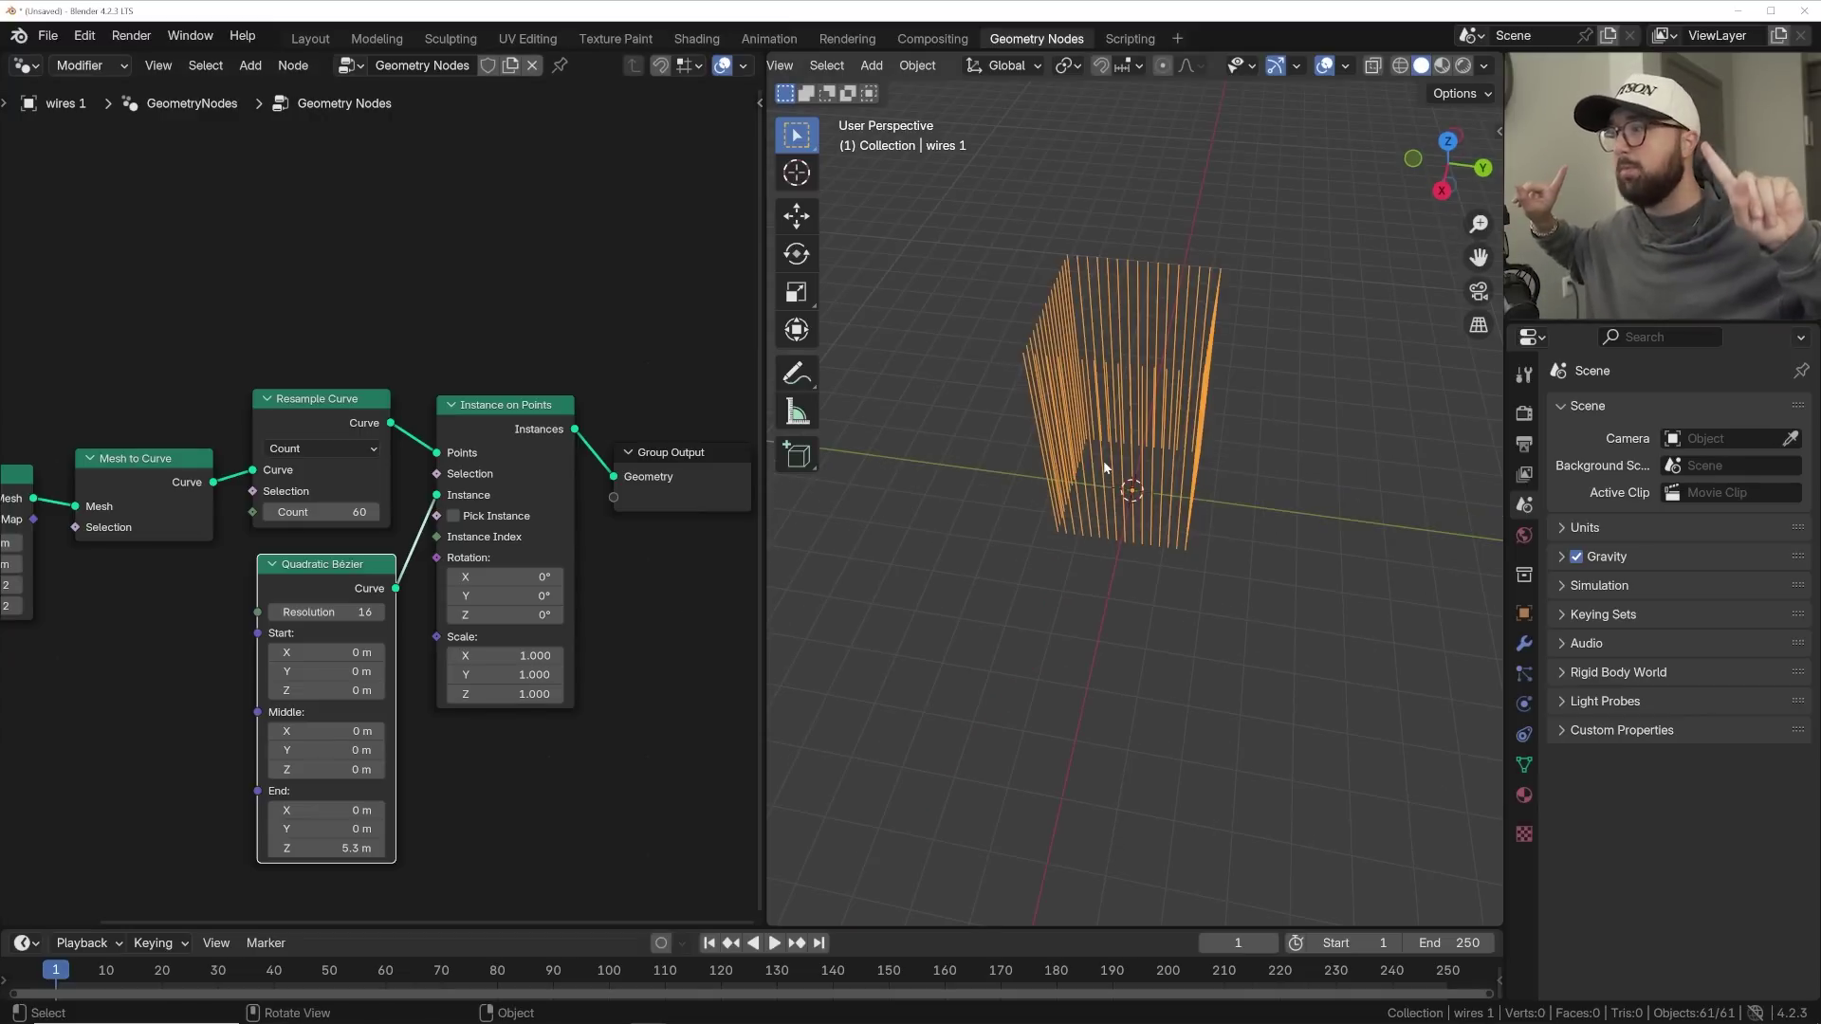
middle_click_drag(533, 395, 554, 296)
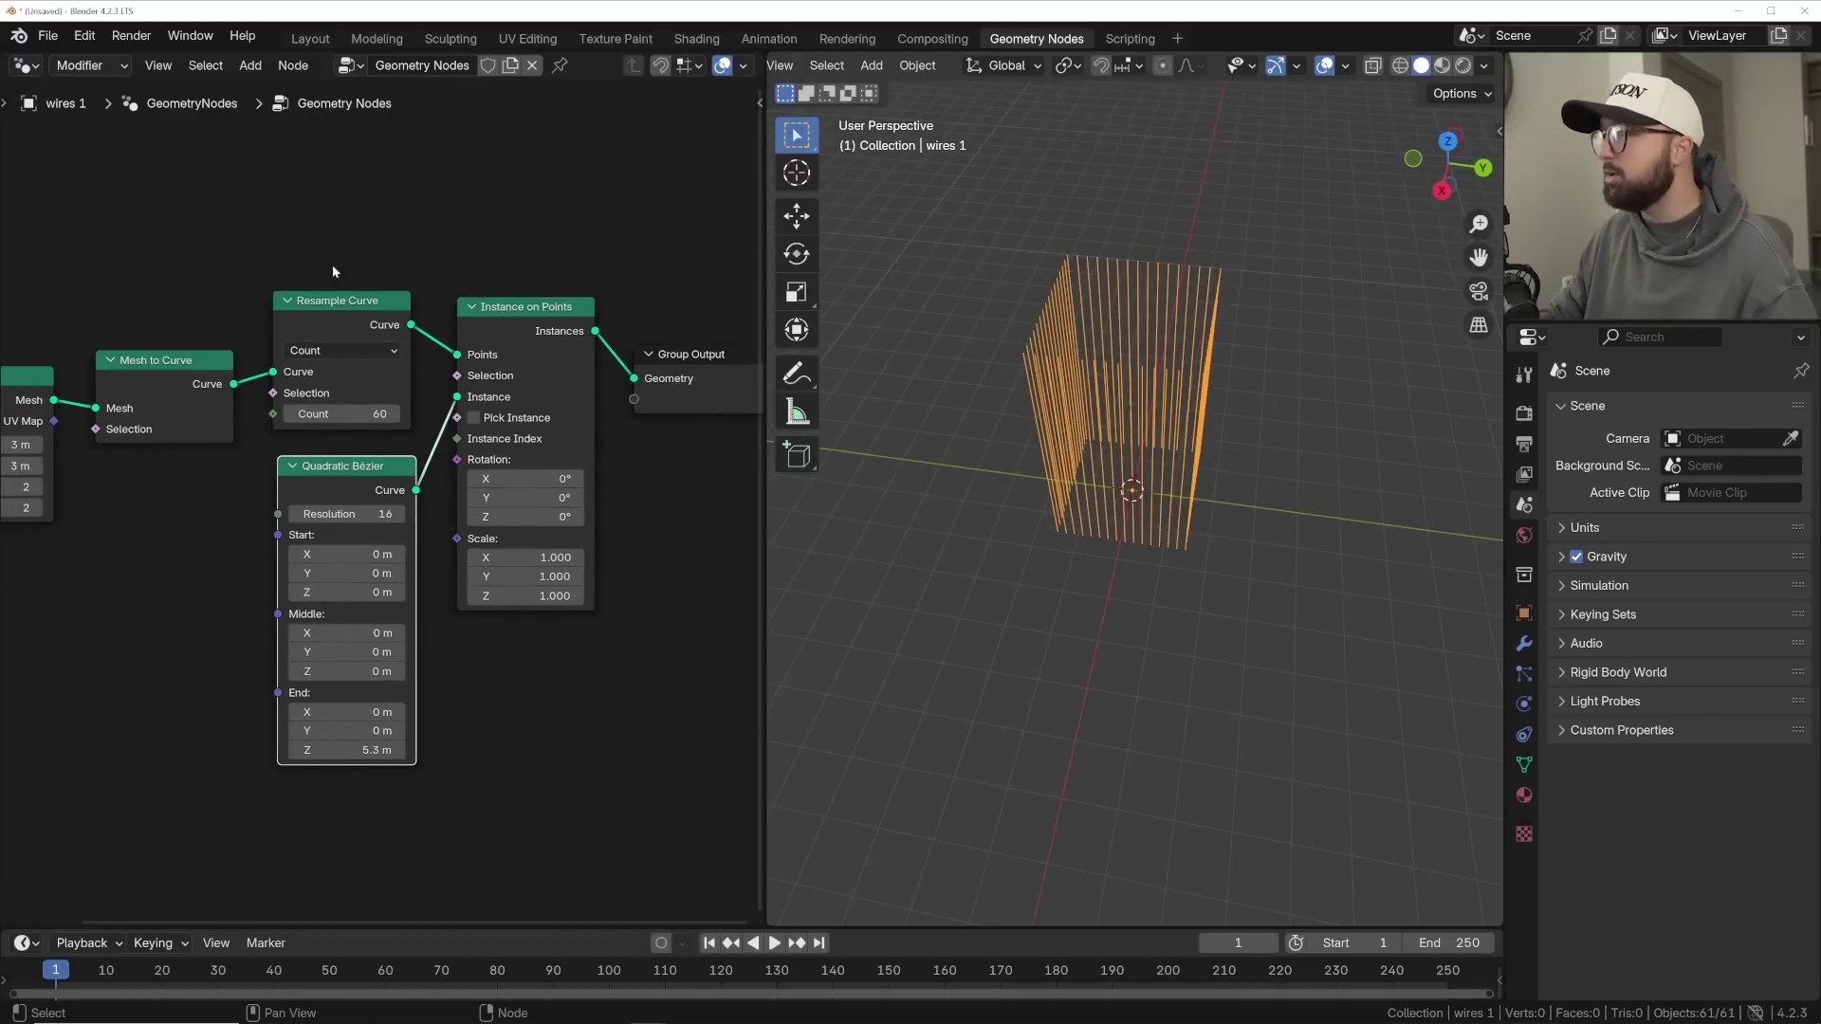
key("shift+a")
type("align")
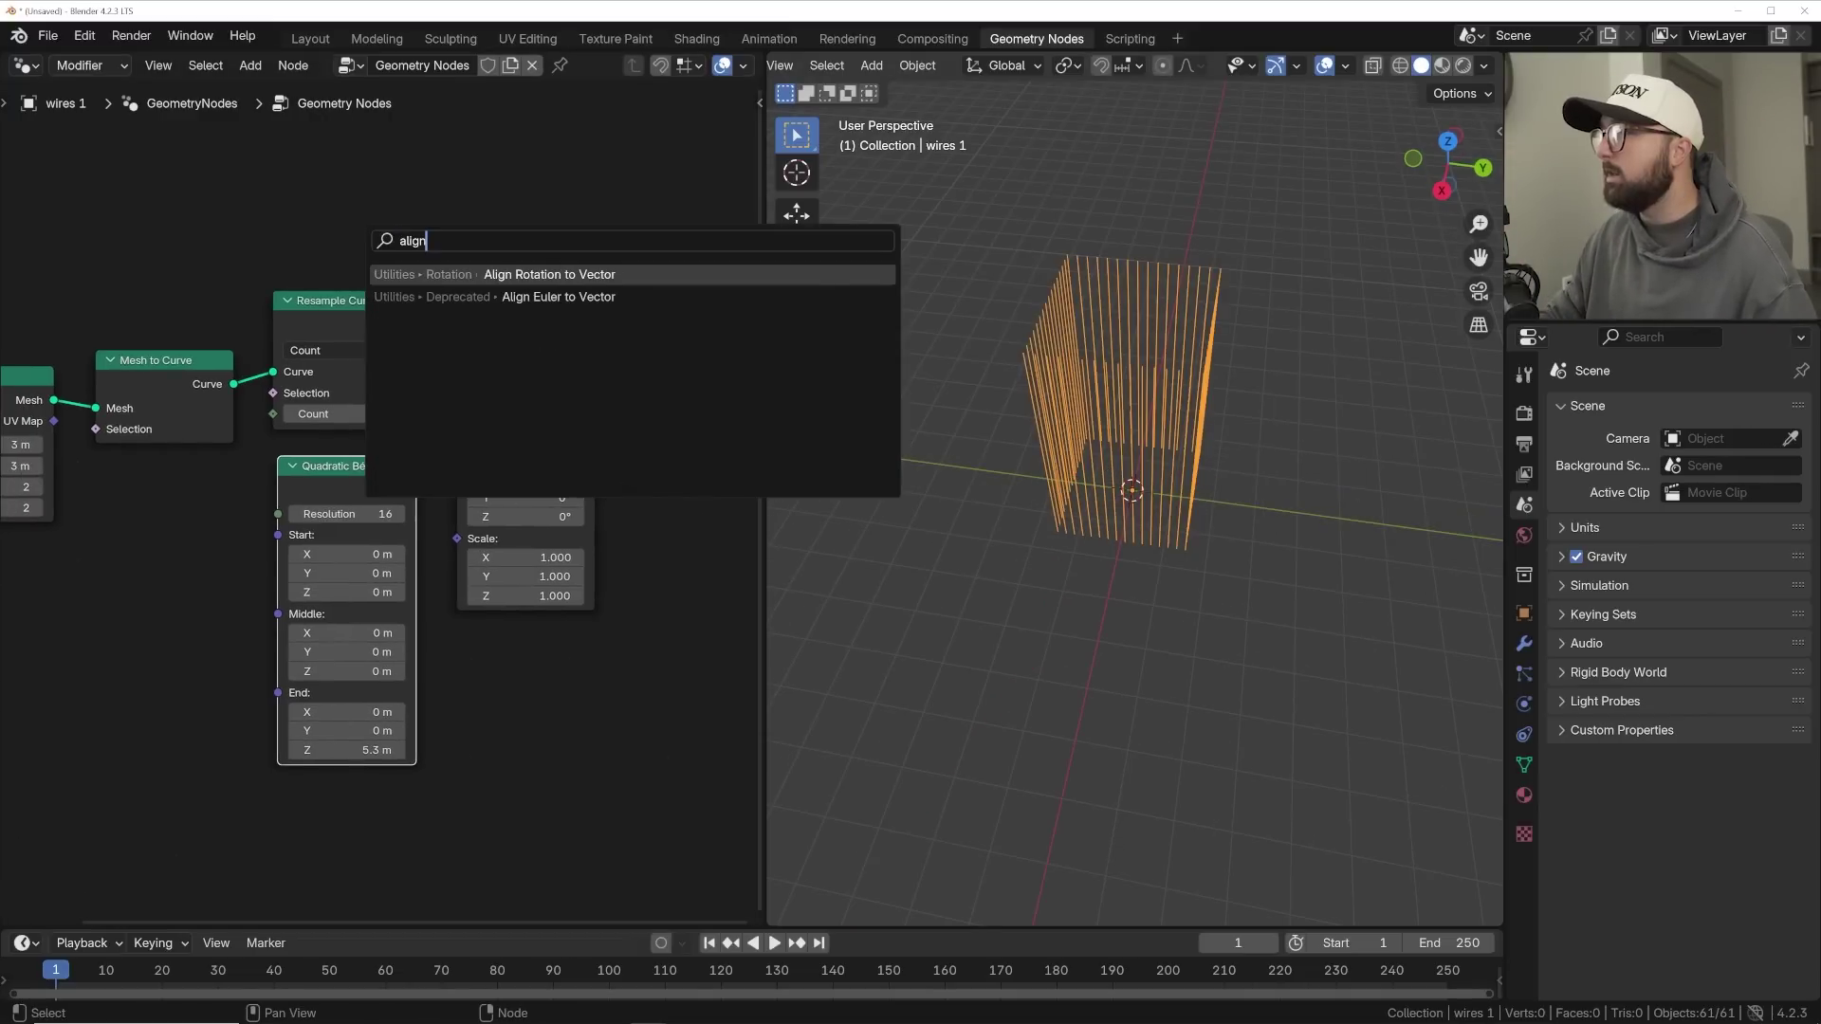
key("Return")
left_click(237, 590)
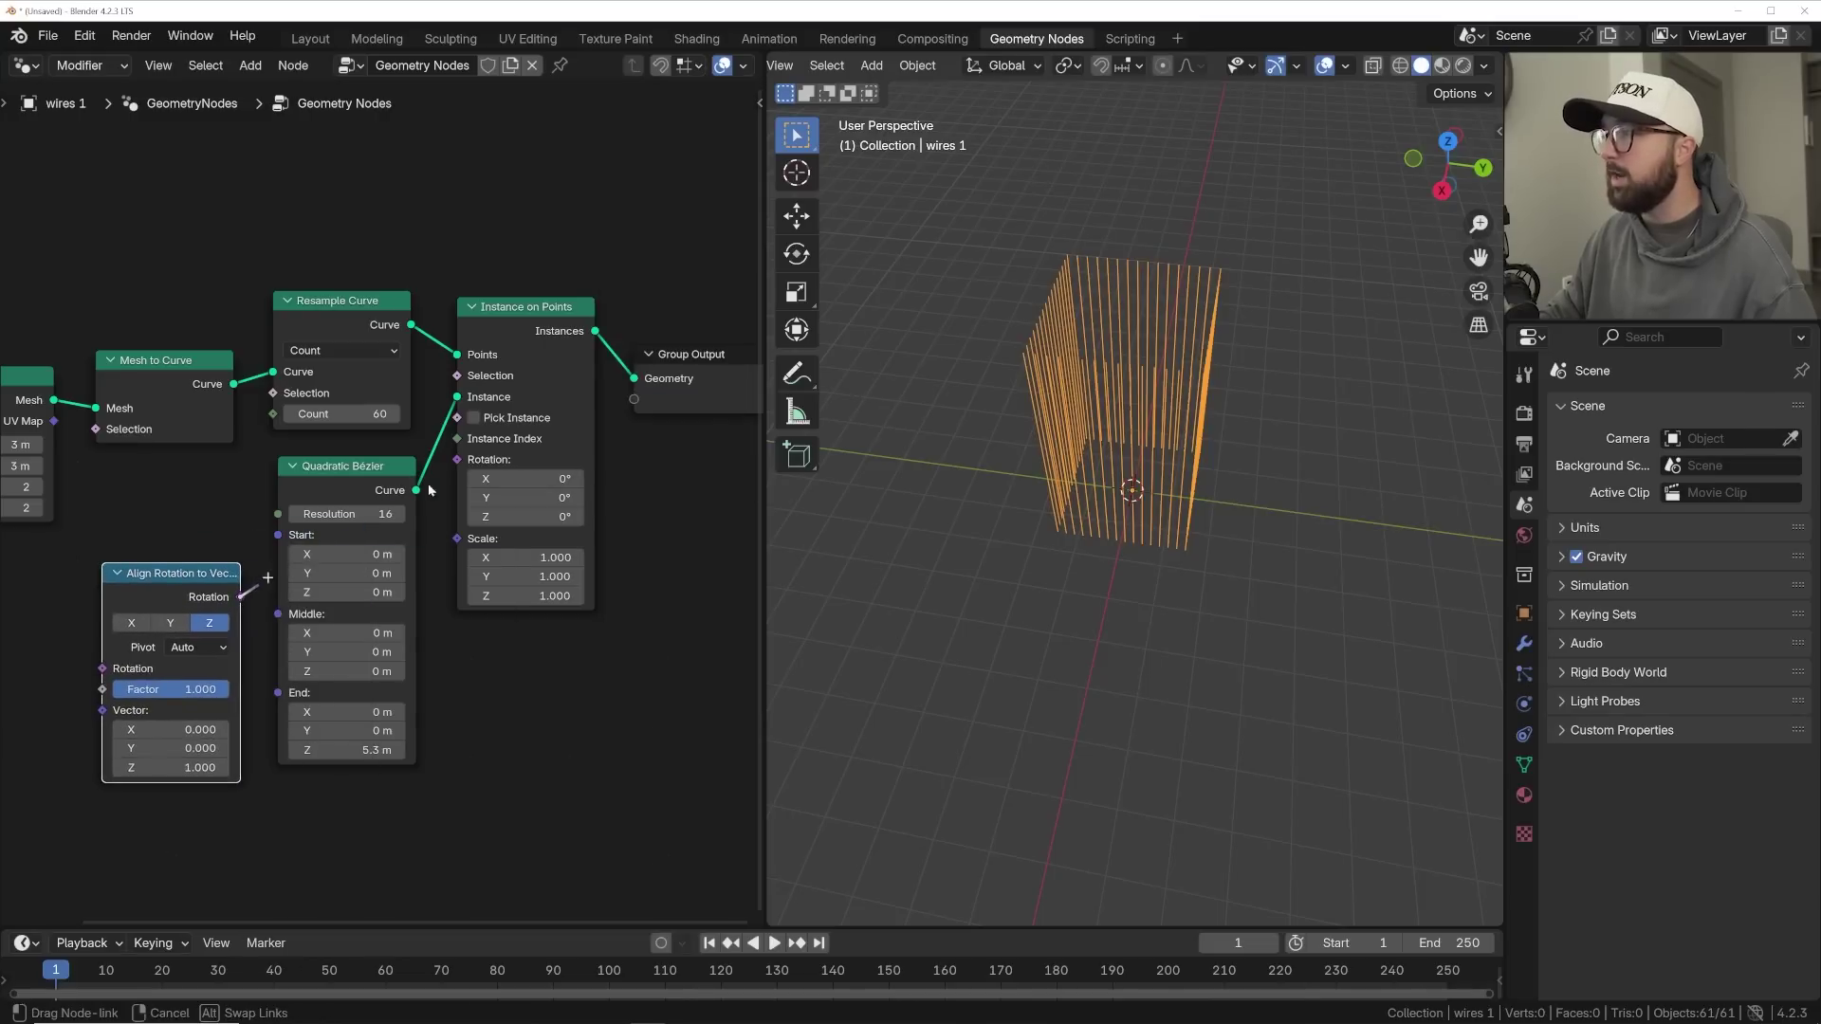
left_click_drag(465, 469, 459, 460)
- Add a Normal node and connect it to the Vector input of Align Rotation to Vector
middle_click_drag(181, 554, 347, 478)
key("shift+a")
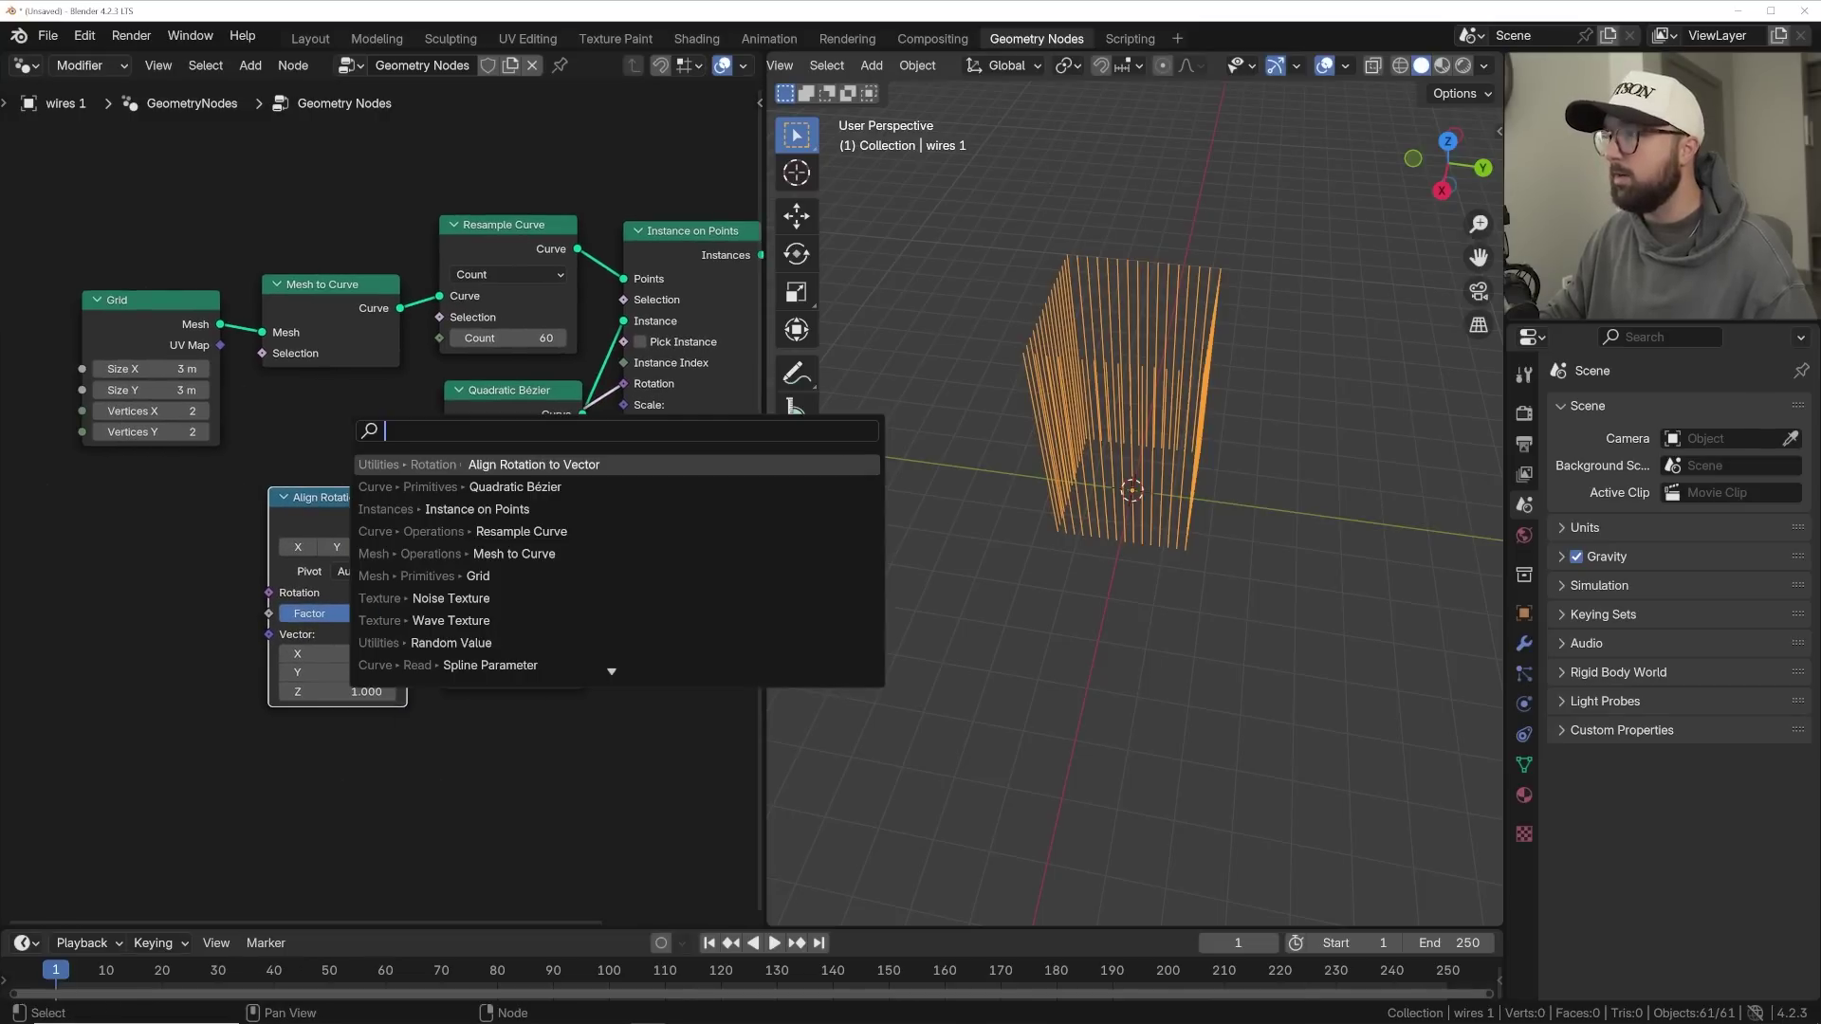
type("norm")
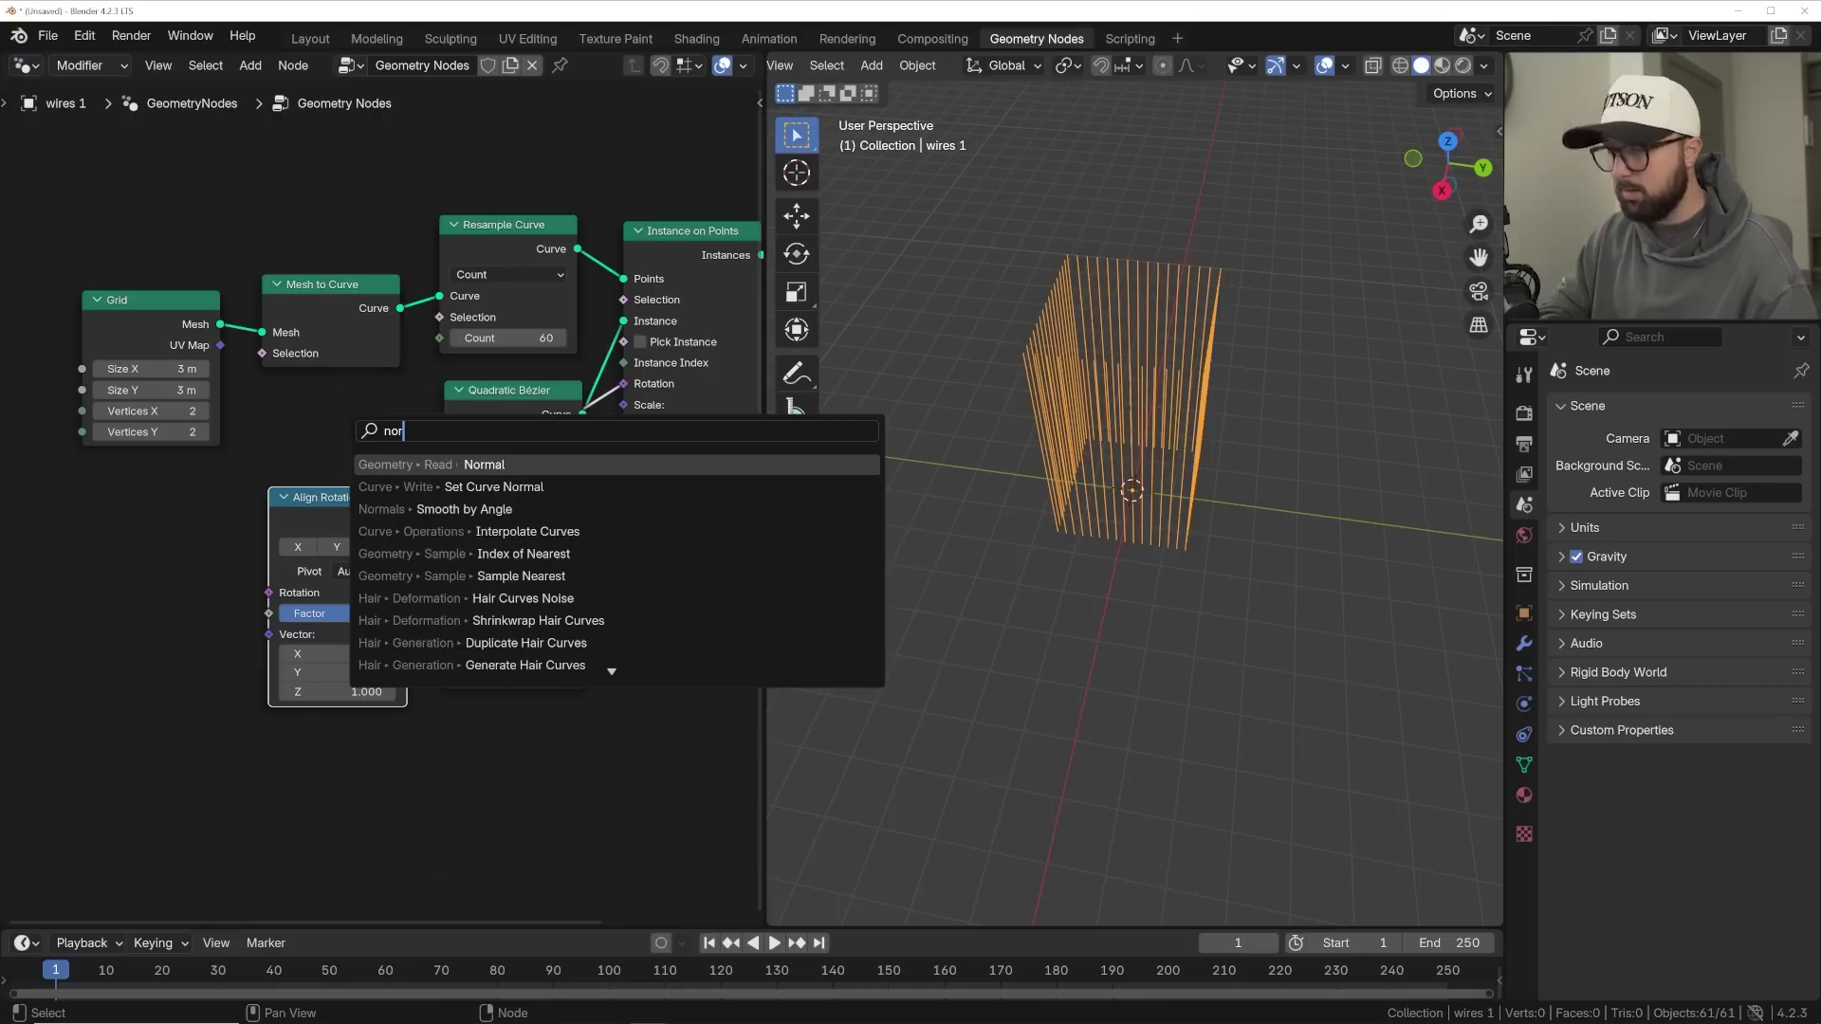
key("Return")
left_click(80, 584)
left_click_drag(237, 602, 270, 635)
- Set the Quadratic Bézier's End Z to -7.96 m
left_click_drag(543, 672, 351, 671)
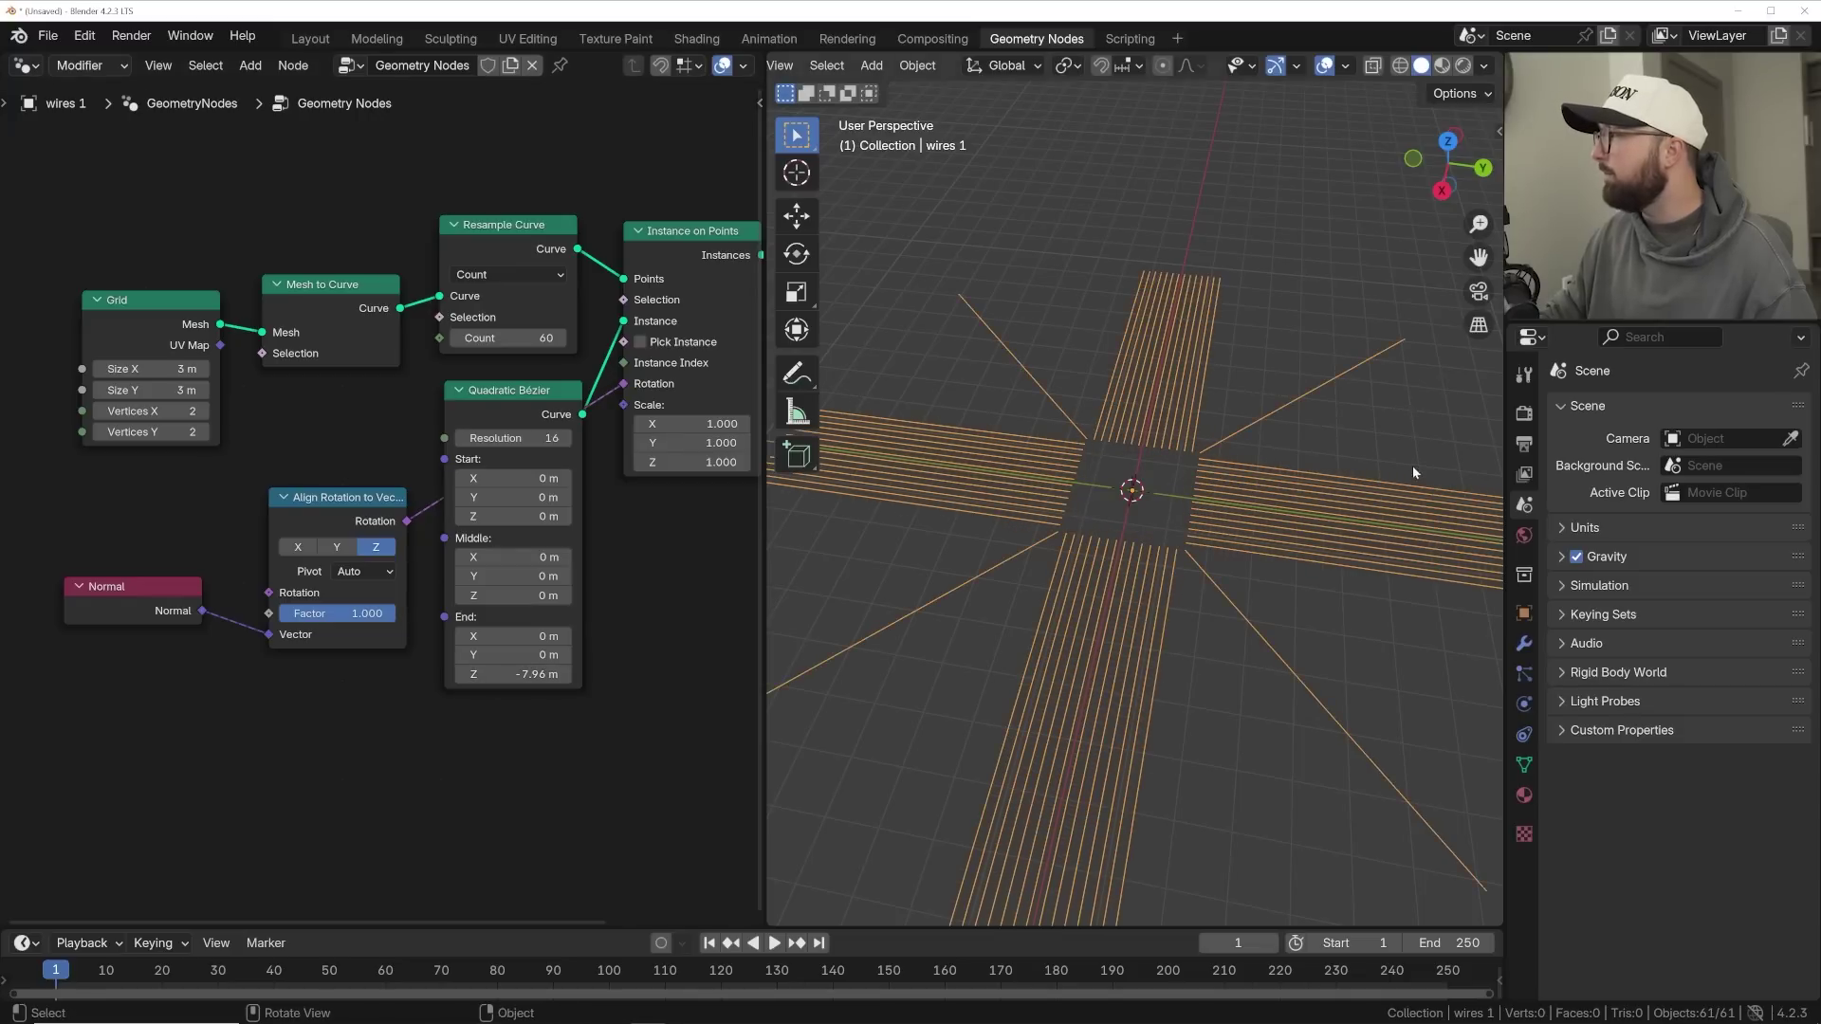
middle_click_drag(1413, 464, 1200, 408)
middle_click_drag(508, 429, 399, 424)
middle_click_drag(1036, 481, 1080, 399)
- Make room before the Group Output and insert a Set Position node between it and Instance on Points
middle_click_drag(711, 416, 349, 465)
left_click_drag(388, 350, 624, 339)
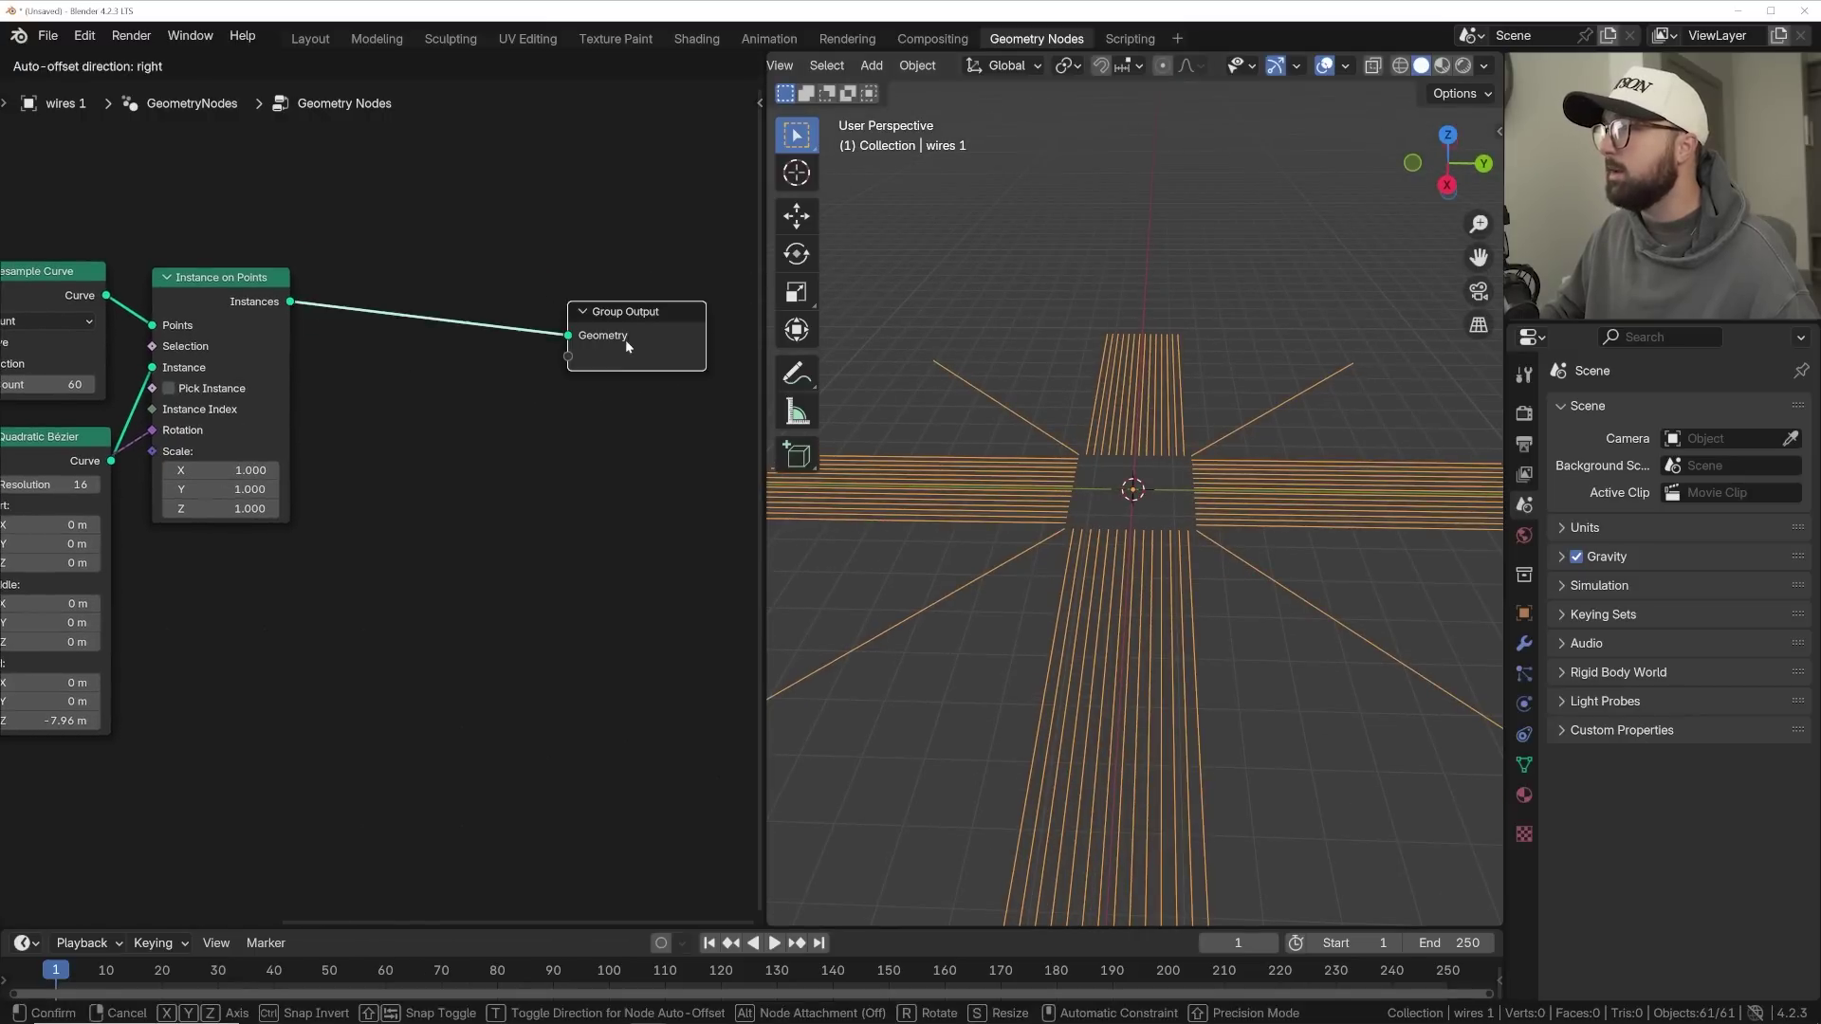
key("shift+a")
left_click(527, 237)
type("set pos")
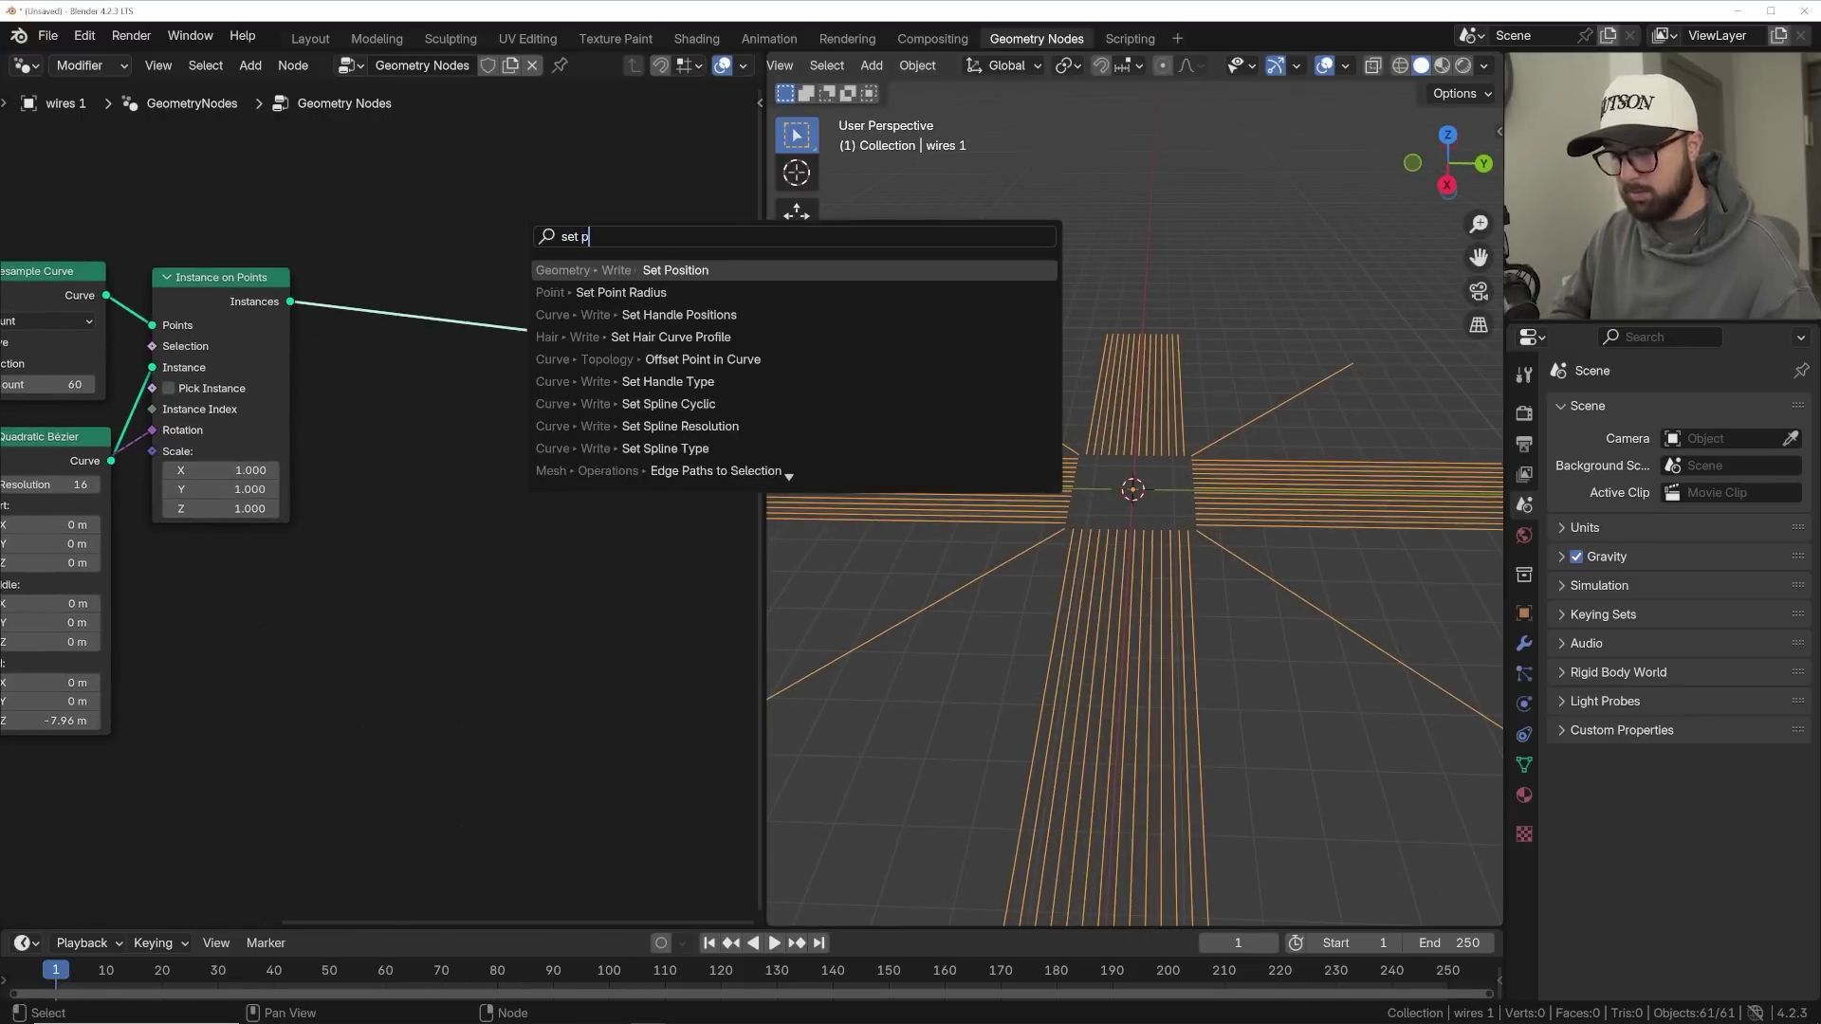
key("Return")
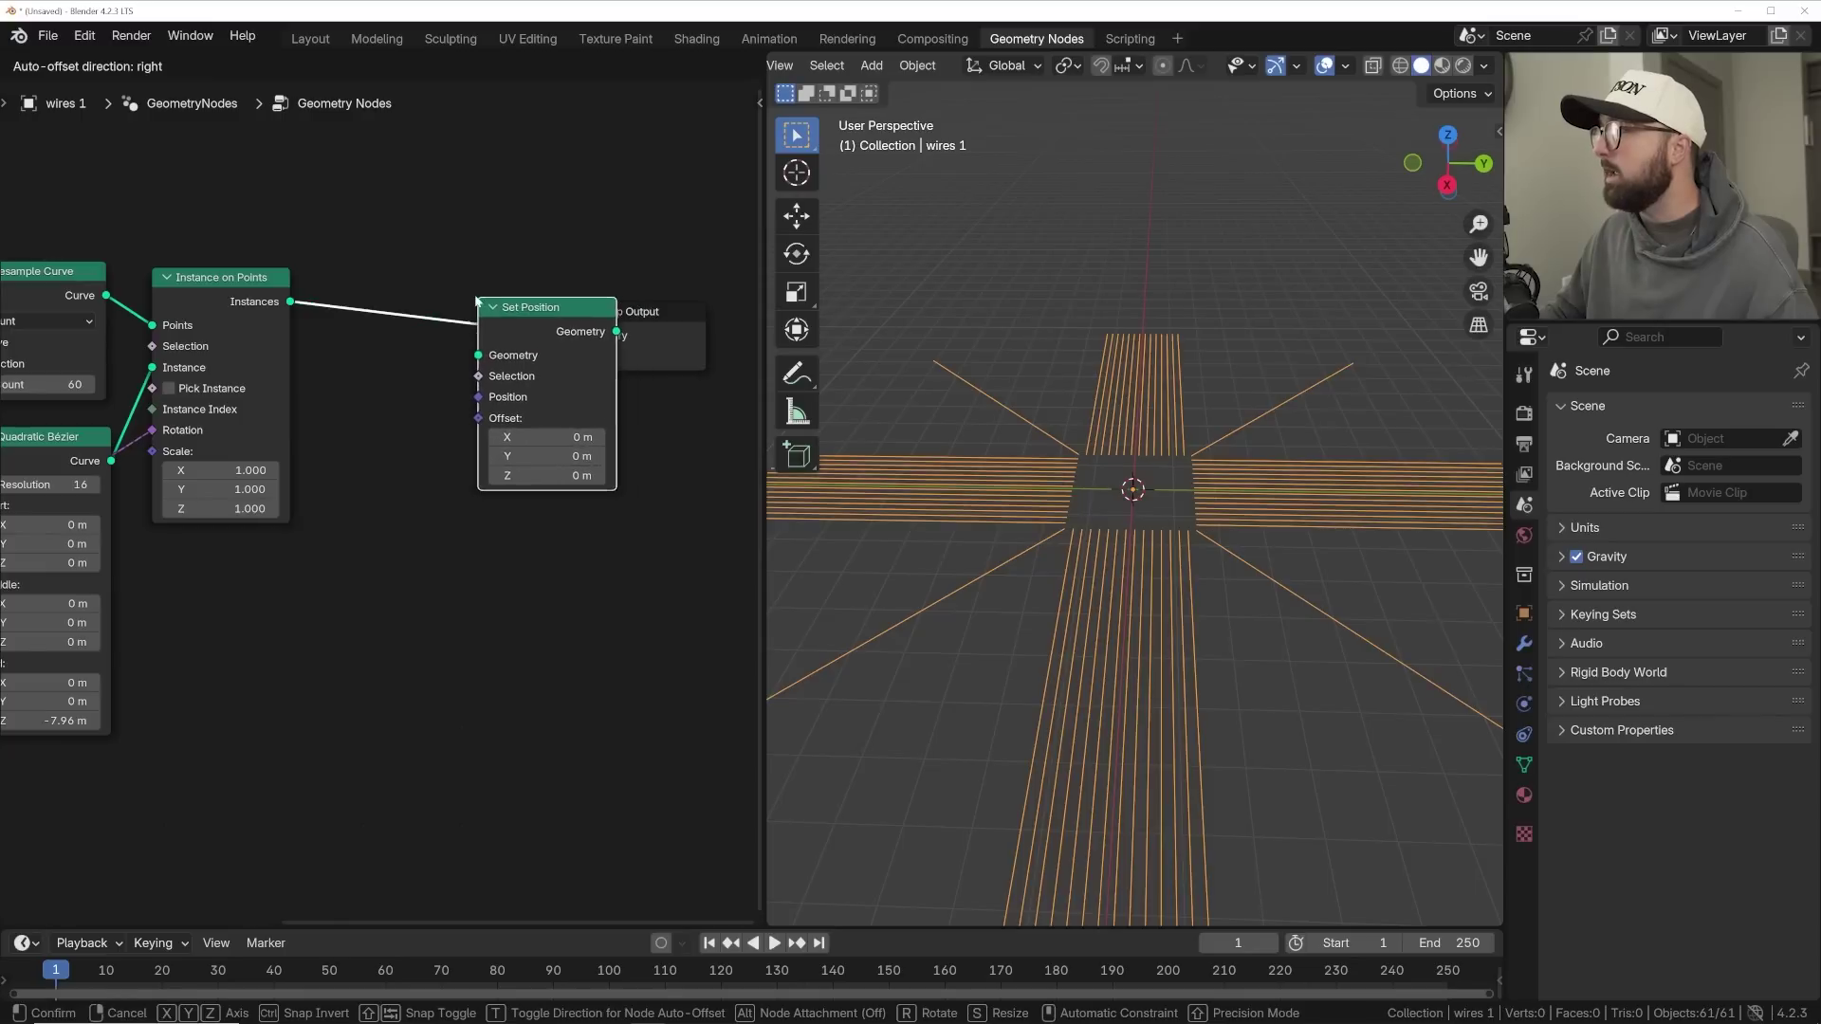
left_click(481, 227)
- Insert a Realize Instances node between Instance on Points and Set Position, and move Set Position below it
key("shift+a")
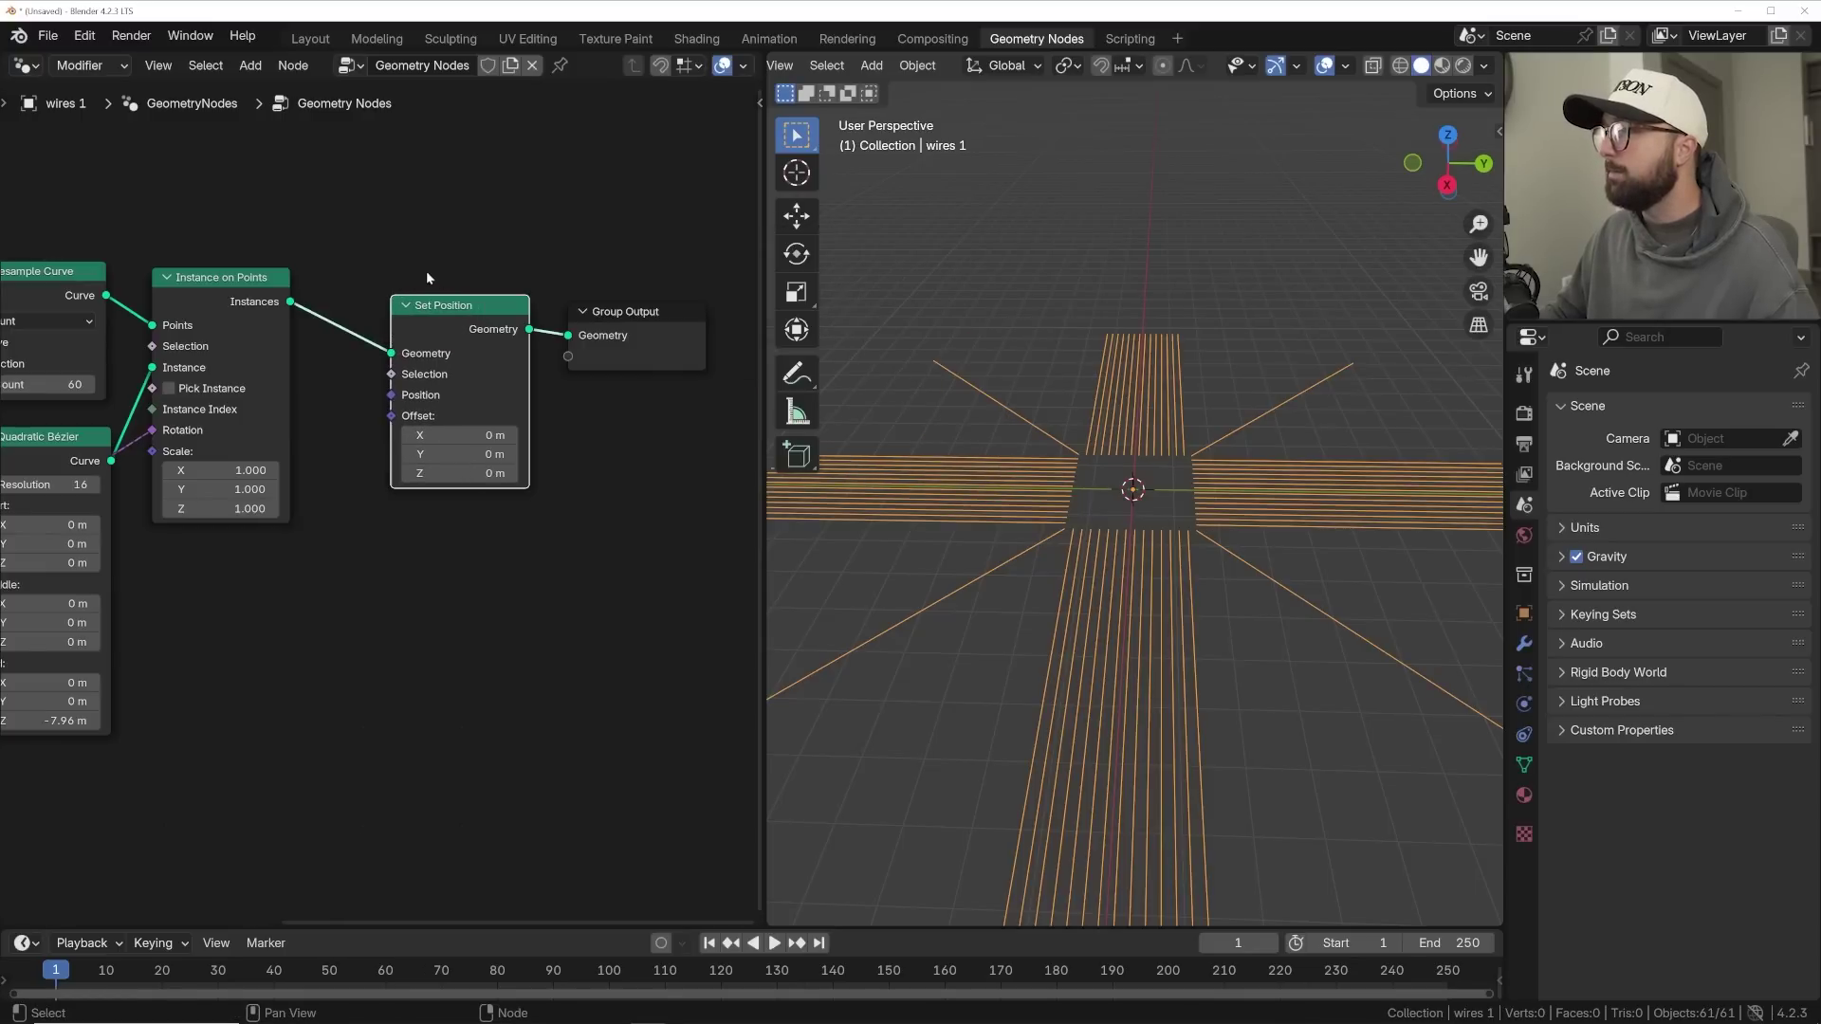
key("shift+a")
left_click(452, 218)
type("real")
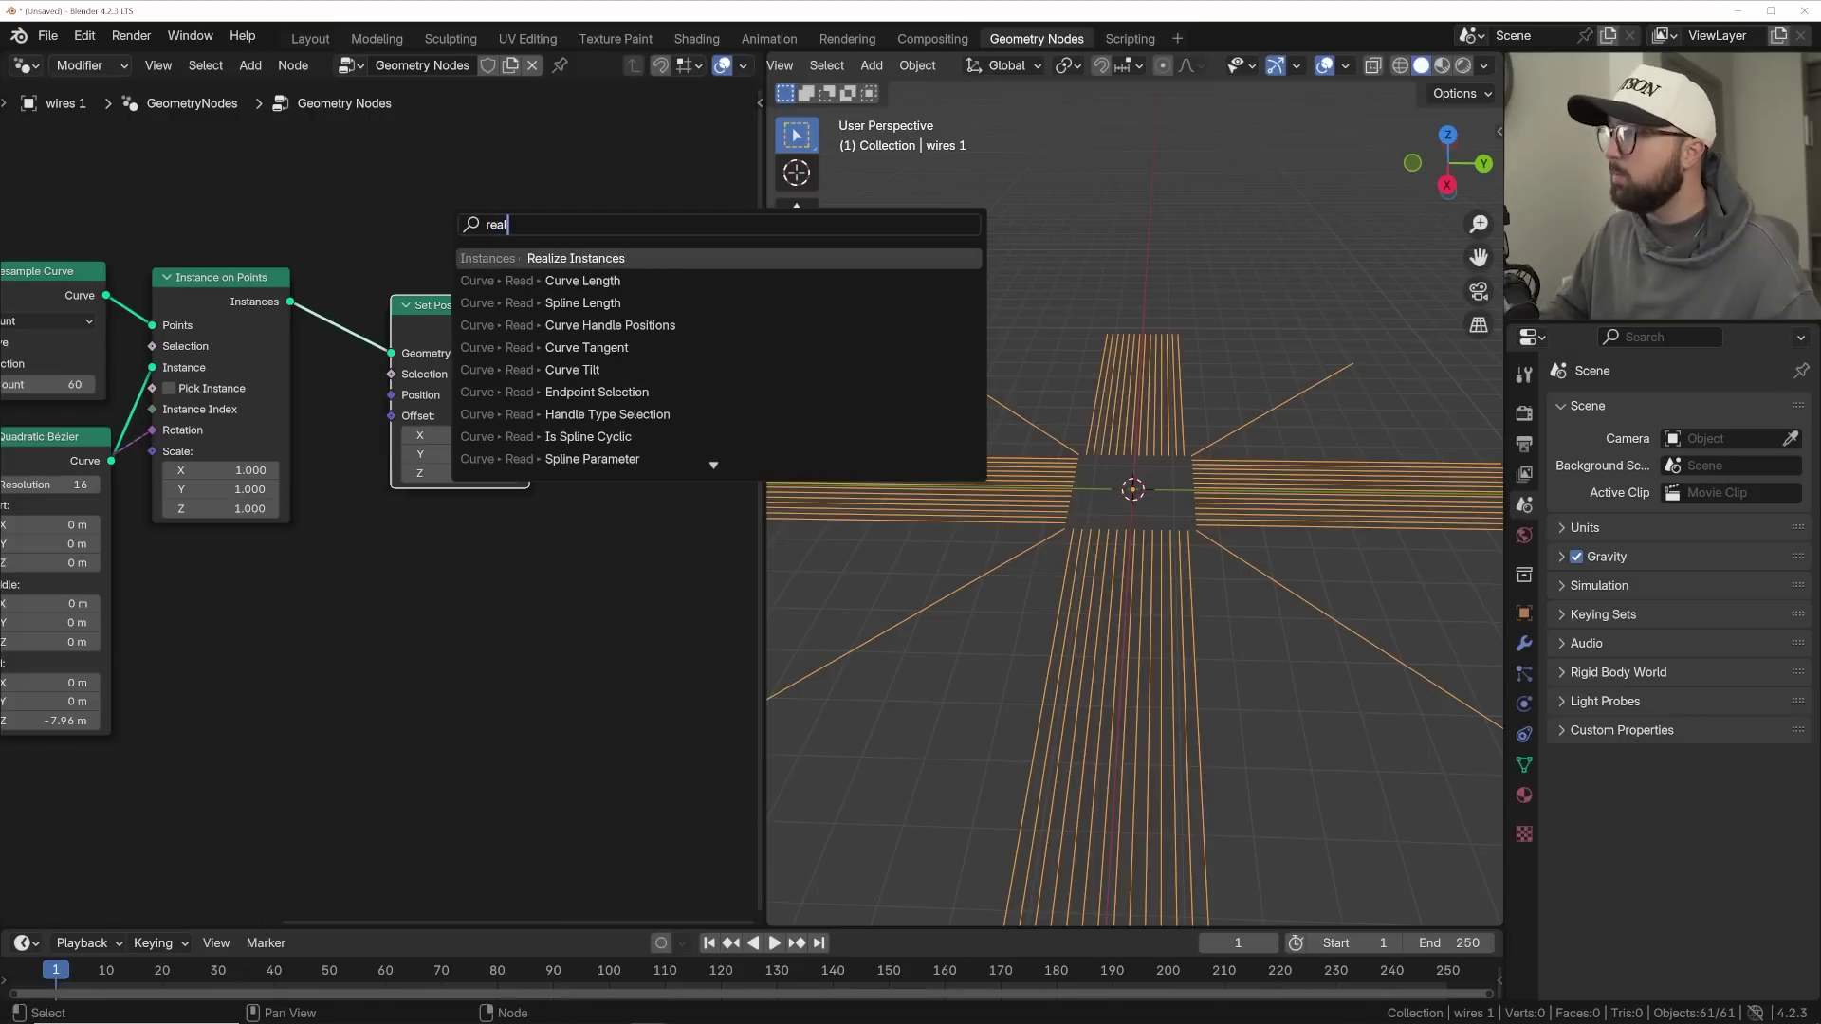
key("Return")
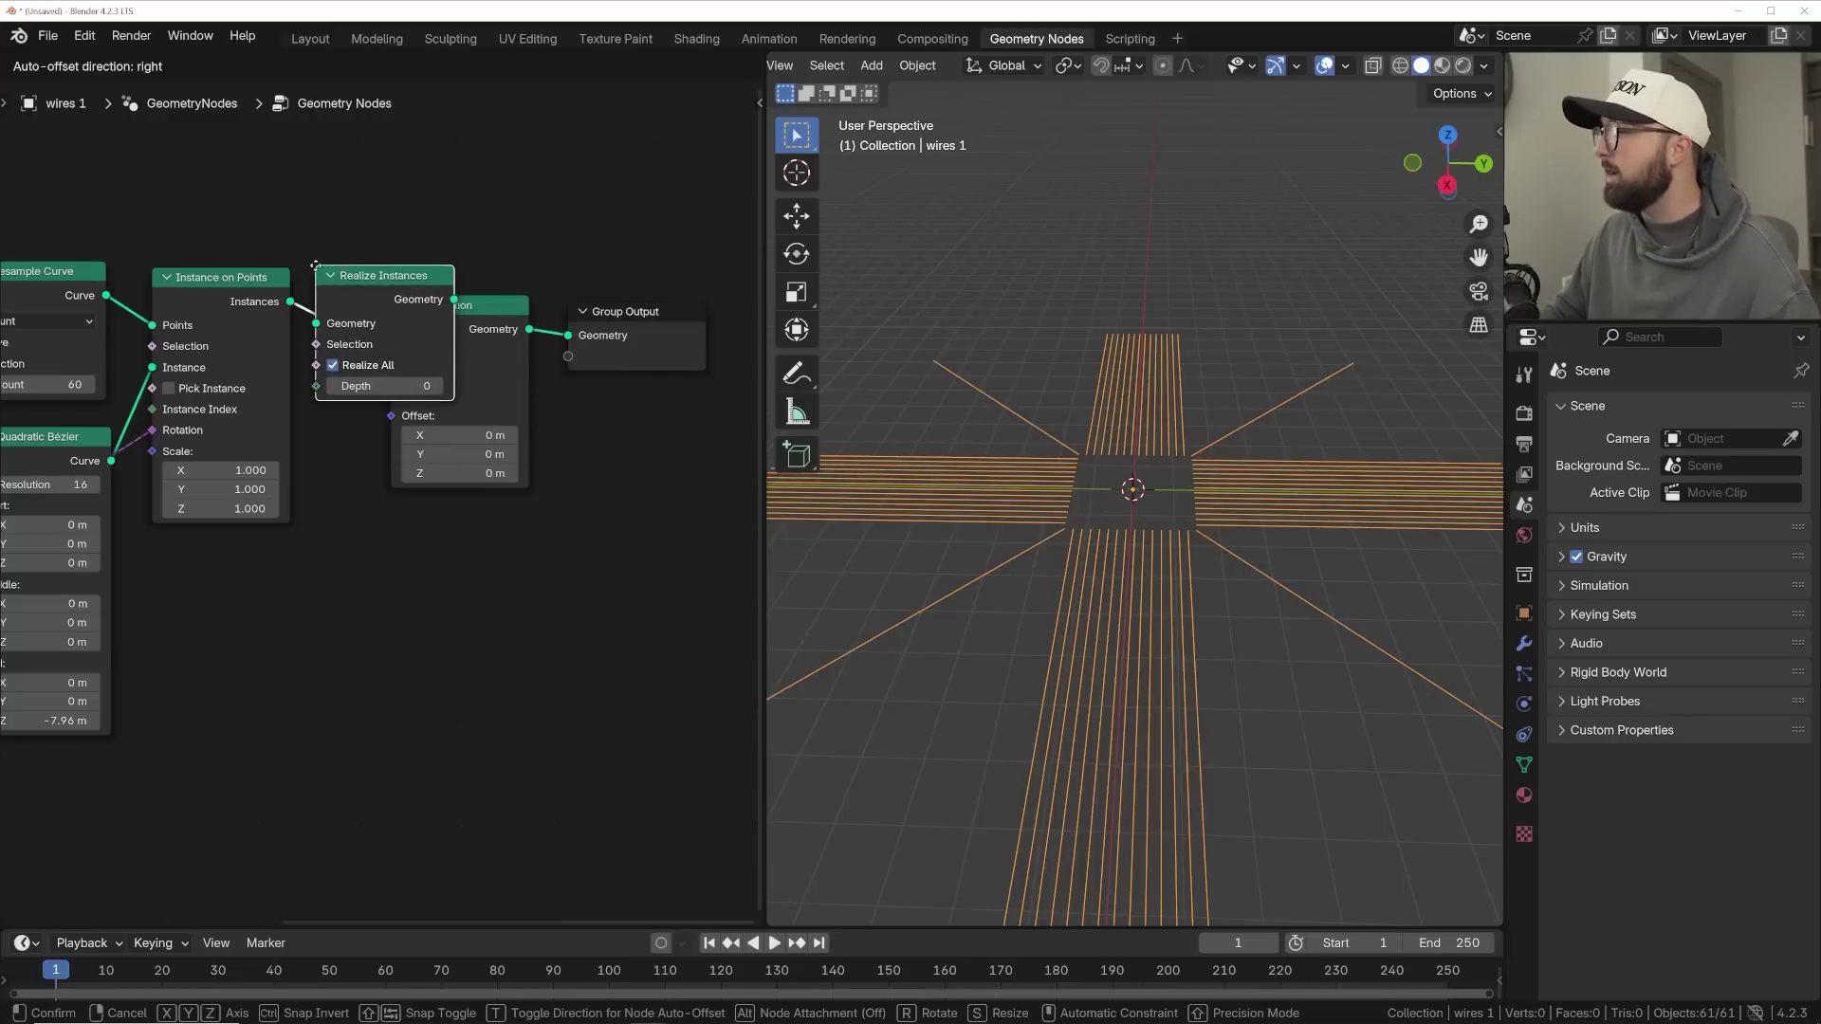
left_click(316, 266)
left_click_drag(575, 308, 562, 571)
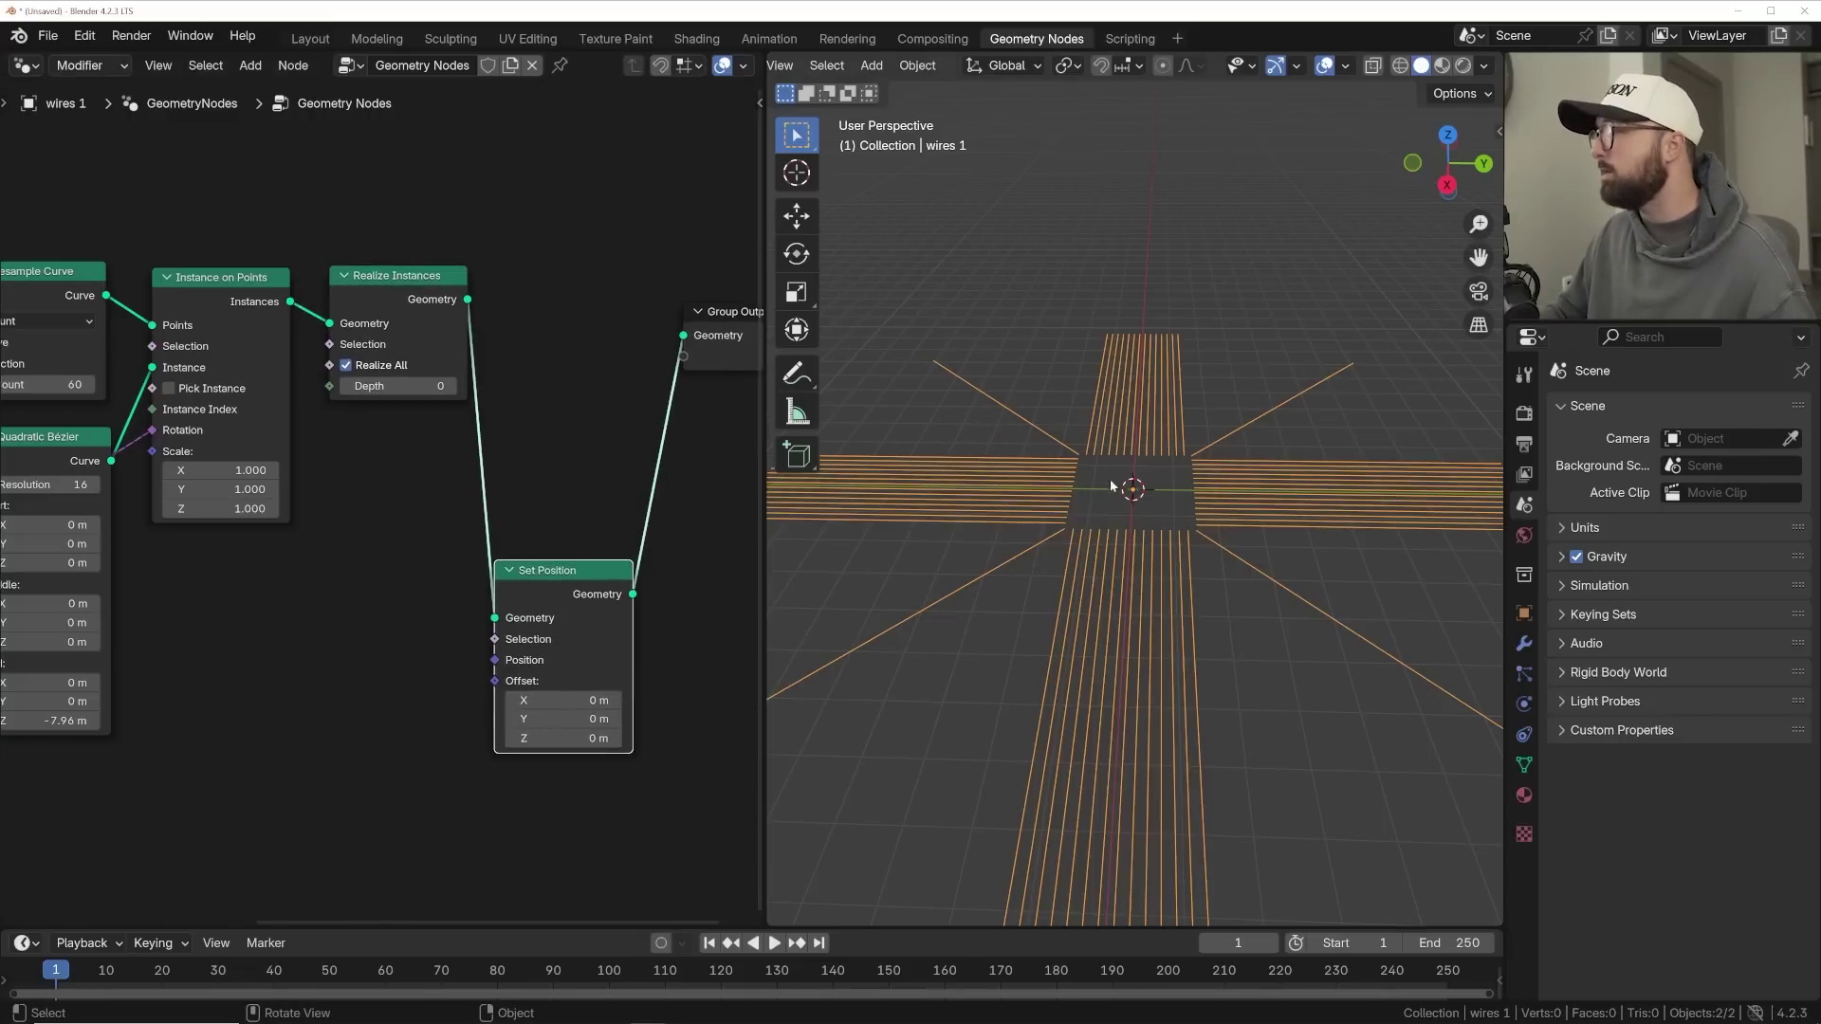
- Add a Voronoi Texture node and connect its Color output to the Offset input of Set Position
middle_click_drag(421, 701, 393, 551)
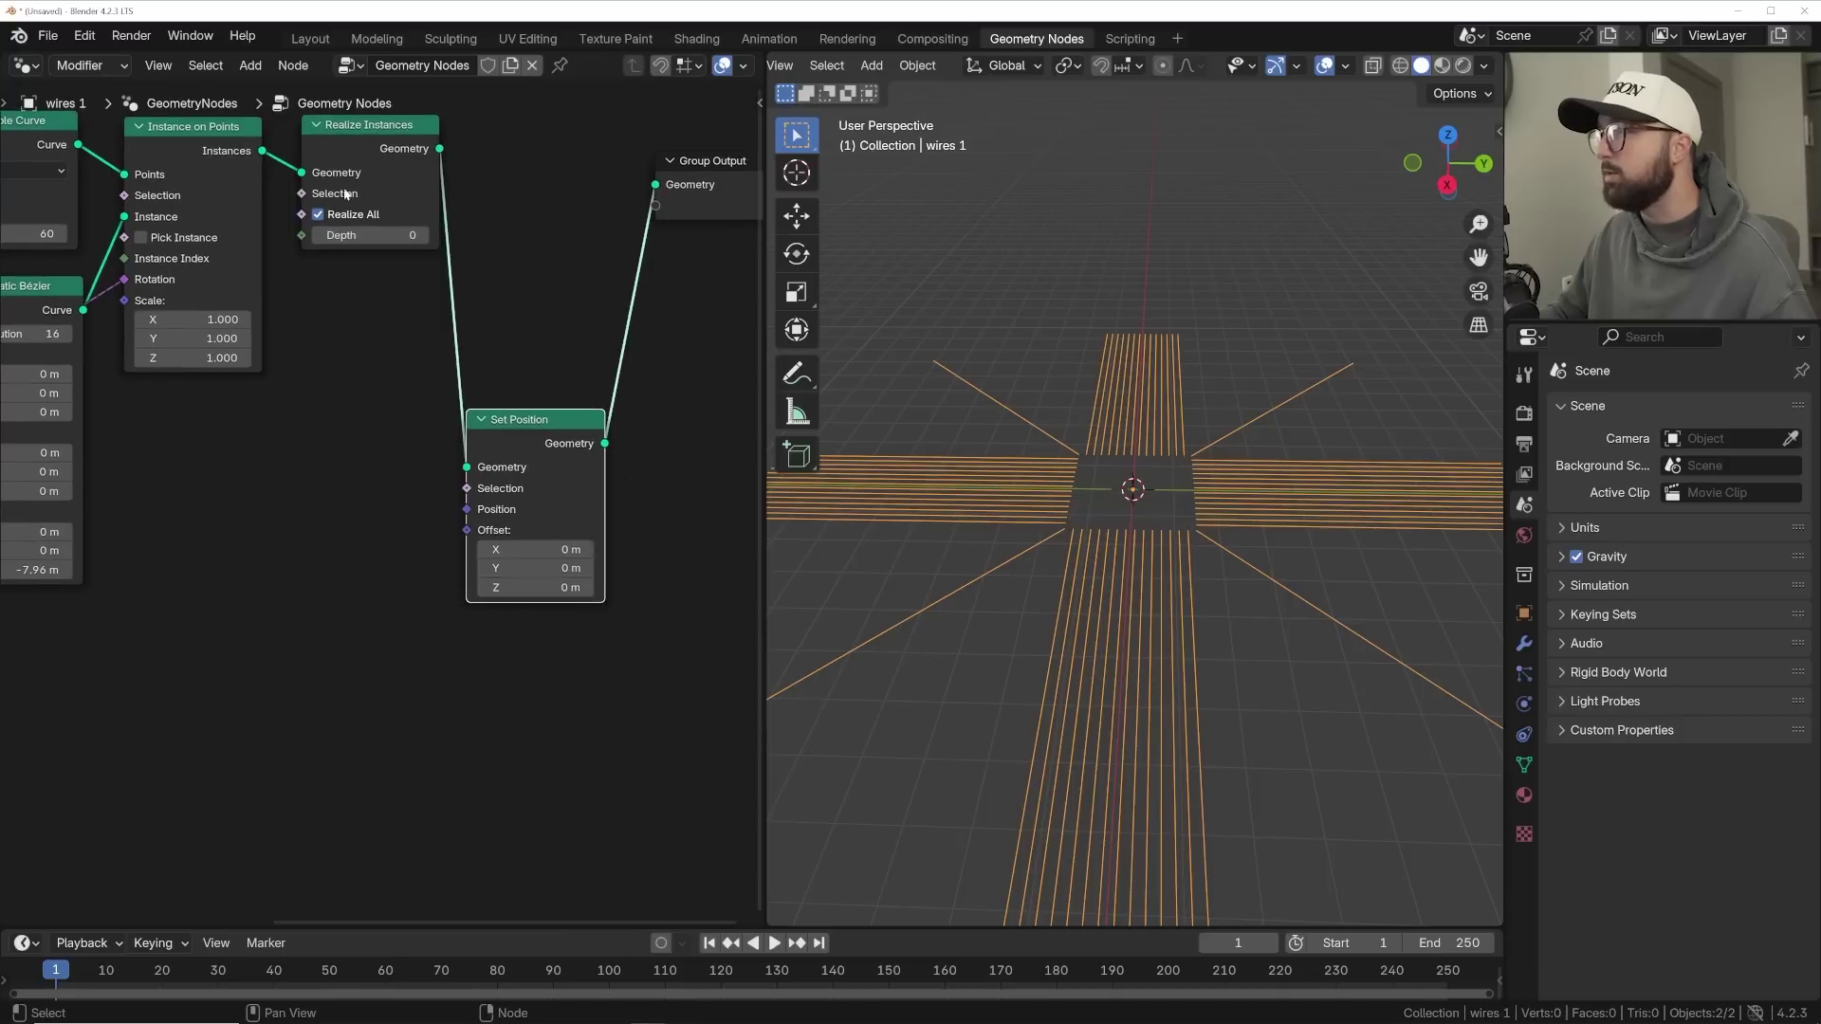
key("shift+a")
left_click(331, 496)
key("Escape")
key("shift+a")
left_click(370, 360)
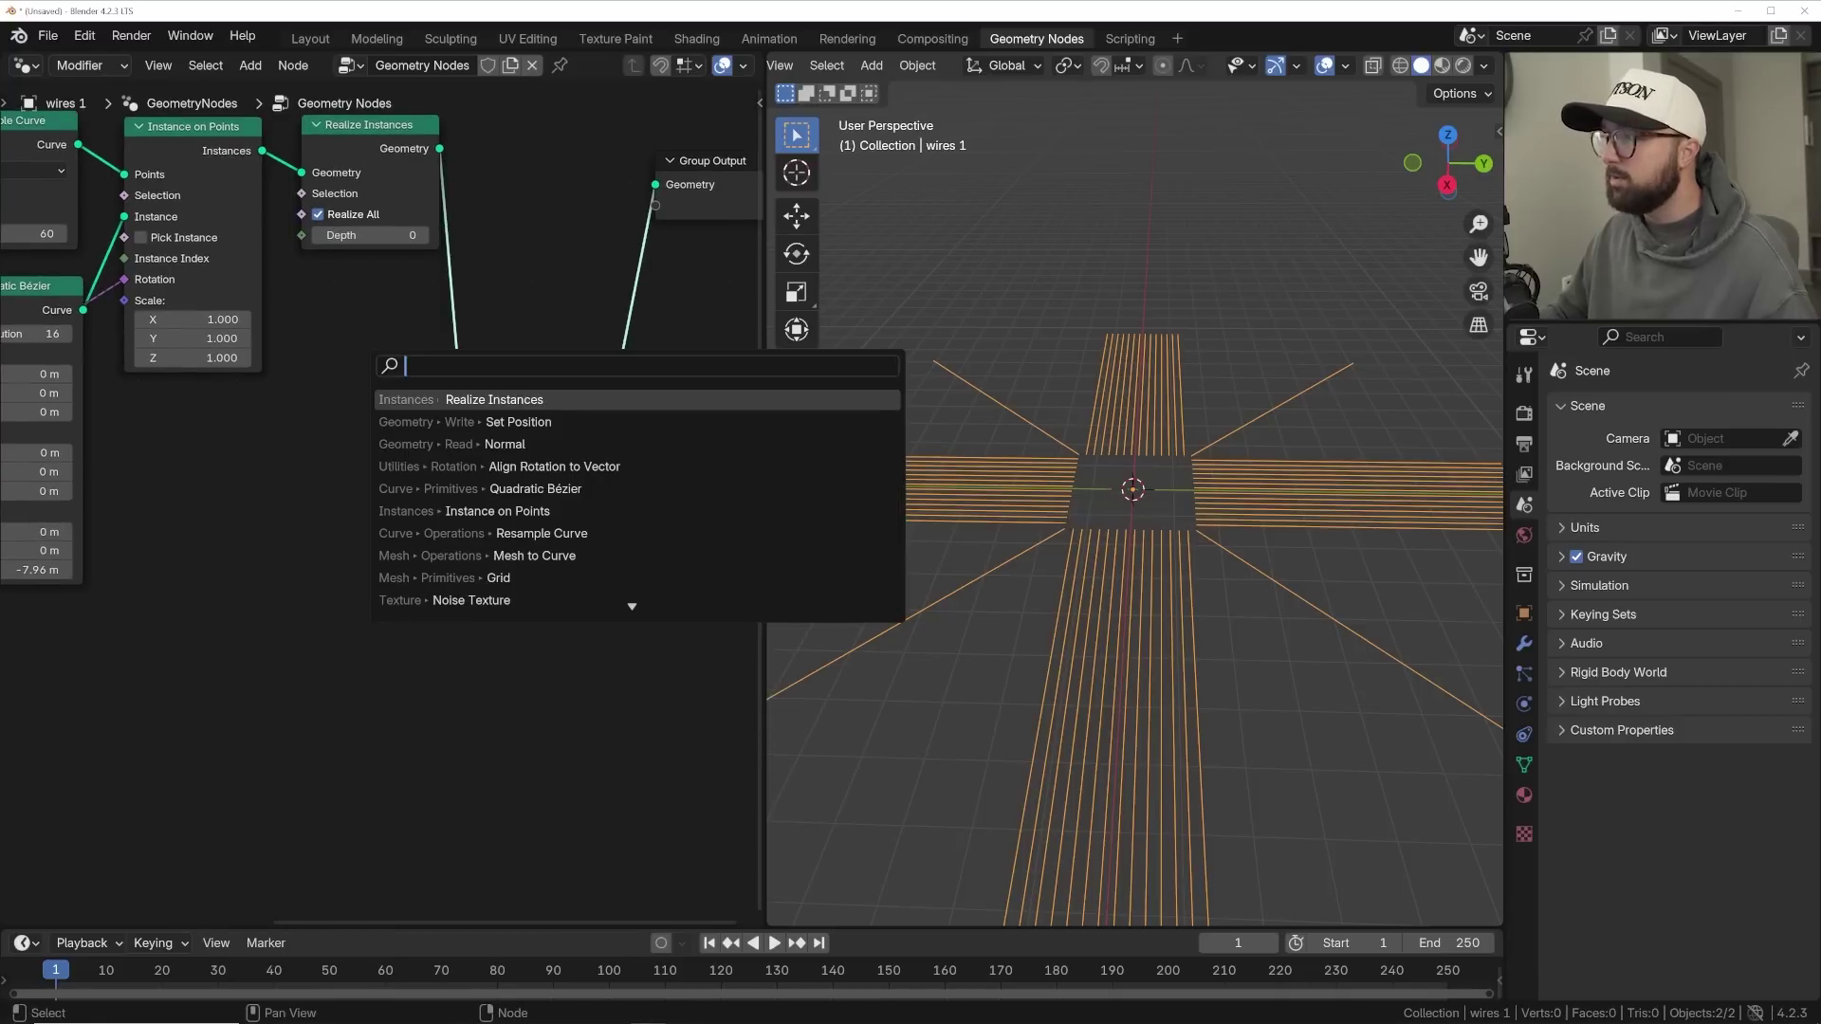
type("vor")
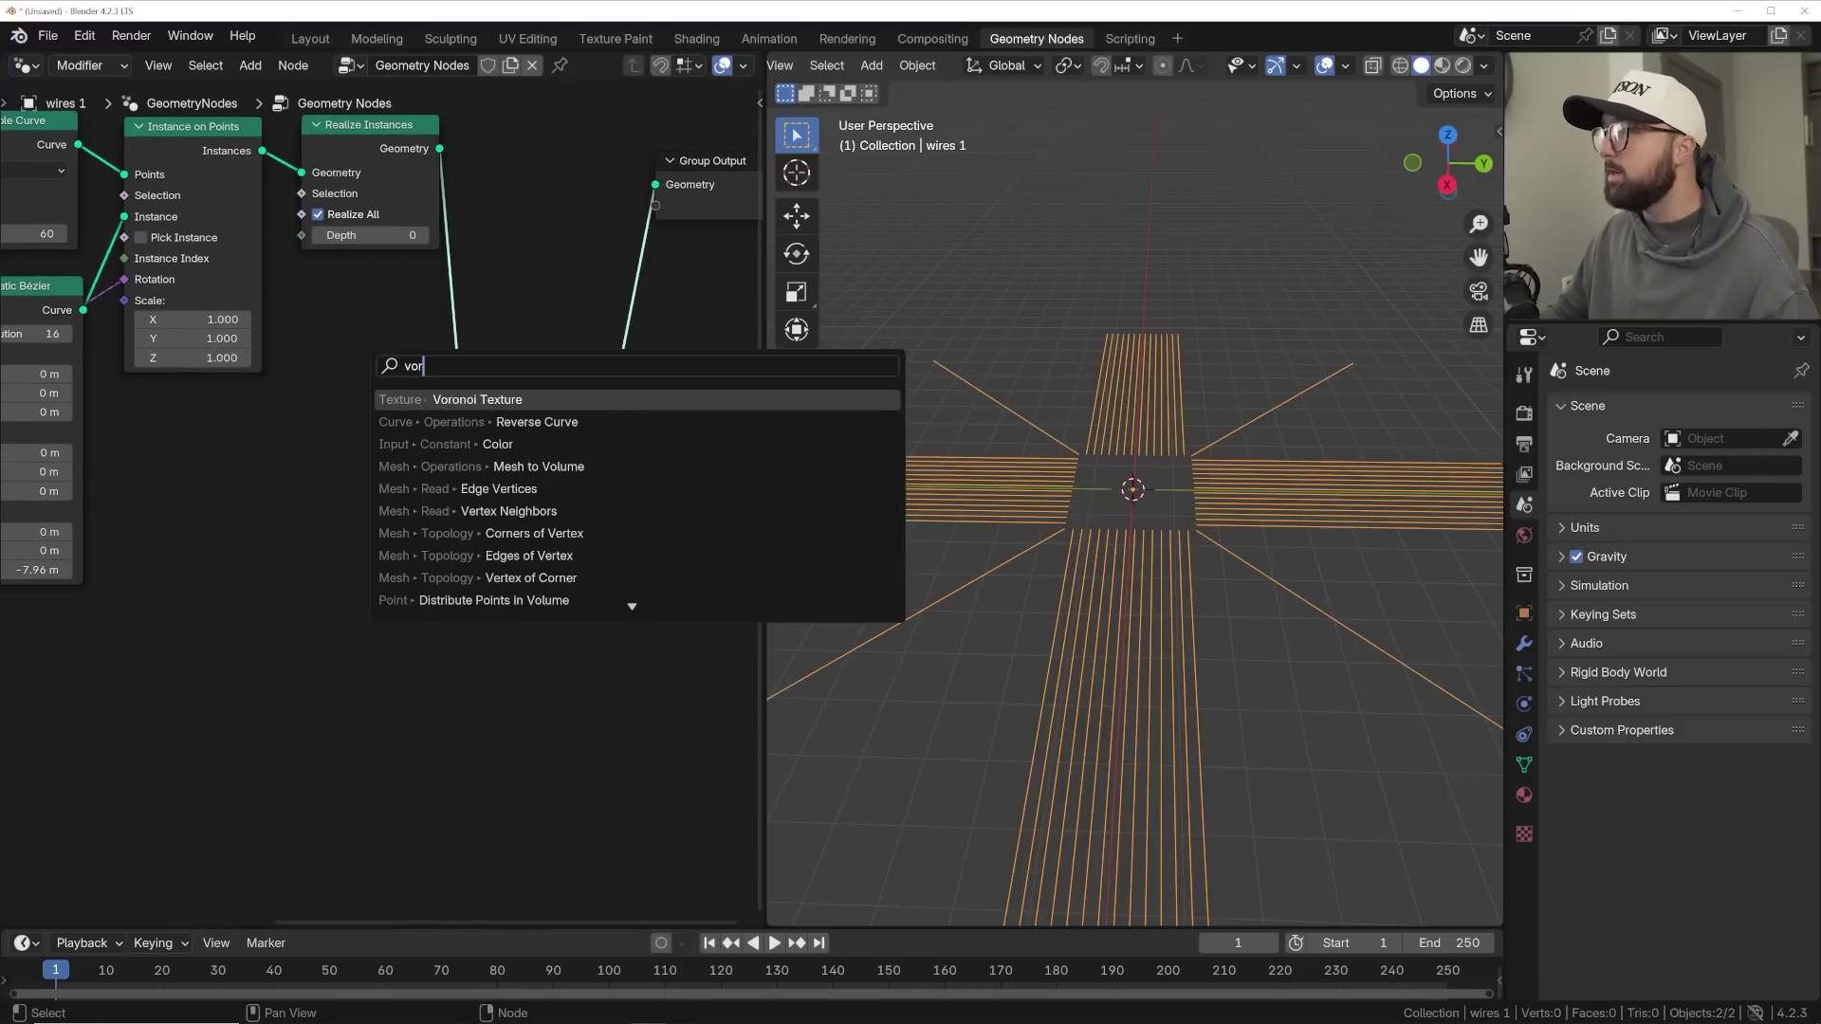
key("Return")
left_click(357, 575)
left_click_drag(358, 575, 467, 531)
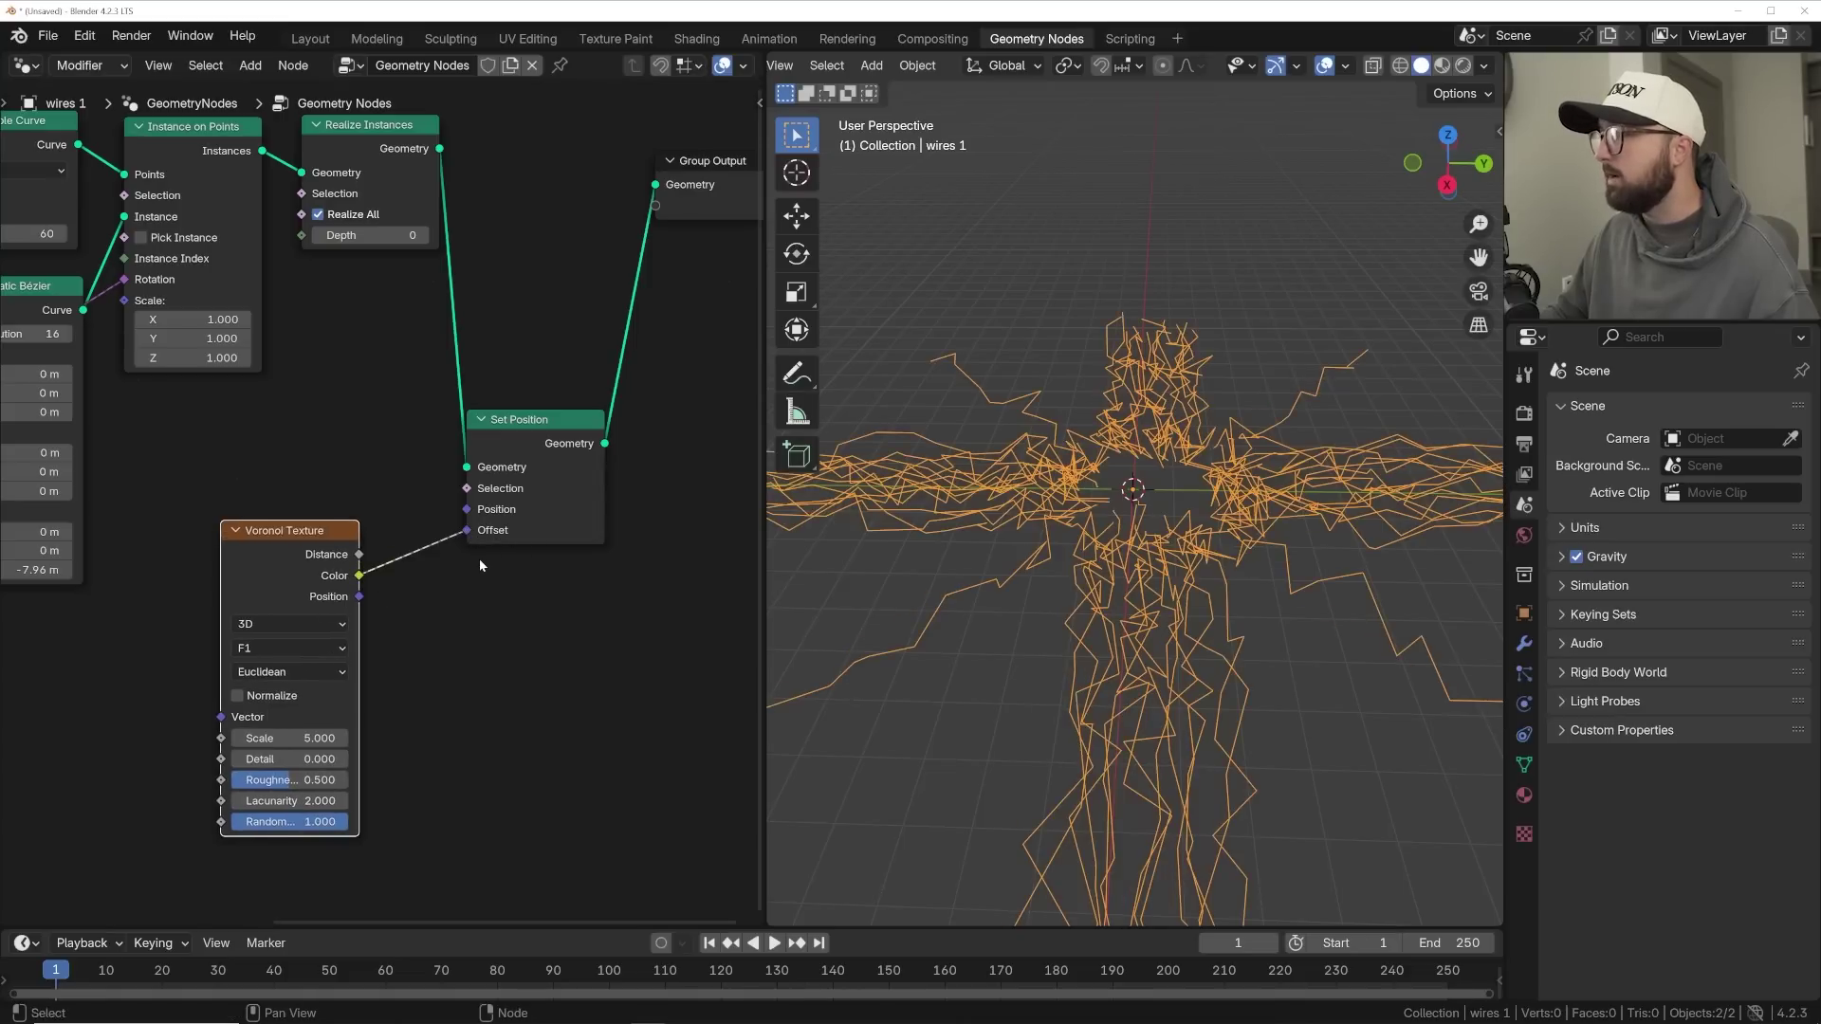
left_click_drag(350, 528, 301, 578)
middle_click_drag(1061, 645, 1169, 572)
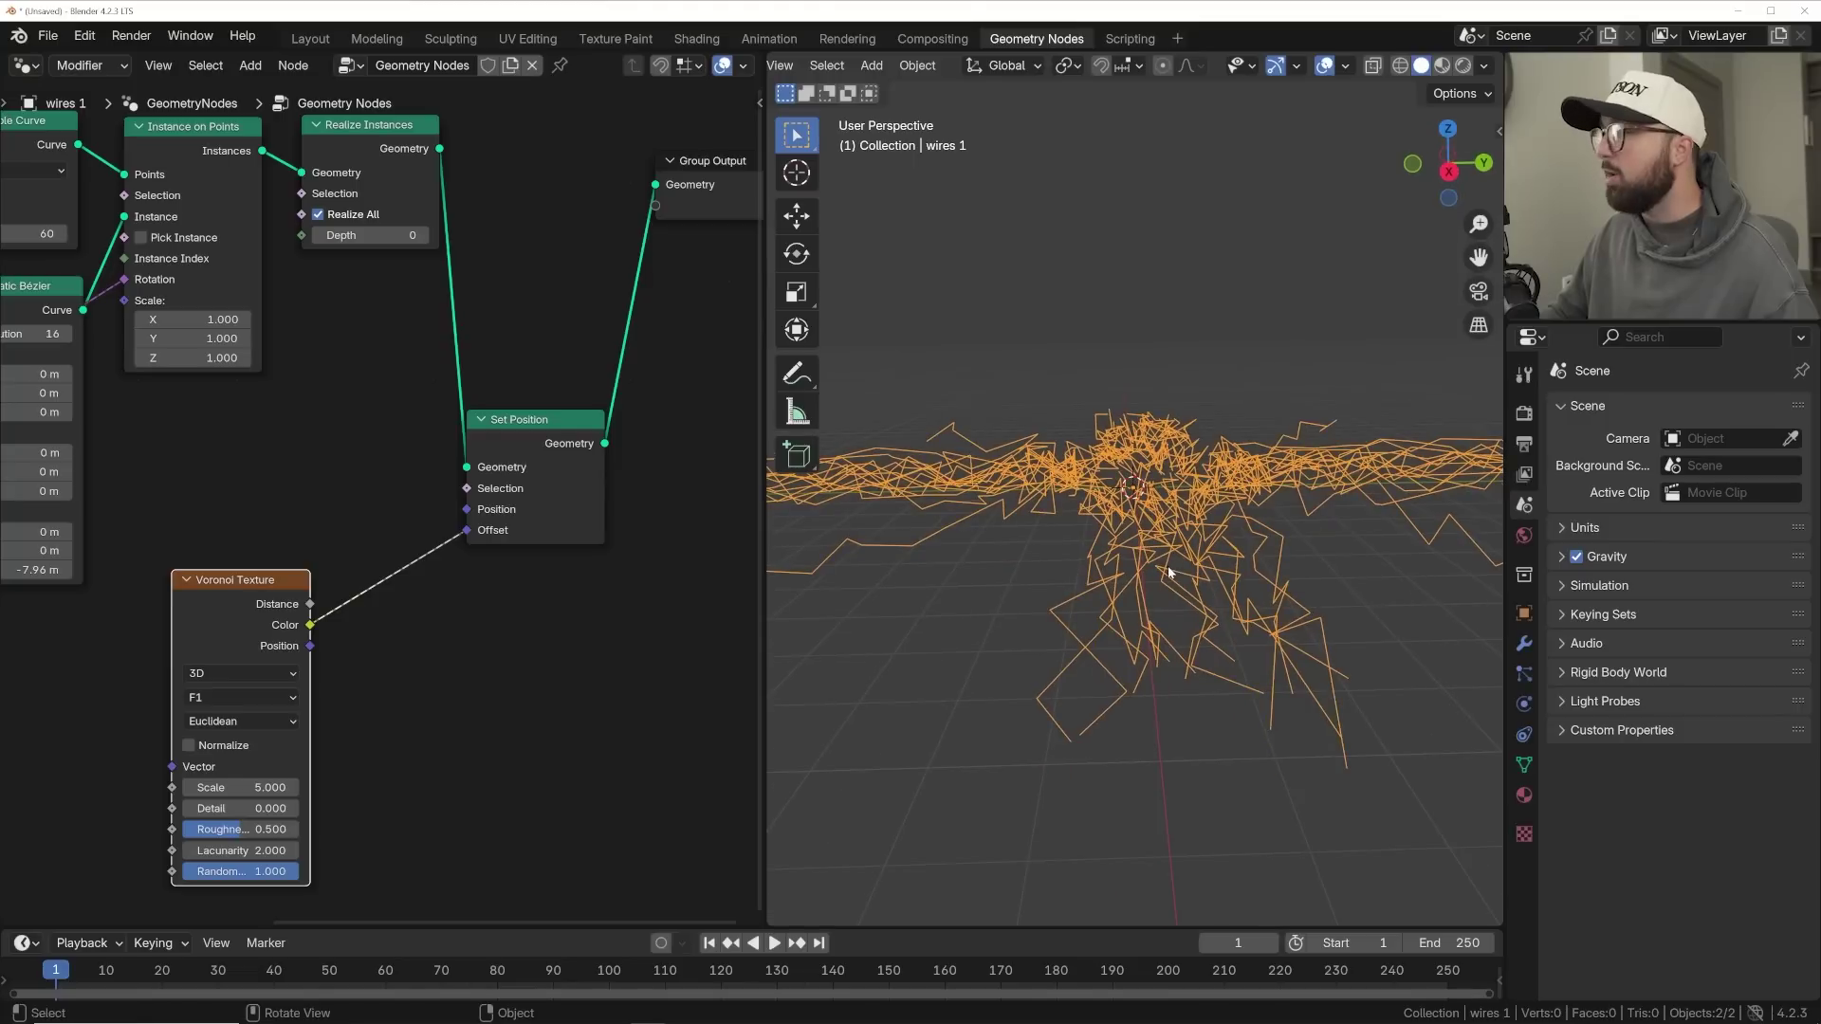
- Insert a Combine XYZ node between Voronoi Texture and Set Position, feeding the Color into its Z input
key("shift+a")
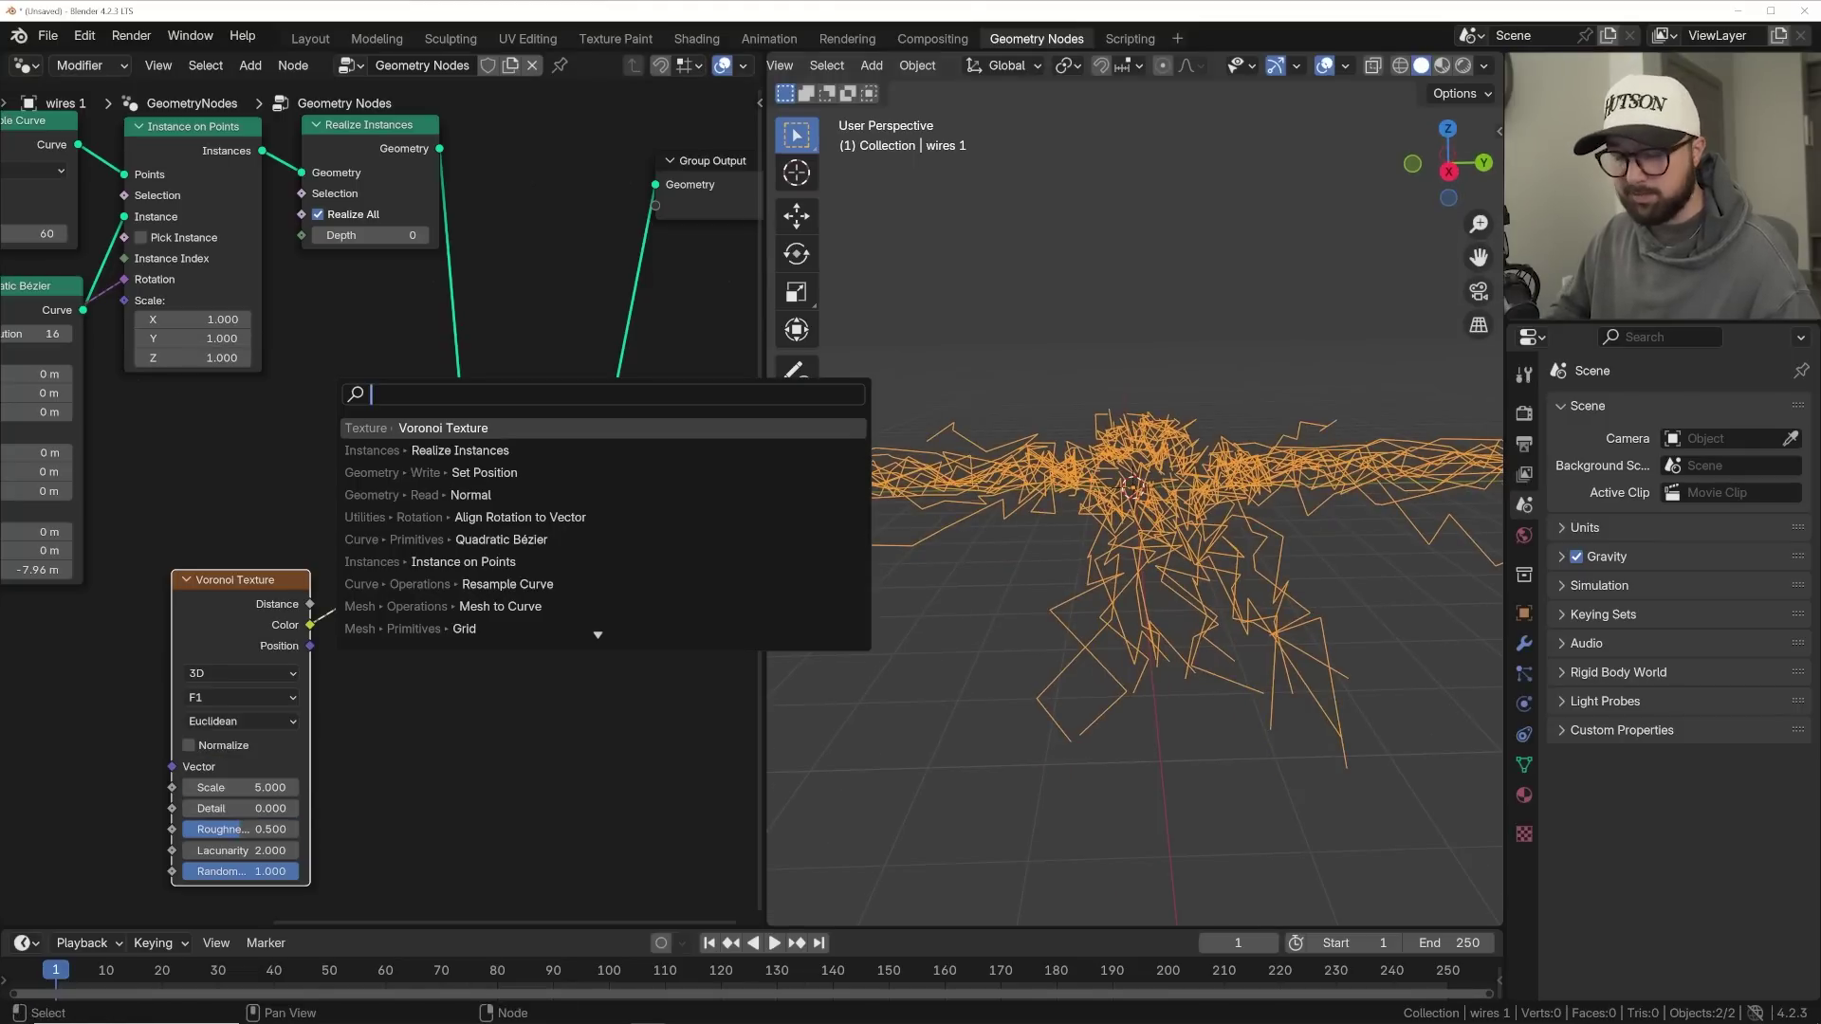
type("comb")
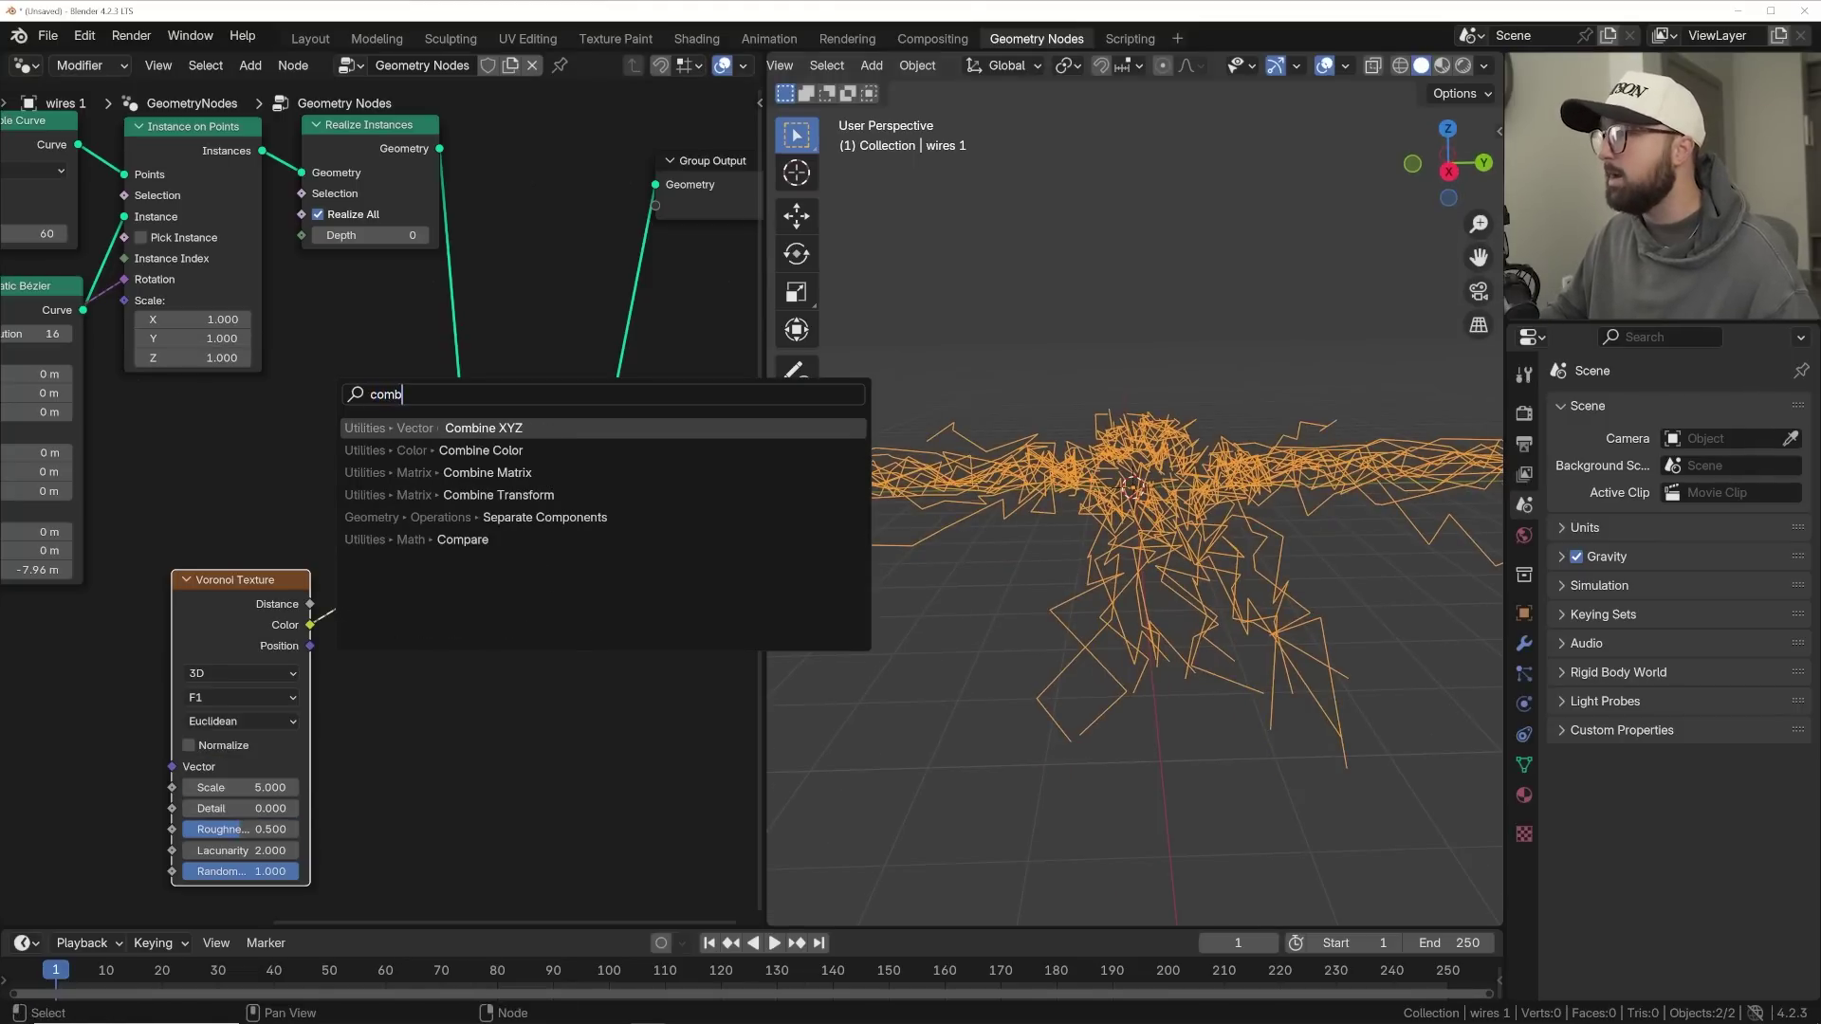
key("Return")
left_click(362, 509)
left_click_drag(362, 563, 361, 612)
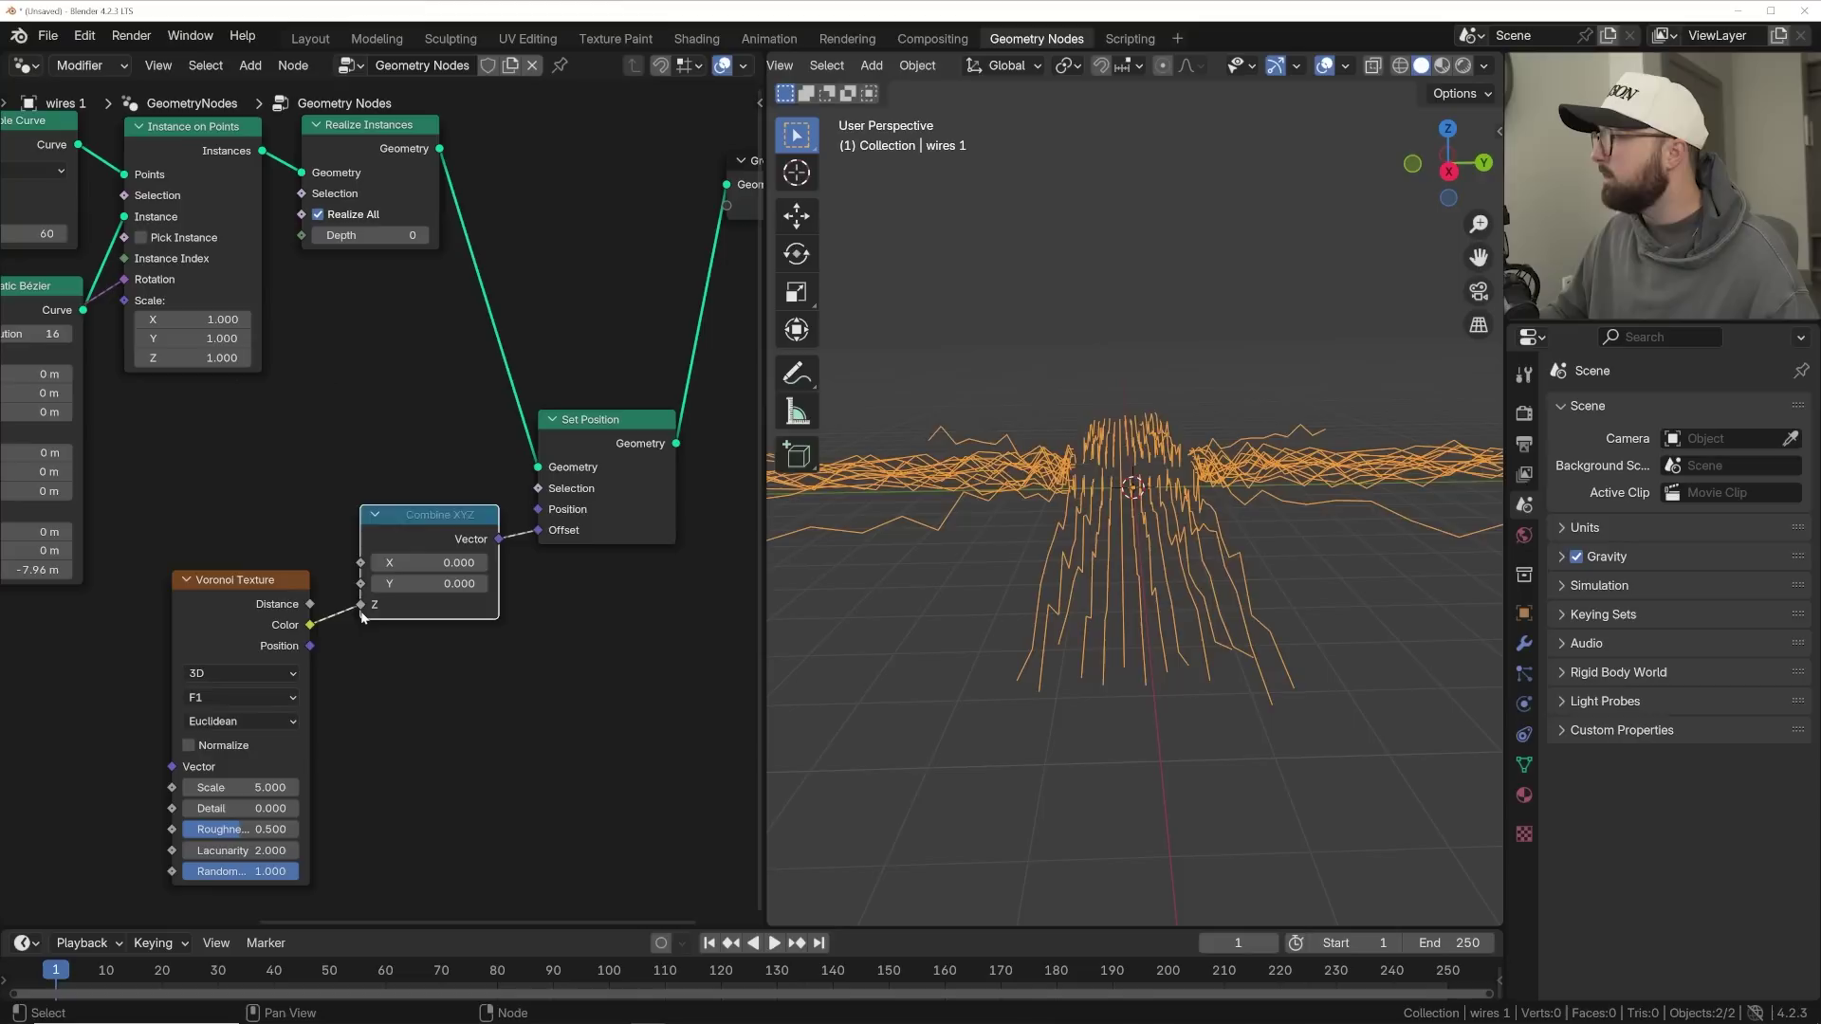
left_click_drag(467, 539, 640, 585)
- Set the Voronoi Texture's Scale to 0.530
middle_click_drag(248, 344, 490, 468)
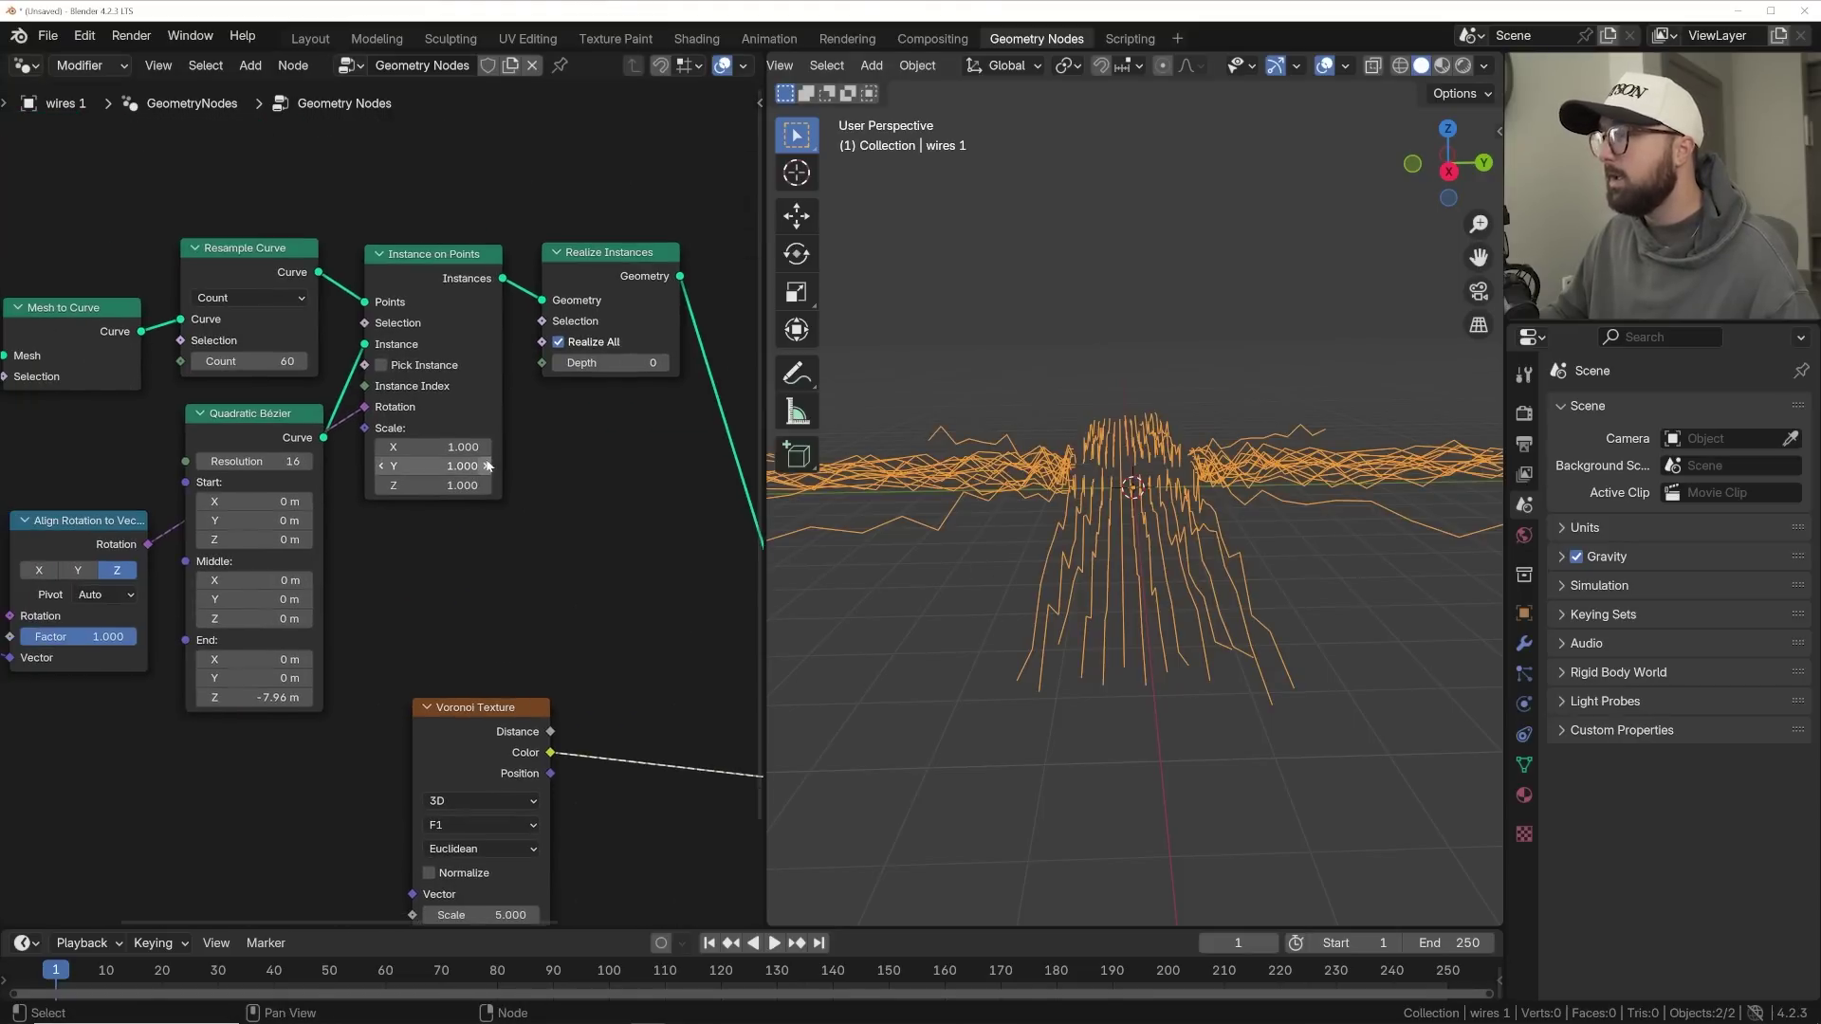
middle_click_drag(518, 884, 547, 700)
scroll(547, 700, "up", 1)
left_click_drag(518, 744, 275, 745, "shift")
middle_click_drag(1233, 611, 1304, 645)
- Set the Quadratic Bézier's Resolution to 100
middle_click_drag(288, 203, 499, 334)
mouse_move(466, 334)
left_mouse_down()
mouse_move(438, 583)
mouse_move(461, 332)
left_mouse_up()
left_click_drag(465, 382, 468, 381)
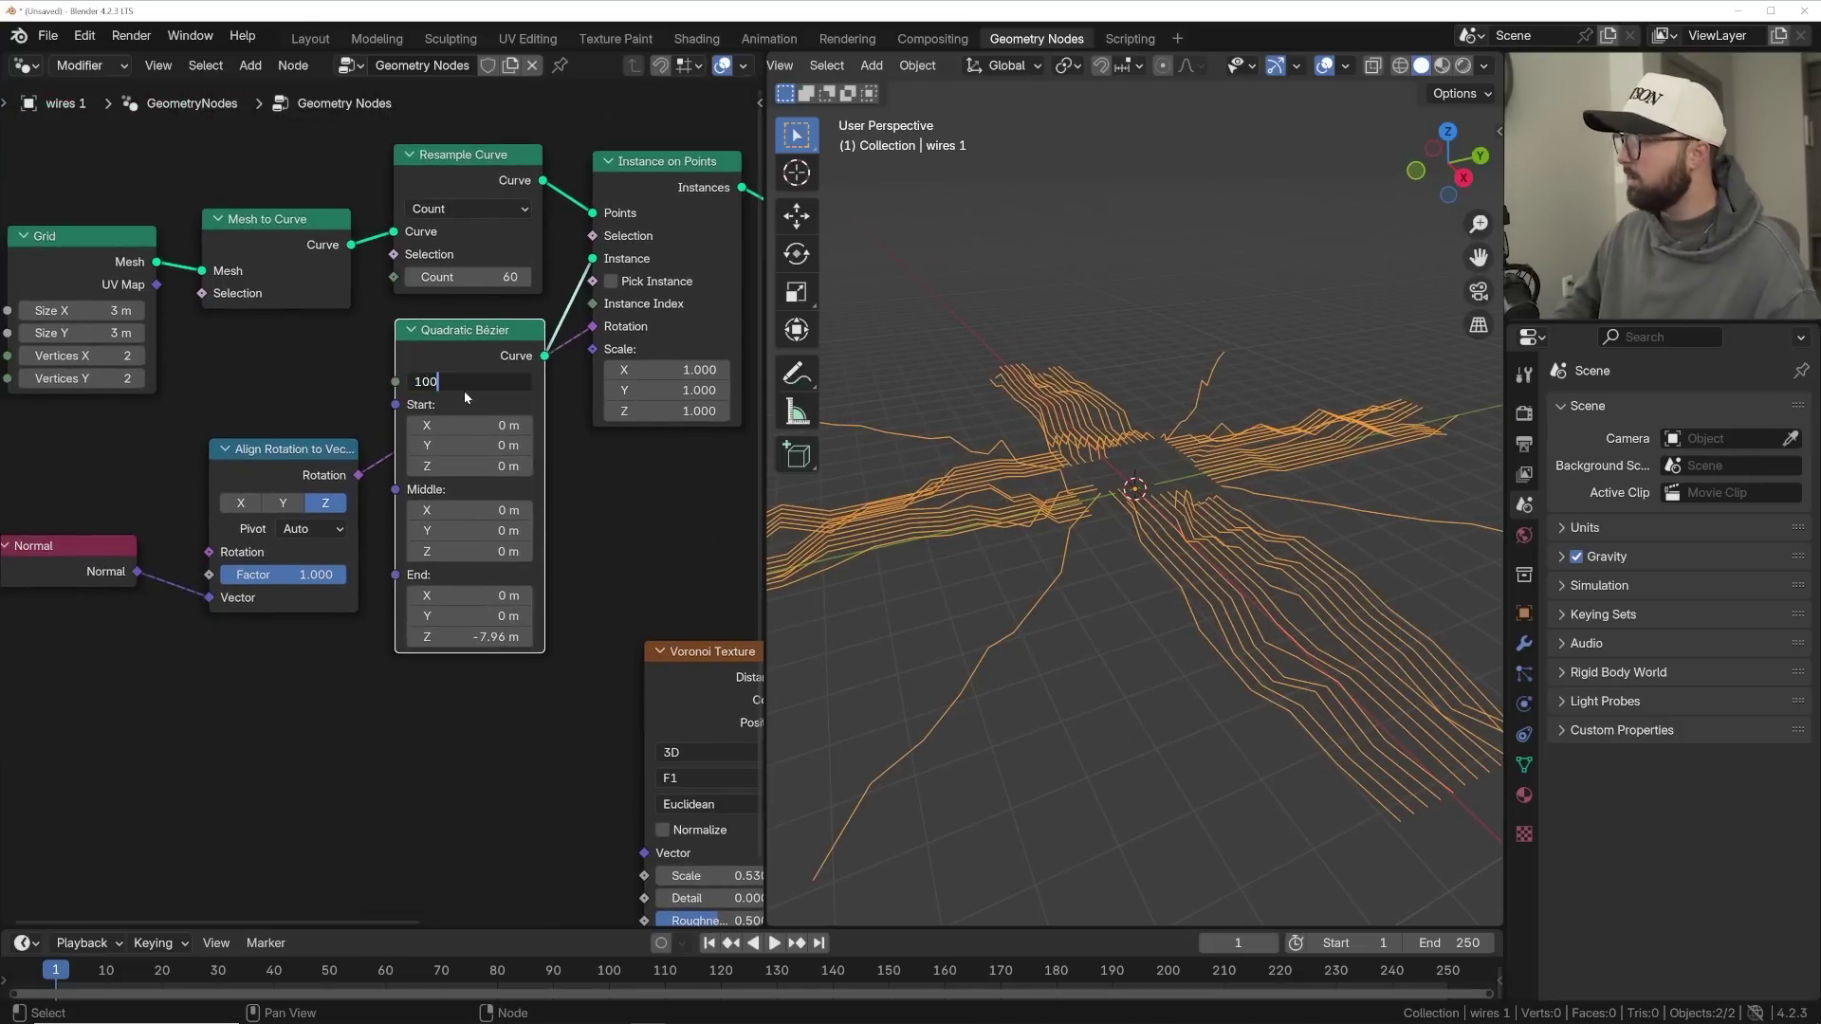
key("Return")
middle_click_drag(1250, 436, 1022, 439)
middle_click_drag(1075, 520, 1218, 544)
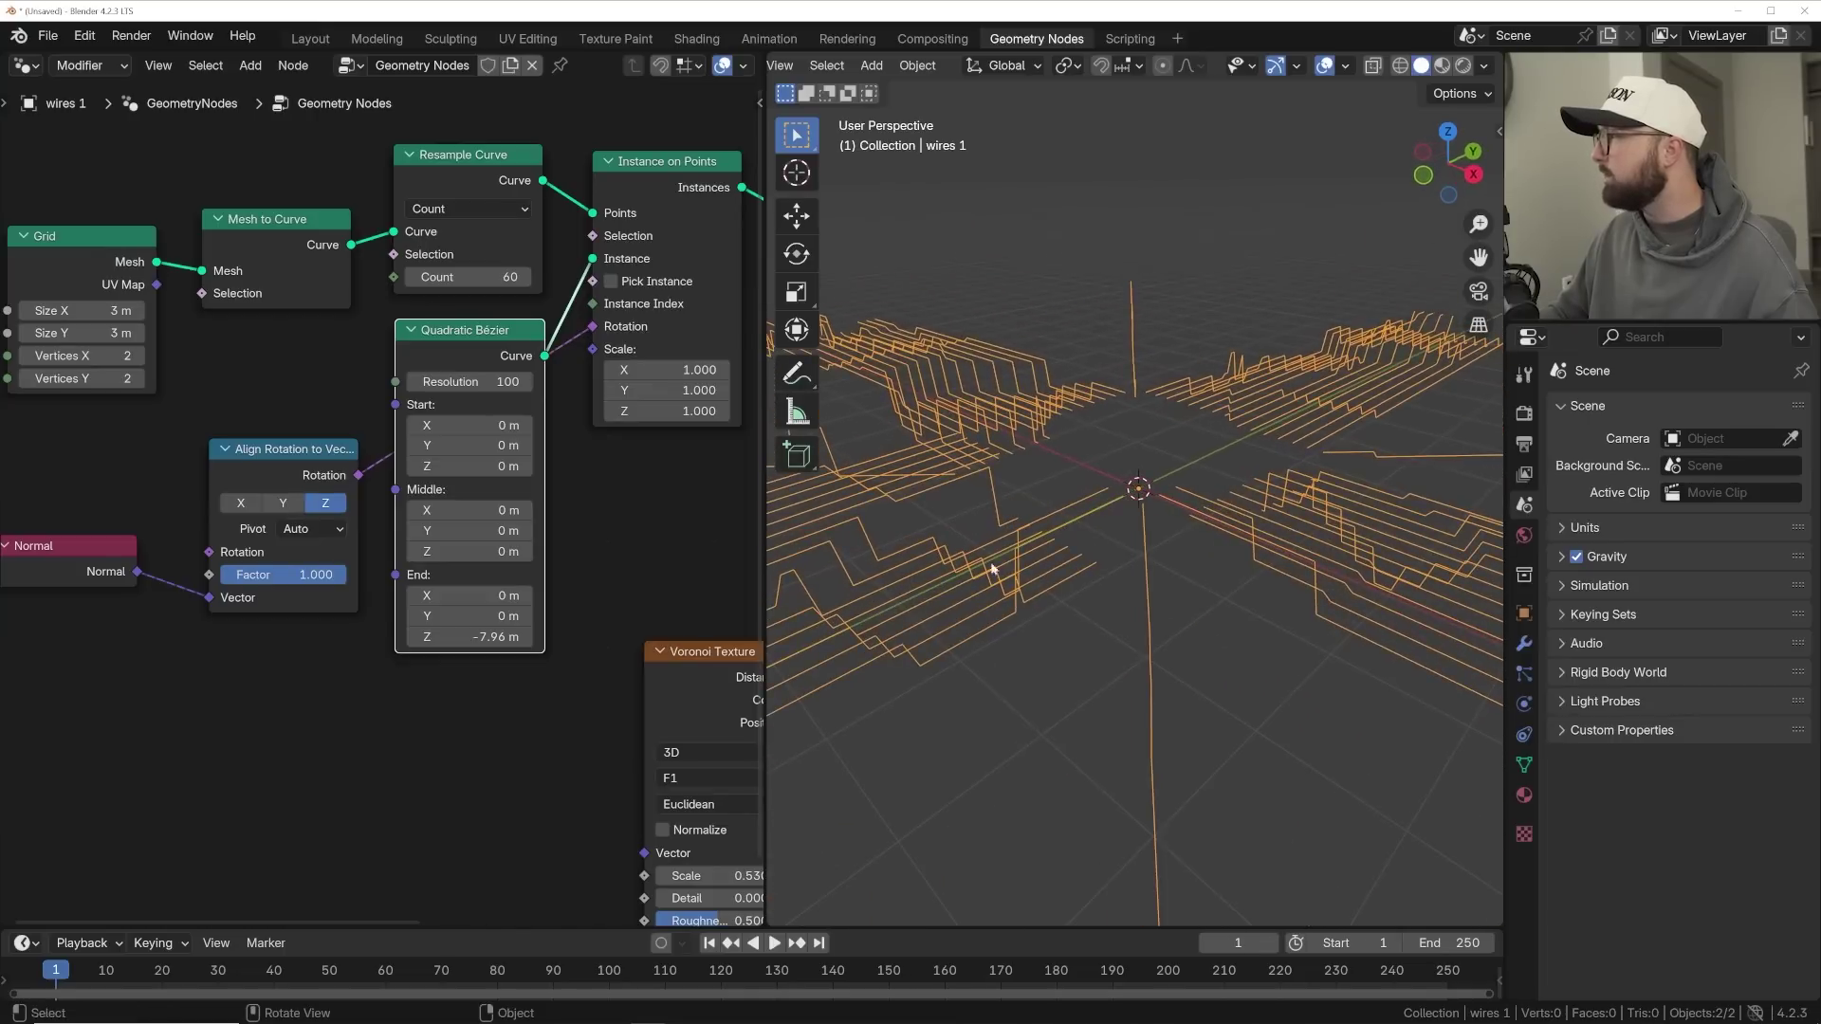
- Reposition the Group Output and insert a Curve to Mesh node between Set Position and it
middle_click_drag(661, 672, 471, 500)
scroll(1162, 473, "down", 3)
middle_click_drag(1276, 549, 1174, 571)
middle_click_drag(539, 498, 284, 495)
scroll(285, 495, "down", 5)
middle_click_drag(665, 360, 441, 381)
left_click_drag(423, 288, 491, 463)
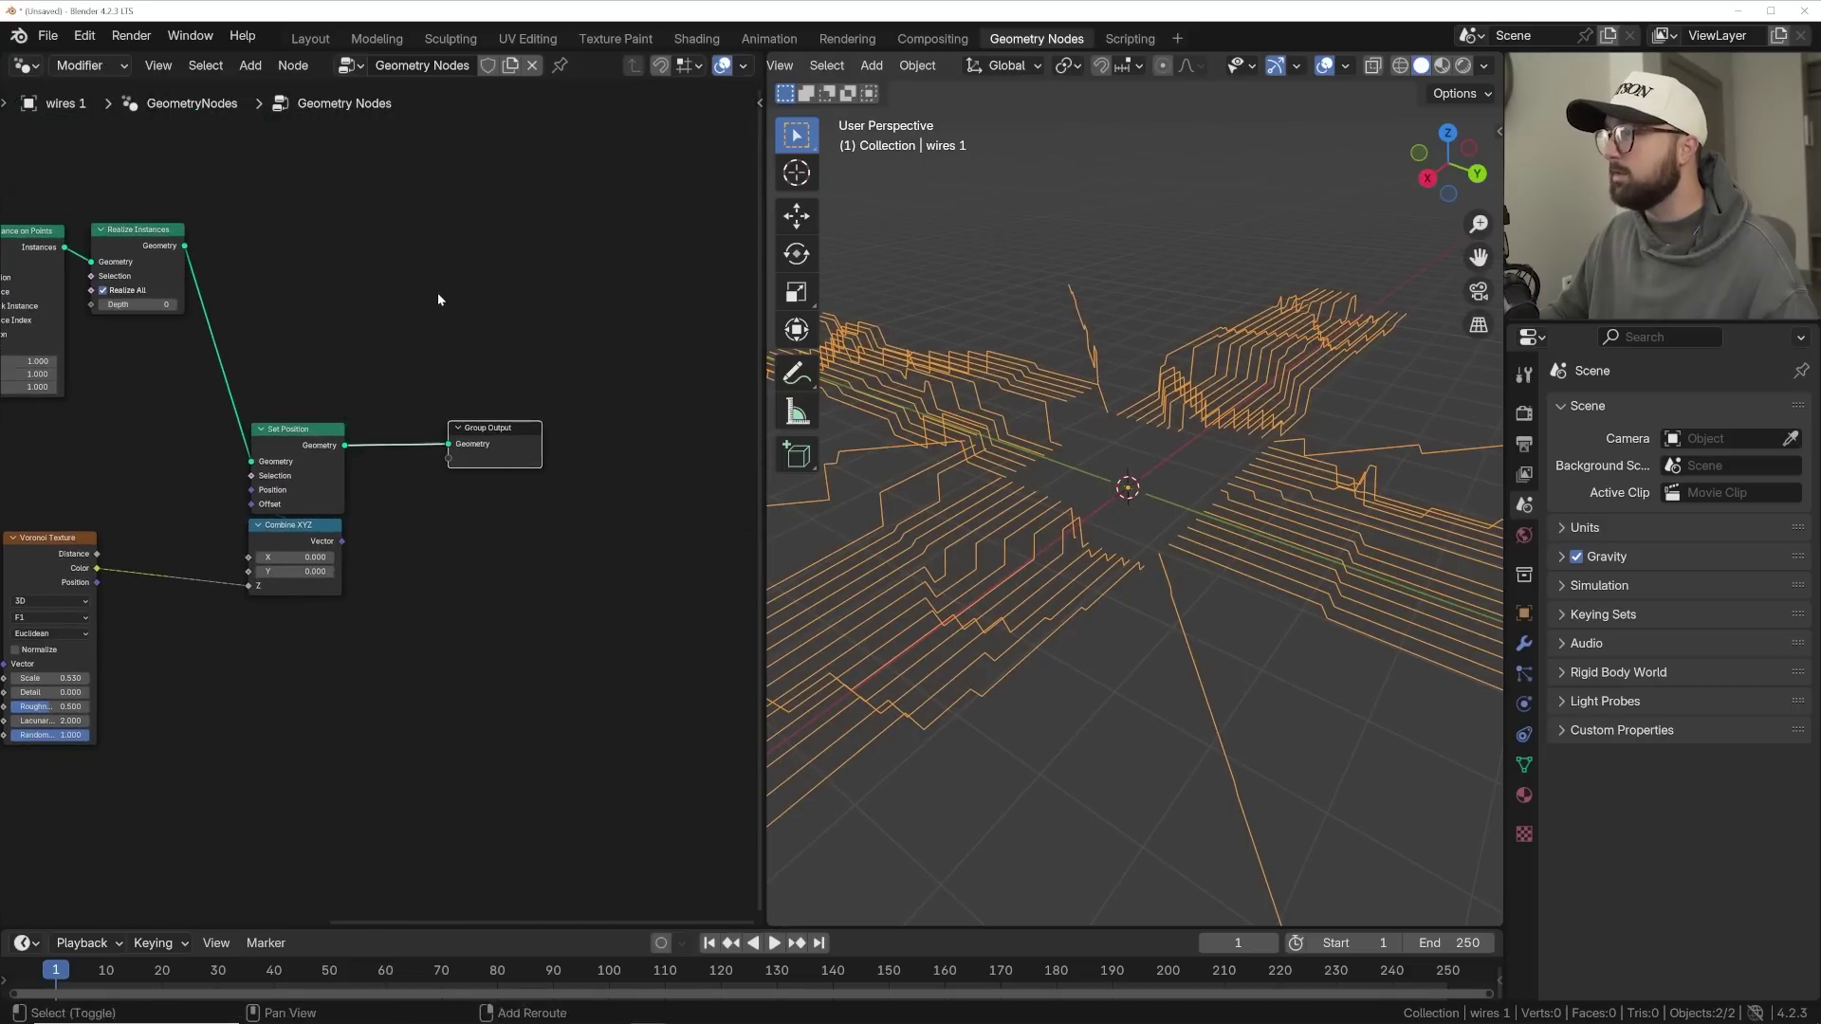
key("shift+a")
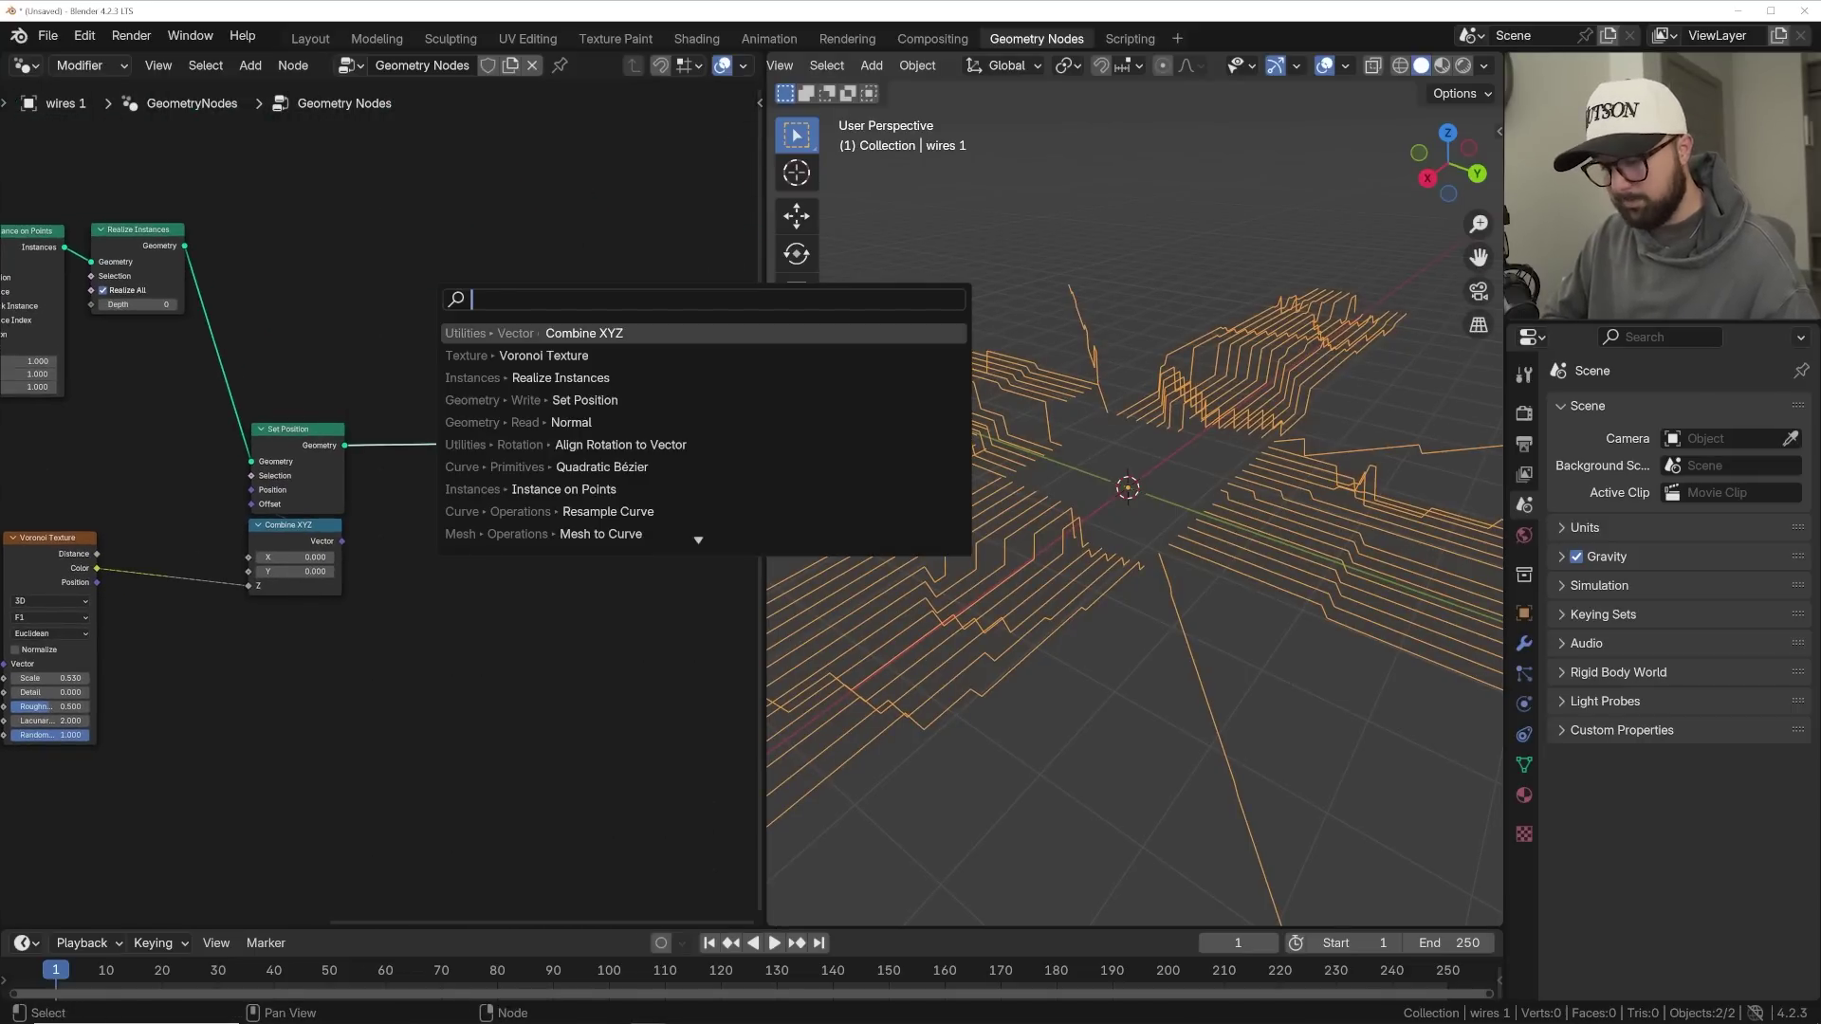
type("curve to m")
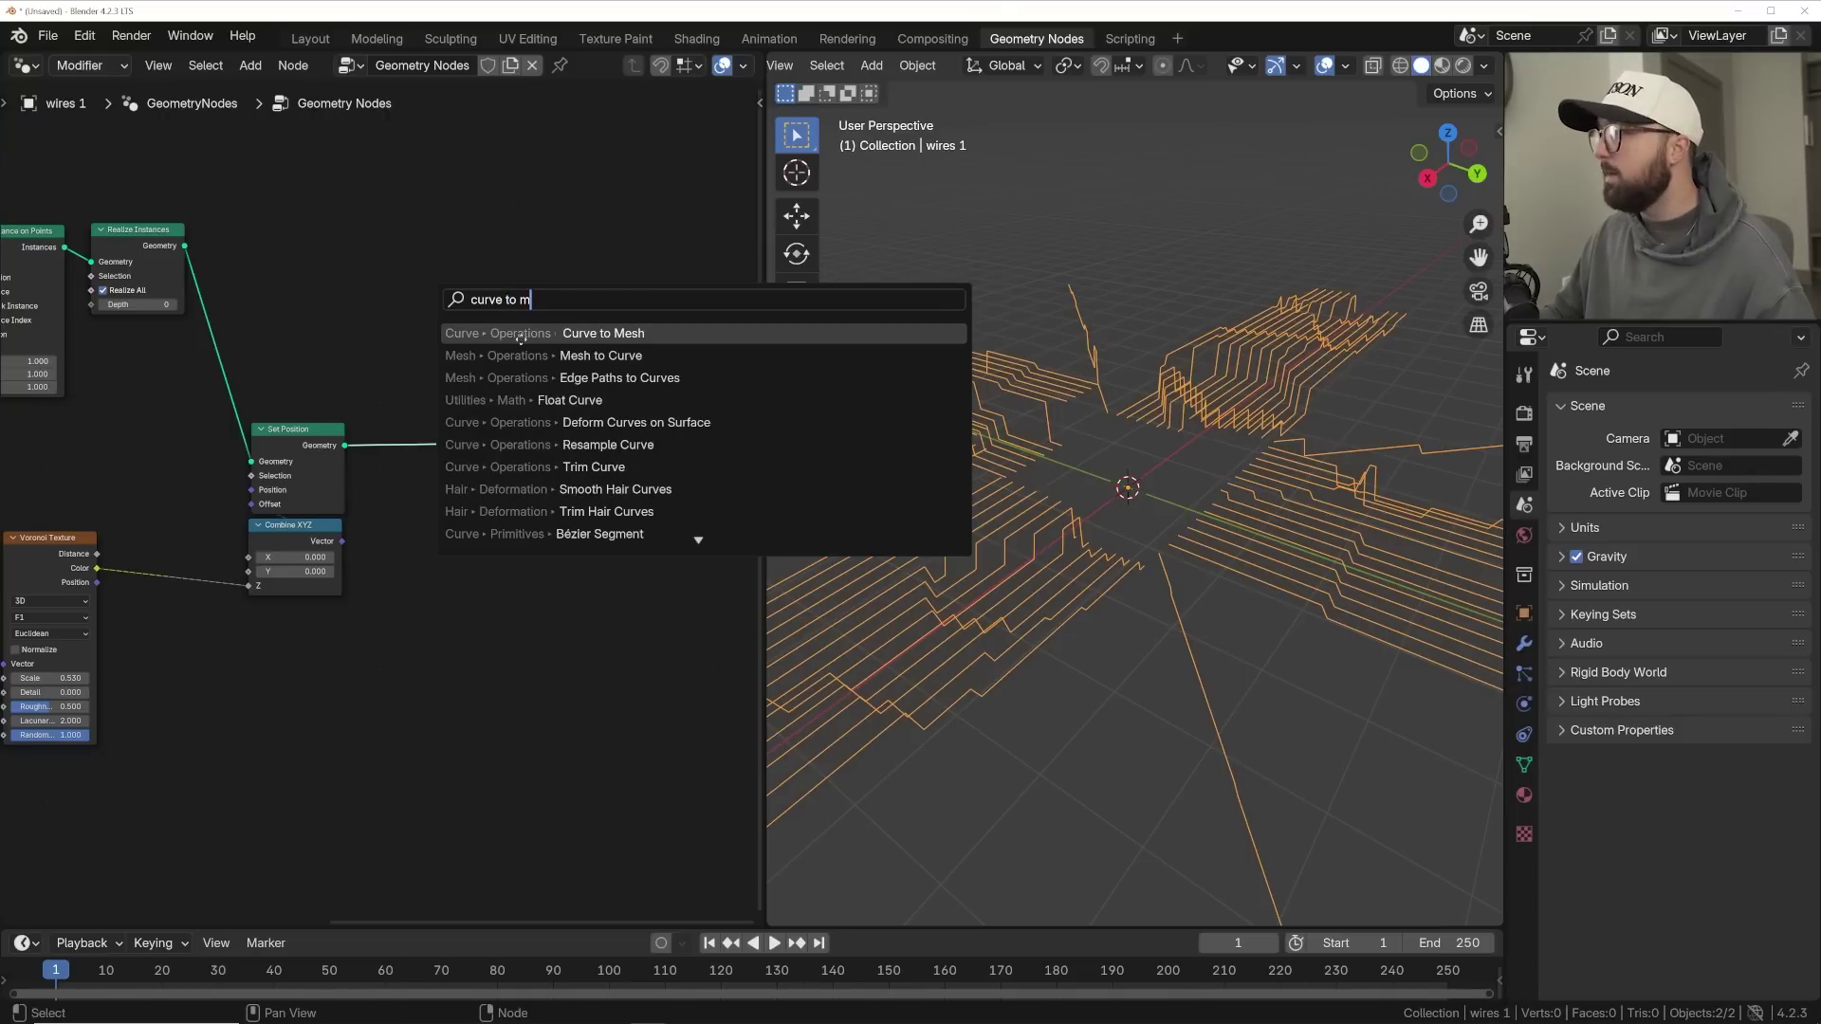
left_click(520, 339)
left_click(444, 294)
- Add a Curve Circle node and connect its Curve output to the Profile Curve input of Curve to Mesh
key("shift+a")
left_click(444, 294)
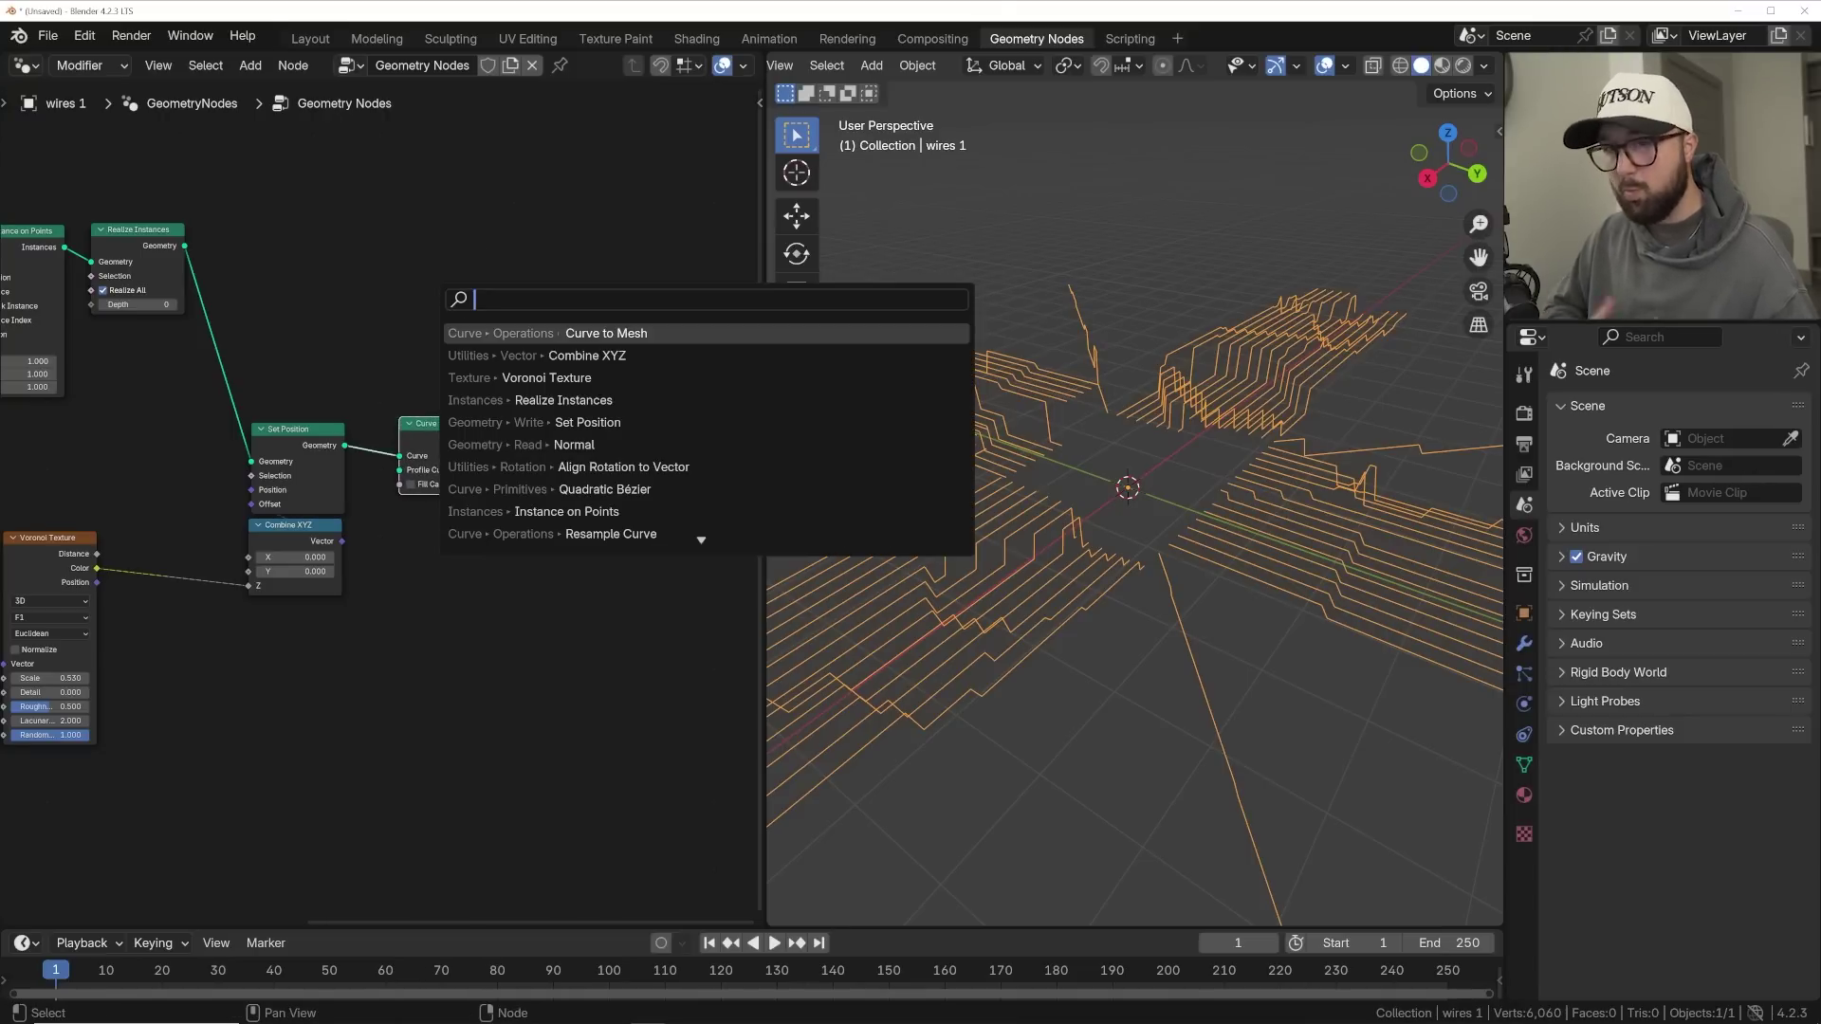
type("cir")
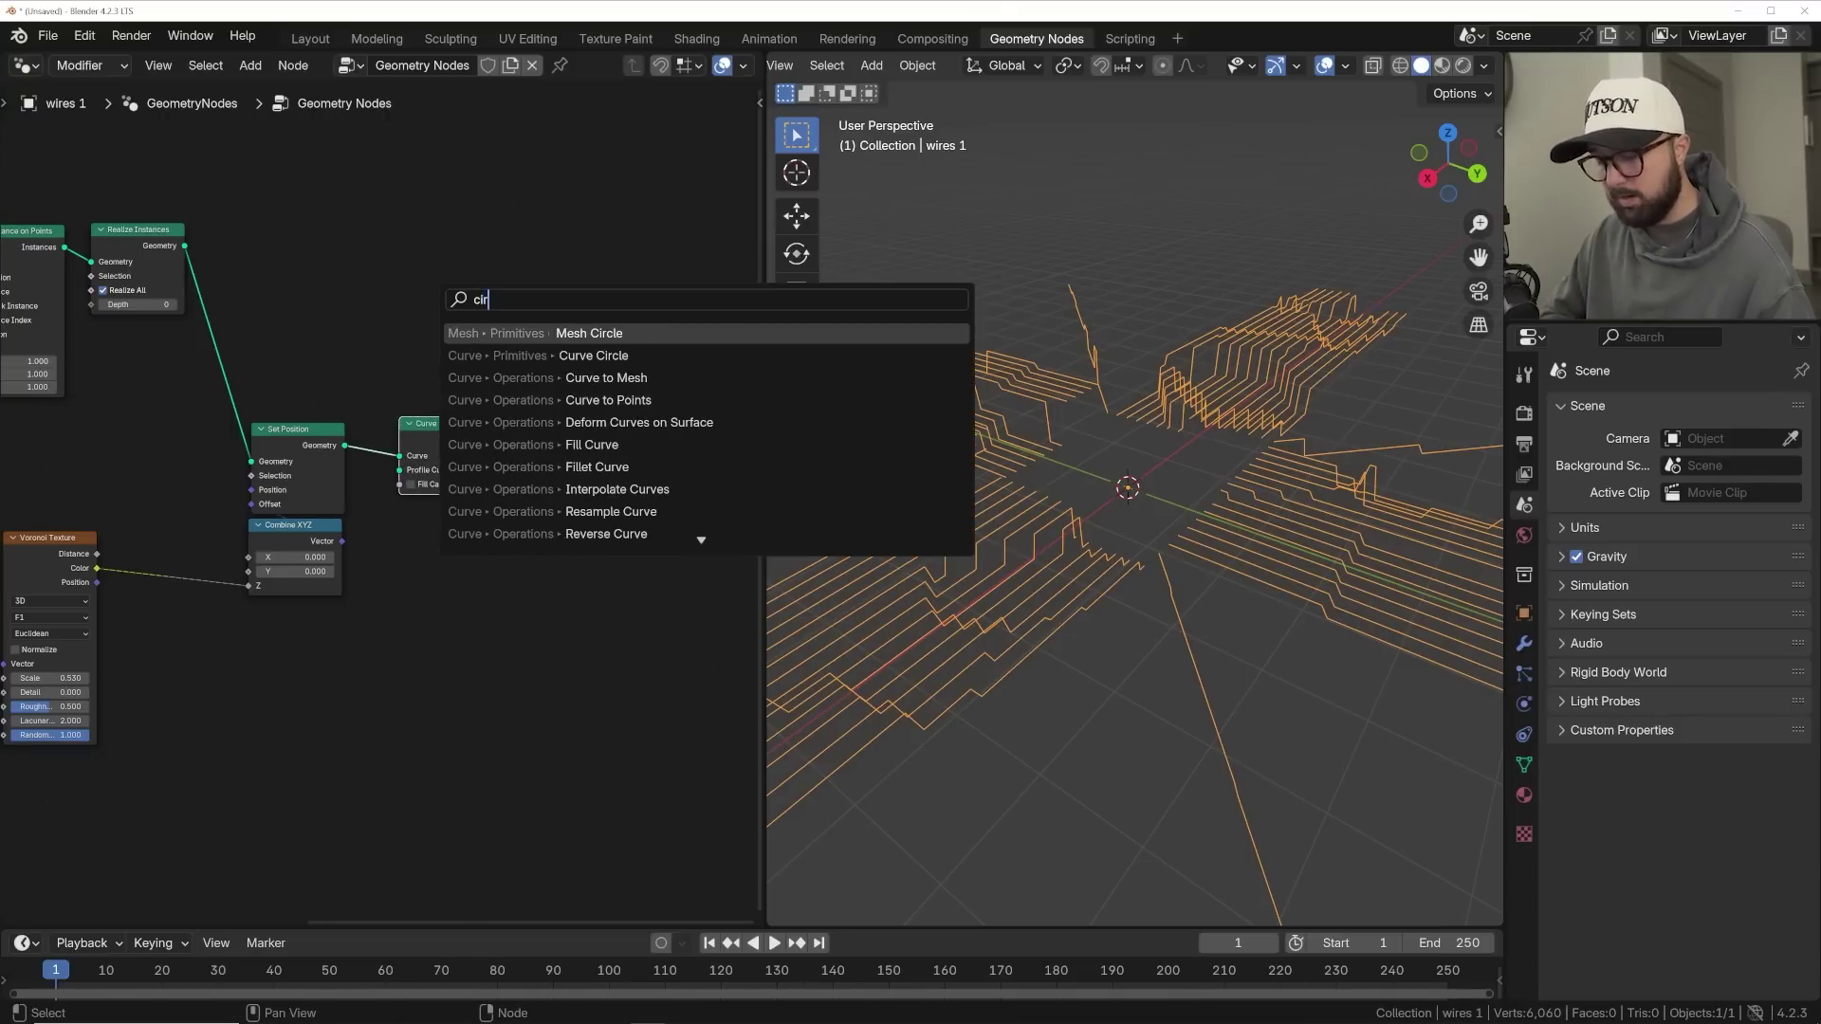
key("Down")
key("Down")
key("Up")
key("Return")
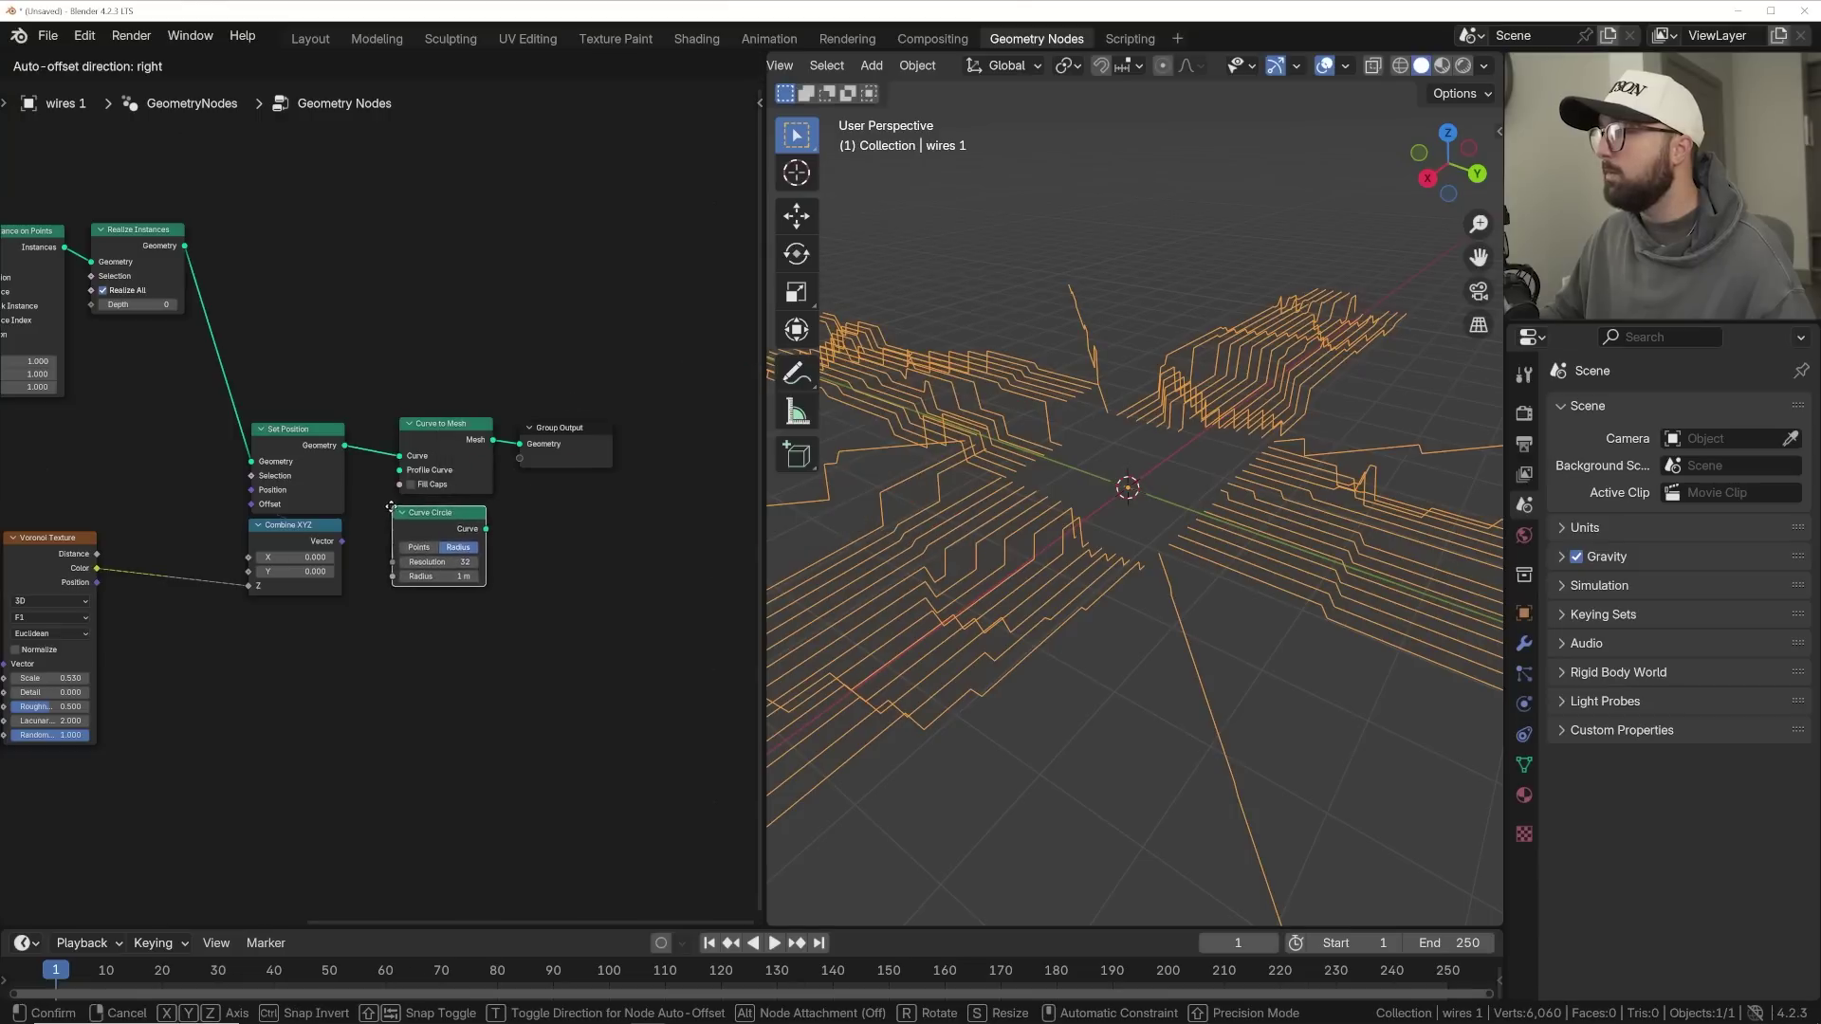
left_click(424, 529)
scroll(423, 529, "up", 2)
scroll(424, 529, "up", 1)
left_click_drag(560, 548, 414, 449)
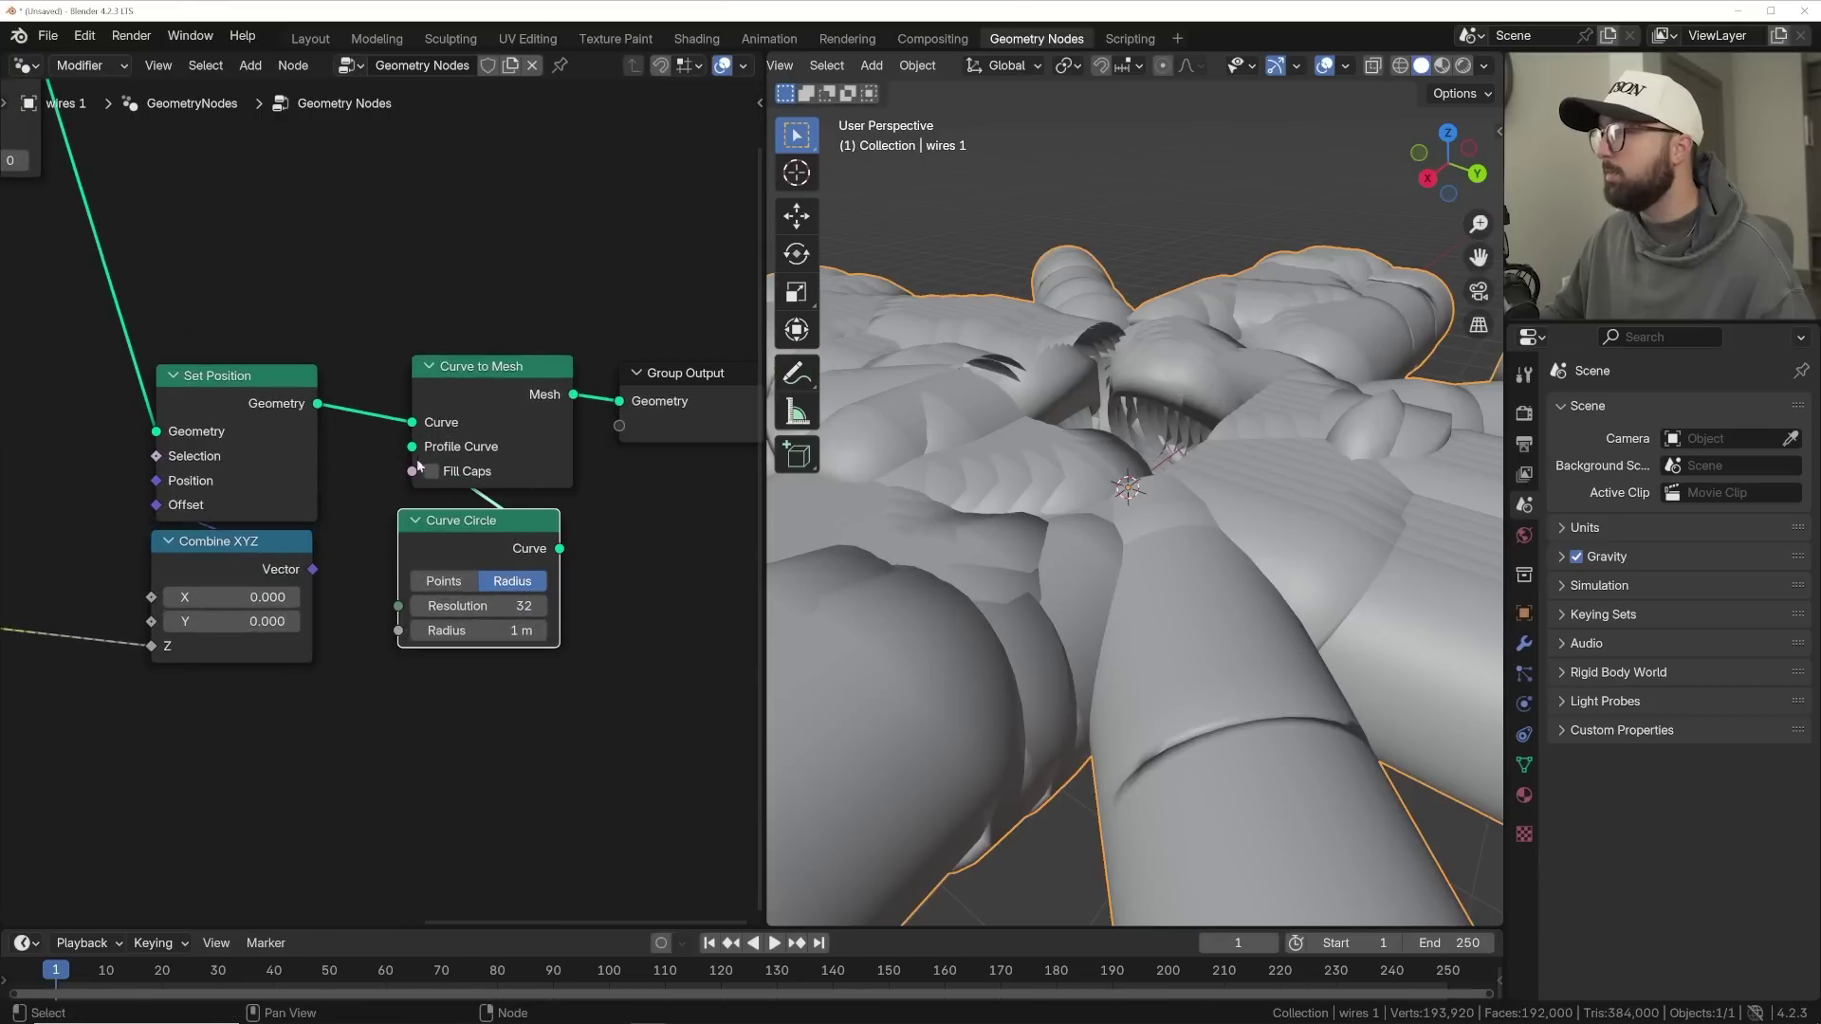
- Reduce the Curve Circle's Radius to 0.05 m
left_click(476, 630)
type("0.03")
key("Return")
left_click_drag(476, 630, 483, 630)
middle_click_drag(1186, 580, 1227, 599)
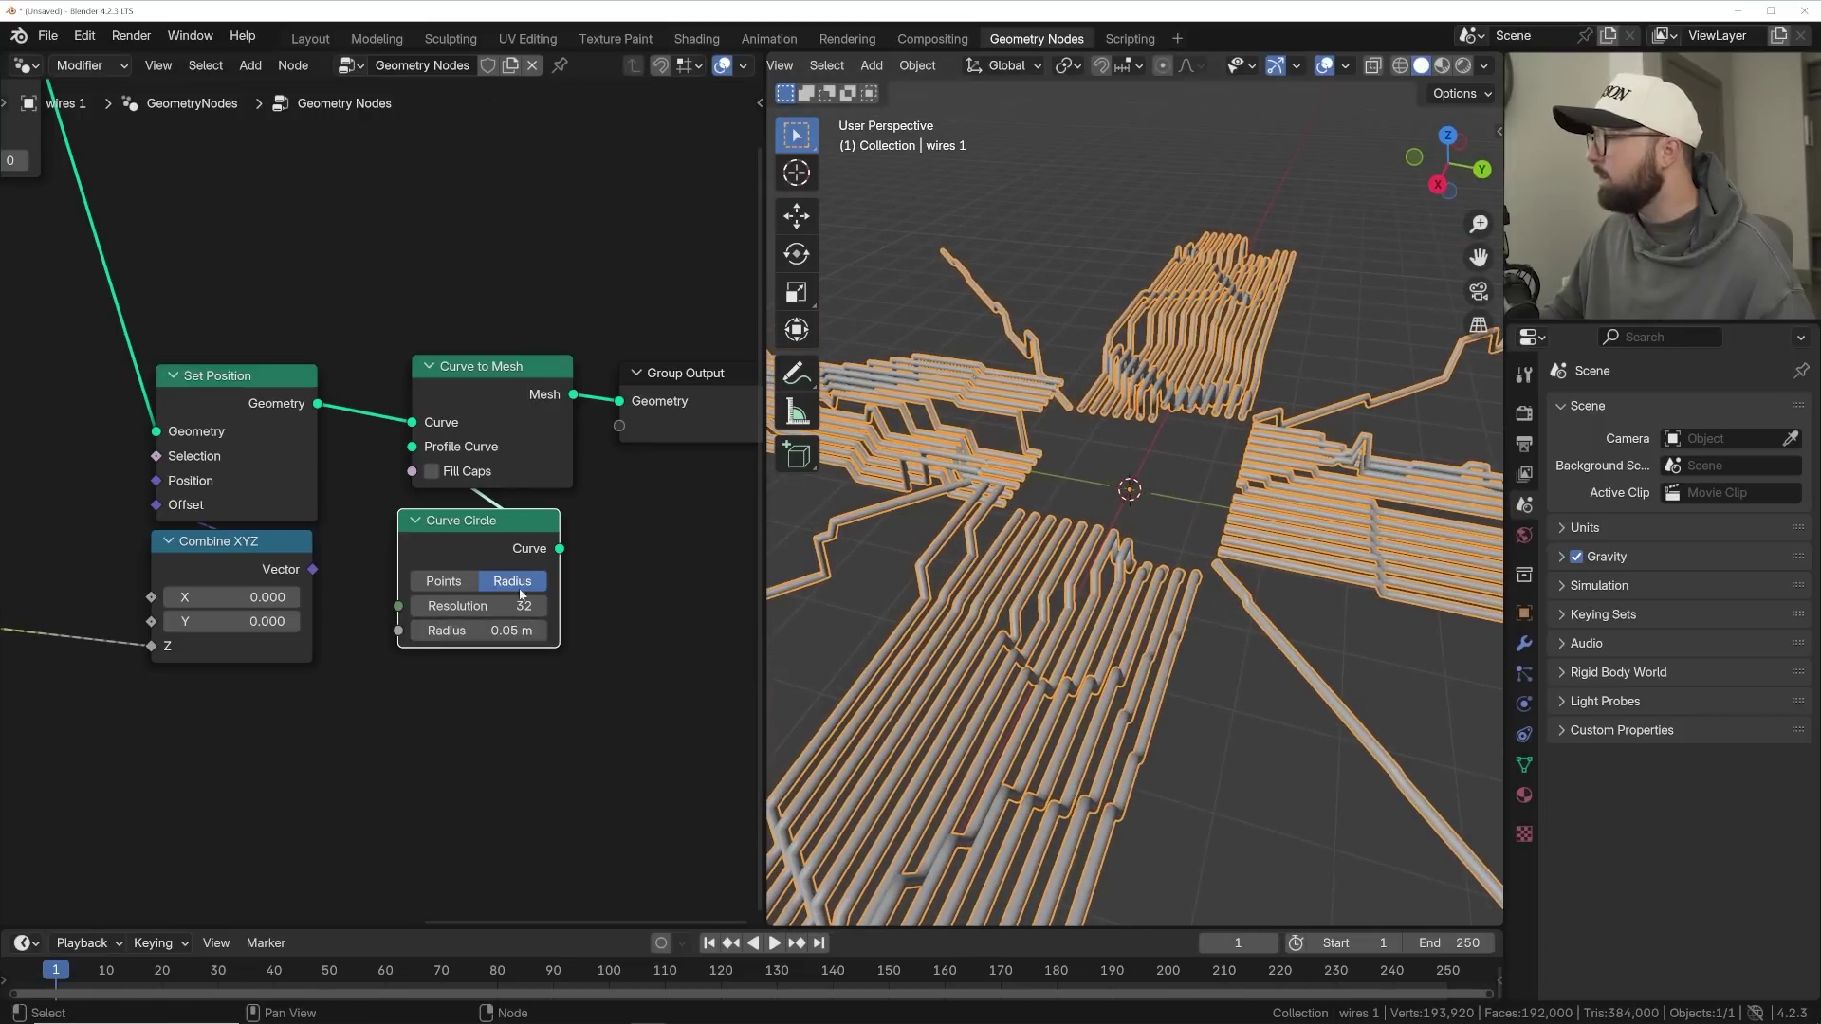
middle_click_drag(1066, 661, 983, 575)
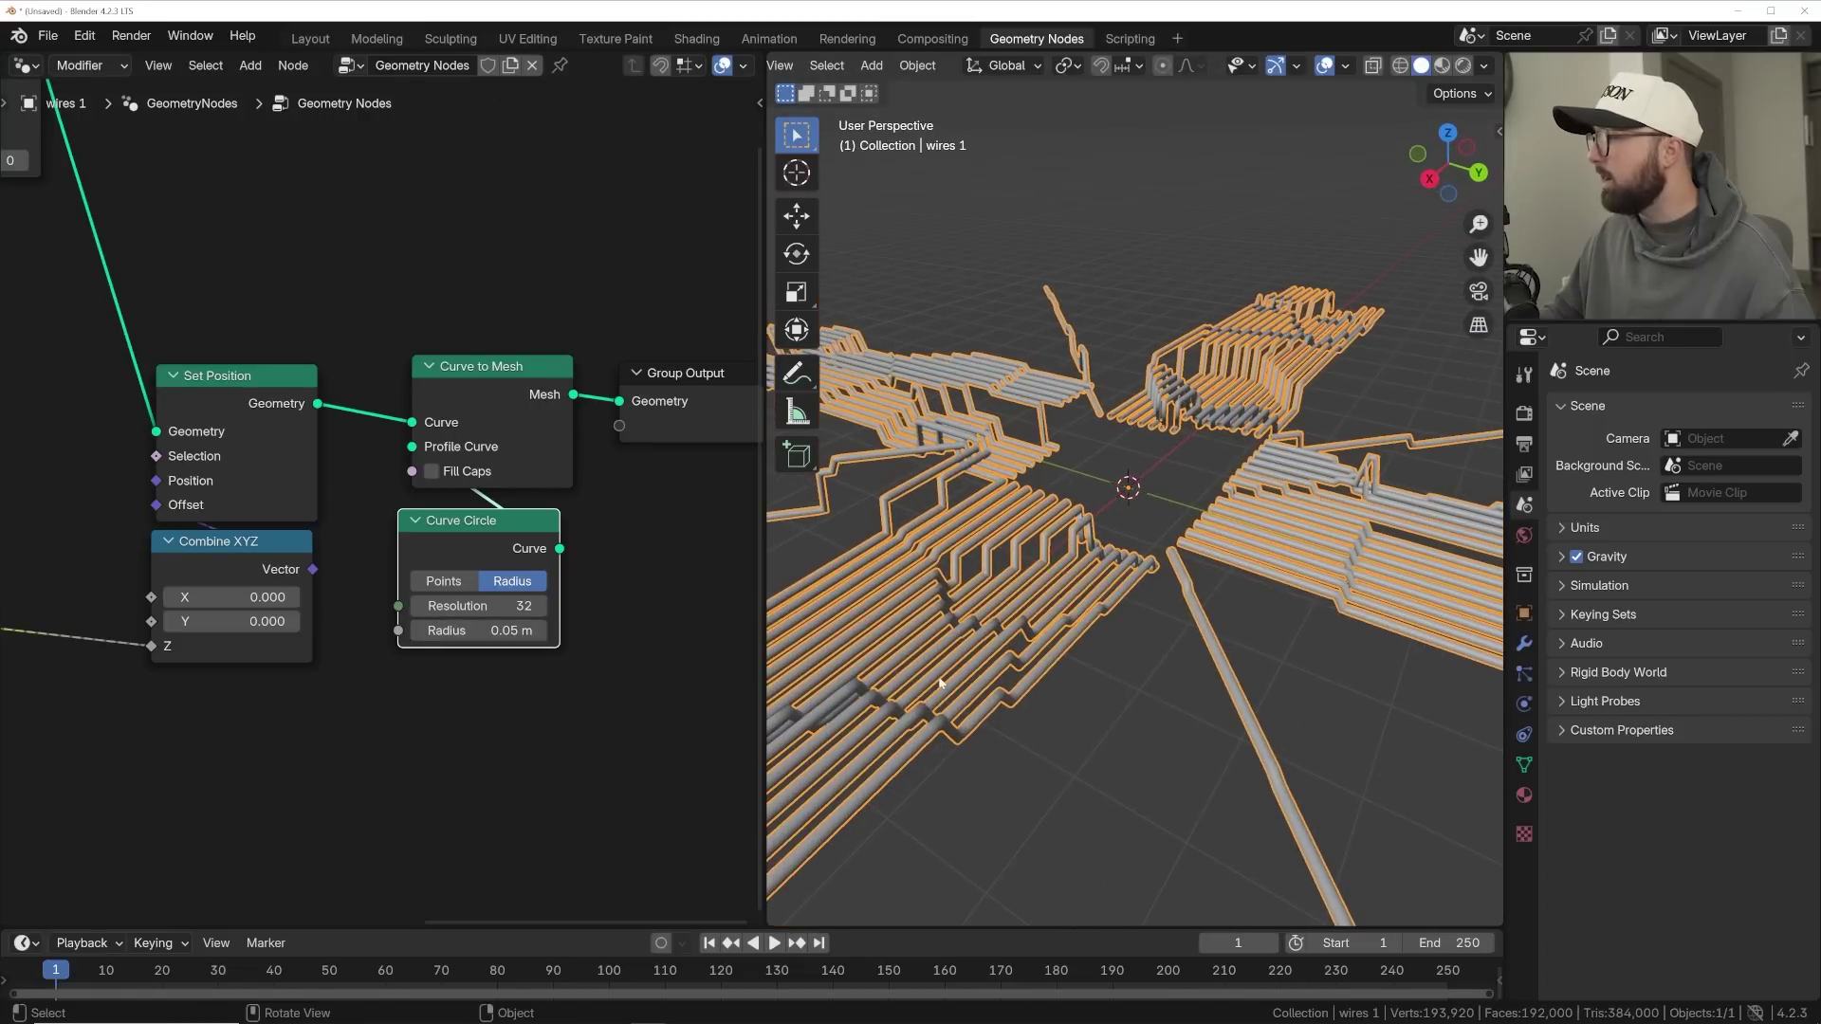
middle_click_drag(1129, 569, 1100, 595)
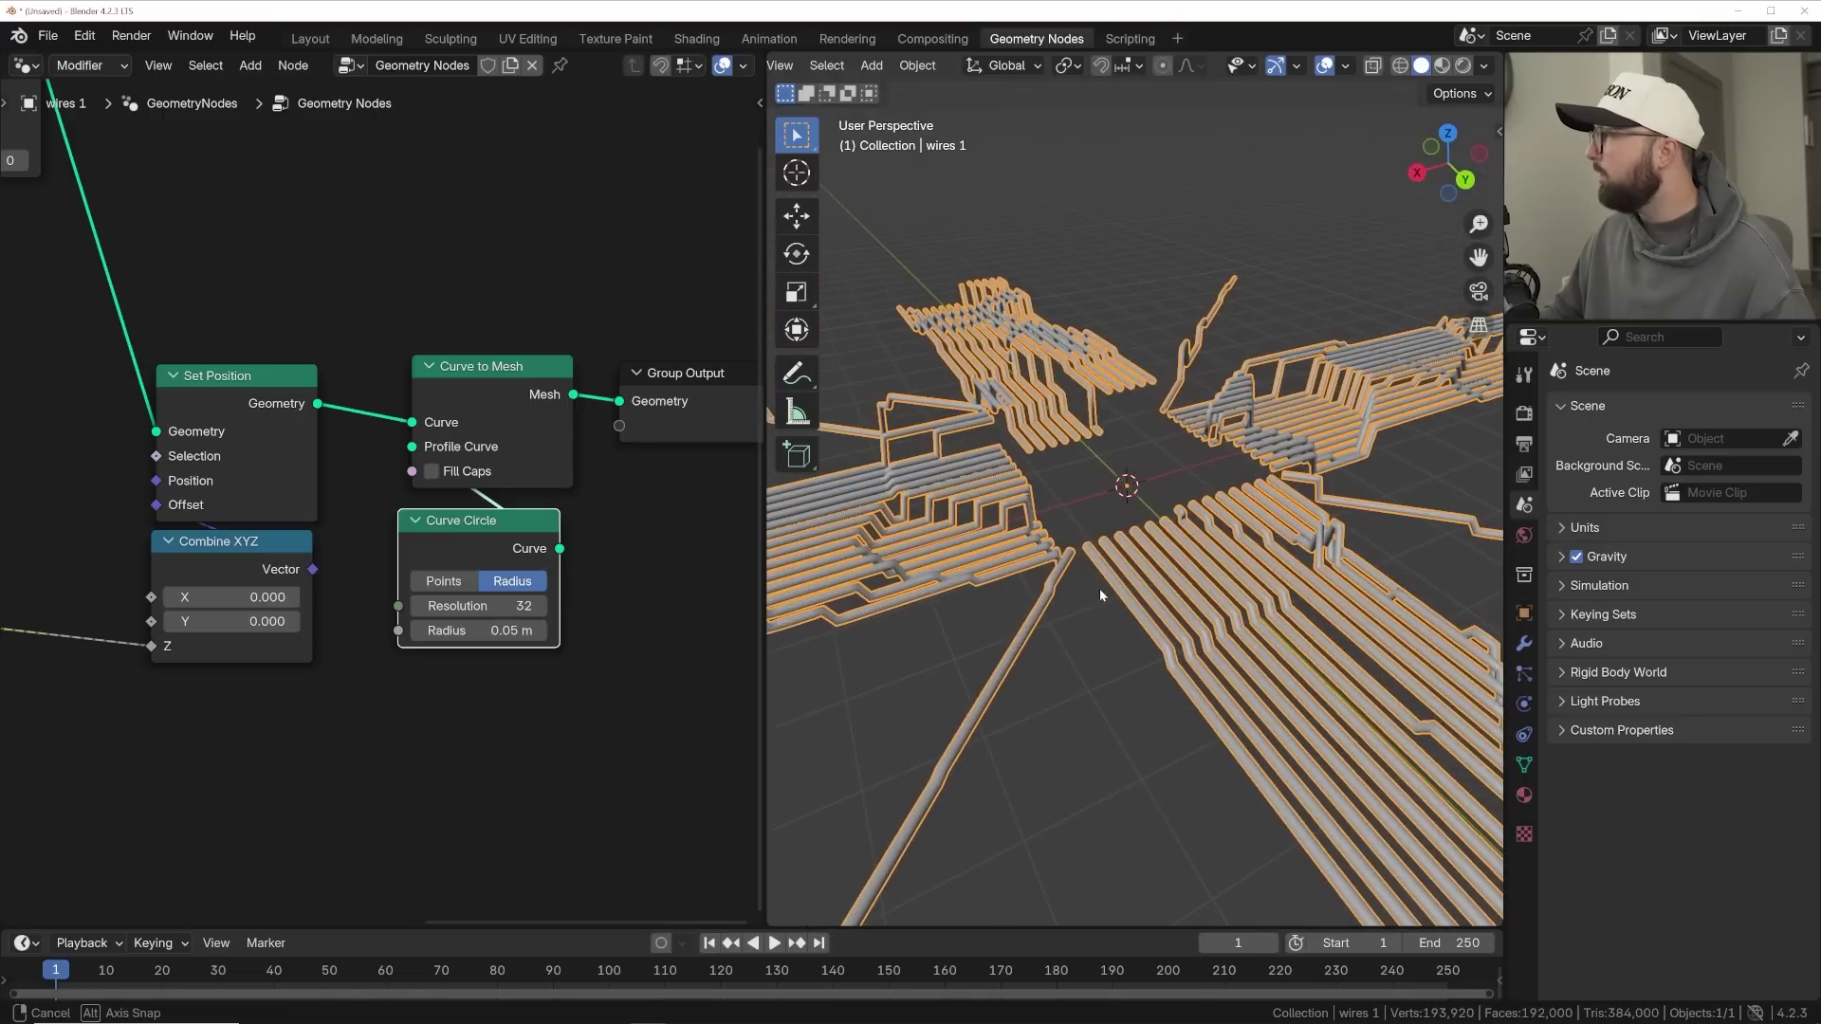
- Switch to the Layout workspace, add a plane and scale it up into a large ground beneath the wires
scroll(1104, 473, "down", 2)
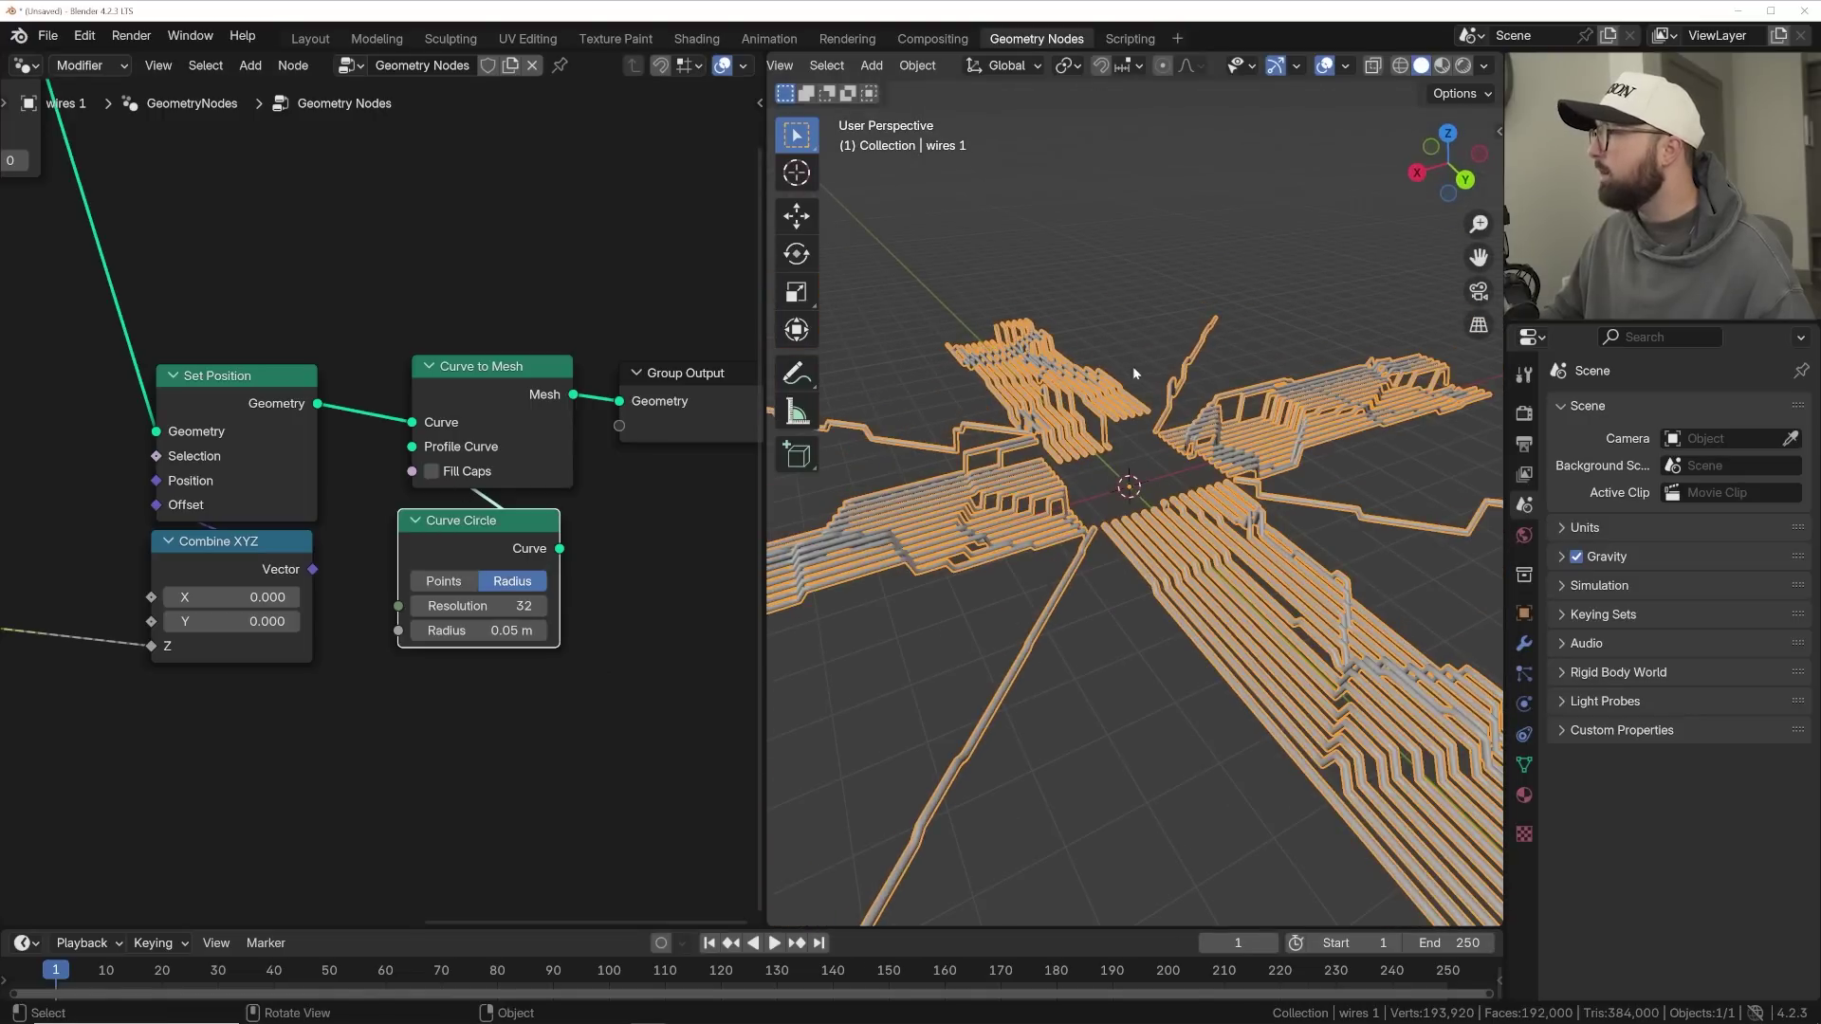
left_click(310, 38)
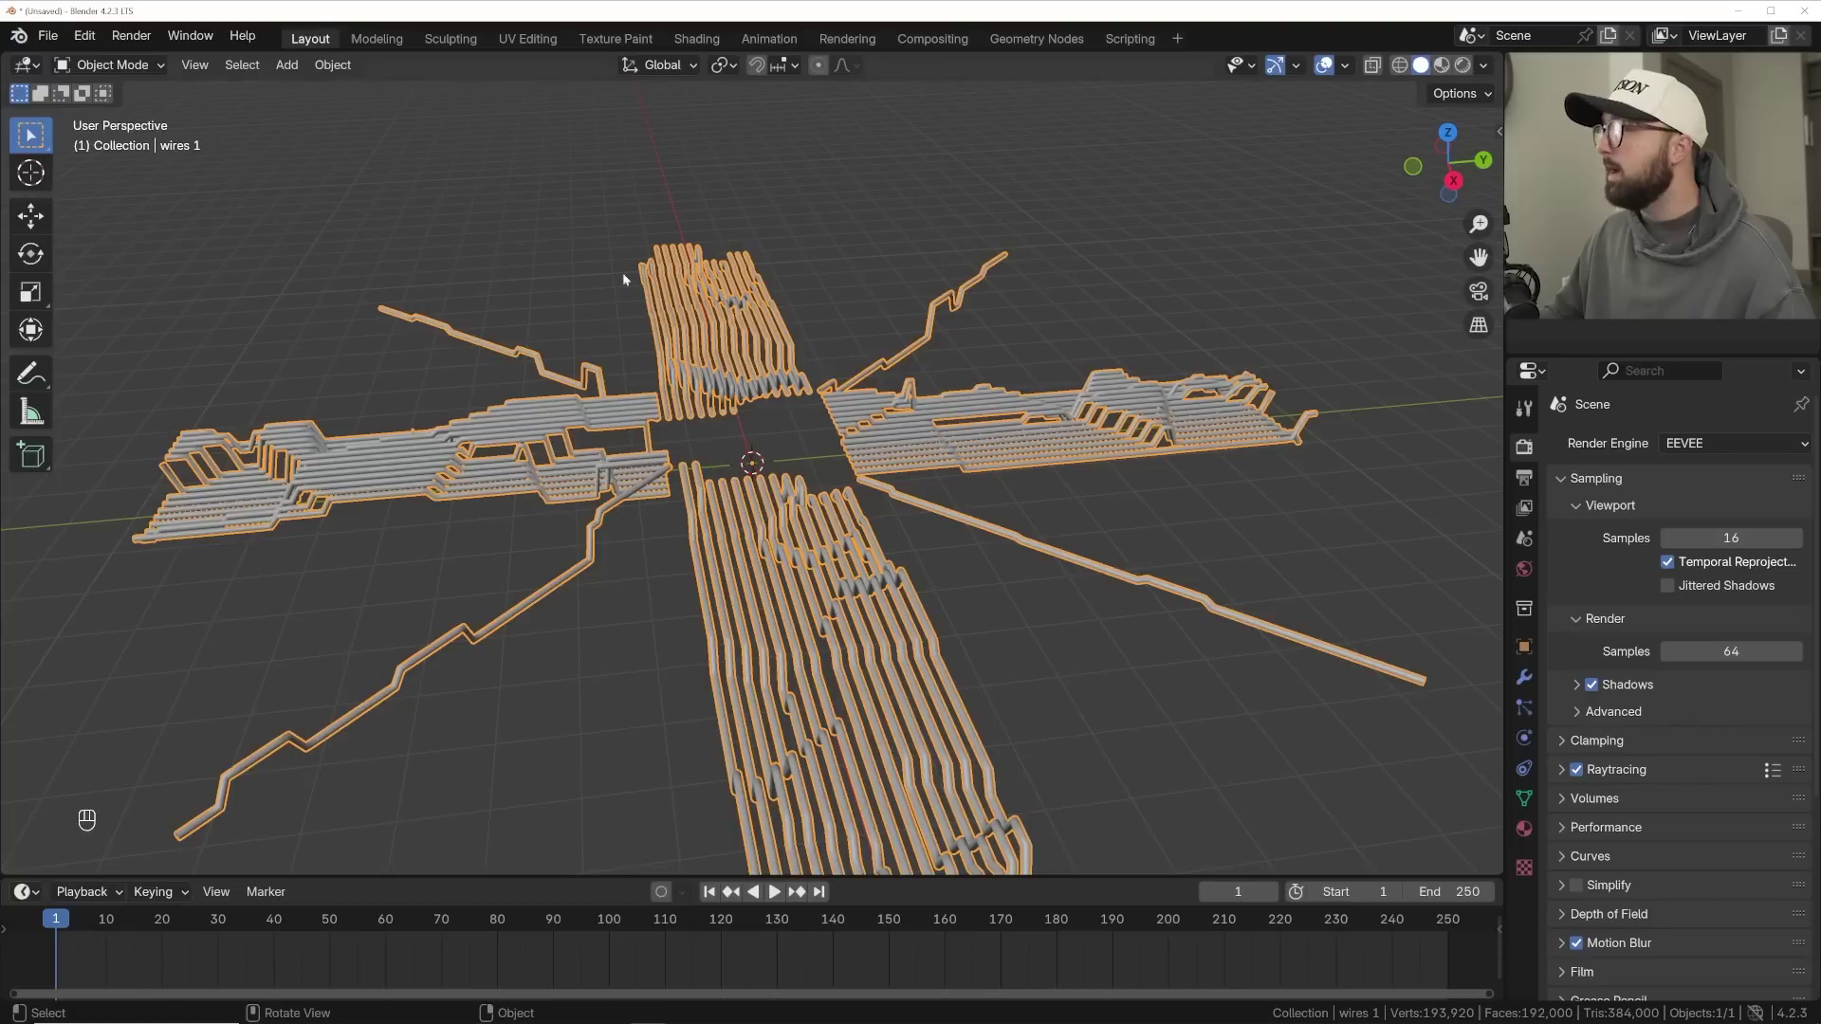
middle_click_drag(586, 455, 770, 476)
key("shift+a")
mouse_move(847, 336)
left_click(939, 342)
key("s")
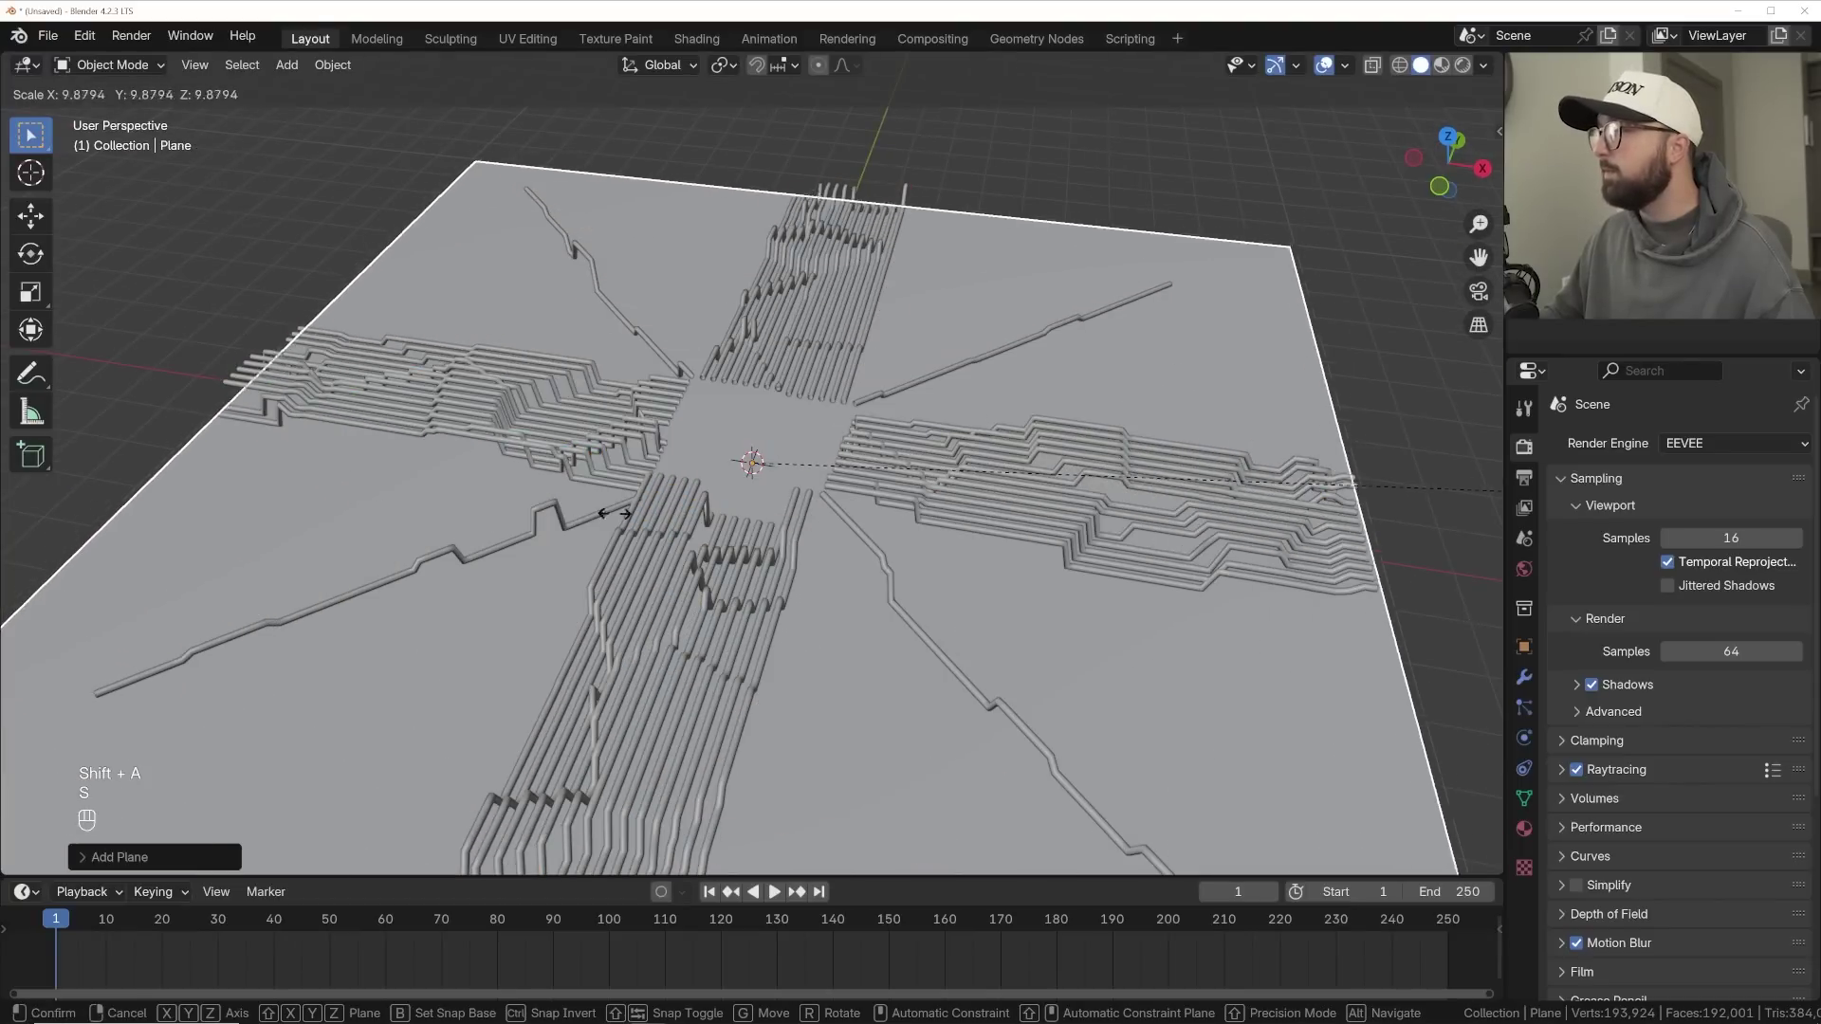
left_click(738, 517)
- Select the wires 1 object and adjust its height along Z so the wires rest on the plane, then deselect it
middle_click_drag(737, 517, 965, 402)
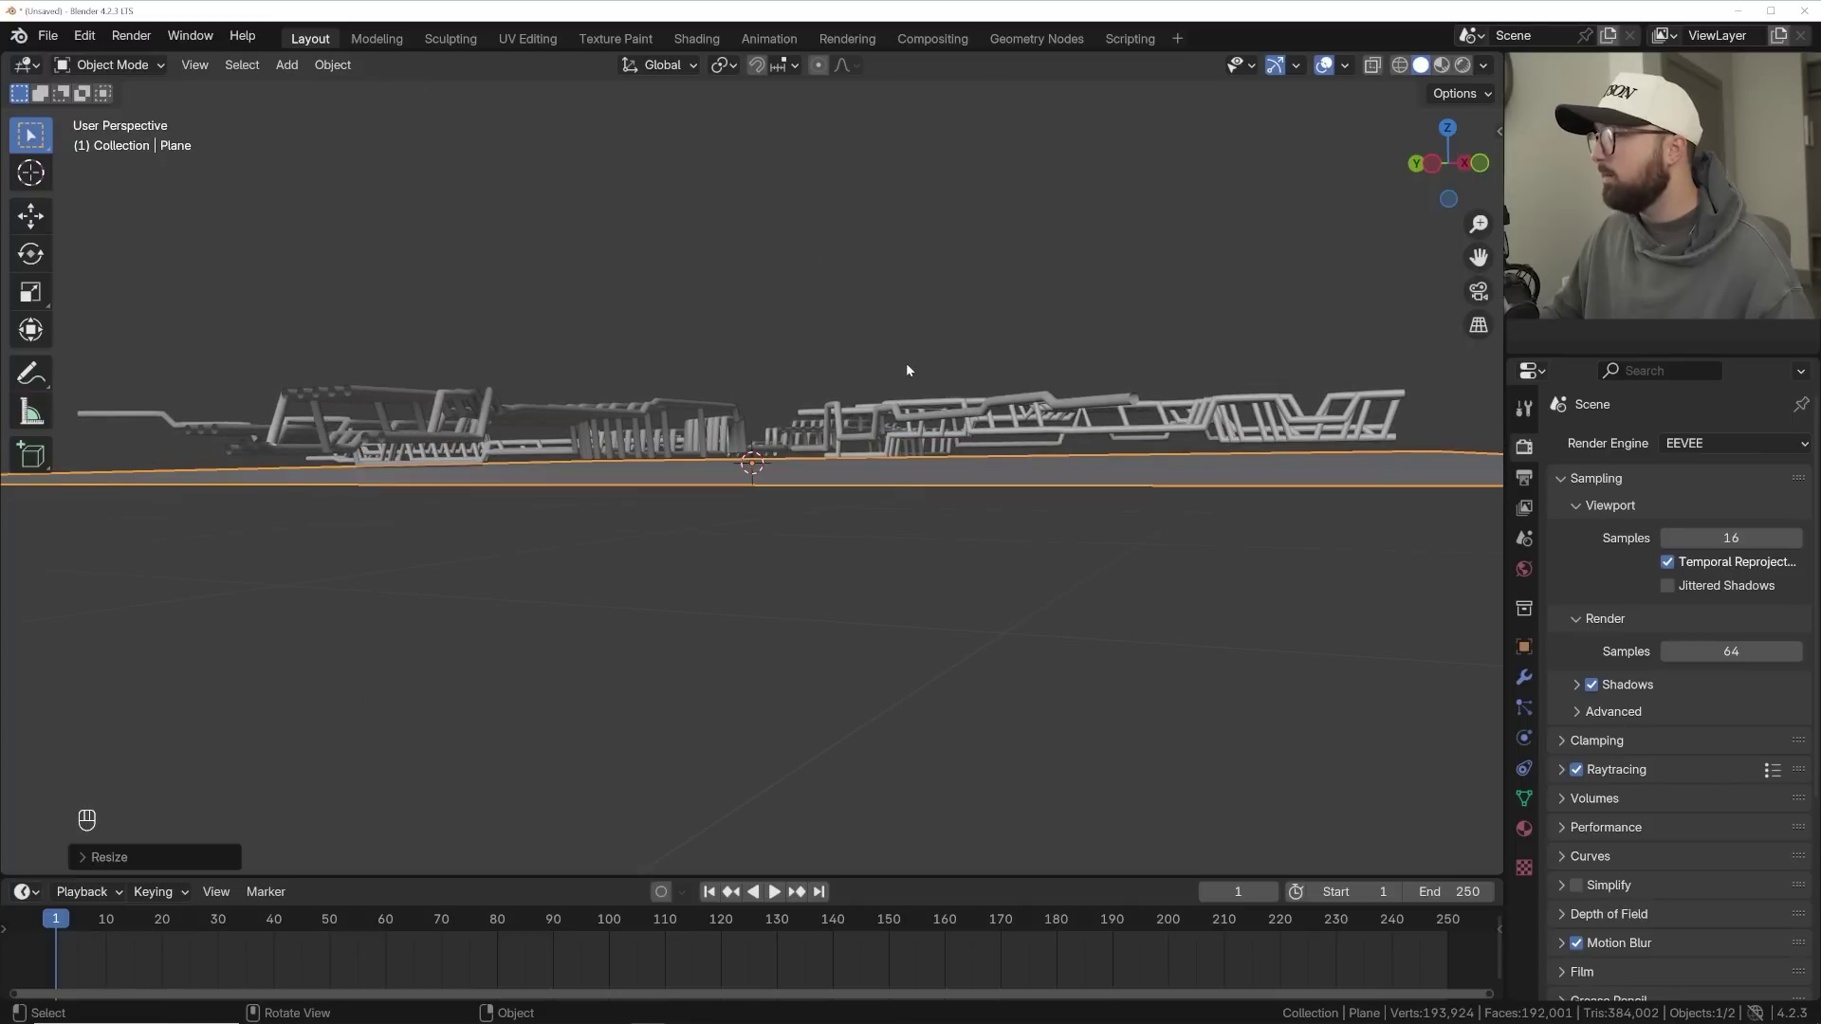
left_click(900, 415)
left_click(1323, 66)
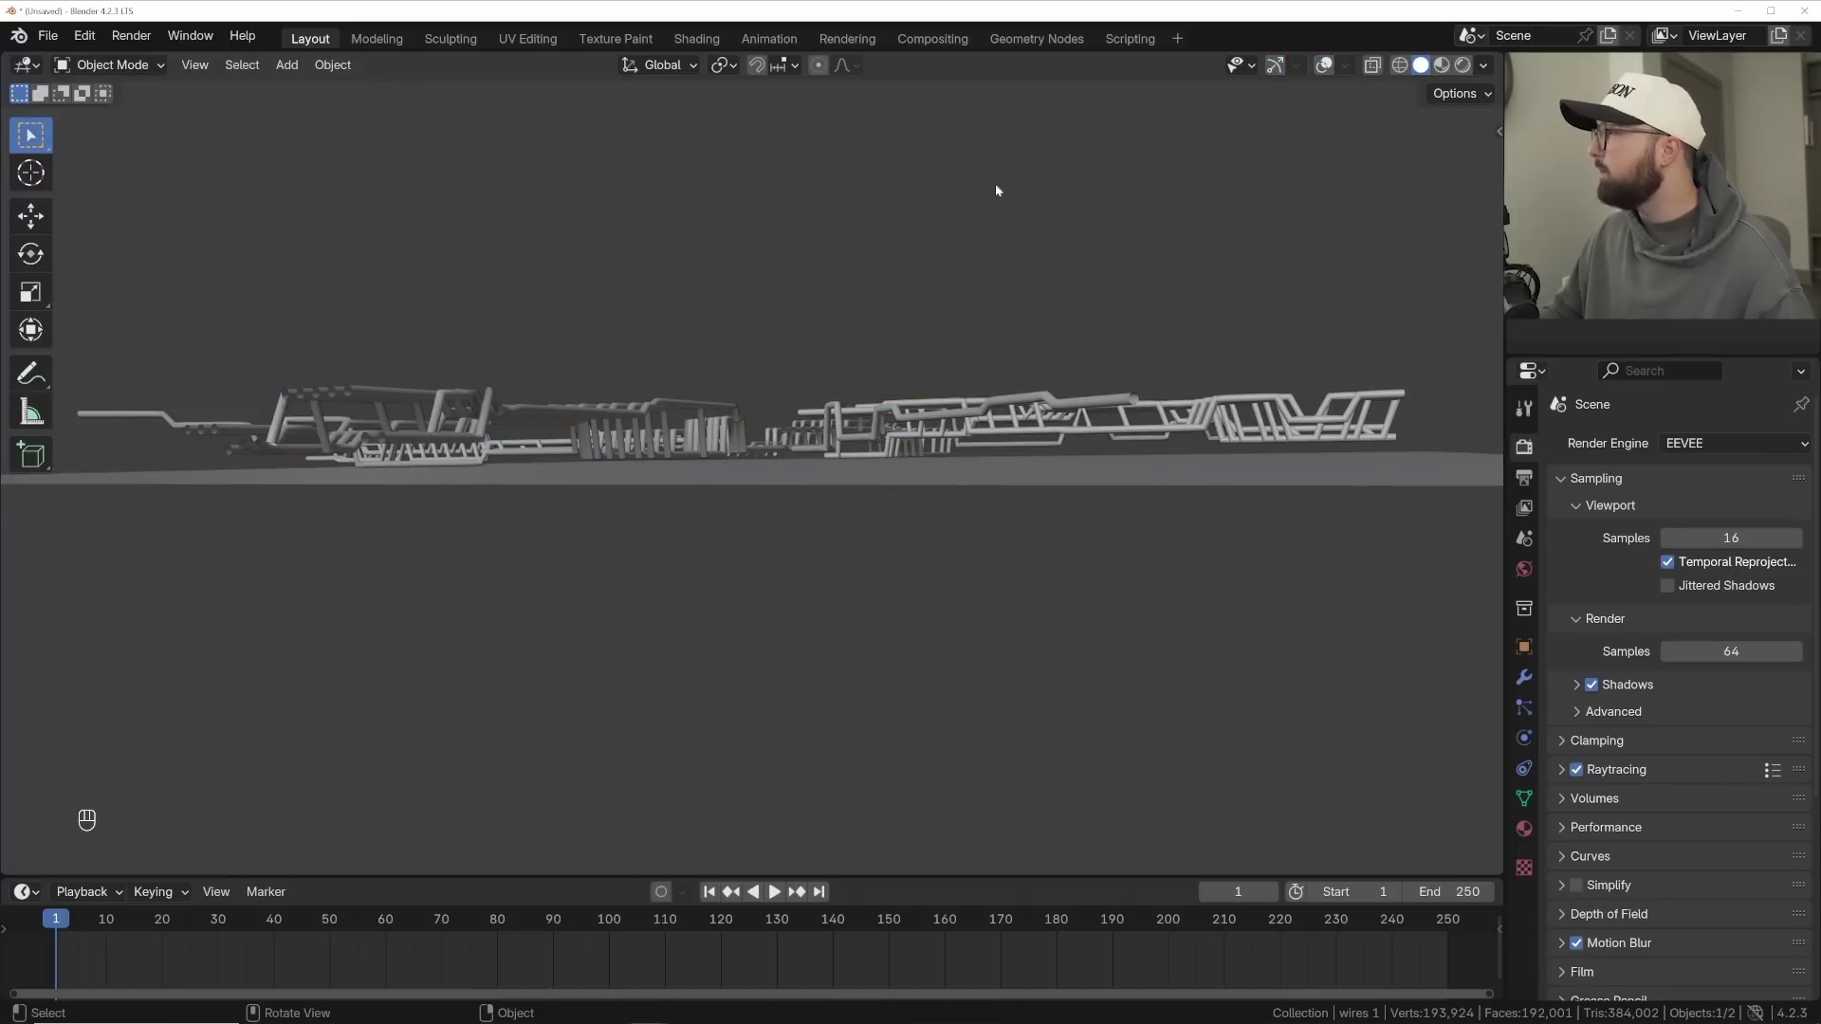
left_click(1323, 66)
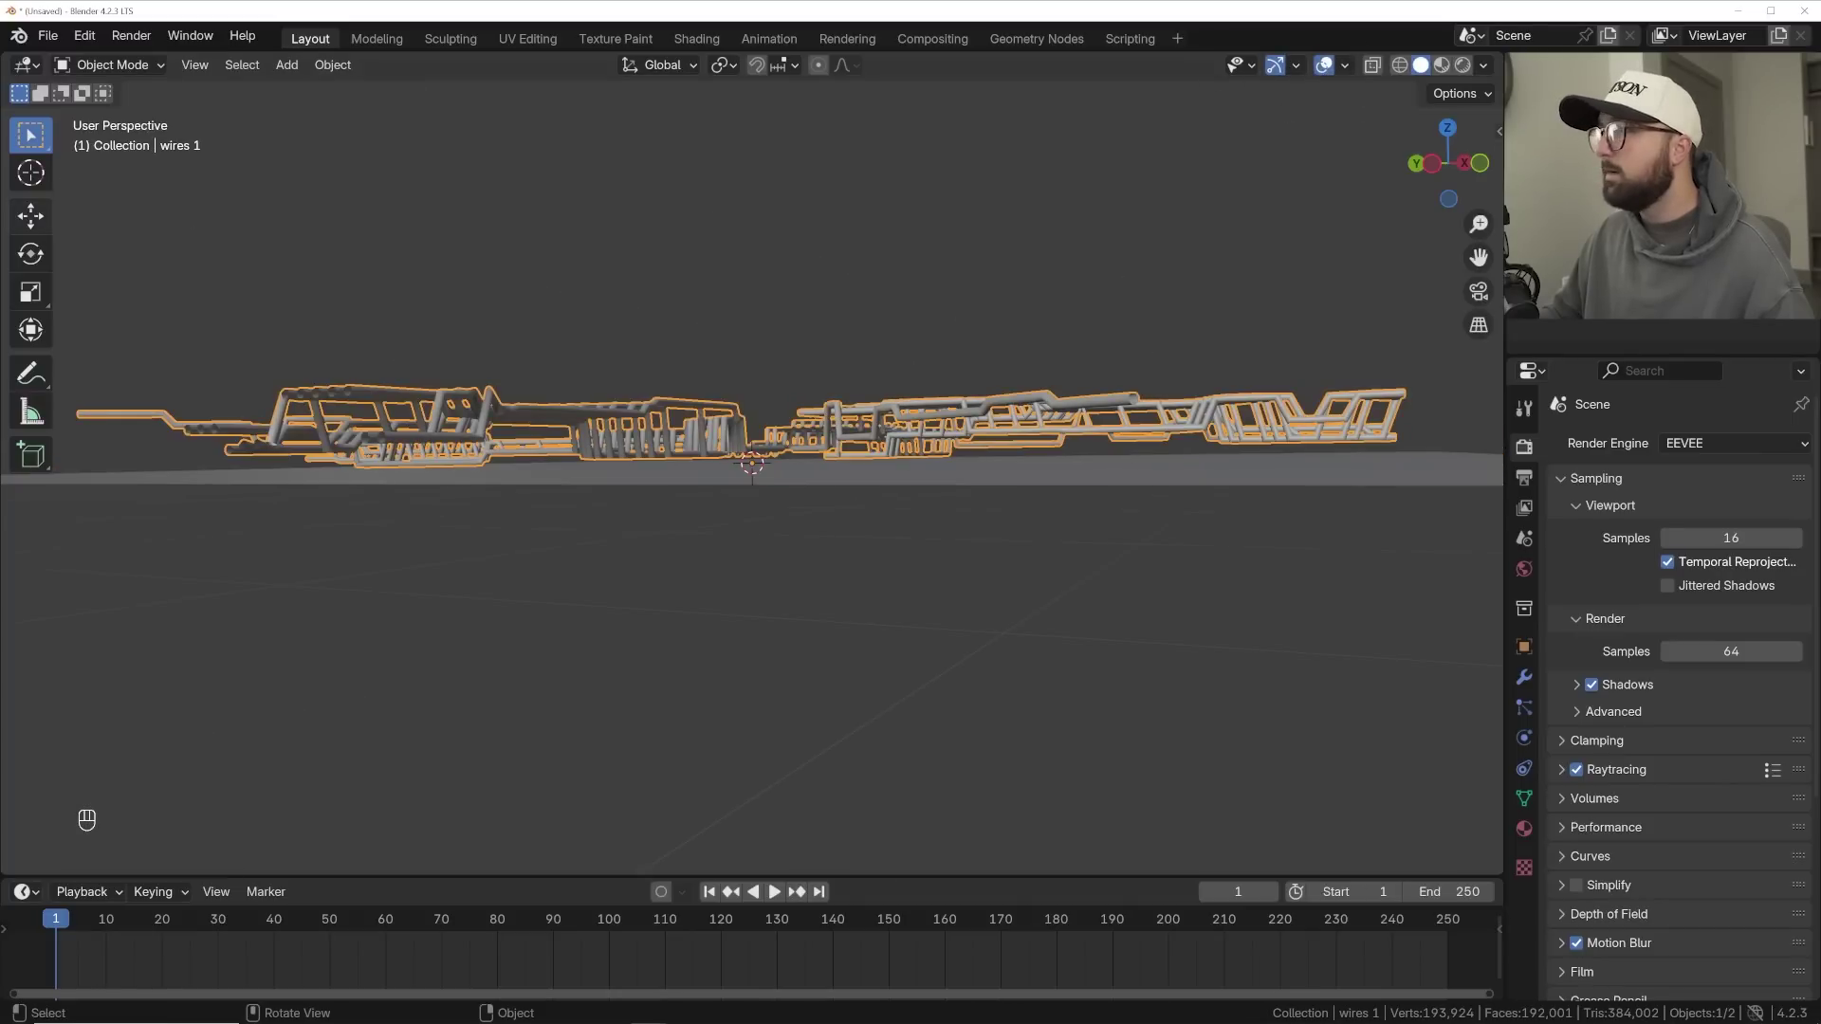
left_click(30, 215)
middle_click_drag(758, 380, 798, 352)
left_click_drag(748, 380, 751, 392)
middle_click_drag(751, 392, 755, 390)
left_click_drag(754, 391, 759, 375)
middle_click_drag(831, 407, 931, 156)
left_click(930, 156)
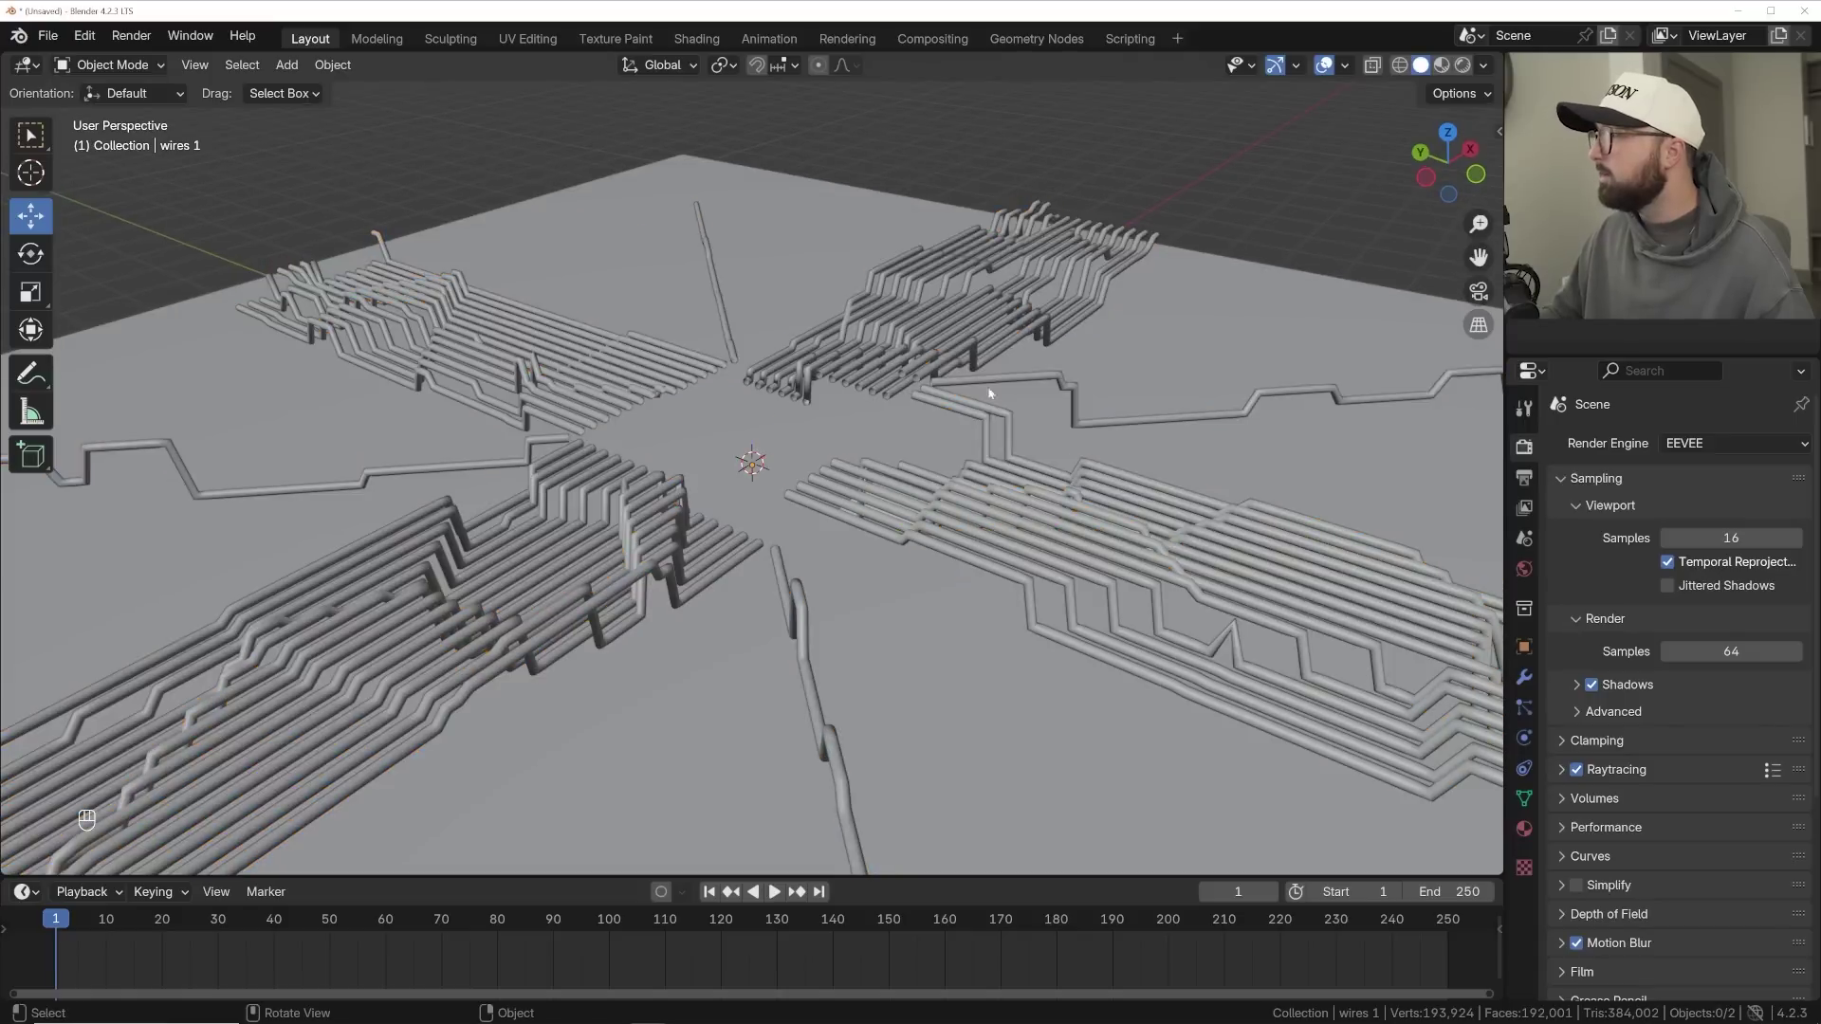
- Add a cube mesh at the centre of the wires
middle_click_drag(922, 387, 846, 402)
key("shift+a")
mouse_move(846, 403)
left_click(971, 425)
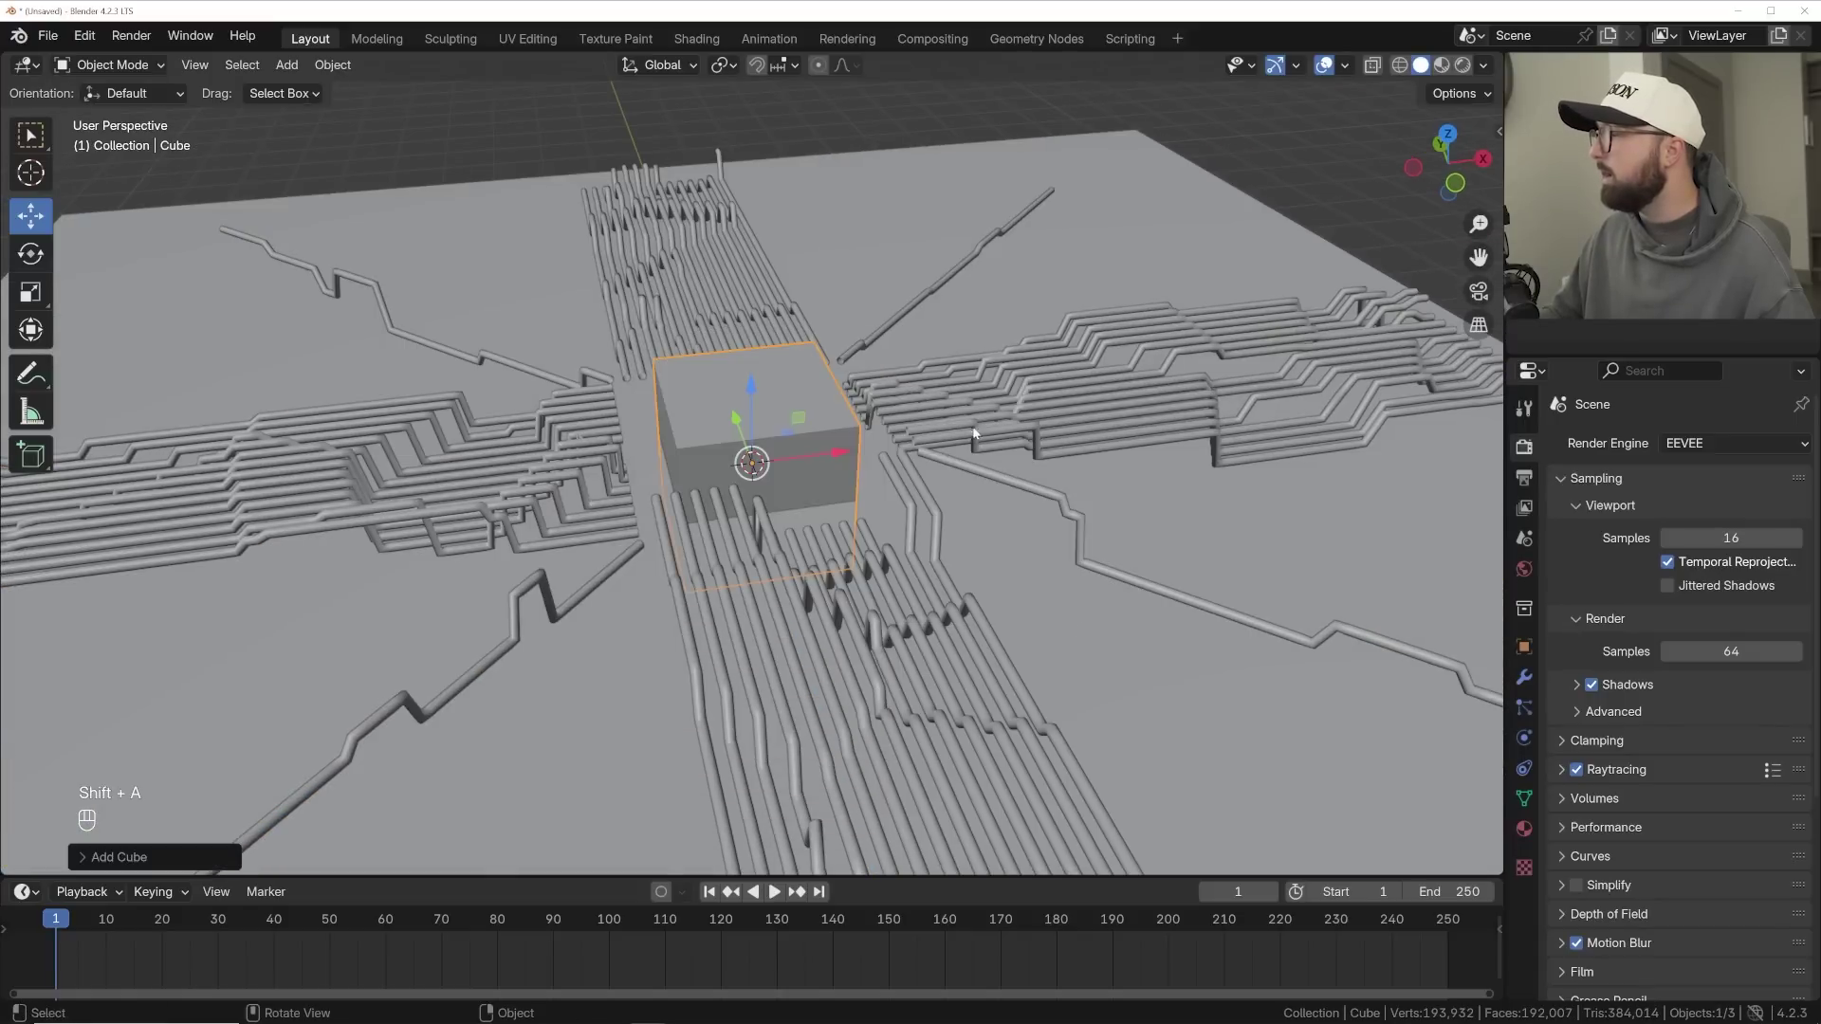
- Raise the cube's whole mesh 1 m along Z in Edit Mode, leaving its origin at the base
key("Tab")
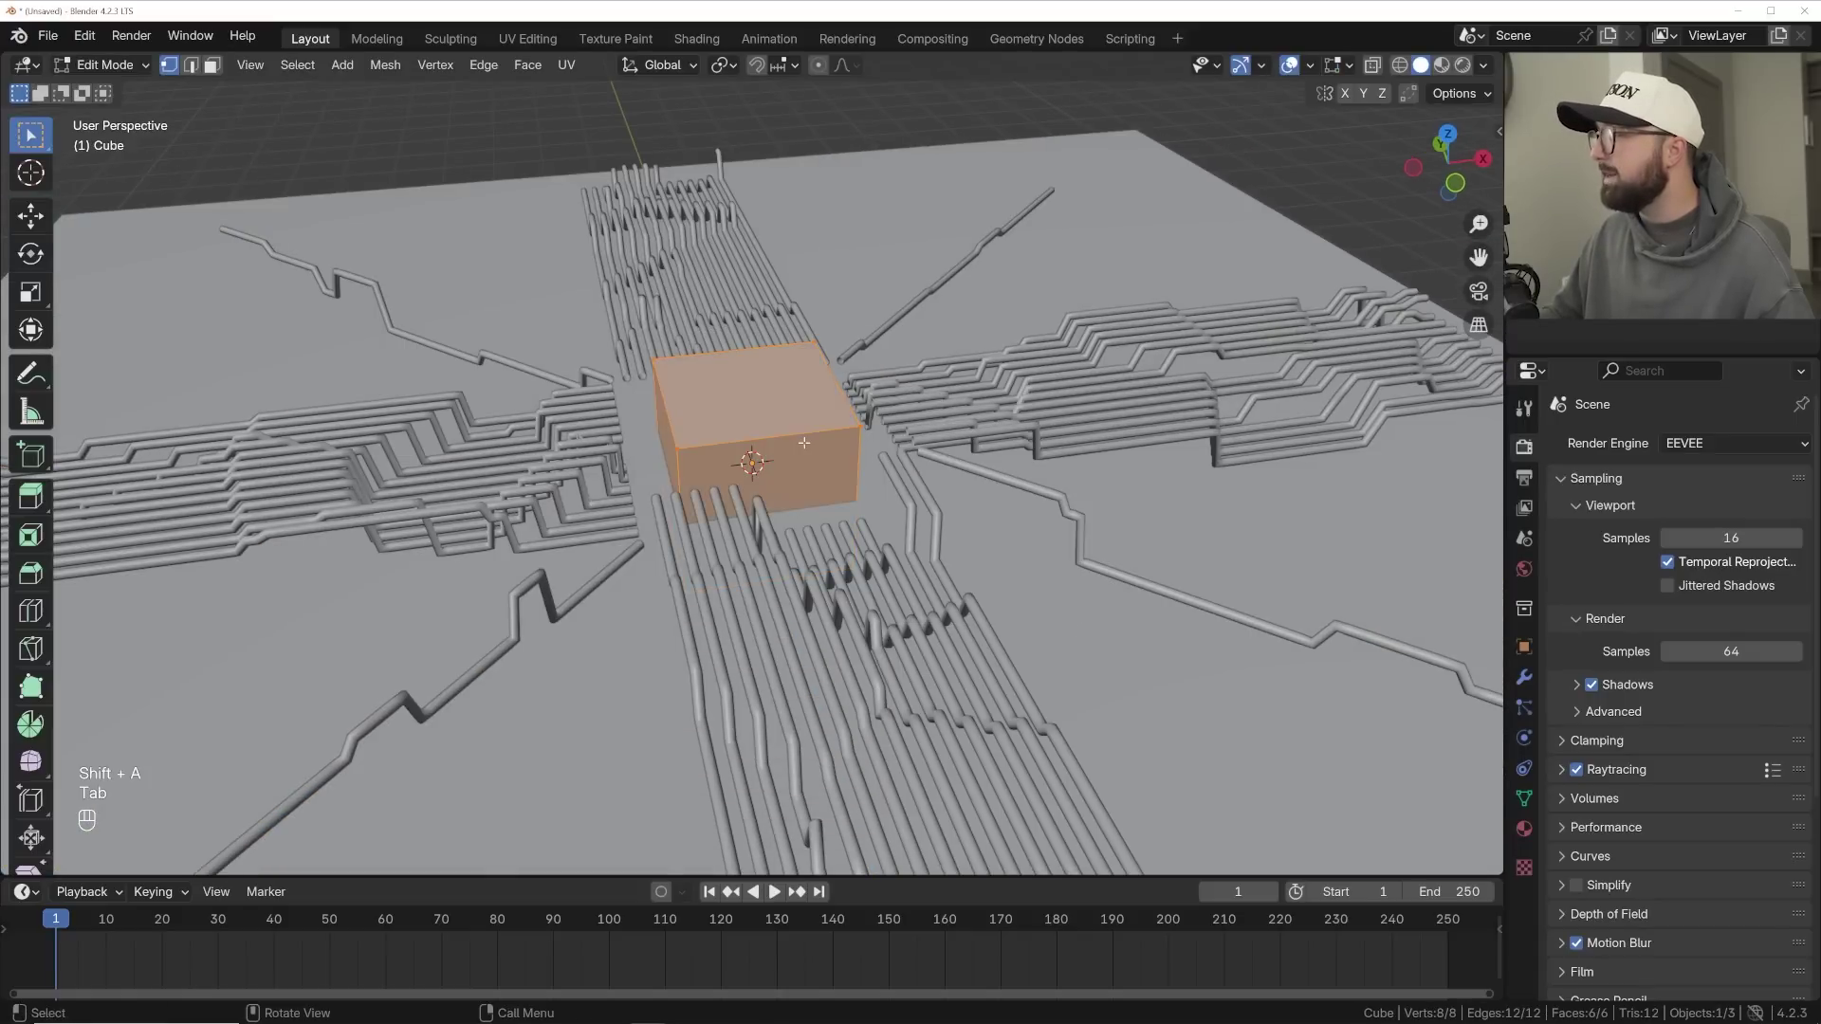
left_click(30, 217)
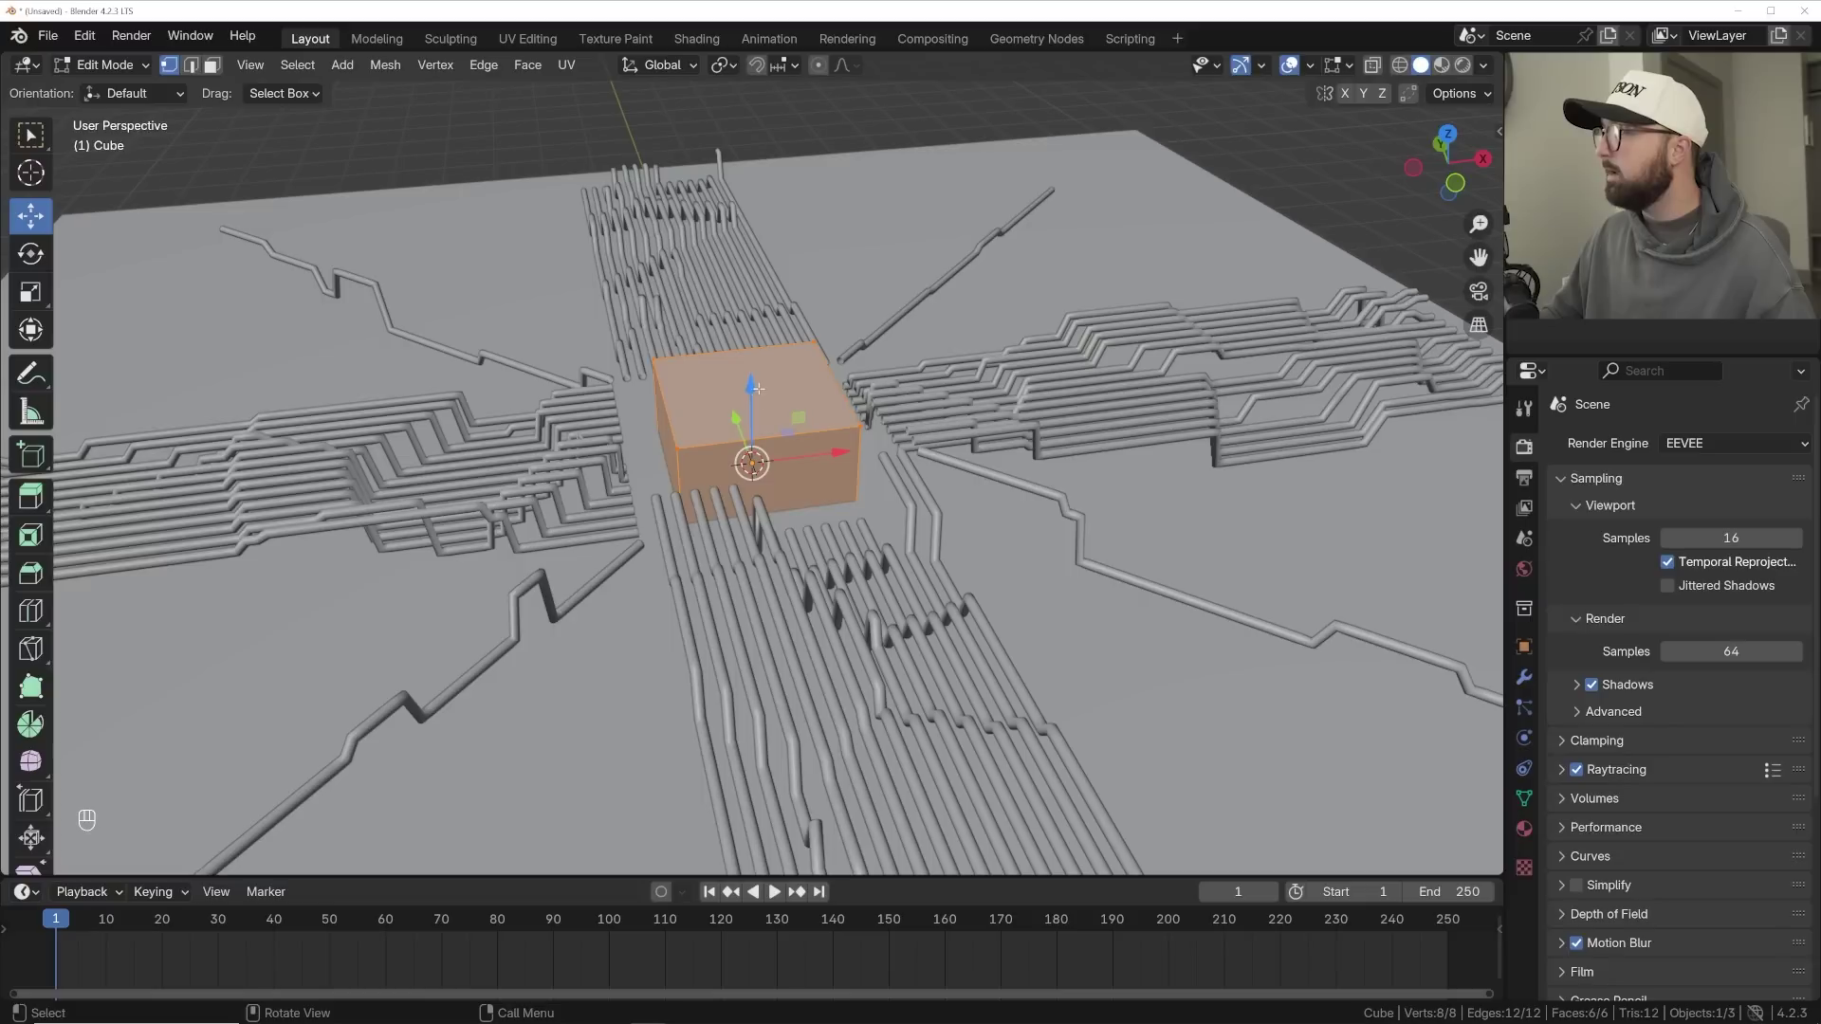
left_click_drag(752, 389, 758, 331, "ctrl")
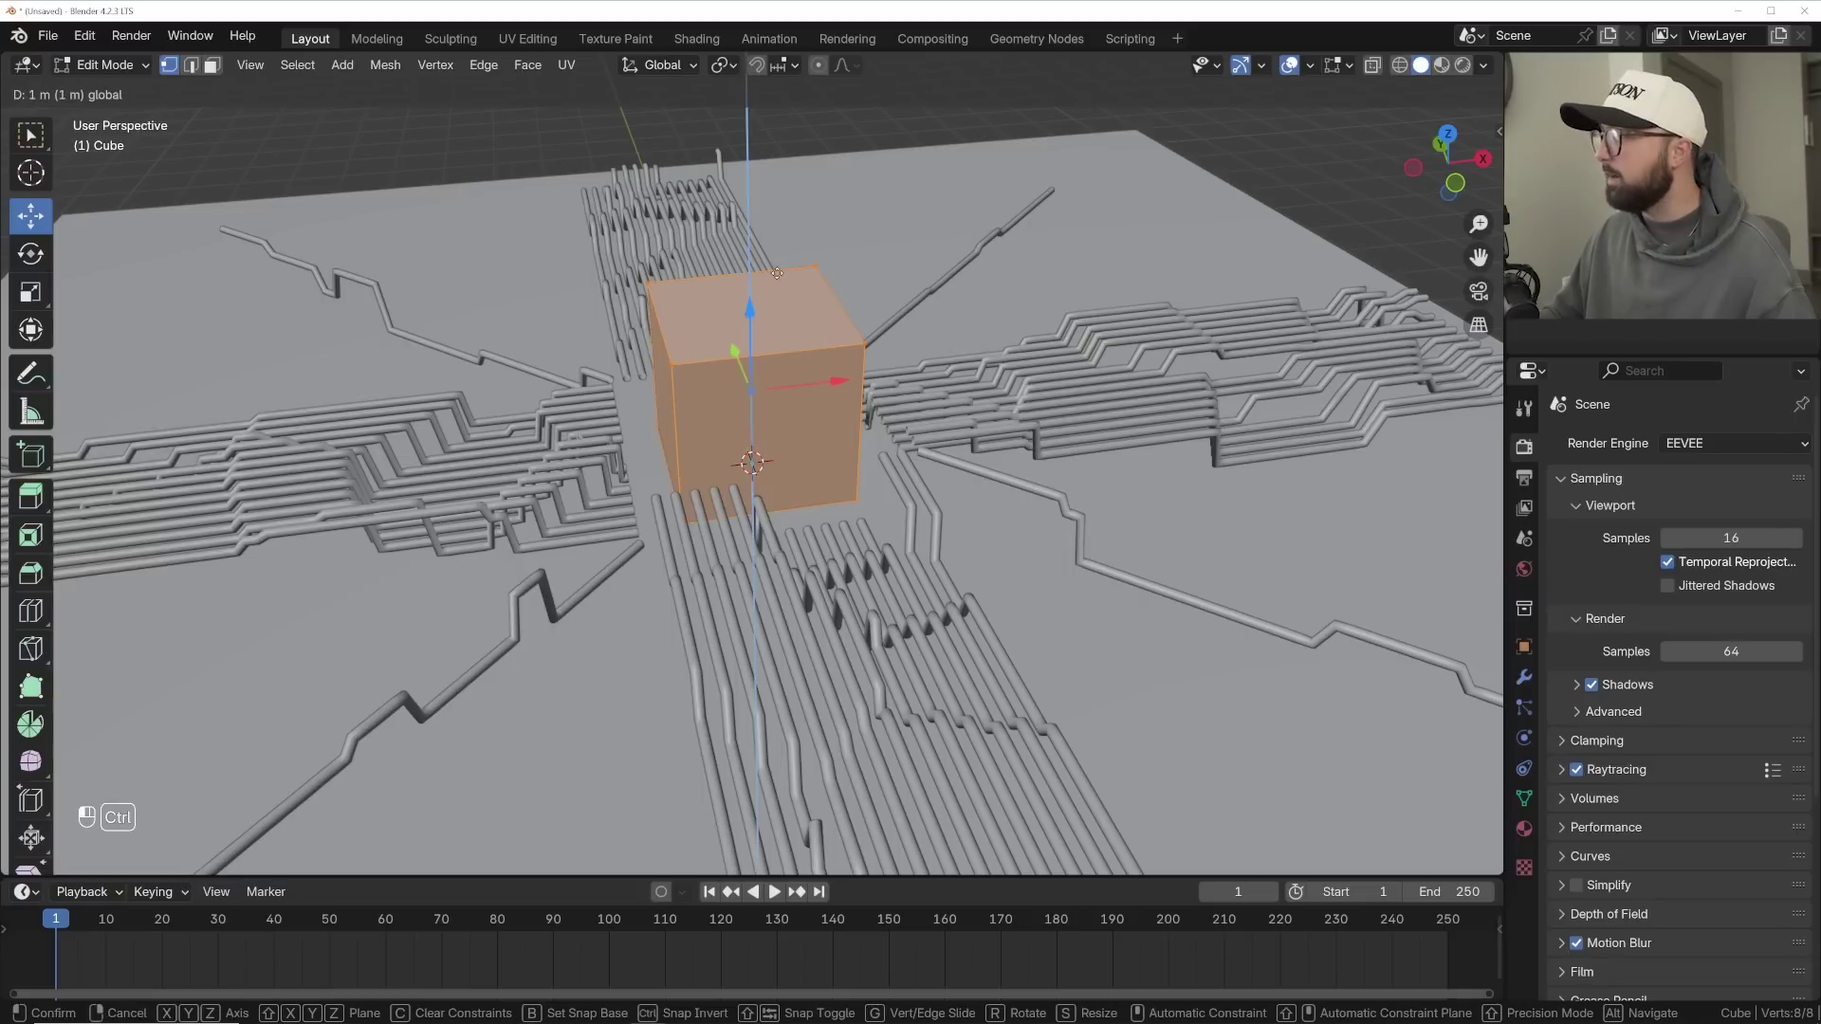
key("Tab")
middle_click_drag(811, 334, 783, 334)
key("r")
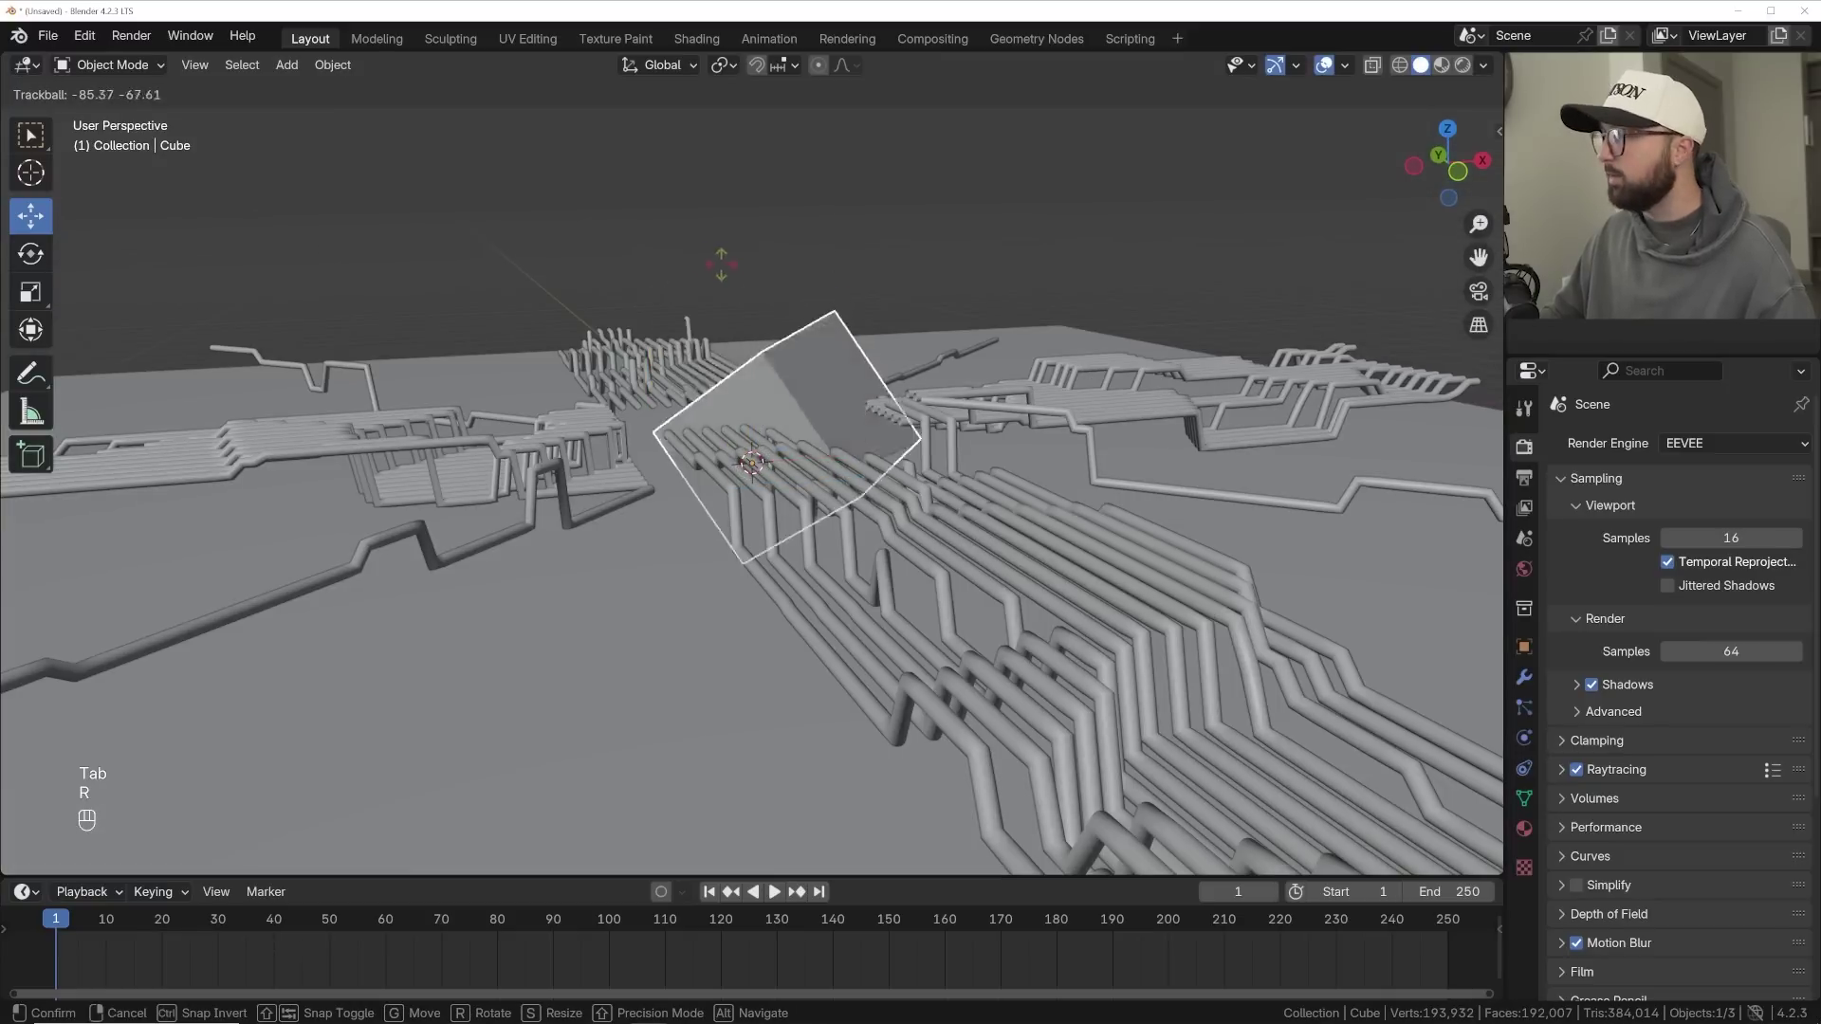
right_click(854, 505)
middle_click_drag(854, 506, 831, 406)
- Scale the cube by about 1.5 in the top view so it covers the inner ends of the wires
key("grave")
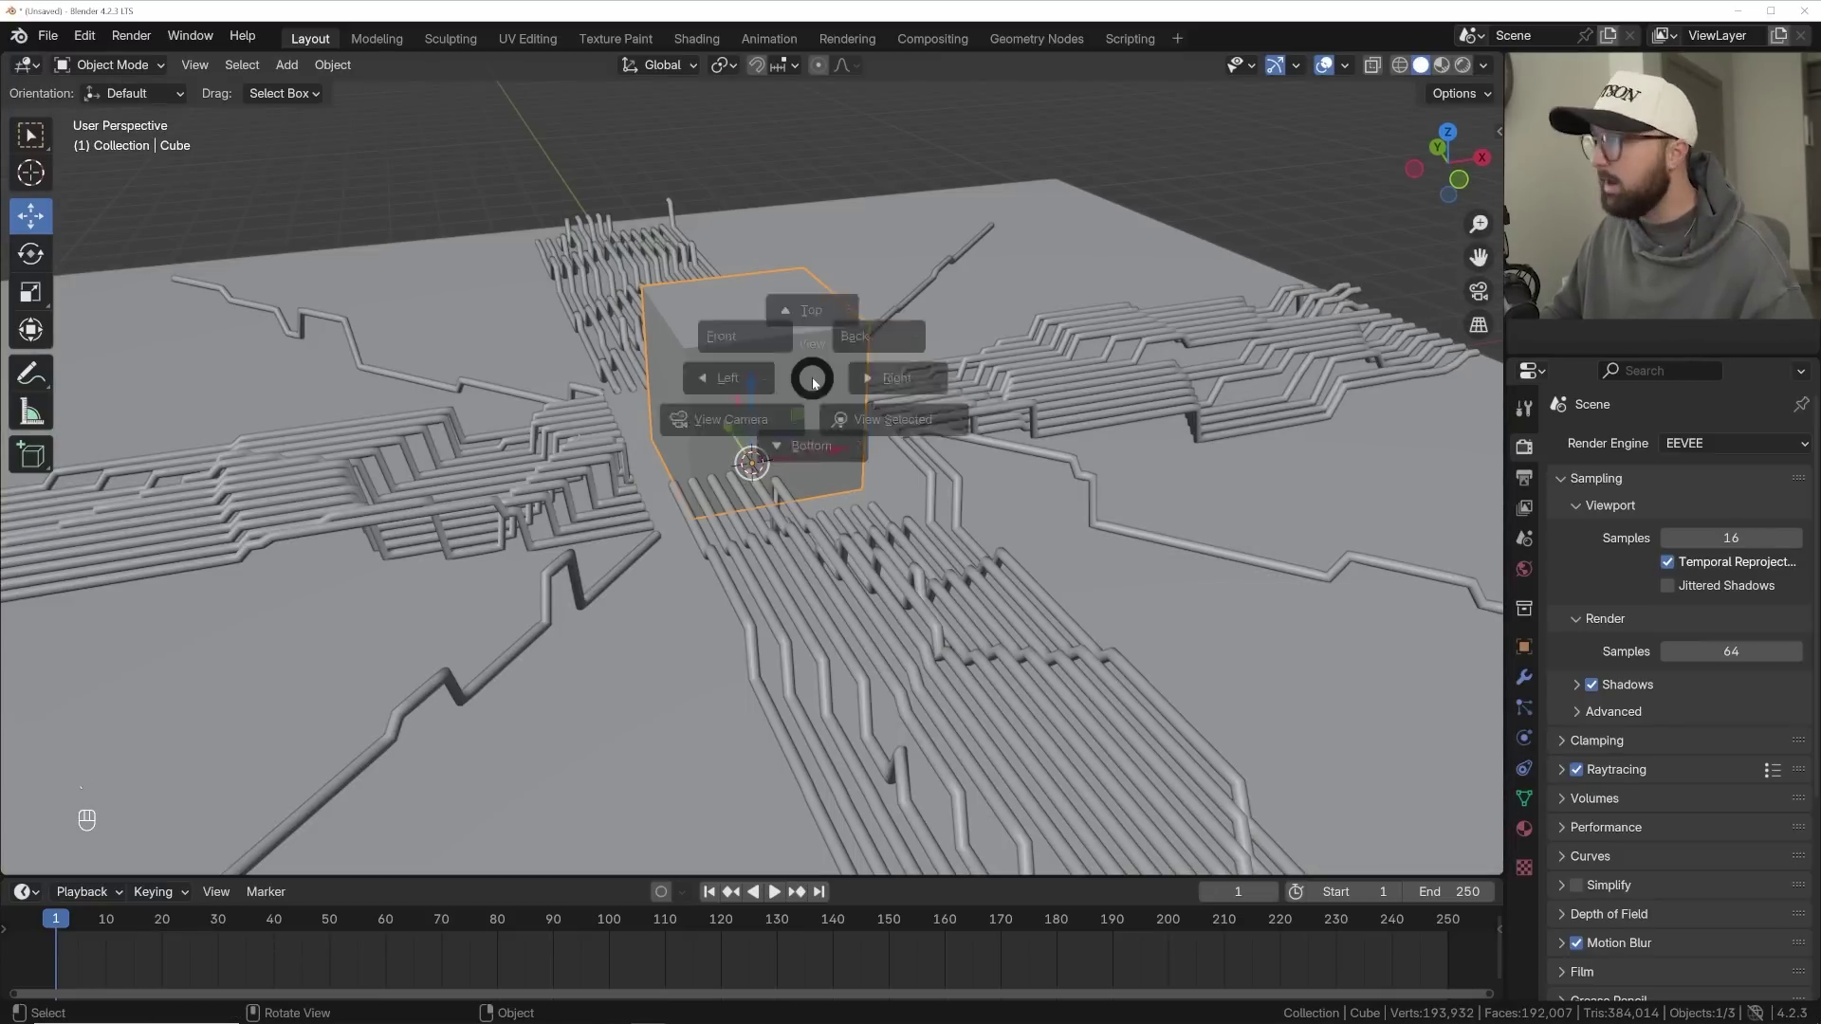
left_click(863, 373)
key("s")
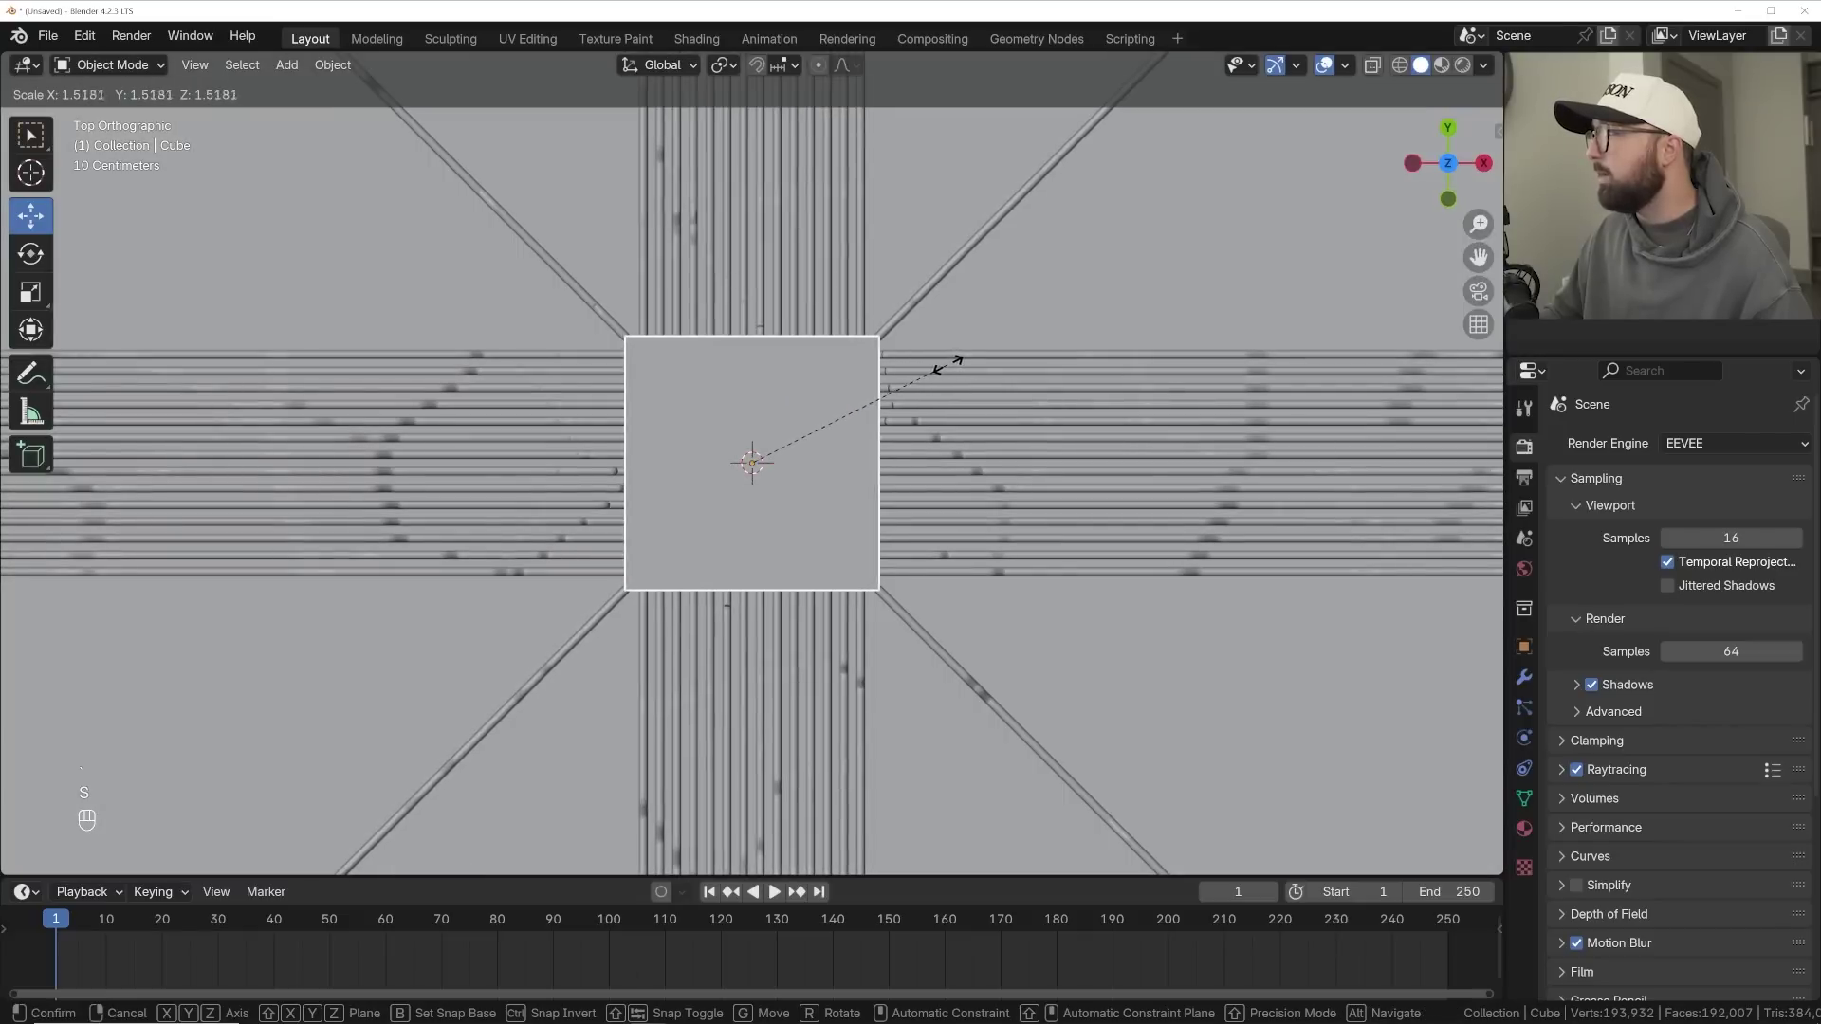
left_click(960, 360)
middle_click_drag(962, 364, 808, 484)
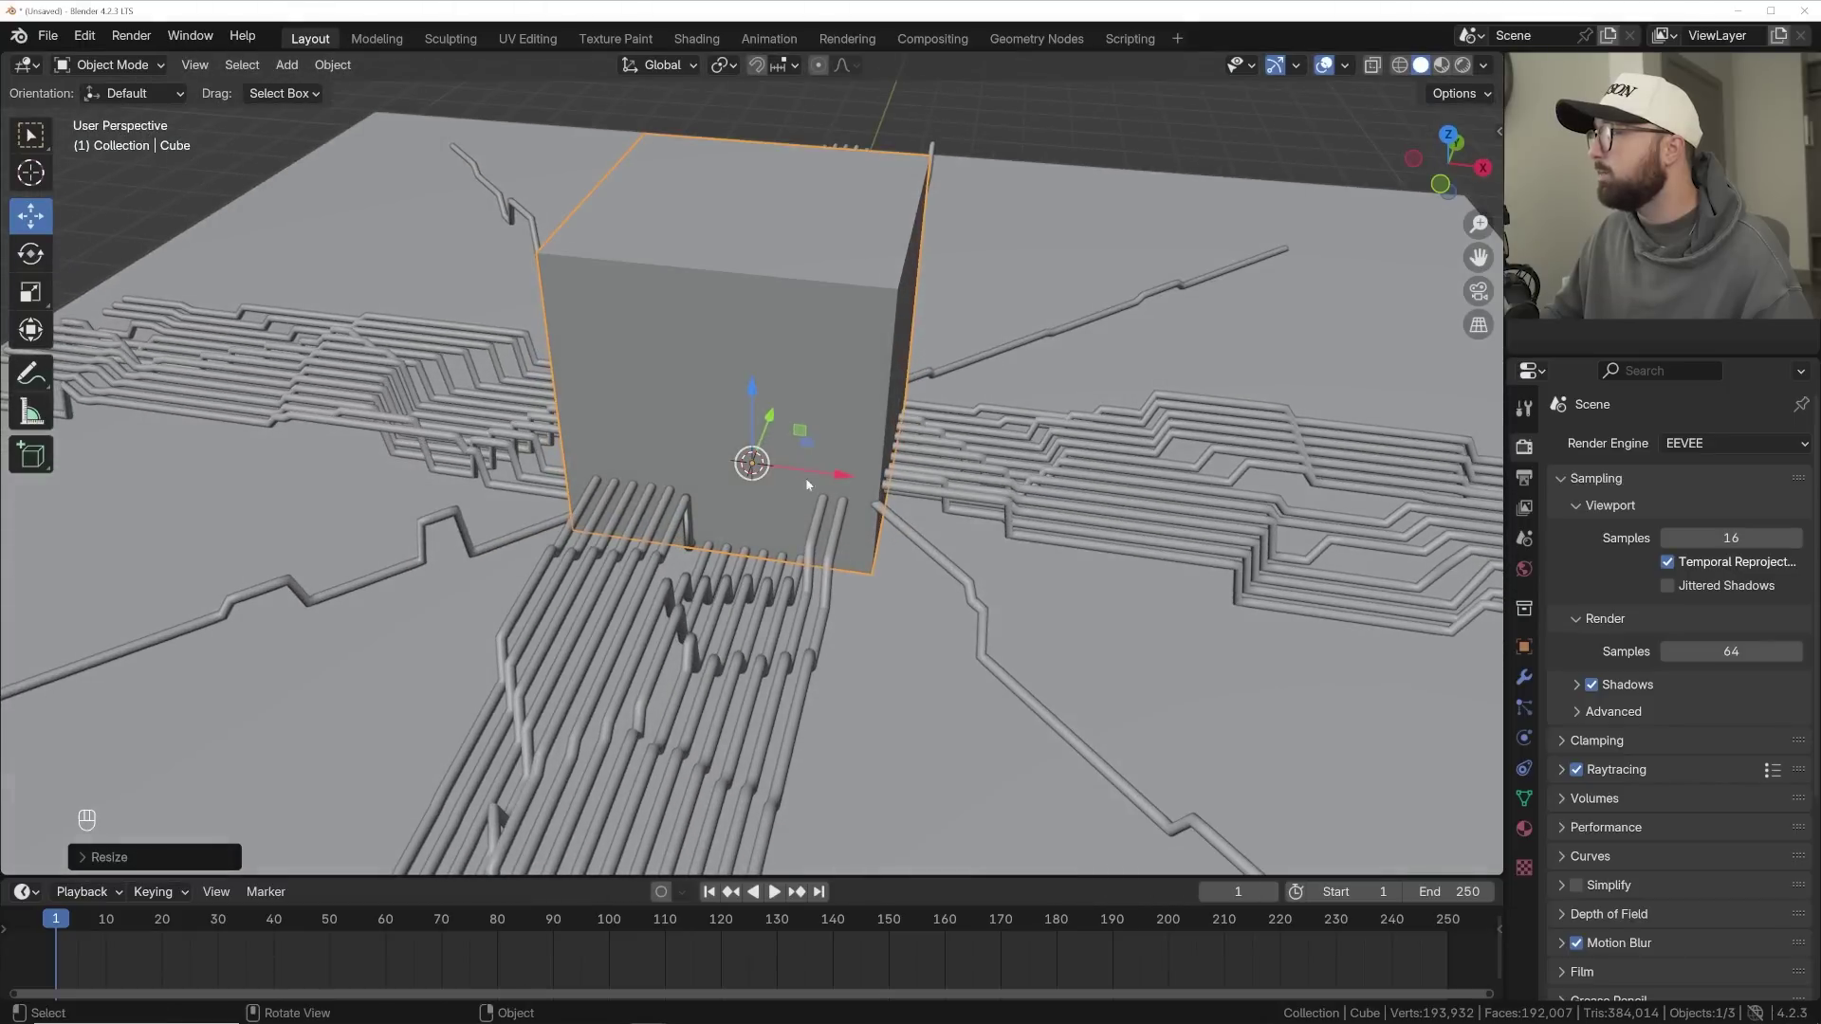
- Lower the cube's top face in Edit Mode to make a flat block slightly taller than the wires
middle_click_drag(821, 410, 217, 94)
key("Tab")
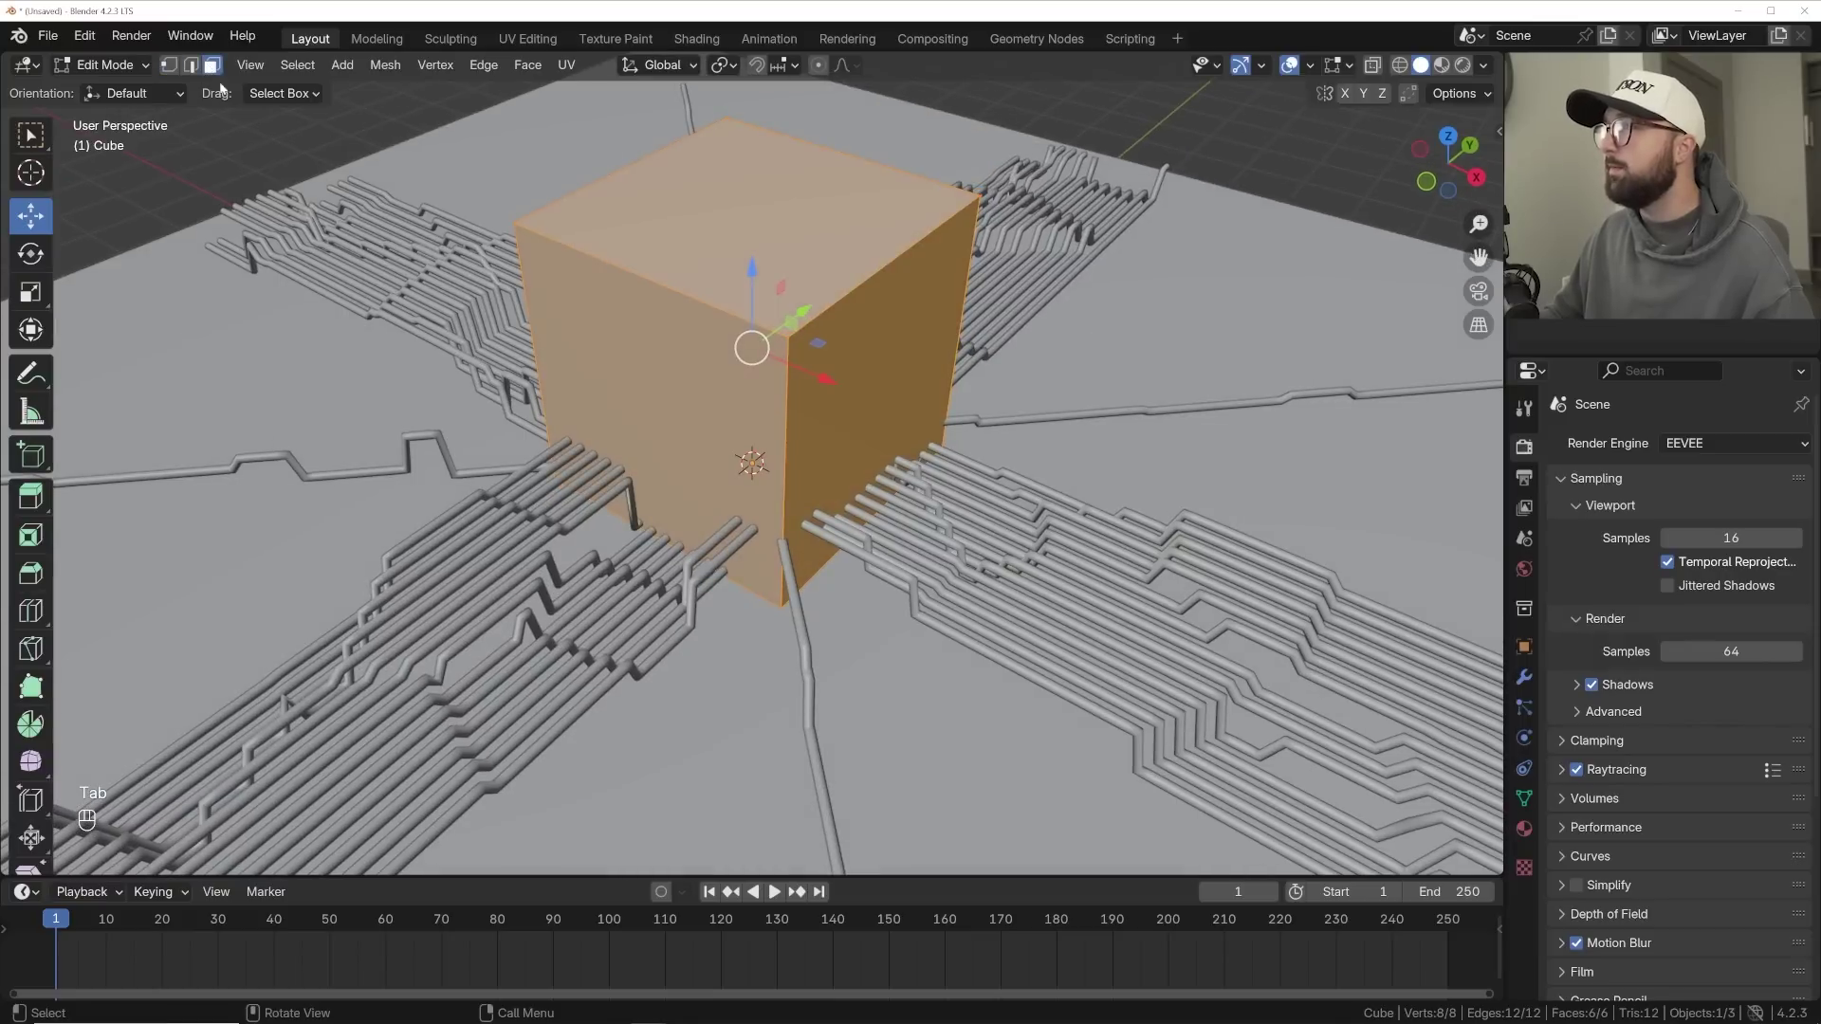
left_click(732, 197)
left_click_drag(751, 143, 767, 294)
middle_click_drag(953, 380, 913, 335)
scroll(914, 335, "down", 3)
scroll(913, 335, "up", 4)
left_click_drag(744, 323, 747, 287)
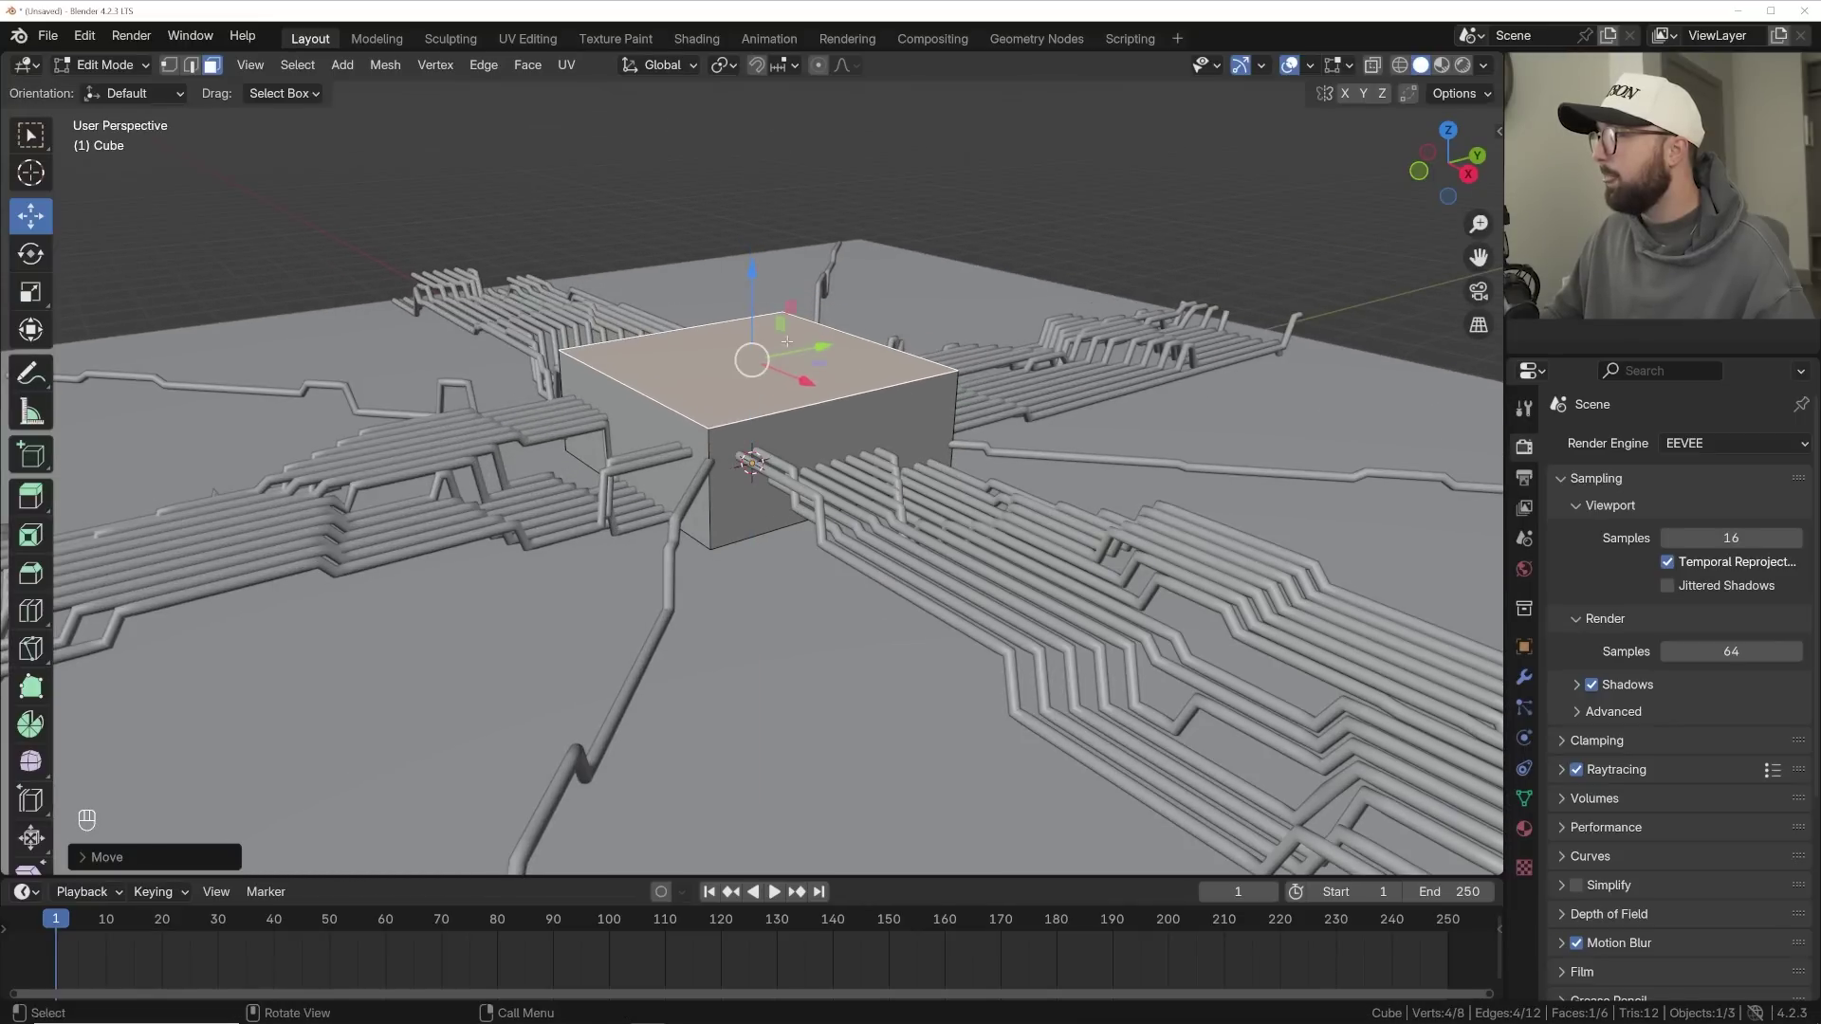
- Select the loop of four side faces on the block and inset them to leave bands above and below
left_click(705, 474, "alt")
middle_click_drag(704, 474, 770, 480)
key("i")
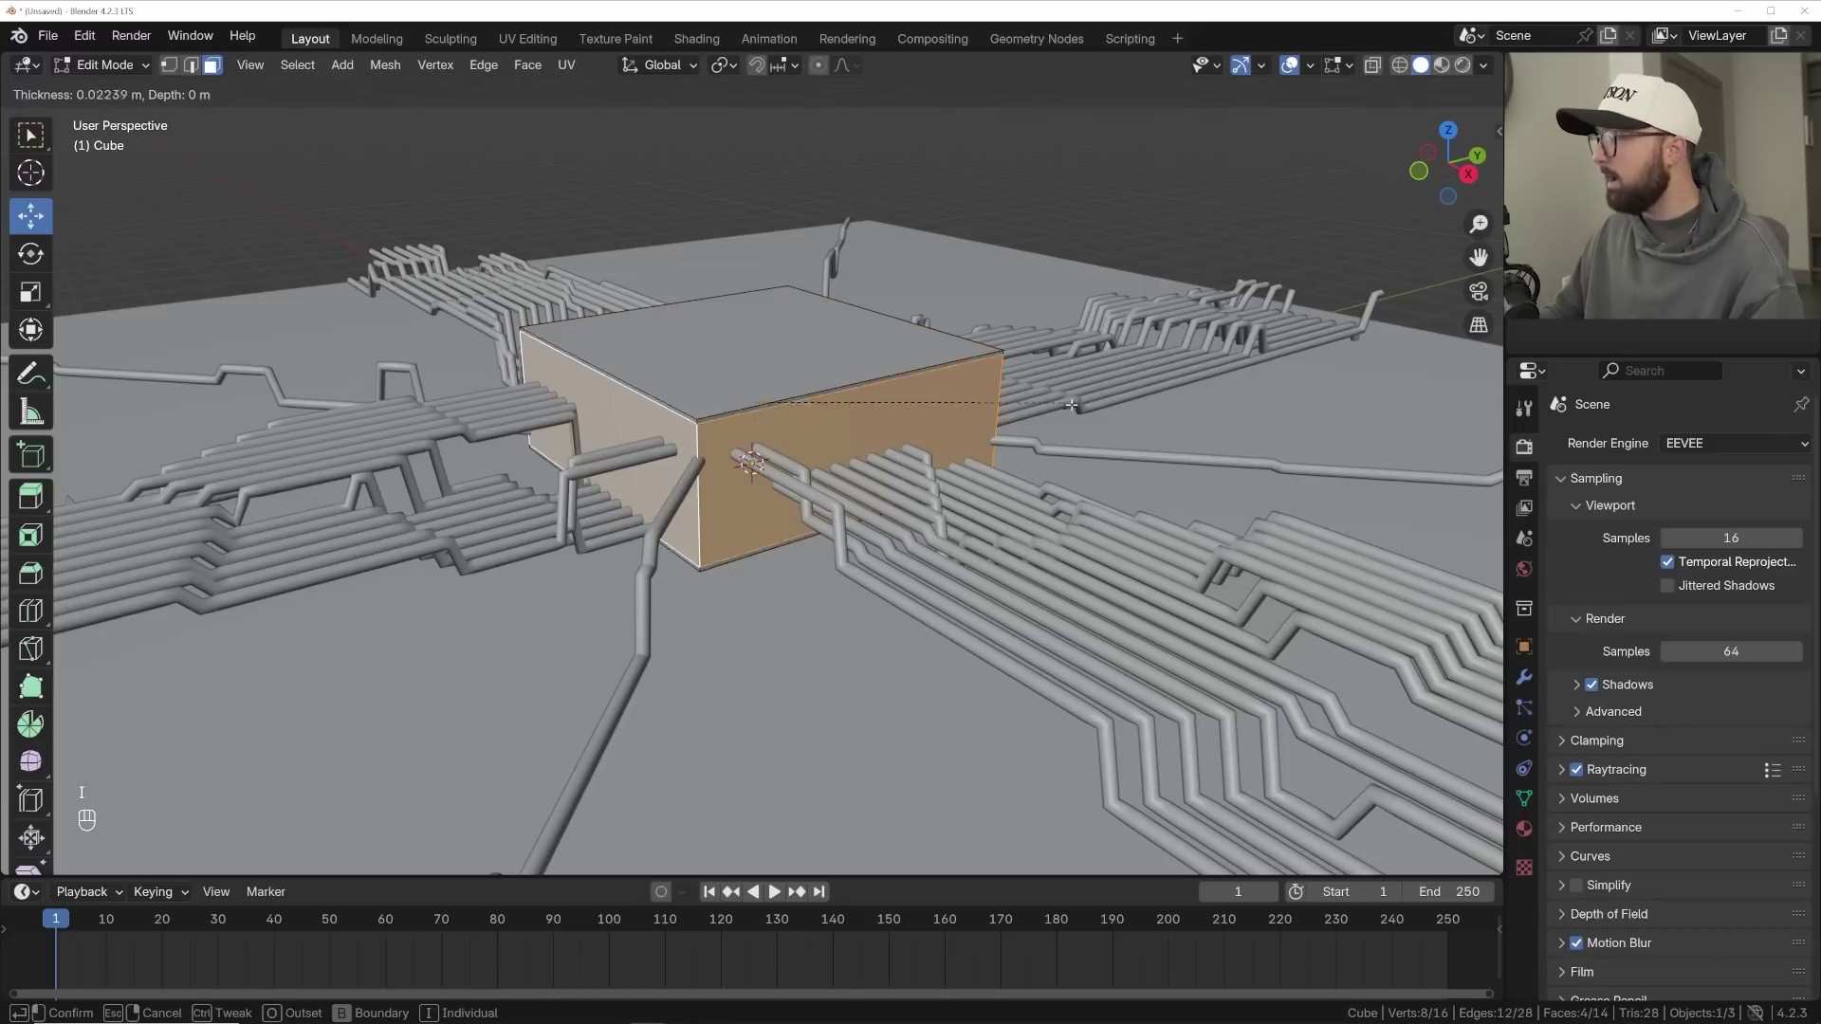
left_click(1061, 410)
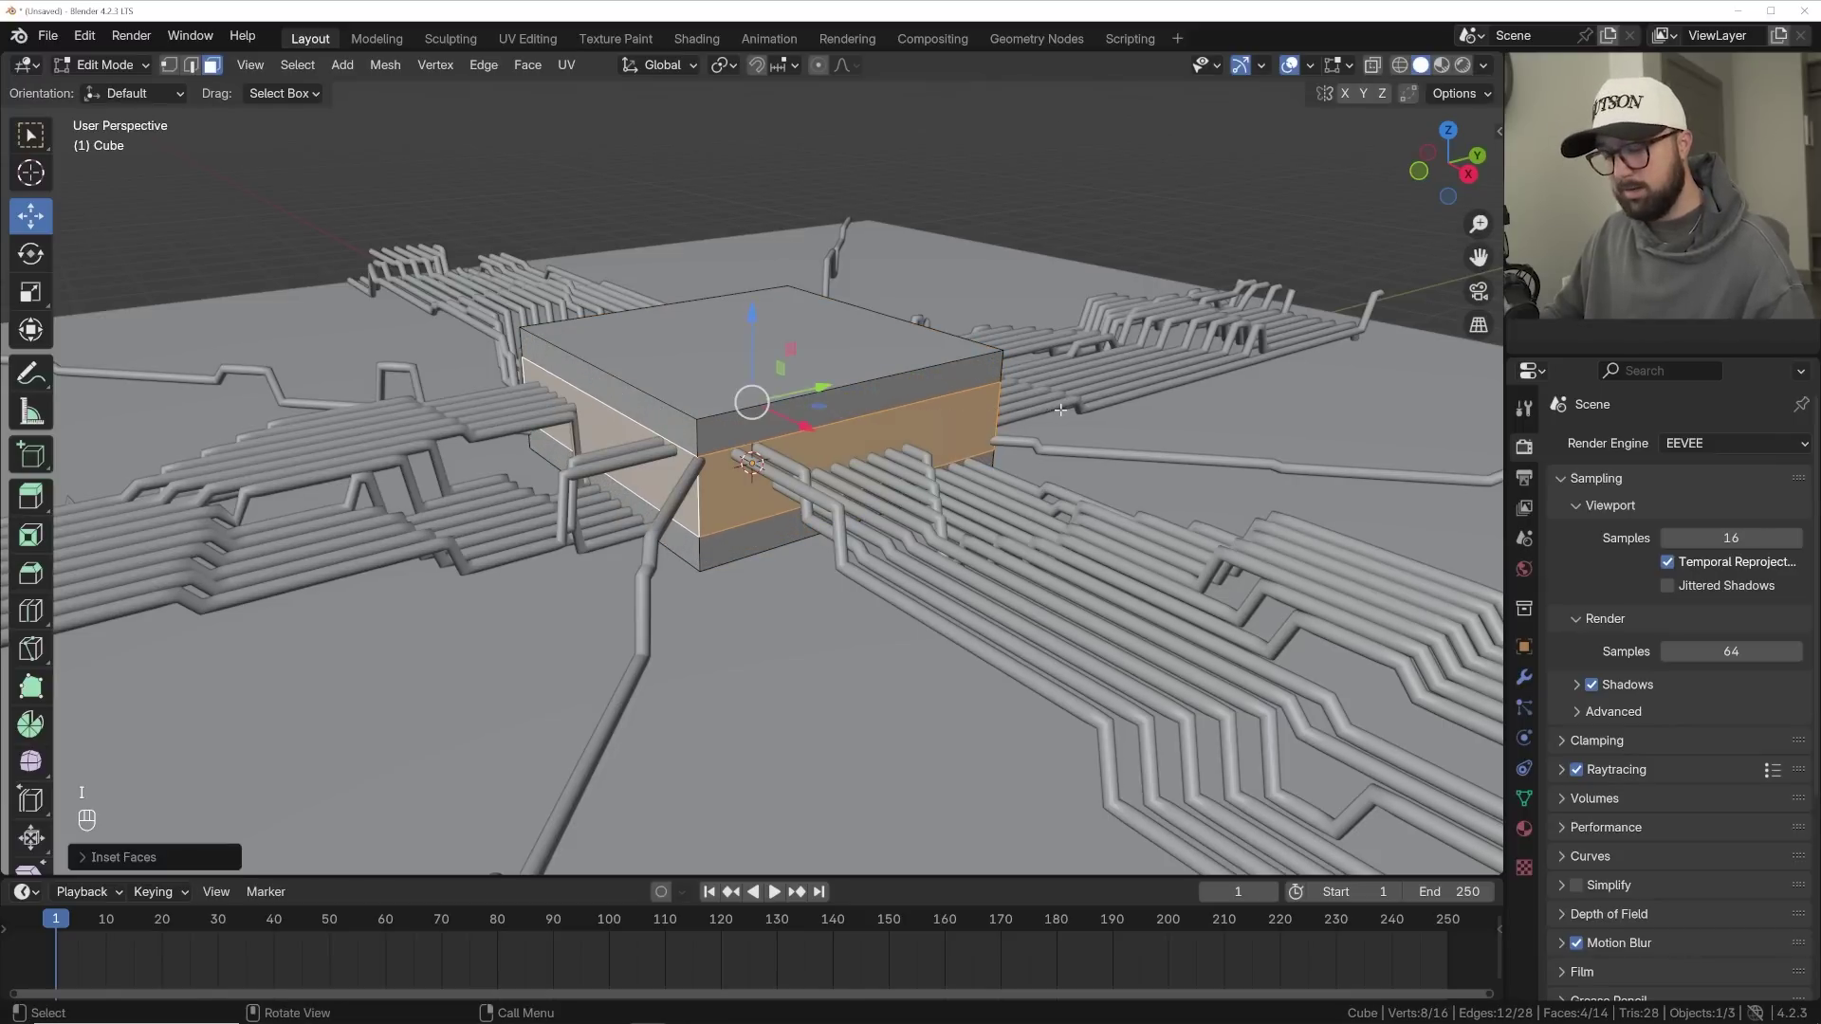
- Extrude the inset side faces and scale them inward into a recessed groove, and select the block's top face
key("e")
key("s")
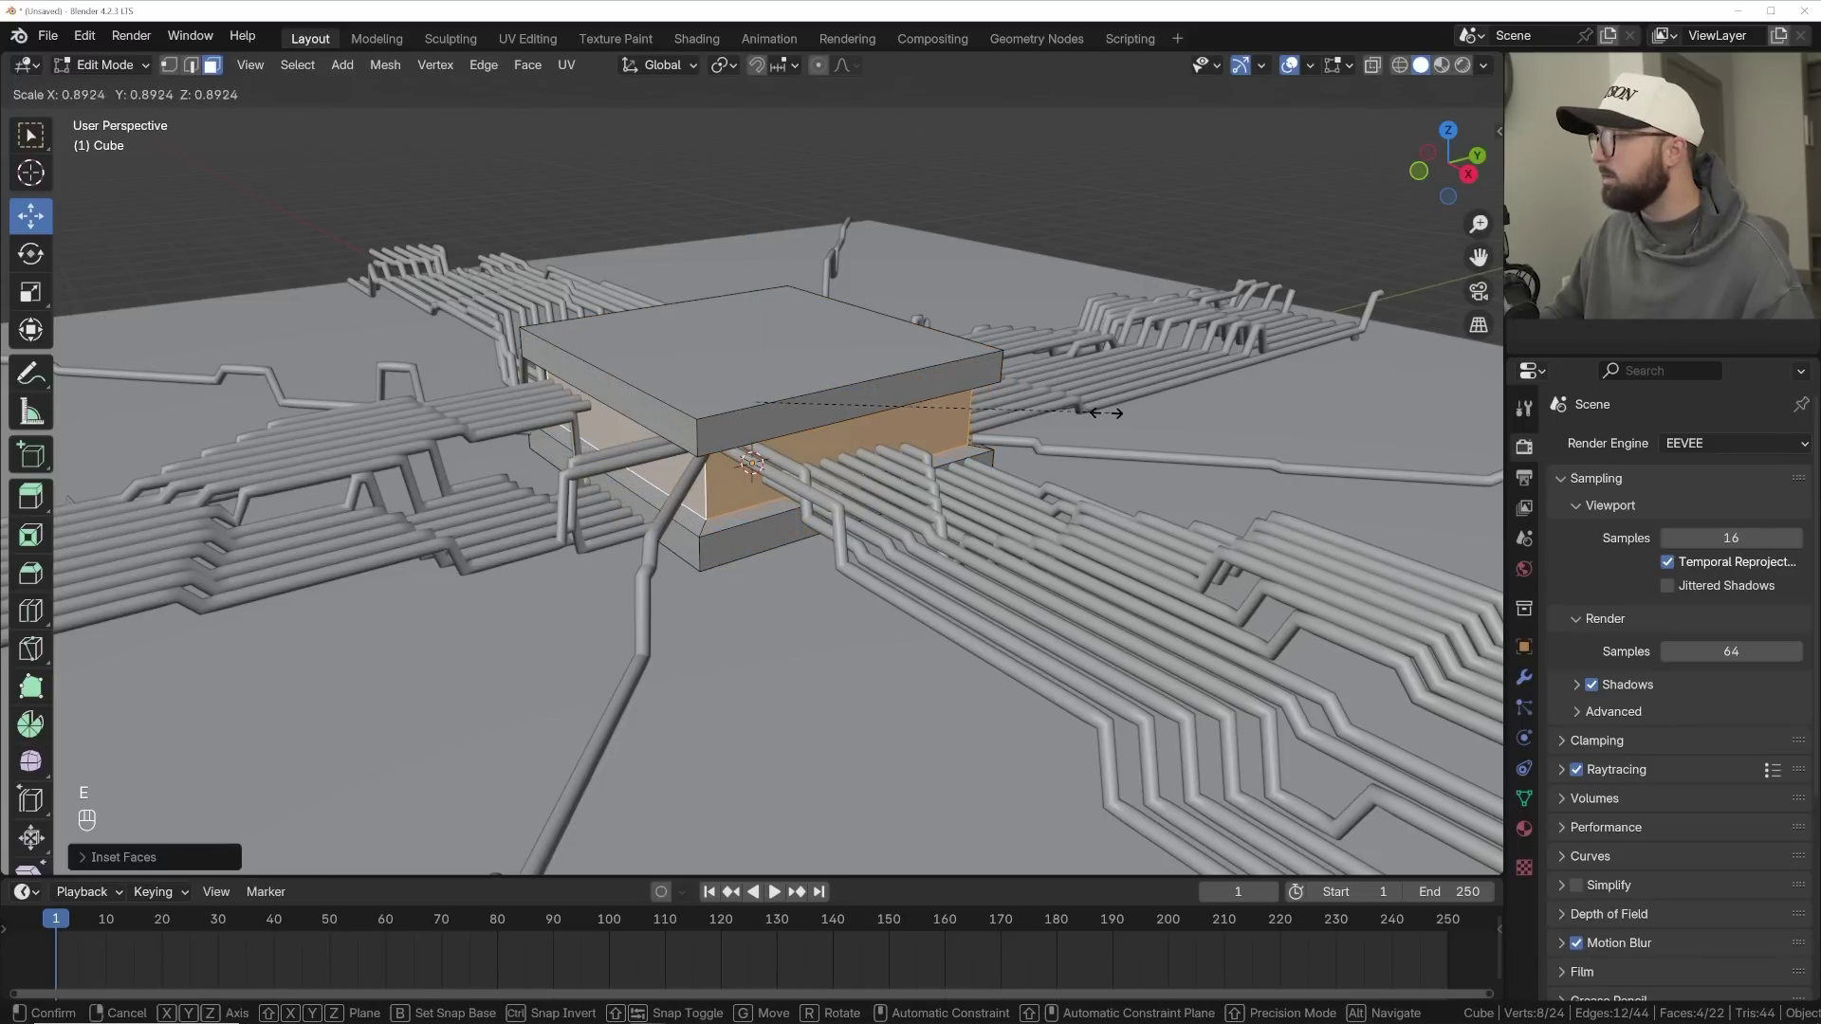
left_click(1088, 414)
key("Tab")
middle_click_drag(901, 398, 785, 342)
key("Tab")
left_click(785, 343)
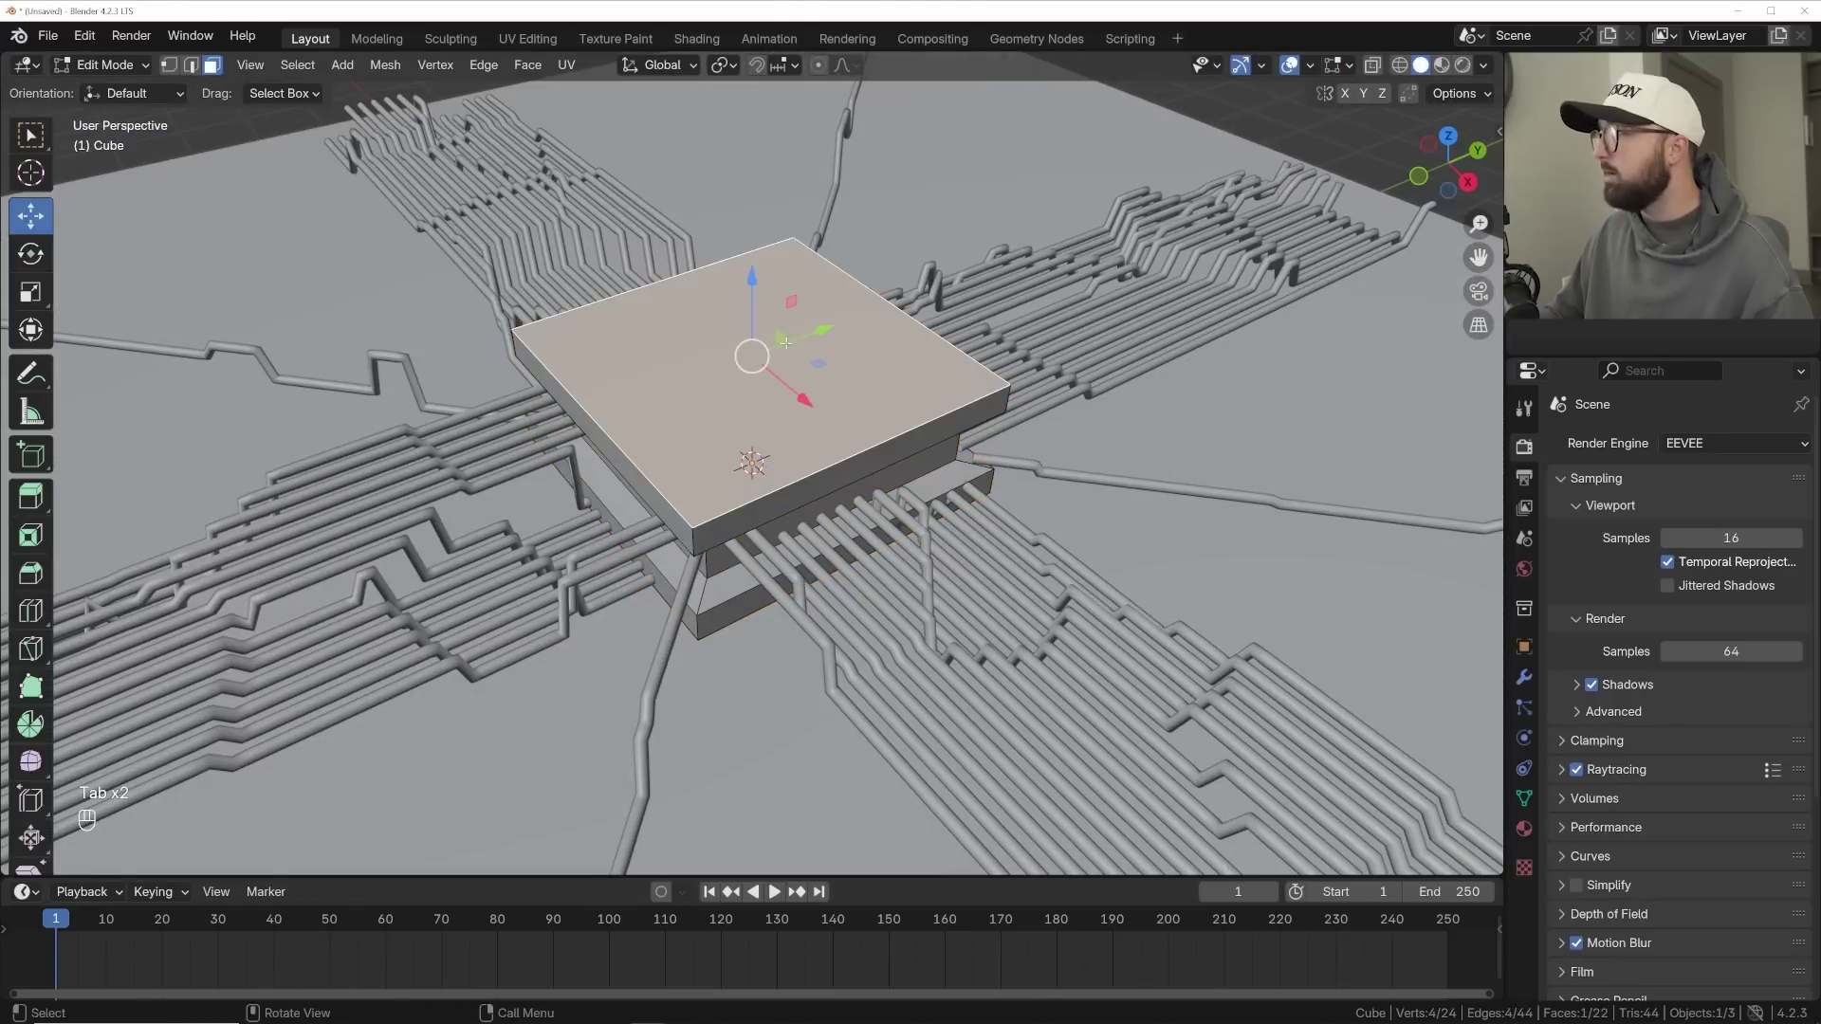
key("i")
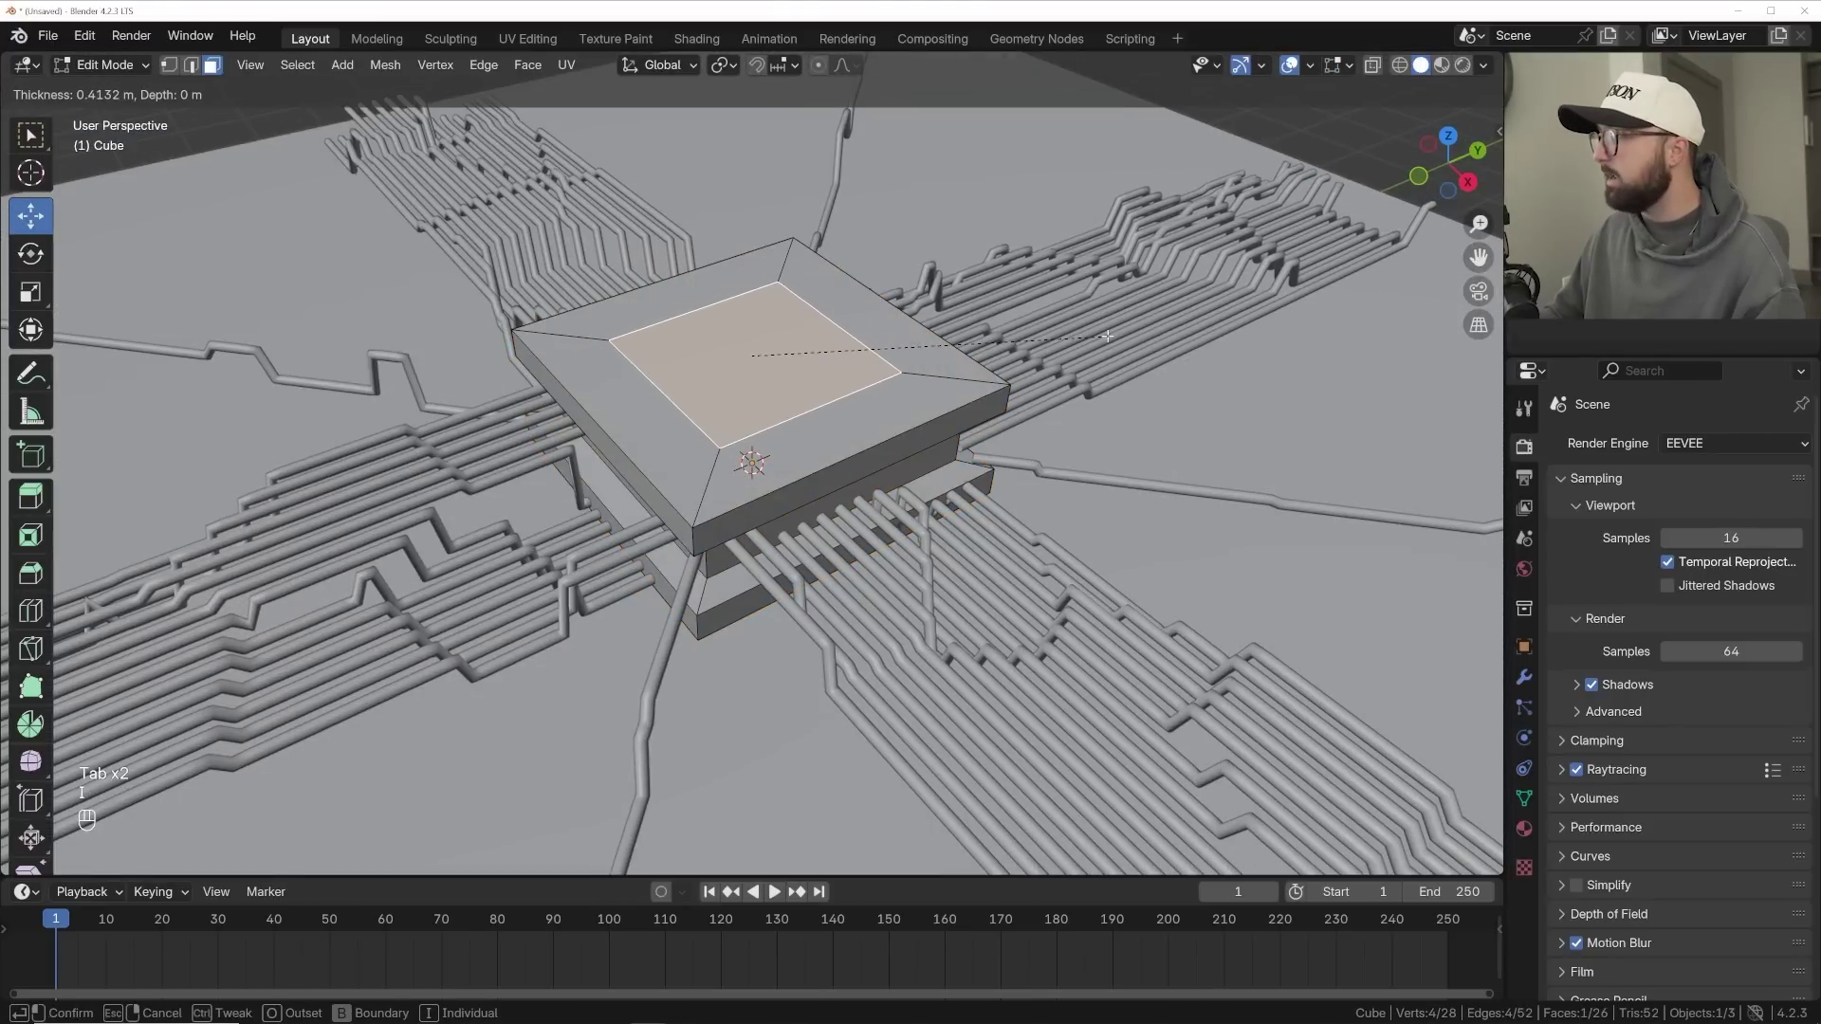
left_click(1021, 323)
key("ctrl+z")
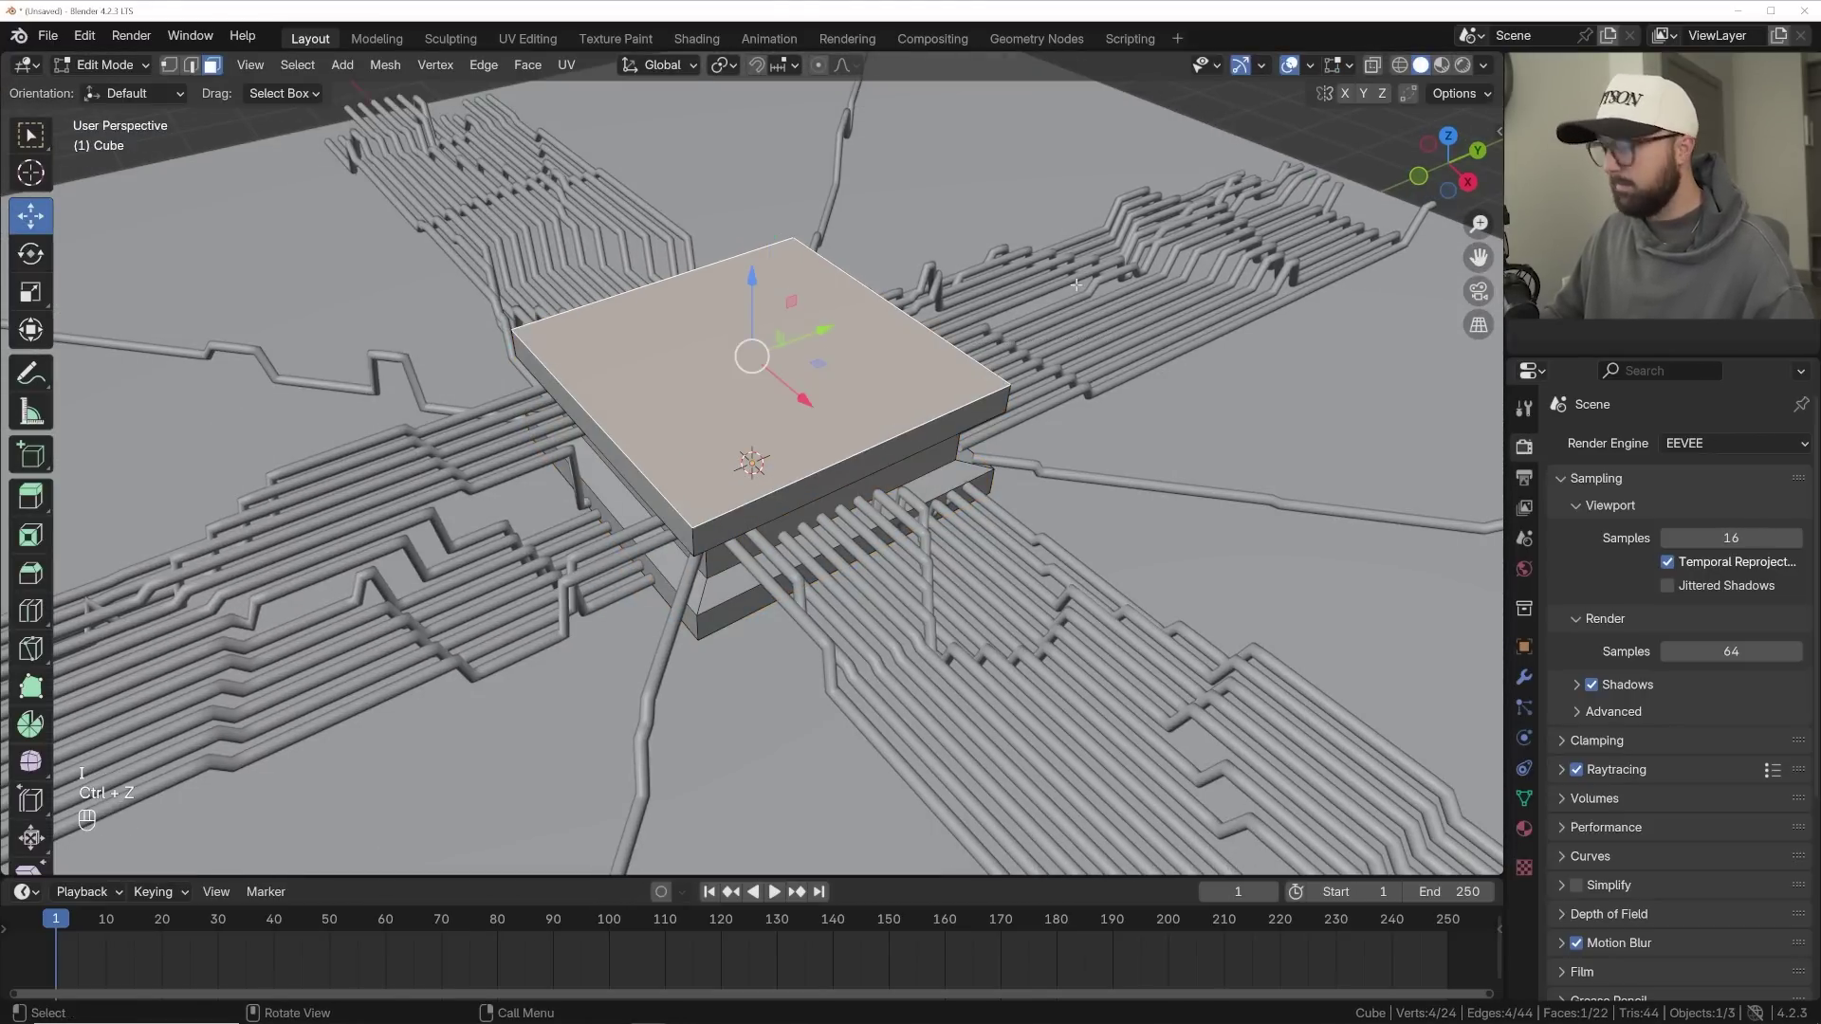
- Inset the block's top face by about 0.4 m and extrude the inner face about 0.8 m downward into a cavity
key("i")
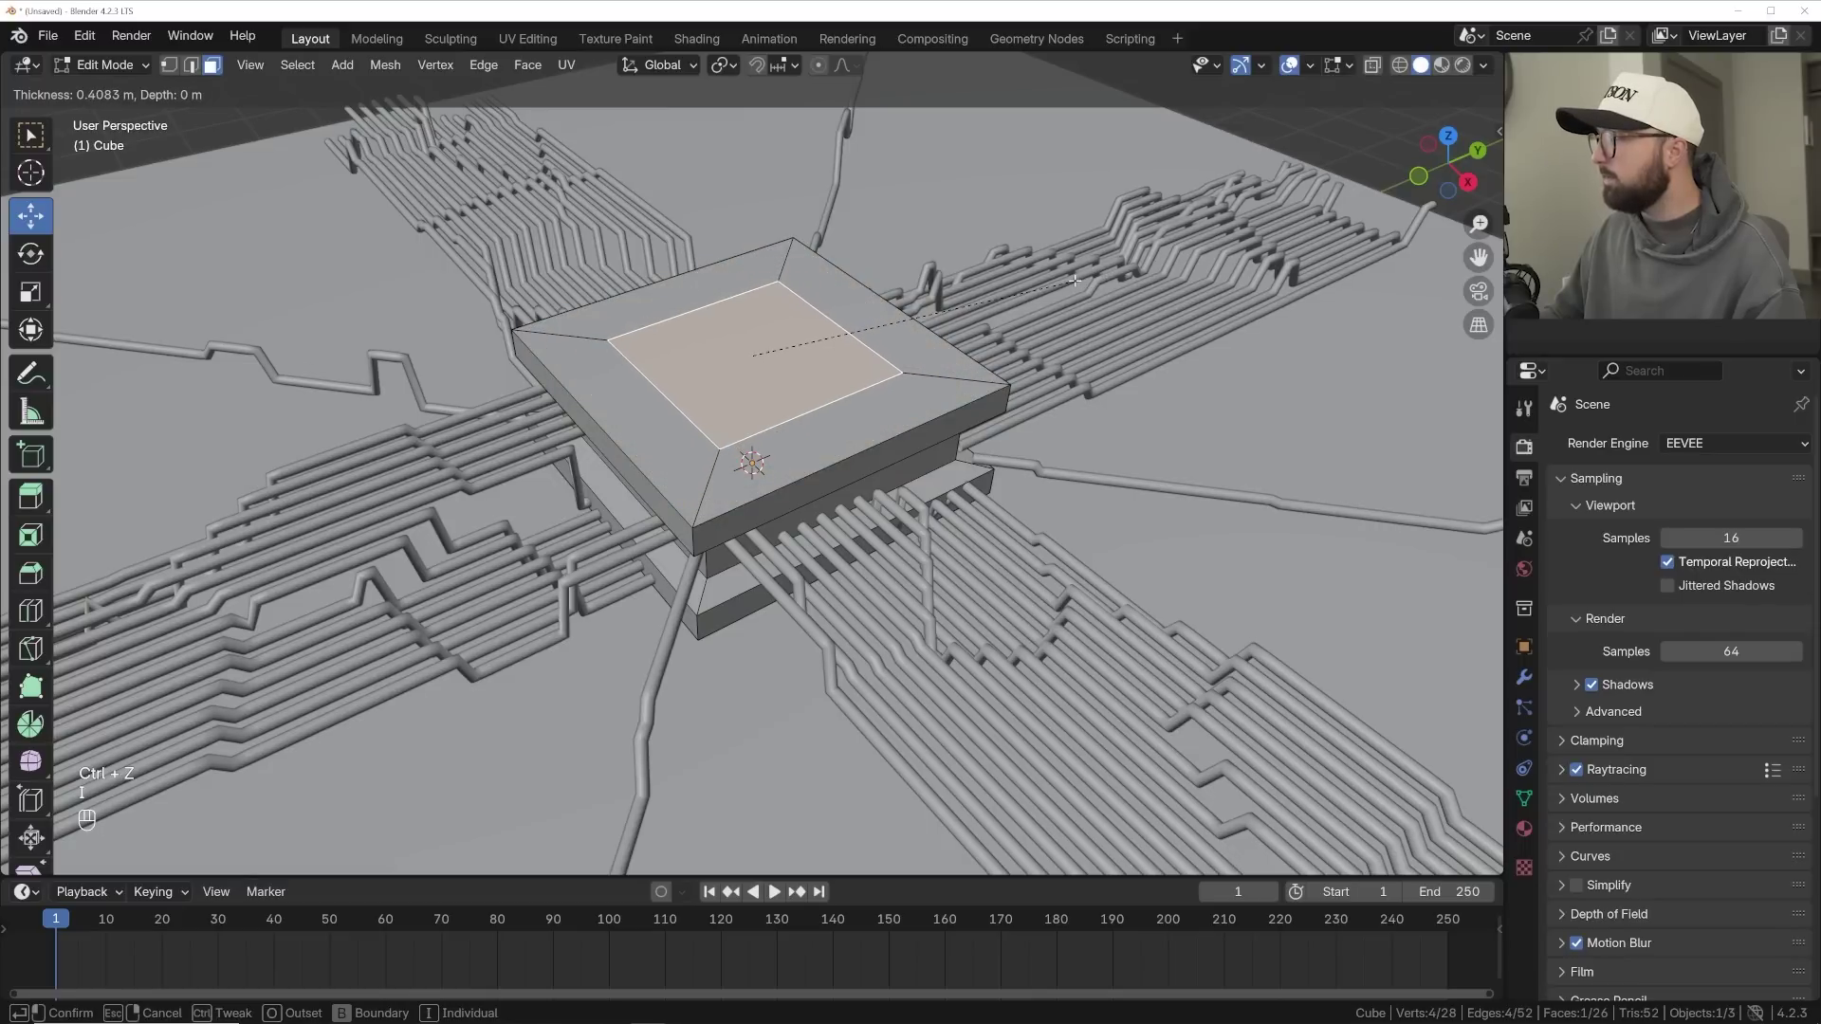
left_click(959, 294)
key("e")
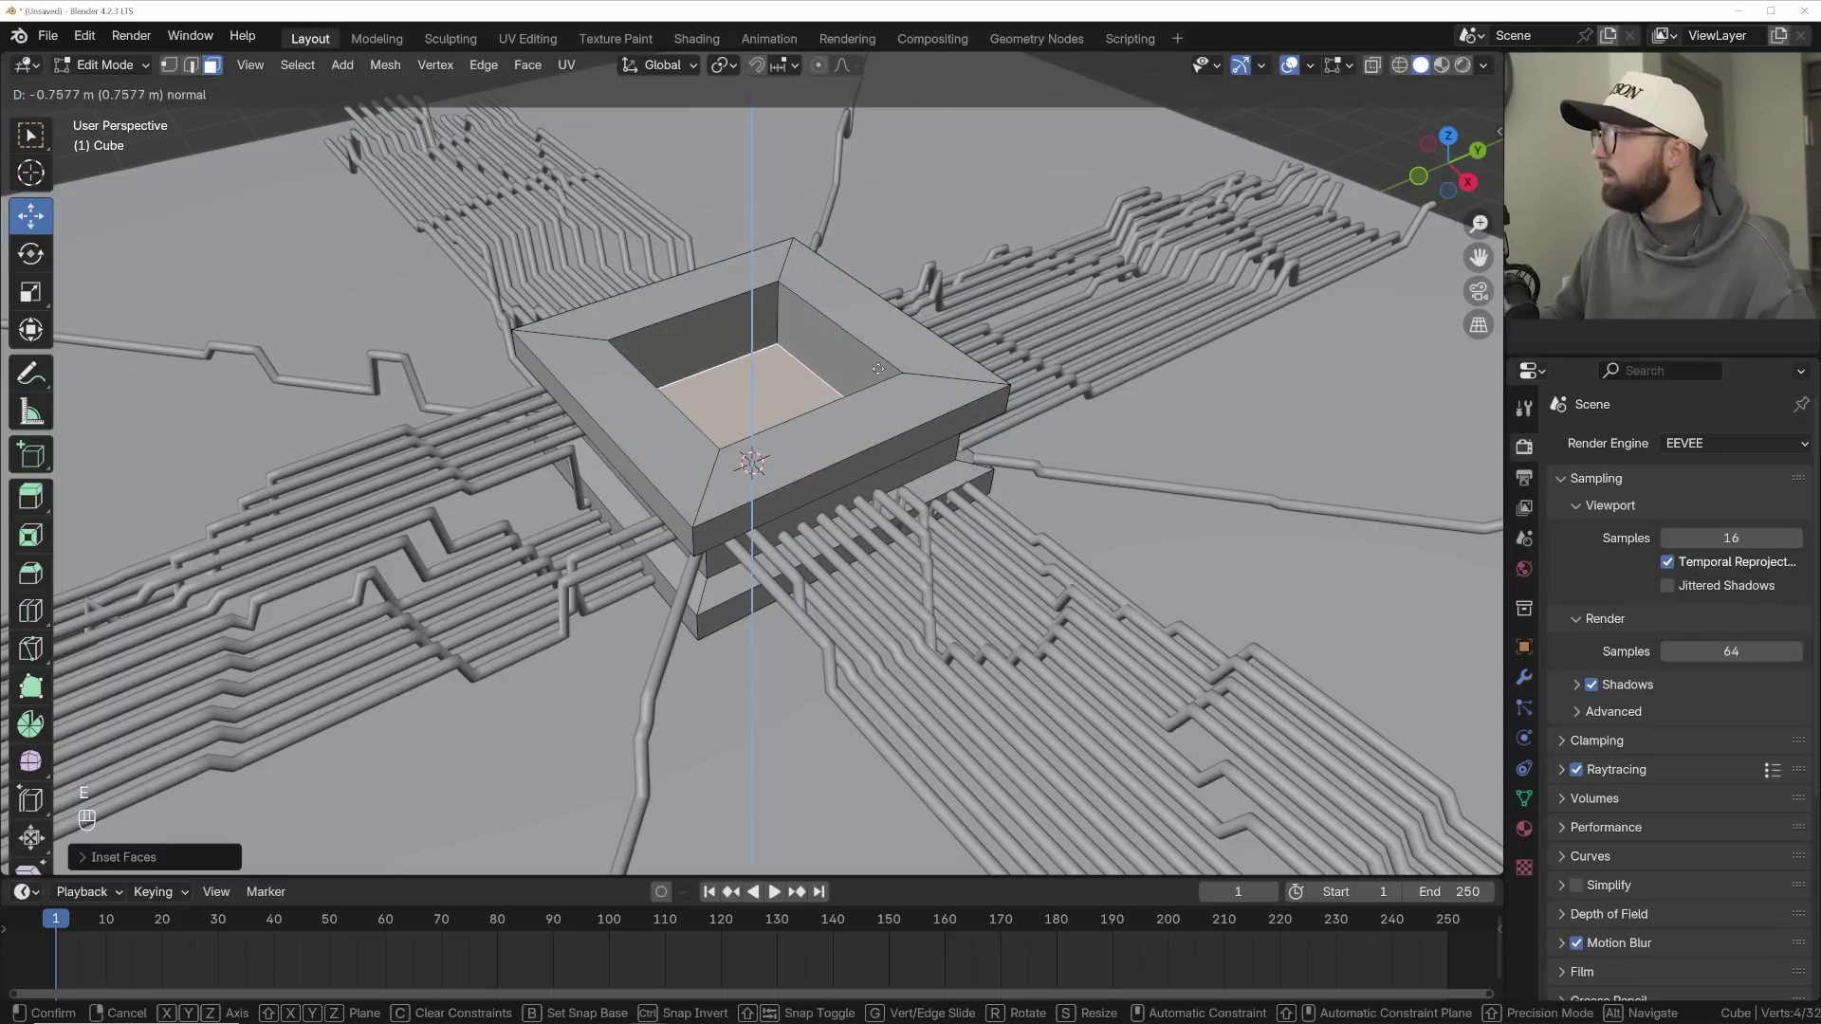
left_click(892, 378)
key("Tab")
mouse_move(893, 372)
middle_mouse_down()
mouse_move(918, 323)
mouse_move(922, 372)
middle_mouse_up()
scroll(918, 322, "down", 3)
scroll(919, 389, "up", 8)
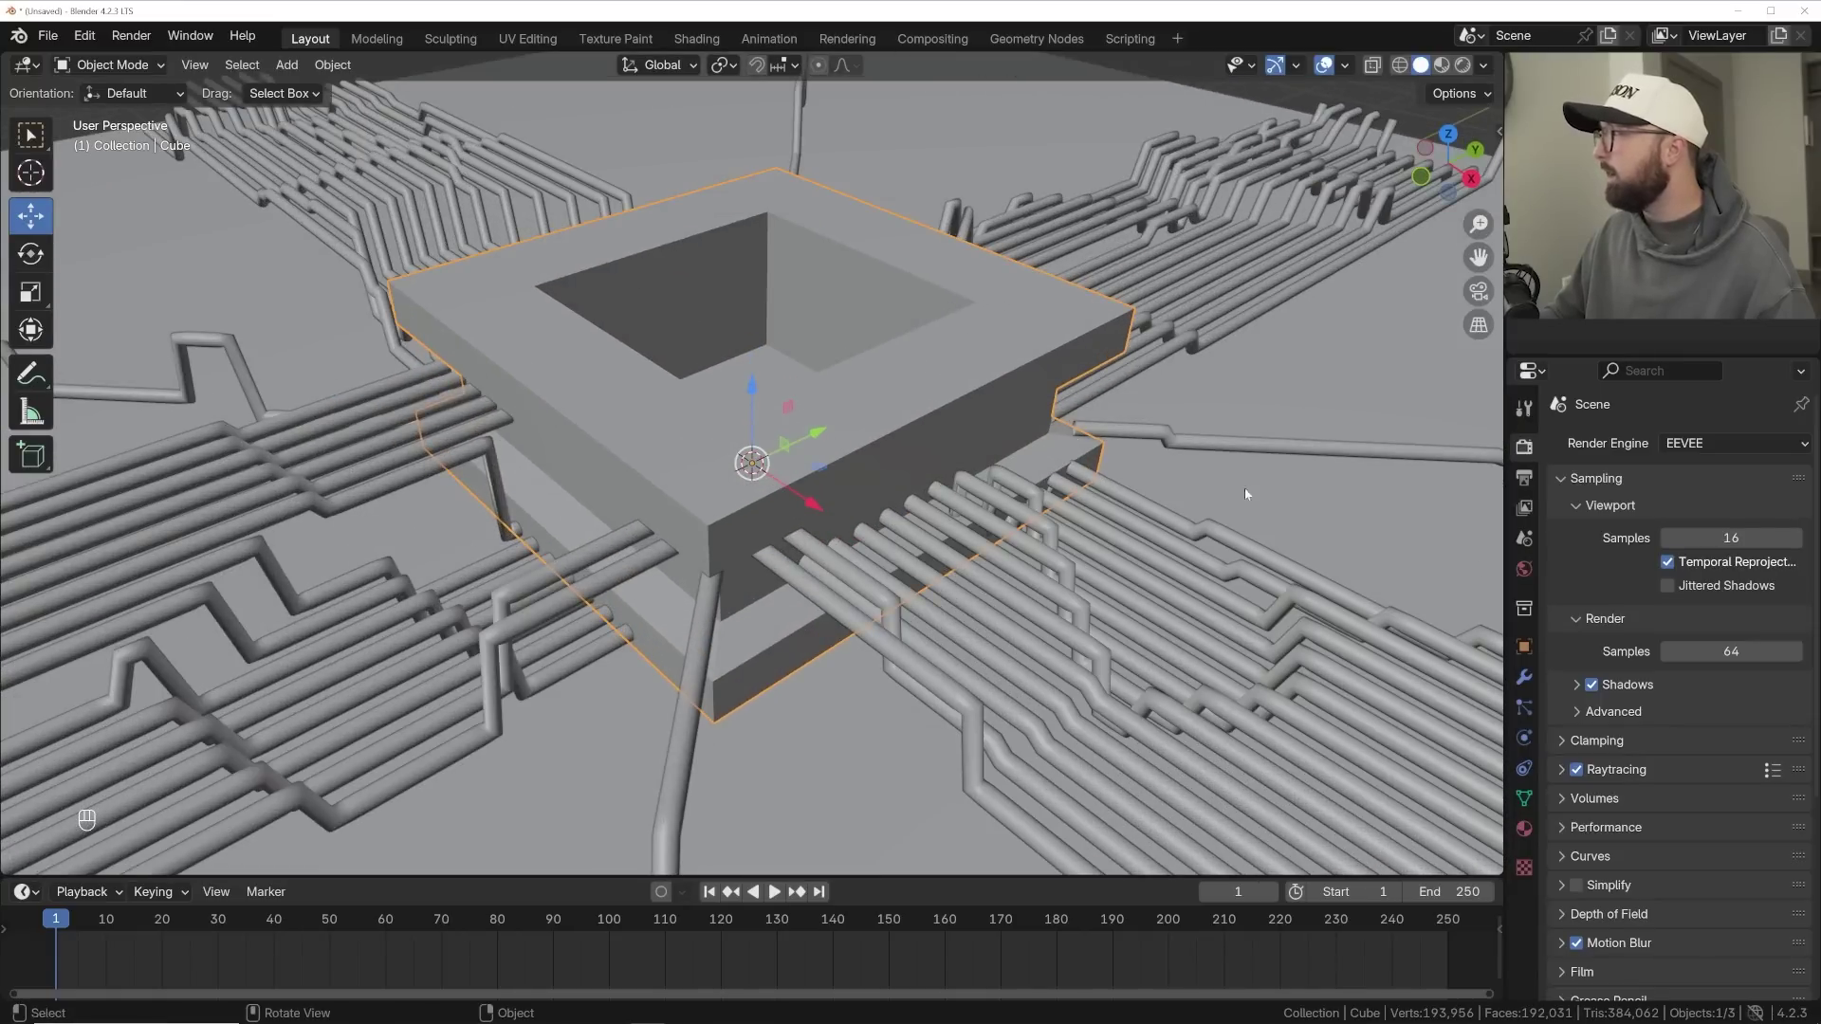
- Add a Bevel modifier to the cube with an amount of 0.012 m and 4 segments, and shade it smooth
left_click(1524, 680)
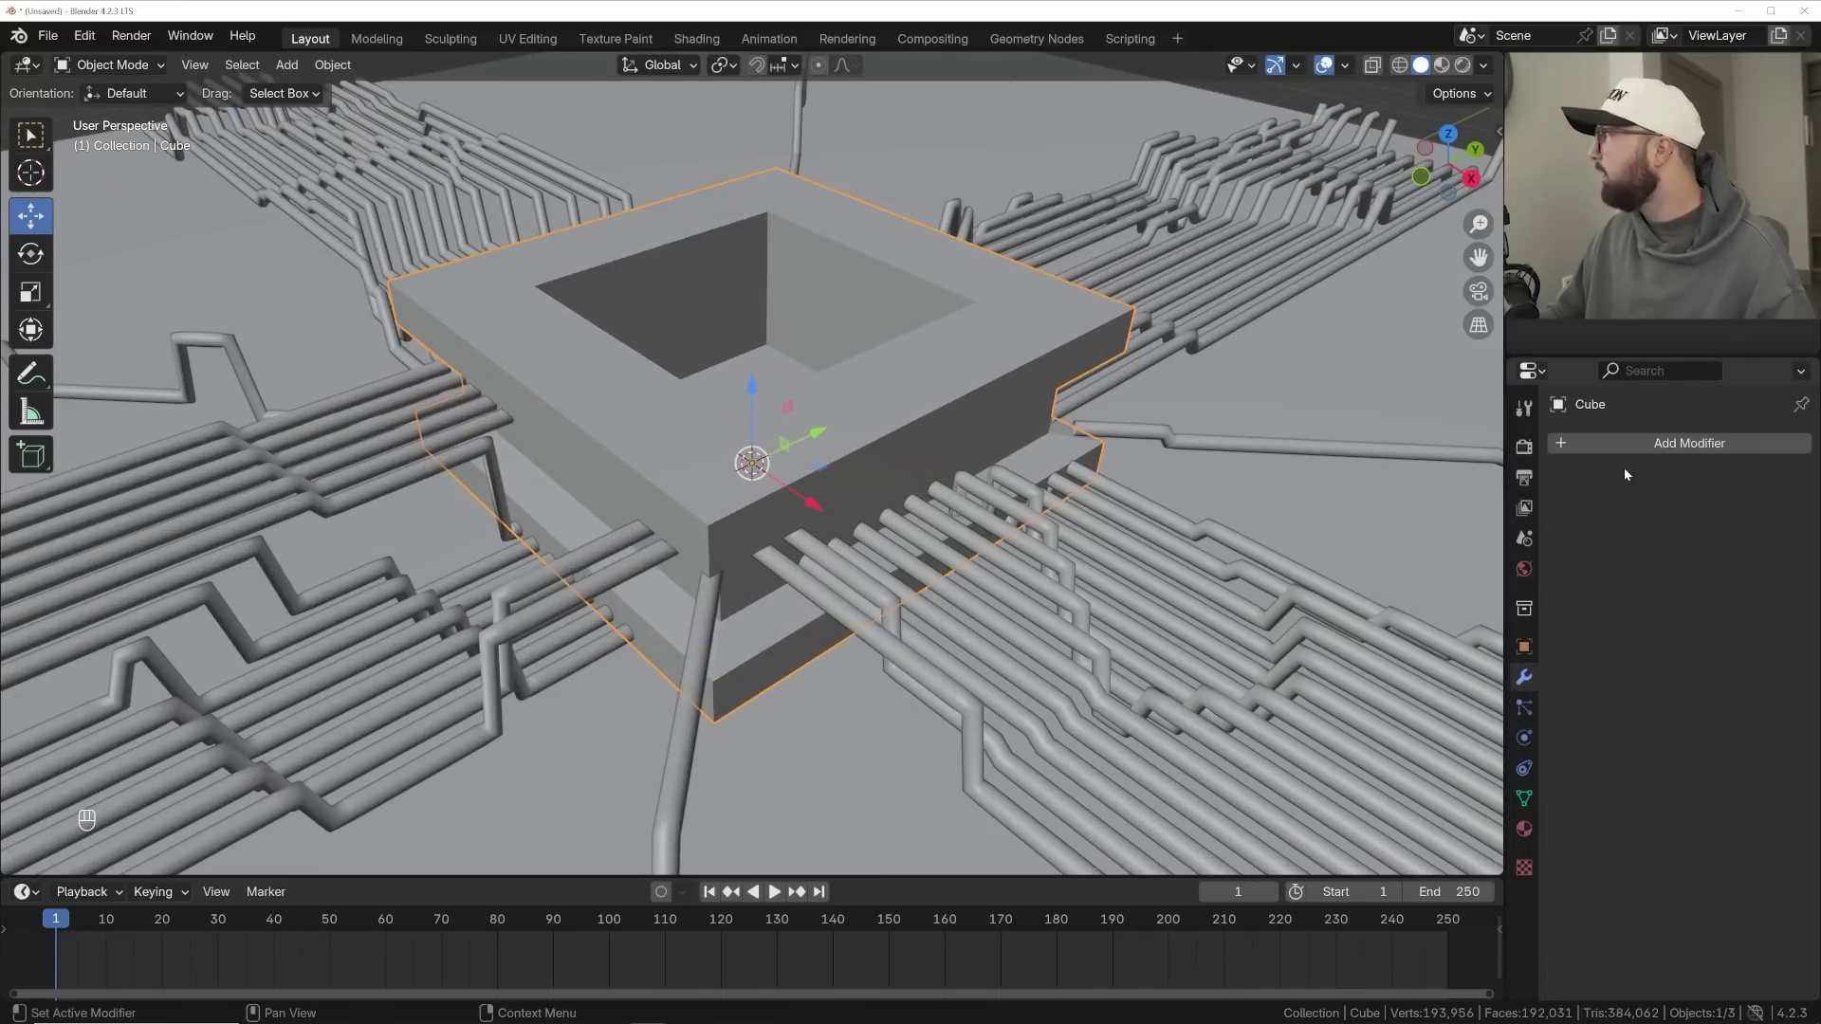
left_click(1629, 443)
type("bev")
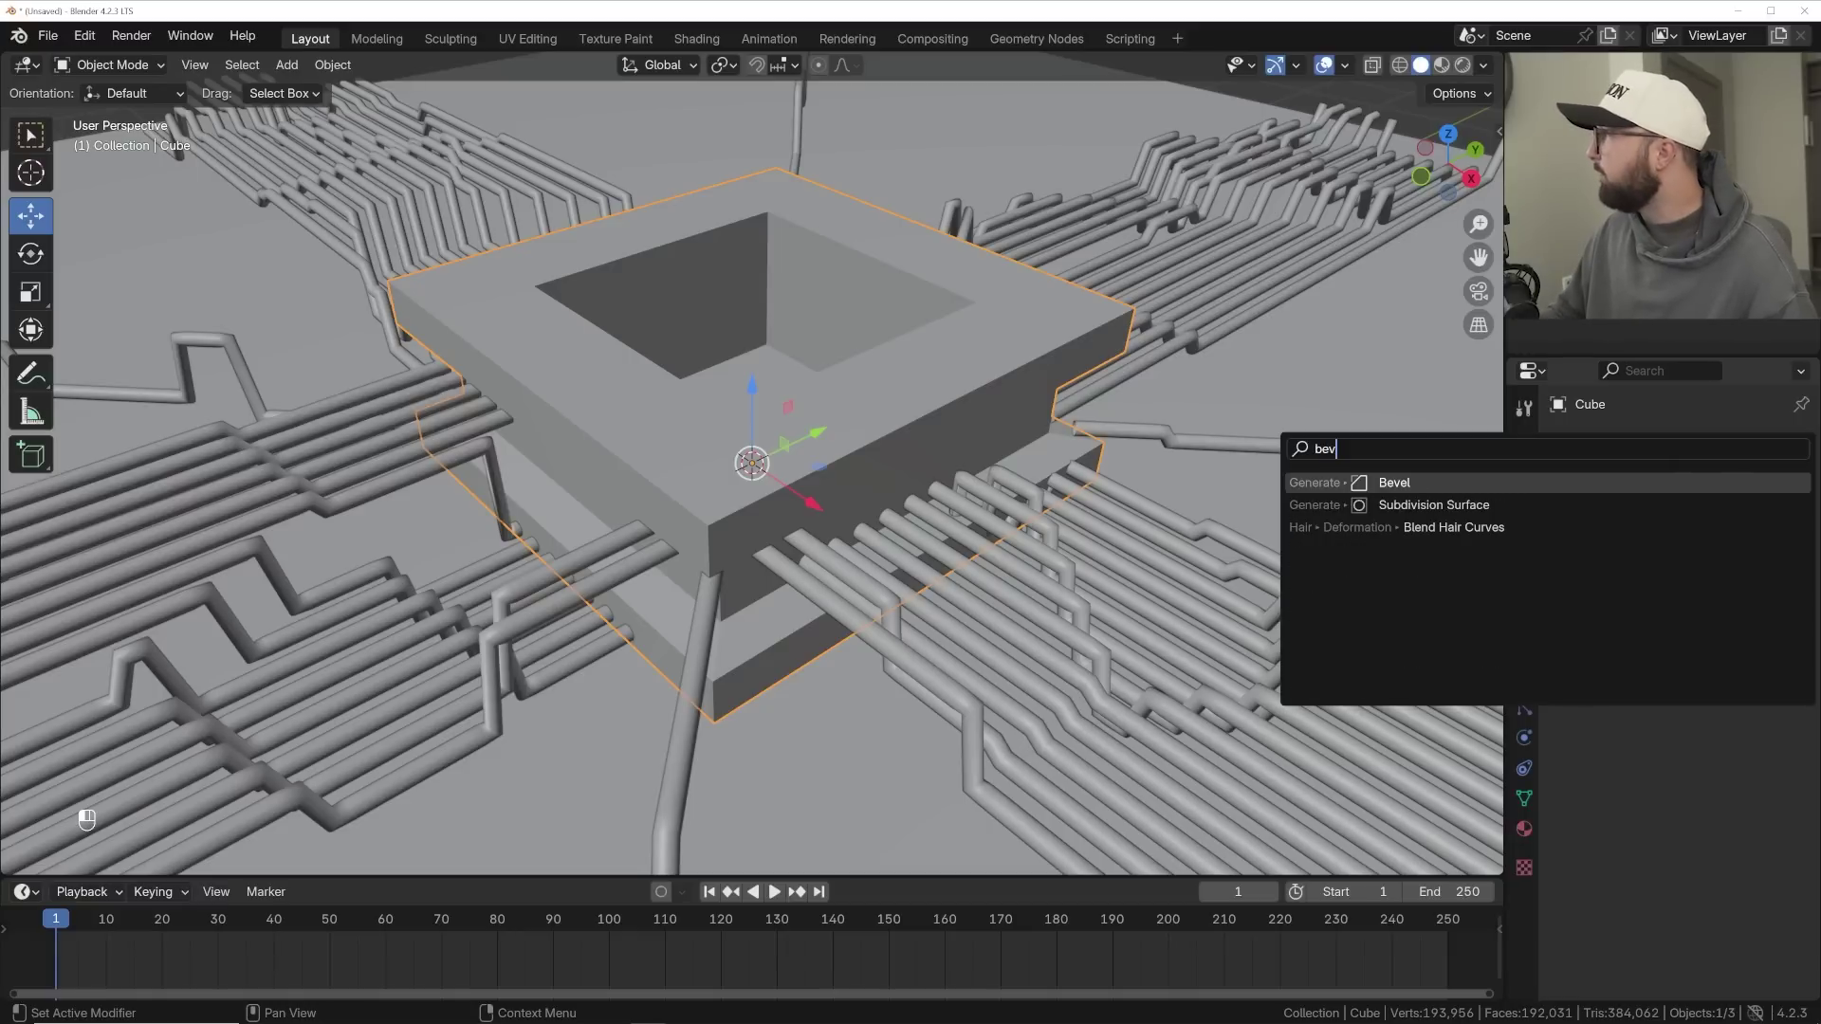
left_click(1509, 486)
mouse_move(1726, 561)
left_mouse_down("shift")
mouse_move(1669, 561)
mouse_move(1745, 589)
left_mouse_up("shift")
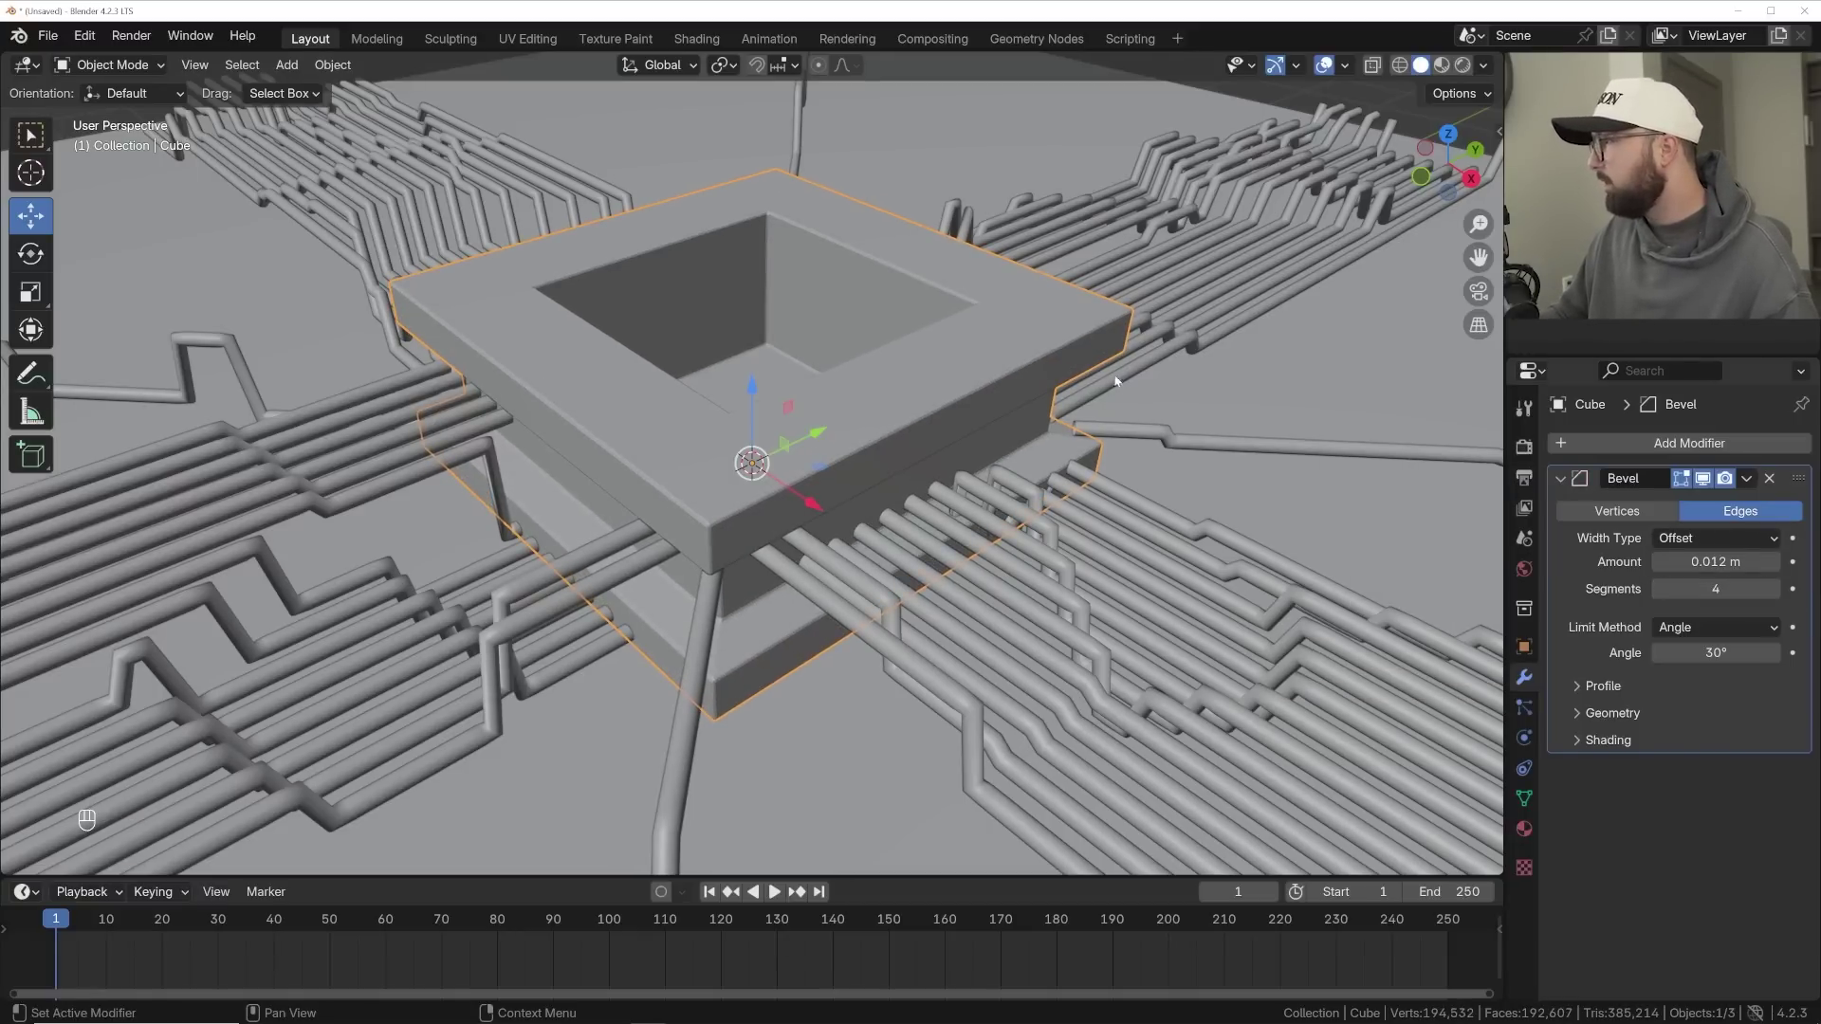
right_click(1009, 332)
left_click(1009, 332)
- Subdivide the ground plane in Edit Mode with 100 cuts and return to Object Mode
scroll(1109, 455, "down", 6)
left_click(1176, 544)
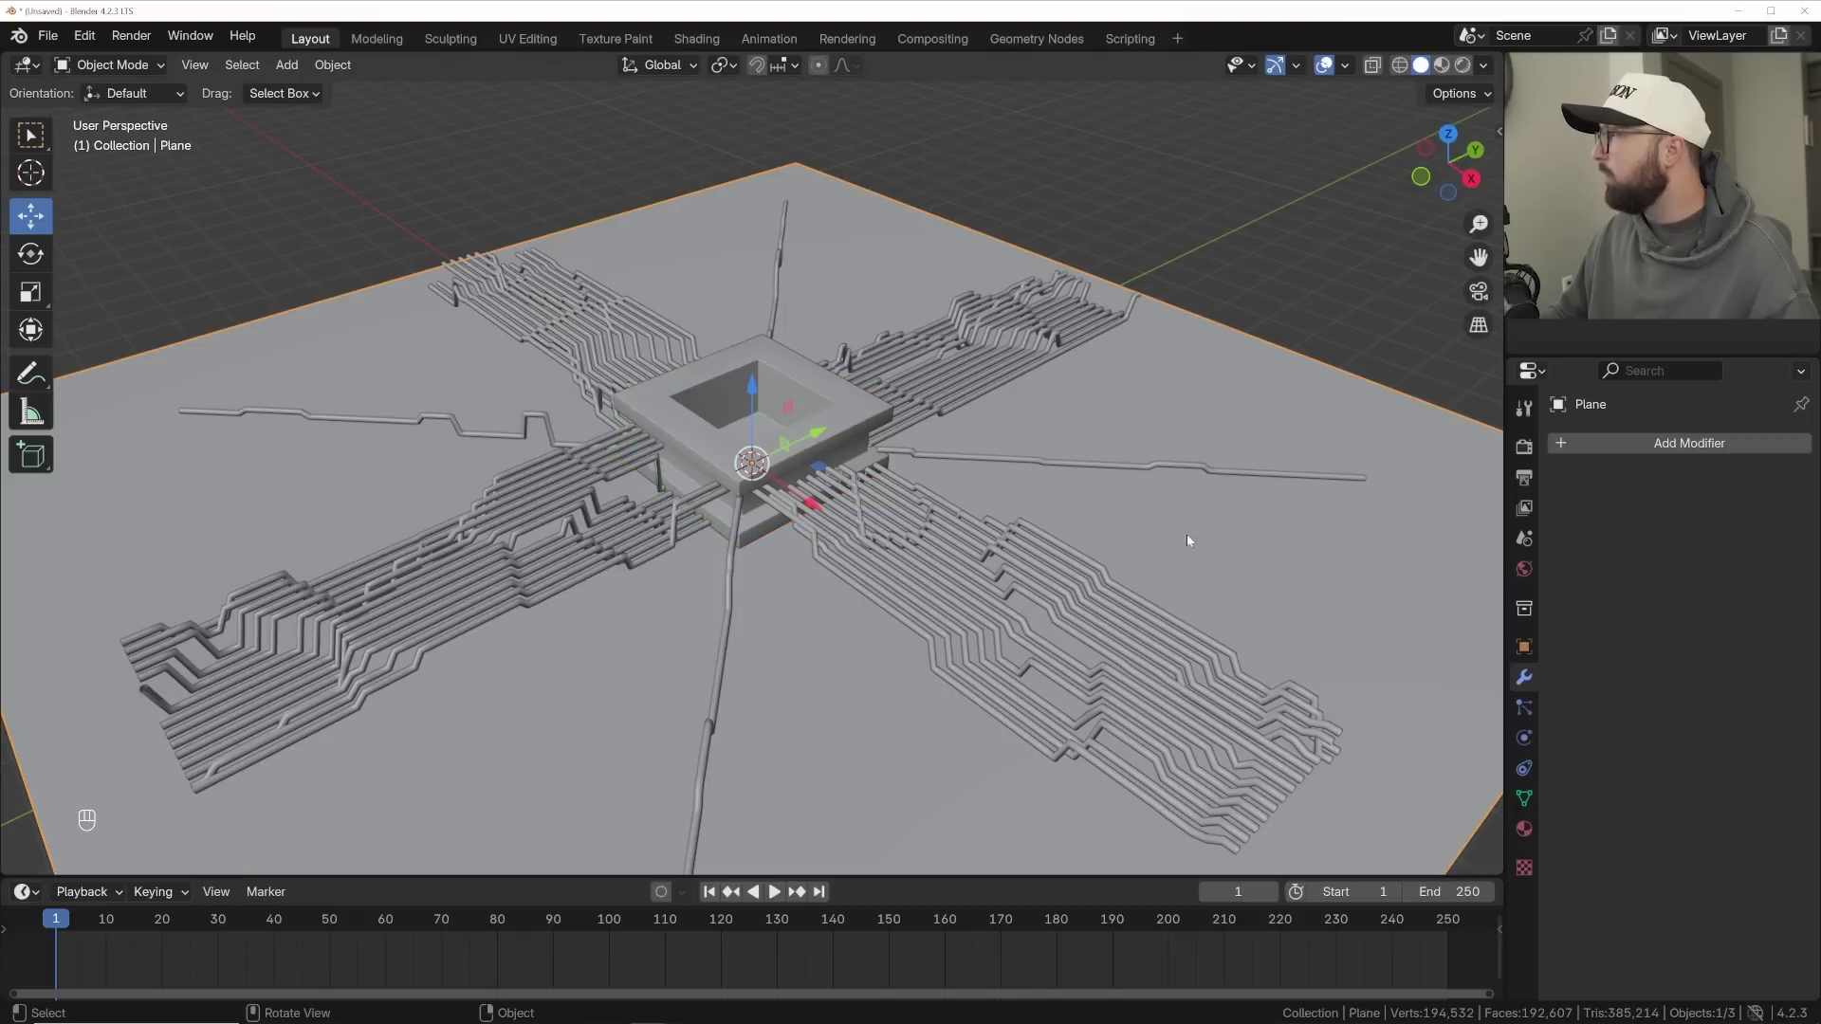
key("Tab")
right_click(834, 342)
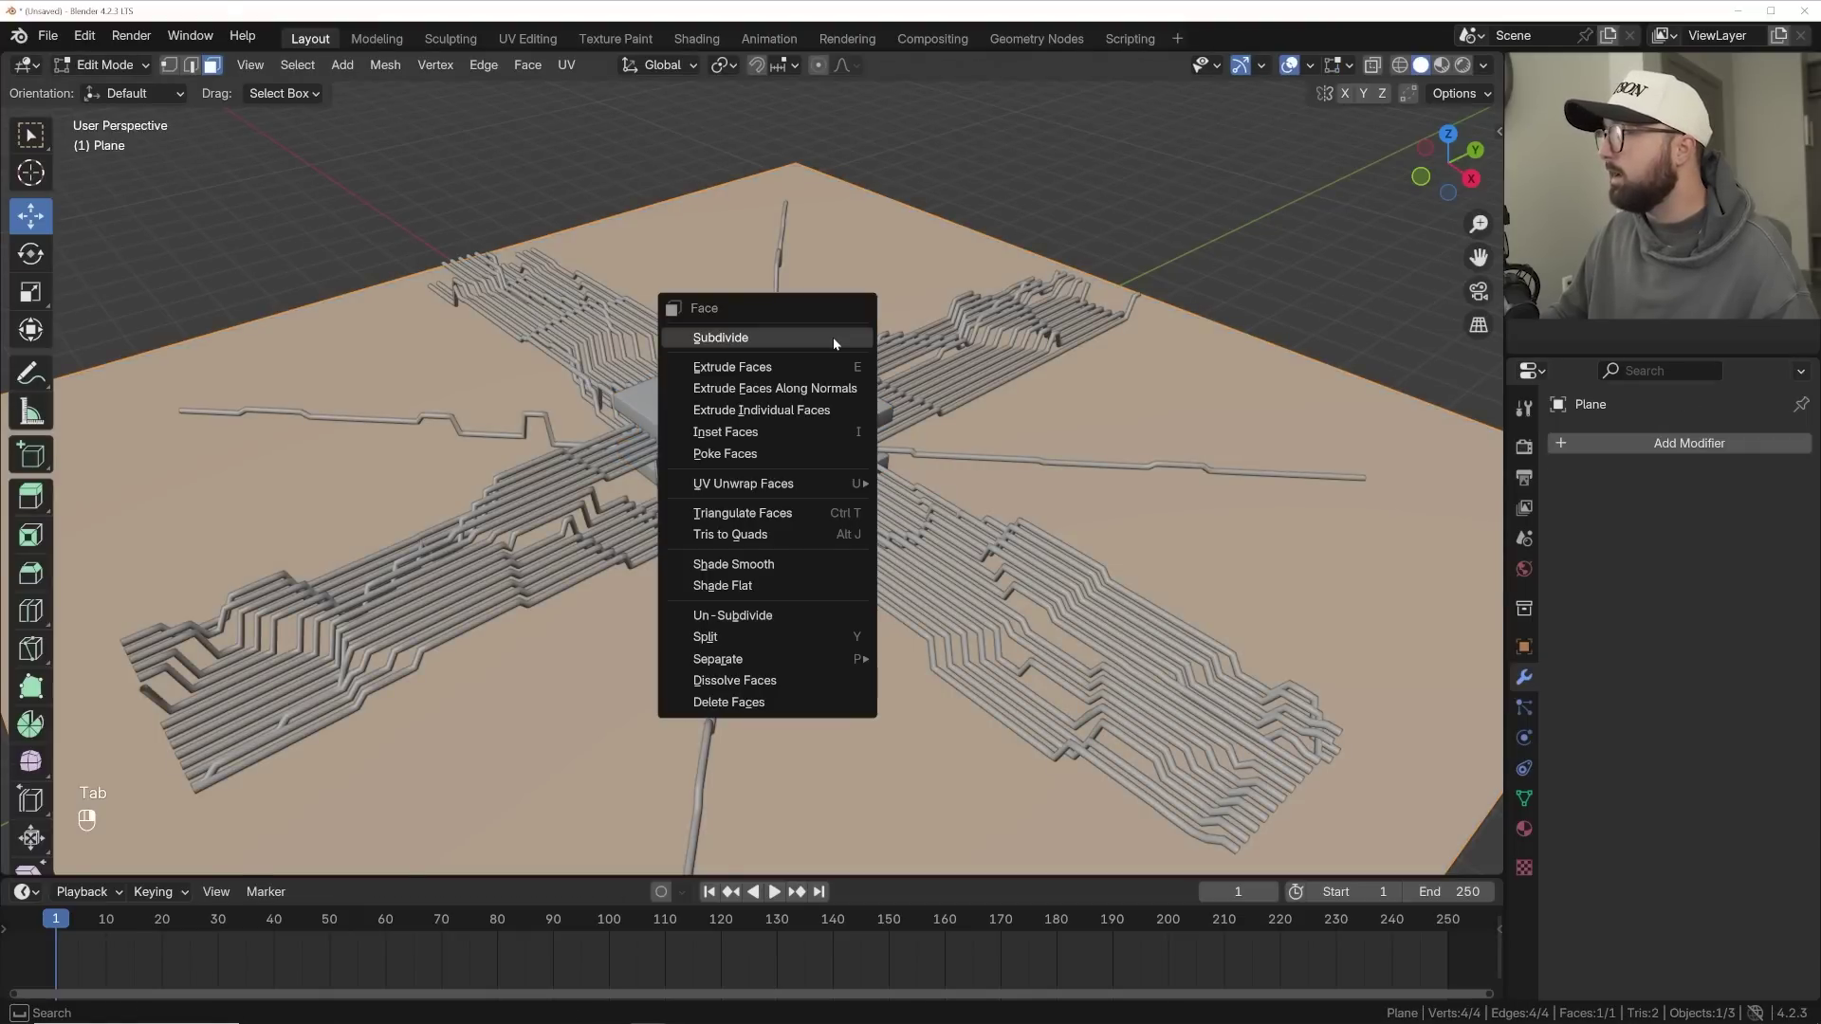
left_click(832, 337)
left_click(105, 857)
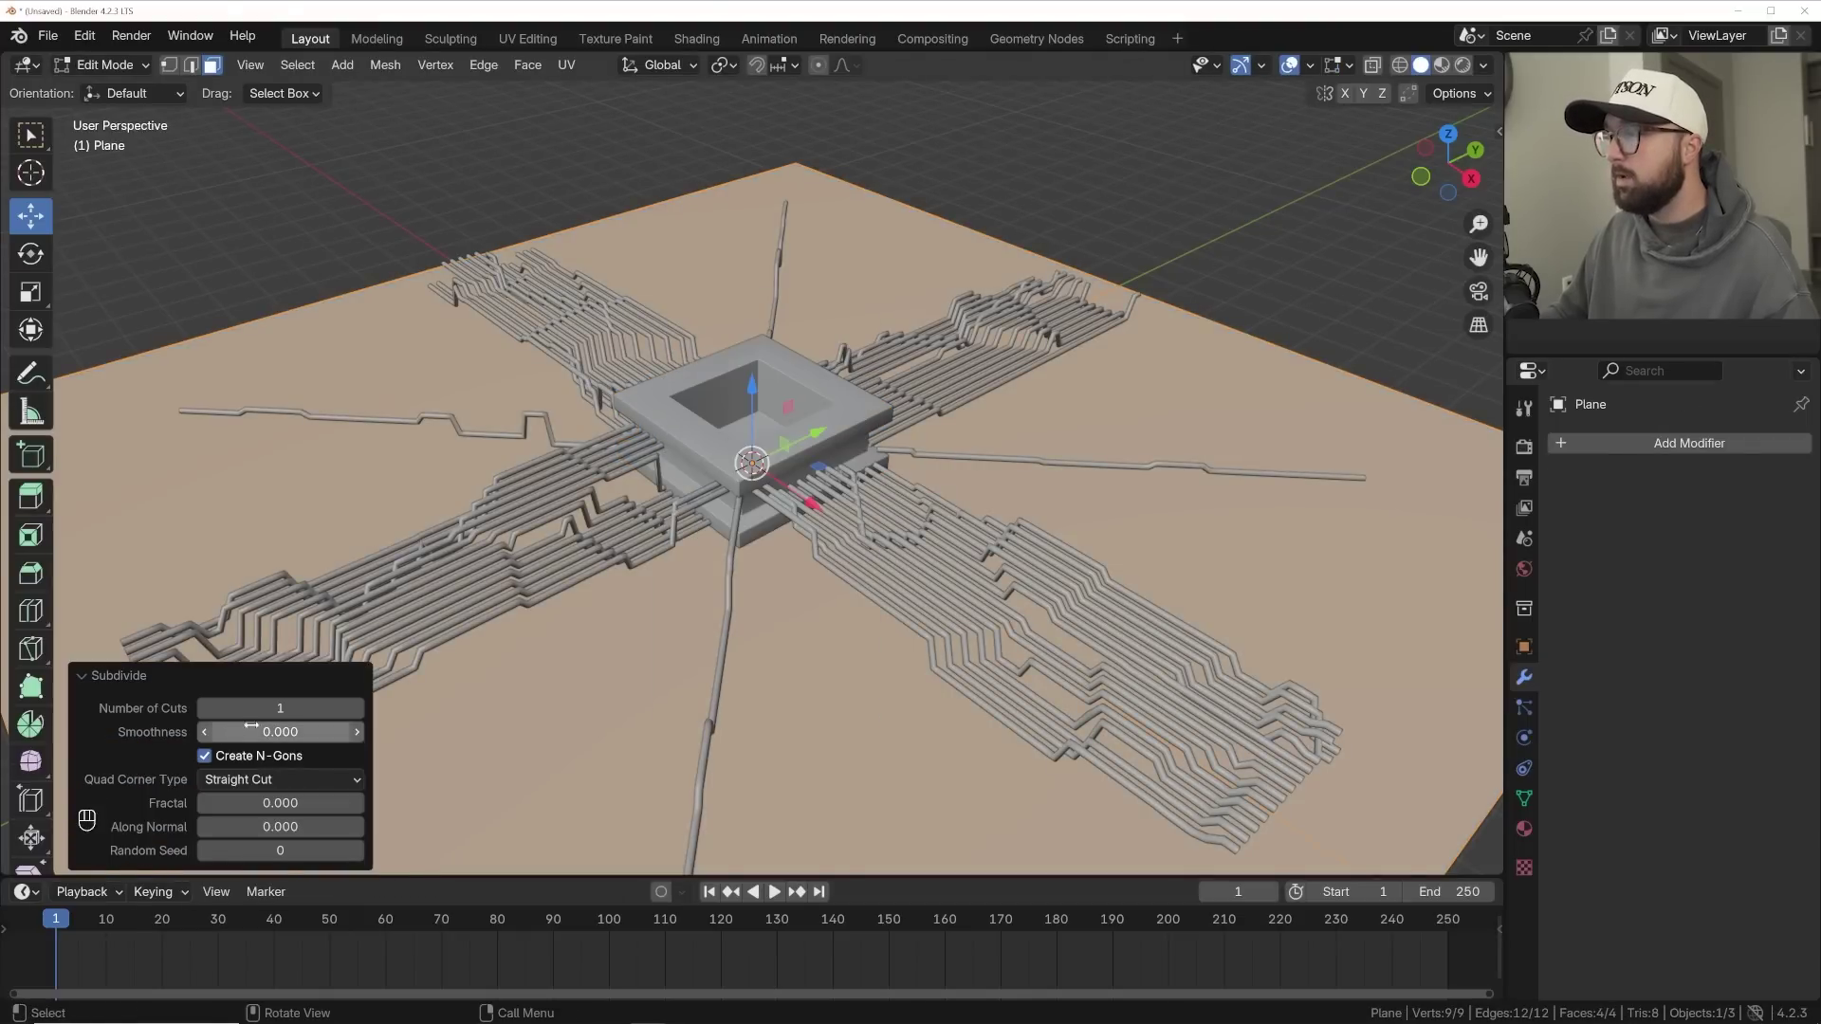
double_click(280, 708)
type("100")
key("Return")
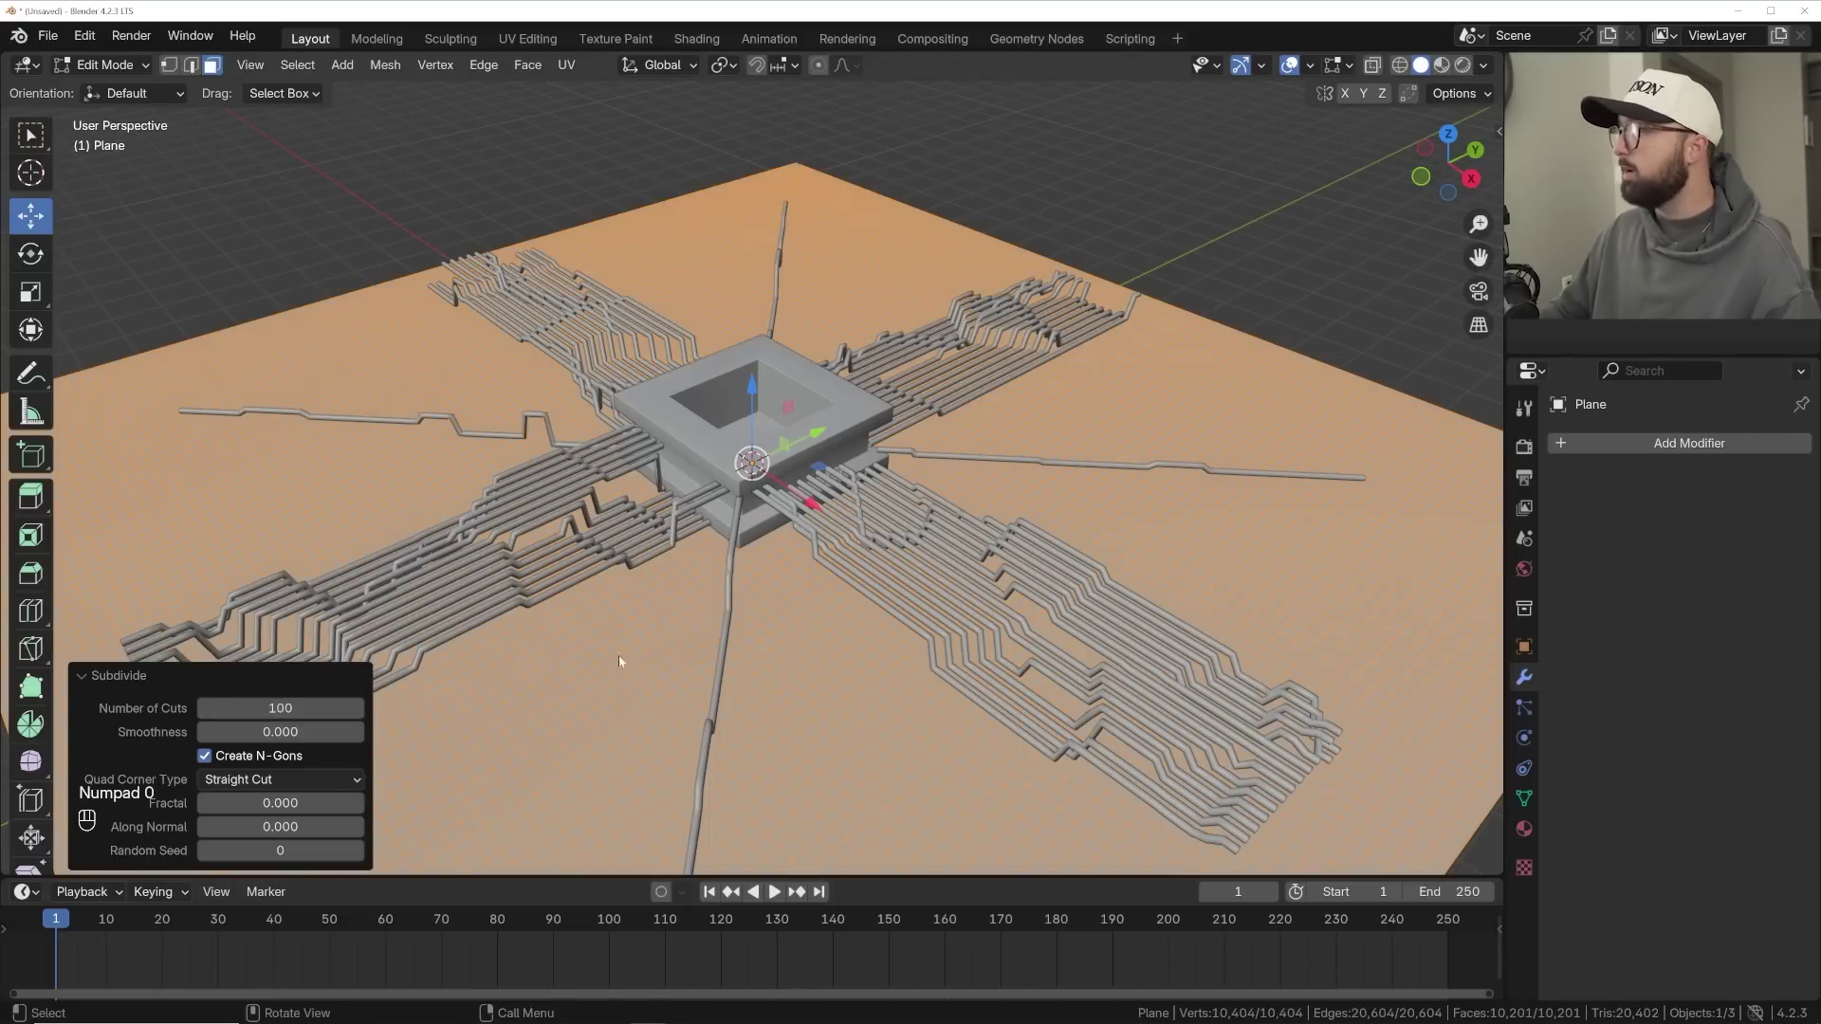
key("Tab")
- Add a Subdivision Surface modifier to the ground plane with 3 viewport levels and 4 render levels
left_click(1673, 445)
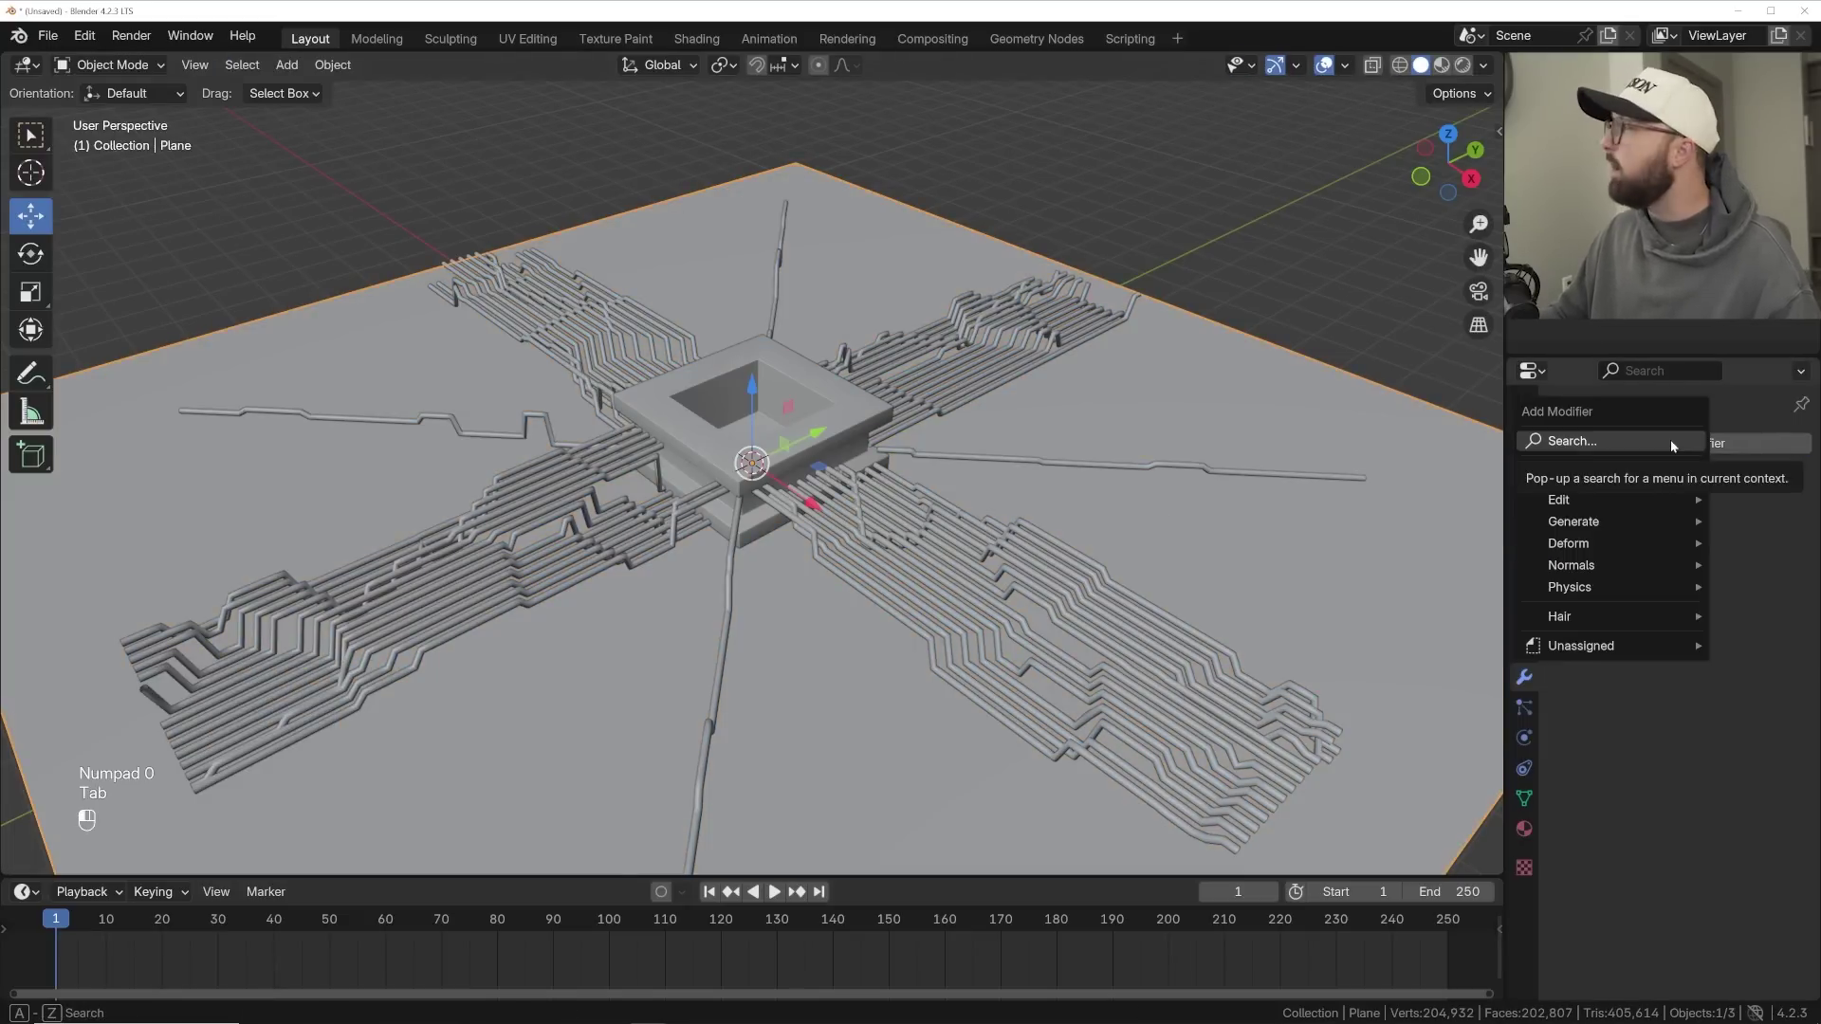
left_click(1670, 440)
type("sub")
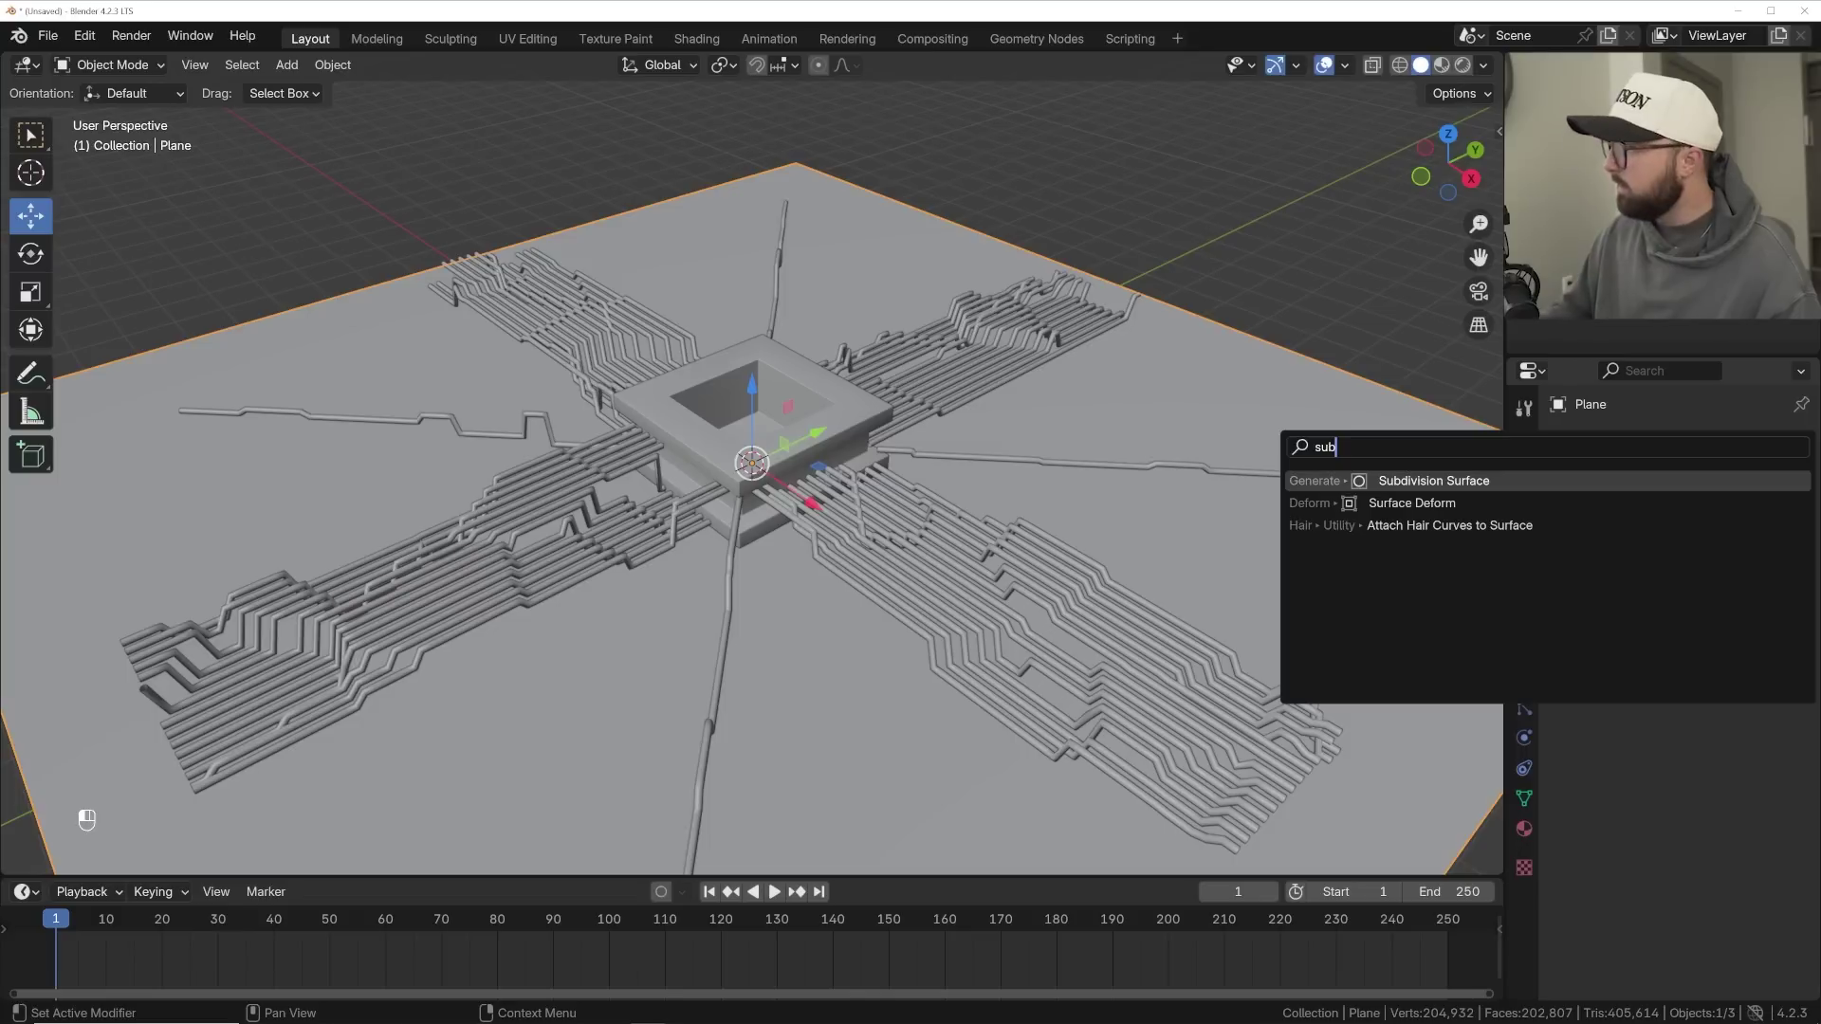
key("Return")
double_click(1715, 559)
key("Return")
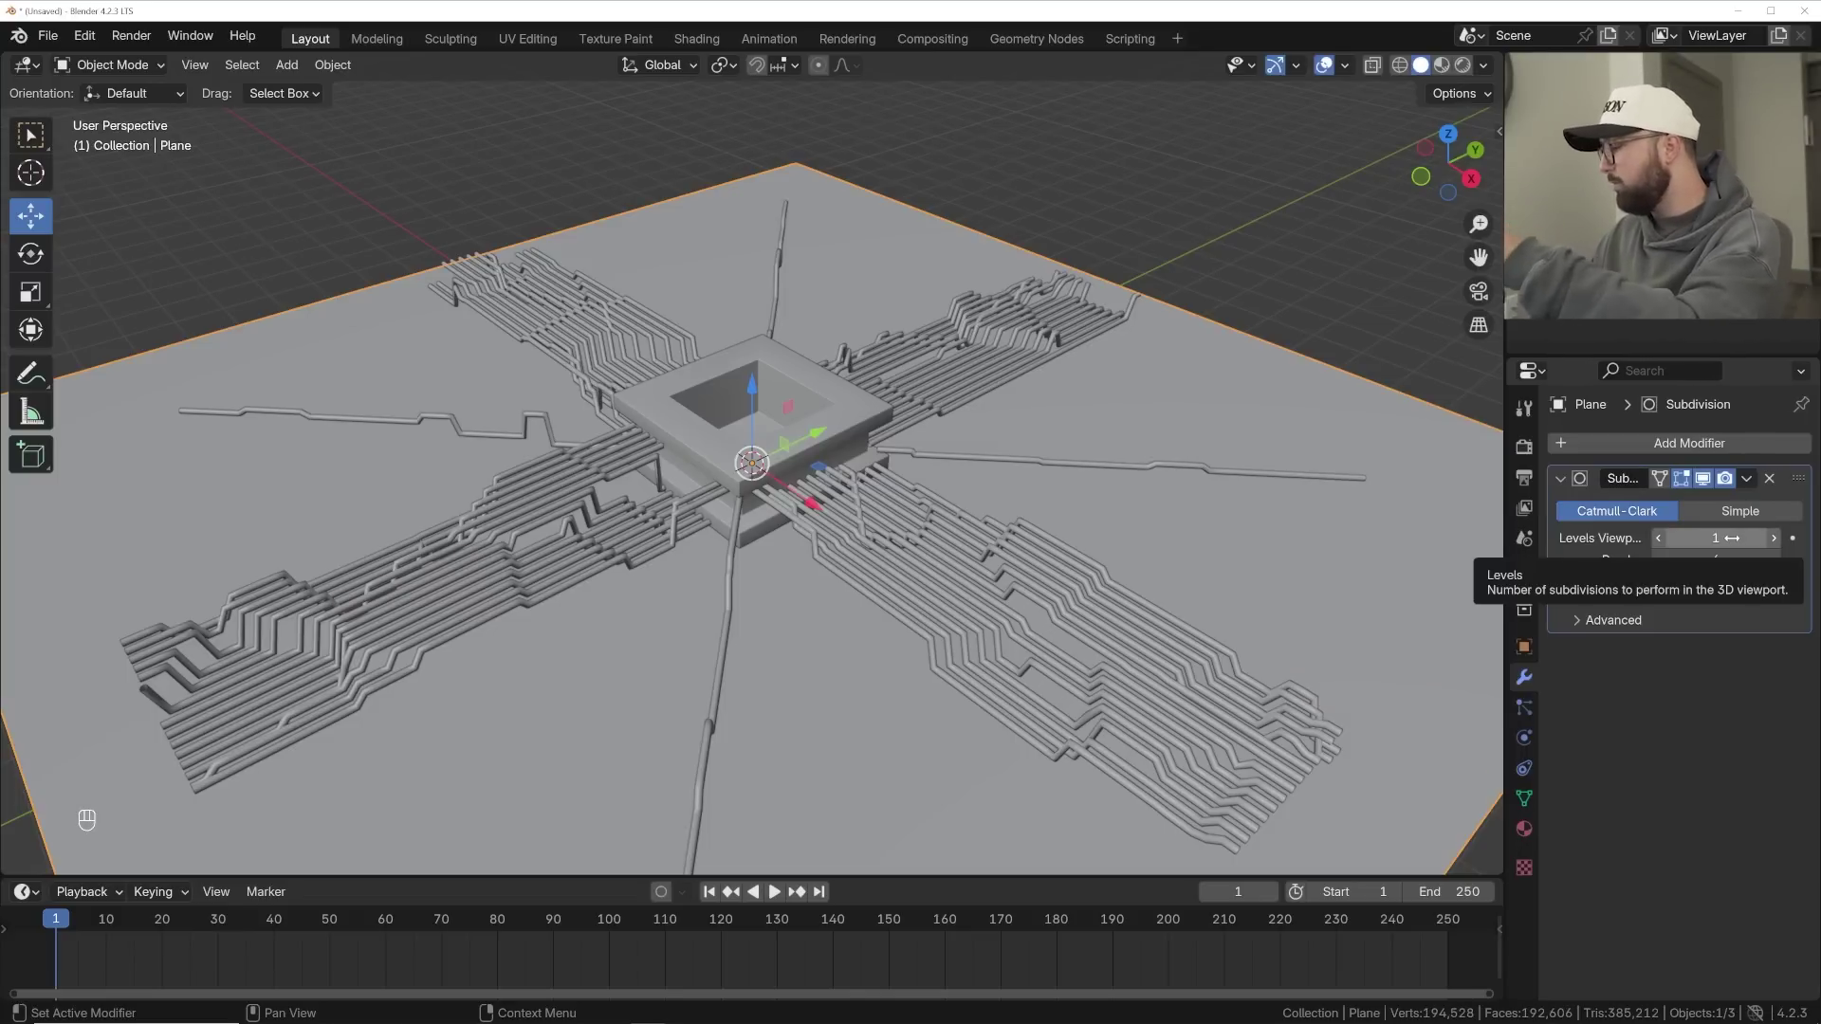
mouse_move(1732, 538)
left_mouse_down()
mouse_move(1754, 537)
mouse_move(1731, 538)
left_mouse_up()
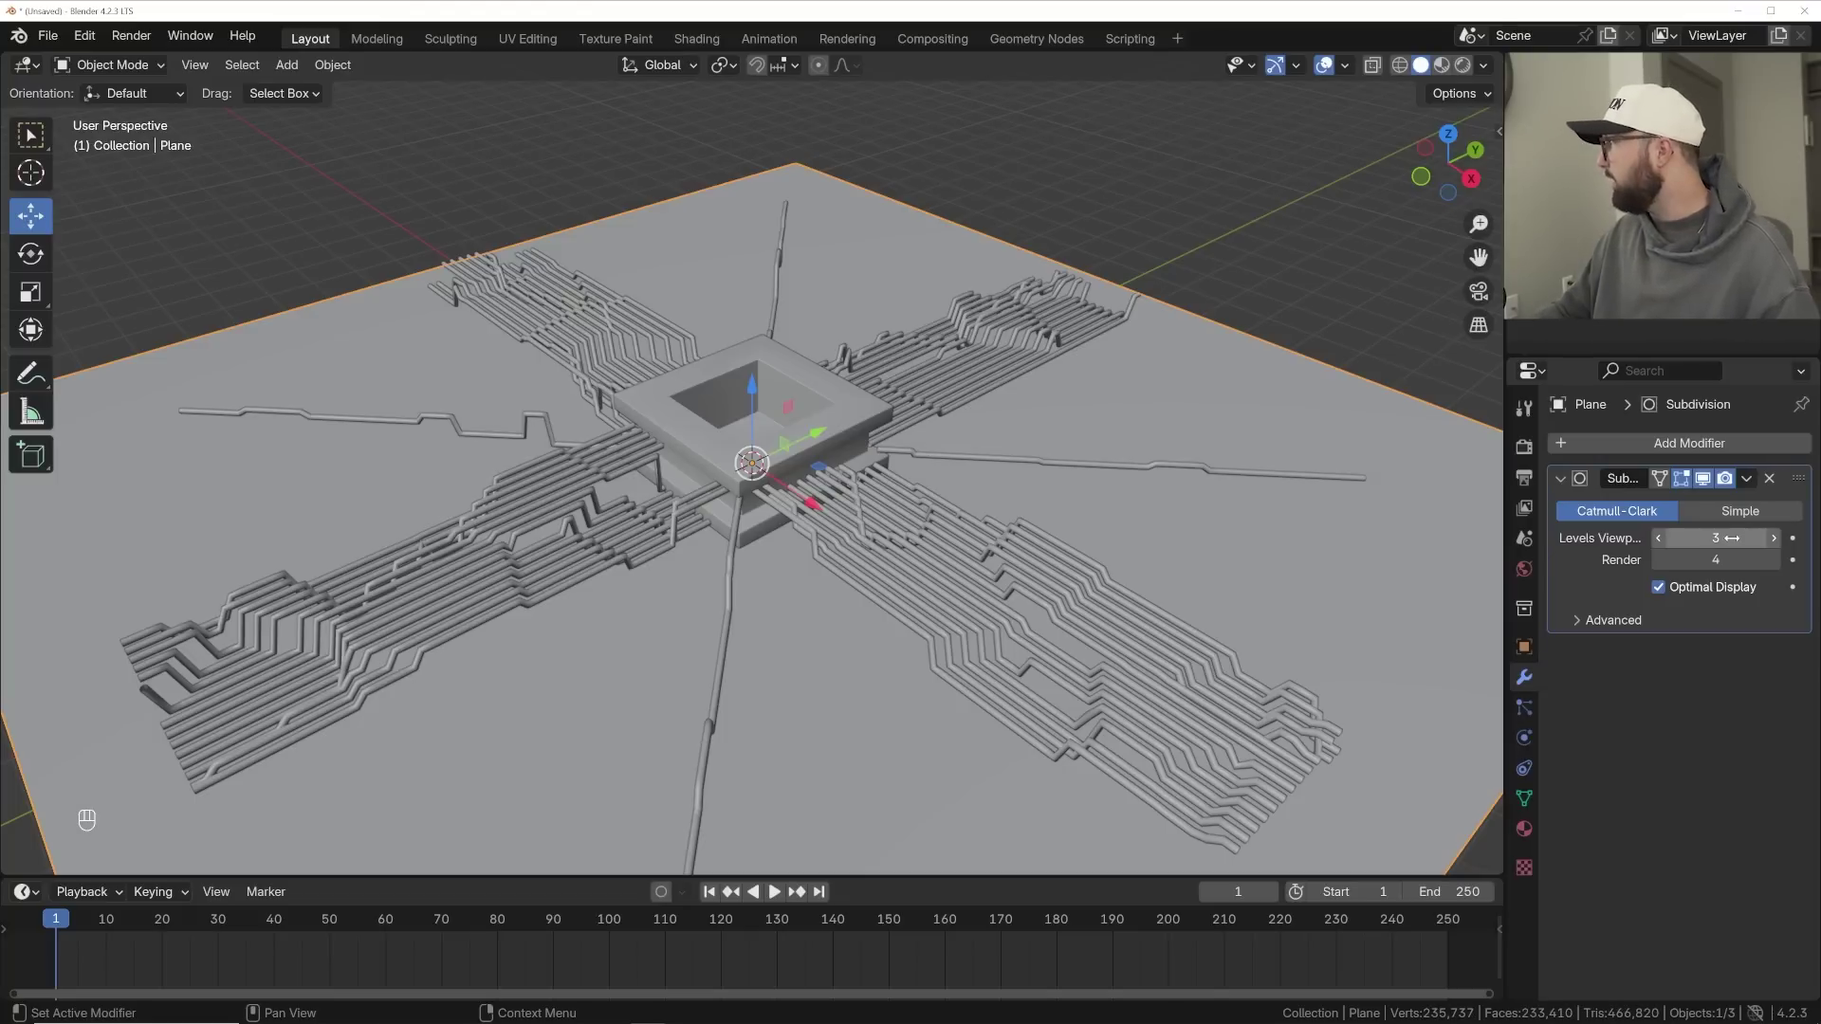
- Add a Displace modifier to the ground plane and apply the plane's scale
left_click(1716, 442)
left_click(1716, 432)
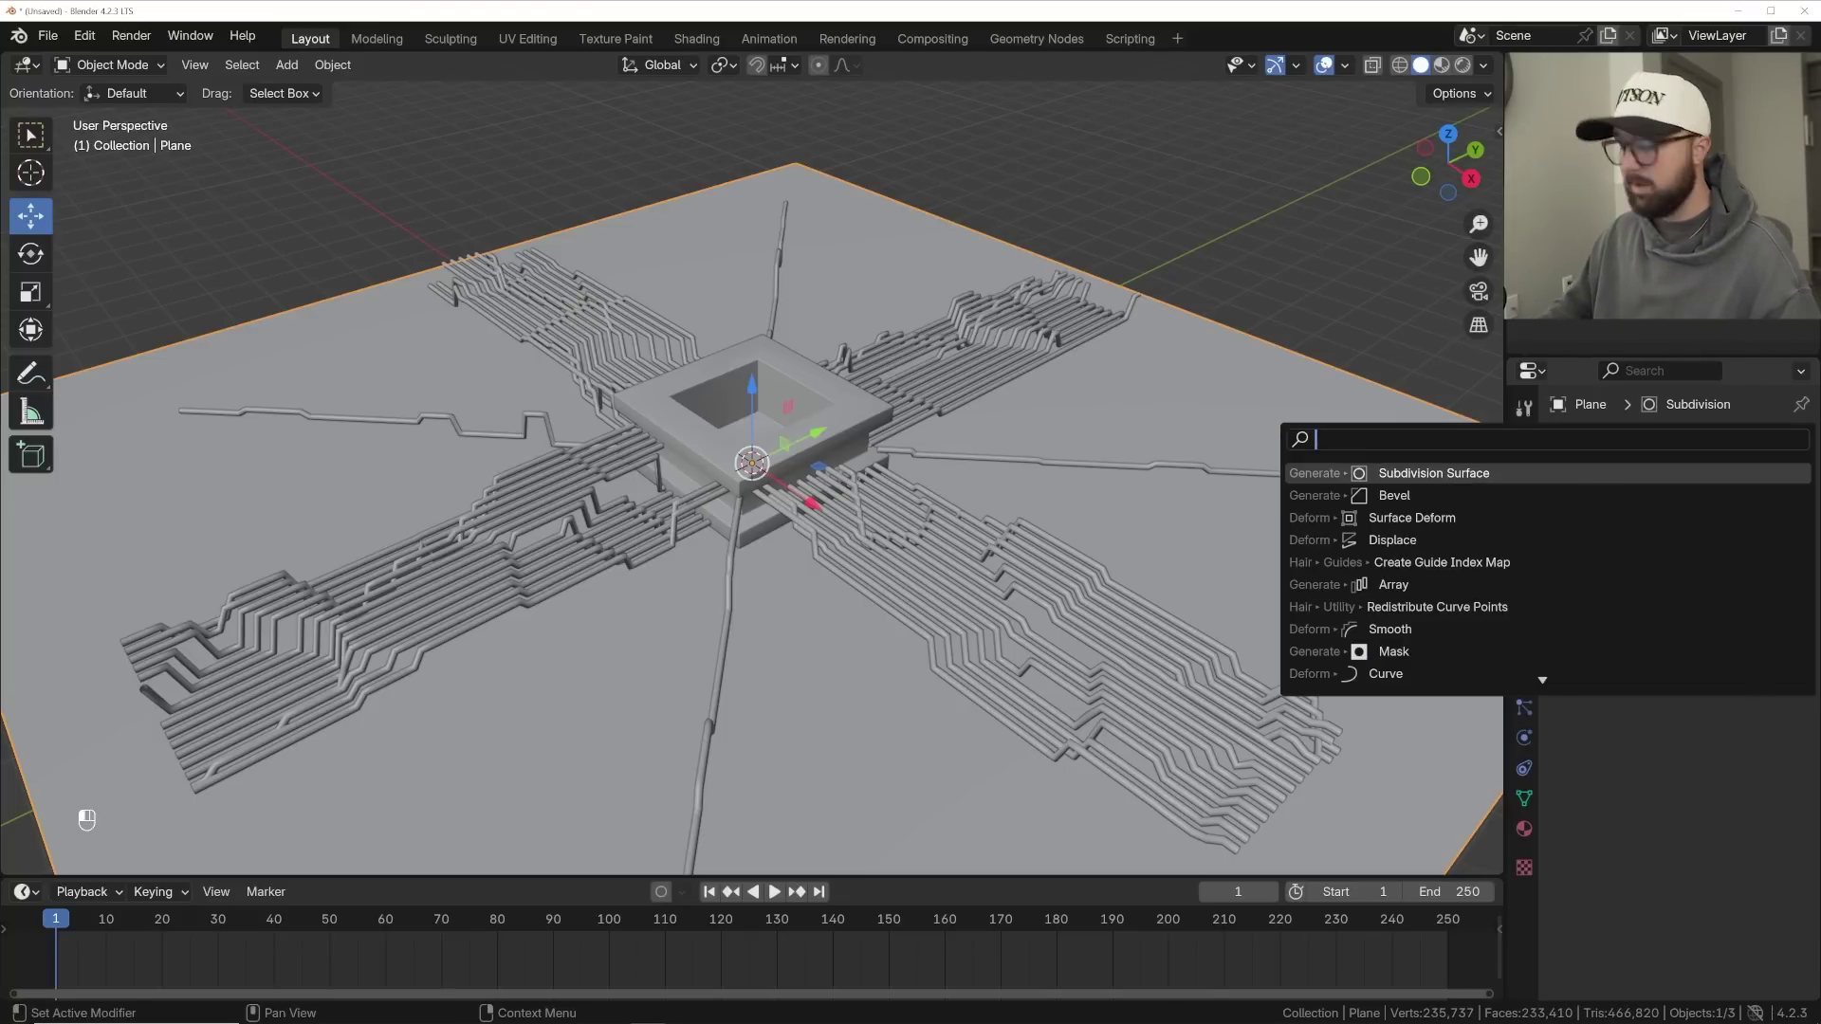
type("disp")
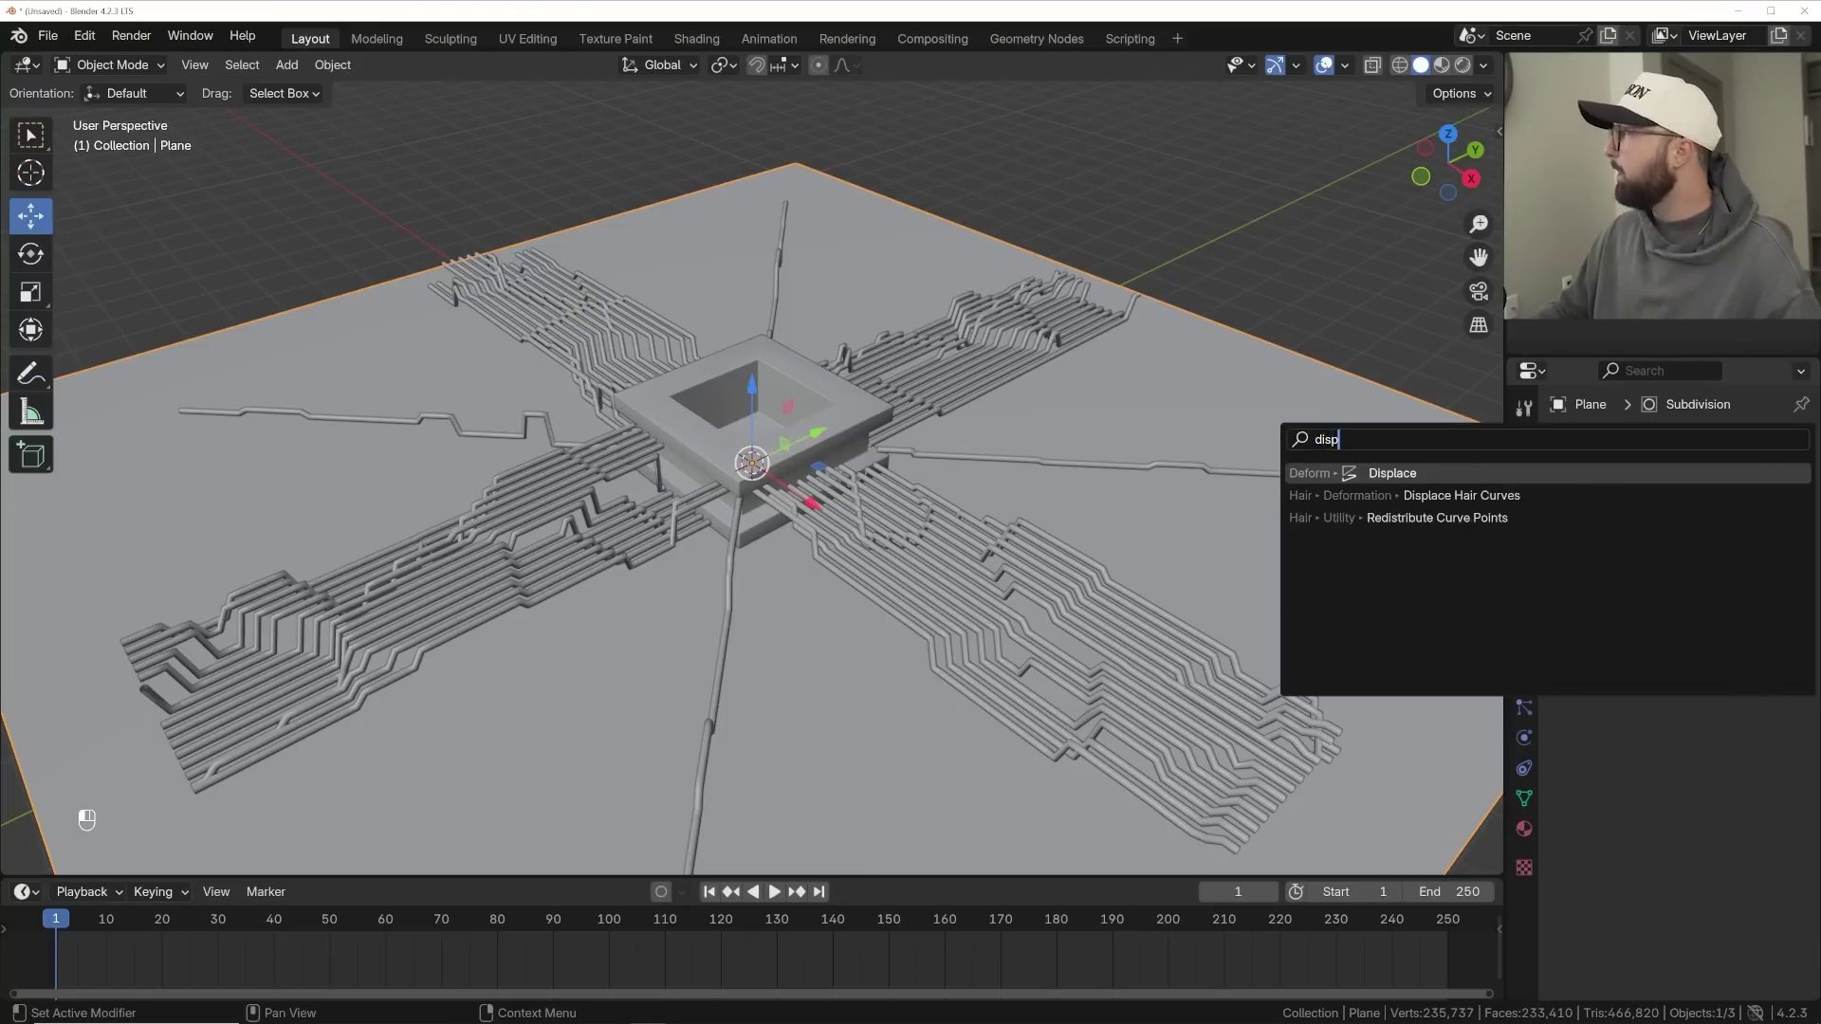
left_click(1393, 473)
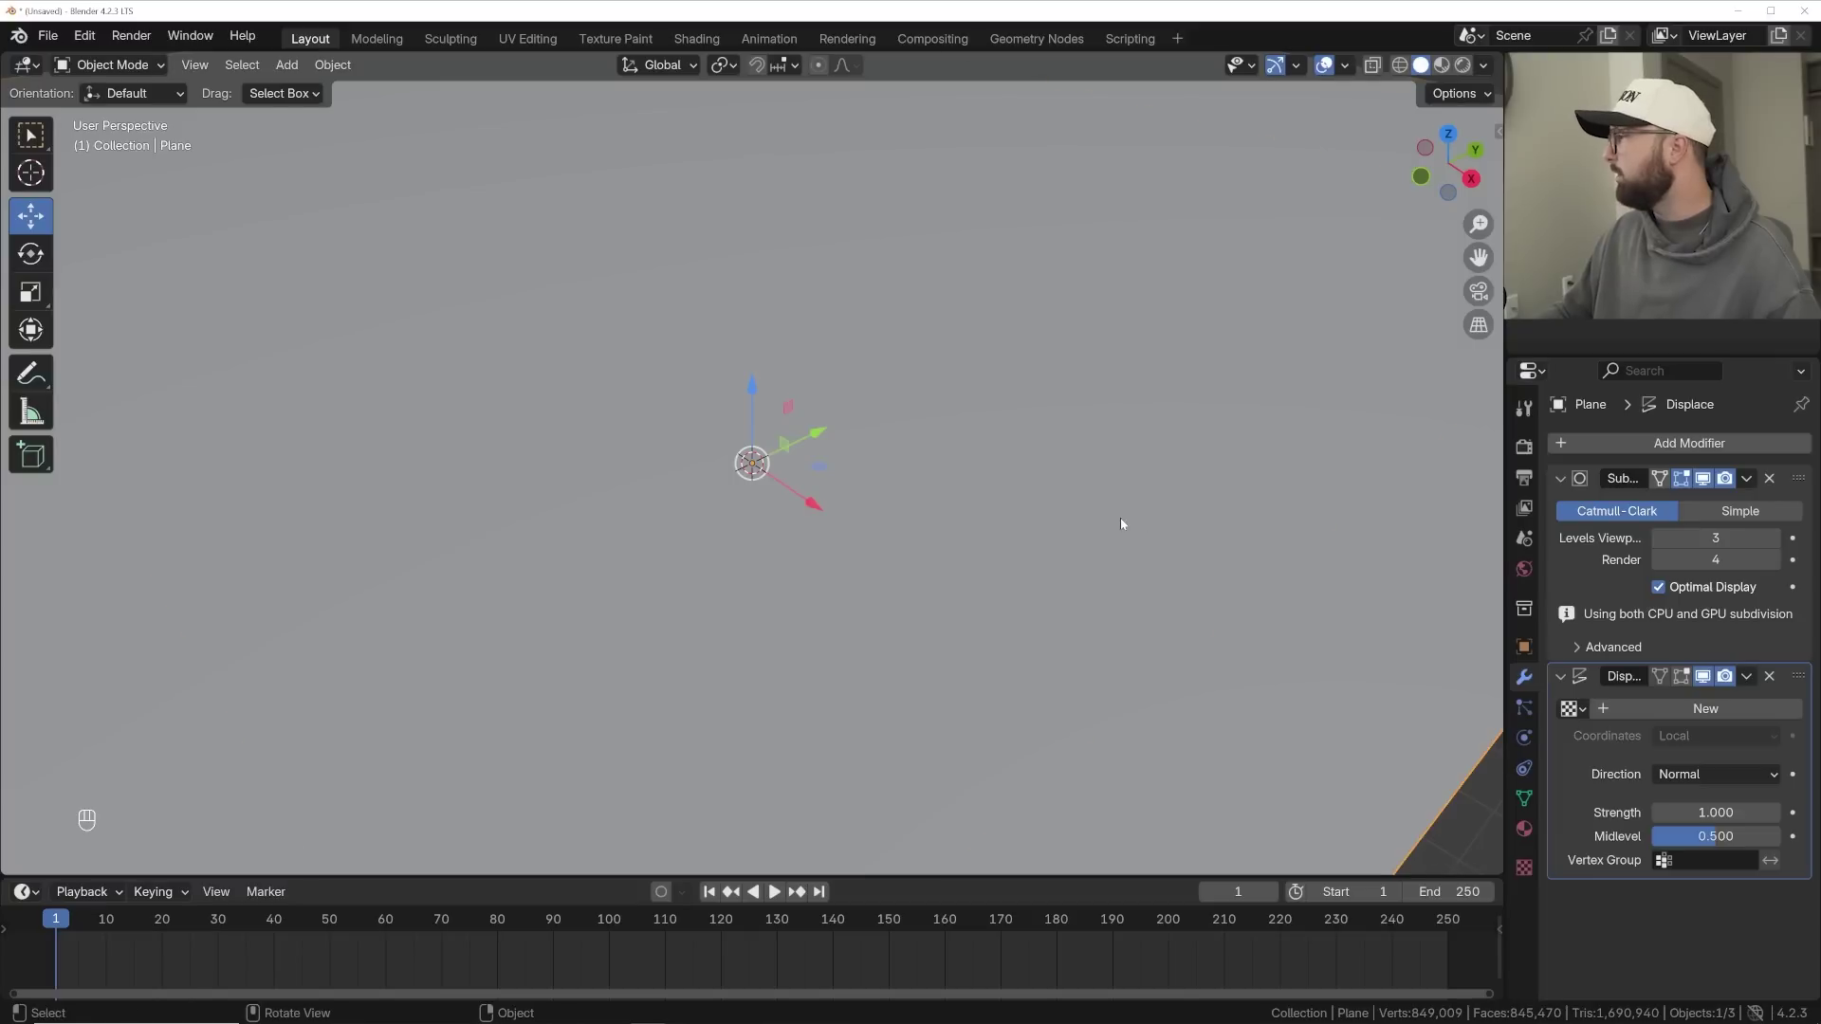
scroll(1072, 465, "down", 5)
middle_click_drag(1028, 406, 928, 431)
key("ctrl+a")
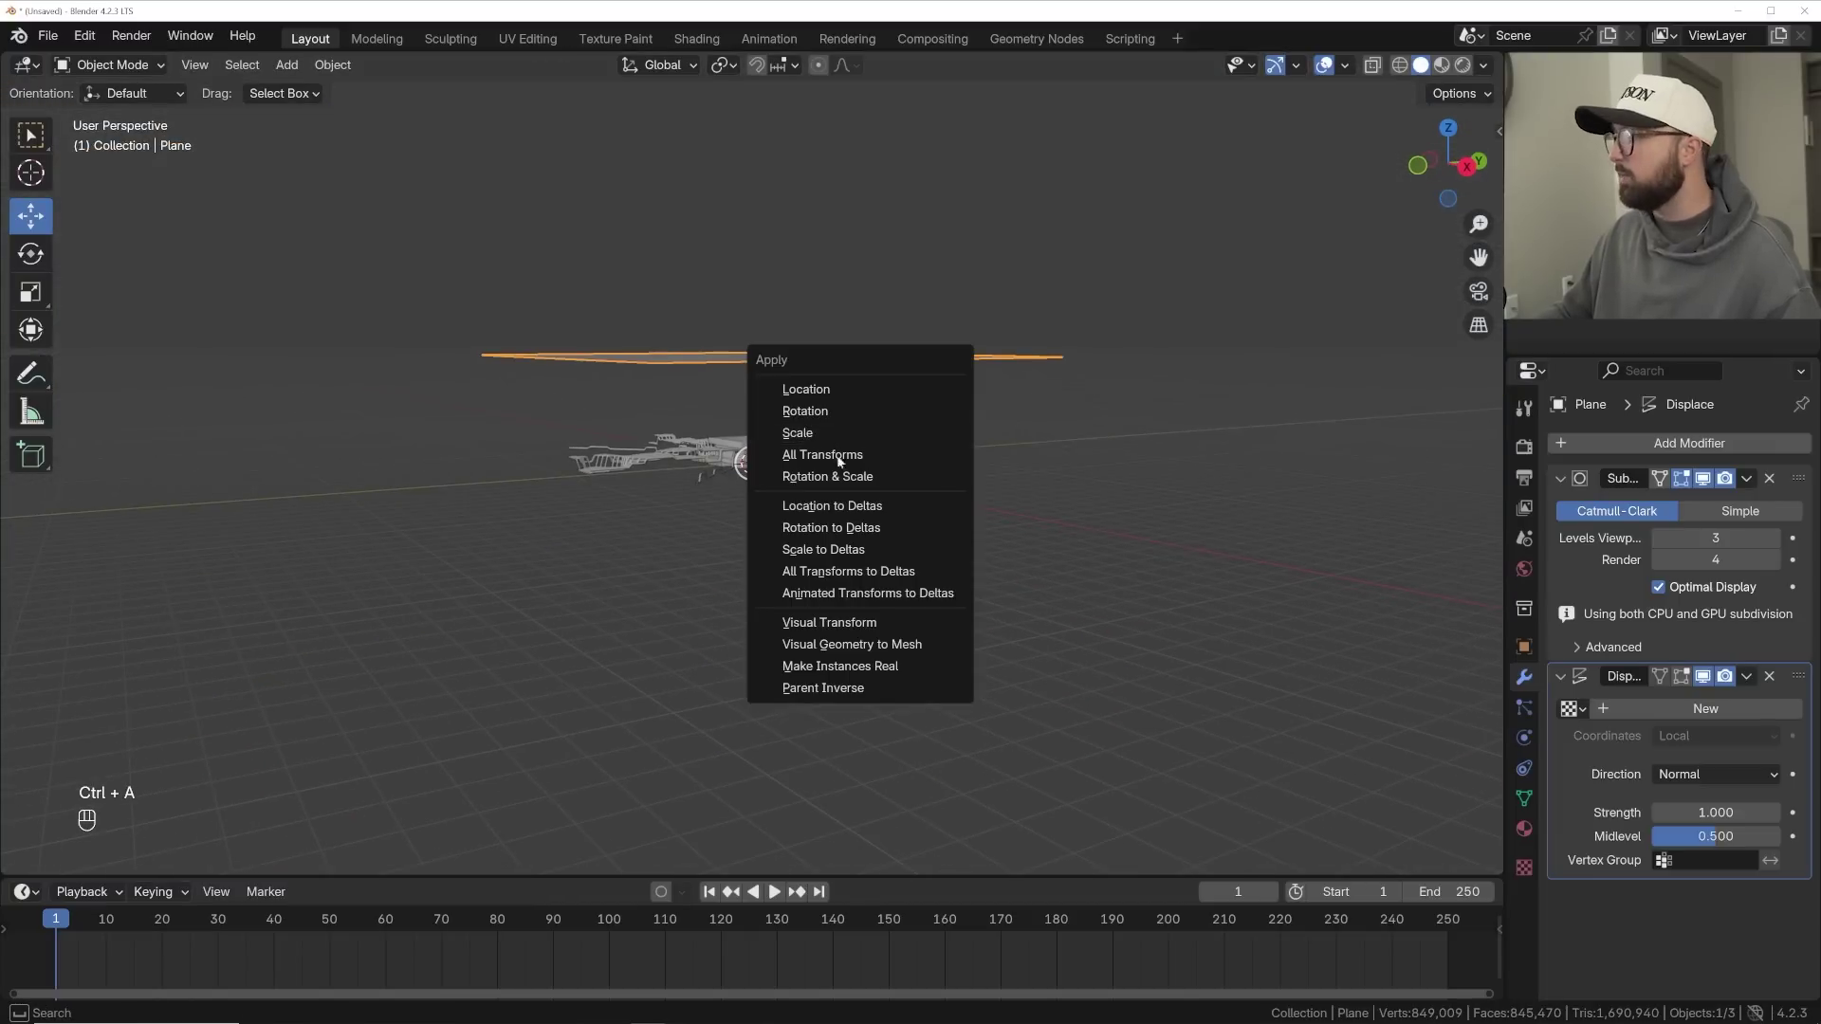
left_click(817, 433)
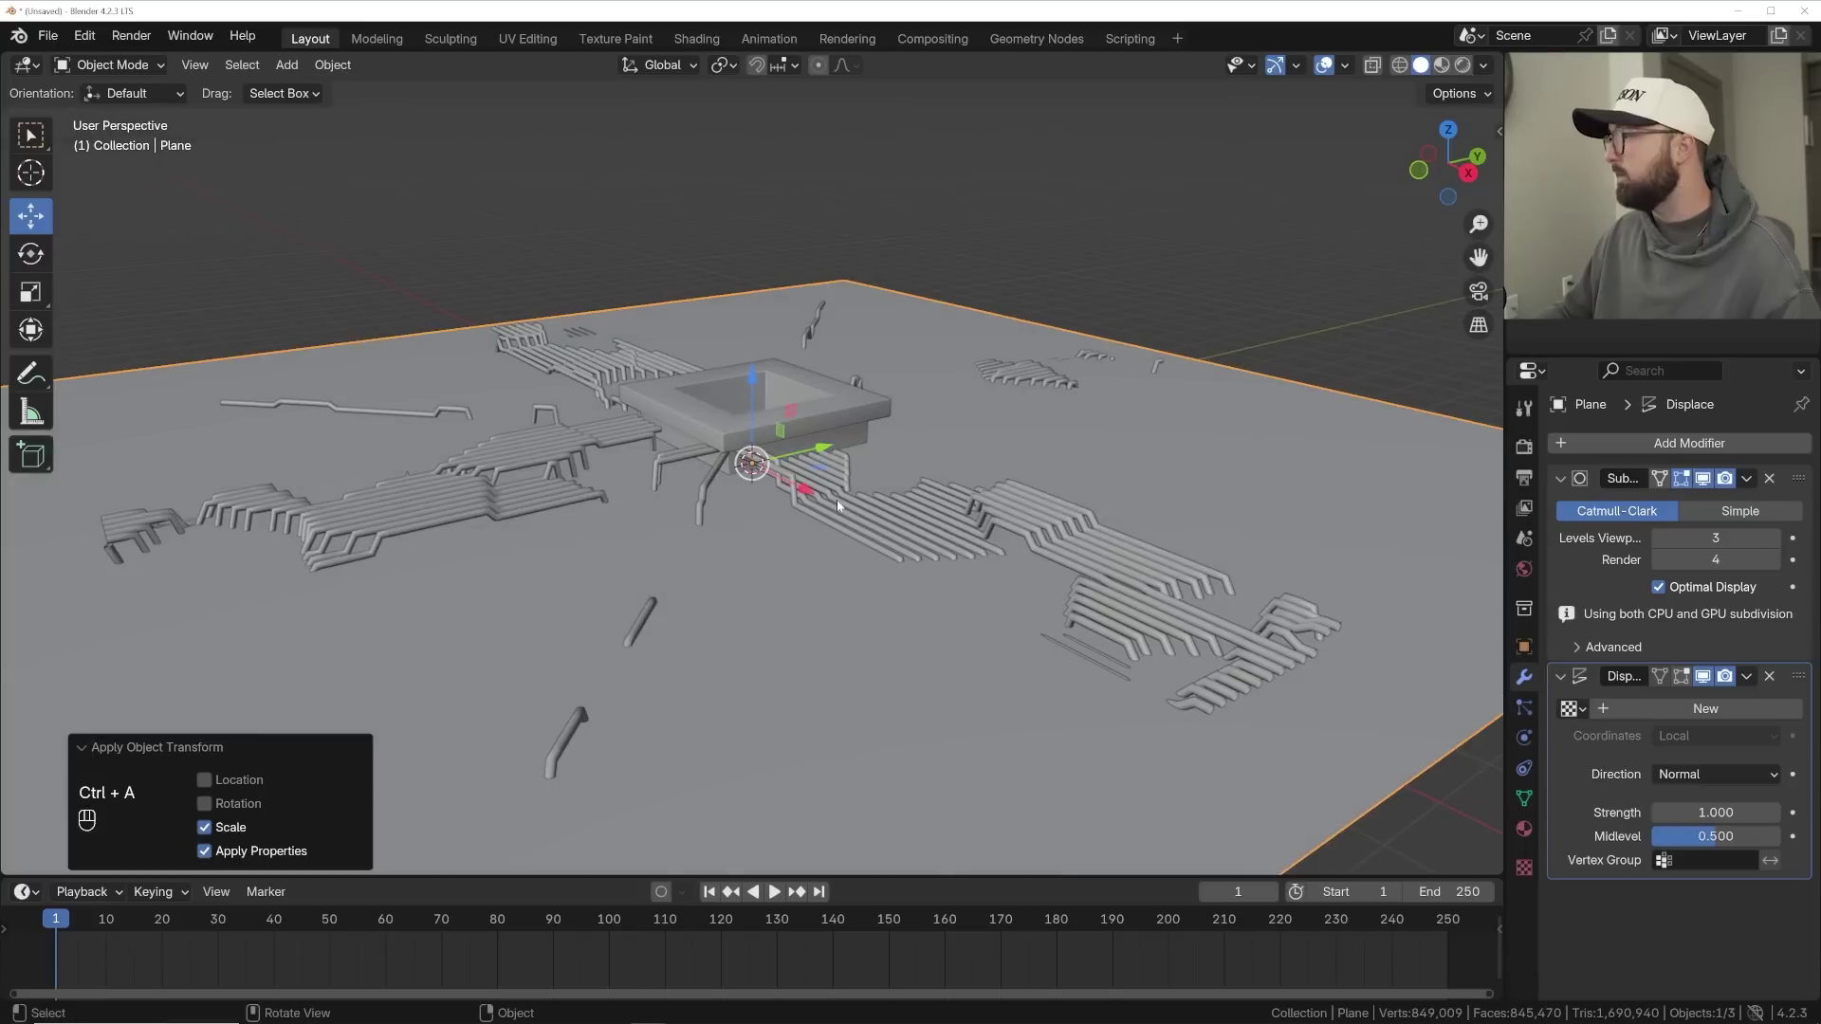
- Create a new texture for the Displace modifier and set its type to Distorted Noise
left_click(1705, 682)
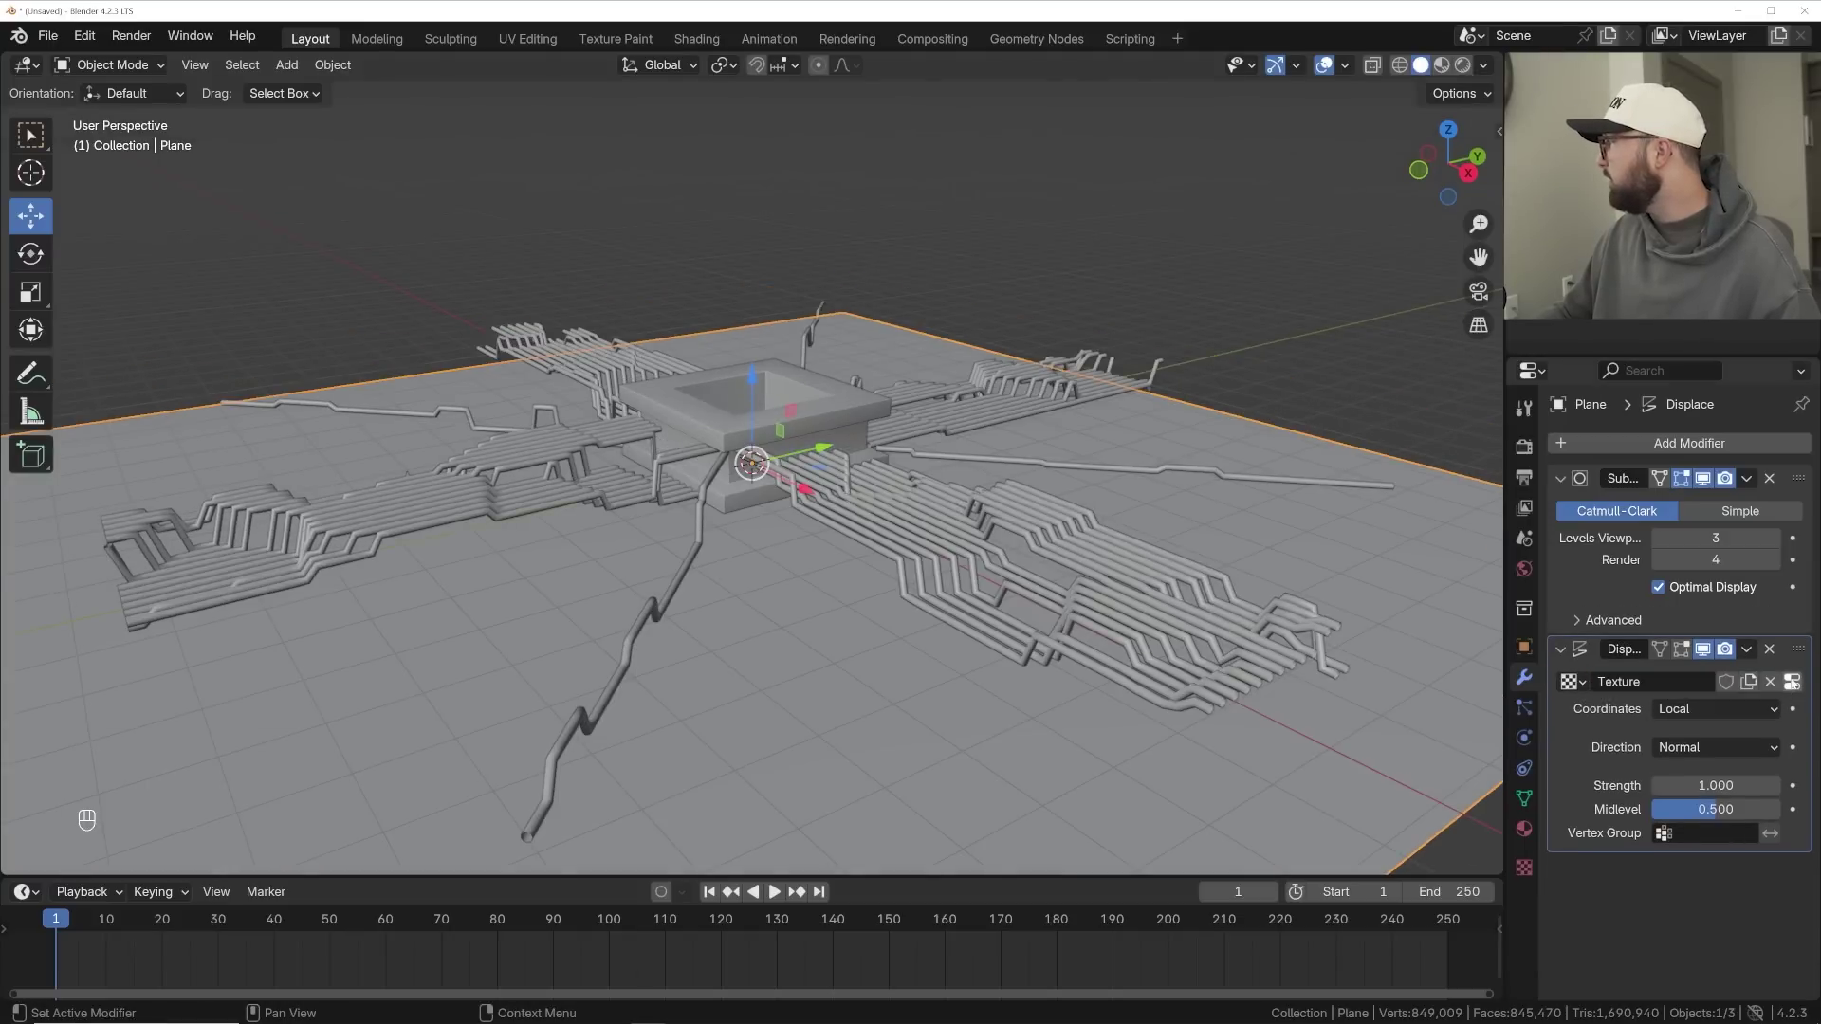
left_click(1792, 682)
left_click(1697, 506)
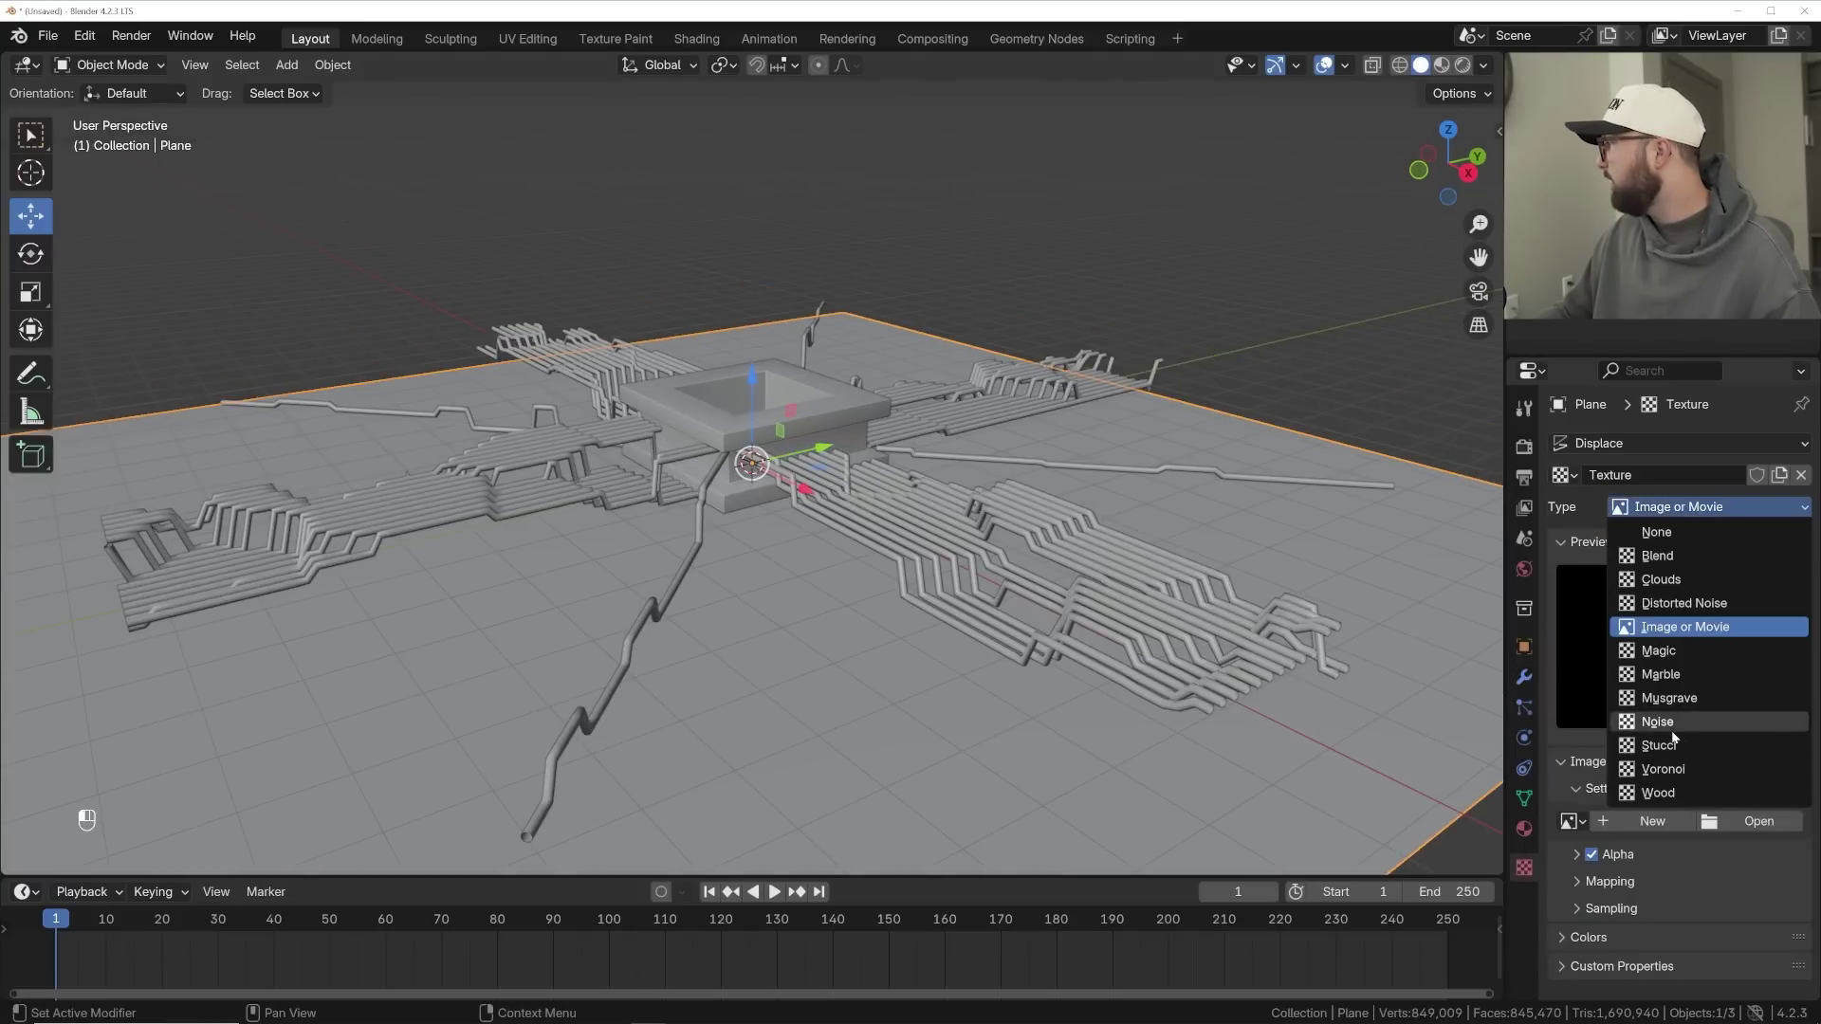
left_click(1690, 609)
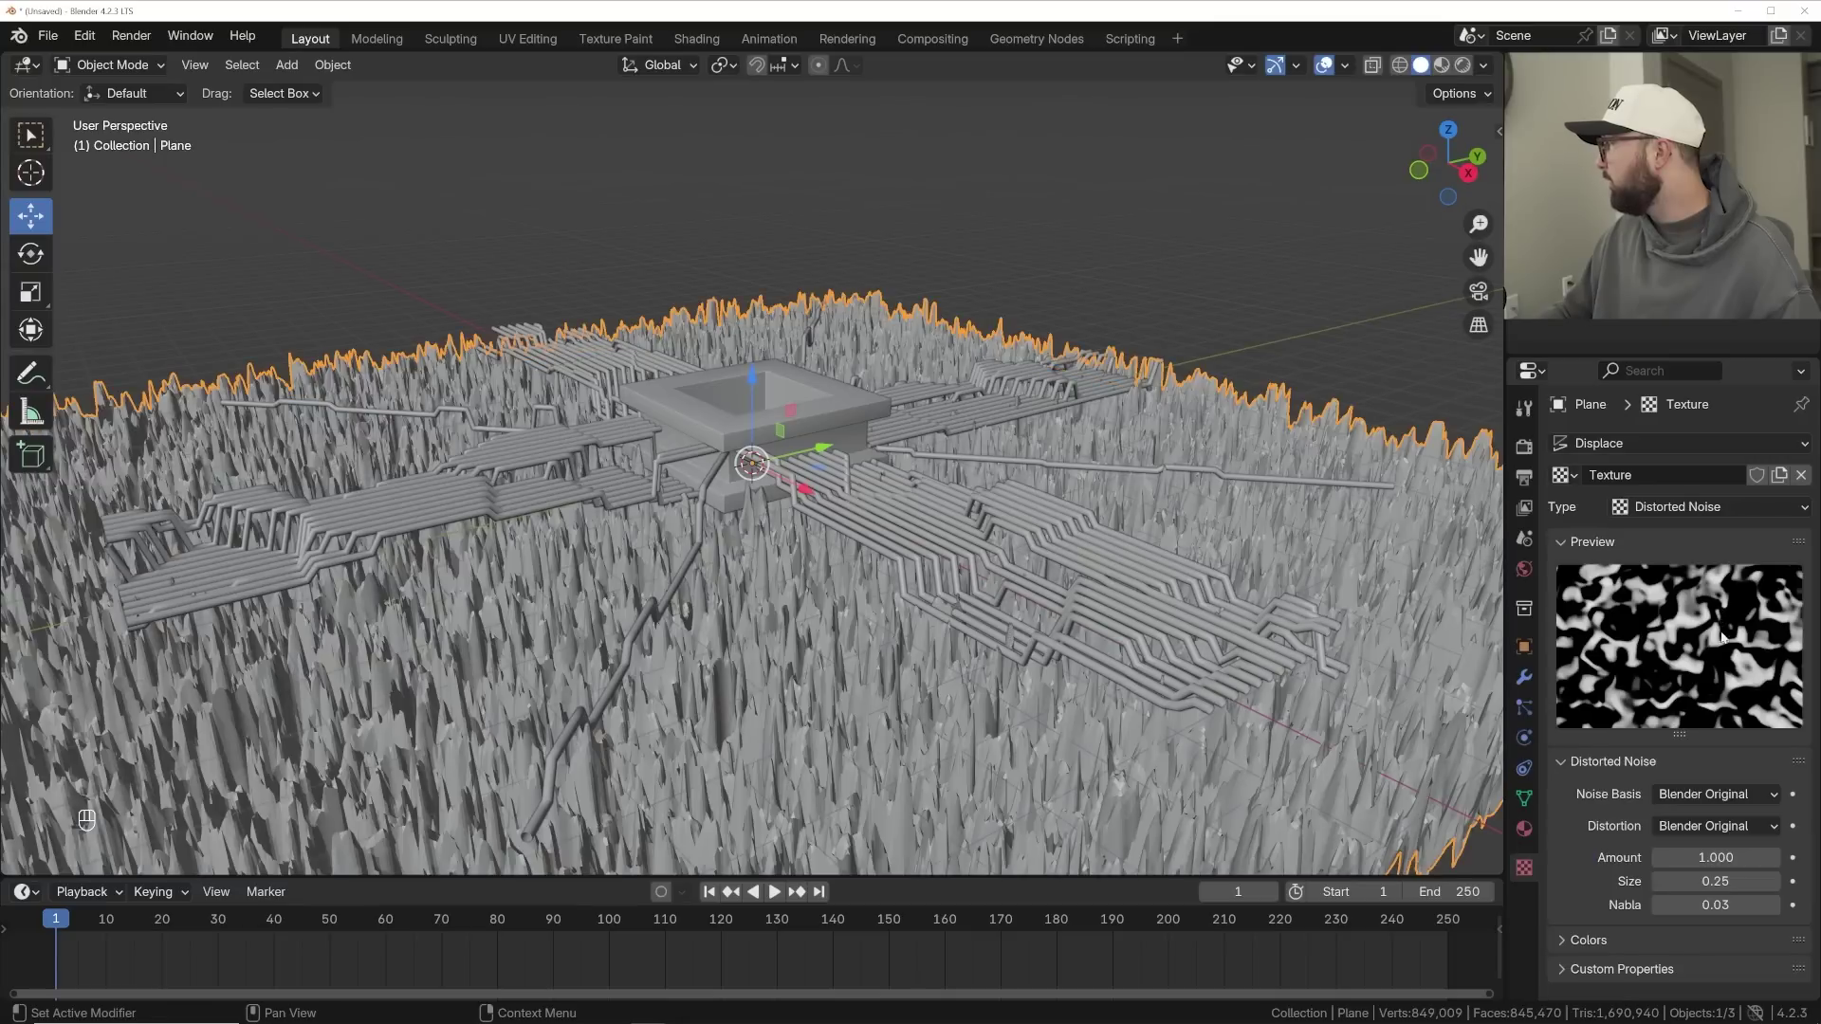
- Set both the noise basis and the distortion of the displacement texture to Cell Noise
left_click(1716, 857)
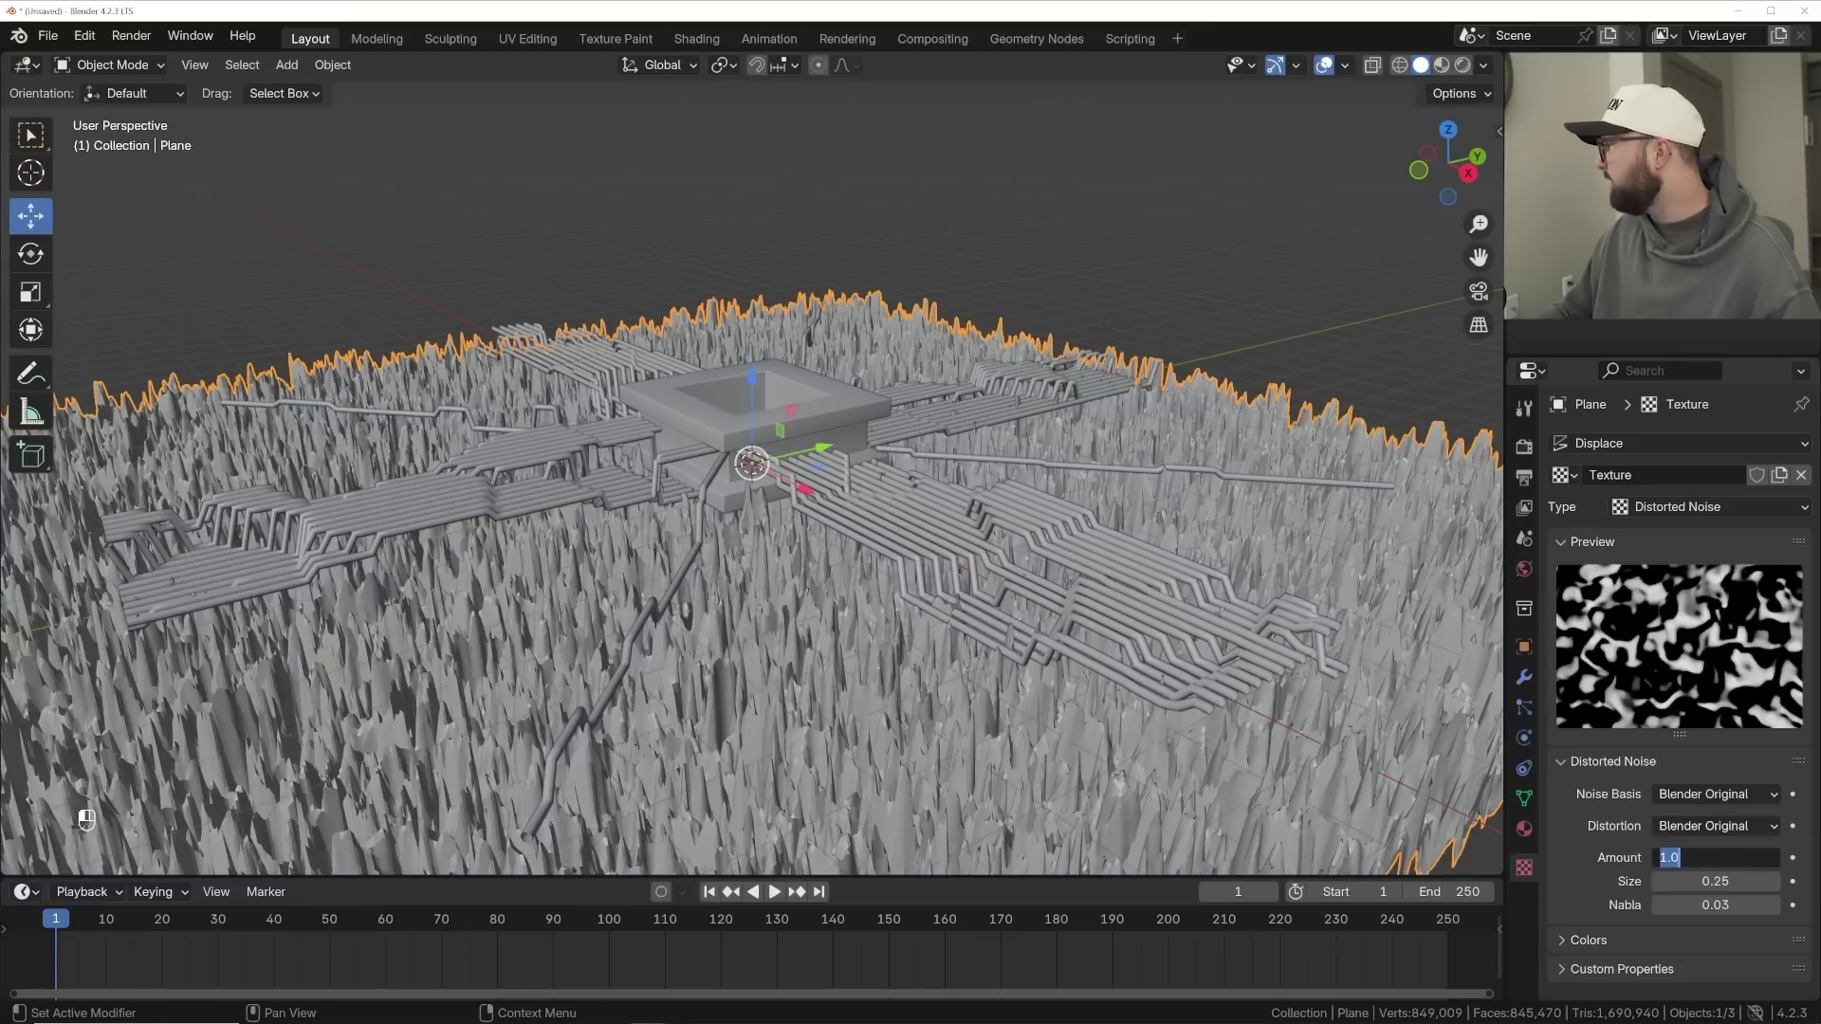
left_click(1714, 793)
left_click(1705, 771)
left_click(1733, 827)
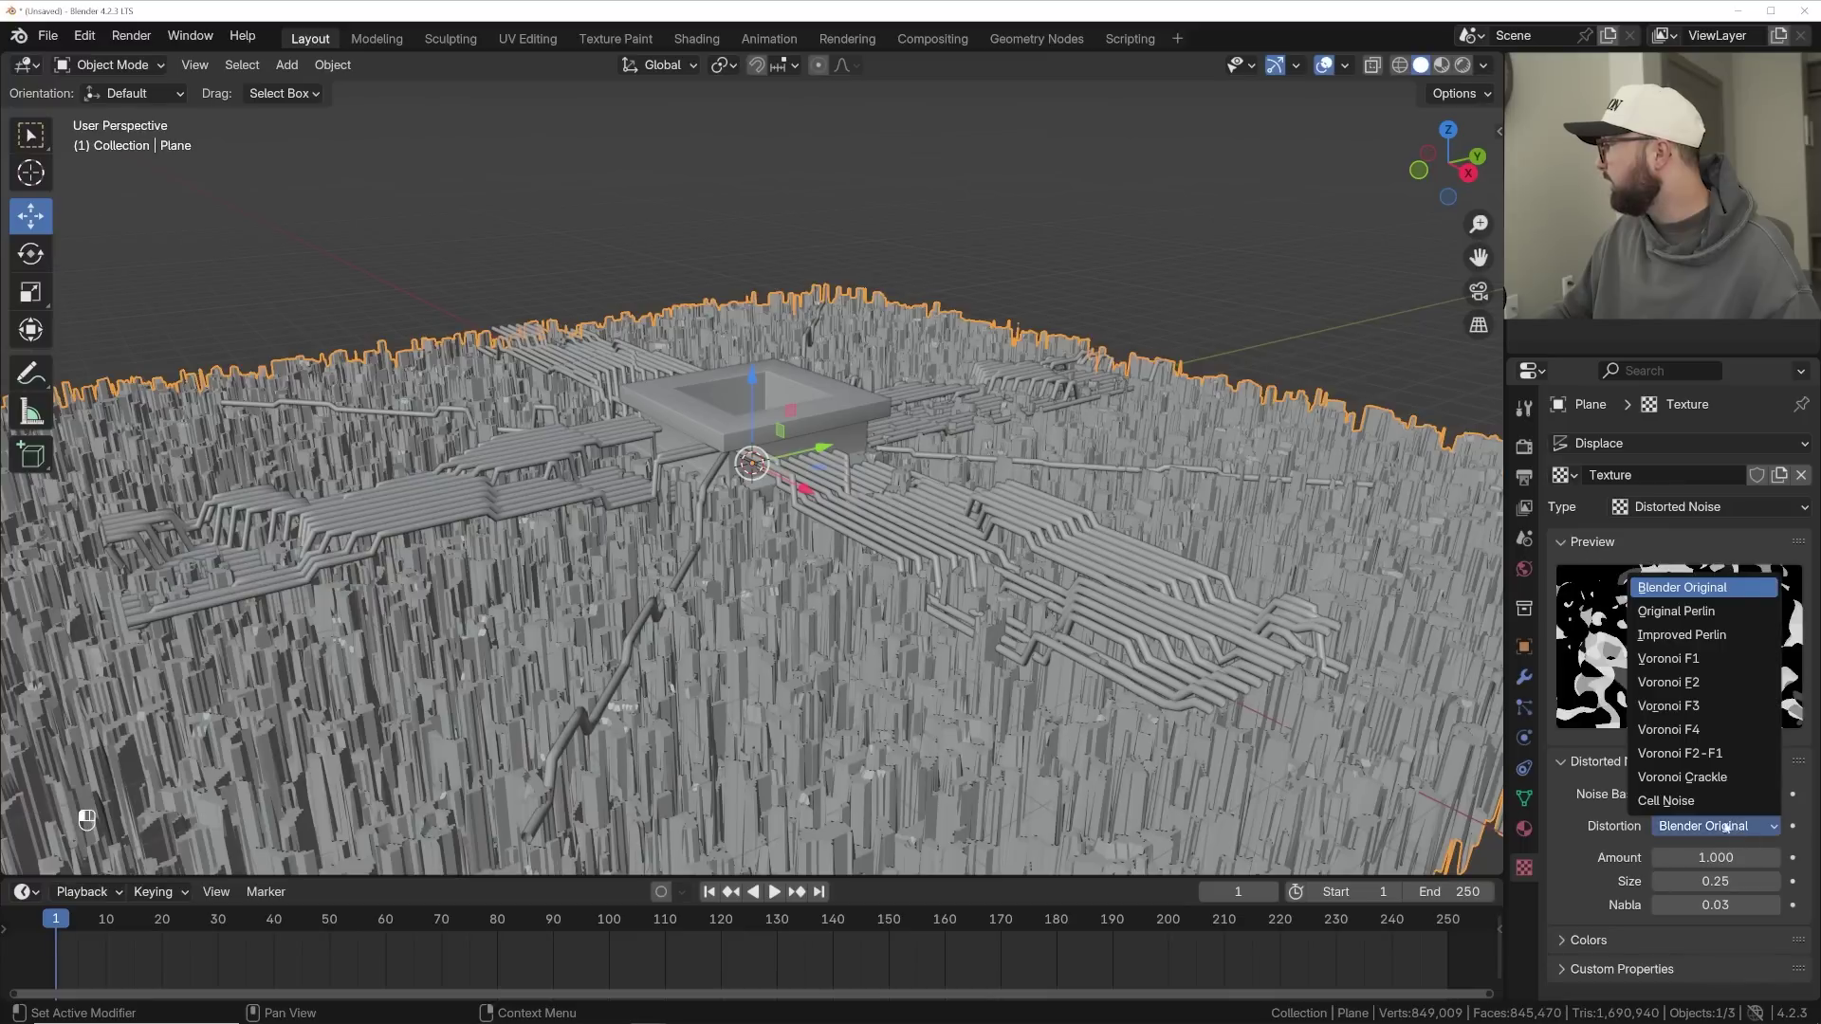
left_click(1707, 800)
- Try a size of 4 for the distorted noise texture, and settle on a size of 3
left_click(1715, 881)
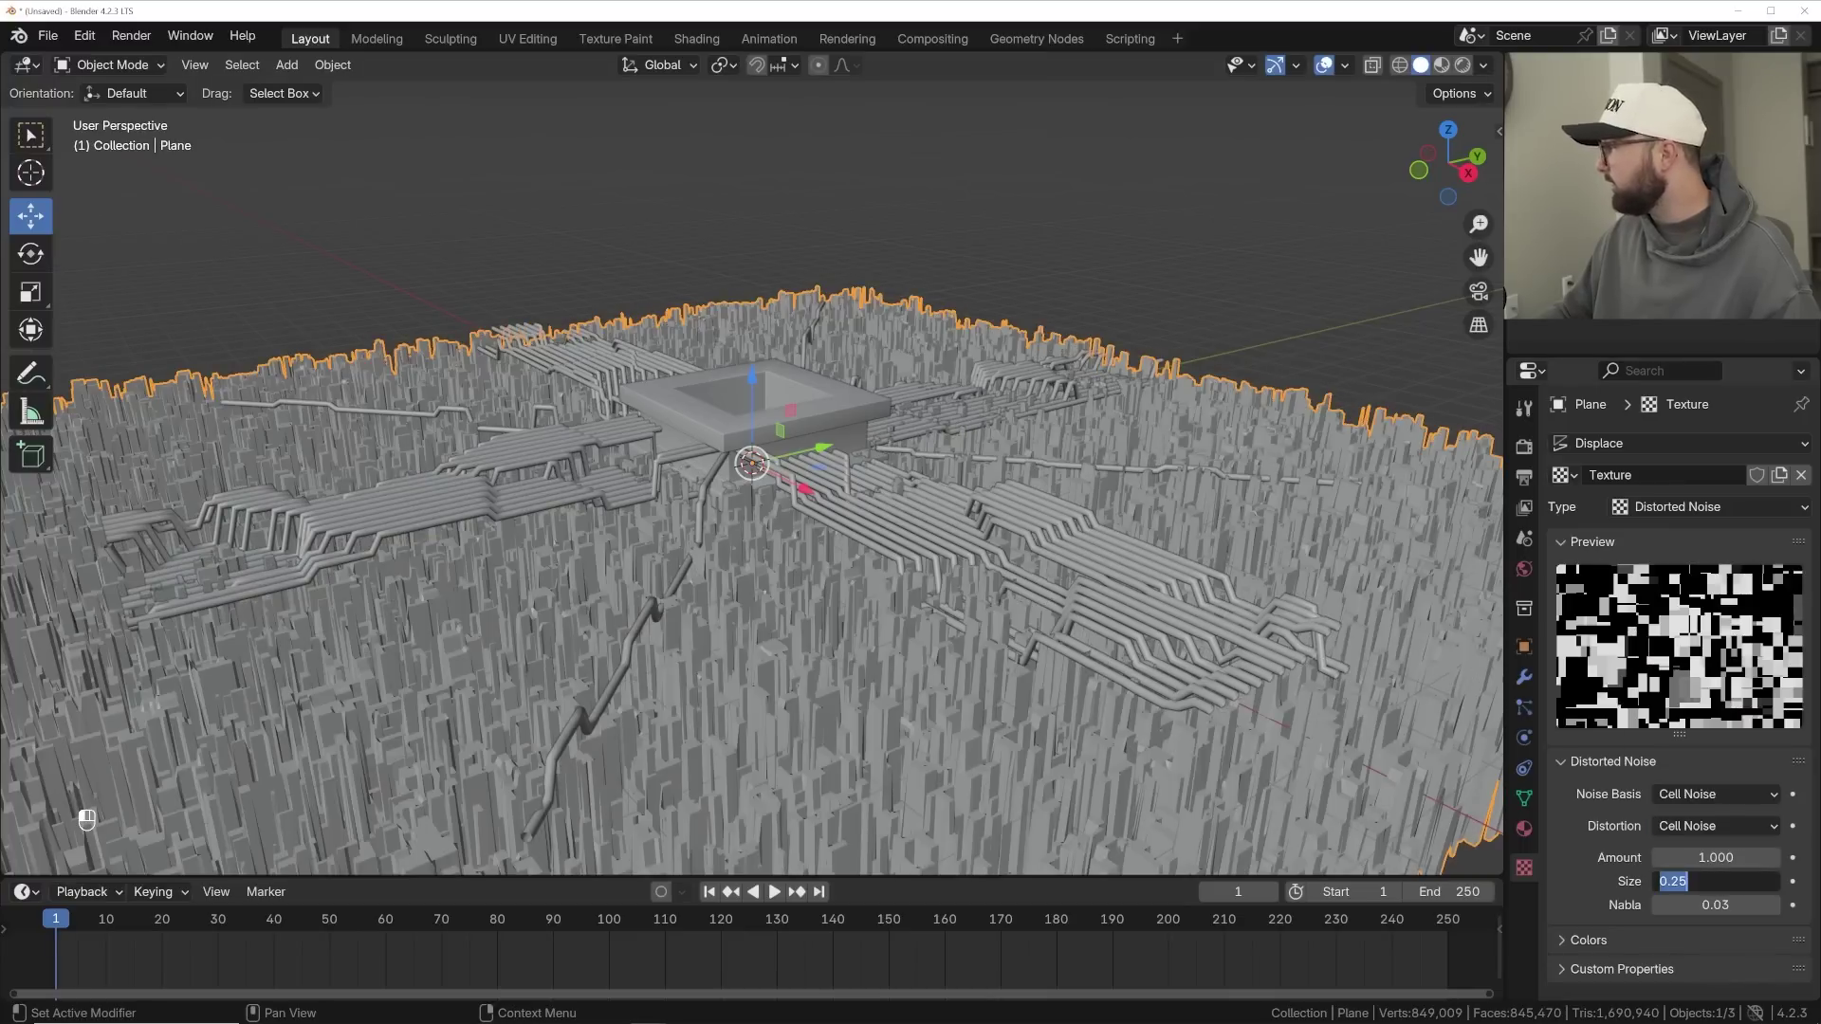
type("4")
key("Return")
middle_click_drag(1005, 489, 1121, 459)
left_click(1699, 882)
type("3")
key("Return")
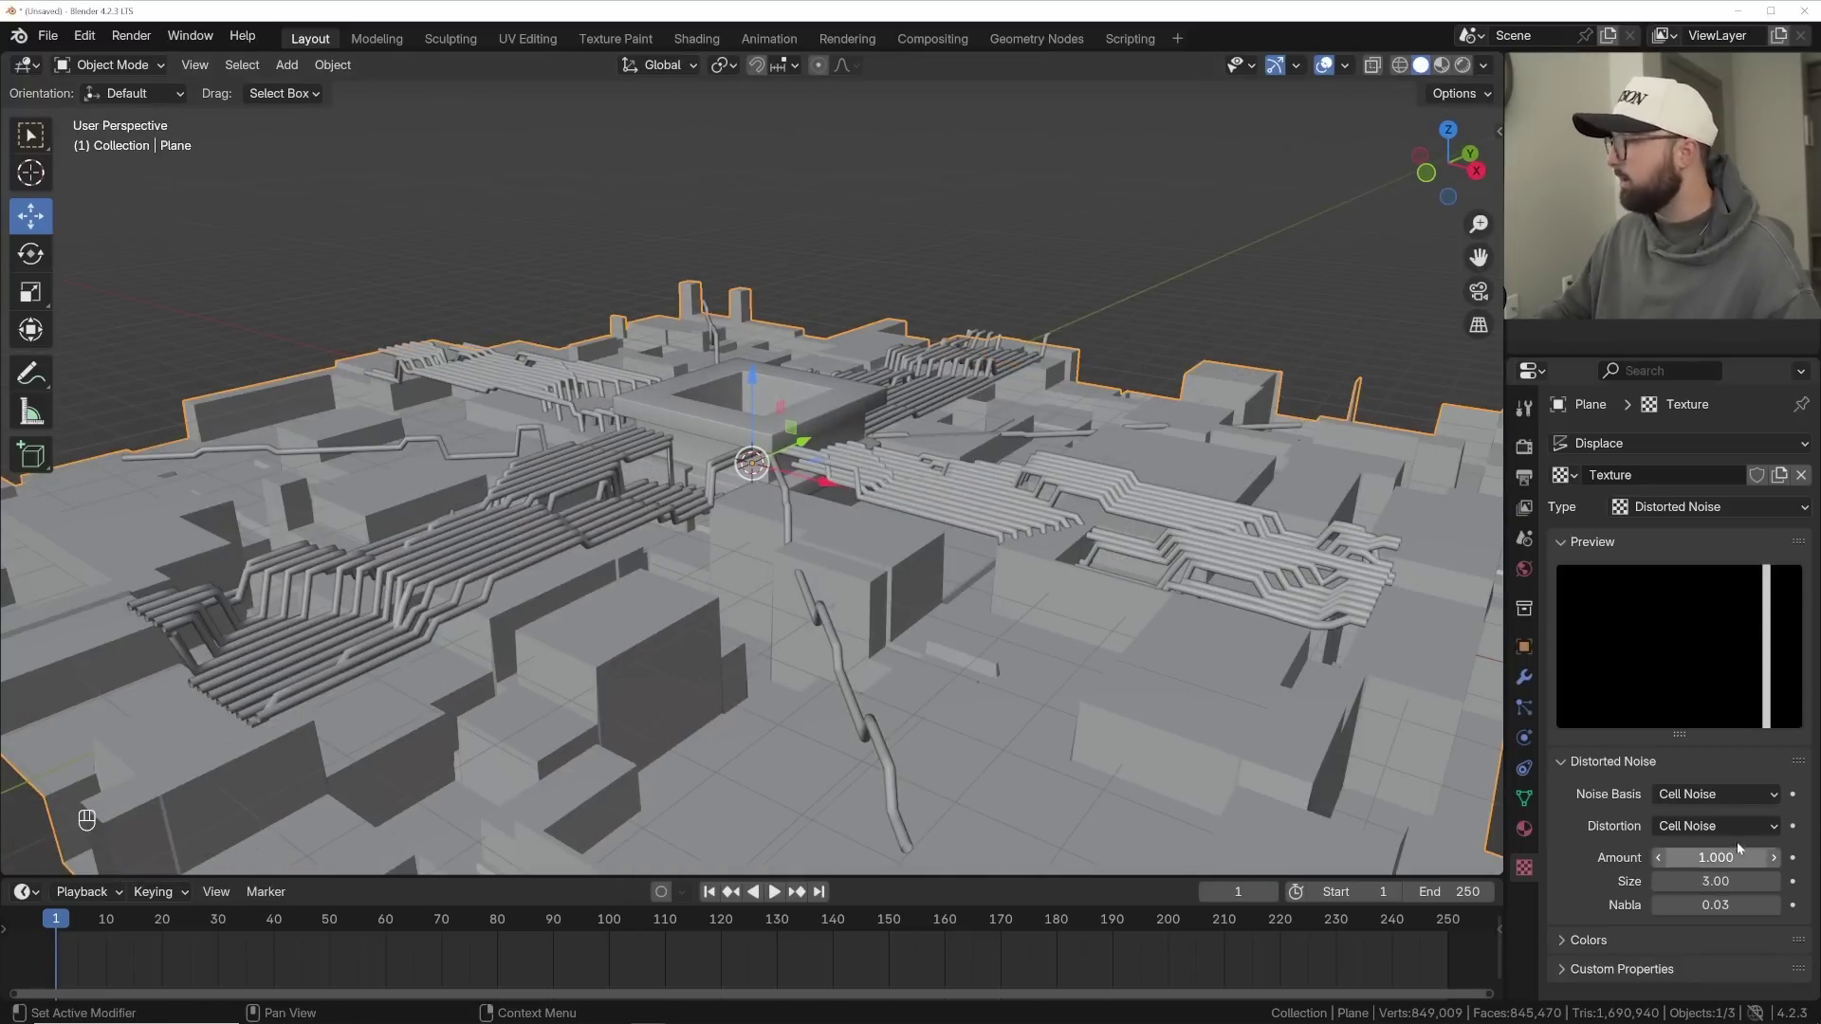
- Set the strength of the ground plane's Displace modifier to 0.15
left_click(1525, 677)
left_click(1716, 785)
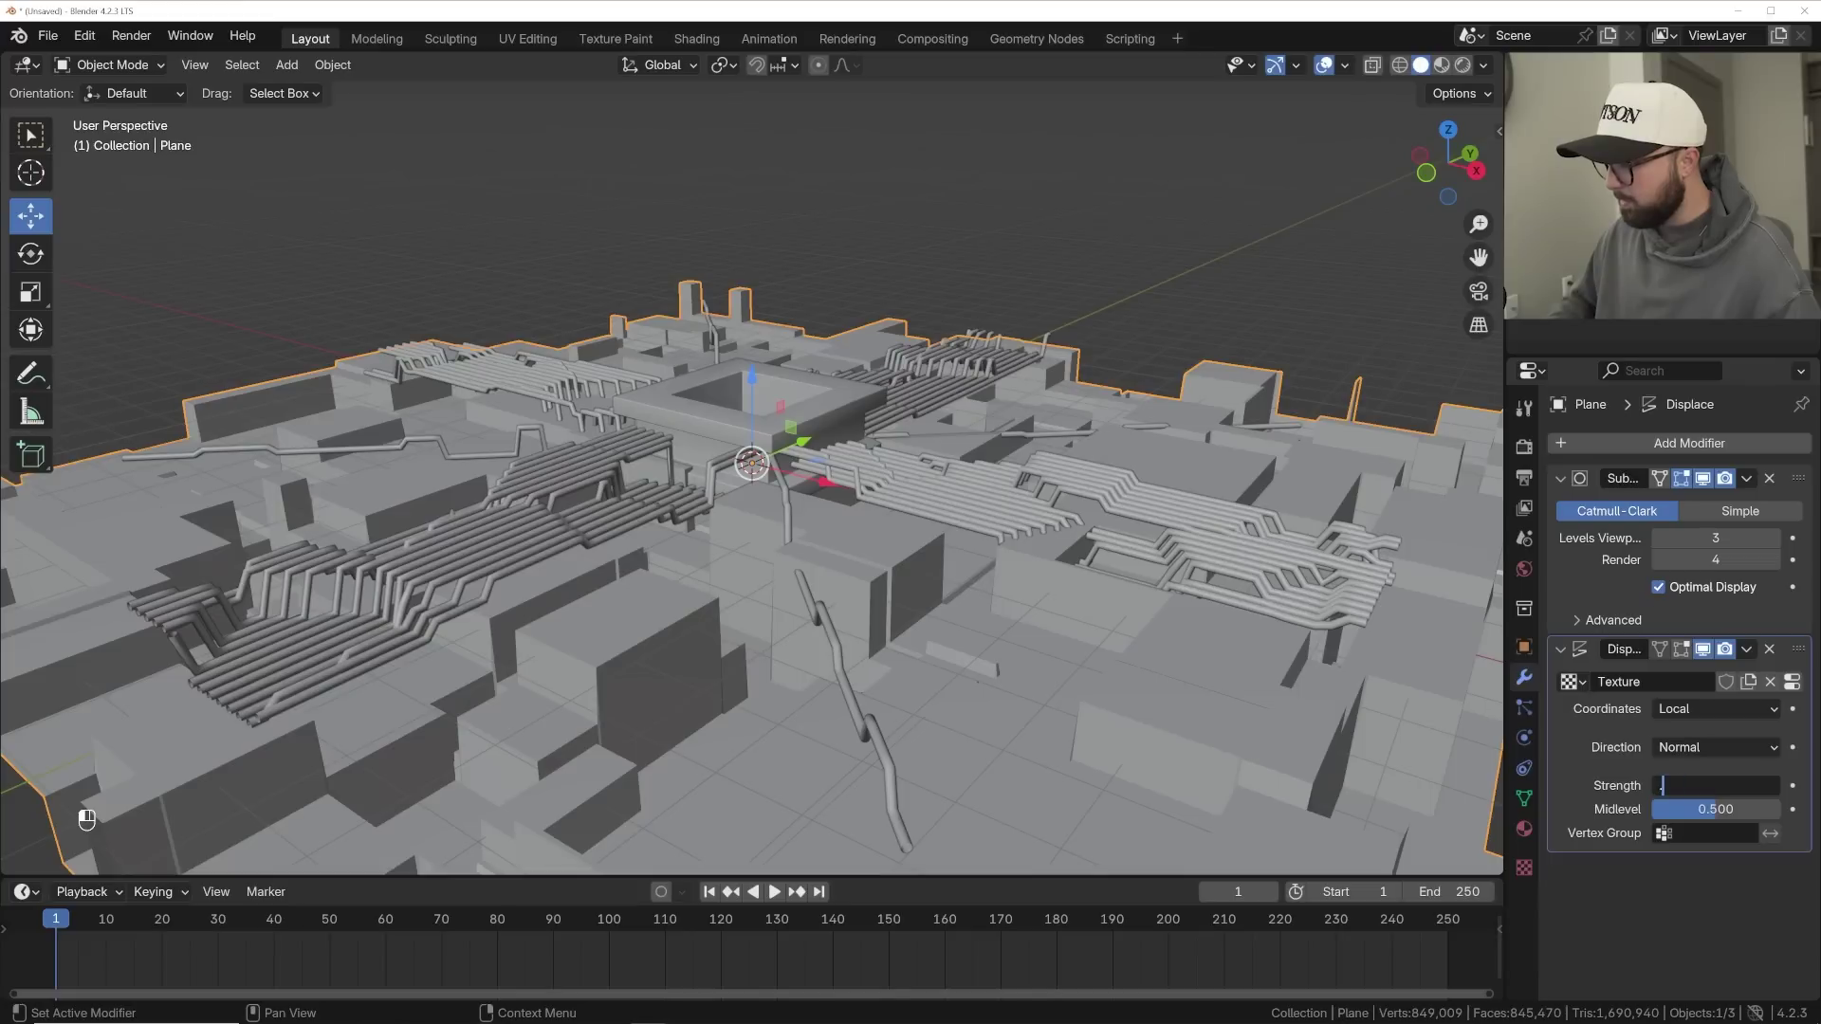
type(".15")
key("Return")
middle_click_drag(616, 480, 1138, 456)
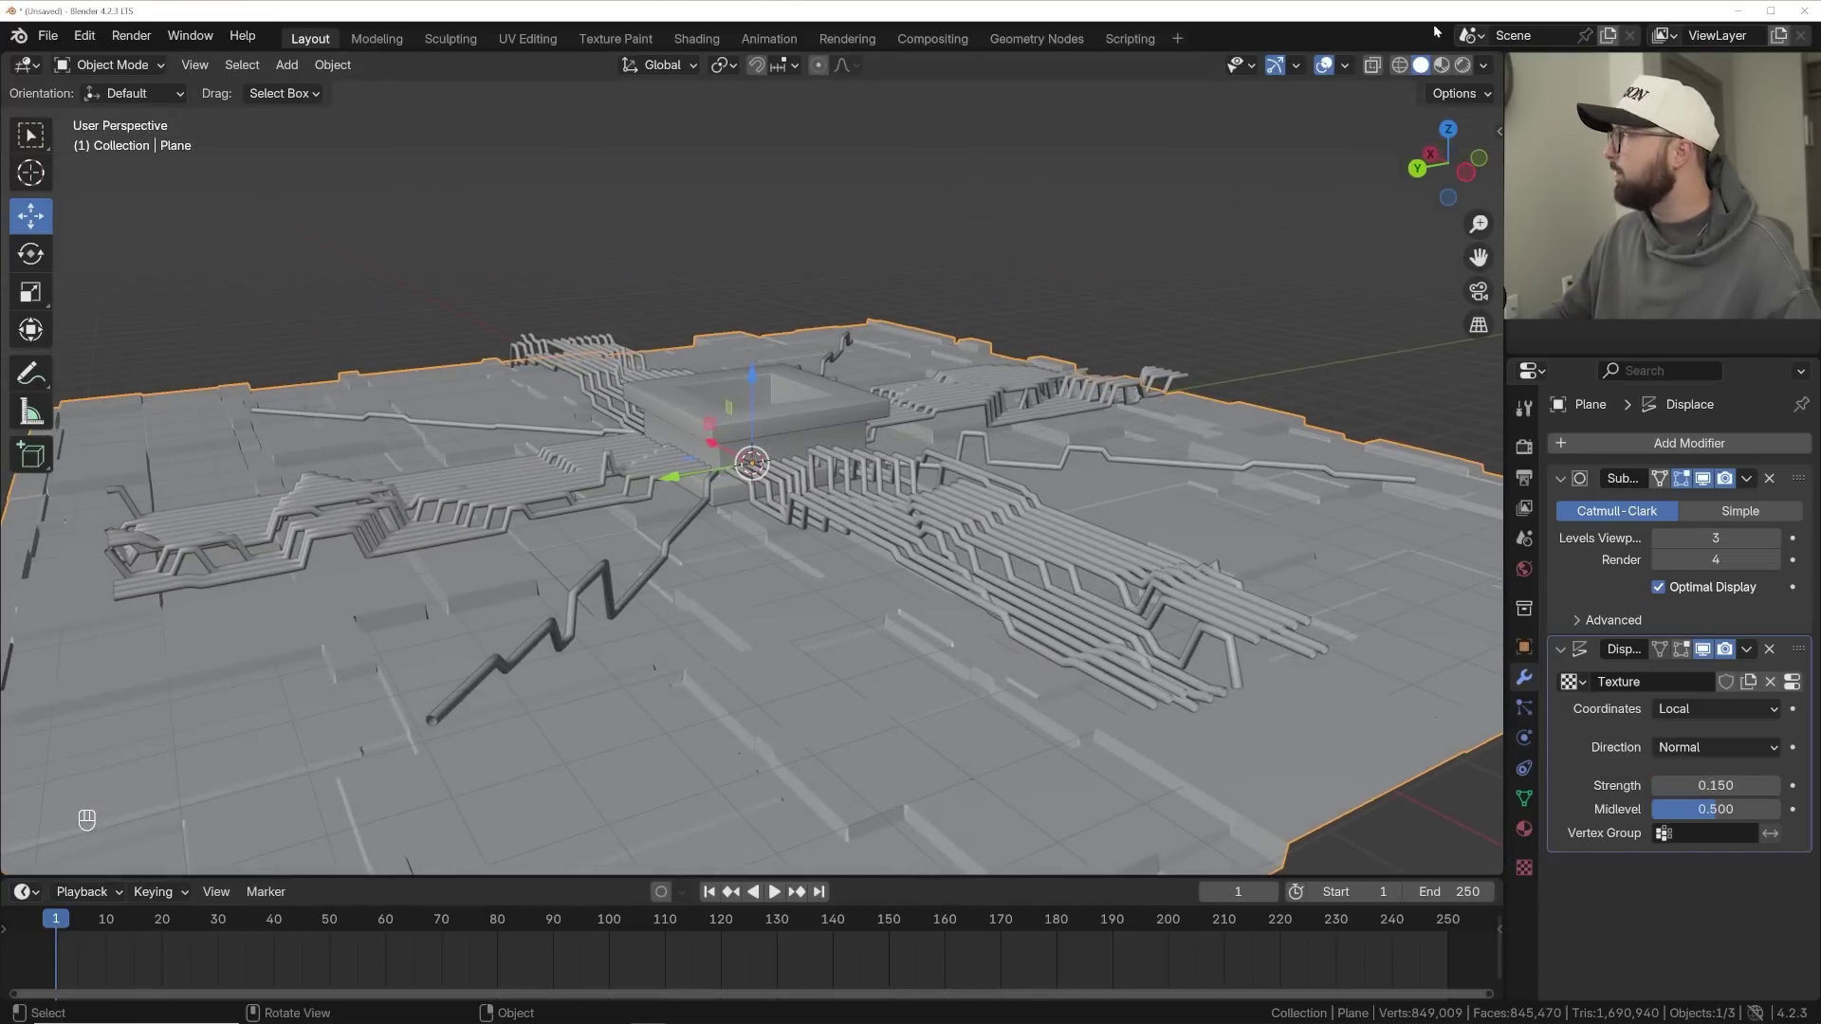
- Enable shadows in the viewport's solid shading and inspect the displaced ground around the chip block
left_click(1483, 65)
mouse_move(1333, 507)
middle_mouse_down()
mouse_move(1180, 475)
mouse_move(1042, 503)
middle_mouse_up()
scroll(948, 455, "up", 5)
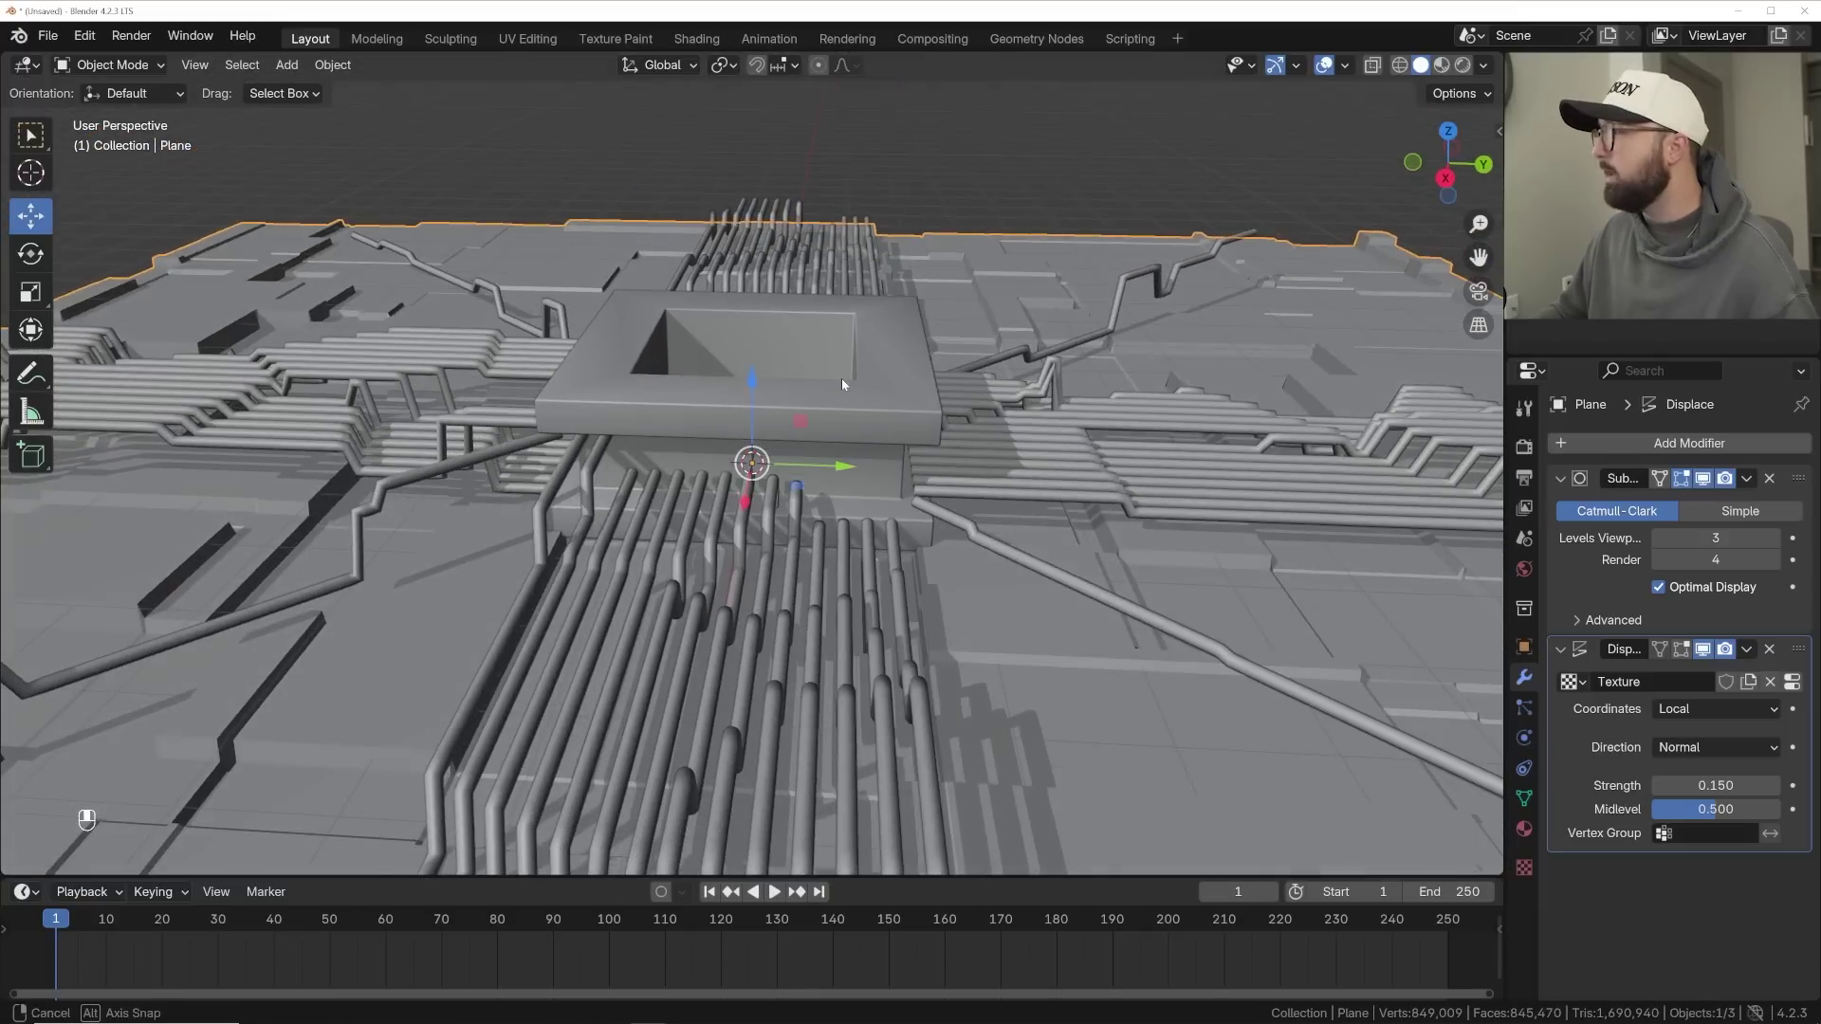
middle_click_drag(842, 383, 798, 395)
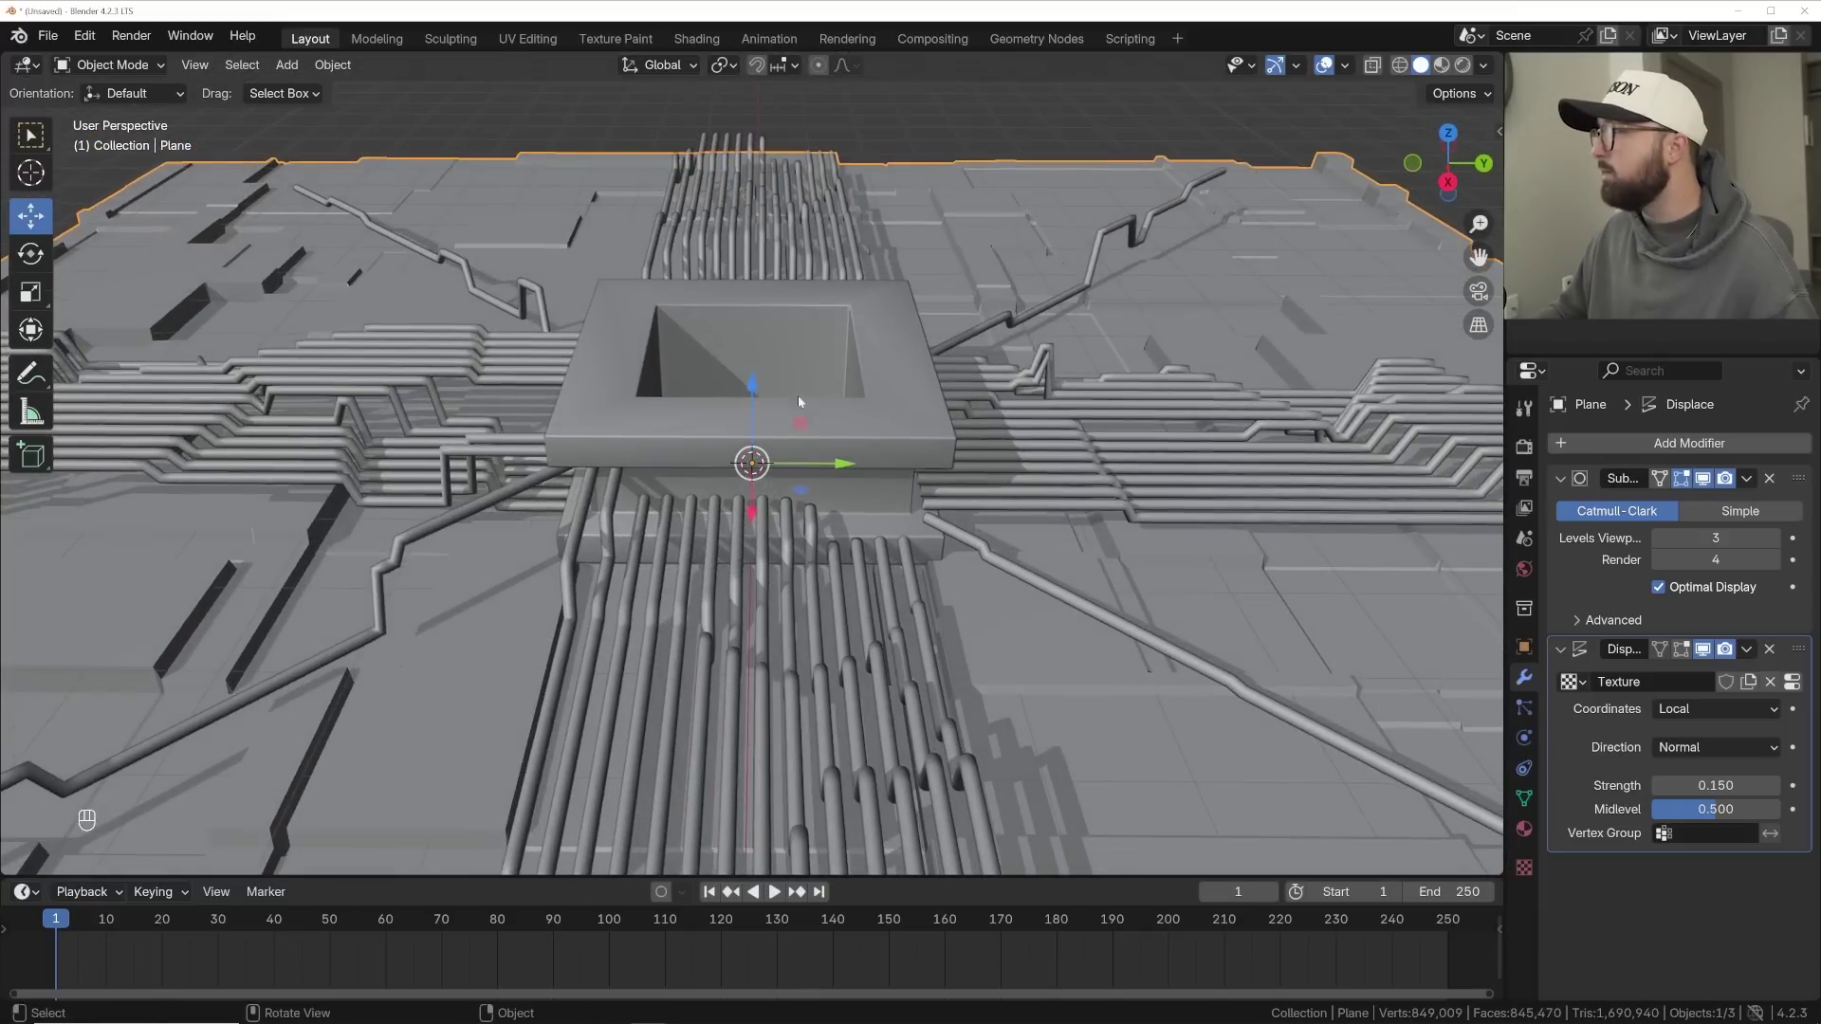
- Add a new mesh plane at the chip block and rename it "wire 2"
middle_click_drag(801, 239, 740, 366)
key("shift+a")
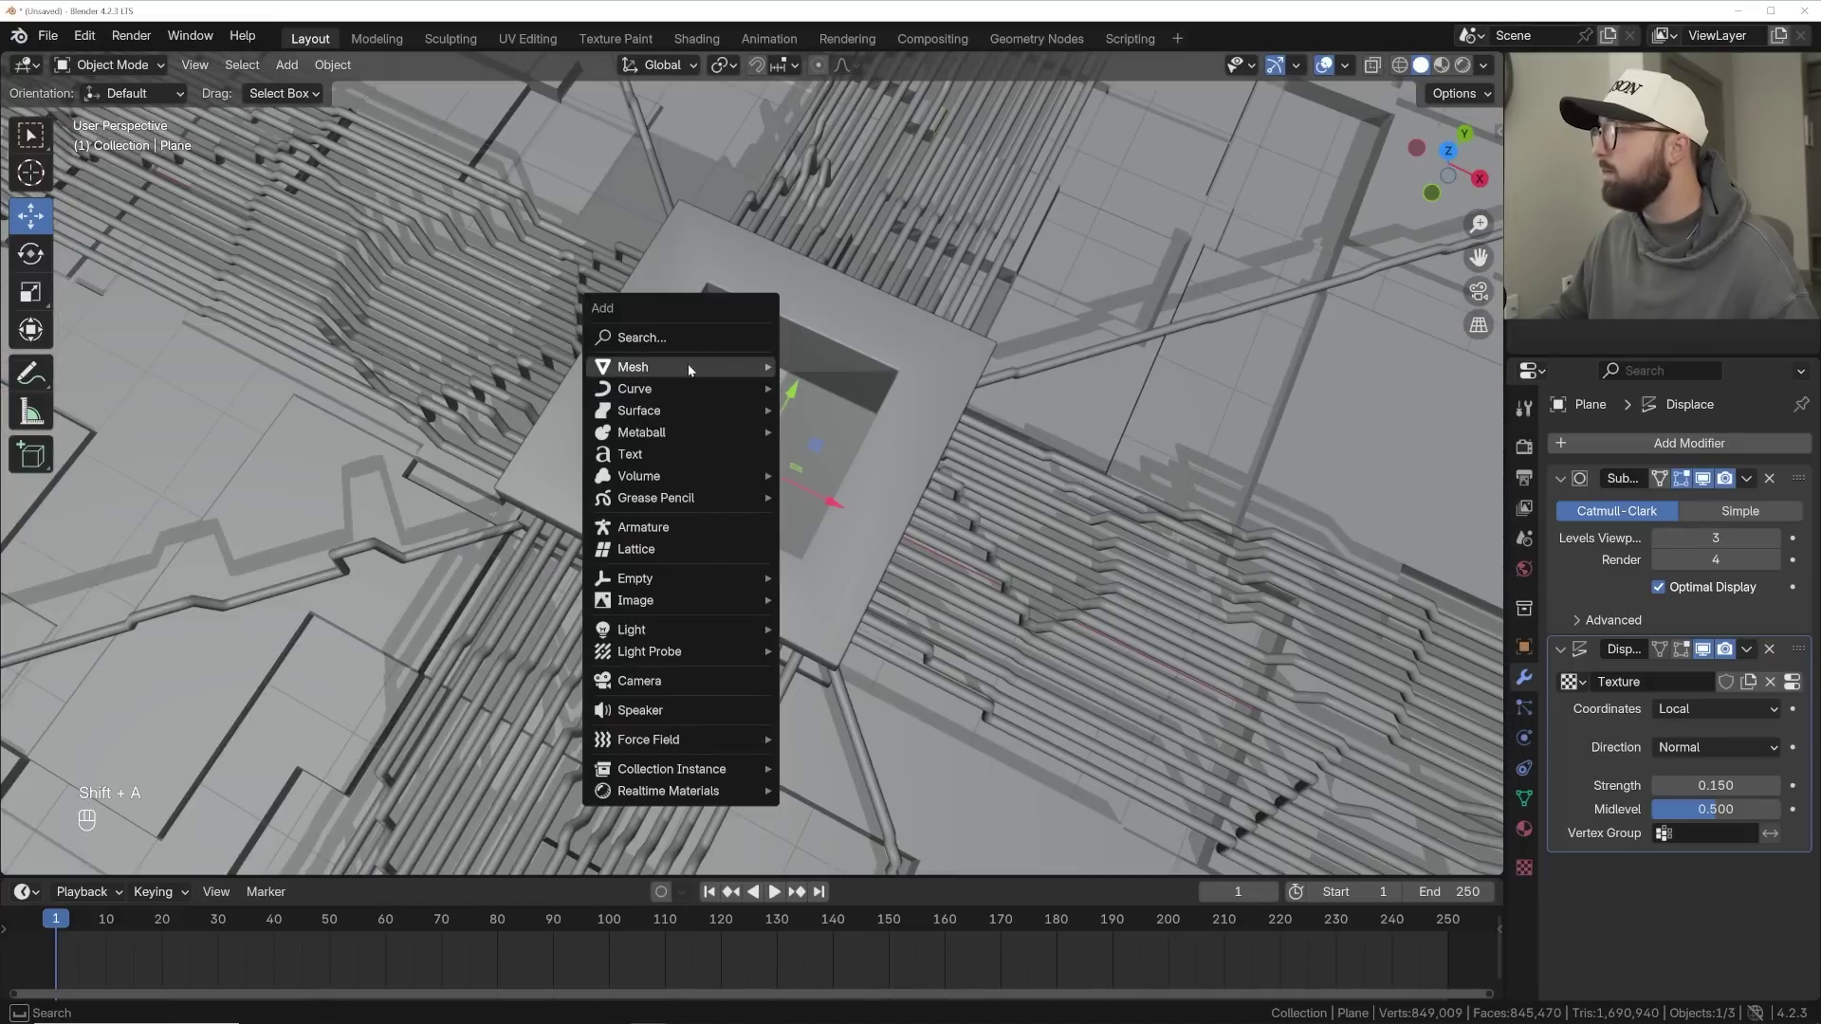
left_click(804, 370)
double_click(1648, 177)
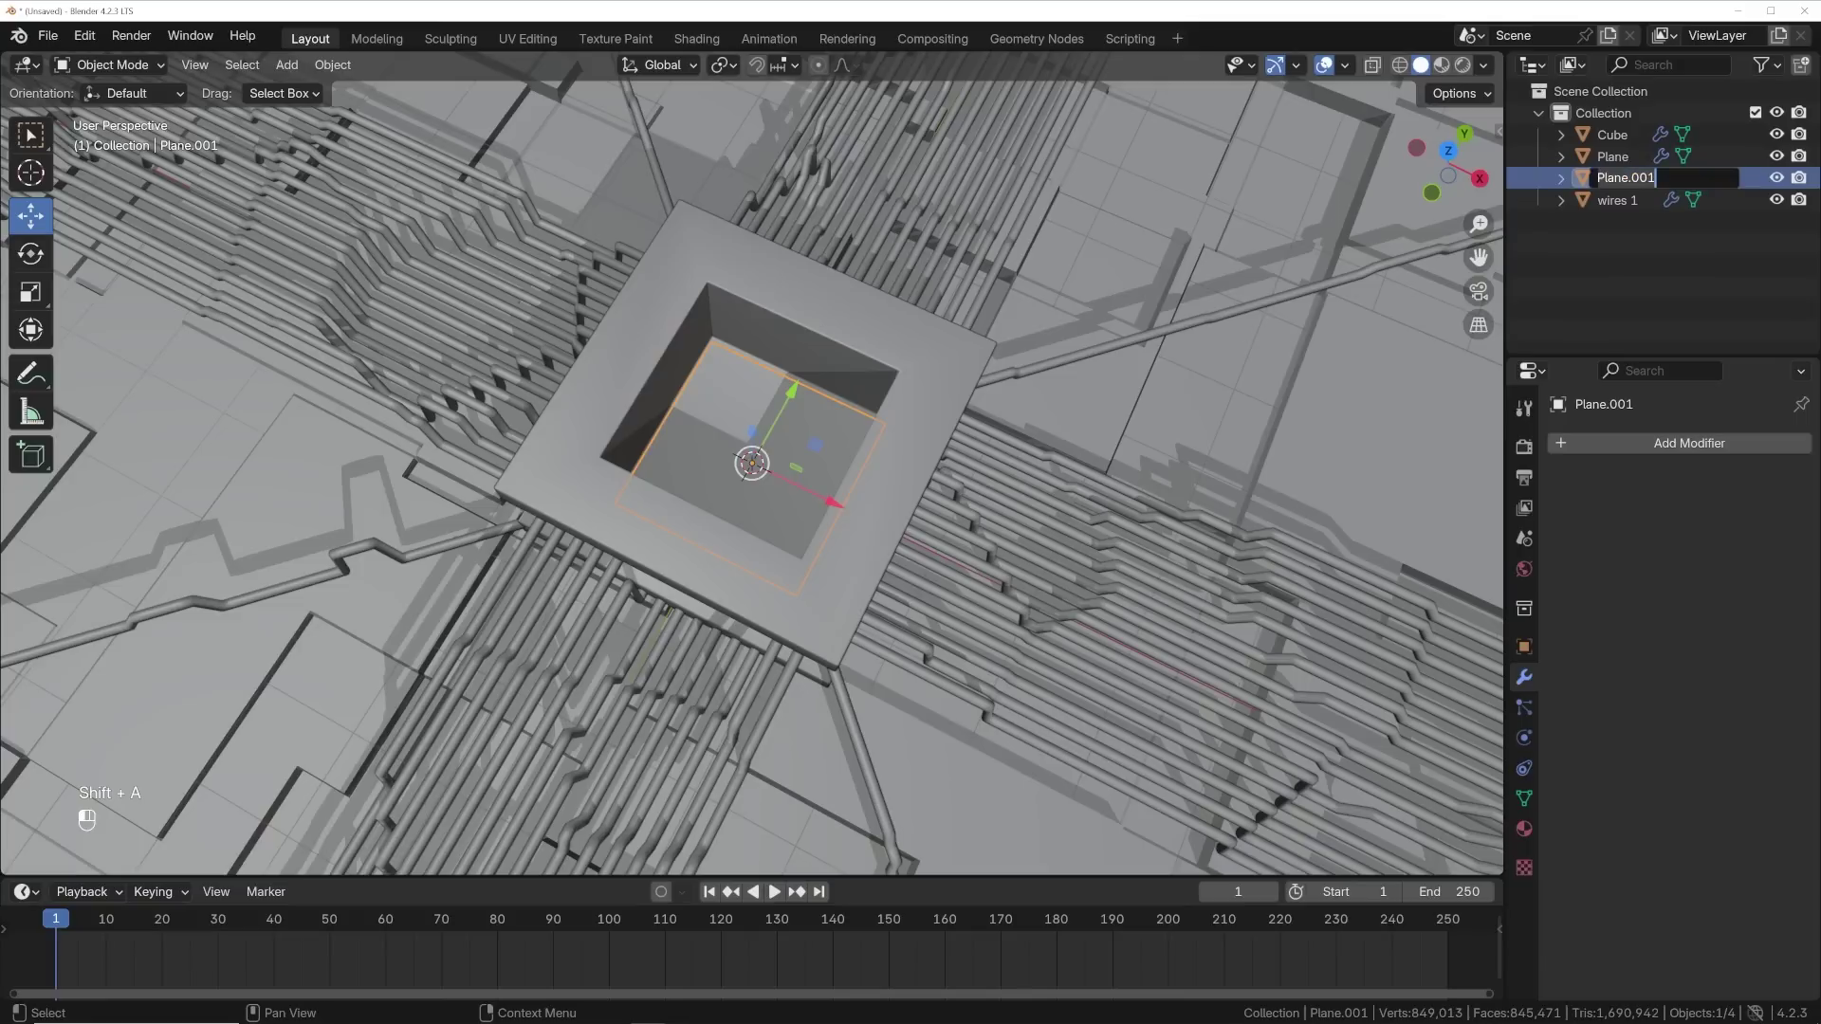
type("wire 2")
key("Return")
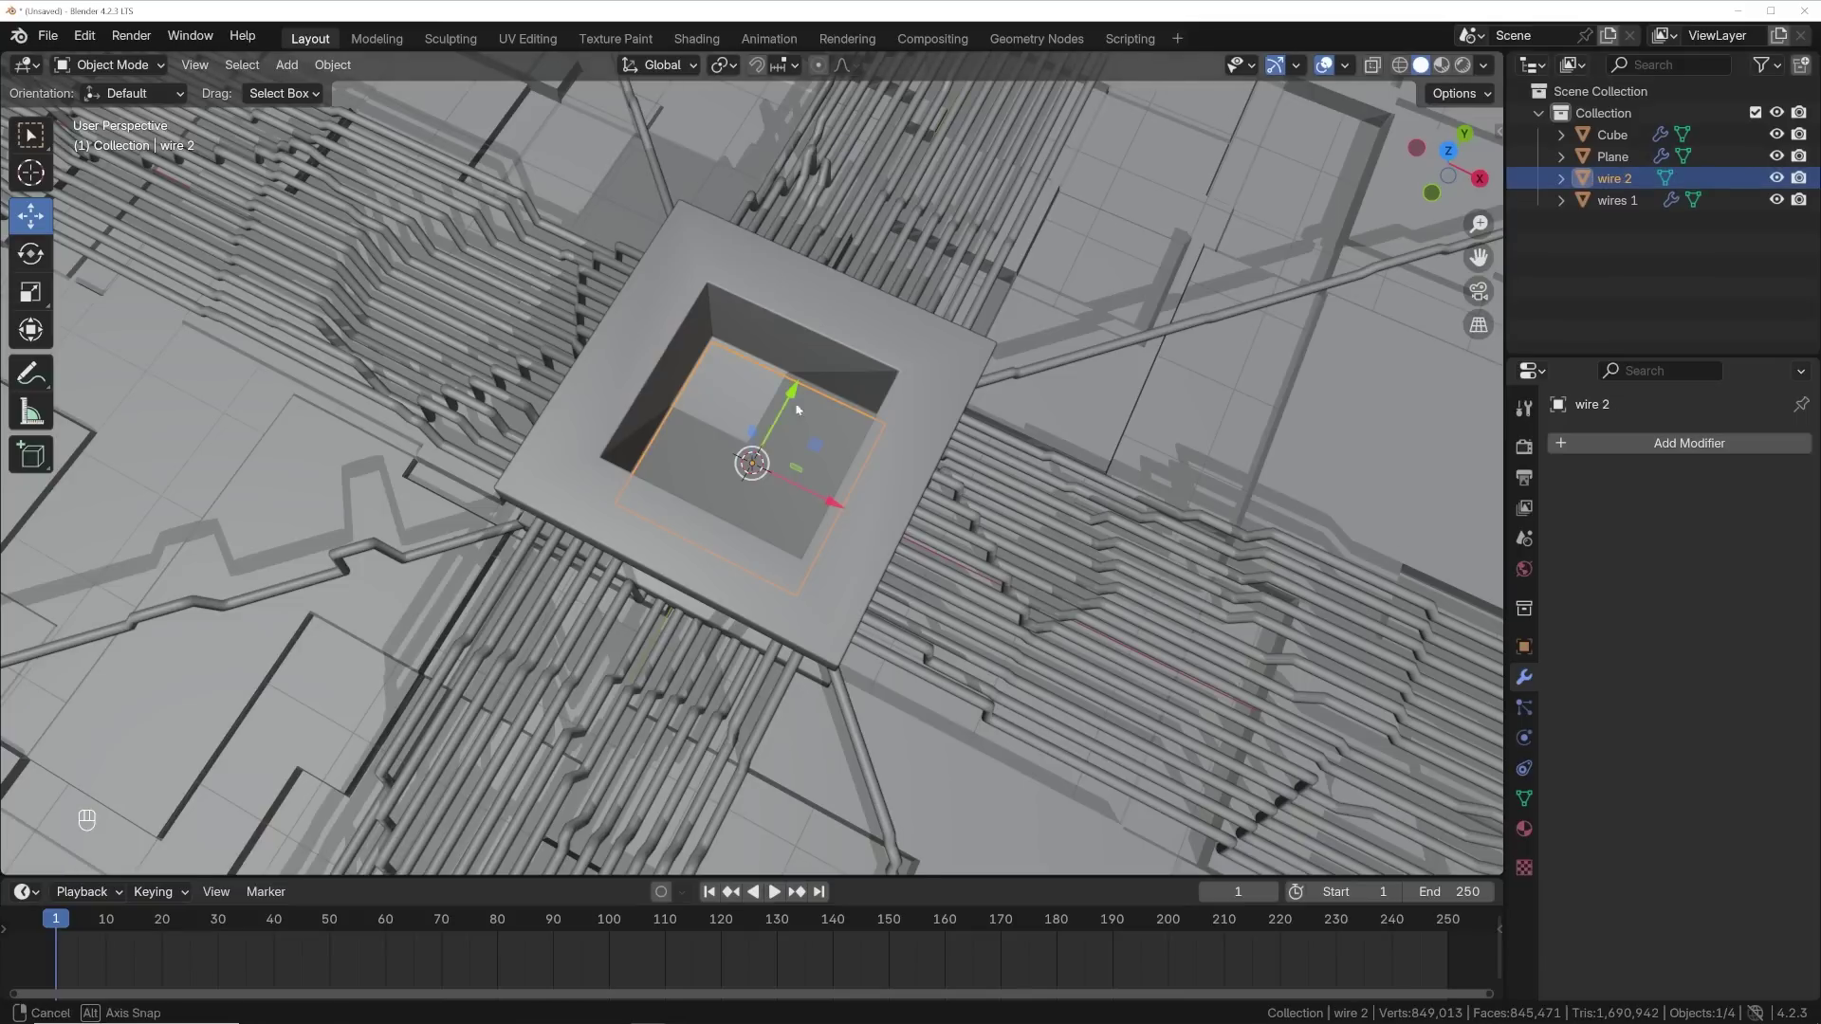
- Switch to the Geometry Nodes workspace and create a new node tree for the wire 2 plane
middle_click_drag(675, 406, 669, 344)
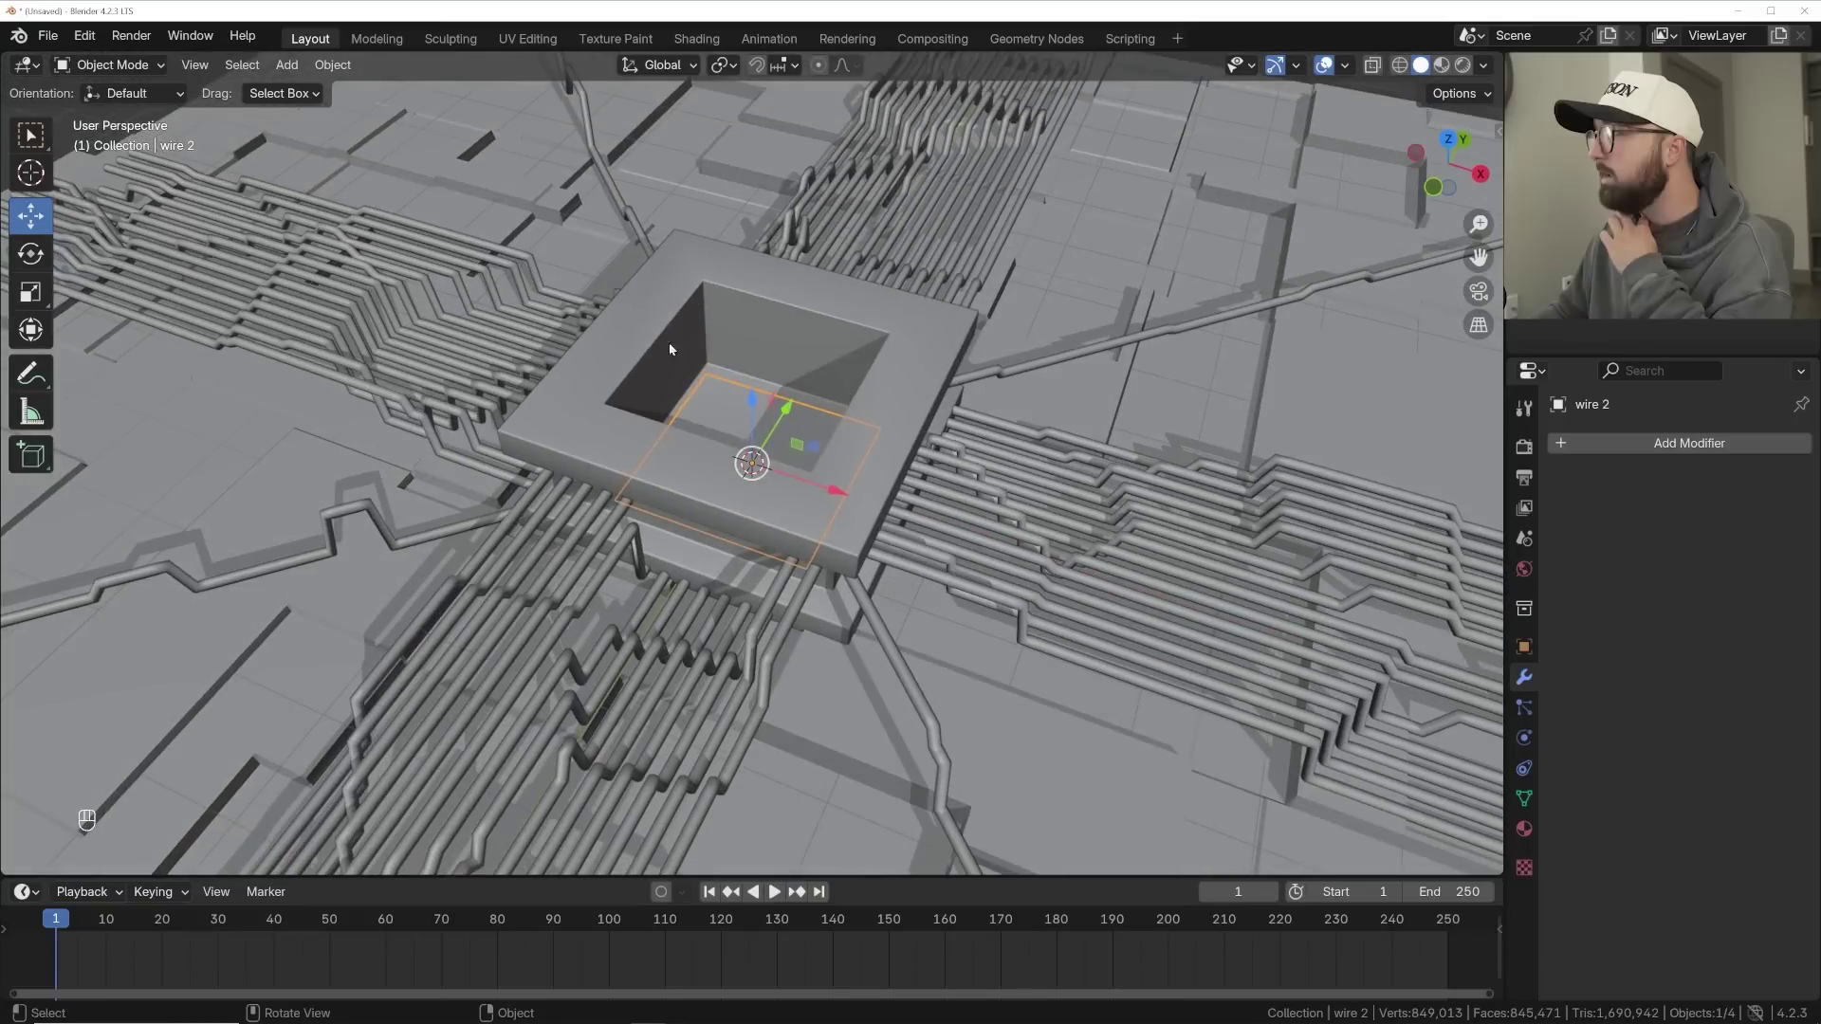
left_click(1045, 38)
left_click(441, 72)
middle_click_drag(1093, 465, 1166, 497)
scroll(1144, 493, "up", 4)
scroll(332, 444, "down", 4)
middle_click_drag(249, 440, 492, 512)
scroll(351, 479, "up", 3)
middle_click_drag(386, 492, 567, 529)
- Add a Grid node and connect its mesh to the Group Output geometry
key("shift+a")
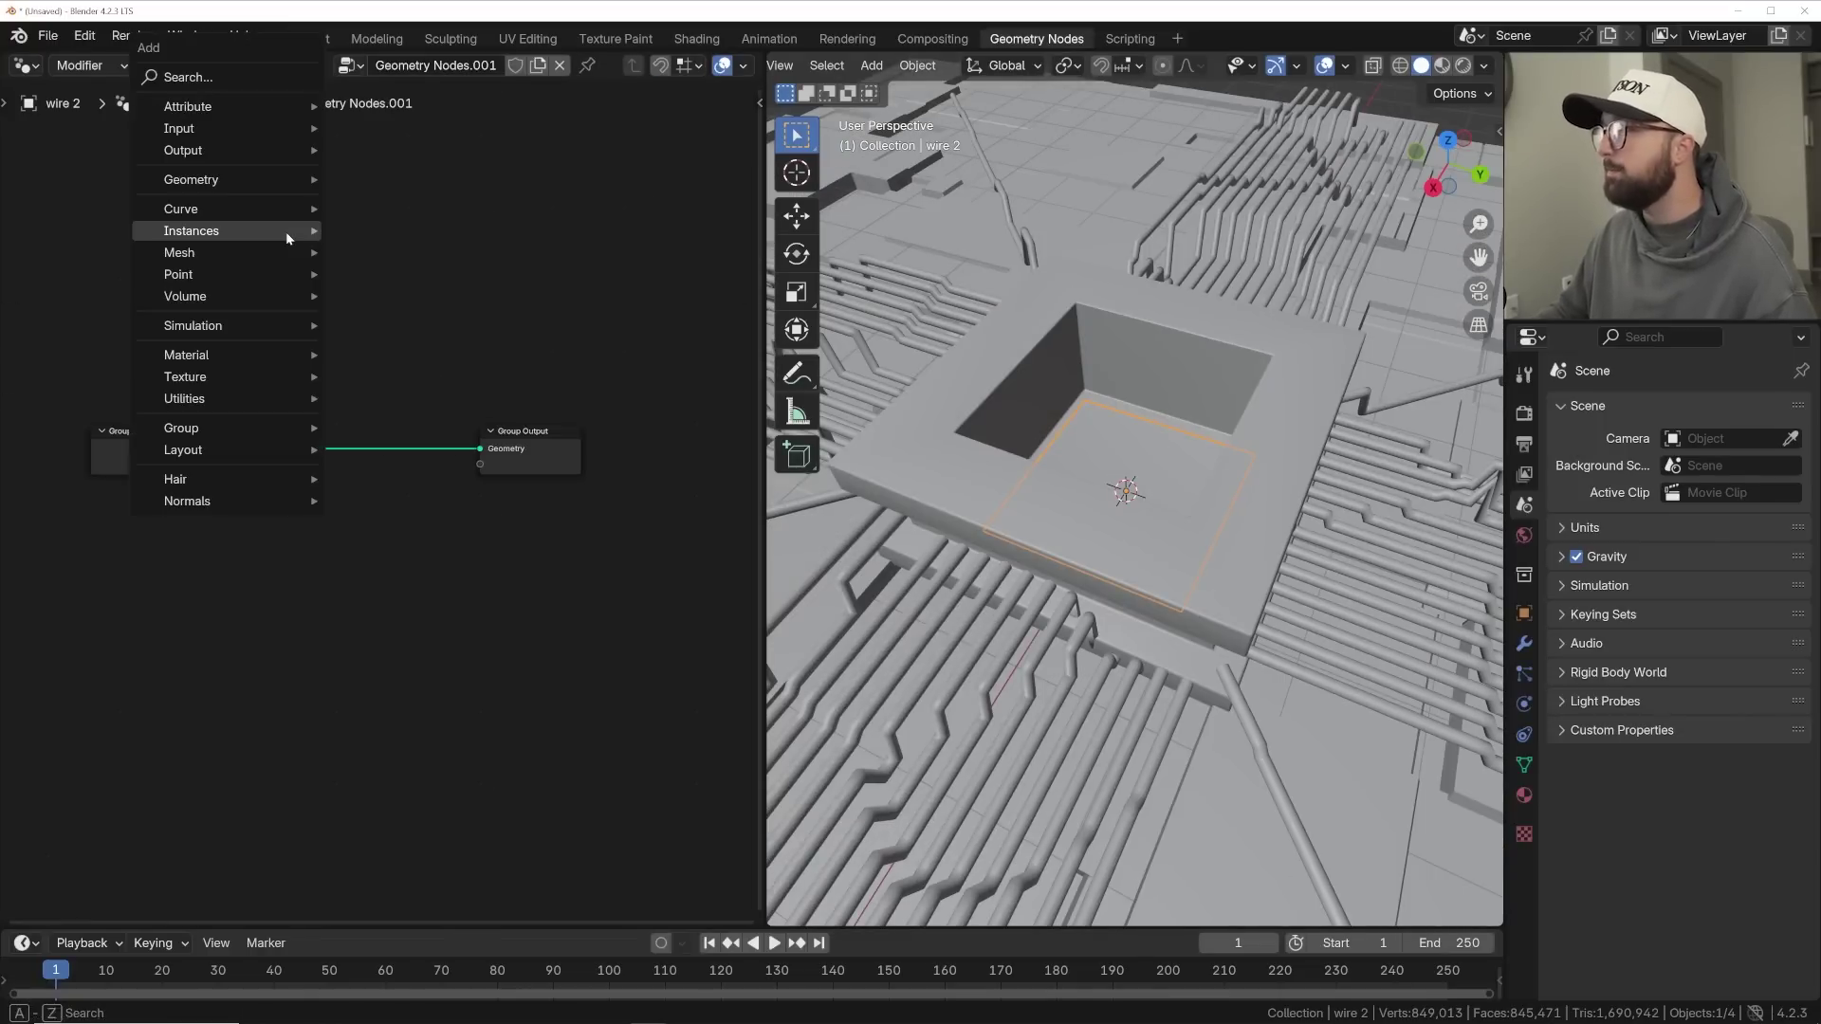
left_click(224, 80)
type("grid")
key("Return")
left_click(277, 407)
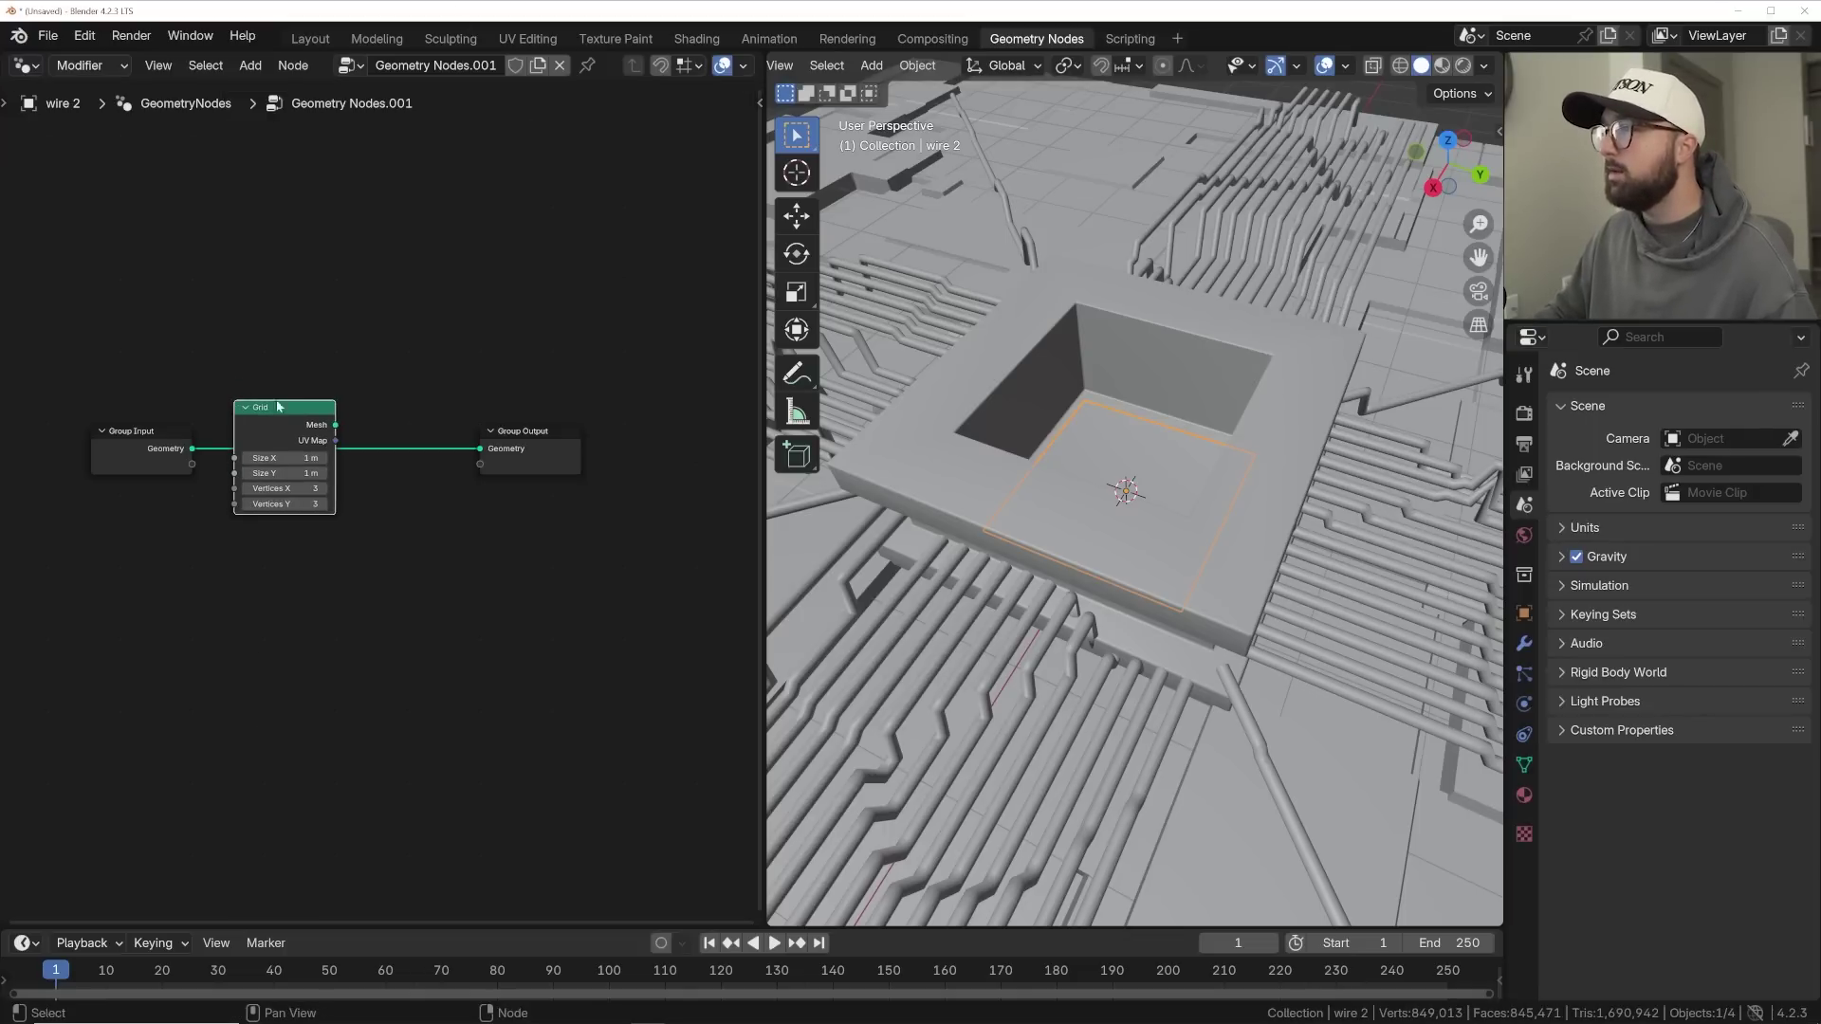
left_click_drag(335, 426, 480, 451)
scroll(408, 395, "up", 1)
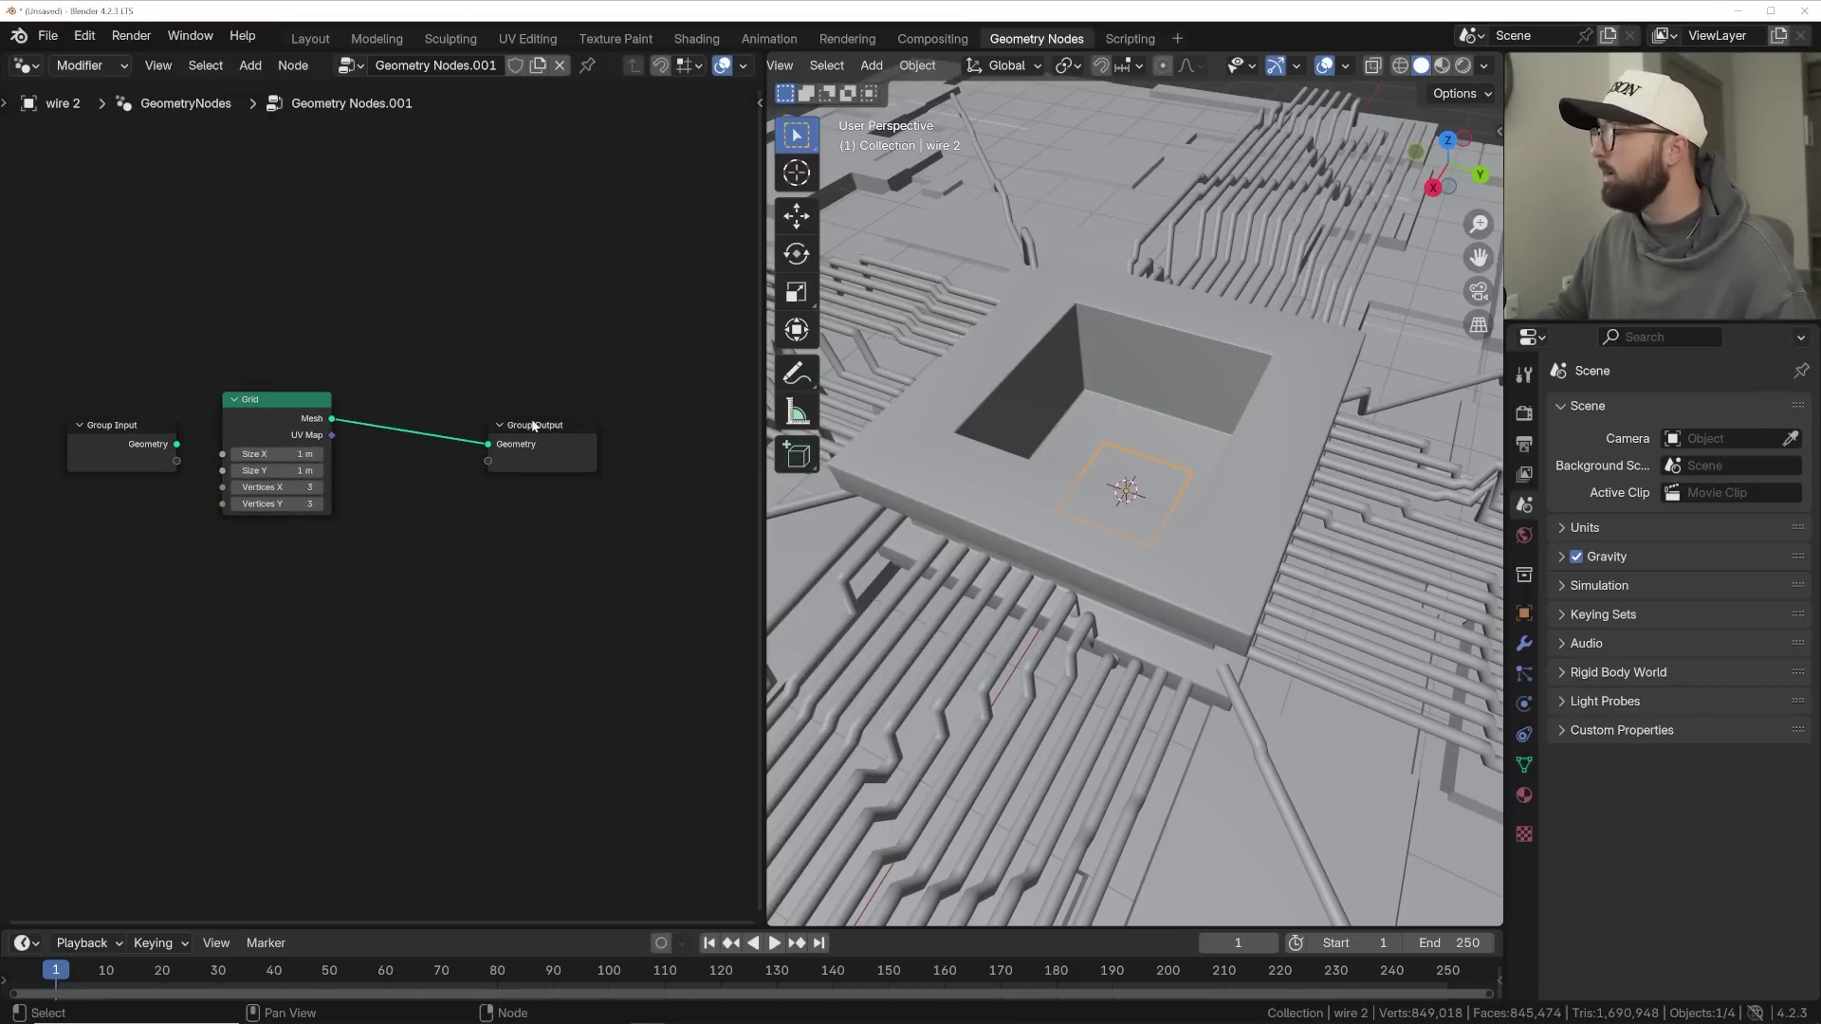
- Set the Grid node's X and Y sizes to 1.58 m and its X and Y vertices to 4
middle_click_drag(979, 440, 980, 521)
left_click_drag(293, 455, 305, 470)
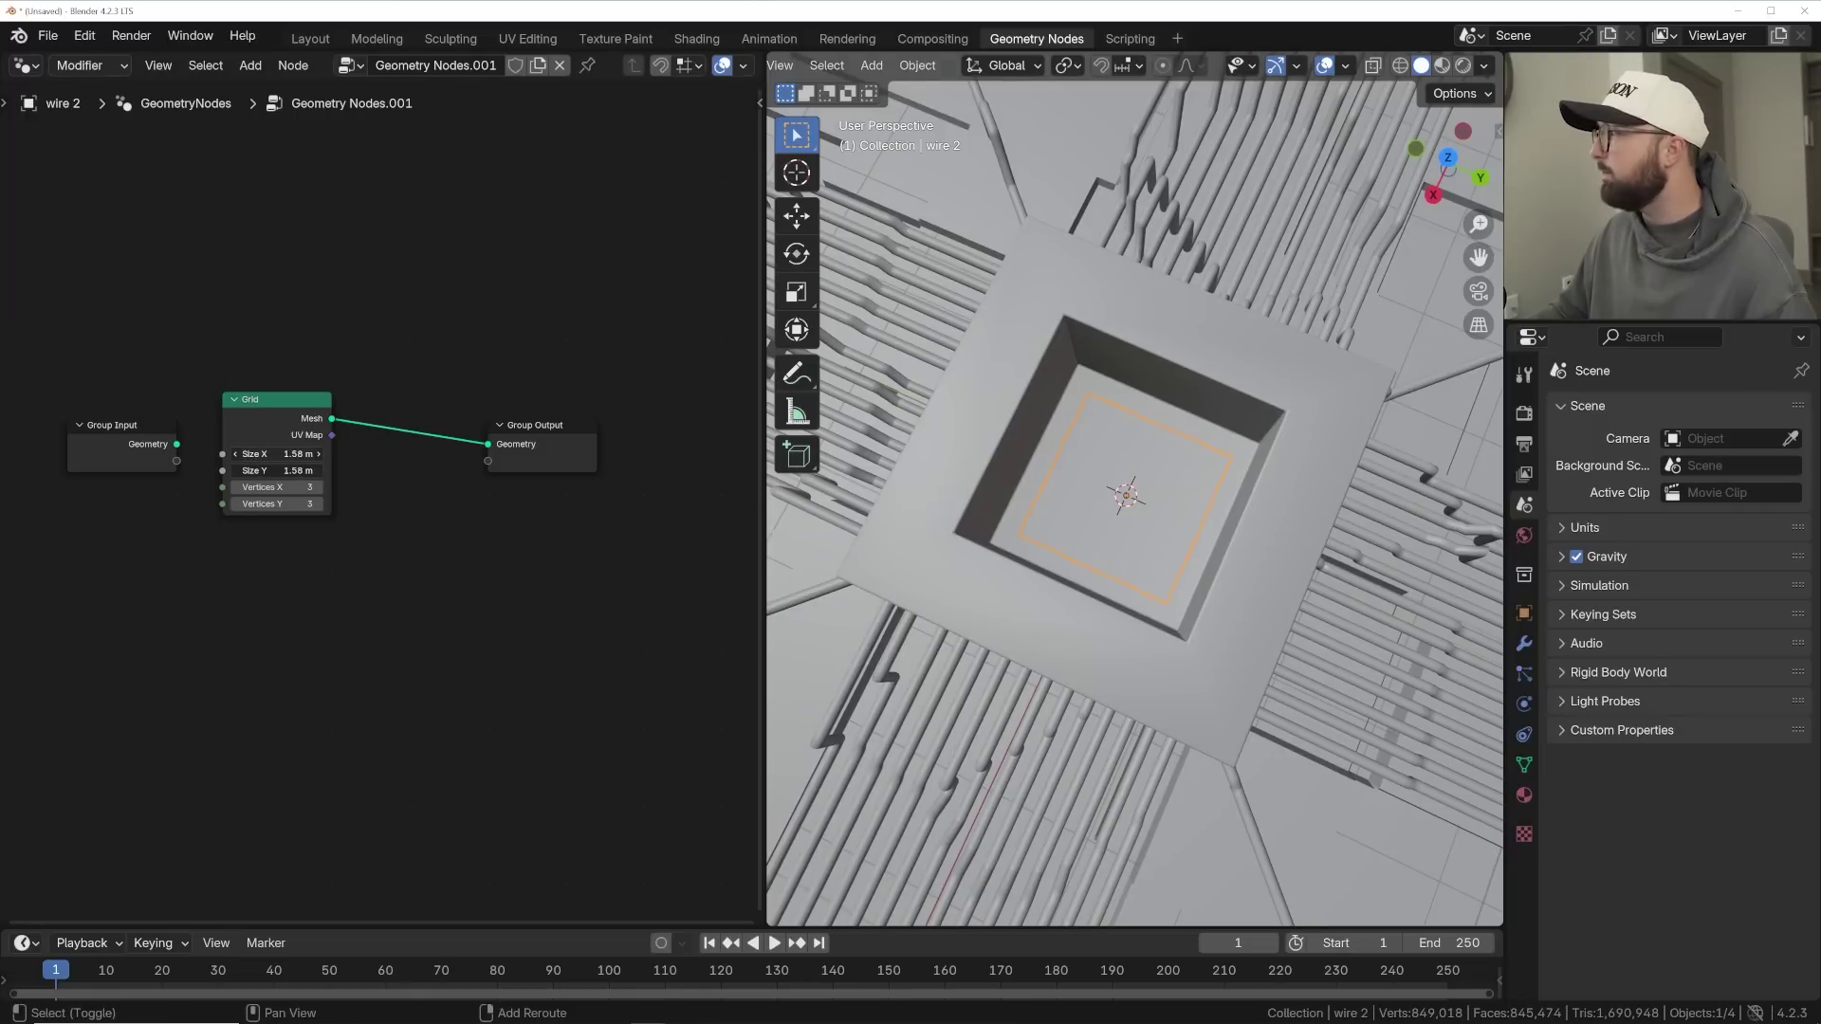
left_click_drag(275, 487, 275, 503)
type("4")
key("Return")
- Insert an Instance on Points node between the Grid node and the Group Output
key("shift+a")
type("inst")
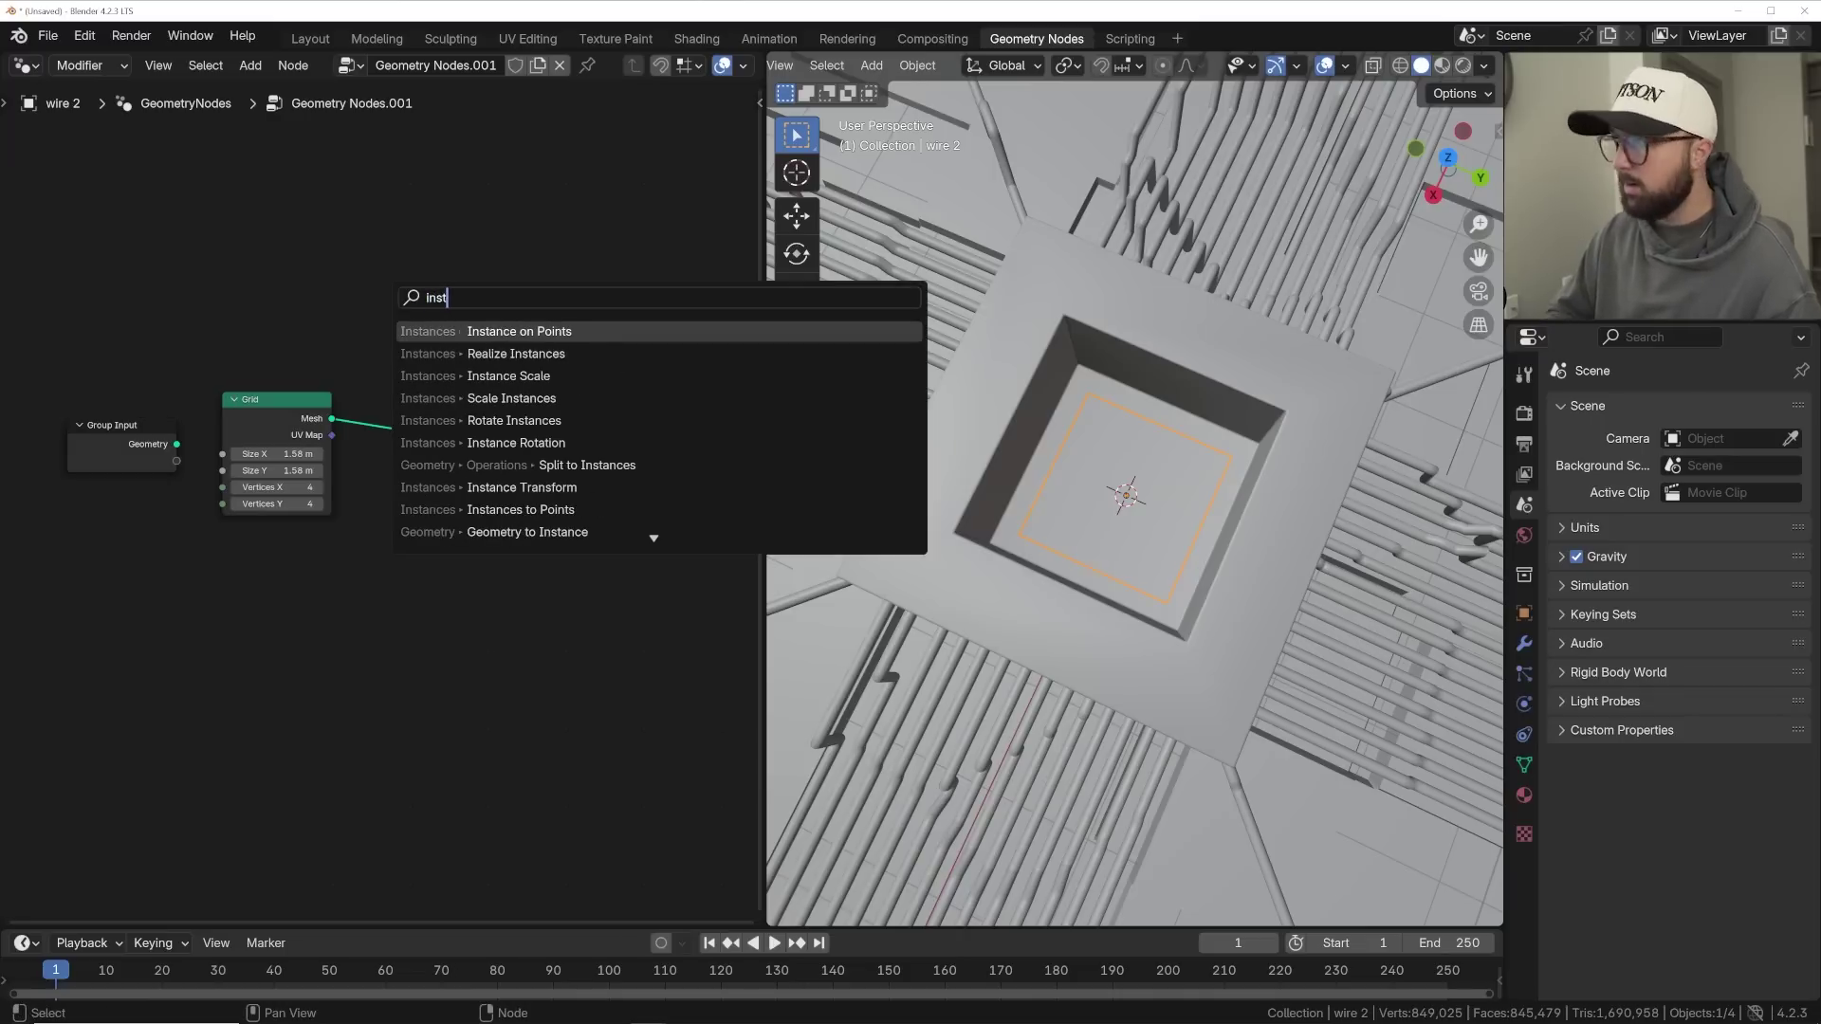
key("Return")
left_click(380, 295)
- Add a Quadratic Bézier node and connect its curve to the Instance input of Instance on Points
key("shift+a")
left_click(379, 295)
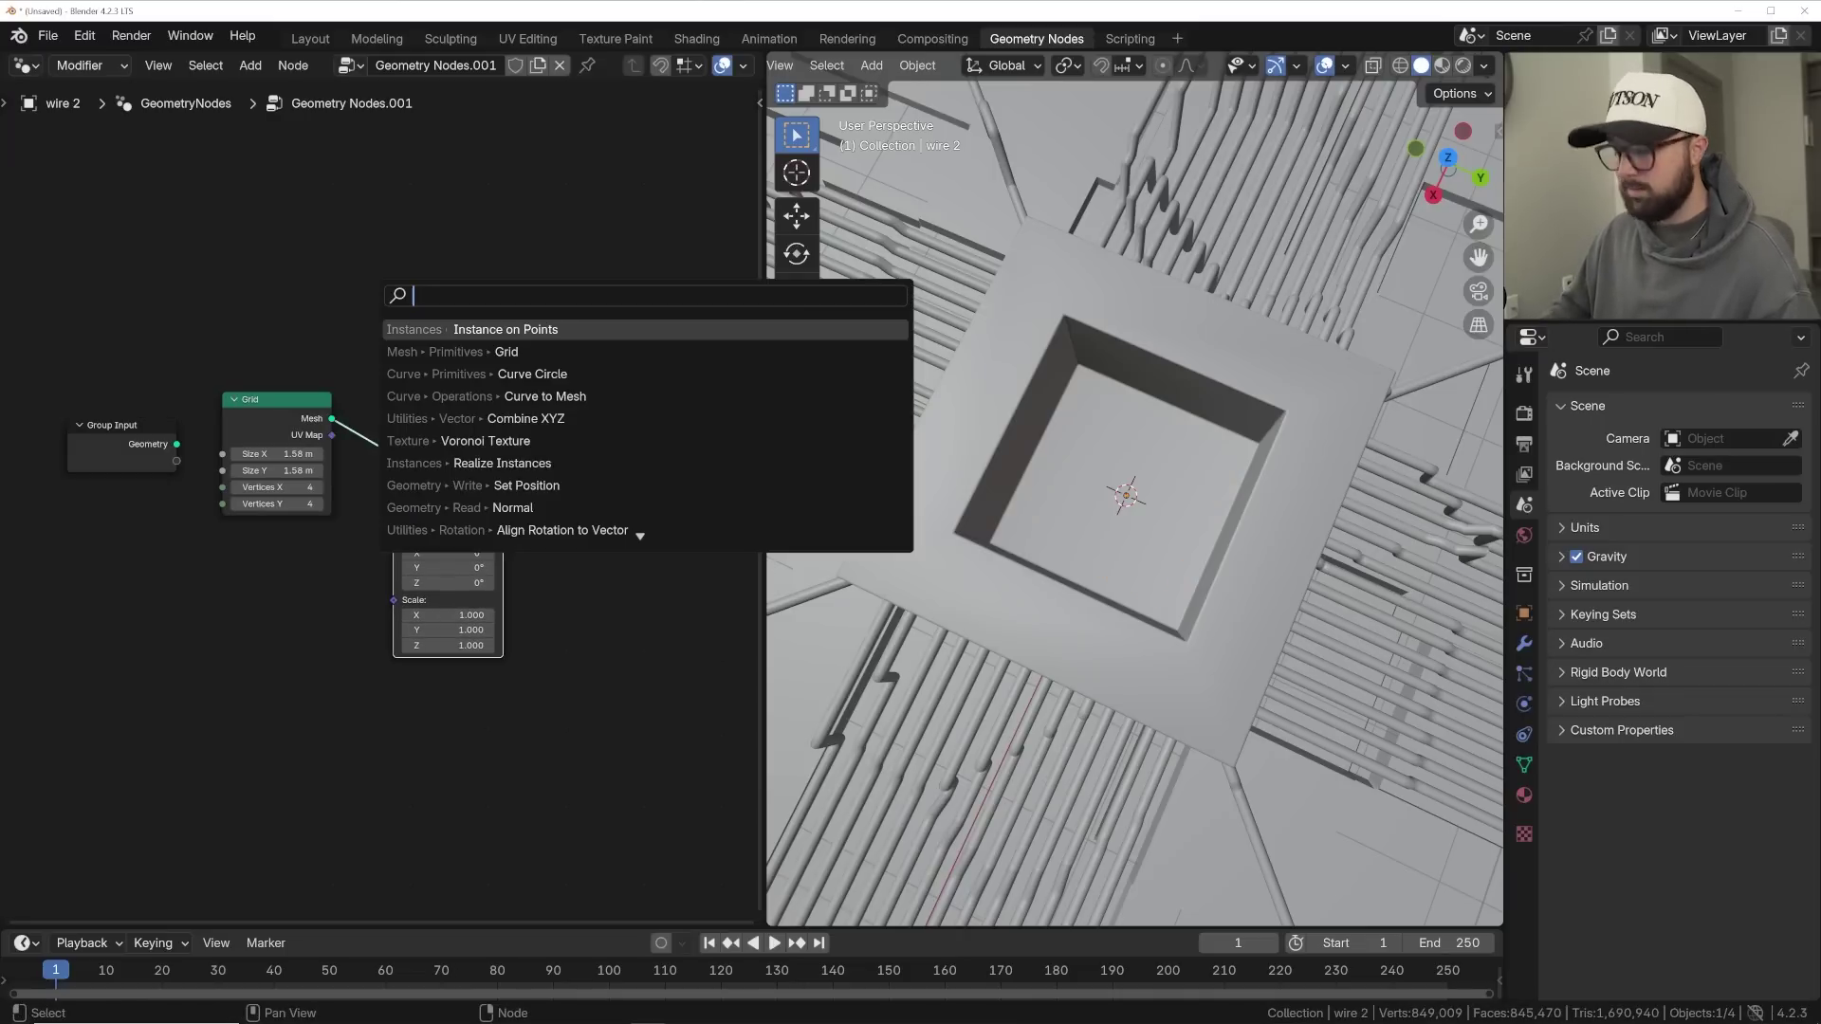
type("quad")
key("Down")
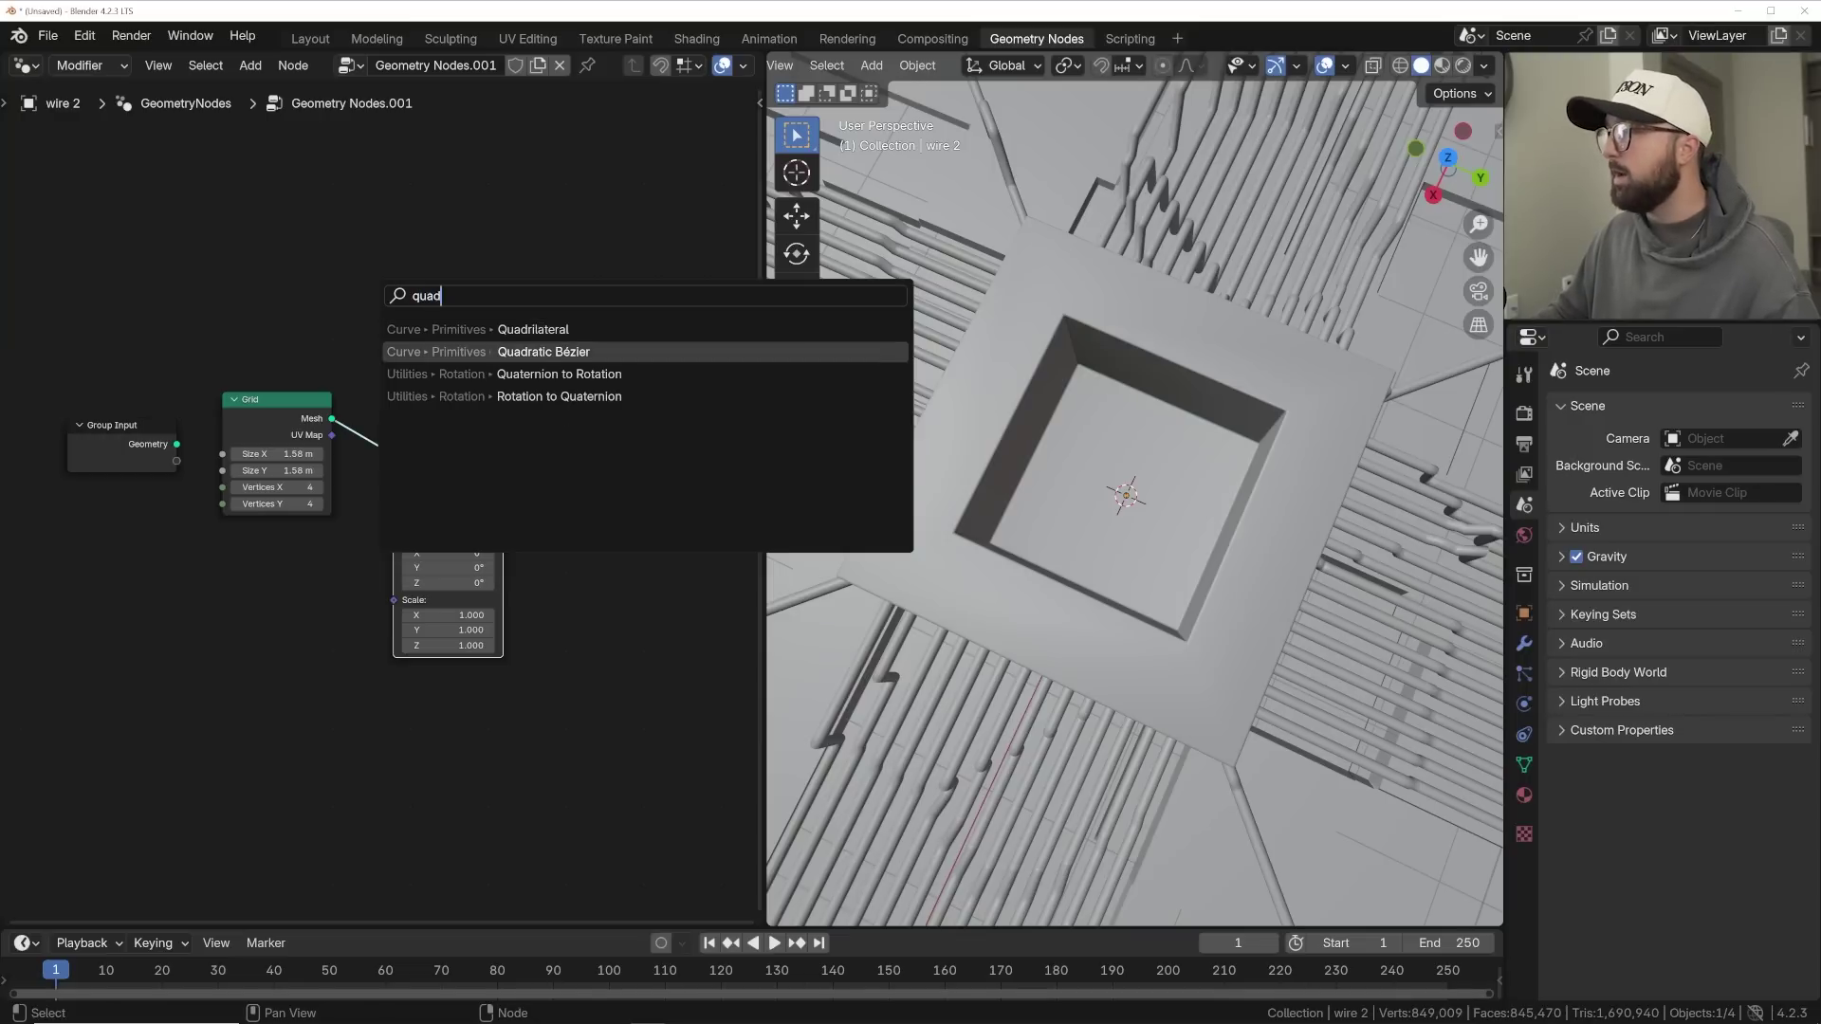
key("Return")
left_click(313, 578)
left_click_drag(310, 576, 394, 487)
- Set all Quadratic Bézier start, middle and end coordinates to 0, and raise the end Z to form tall vertical lines
middle_click_drag(1119, 408, 1209, 450)
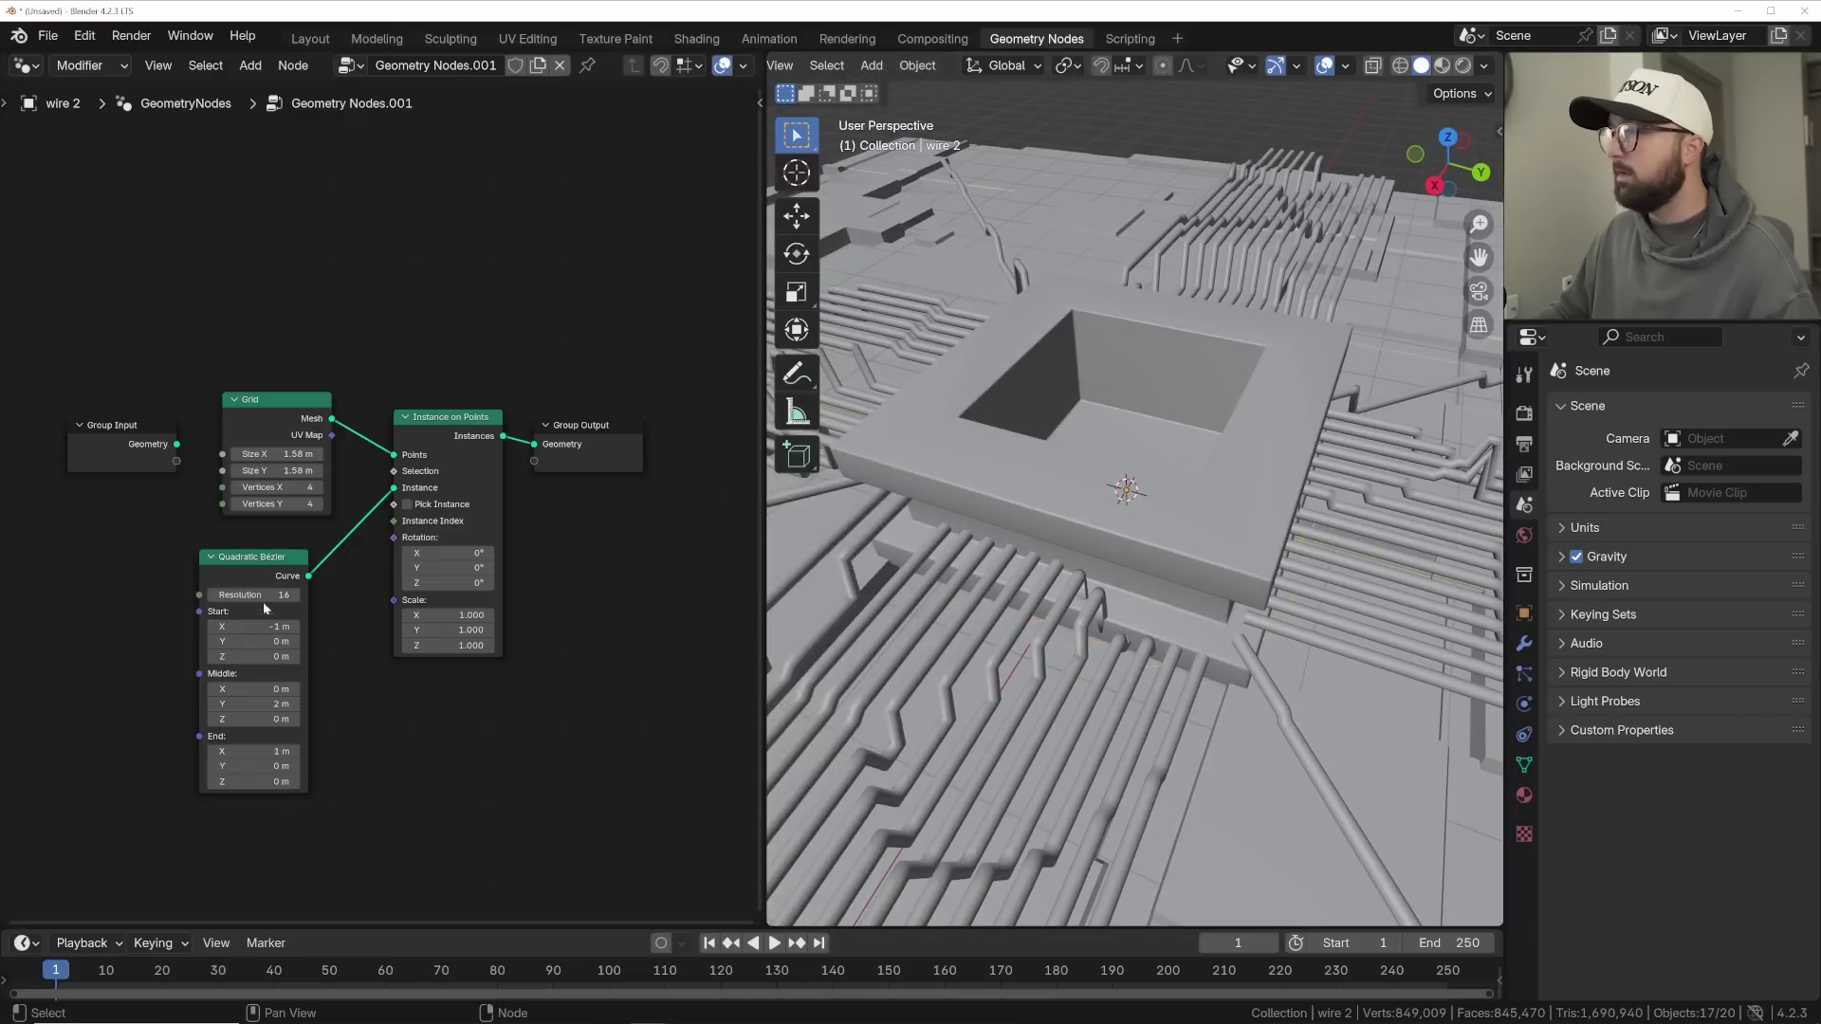
left_click_drag(251, 625, 251, 781)
type("0")
key("Return")
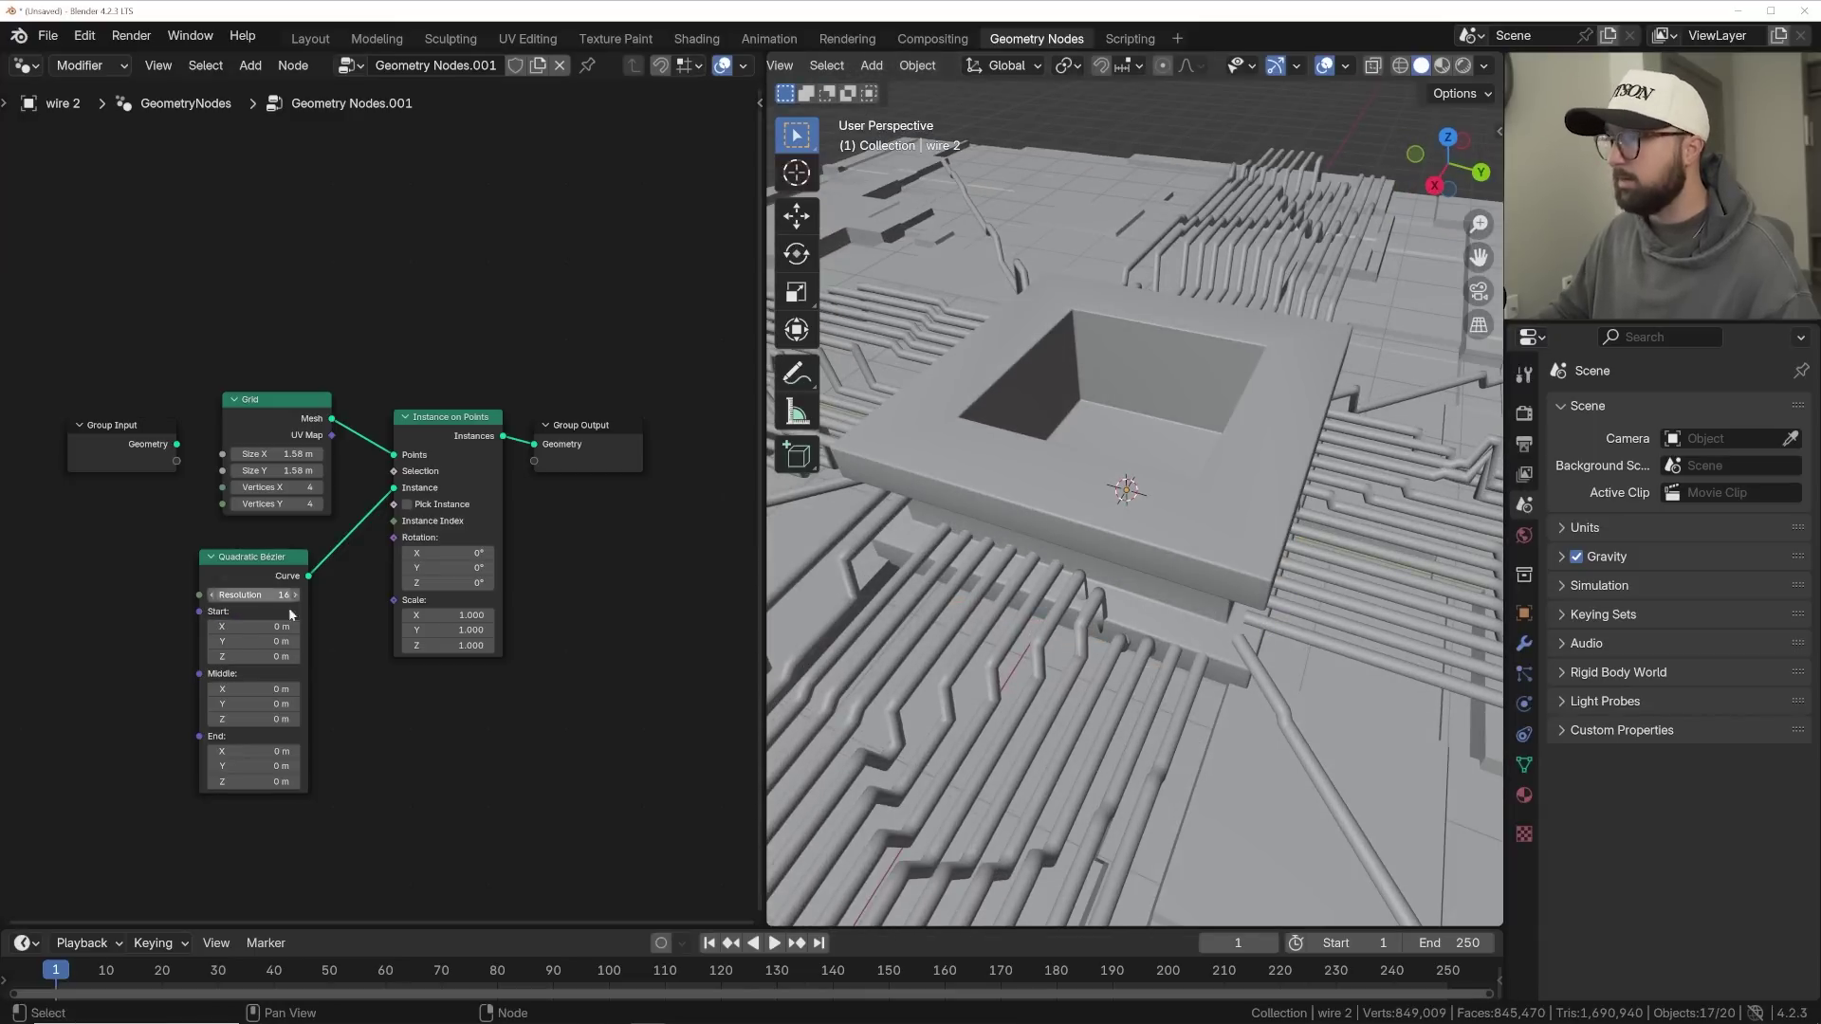
left_click_drag(256, 782, 256, 781)
mouse_move(1138, 427)
middle_mouse_down()
mouse_move(1193, 386)
mouse_move(1124, 436)
middle_mouse_up()
left_click_drag(256, 782, 275, 781, "shift")
- Make room before the Group Output and insert a Curve to Mesh node after Instance on Points
middle_click_drag(623, 455, 397, 498)
left_click_drag(397, 484, 574, 486)
key("shift+a")
type("curve to m")
key("Return")
left_click(370, 453)
- Add a Curve Circle node and connect its curve to the Profile Curve input of Curve to Mesh
scroll(380, 483, "up", 3)
key("shift+a")
type("circ")
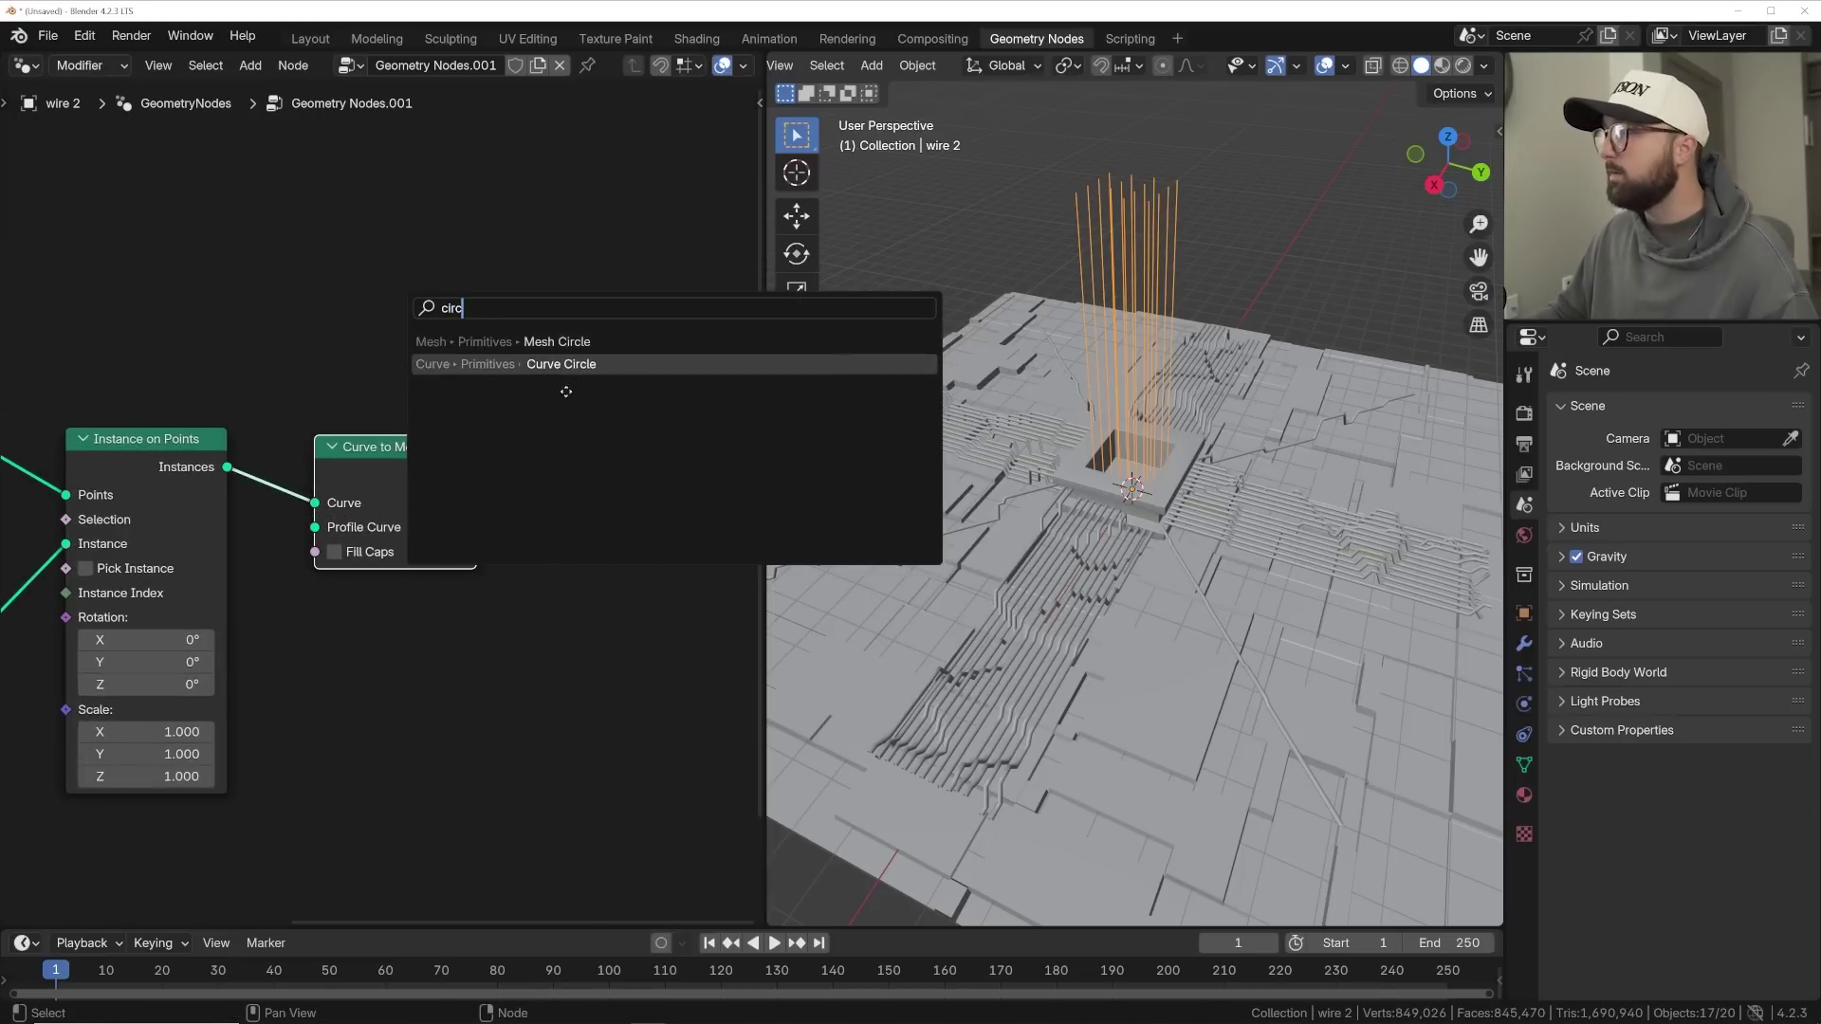
key("Return")
left_click(422, 683)
left_click_drag(502, 661, 317, 527)
- Set the Curve Circle radius to 0.06 m
left_click(462, 744)
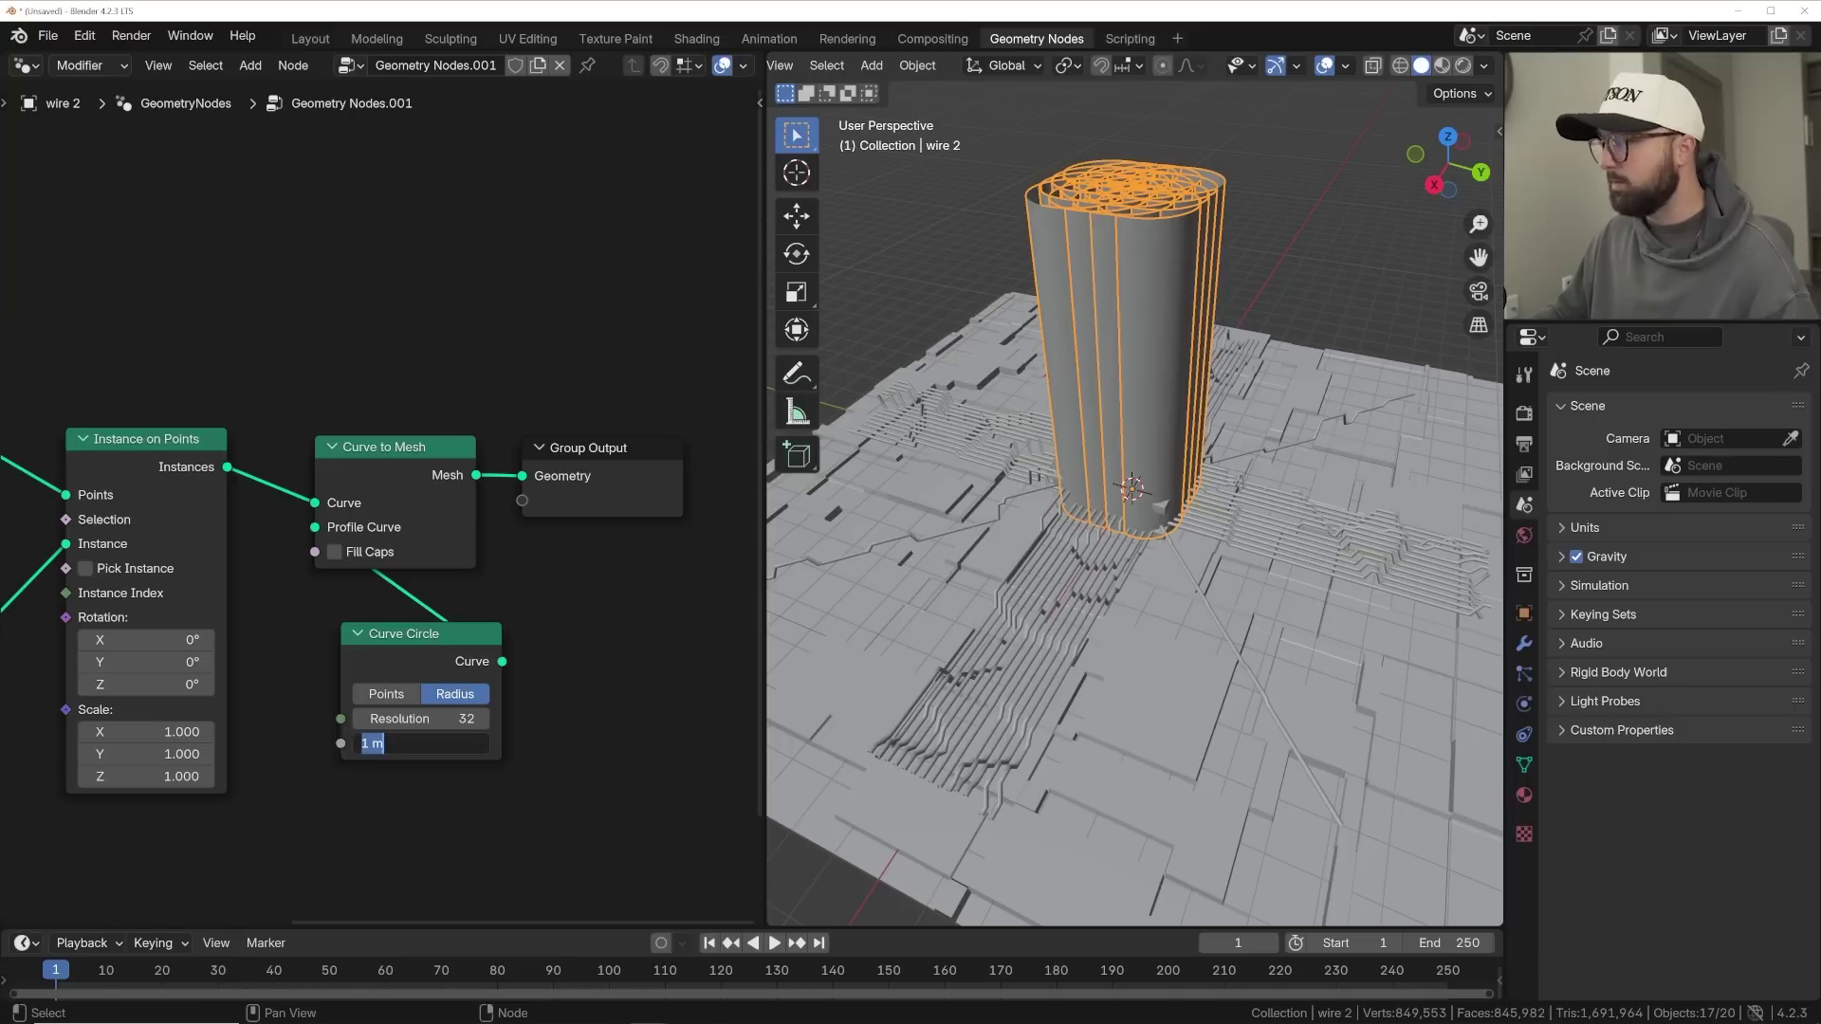
key("Return")
left_click(449, 744)
type(".06")
key("Return")
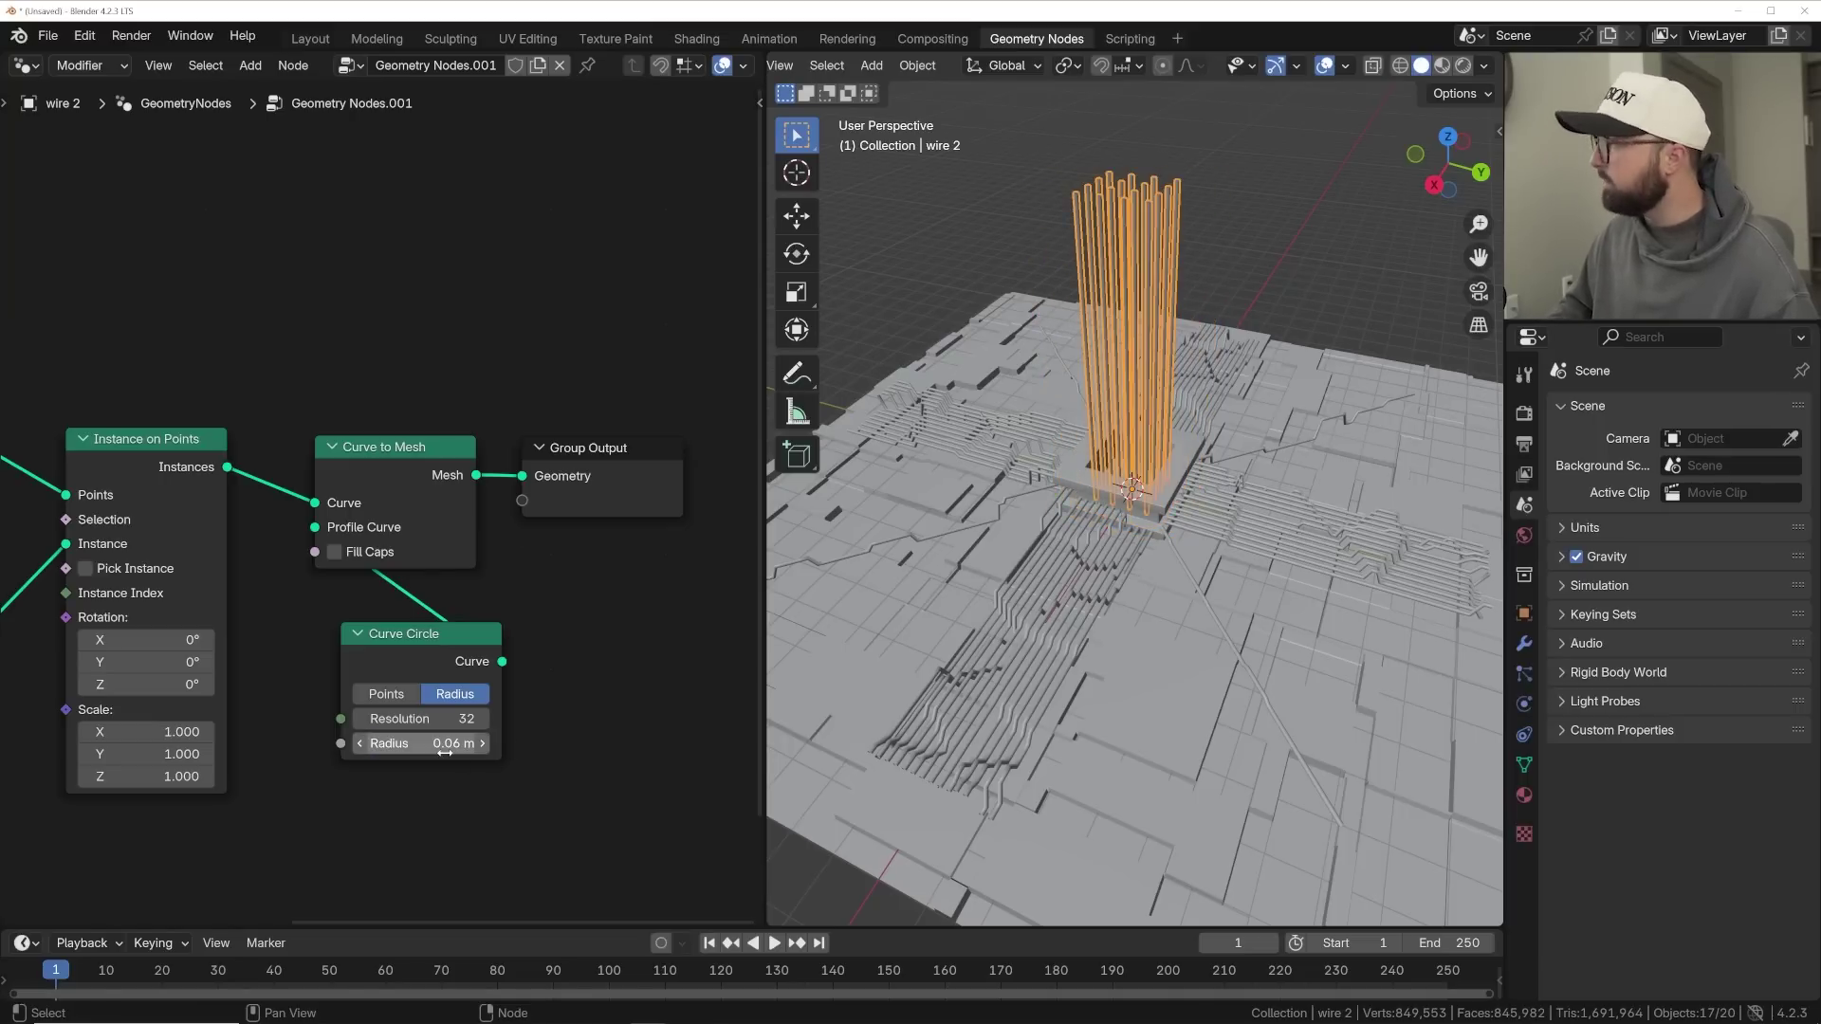
- Thin the vertical wires by setting the Curve Circle radius to 0.05 m
left_click(1290, 247)
middle_click_drag(1289, 247, 1158, 504)
scroll(1174, 399, "up", 3)
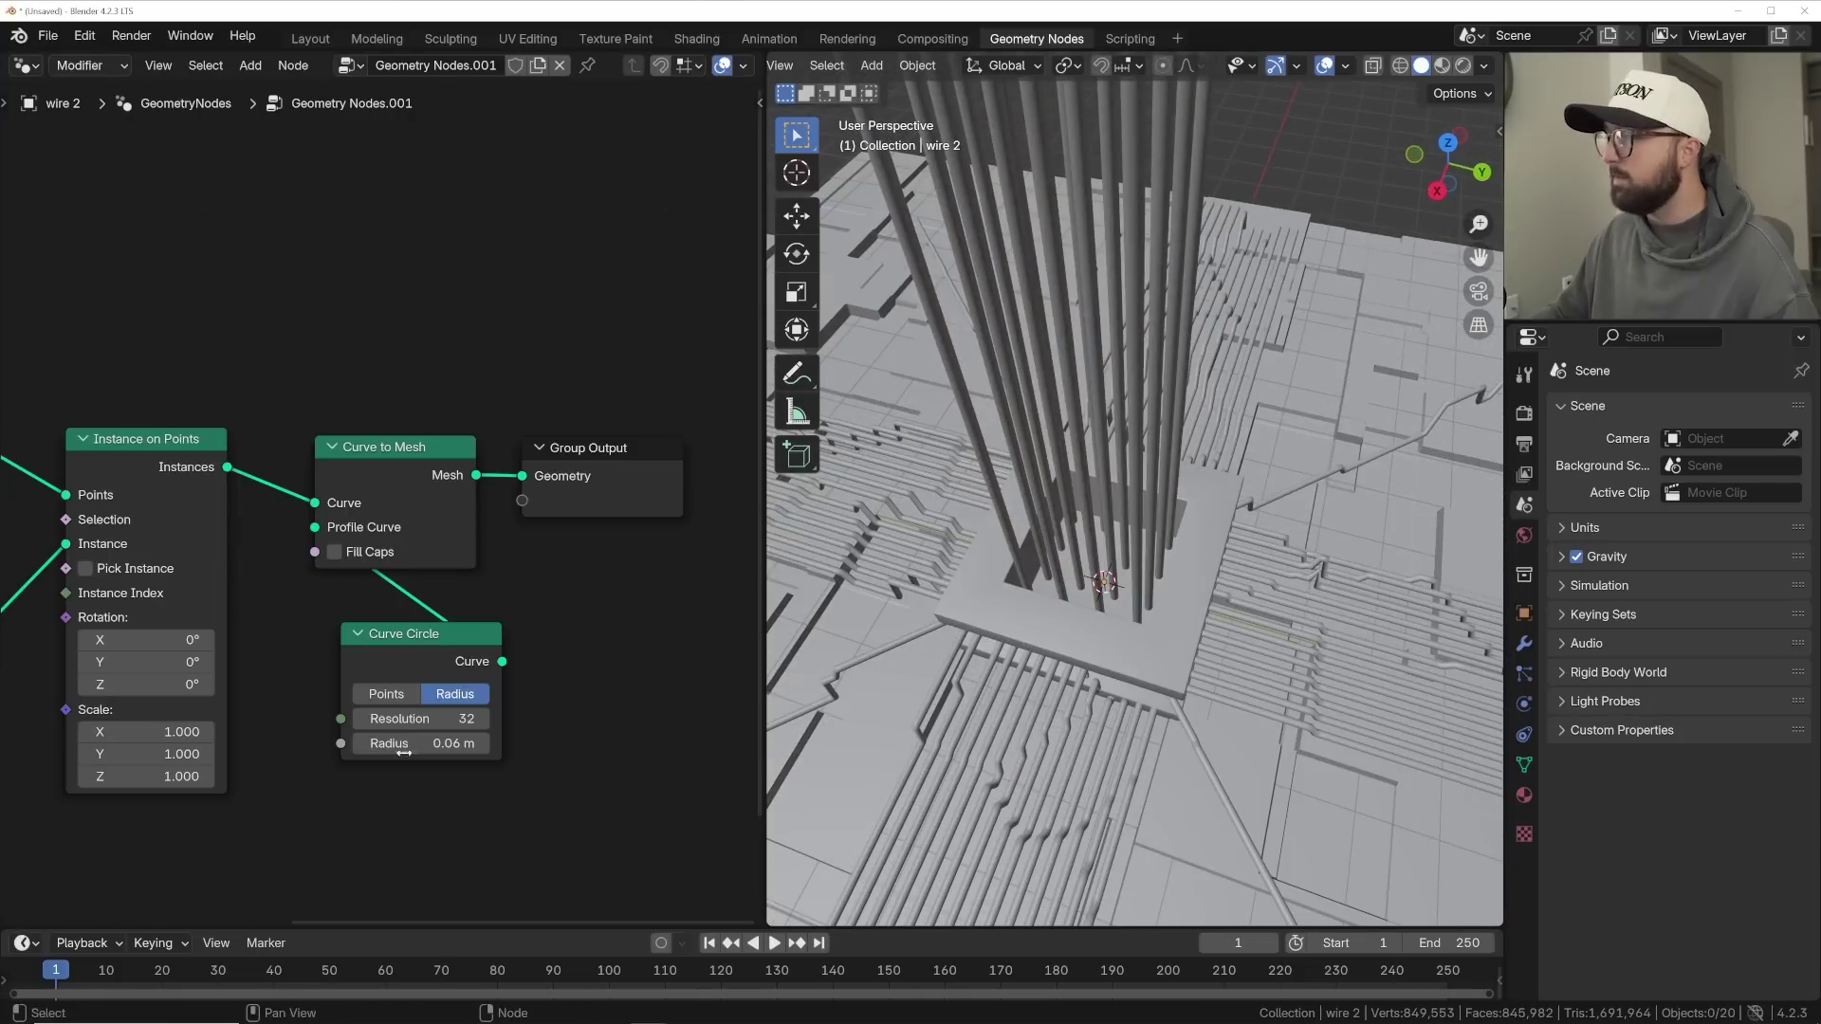
left_click(404, 749)
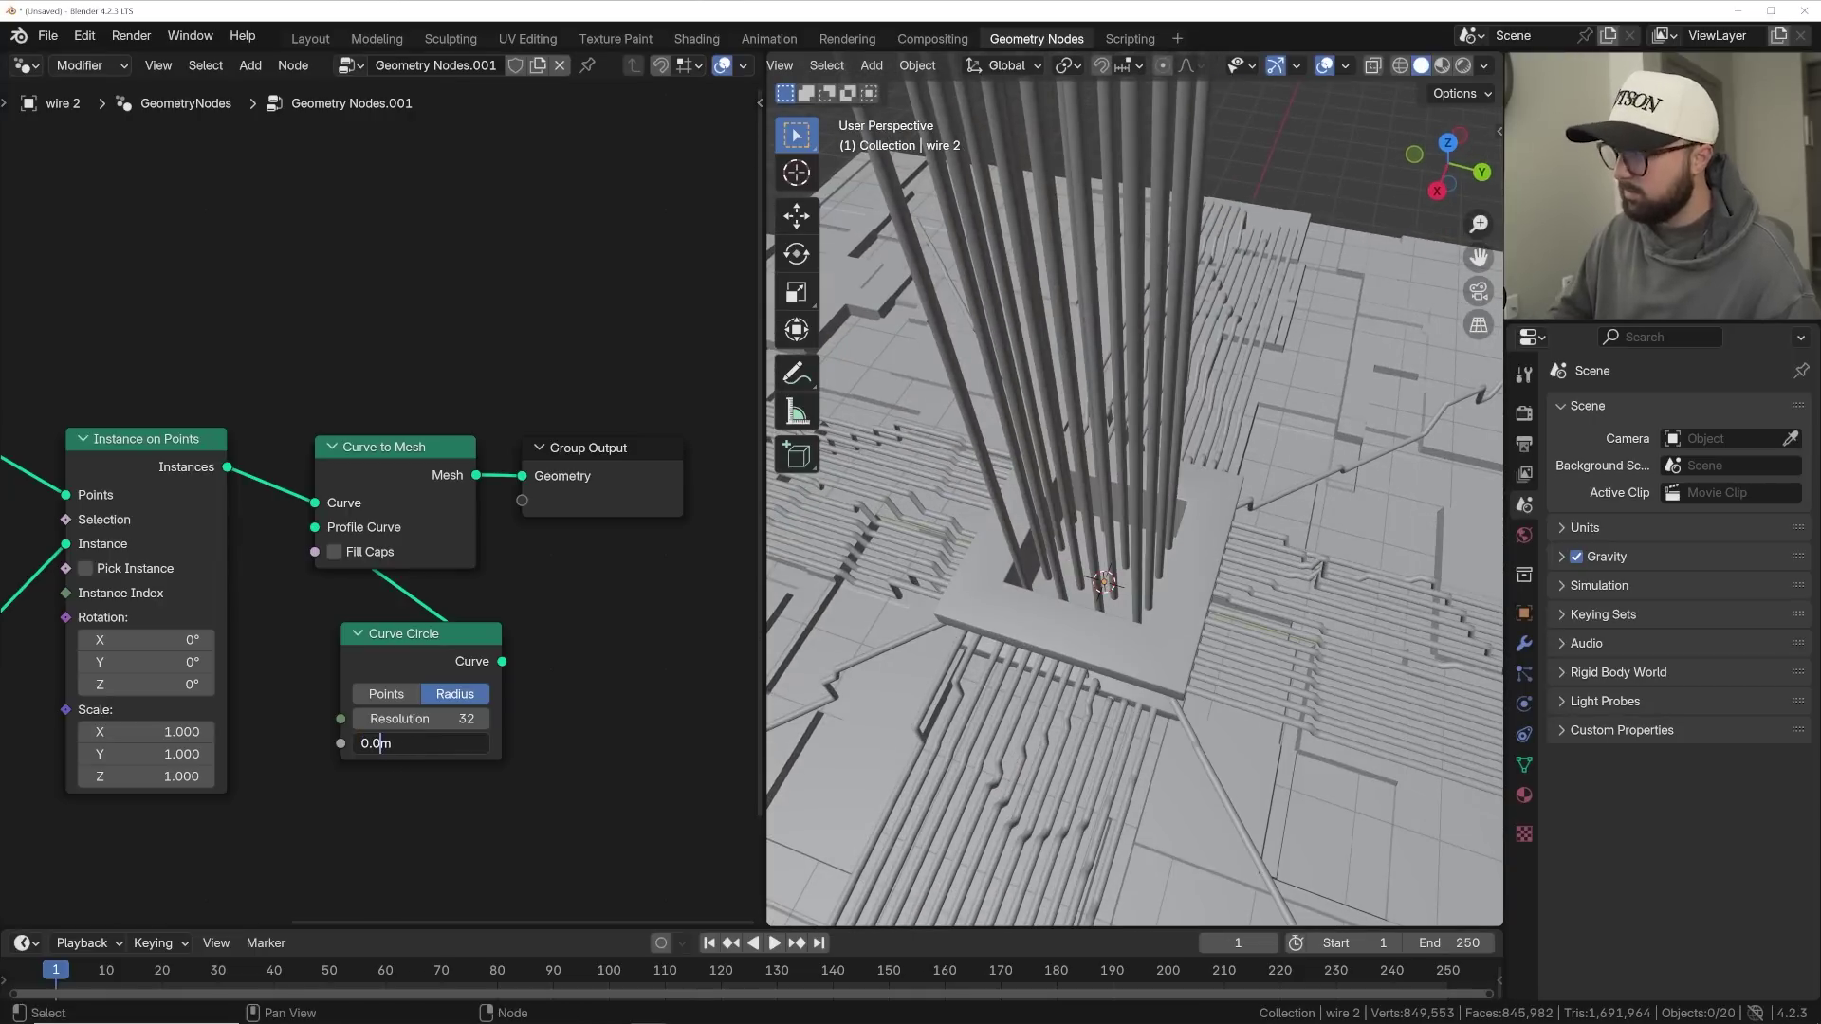
type("5")
key("Return")
middle_click_drag(1204, 313, 1249, 447)
scroll(1249, 447, "down", 4)
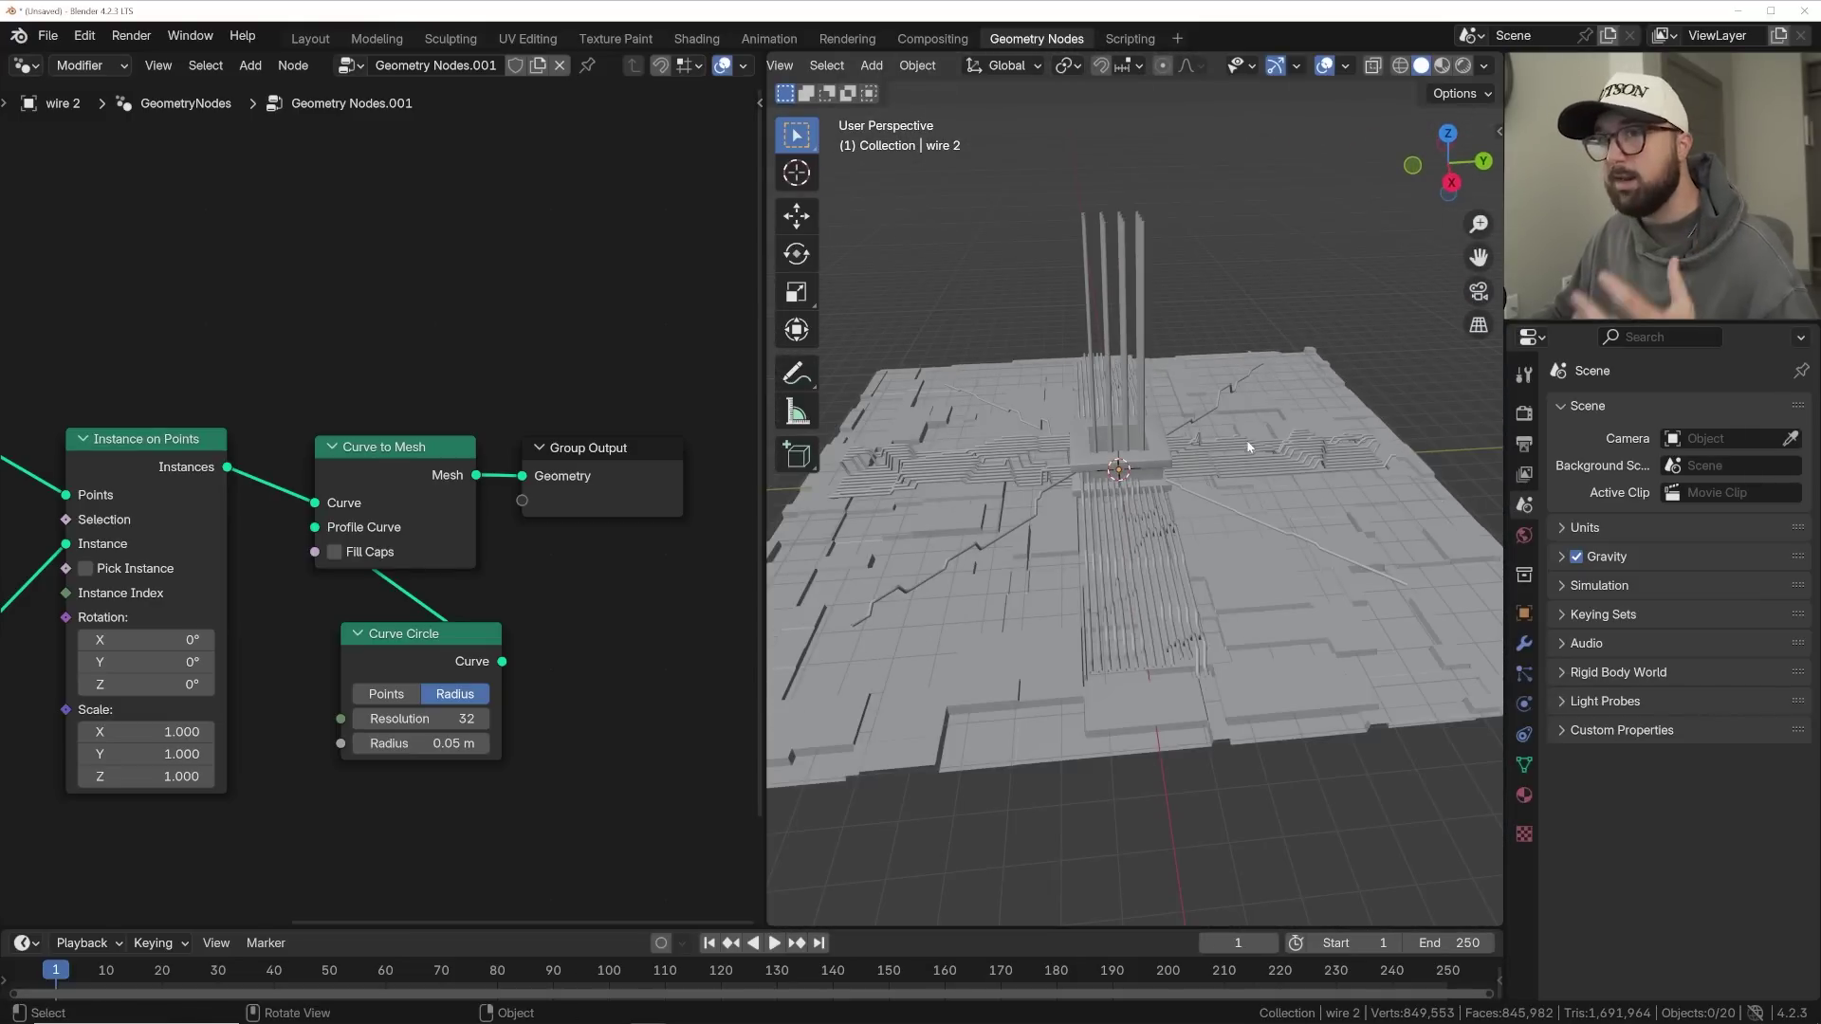
- Select the wires 1 object and realign its Set Position, Combine XYZ and Voronoi Texture nodes with the Realize Instances row
left_click(1143, 553)
middle_click_drag(1142, 553, 1088, 558)
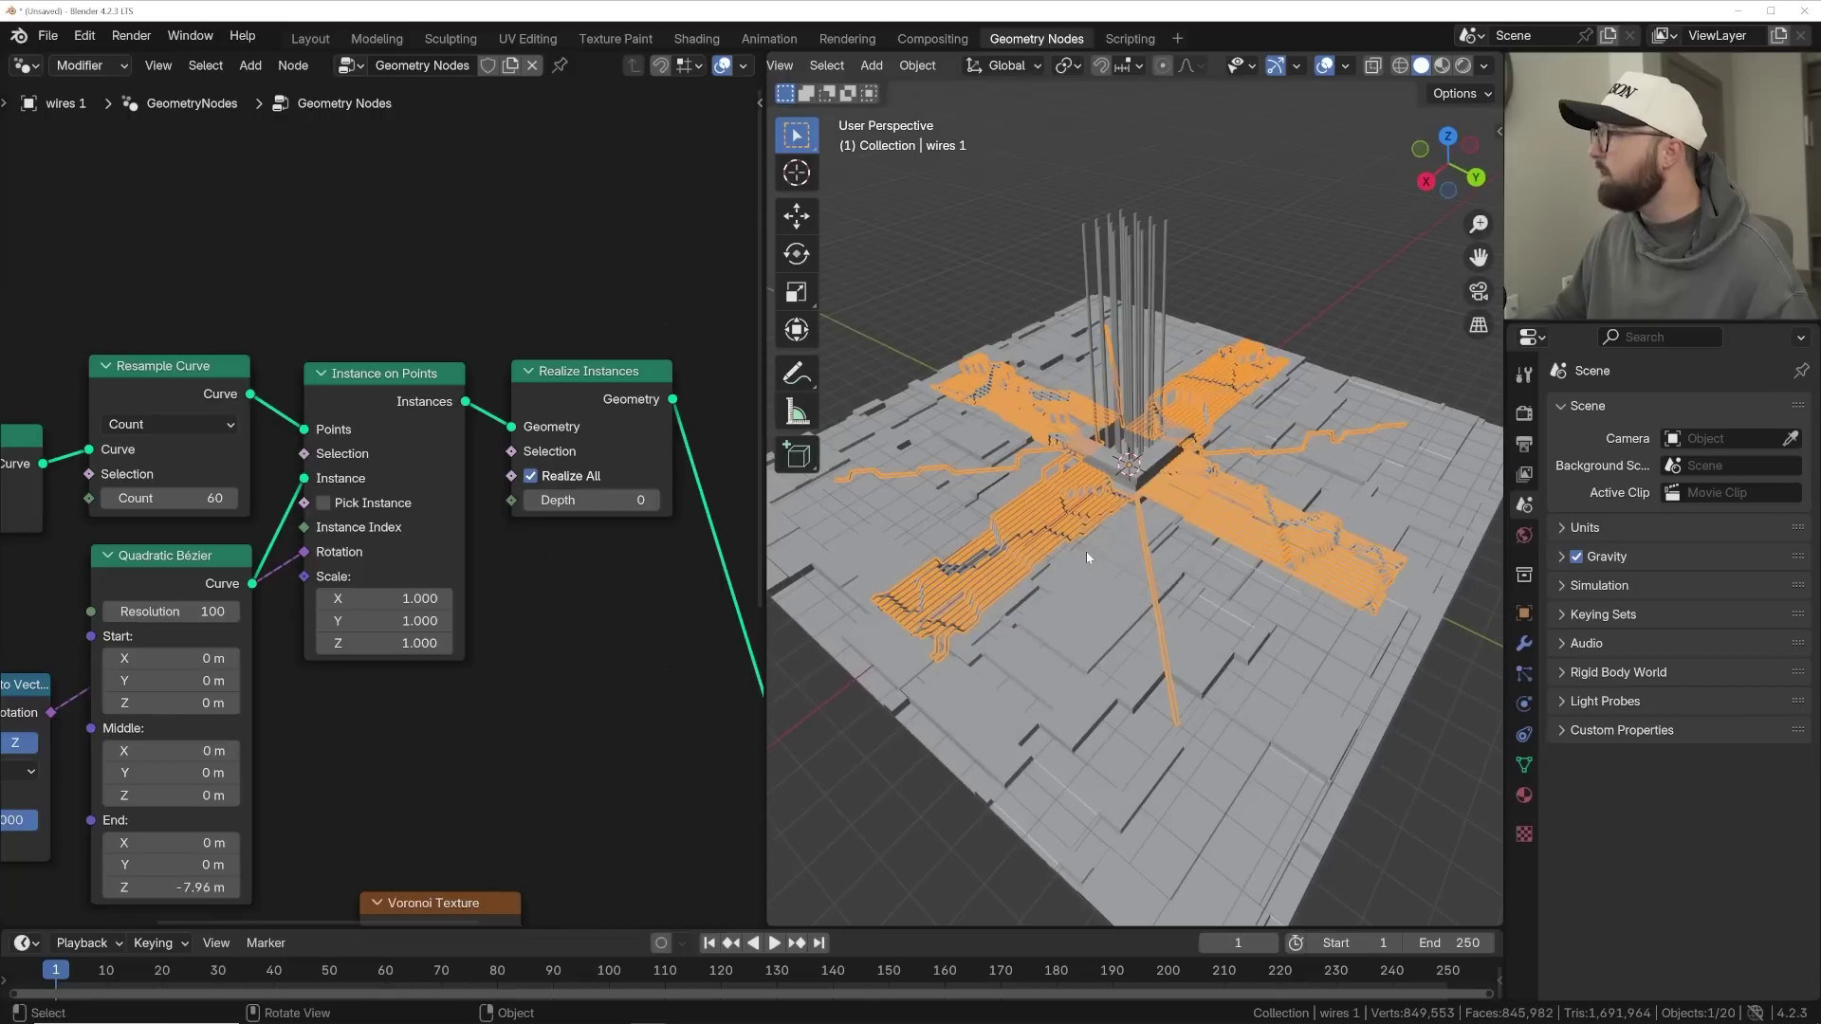
scroll(439, 560, "down", 3)
scroll(857, 640, "up", 3)
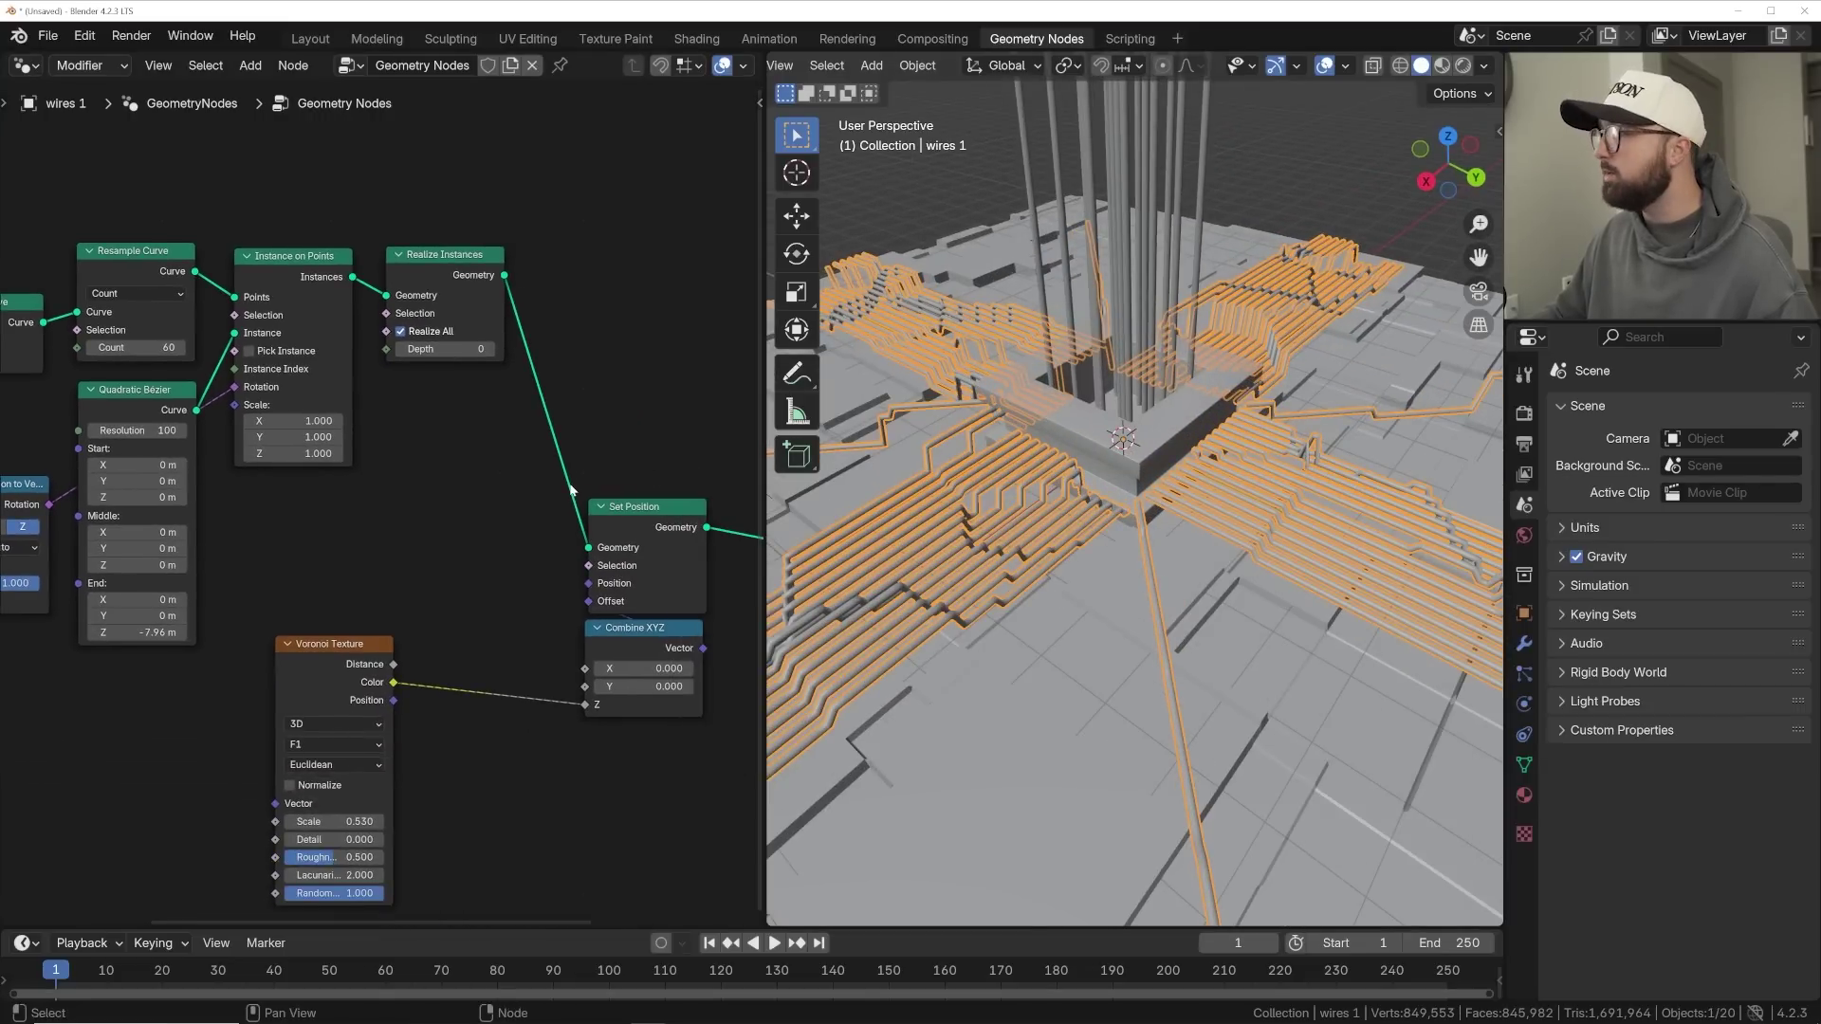
scroll(603, 465, "down", 2)
left_click_drag(690, 398, 379, 671)
key("g")
left_click(438, 475)
left_click_drag(139, 582, 353, 313)
- Move the Group Output node of wires 1 away from Curve to Mesh to free up space between them
middle_click_drag(569, 313, 359, 400)
scroll(427, 398, "up", 3)
left_click_drag(492, 394, 604, 392)
- Switch the 3D viewport to Material Preview shading and hide the overlays and gizmos
left_click(1441, 66)
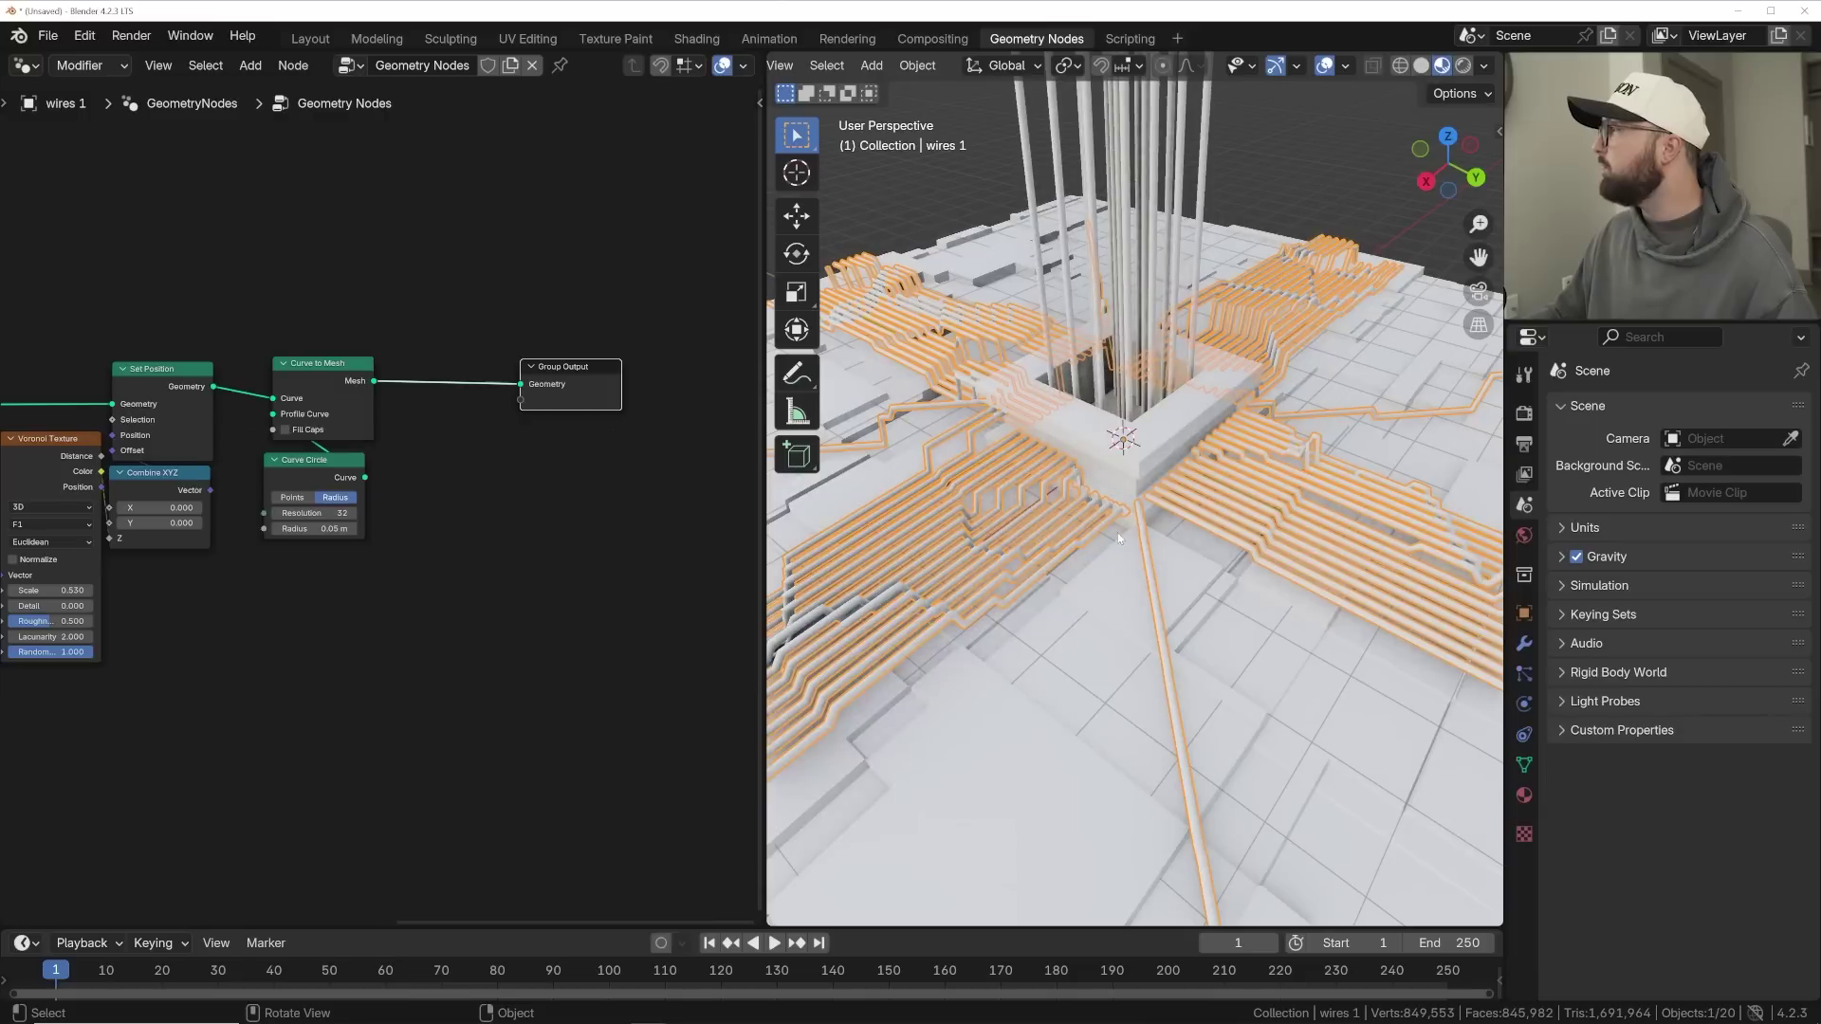
left_click(1324, 66)
left_click(1275, 65)
scroll(1146, 332, "up", 2)
- Insert a Set Material node between Curve to Mesh and Group Output in the wires 1 node tree
key("shift+a")
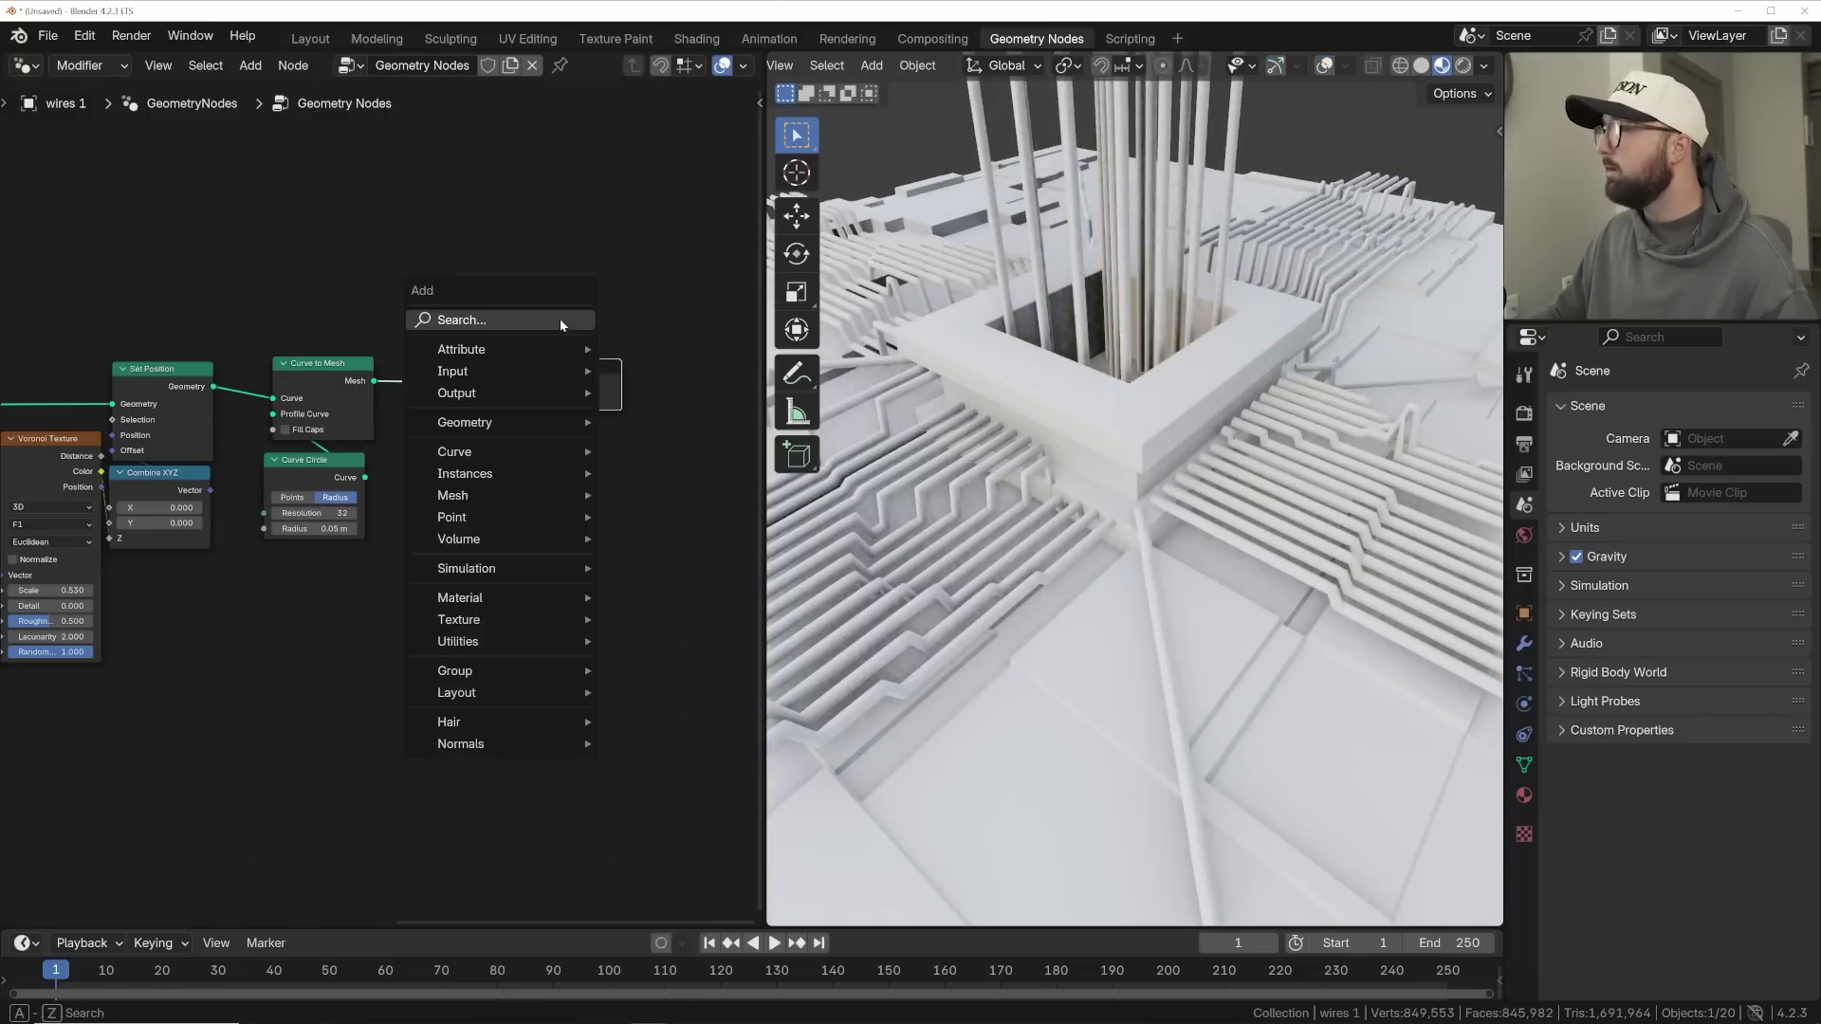
key("shift+a")
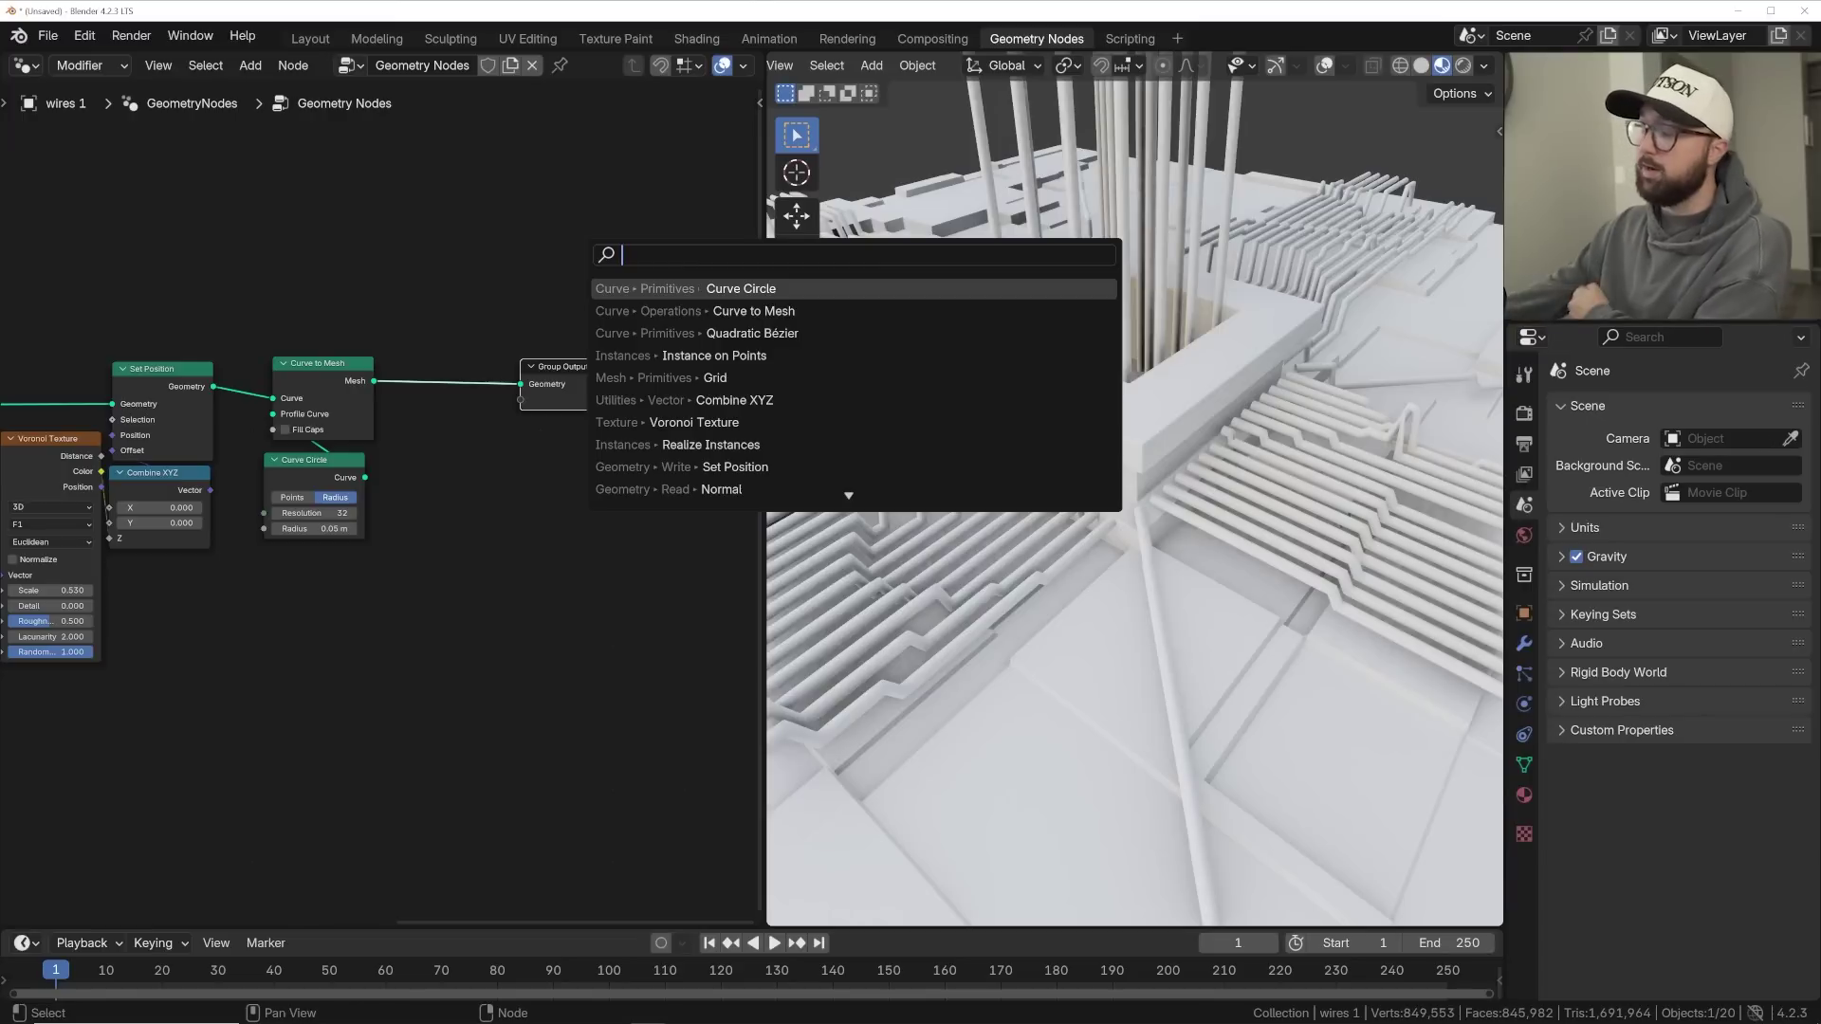
key("Escape")
key("shift+a")
type("set m")
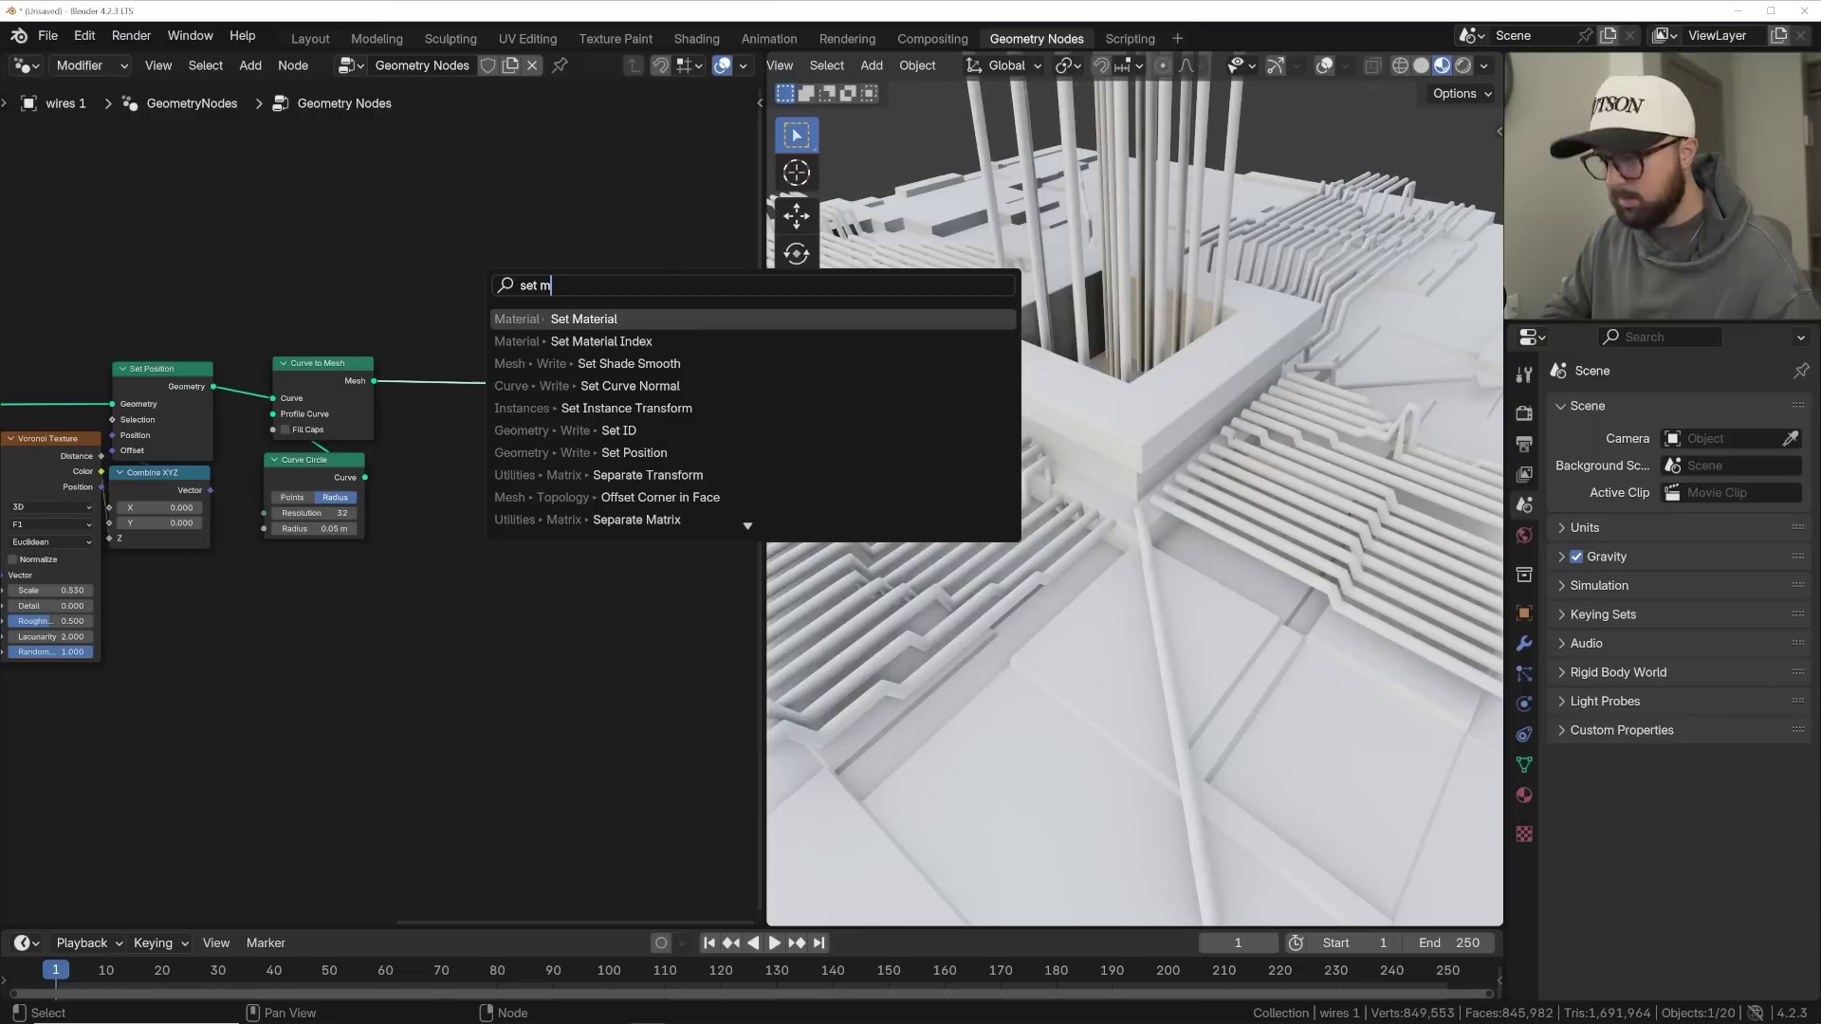
key("Return")
left_click(512, 389)
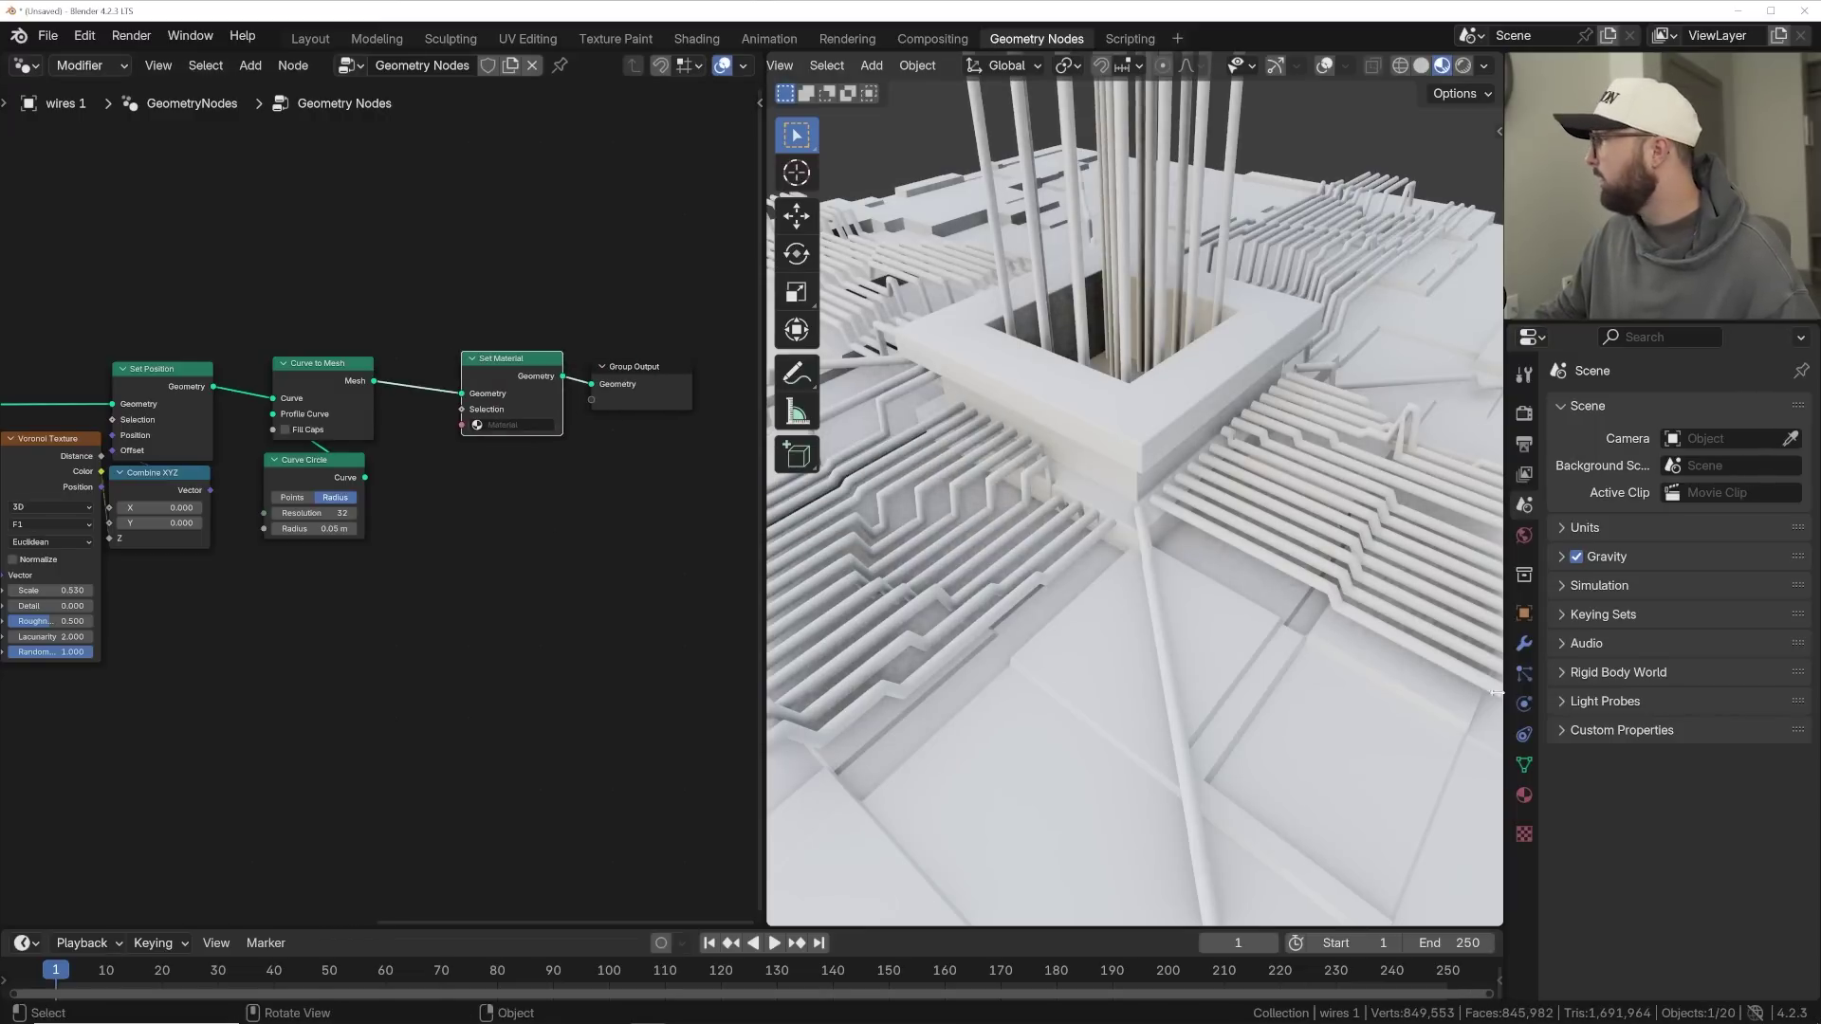
- Create a new material on wires 1 and assign it in the Set Material node
left_click(1524, 795)
left_click(1713, 505)
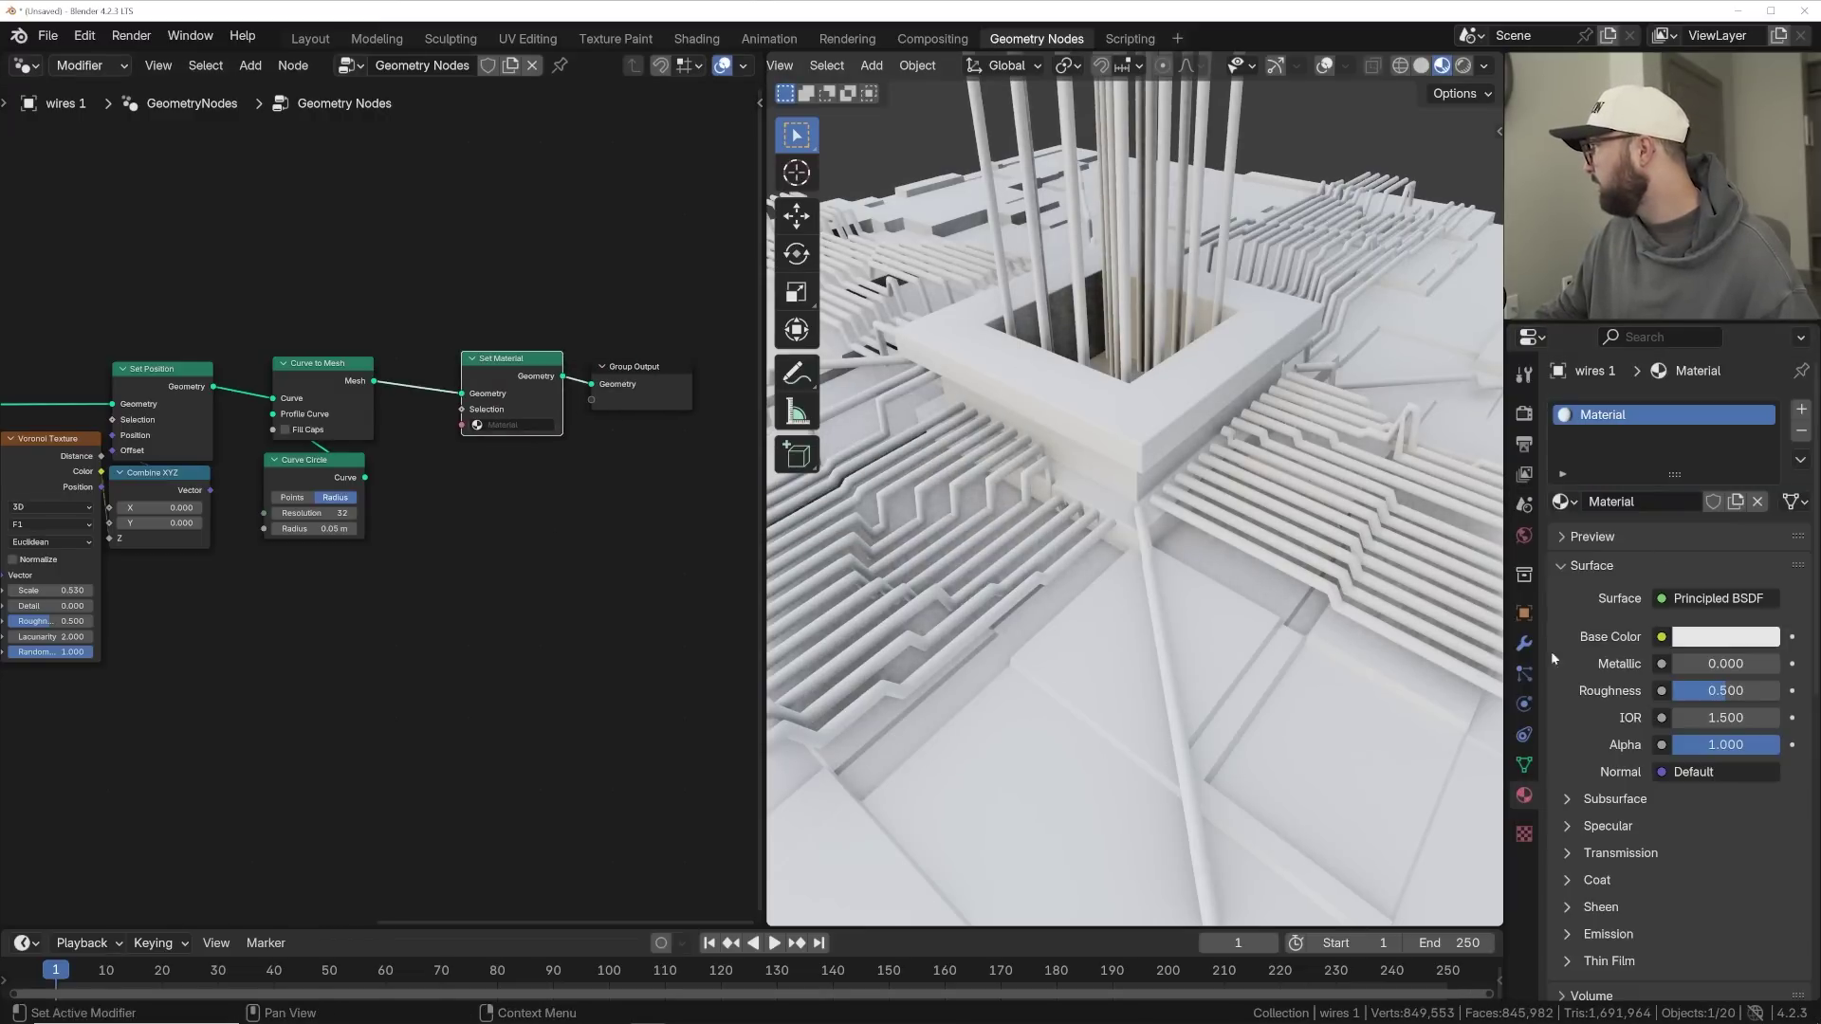
left_click(532, 451)
- Shift the nodes at the output end of the wires 1 tree further along to free up space
left_click_drag(663, 310, 493, 453)
middle_click_drag(603, 398, 385, 489)
scroll(384, 488, "down", 3)
key("g")
key("Escape")
key("g")
left_click(461, 553)
- Move Realize Instances and the displacement nodes away from Instance on Points to open a gap between them
middle_click_drag(203, 532, 560, 489)
scroll(358, 466, "down", 1)
scroll(365, 460, "down", 2)
left_click_drag(315, 398, 518, 607)
key("g")
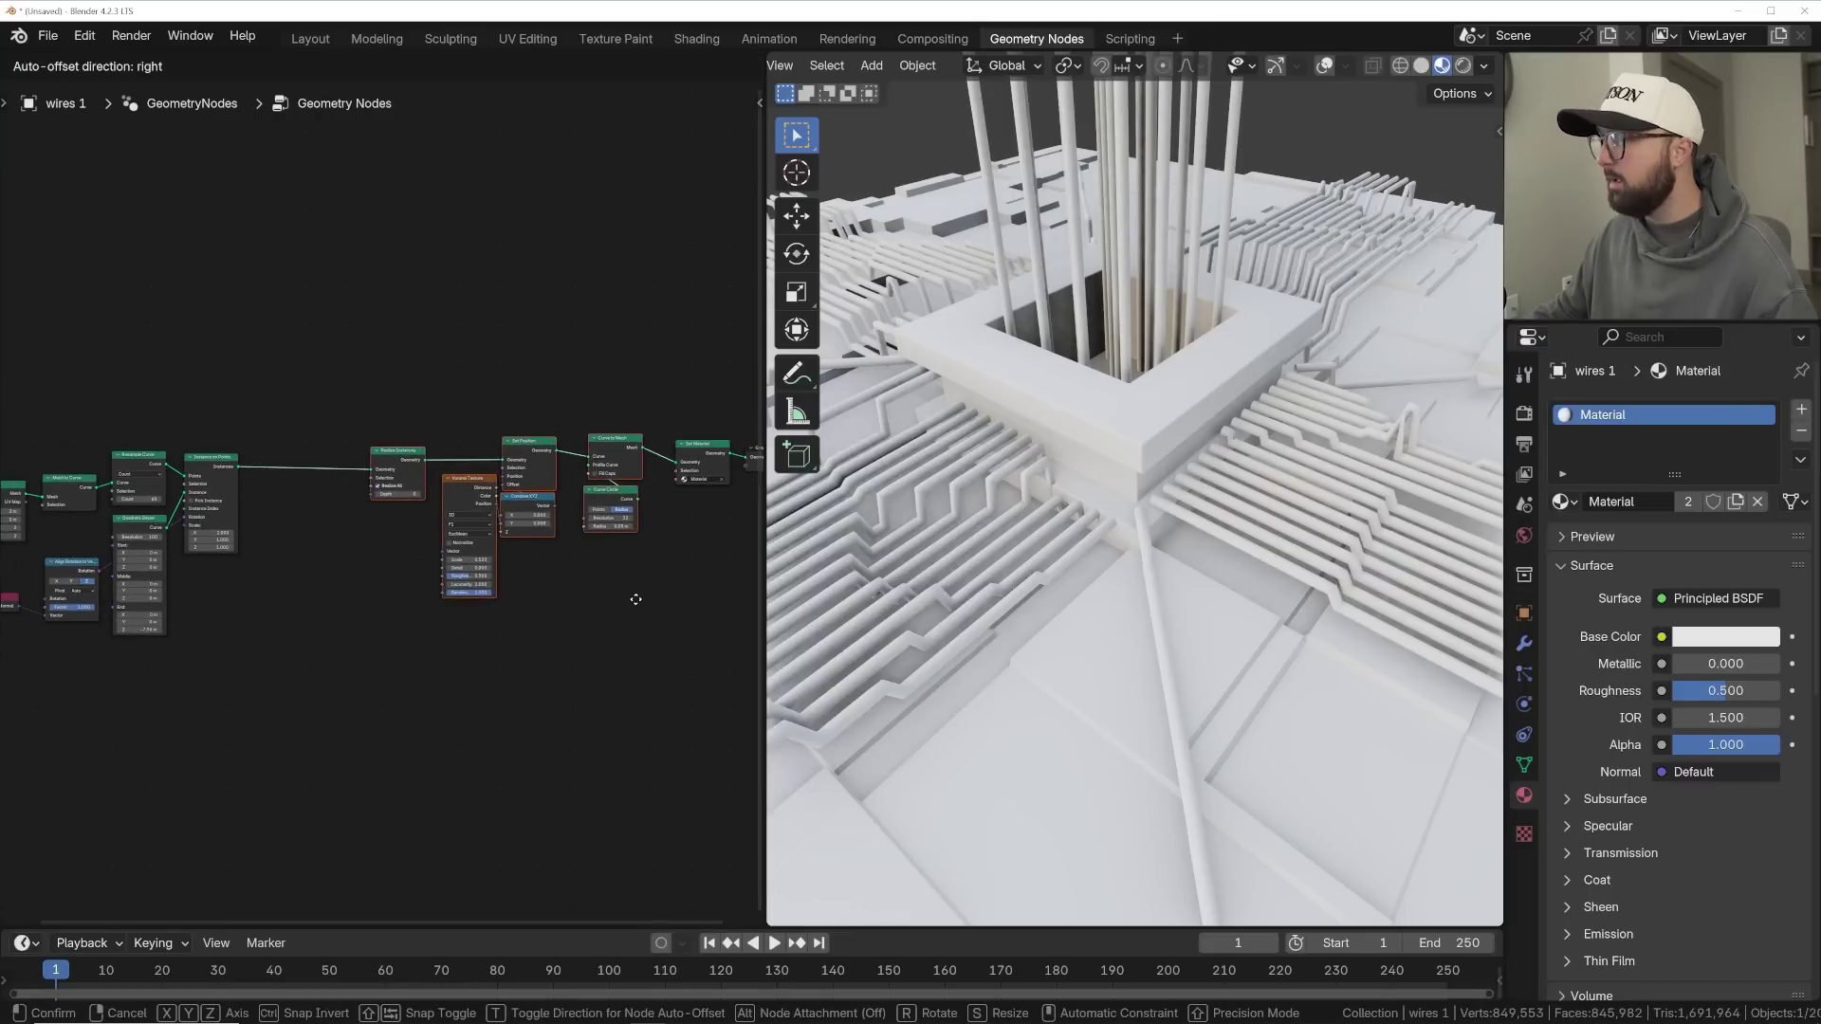
left_click(635, 599)
scroll(383, 502, "up", 3)
scroll(254, 472, "down", 5)
key("g")
left_click(309, 495)
- Insert a Store Named Attribute node between Instance on Points and Realize Instances
scroll(312, 497, "up", 5)
key("shift+a")
left_click(292, 329)
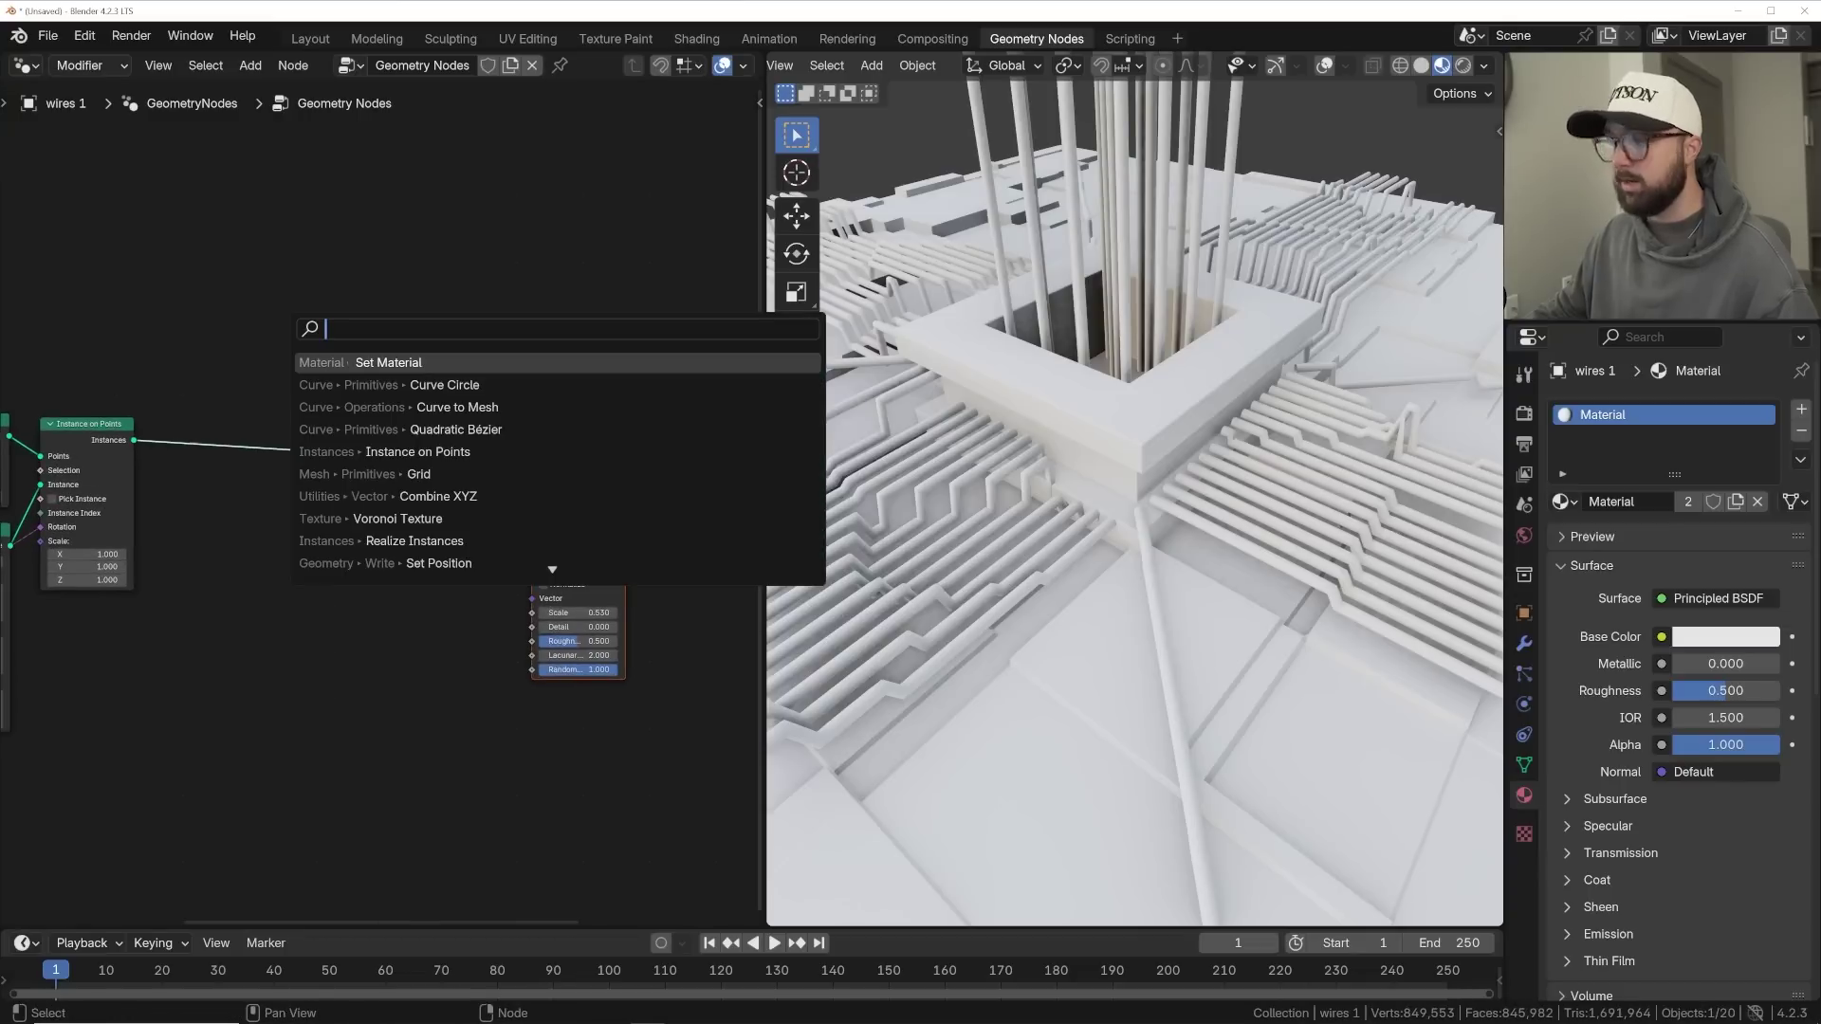
type("store")
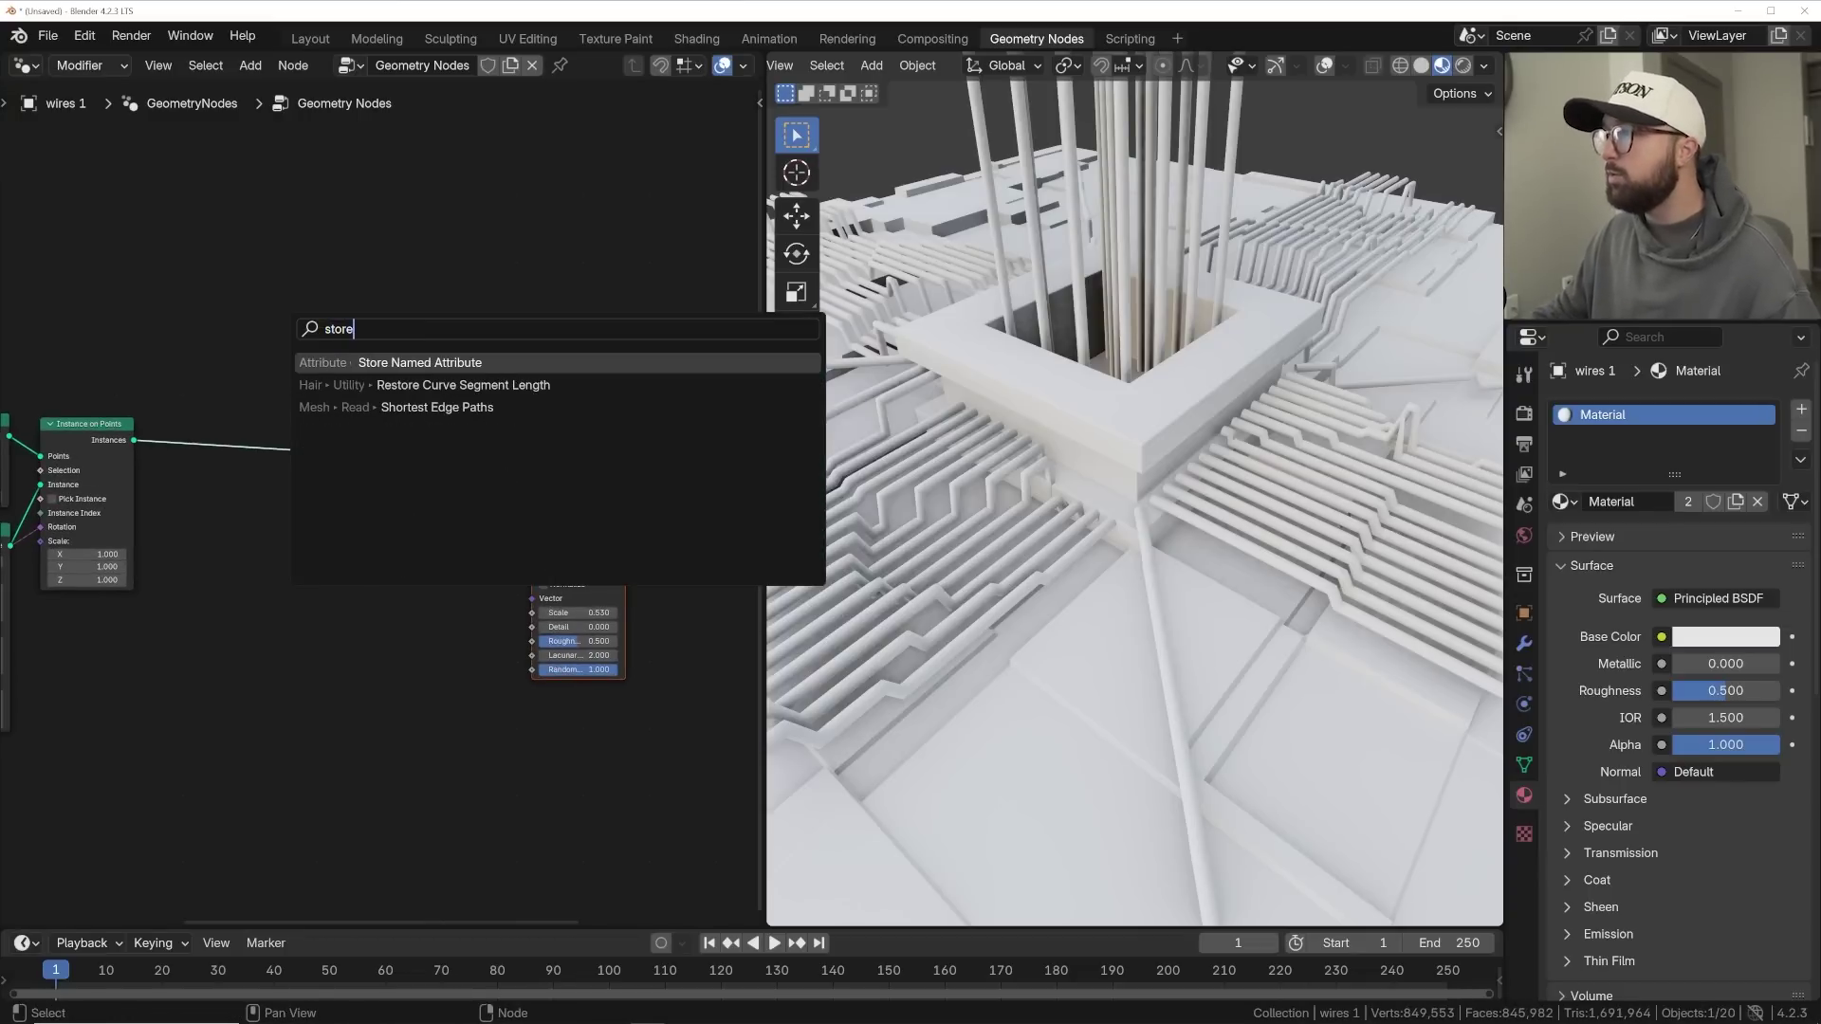
key("Return")
left_click(174, 384)
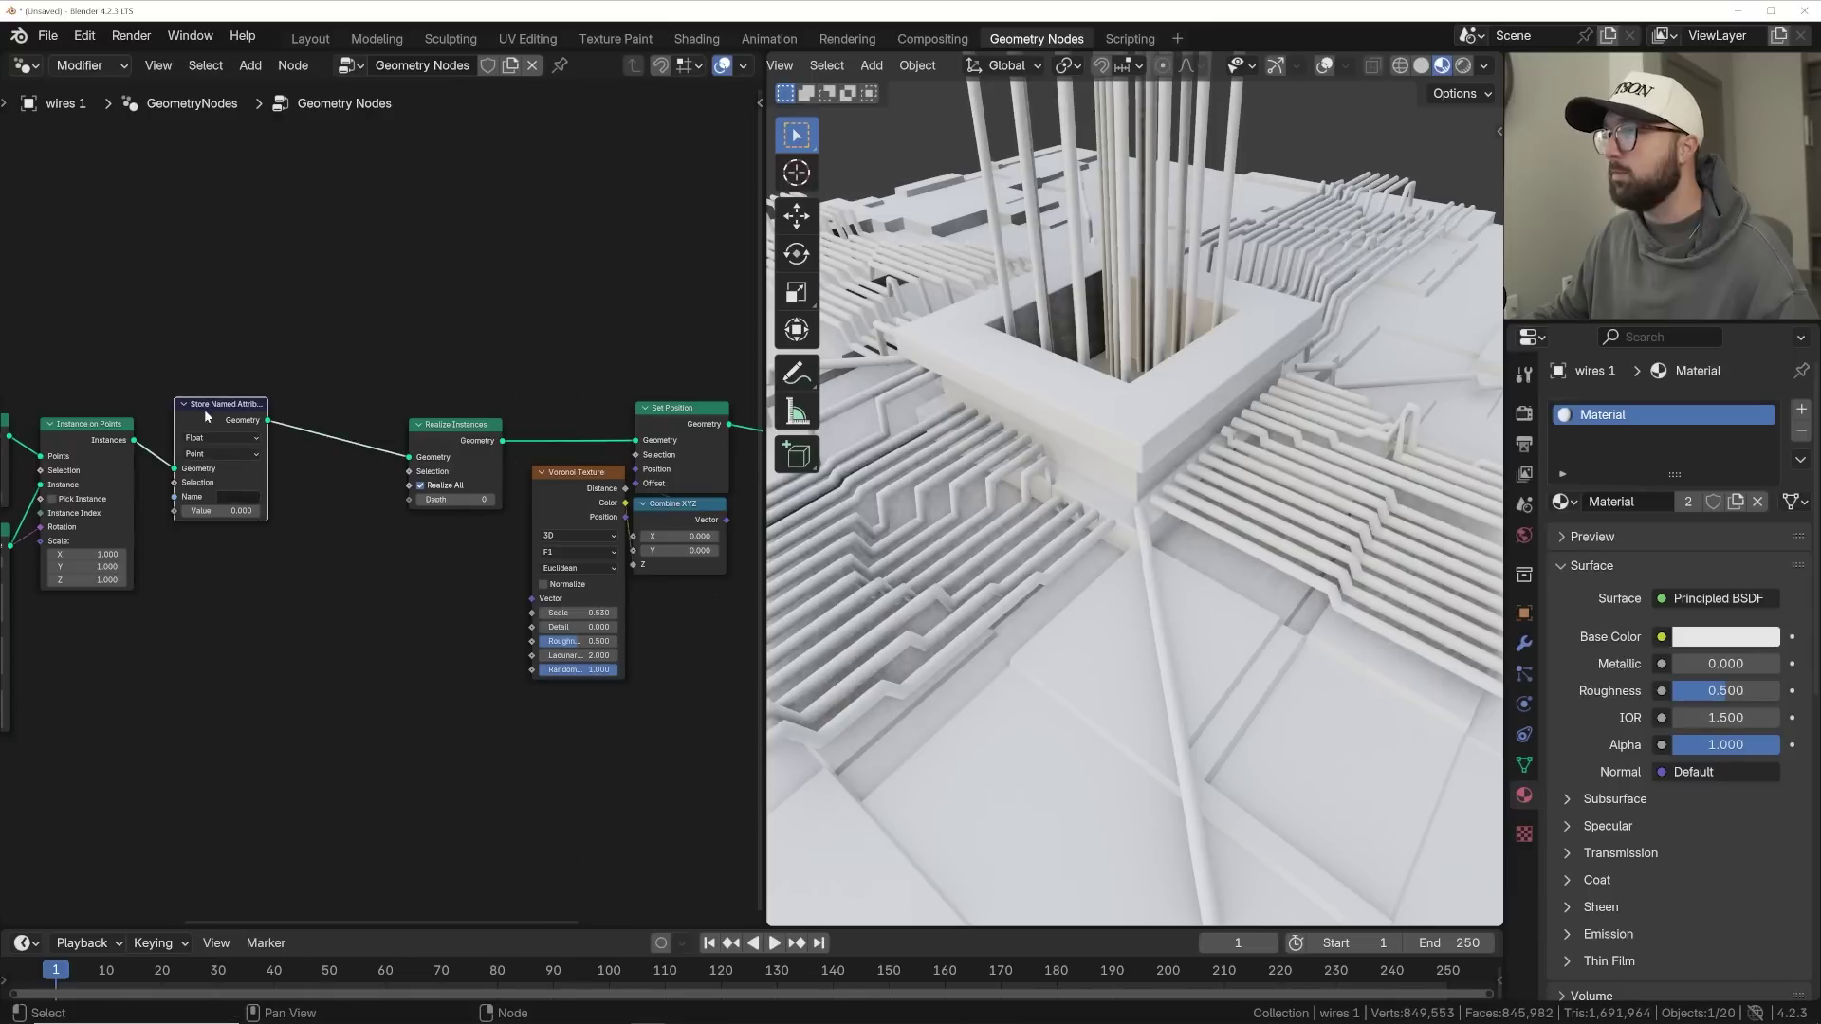
- Duplicate the Store Named Attribute node and insert the copy right before Realize Instances
key("shift+d")
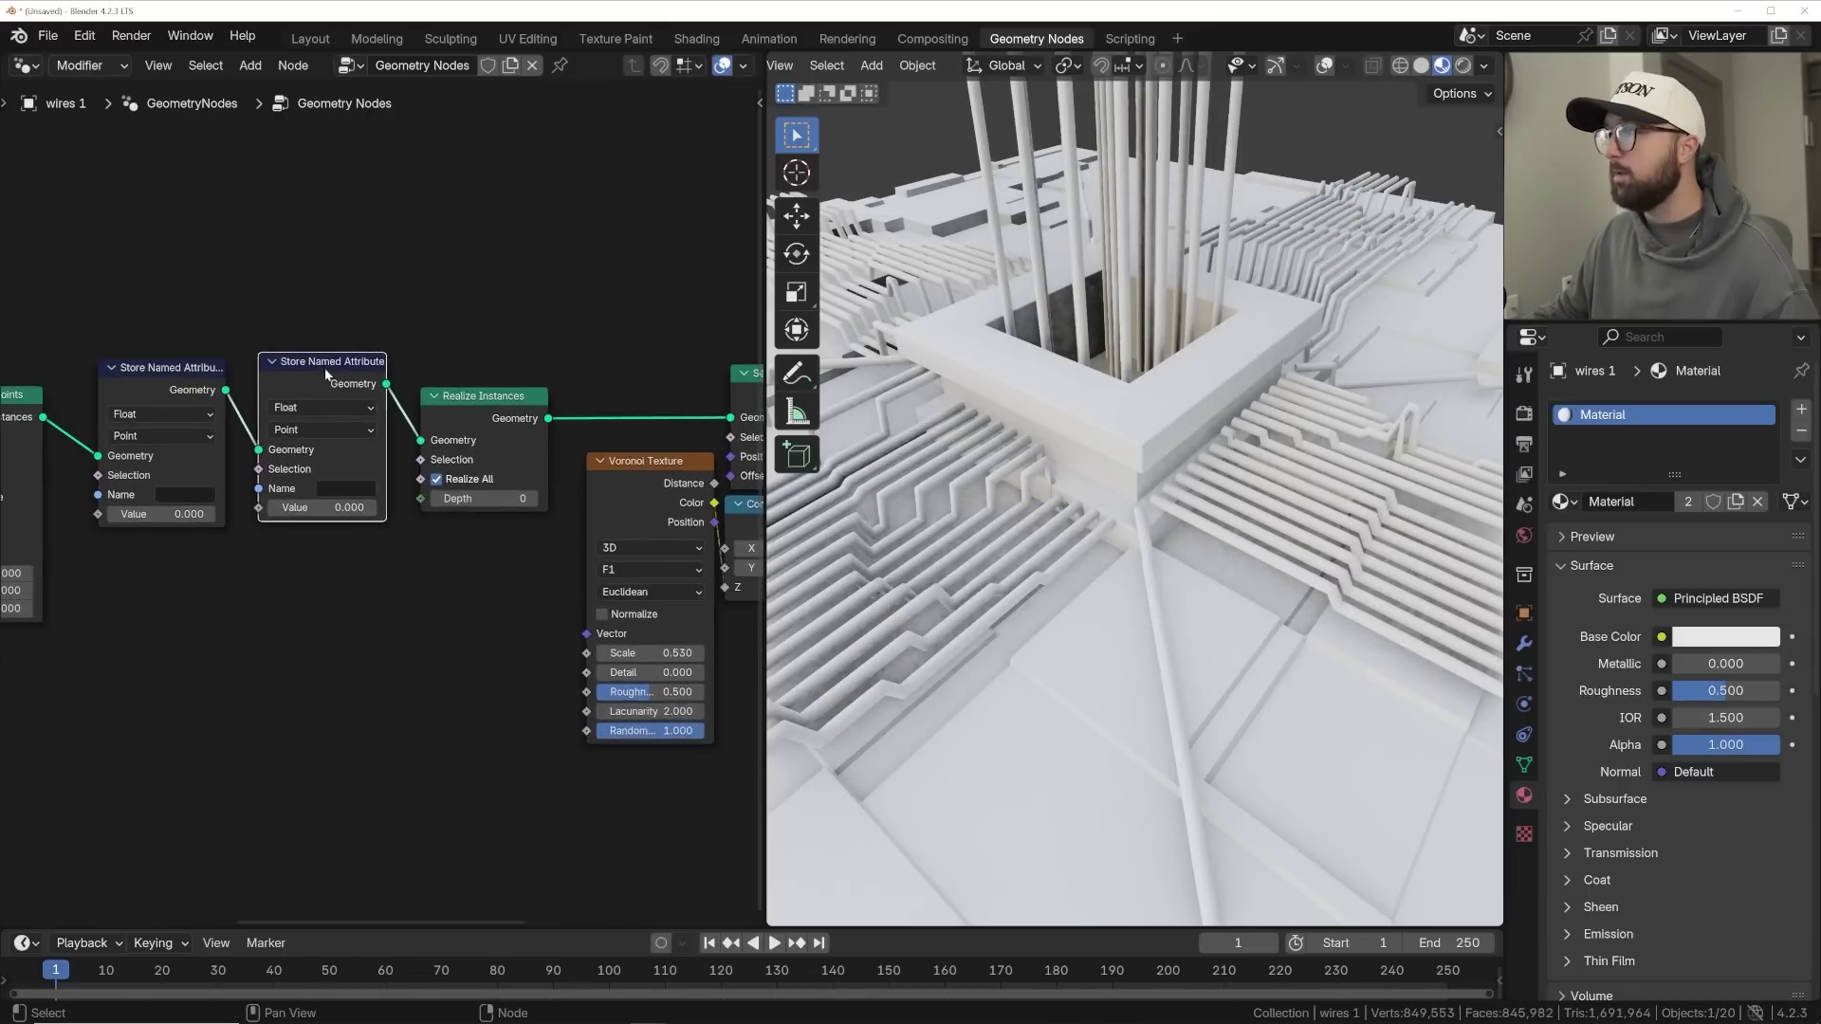
left_click(338, 415)
scroll(338, 415, "down", 1)
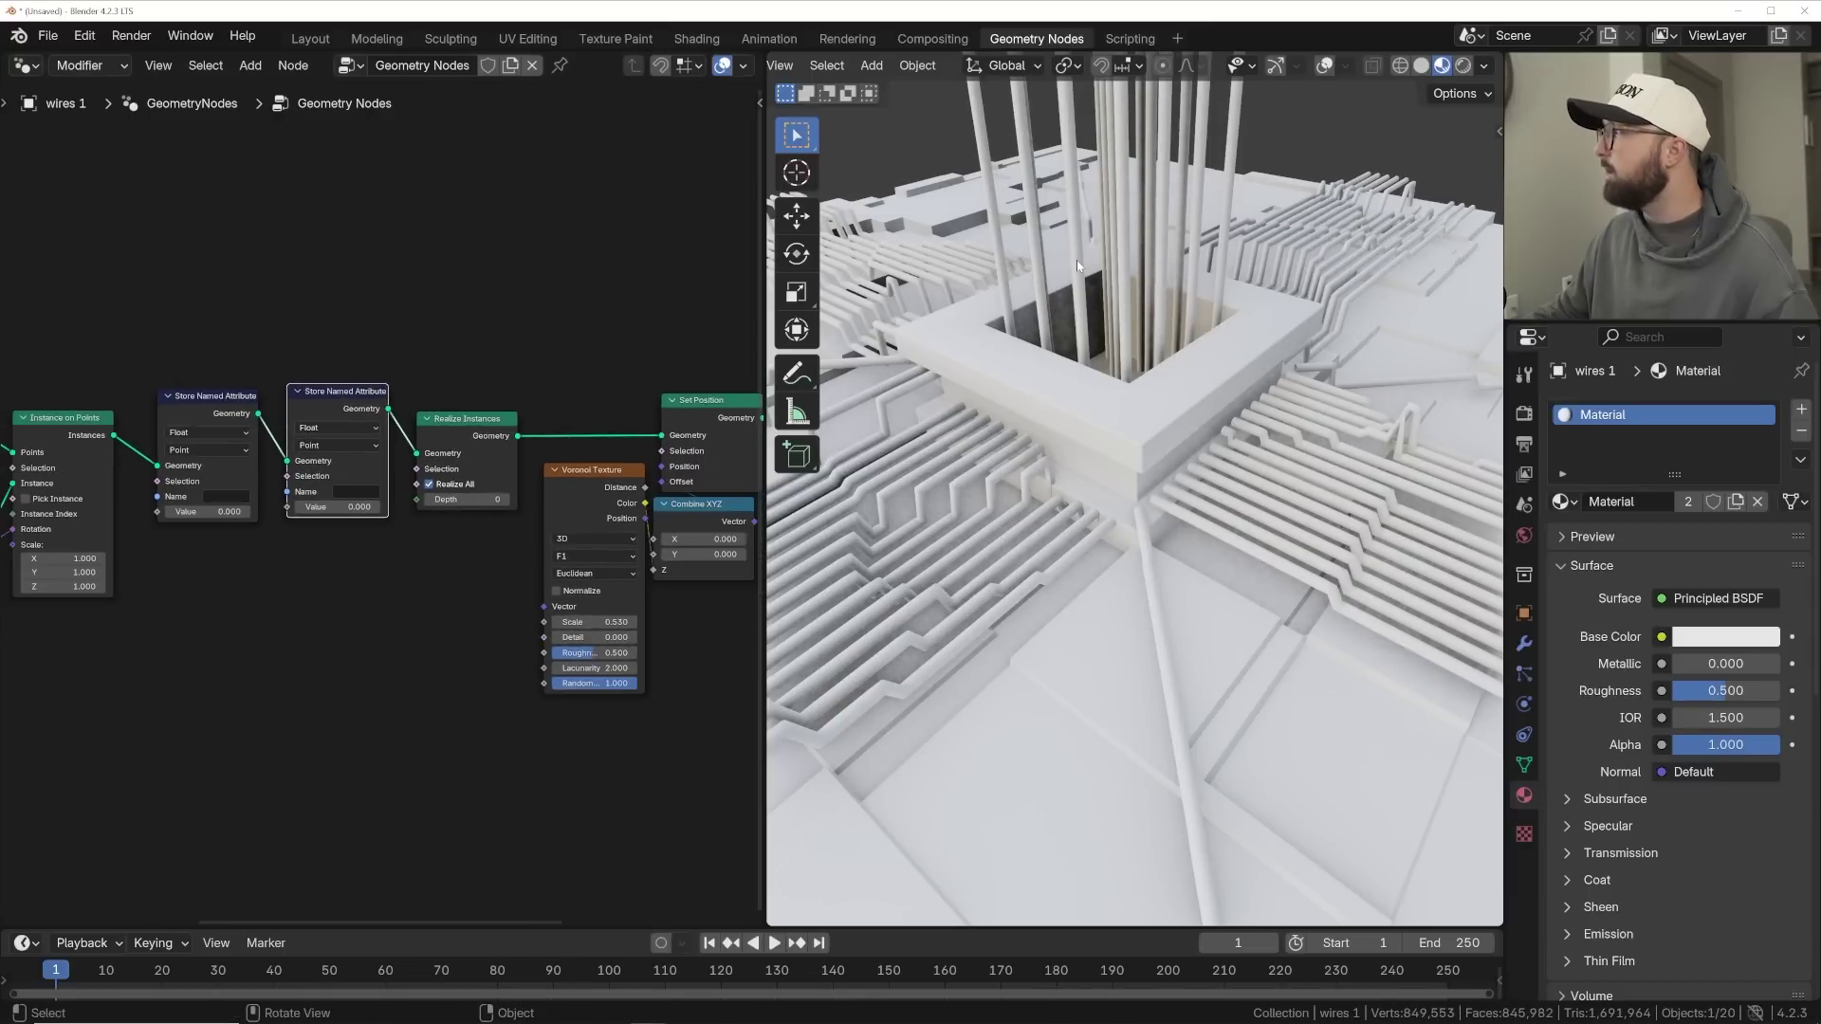
- In the vertical wires' tree, insert a Set Material node before Group Output and assign it a newly created material
left_click(1077, 262)
scroll(139, 558, "down", 1)
left_click_drag(228, 493, 452, 483)
key("shift+a")
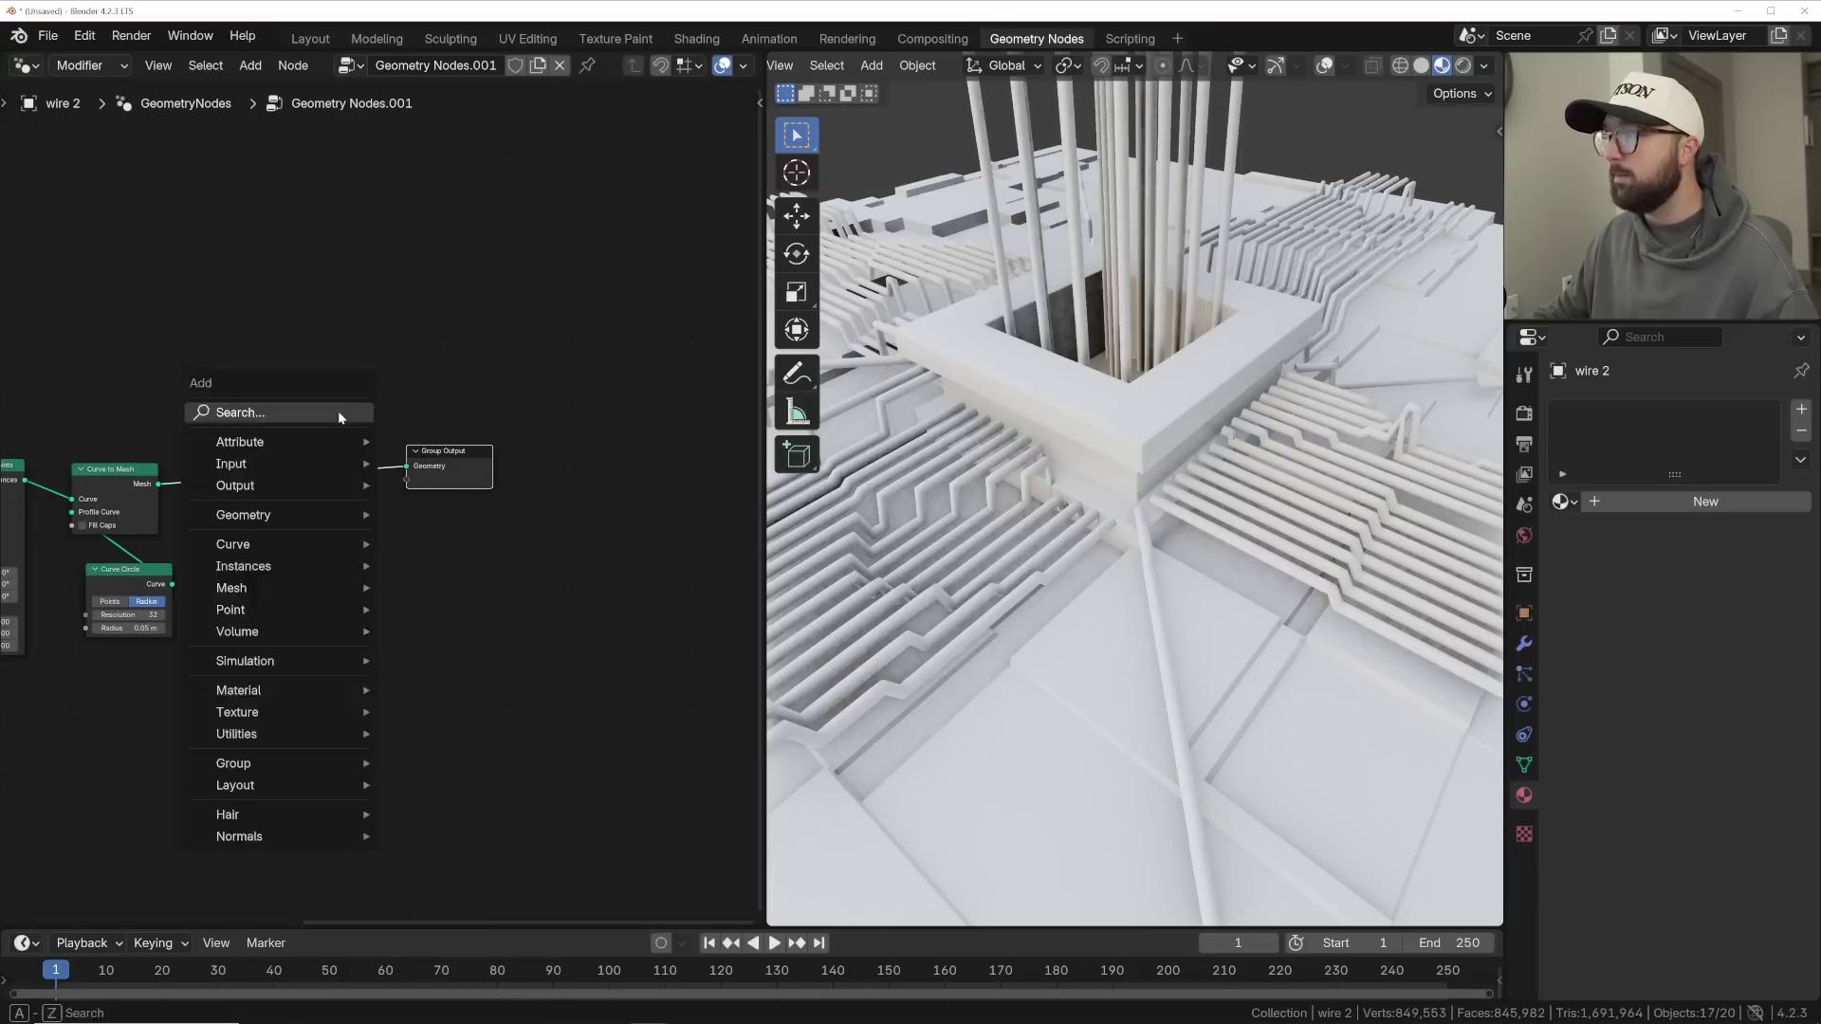
left_click(339, 415)
type("set m")
key("Return")
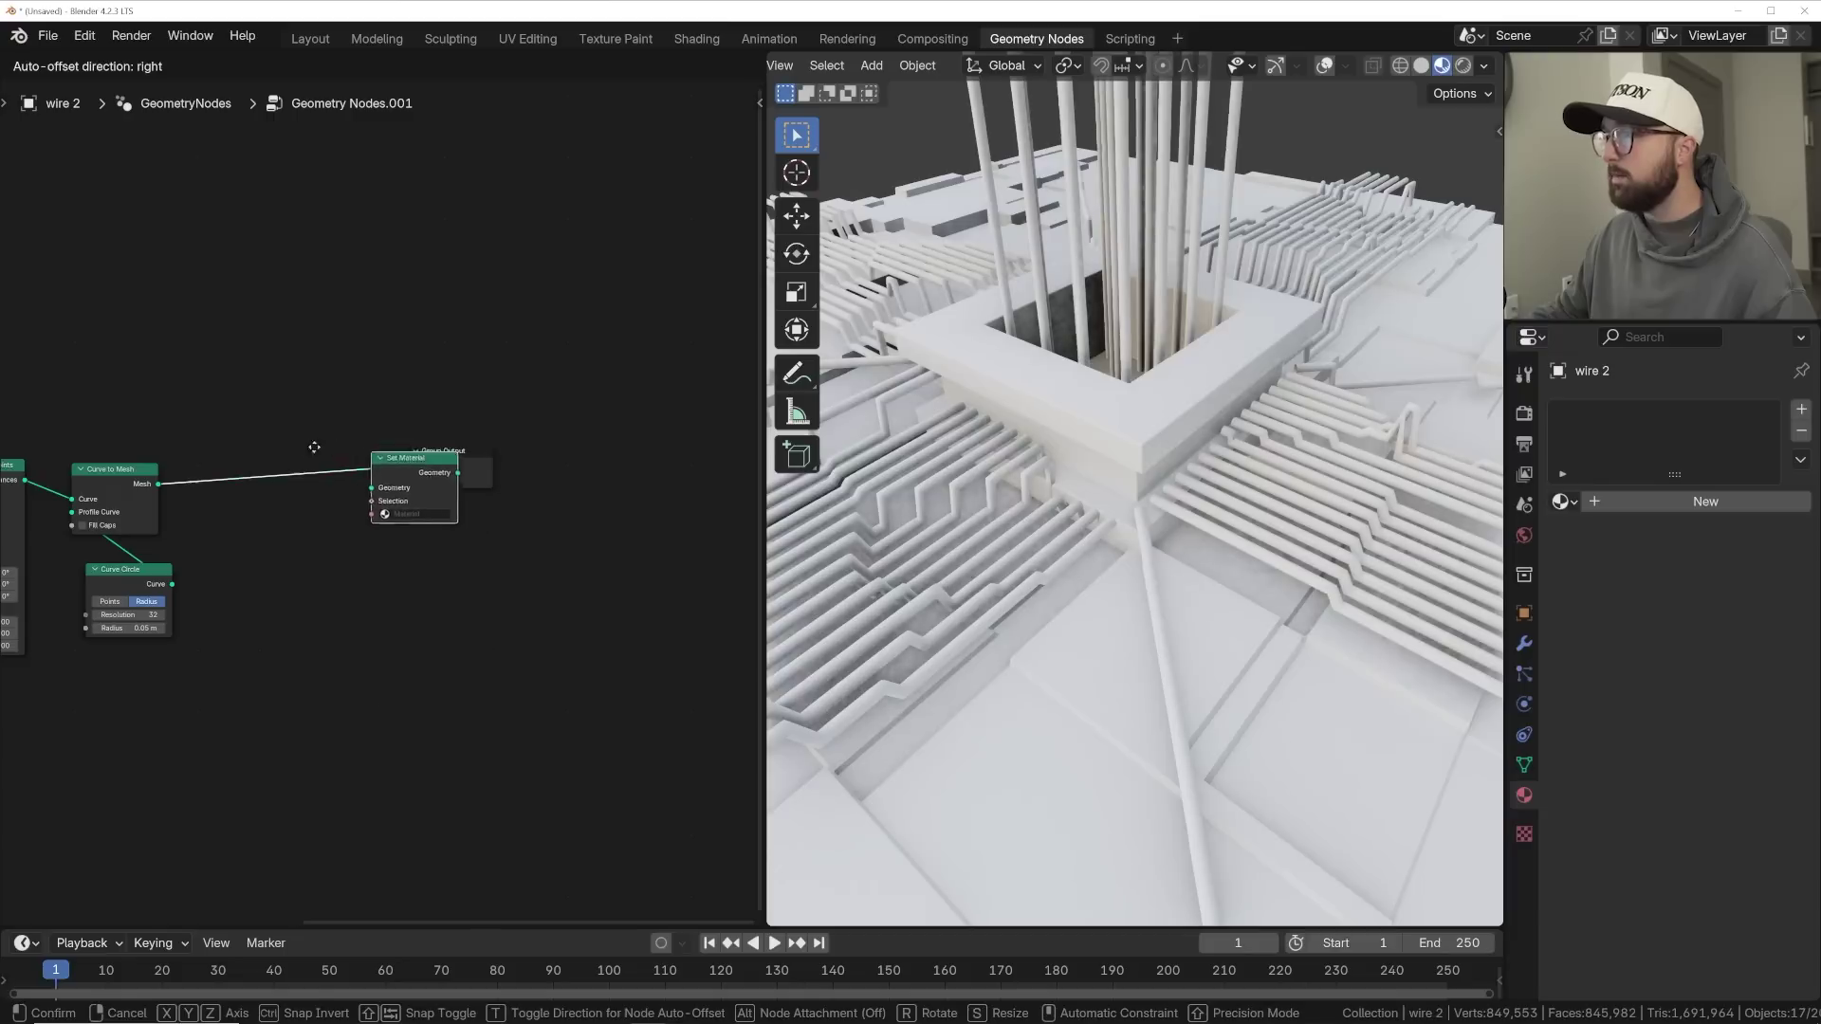
left_click(239, 443)
left_click(1661, 503)
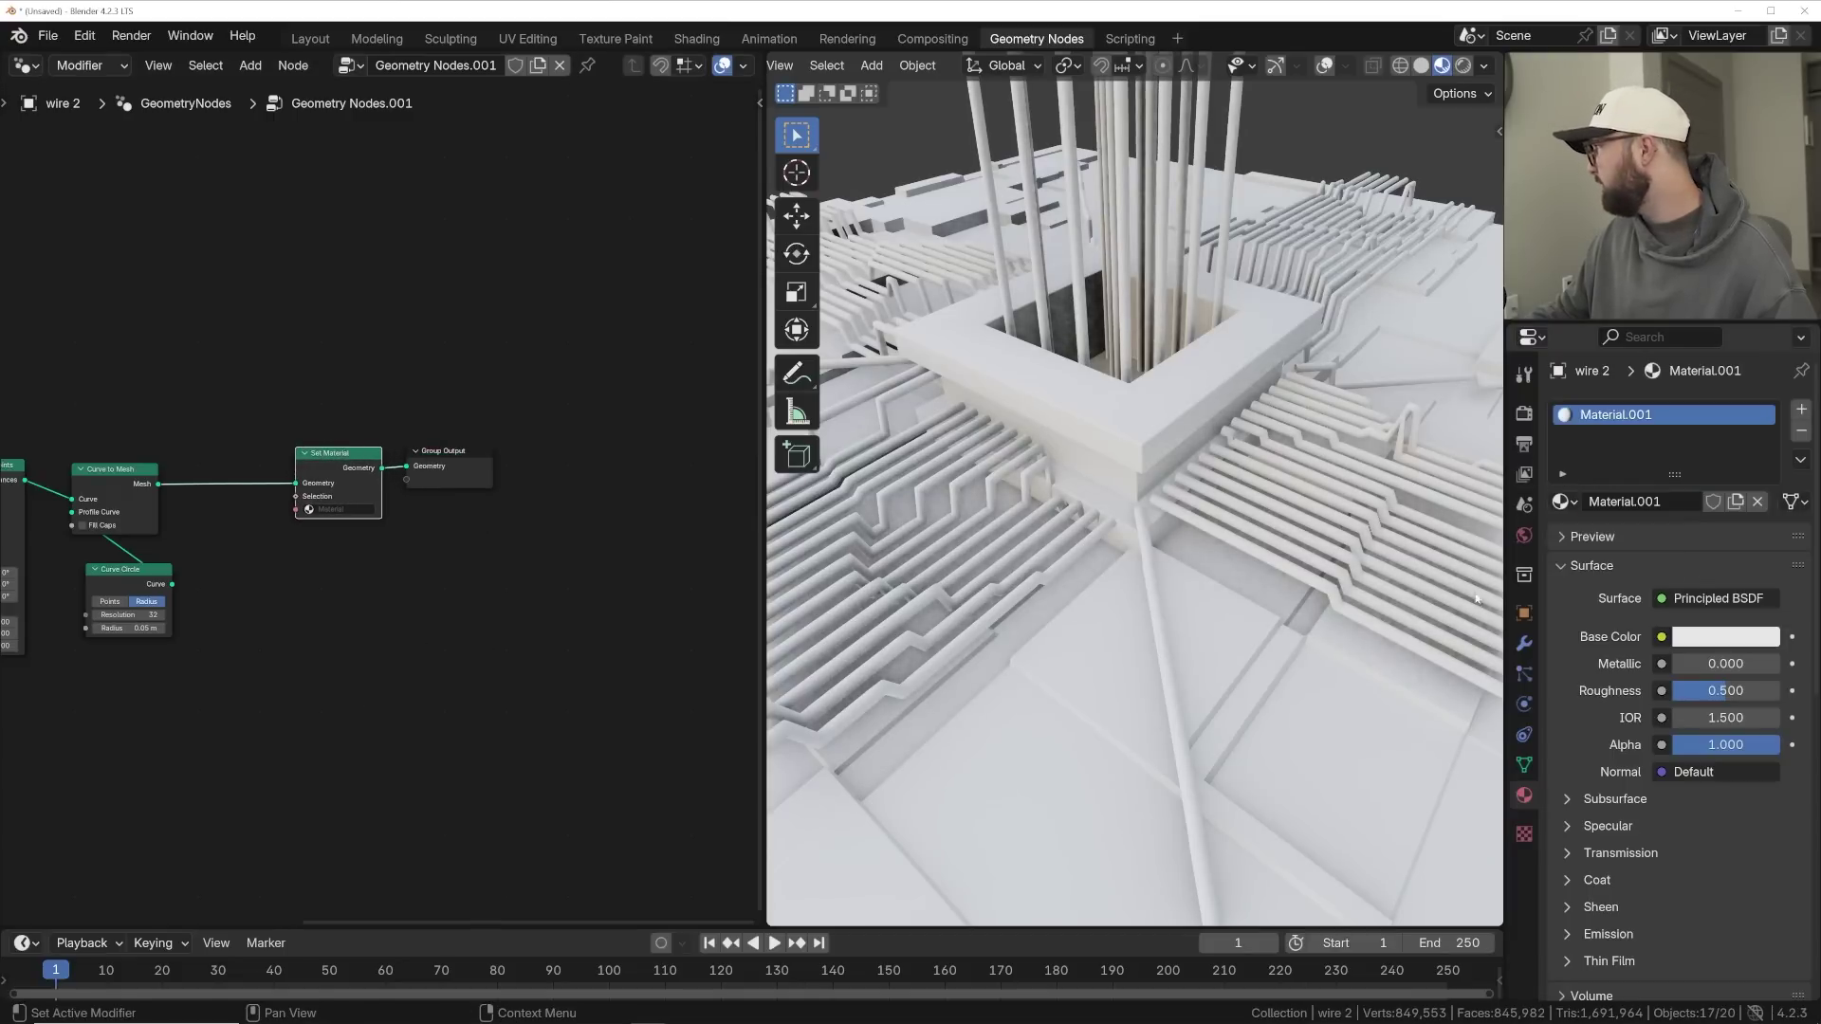
left_click(341, 543)
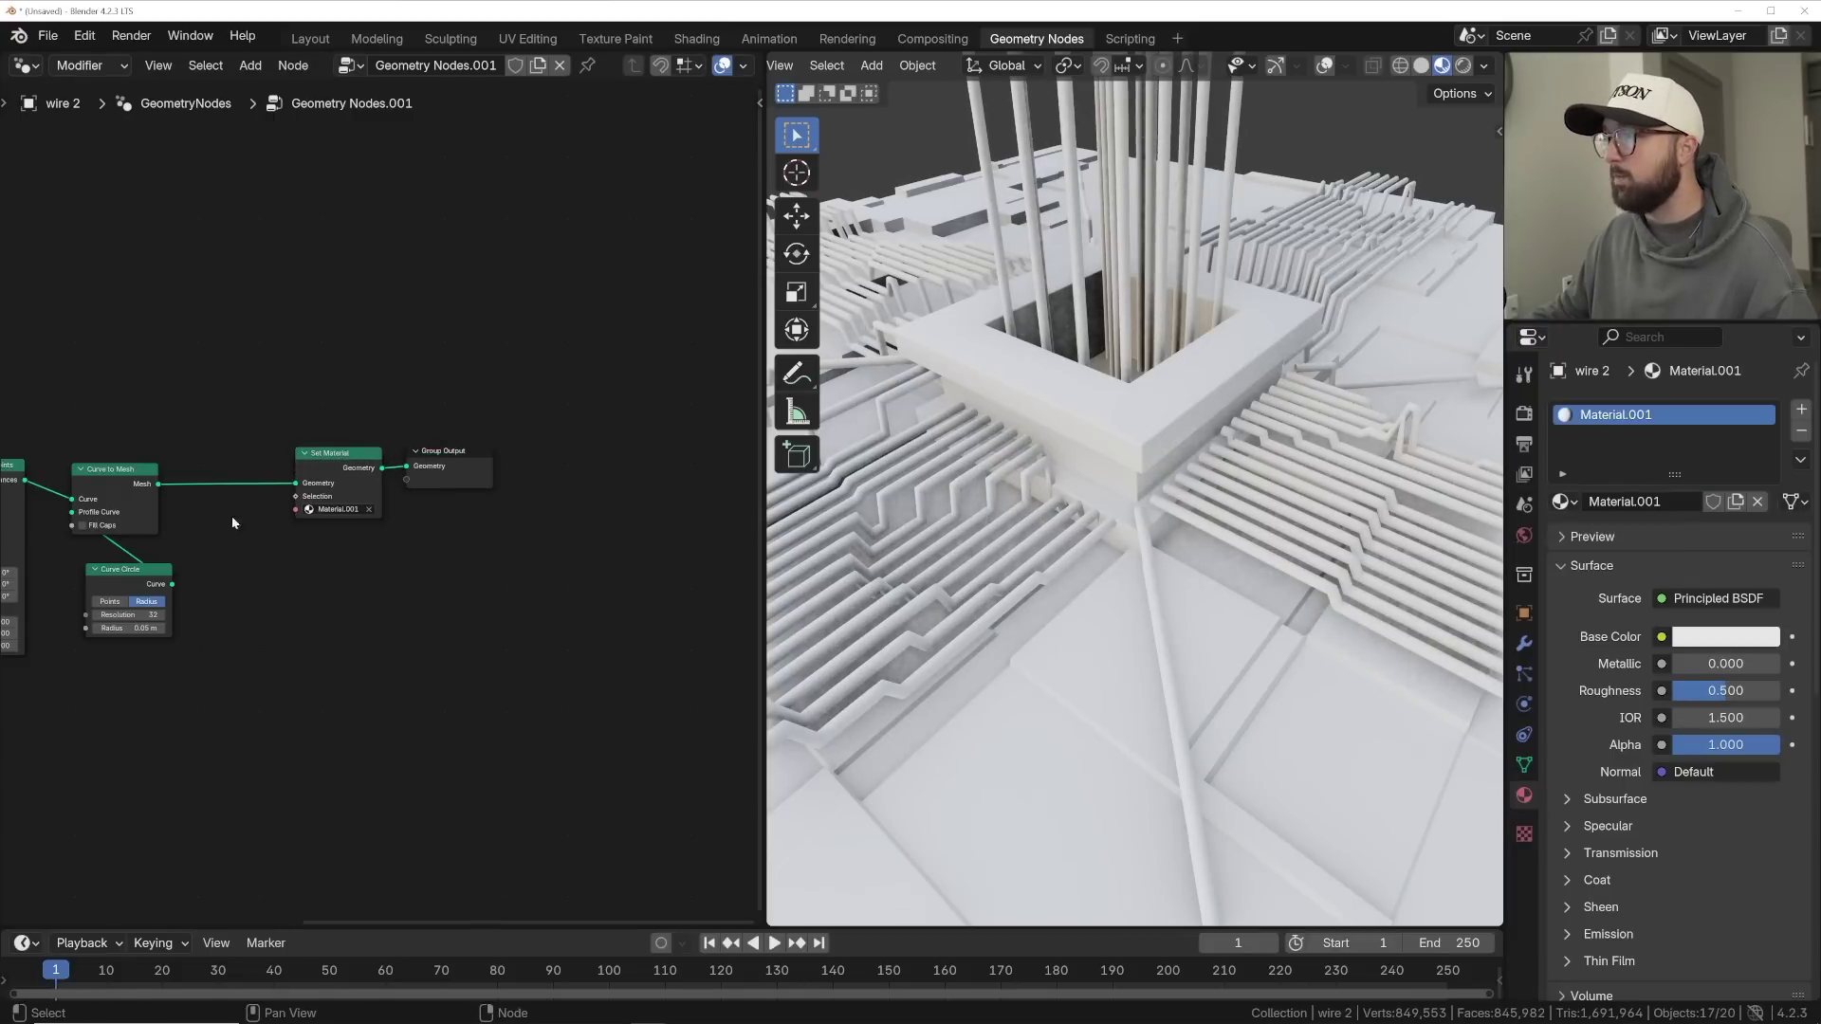
- Move the Curve to Mesh, Curve Circle and output nodes away from Instance on Points to open a gap
key("Home")
left_click_drag(645, 408, 370, 669)
key("g")
left_click(571, 487)
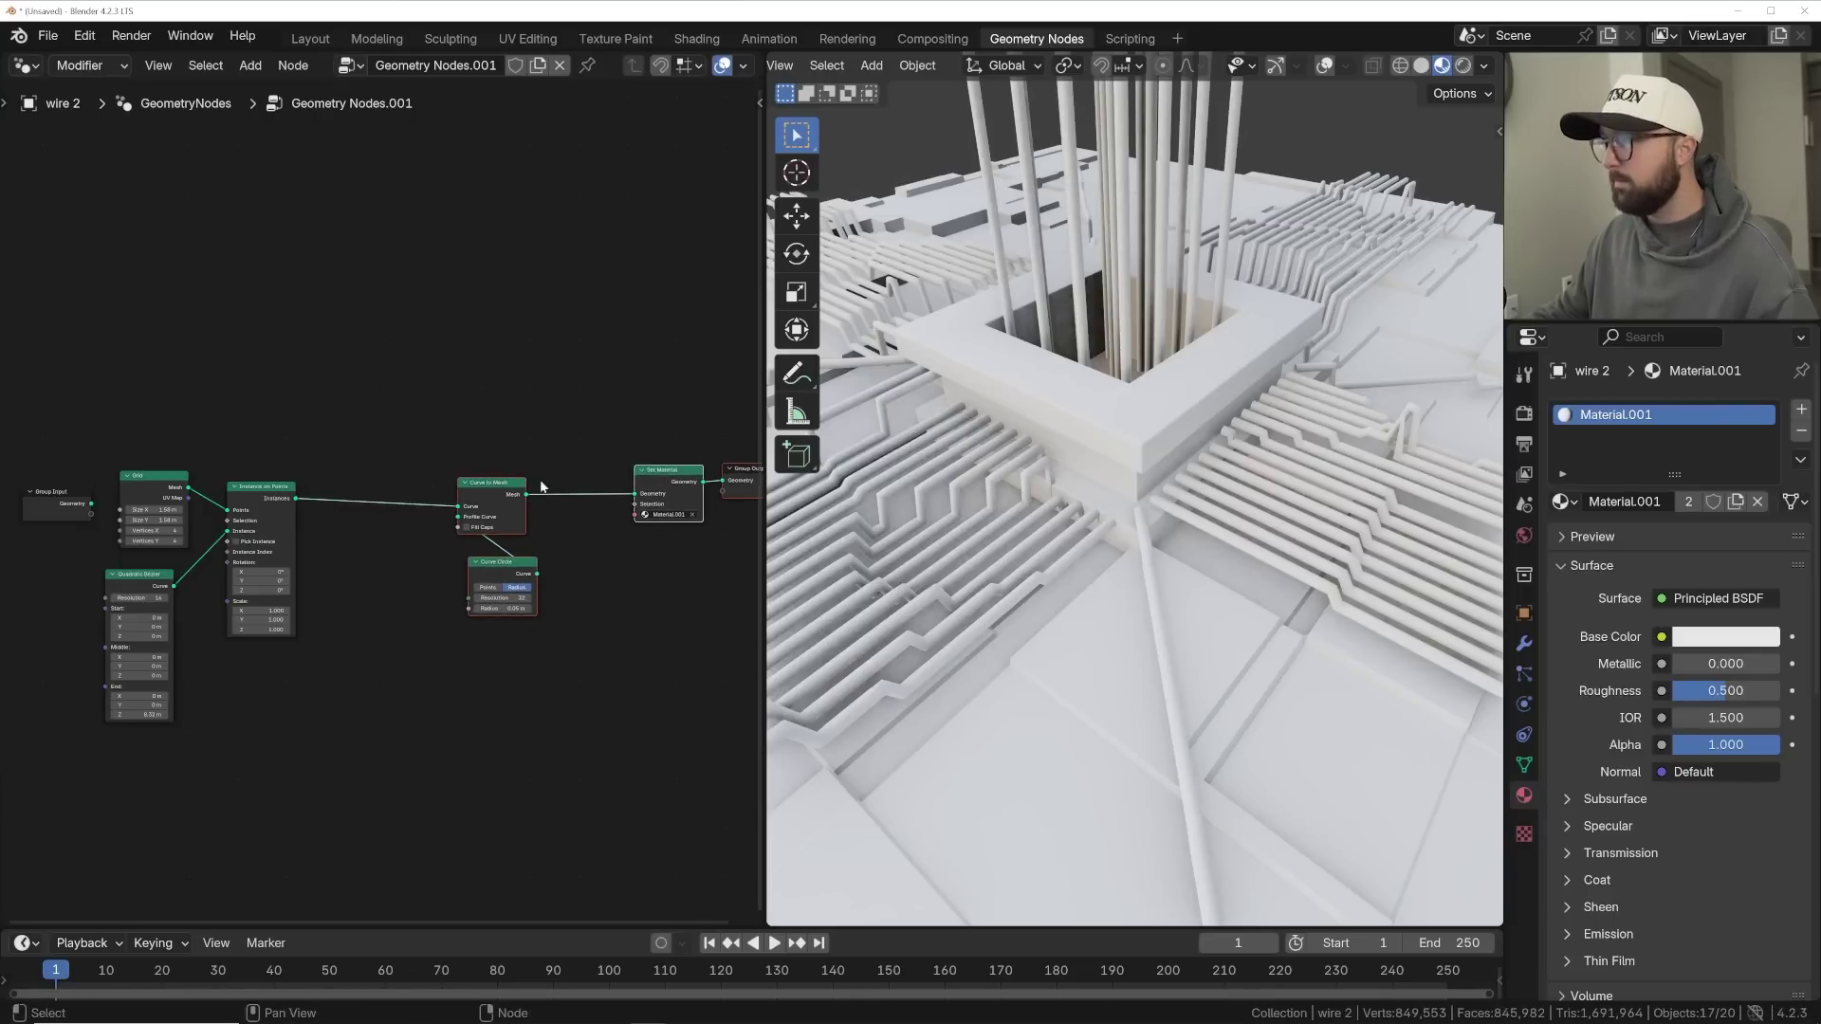
- Insert a Store Named Attribute node between Instance on Points and Curve to Mesh in the wire 2 tree
scroll(384, 502, "up", 6)
key("shift+a")
left_click(402, 402)
type("sto")
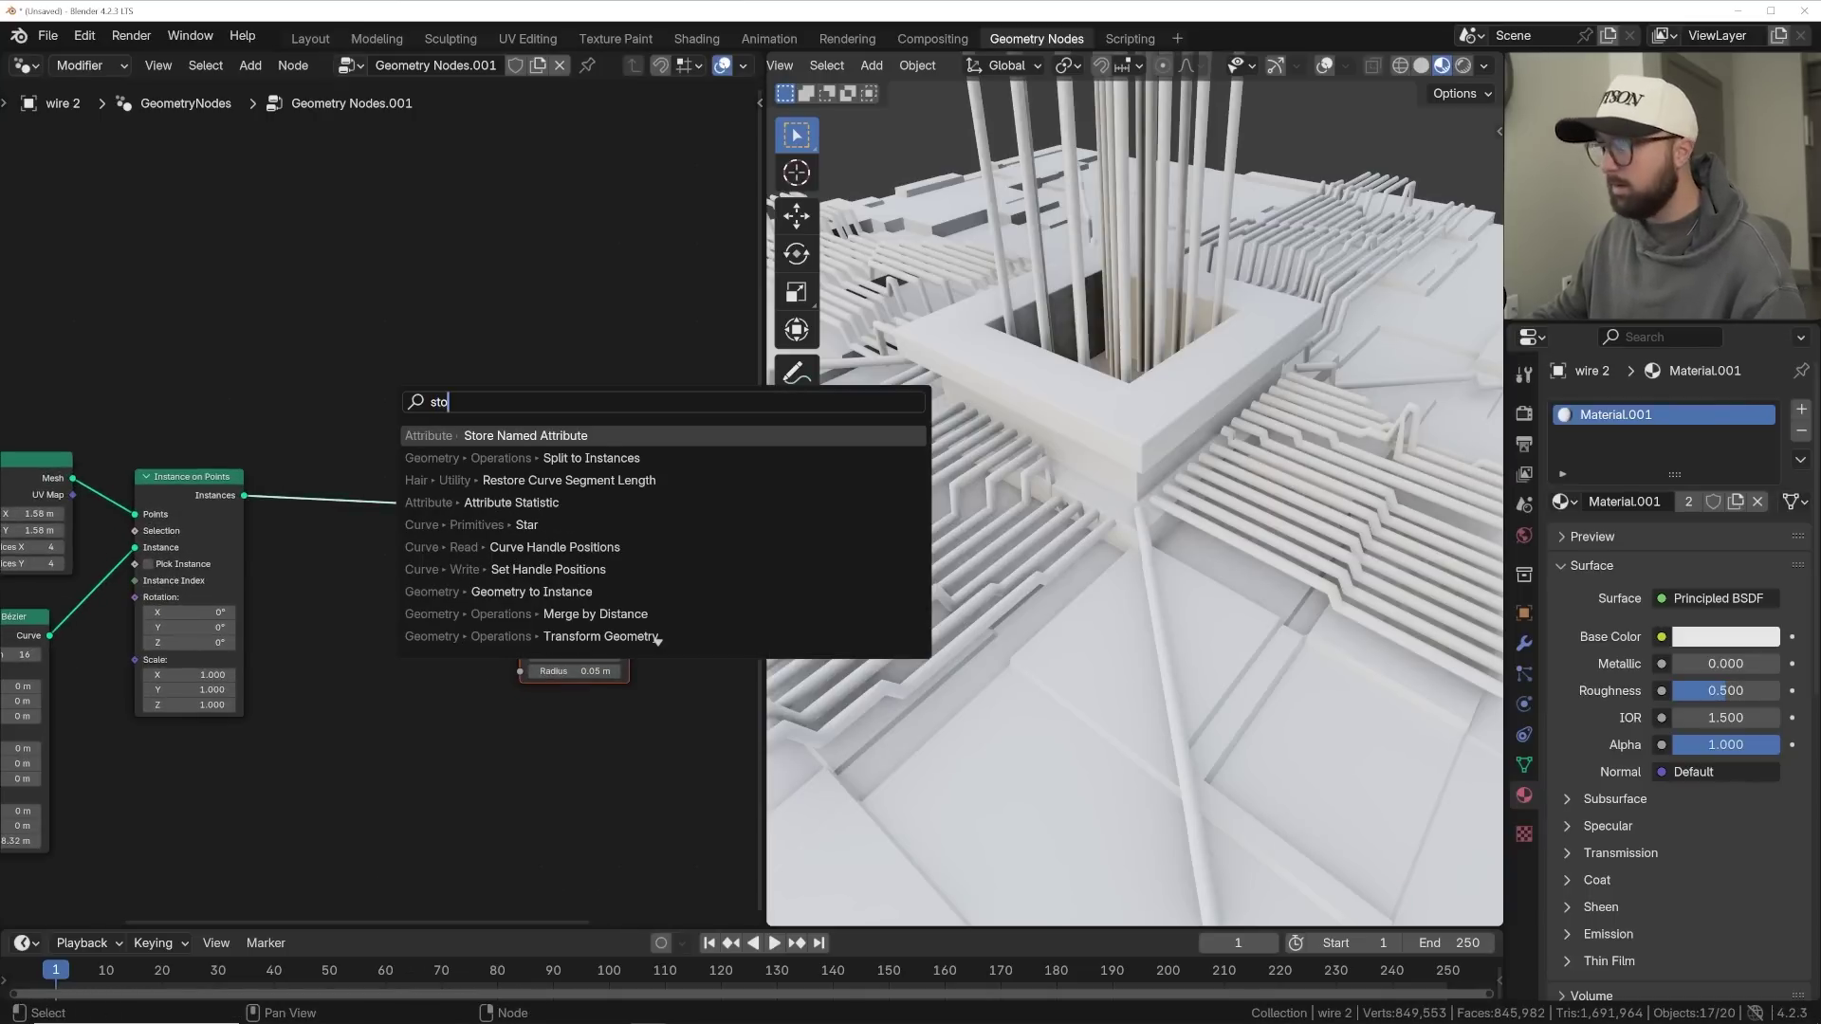
key("Return")
left_click(286, 463)
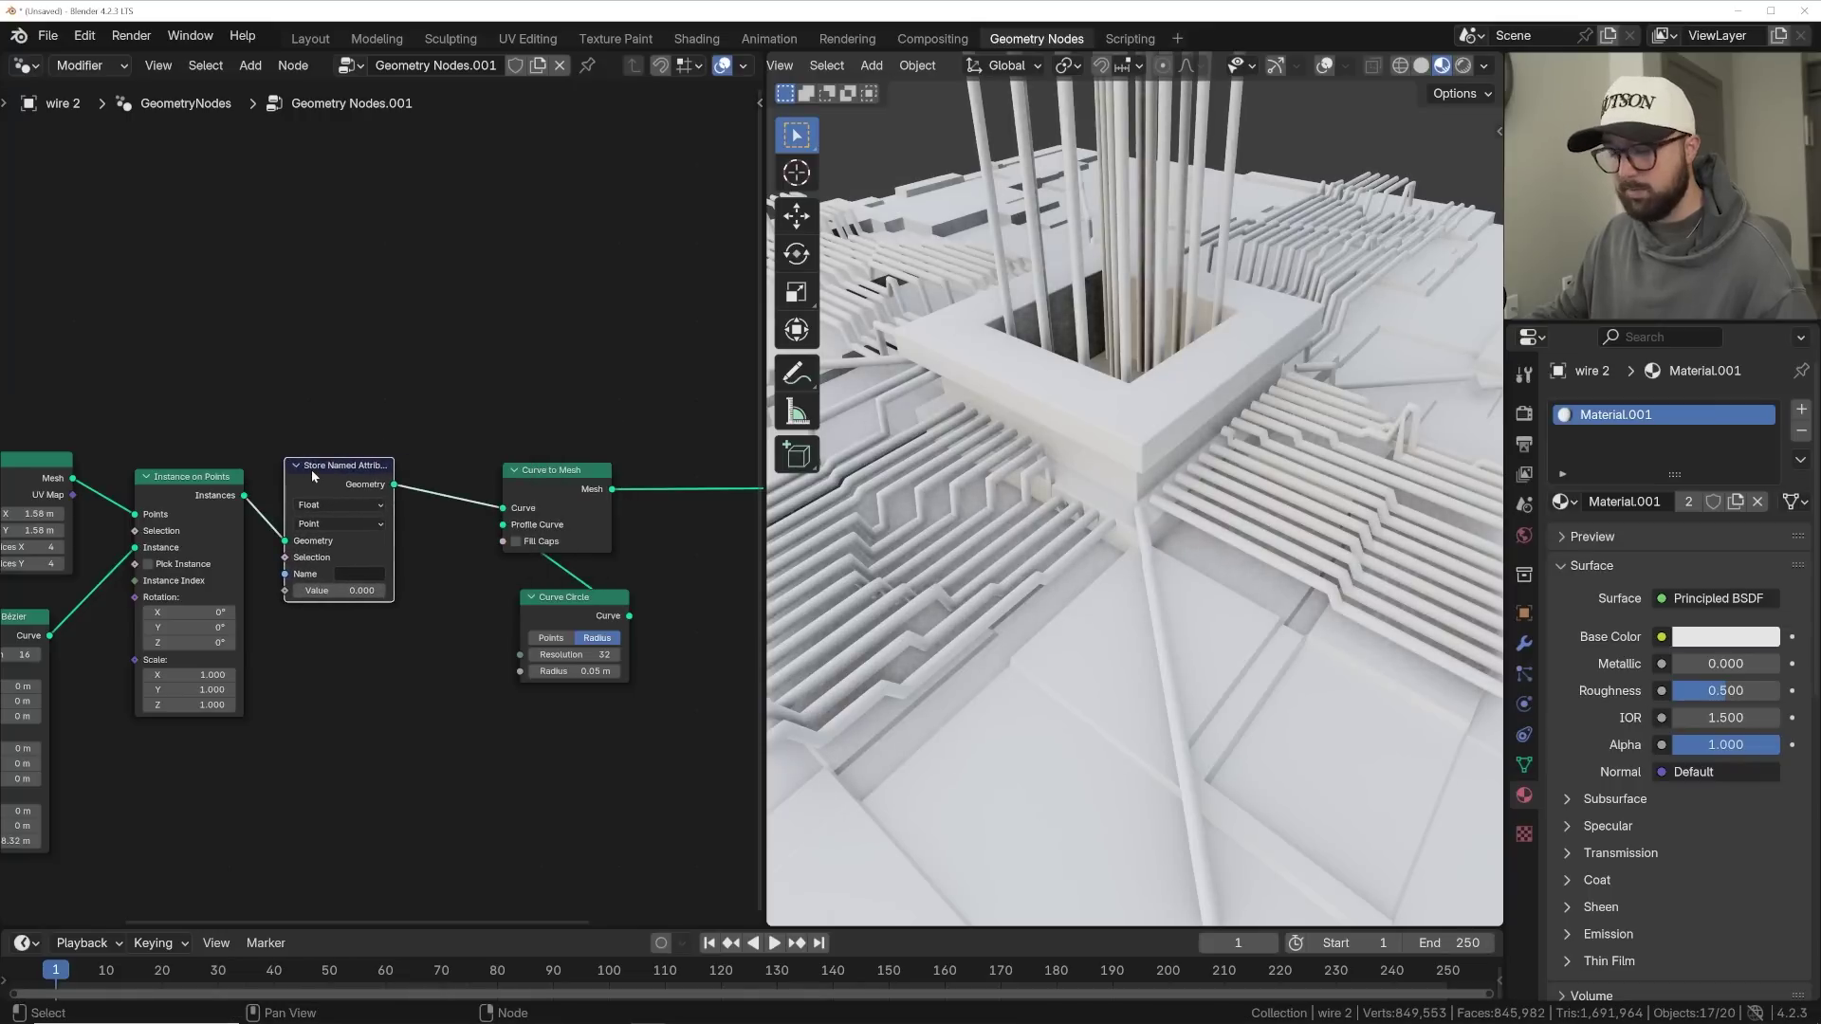
- Duplicate the Store Named Attribute node, insert the copy before Curve to Mesh, and tuck Curve Circle beneath Curve to Mesh
key("shift+d")
left_click(461, 468)
left_click_drag(577, 598, 641, 578)
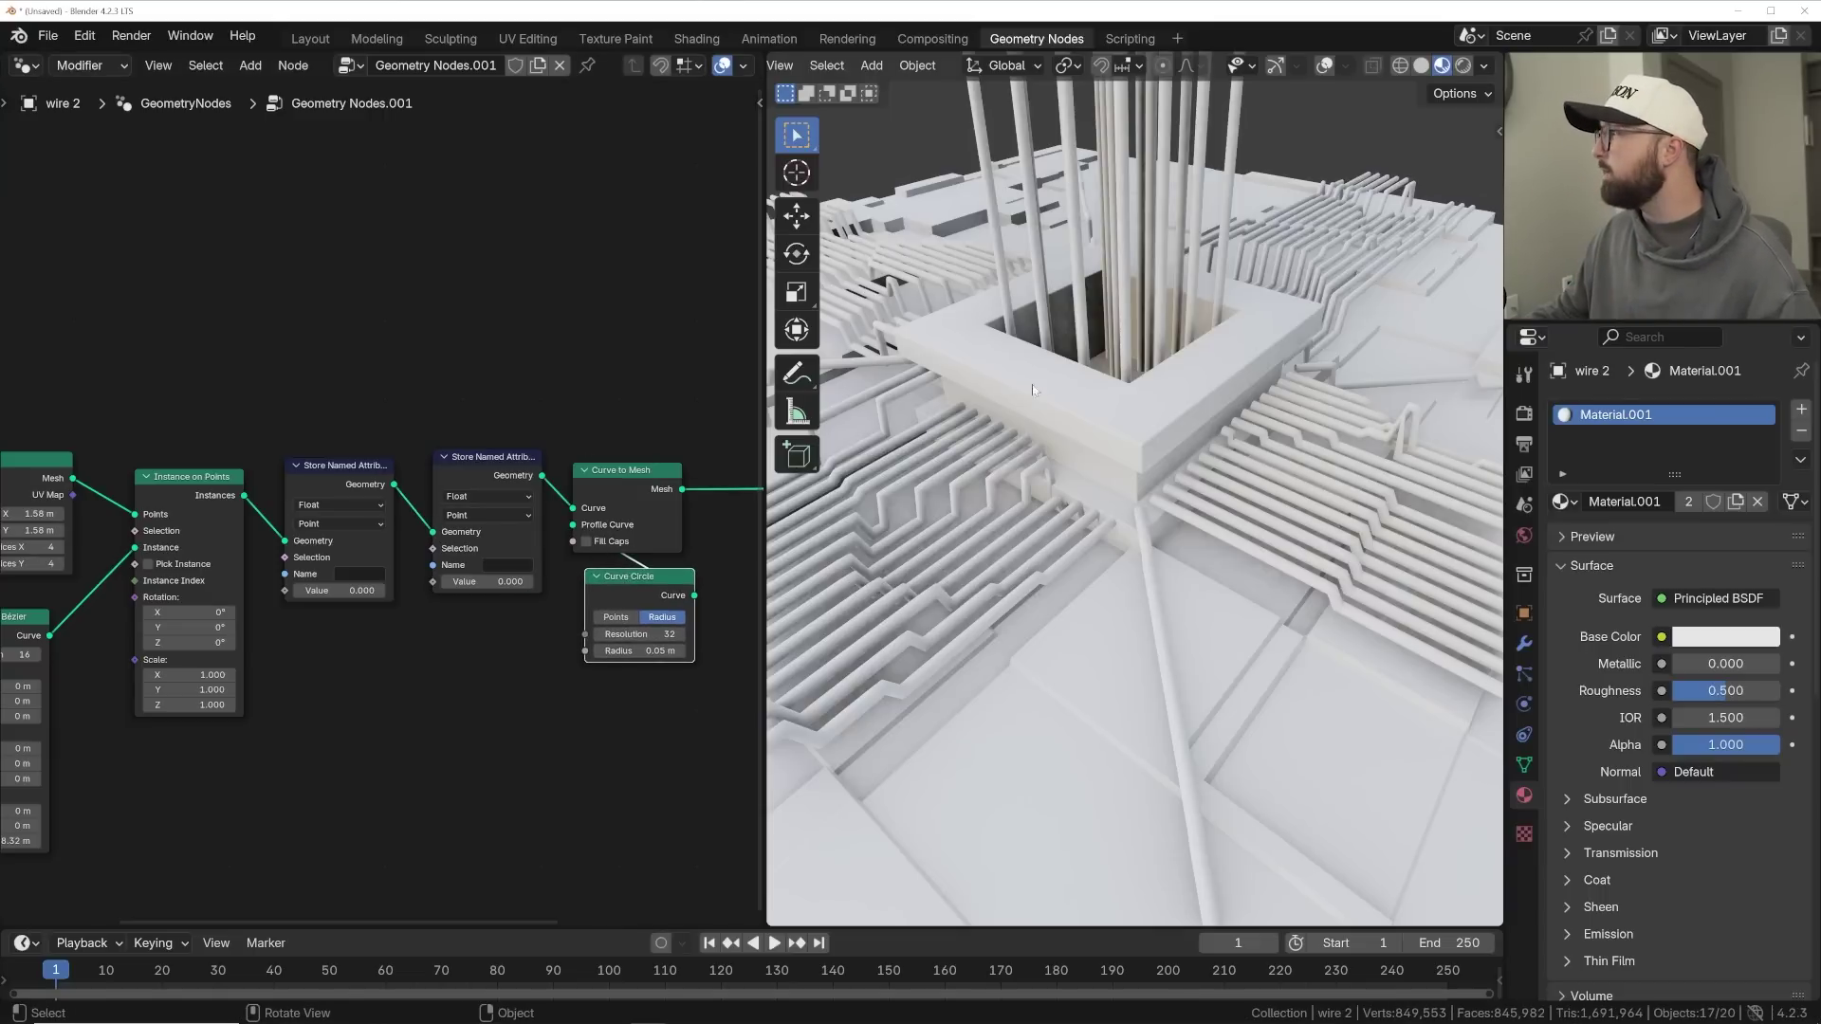
- Turn the viewport overlays back on and select the horizontal wires 1 object
left_click(951, 477)
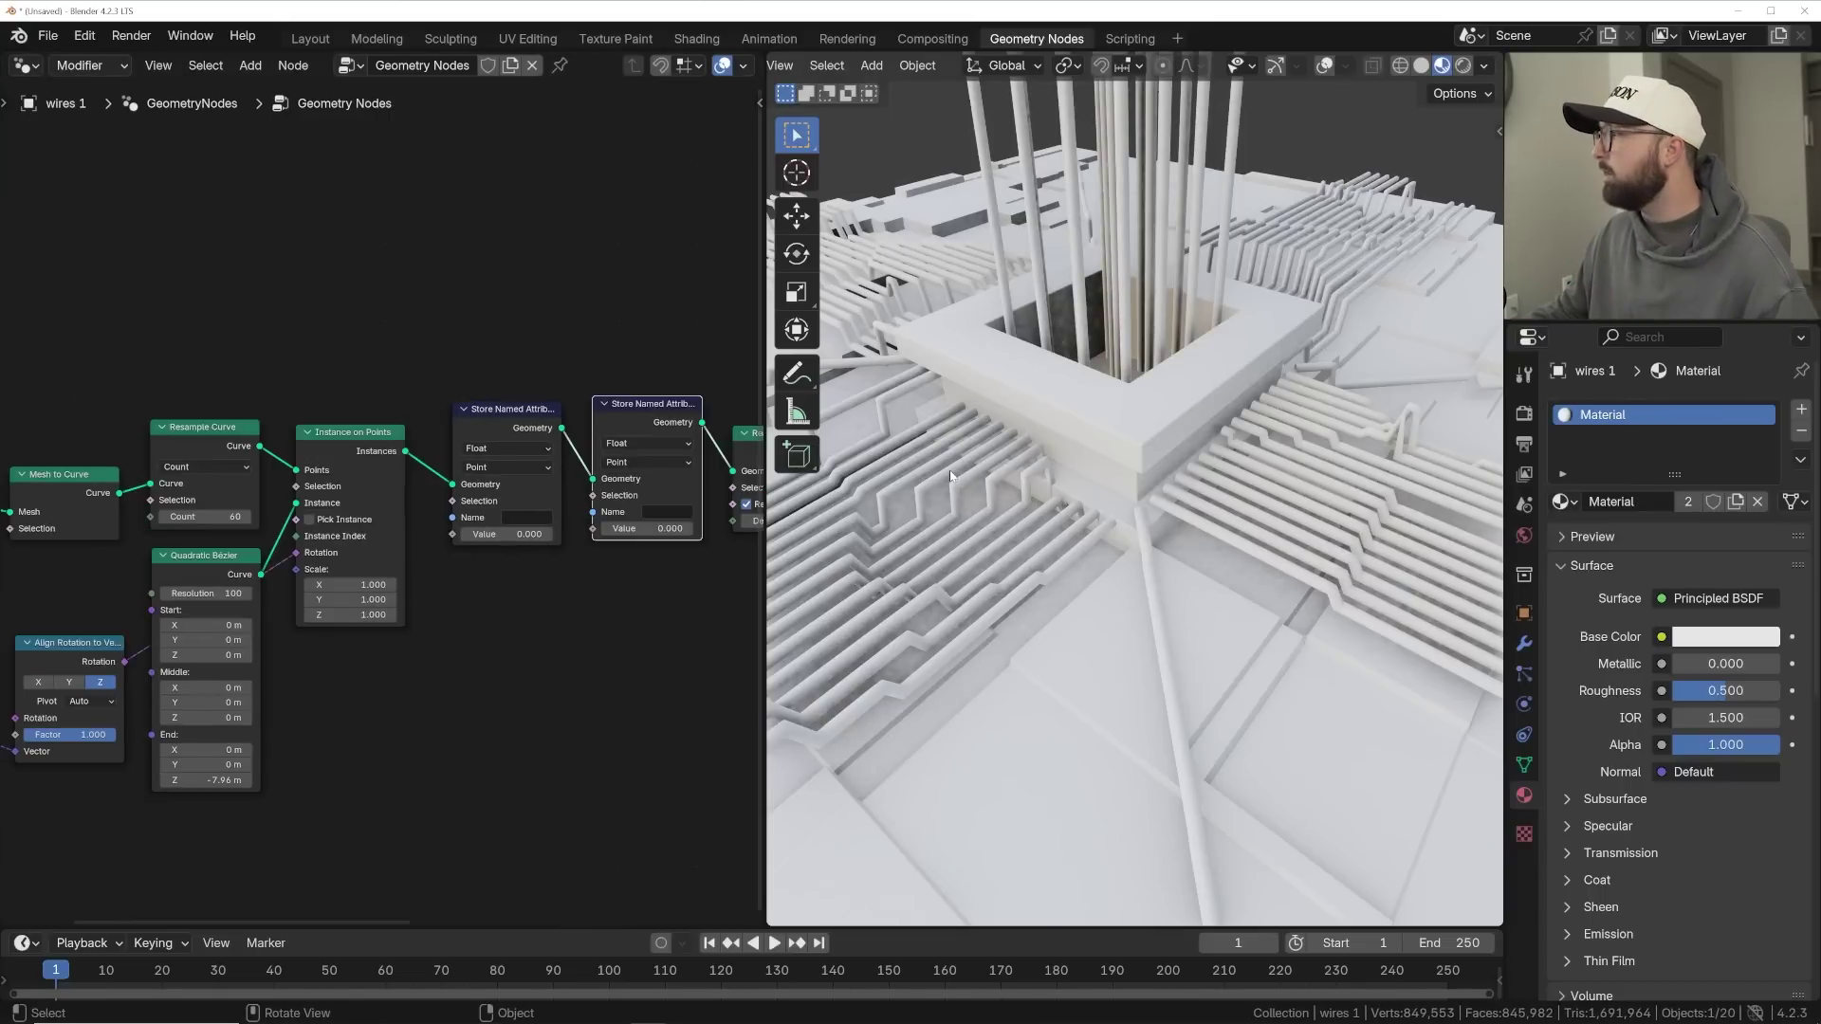
left_click(1325, 66)
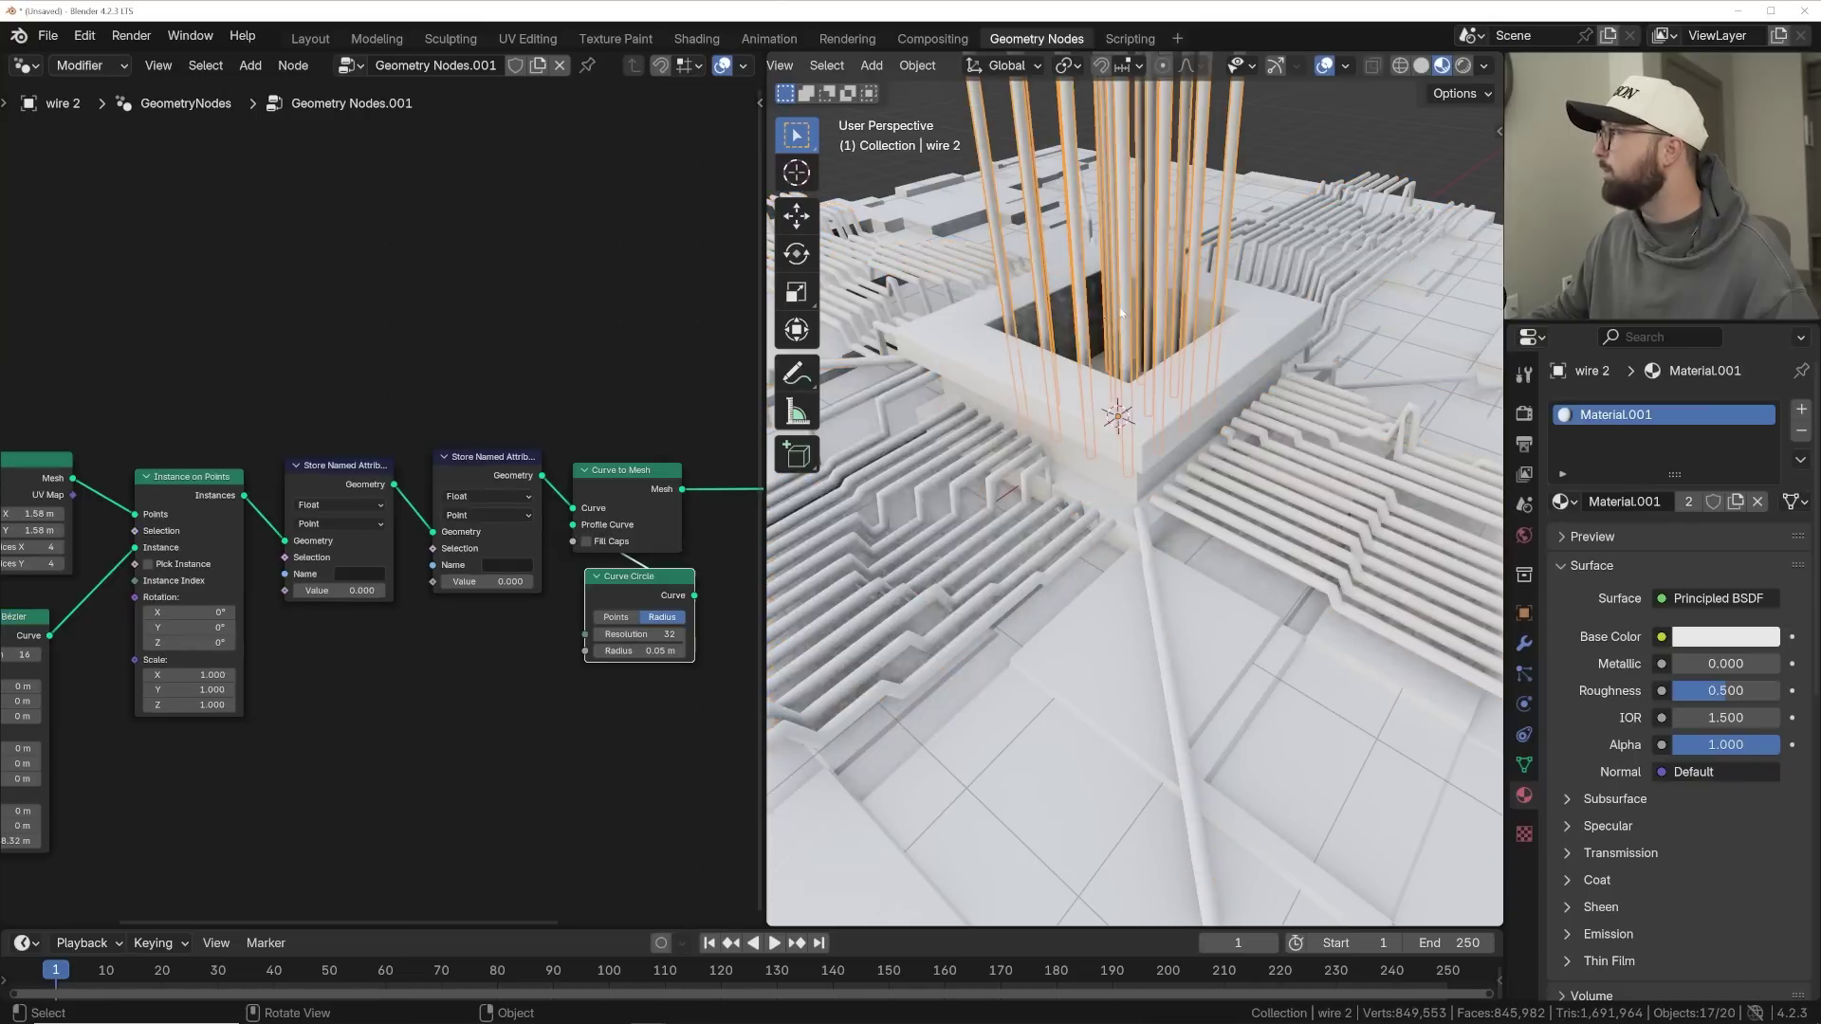
scroll(398, 503, "up", 1)
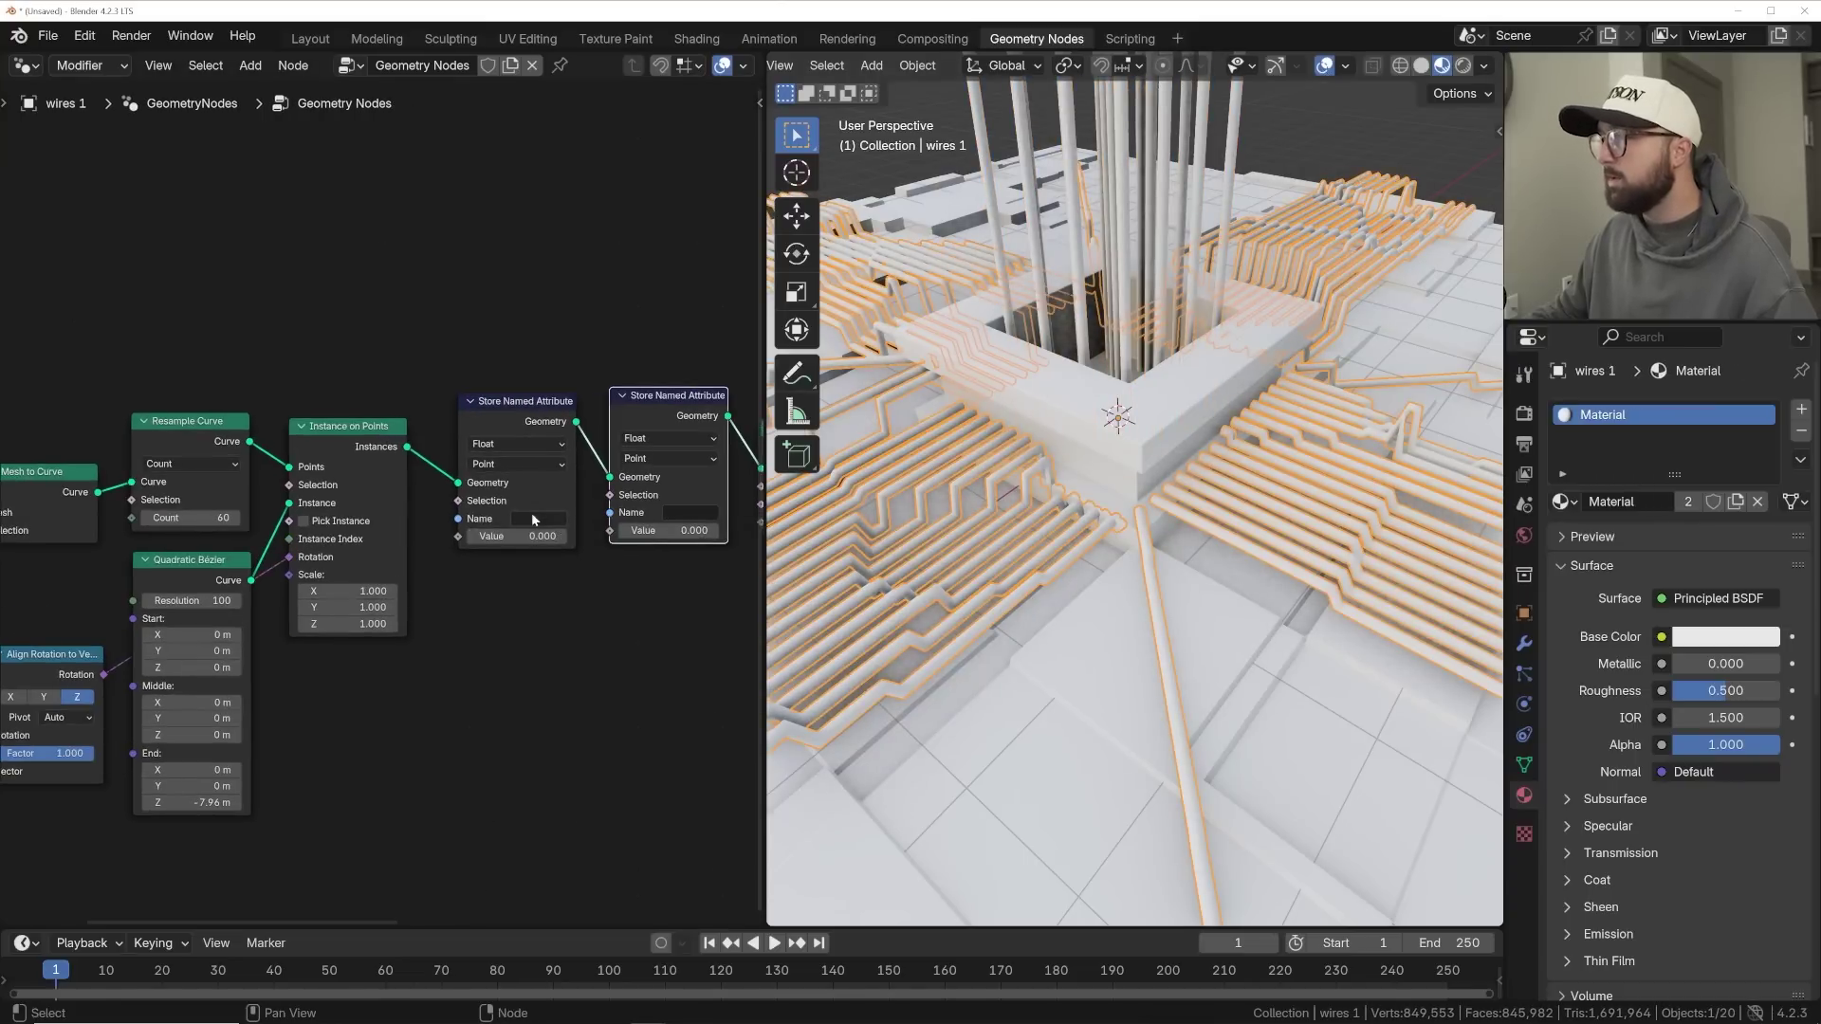
- Name the first stored attribute r and the second one s in the wires 1 node tree
left_click(535, 519)
type("r")
key("Return")
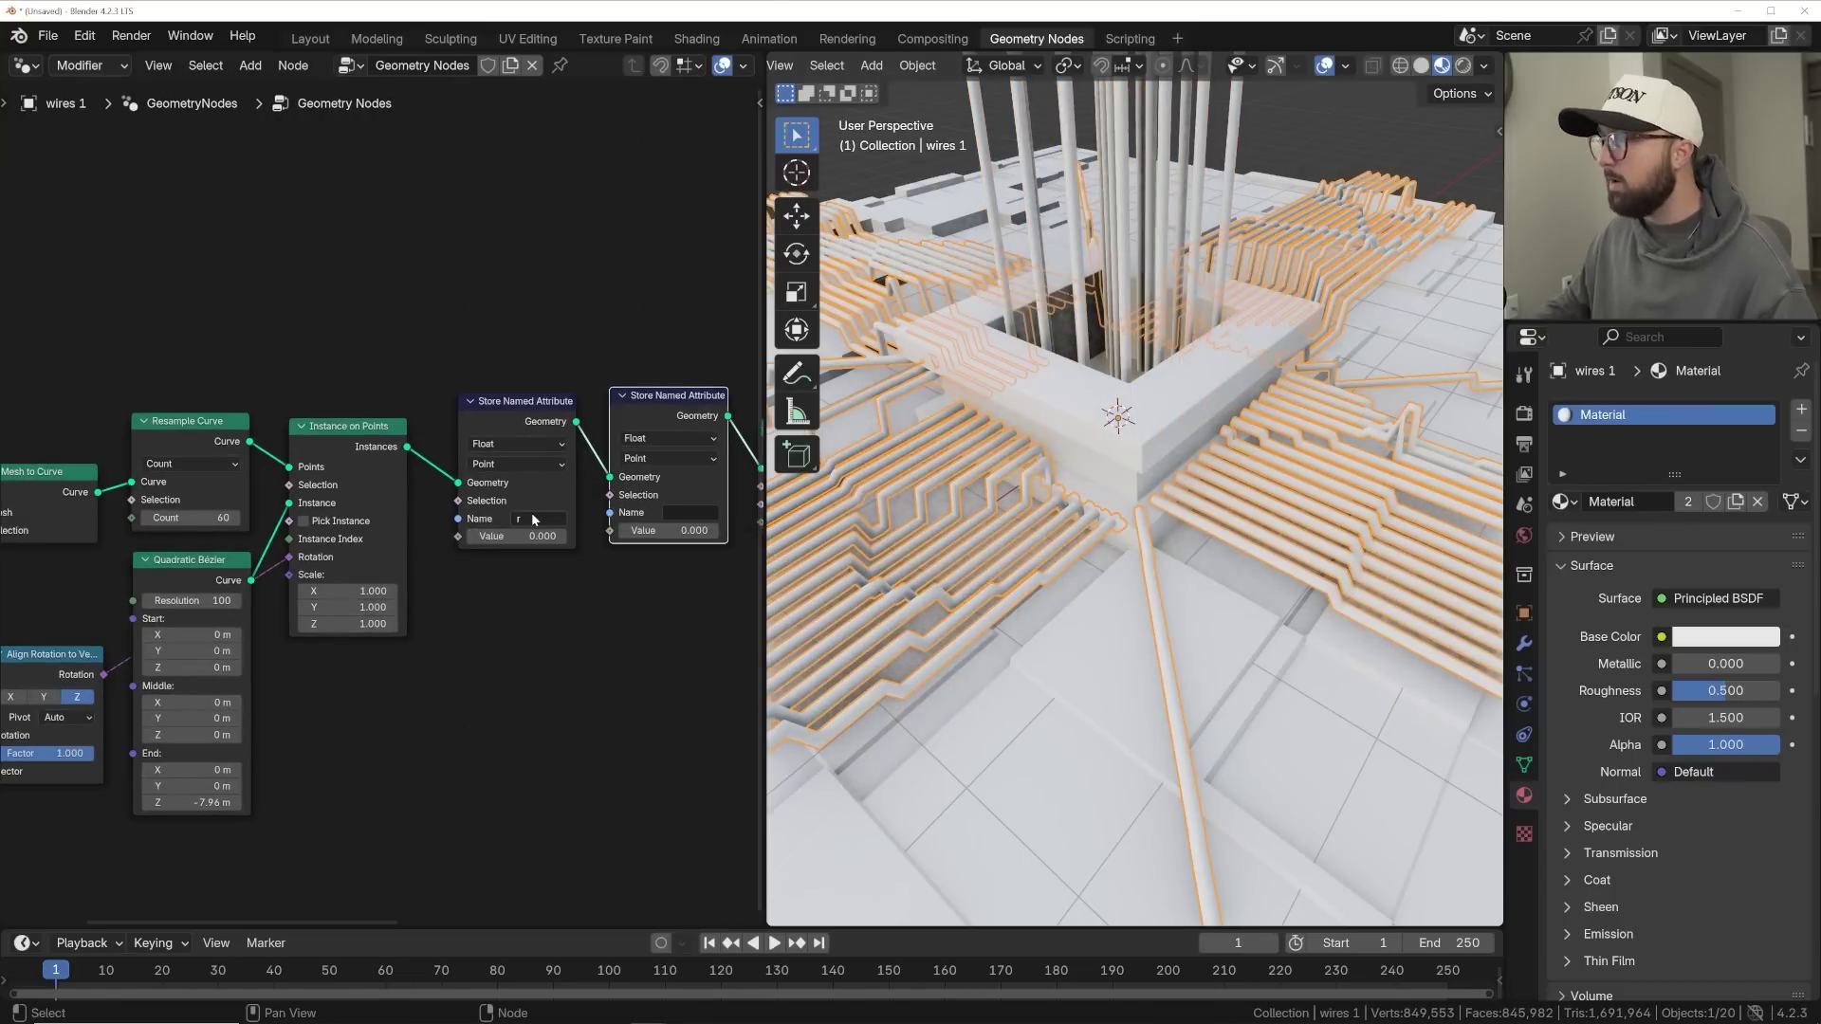
left_click(691, 512)
type("s")
key("Return")
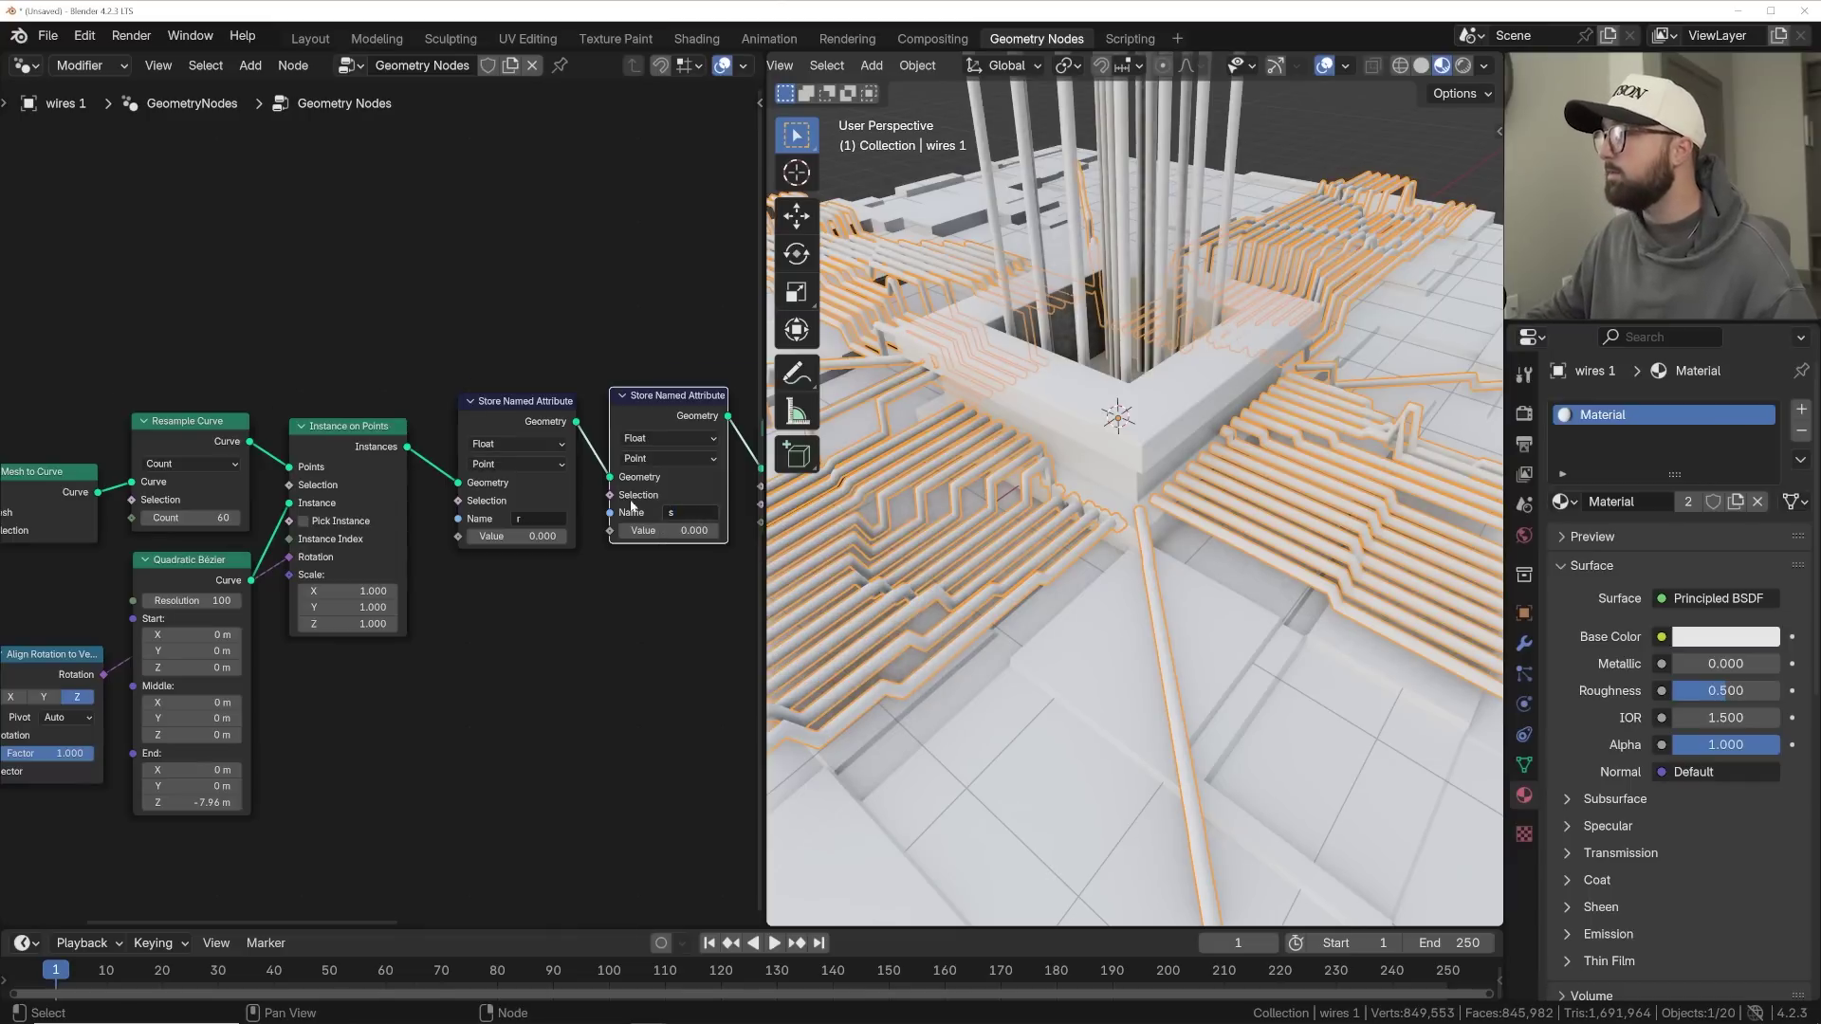
- Add a Random Value node and connect it to the Value input of the Store Named Attribute node named r
scroll(630, 506, "up", 2)
key("shift+a")
type("random")
key("Return")
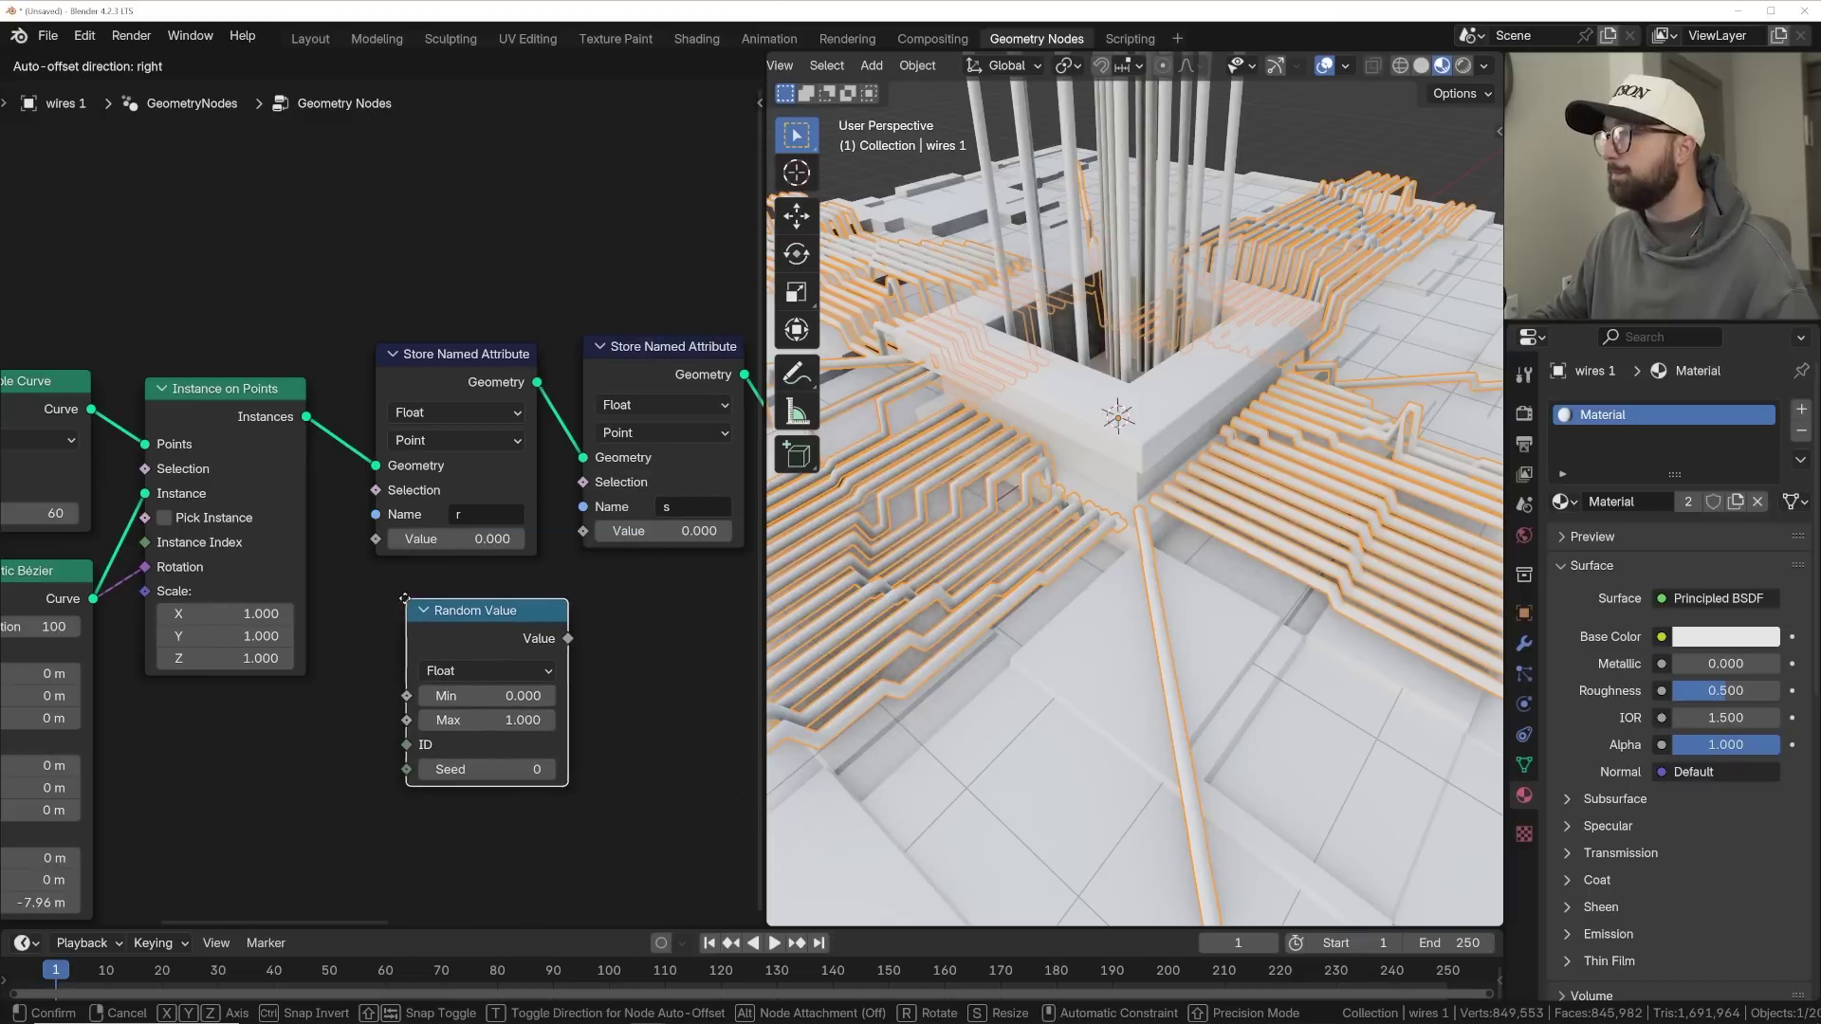
left_click(455, 612)
left_click_drag(548, 627, 517, 552)
left_click_drag(372, 552, 374, 548)
- Set the domain of the Store Named Attribute node named r to Instance in the wires 1 node tree
left_click(438, 443)
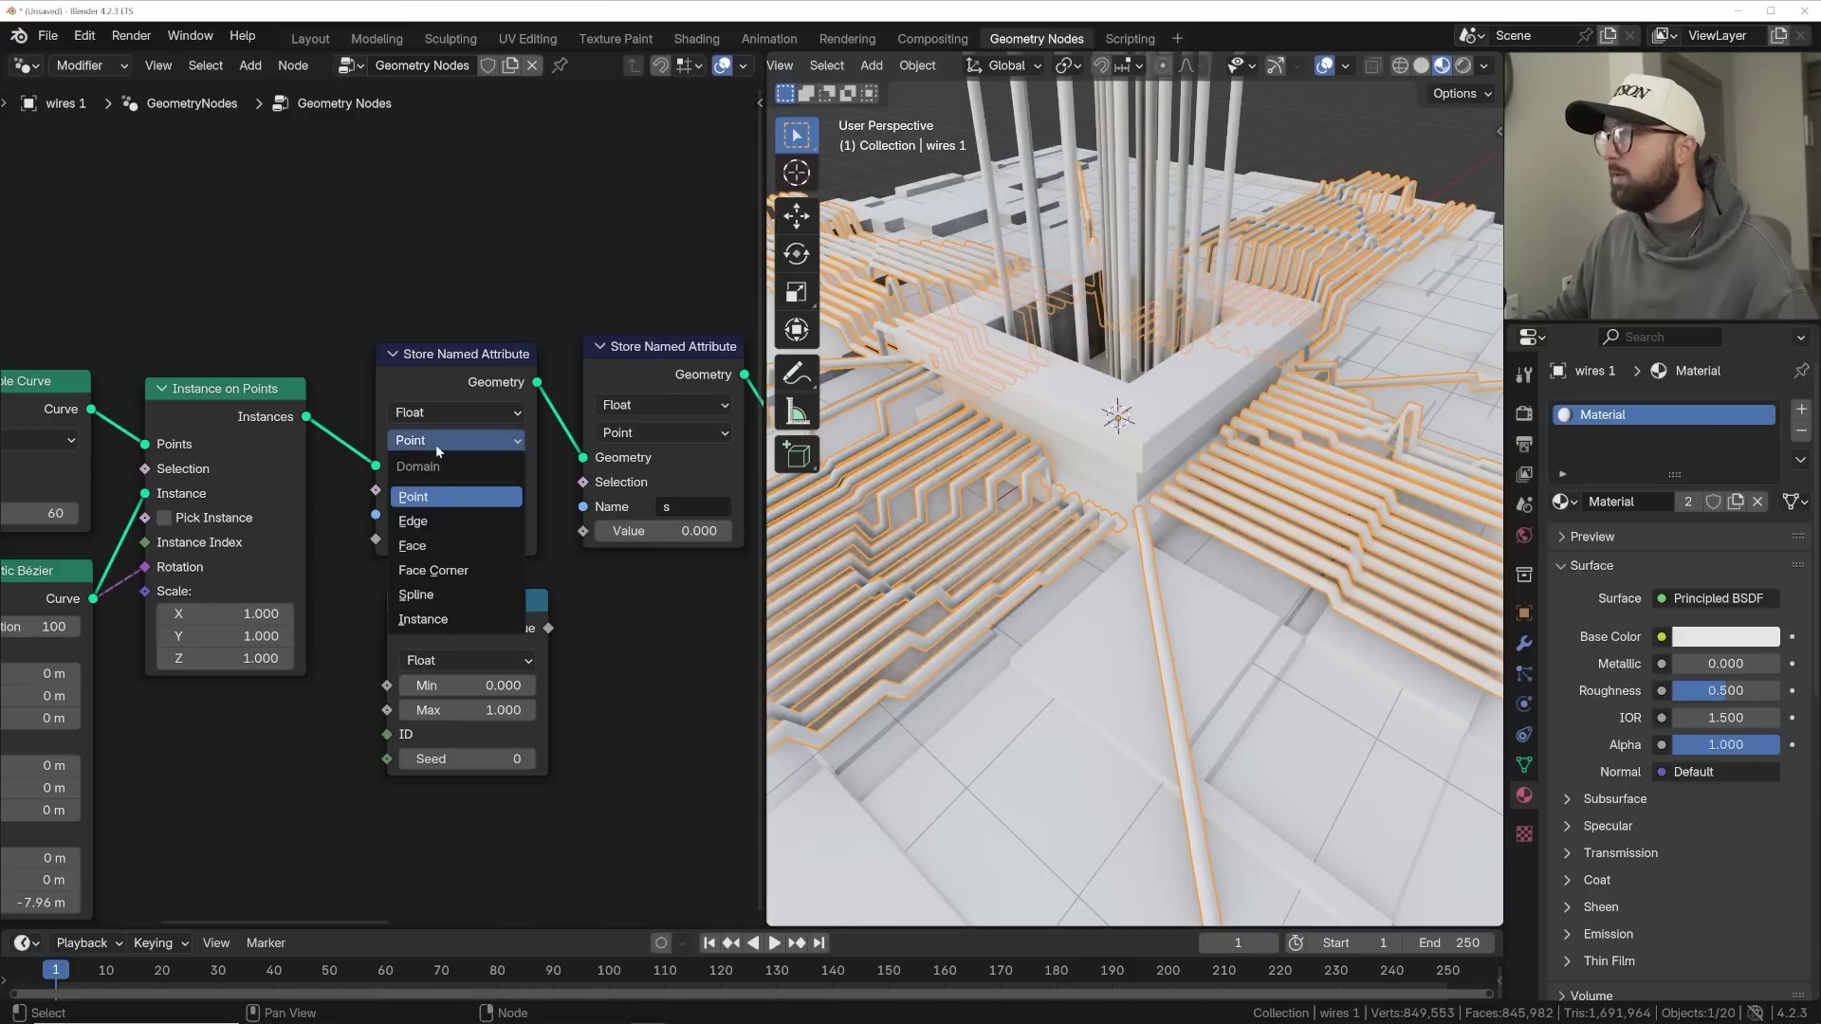
left_click(423, 619)
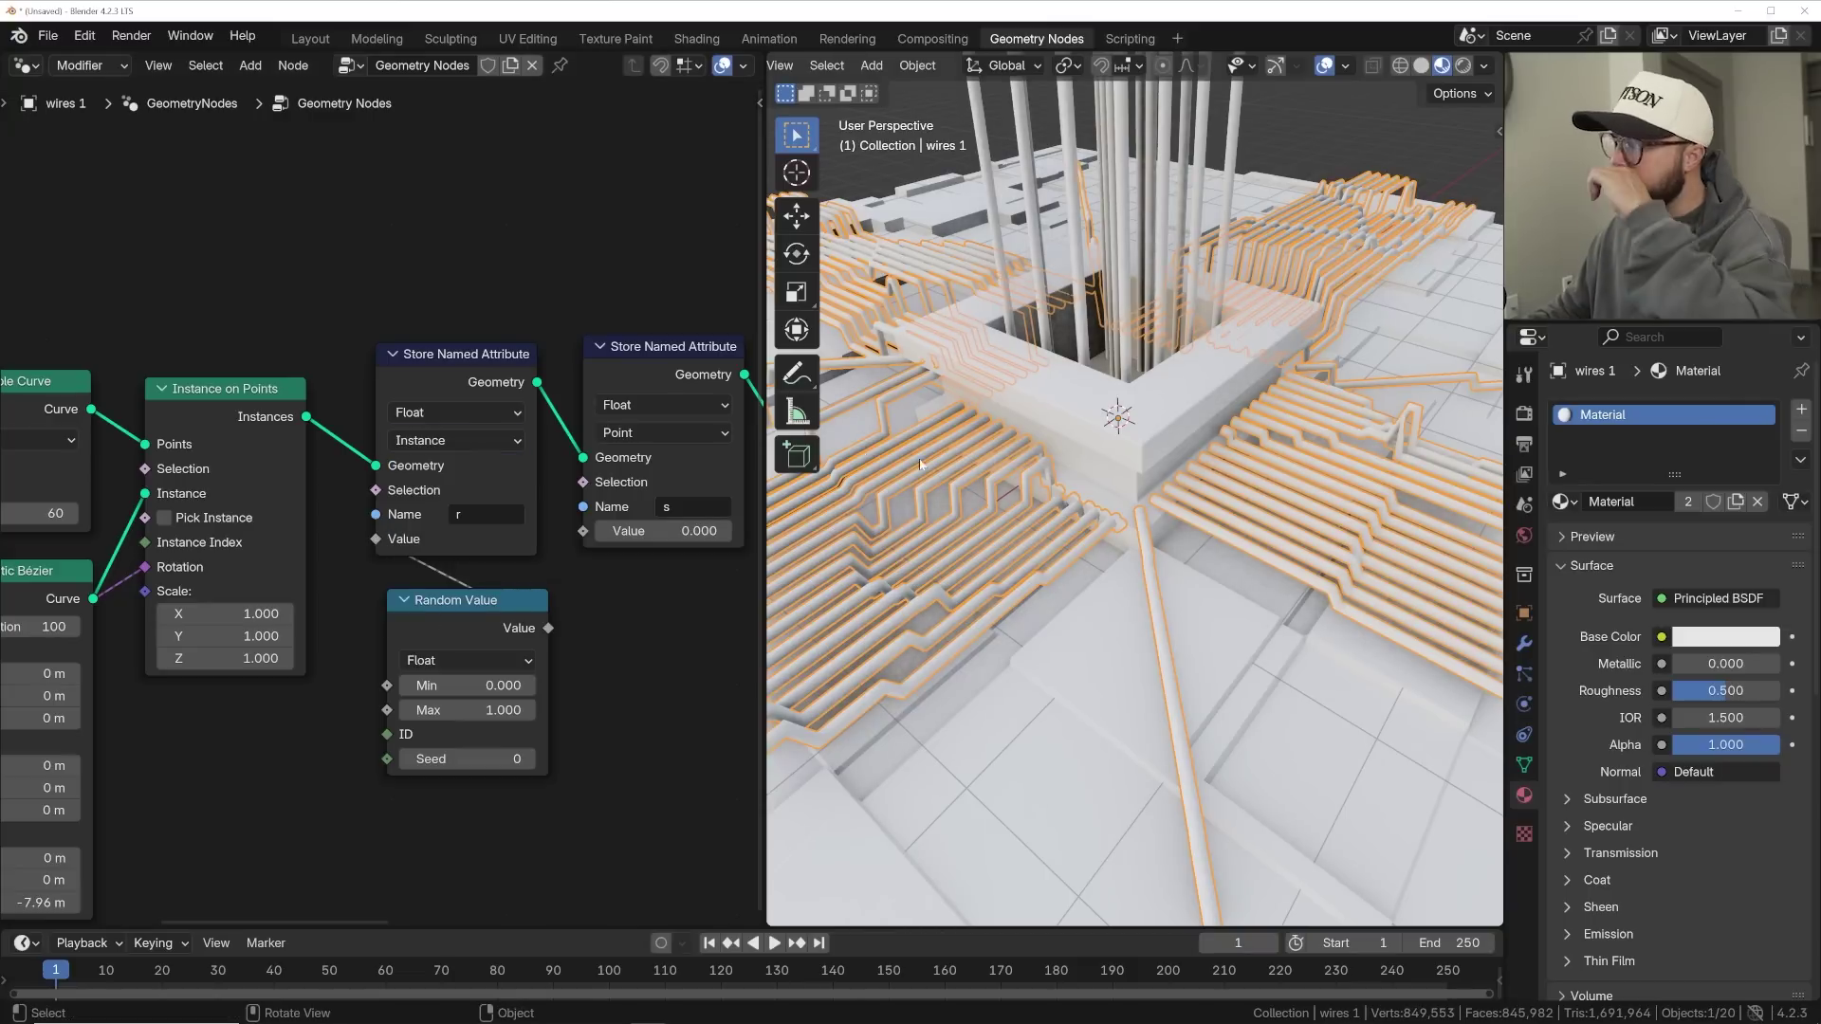
middle_click_drag(958, 455, 981, 524)
middle_click_drag(1199, 611, 1235, 462, "shift")
scroll(1234, 462, "up", 1)
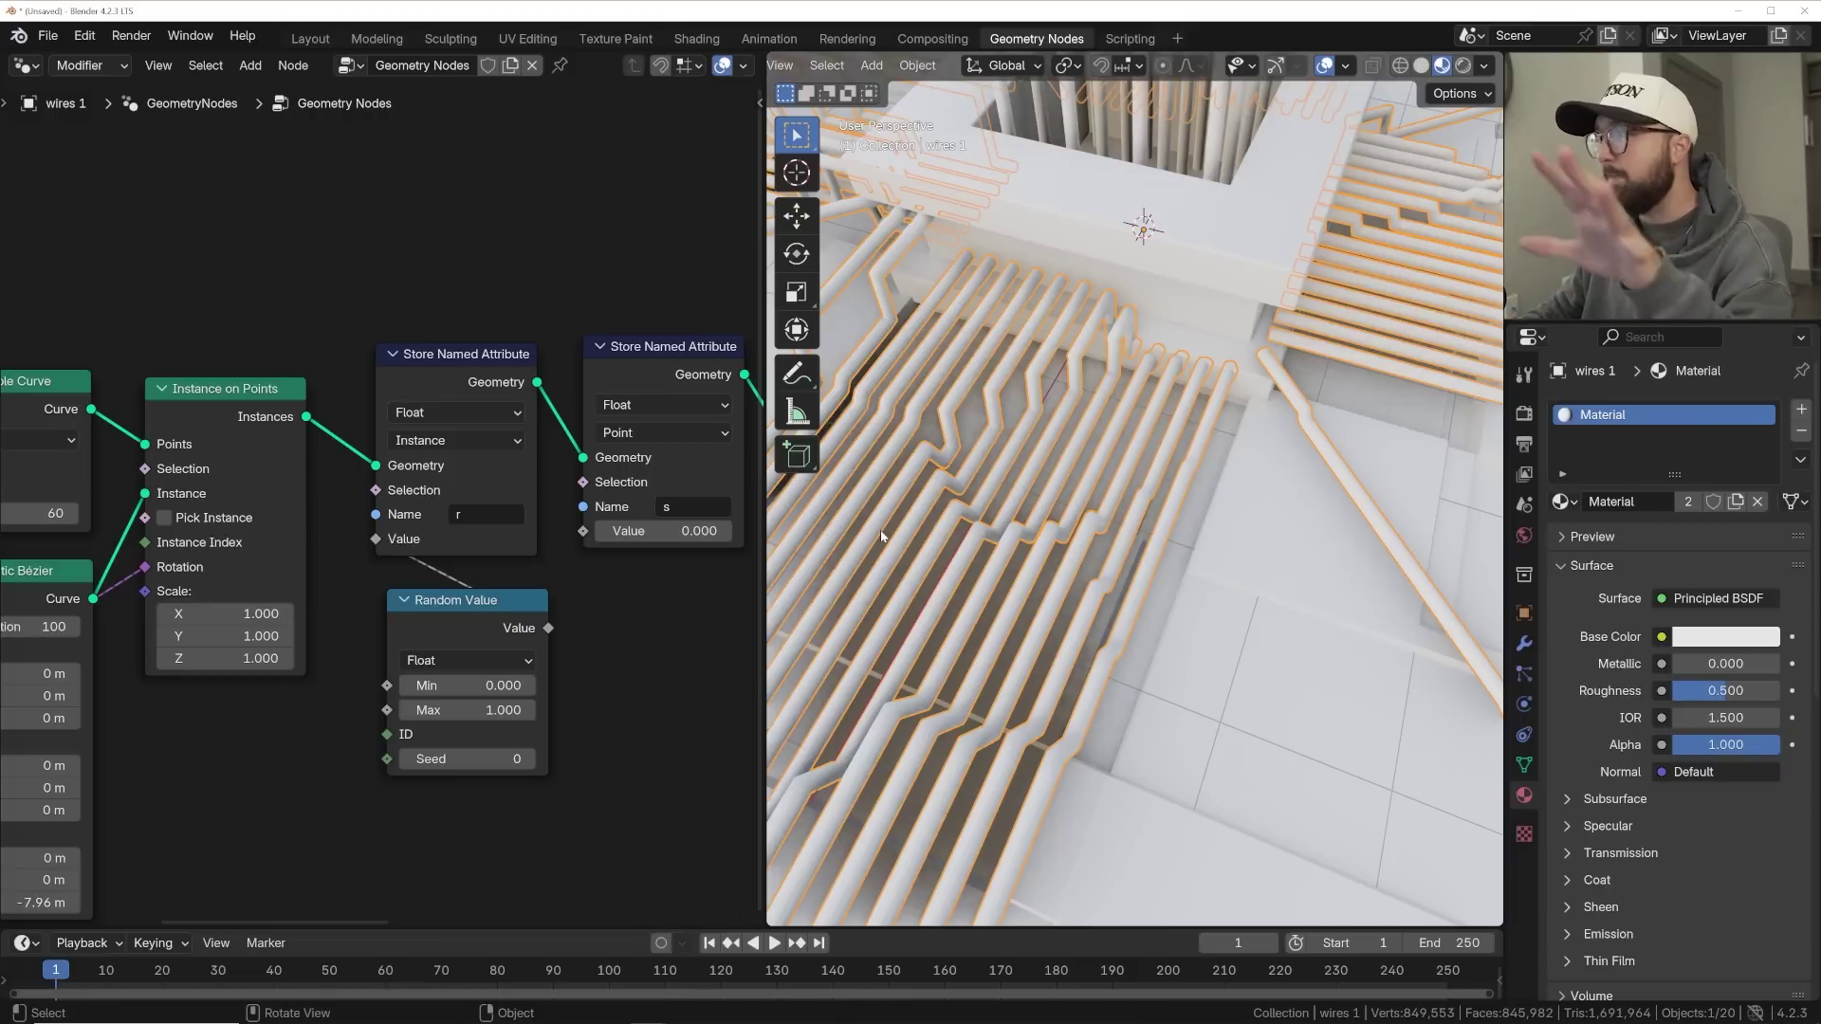
left_click_drag(516, 604, 500, 582)
middle_click_drag(507, 586, 257, 570)
- Select the vertical wire 2 object, name its first stored attribute r and set that attribute's domain to Instance
left_click(1144, 133)
middle_click_drag(1143, 135, 1147, 267, "shift")
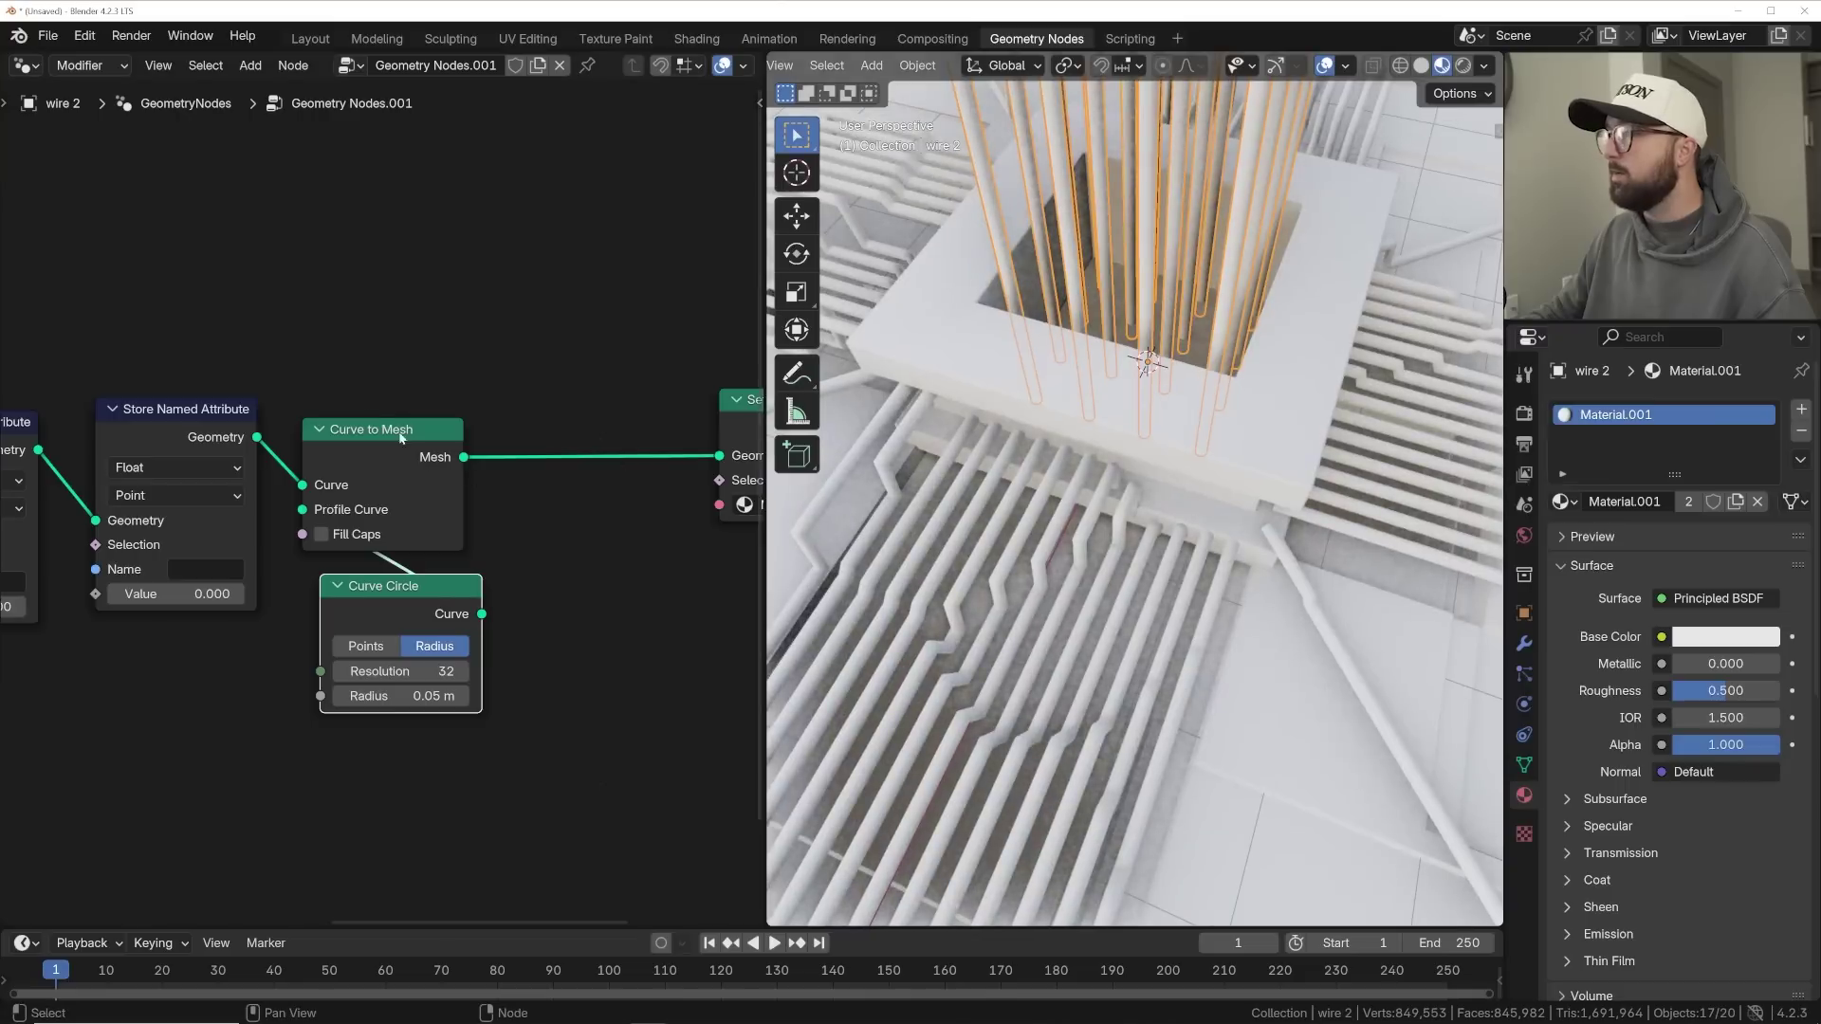
middle_click_drag(415, 451, 646, 419)
left_click(228, 549)
type("r")
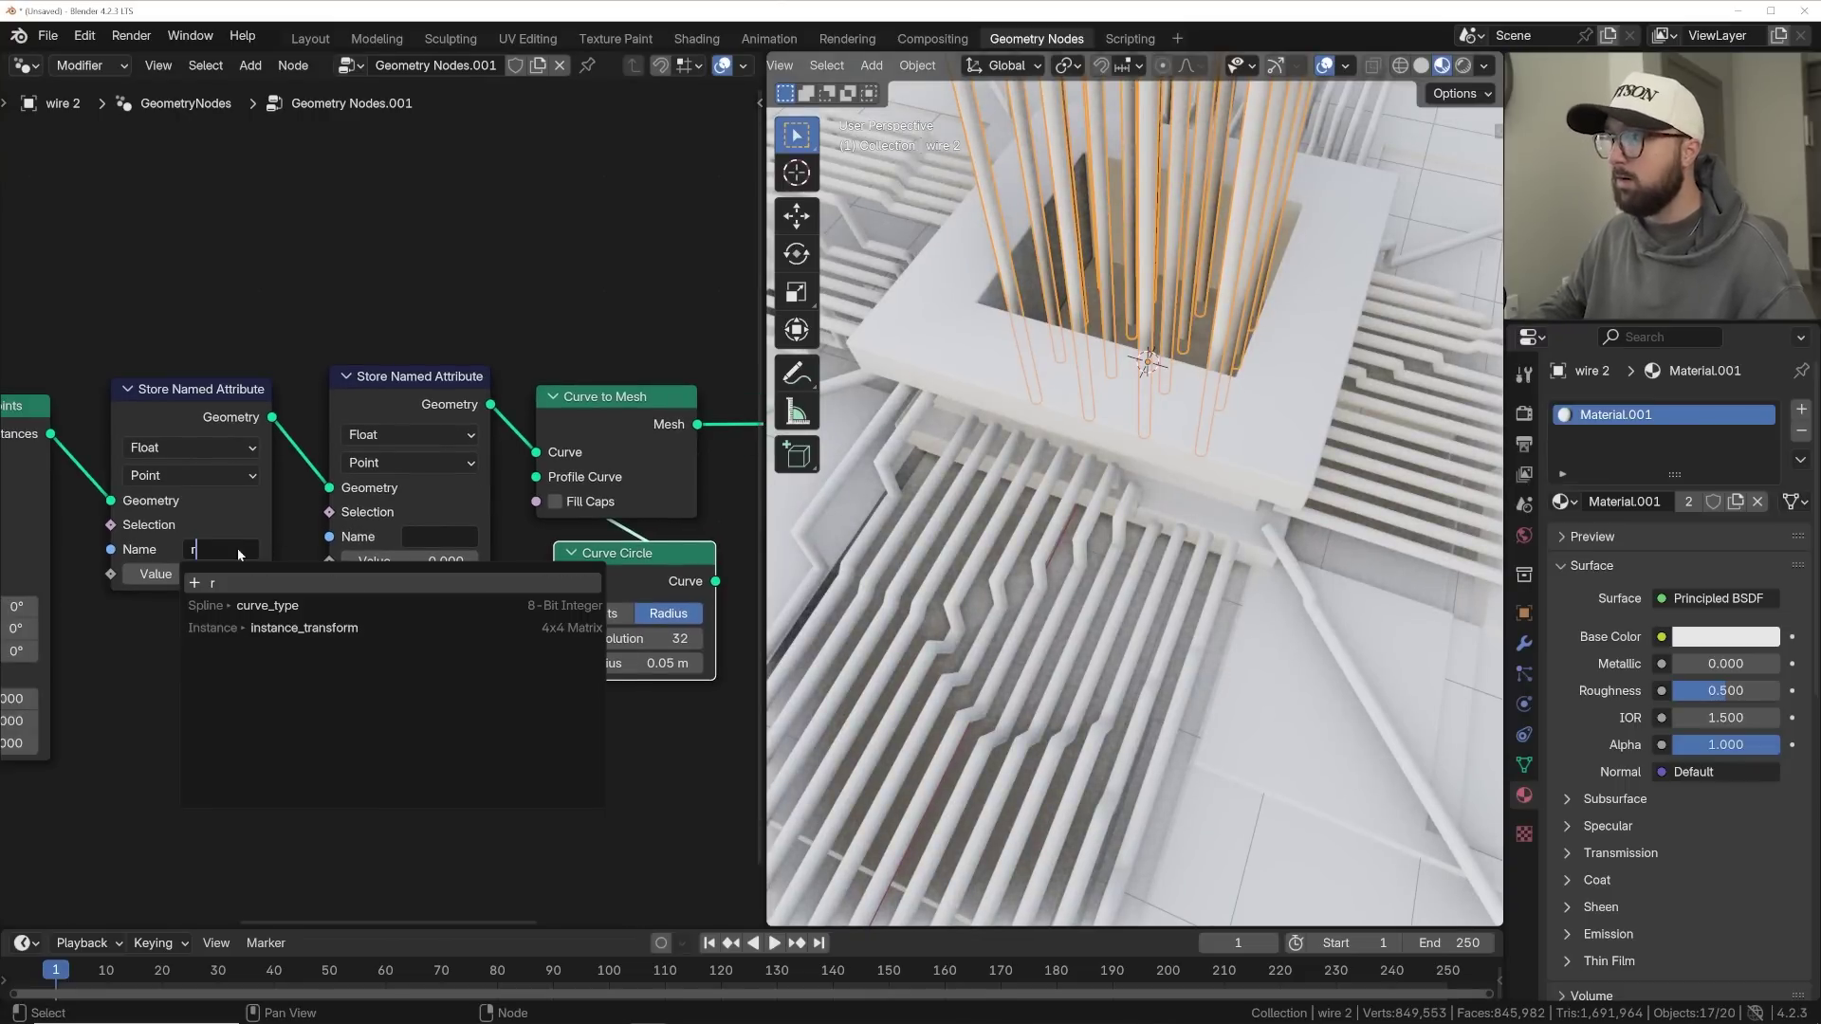
key("Return")
left_click(205, 487)
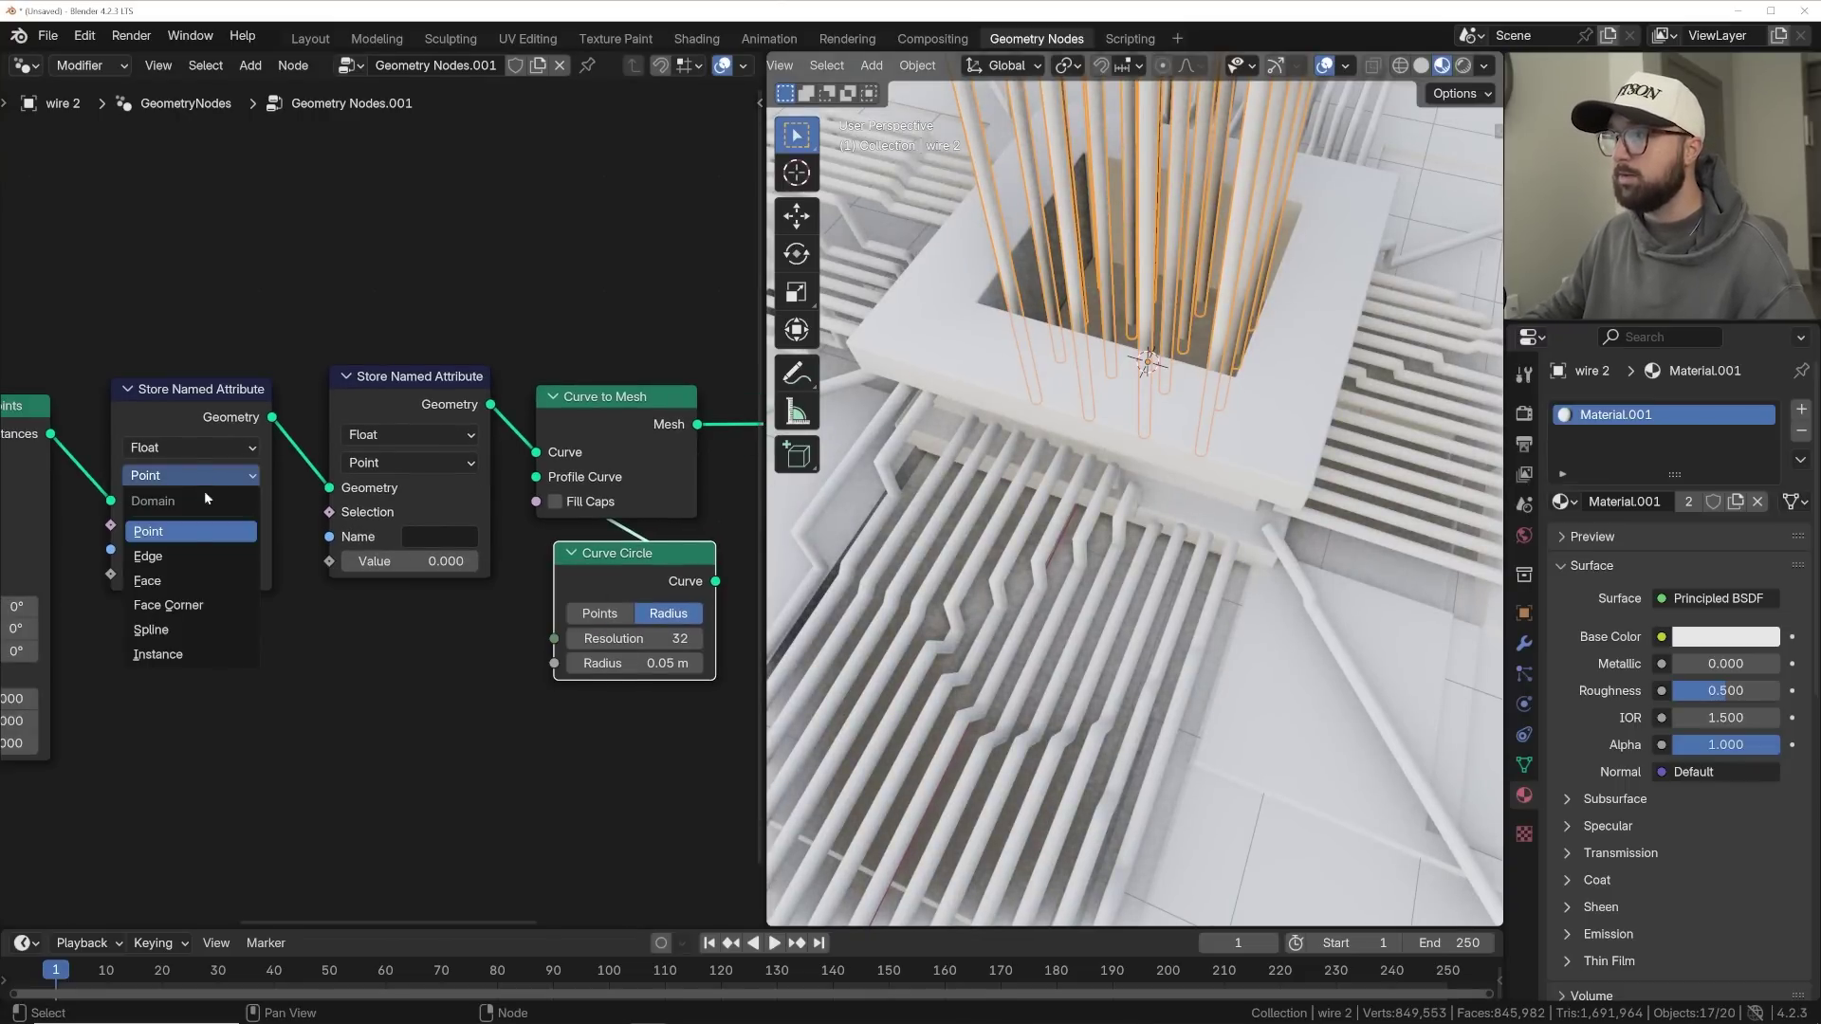
left_click(190, 658)
- Add a Random Value node to the wire 2 tree and connect it to the Value input of attribute r
key("shift+a")
type("random")
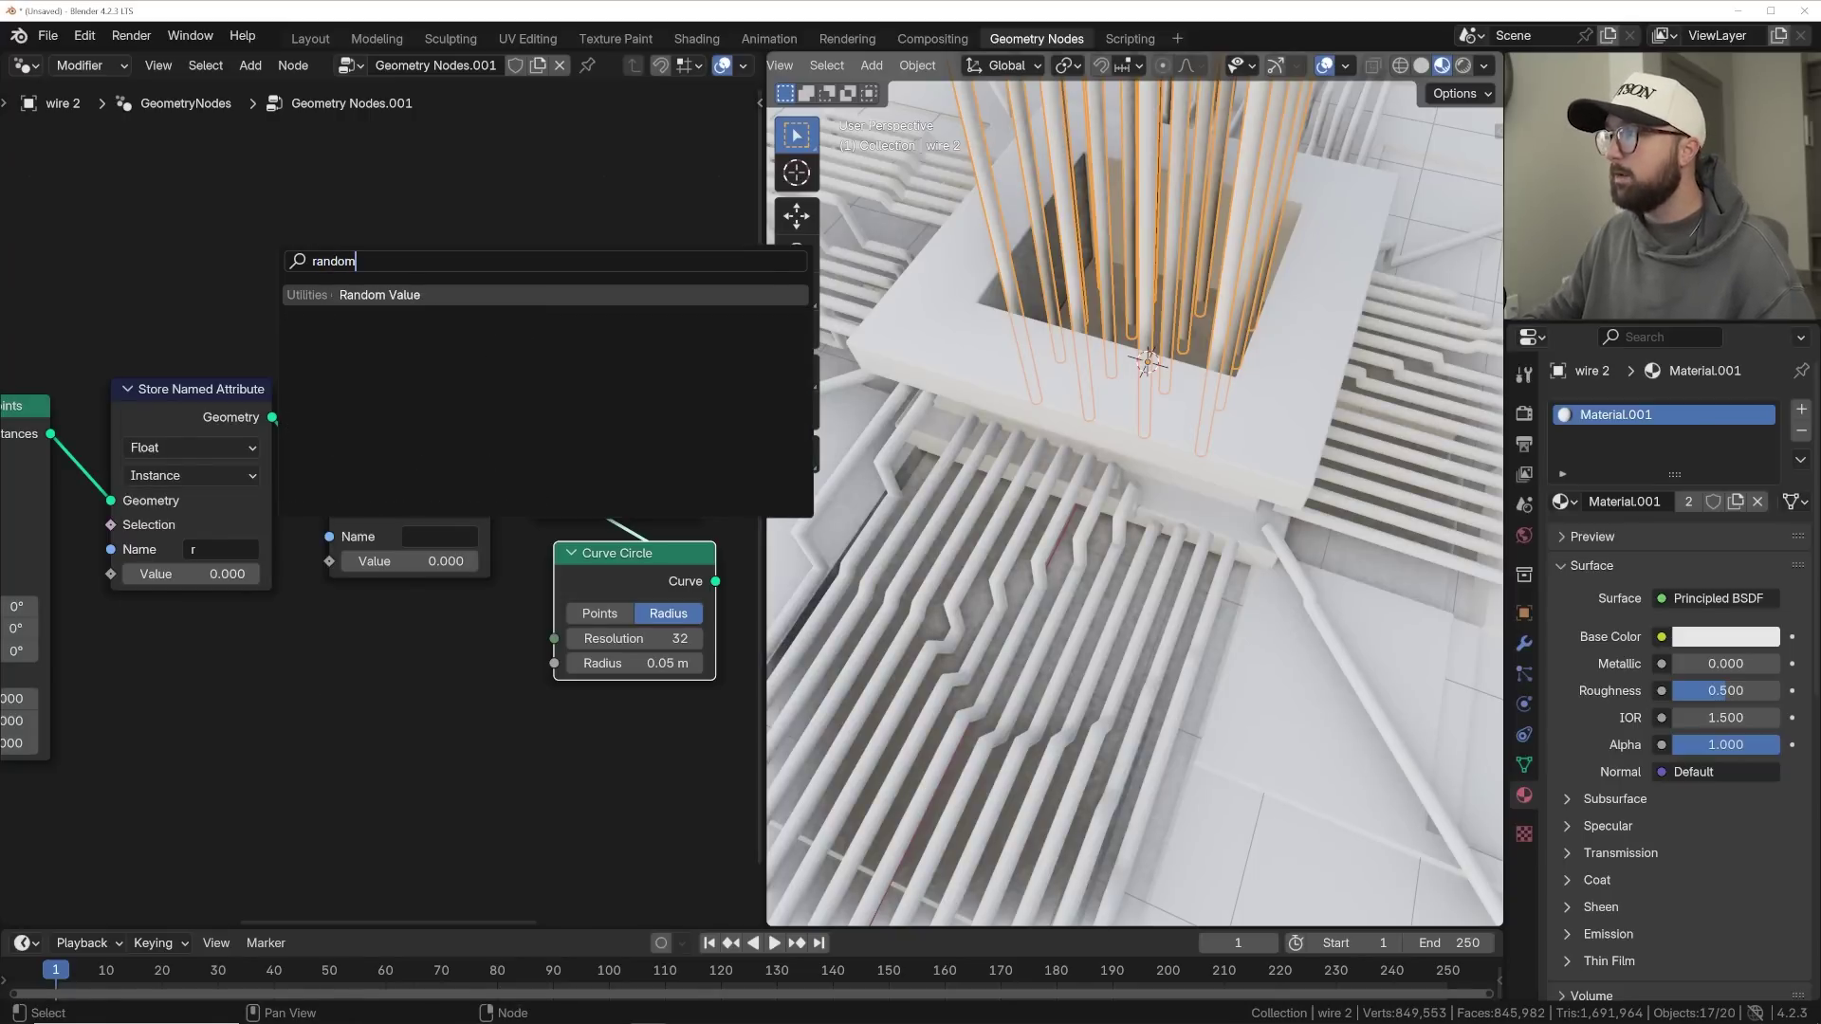
key("Return")
left_click(111, 628)
left_click_drag(272, 672, 112, 574)
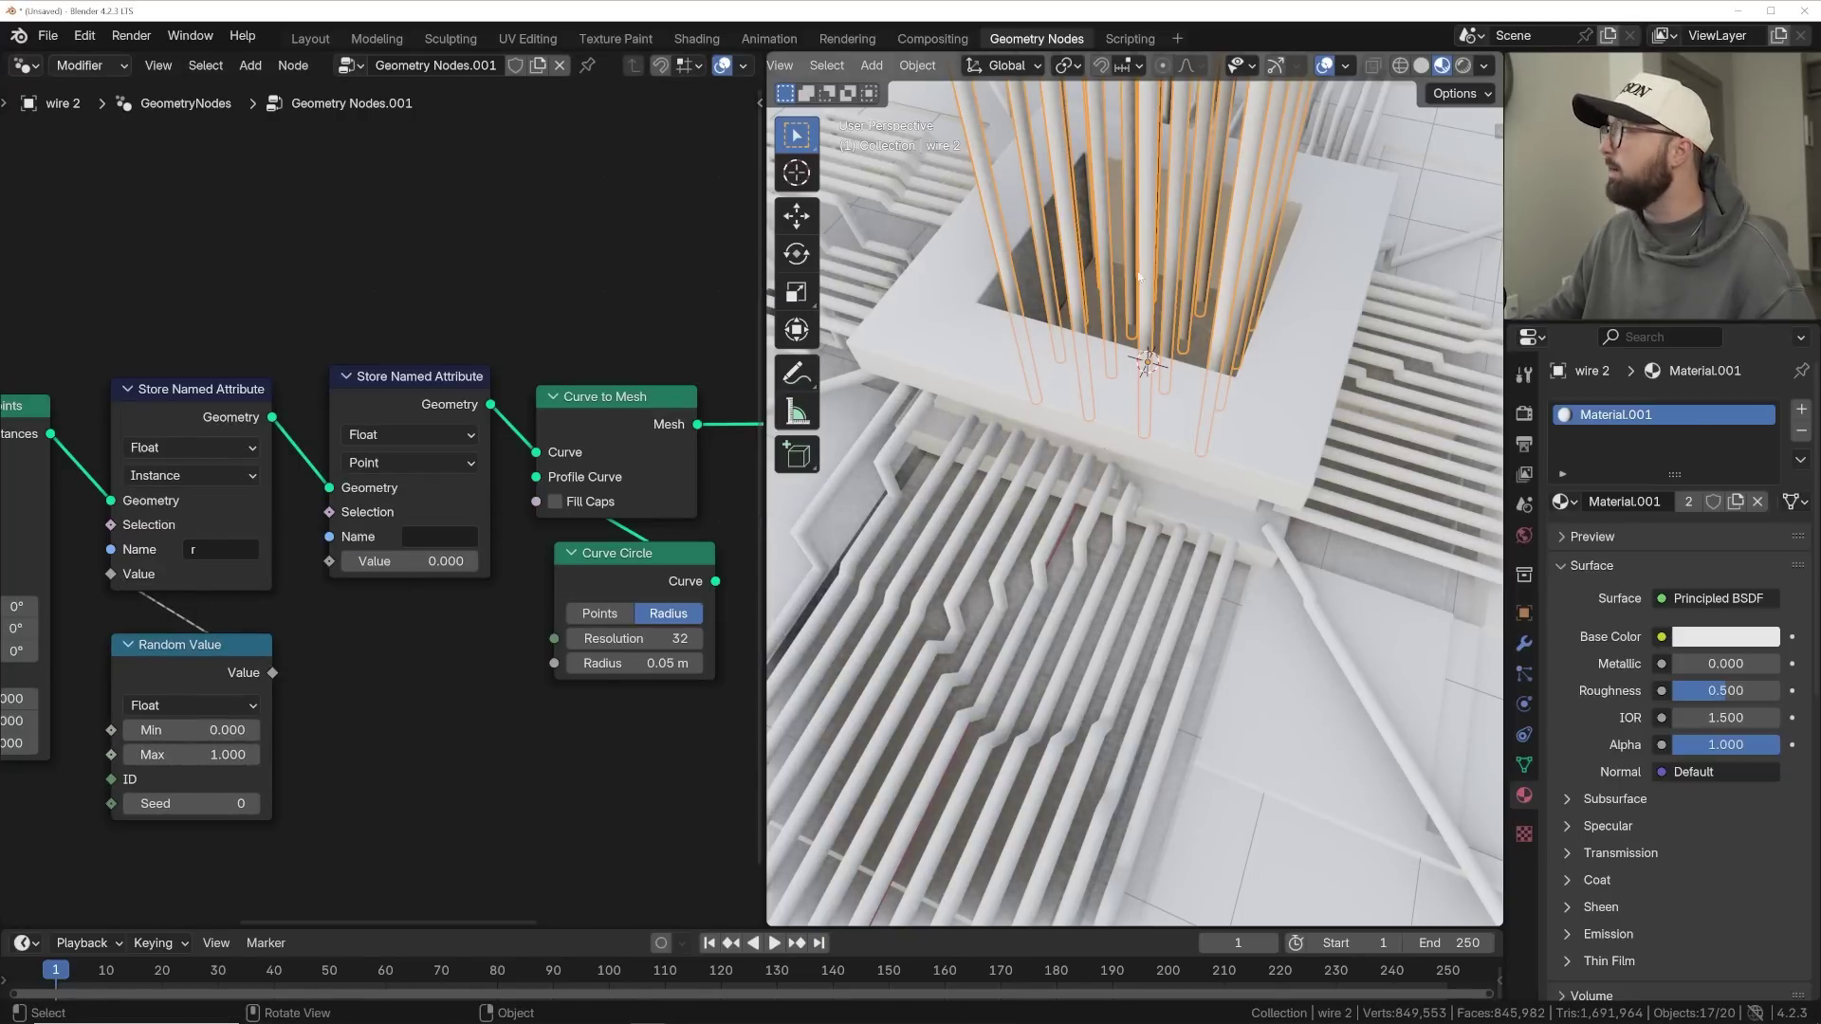
- Select wires 1, add a Spline Parameter node and connect its Factor output to the Value input of attribute s
left_click(1000, 599)
left_click(408, 393)
left_click(408, 393)
left_click(408, 393)
left_click(408, 392)
middle_click_drag(527, 435, 325, 404)
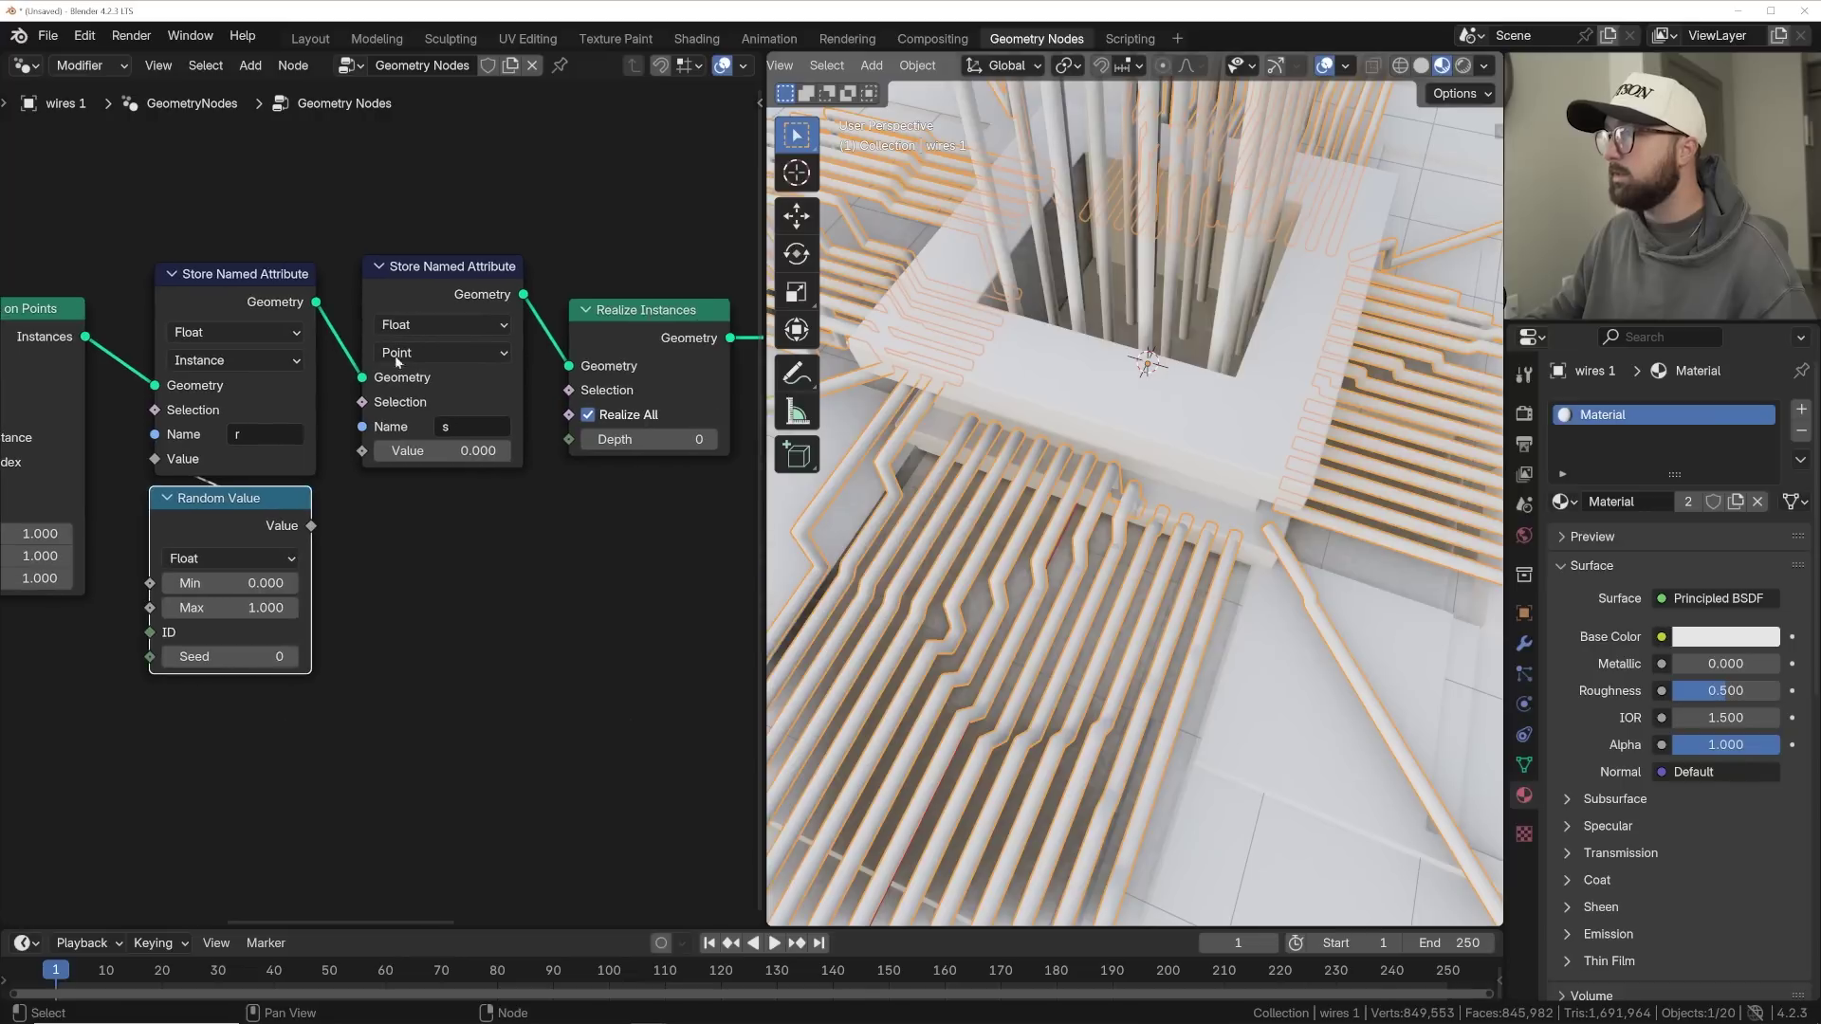
left_click(418, 361)
left_click(418, 362)
key("shift+a")
left_click(472, 166)
type("spline")
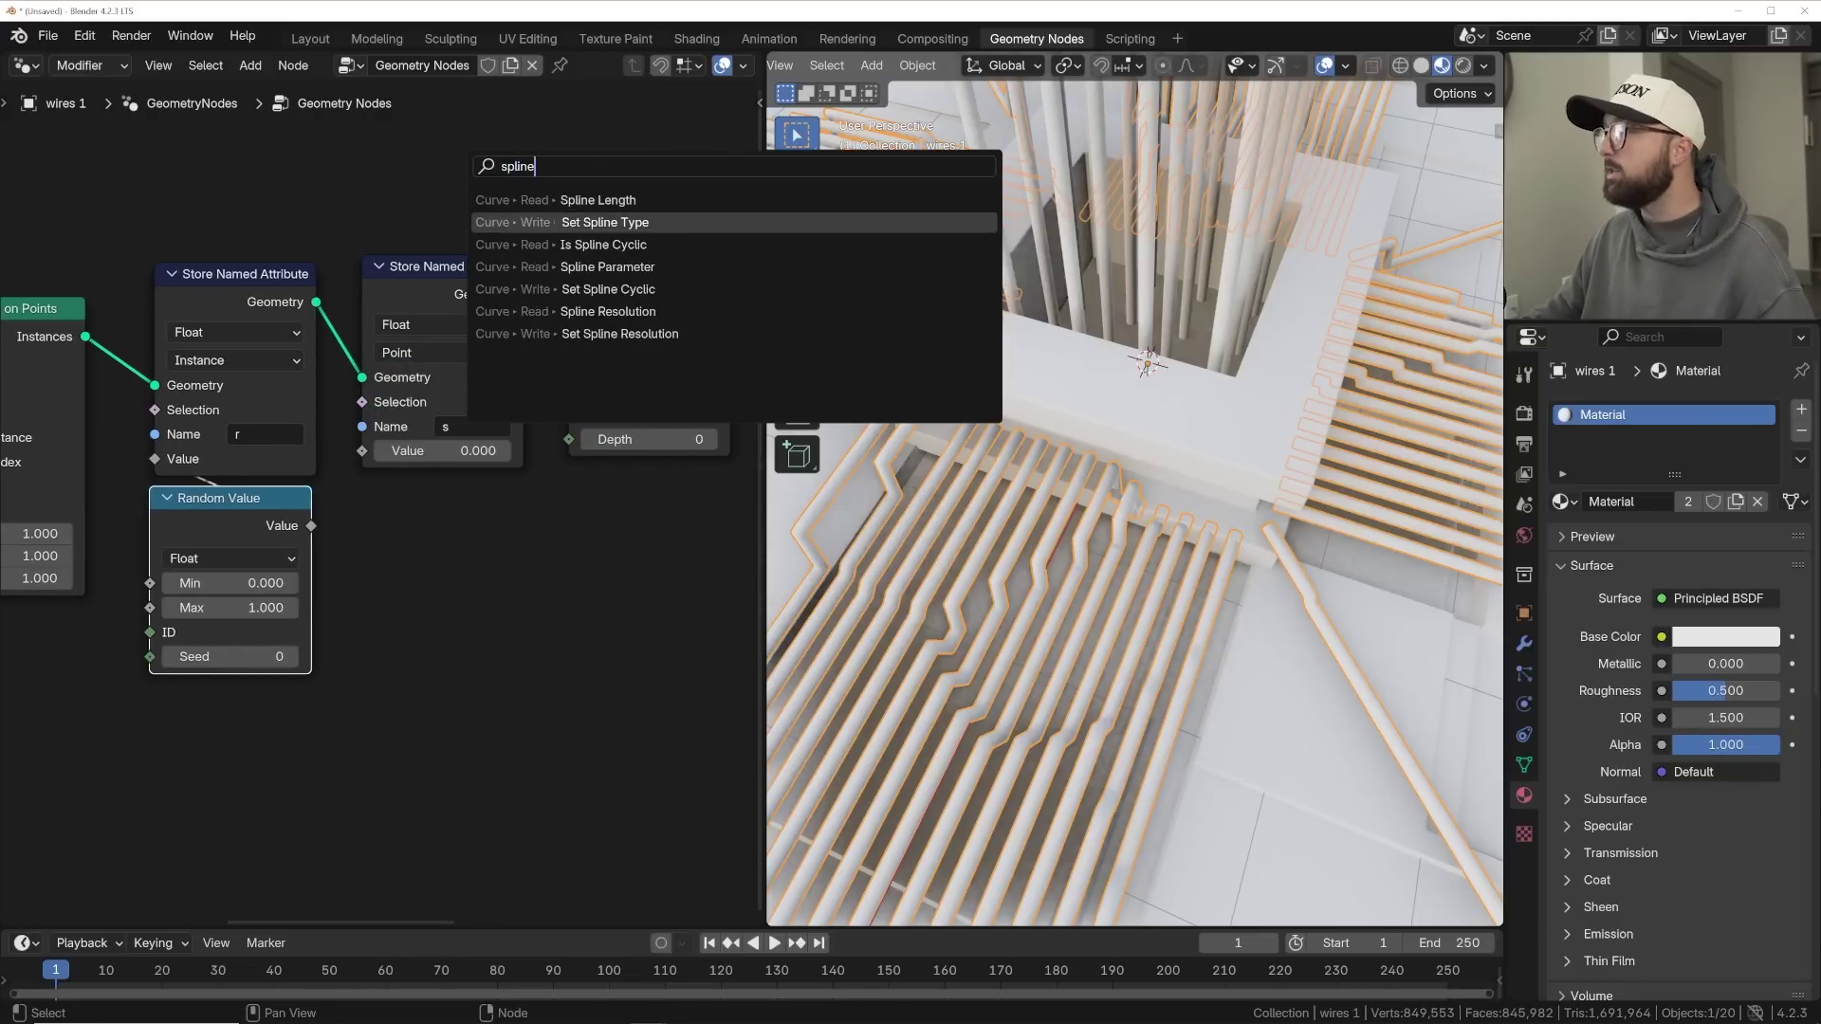
left_click(654, 271)
left_click(379, 518)
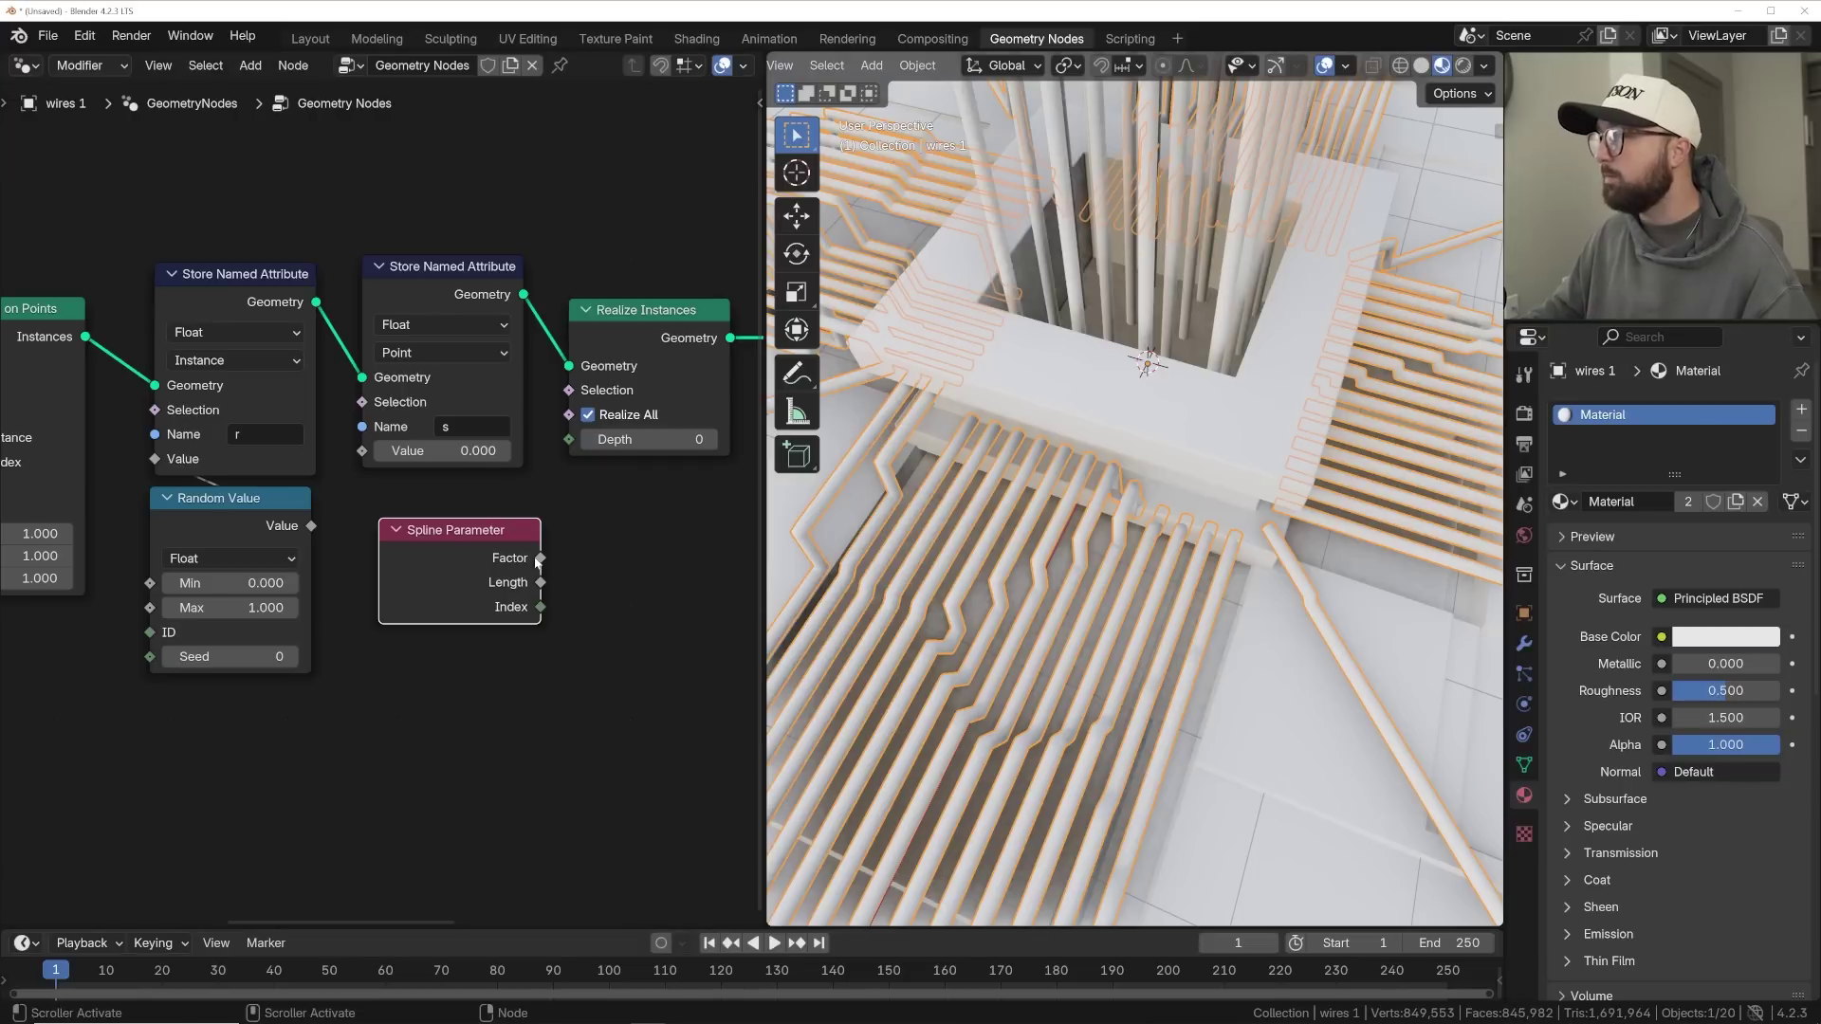
left_click_drag(360, 454, 362, 452)
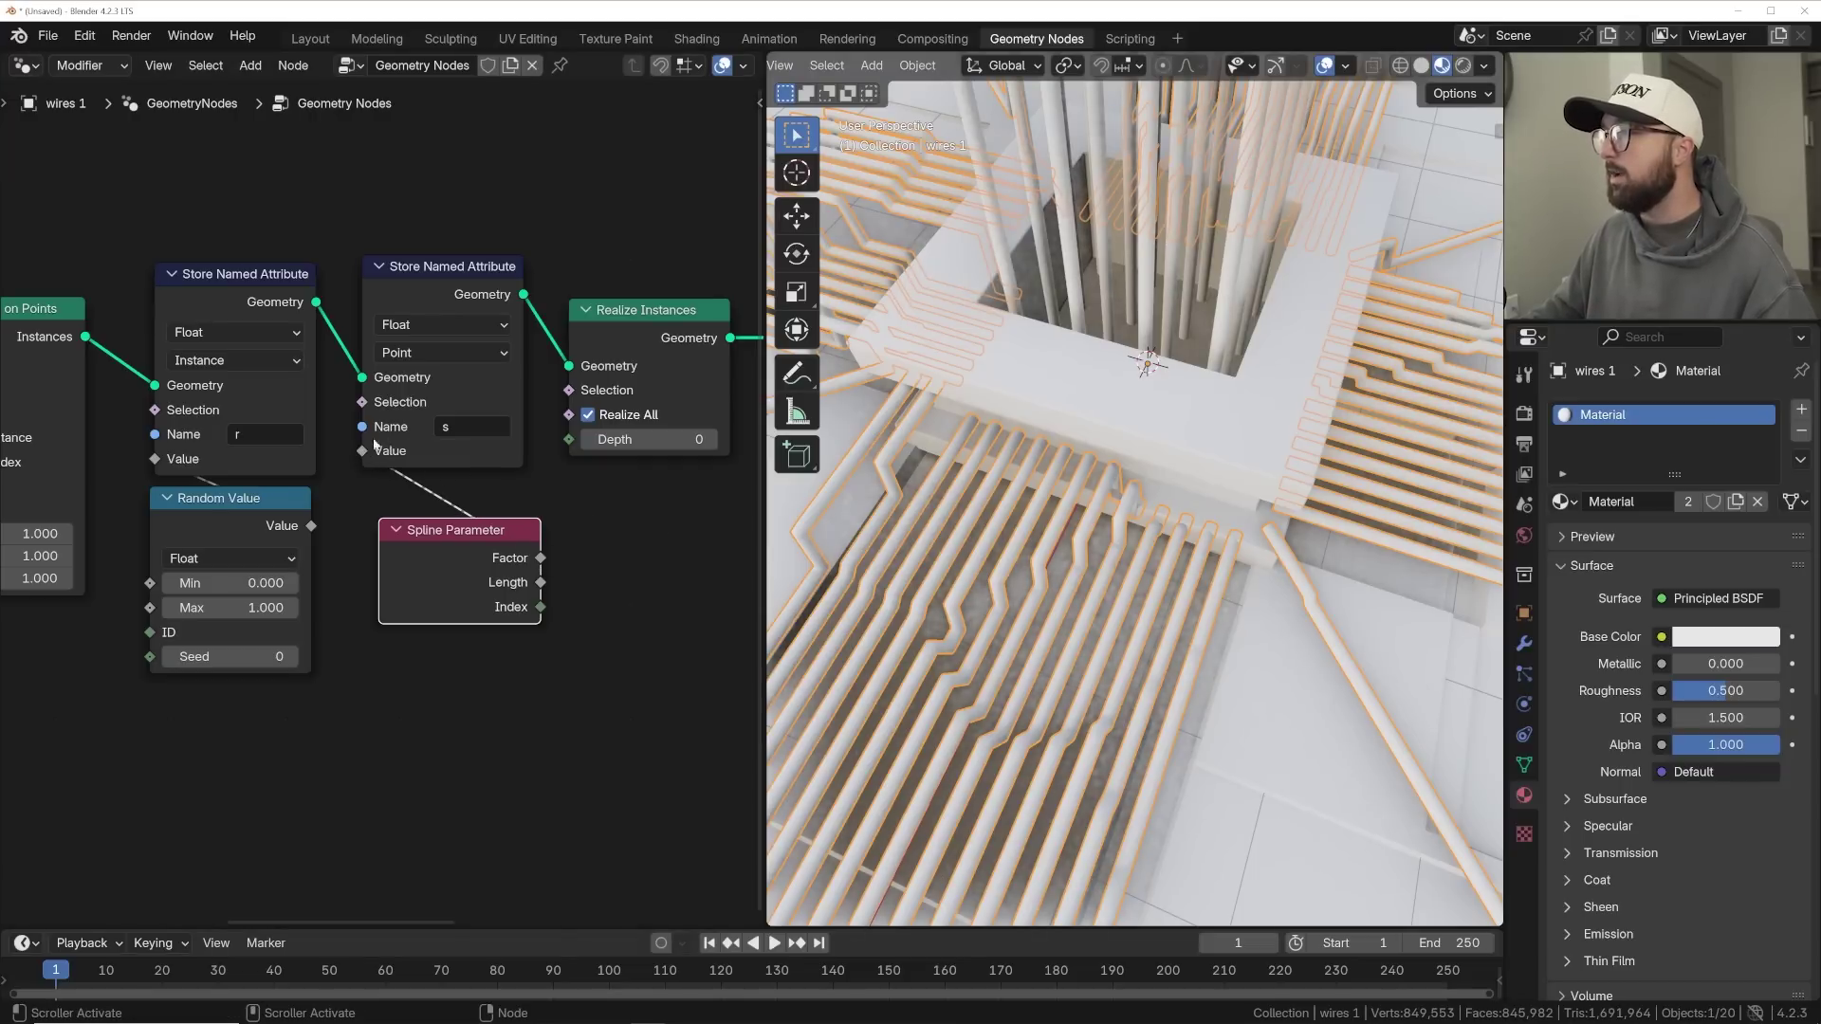
- Select the vertical wire 2 object and name its second stored attribute s
left_click(1110, 227)
middle_click_drag(178, 520, 365, 490)
left_click(417, 480)
type("s")
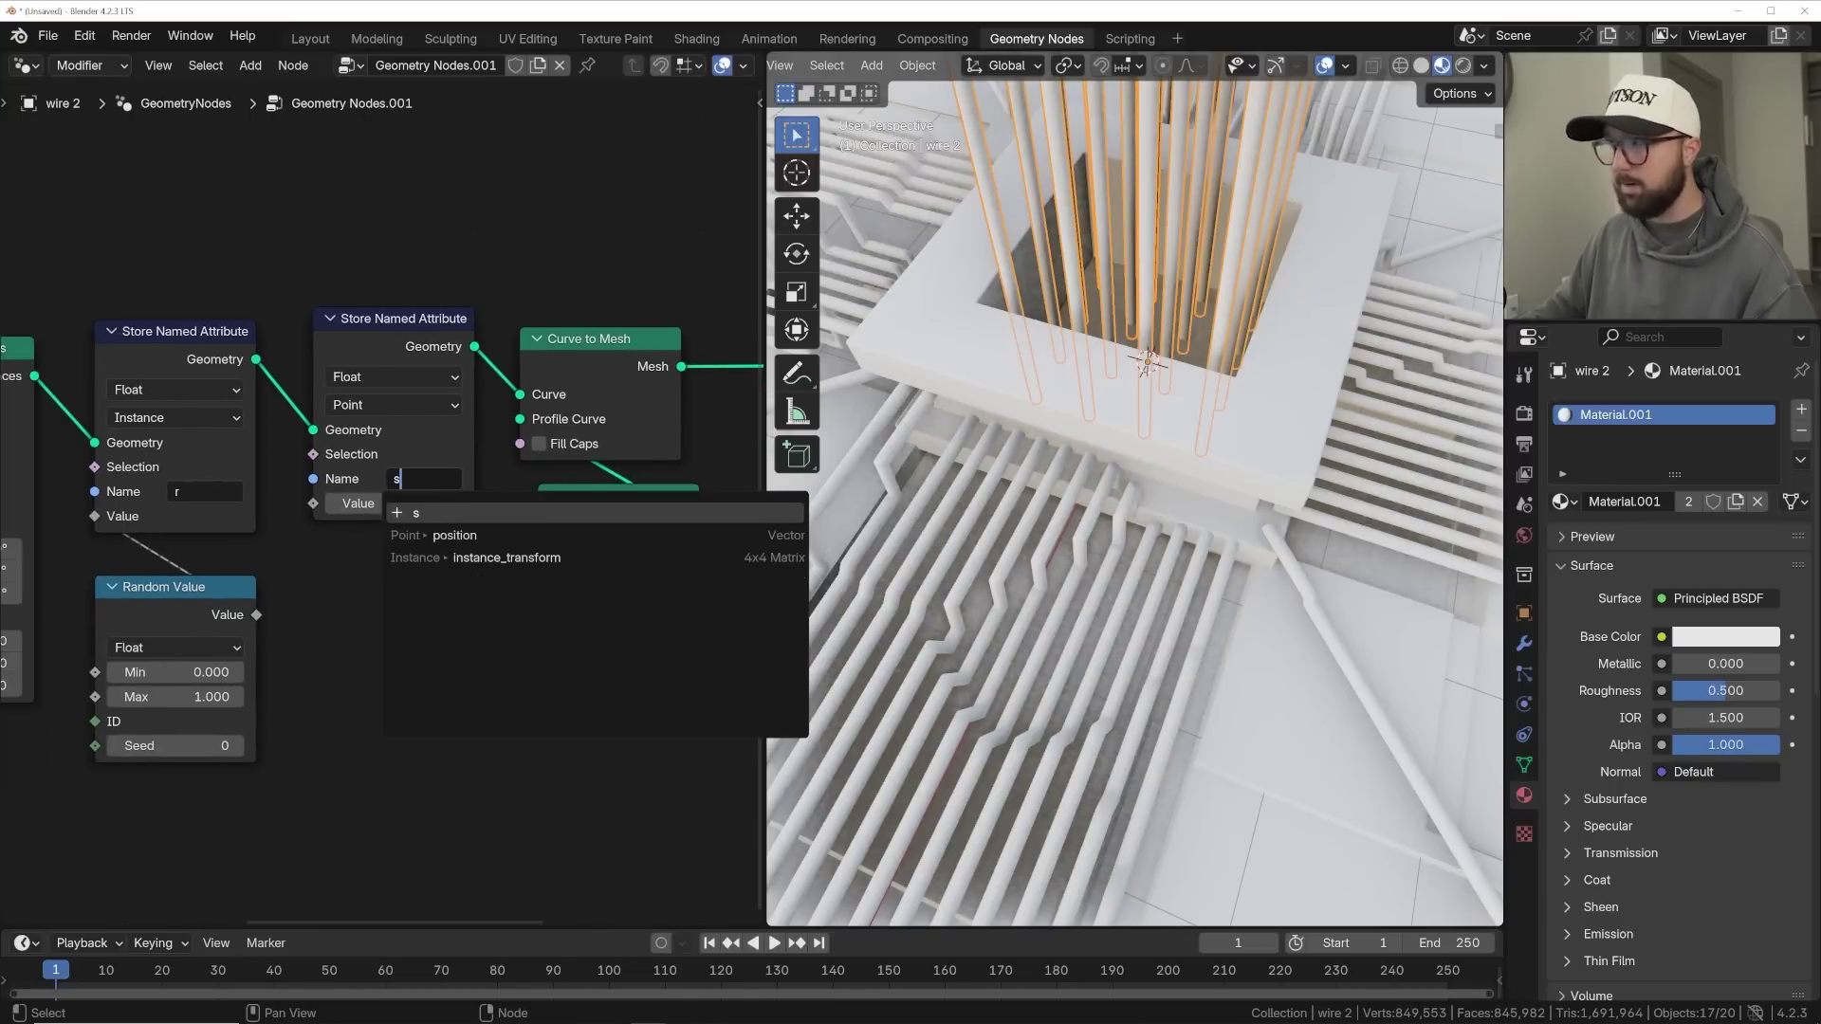
key("Return")
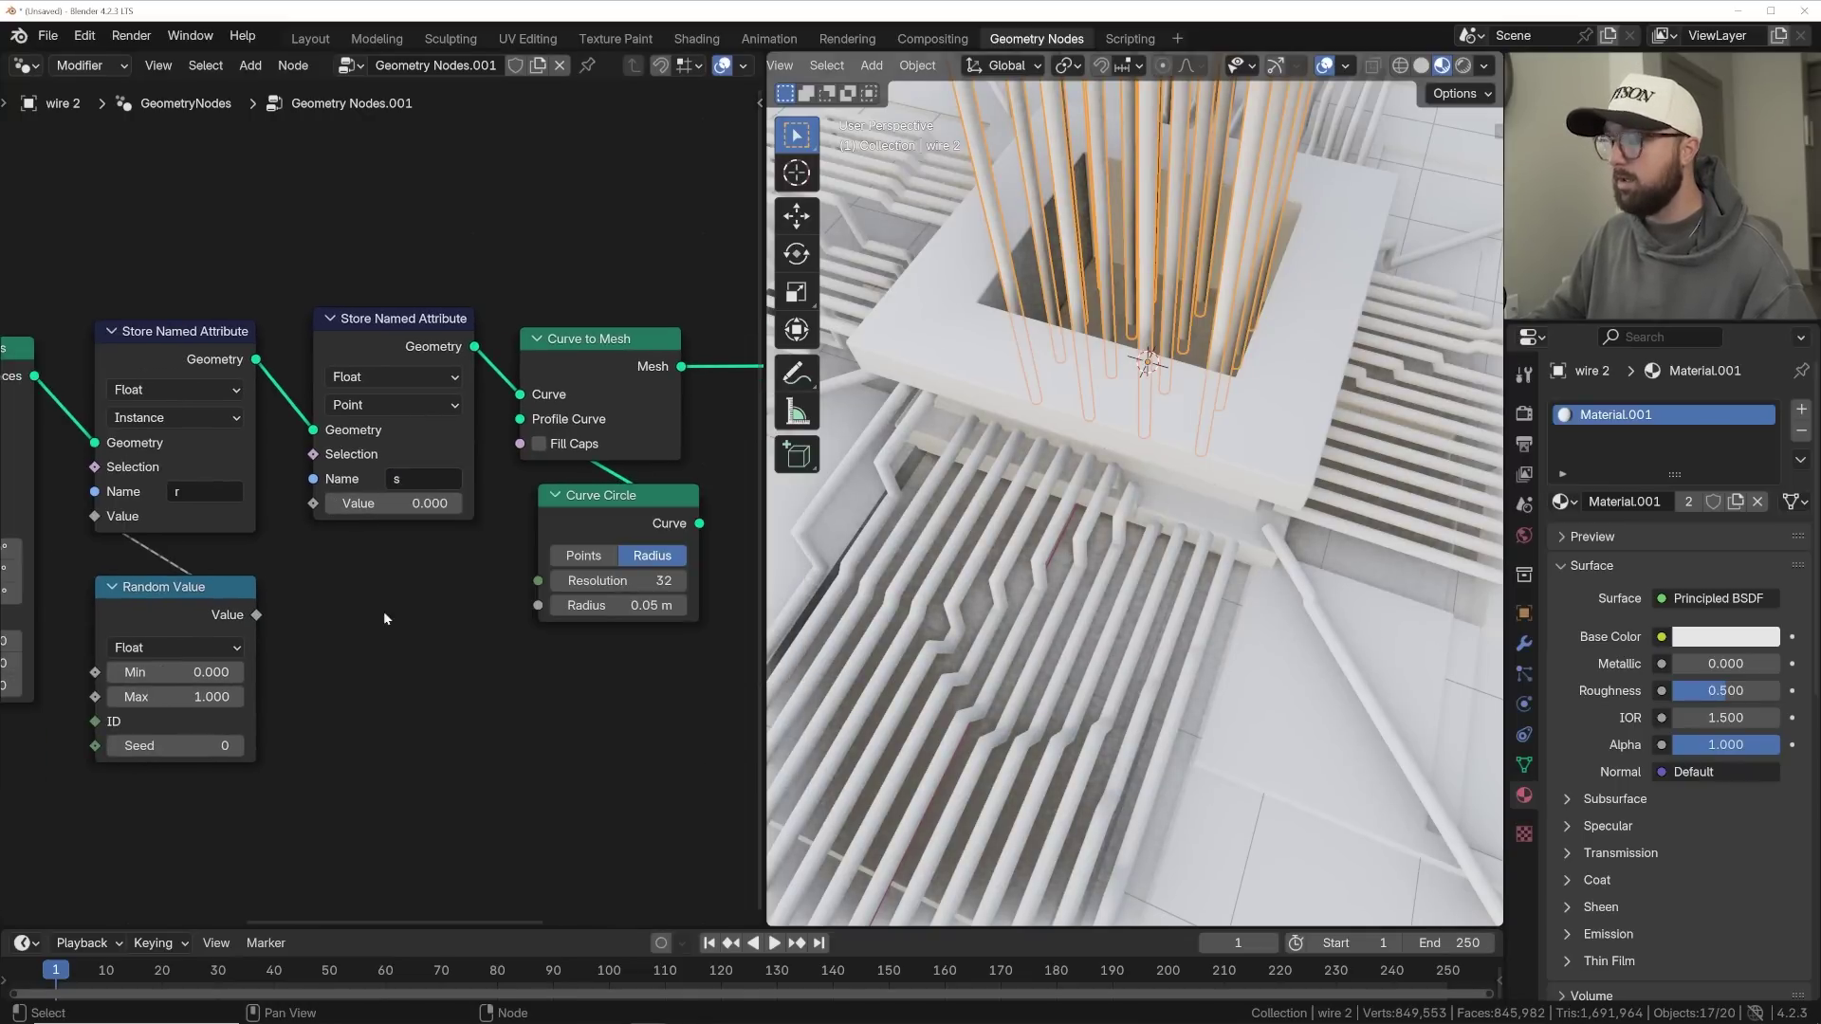
- Add a Spline Parameter node to the wire 2 tree and connect its Factor output to the Value of attribute s
key("shift+a")
type("spline")
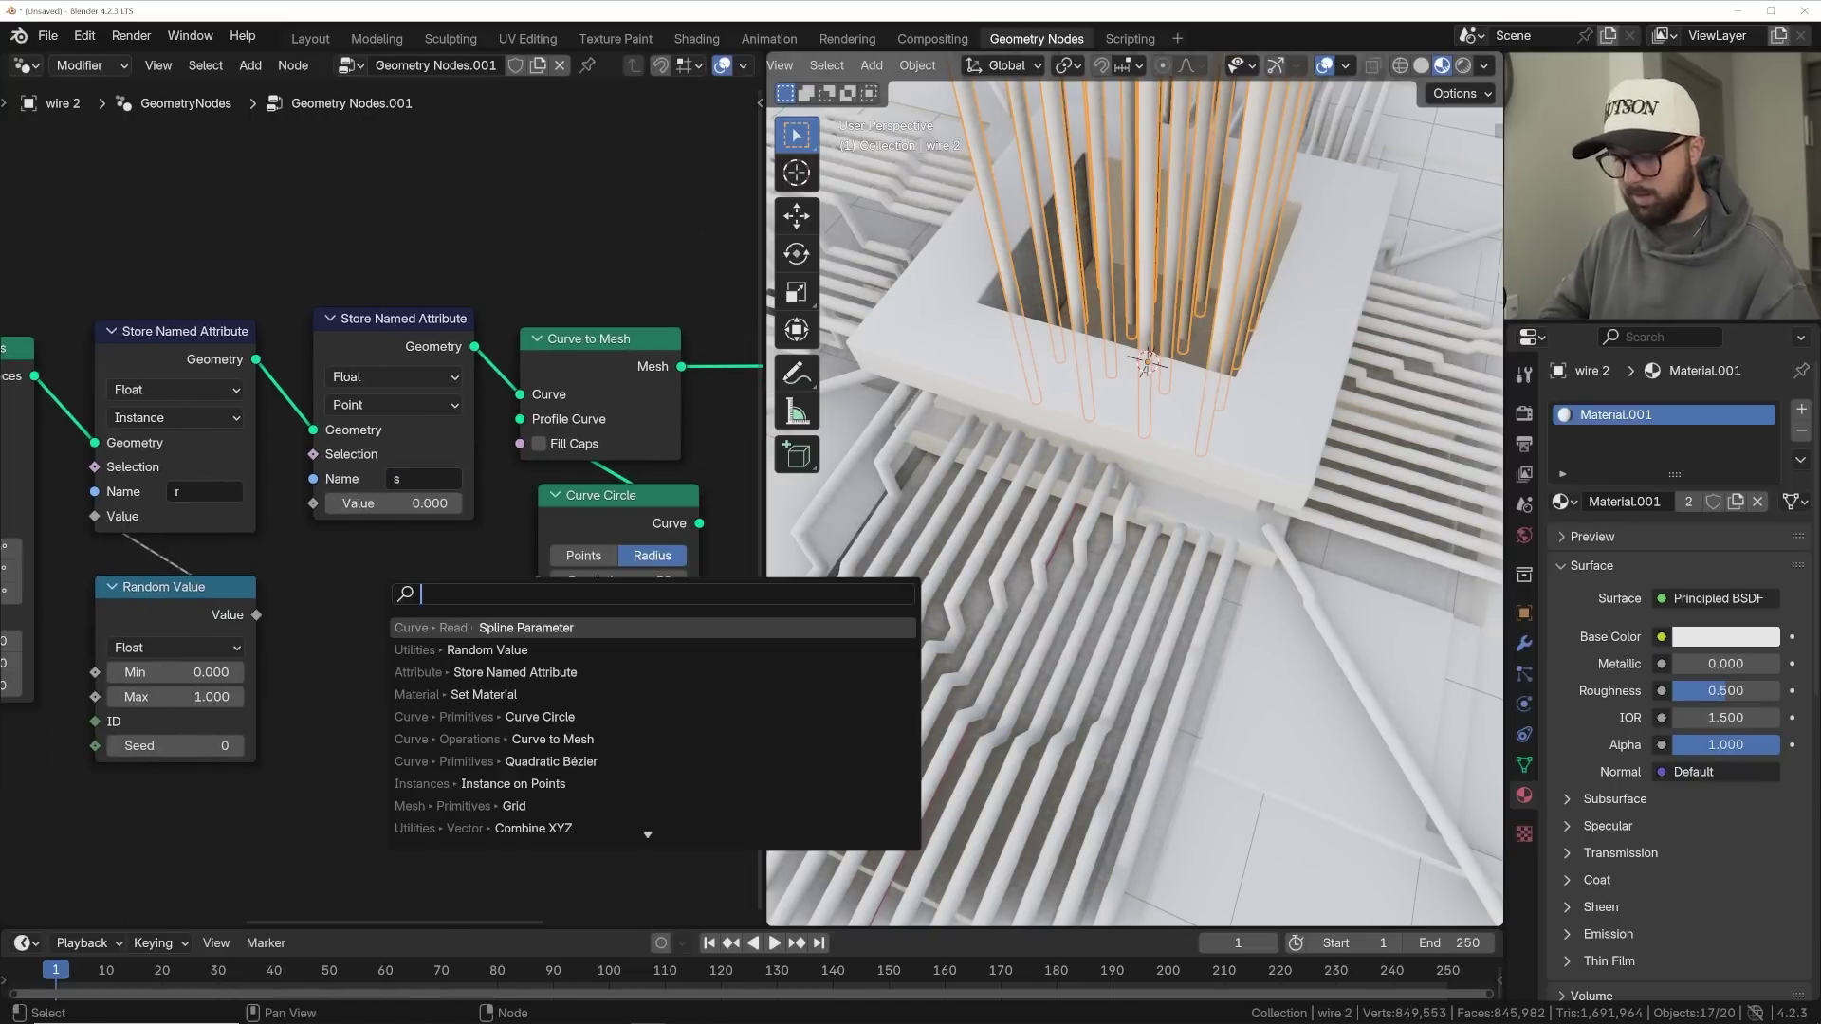
key("Down")
key("Down")
key("Down")
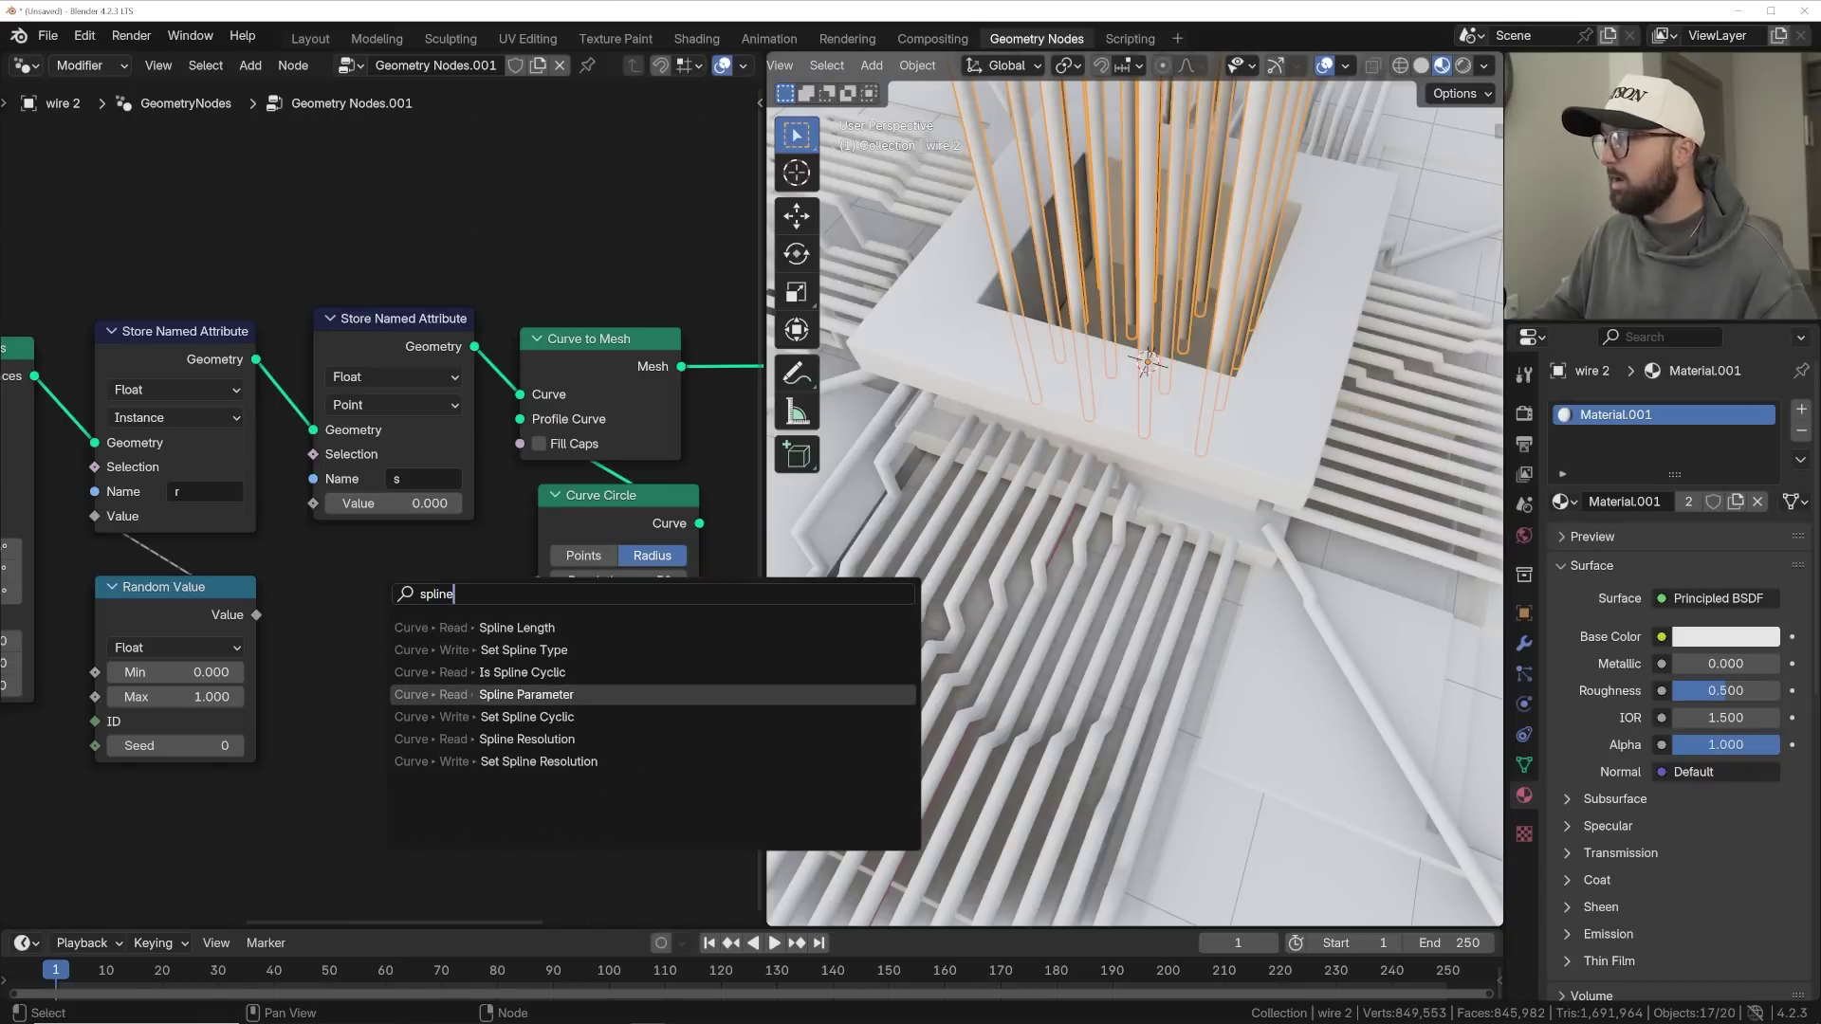
key("Return")
left_click(435, 620)
left_click_drag(494, 639, 313, 504)
scroll(317, 517, "down", 2)
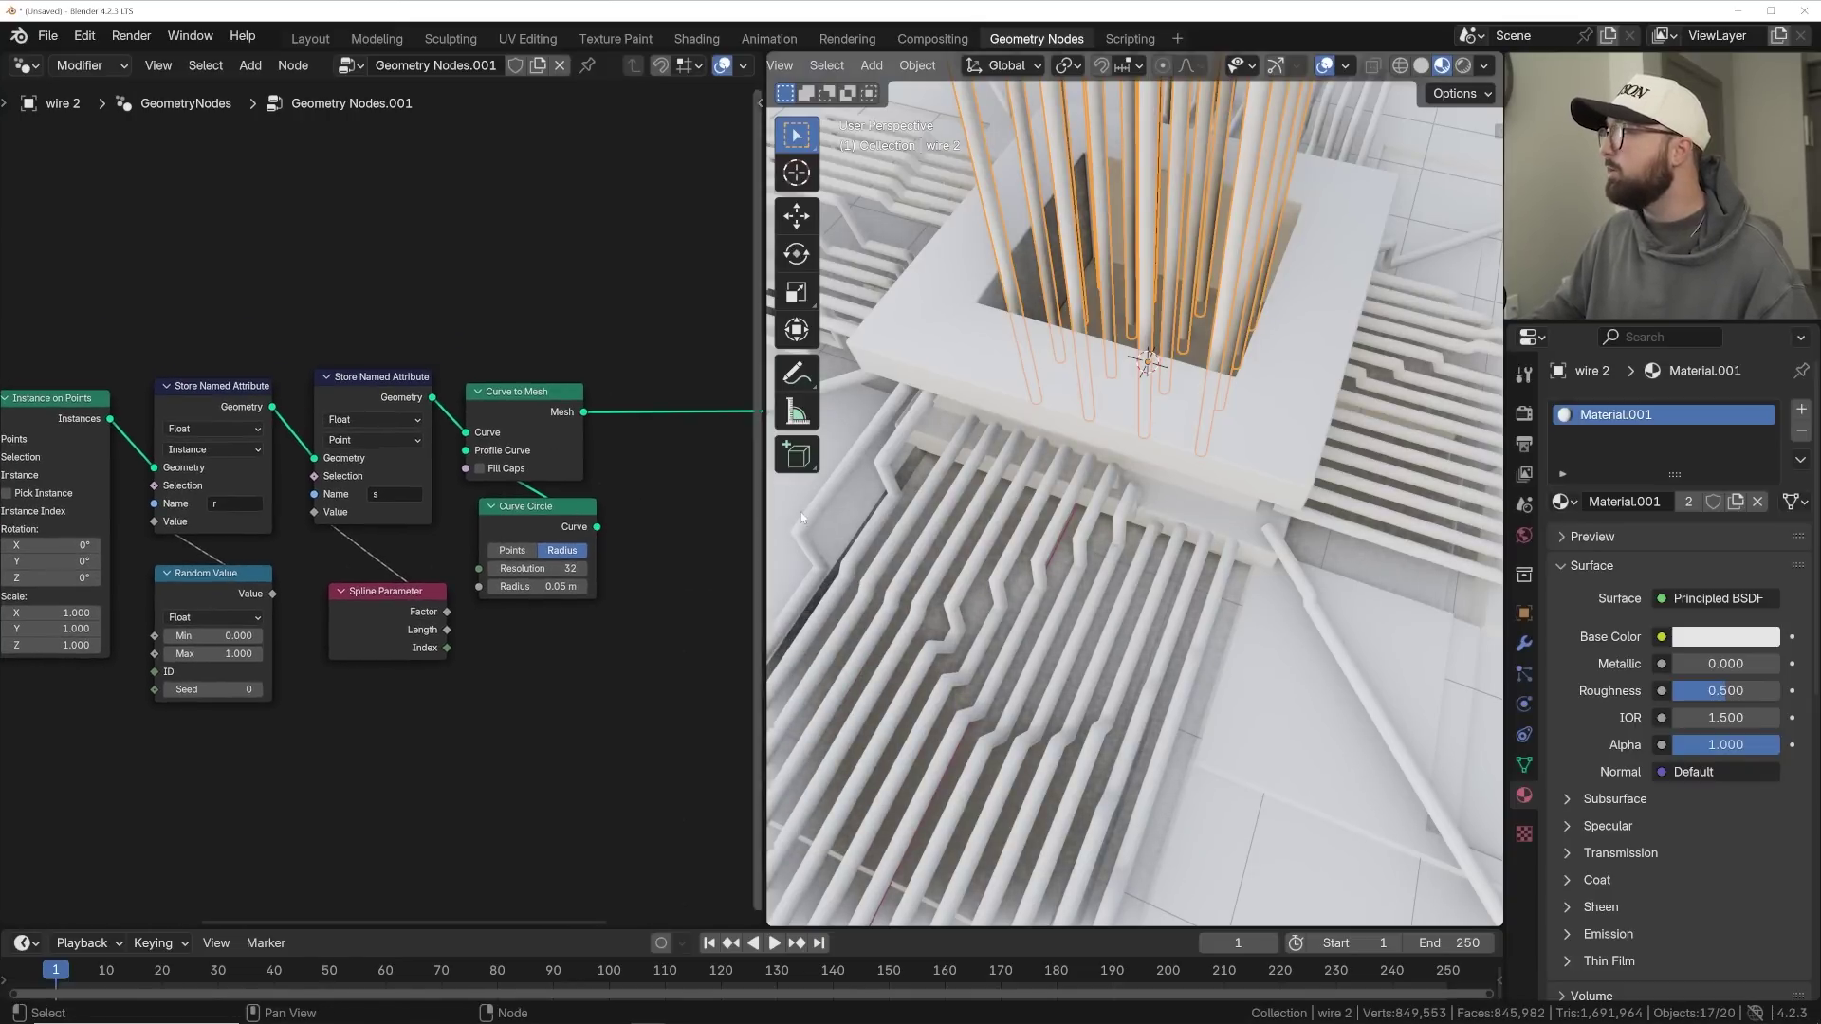
- Switch to the Shading workspace and select the horizontal wires 1 object
left_click(696, 39)
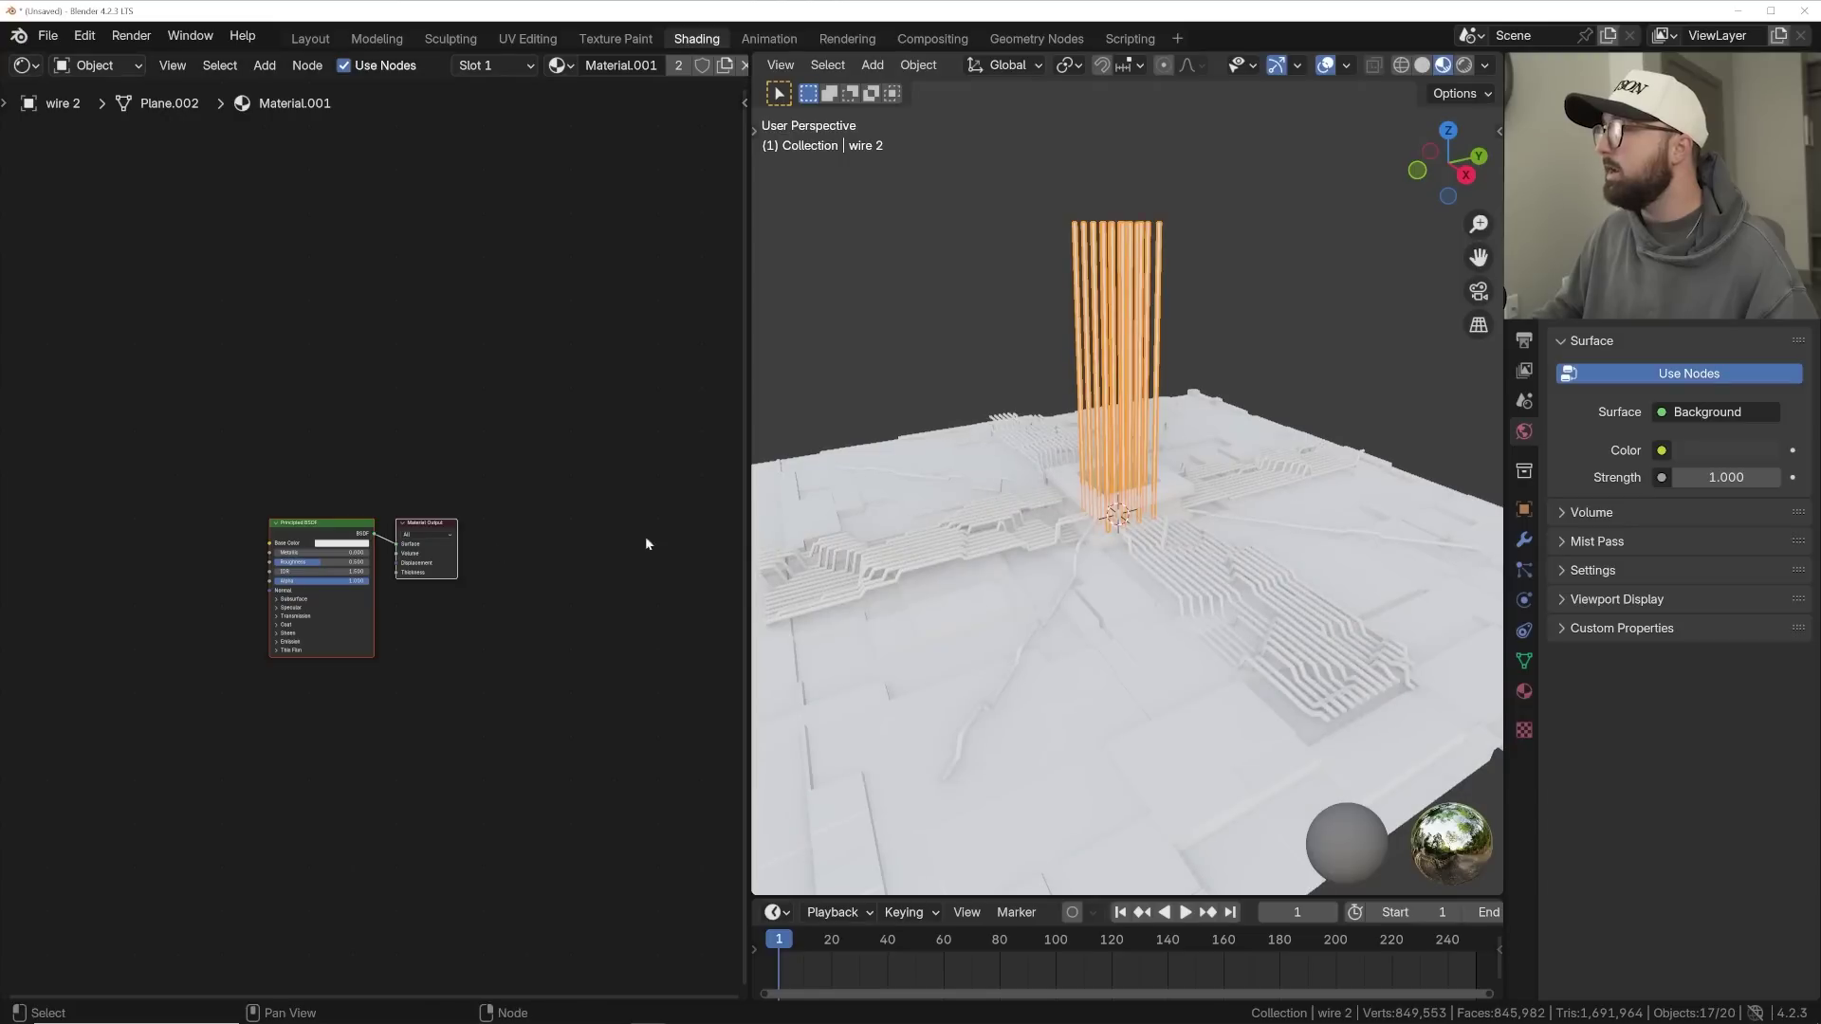
left_click(984, 554)
middle_click_drag(984, 554, 972, 489)
scroll(925, 597, "up", 4)
mouse_move(972, 488)
middle_mouse_down()
mouse_move(1111, 524)
mouse_move(1133, 512)
middle_mouse_up()
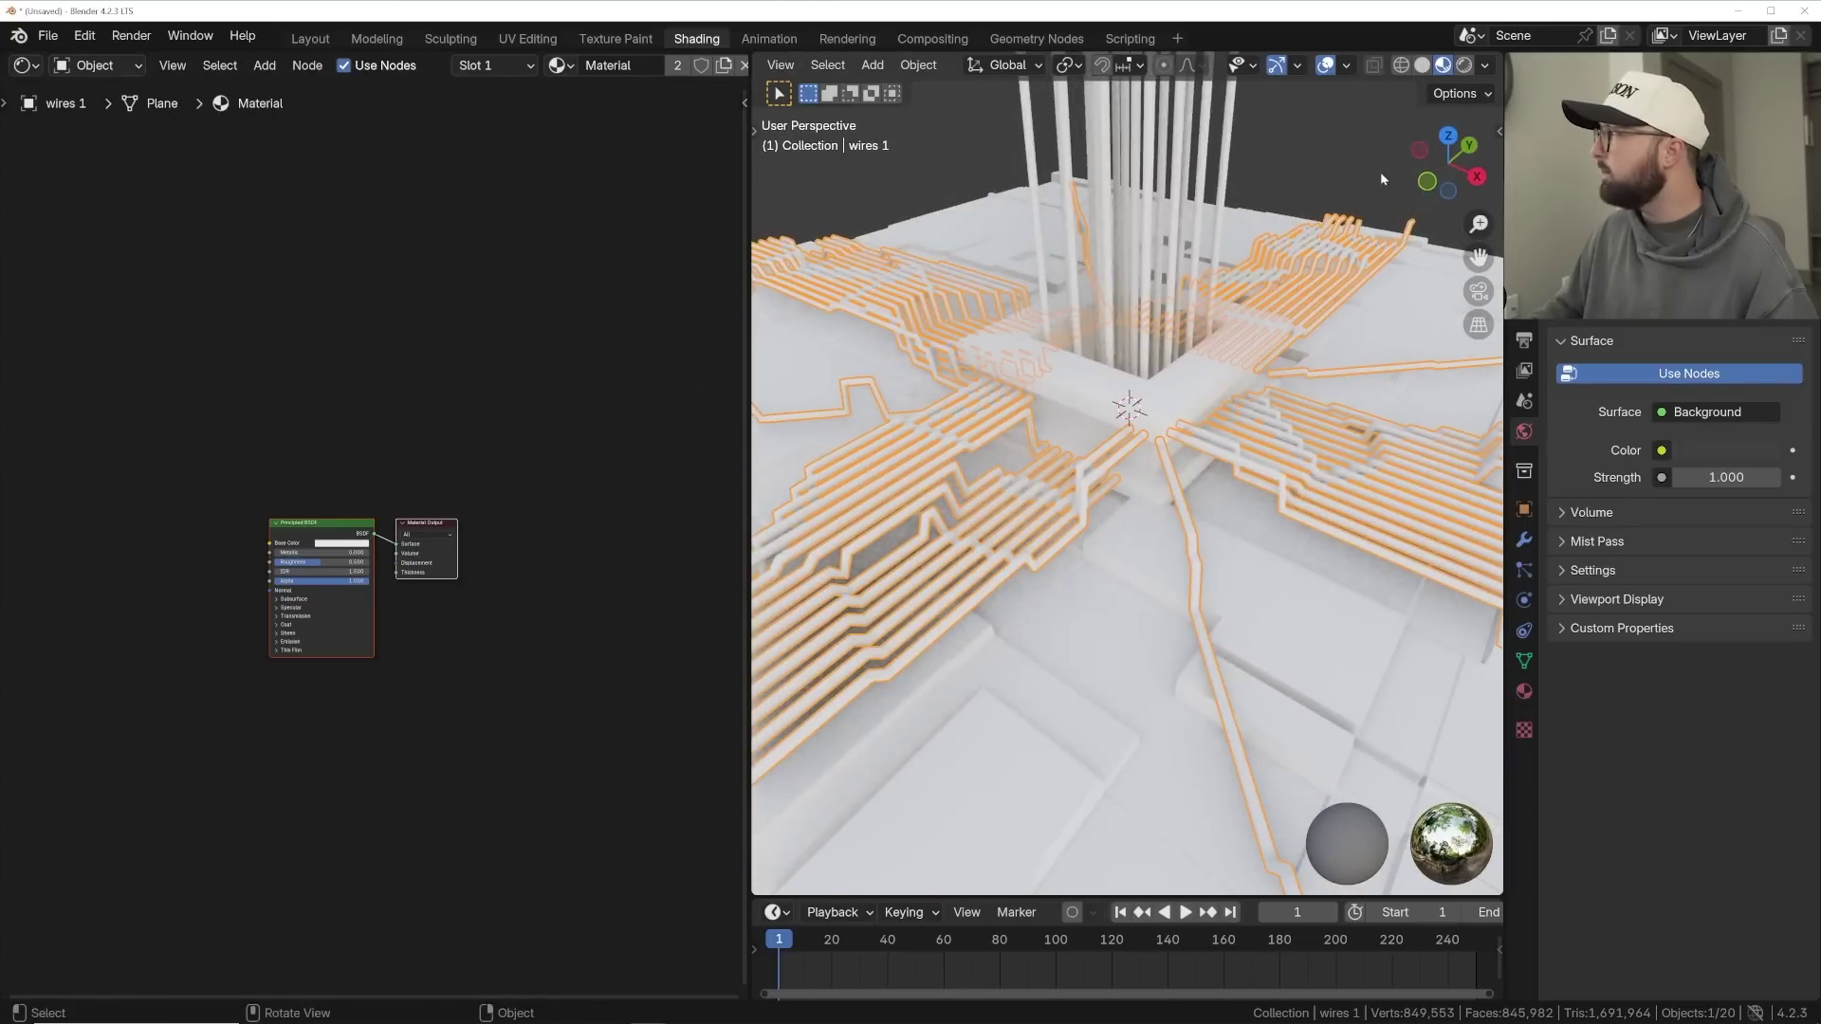
- Enable Scene World lighting for the viewport preview and hide the viewport overlays
left_click(1485, 66)
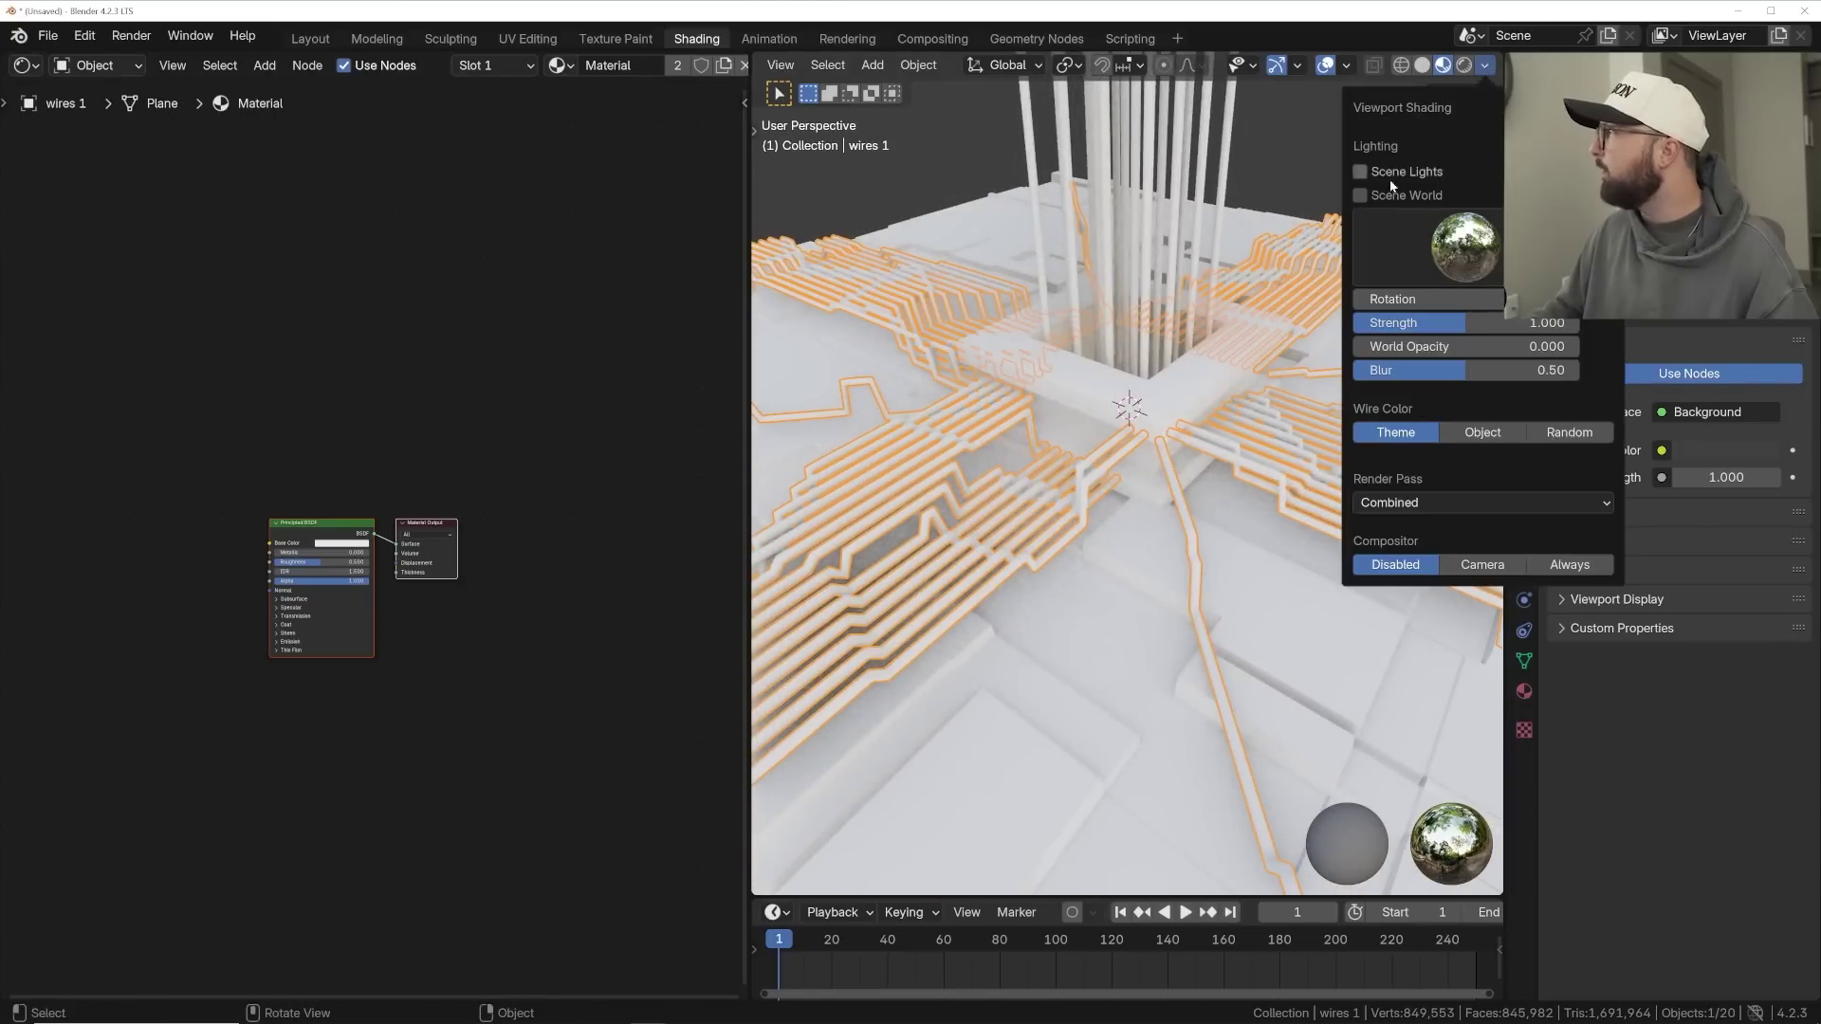
left_click(1360, 196)
middle_click_drag(1093, 373, 1195, 384)
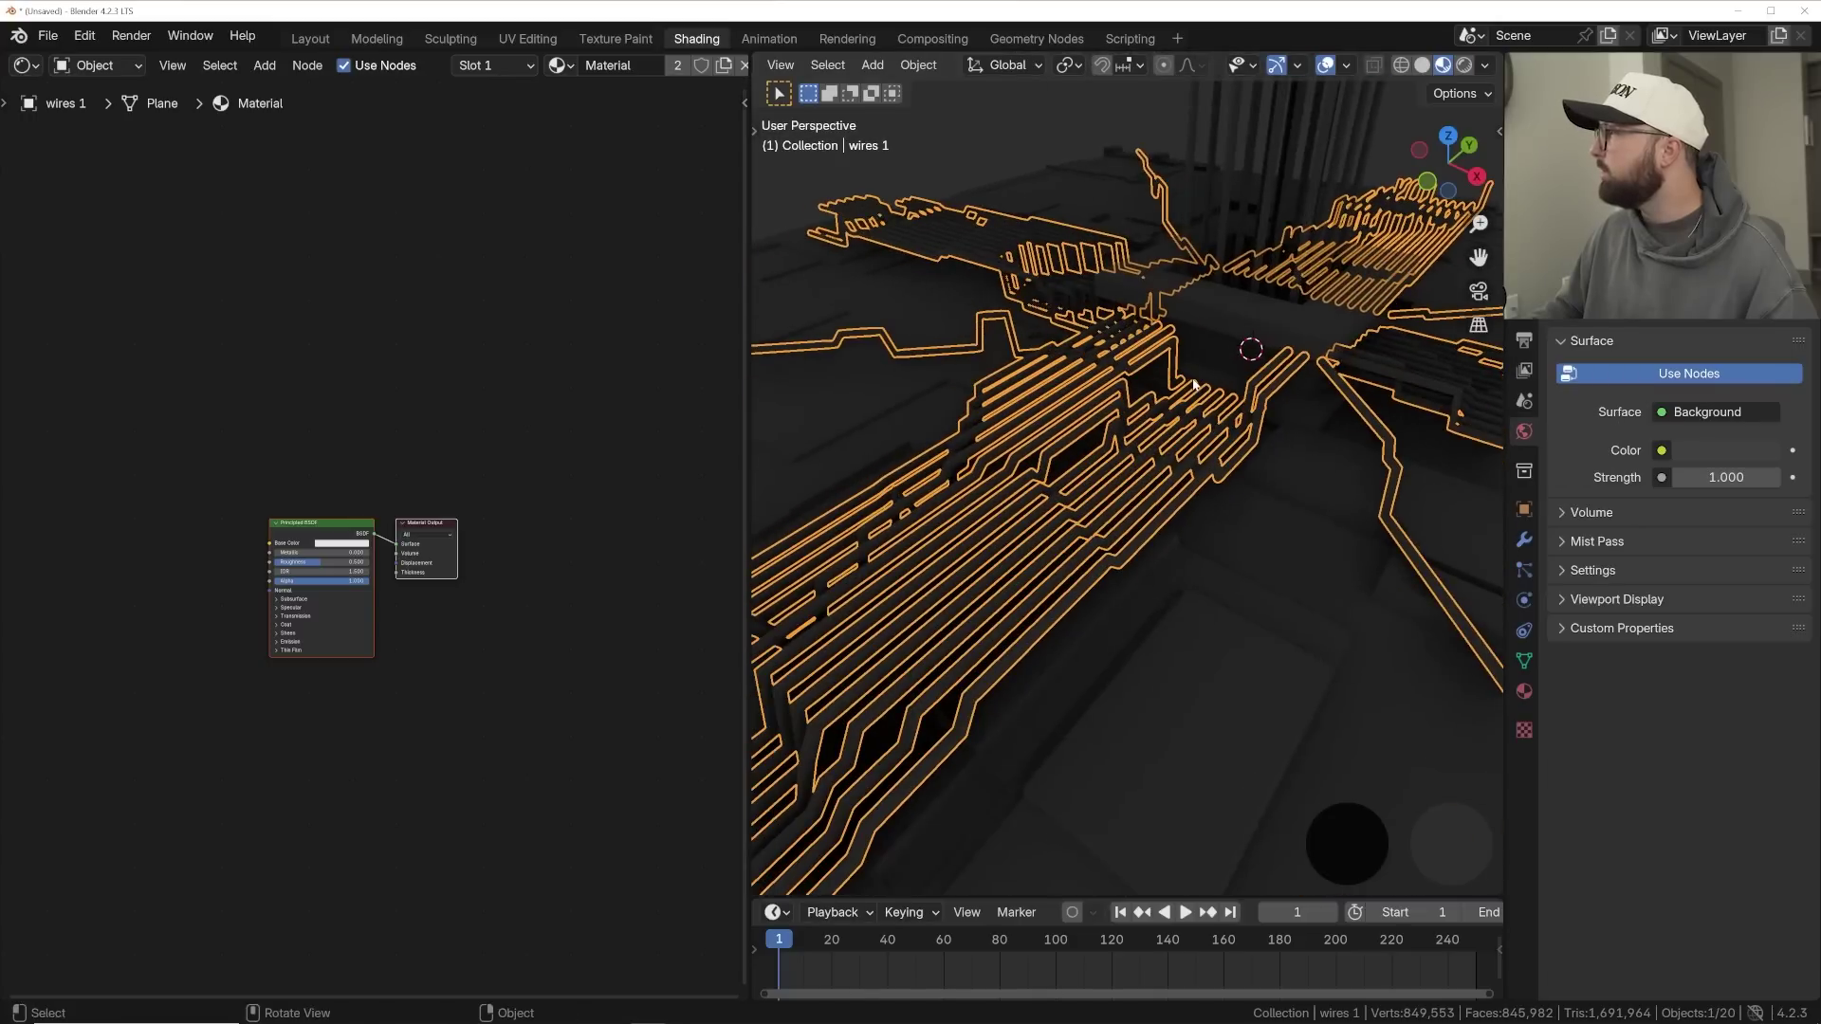
left_click(1325, 66)
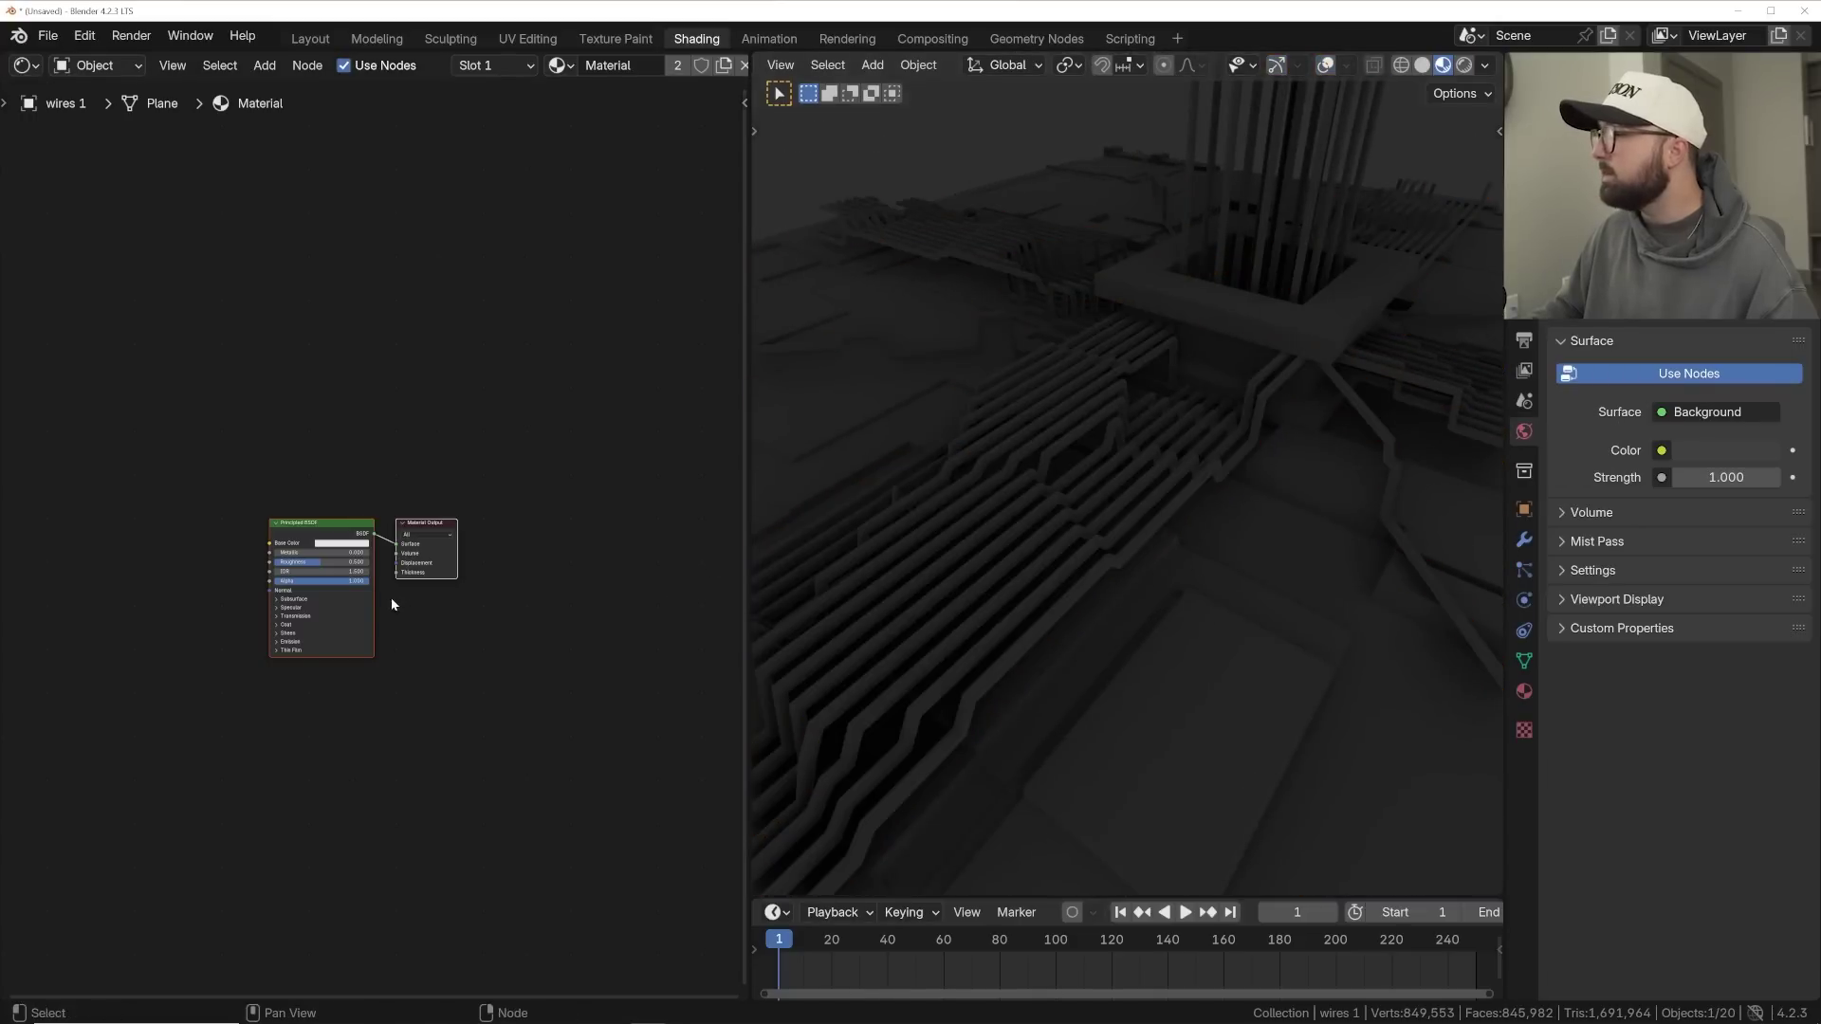
- Set the wires 1 Principled BSDF roughness to about 0.12 and its transmission weight to 1
scroll(359, 547, "up", 5)
middle_click_drag(436, 496, 641, 401)
scroll(414, 576, "up", 1)
scroll(490, 591, "up", 3)
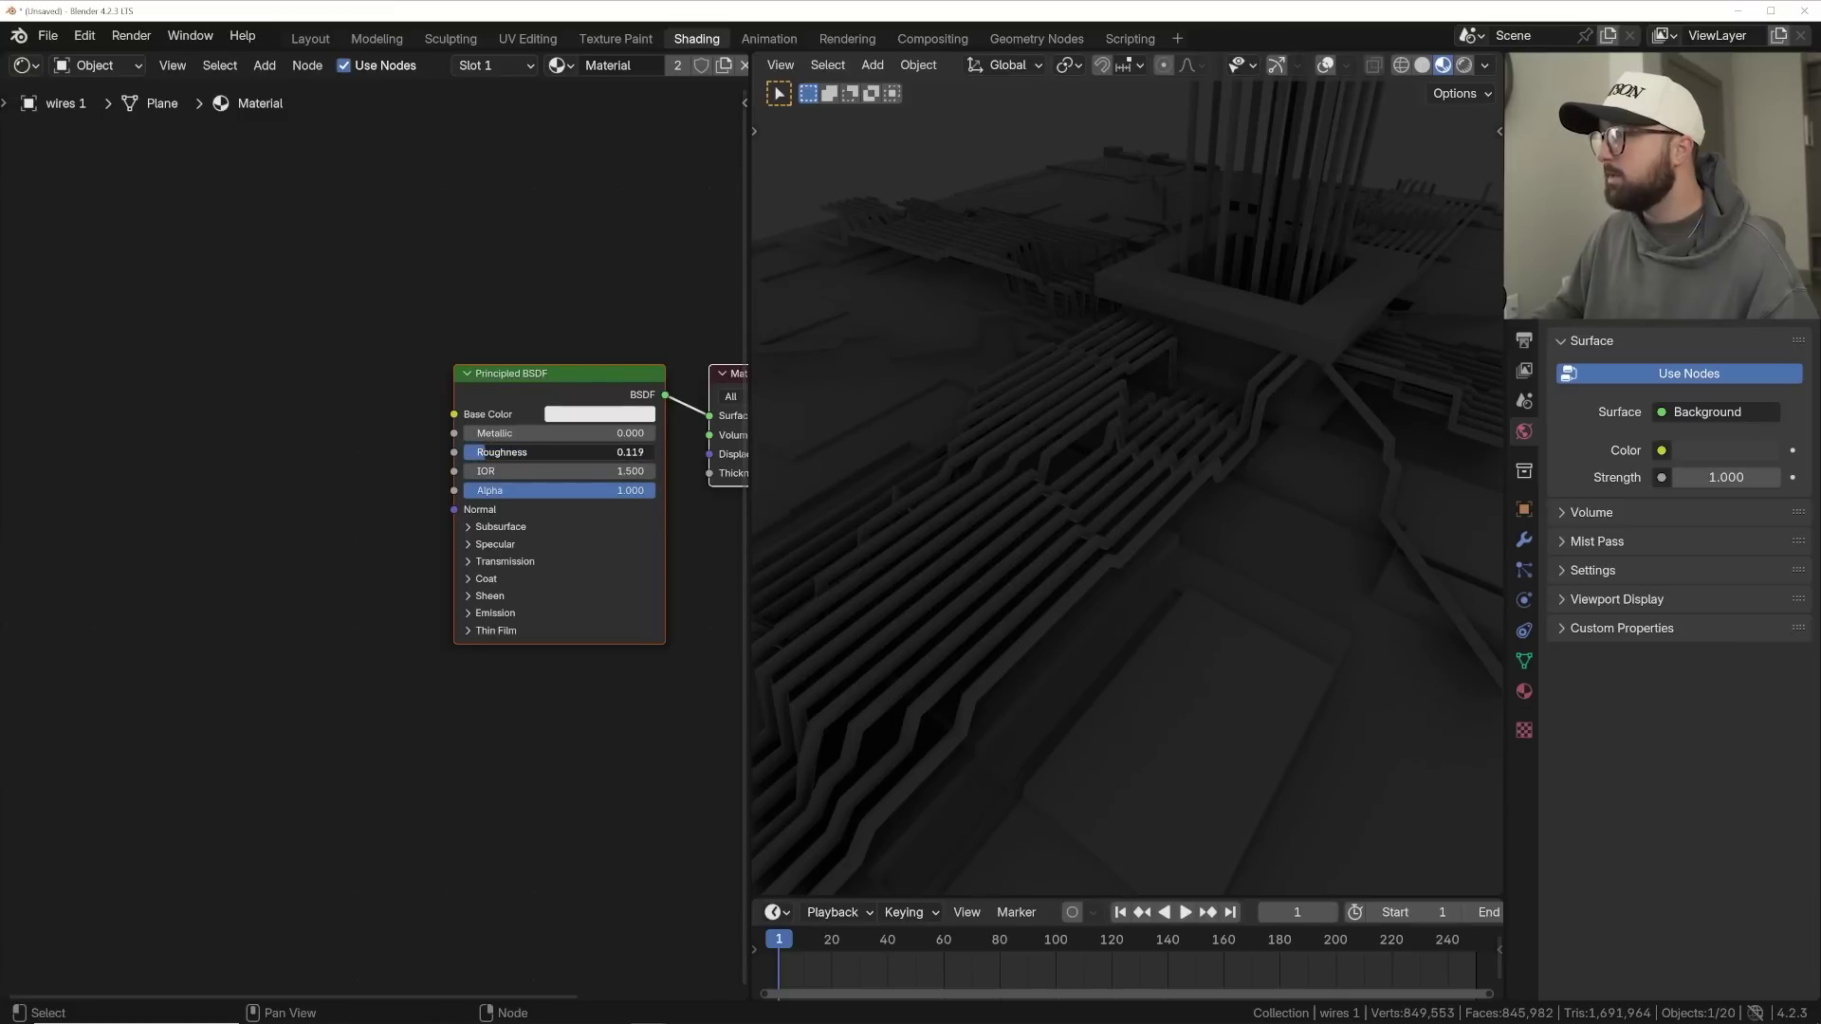
scroll(487, 458, "up", 2)
left_click(476, 528)
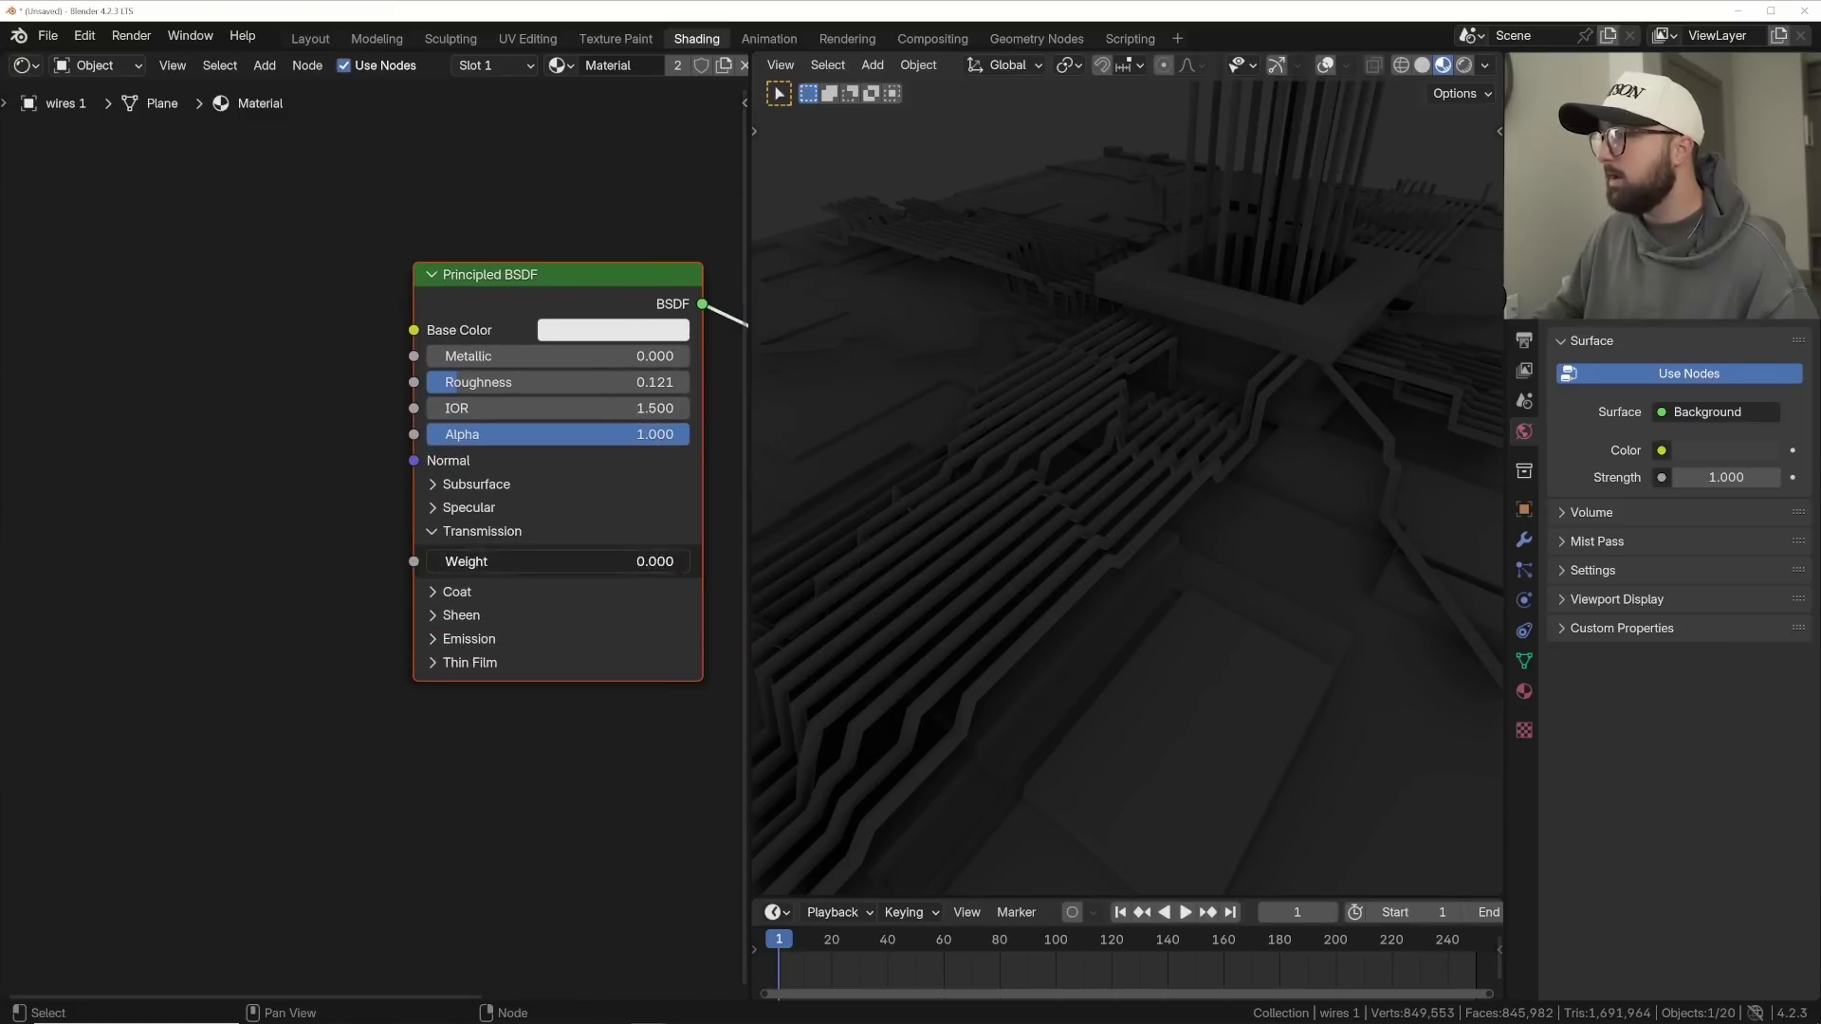
middle_click_drag(1166, 573, 1115, 531)
- Set the emission strength of the wires 1 material to 4
left_click(459, 648)
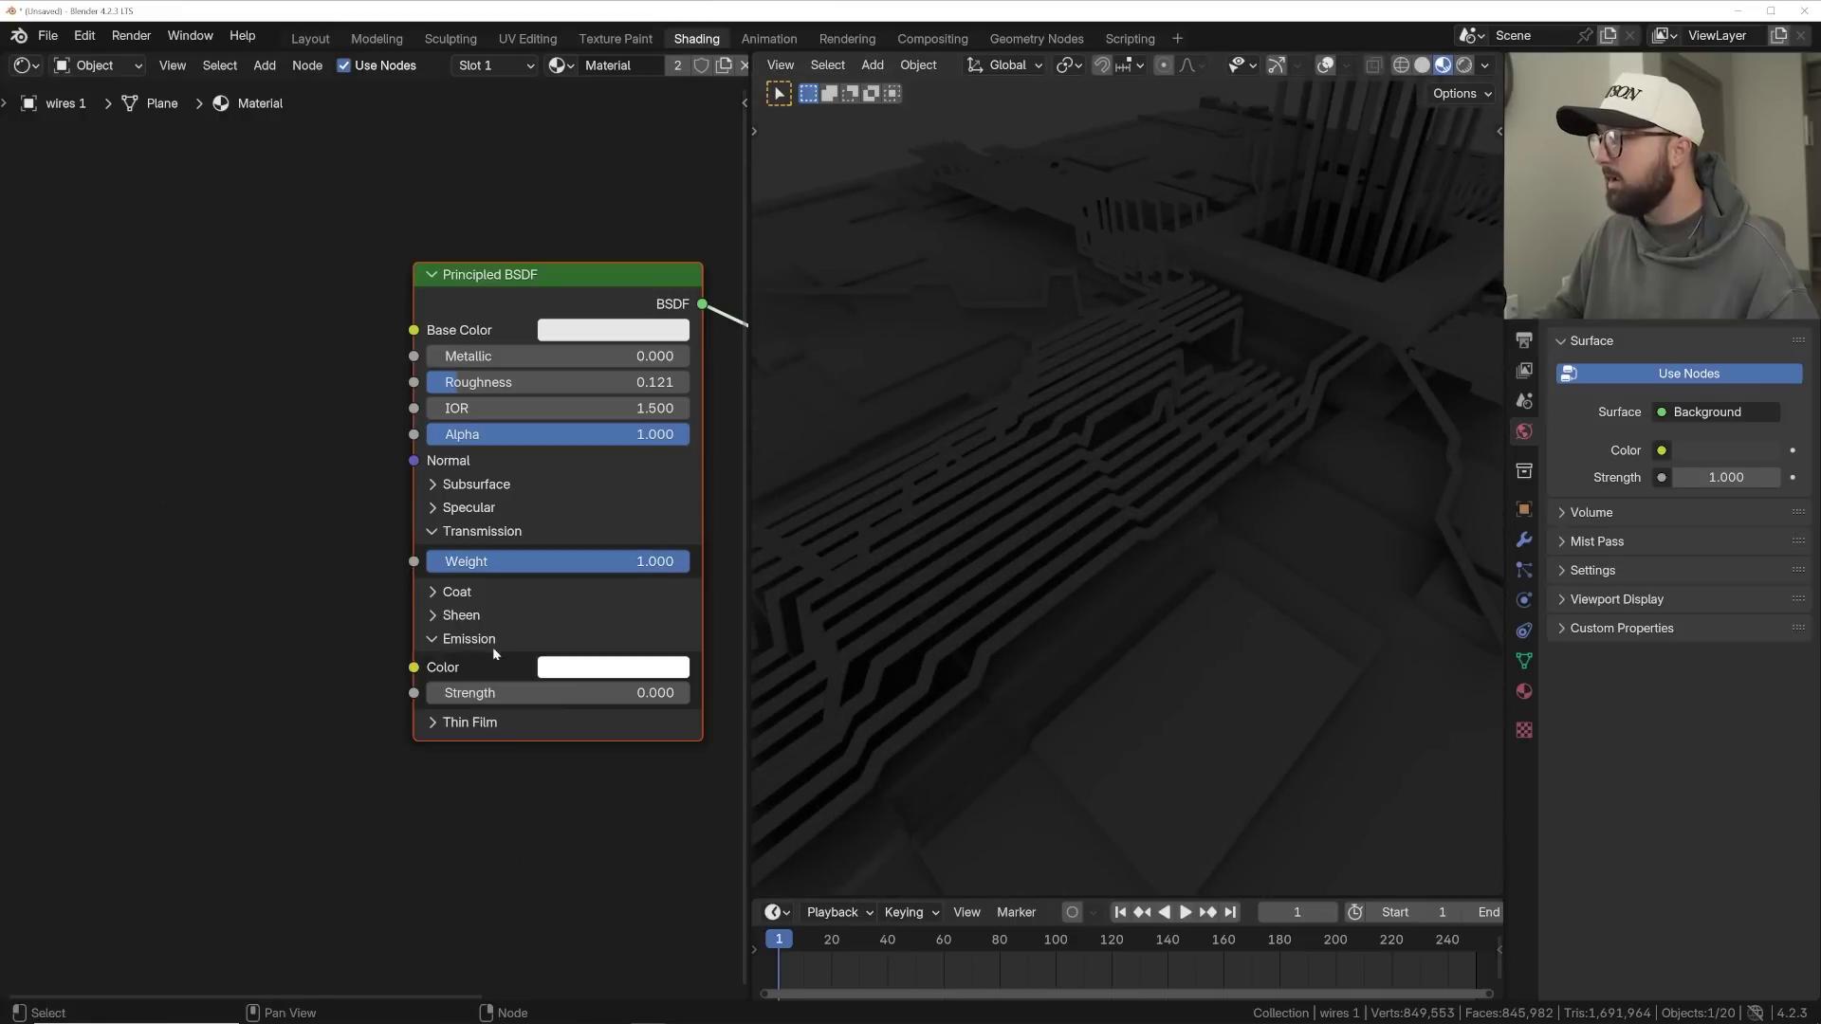
left_click(532, 692)
type("4")
key("Return")
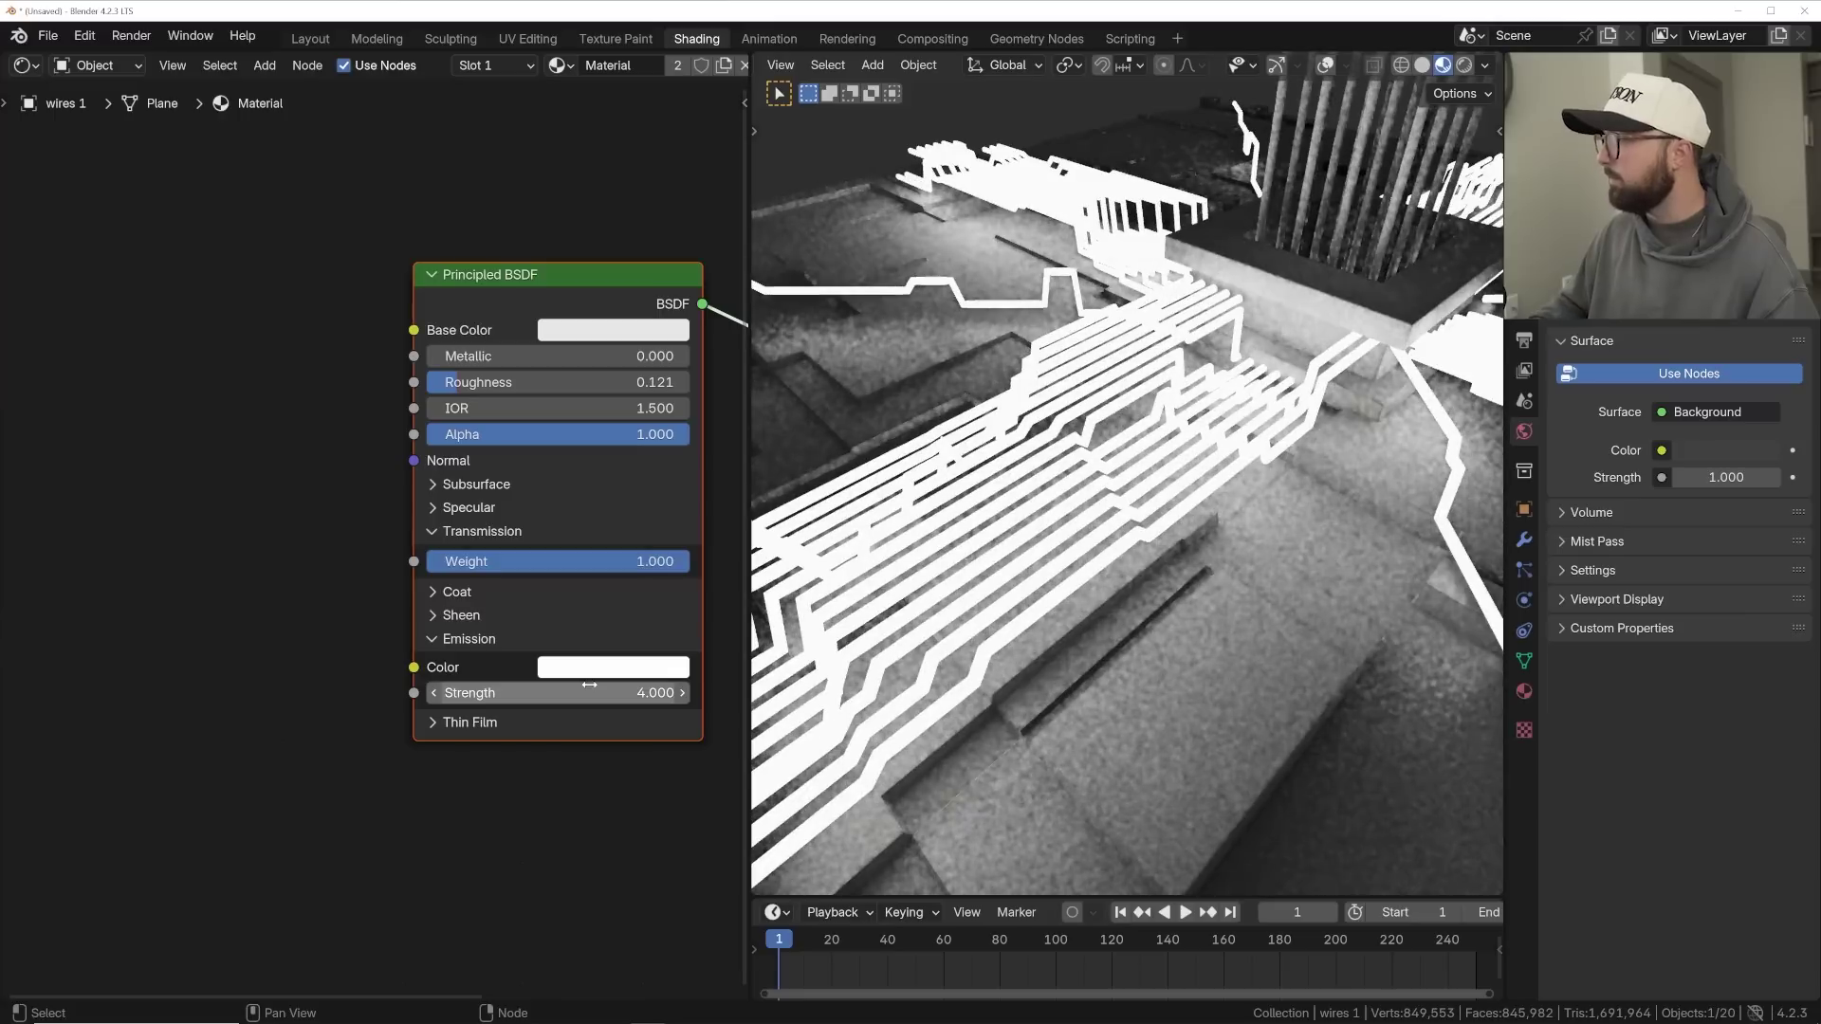
- Add a Color Ramp node and connect its Color output to the Emission Color of the Principled BSDF
key("shift+a")
type("col")
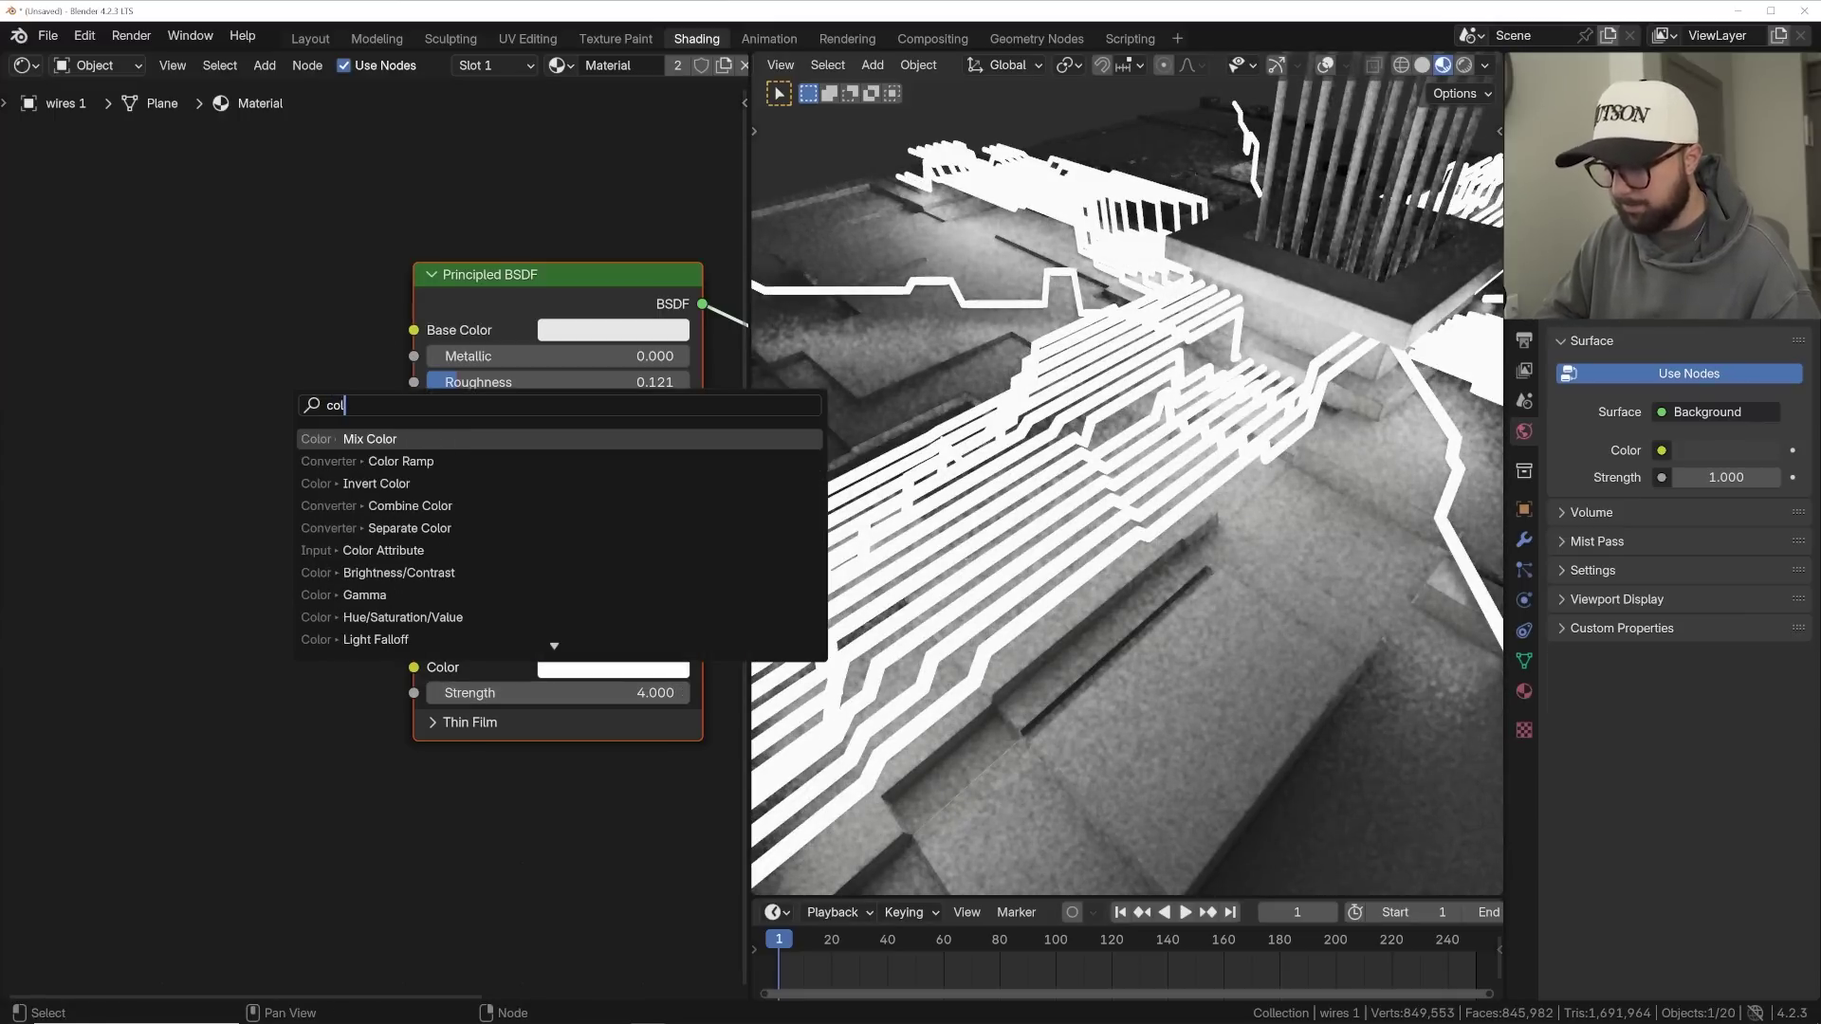
key("Down")
key("Return")
left_click(16, 565)
middle_click_drag(264, 554, 295, 514)
left_click_drag(390, 573, 446, 630)
middle_click_drag(152, 433, 361, 412)
- Add a Wave Texture node before the Color Ramp and connect its Color output to the ramp's Fac input
key("shift+a")
type("wave")
key("Down")
key("Return")
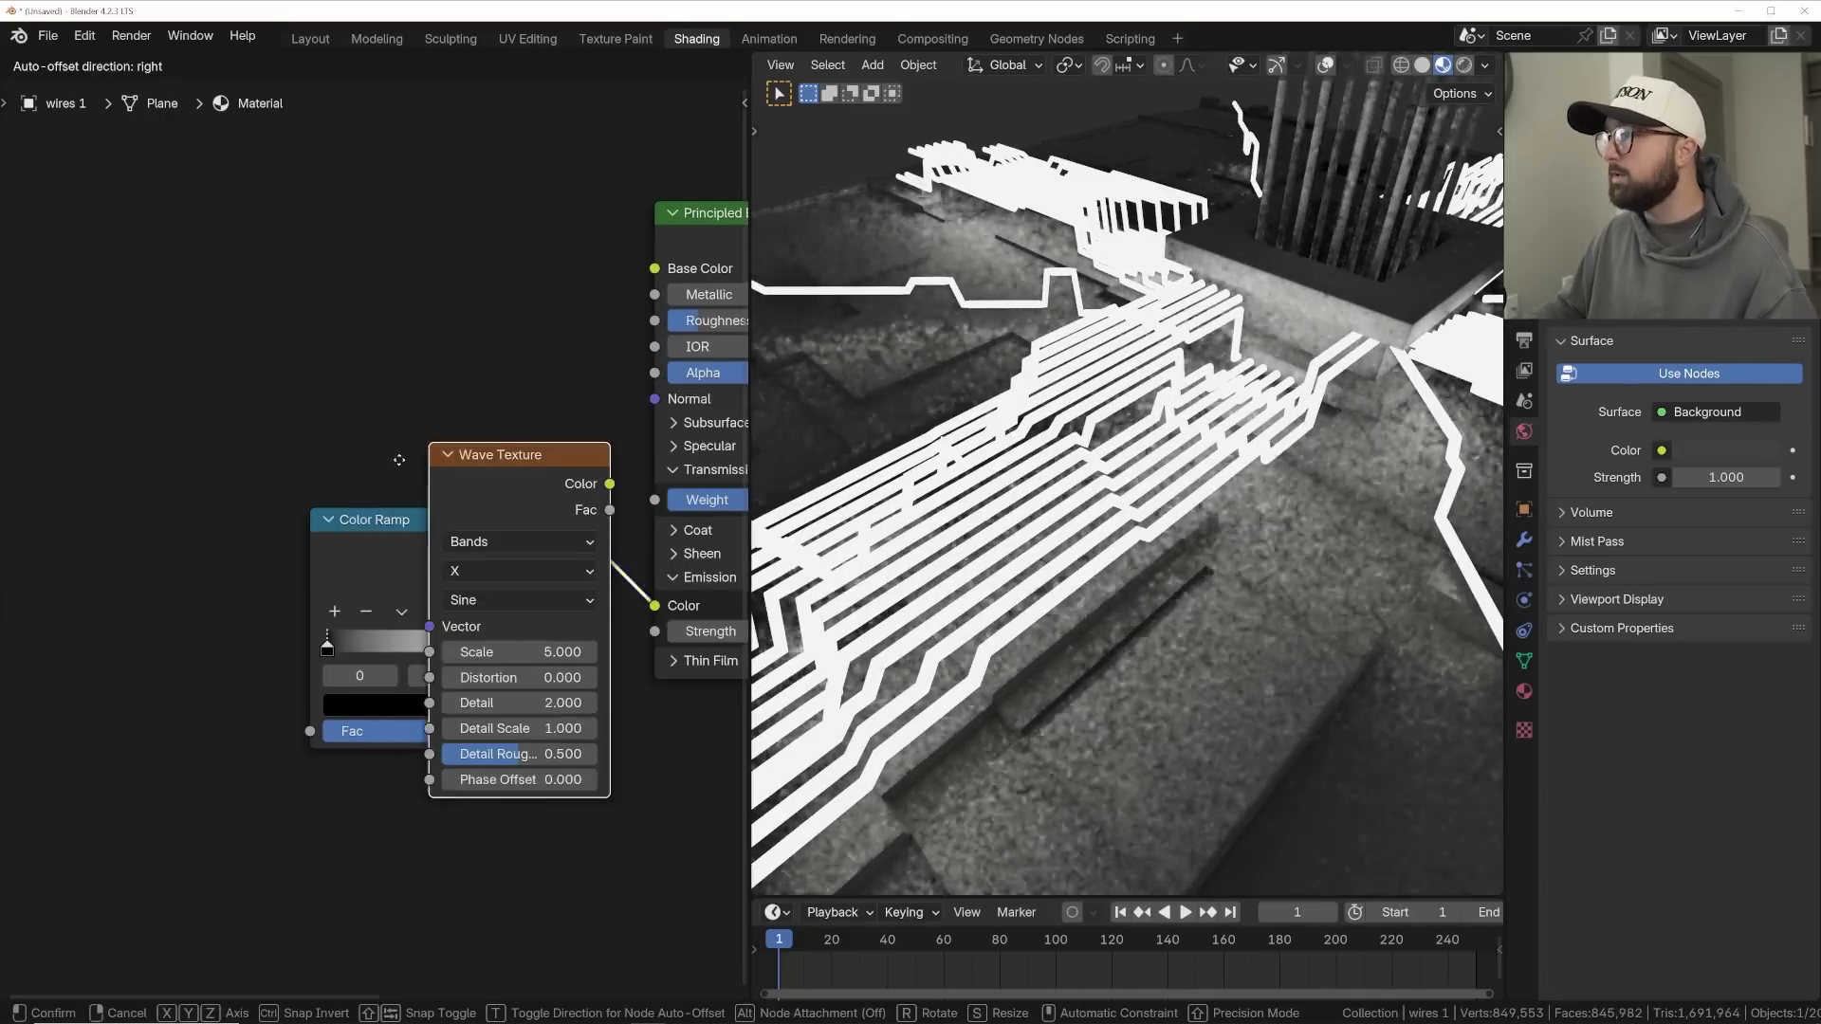
left_click(194, 552)
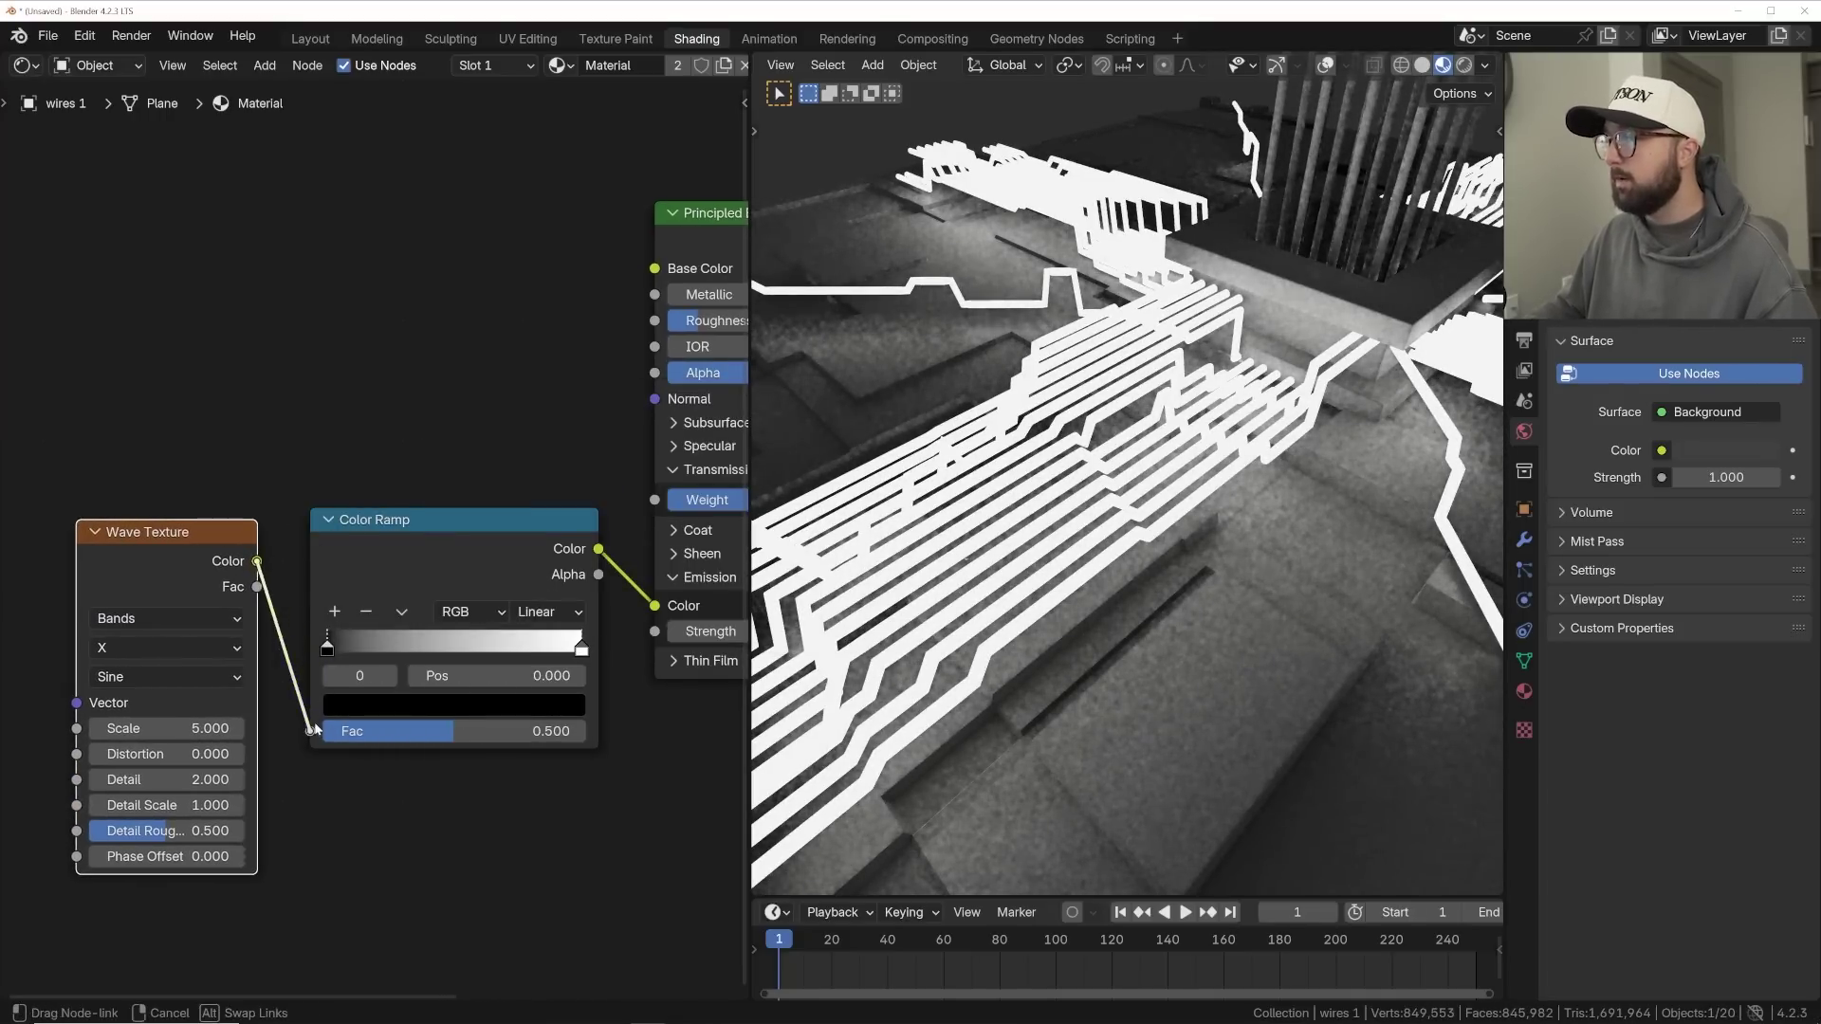
left_click_drag(315, 730, 310, 731)
- Narrow the glow using B-Spline interpolation and a black stop about 70% along the Color Ramp, with the Wave Texture's Phase Offset at 36.6
left_click_drag(167, 857, 275, 856)
middle_click_drag(457, 638, 429, 588)
left_click(518, 562)
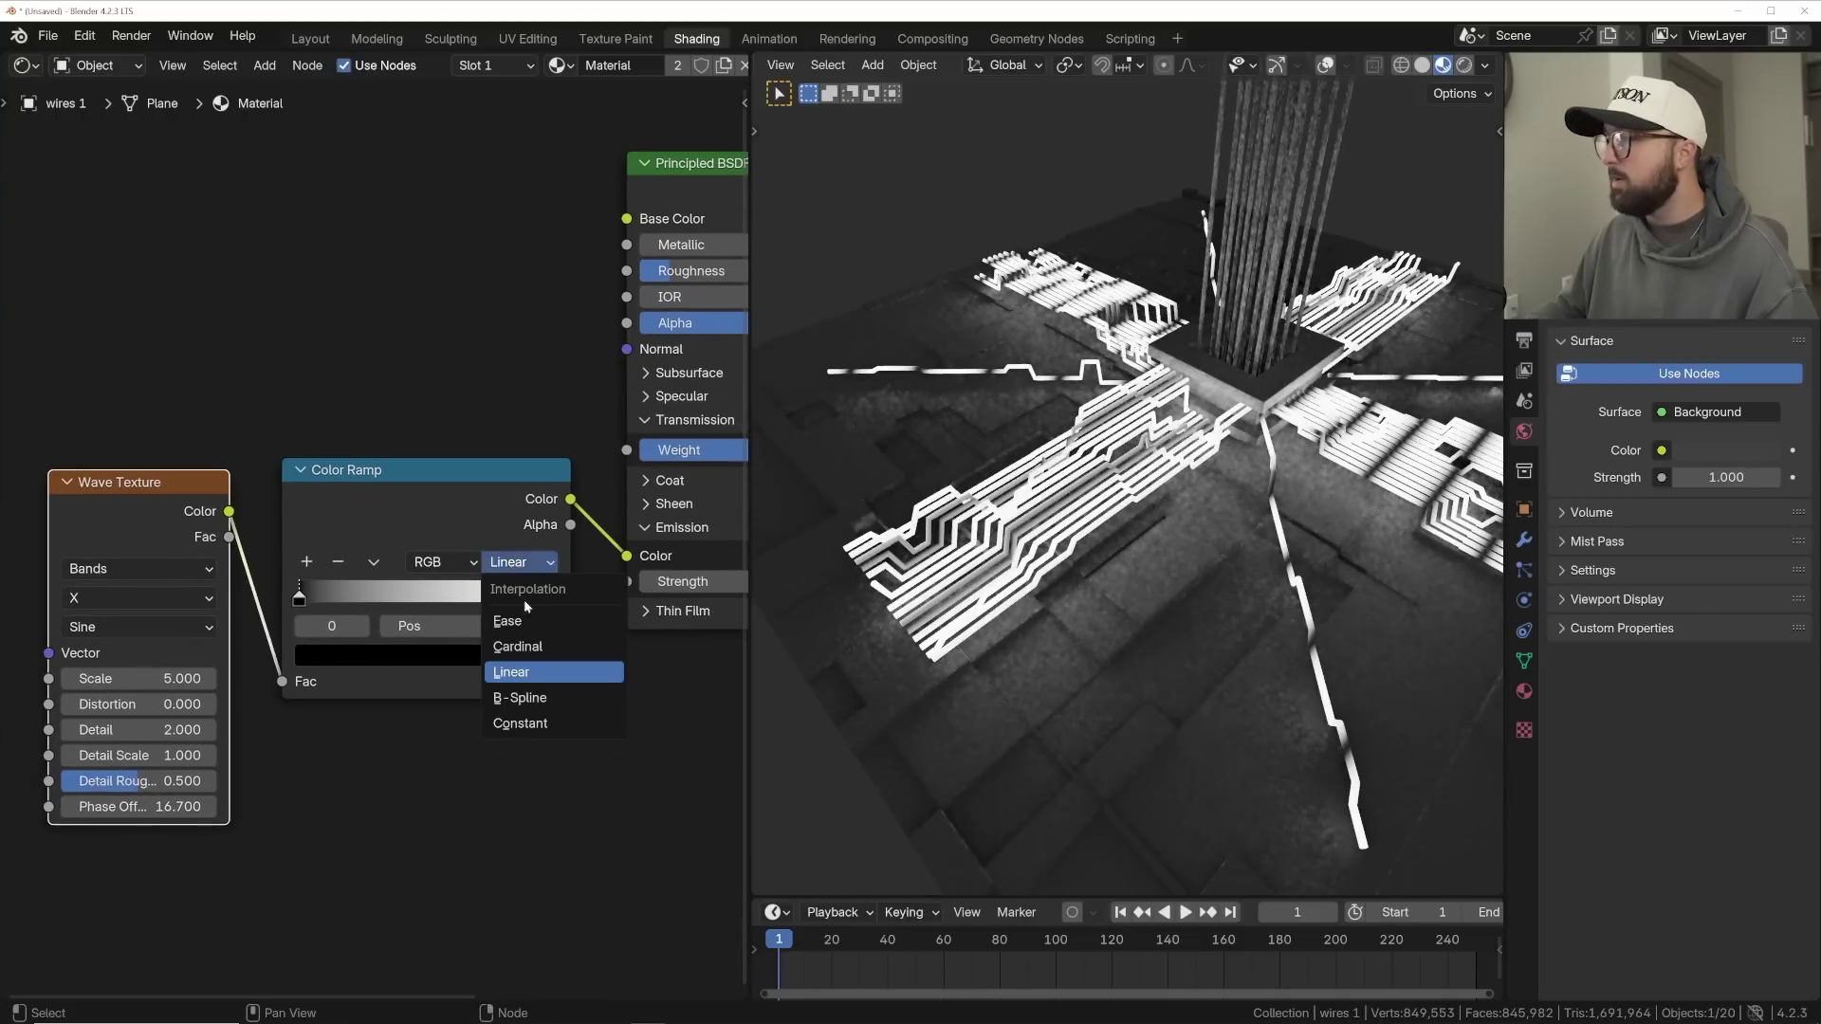
left_click(529, 699)
left_click_drag(305, 601, 493, 603)
left_click_drag(158, 806, 147, 806)
middle_click_drag(163, 731, 409, 615)
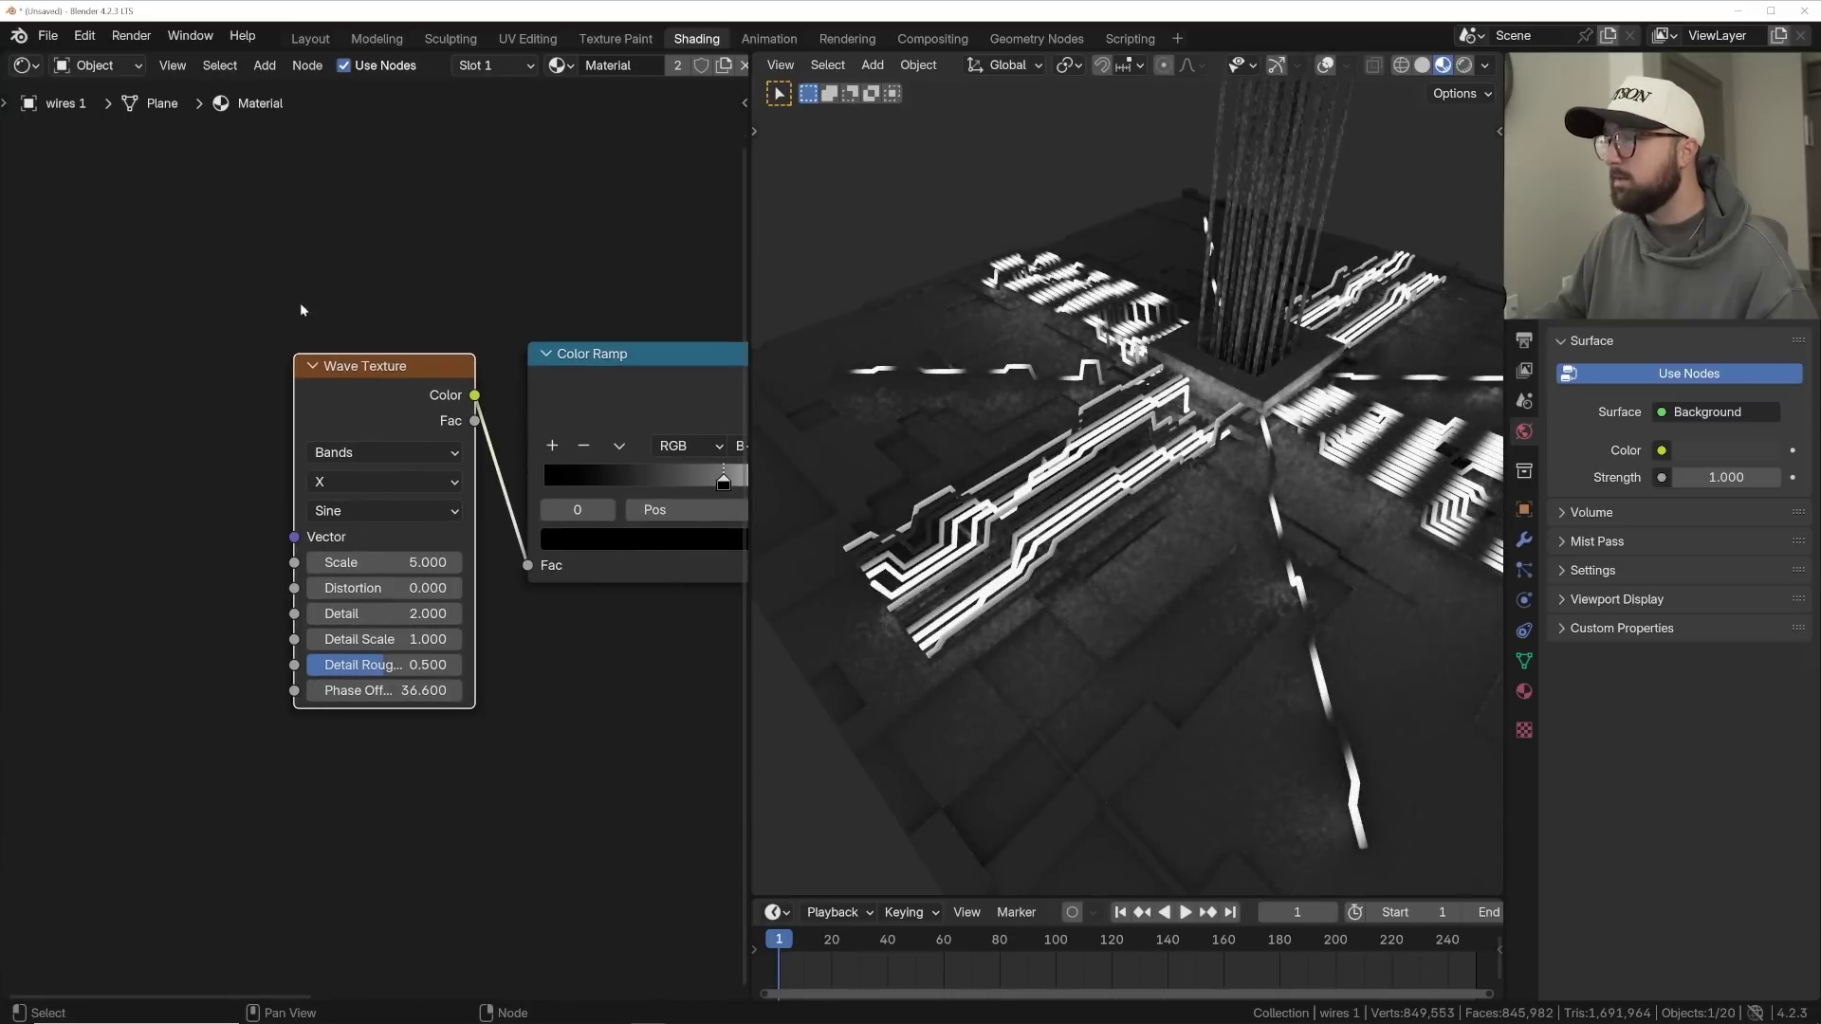
- Add an Attribute node named s and connect its Fac output to the Wave Texture's Vector input
key("shift+a")
type("w")
key("BackSpace")
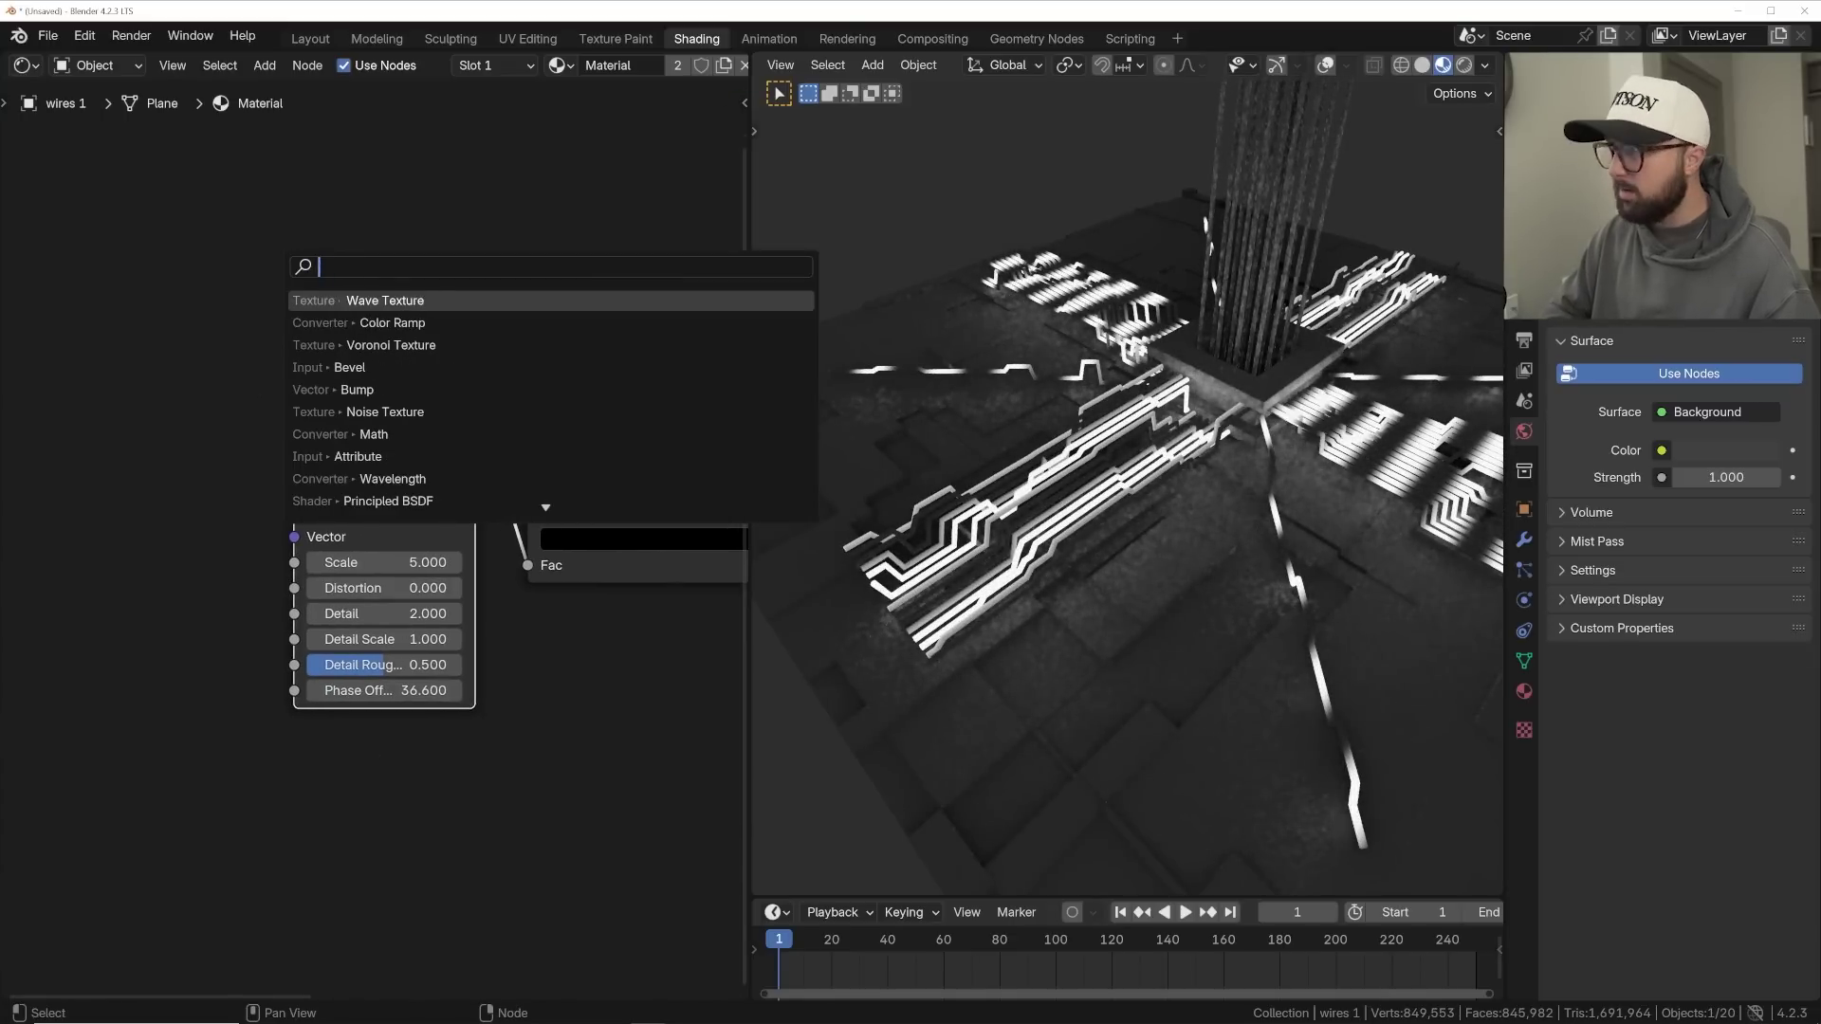
type("at")
key("Down")
key("Down")
key("Up")
key("Up")
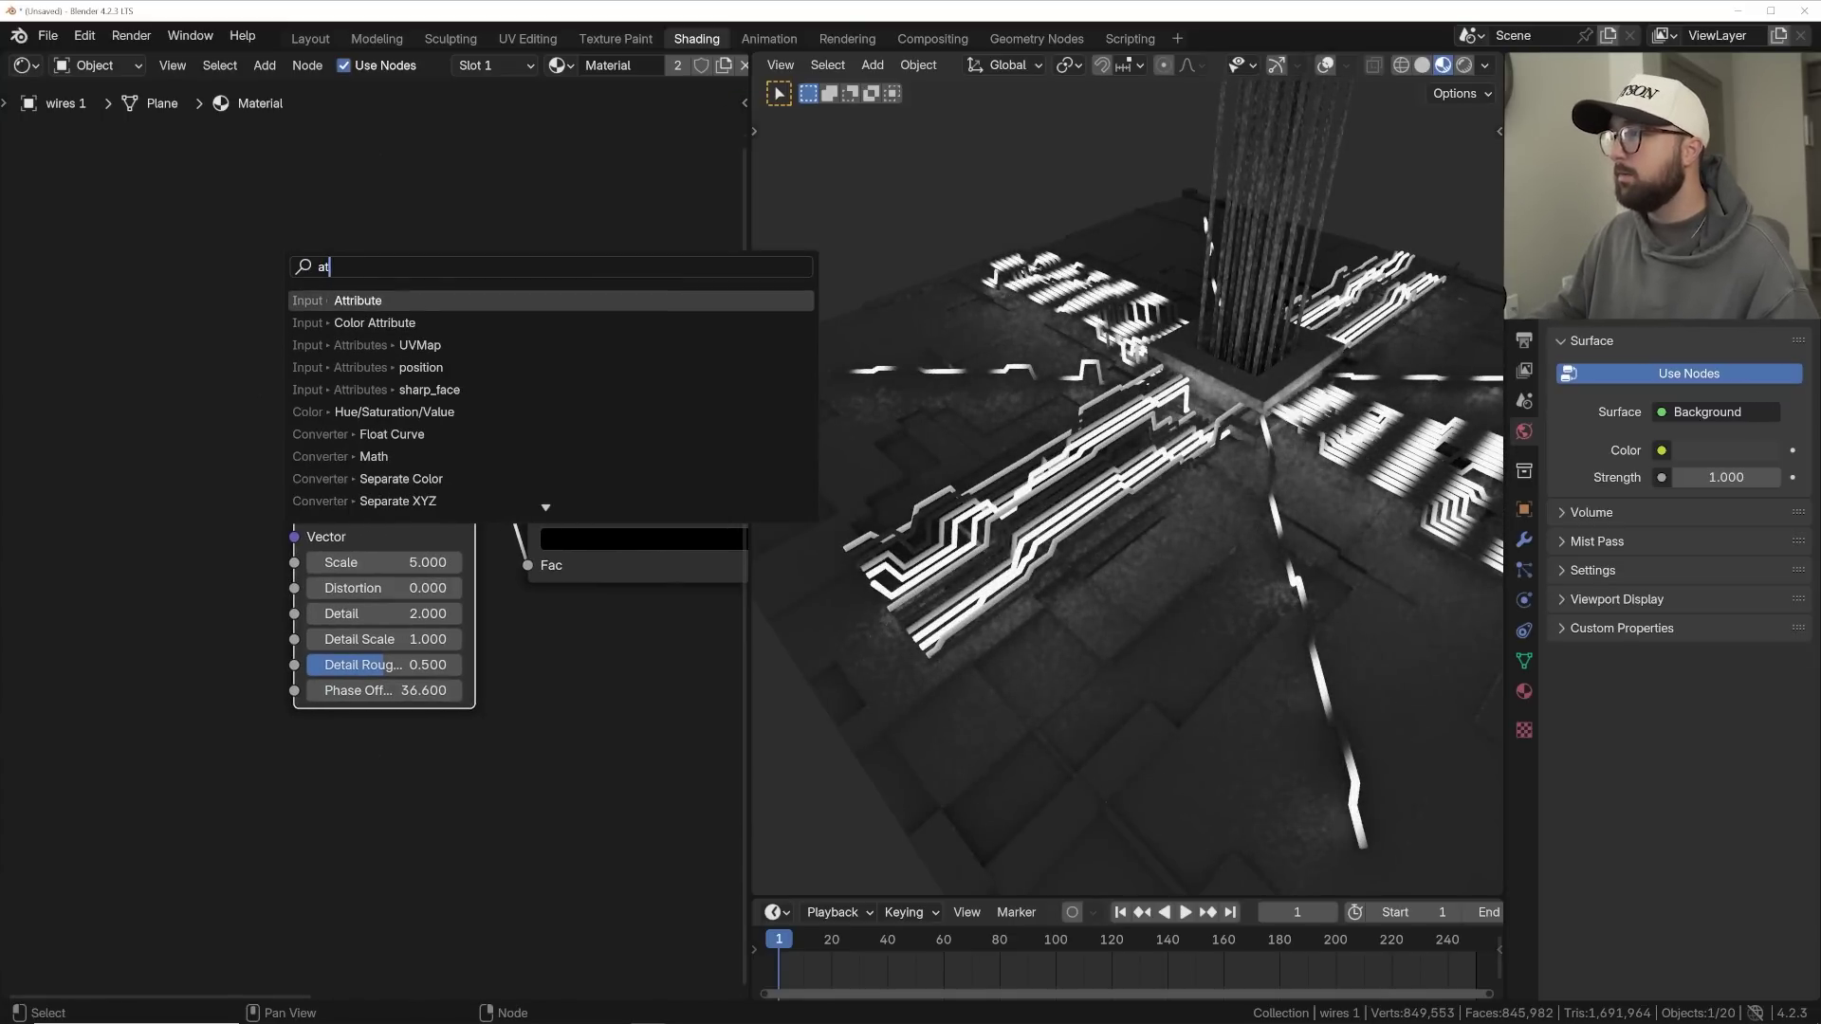
key("Return")
left_click(178, 521)
type("s")
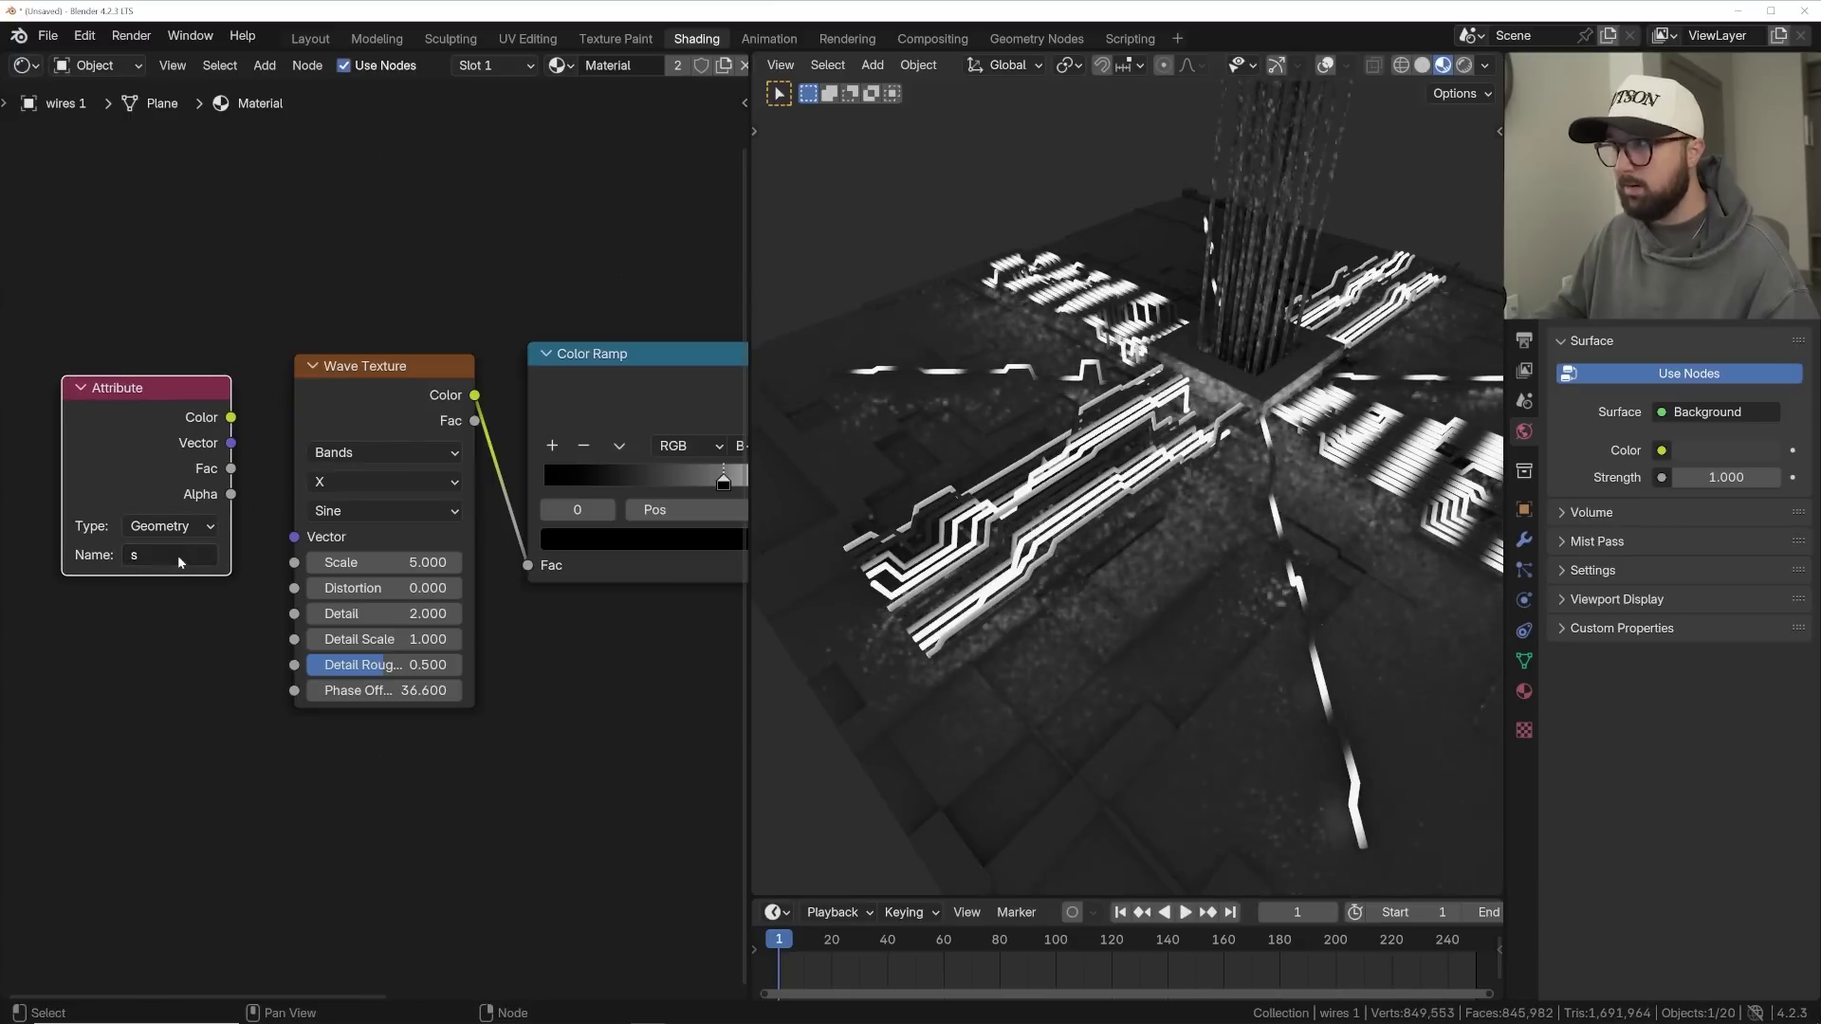
left_click_drag(298, 540, 294, 537)
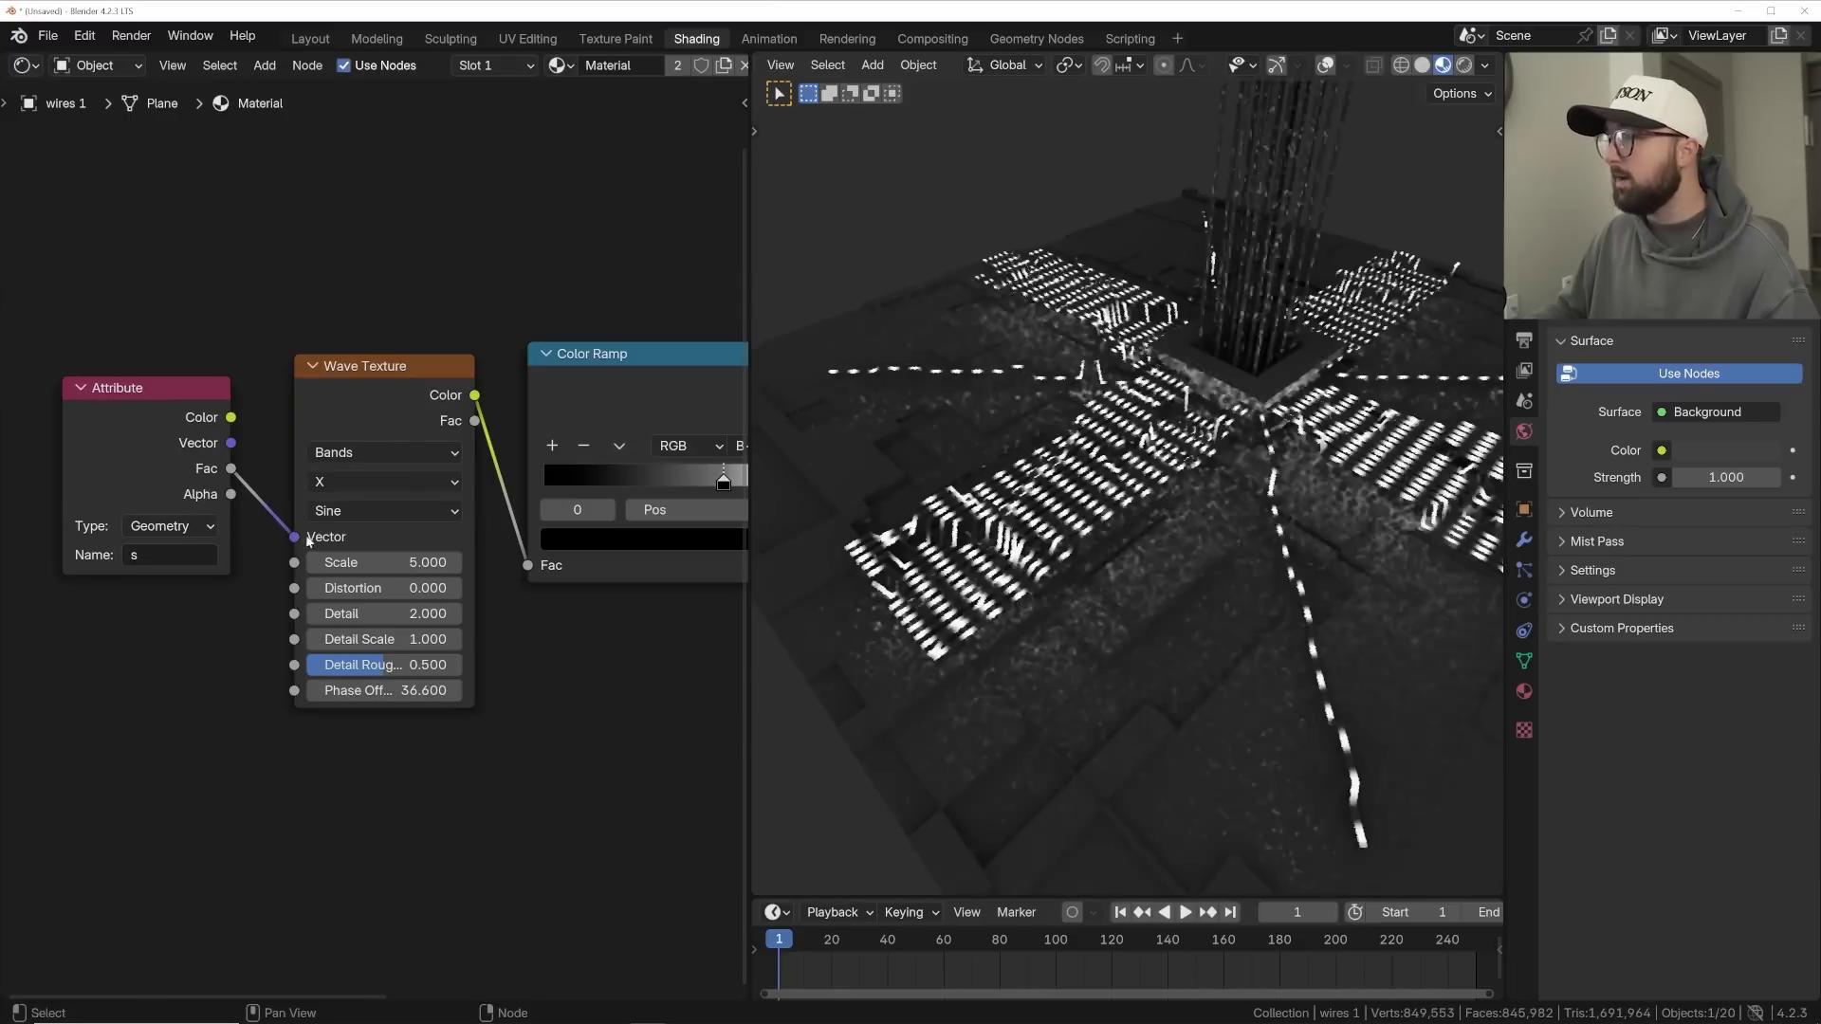
- Set the Wave Texture's Phase Offset to 73.1 and its Scale to 1.24
left_click_drag(432, 688, 540, 688)
left_click_drag(386, 562, 335, 563, "shift")
middle_click_drag(1124, 516, 1214, 562)
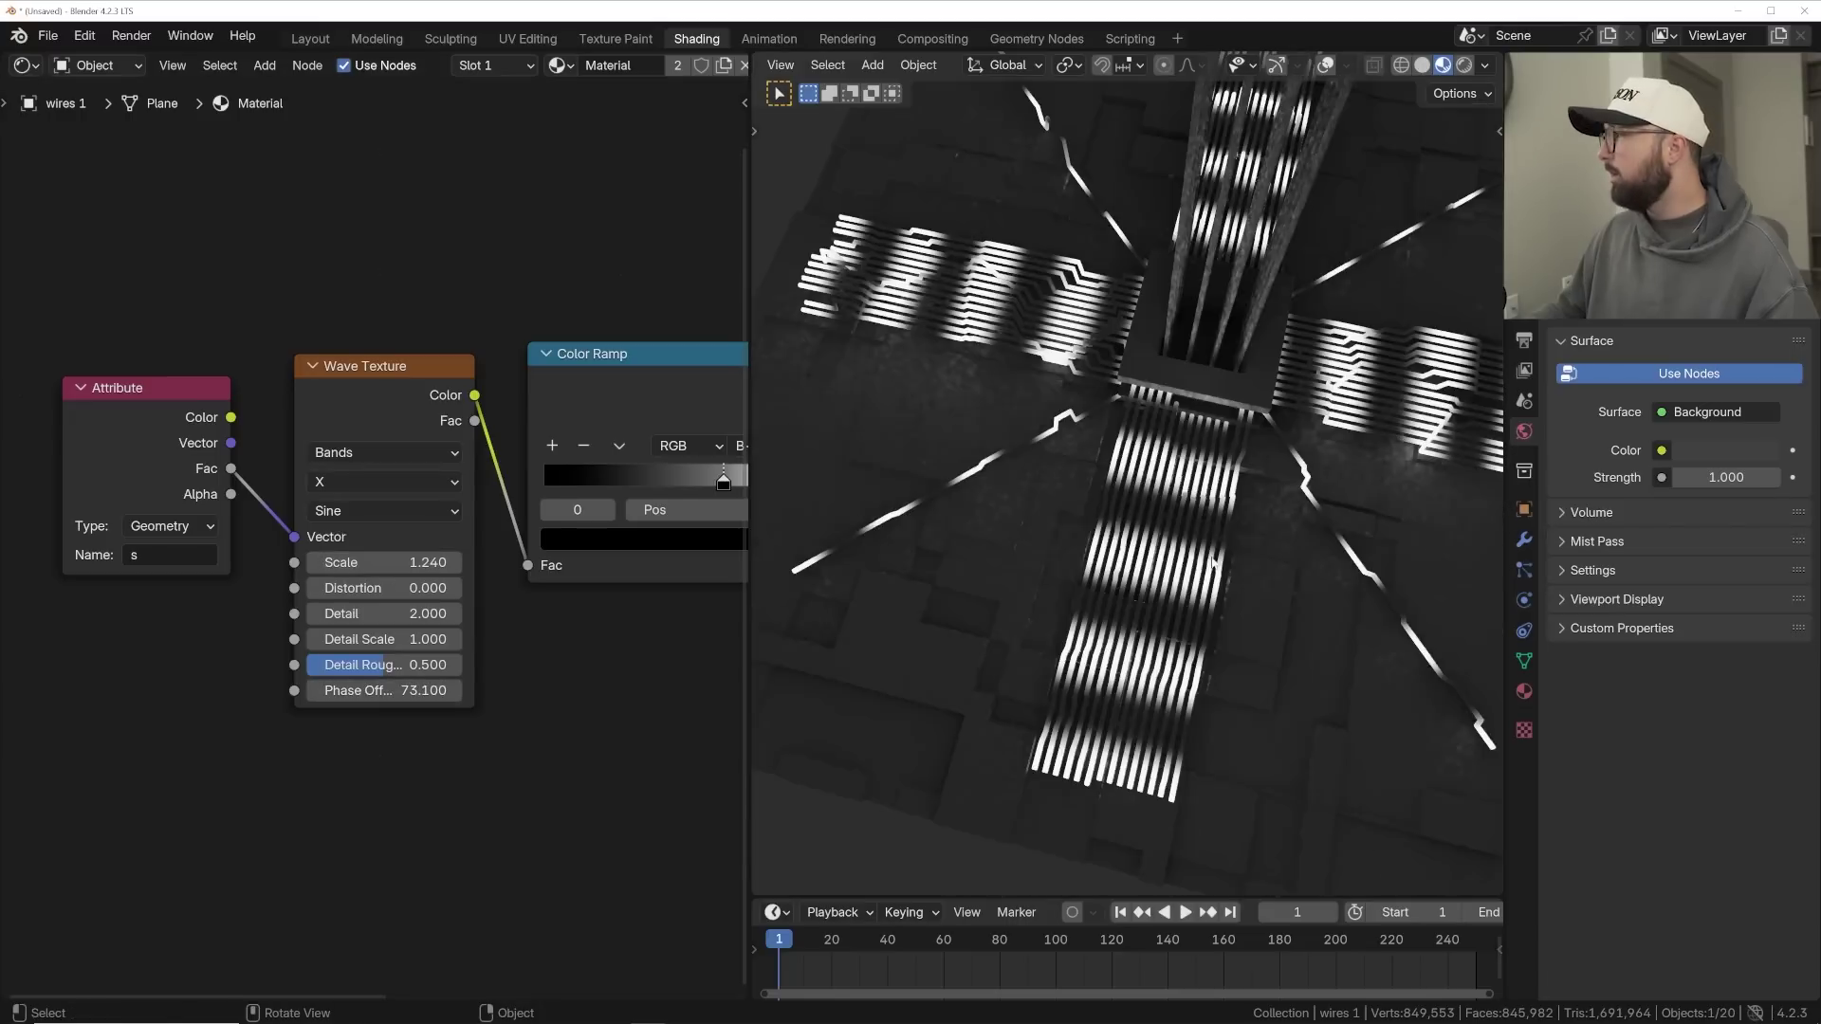
middle_click_drag(1132, 688, 1124, 475)
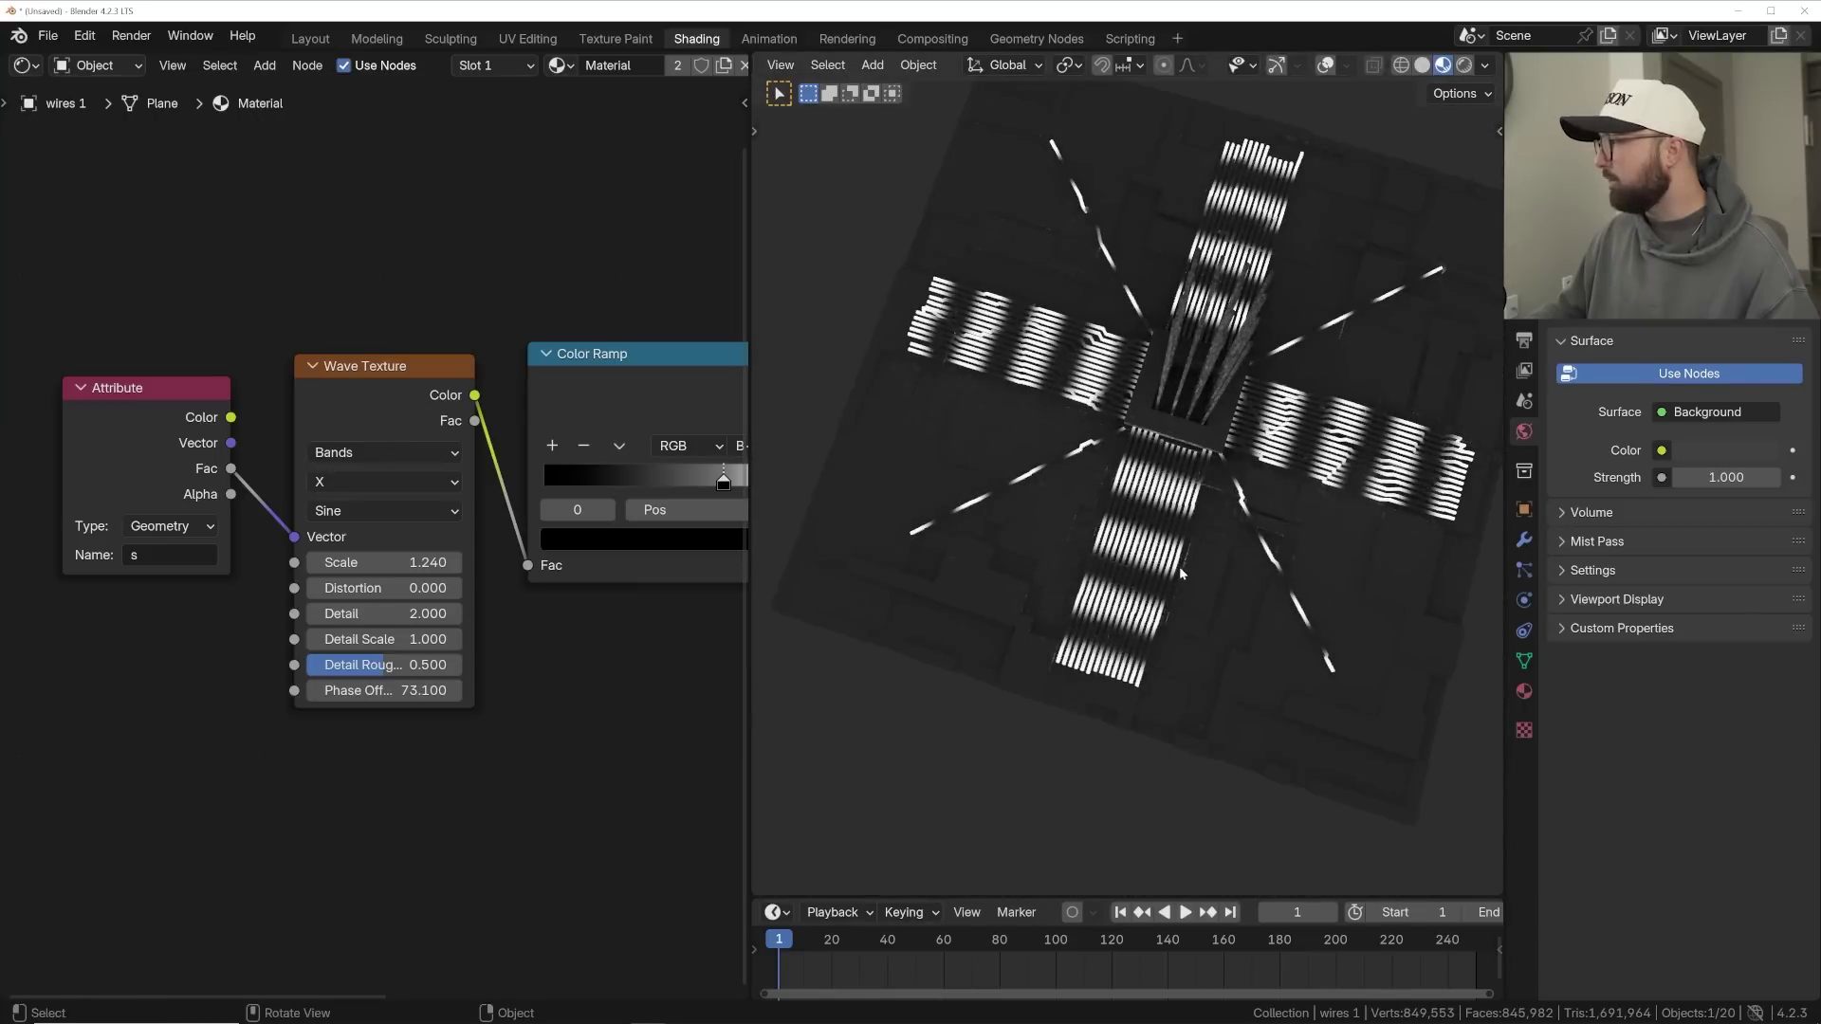
middle_click_drag(1102, 615, 1047, 539)
scroll(1047, 539, "up", 5)
key("shift+a")
left_click(379, 220)
key("Escape")
- Duplicate the Attribute node and set the copy's attribute name to r
middle_click_drag(313, 418, 353, 344)
scroll(353, 344, "down", 1)
left_click(184, 322)
key("shift+d")
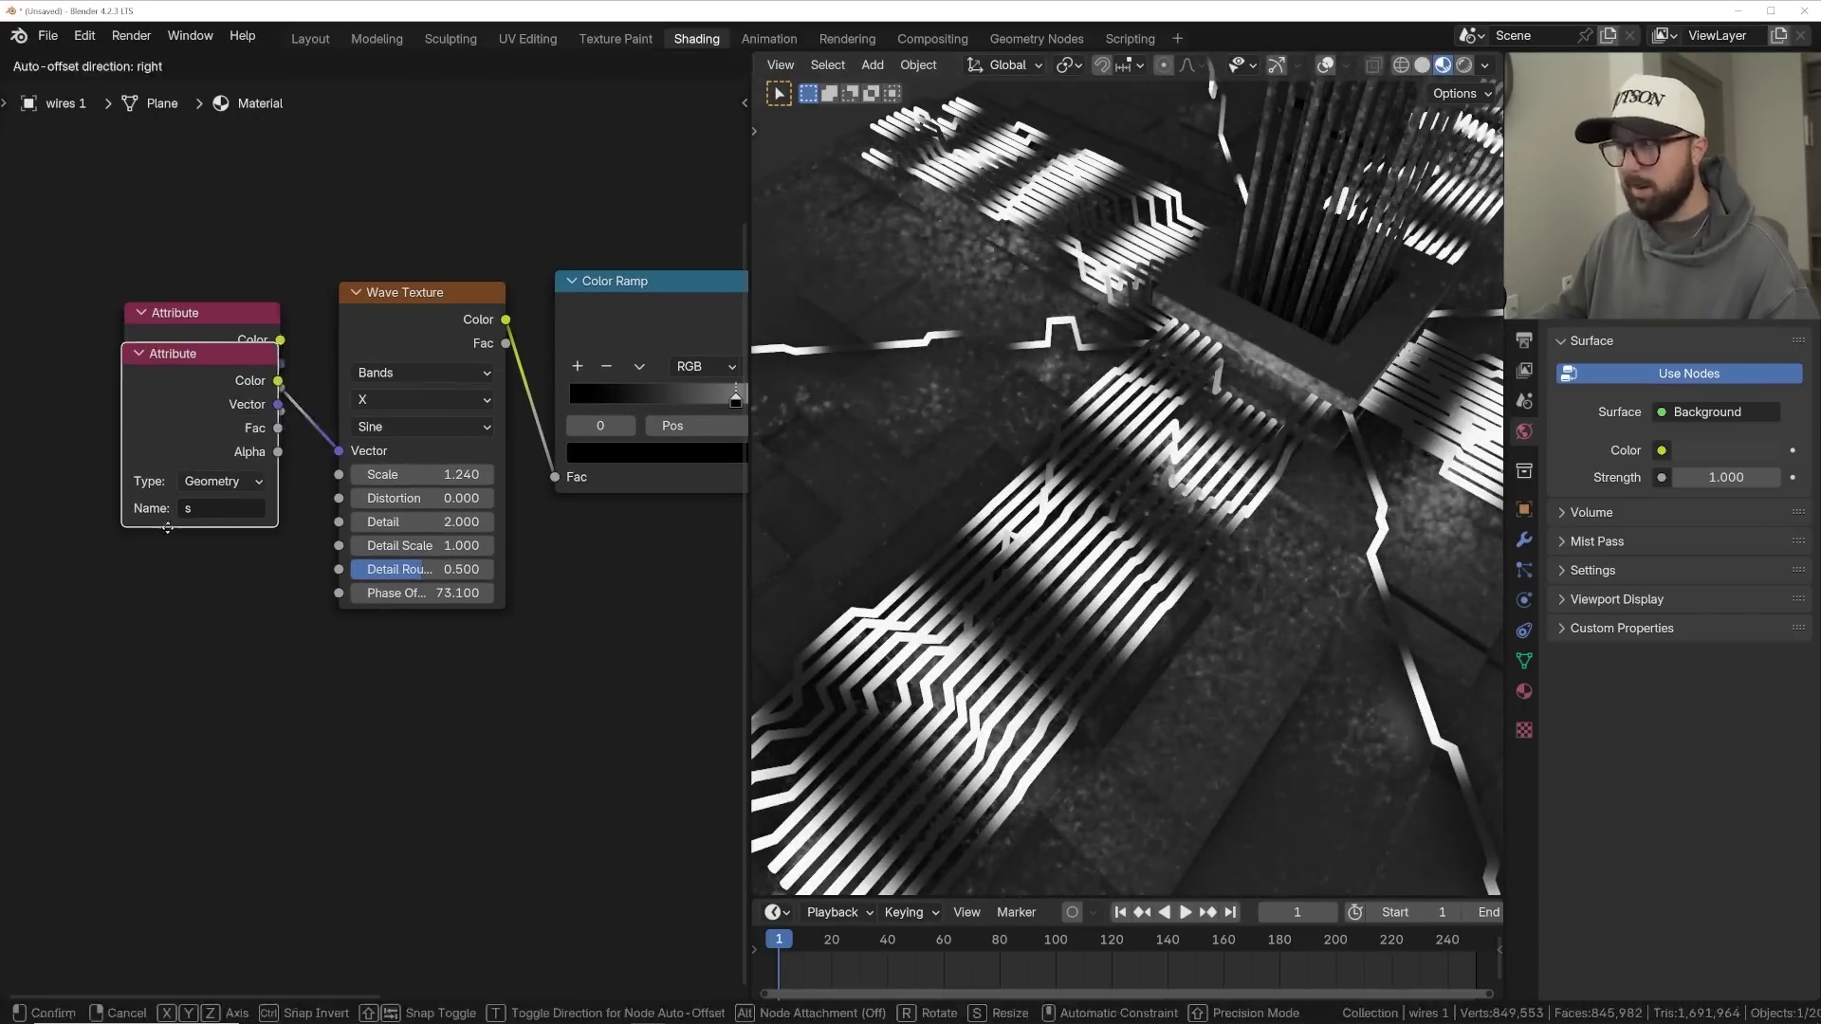
left_click(170, 577)
type("r")
key("Return")
- Place the r Attribute node below the first one and connect its Fac output to the Wave Texture's Phase Offset
middle_click_drag(332, 593, 434, 568)
left_click_drag(217, 593, 114, 629)
left_click_drag(263, 640, 441, 574)
middle_click_drag(1176, 598, 1230, 627)
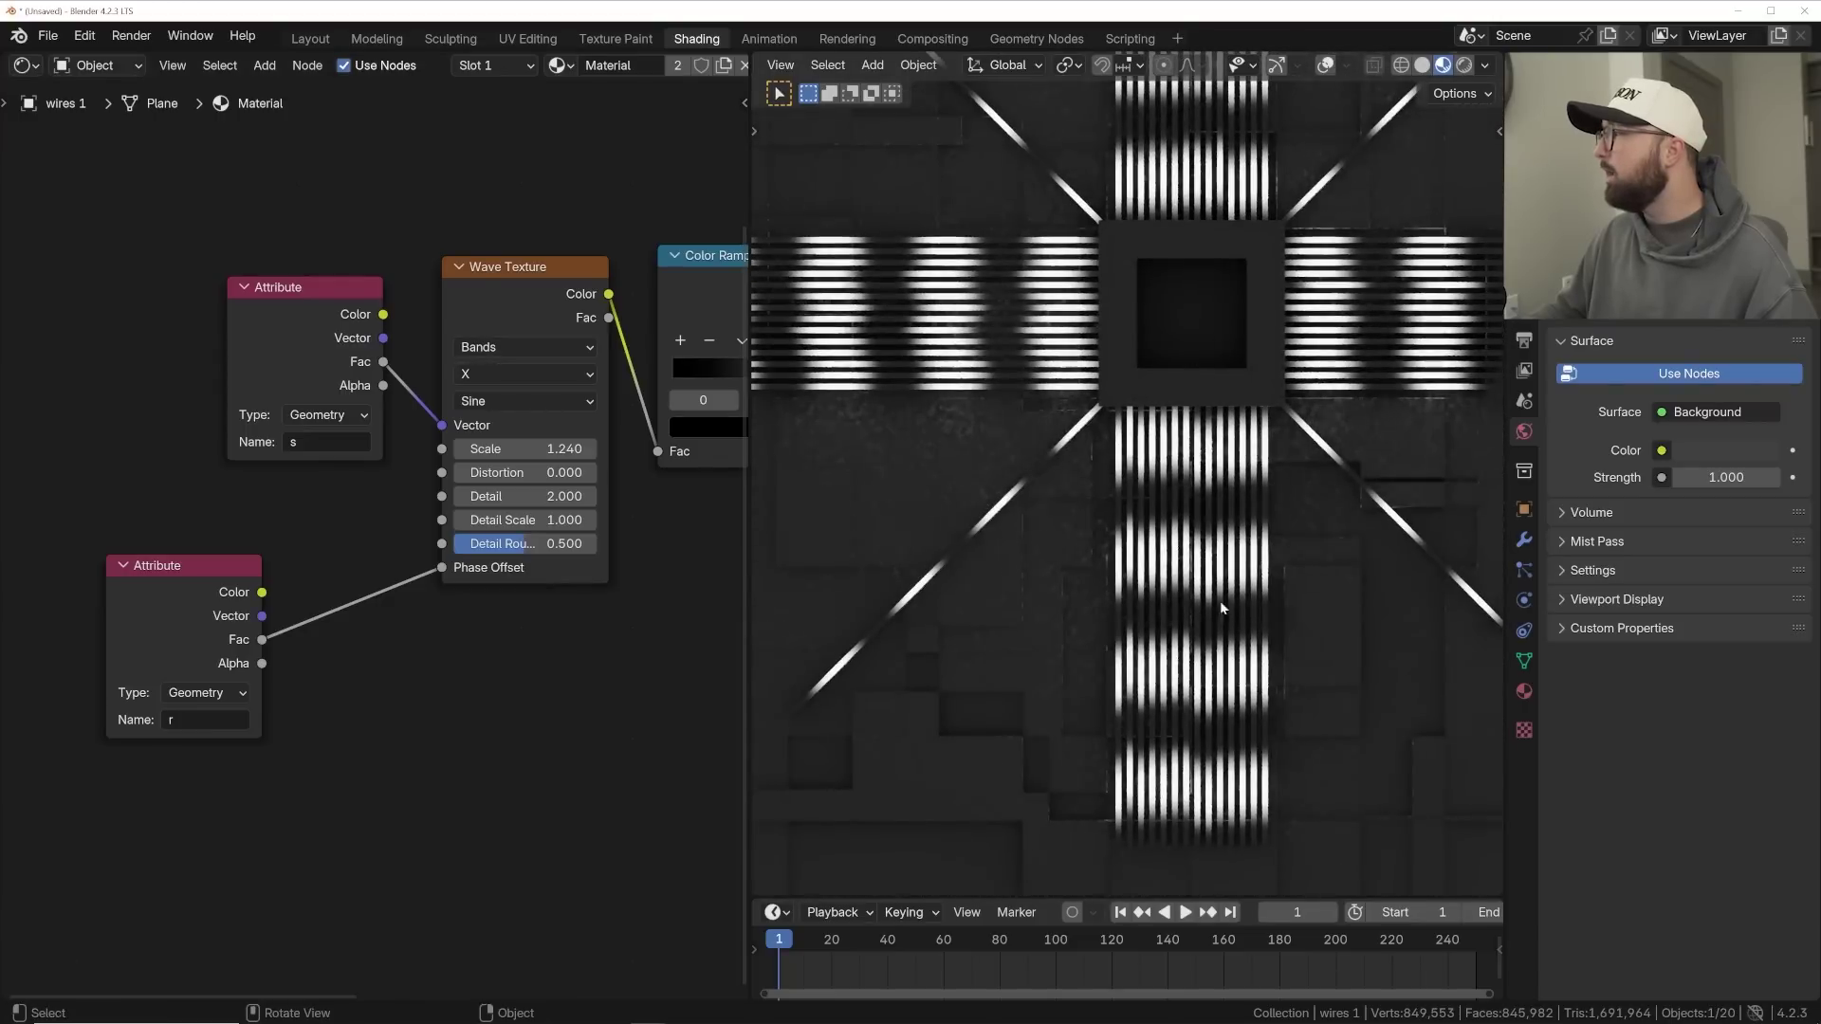
scroll(1158, 488, "up", 6)
- Mute and unmute the r Attribute node twice to compare the pulses with and without its random offset
left_click(180, 608)
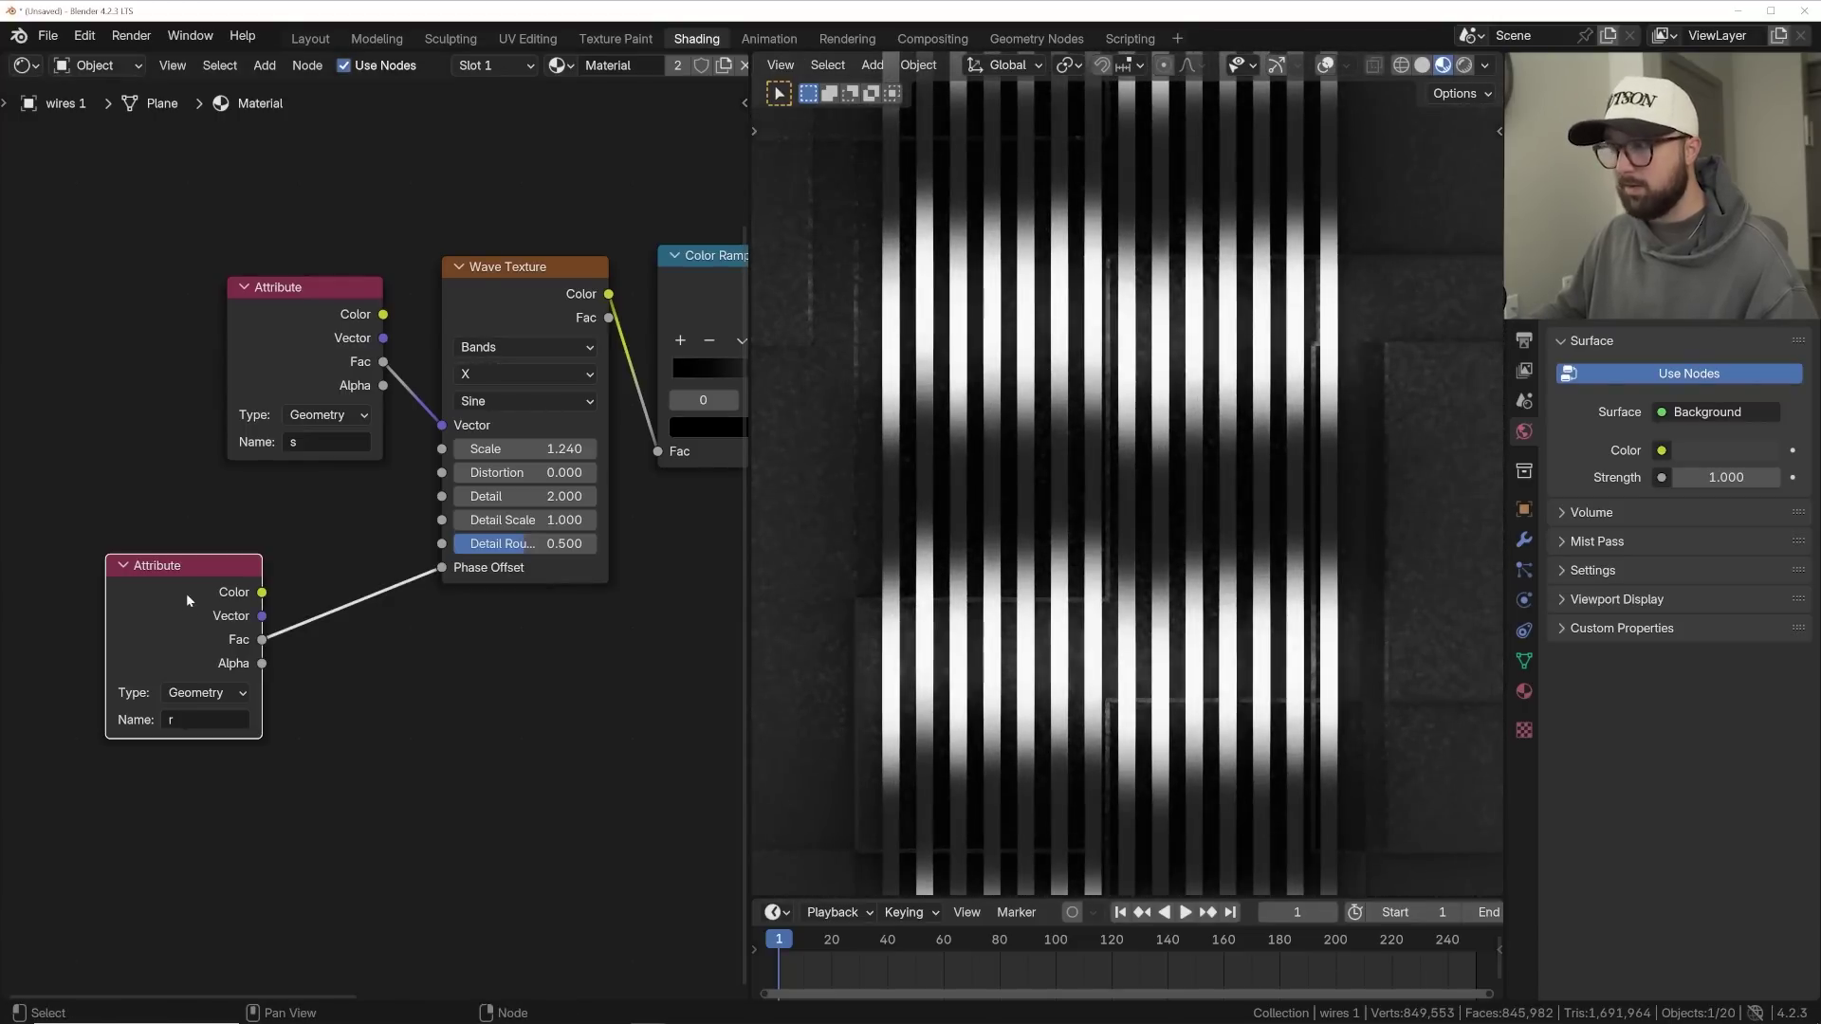
key("m")
key("m")
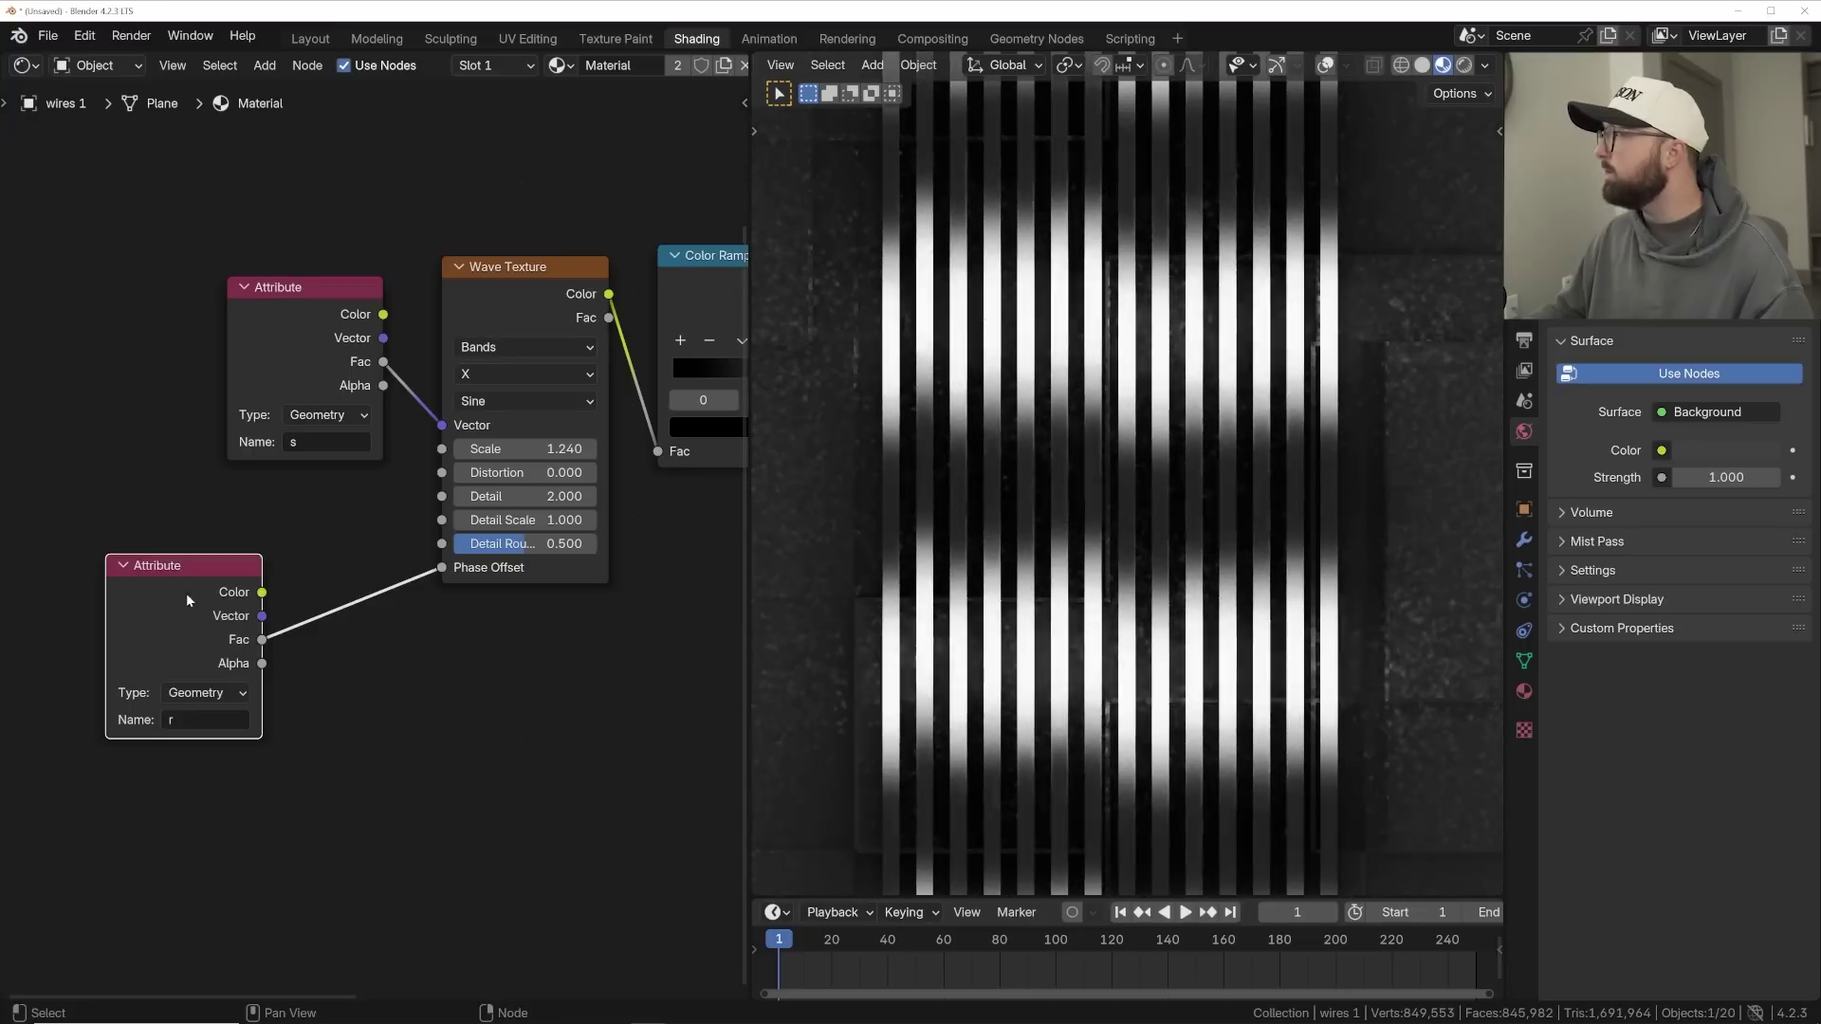
key("m")
key("m")
scroll(1076, 480, "down", 5)
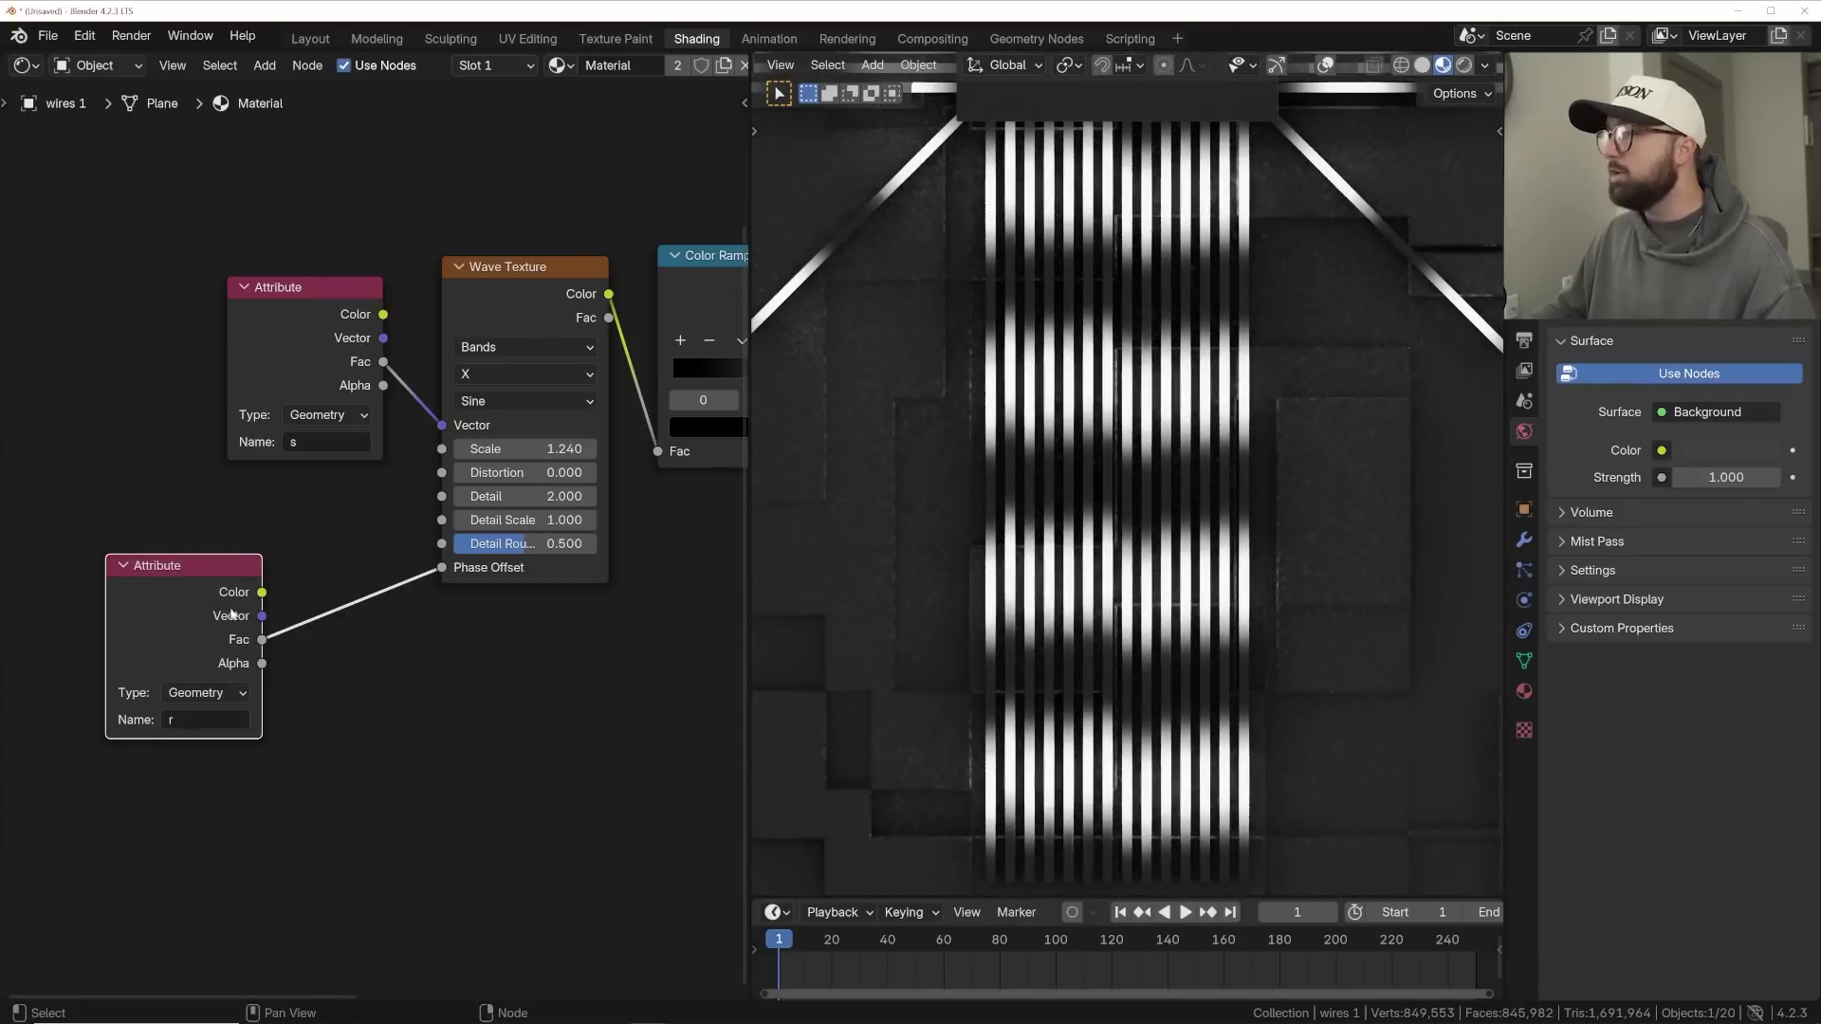
- Insert a Math node set to Multiply Add between the r Attribute node and the Wave Texture's Phase Offset
left_click_drag(195, 602, 155, 605)
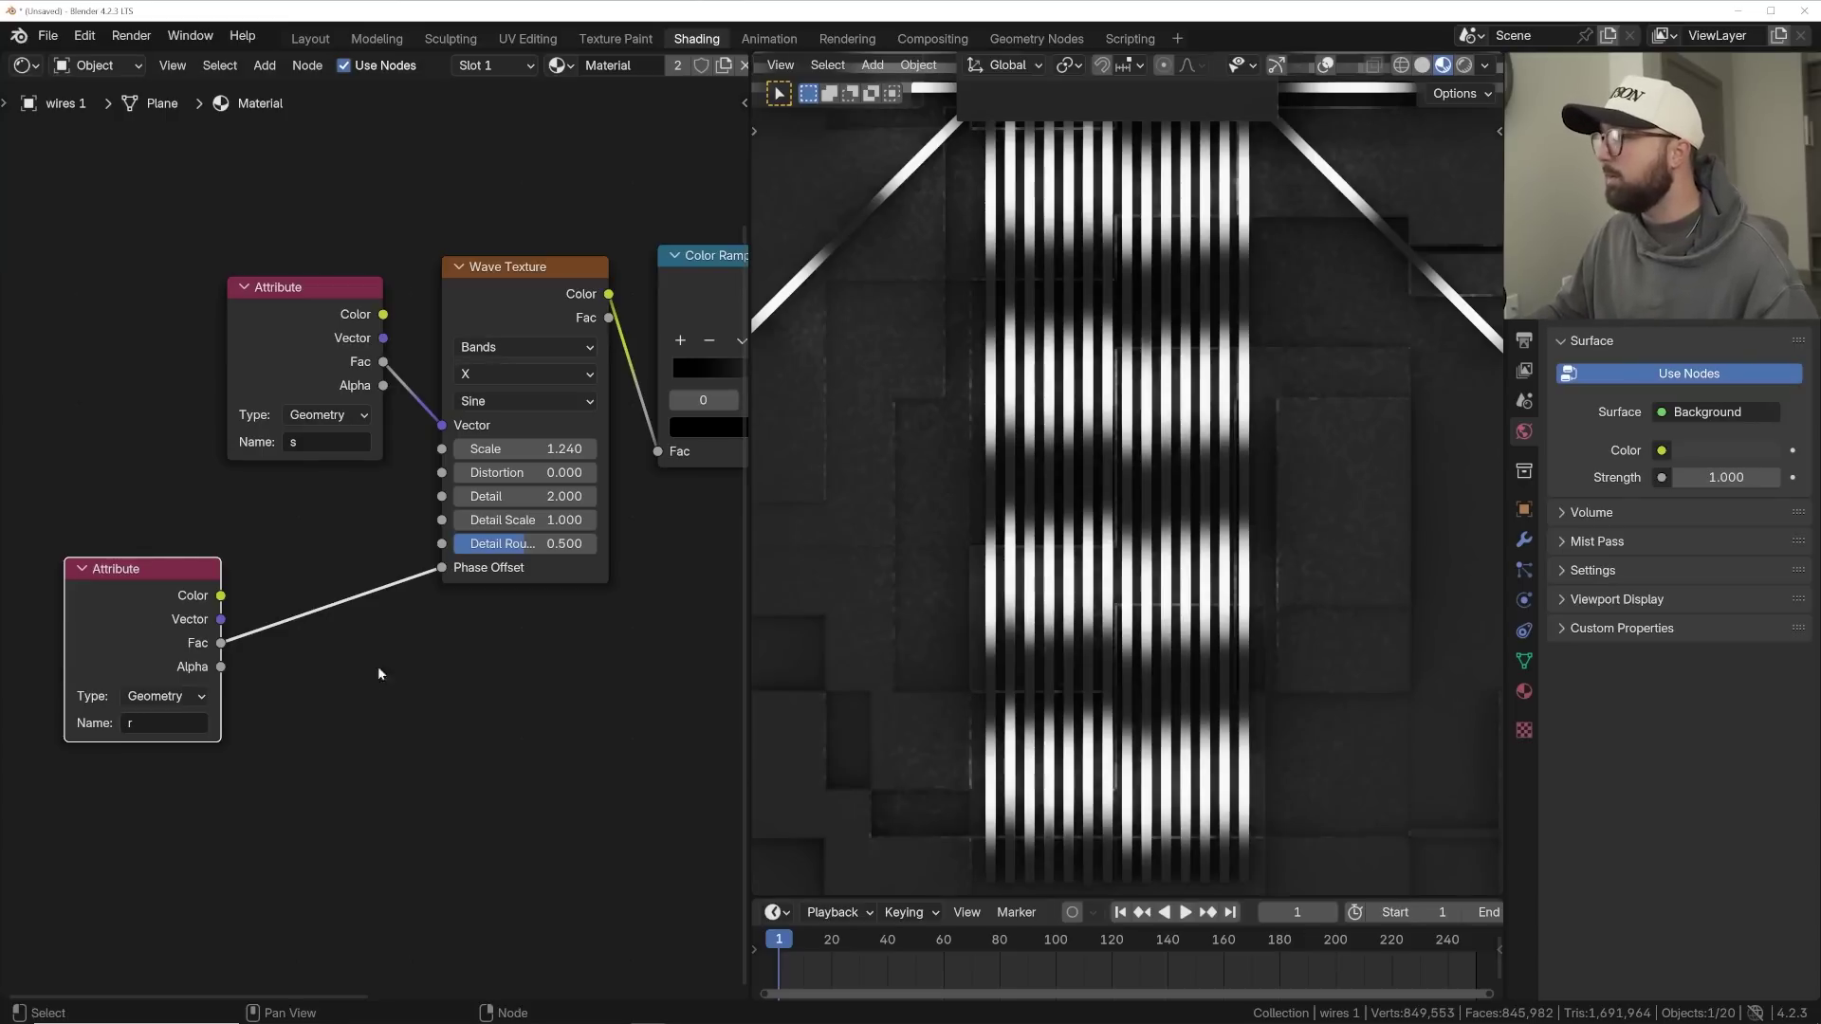
key("shift+a")
left_click(336, 509)
type("math")
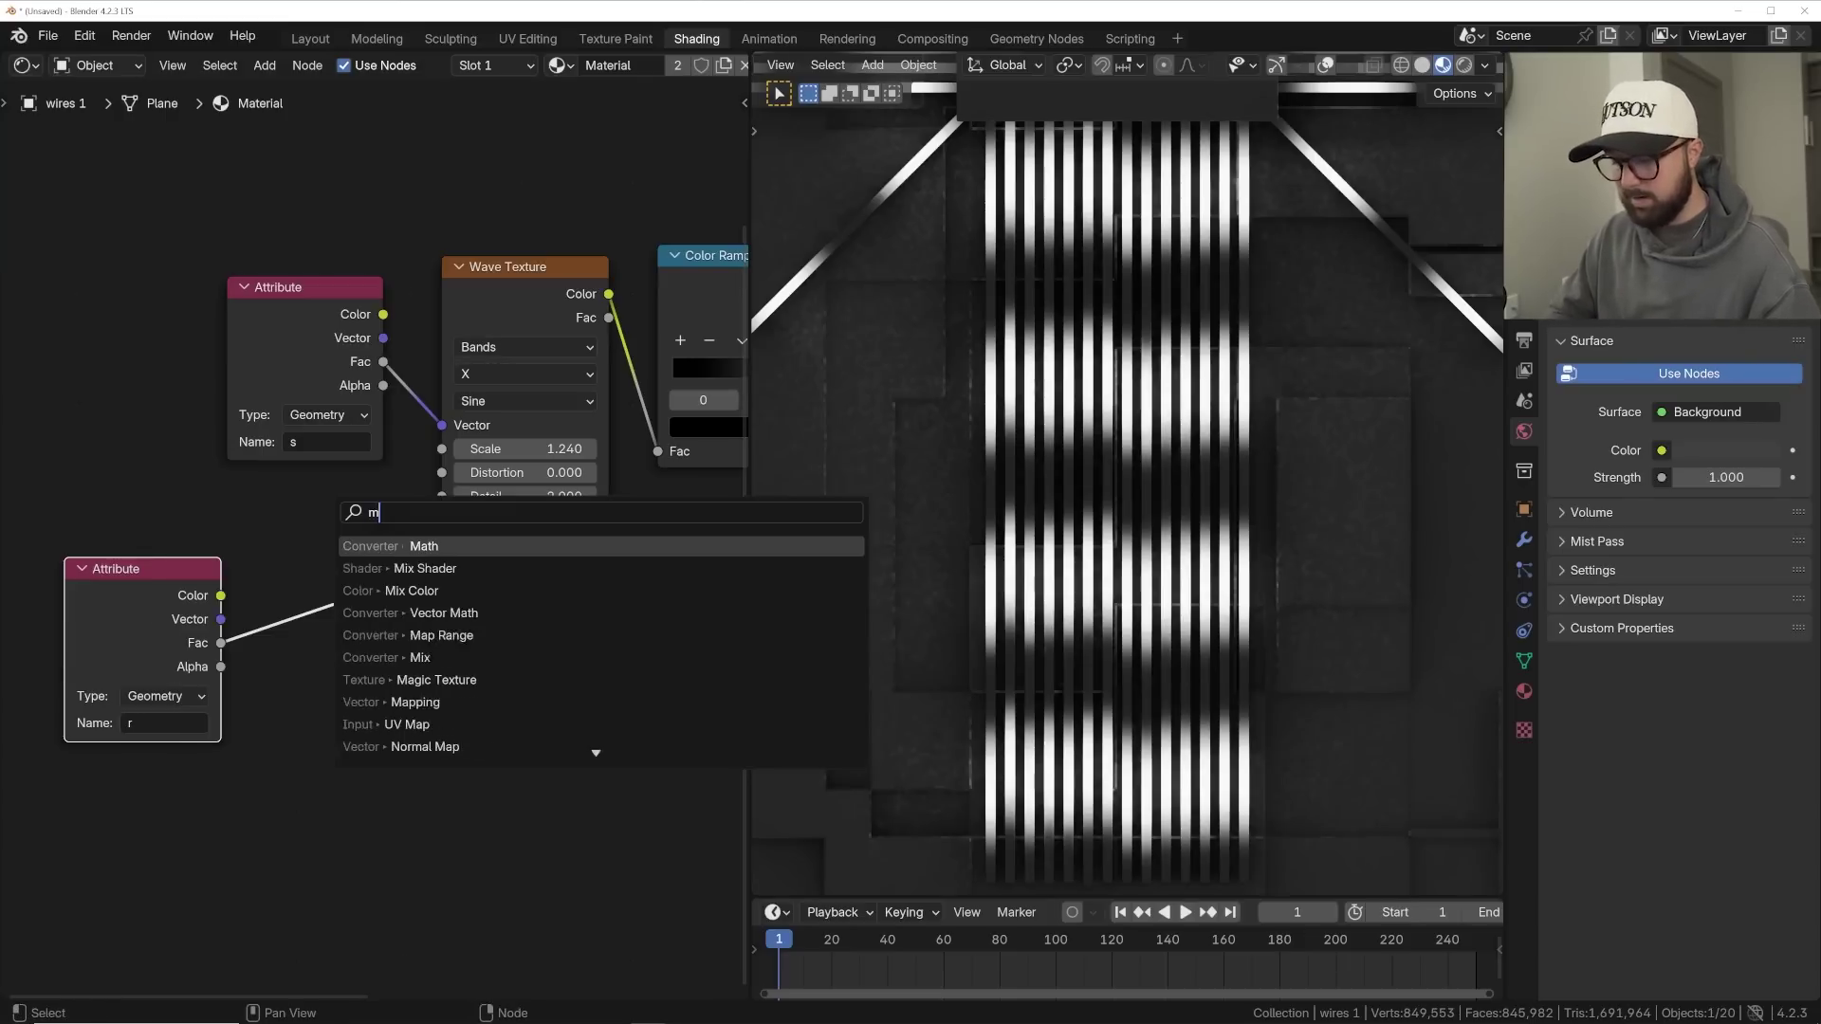
key("Return")
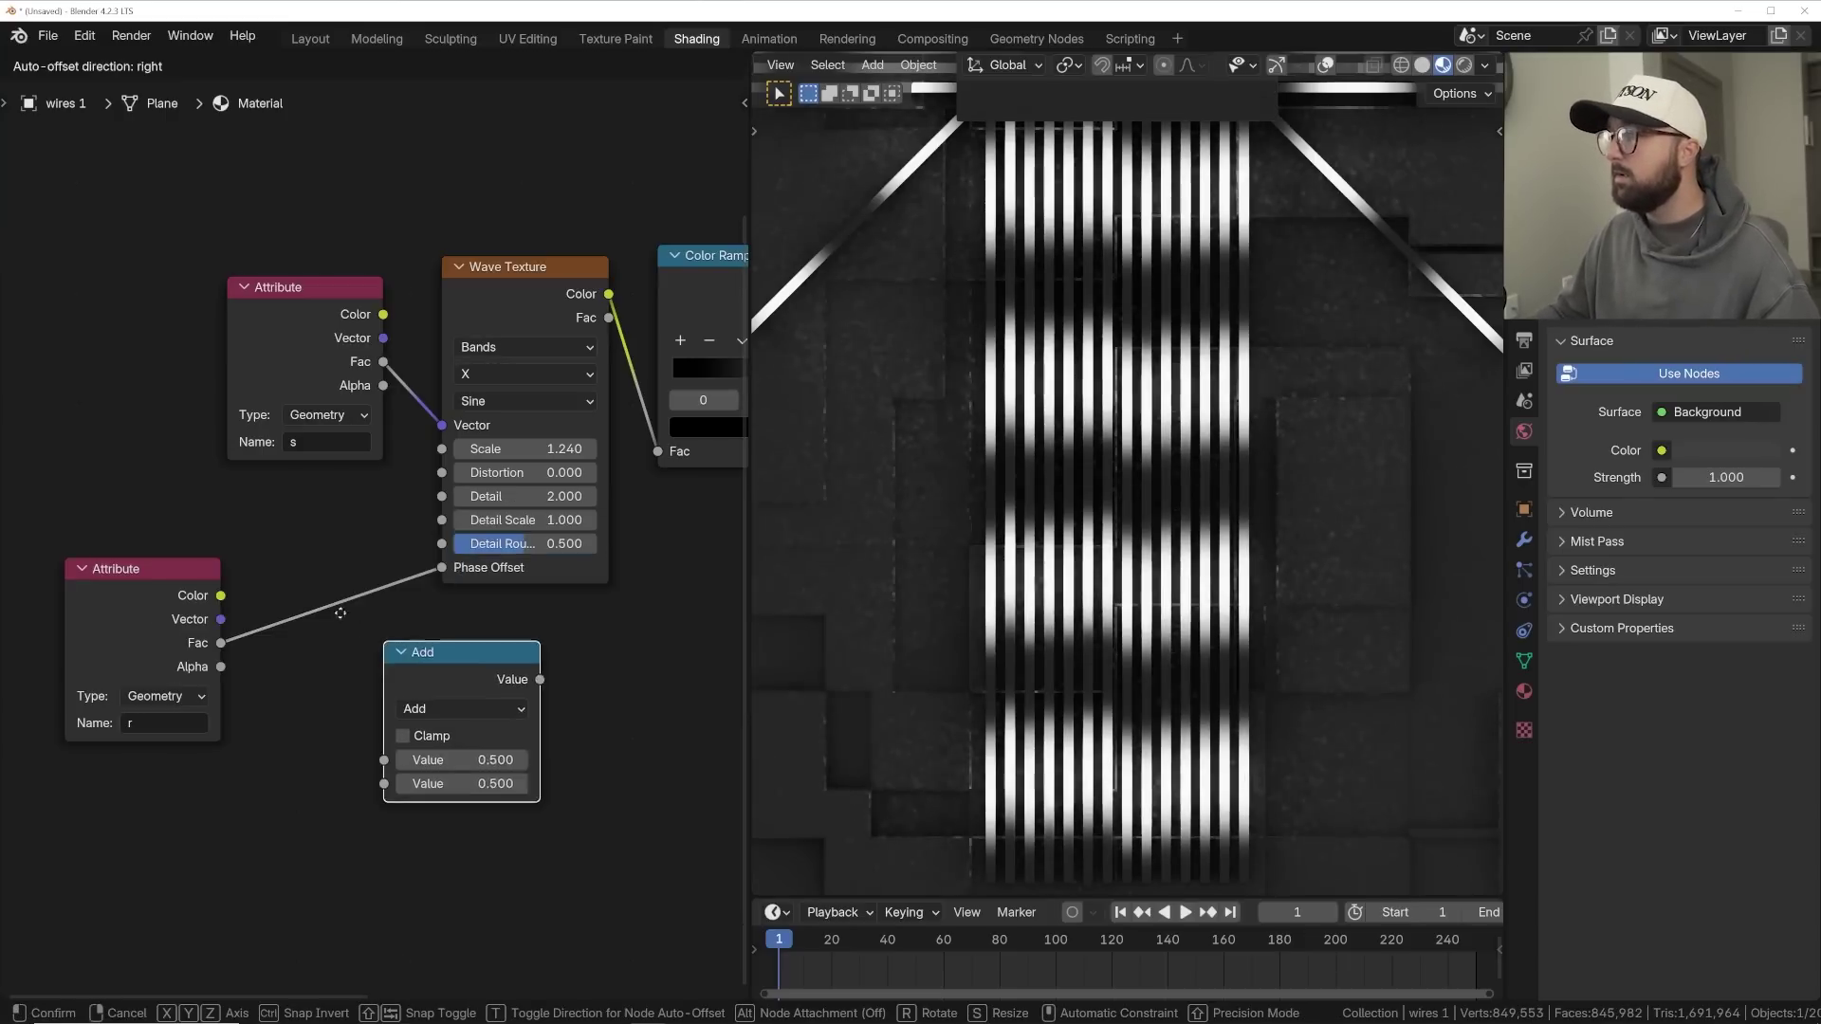
left_click(339, 648)
left_click(340, 643)
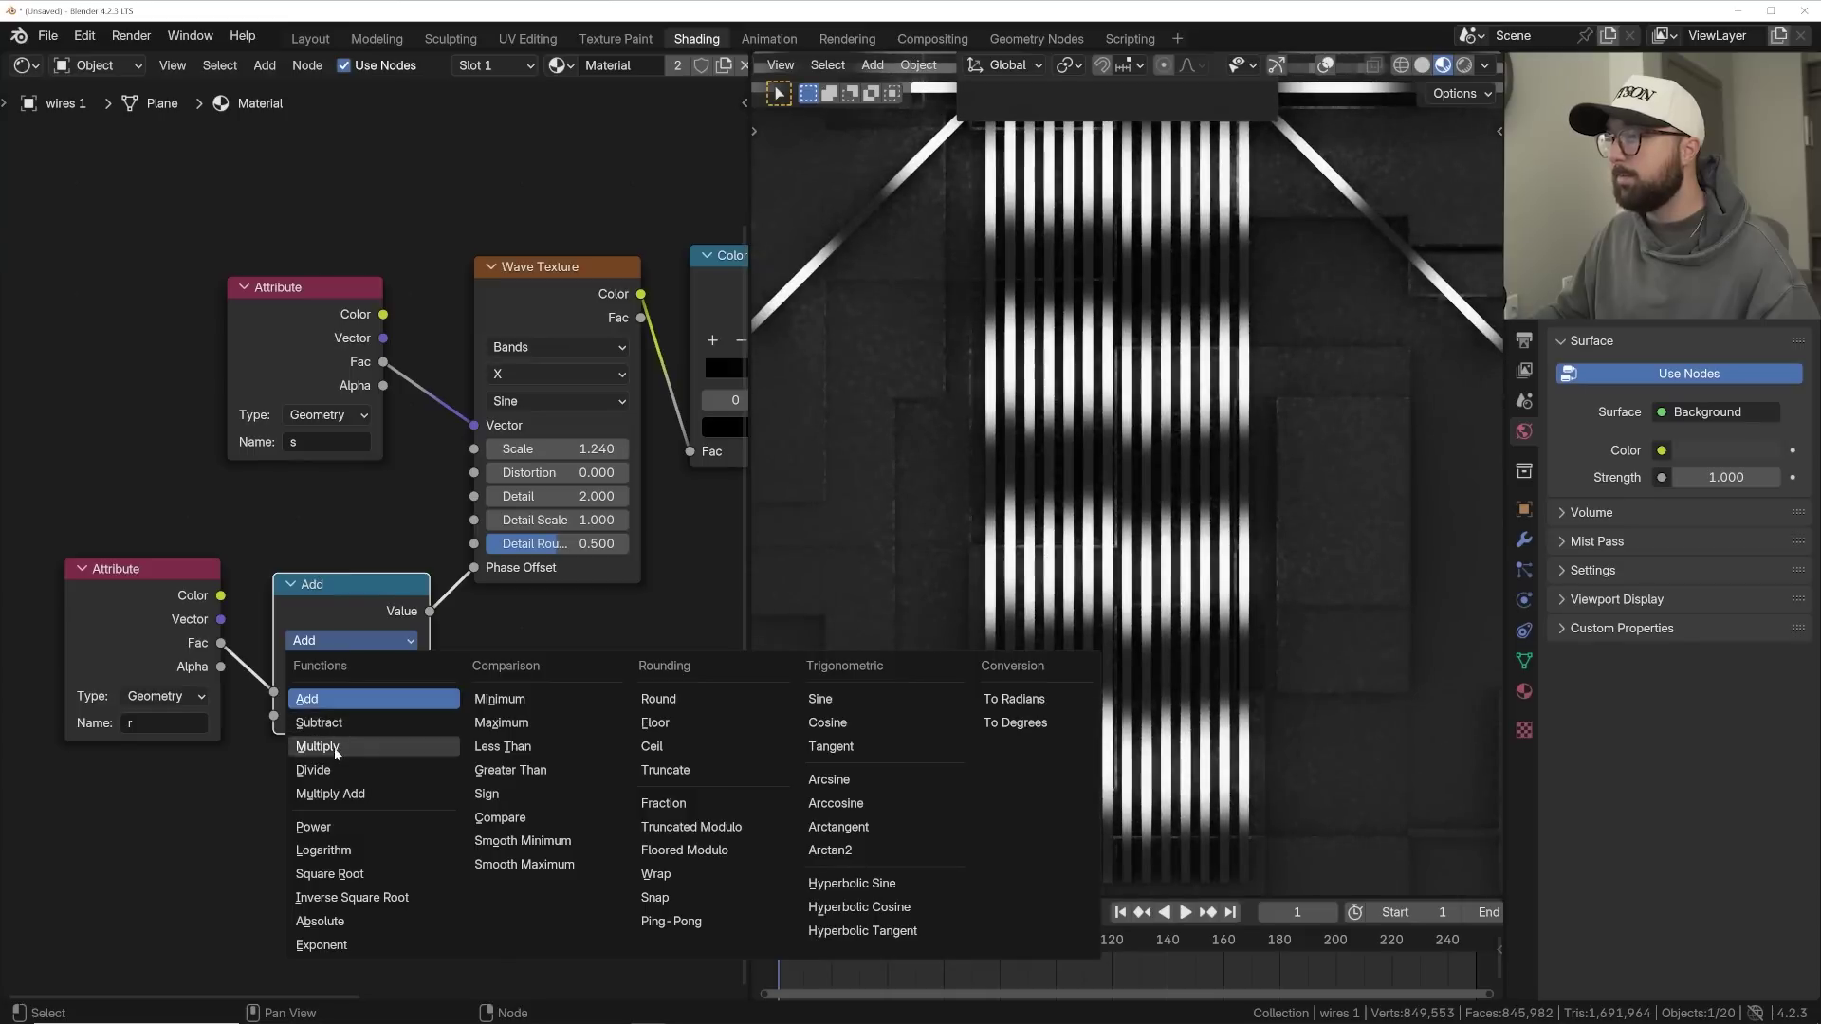
left_click(341, 798)
- Set the Multiply Add node's Multiplier to 28.7 and its Addend to 56
left_click_drag(358, 717, 513, 740)
middle_click_drag(1090, 455, 1290, 455)
left_click_drag(351, 740, 474, 739)
middle_click_drag(1154, 196, 1128, 287)
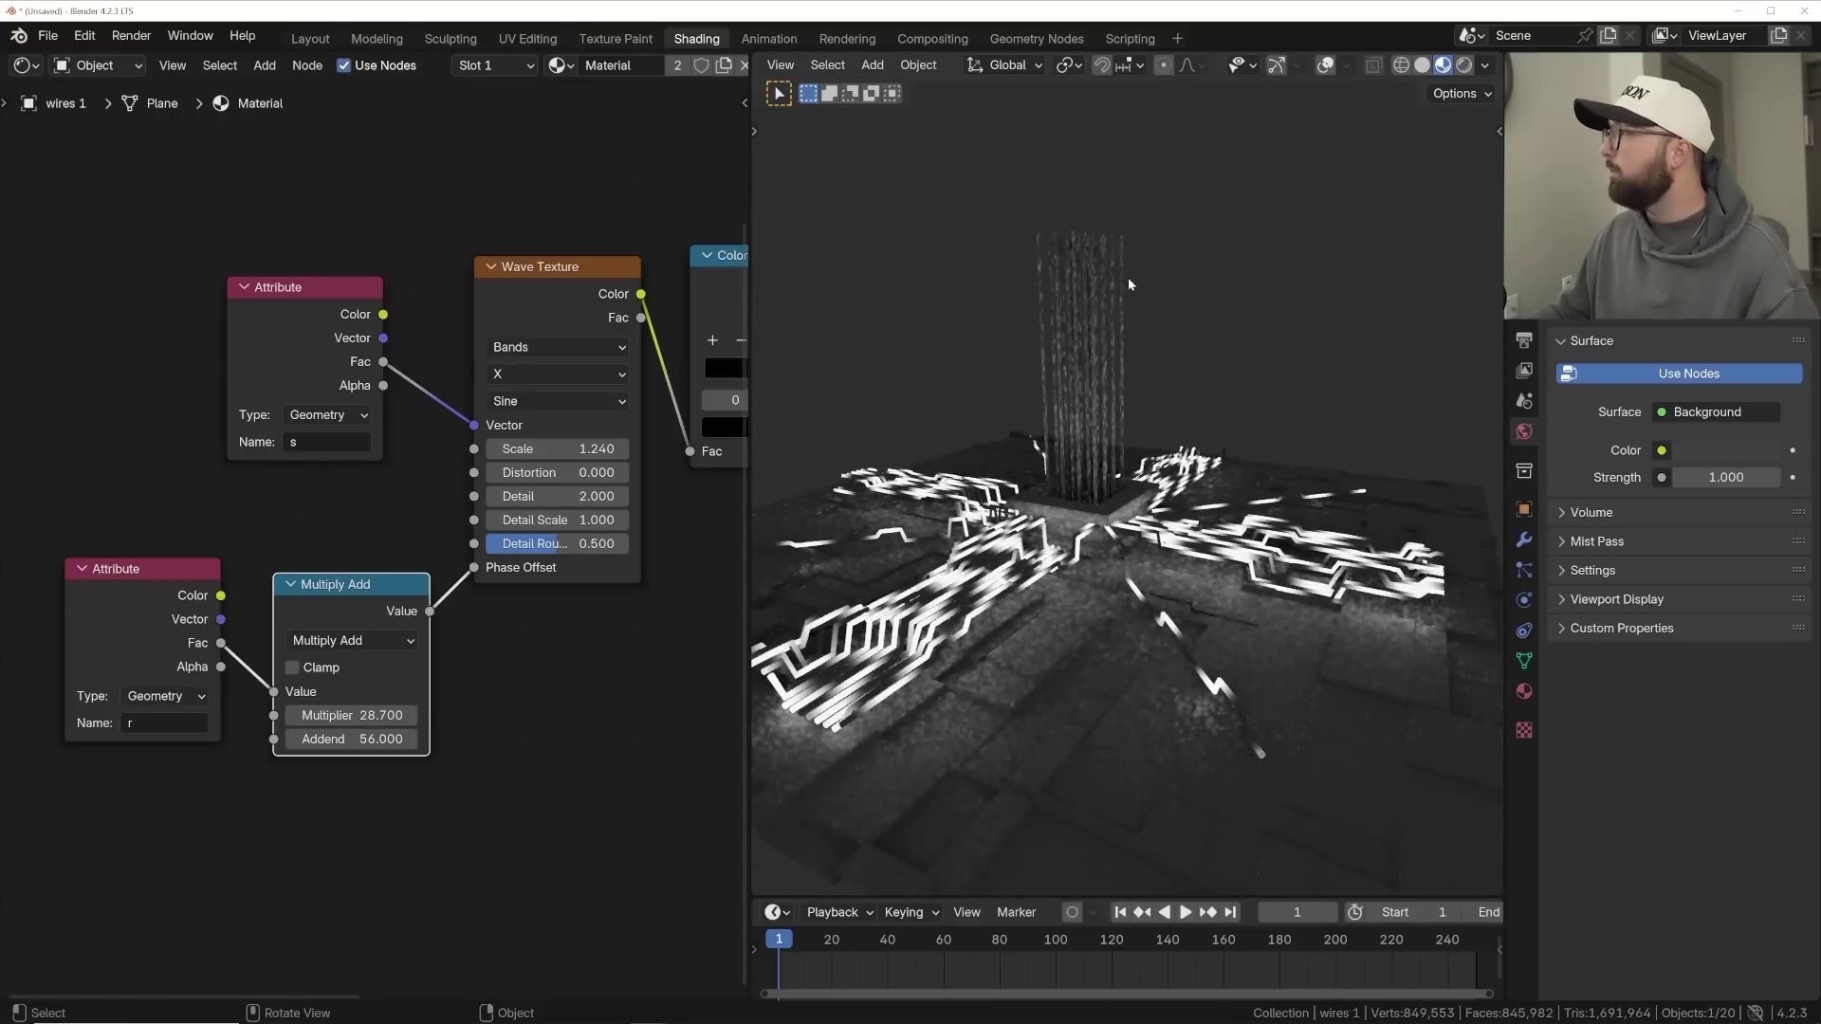
- Select the vertical wires and set their material's Roughness to 0.131 and Transmission Weight to 1
left_click(1113, 262)
scroll(1123, 474, "up", 4)
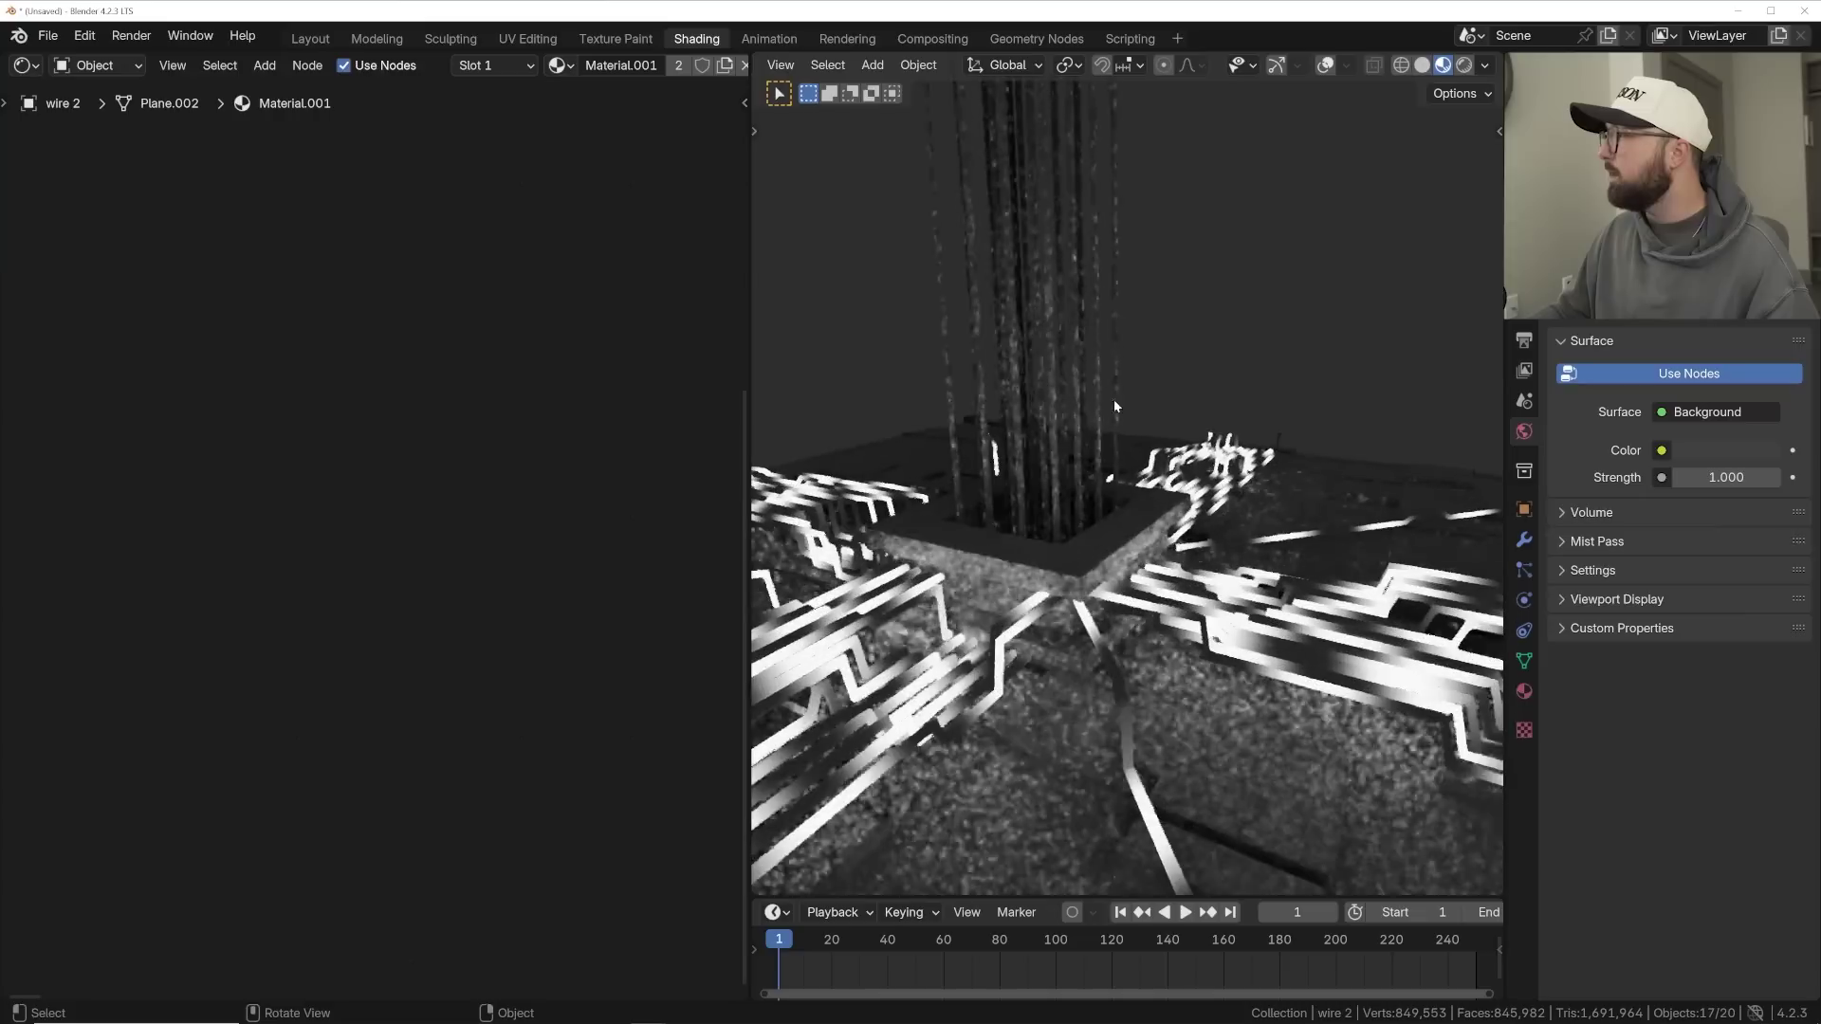
key("Home")
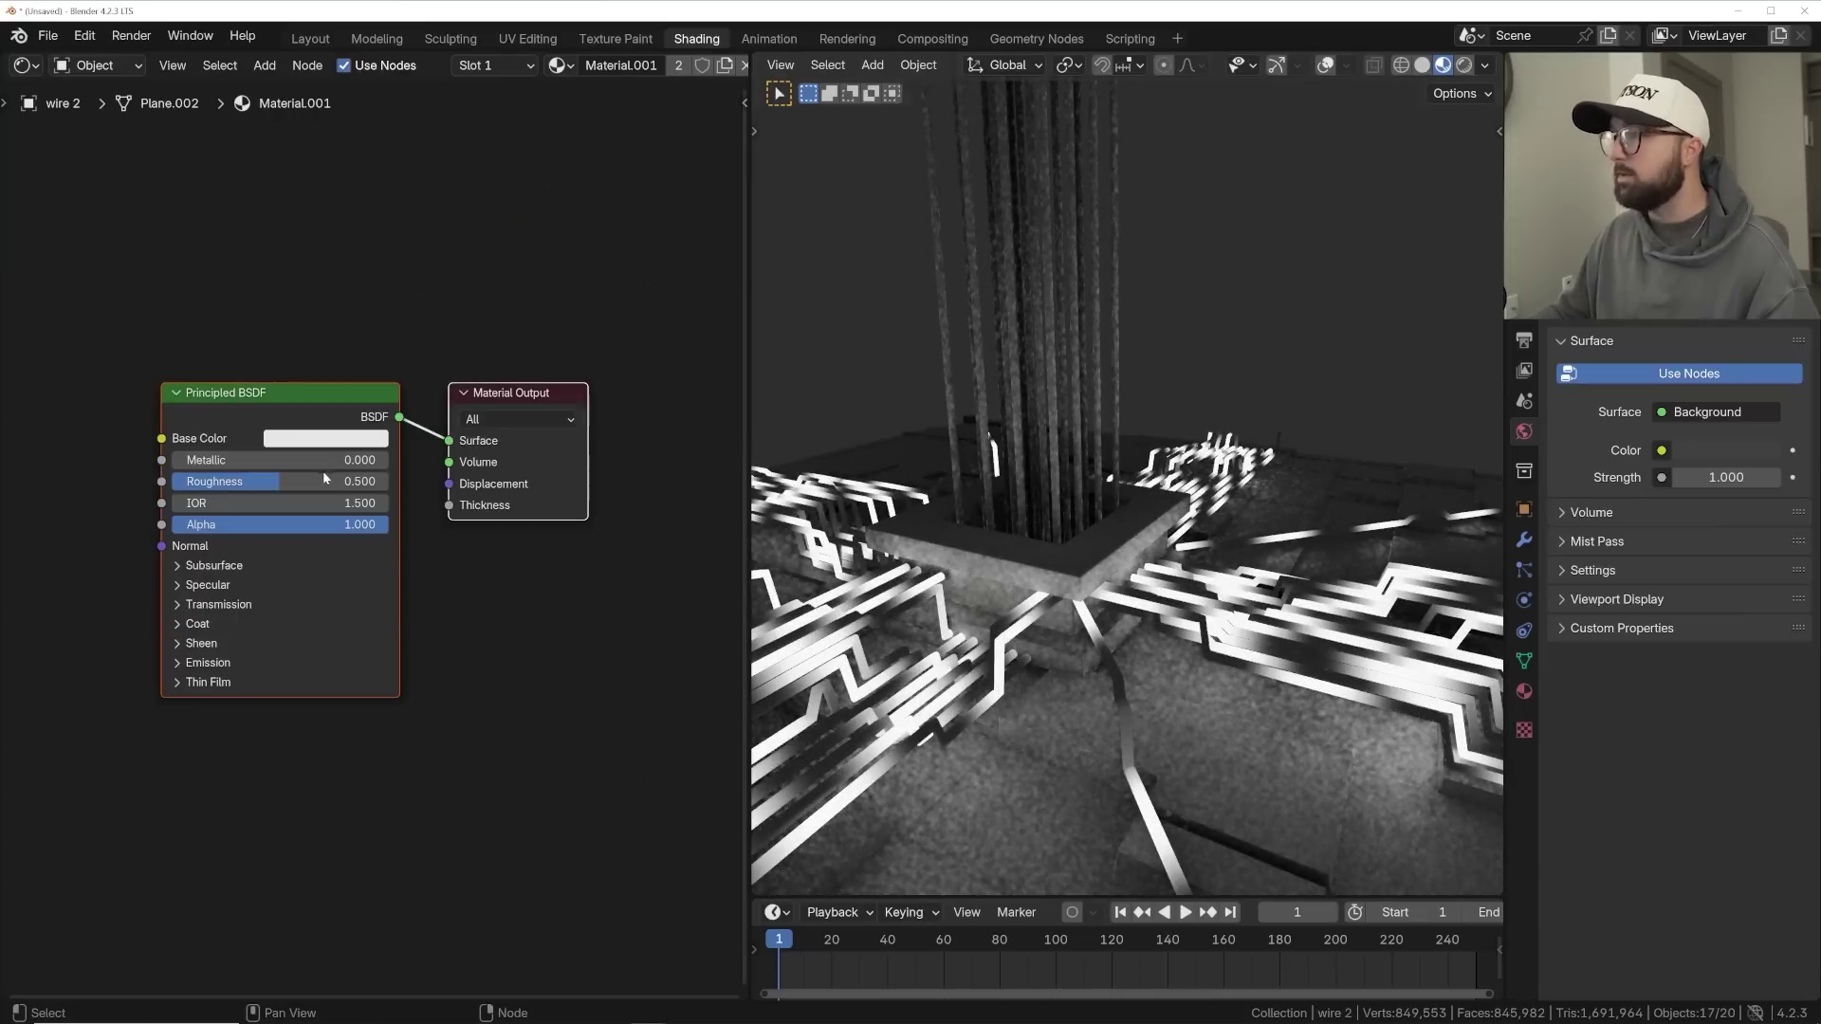
left_click_drag(212, 482, 200, 482)
left_click(232, 606)
left_click_drag(233, 629, 460, 629)
- Set the Emission Strength of the vertical wires' Principled BSDF to 4
left_click(208, 693)
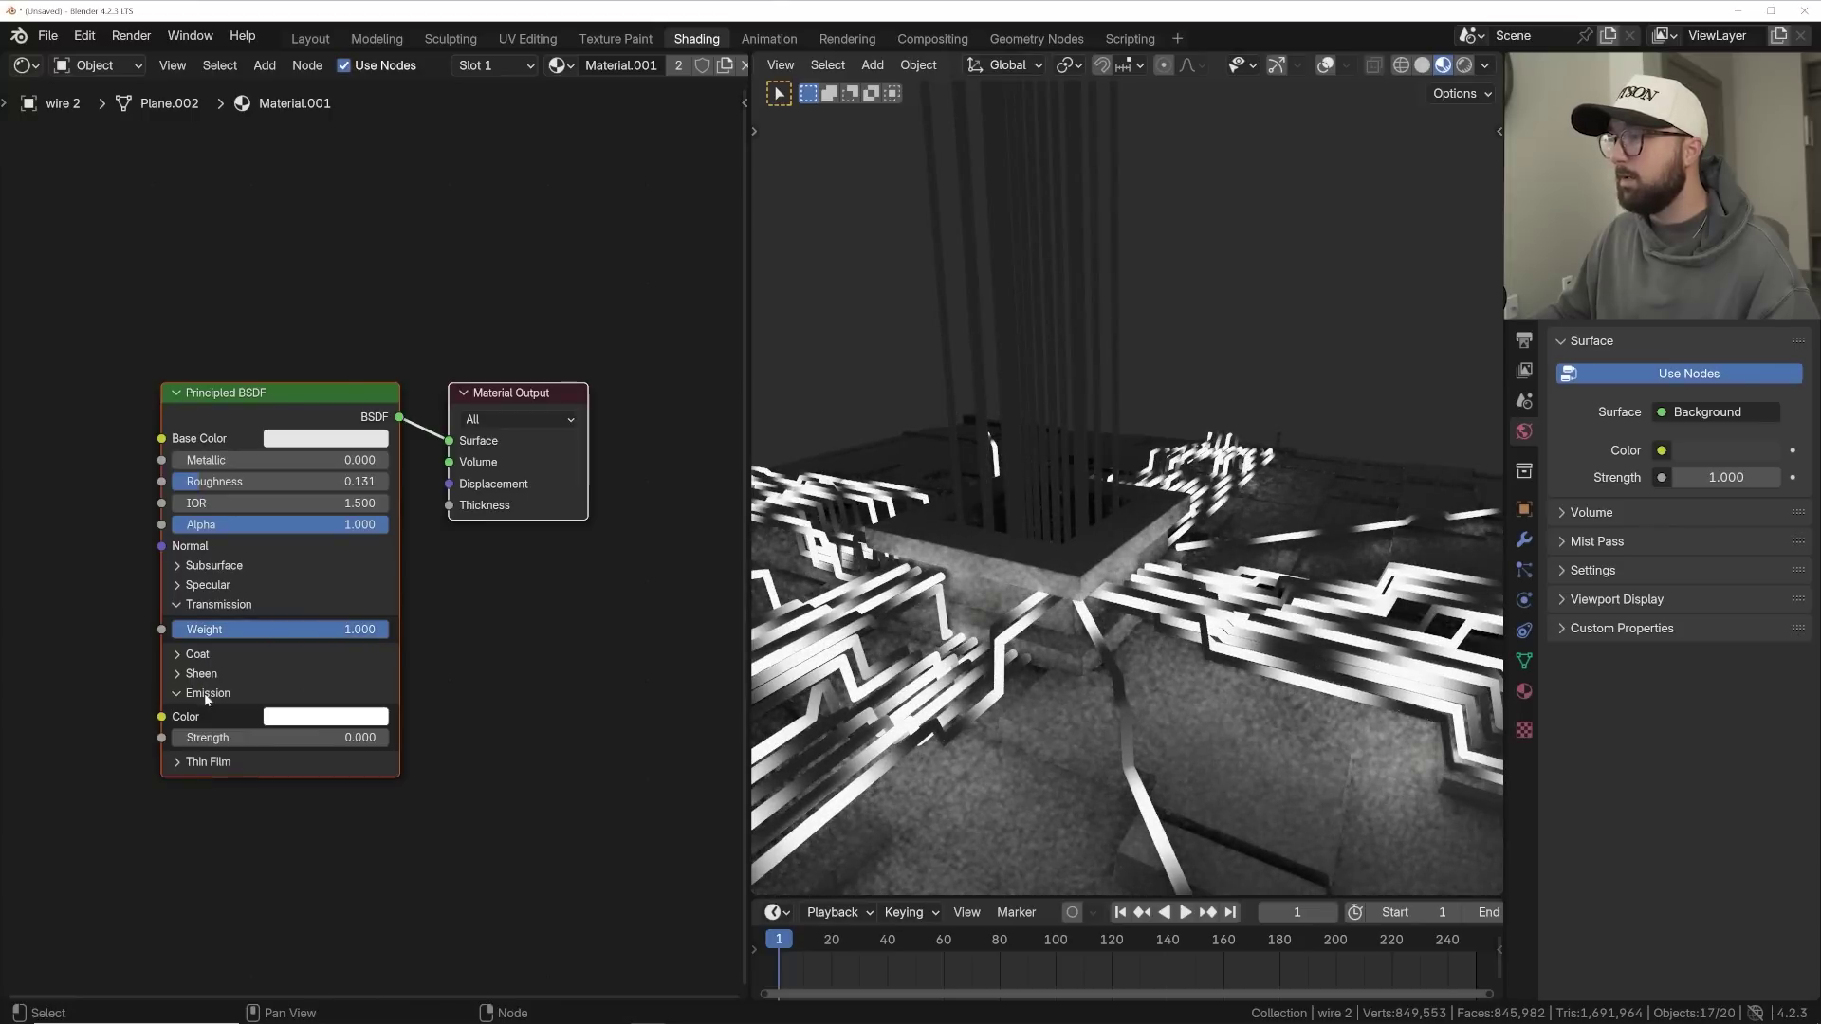
type("4")
key("Return")
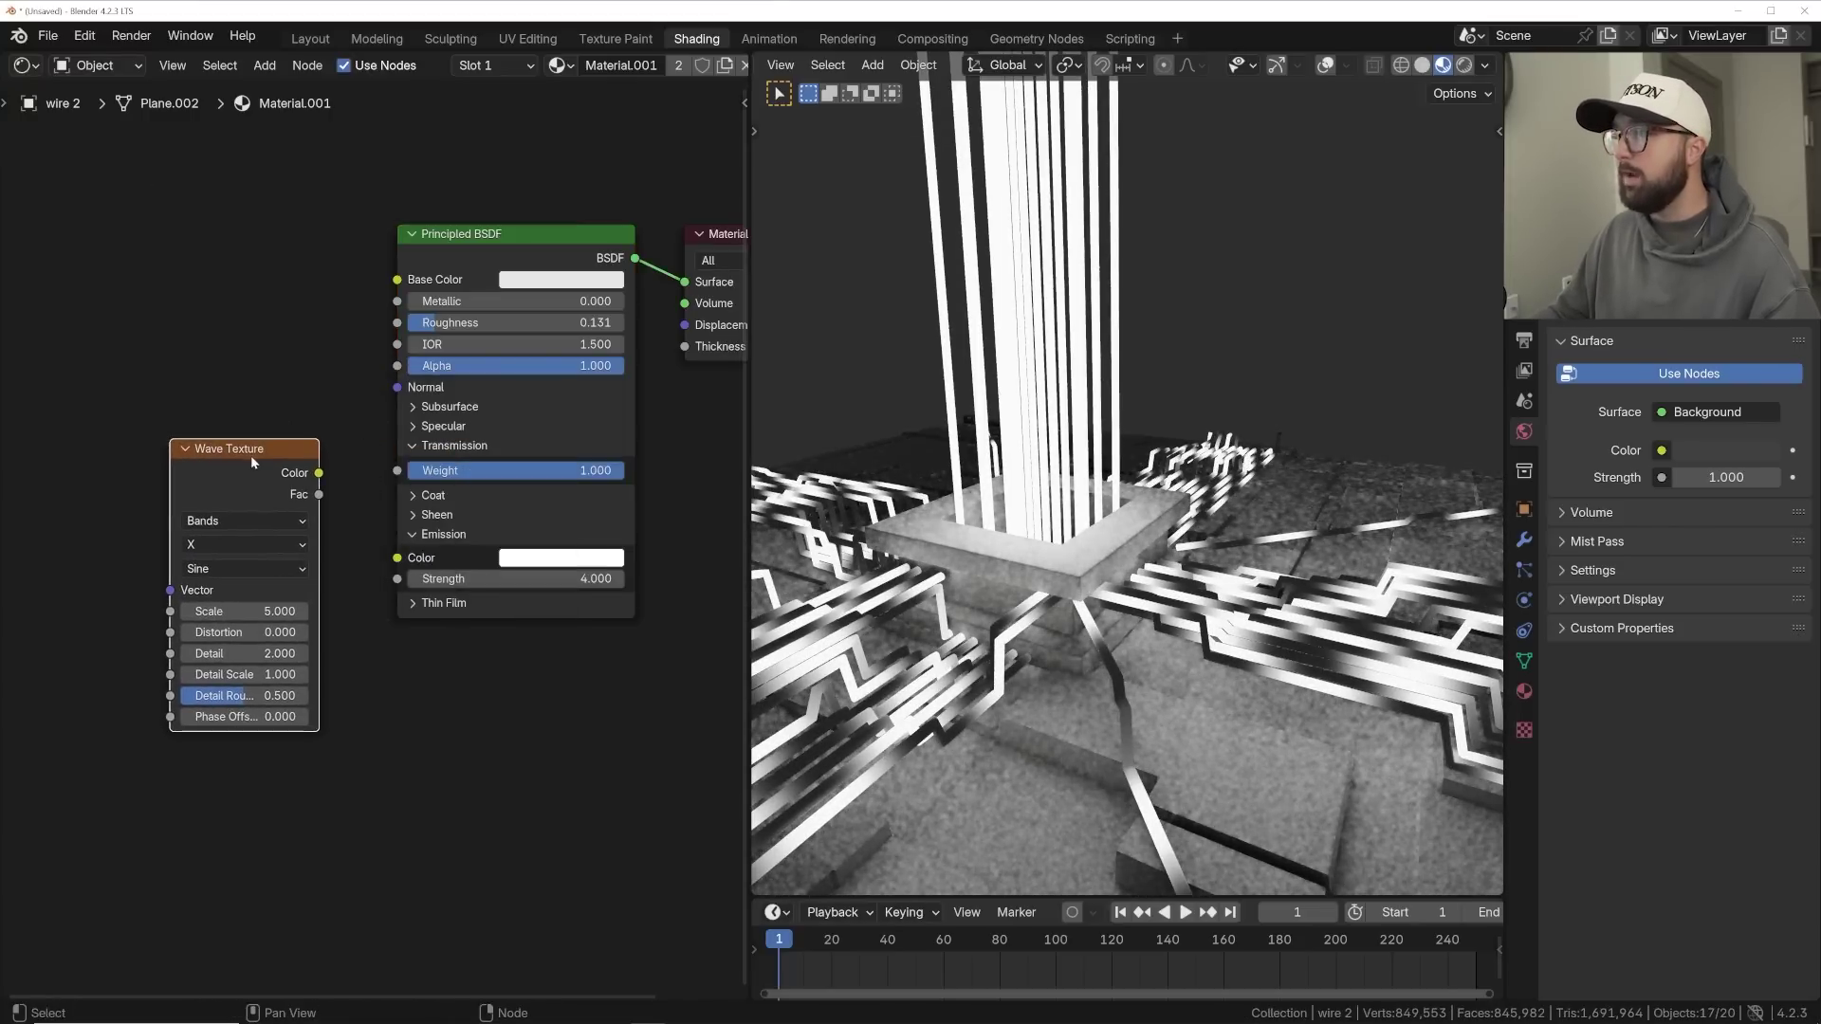
- Add a Wave Texture node and connect its Color output to the Emission Color of the Principled BSDF
left_click(262, 481)
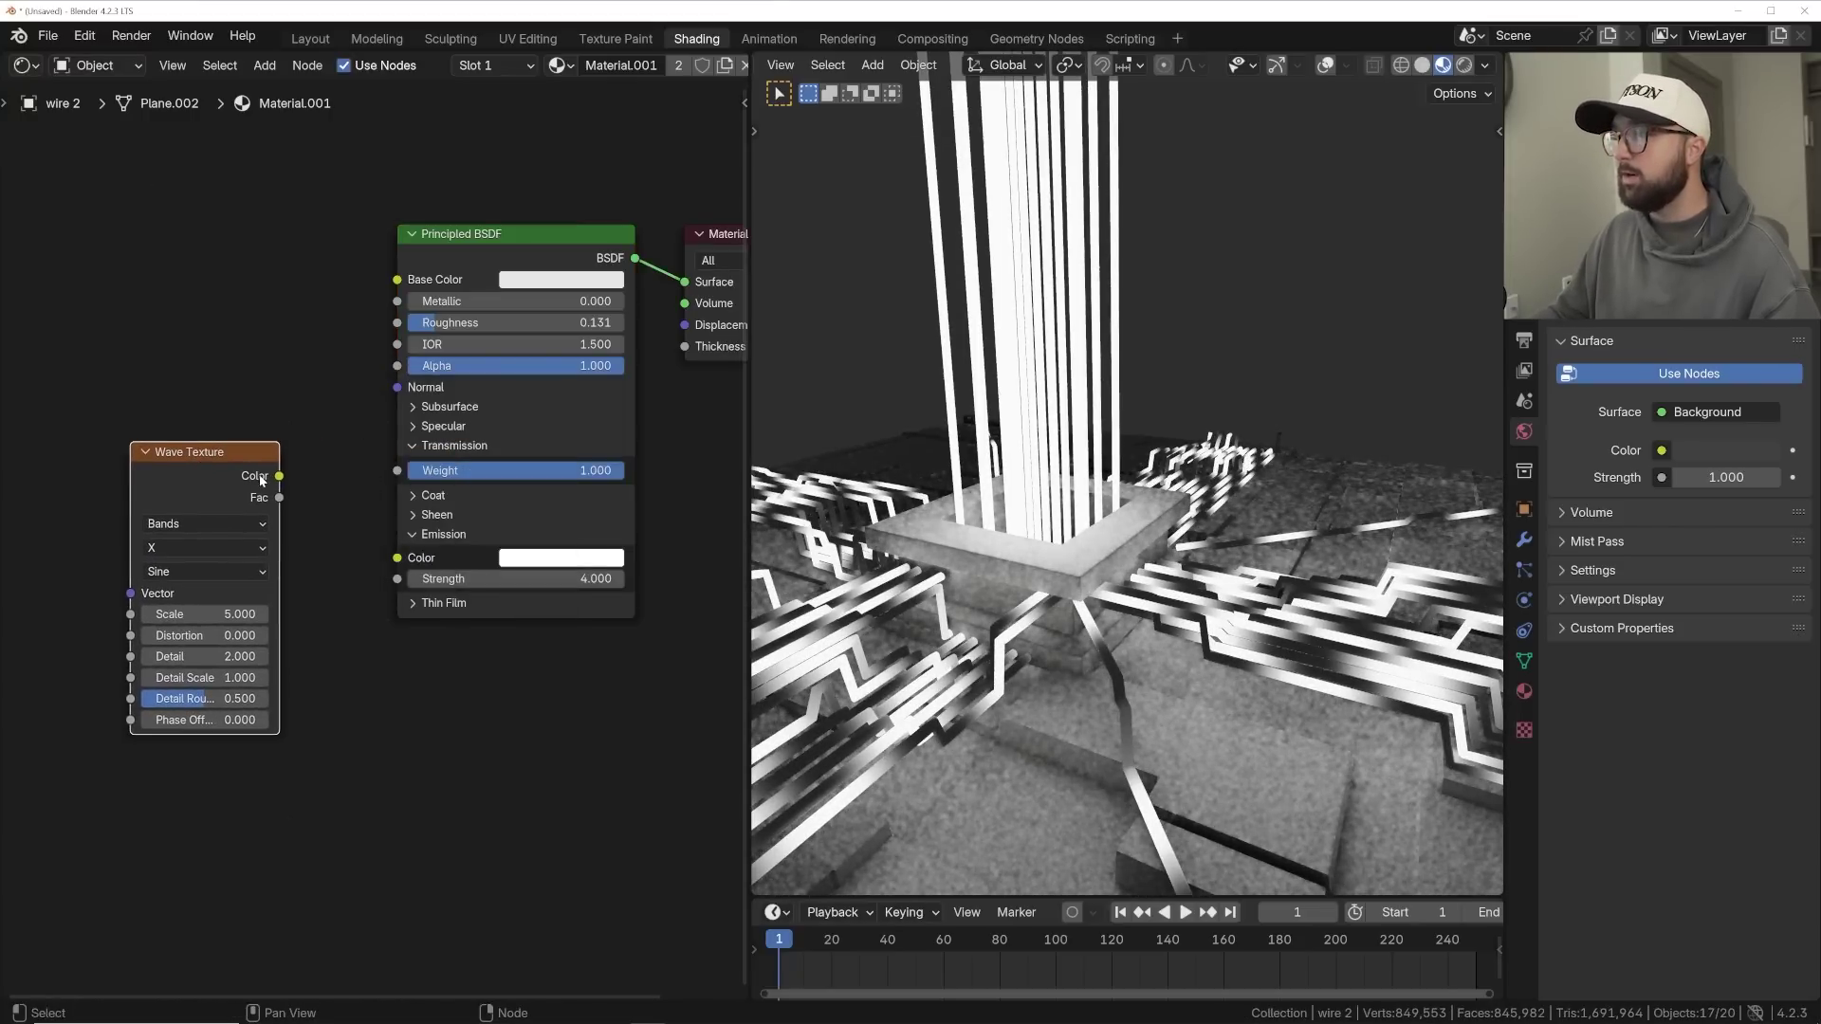
left_click_drag(366, 532, 398, 558)
left_click_drag(256, 453, 114, 473)
key("shift+a")
left_click(236, 391)
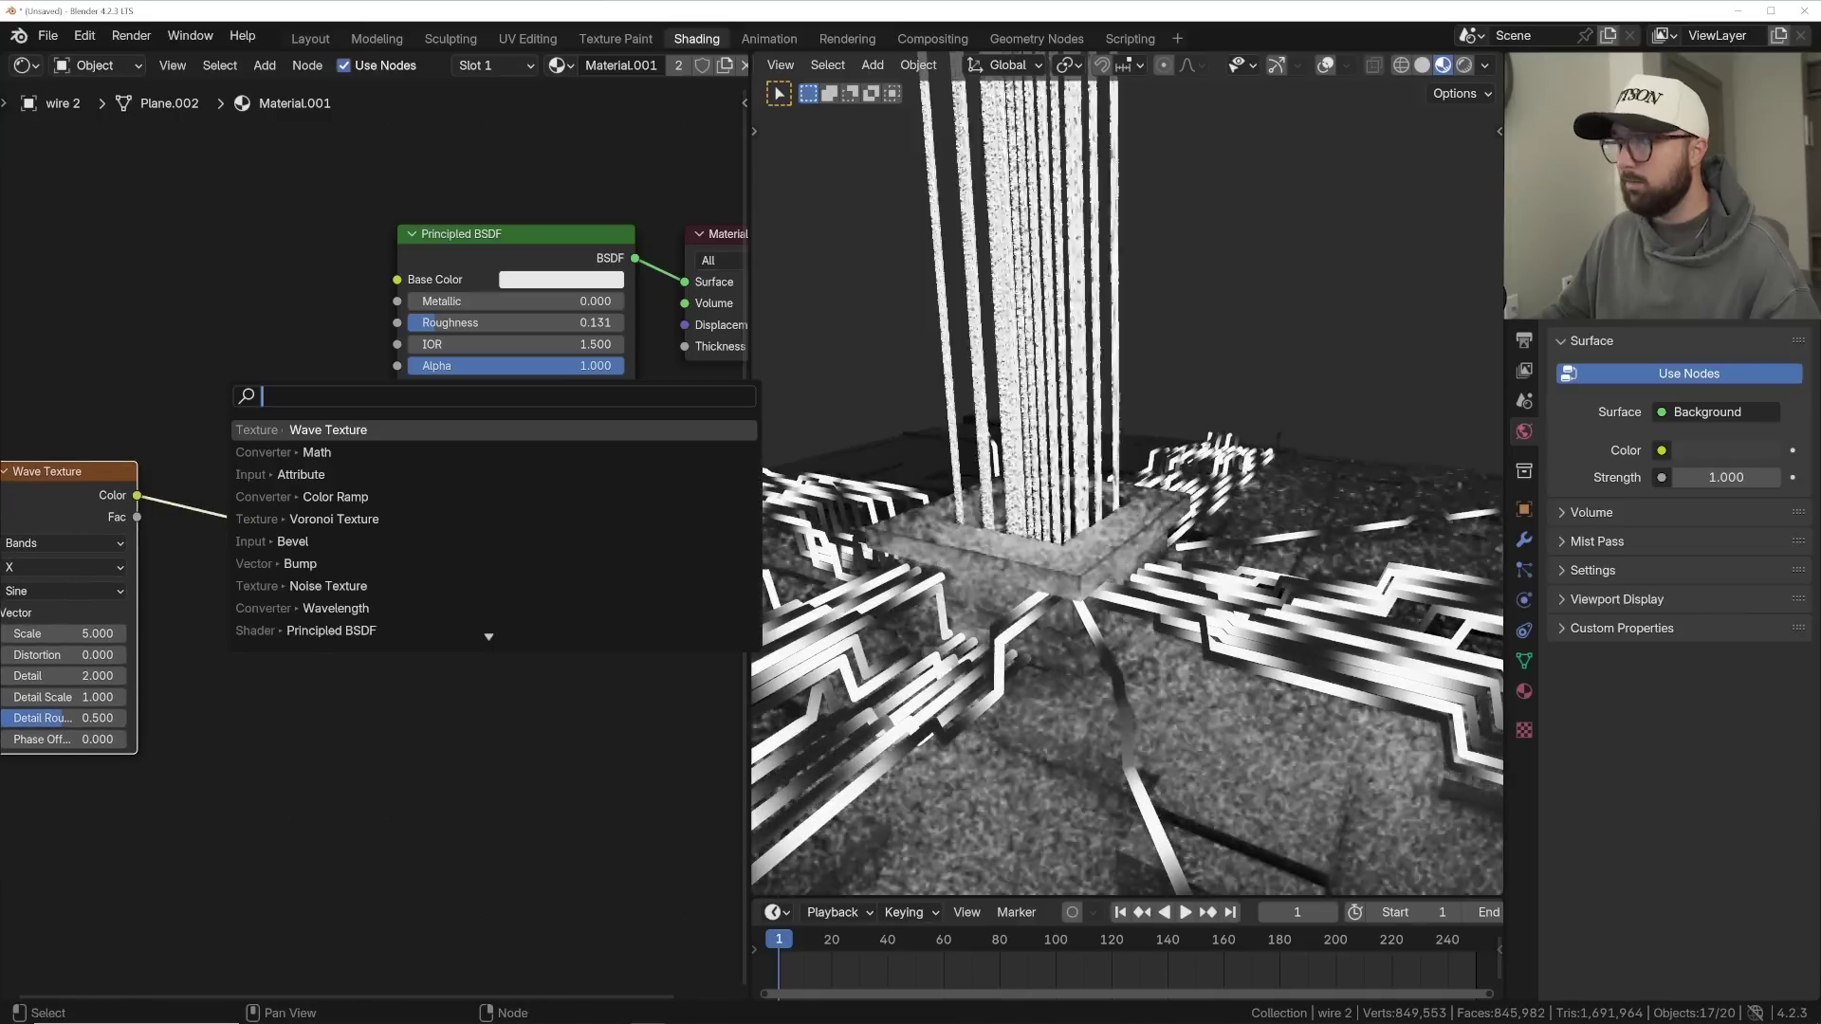
key("Escape")
- Insert a Color Ramp between the Wave Texture and Emission Color, using B-Spline interpolation and the black stop at 0.632
key("shift+a")
left_click(188, 336)
type("col")
left_click(294, 393)
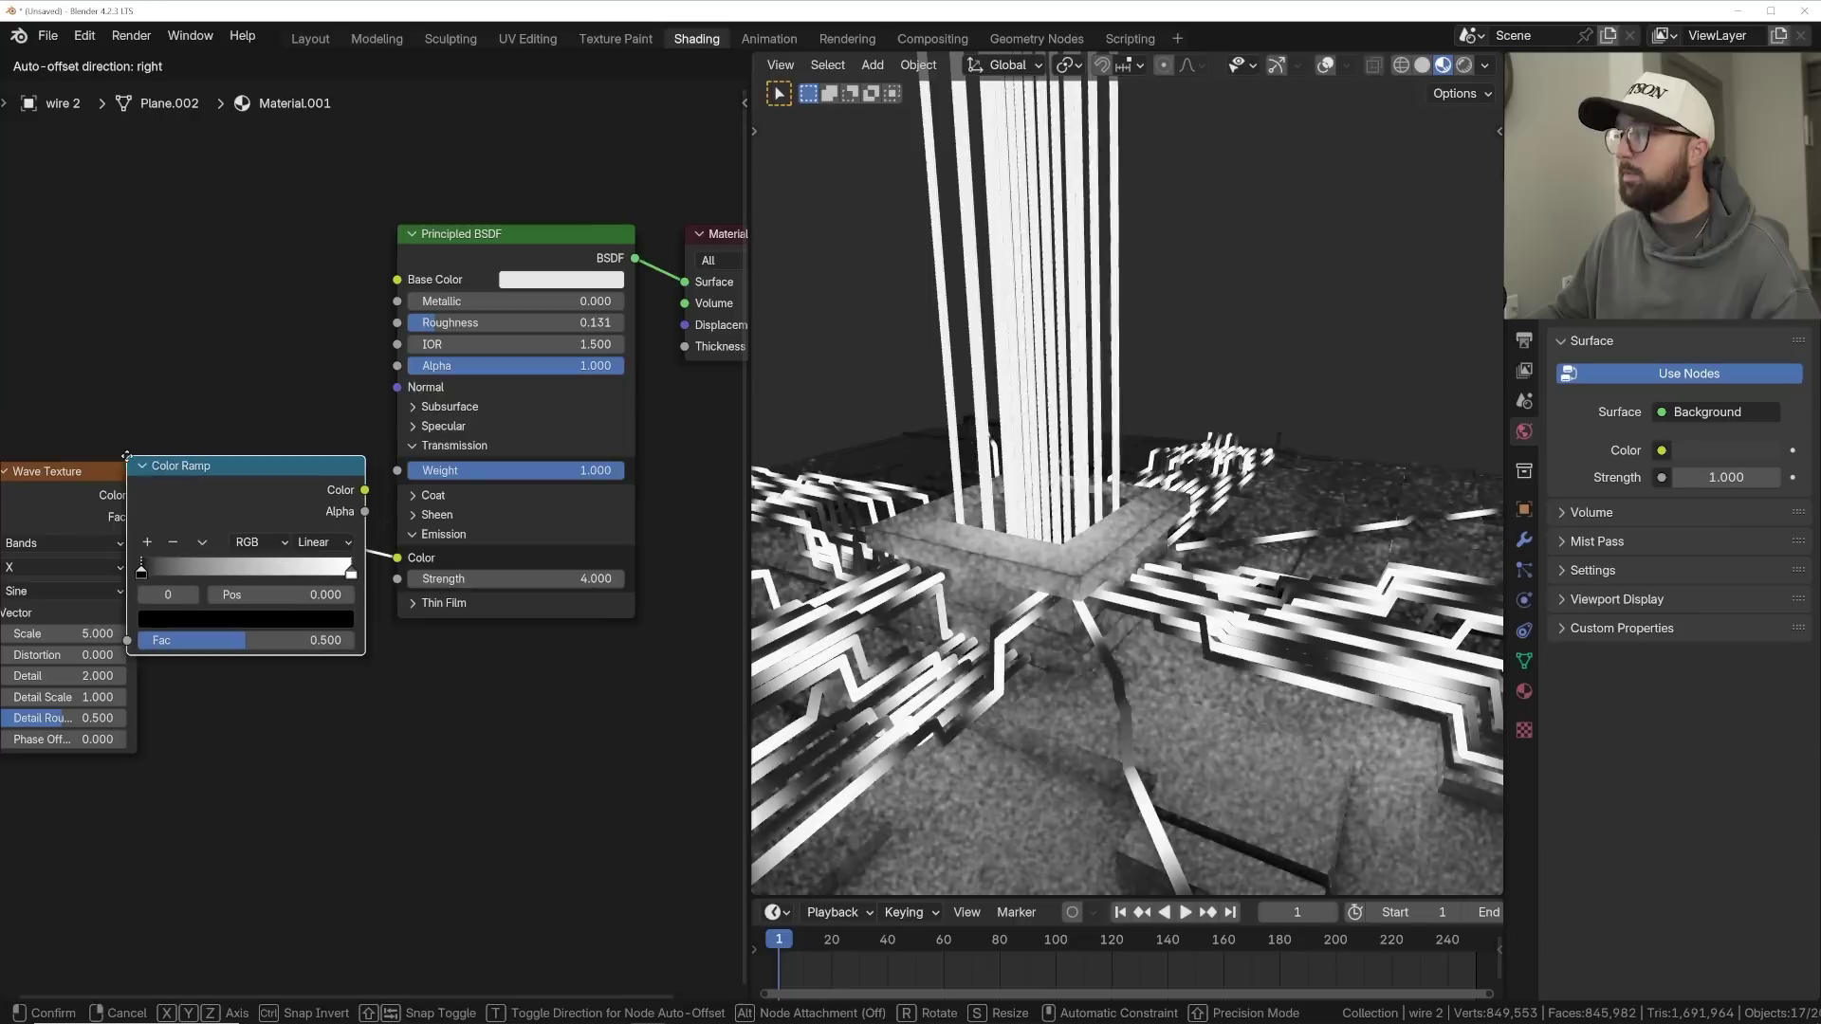
left_click(313, 532)
left_click(373, 541)
left_click(386, 654)
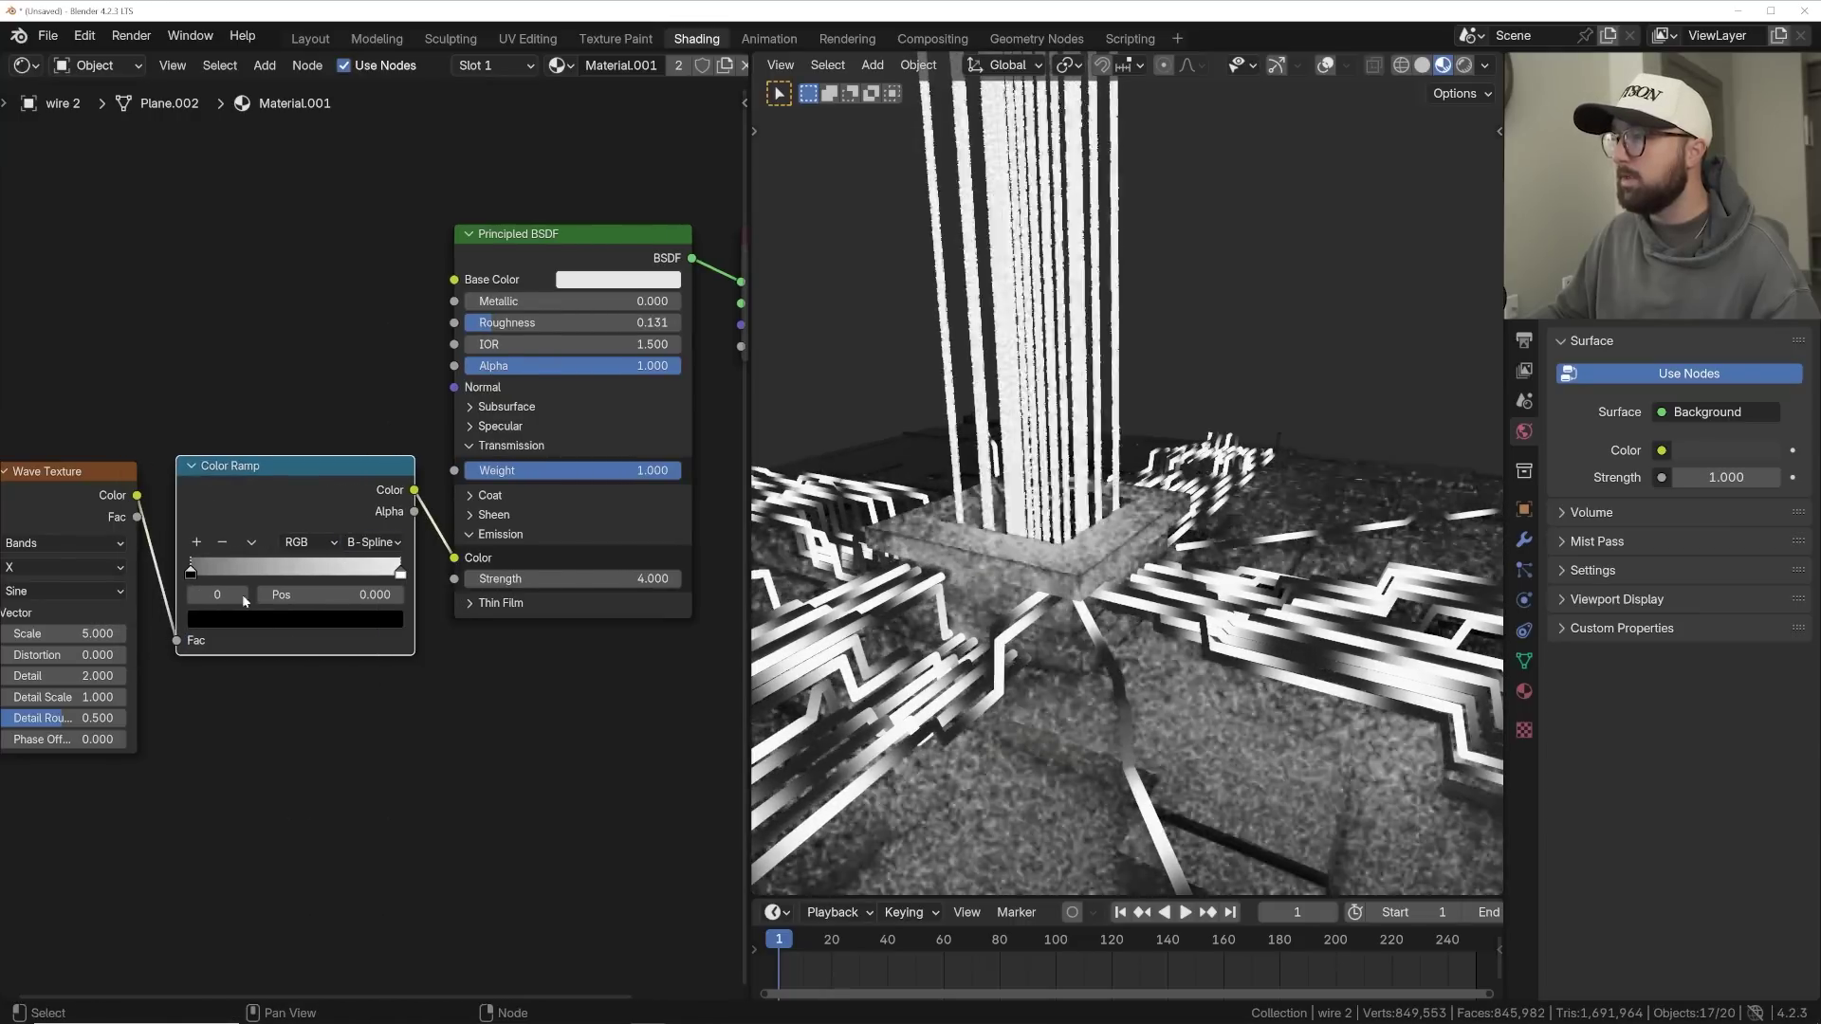
left_click_drag(190, 569, 324, 572)
- Add an Attribute node named s for the vertical wires and connect its Fac output to the Wave Texture's Vector input
middle_click_drag(247, 575, 575, 518)
scroll(574, 519, "down", 1)
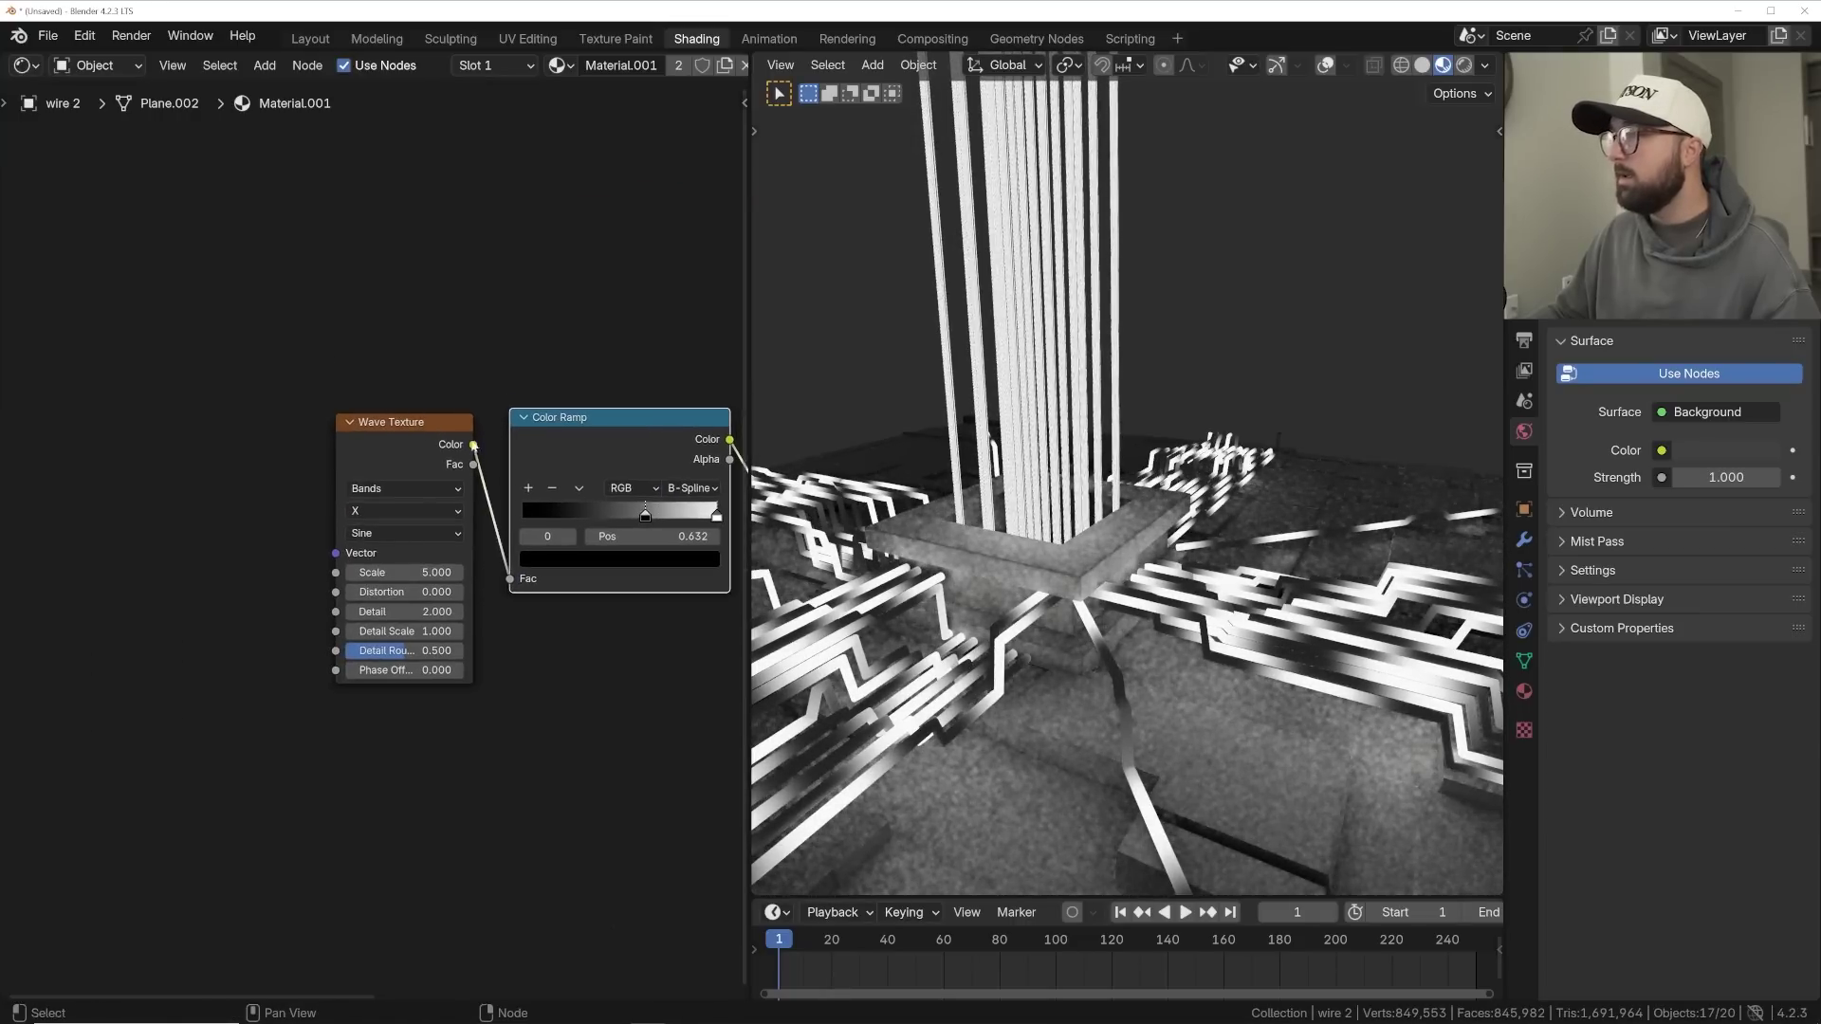
key("shift+a")
left_click(311, 309)
type("at")
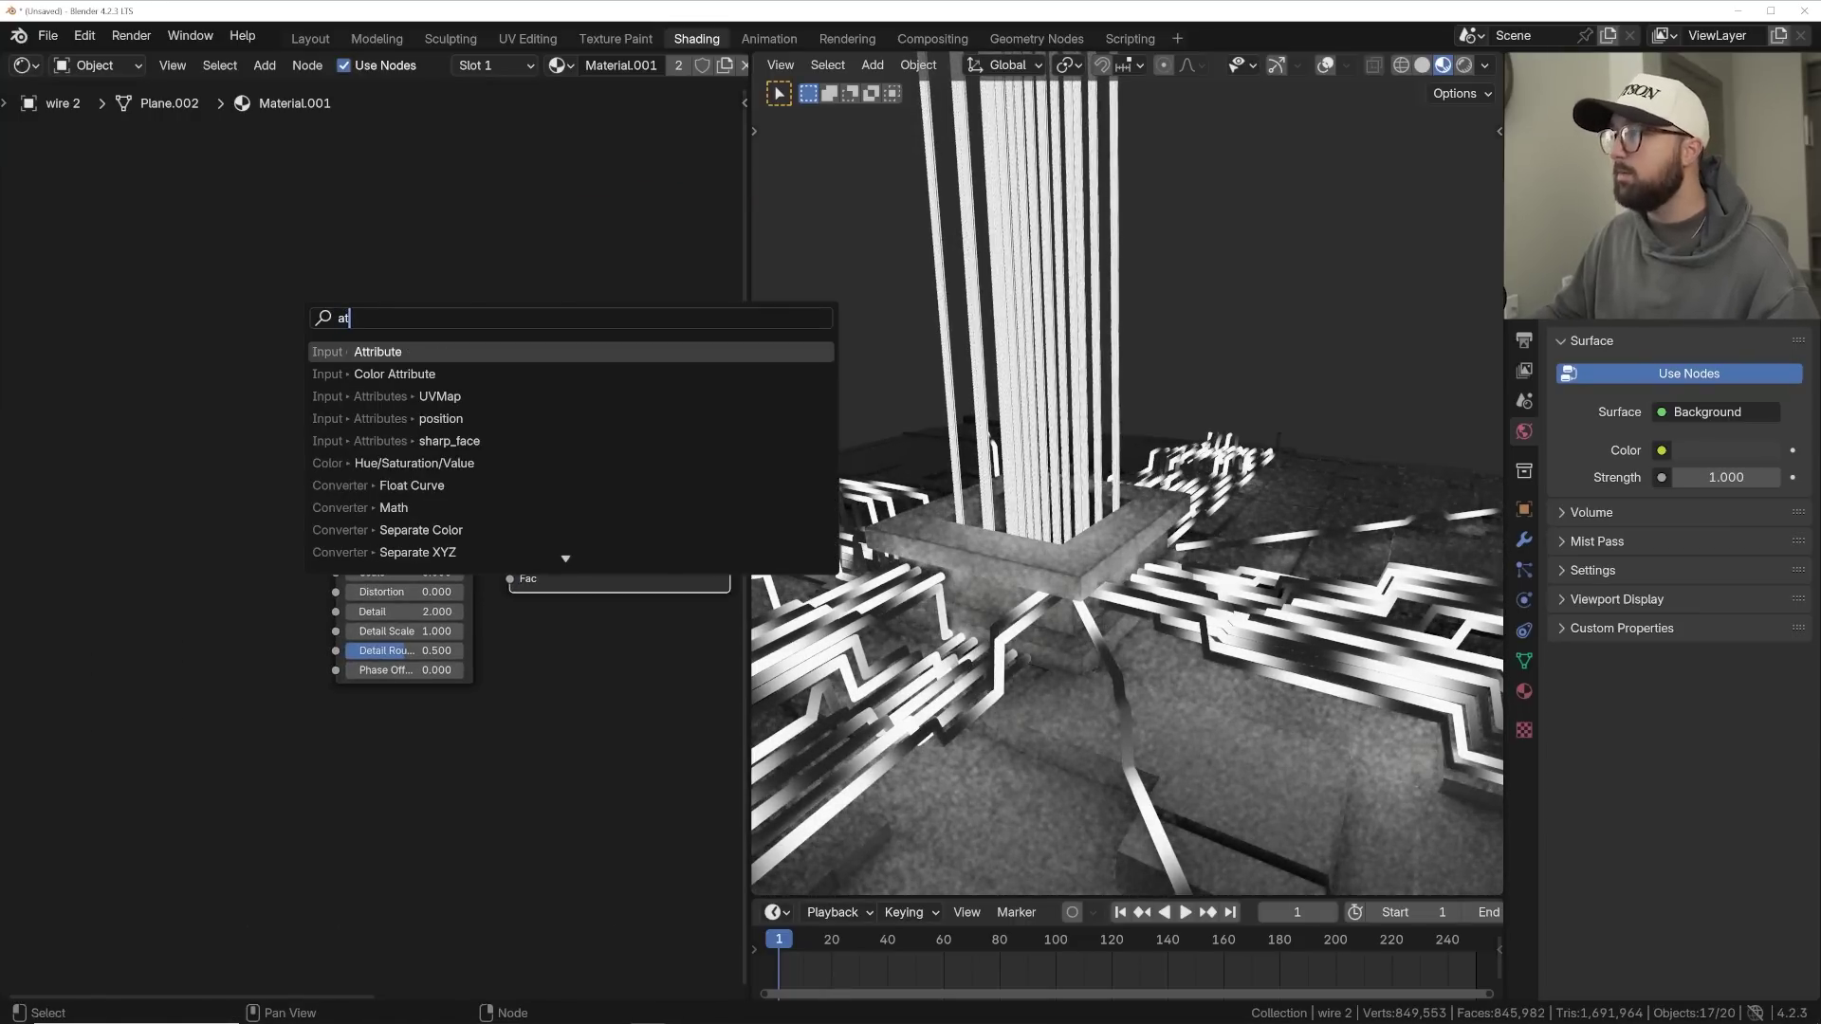
key("Return")
left_click(228, 552)
key("Return")
left_click_drag(188, 508, 114, 518)
left_click_drag(208, 497, 336, 557)
- Set the vertical wires' Wave Texture to Scale 1 and Phase Offset 6.8
left_click_drag(411, 671, 502, 670)
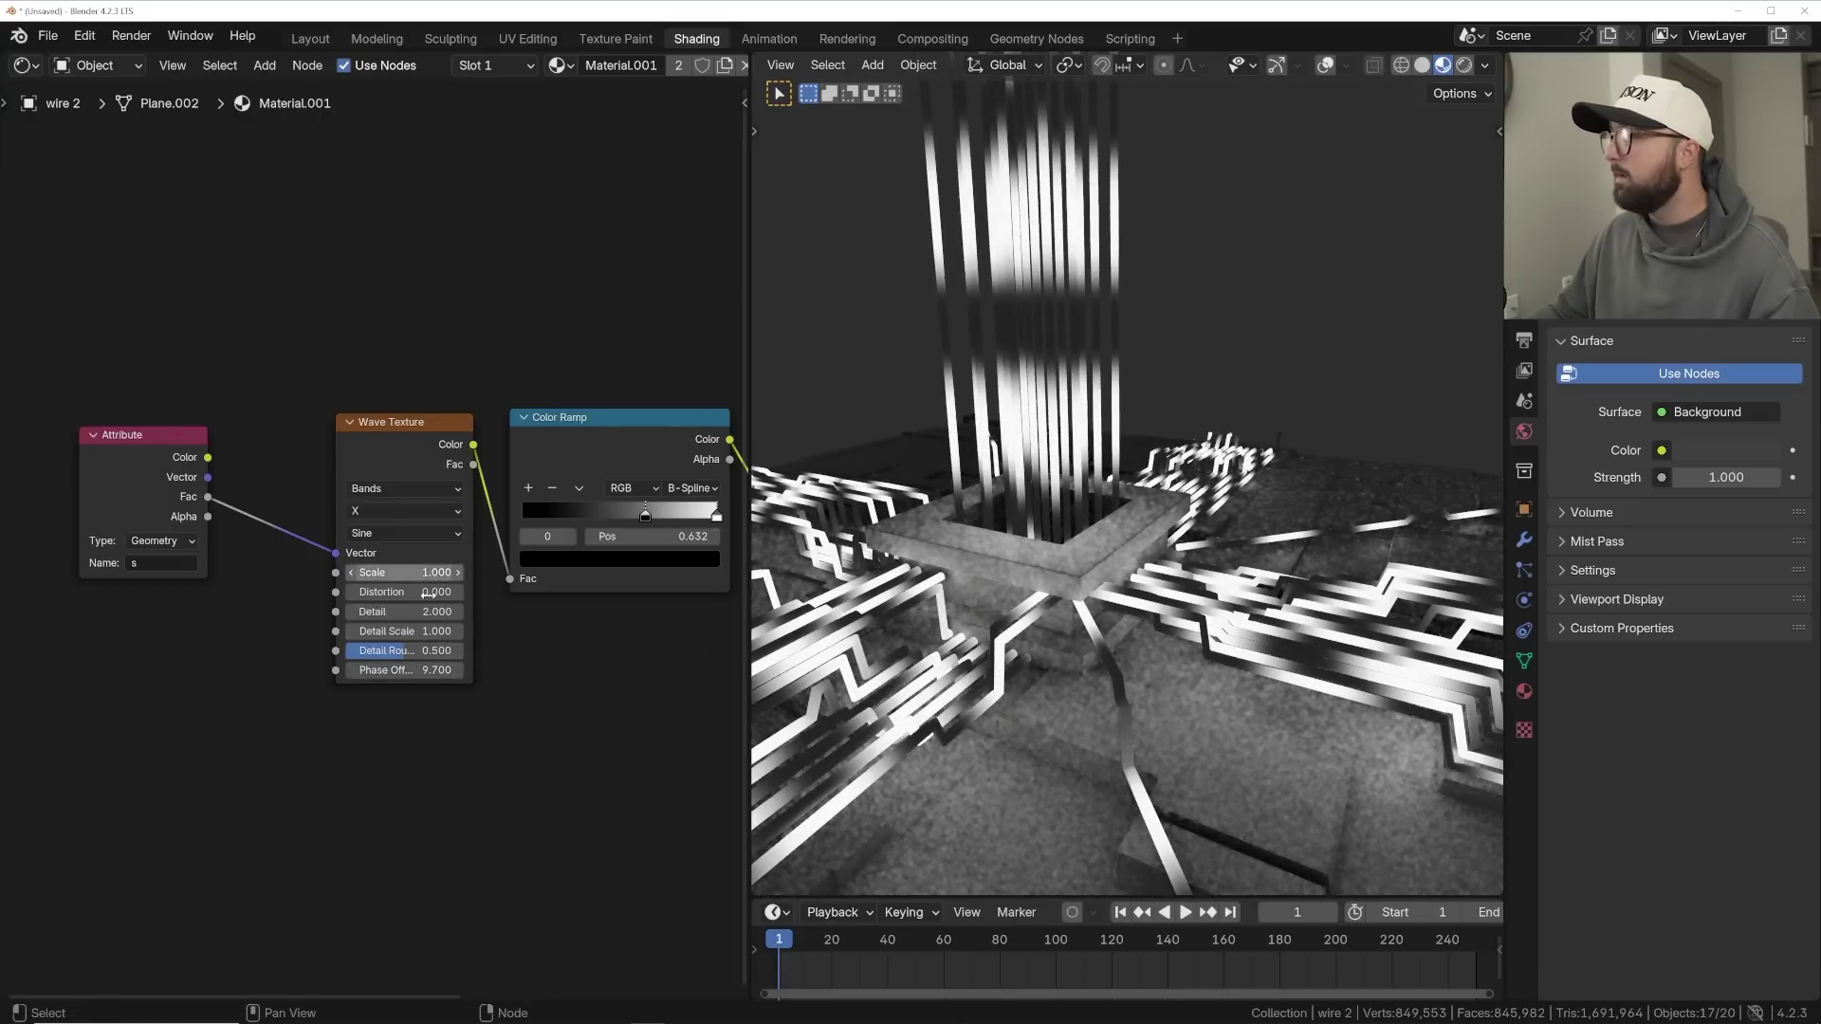
mouse_move(407, 670)
left_mouse_down()
mouse_move(503, 670)
mouse_move(379, 671)
left_mouse_up()
key("shift+a")
key("s")
key("Escape")
- Duplicate the s Attribute node in the vertical wires' material, name the copy r and place it below the original
left_click(143, 453)
key("shift+d")
left_click(138, 679)
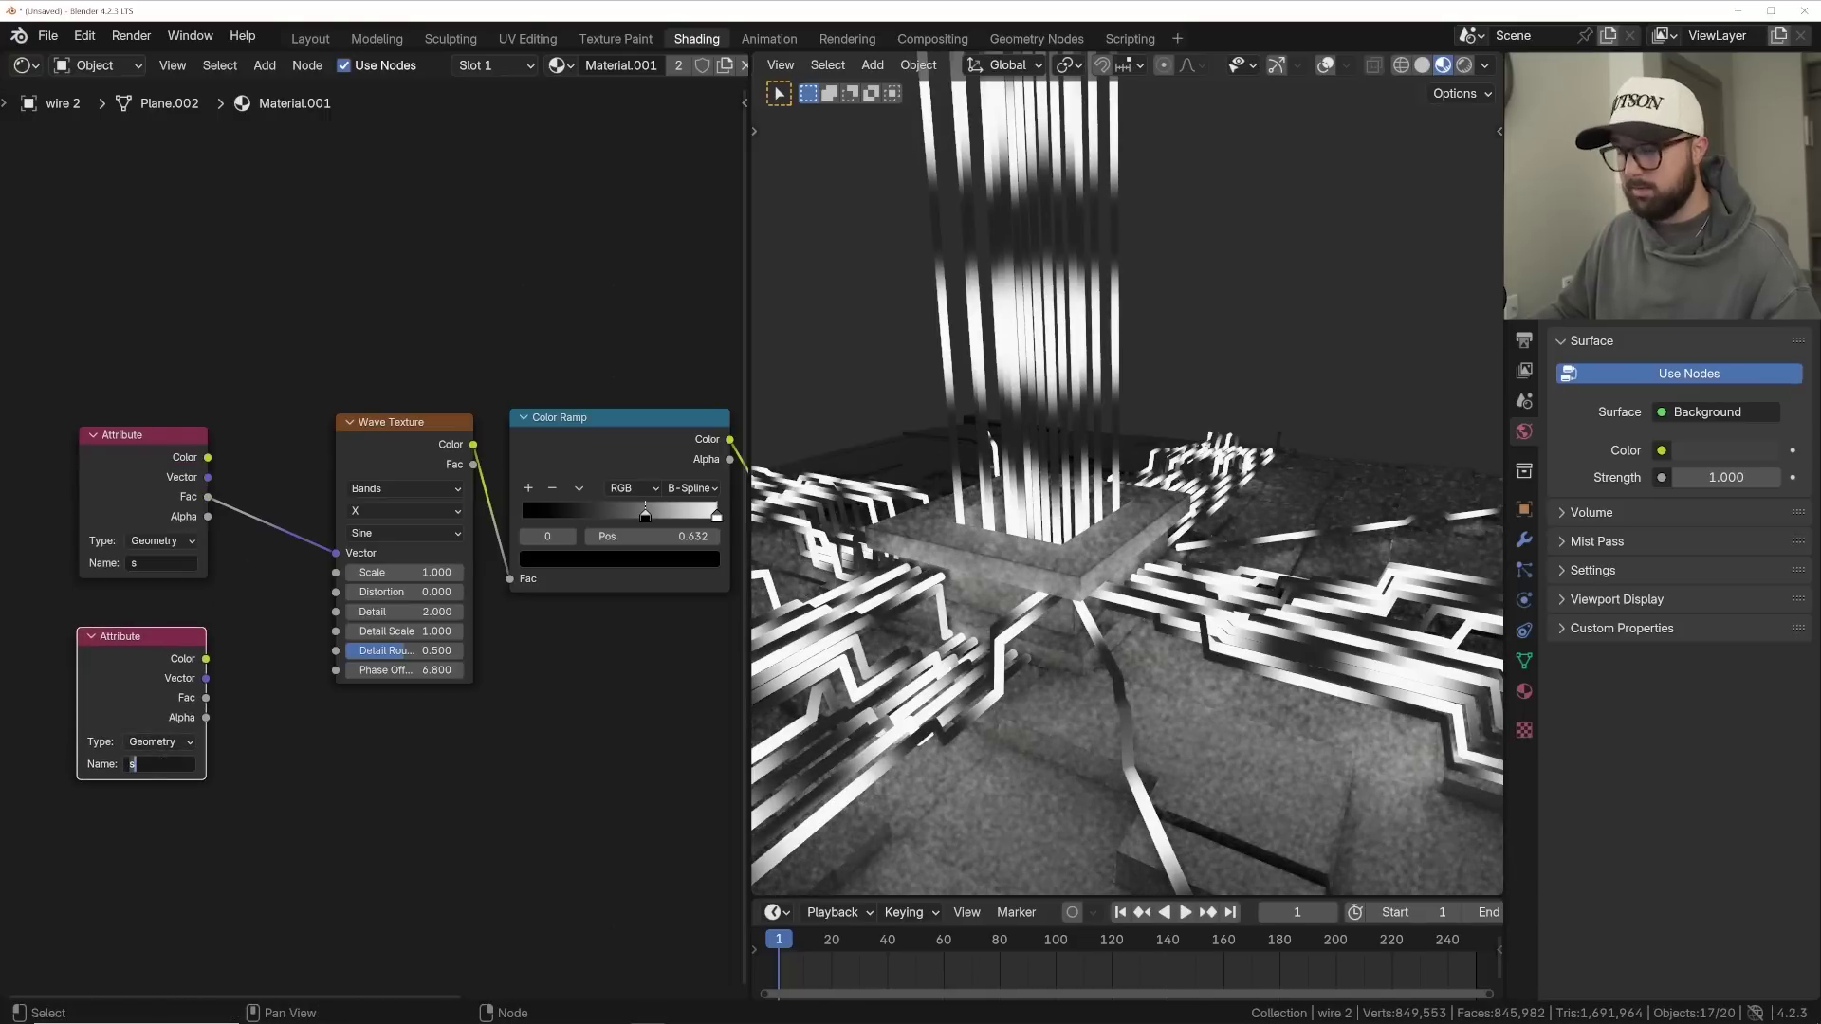
key("Return")
middle_click_drag(178, 740, 278, 649)
scroll(292, 631, "up", 3)
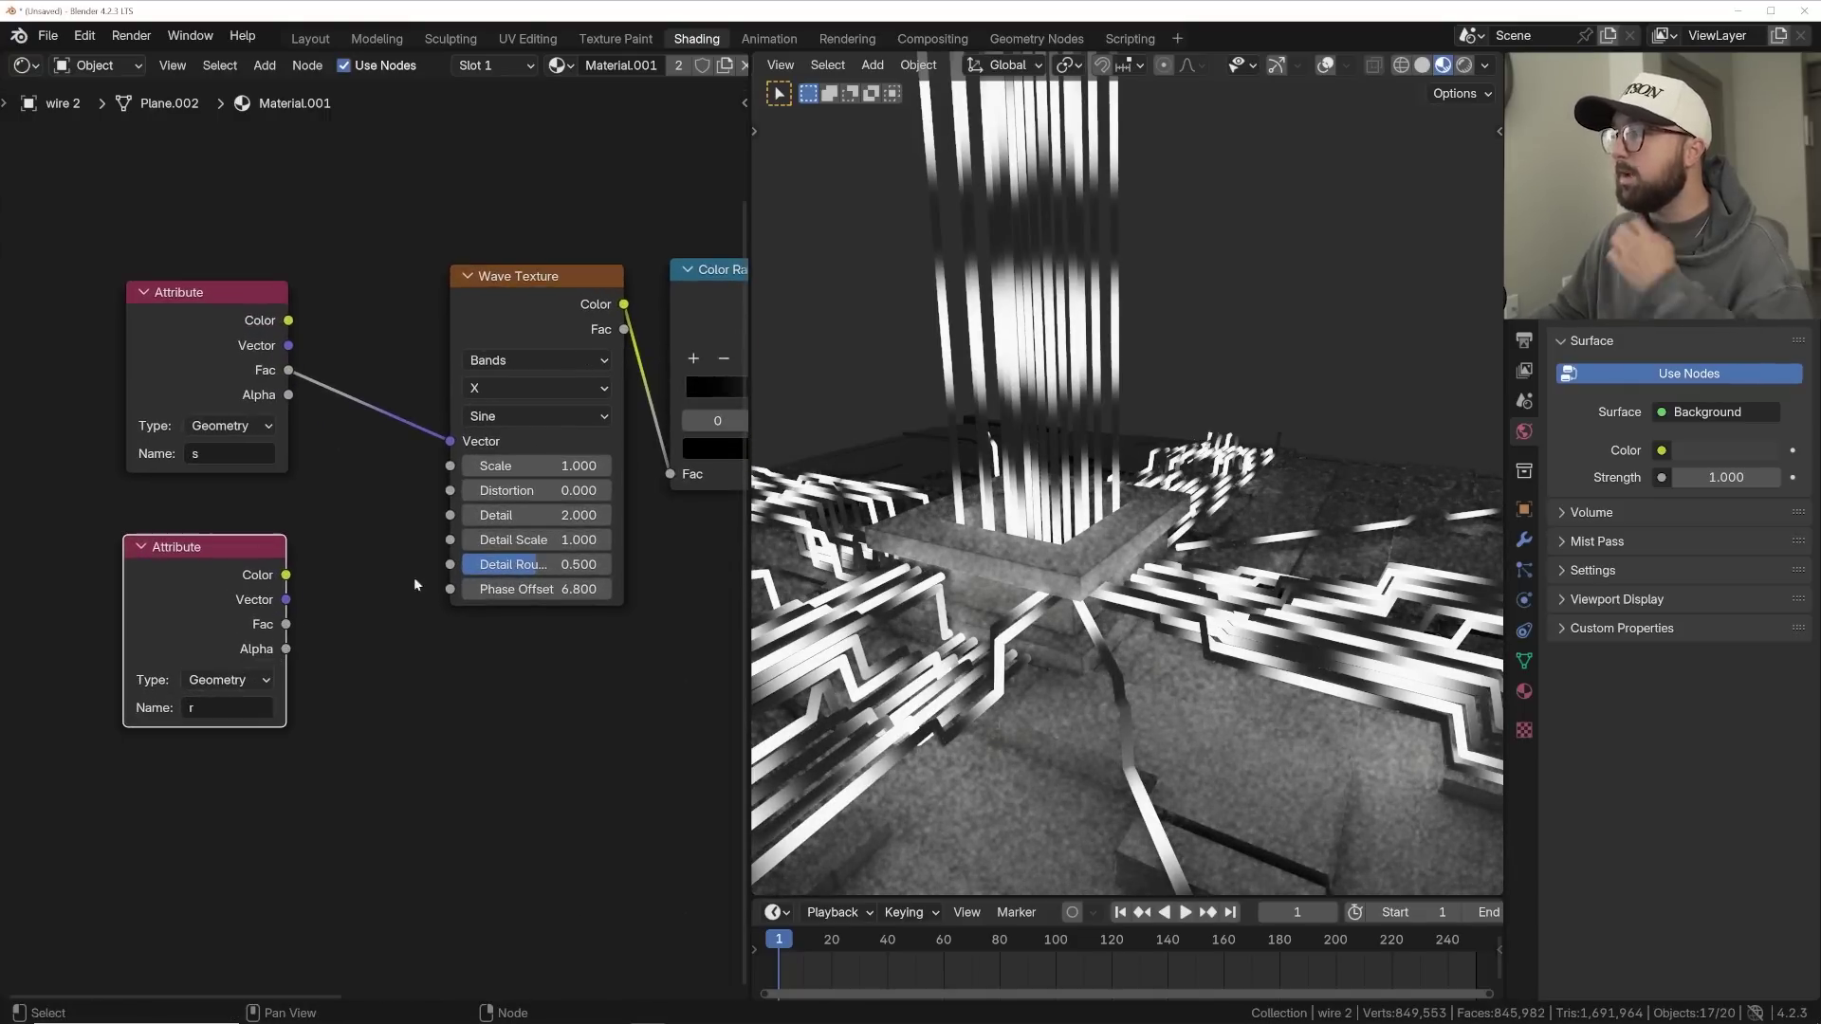
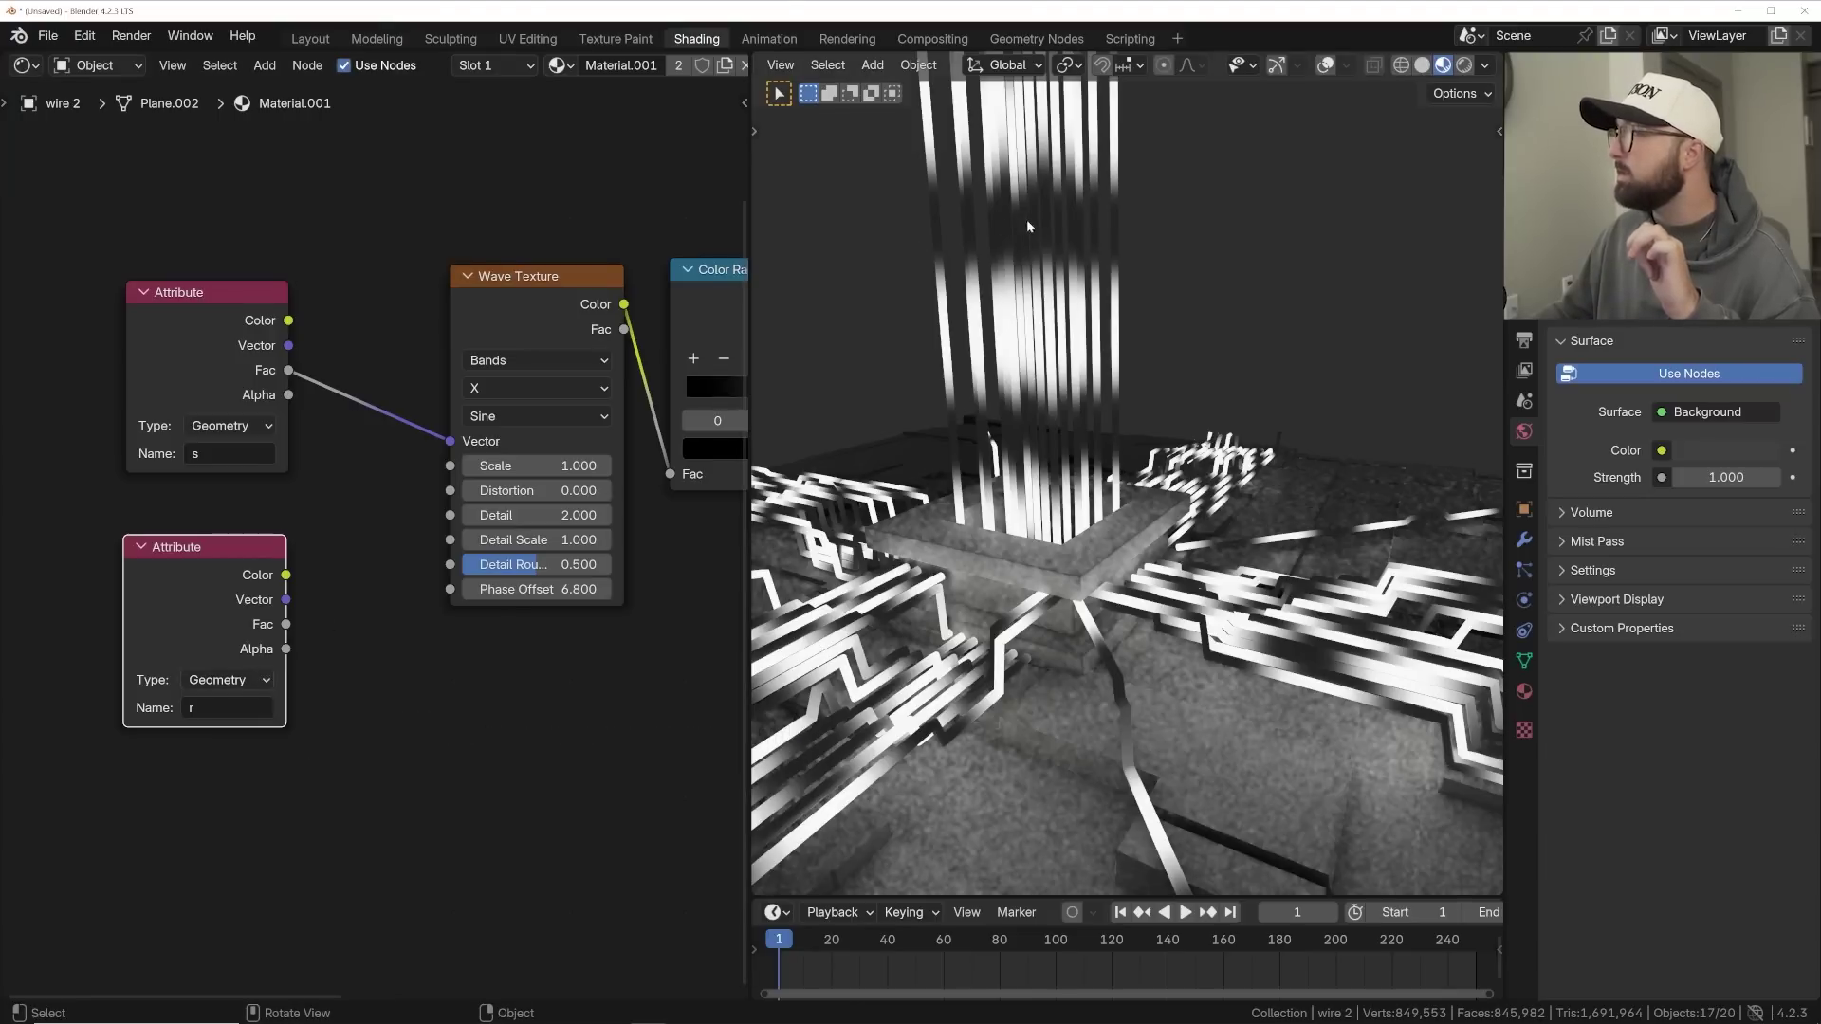
left_click_drag(165, 577, 183, 546)
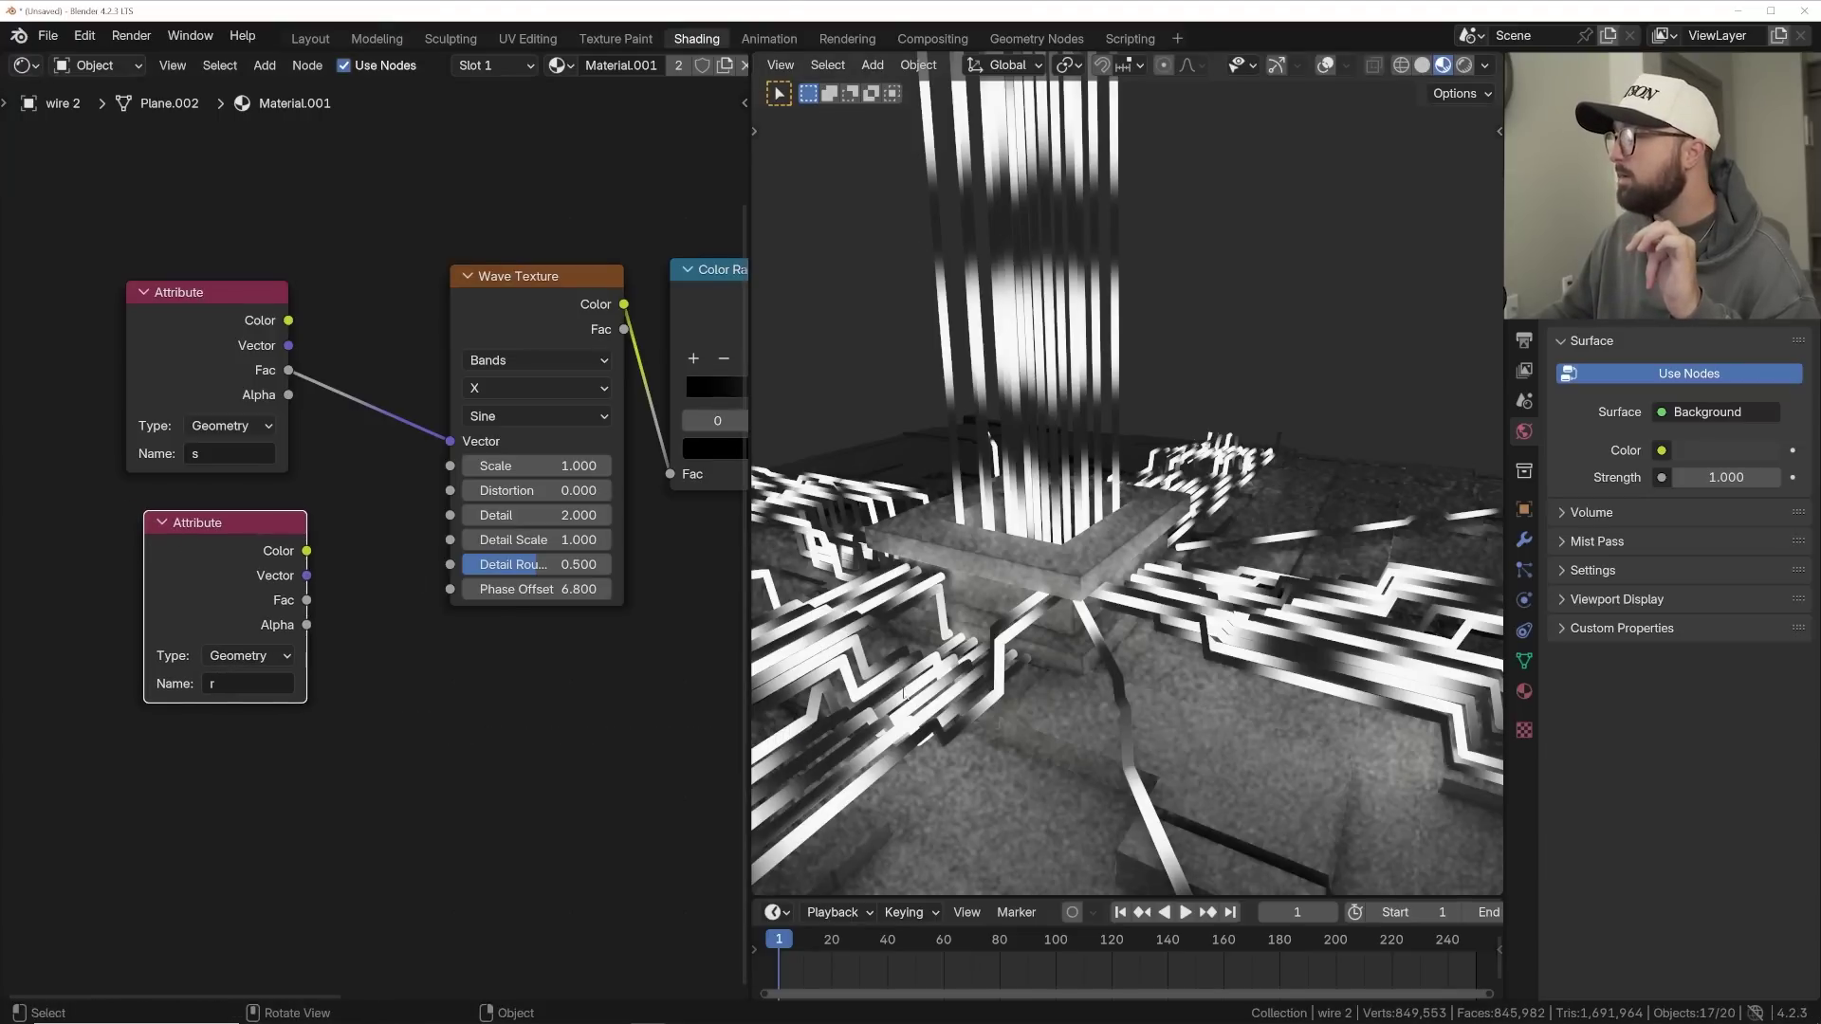
- Set the "r" Attribute node's type to Instancer and feed its Fac output into the Wave Texture's Phase Offset
left_click(244, 656)
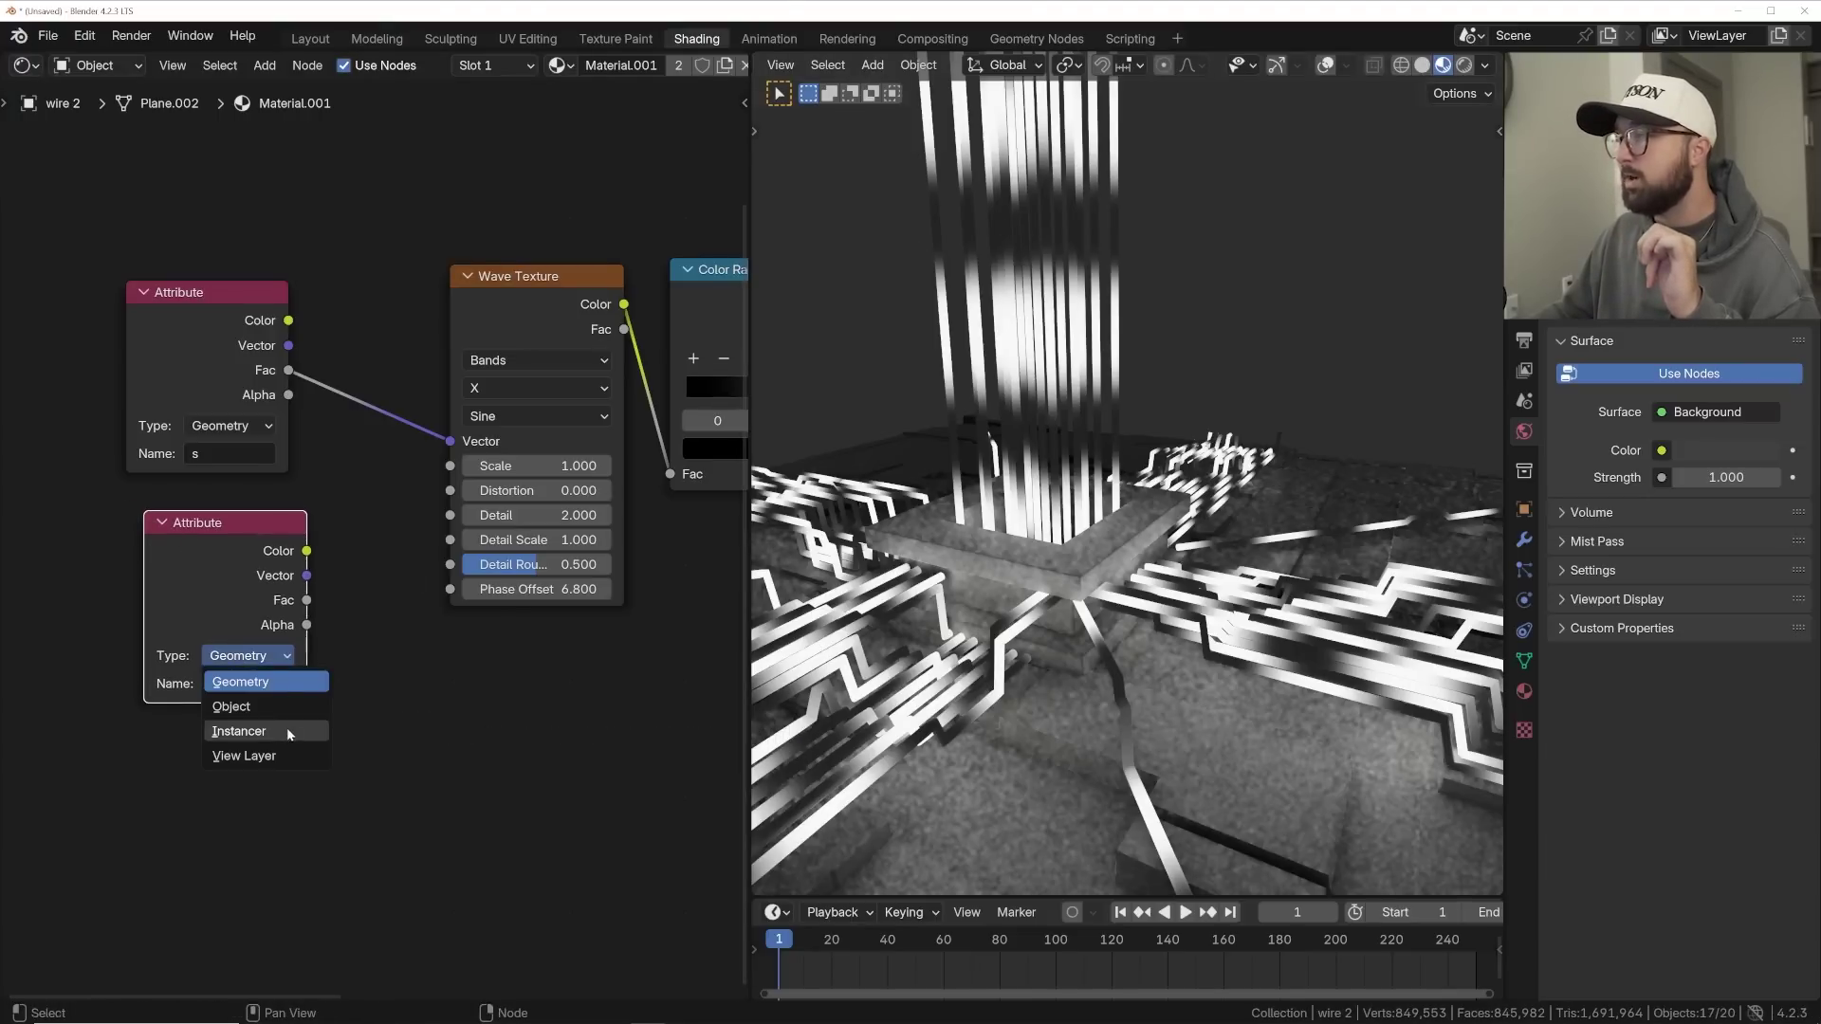
left_click(242, 730)
left_click_drag(242, 584, 363, 497)
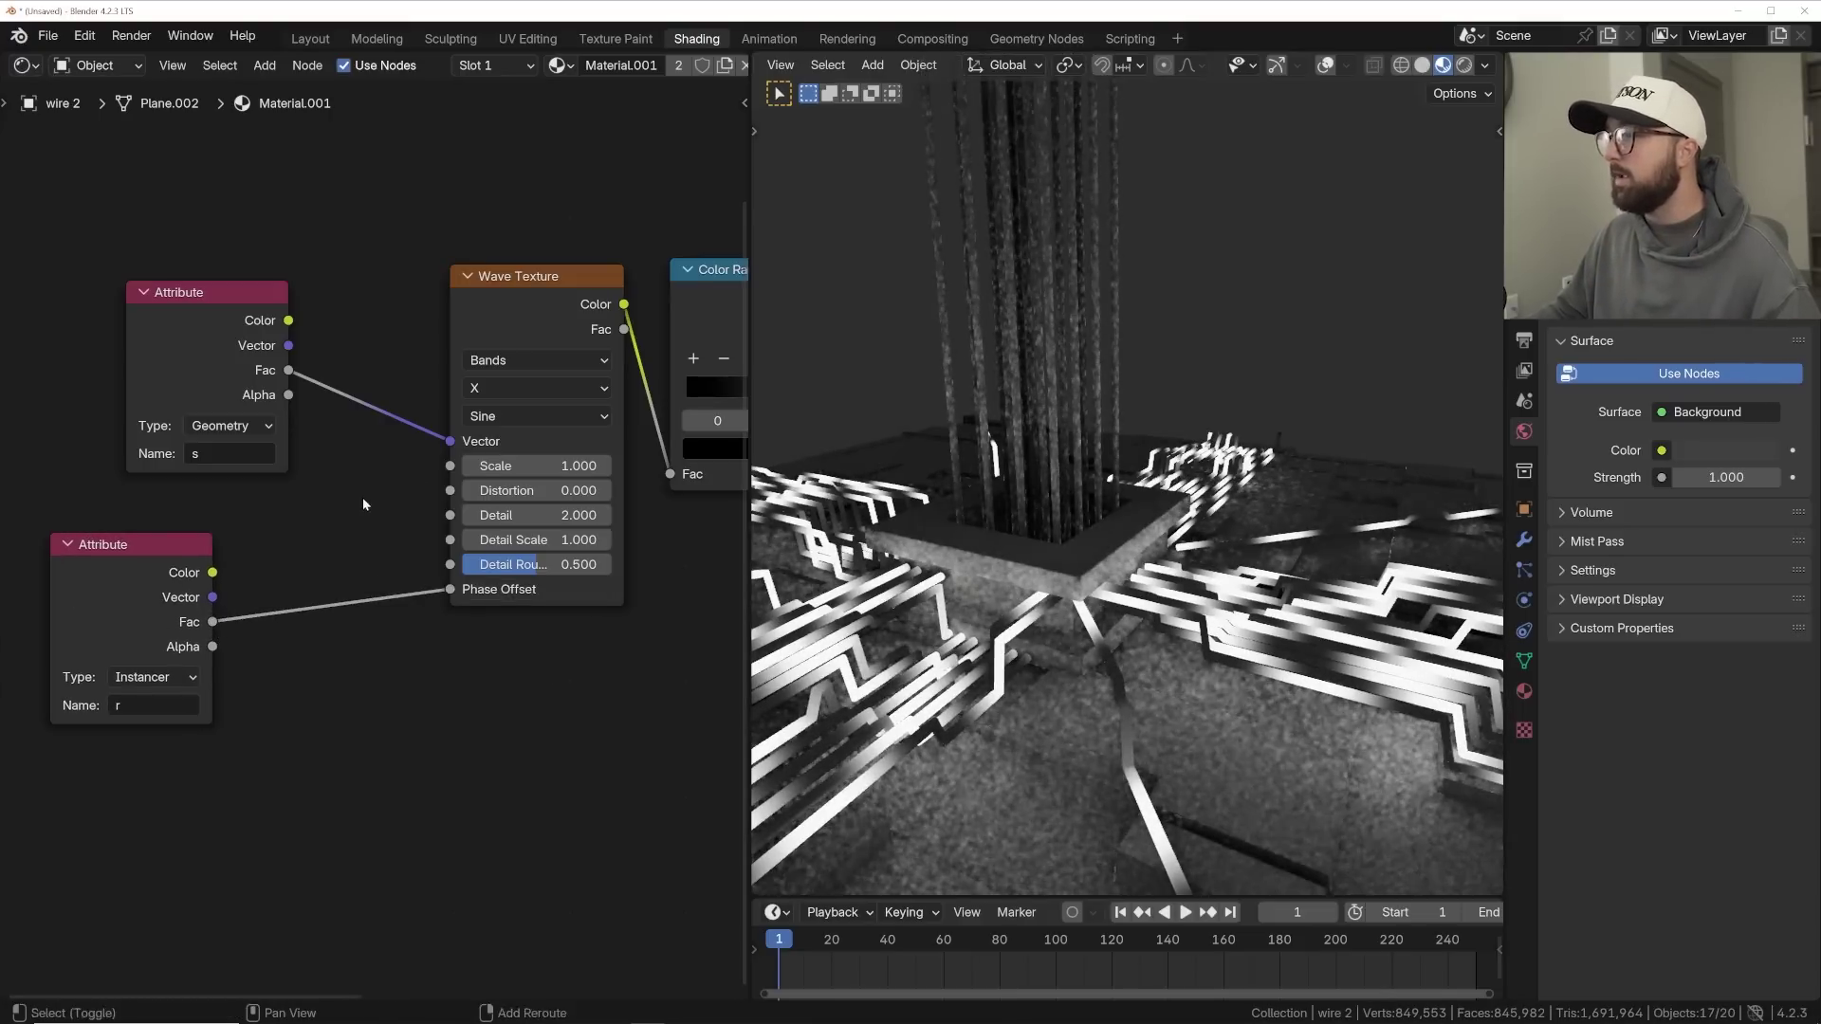
- Insert a Multiply Add math node before the Phase Offset, with Multiplier 17.6 and Addend -35.2
type("math")
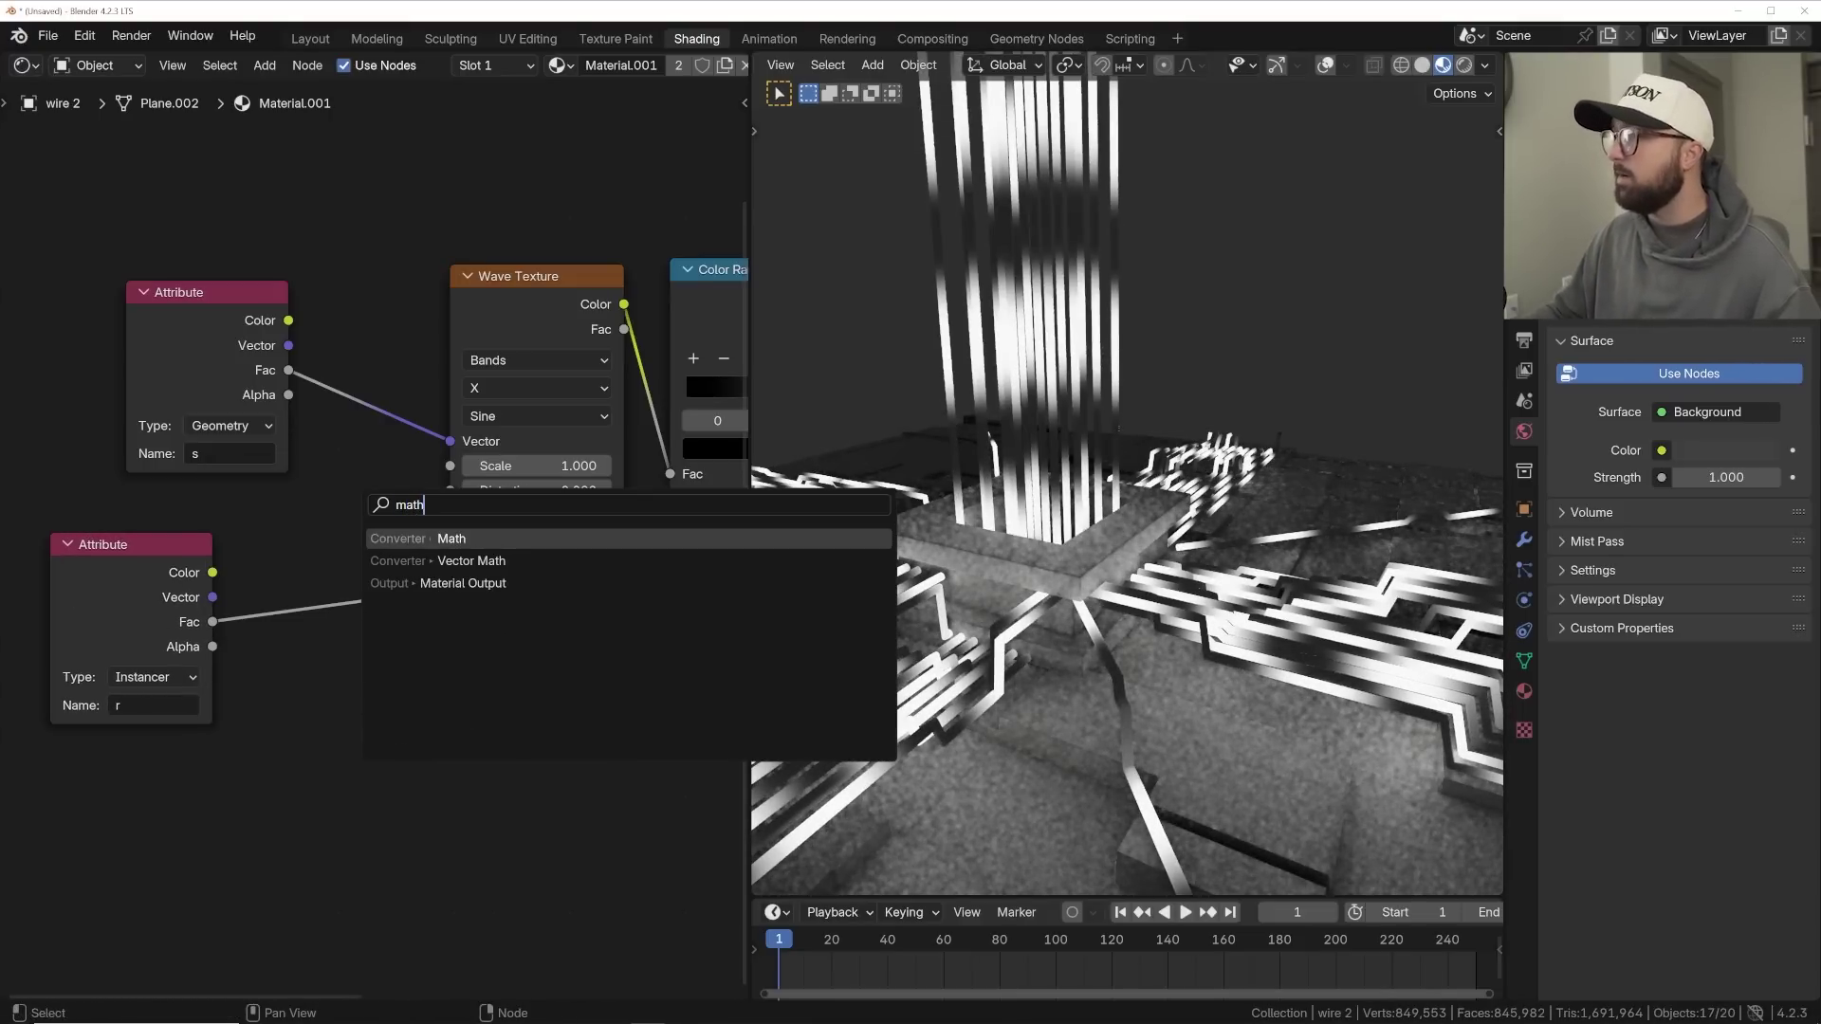
key("Return")
left_click(291, 561)
left_click(326, 618)
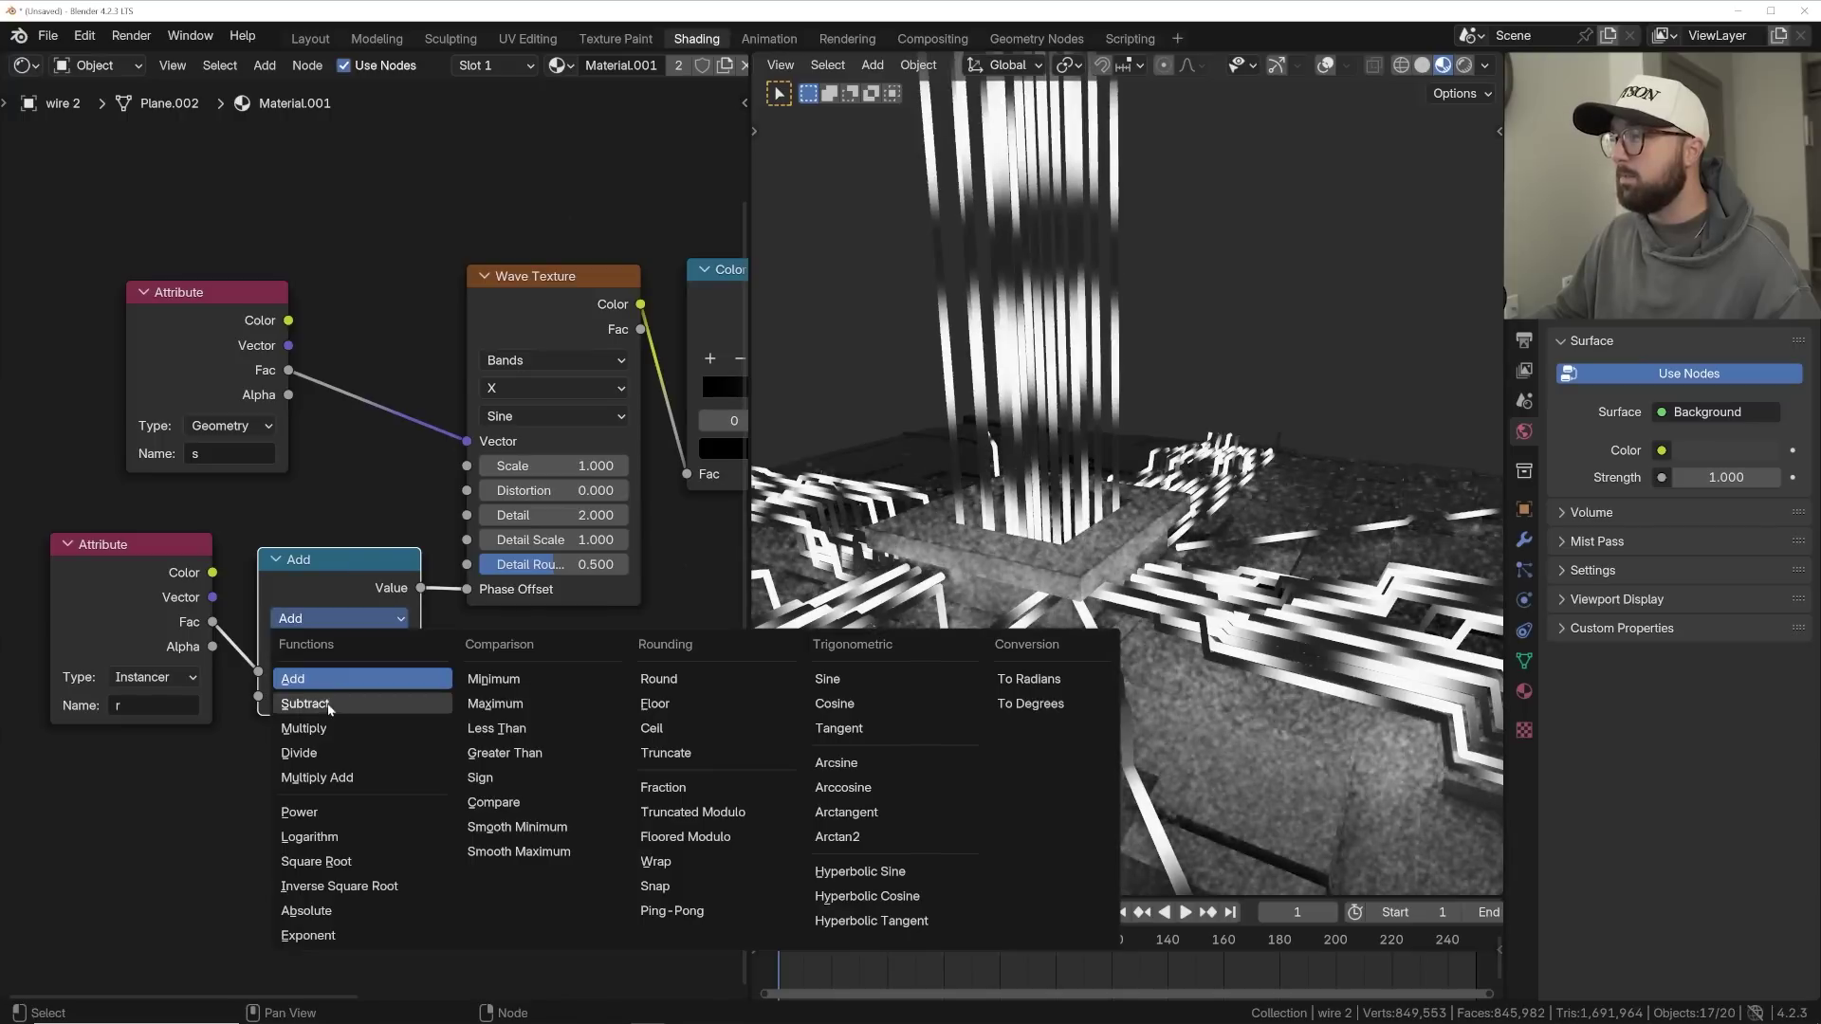
left_click(337, 776)
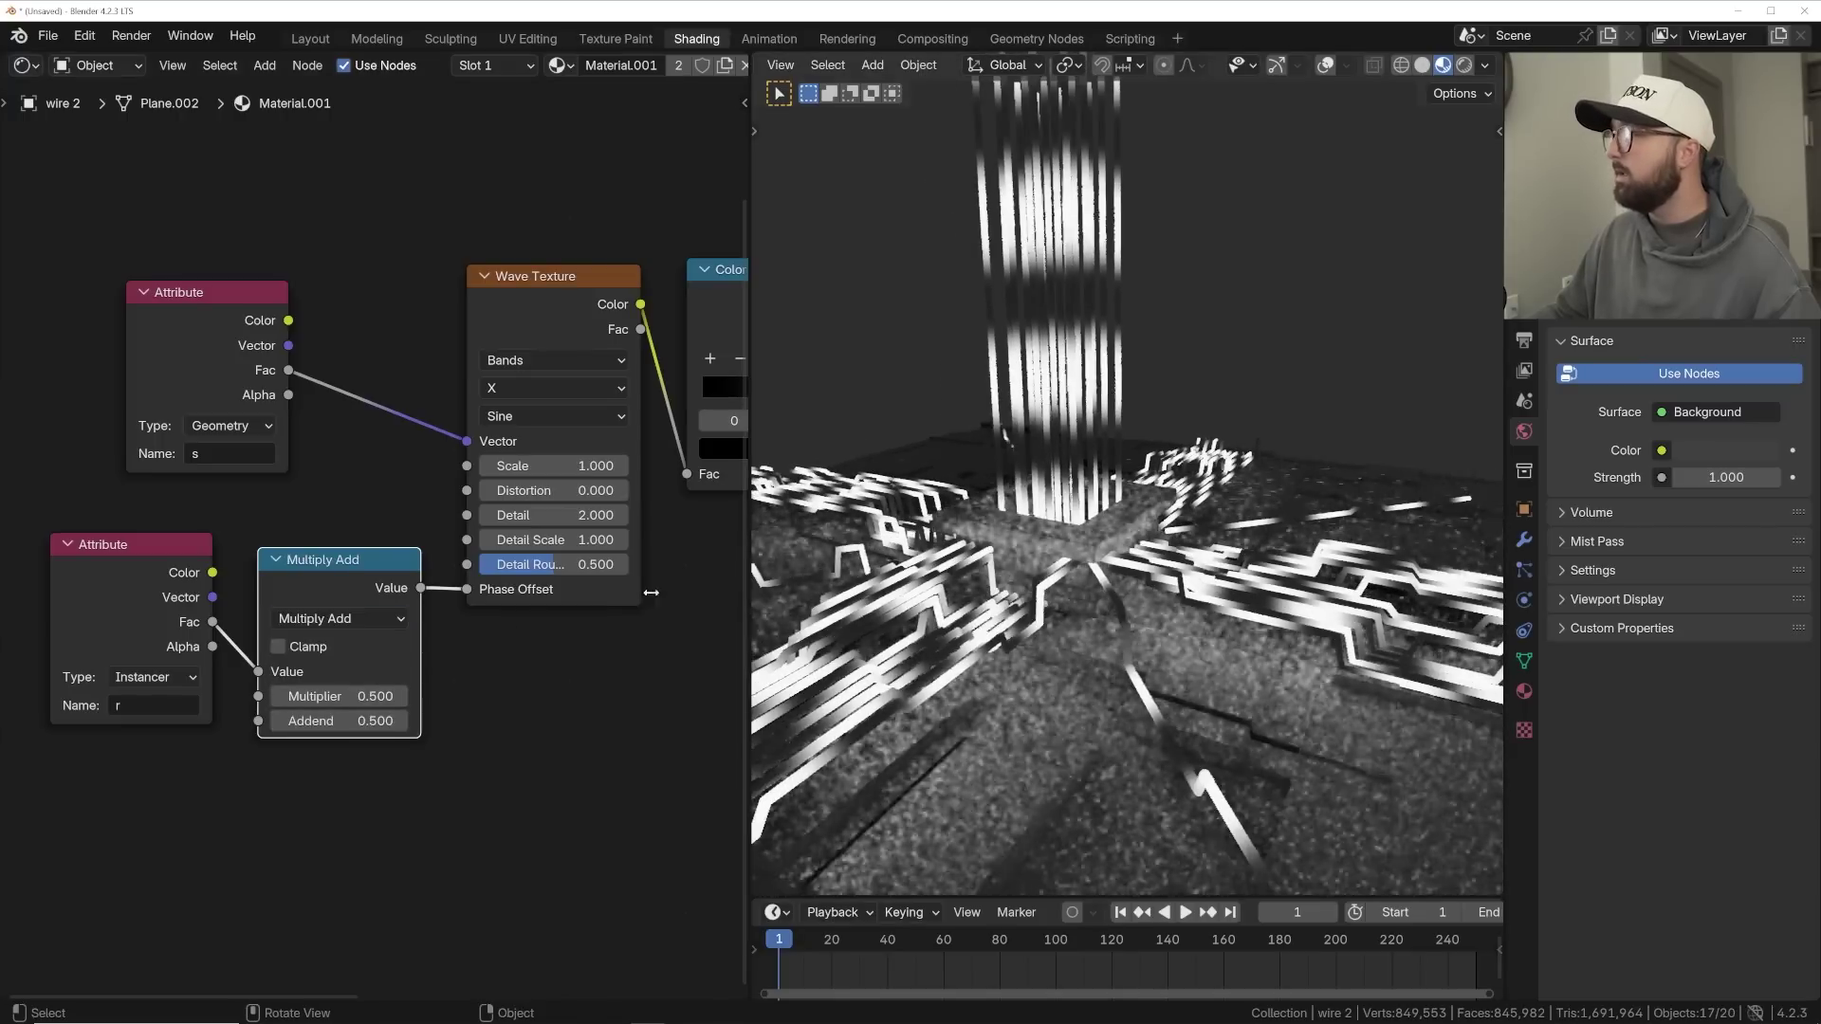
left_click_drag(342, 696, 53, 721)
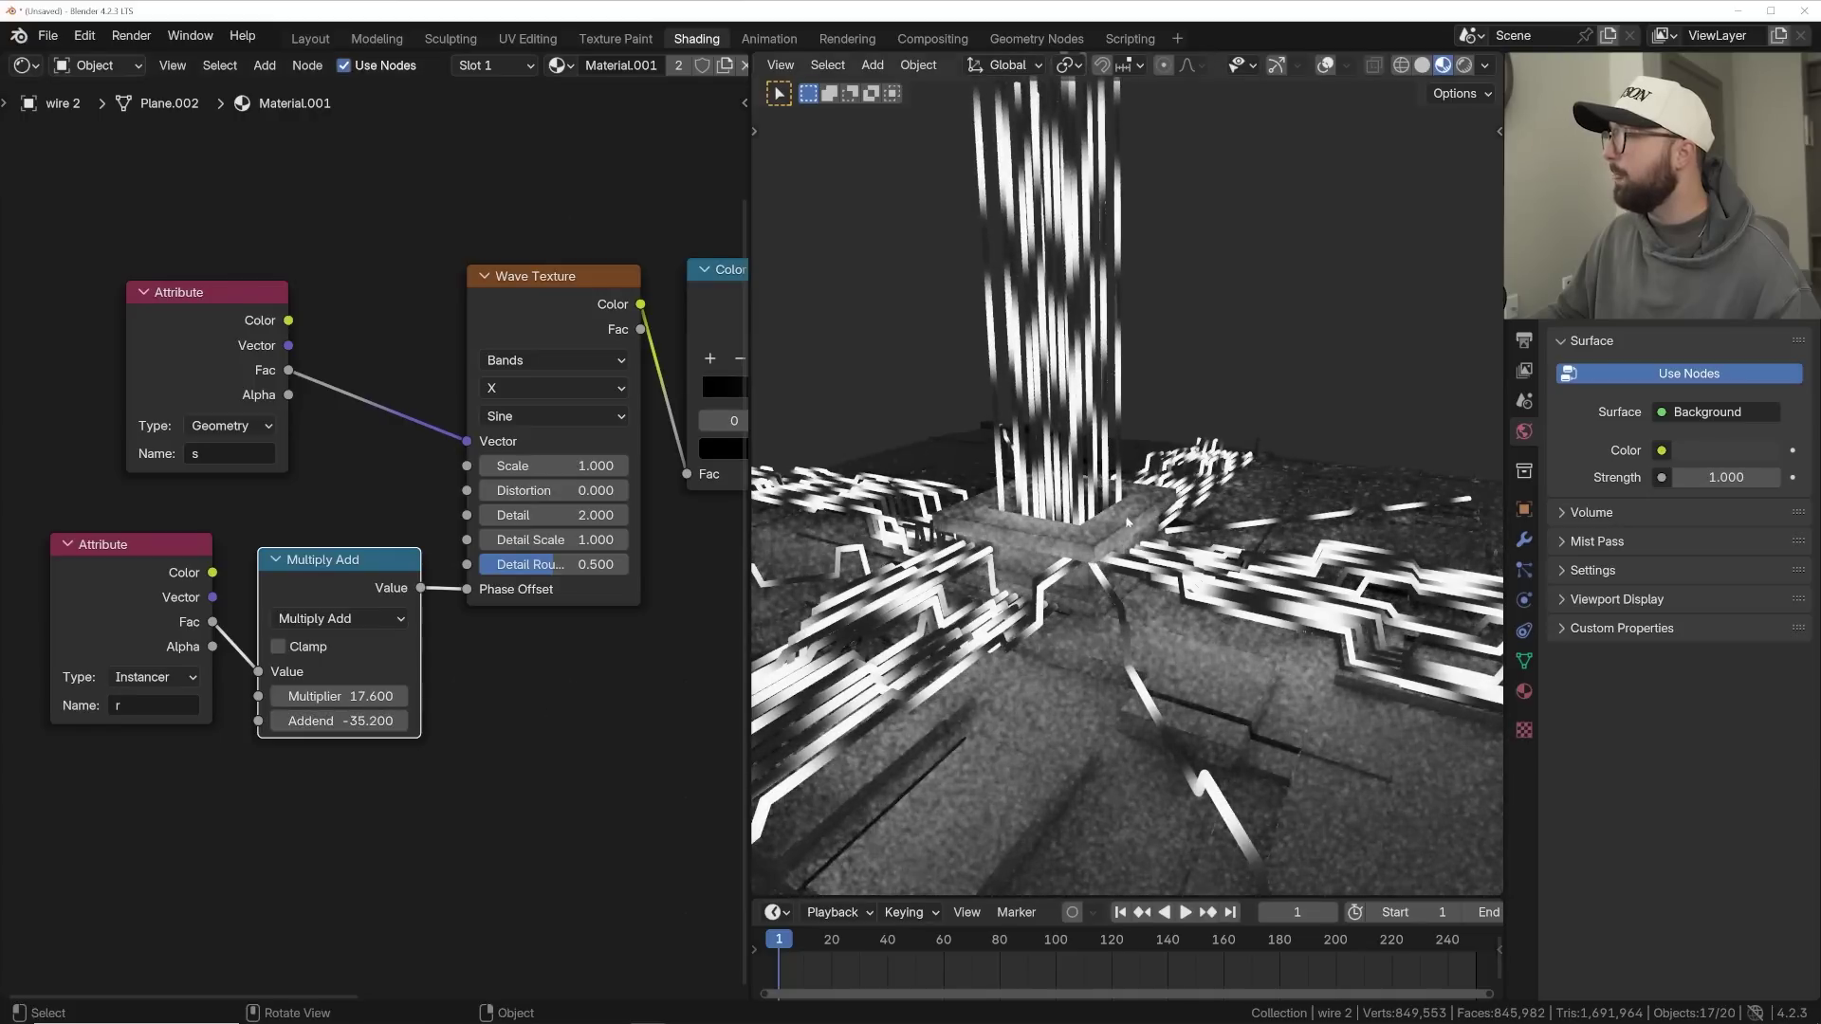
middle_click_drag(1135, 516, 1170, 358)
middle_click_drag(1192, 518, 1055, 368)
- Make the cube's material fully metallic (1.000) and darken its base color to a value of about 0.37
left_click(1060, 418)
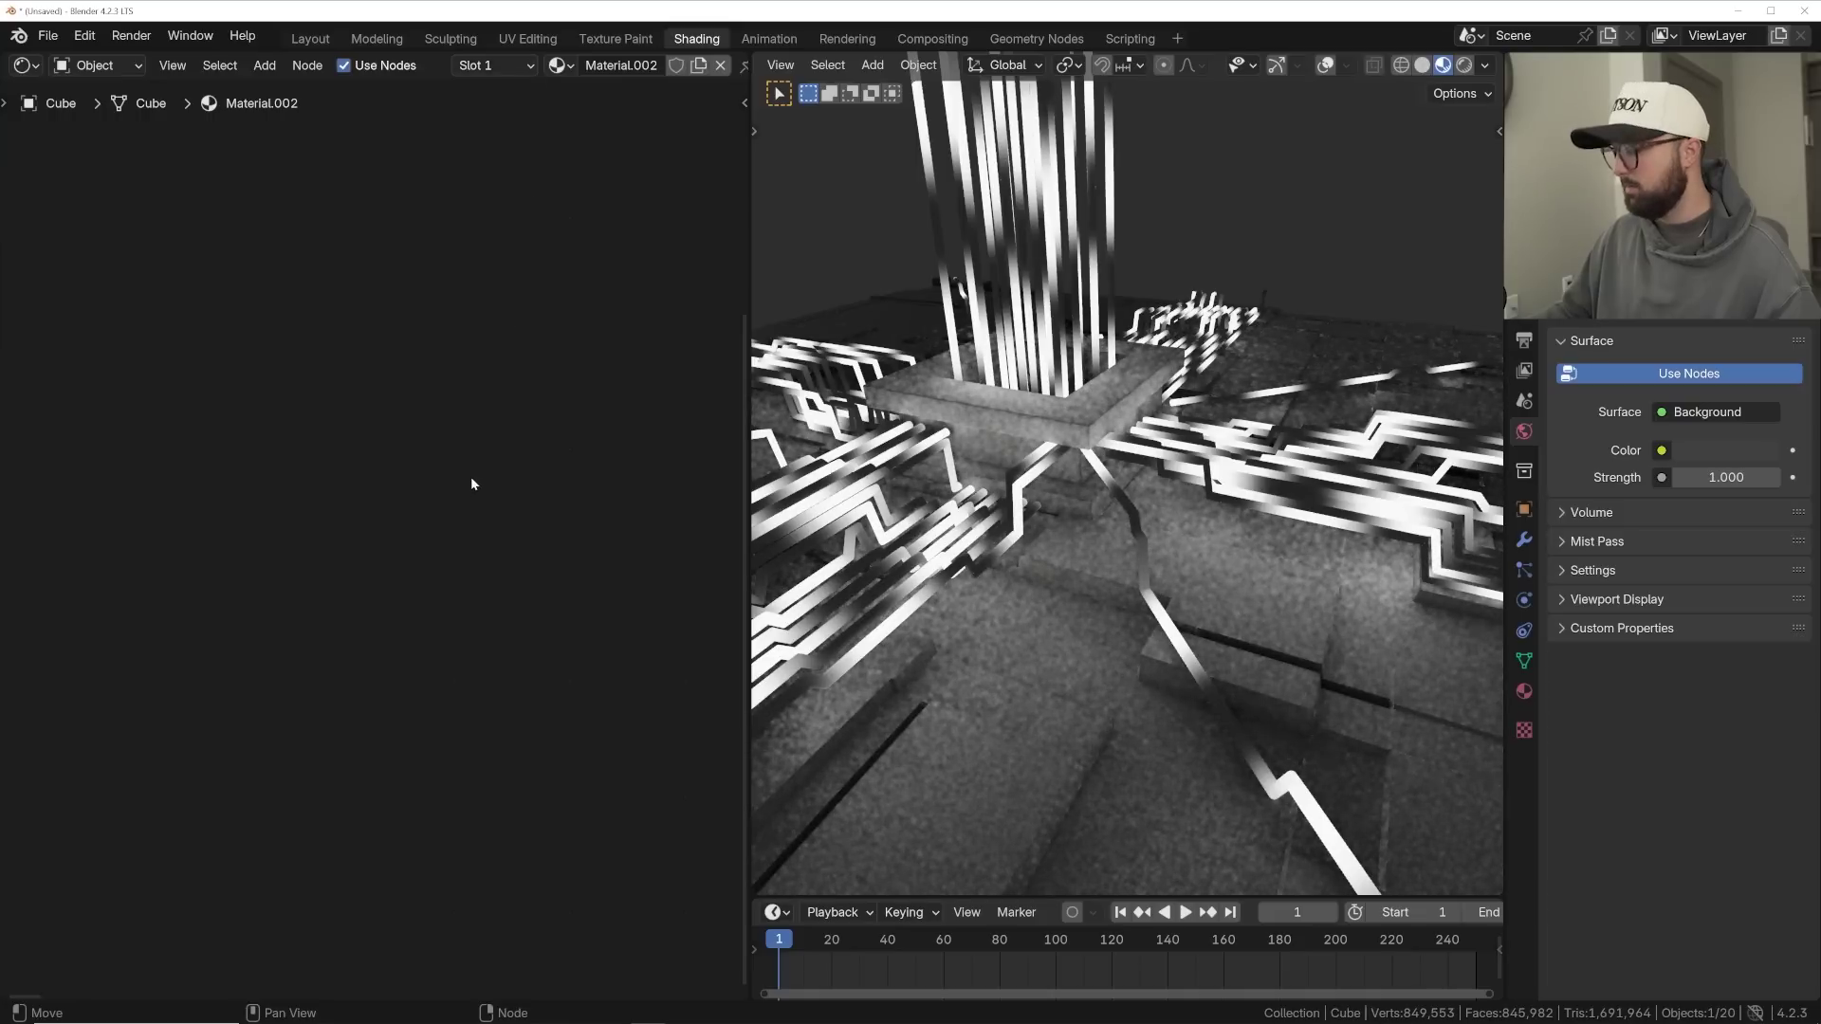
key("Home")
scroll(332, 486, "up", 1)
left_click_drag(220, 453, 390, 454)
left_click(322, 430)
left_click_drag(464, 174, 467, 216)
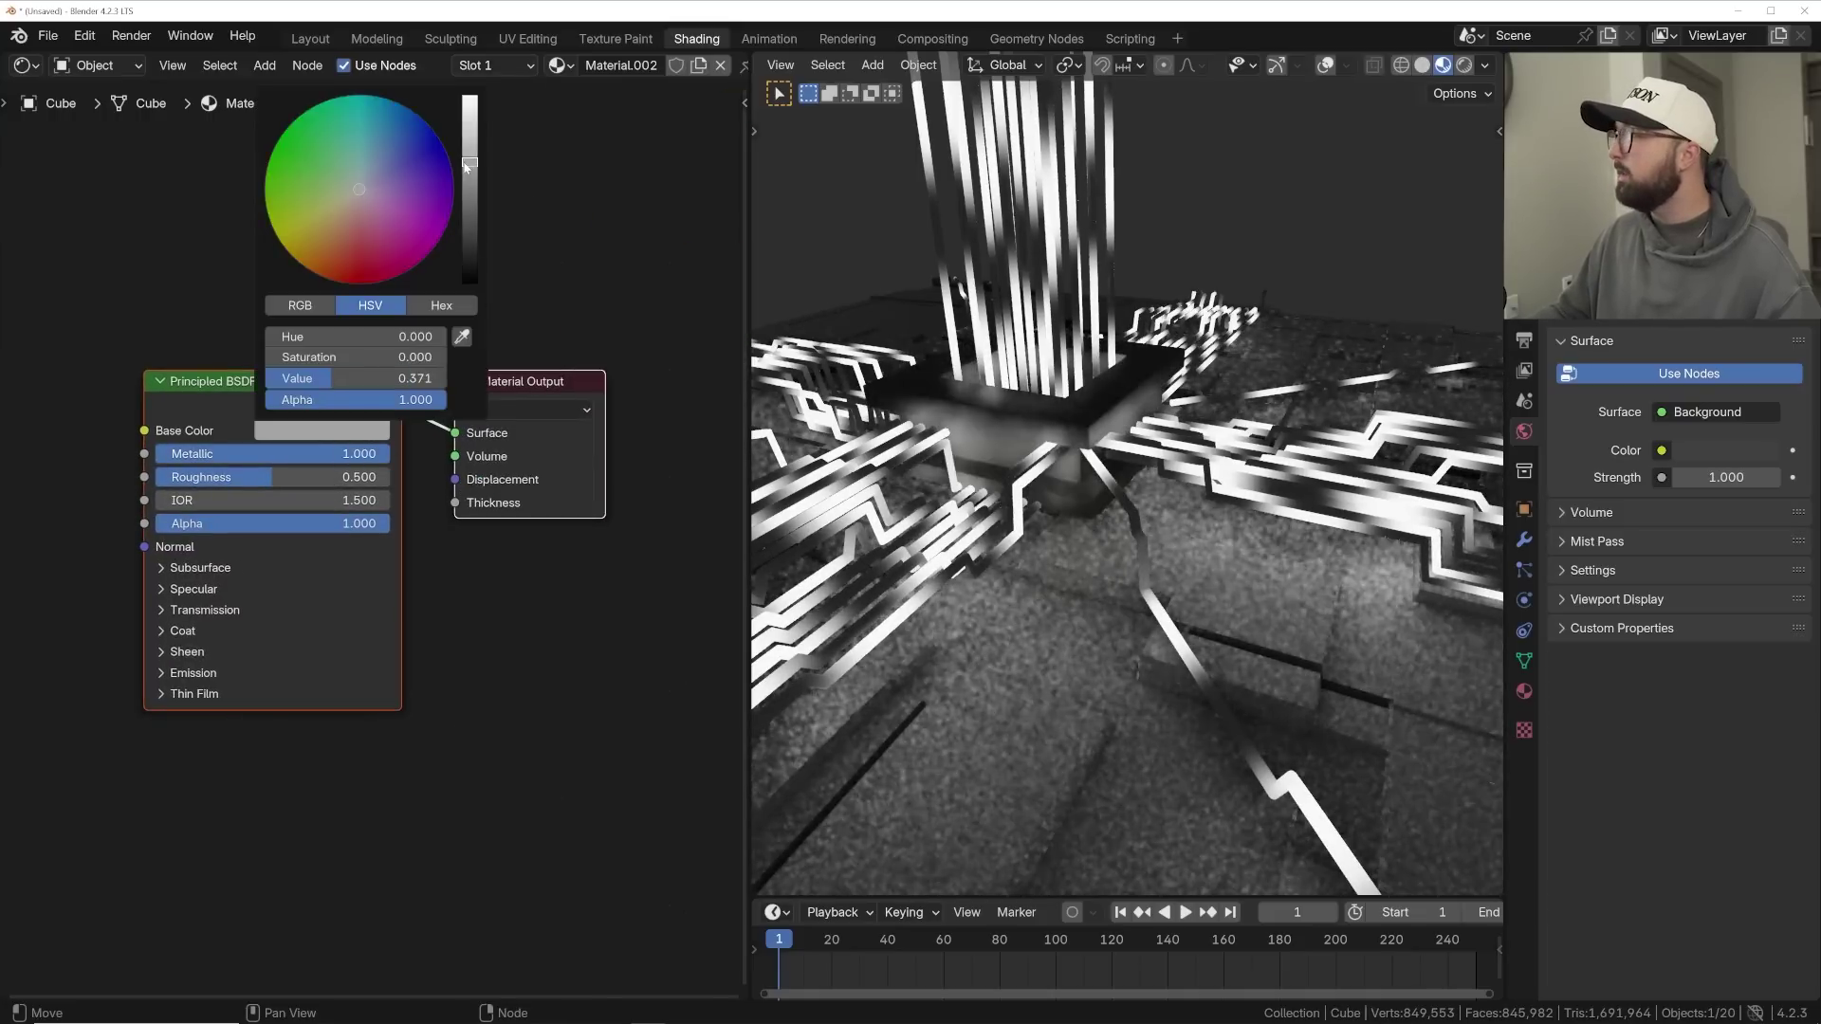
left_click(1050, 672)
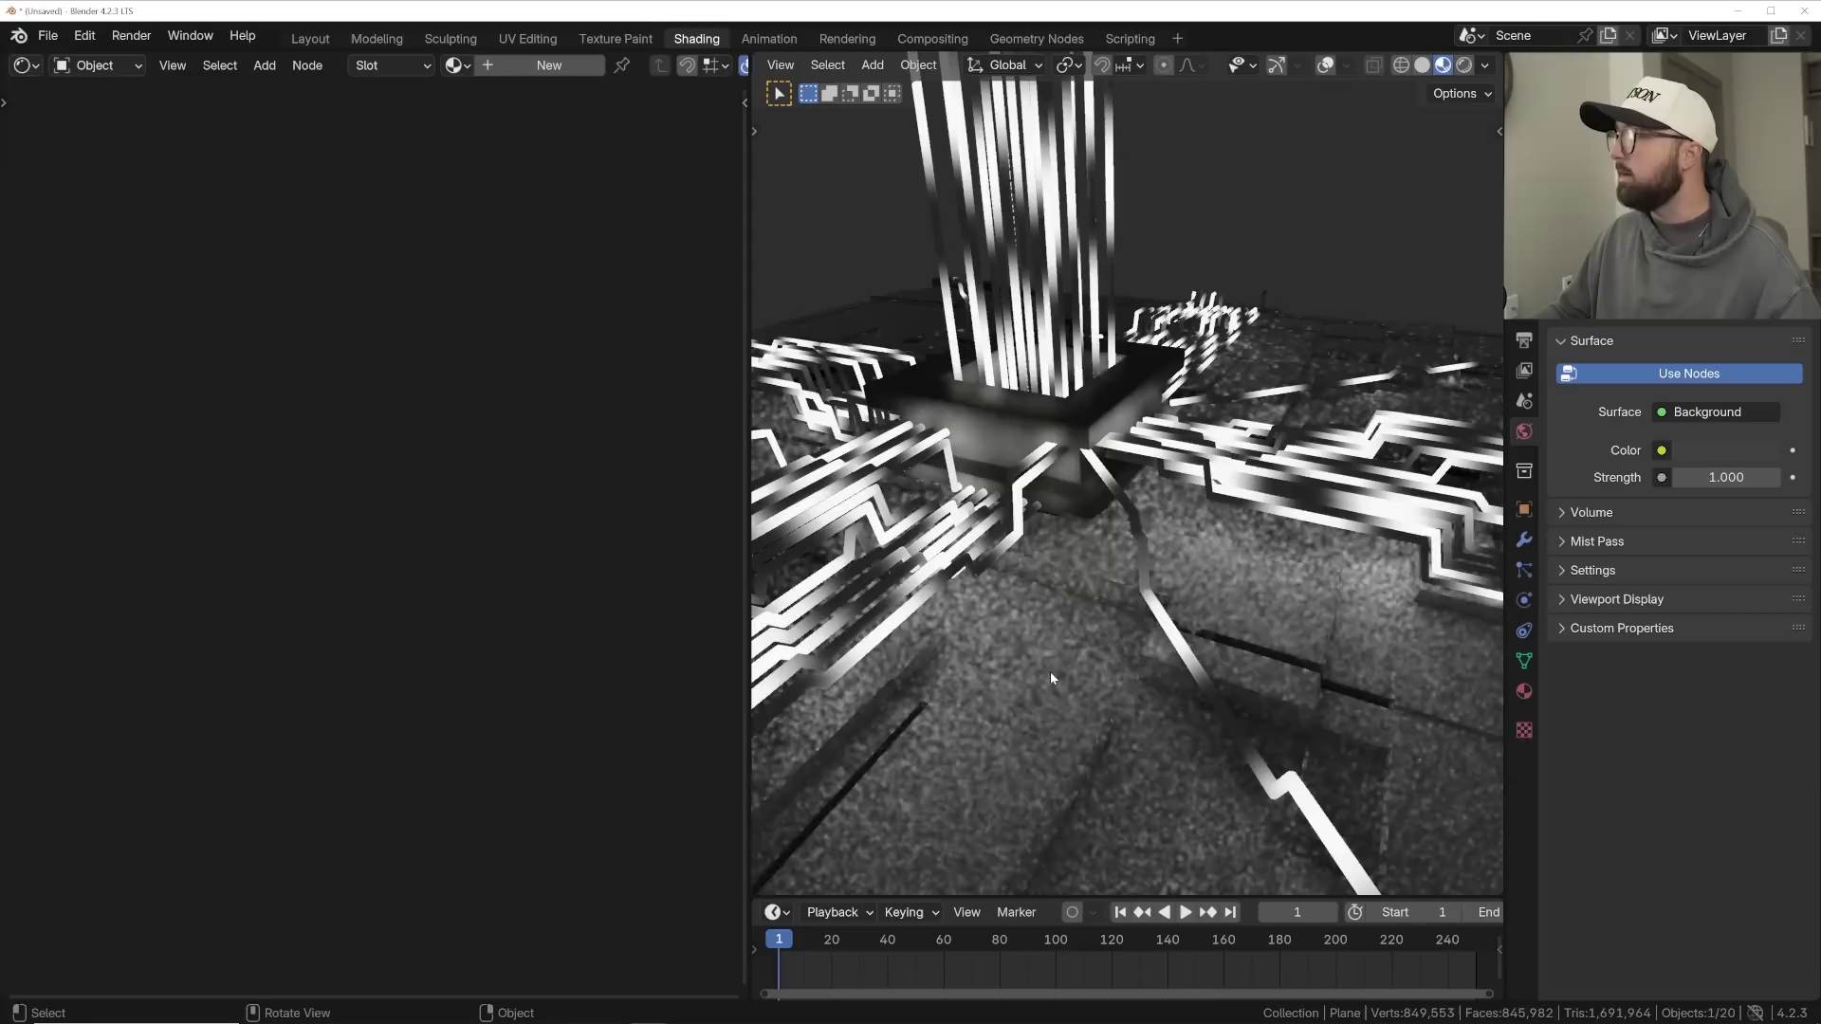
left_click(509, 75)
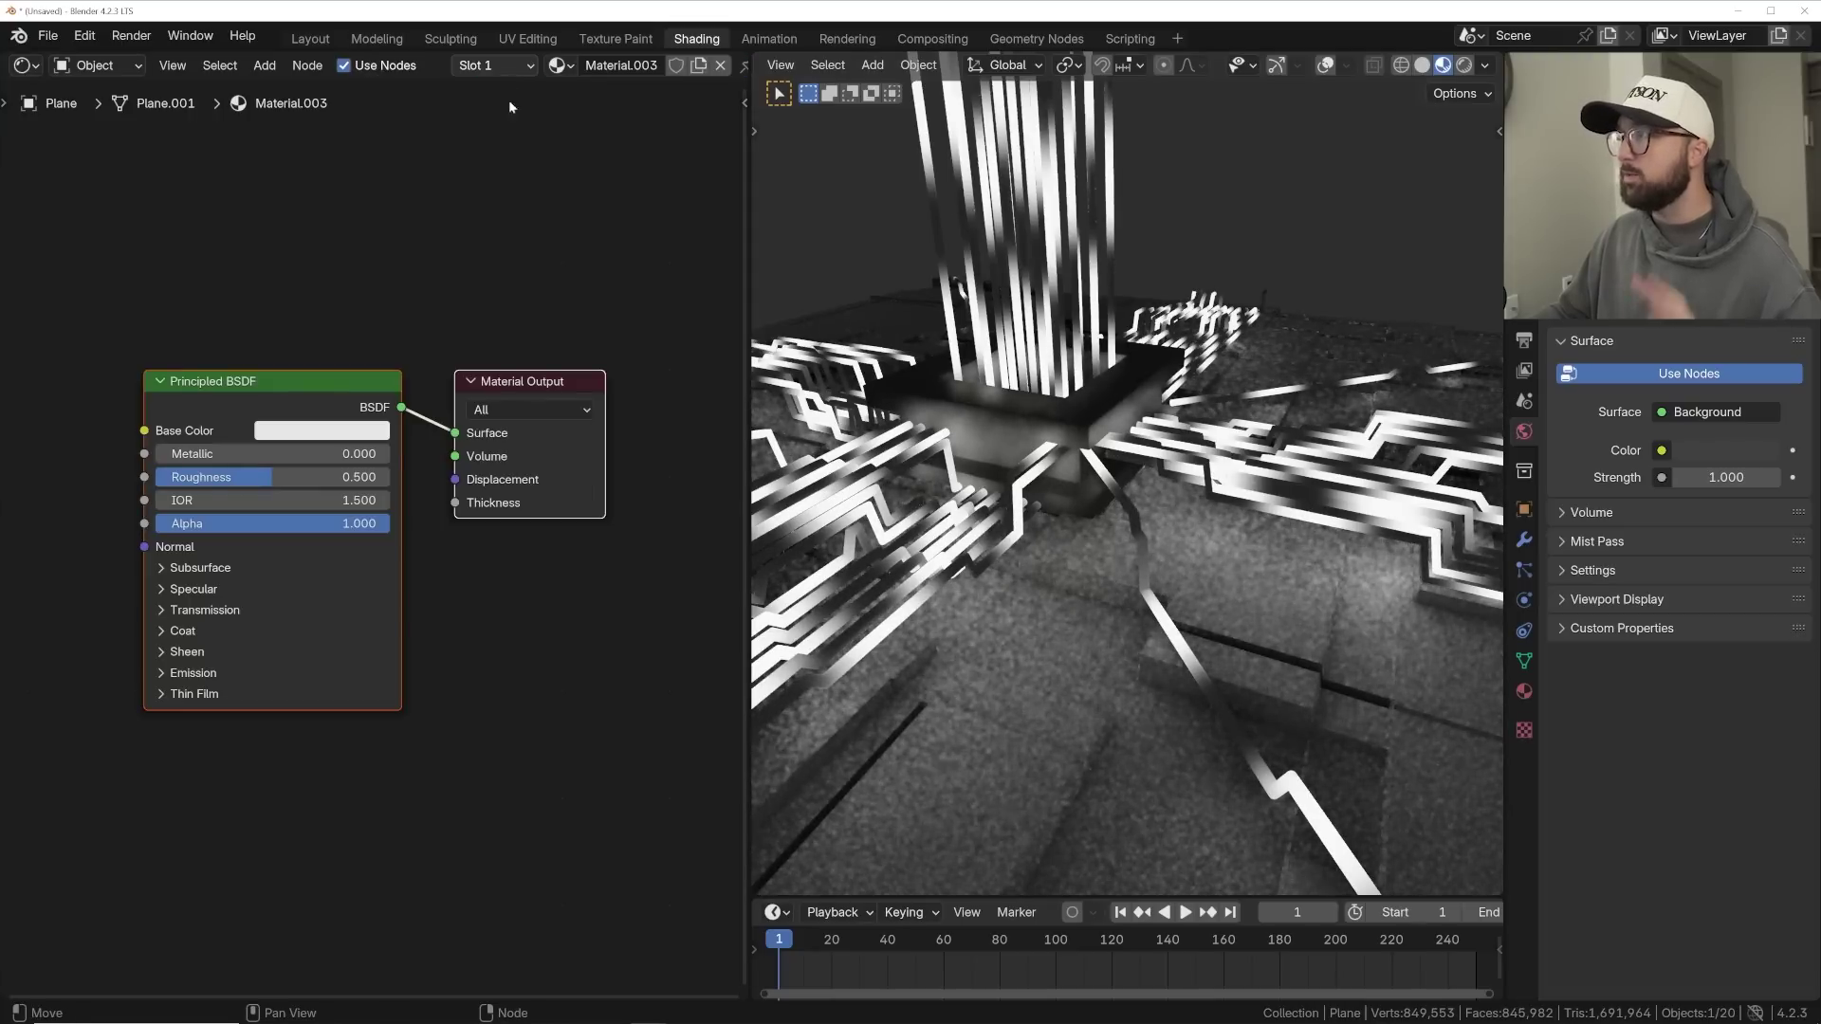
key("ctrl+z")
key("ctrl+z")
- Assign the existing Material.002 to the ground plane
left_click(1035, 626)
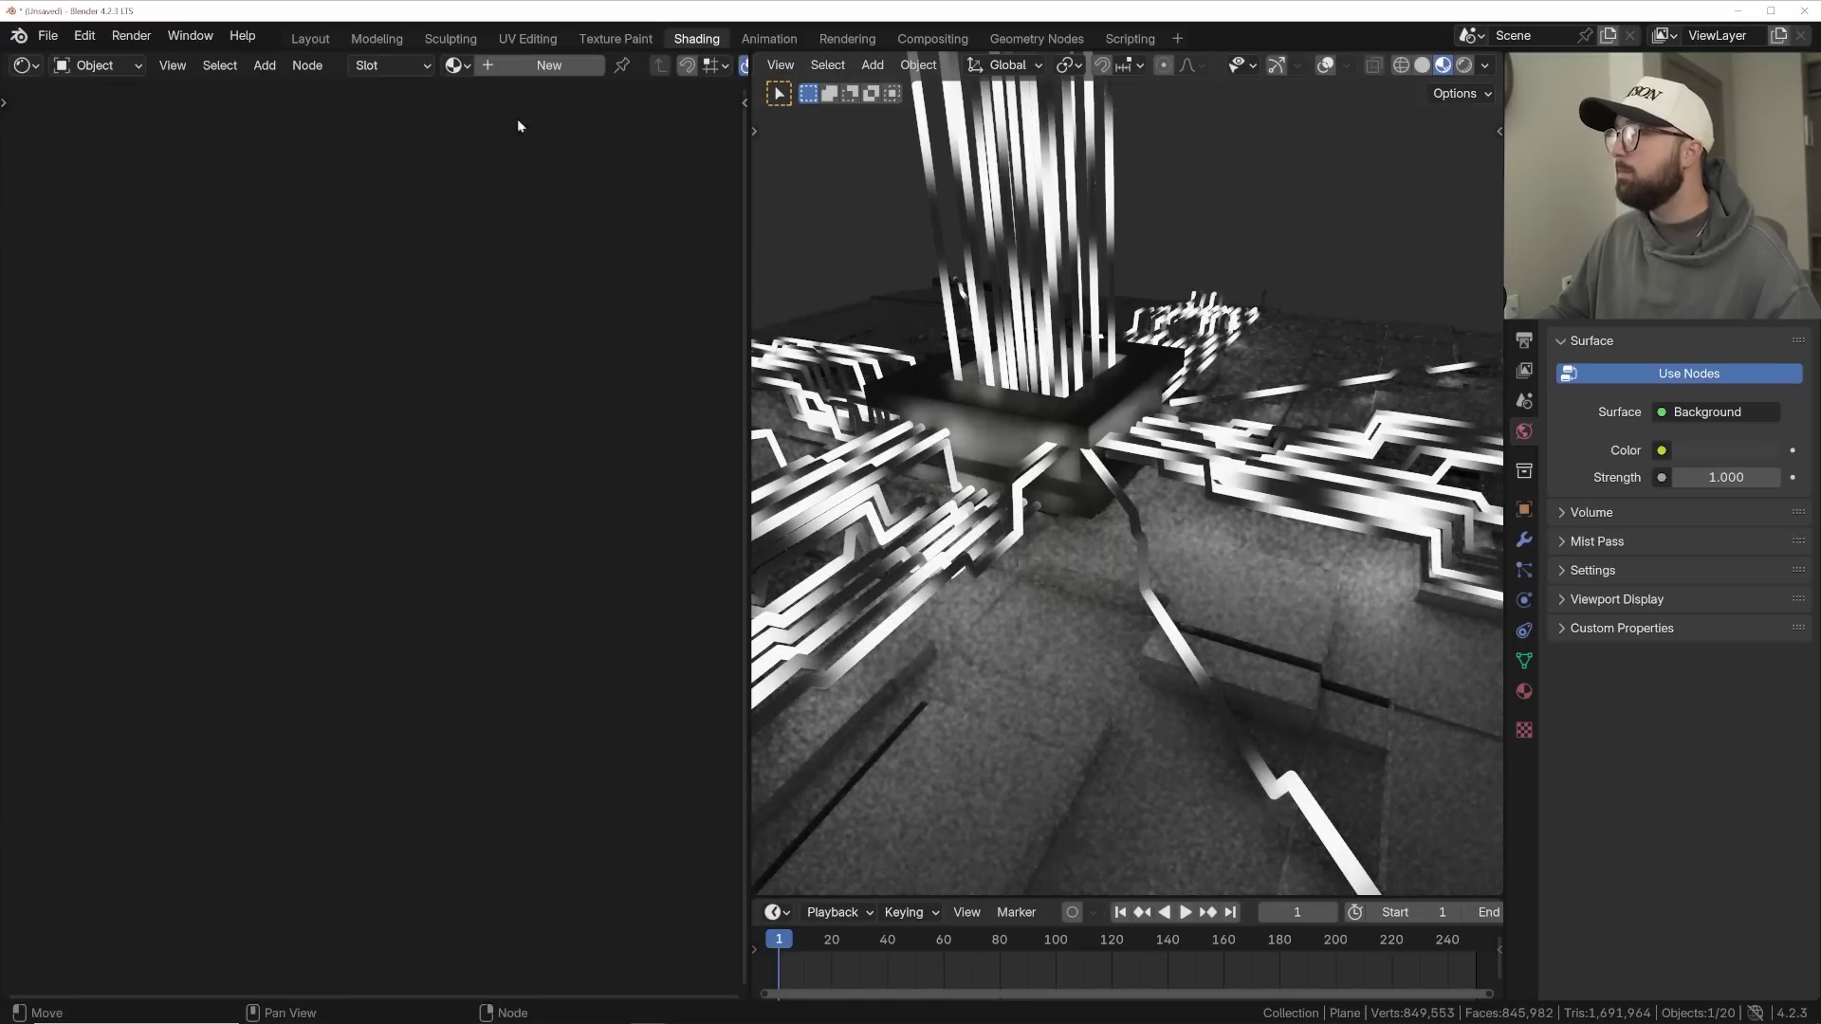
left_click(456, 65)
left_click(500, 138)
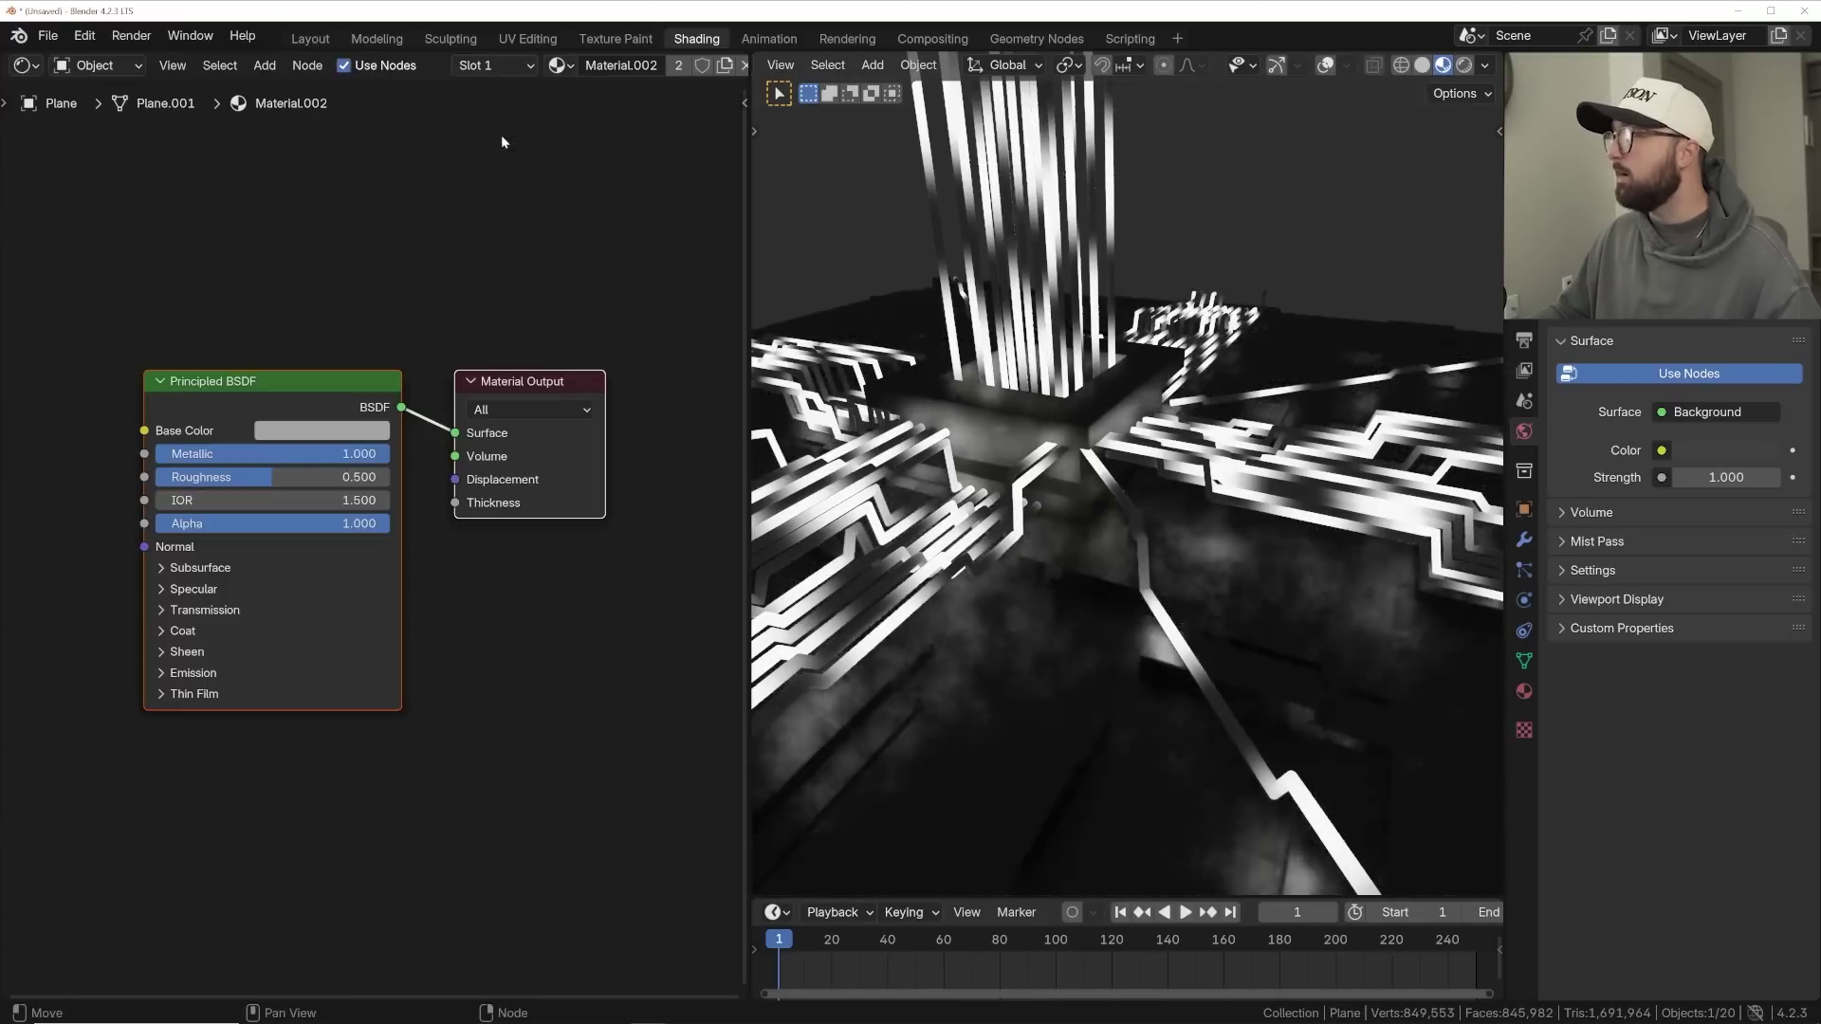
middle_click_drag(1081, 370, 1083, 389)
- Add a Color Ramp node and connect its Color output to the Principled BSDF's Roughness
middle_click_drag(189, 253, 512, 181)
key("shift+a")
type("col")
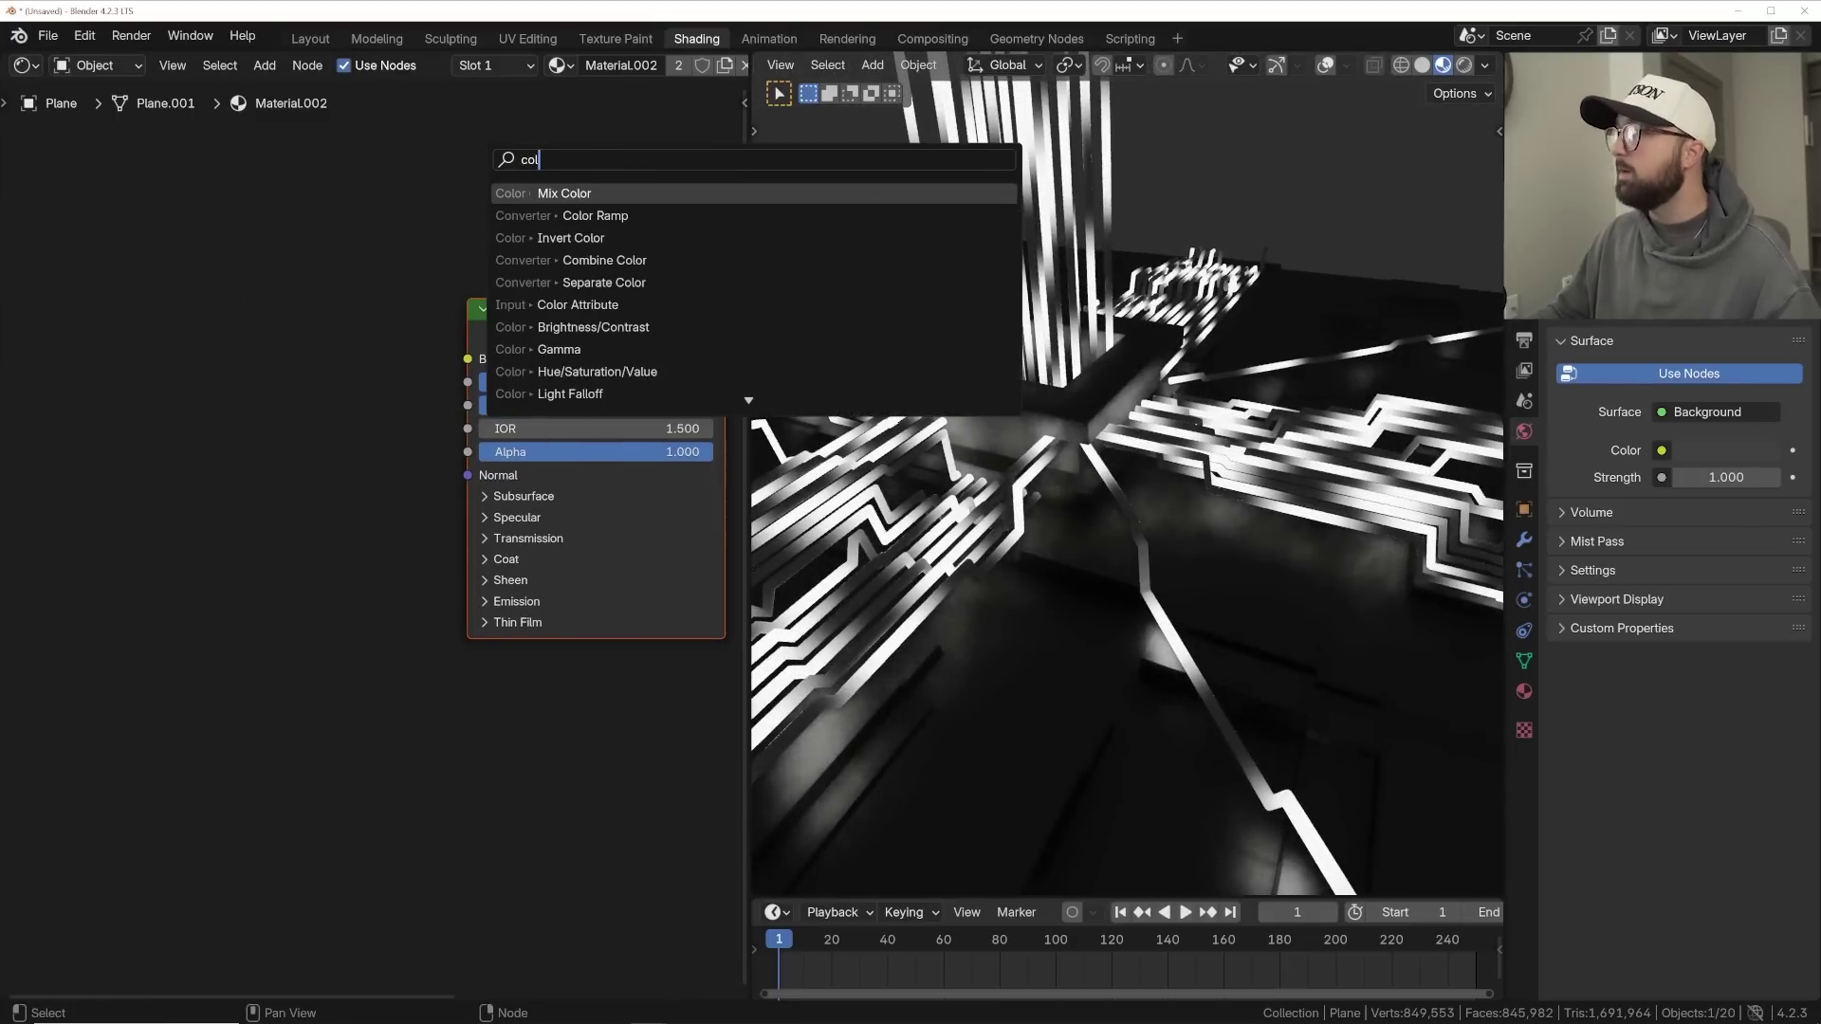
key("Down")
key("Return")
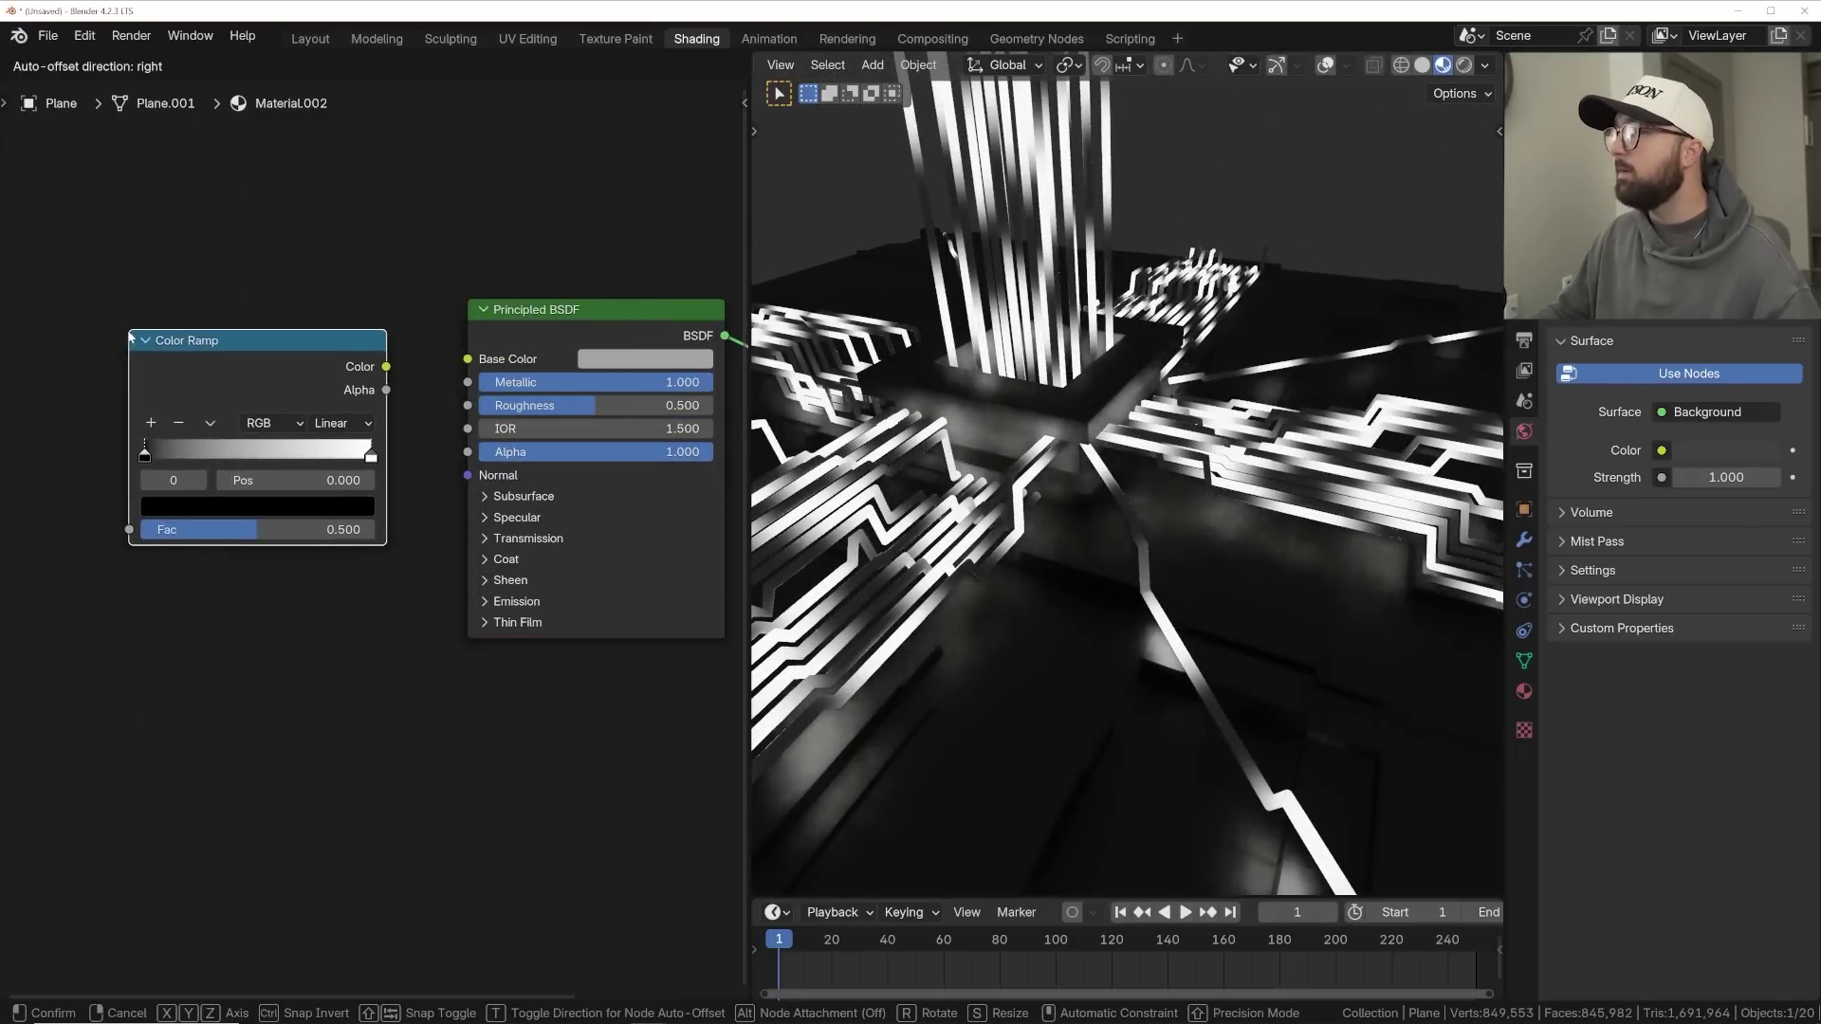
left_click(314, 389)
left_click_drag(335, 386, 467, 359)
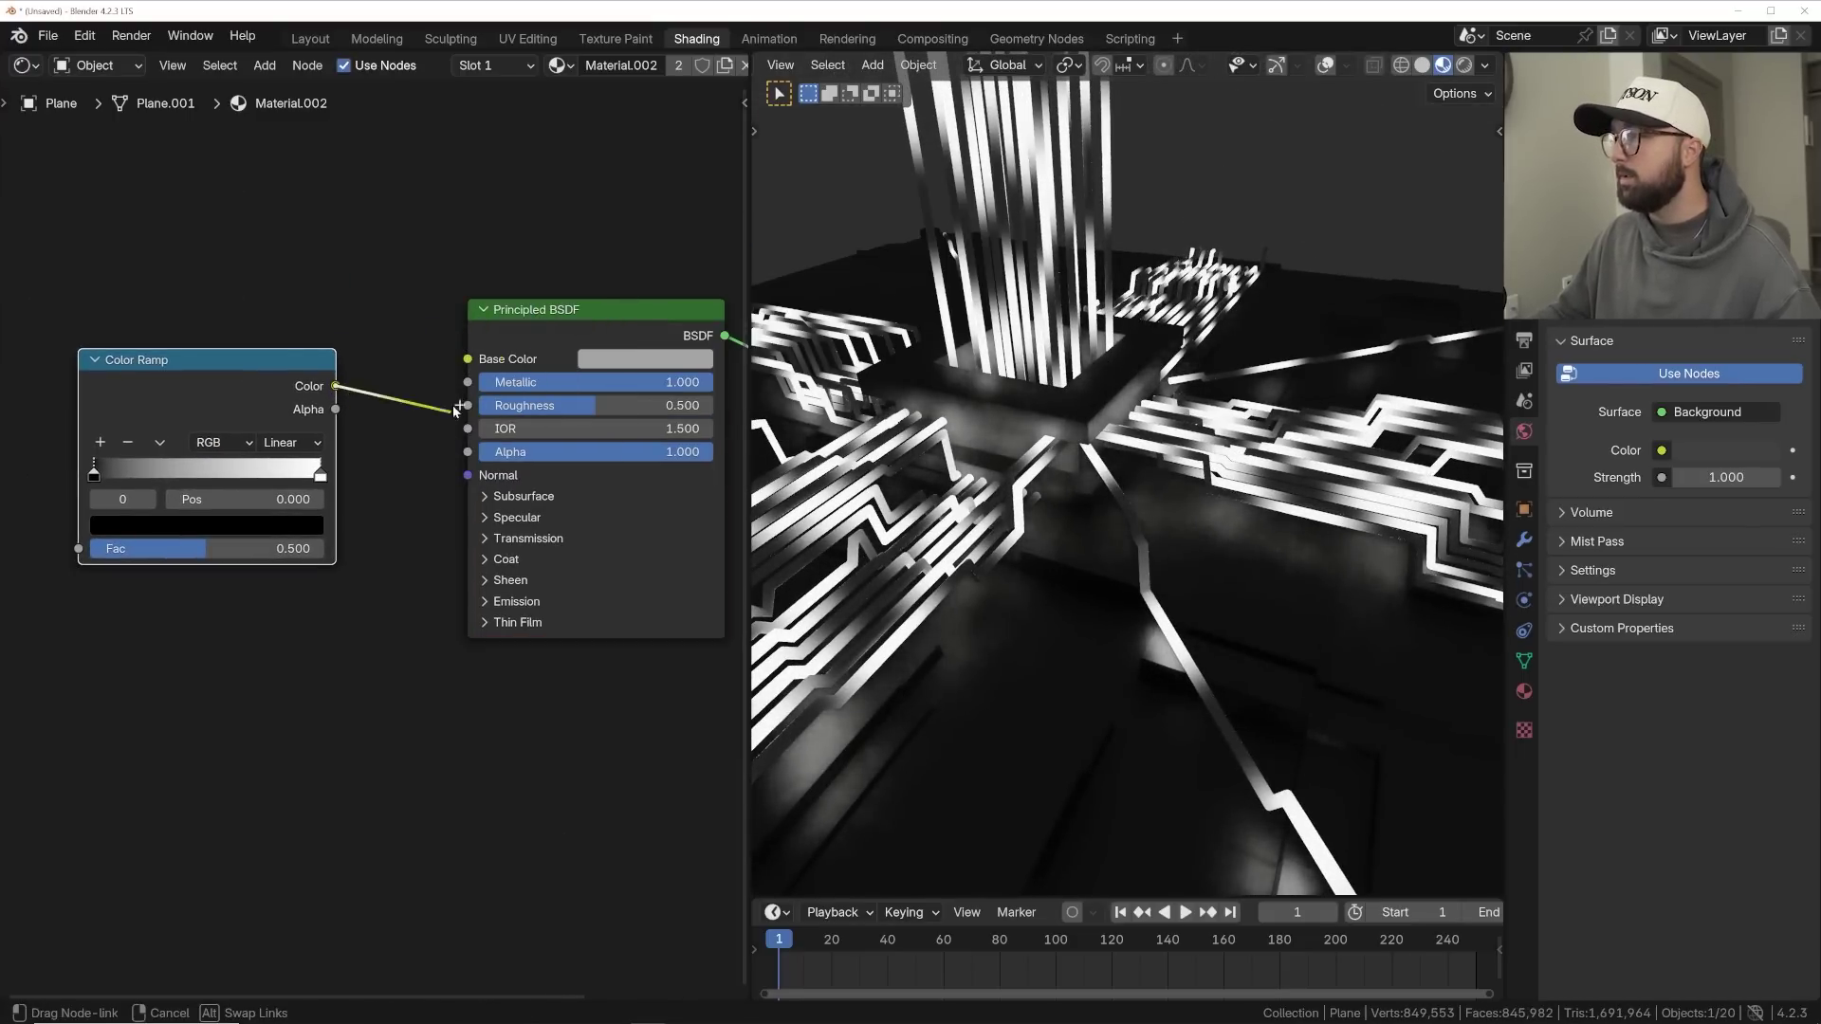
- Add a Noise Texture with Mapping and Texture Coordinate nodes, feeding the Object coordinates into the Mapping vector
middle_click_drag(170, 276, 367, 252)
key("shift+a")
type("noi")
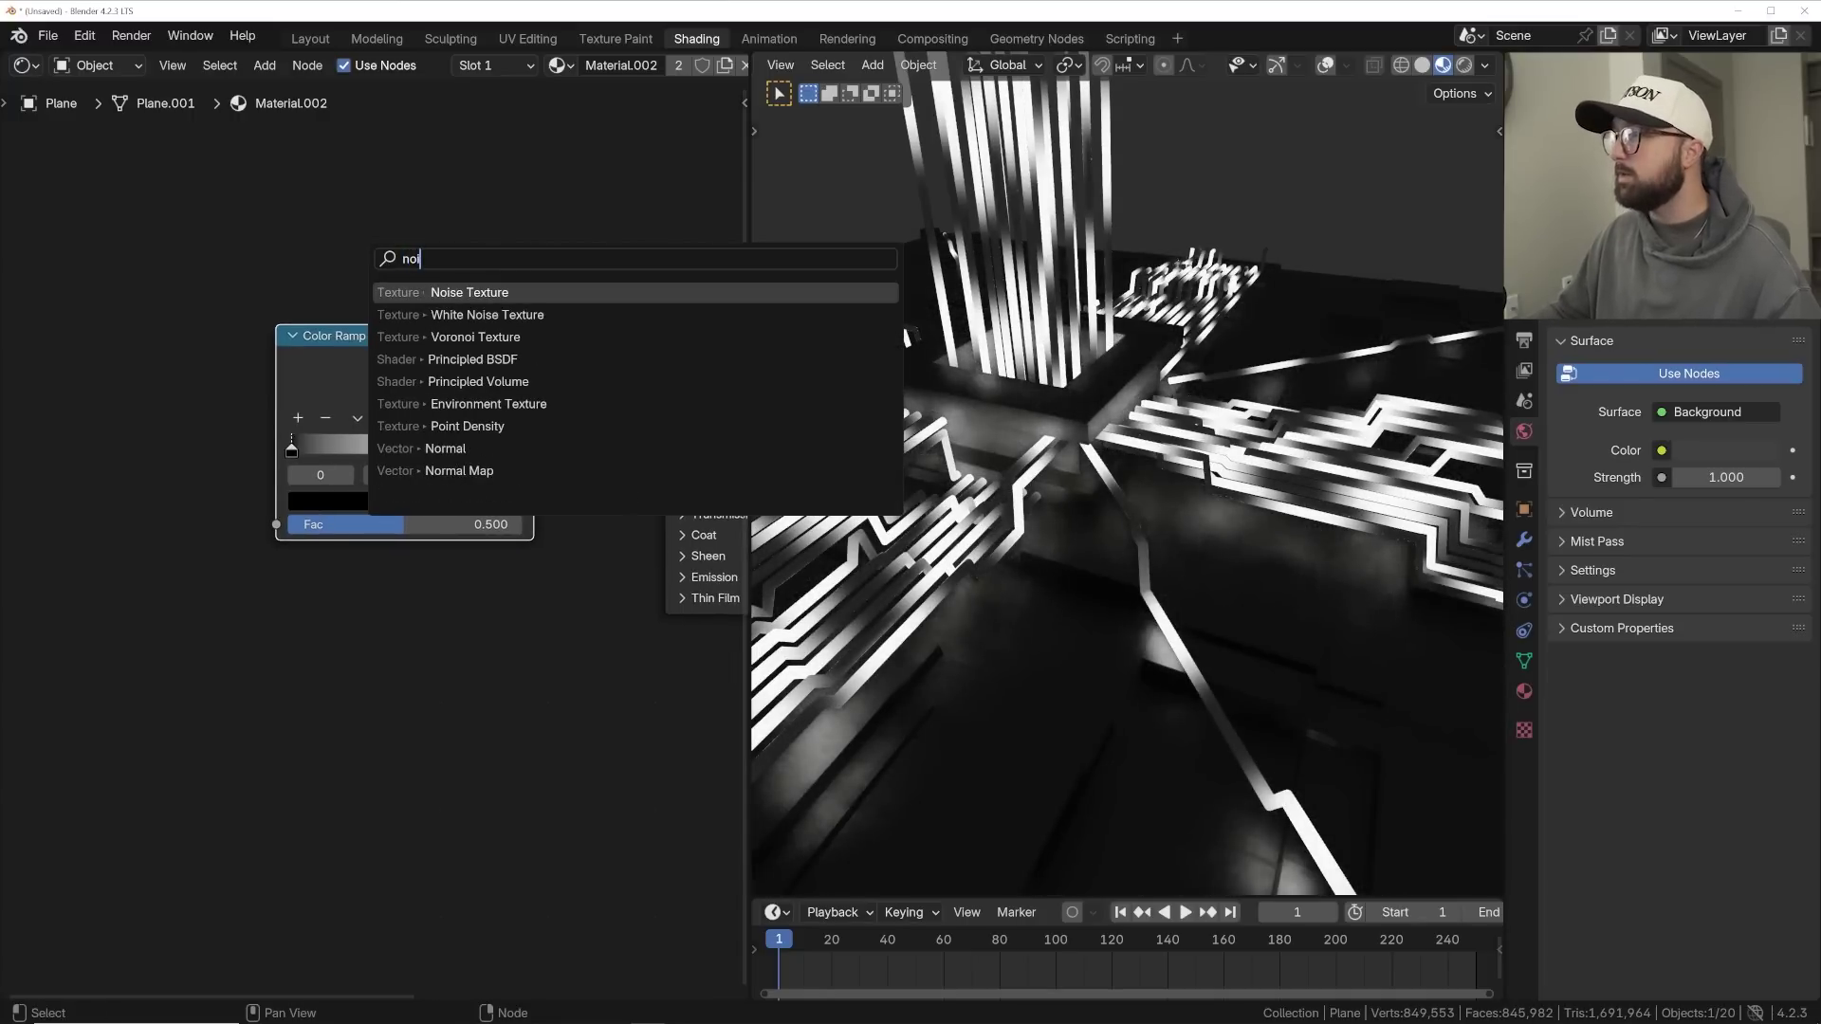
key("Return")
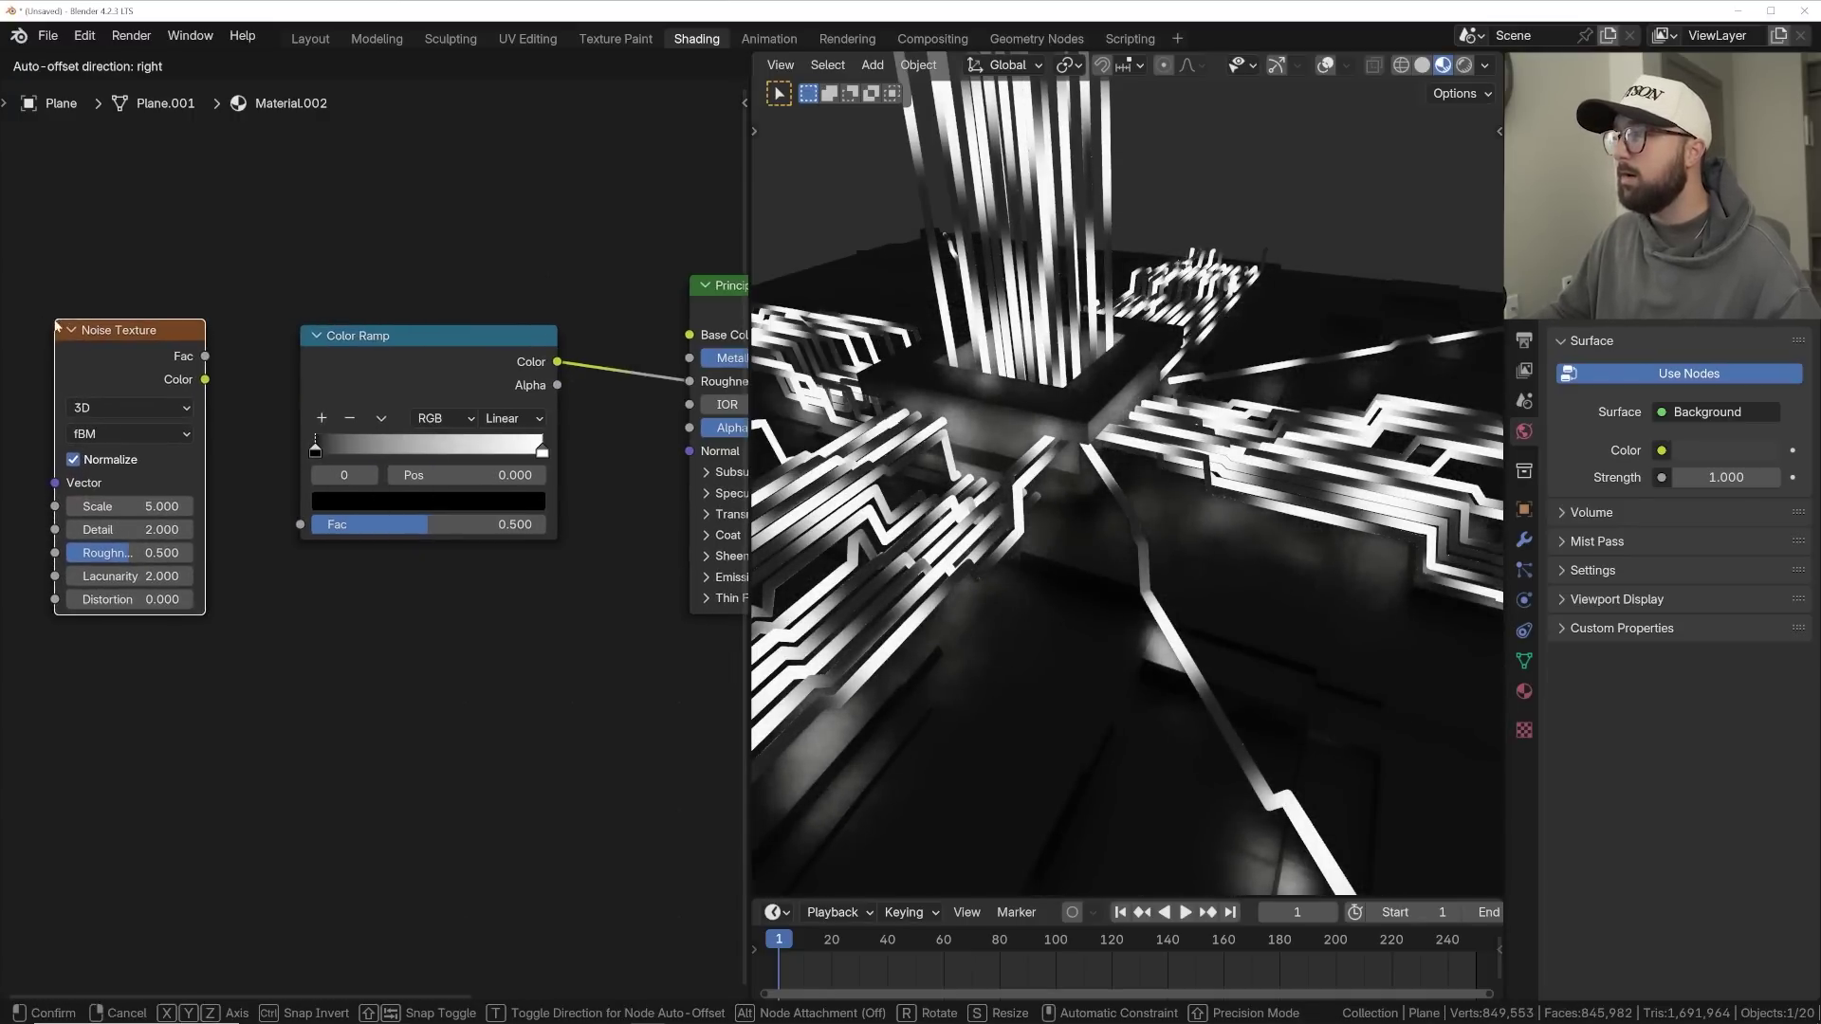
left_click(146, 333)
middle_click_drag(139, 379, 456, 324)
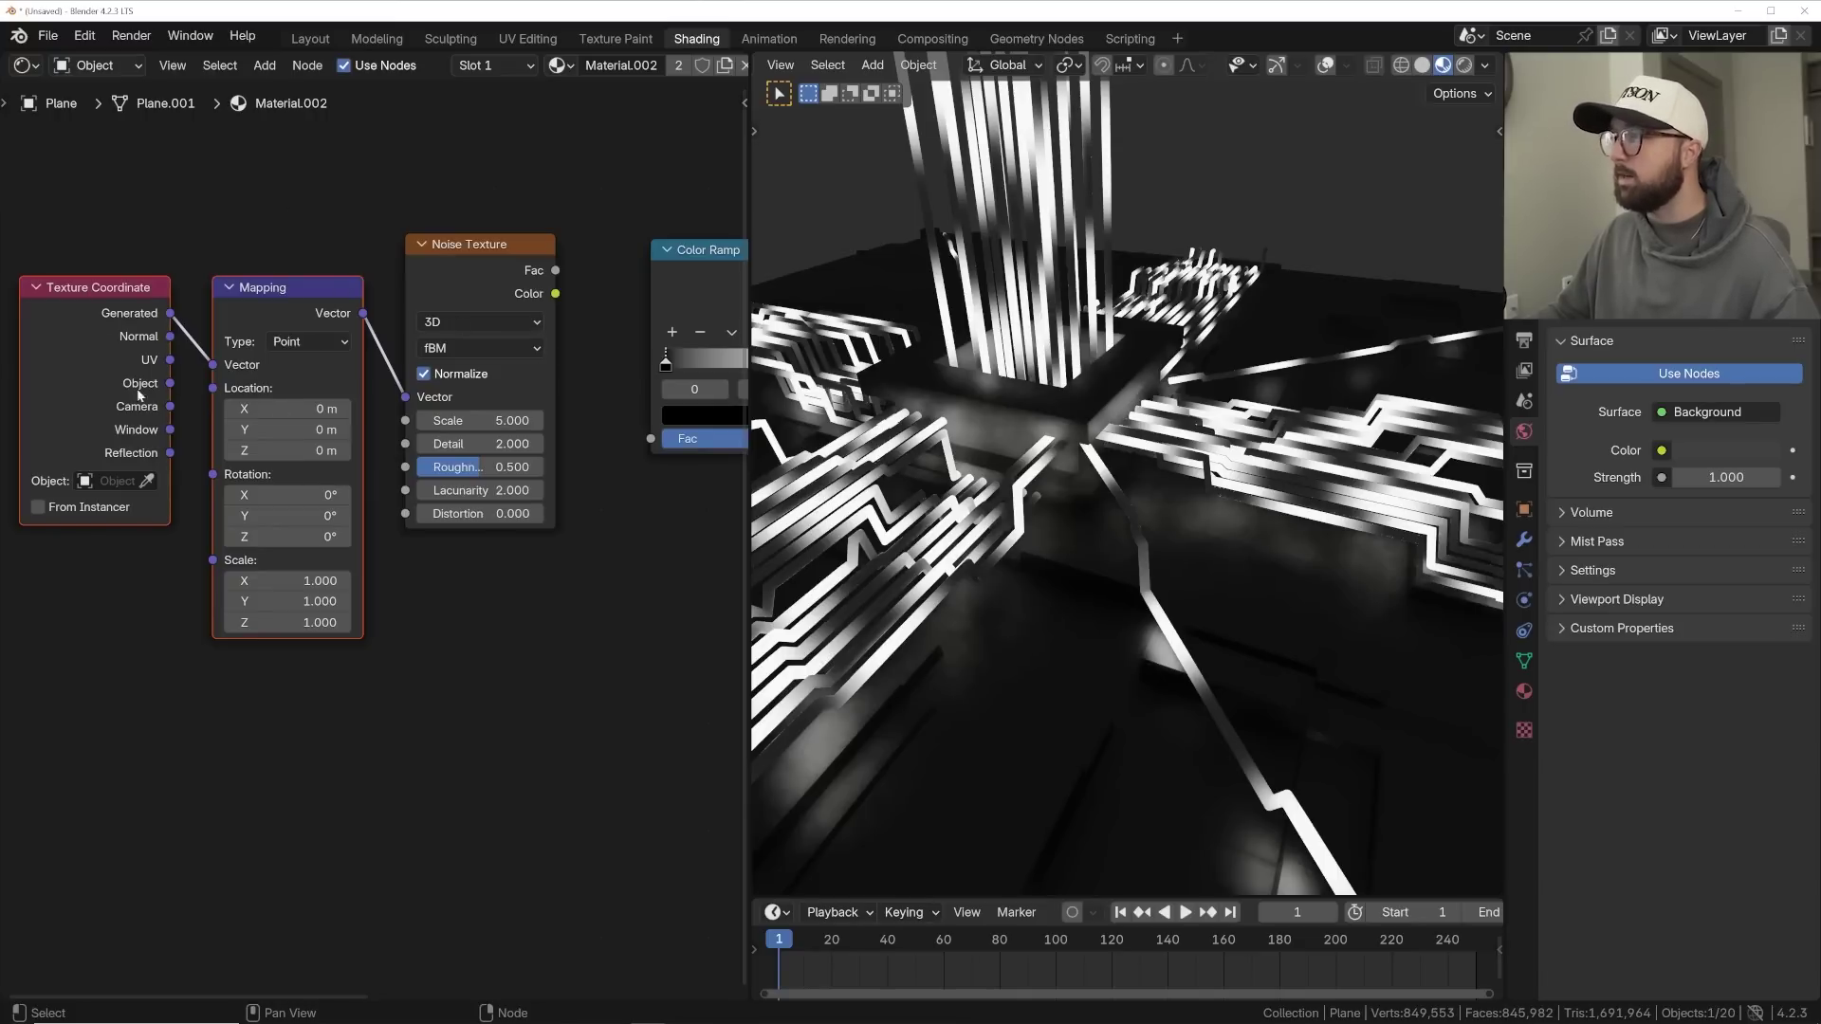
left_click_drag(170, 384, 210, 368)
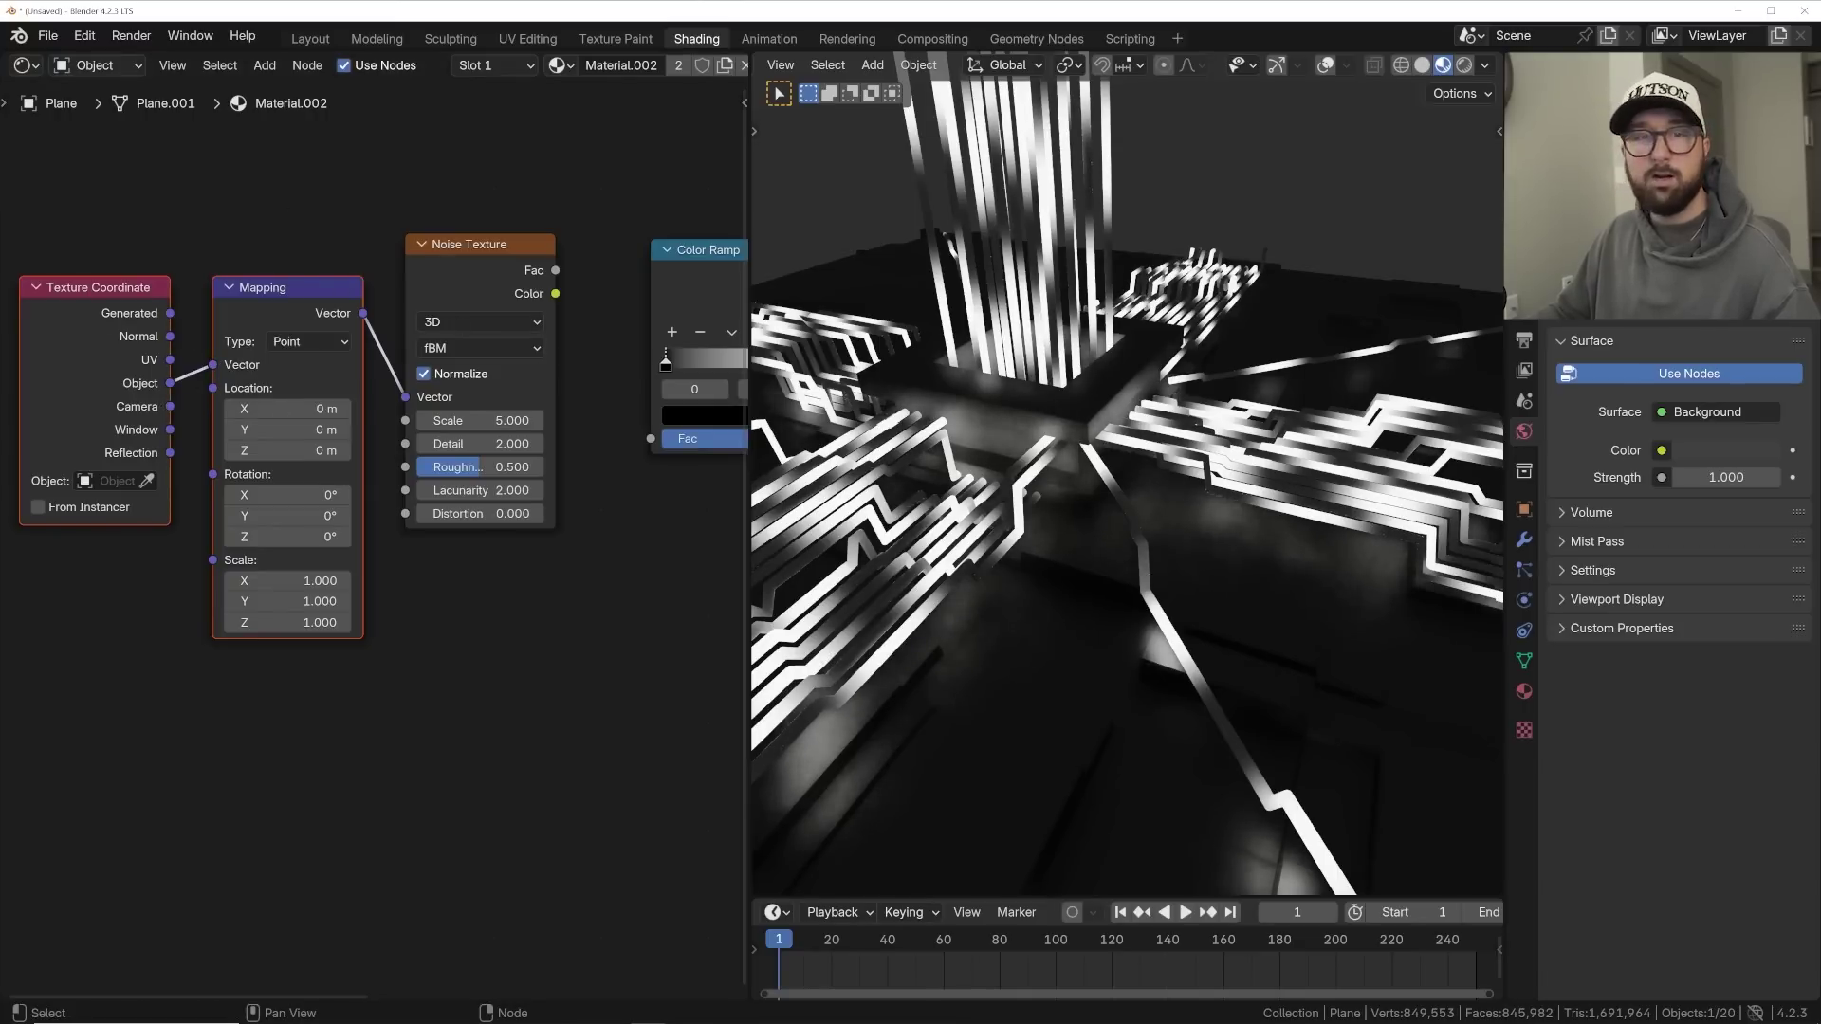
- Connect the Noise Texture's Fac output to the Color Ramp and set the noise Detail to 12 and Roughness to about 0.8
middle_click_drag(555, 294, 386, 355)
left_click_drag(386, 355, 484, 501)
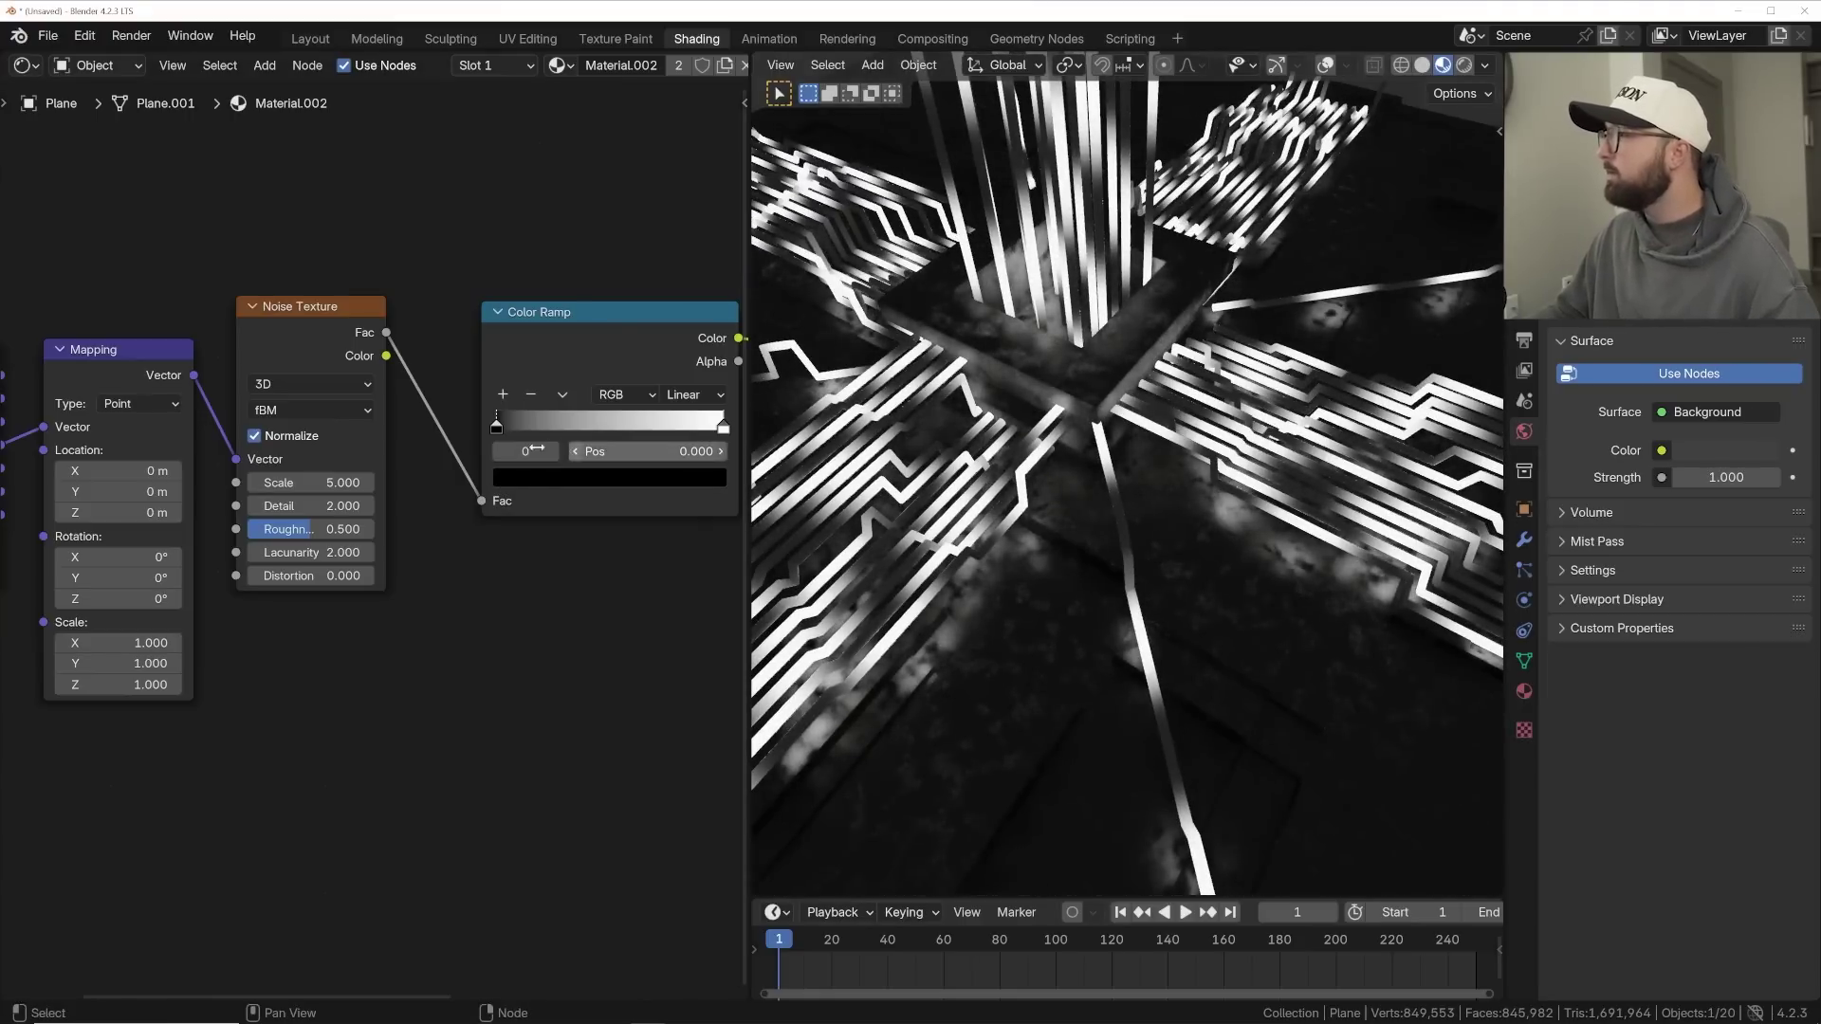
scroll(1102, 377, "up", 3)
middle_click_drag(1102, 377, 1121, 508, "shift")
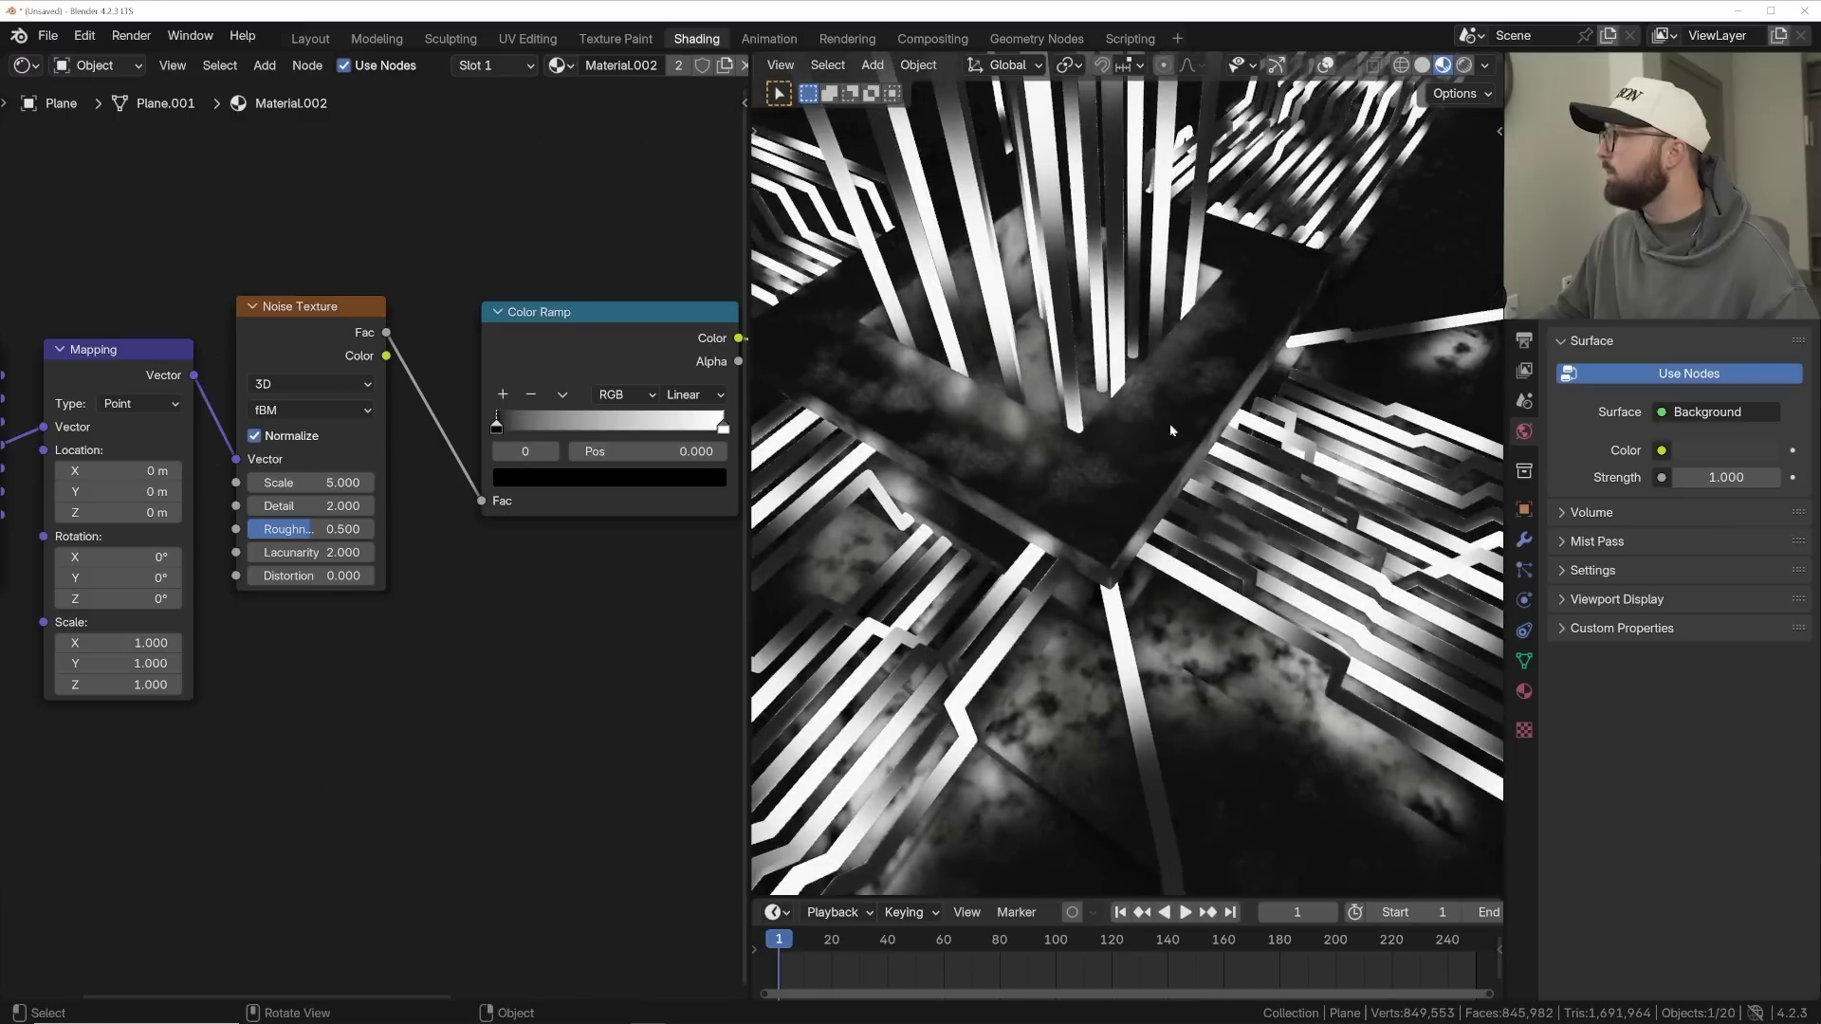
left_click(306, 505)
key("Return")
left_click_drag(311, 530, 351, 530)
- Tighten the Color Ramp by moving the black stop to about 0.273 and the white stop inward, and lighten the black stop to grey
middle_click_drag(496, 426, 343, 464)
left_click_drag(342, 465, 406, 468)
left_click_drag(568, 466, 488, 472)
left_click(398, 464)
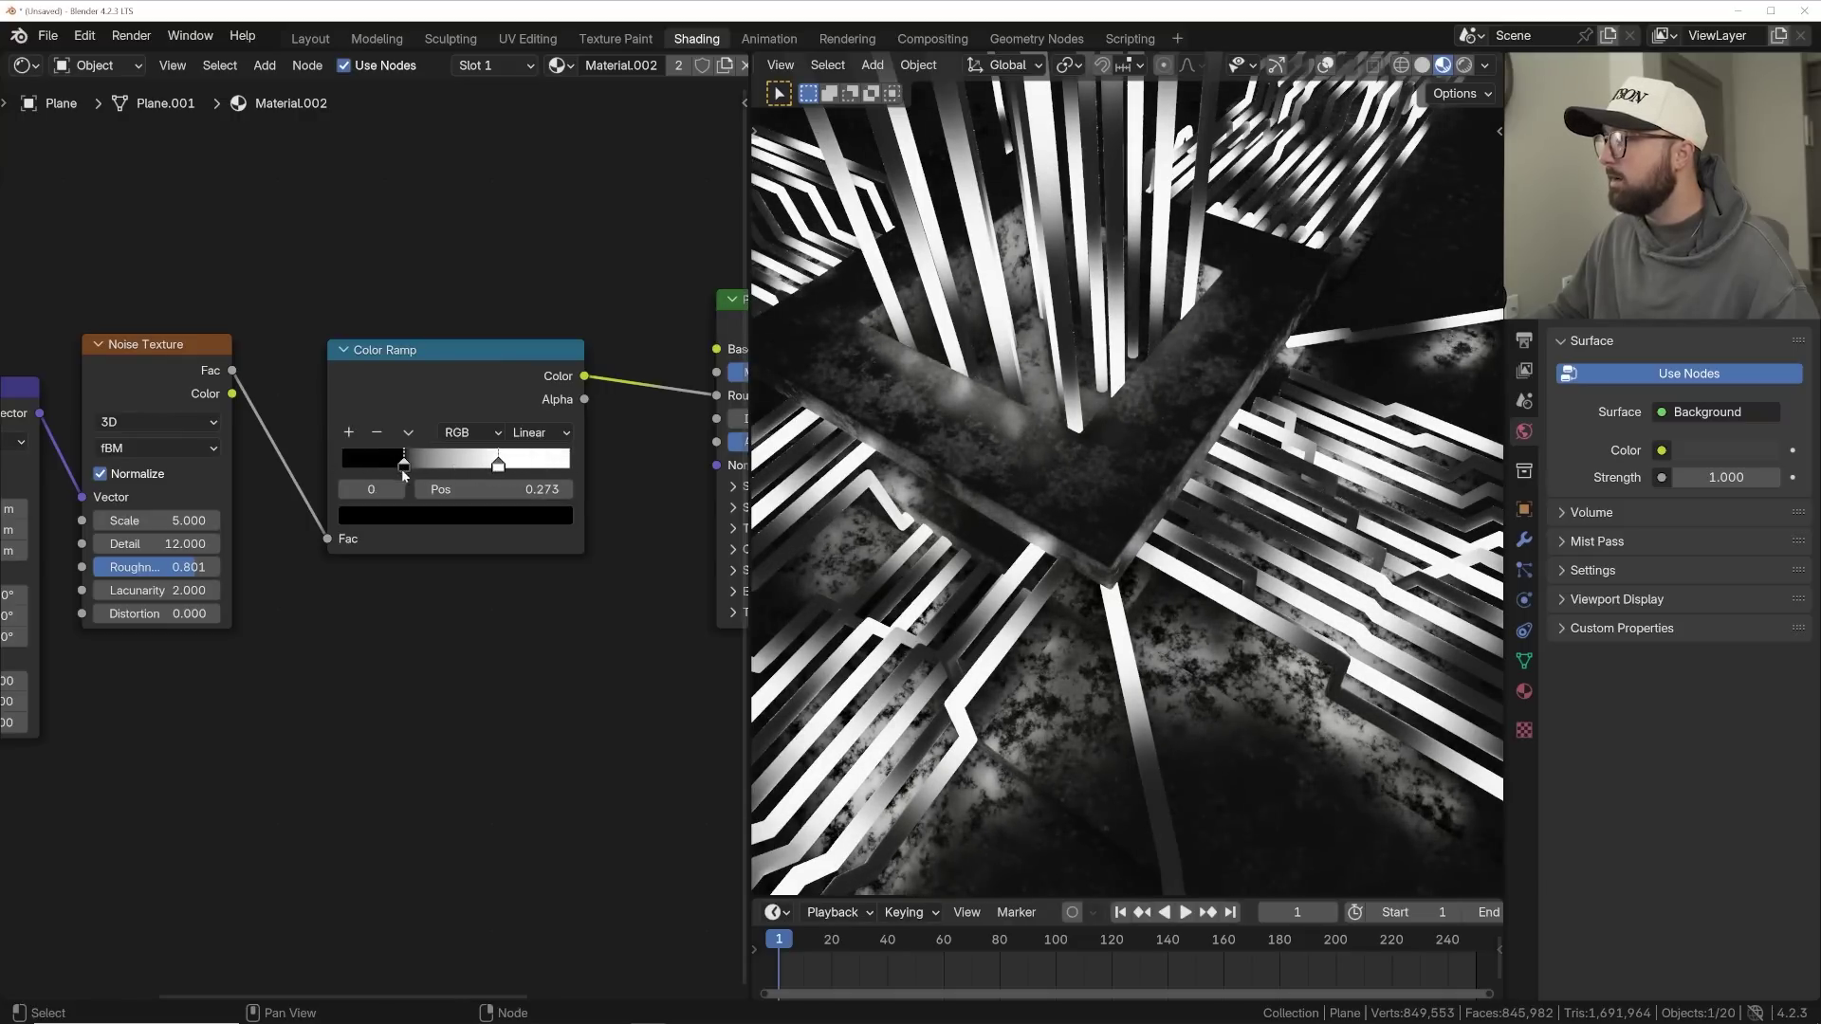
left_click(474, 515)
left_click_drag(555, 248, 555, 255)
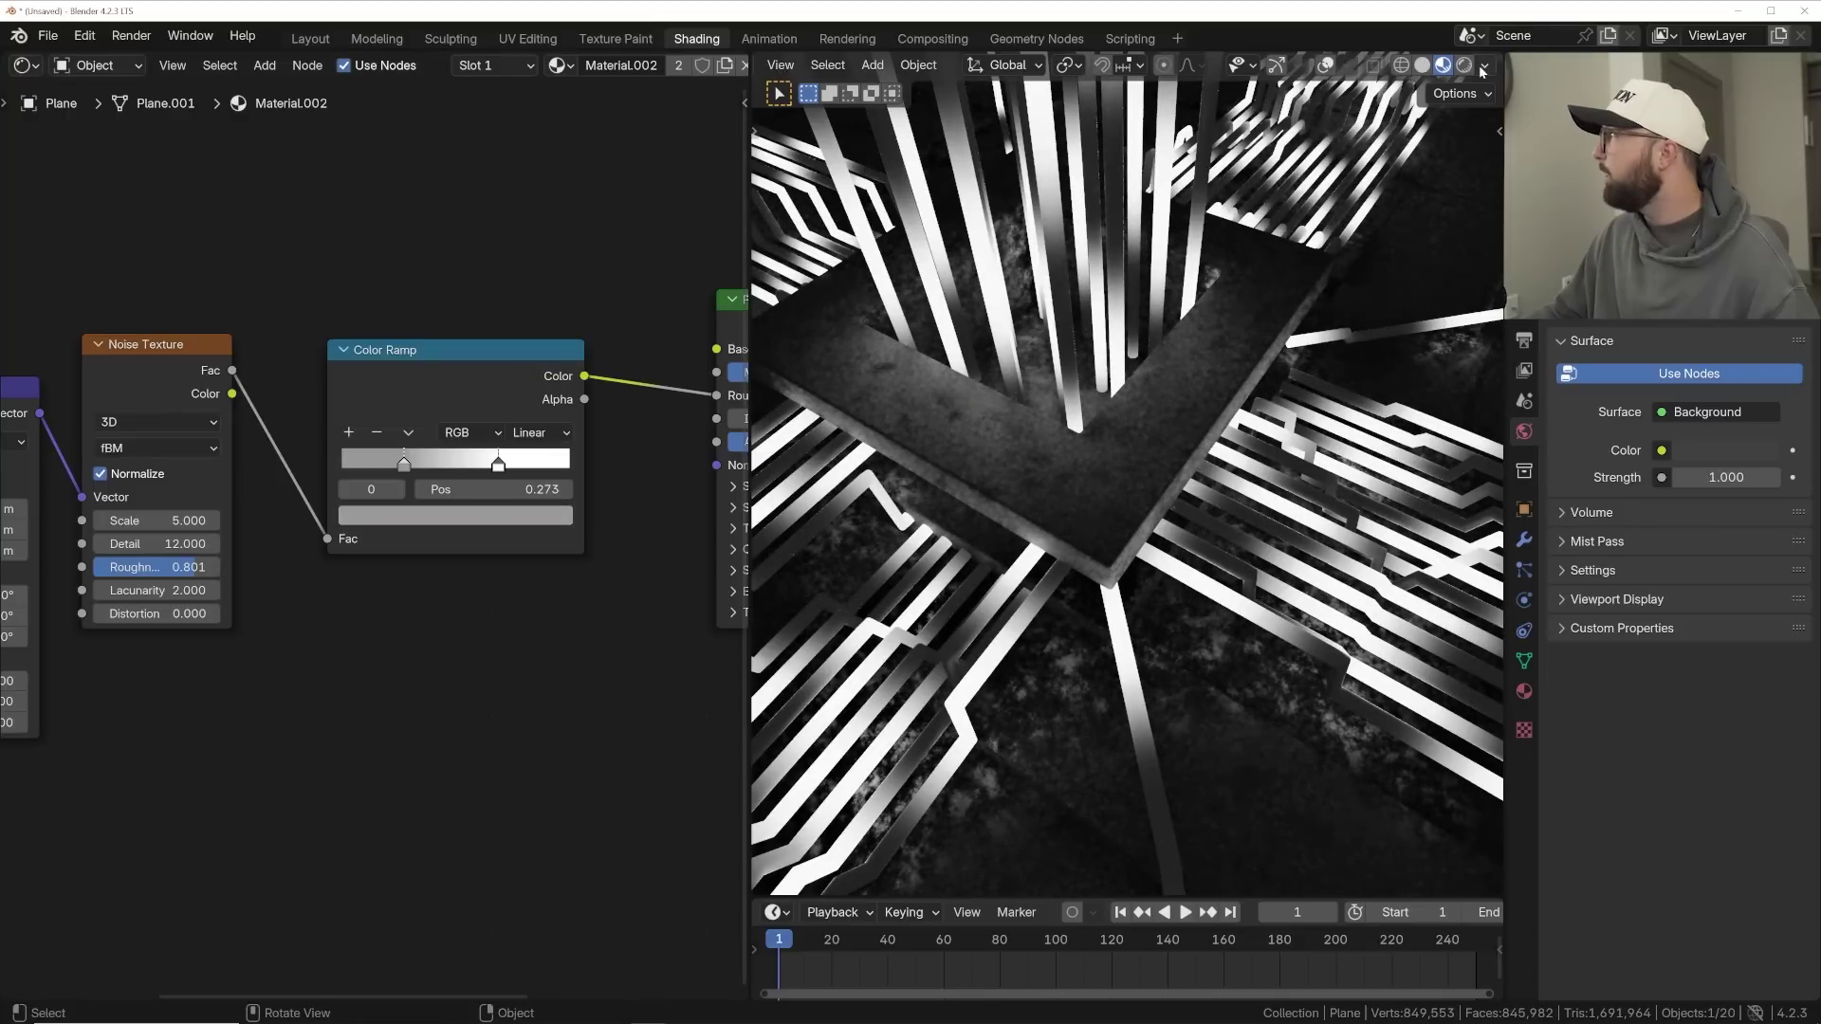
- Switch the render engine to Cycles and show the viewport in rendered shading
left_click(1524, 309)
left_click(1698, 307)
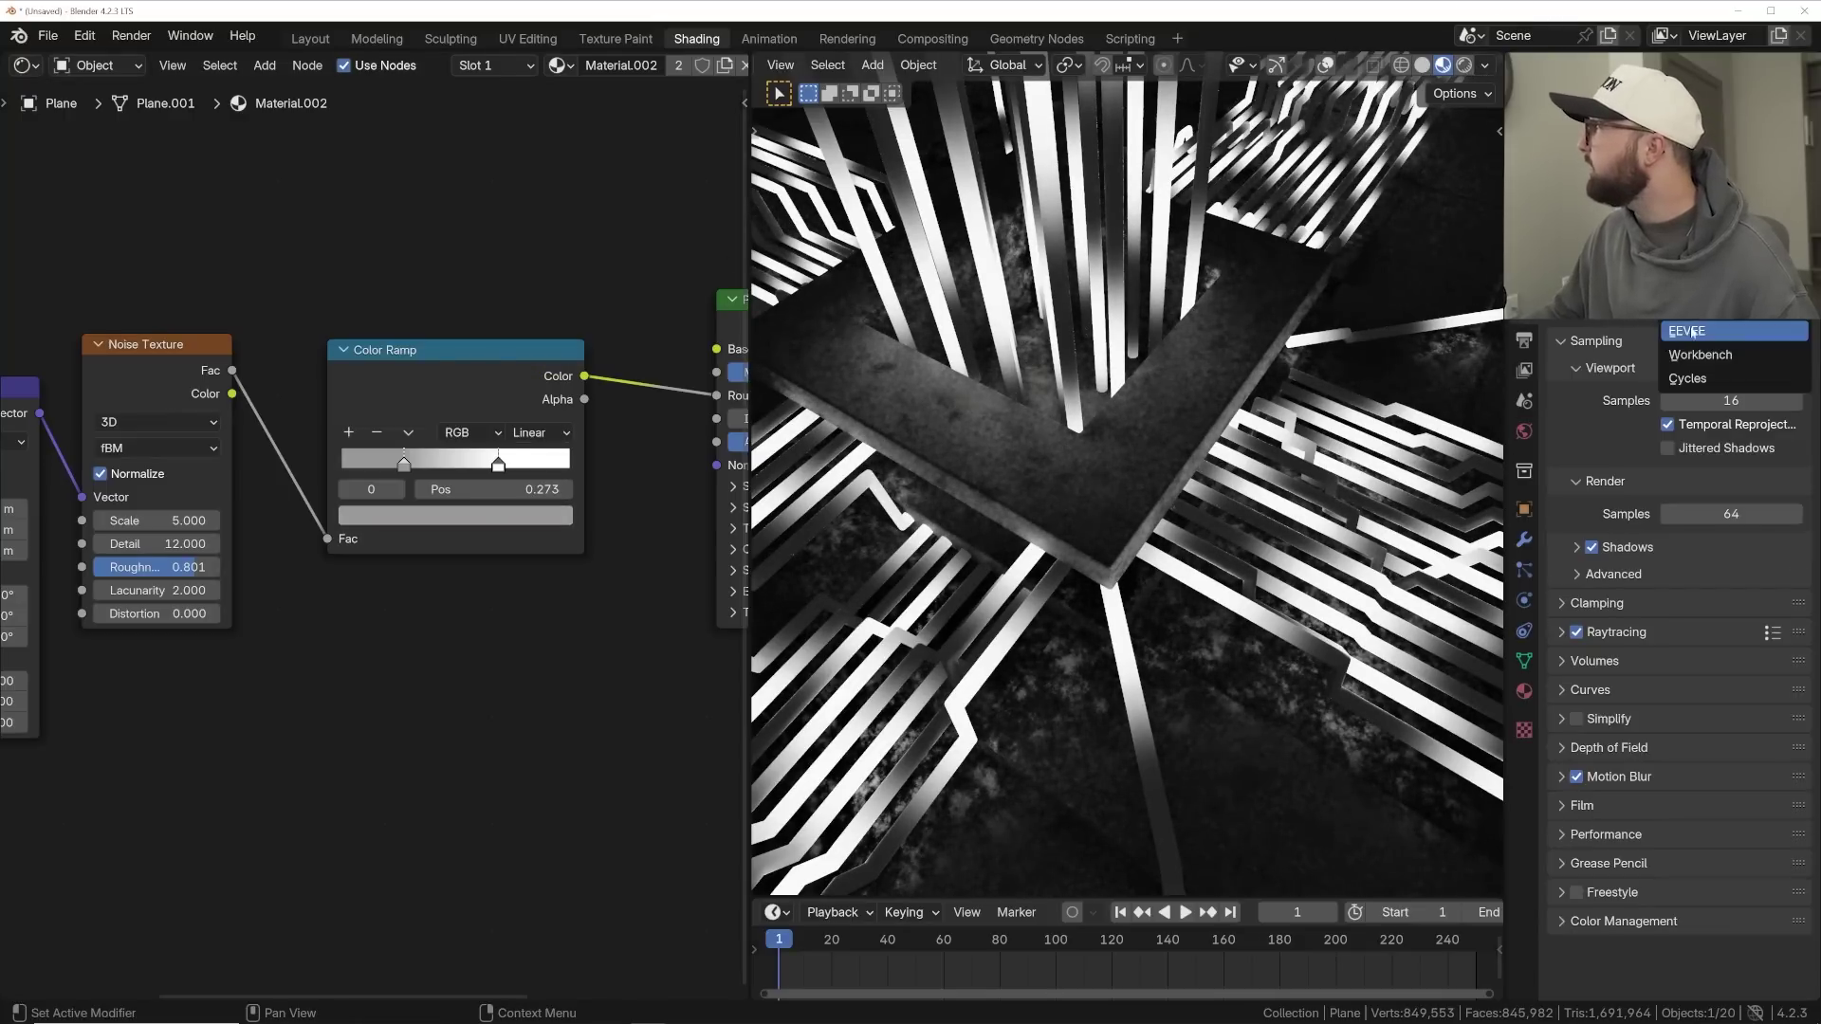
left_click(1676, 382)
left_click(1463, 65)
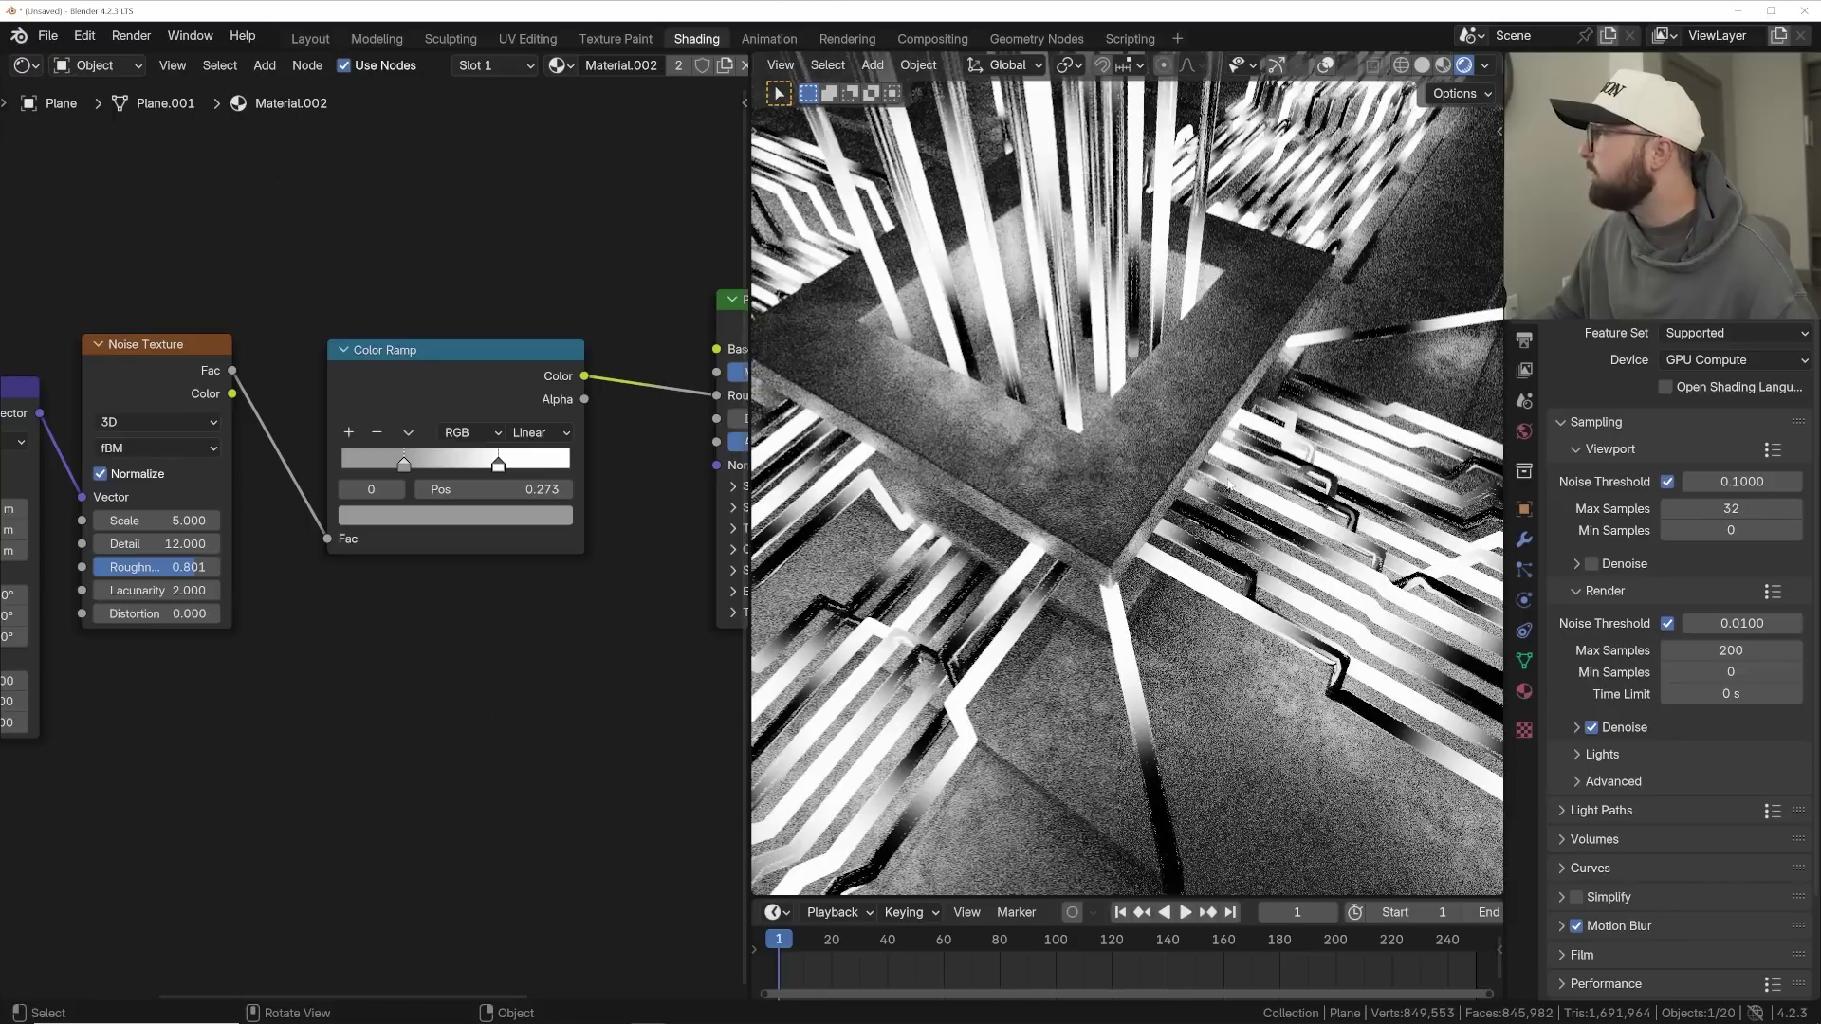
middle_click_drag(1229, 485, 1098, 496)
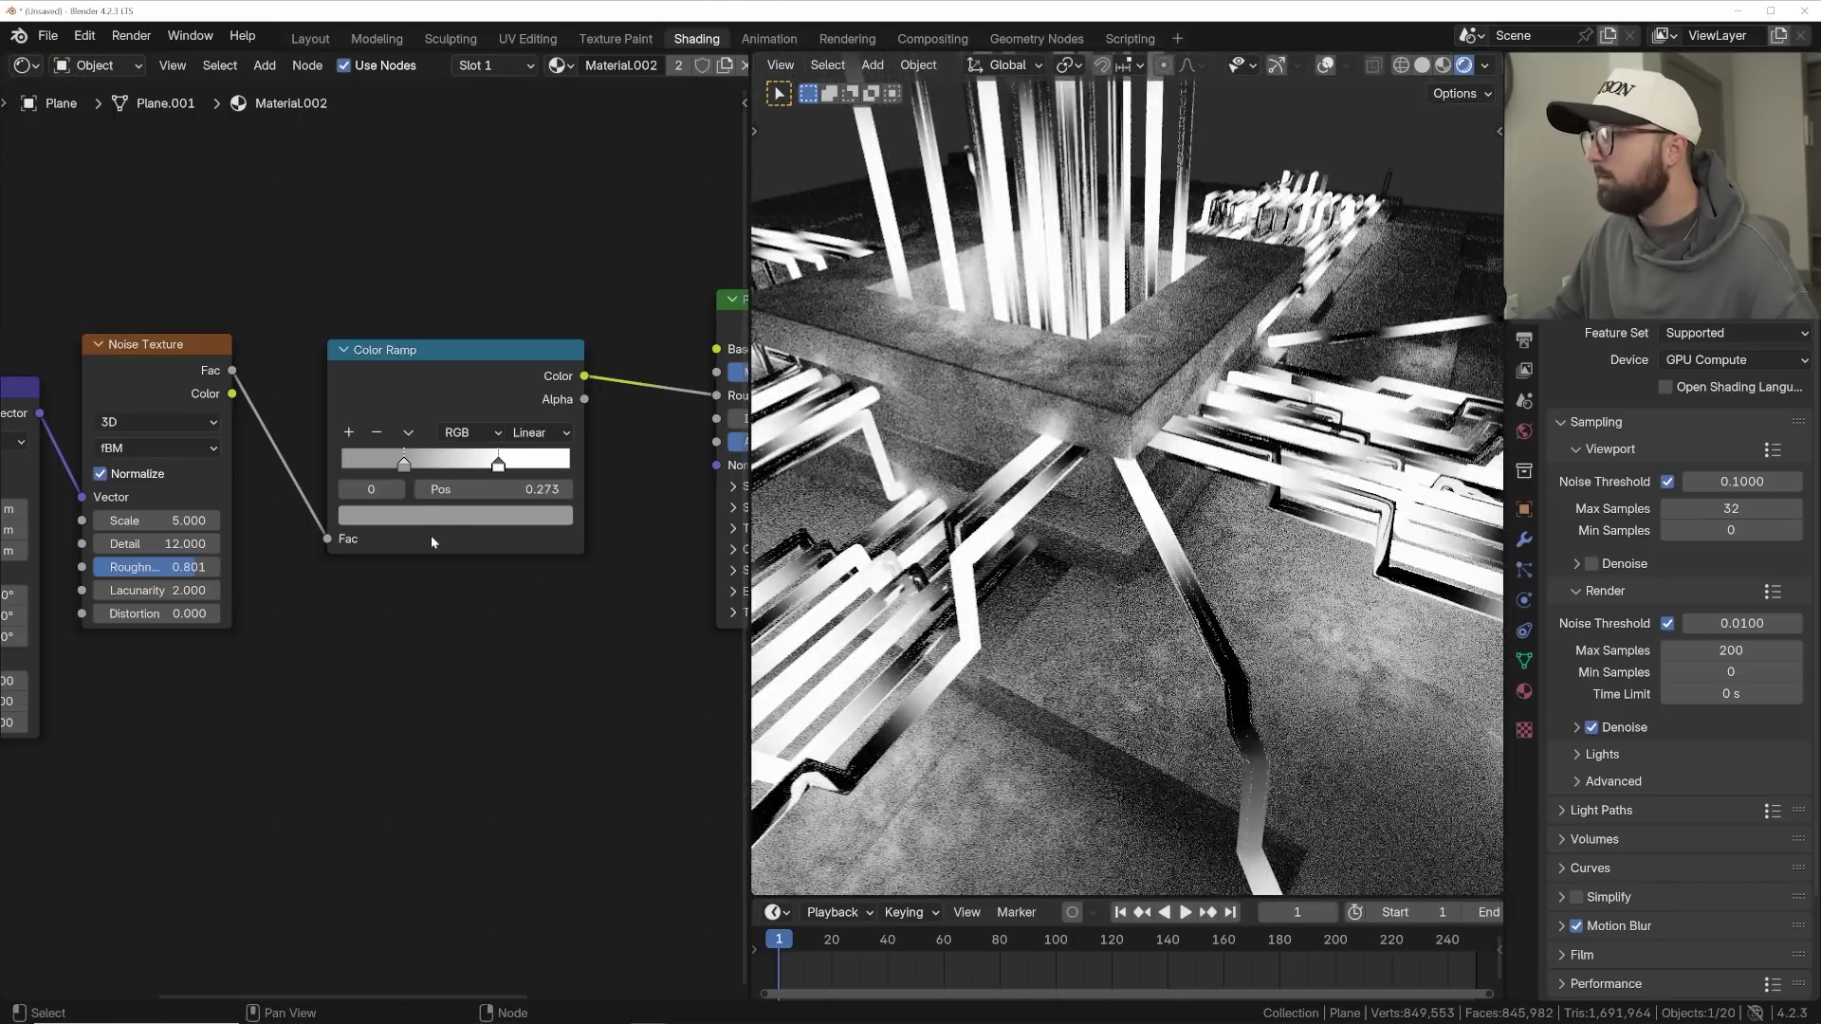
- Darken the Color Ramp's first stop to a deeper grey
left_click(432, 516)
left_click(554, 303)
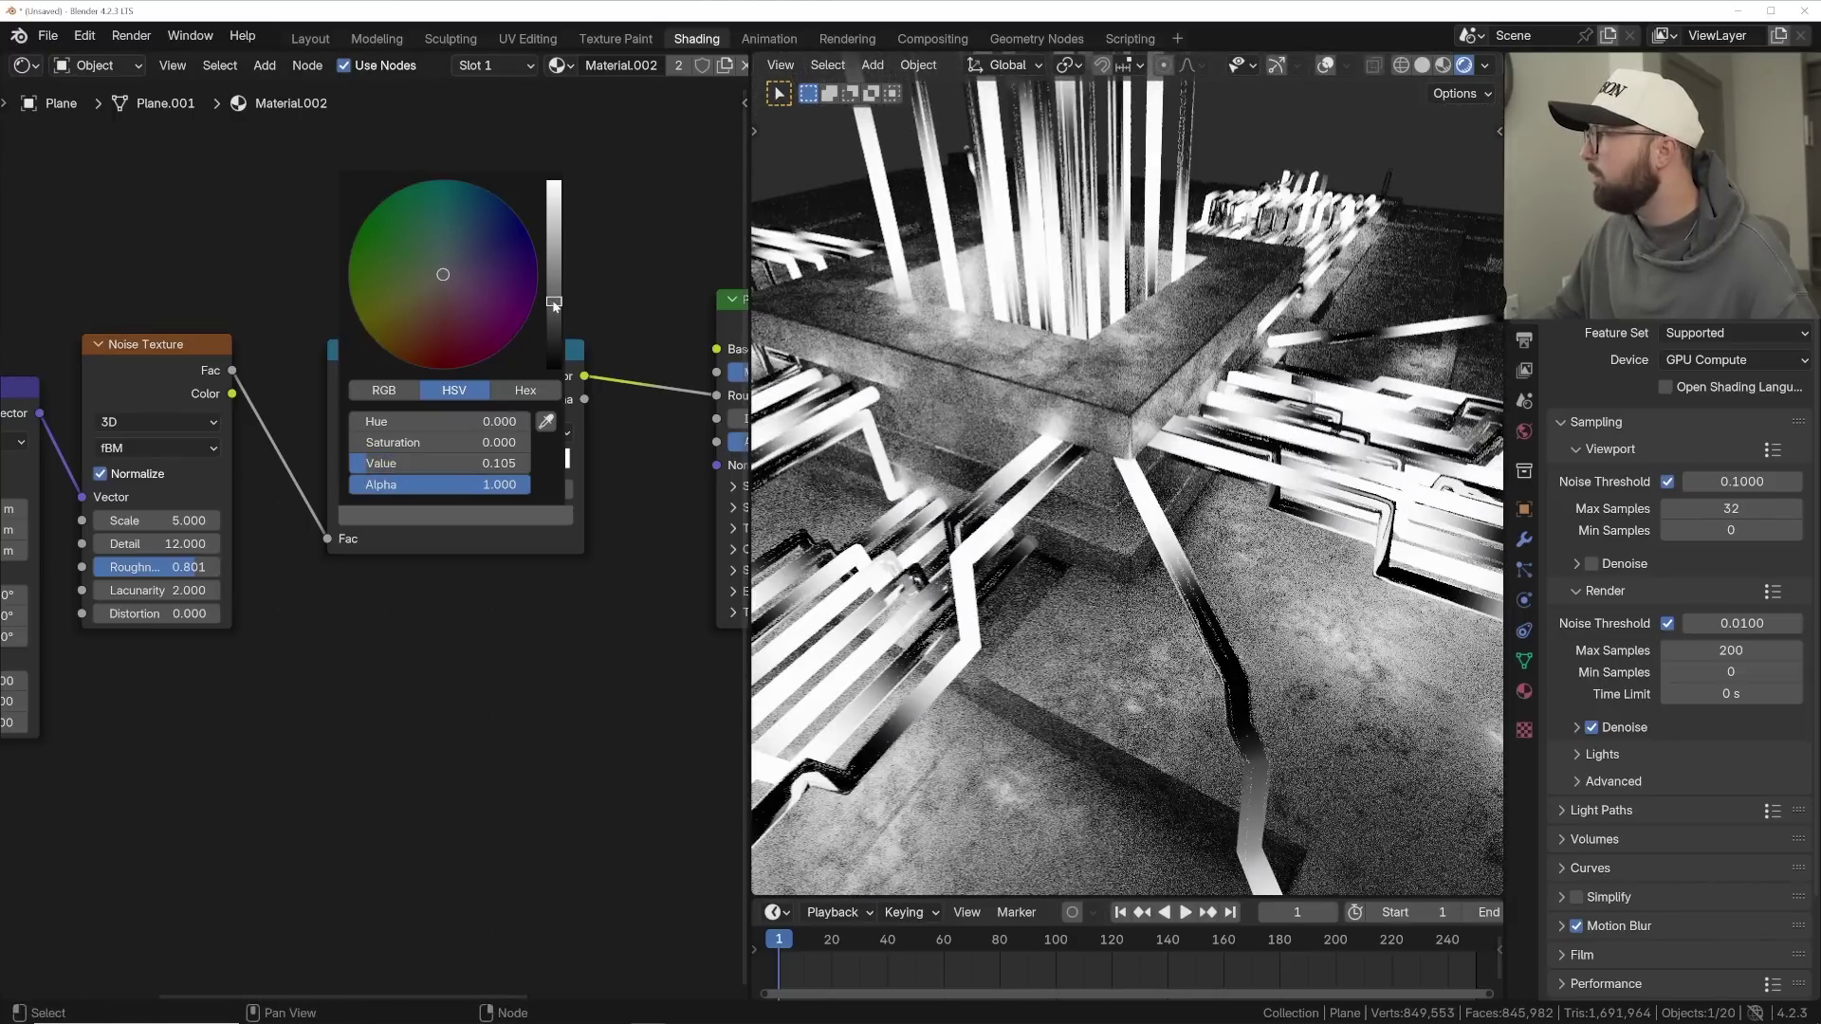
left_click_drag(553, 302, 554, 317)
- Move the Texture Coordinate and Mapping nodes away from the Noise Texture to make room between them
middle_click_drag(418, 545, 745, 528)
scroll(363, 539, "down", 3)
left_click_drag(322, 325, 226, 482)
left_click_drag(334, 343, 5, 537)
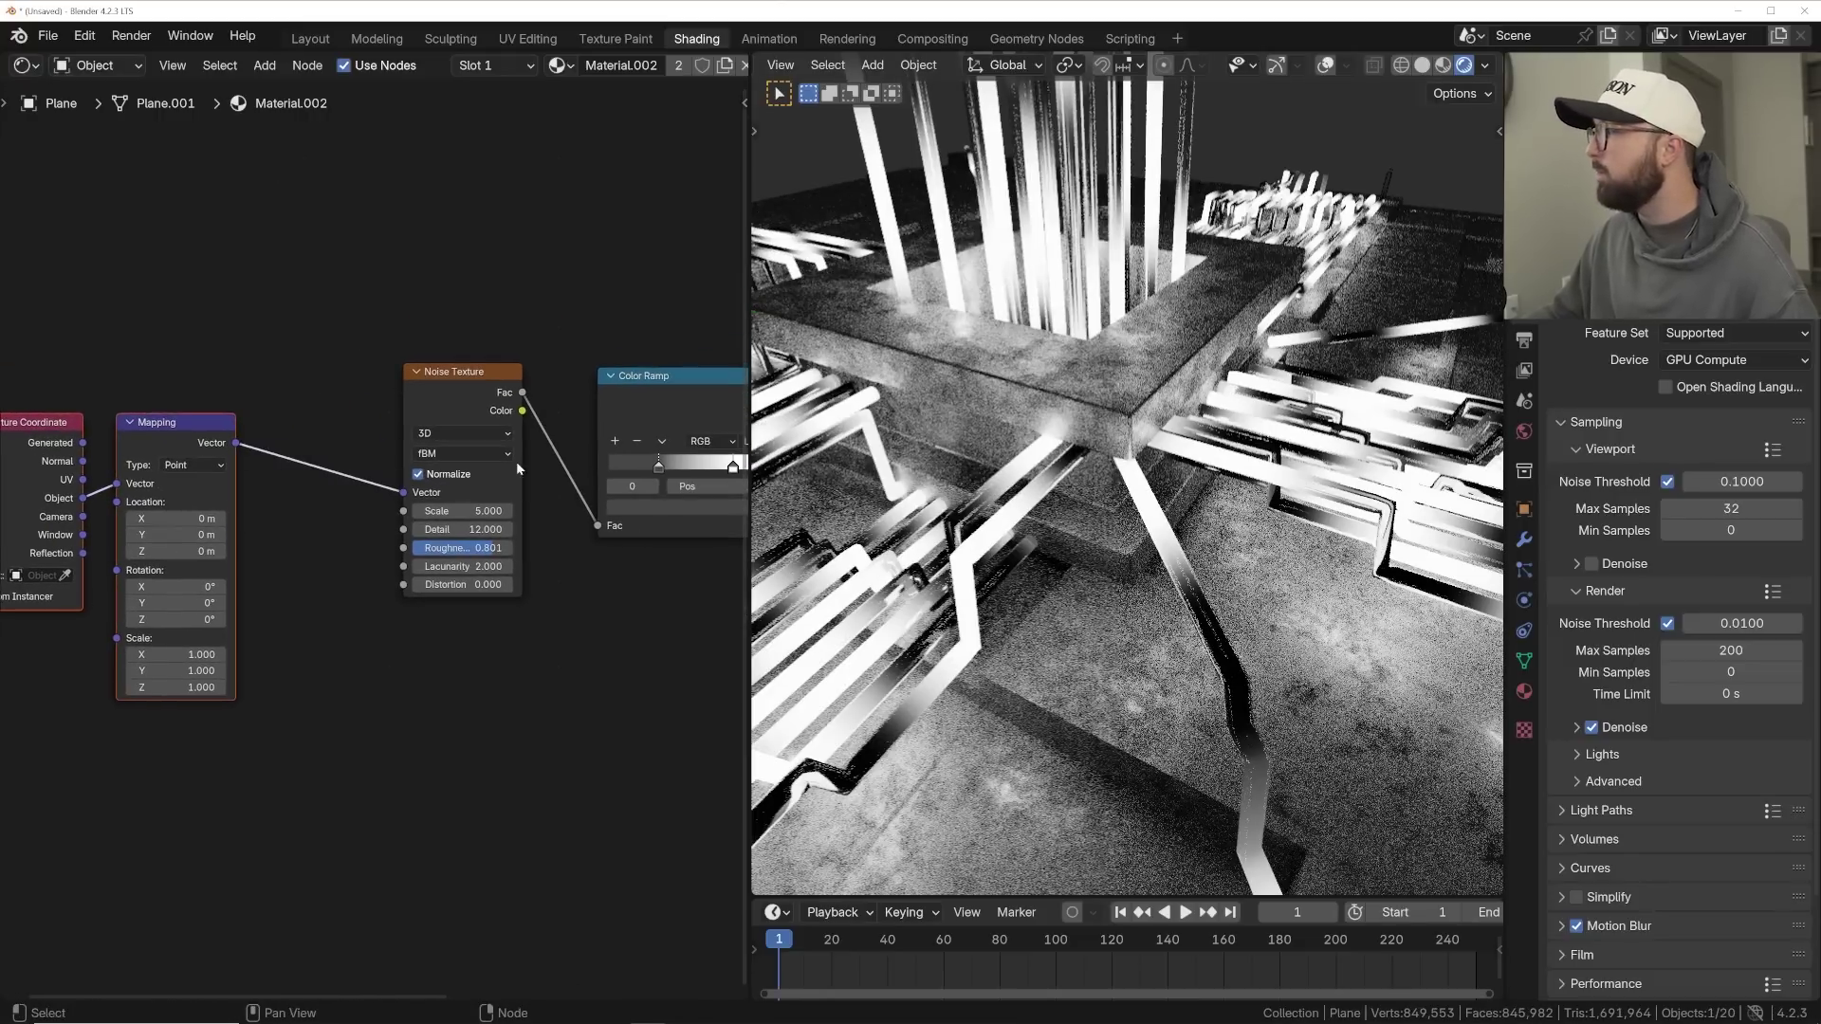
- Insert a second Noise Texture between the Mapping node and the existing noise, with its Color output driving the latter's Vector
left_click(416, 371)
left_click(420, 373)
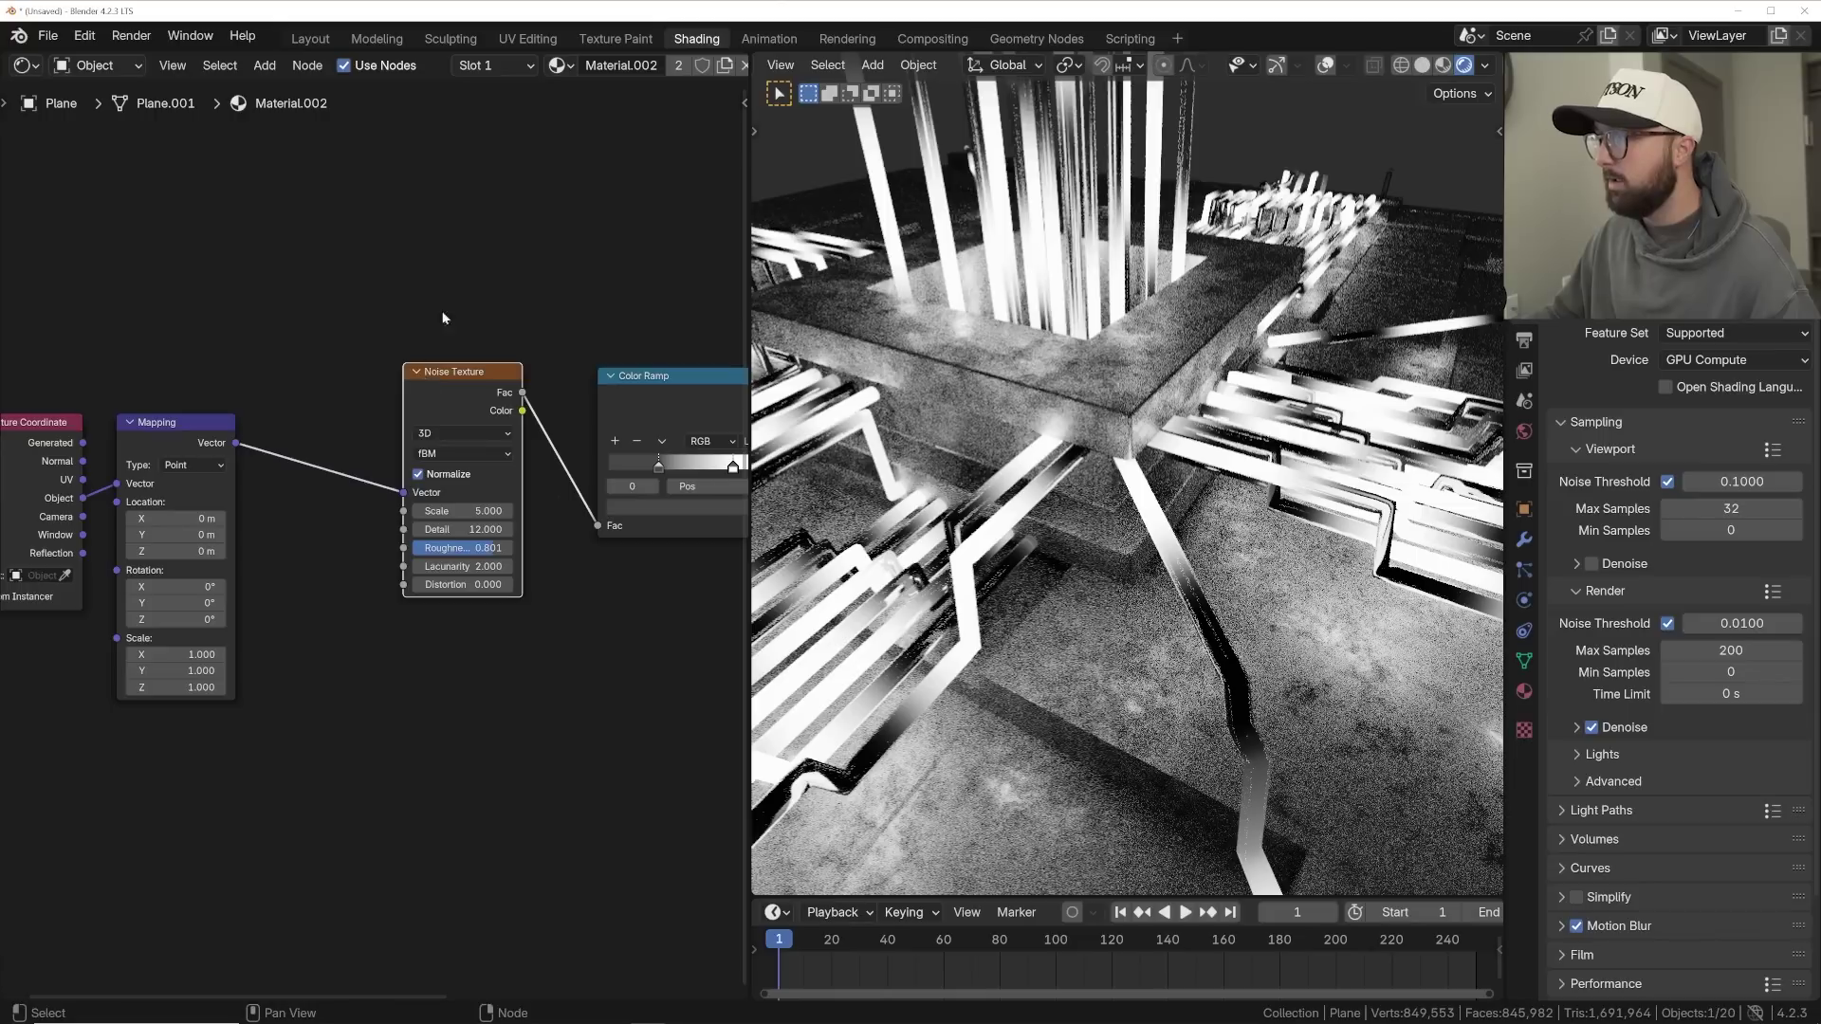
key("shift+a")
left_click(449, 315)
type("noi")
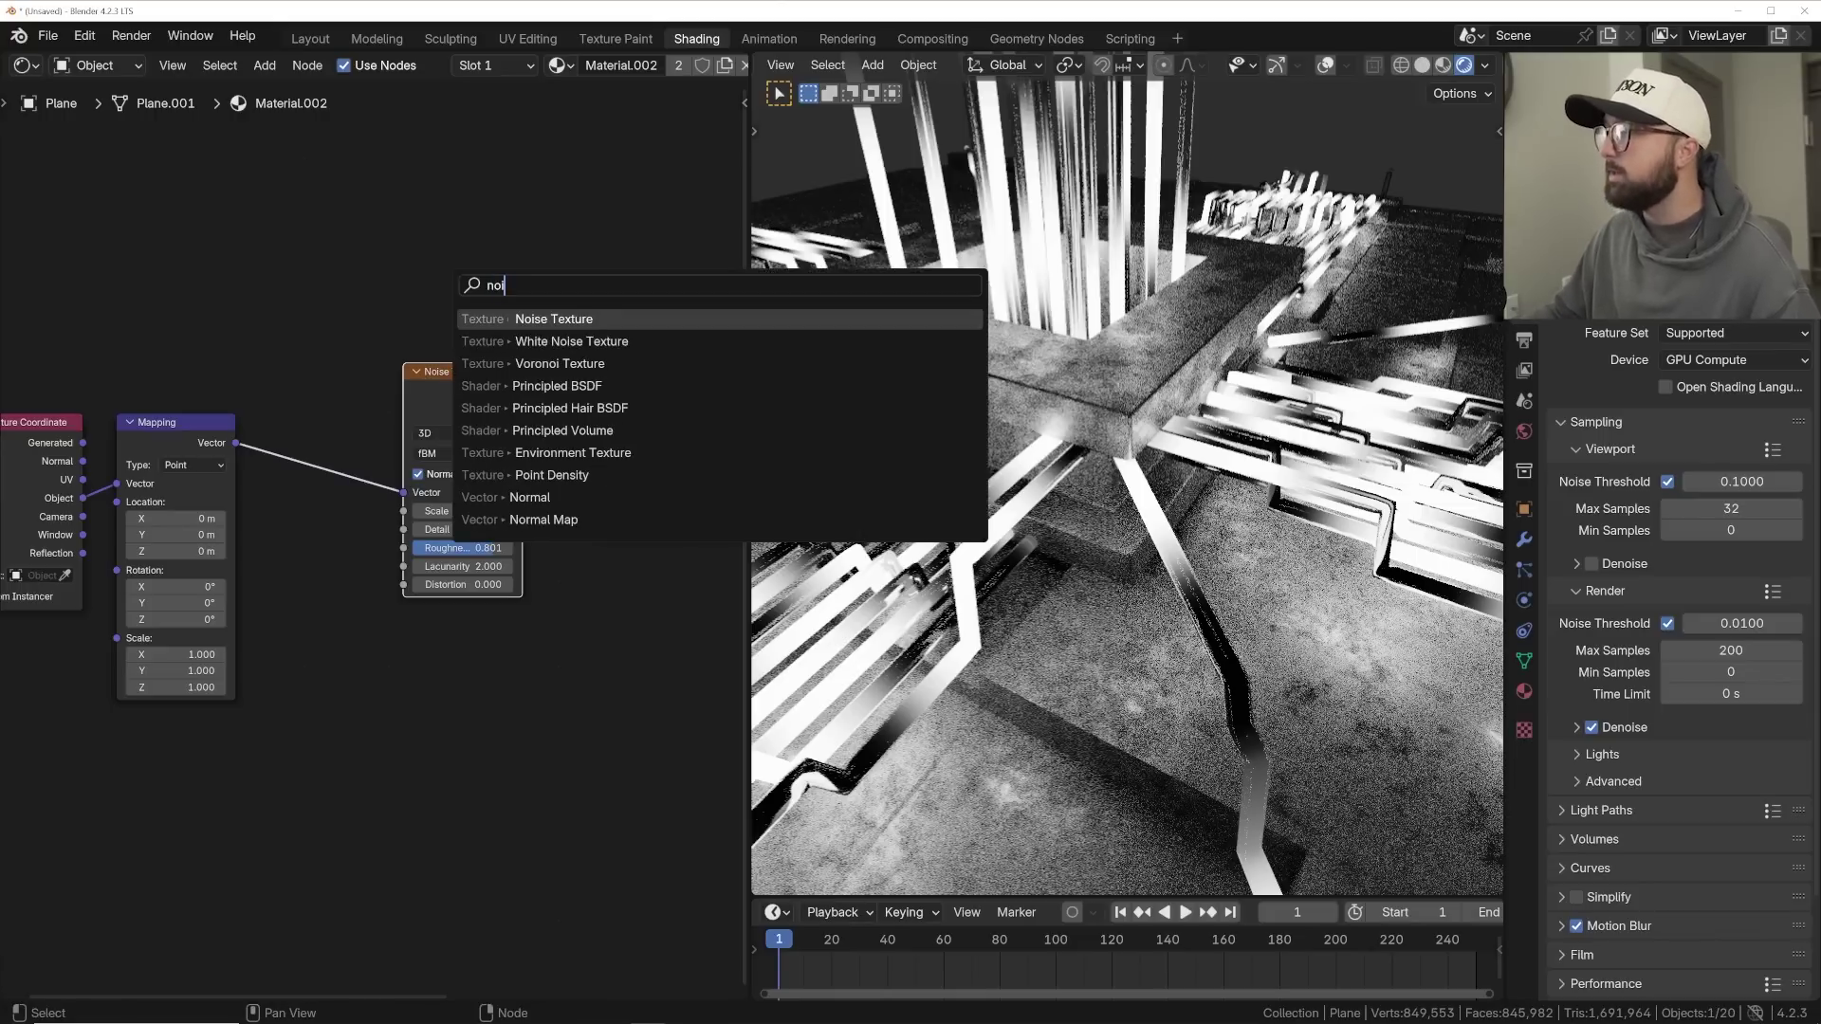
key("Return")
left_click(294, 353)
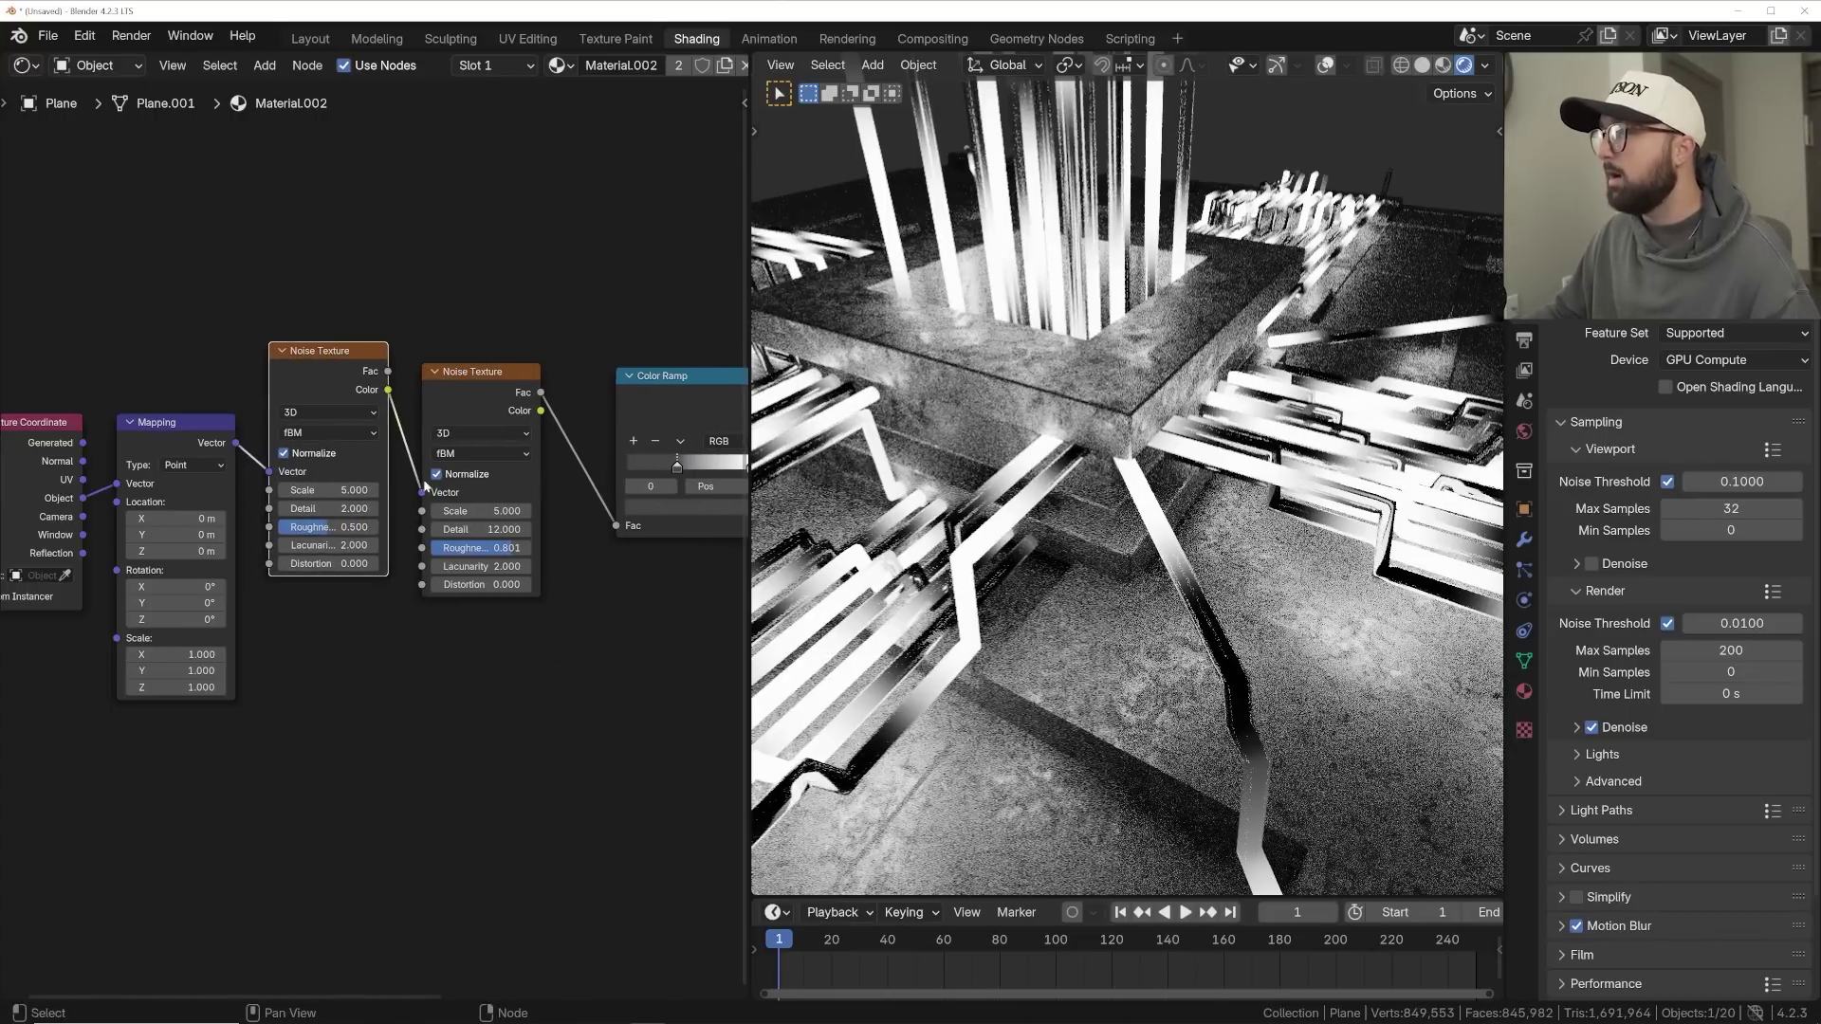
- Set the new Noise Texture's Detail to 12 and Scale to 1
scroll(1072, 408, "up", 3)
middle_click_drag(1091, 313, 1126, 590)
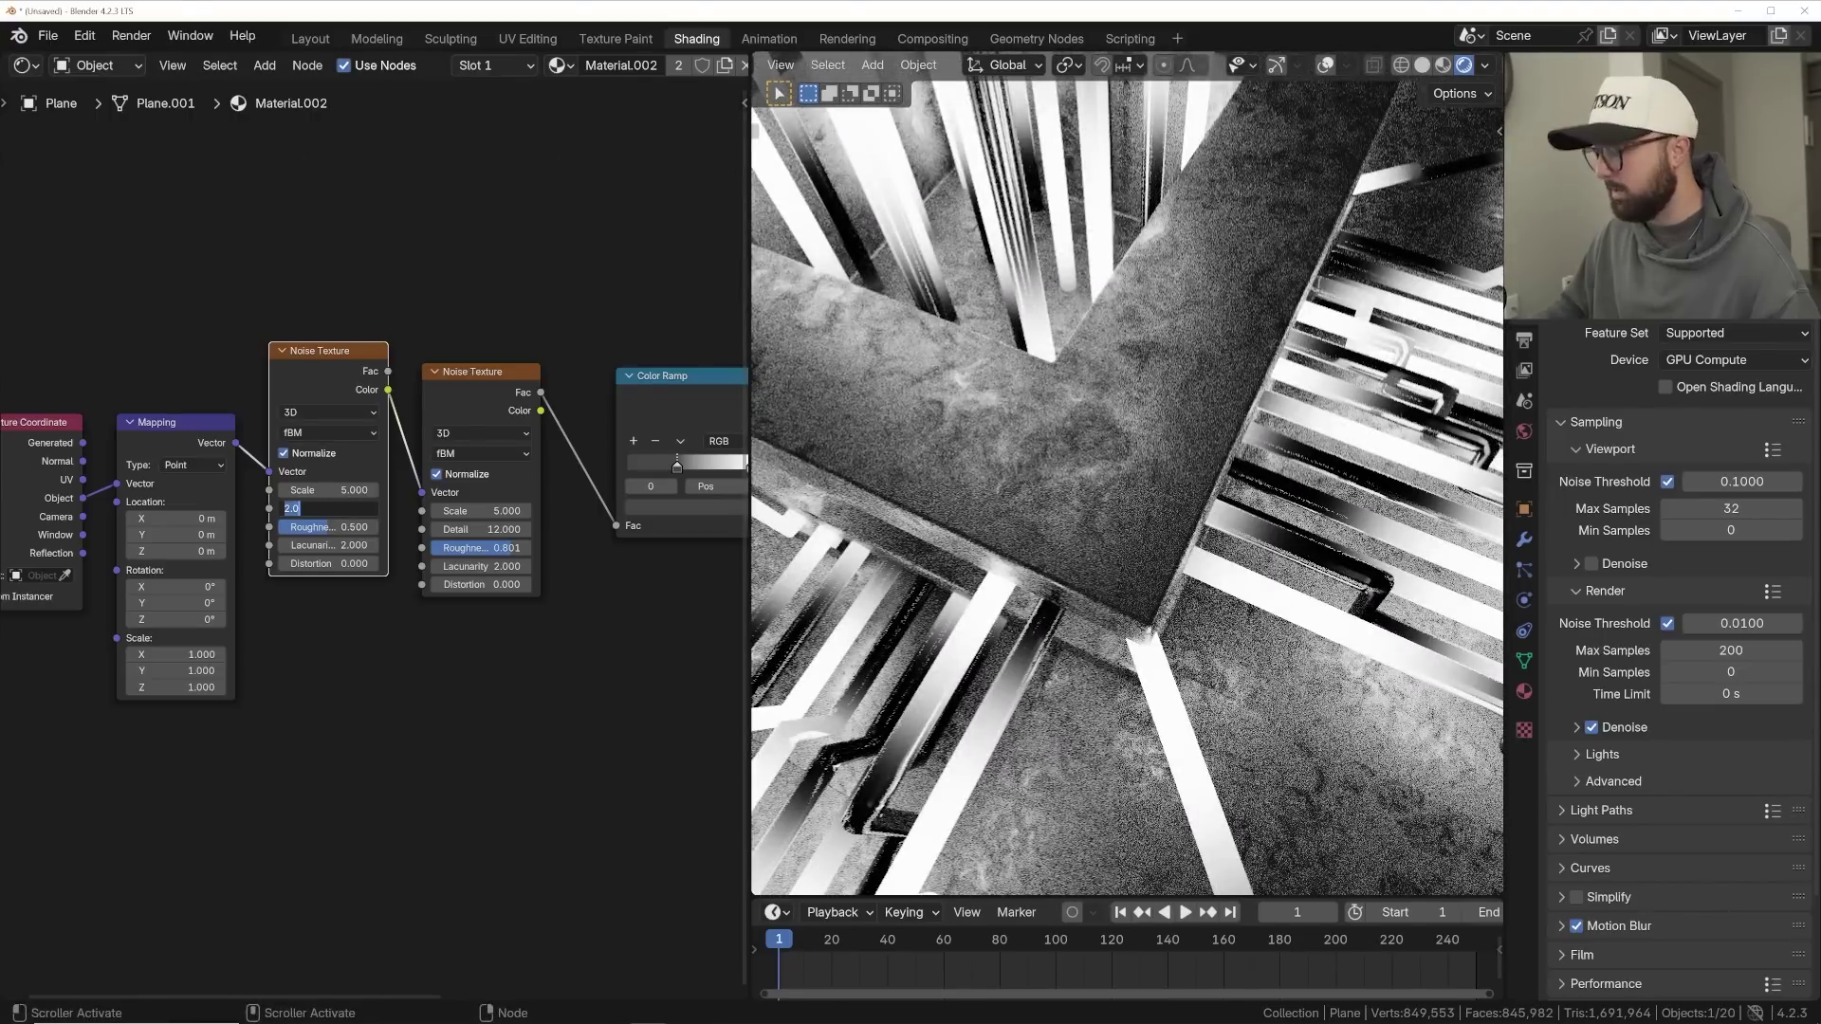
key("Return")
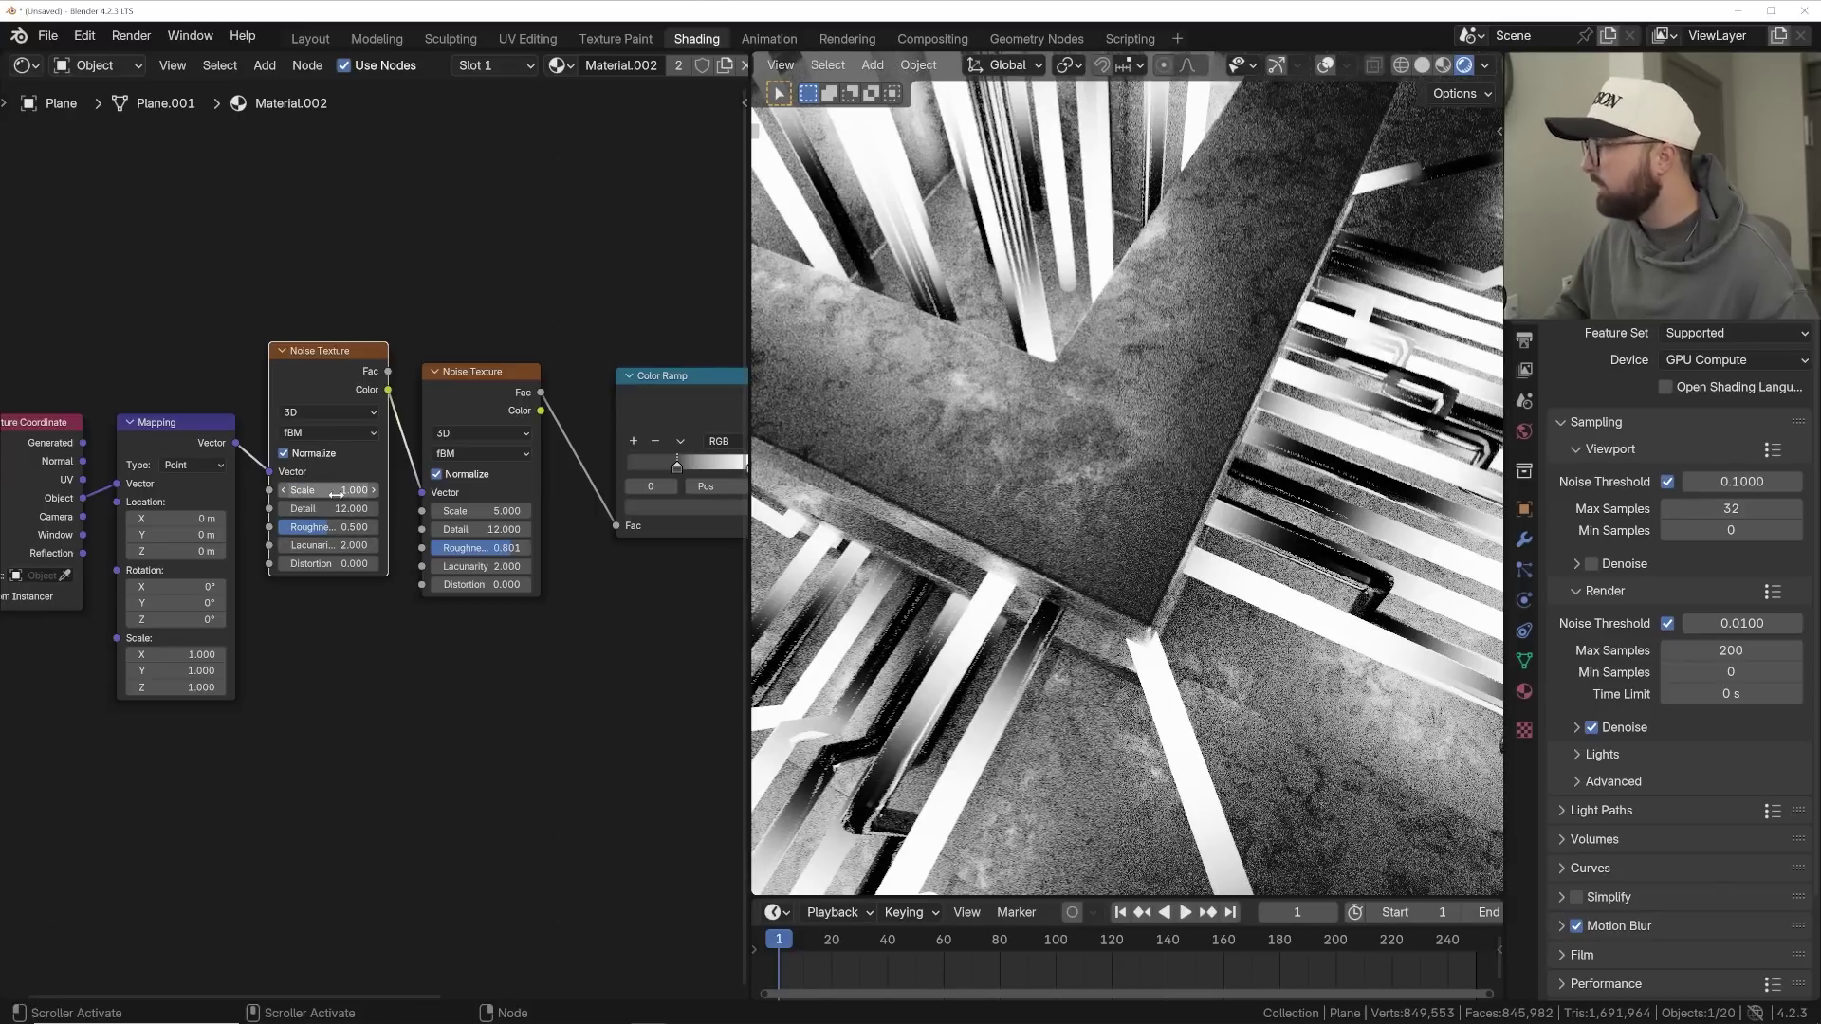
scroll(1077, 569, "down", 4)
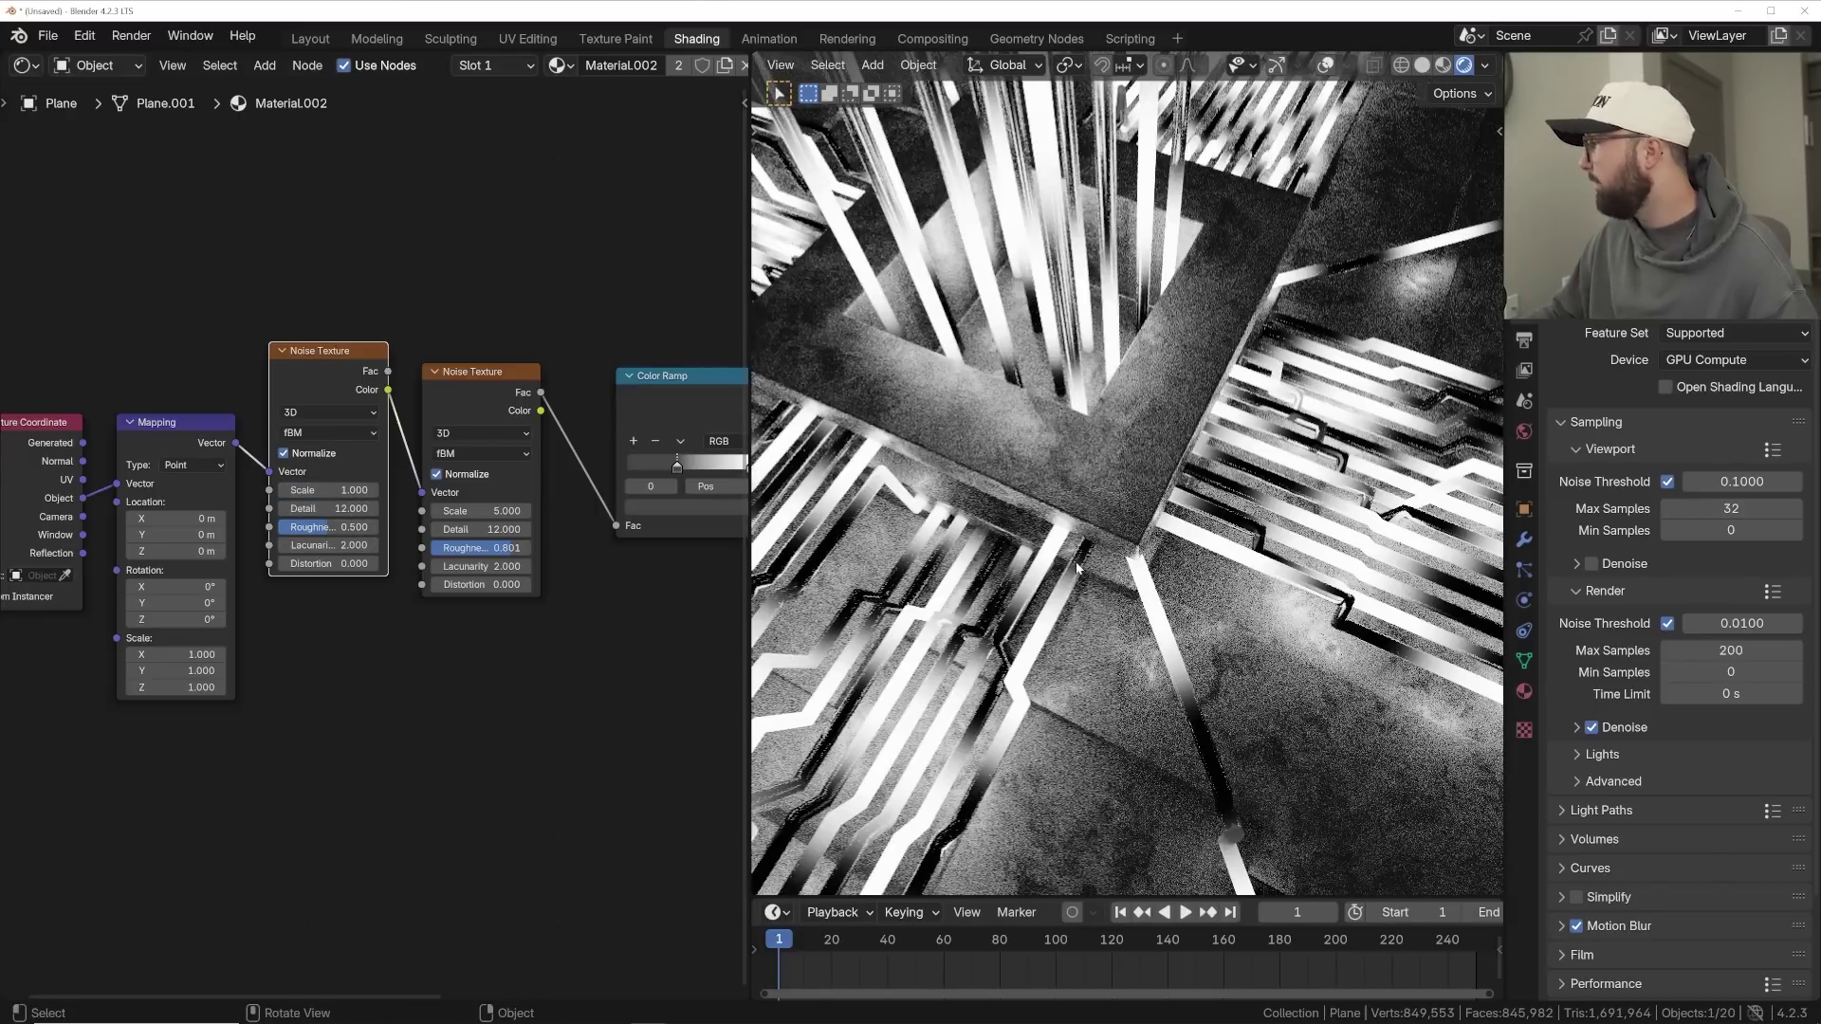
middle_click_drag(1140, 619, 1148, 522)
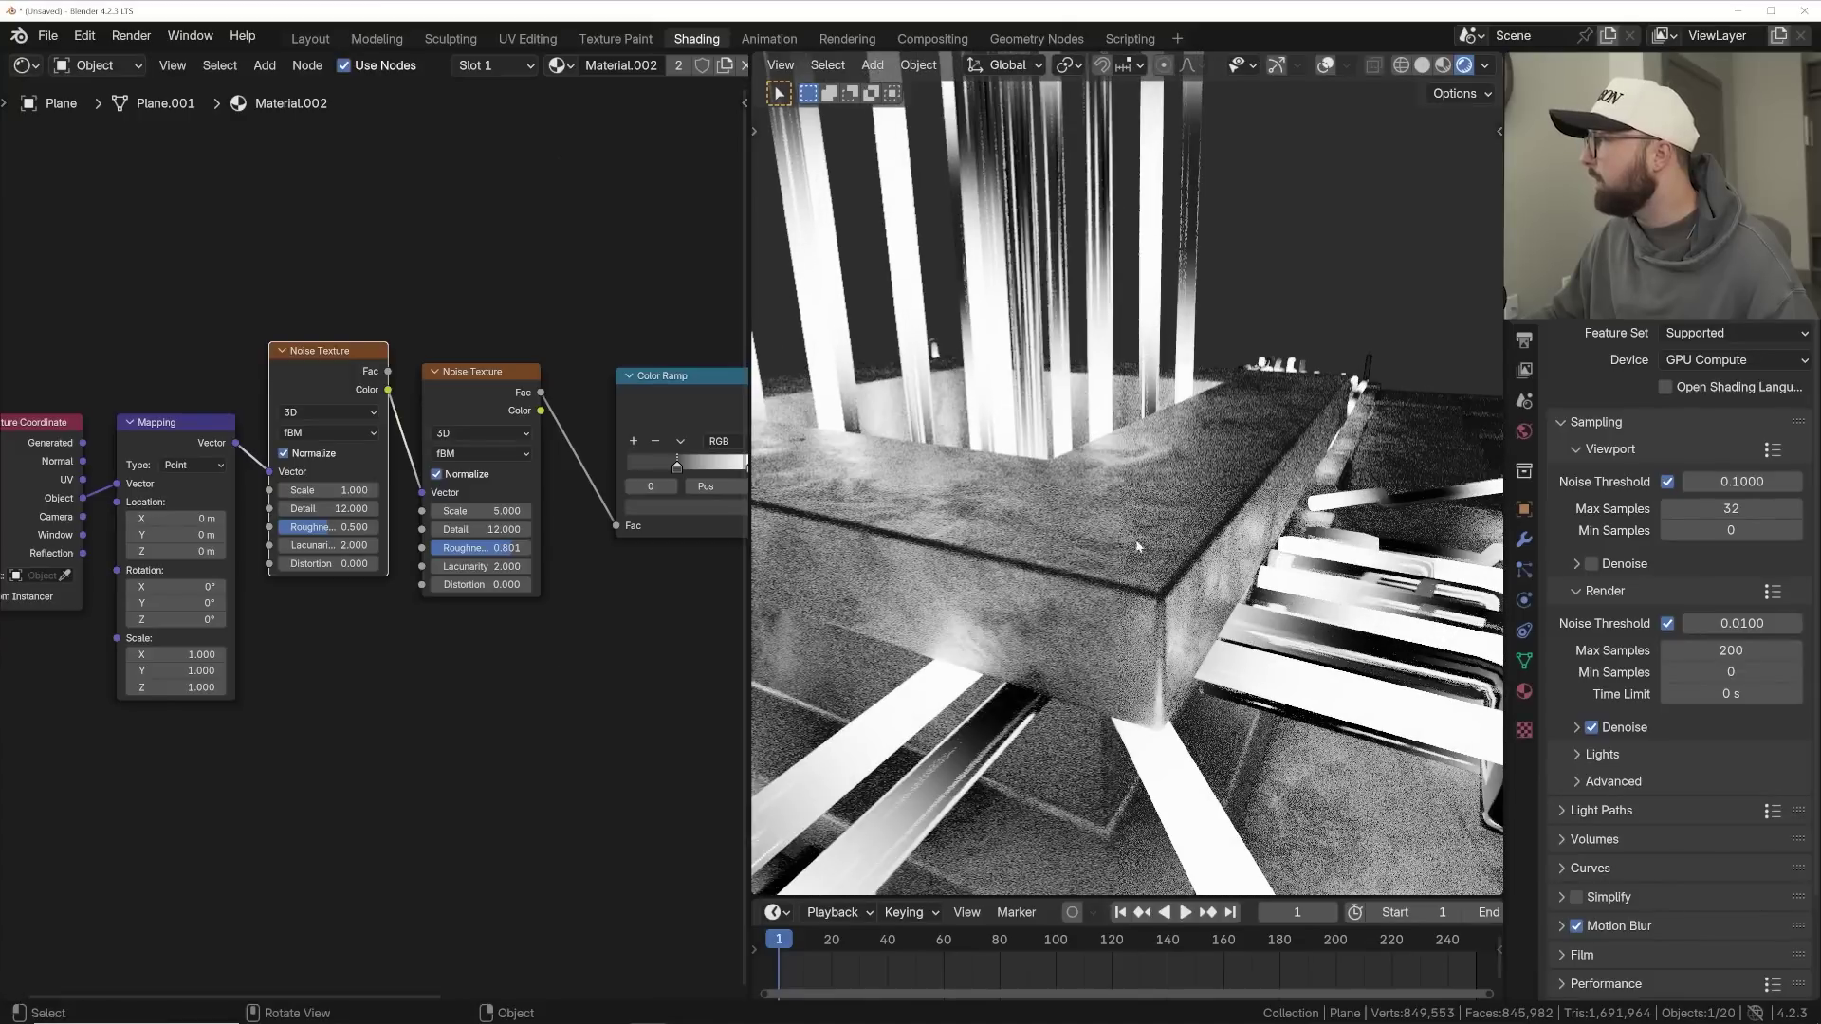
- Turn off Scene World lighting for the rendered viewport so the preview HDRI lights the scene
scroll(1137, 516, "down", 2)
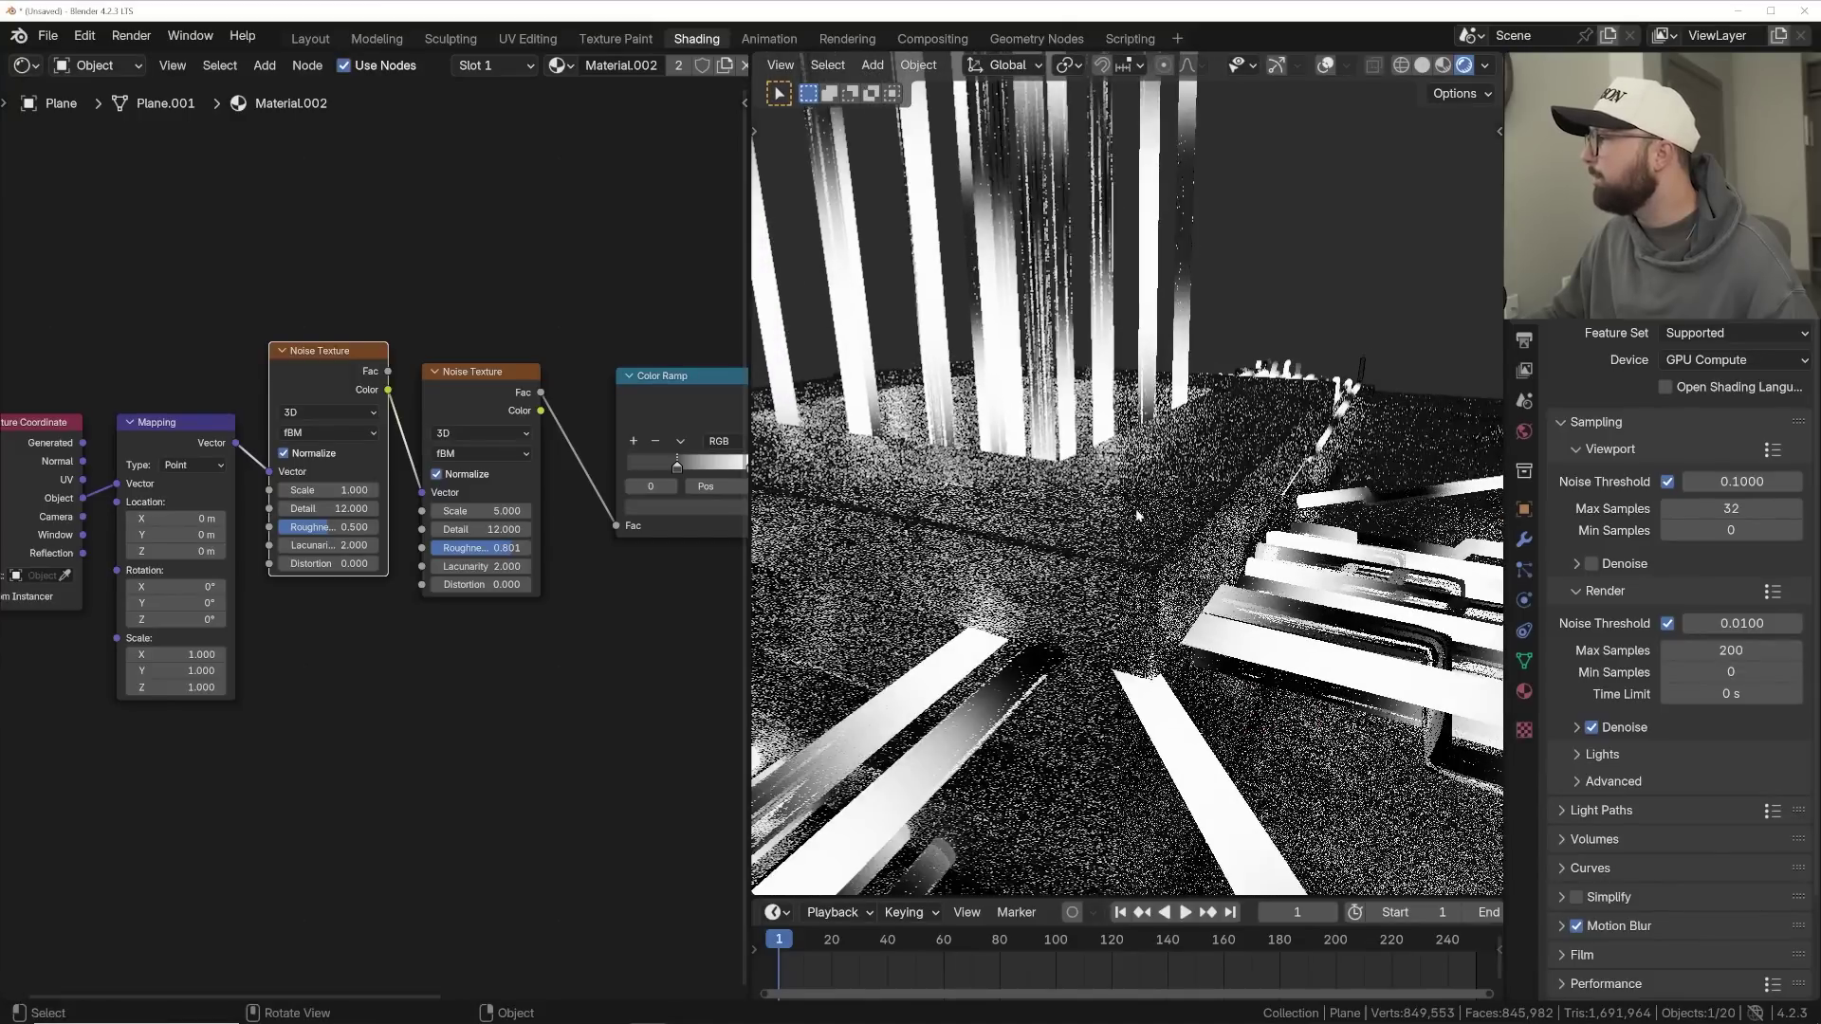
scroll(1138, 518, "down", 3)
middle_click_drag(1144, 567, 1130, 525)
scroll(1132, 554, "up", 6)
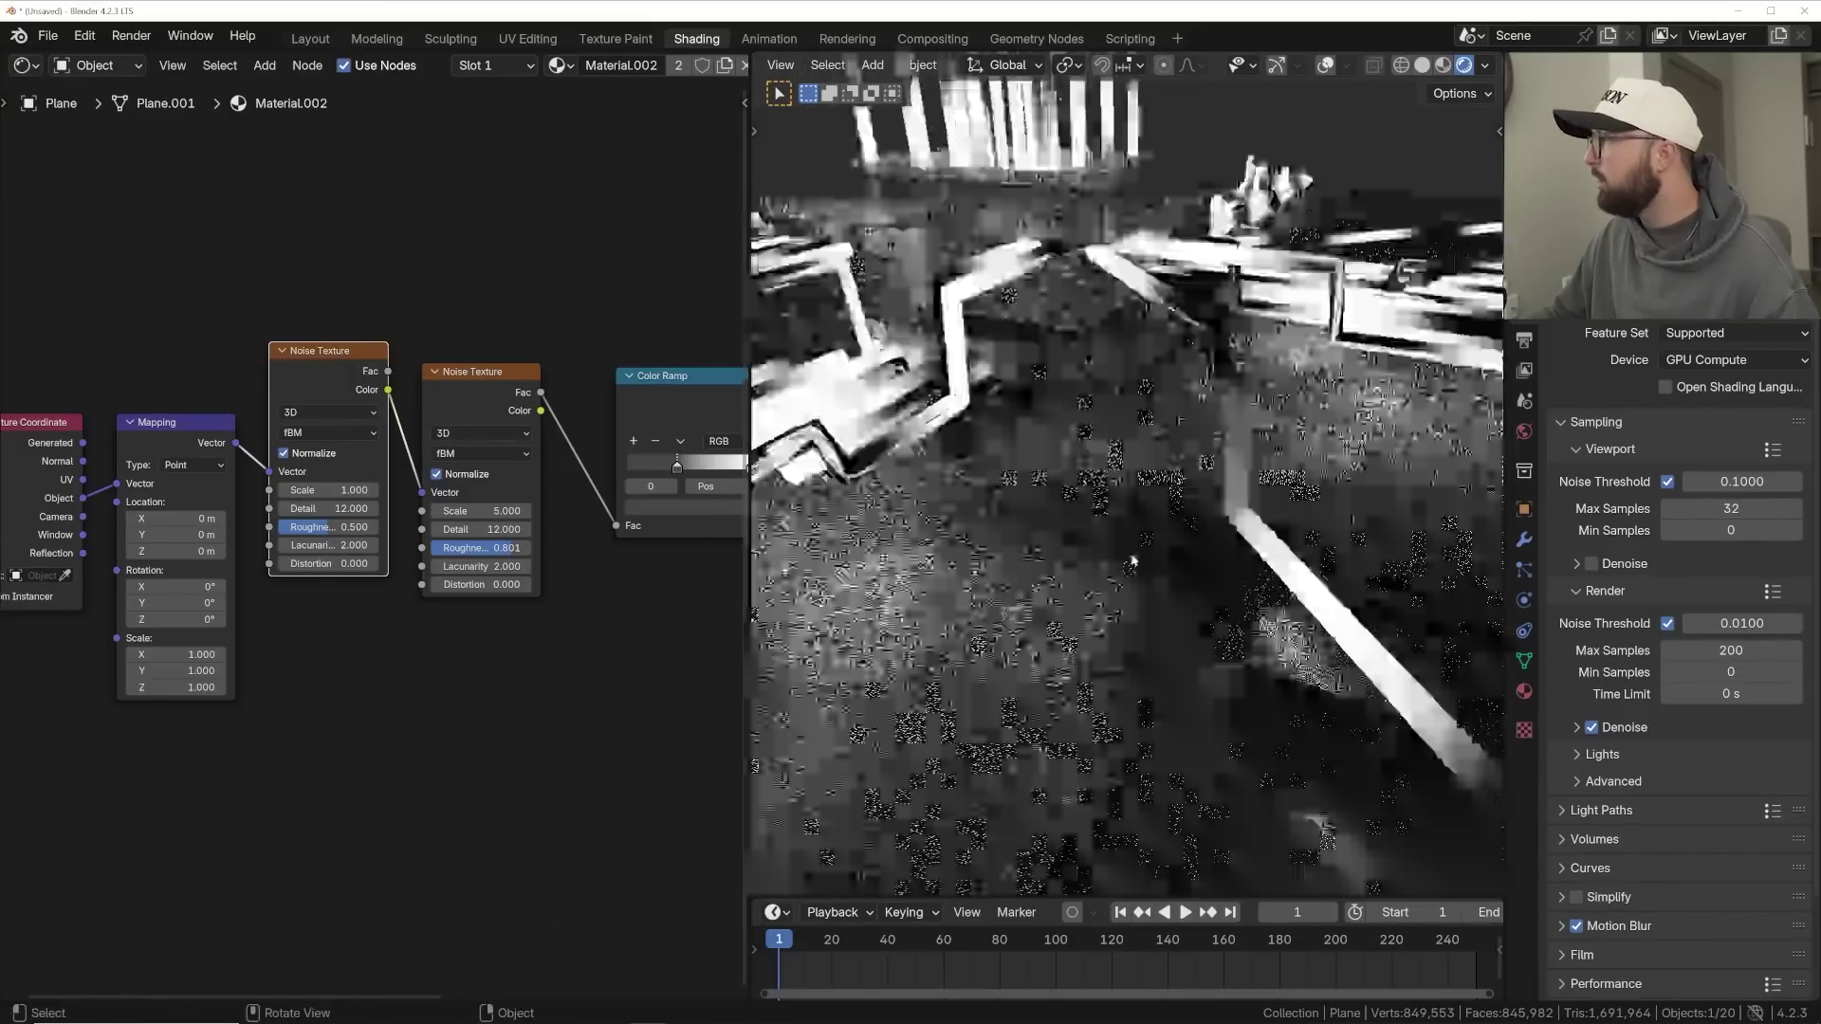
scroll(1125, 533, "up", 3)
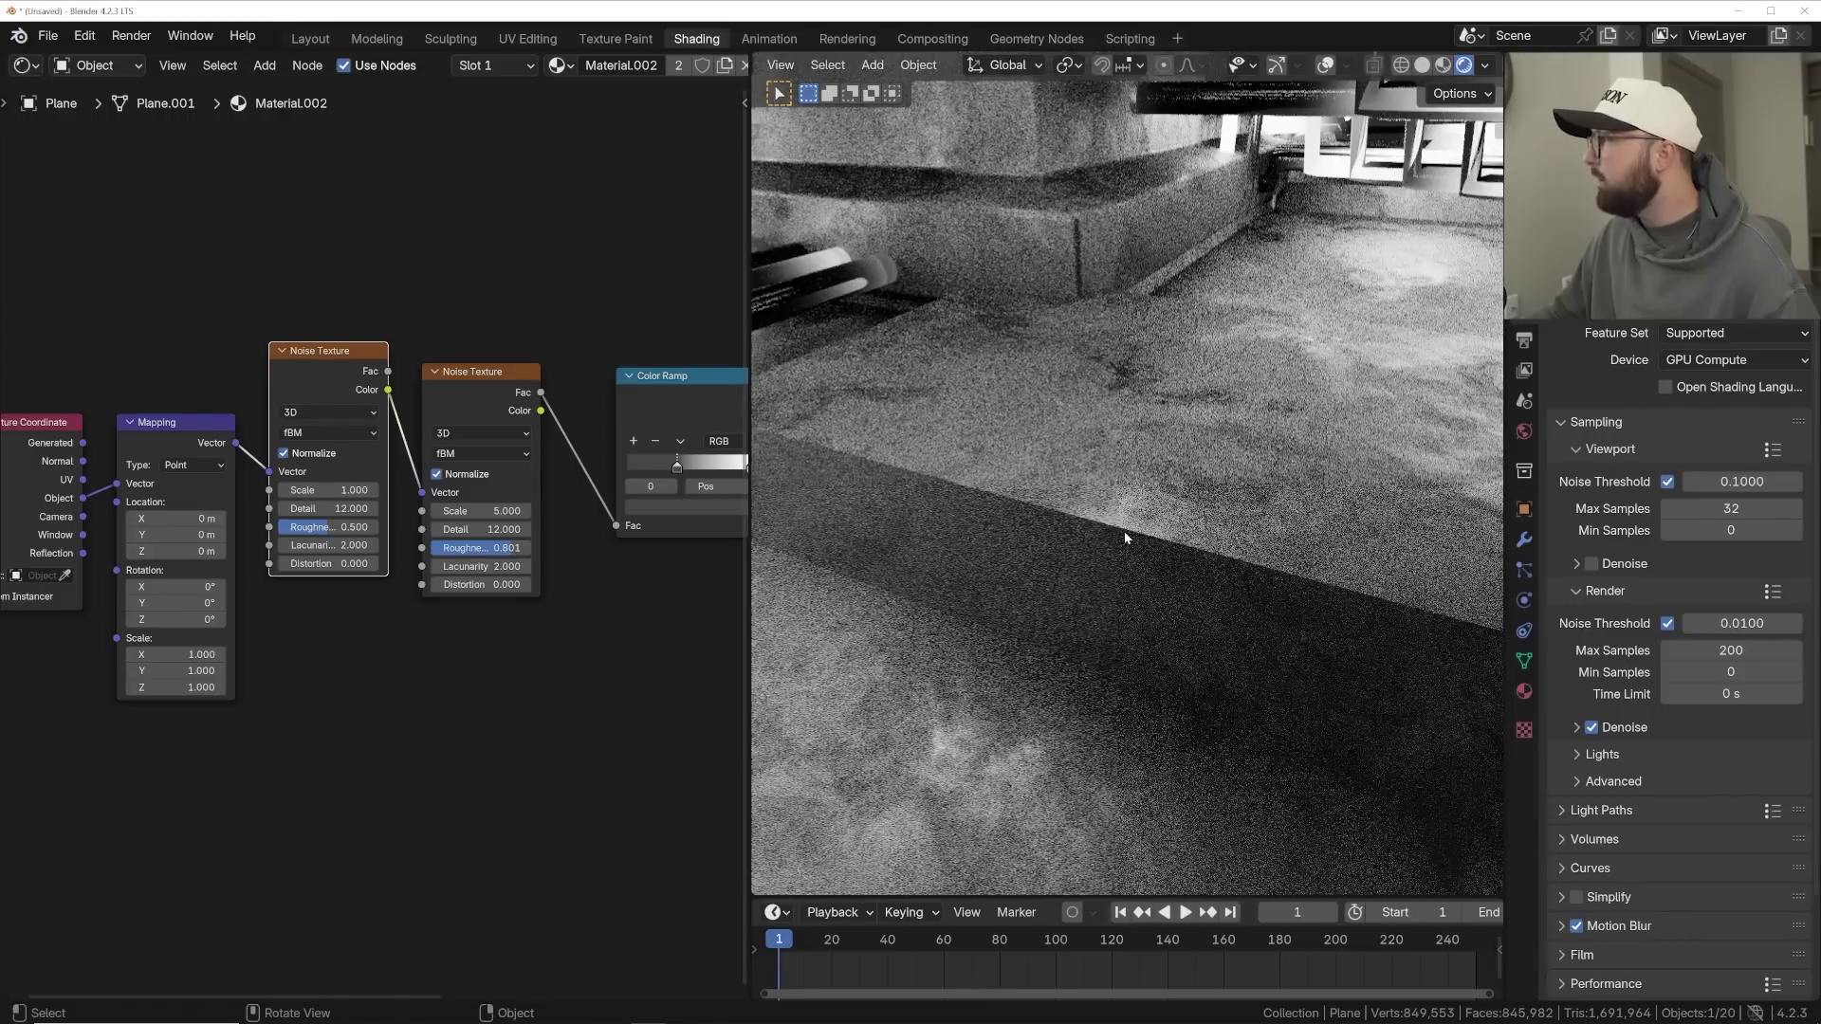
scroll(1293, 575, "down", 5)
middle_click_drag(1292, 575, 1217, 359, "shift")
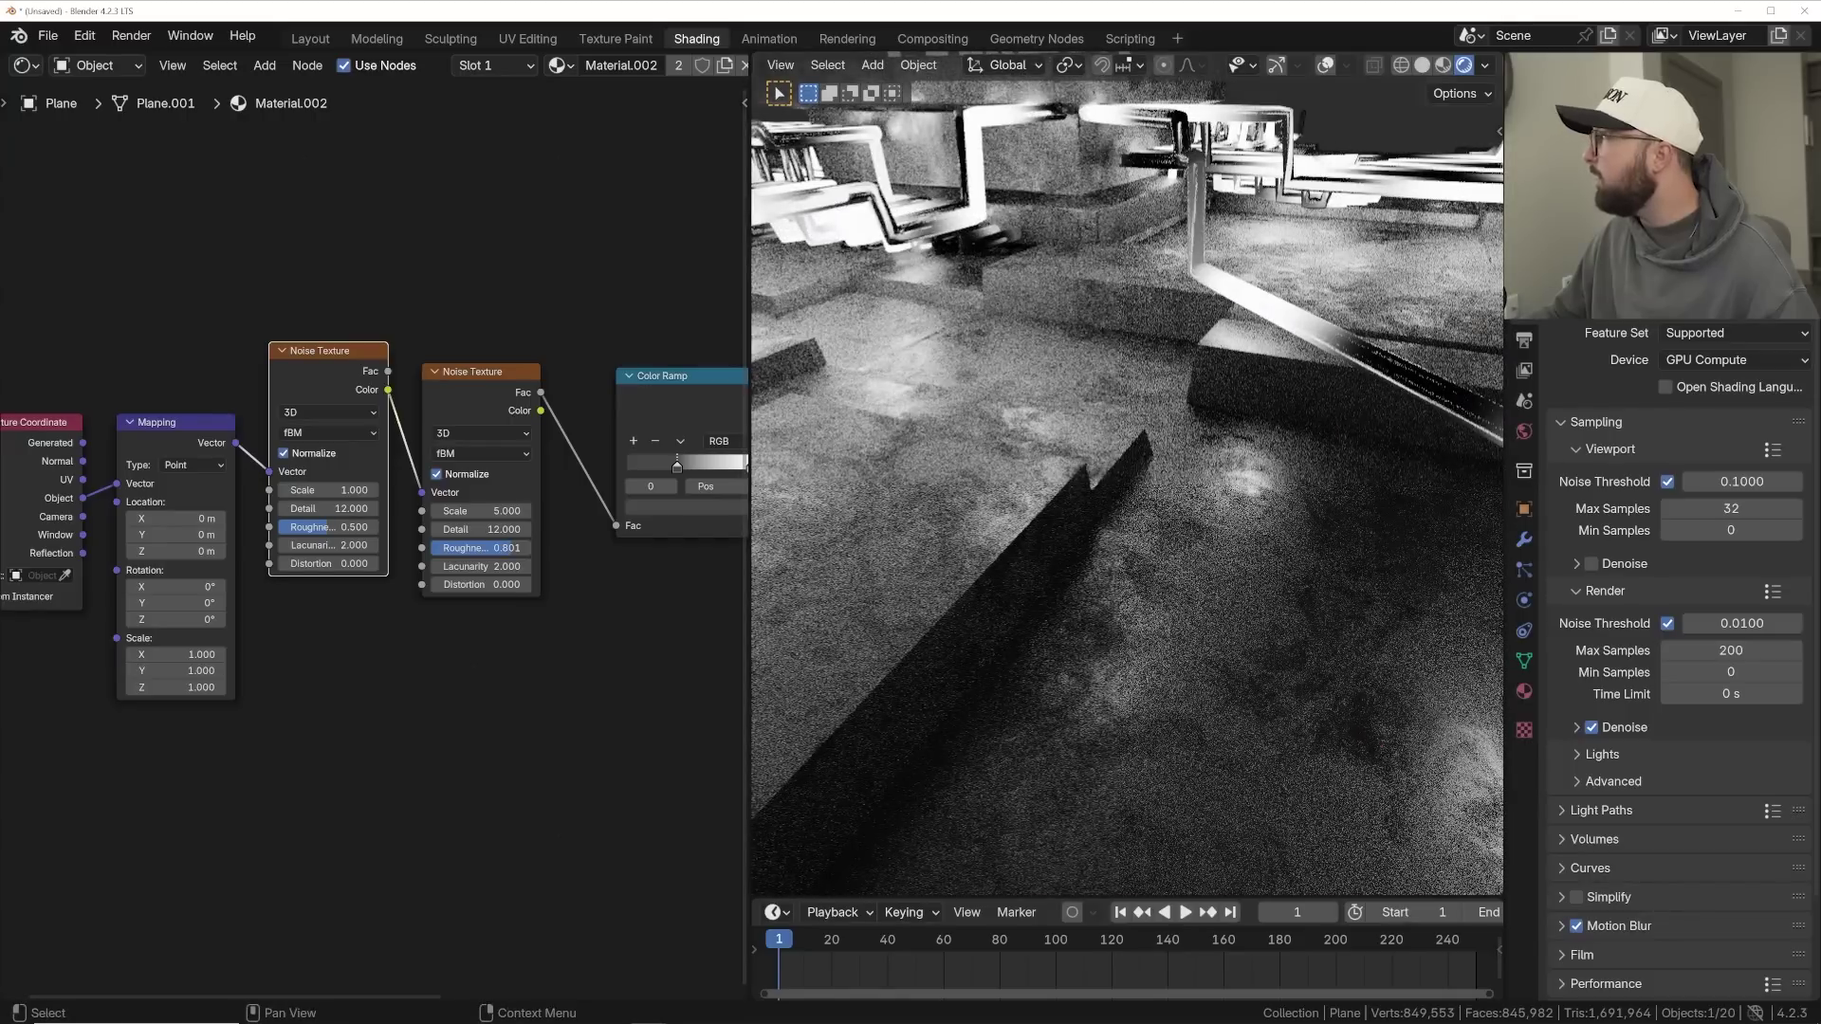
left_click(1485, 65)
left_click(1360, 266)
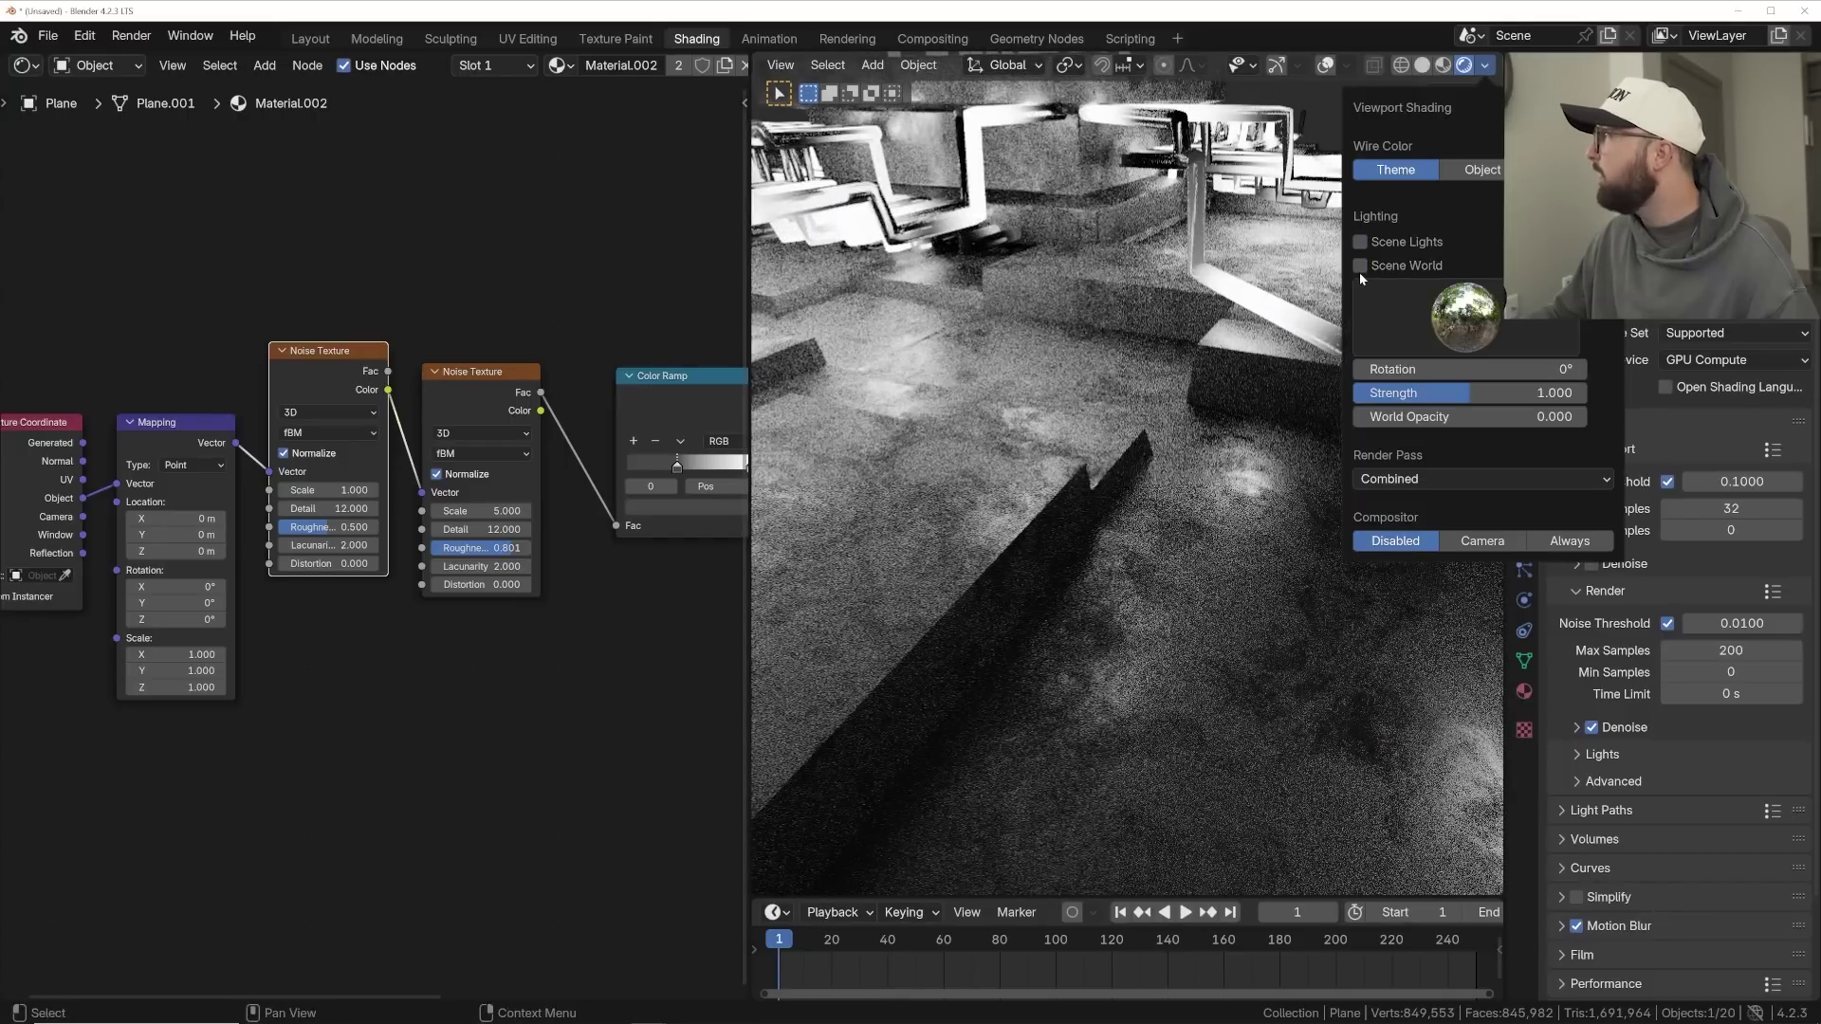
- Make the floor plane's shared Material.002 a single-user copy
scroll(1084, 391, "up", 3)
middle_click_drag(1081, 333, 1301, 502, "shift")
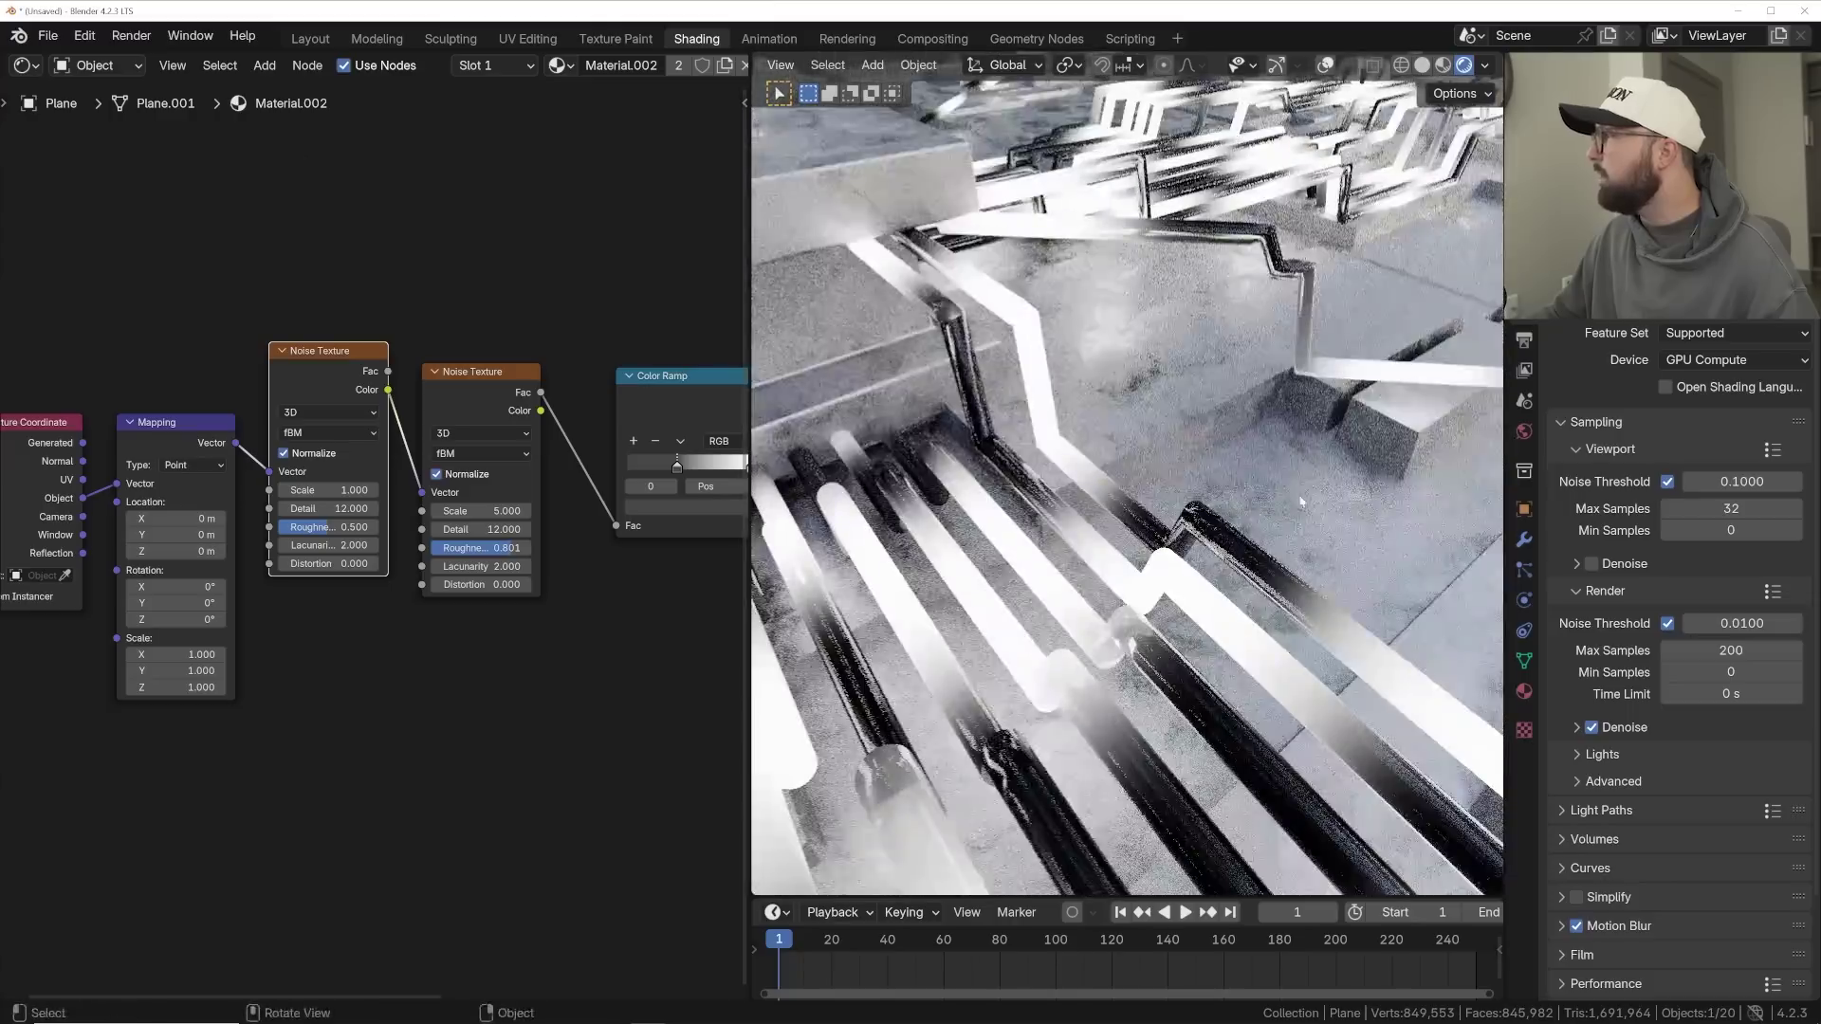
middle_click_drag(1407, 463, 1128, 481, "shift")
scroll(1126, 491, "up", 6)
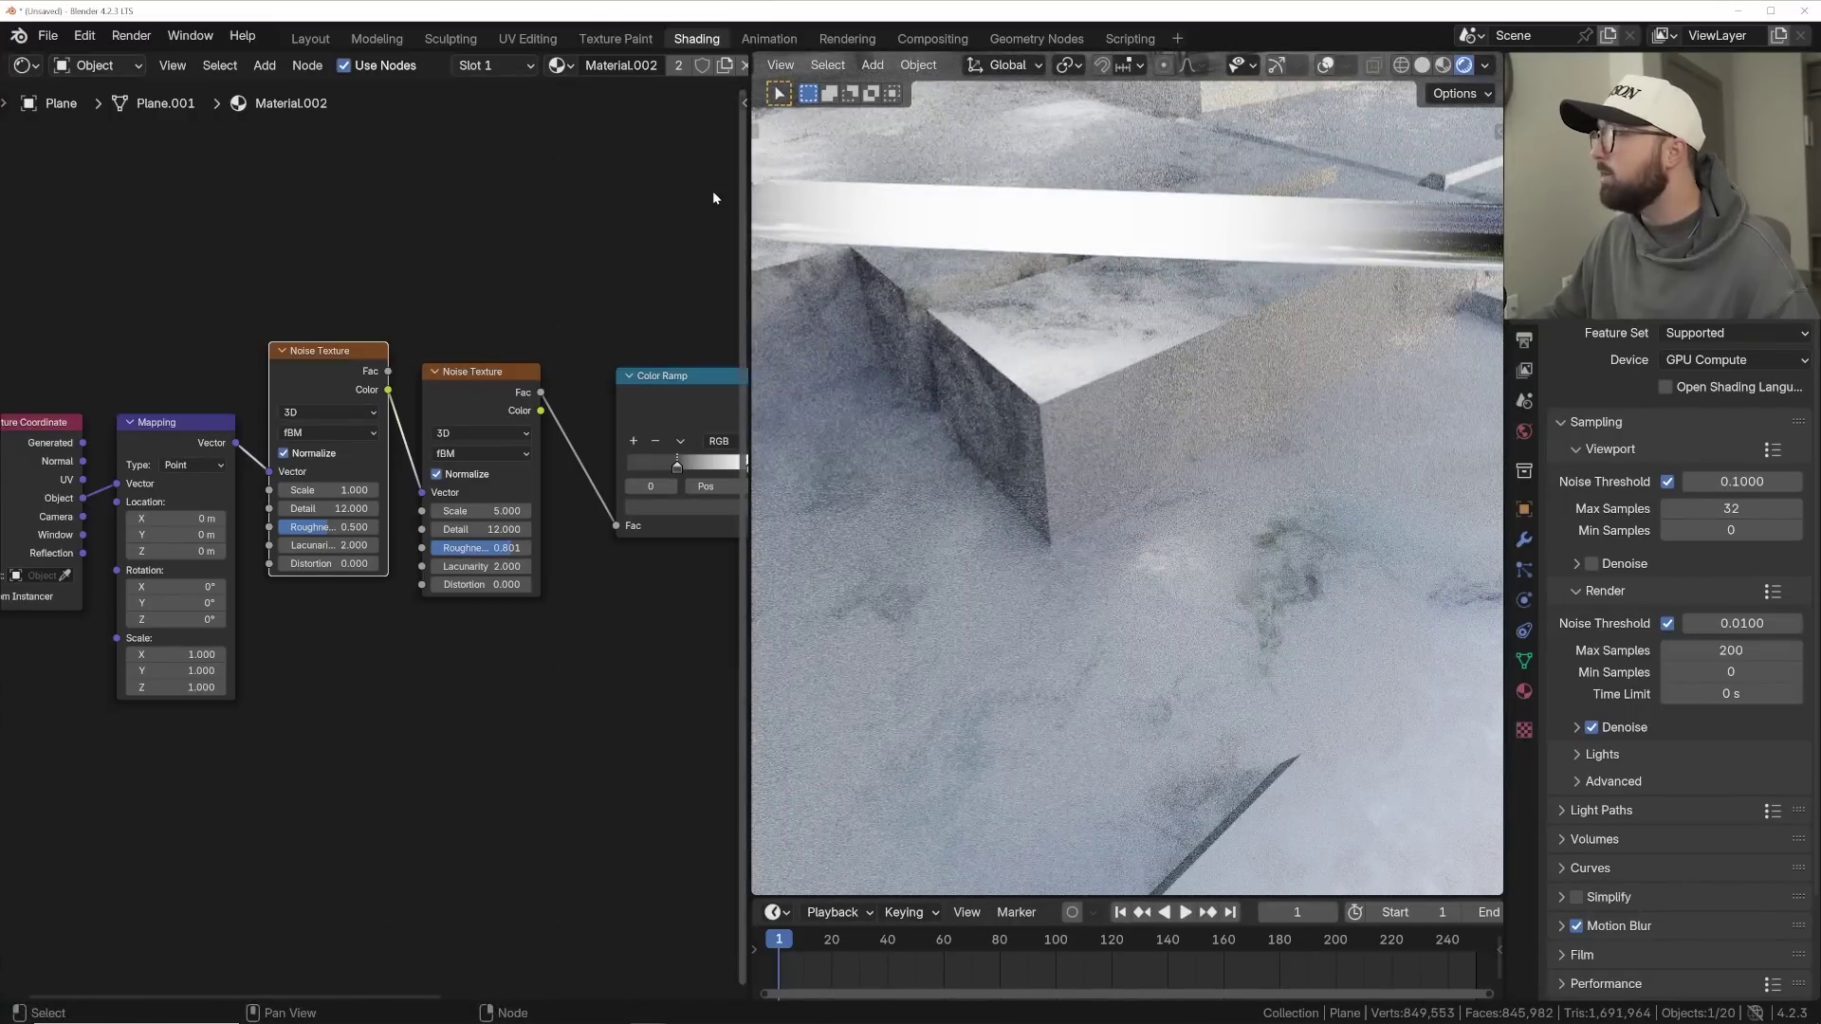
scroll(617, 65, "down", 4)
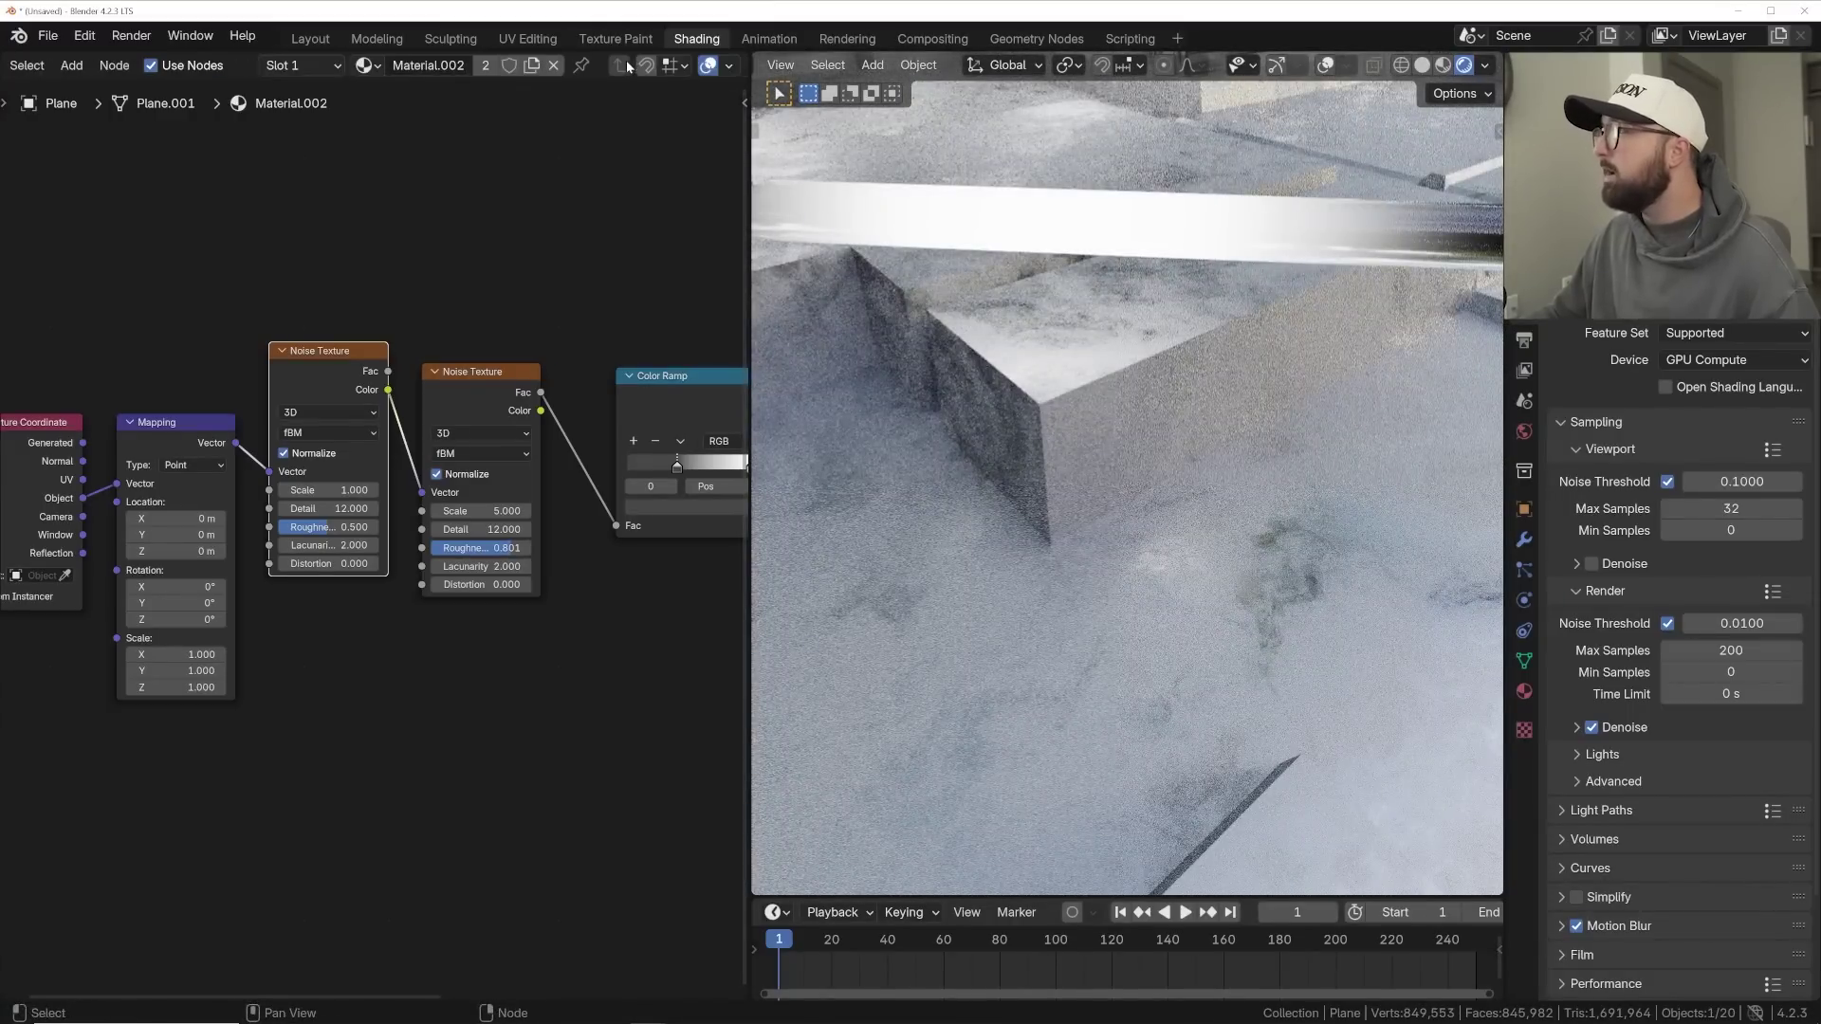
left_click(483, 65)
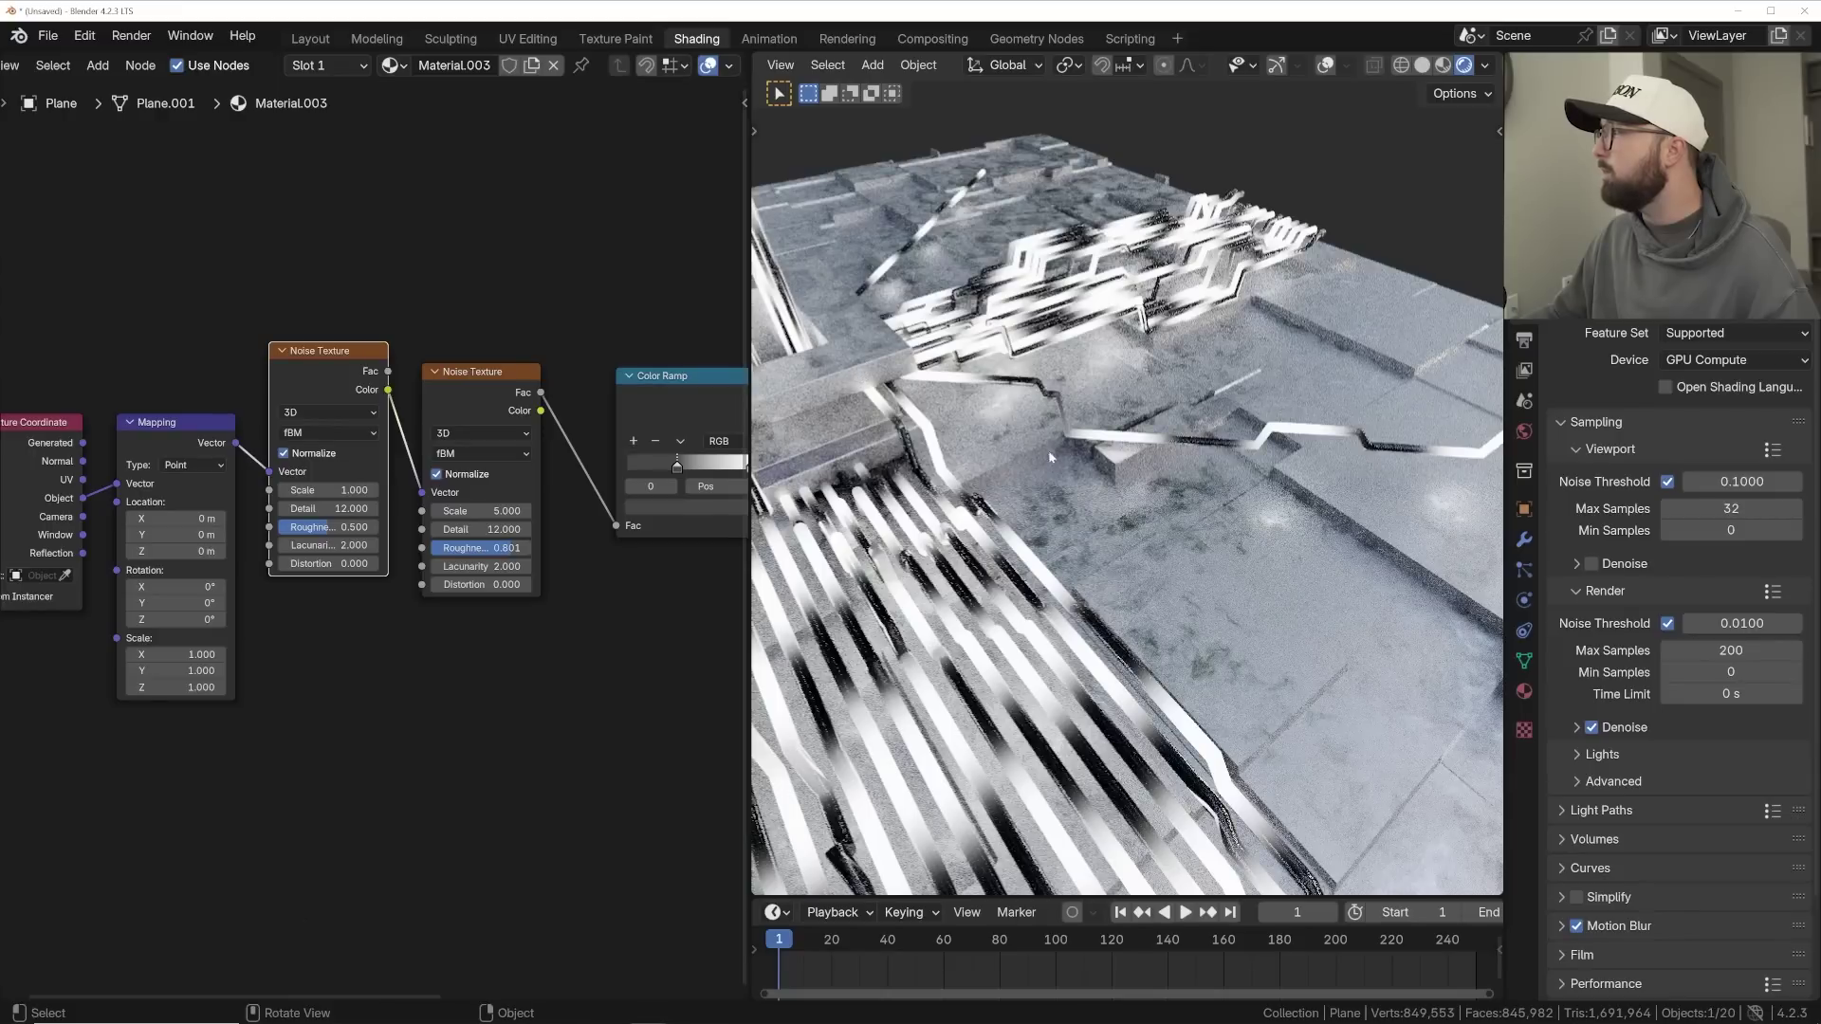
- Add a Bevel node just below the Color Ramp in the floor material and set its Samples to 10
scroll(1103, 477, "up", 12)
scroll(1109, 500, "down", 2)
middle_click_drag(635, 504, 429, 459)
key("shift+a")
left_click(430, 459)
type("bev")
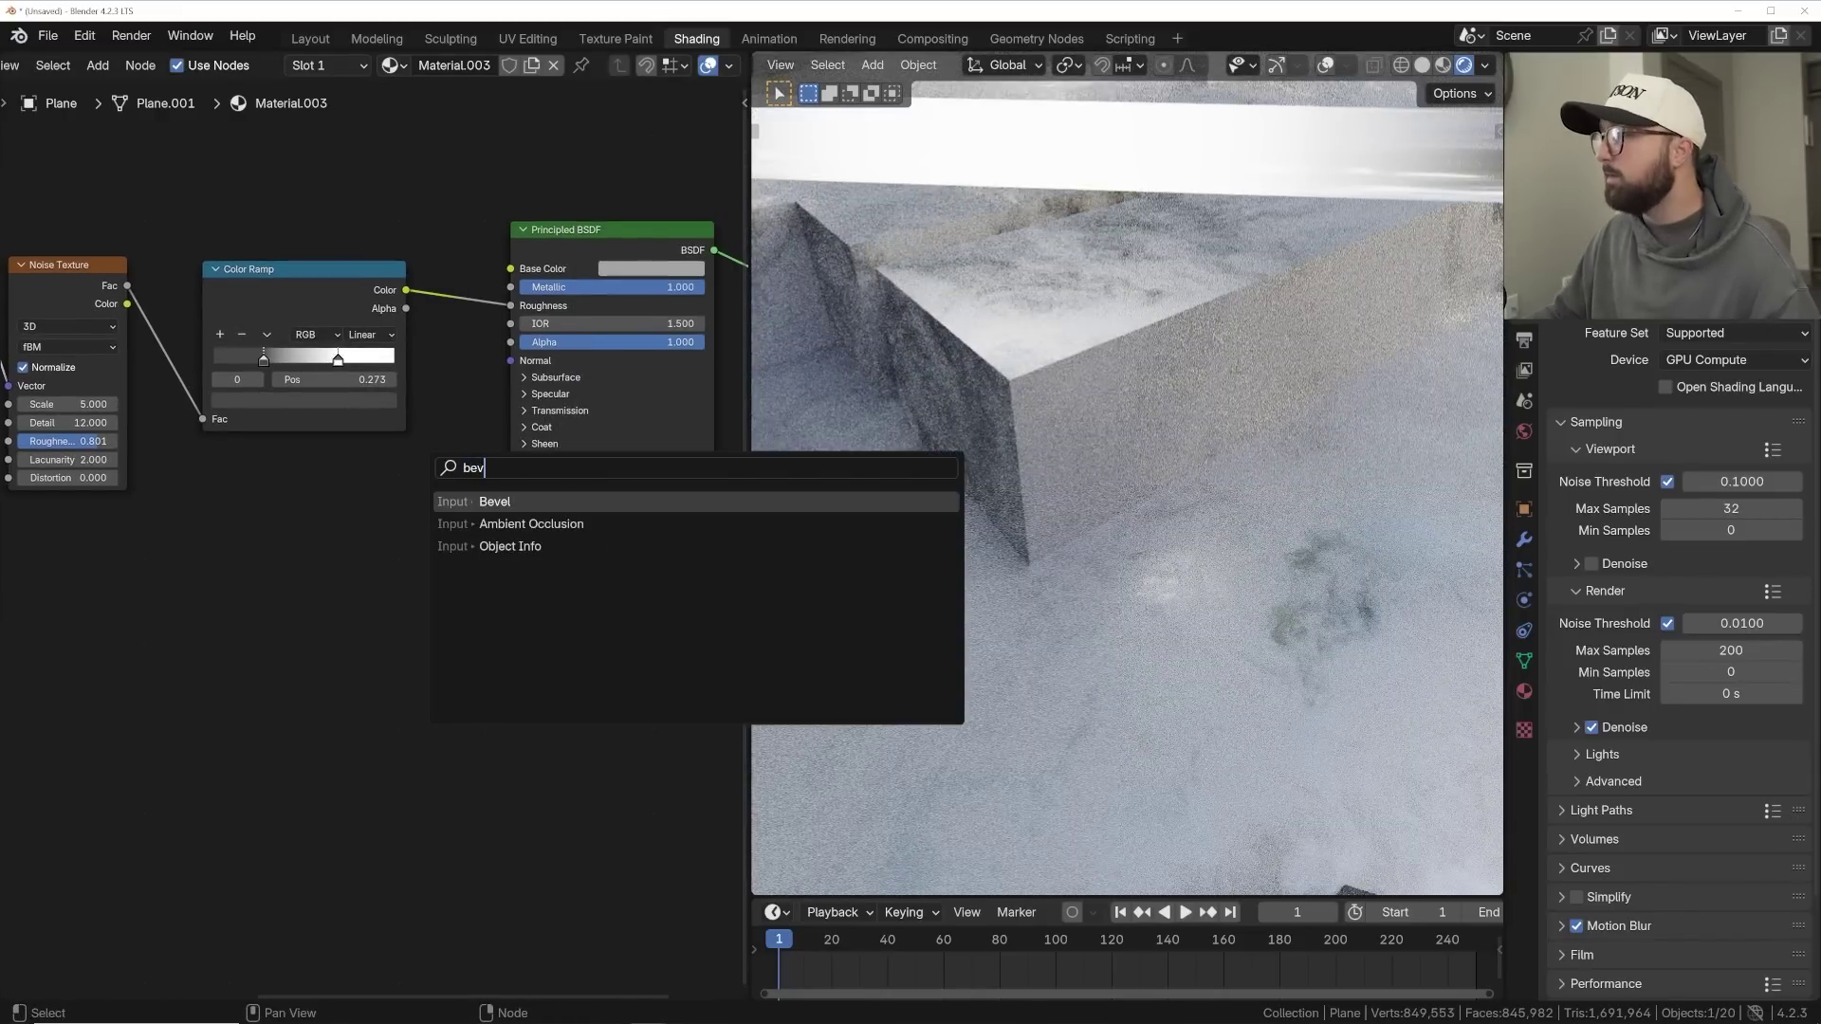
key("Return")
left_click(379, 525)
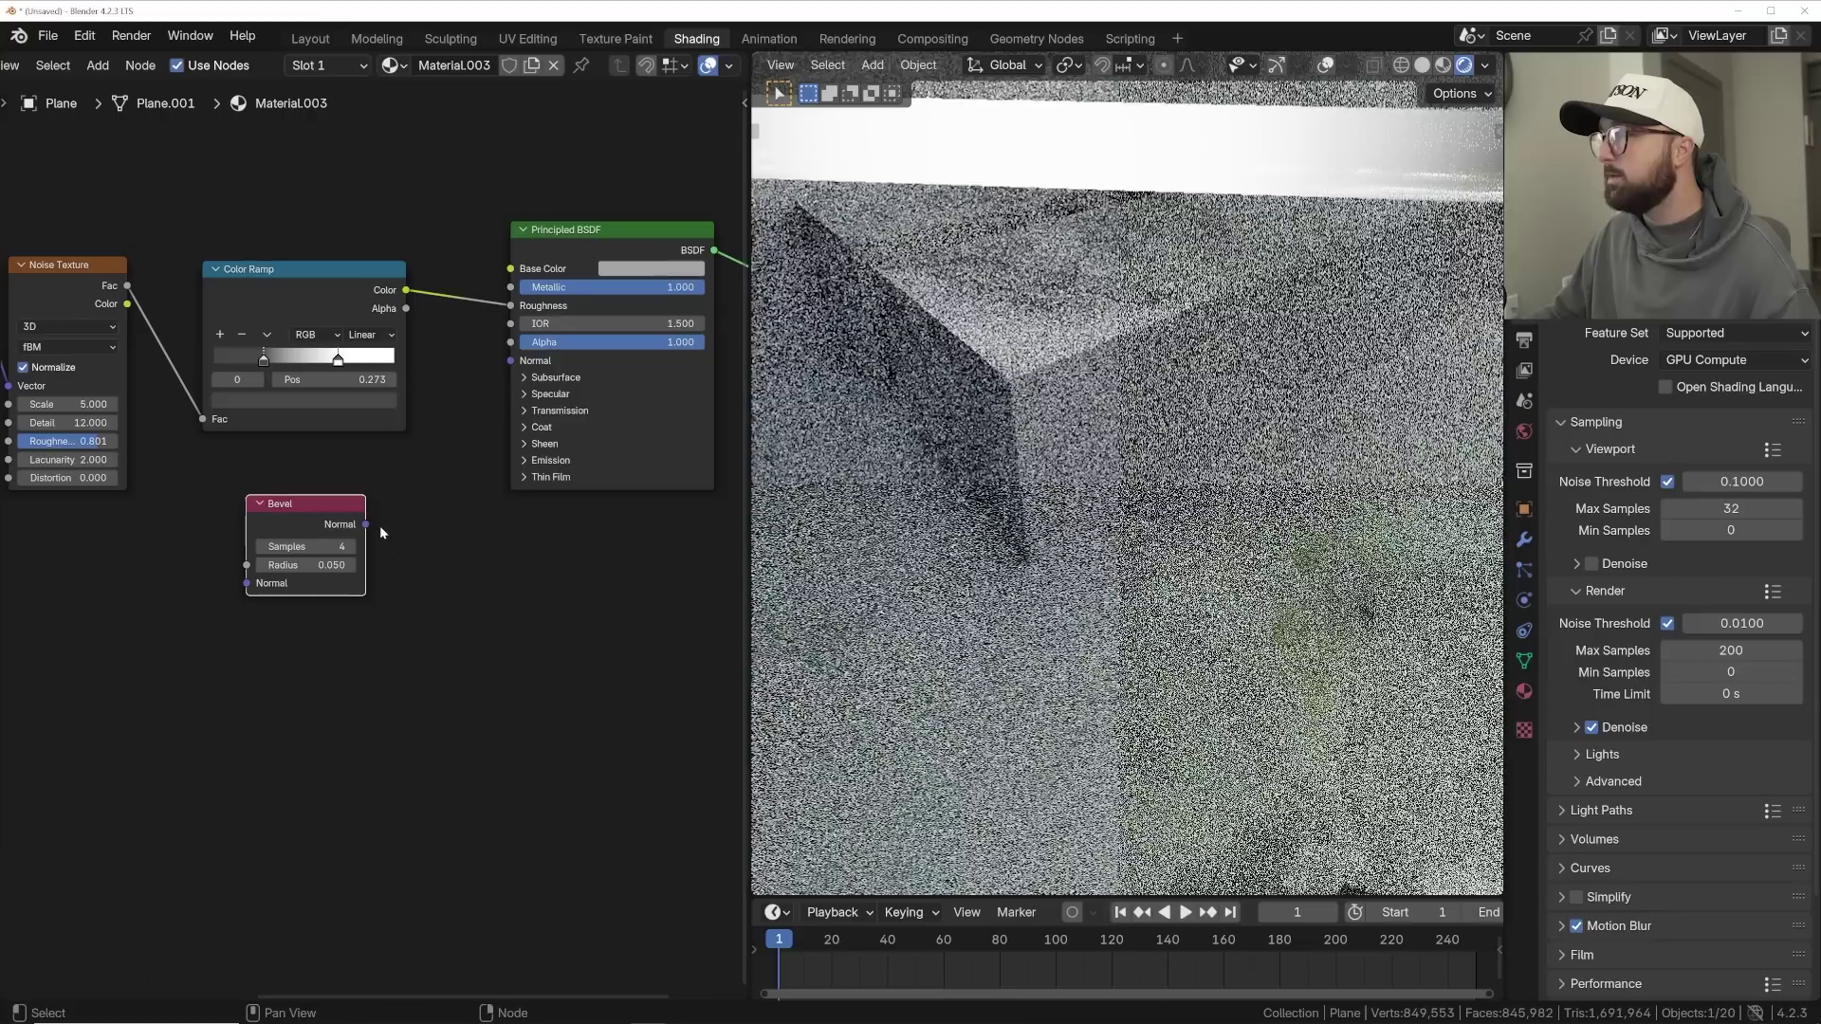
left_click(305, 546)
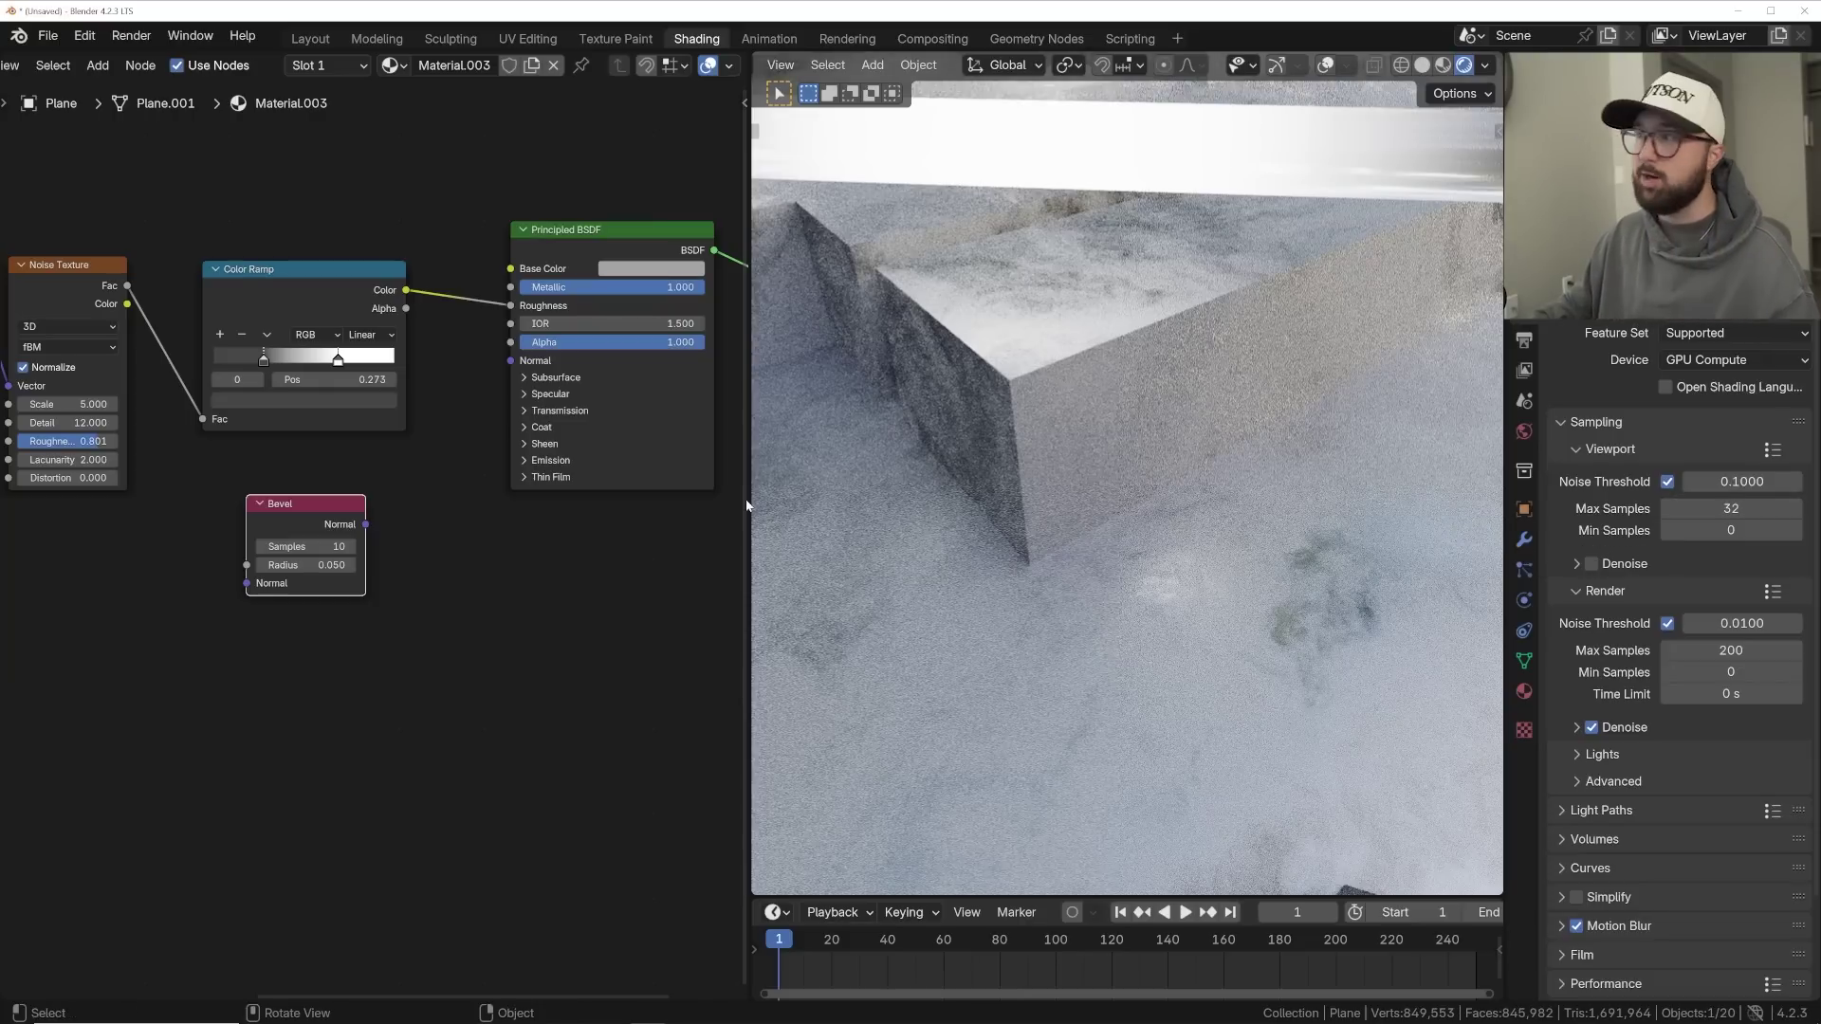
left_click_drag(349, 498, 323, 467)
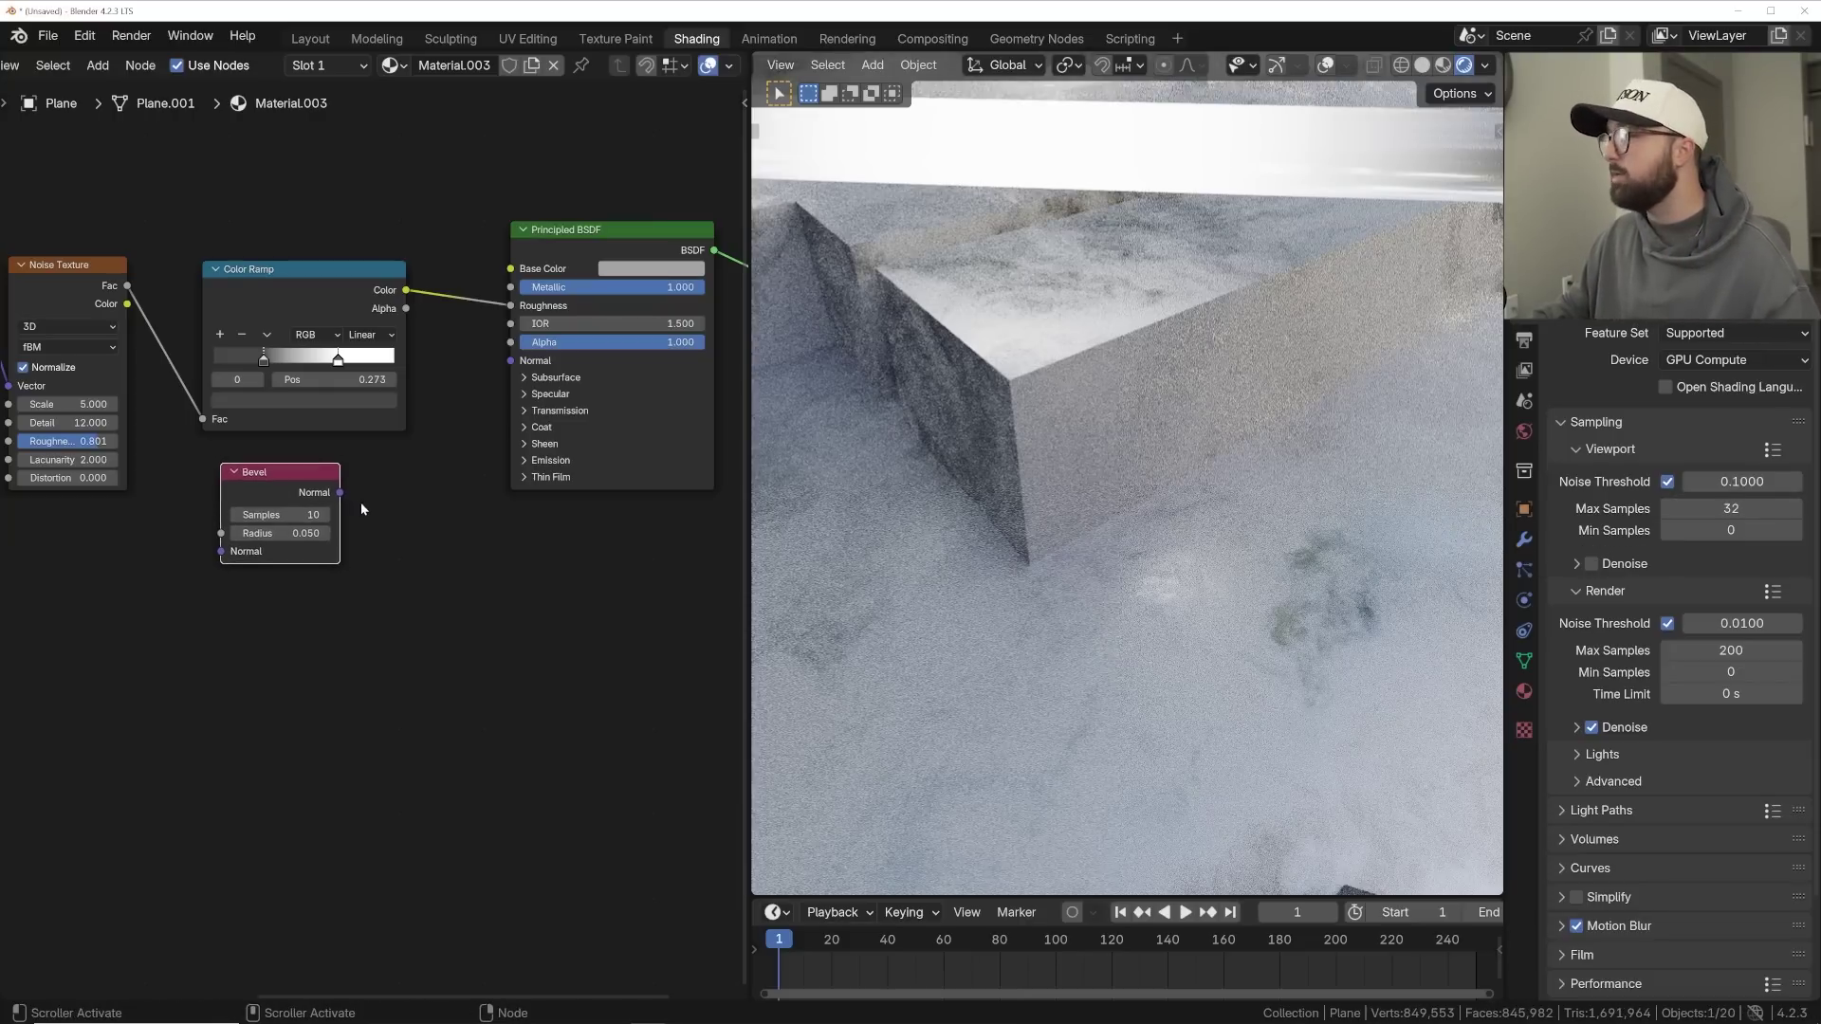
- Connect the Bevel node's Normal output to the Principled BSDF's Normal input, keeping the Radius at 0.050
scroll(1072, 359, "down", 8)
middle_click_drag(1071, 360, 948, 399)
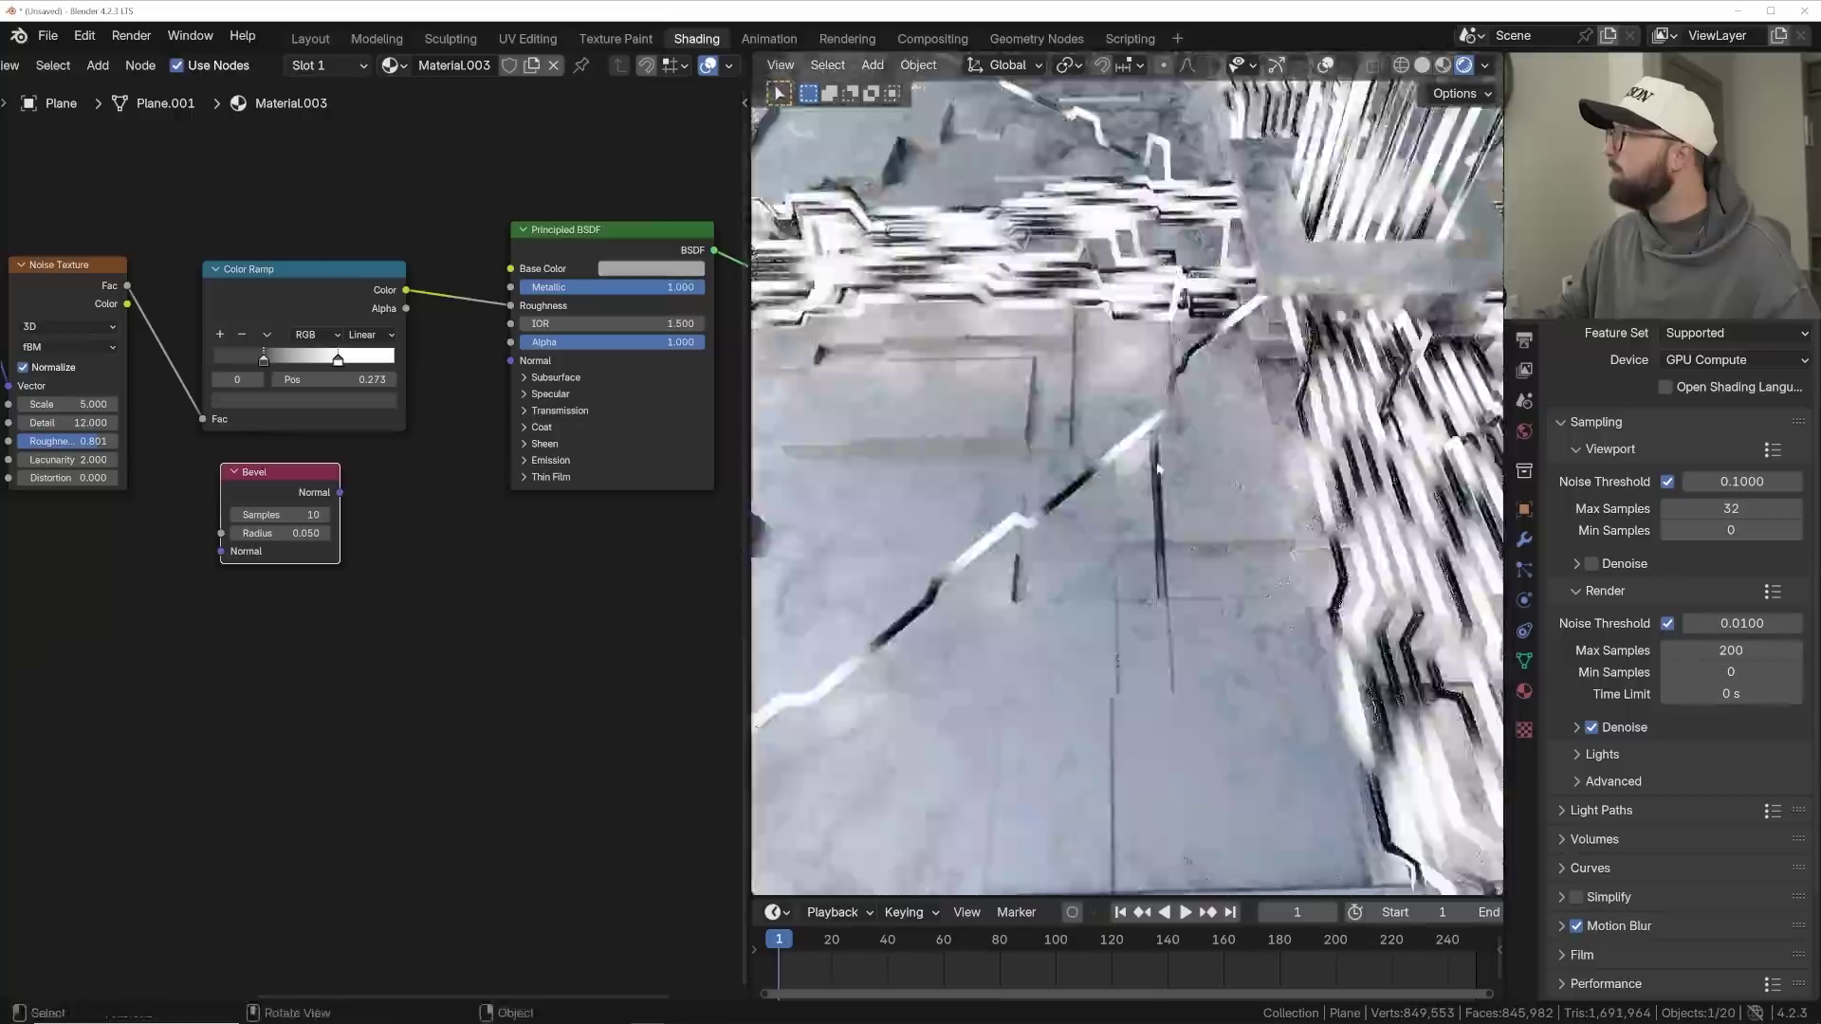
scroll(1072, 417, "down", 5)
middle_click_drag(1356, 536, 1069, 448, "shift")
scroll(1069, 449, "up", 1)
scroll(1068, 449, "up", 8)
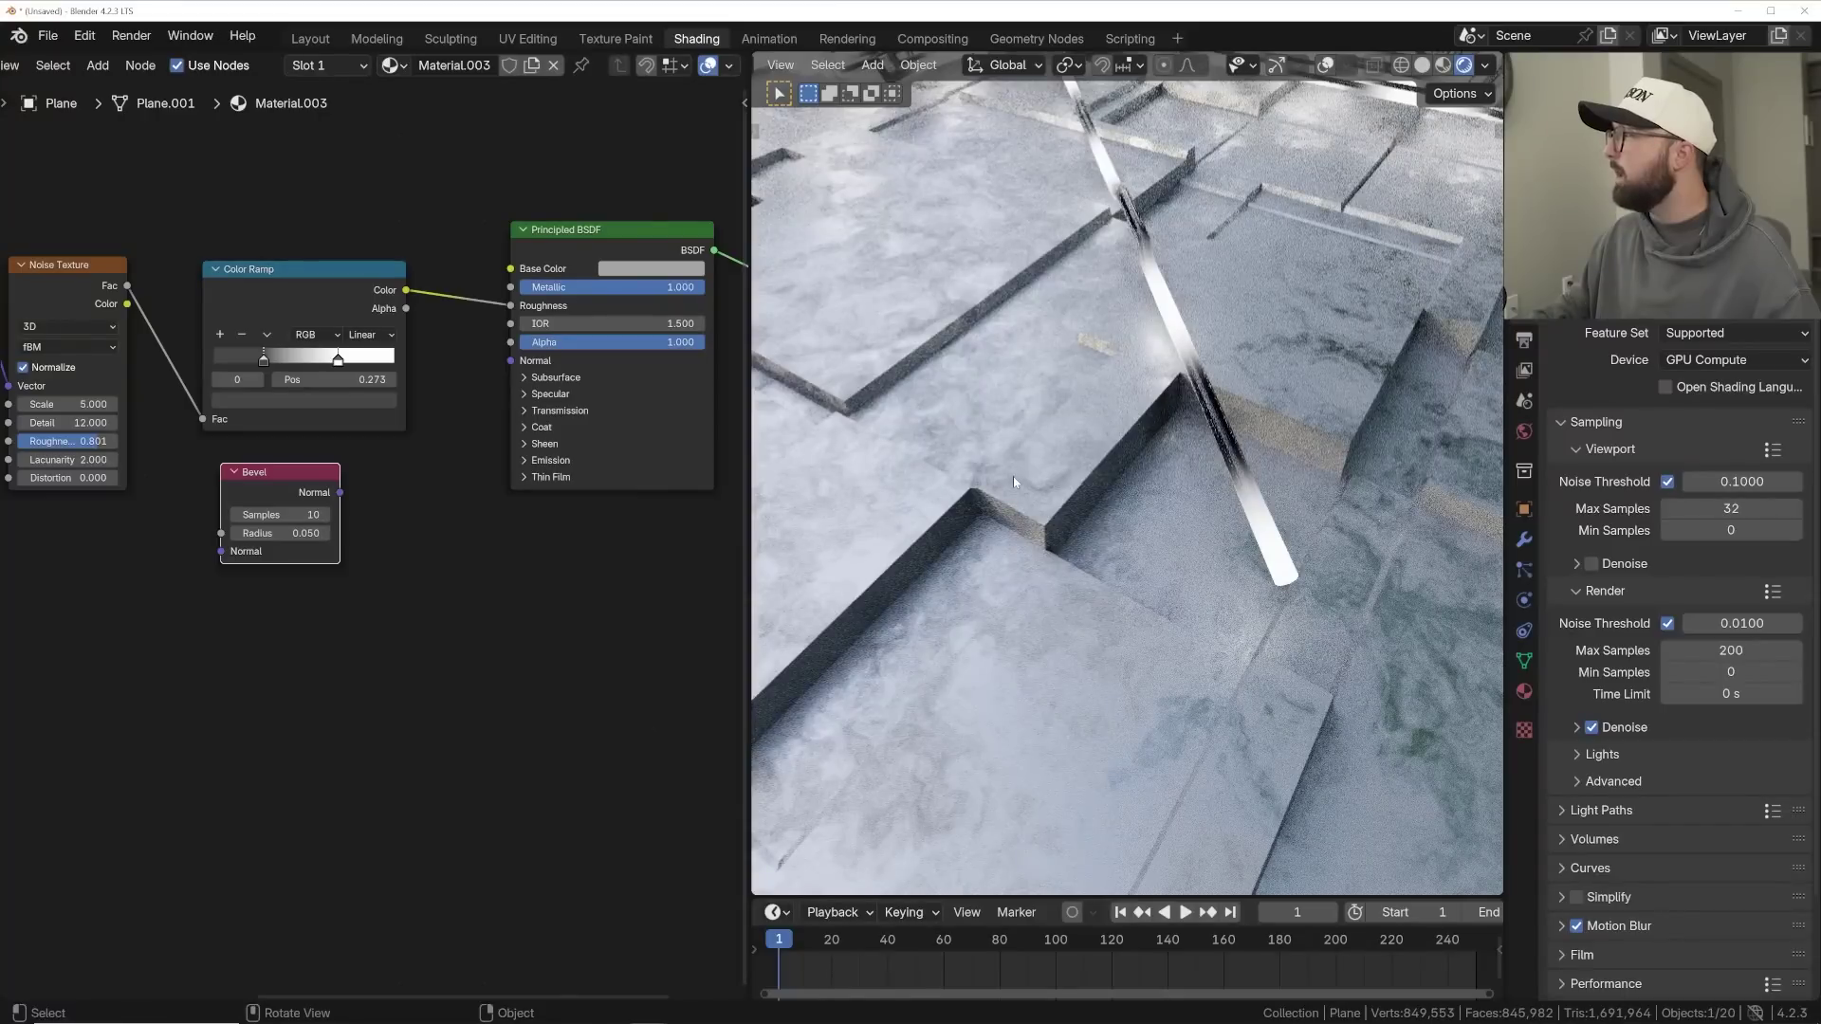
scroll(1015, 482, "up", 2)
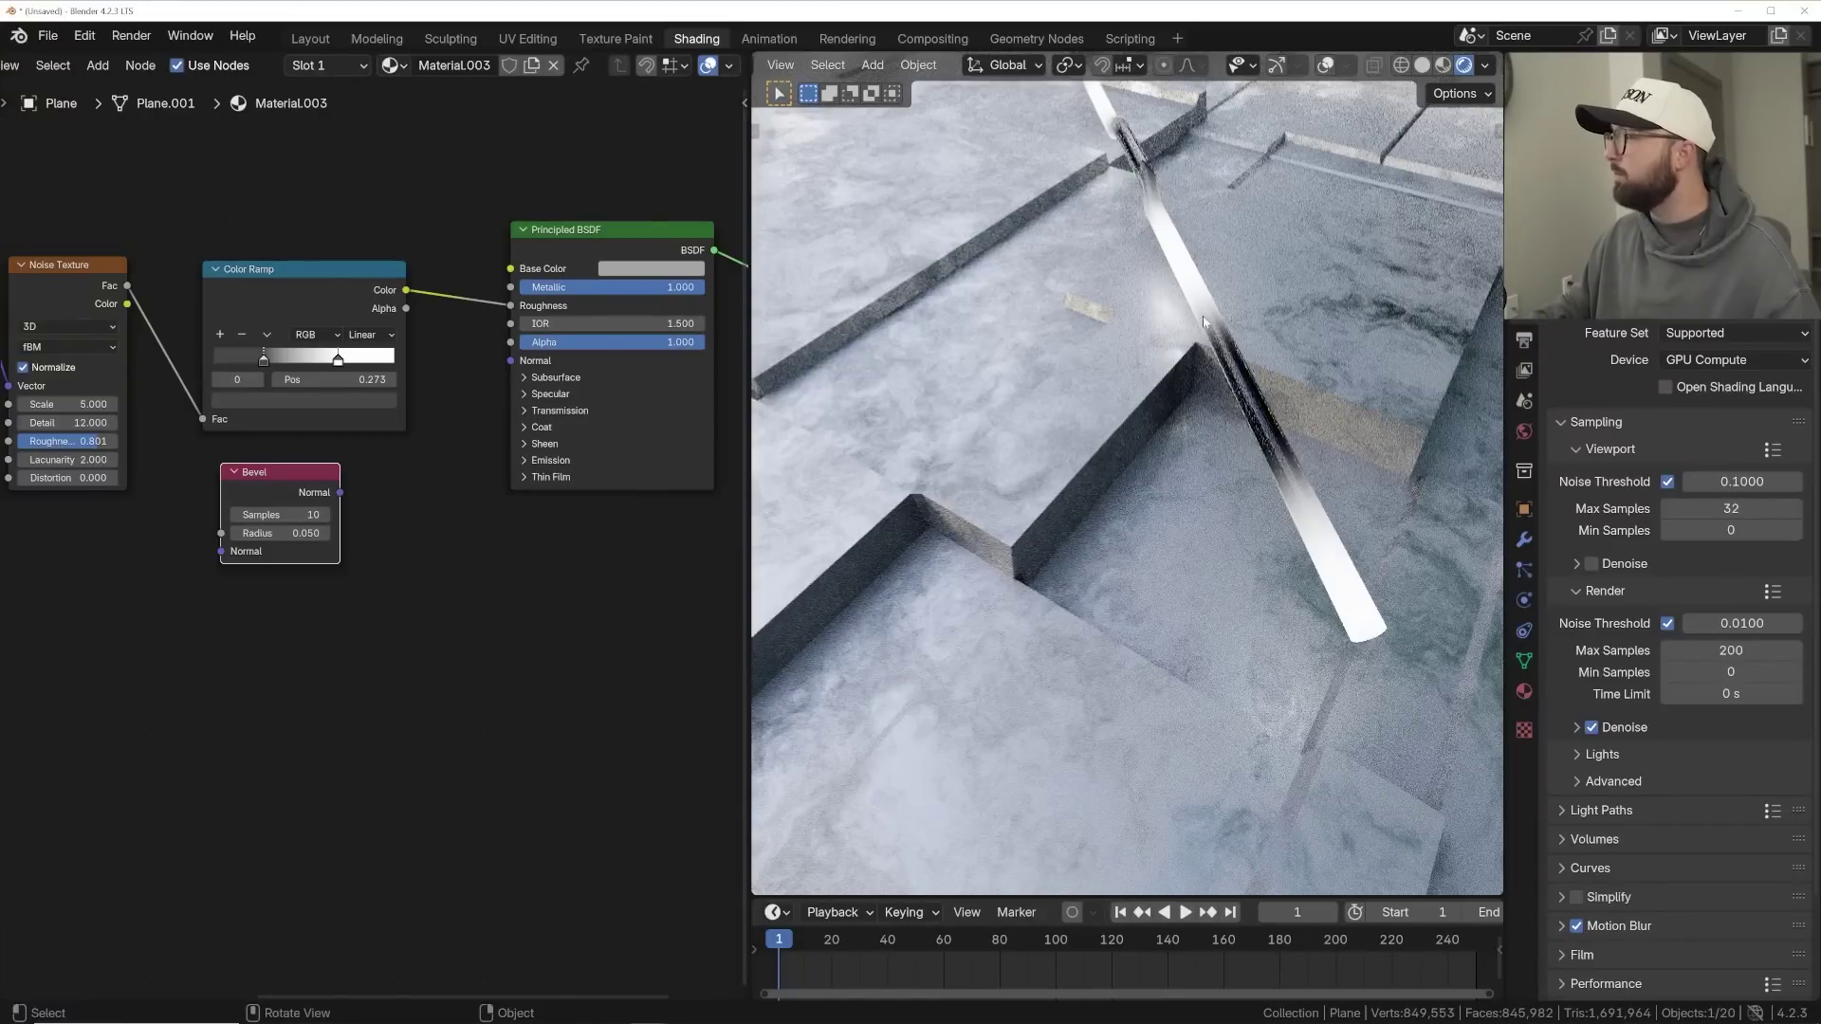
left_click_drag(340, 492, 510, 360)
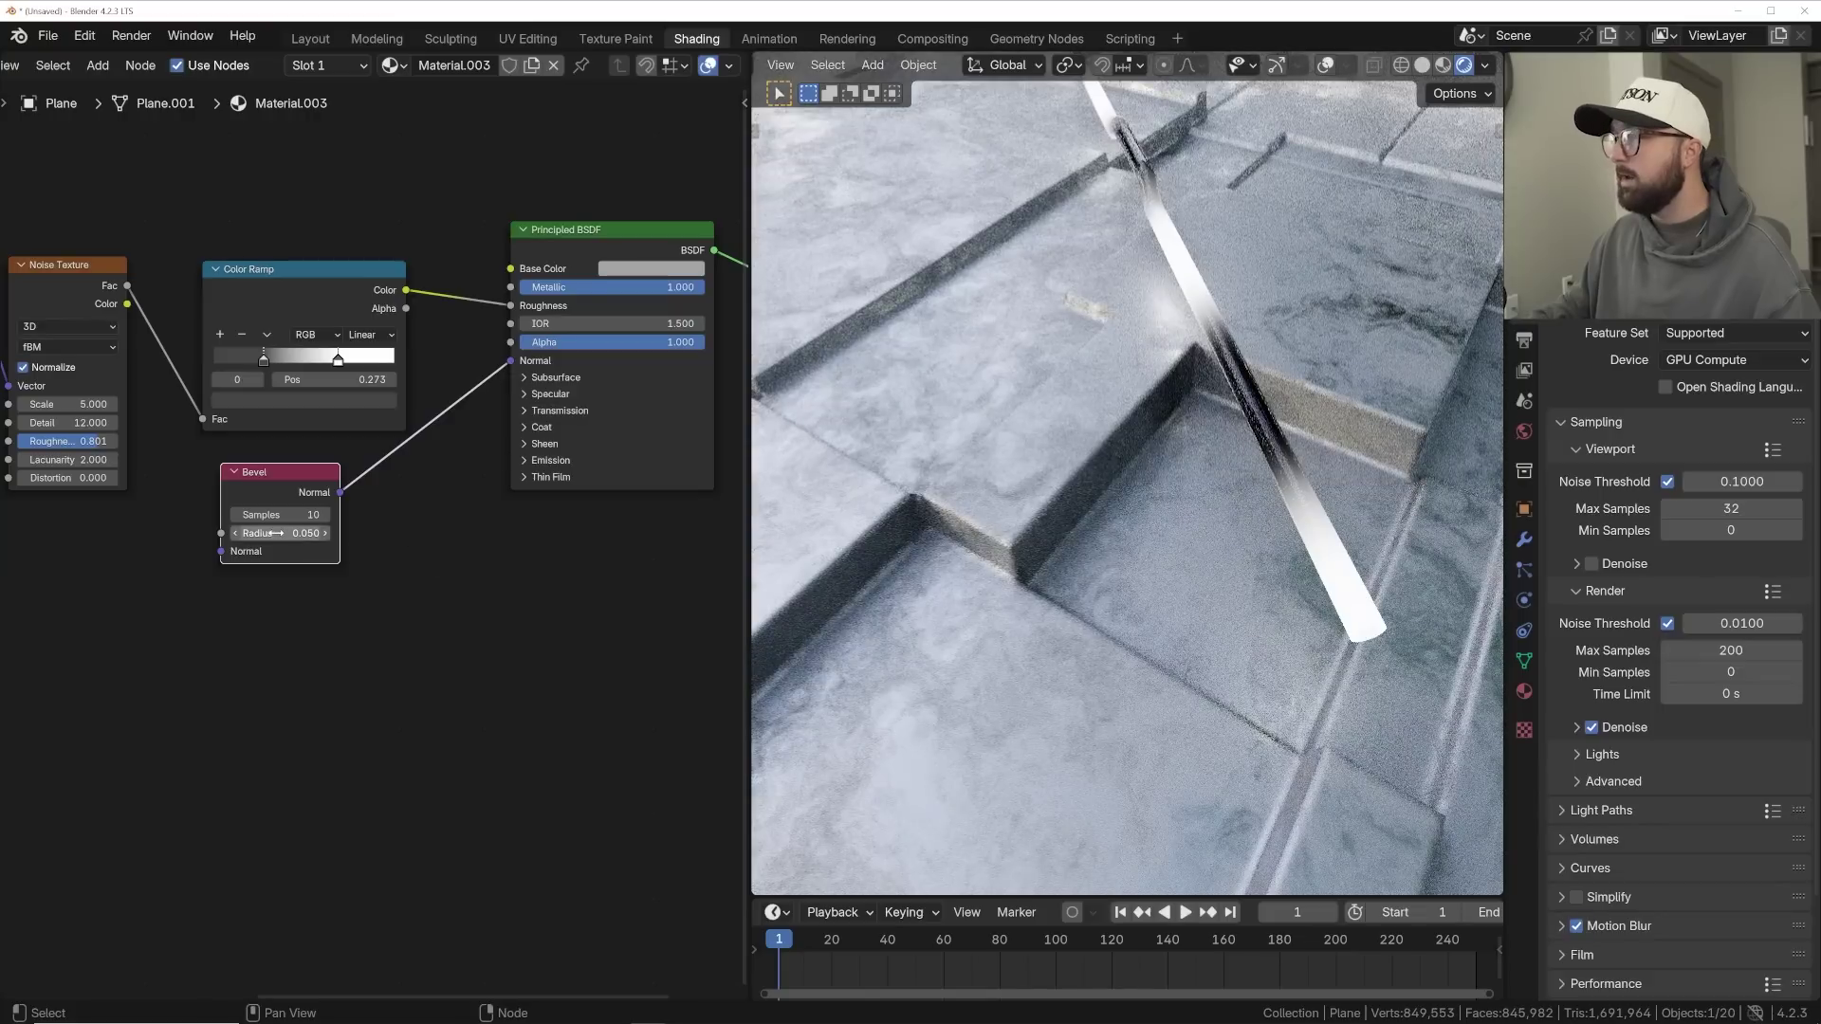
left_click_drag(280, 533, 280, 533)
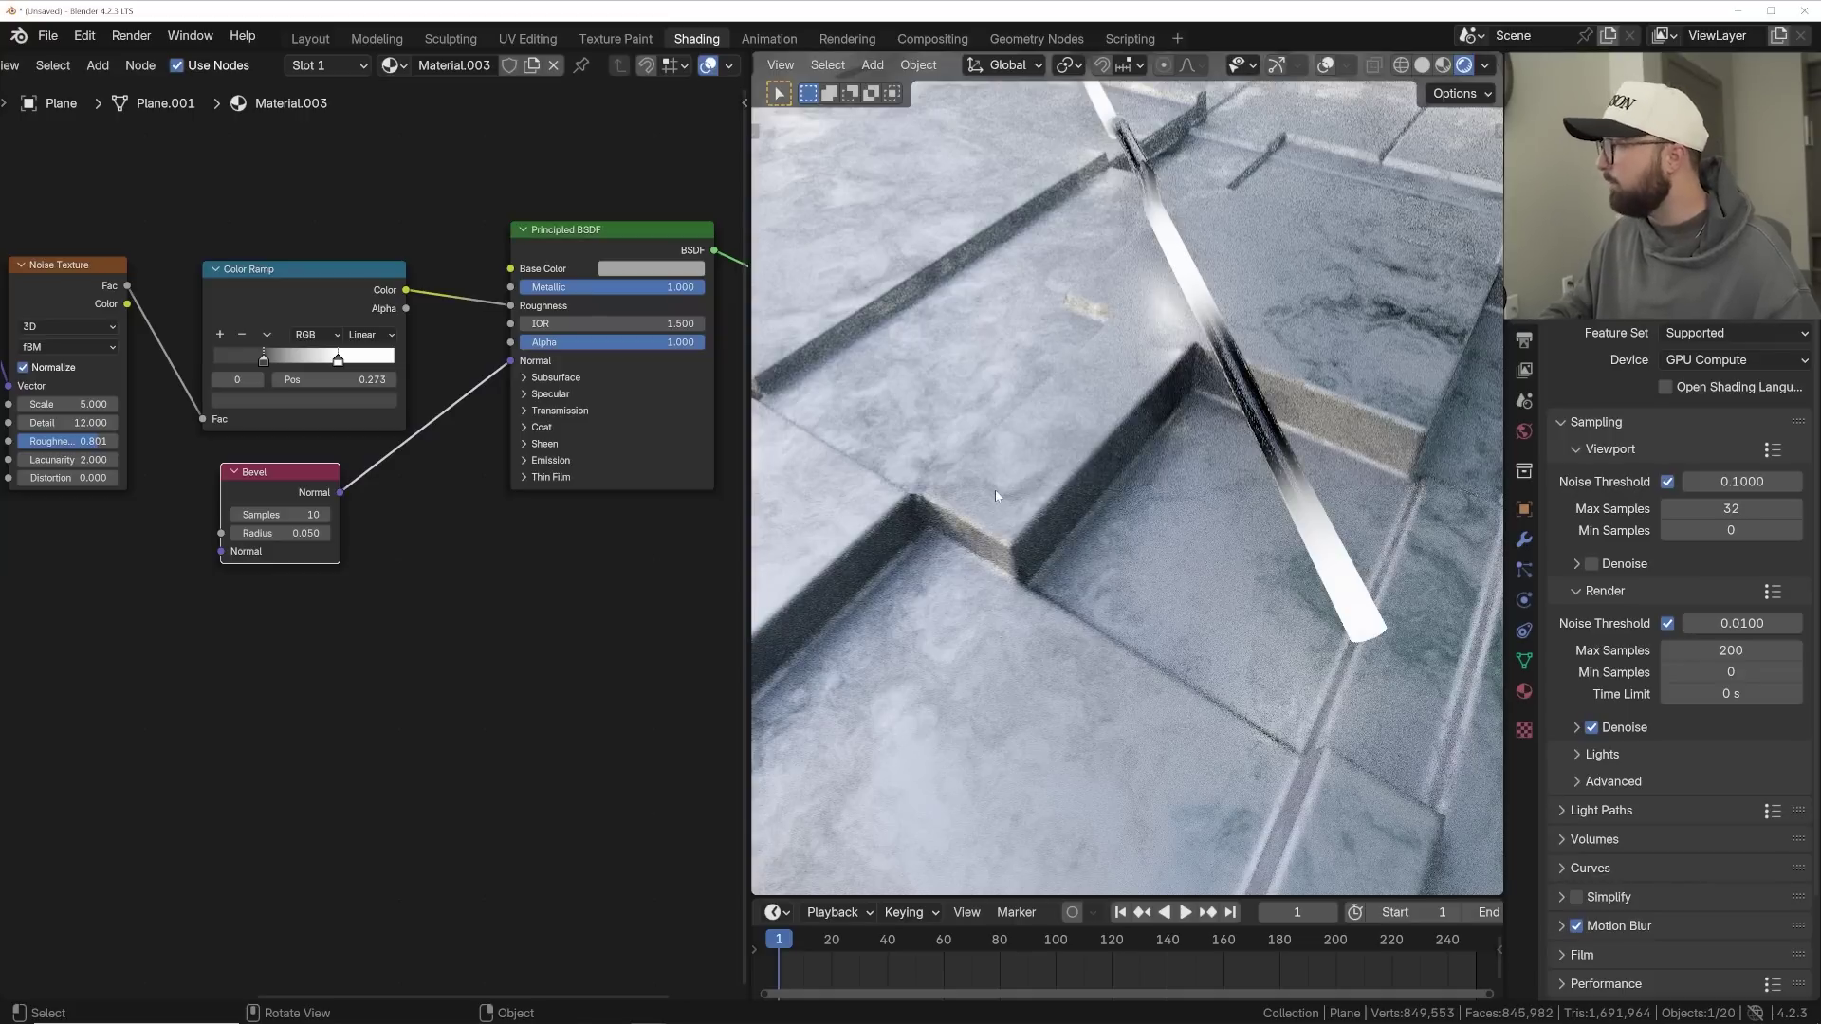
- Move the Bevel node closer to the Principled BSDF, beneath the Color Ramp
scroll(1034, 455, "down", 8)
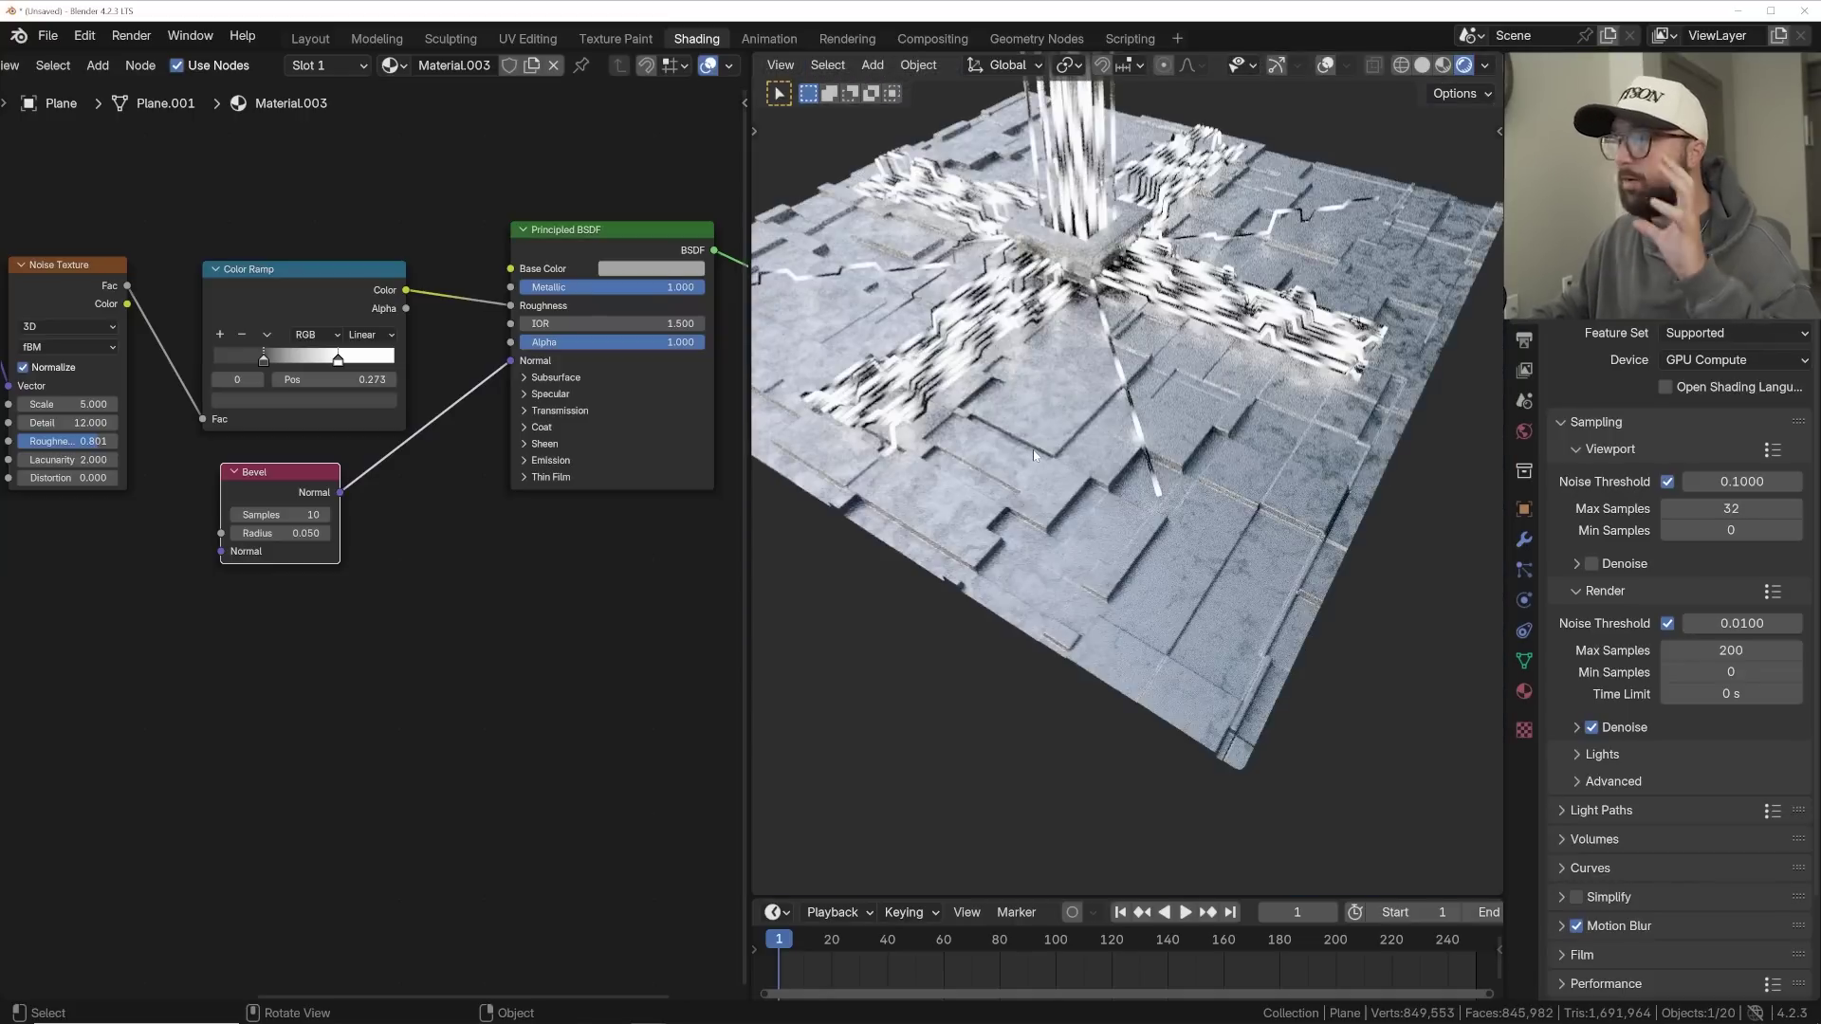
scroll(1034, 455, "up", 8)
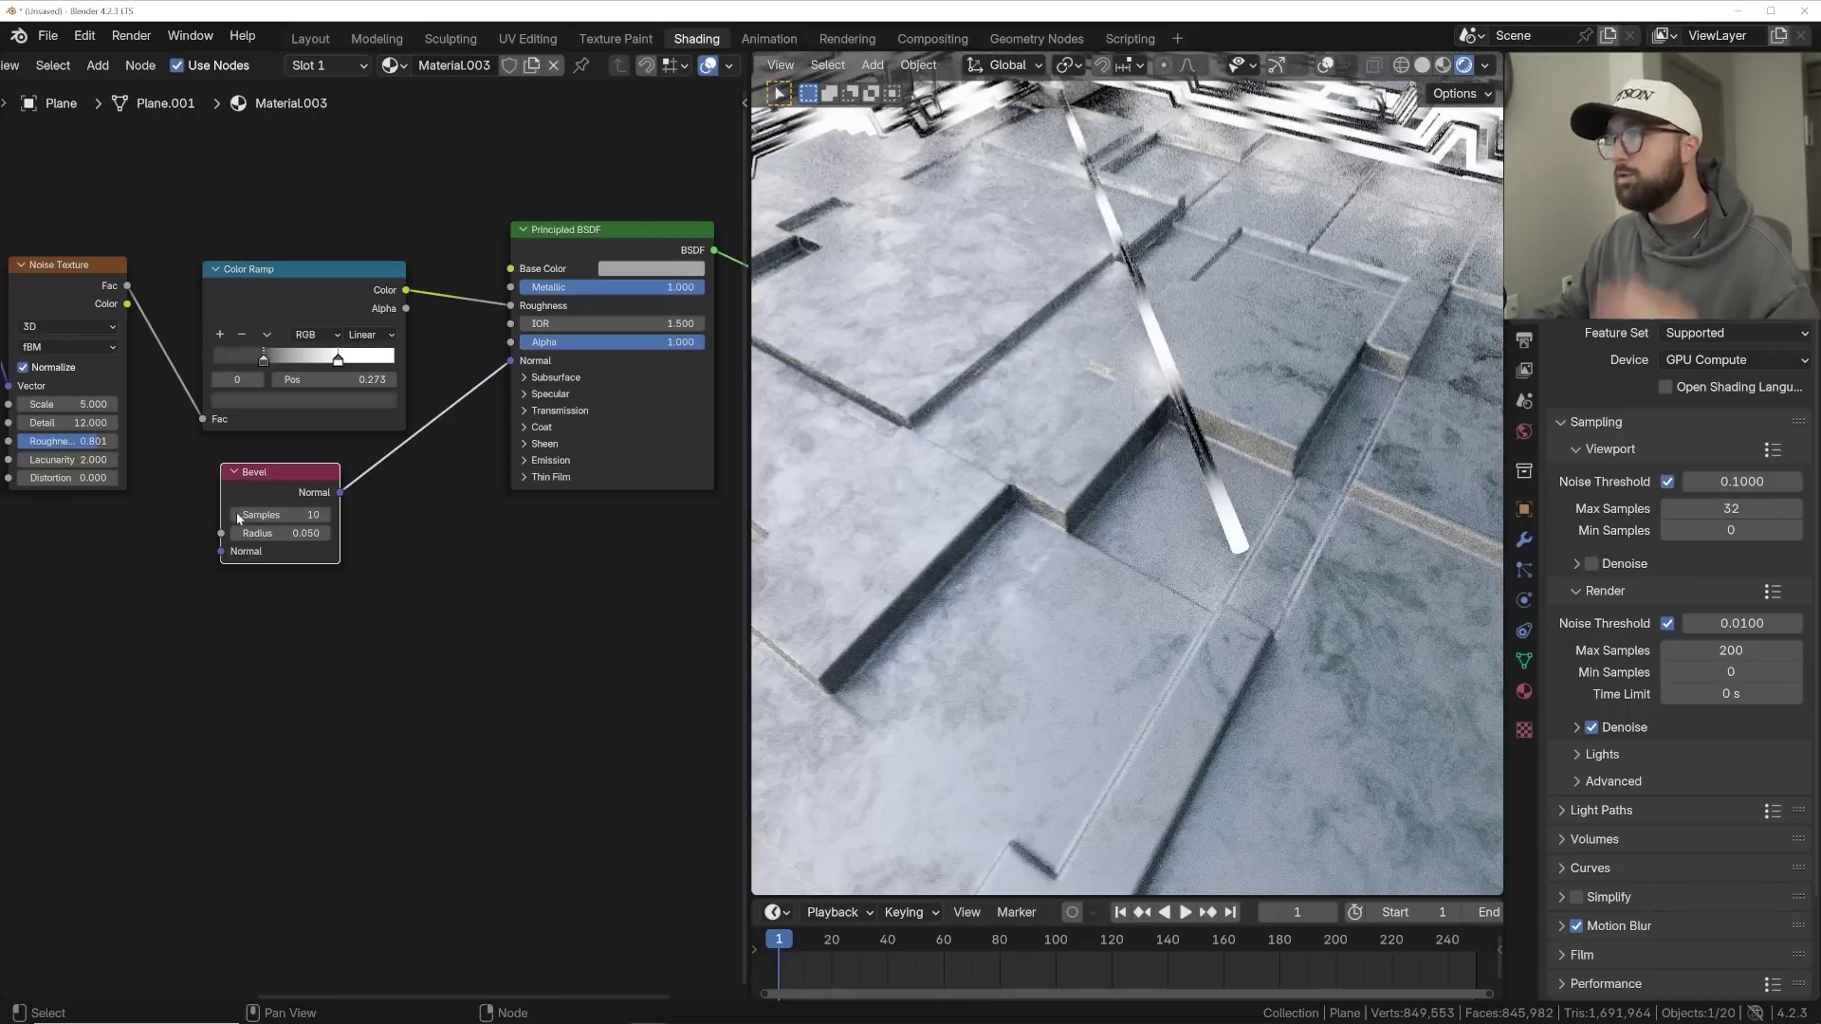
left_click_drag(303, 475, 375, 473)
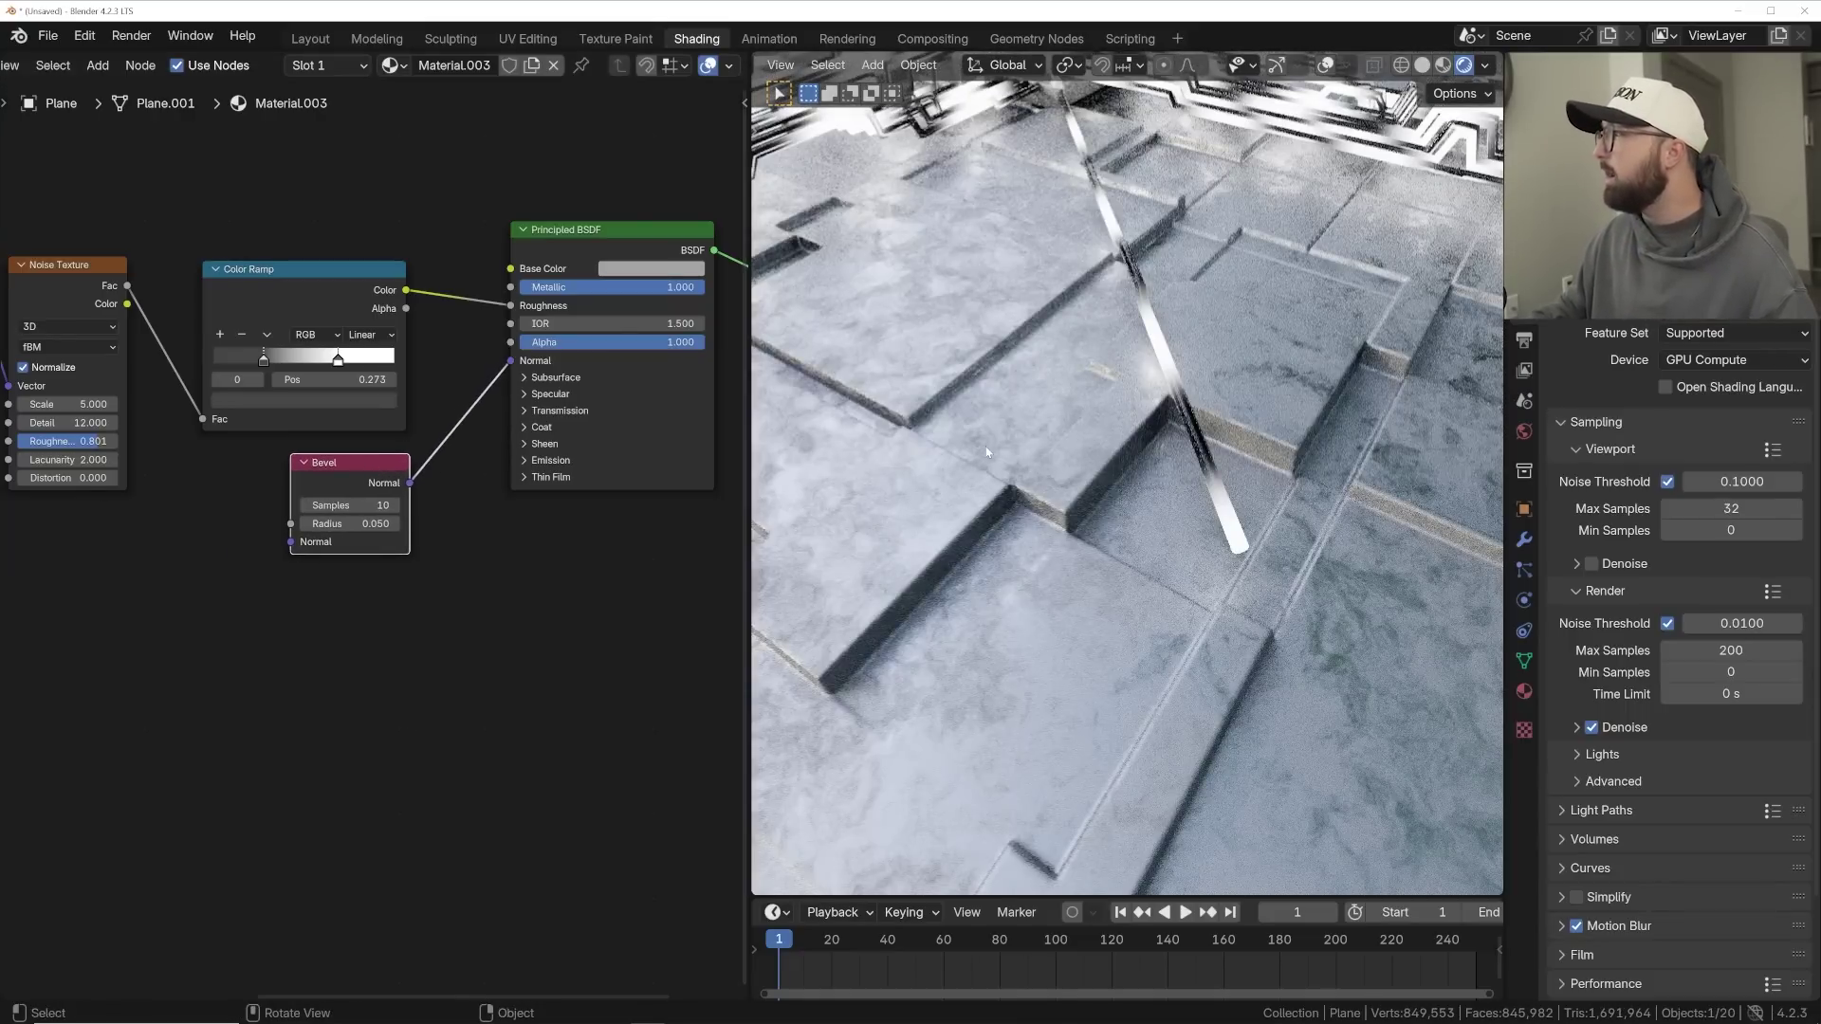
- Switch the viewport to solid shading and turn the viewport overlays back on
middle_click_drag(973, 407, 1197, 372)
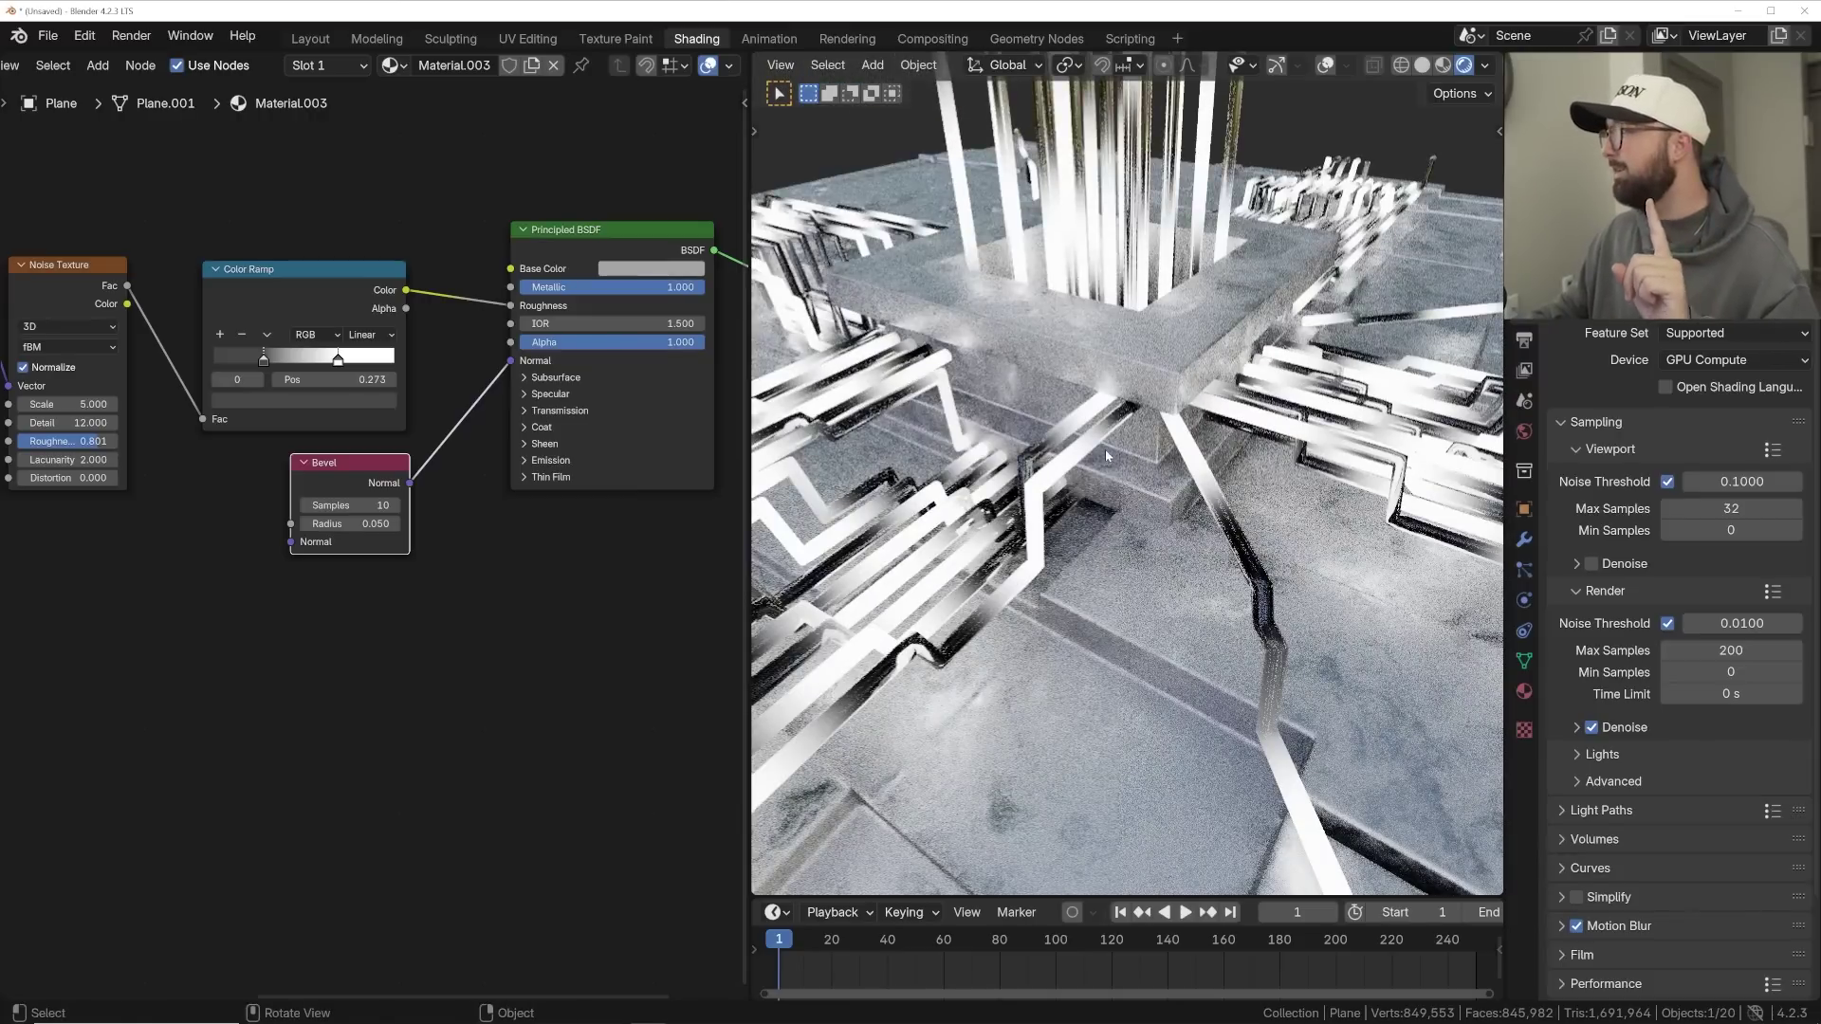
middle_click_drag(954, 450, 1158, 459)
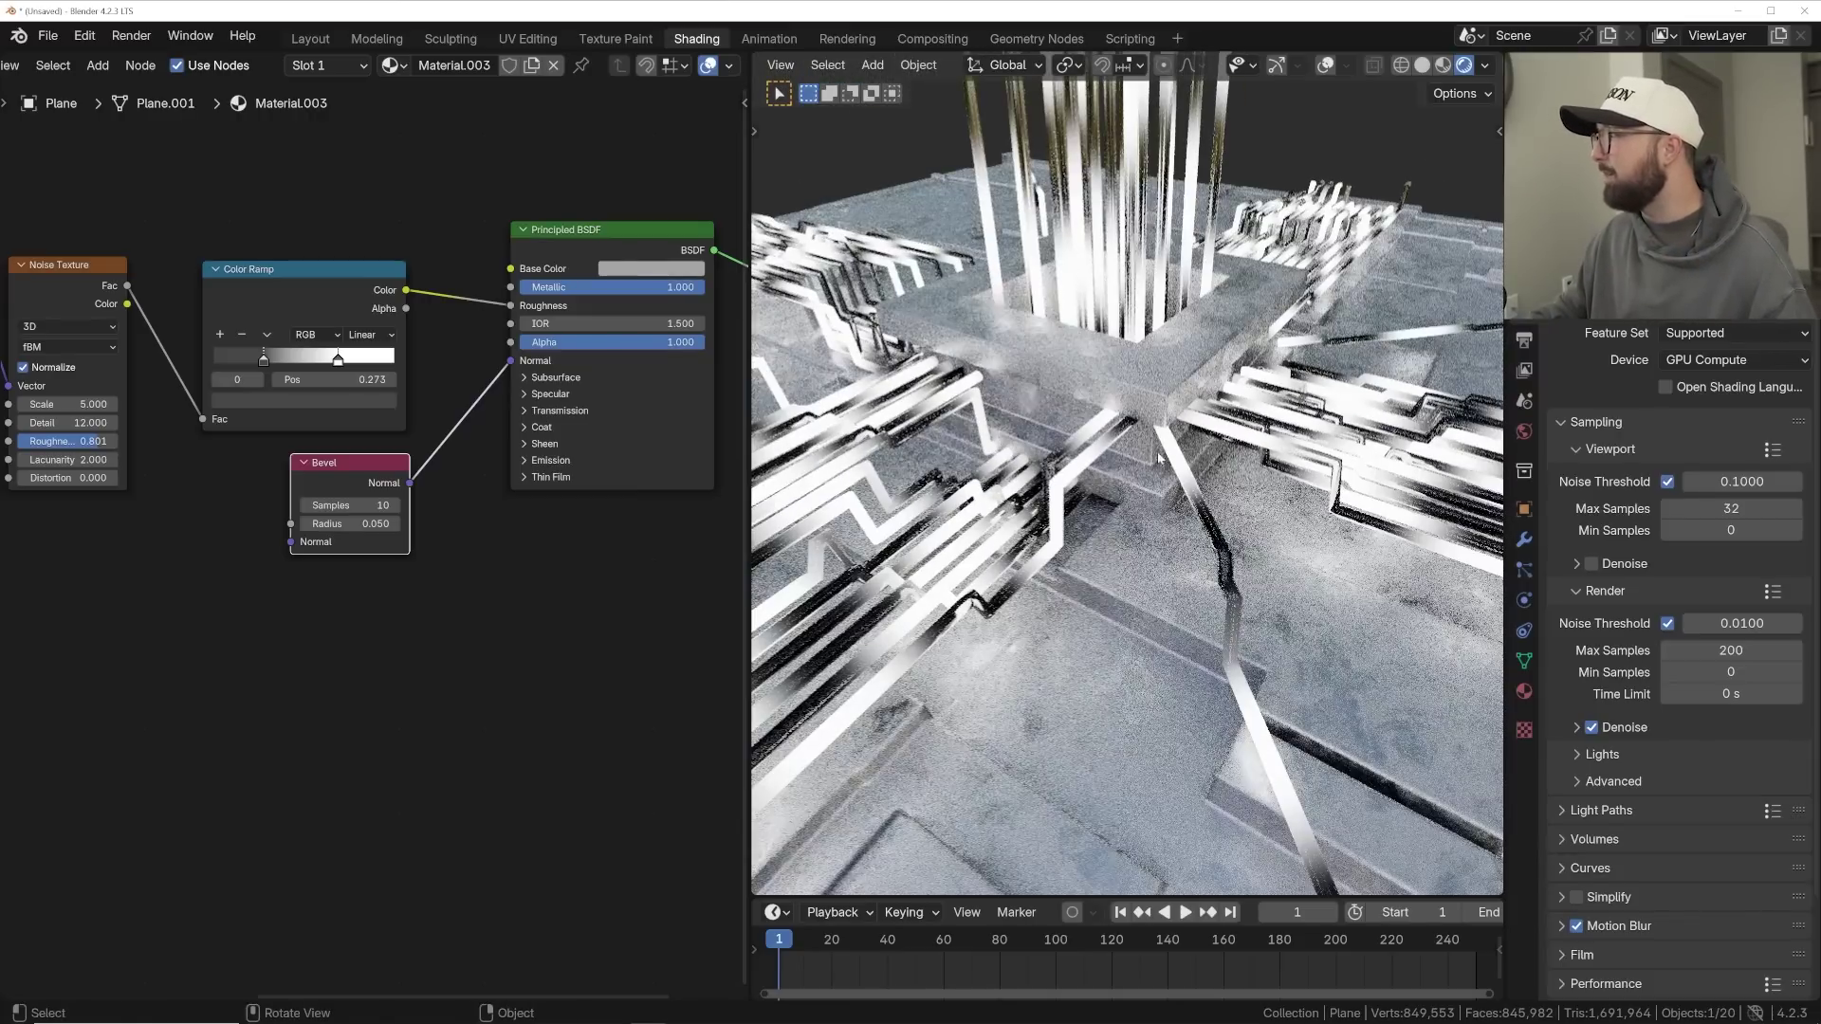
middle_click_drag(1011, 439, 1080, 489)
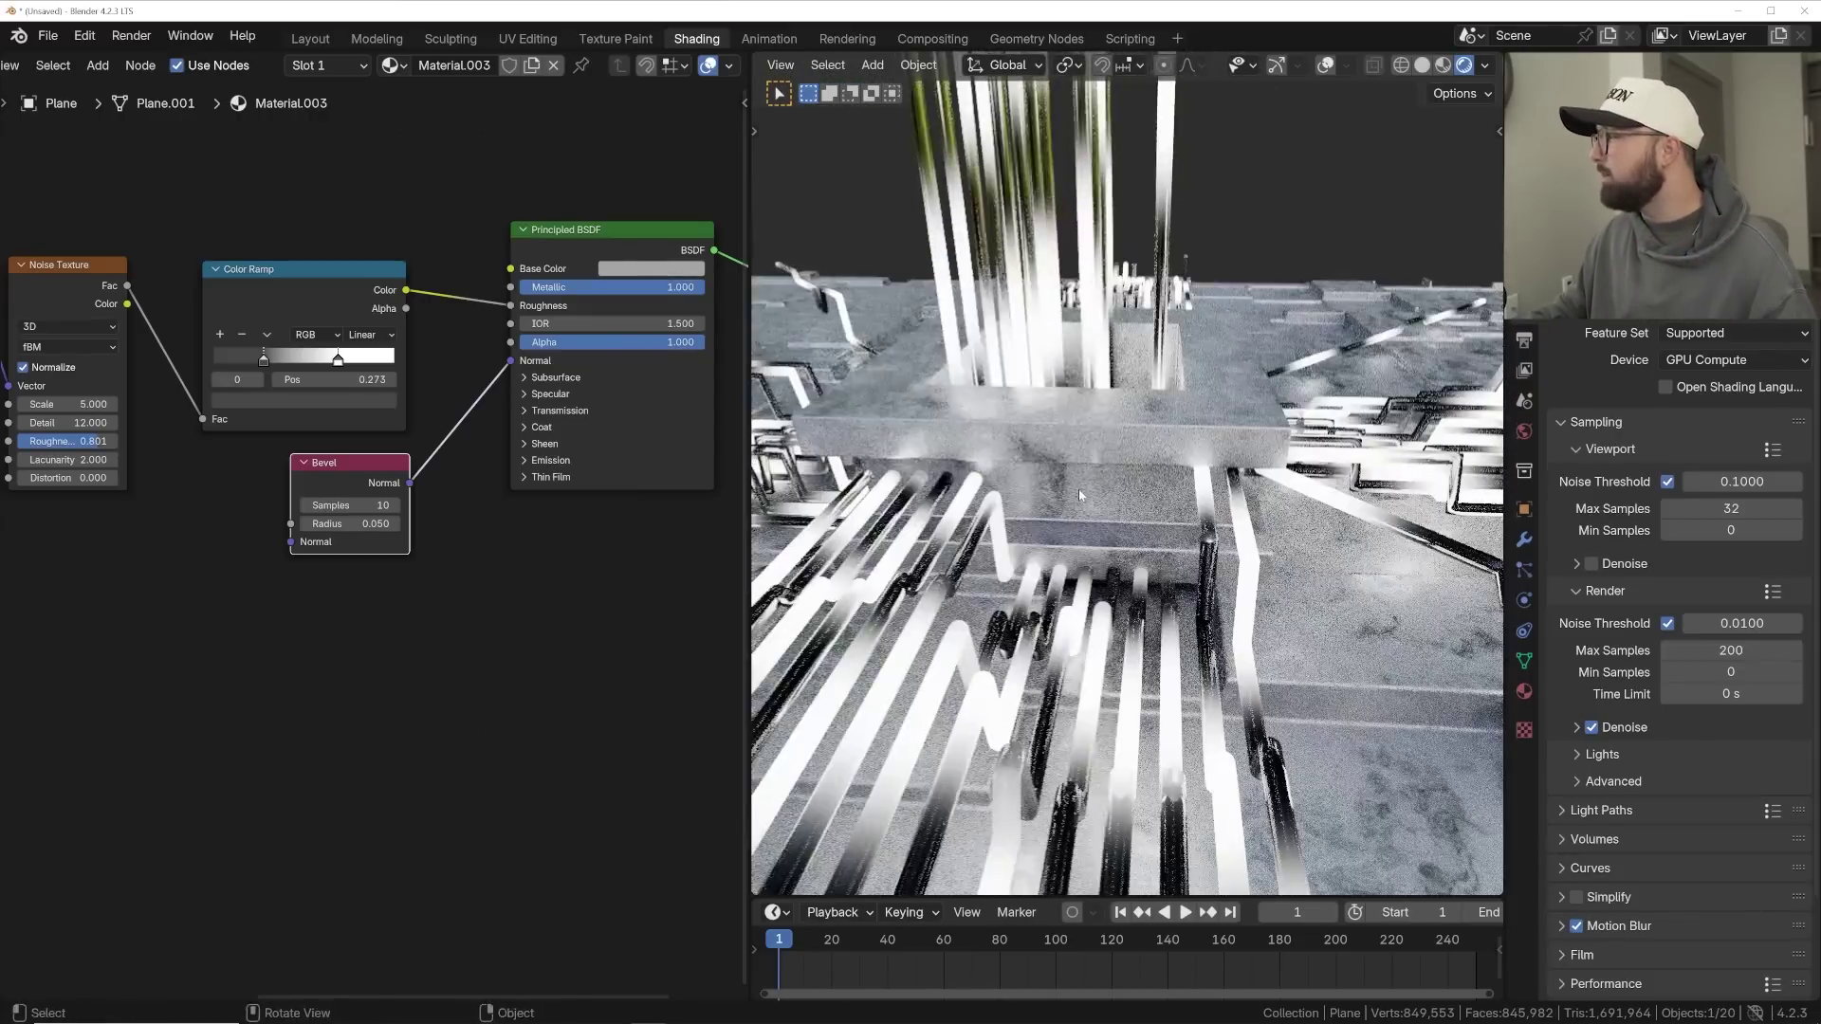
left_click(1423, 66)
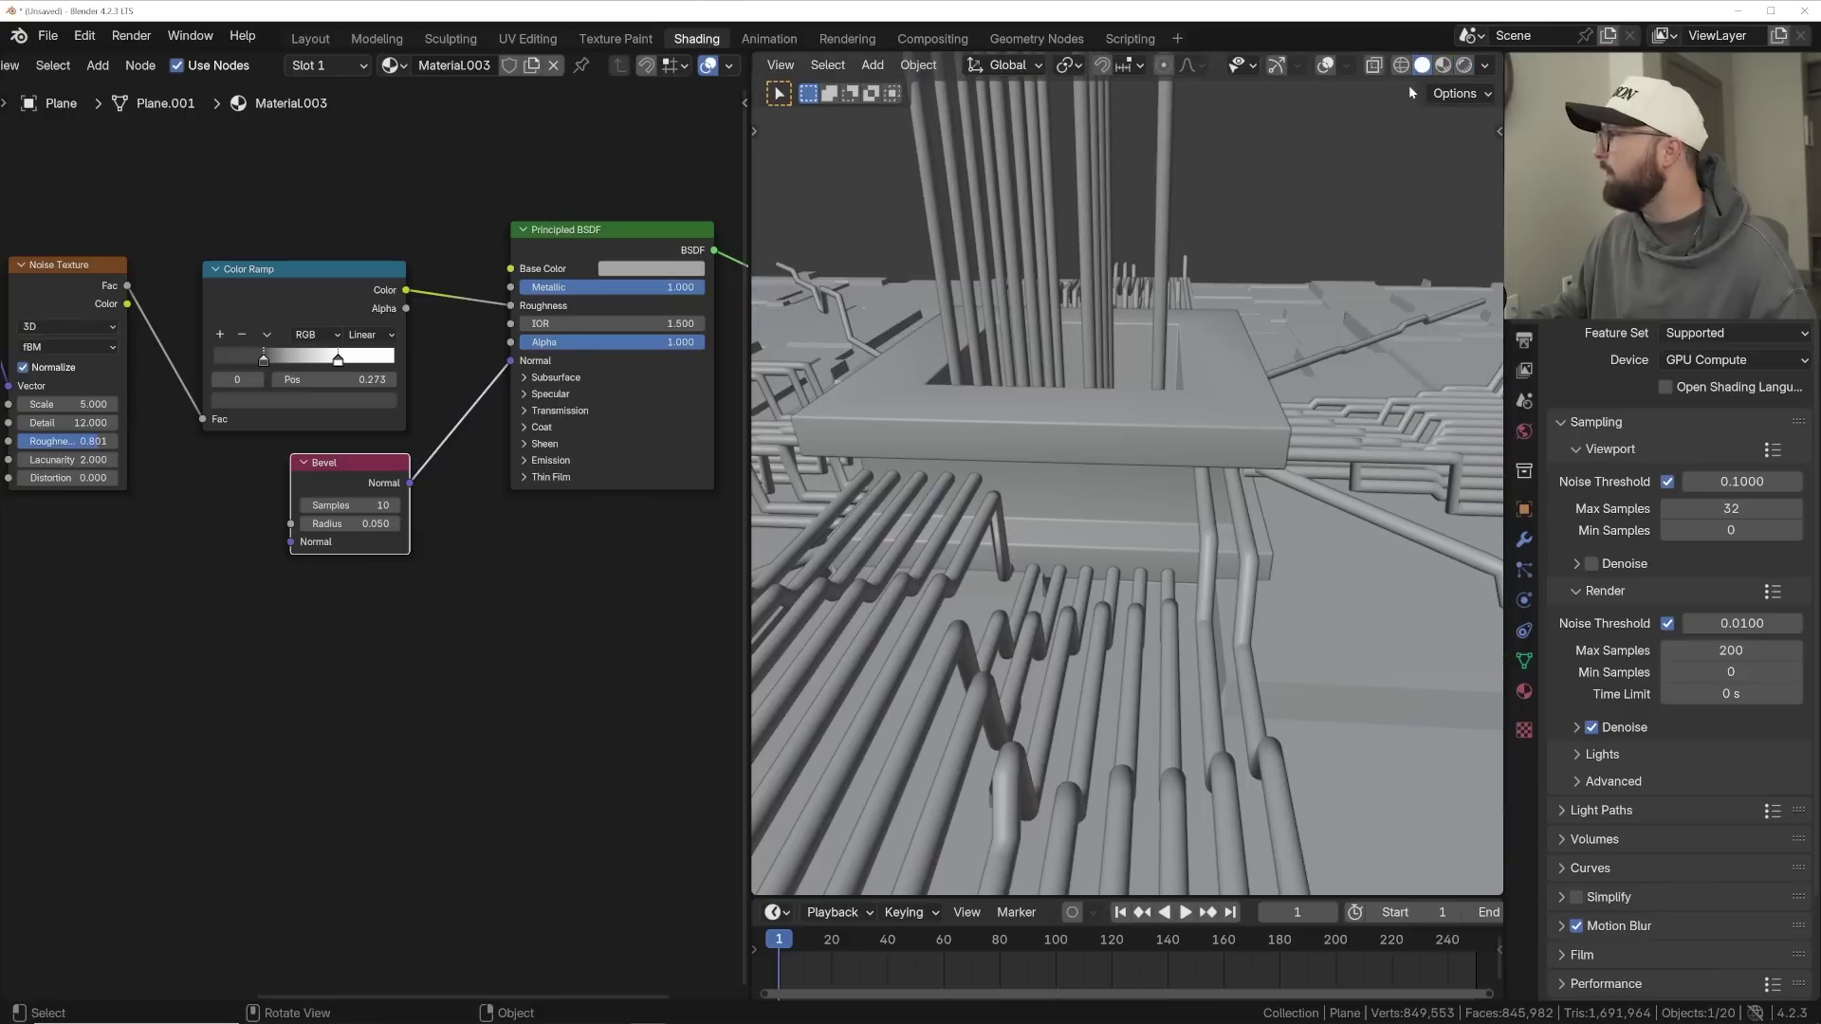
left_click(1323, 66)
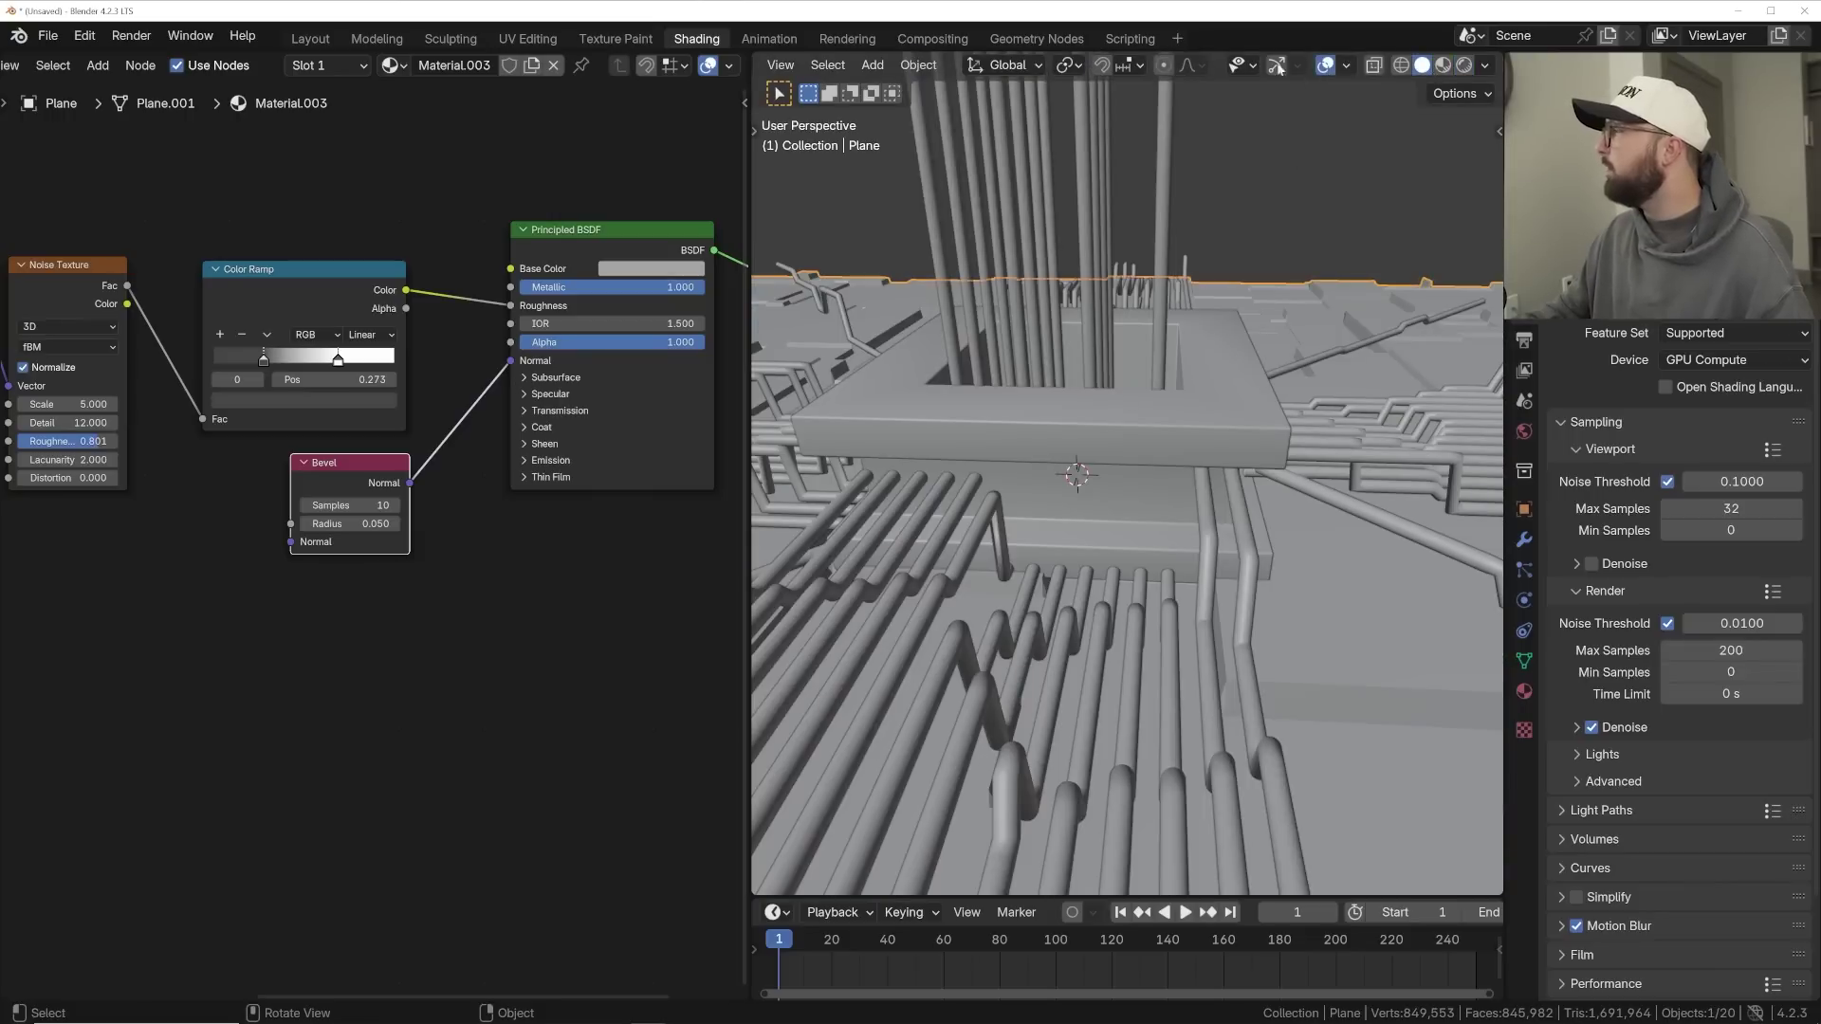
- Enter Edit Mode on the central block and select the loop of side faces around its recessed middle section
left_click(1103, 429)
key("Tab")
middle_click_drag(1145, 482, 1117, 419)
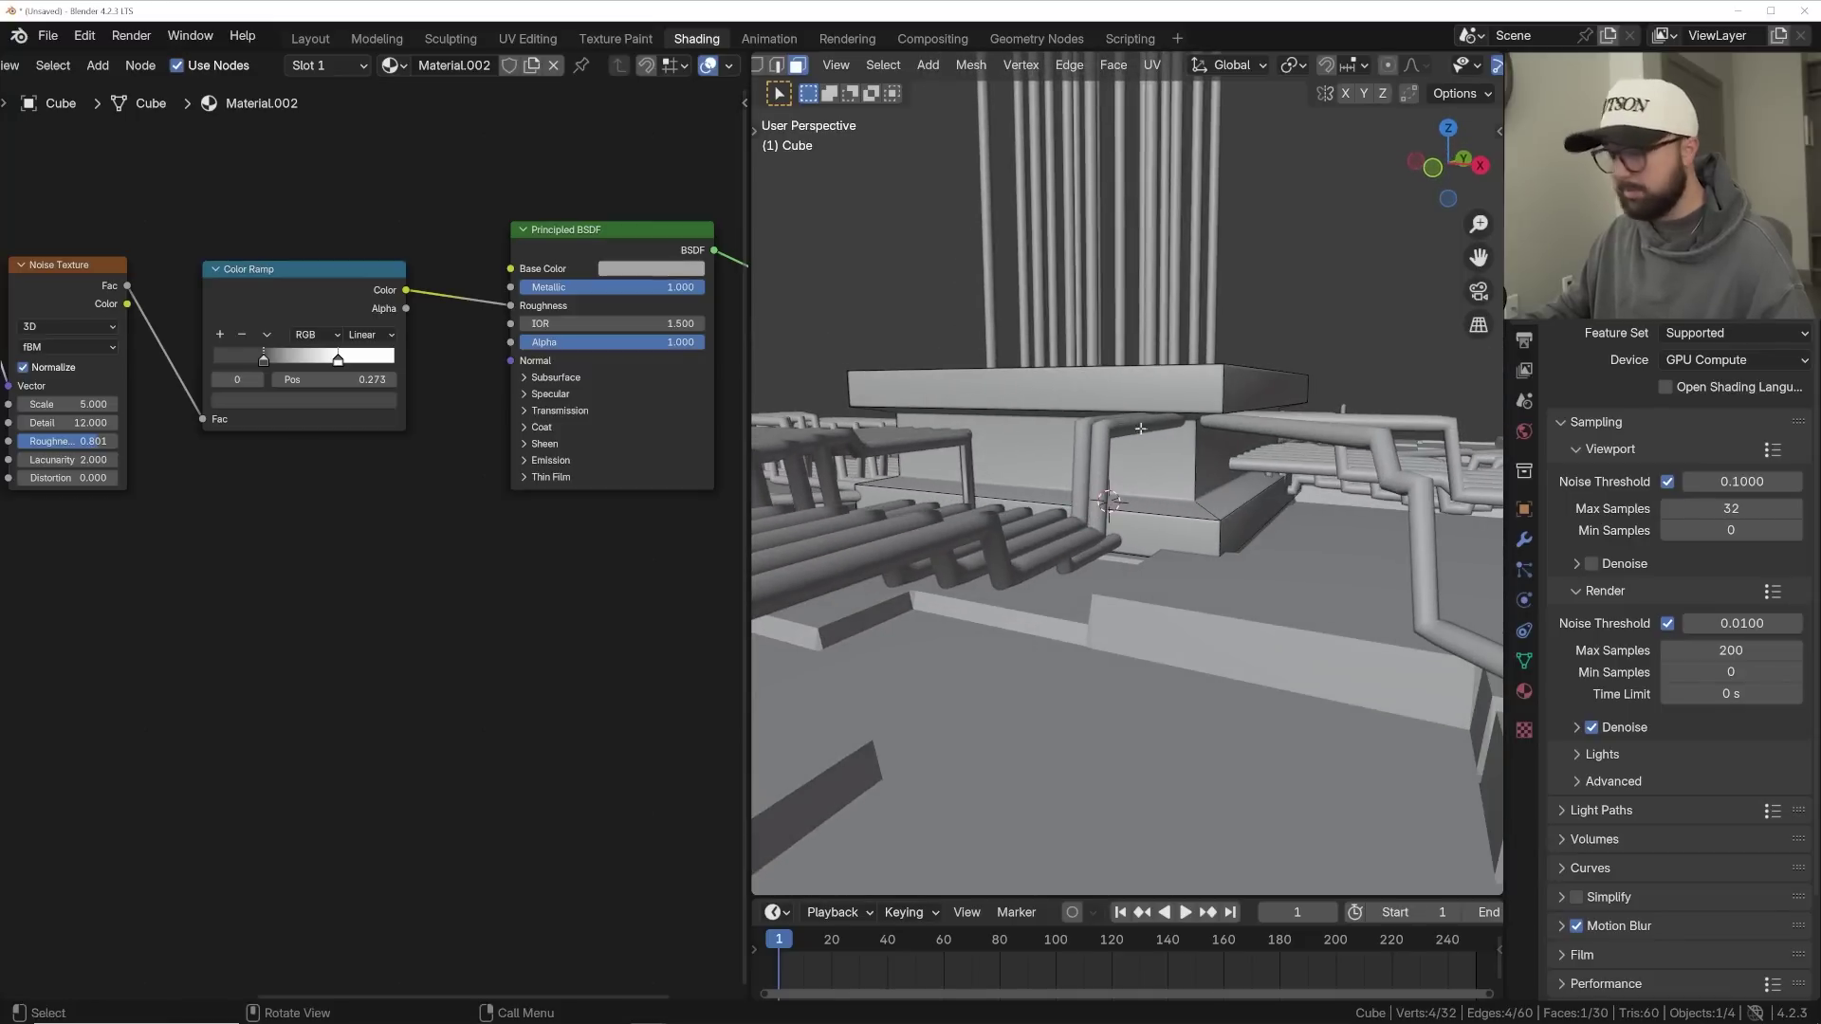
left_click(1193, 455, "alt")
middle_click_drag(1034, 458, 1223, 485)
- Add a second material slot to the central block, create a new material in it and assign it to the selected faces
left_click(1524, 692)
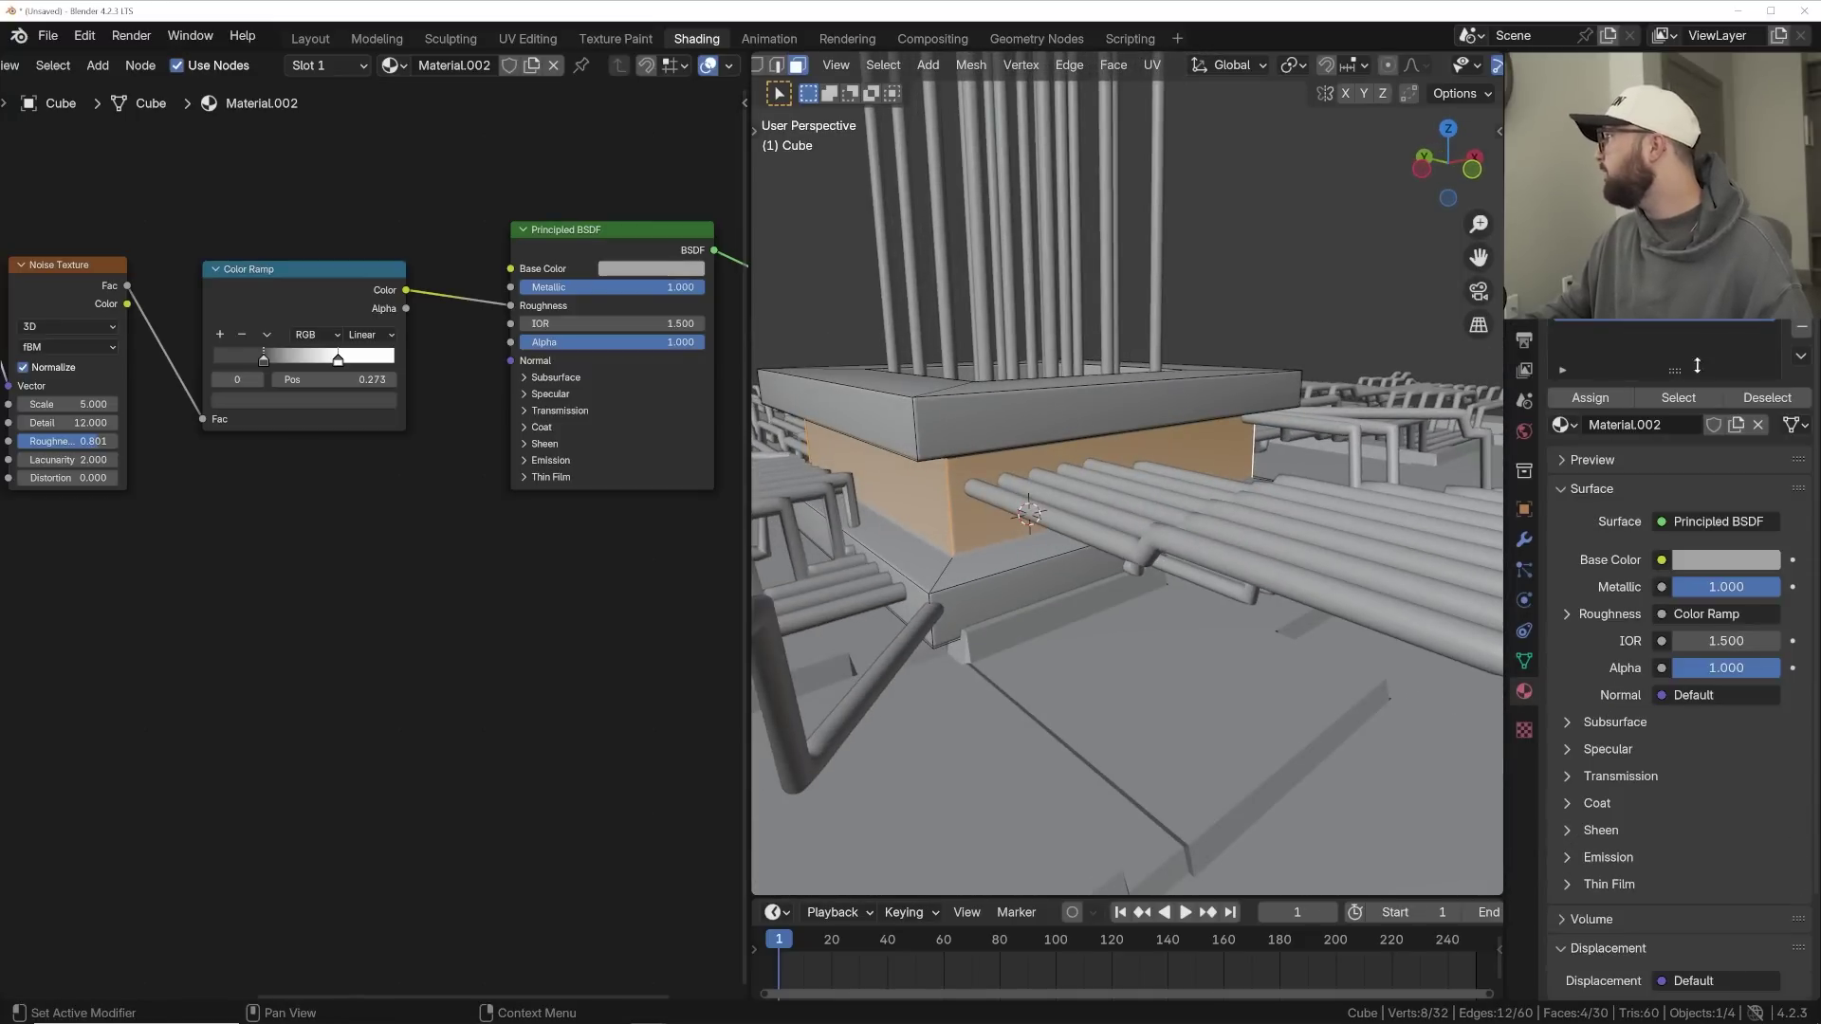
left_click(1802, 306)
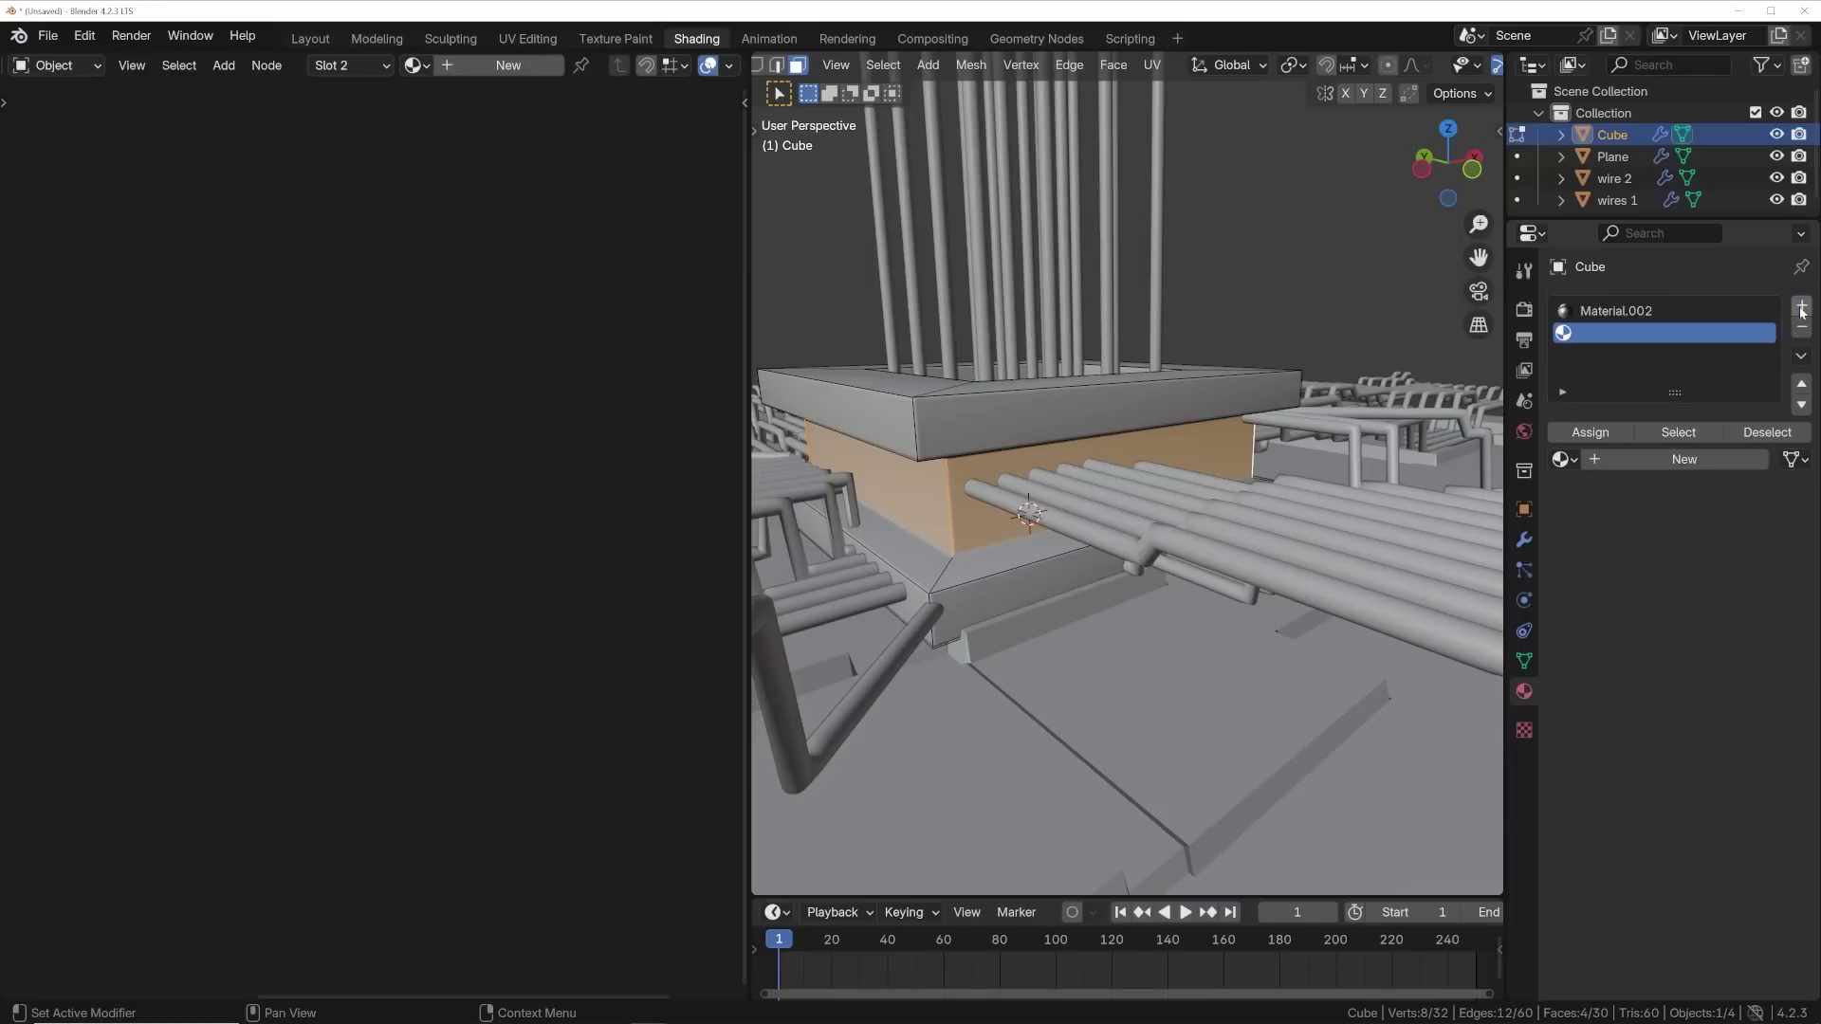
left_click(1612, 461)
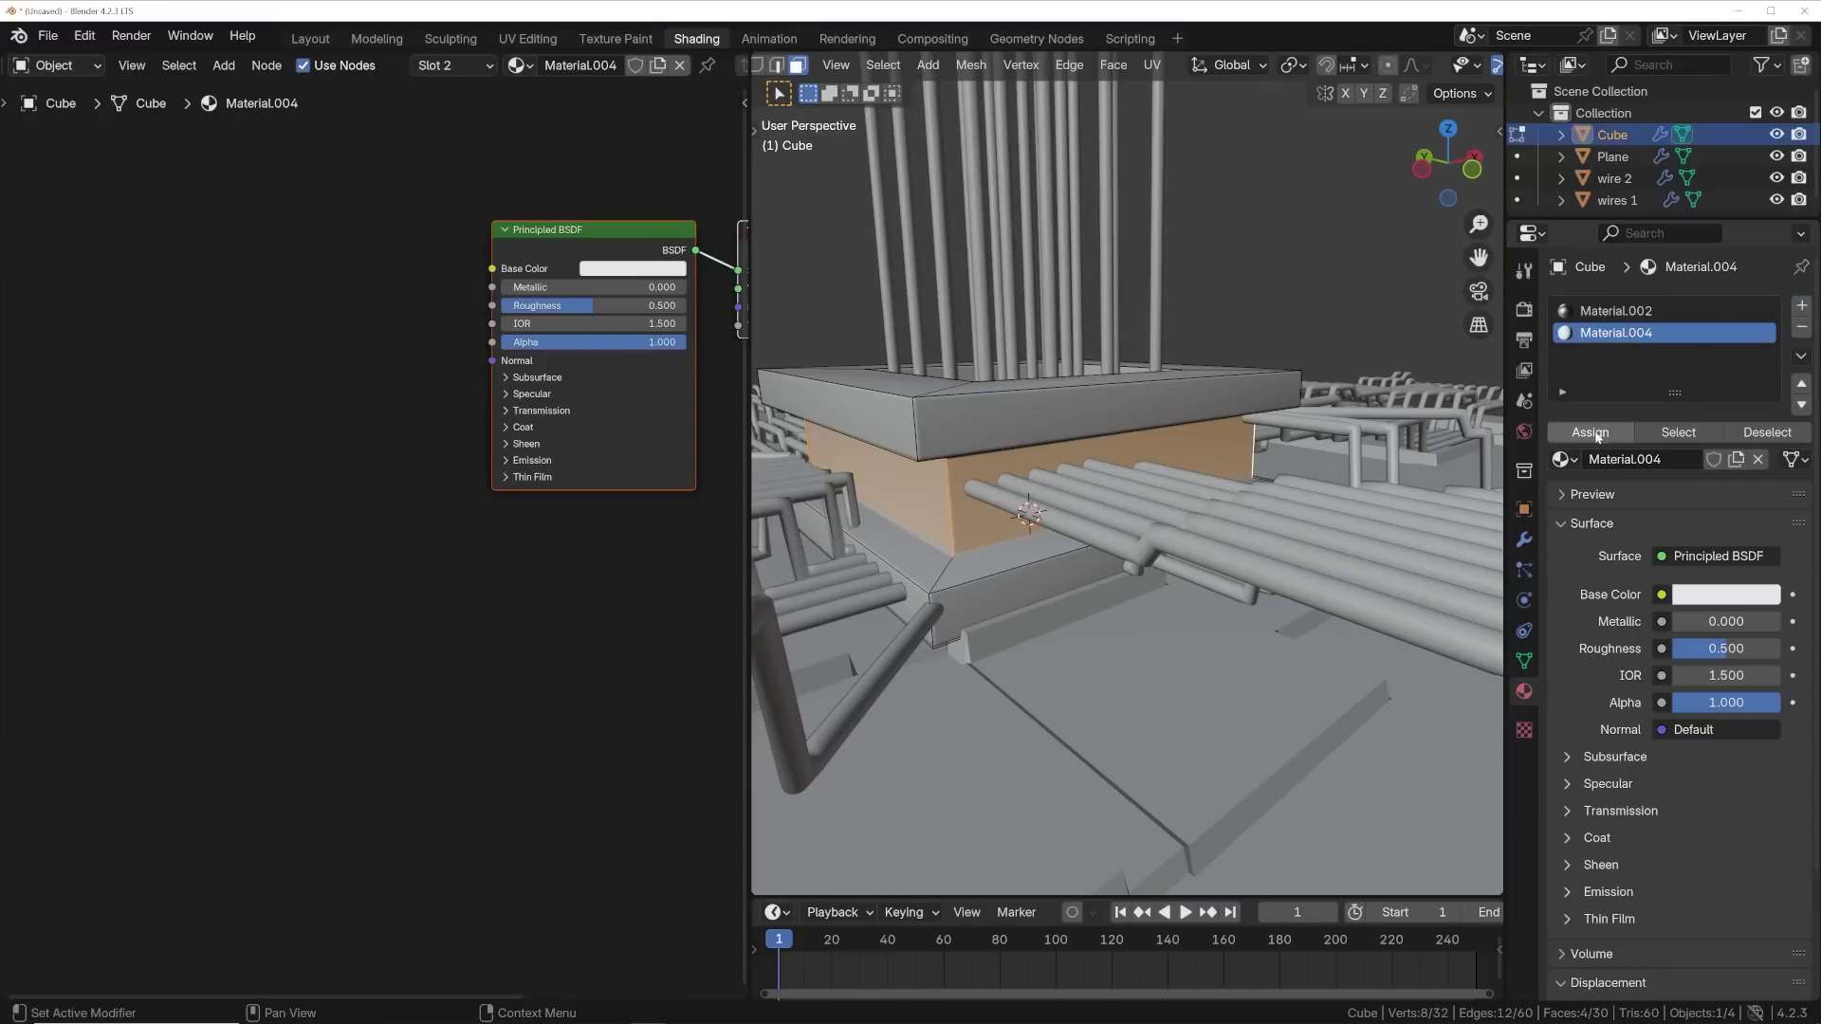
left_click(1596, 438)
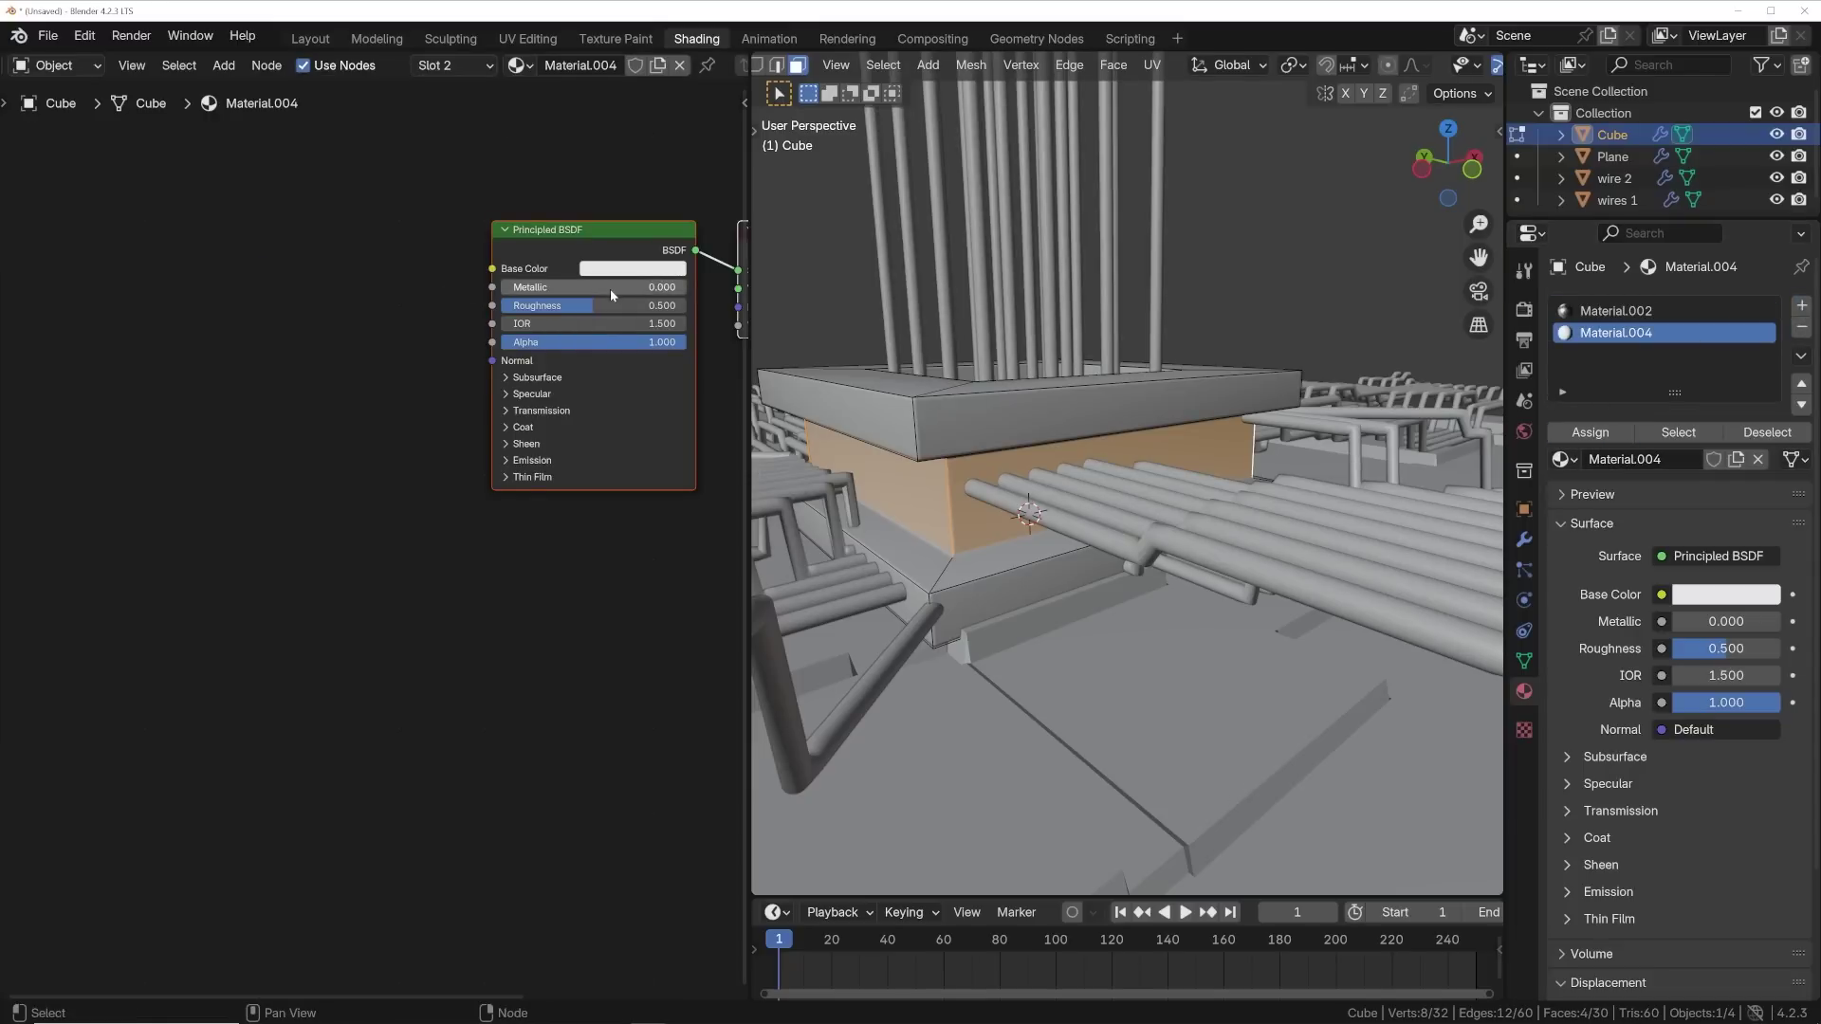
- Switch the viewport to Material Preview shading and return to Object Mode
scroll(1407, 69, "down", 7)
left_click(1442, 69)
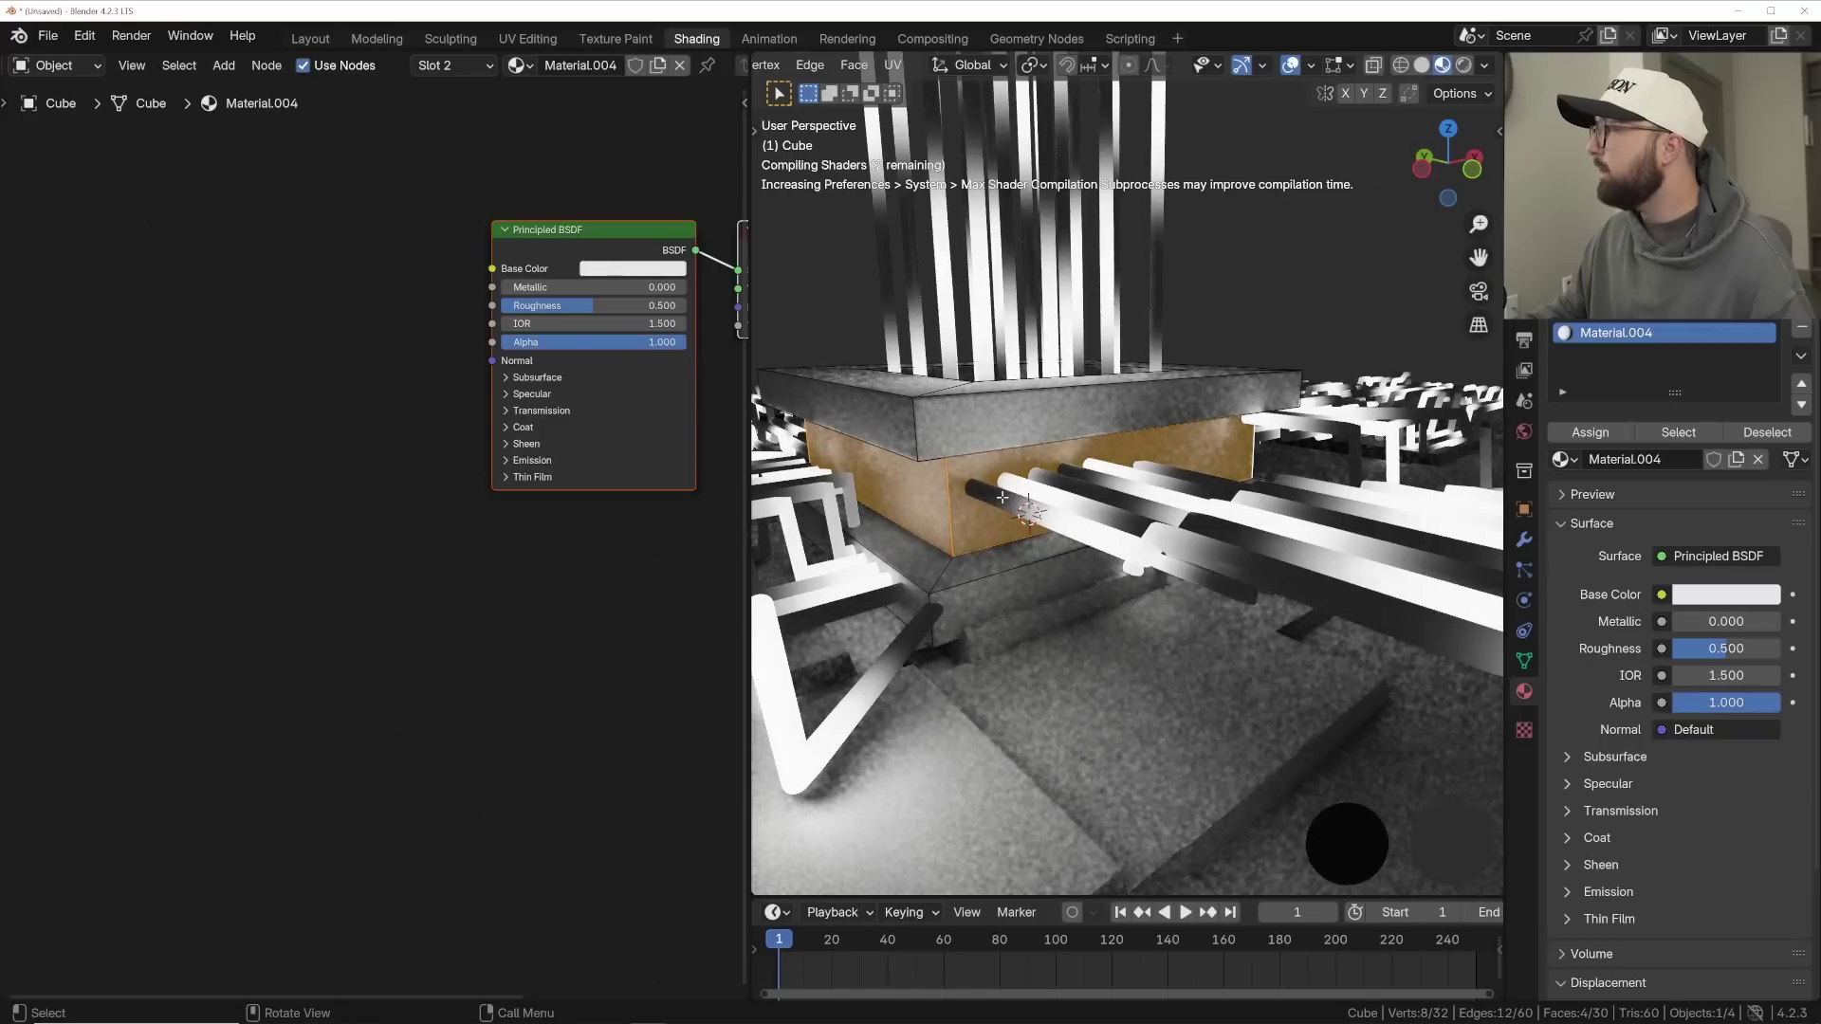
key("Tab")
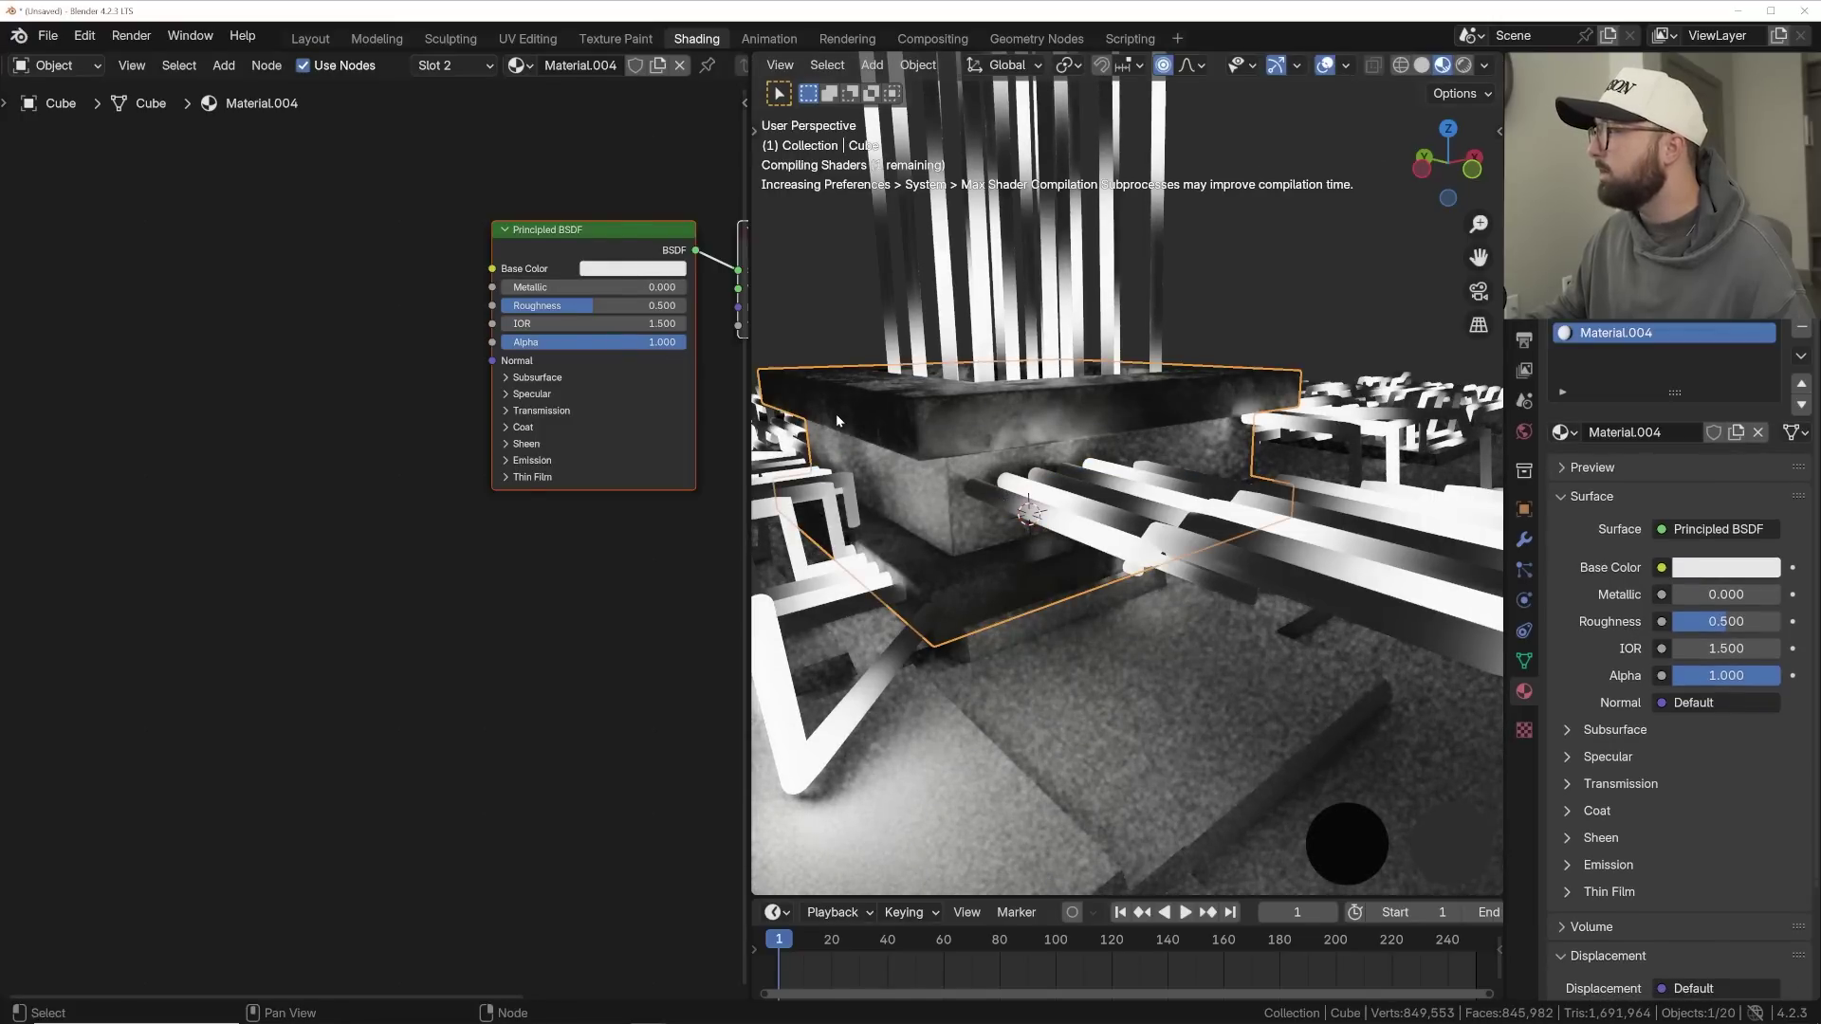
- Expand the Emission settings of the block's new material and raise the emission Strength to 0.980
scroll(628, 313, "up", 4)
middle_click_drag(1193, 449, 1250, 412, "shift")
scroll(1250, 411, "up", 1)
left_click(586, 433)
left_click_drag(666, 485, 735, 485, "shift")
middle_click_drag(661, 344, 476, 378)
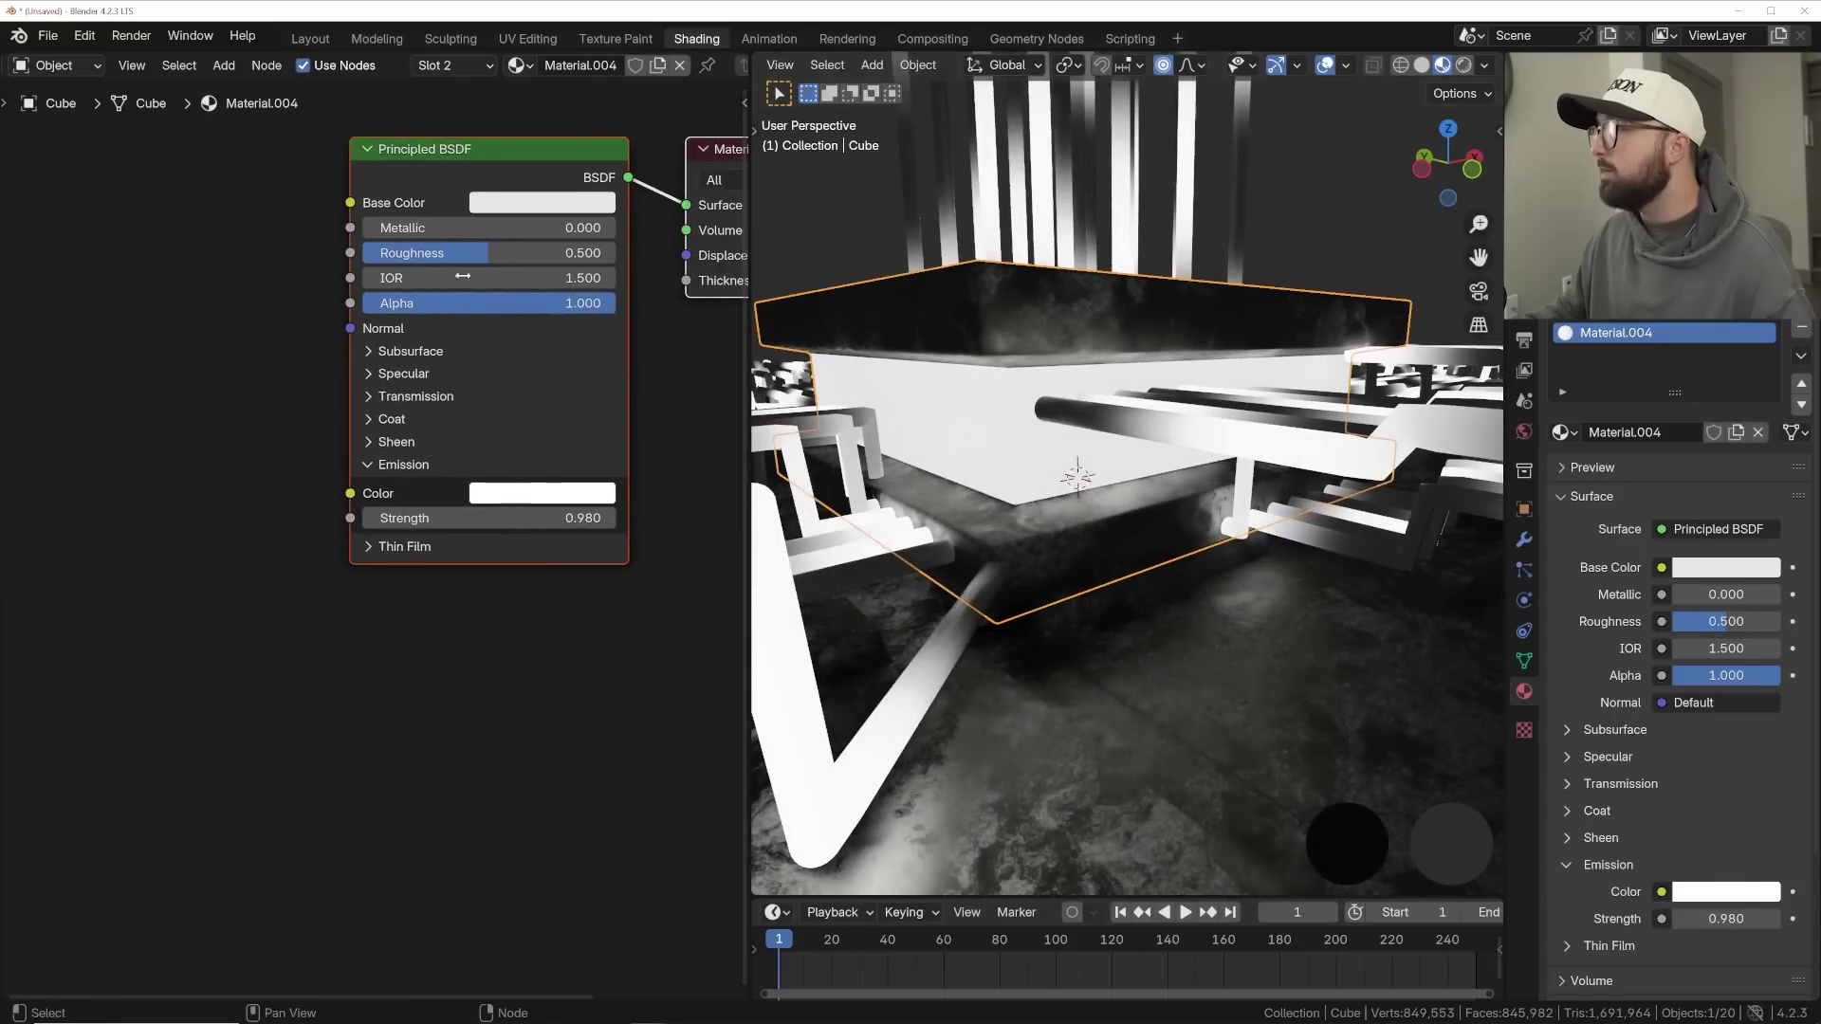
- Set the Metallic value of the block's new emissive material to 1
left_click(475, 228)
type("1")
key("Return")
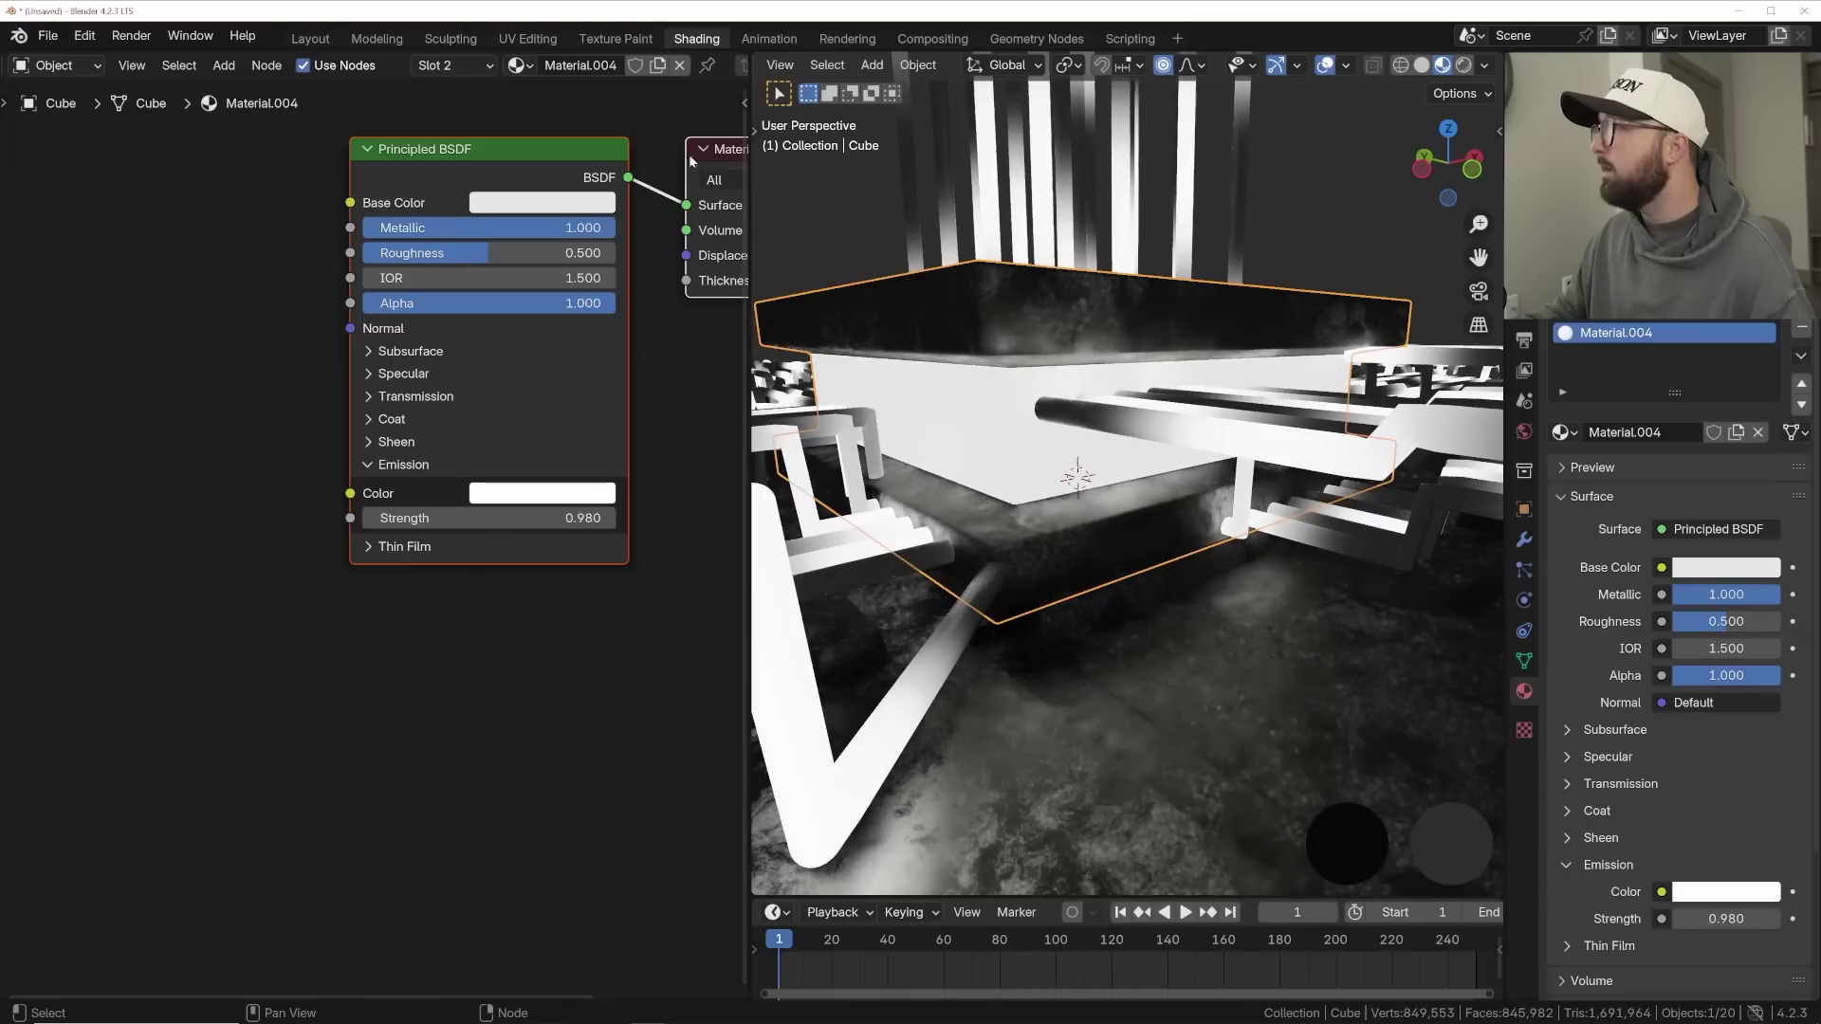
- Darken the Base Color of the block's emissive material to a Value of 0.471
left_click(572, 204)
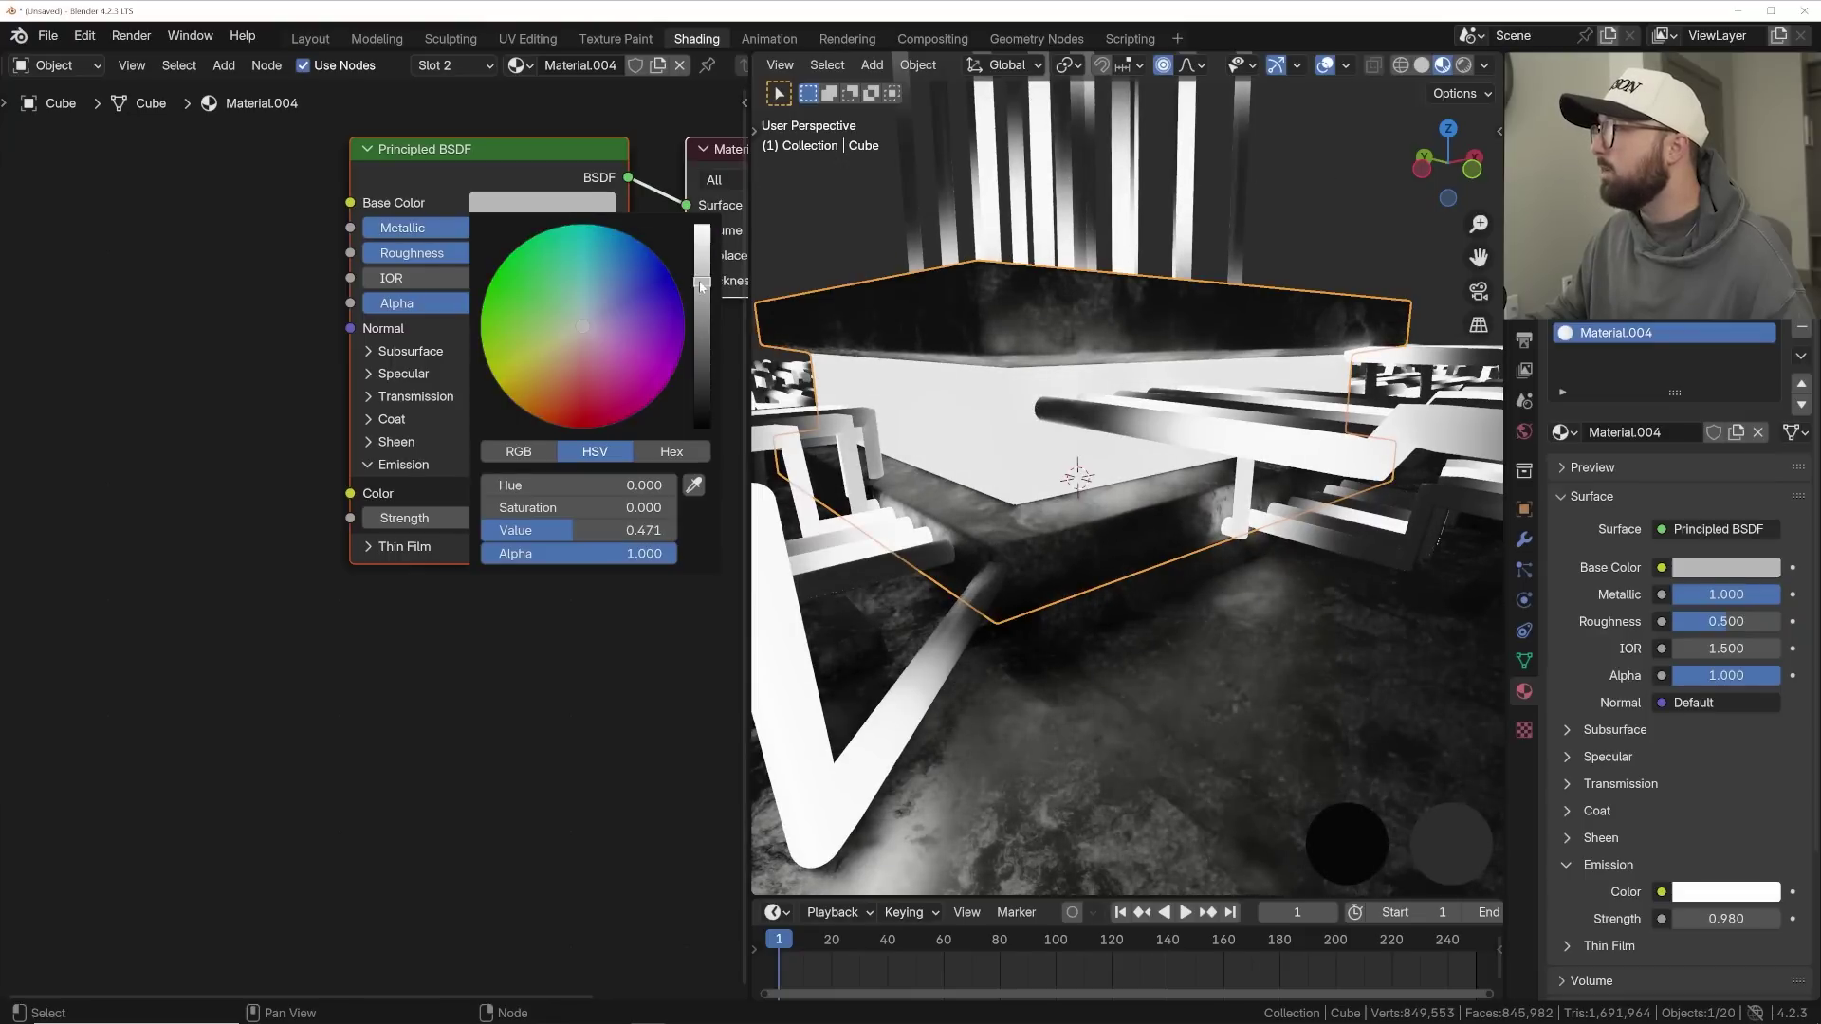
middle_click_drag(230, 402, 327, 387)
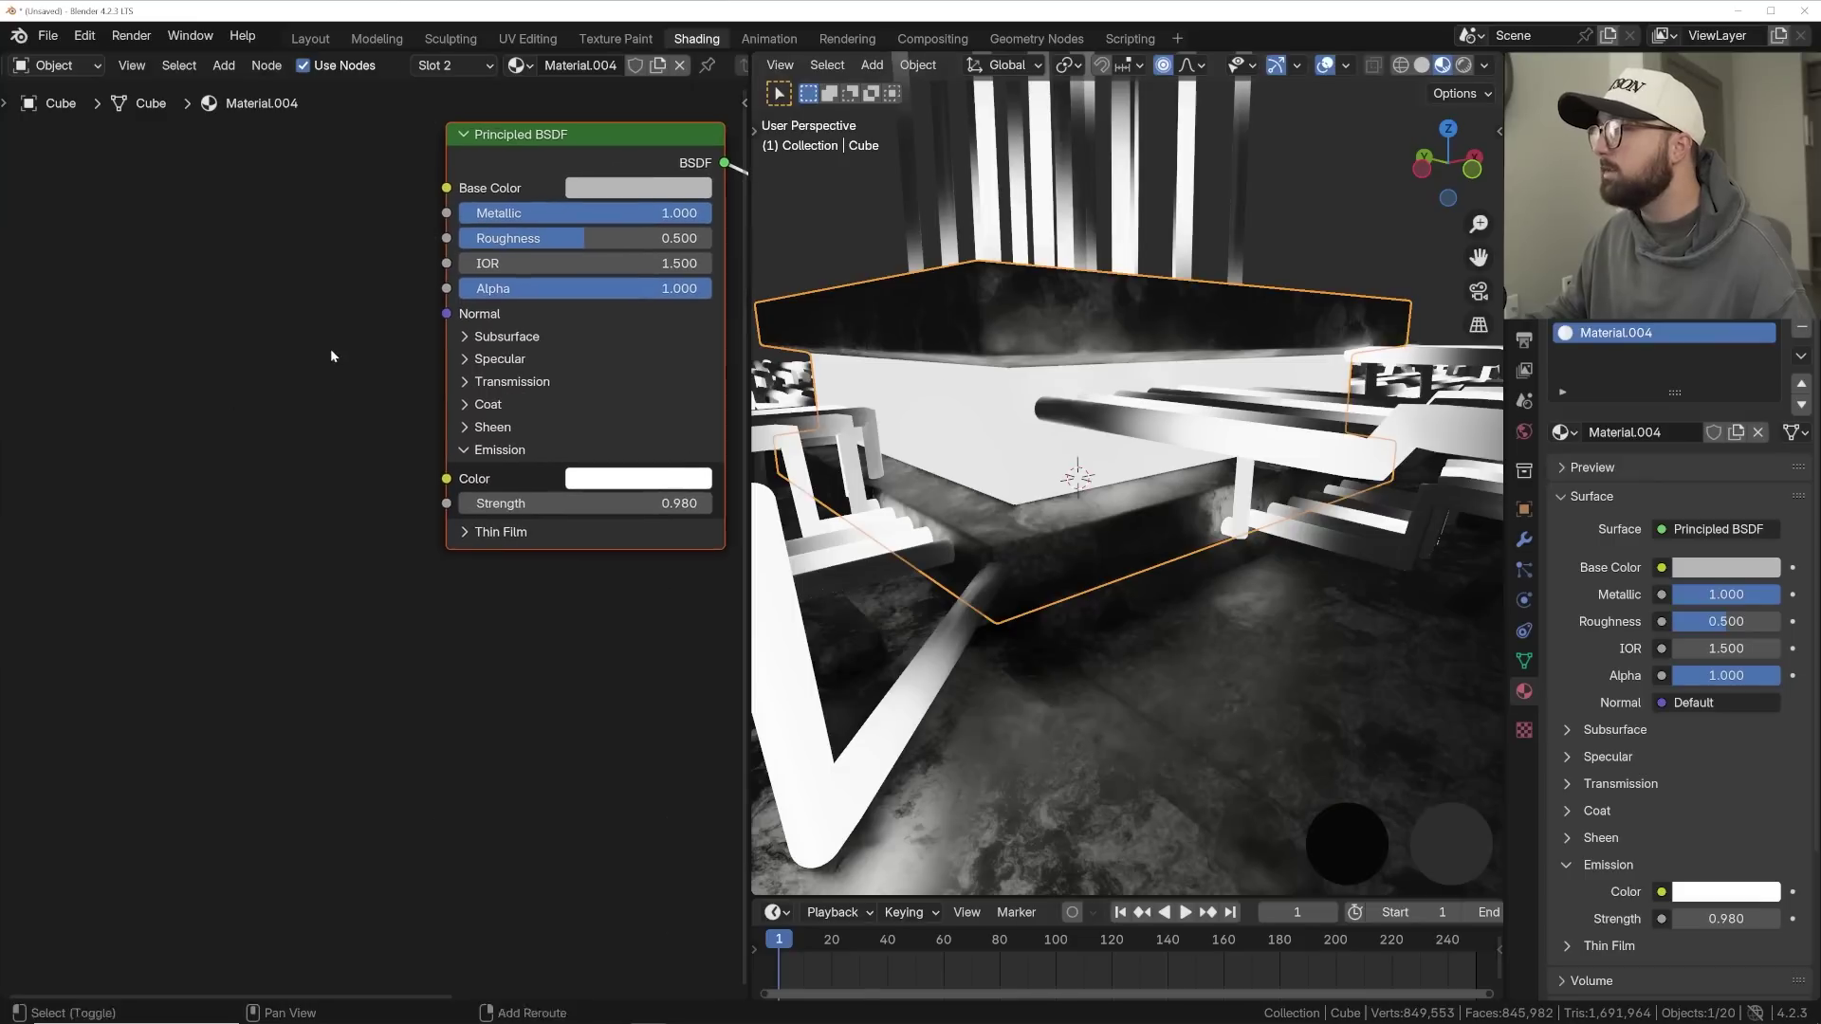
key("shift+a")
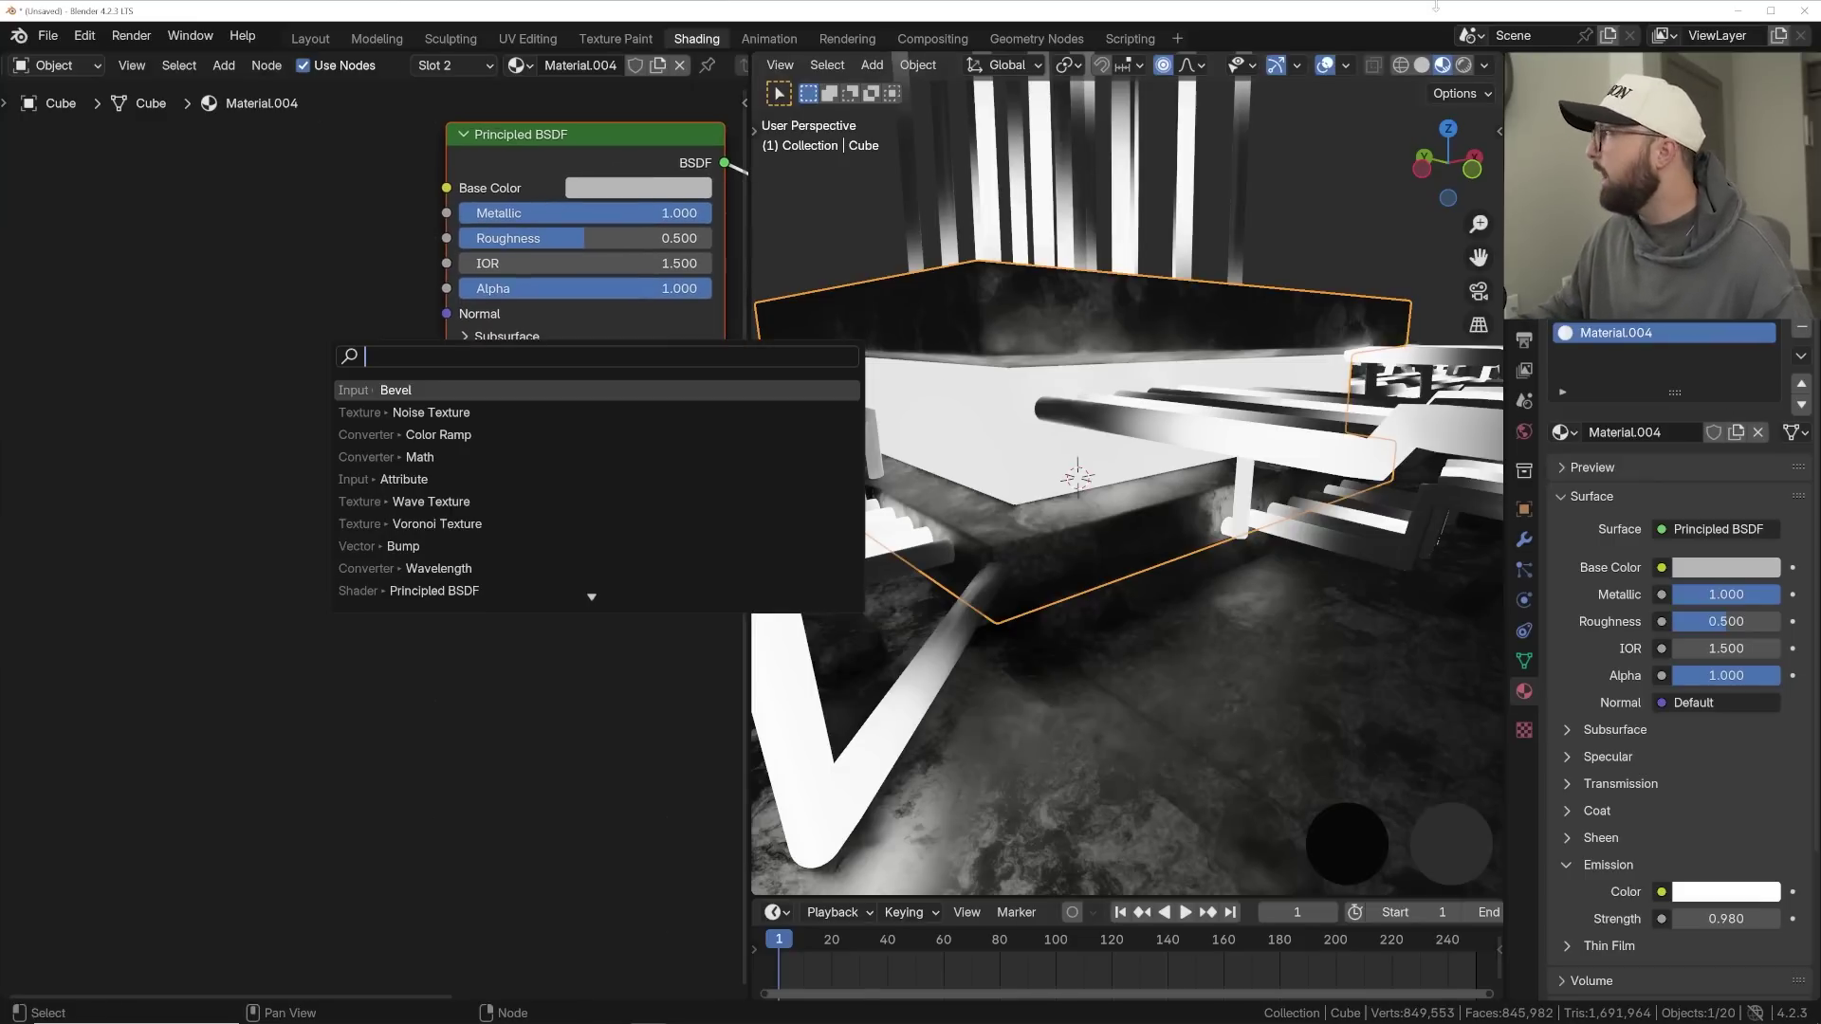
- Unwrap the block's selected side faces with Smart UV Project at a 66° angle limit and return to Object Mode
key("Tab")
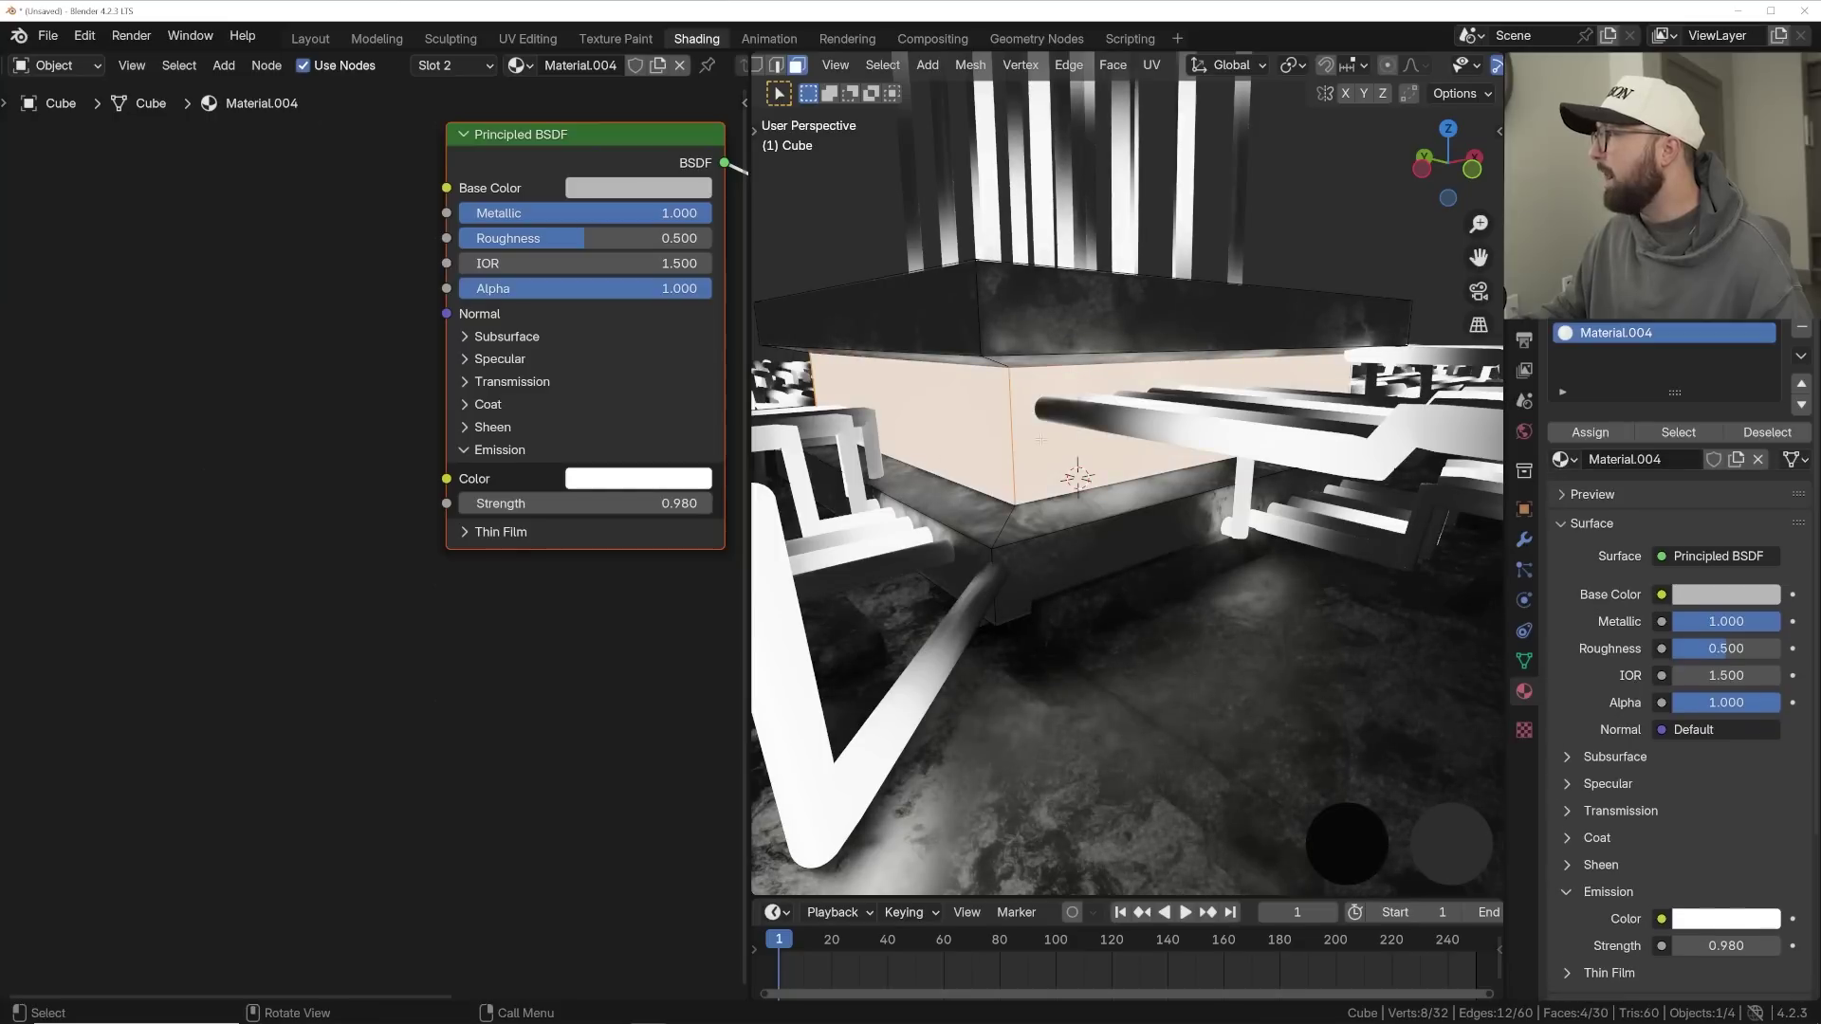
key("u")
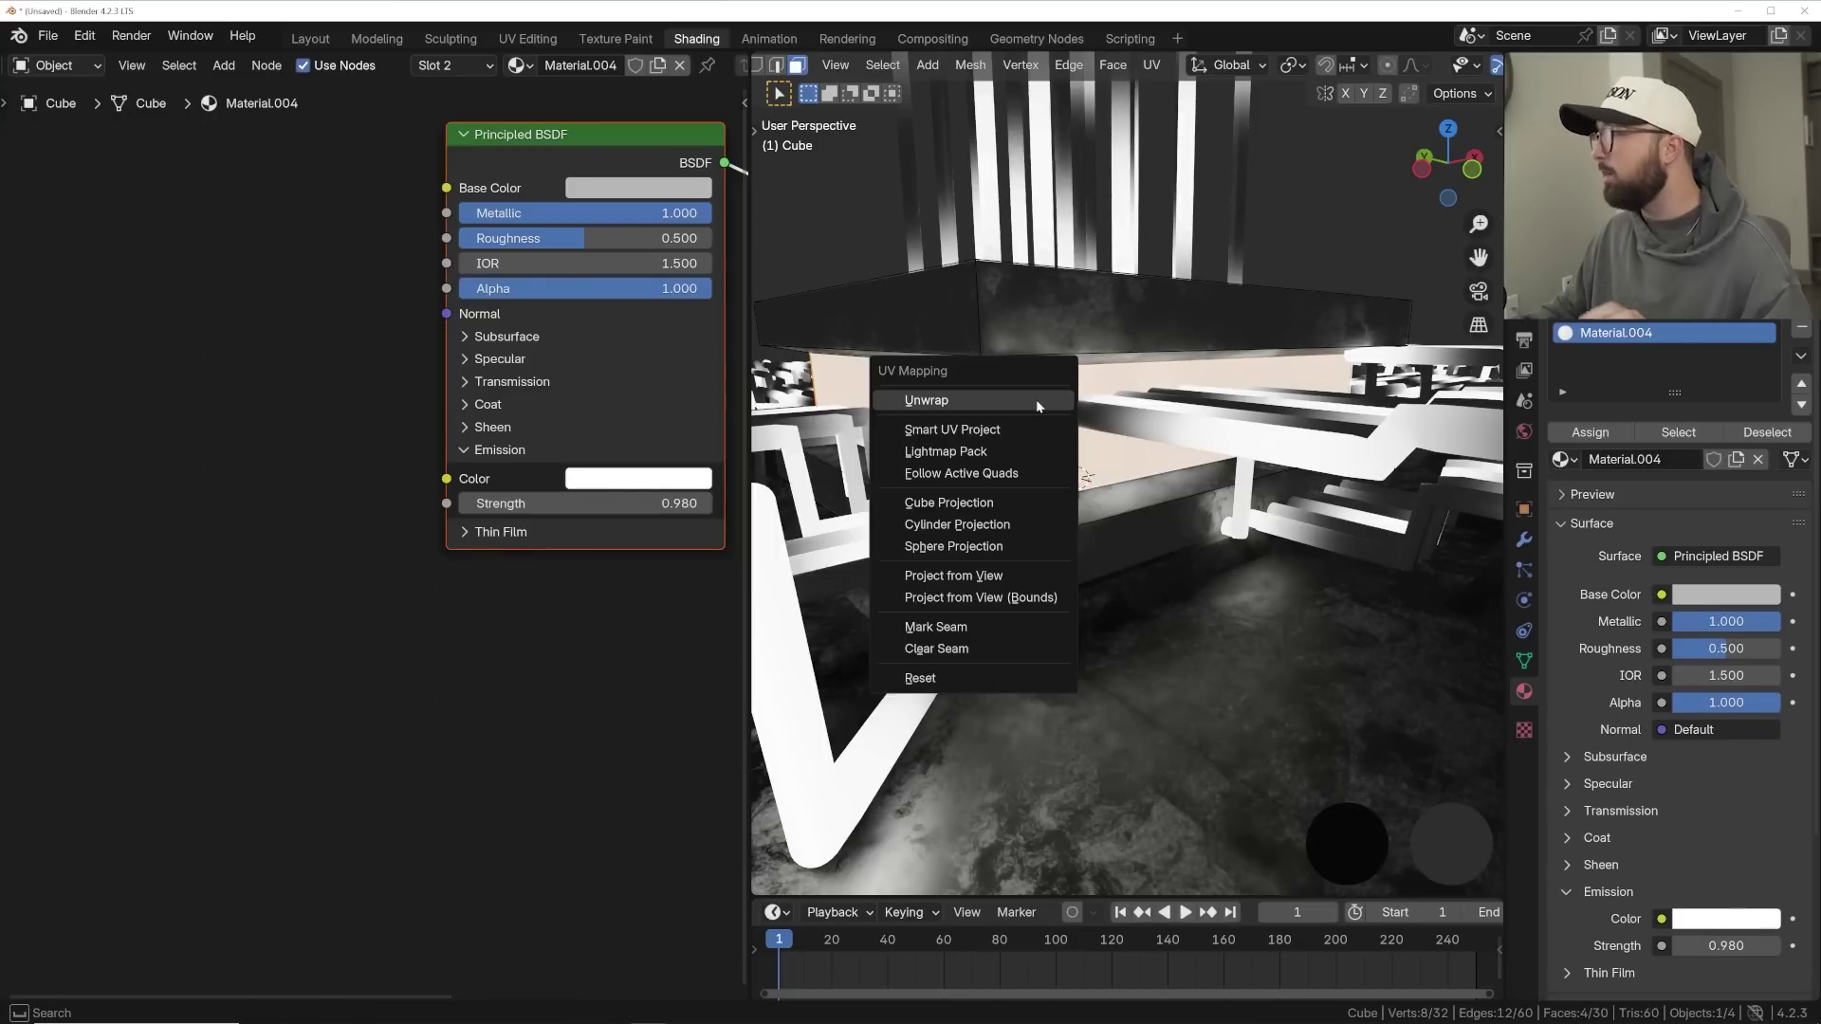
left_click(987, 434)
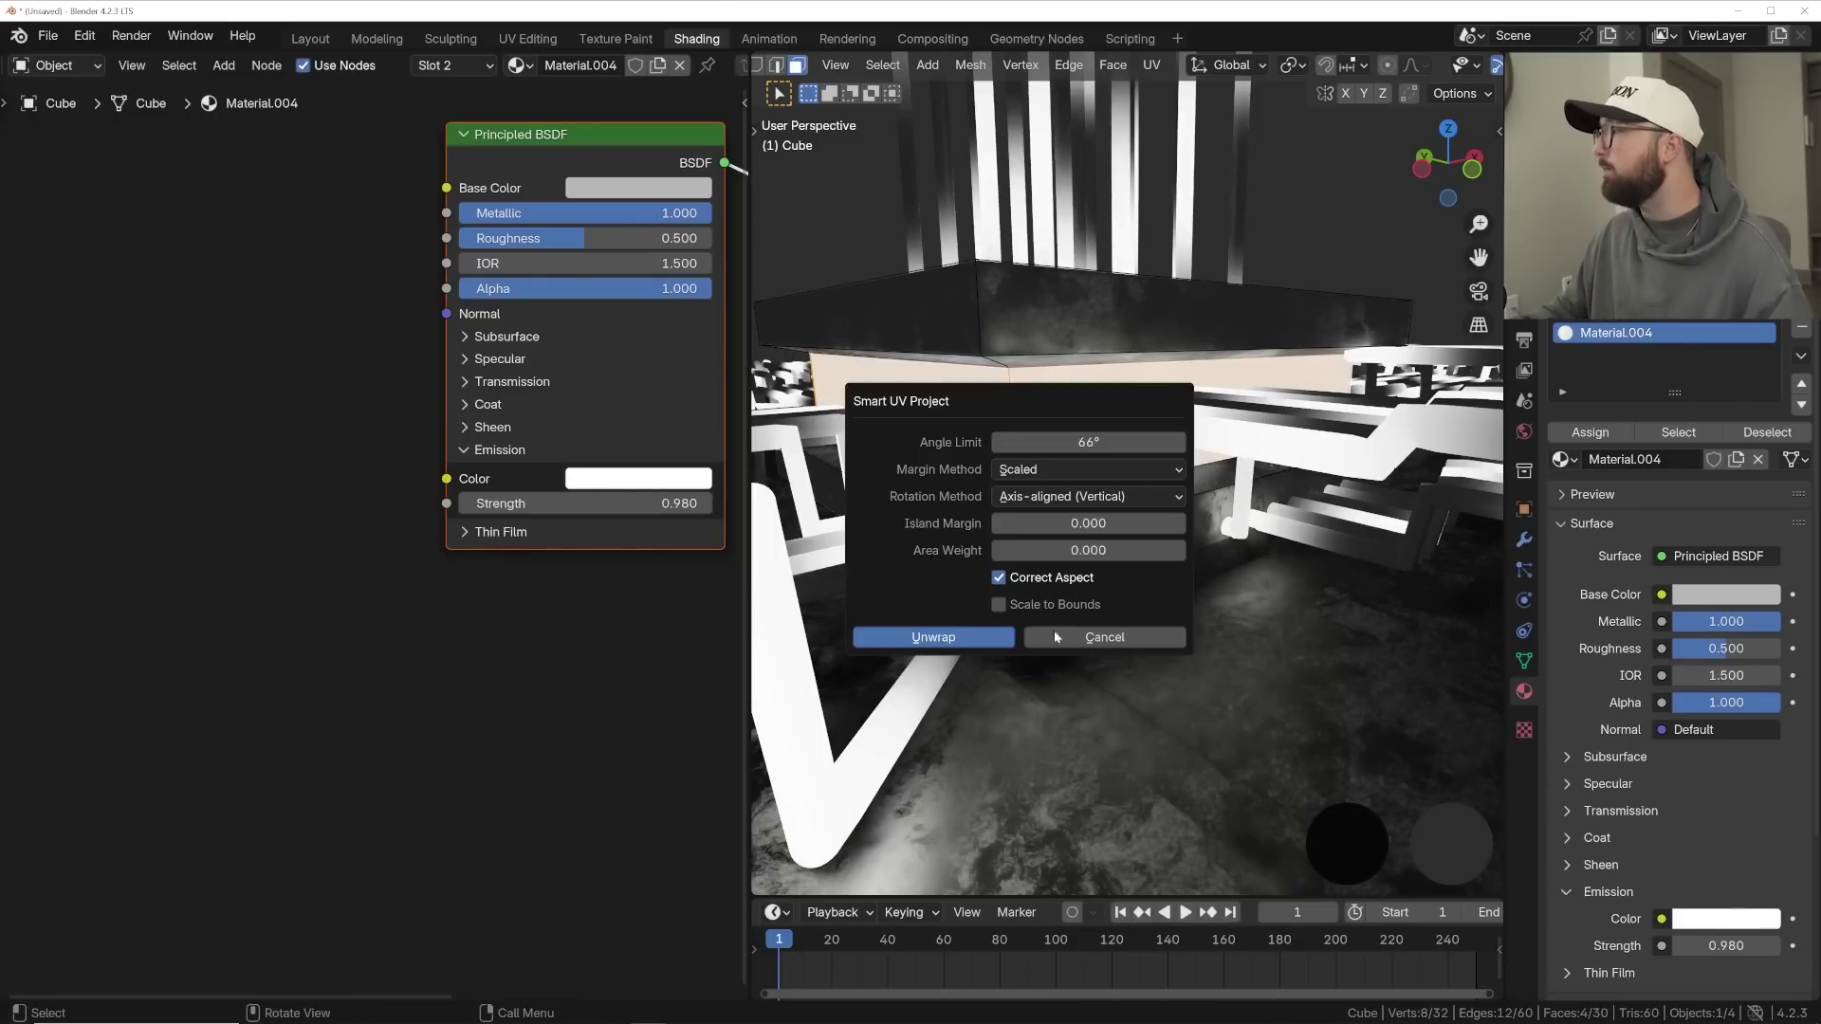
left_click(966, 641)
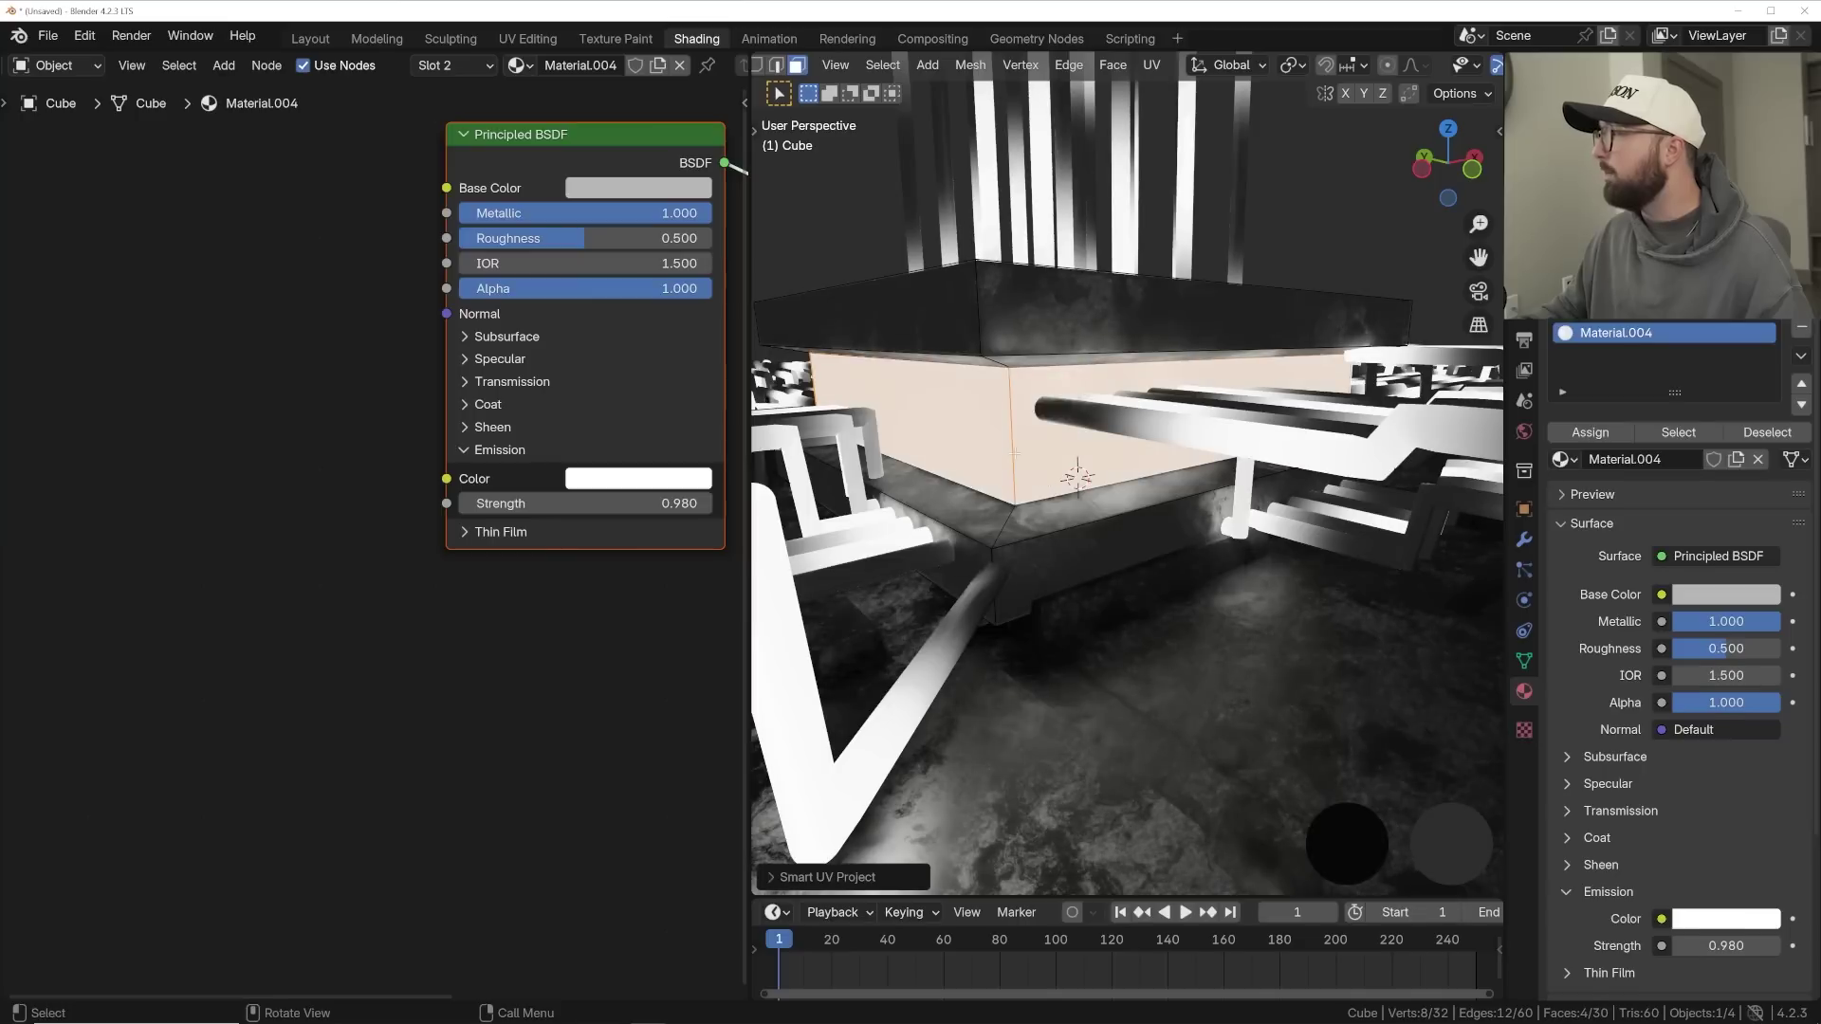
key("Tab")
- Add a Color Ramp node and connect its Color output to the Principled BSDF's Emission Color
key("shift+a")
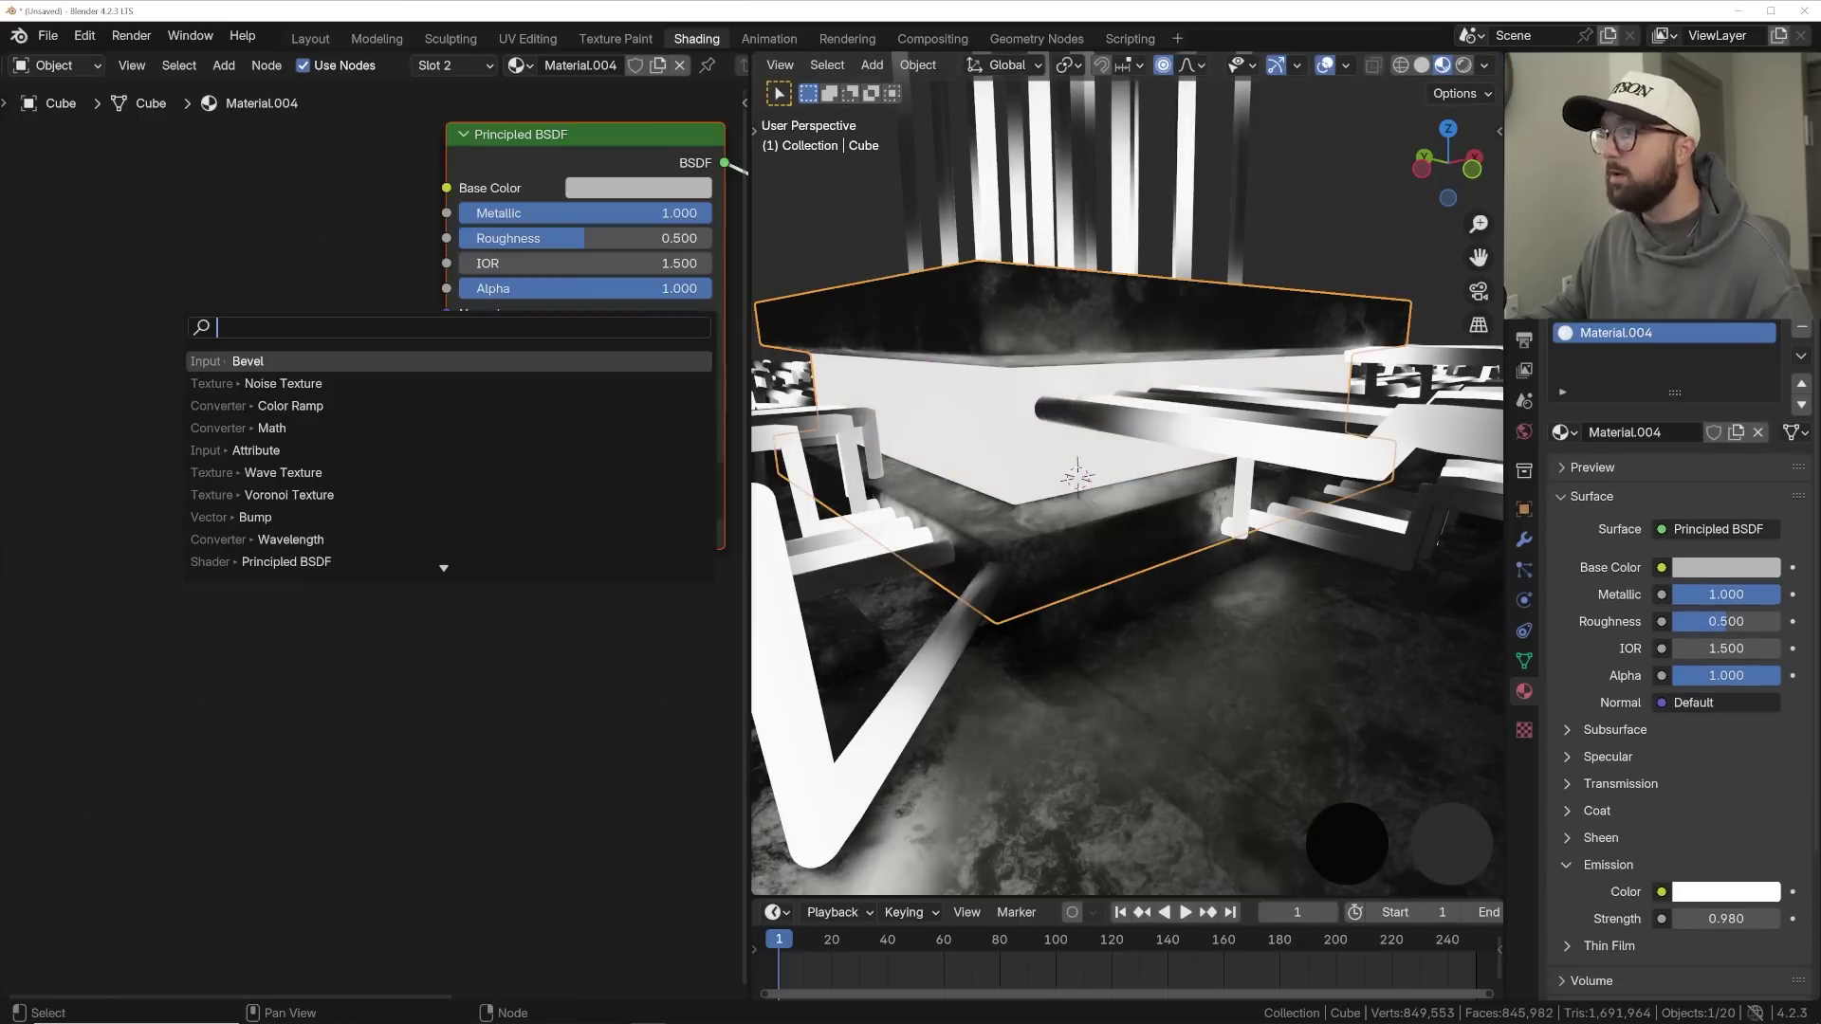
type("col")
key("Down")
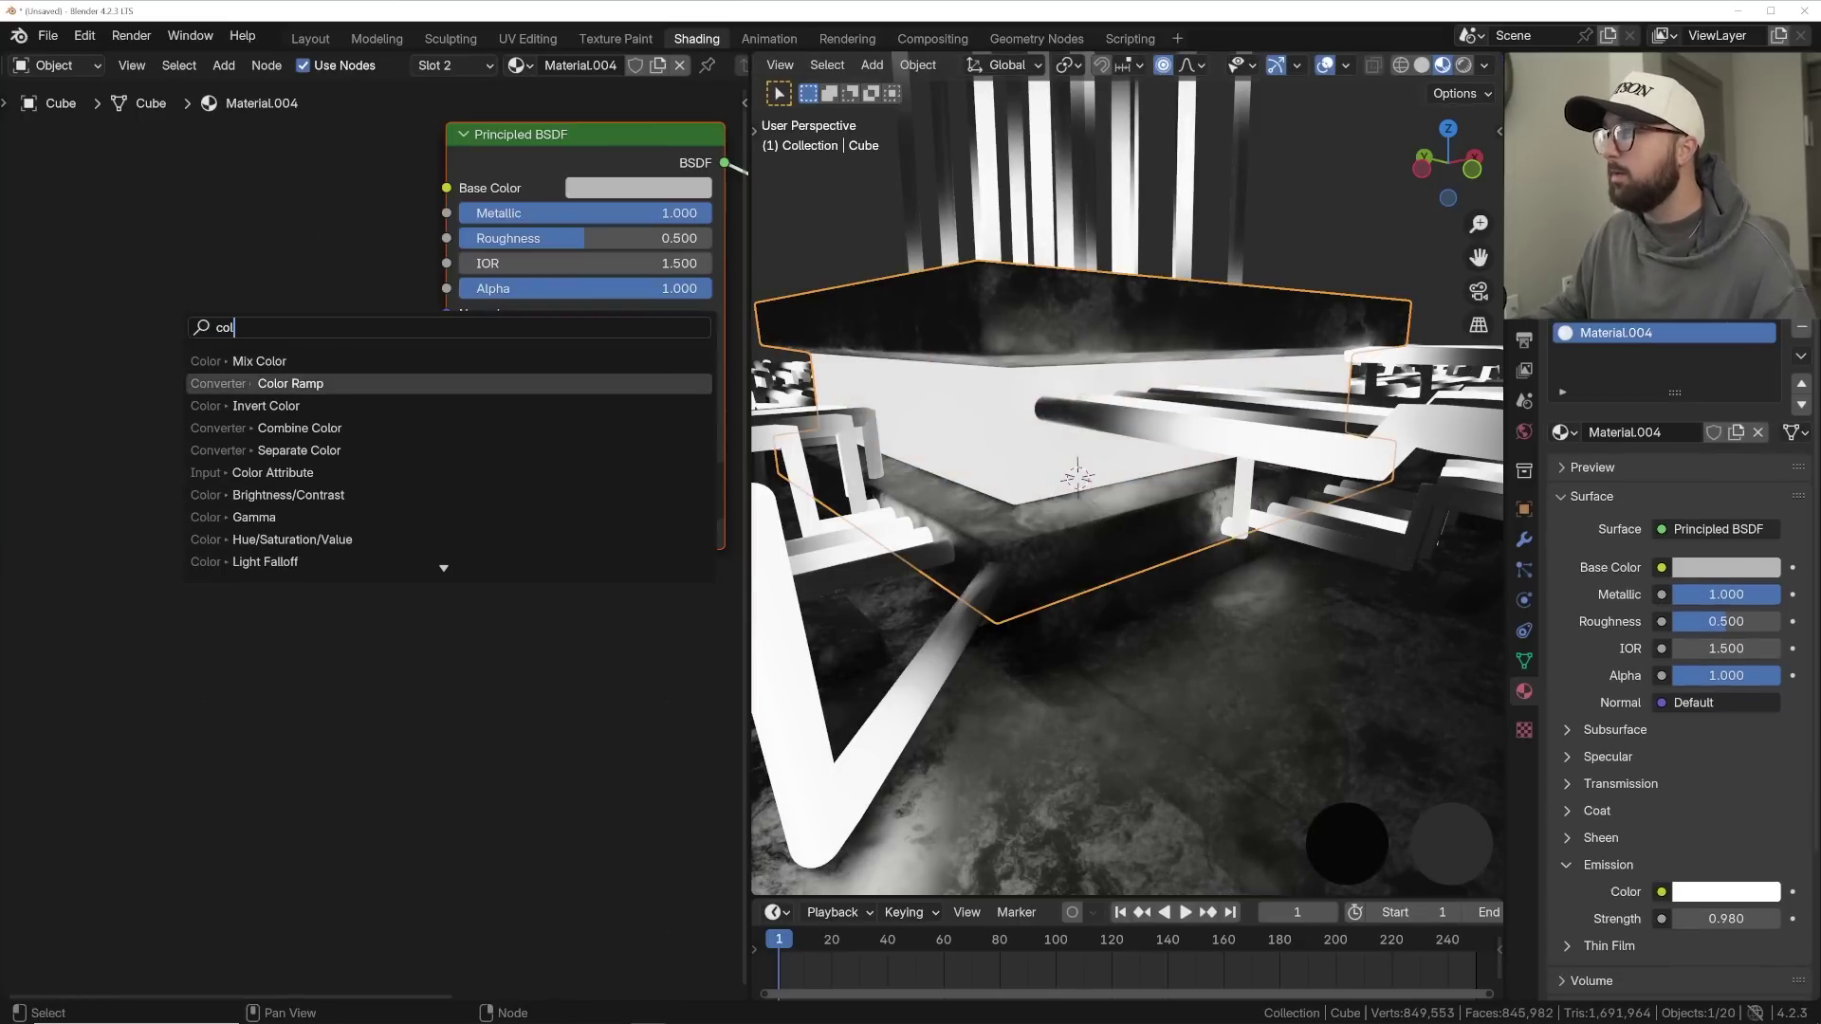
key("Return")
left_click(336, 415)
left_click_drag(376, 411, 447, 478)
- Add a Voronoi Texture node in front of the Color Ramp
middle_click_drag(58, 286, 242, 303)
key("shift+a")
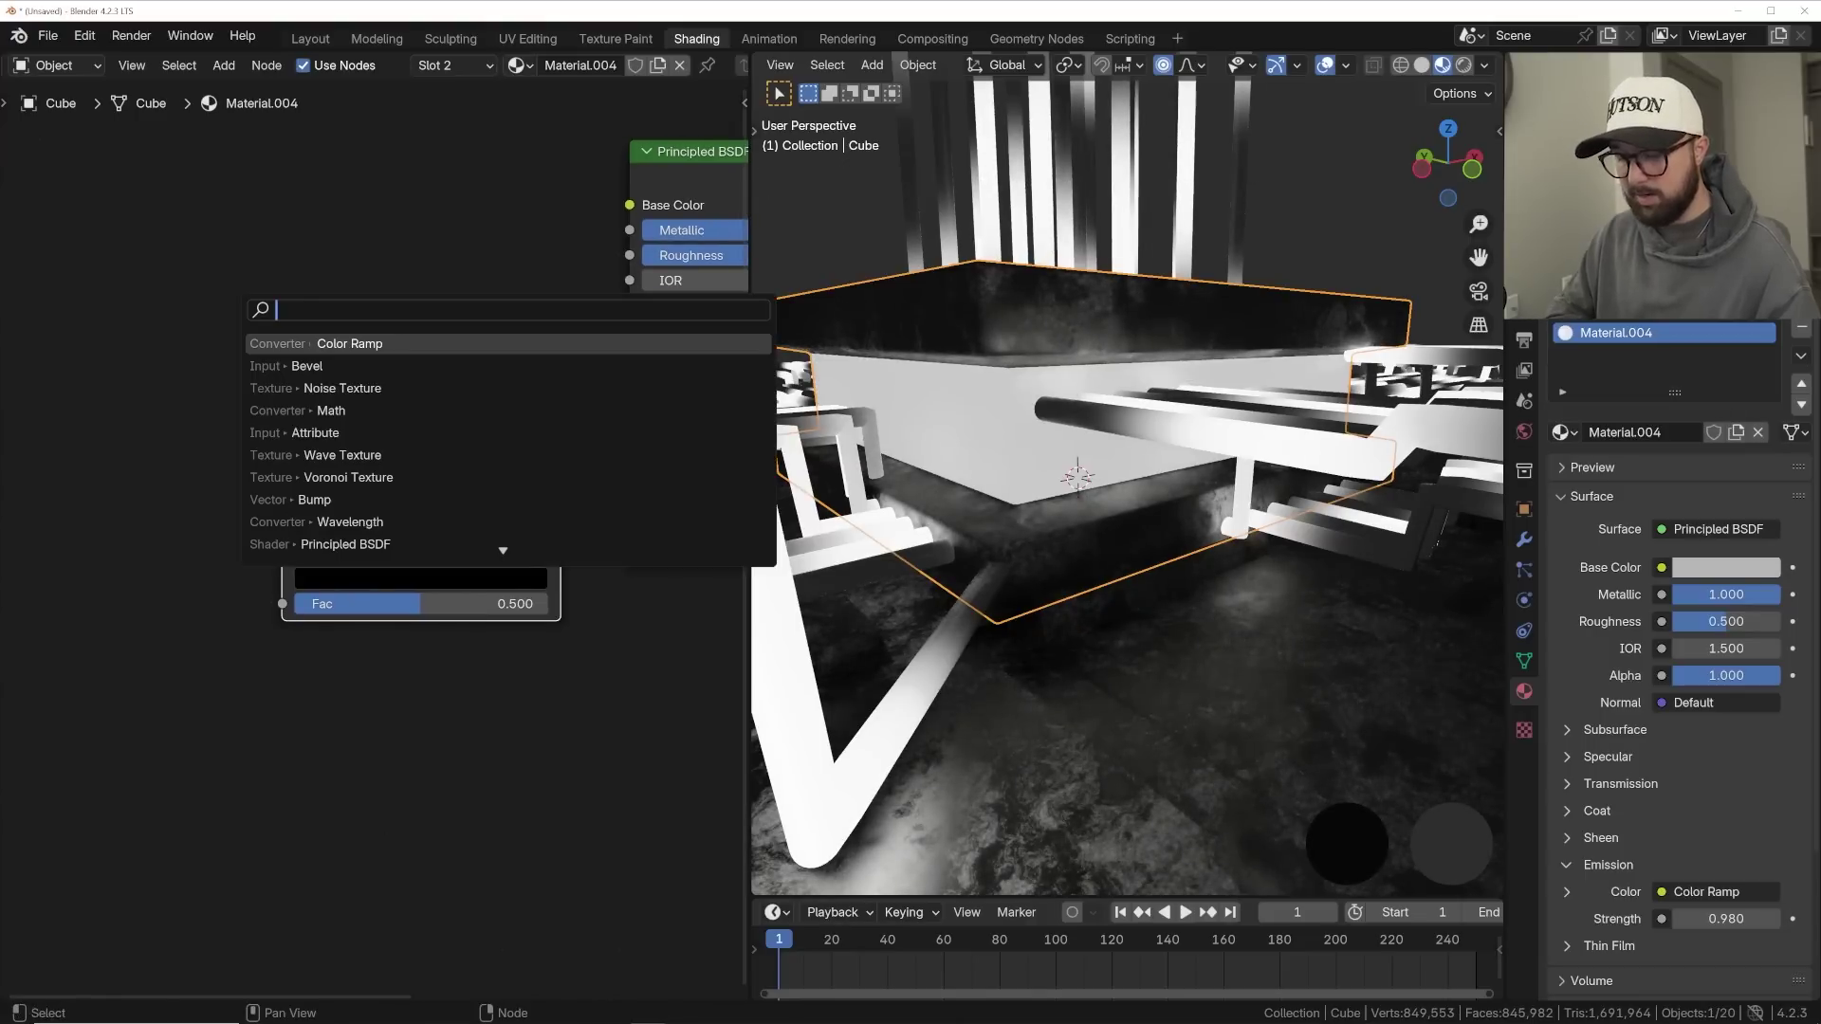
type("vor")
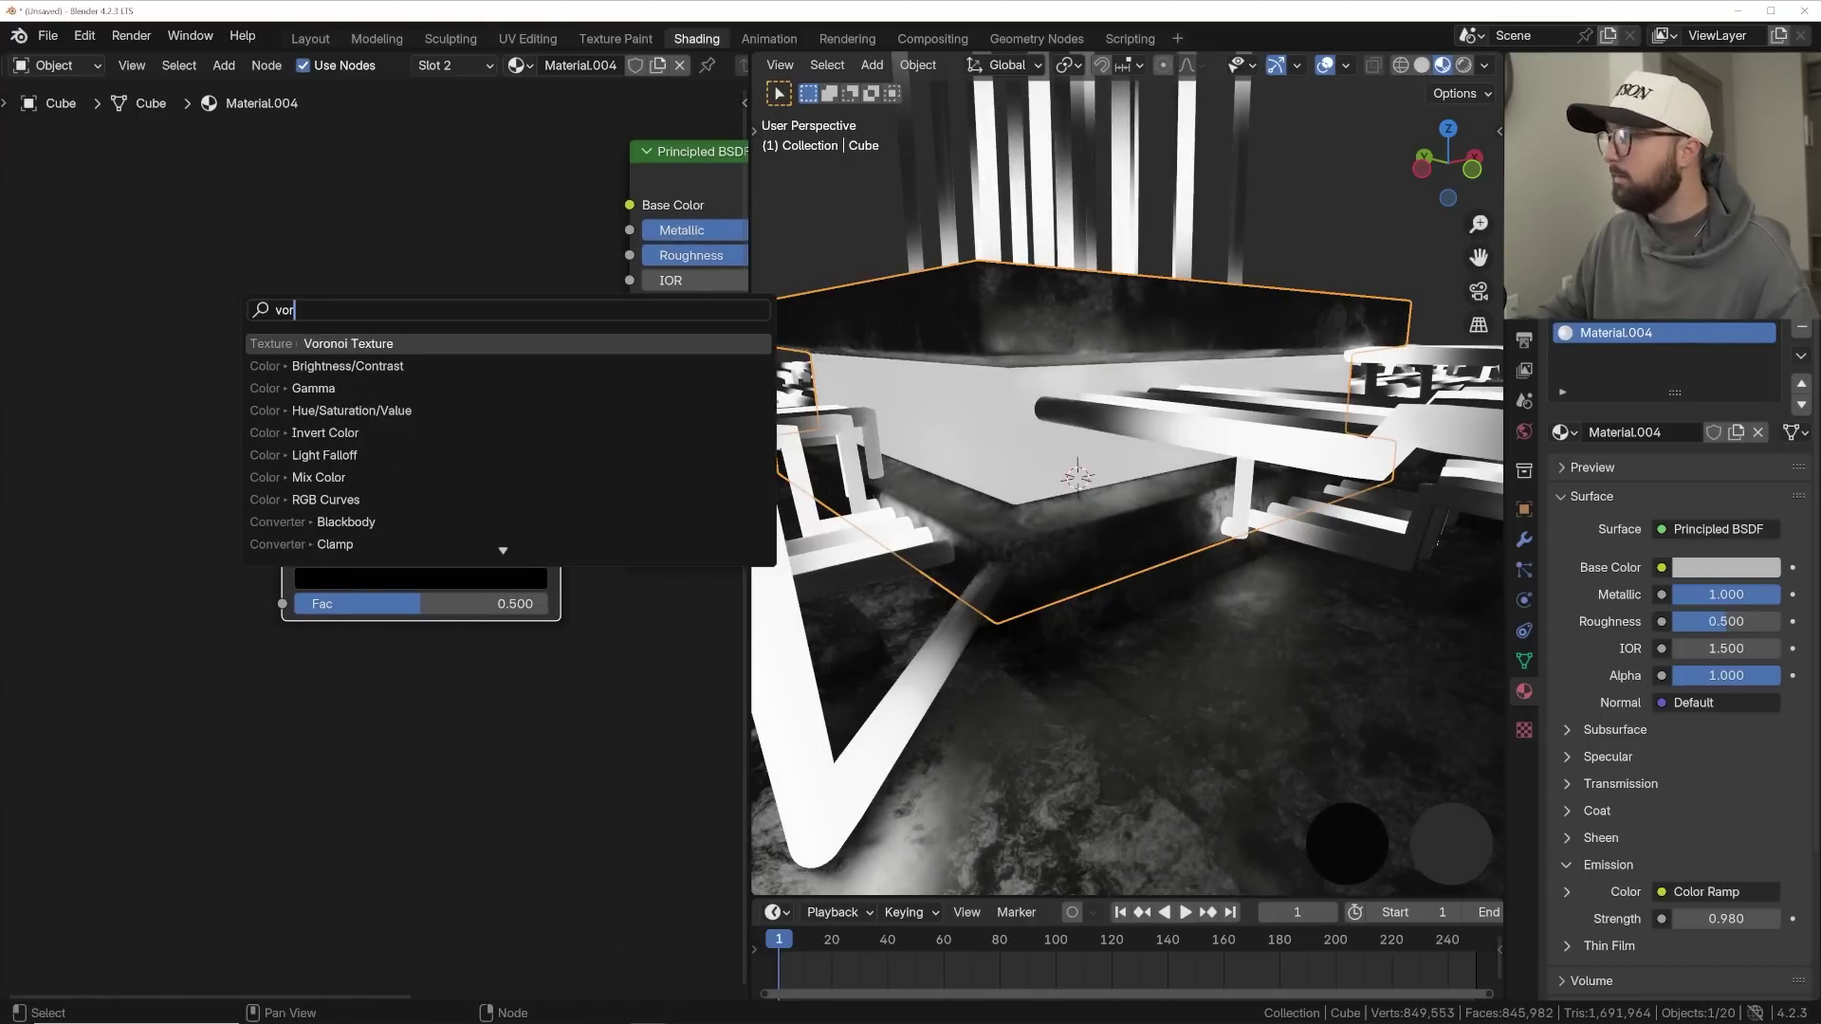
key("Return")
left_click(167, 438)
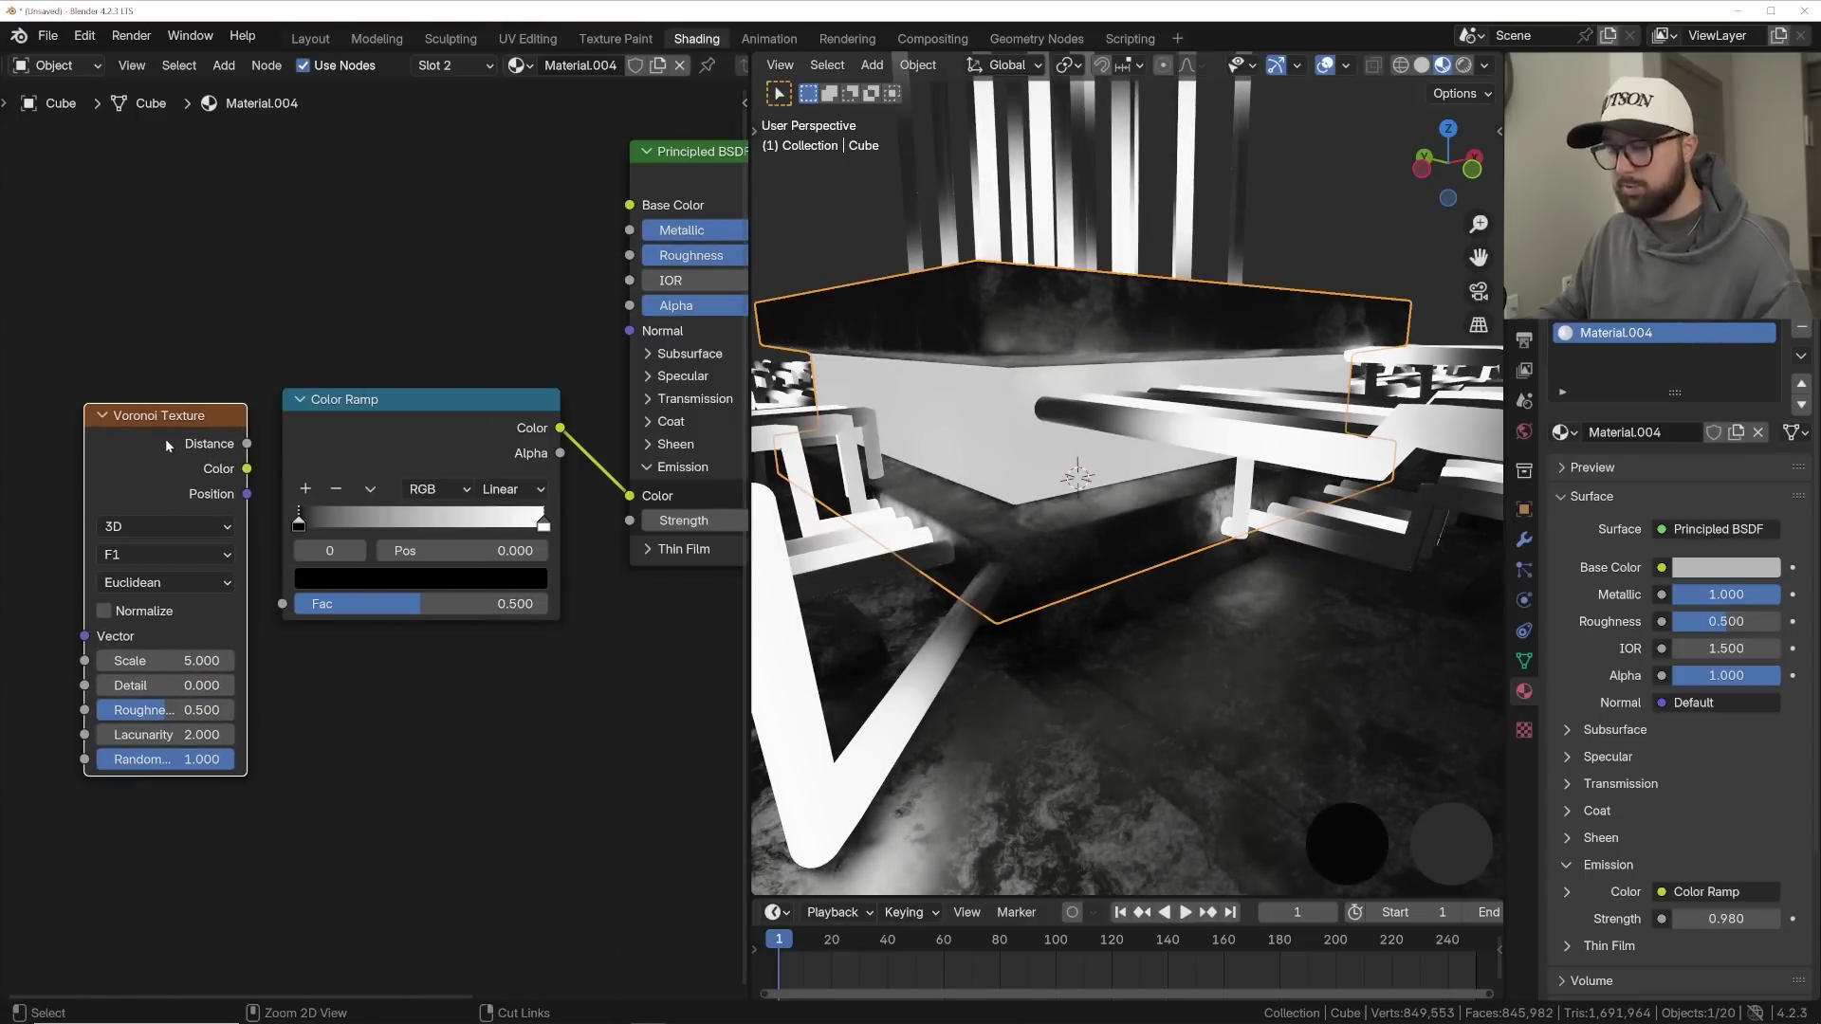
- Add Texture Coordinate and Mapping nodes feeding the Voronoi Texture's Vector input and space the nodes apart
key("ctrl+t")
middle_click_drag(167, 438, 503, 404)
left_click_drag(193, 482, 243, 490)
middle_click_drag(531, 417, 297, 424)
left_click_drag(336, 389, 316, 396)
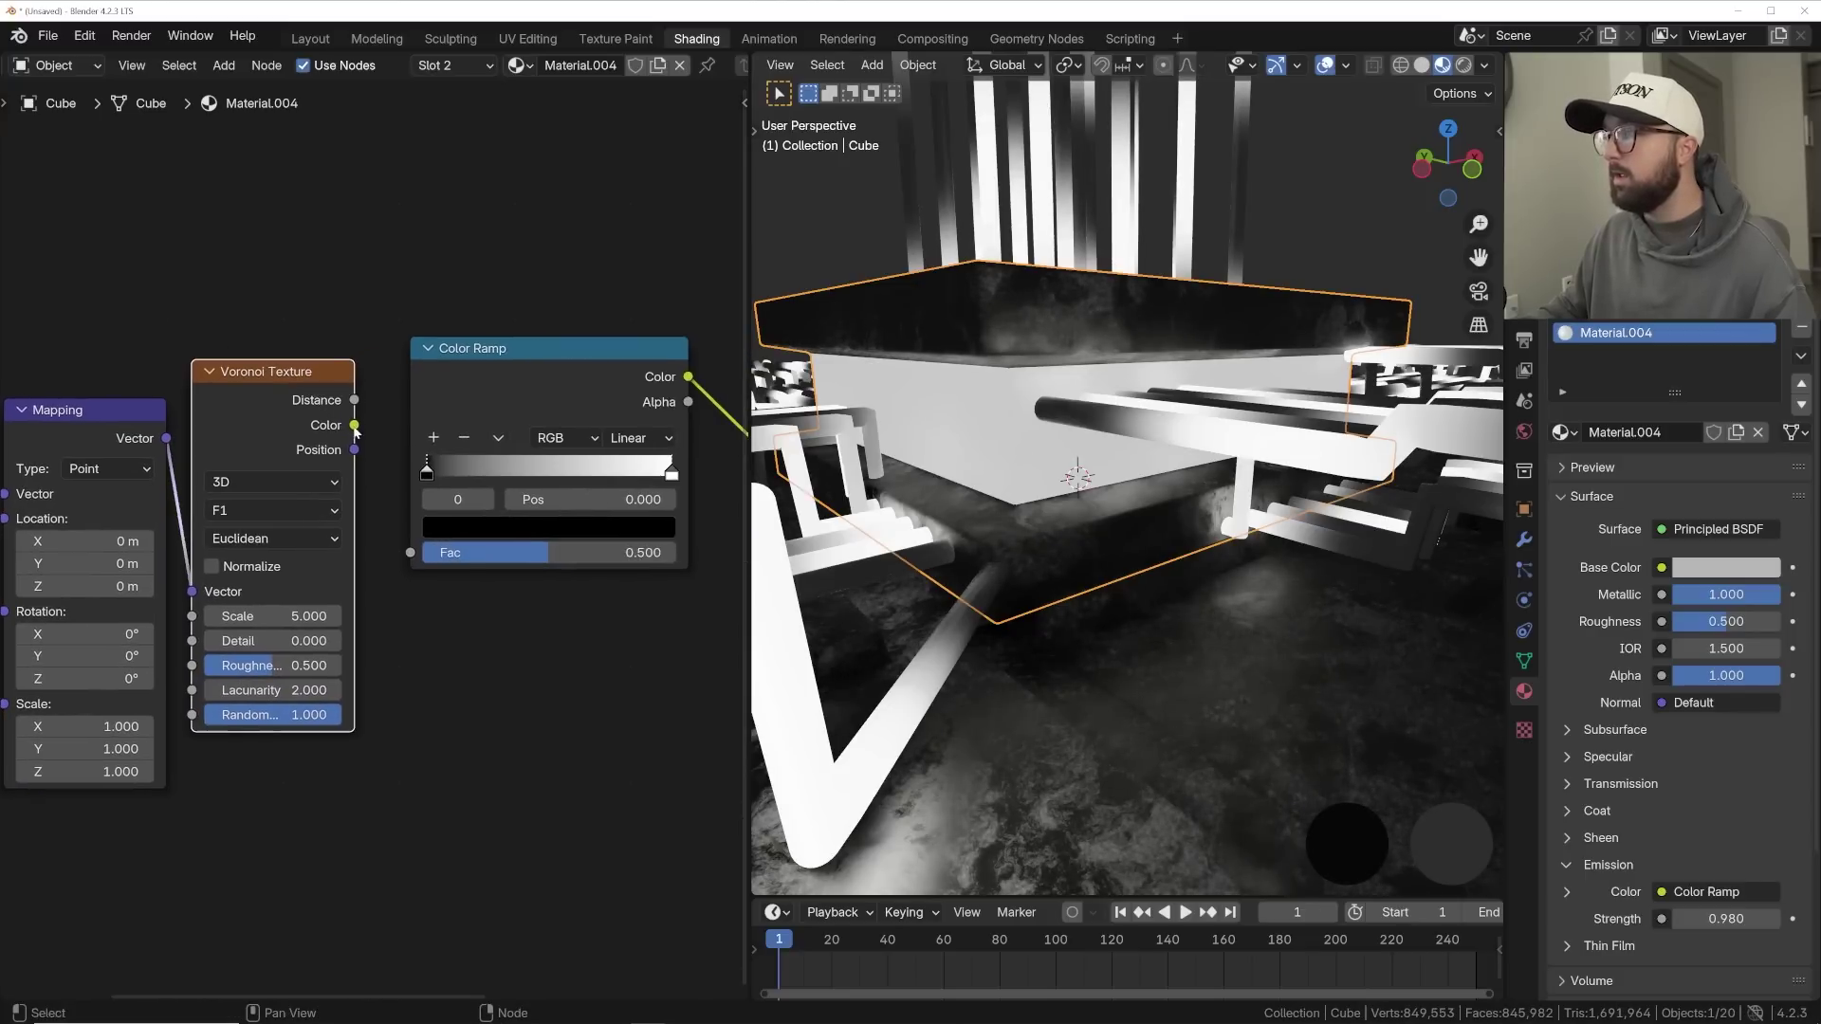
- Feed the Voronoi Color output into the Color Ramp's Fac, with the texture's Randomness at 0 and Scale at 28.1
left_click_drag(355, 426, 411, 552)
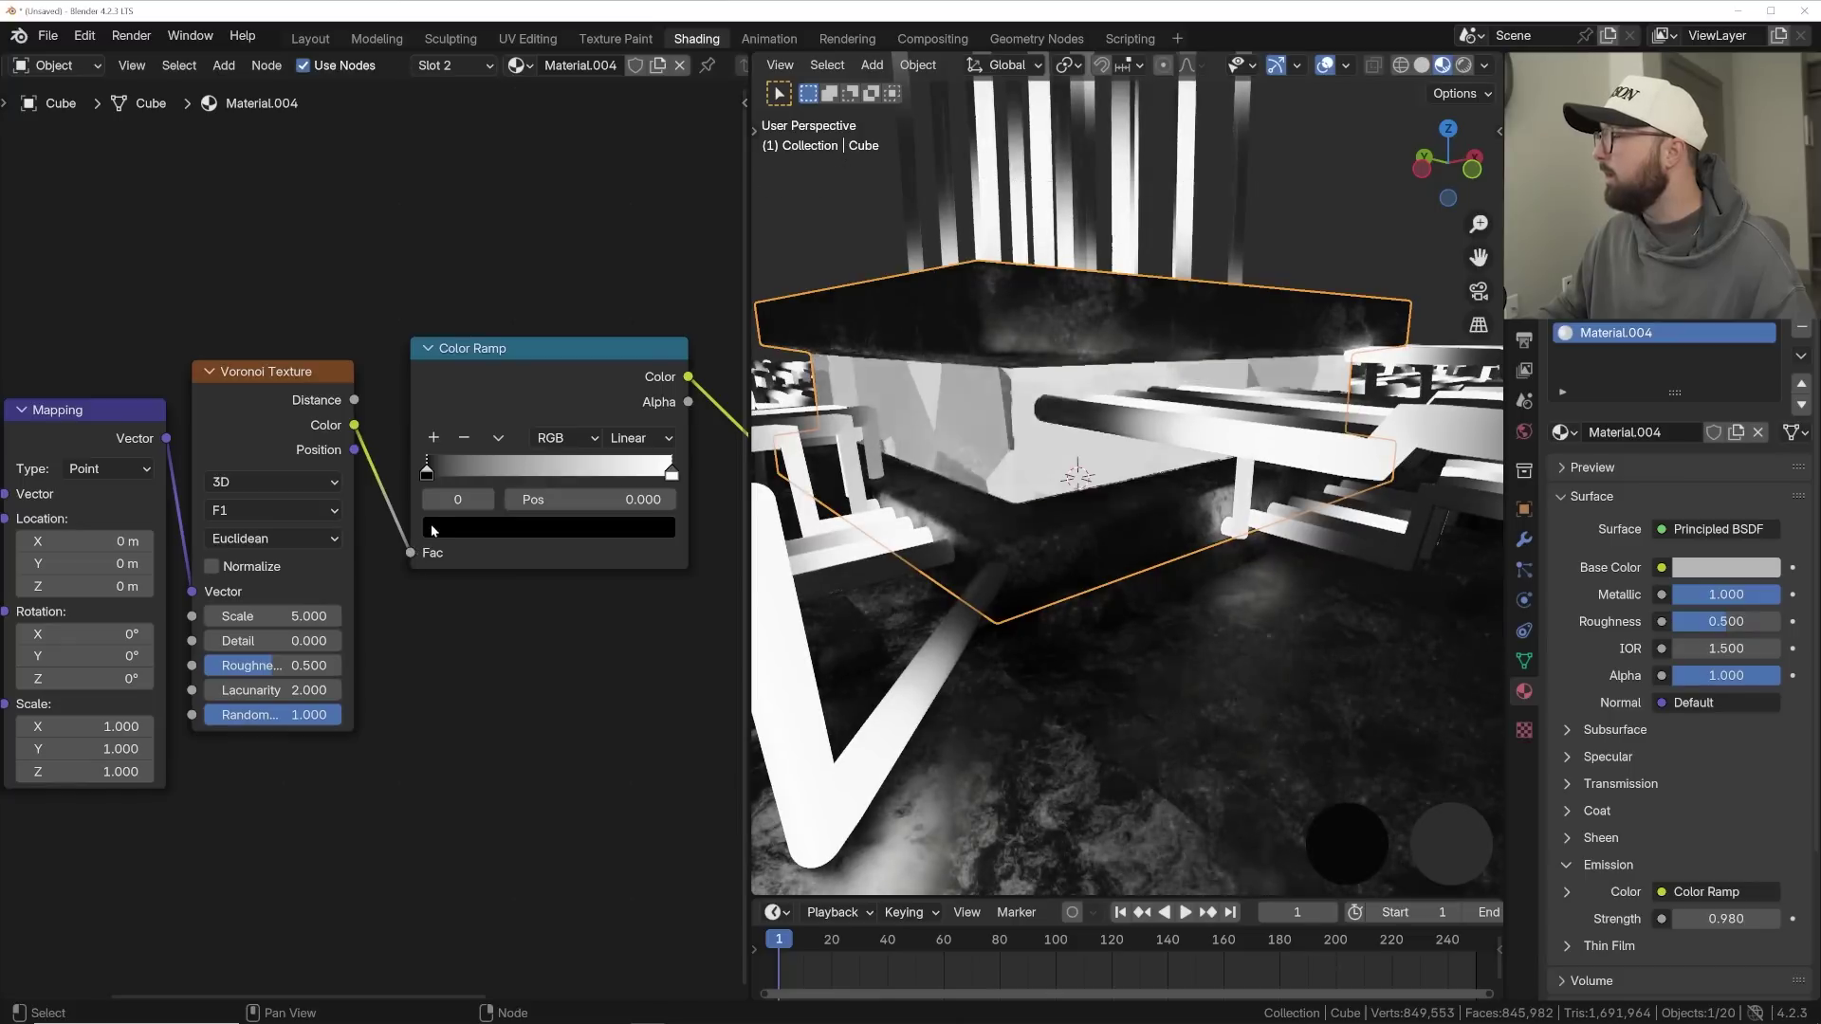
left_click_drag(329, 716, 185, 717)
left_click_drag(285, 616, 423, 617)
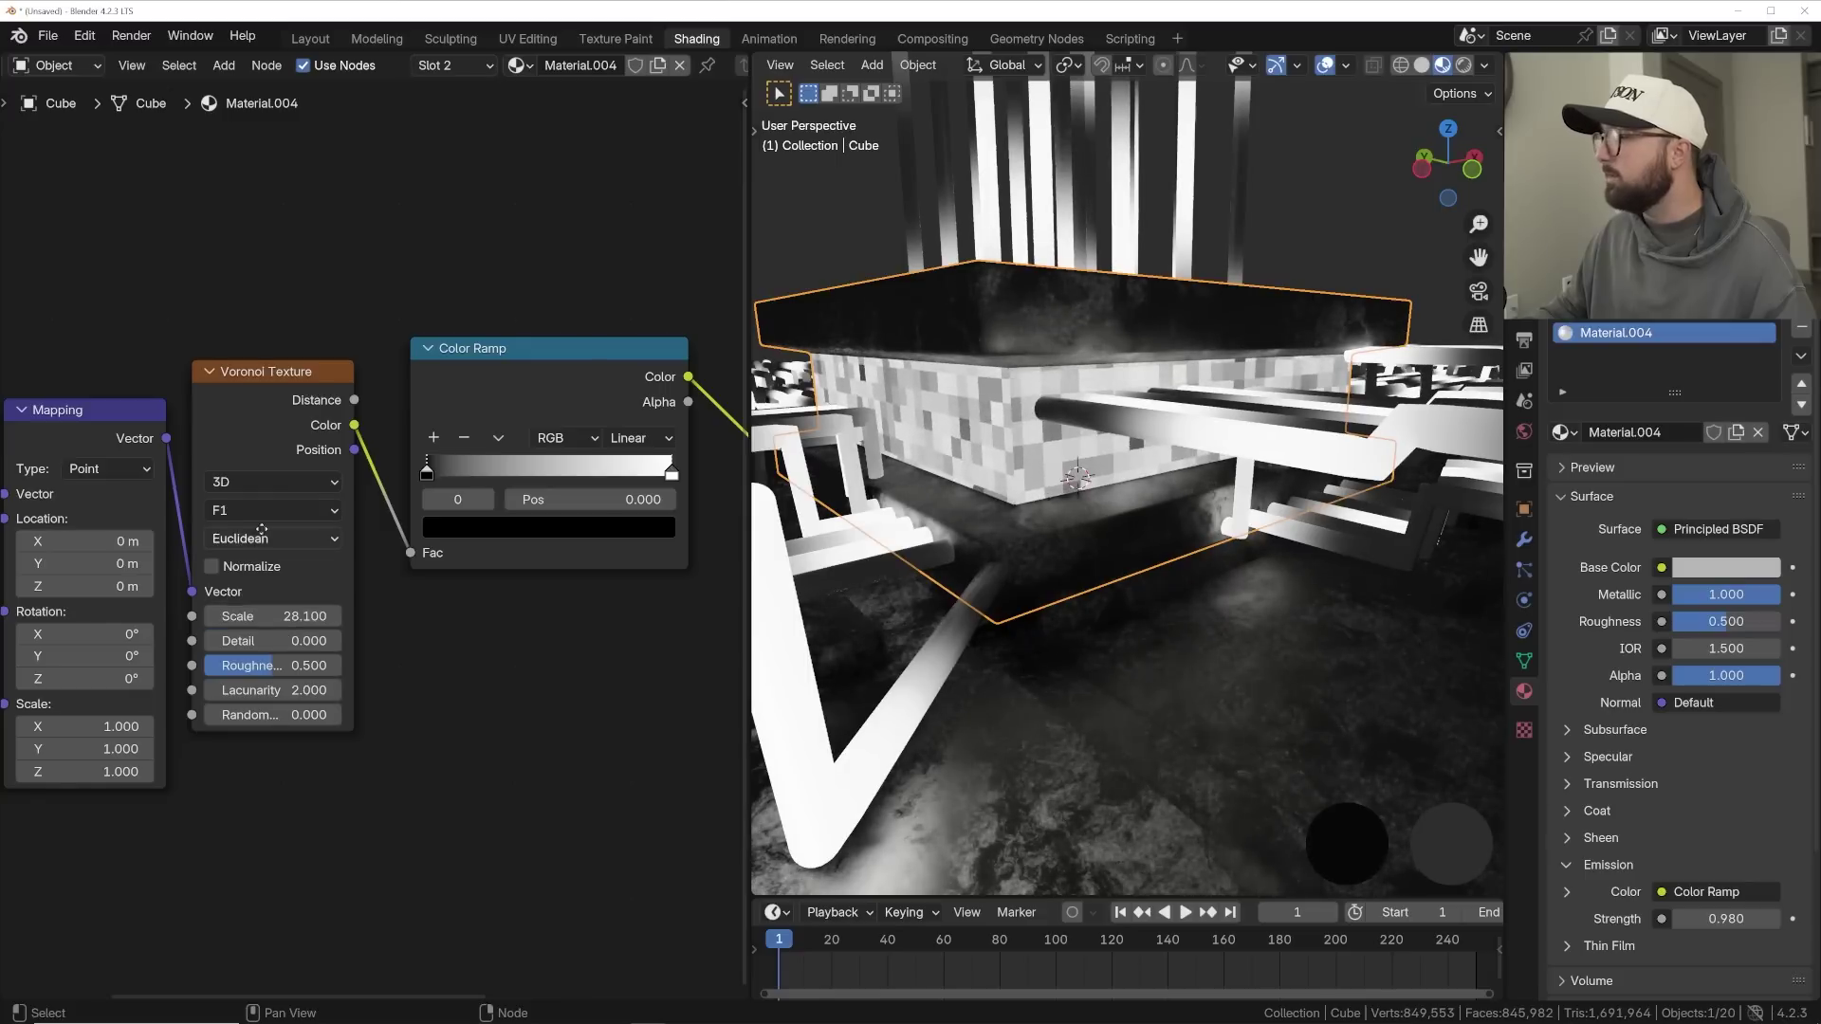
- Set the Mapping node's X Scale to 2.5 and the Voronoi Texture's Scale to 15.390
middle_click_drag(251, 539, 526, 447)
middle_click_drag(1022, 443, 987, 456)
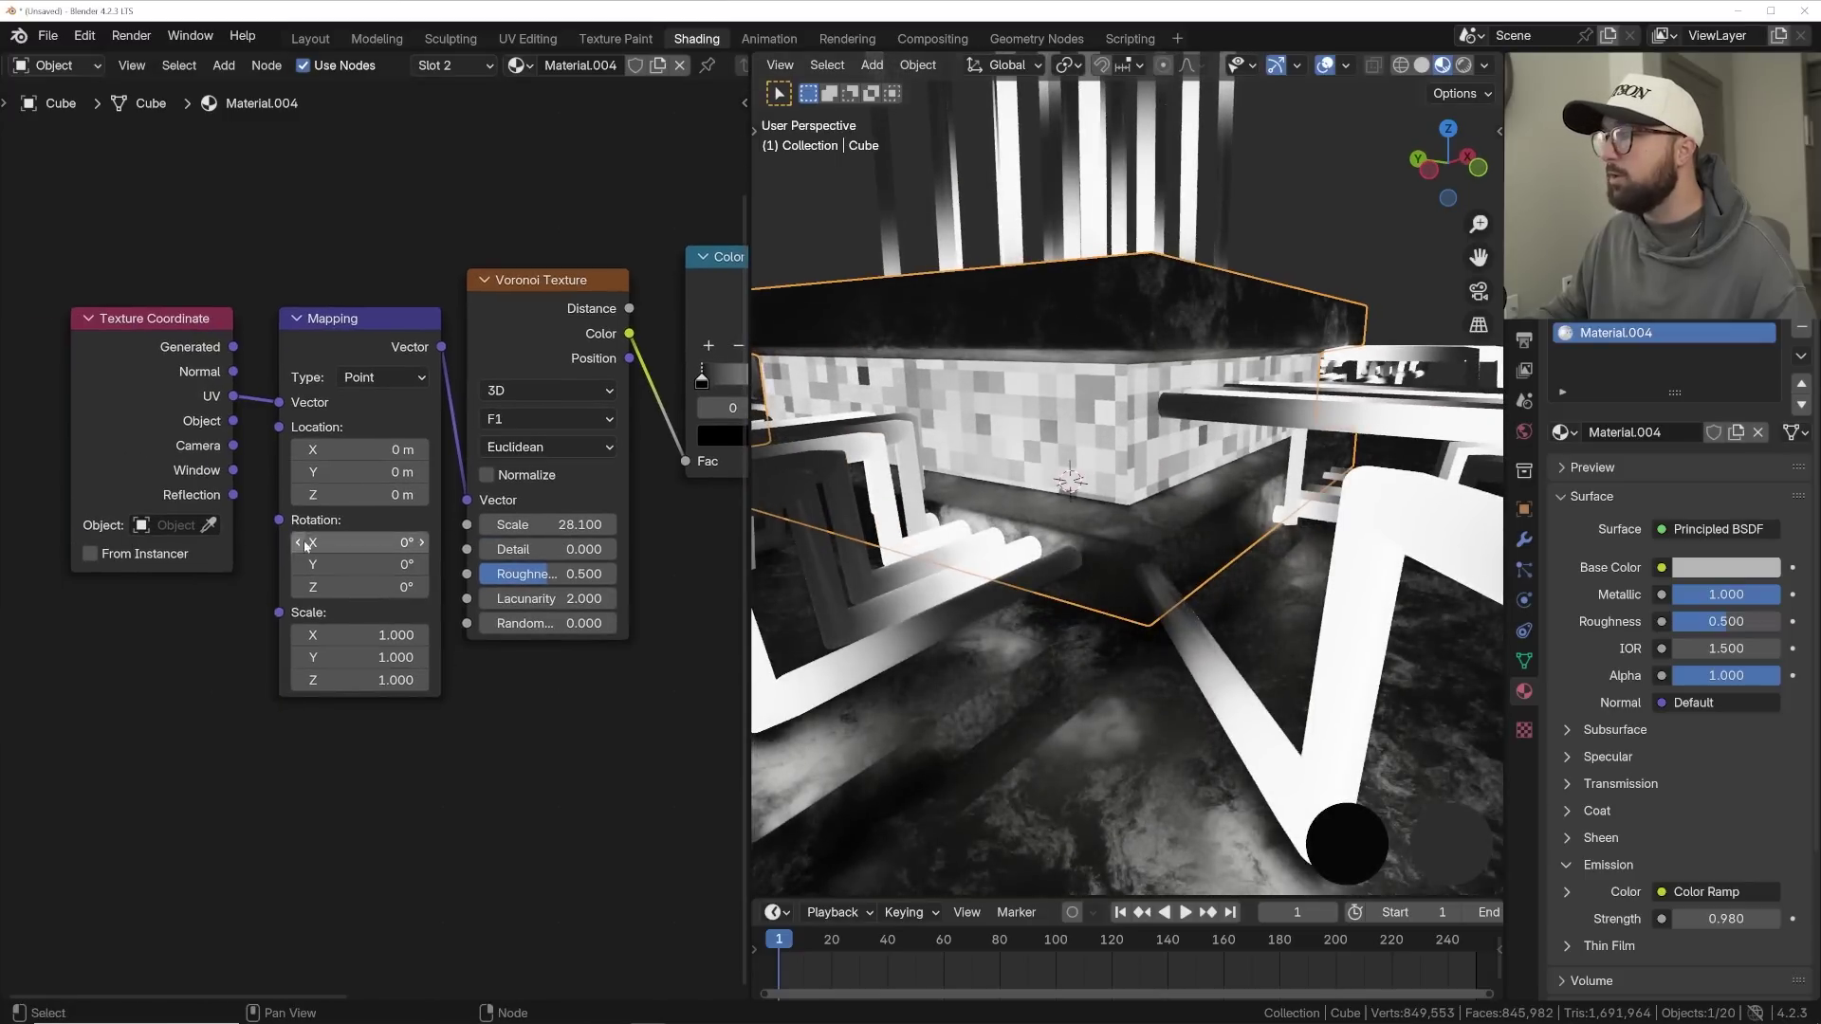
left_click_drag(360, 680, 436, 635)
right_click(370, 680)
middle_click_drag(360, 634, 171, 638)
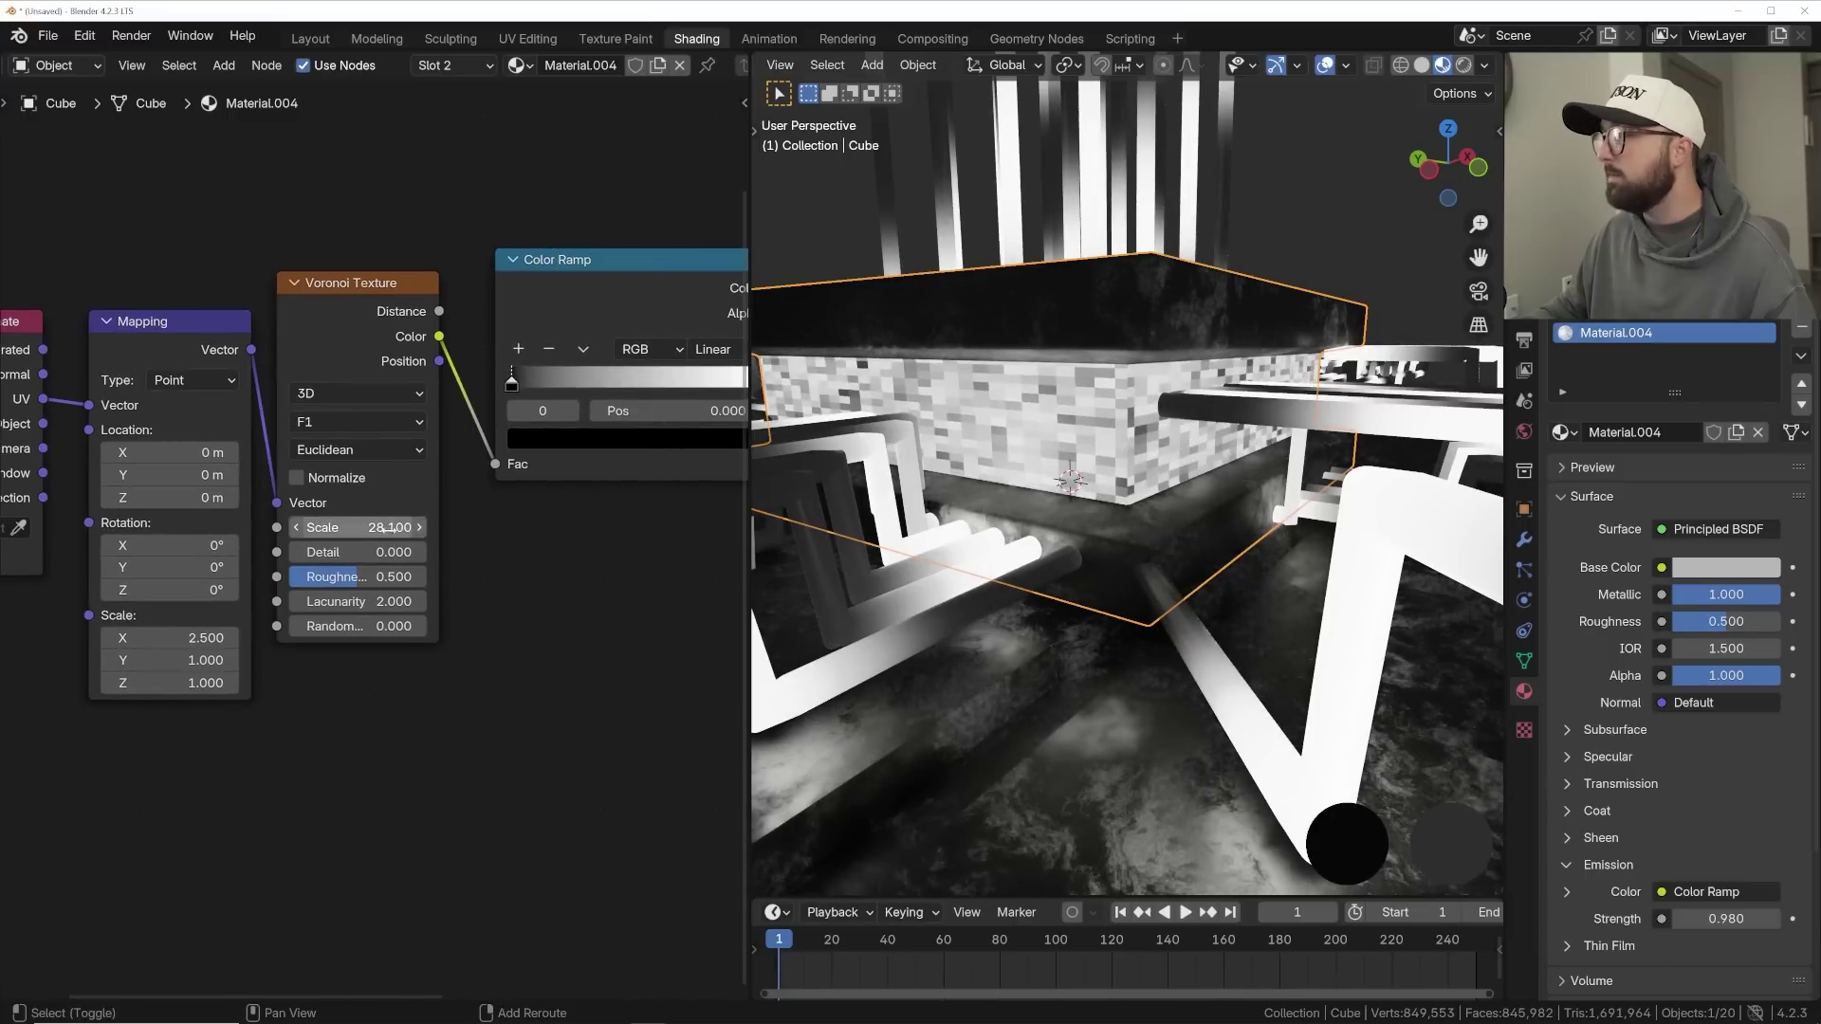
left_click_drag(379, 527, 336, 527)
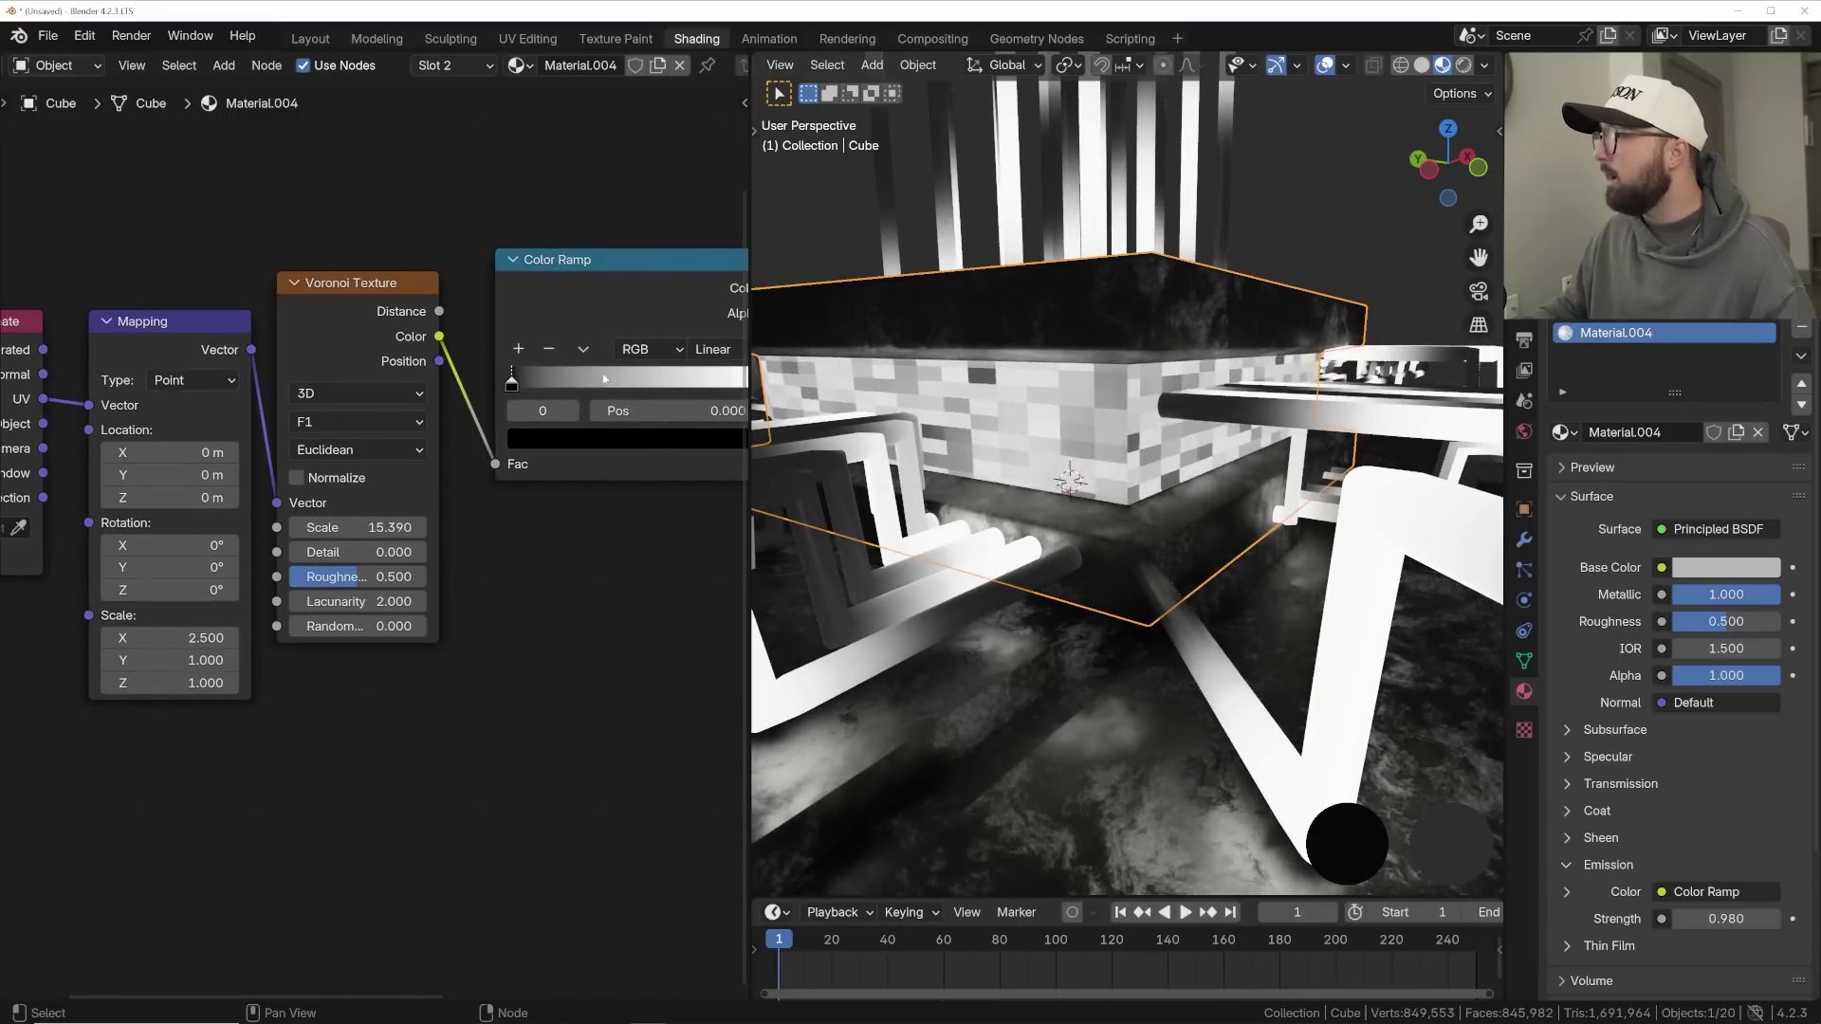
- Move the Color Ramp's black stop to 0.522 and switch the Voronoi Texture to 4D with W at 0.380
middle_click_drag(519, 365, 407, 401)
left_click_drag(399, 422, 528, 425)
left_click(269, 435)
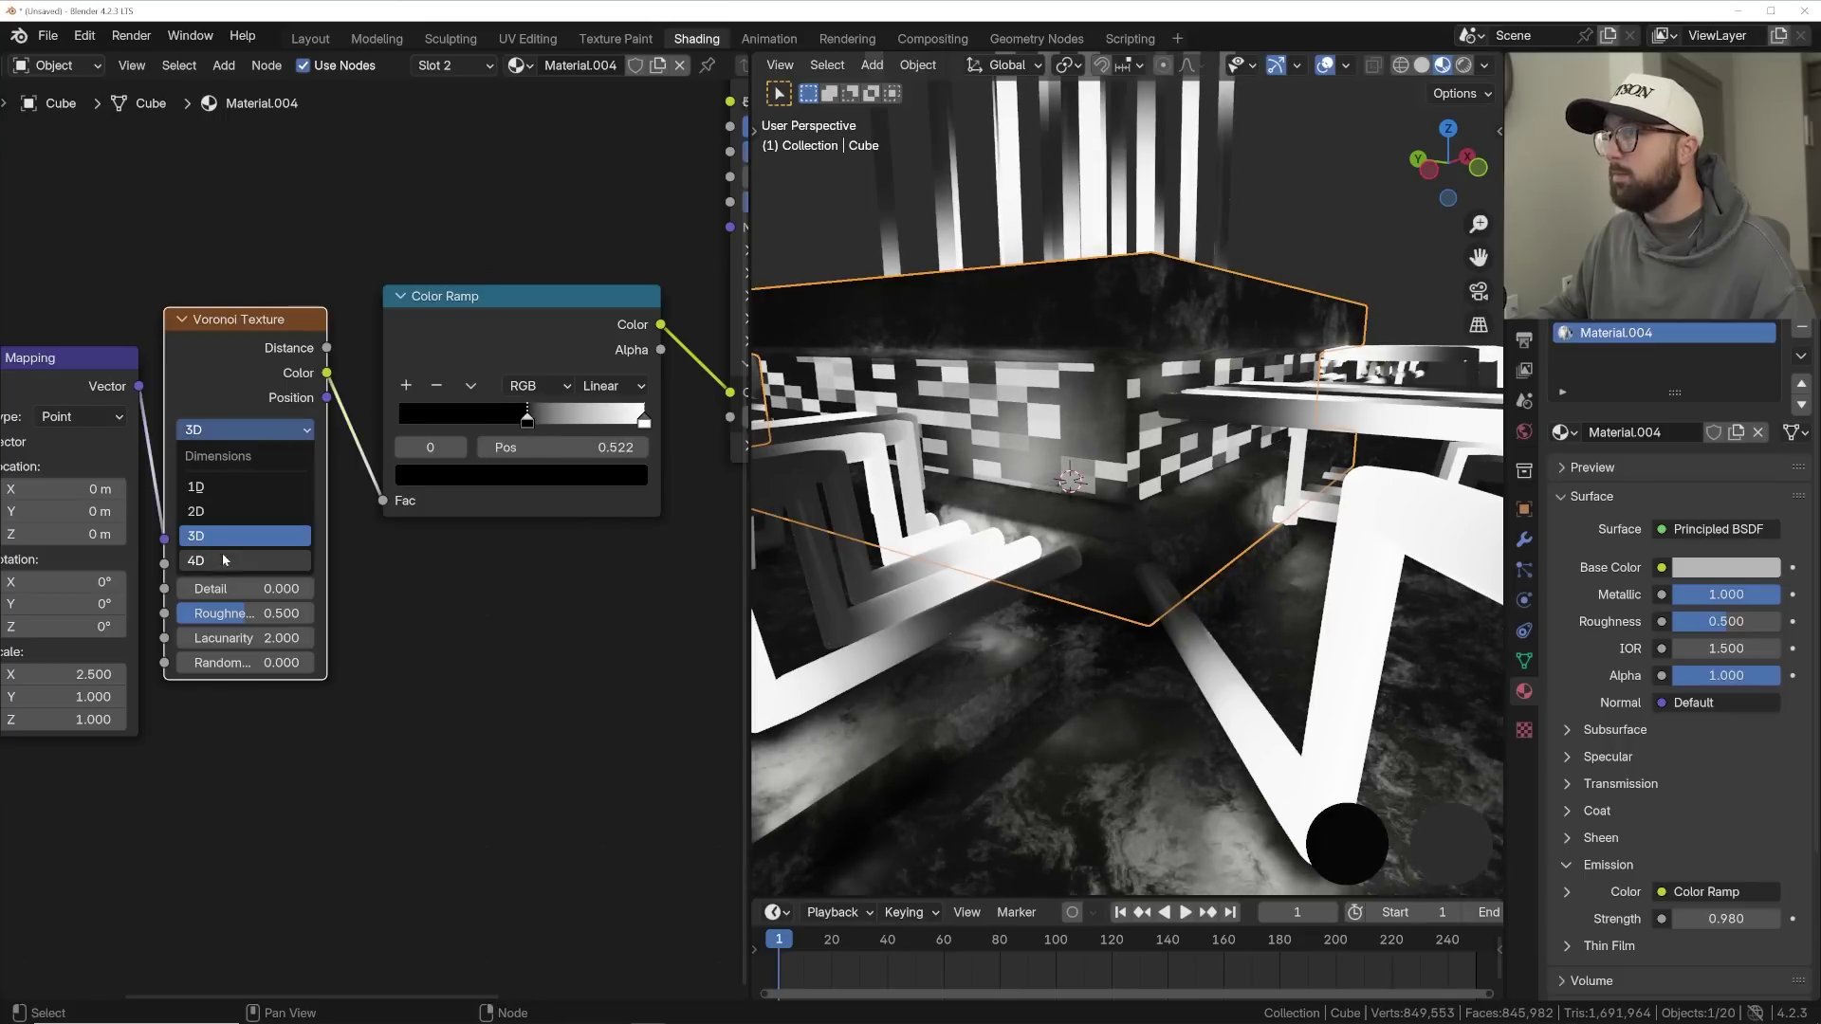
left_click(222, 554)
left_click_drag(245, 588, 302, 588)
- Change the Voronoi feature output to Smooth F1 and set its Smoothness to 0.241
scroll(987, 471, "up", 5)
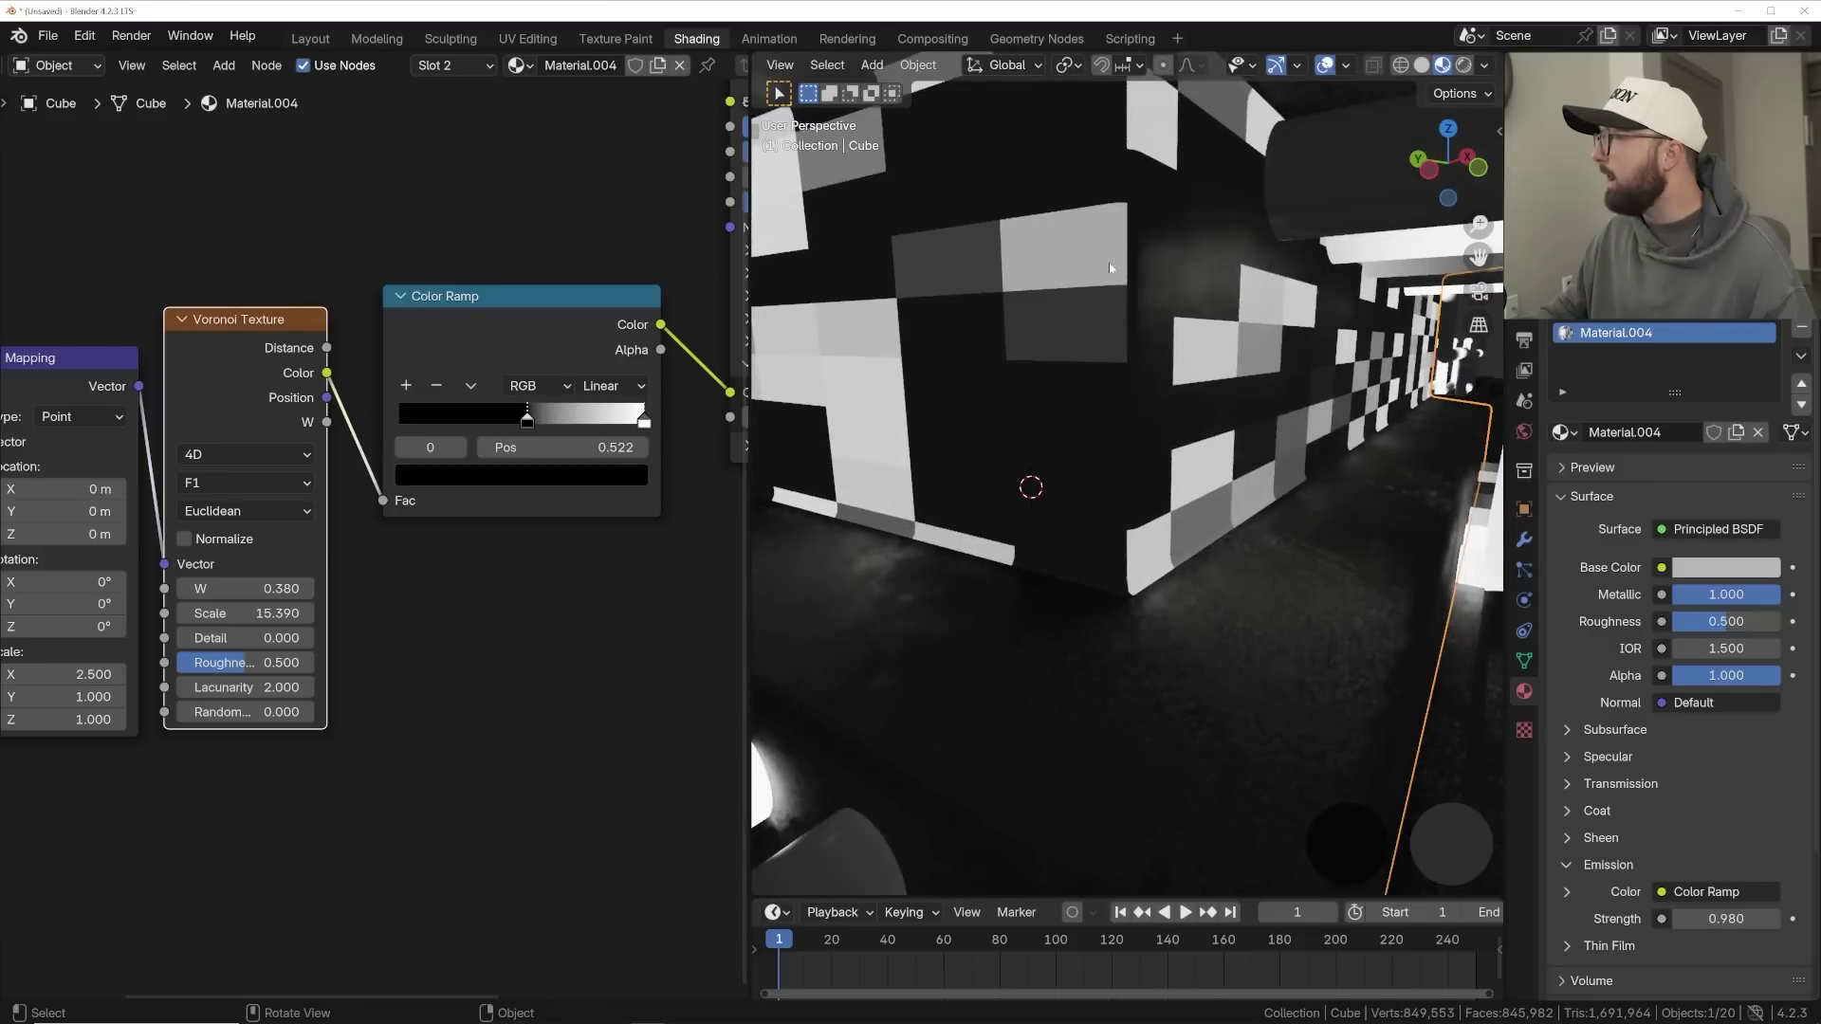
middle_click_drag(971, 203, 1141, 299)
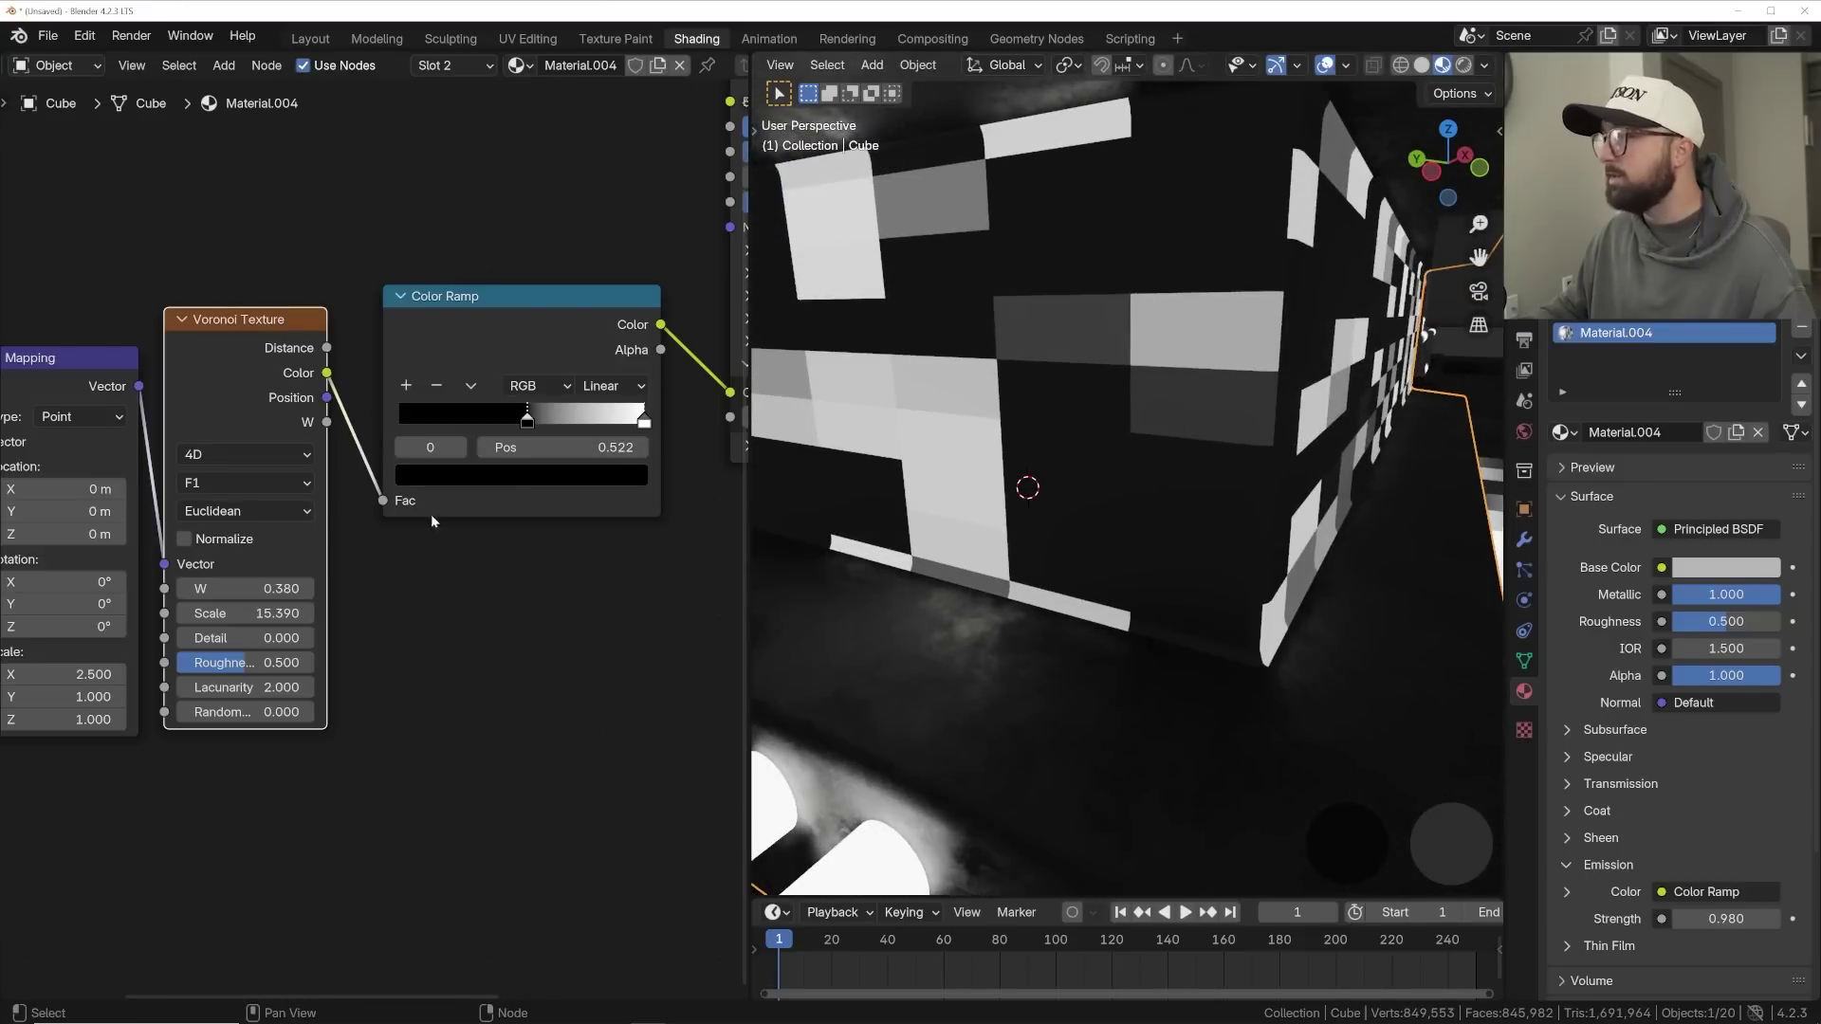
left_click(204, 494)
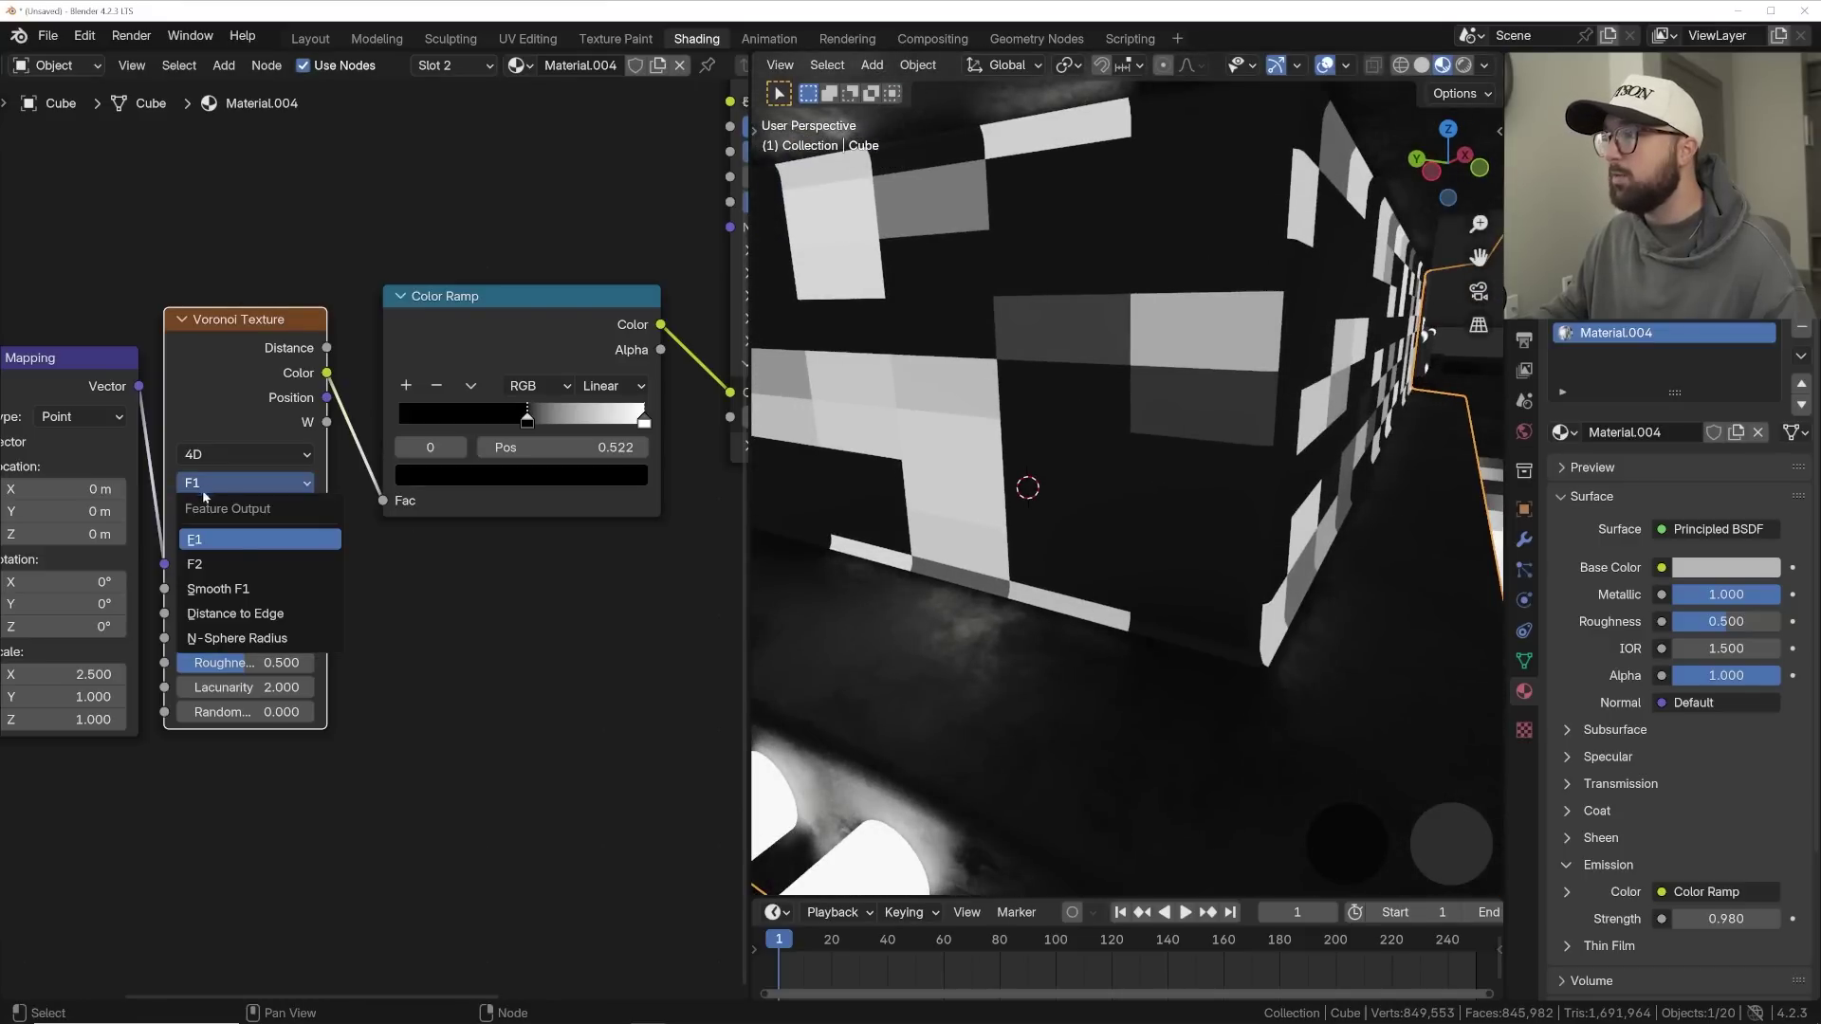
left_click(242, 589)
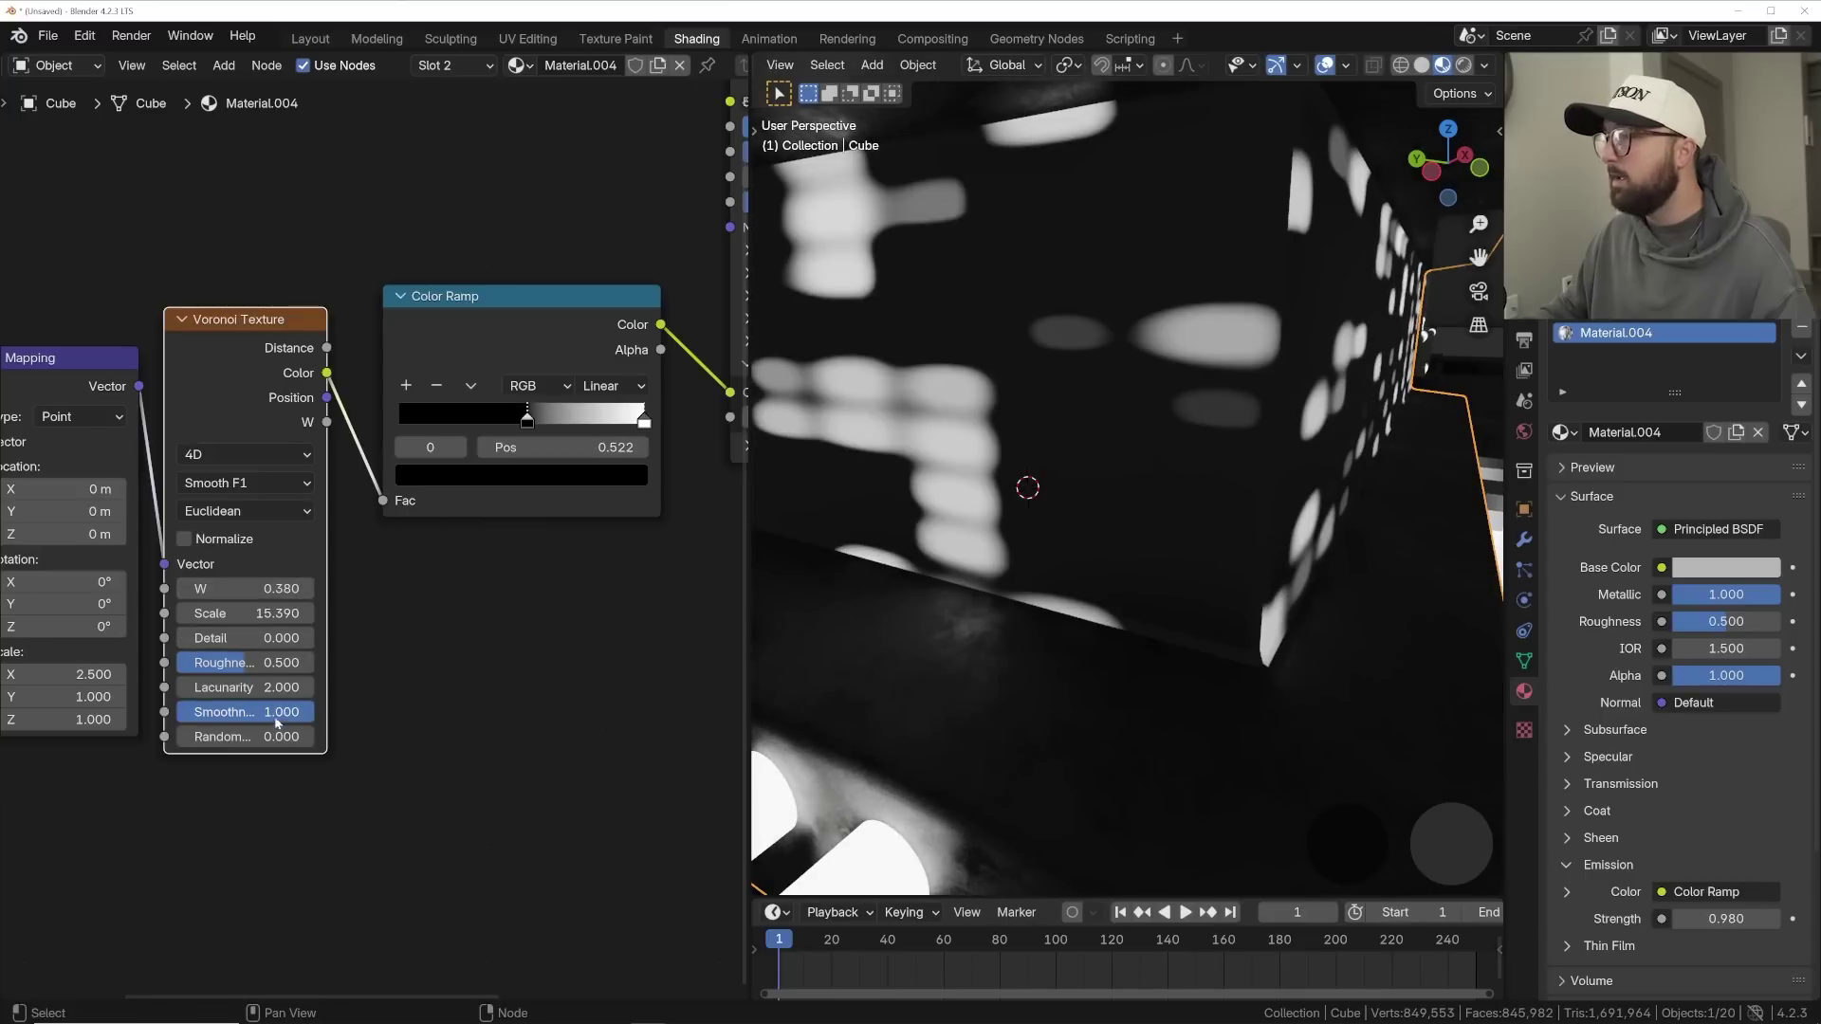
left_click_drag(284, 711, 204, 711)
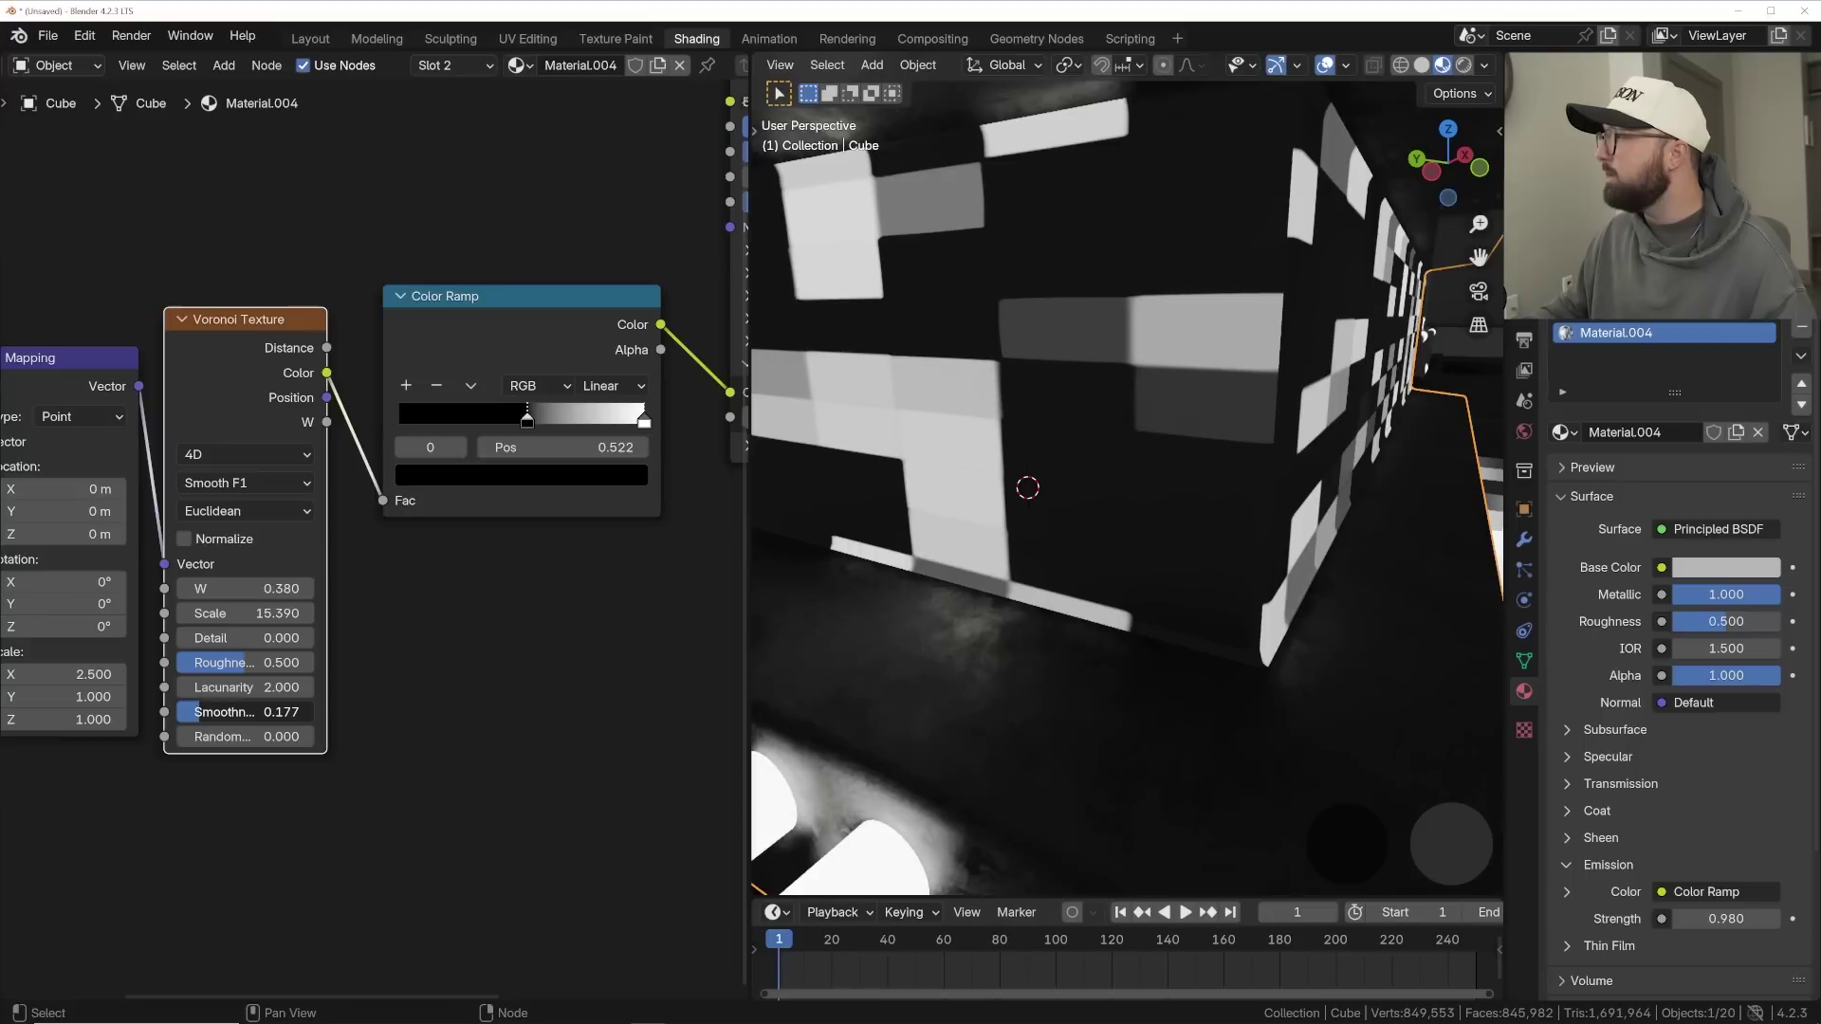
mouse_move(201, 712)
left_mouse_down()
mouse_move(177, 712)
mouse_move(210, 712)
left_mouse_up()
- Set the Voronoi Texture's W value to 0.840 to shift the light pattern on the block
scroll(1030, 521, "down", 5)
mouse_move(1076, 512)
middle_mouse_down()
mouse_move(1051, 515)
mouse_move(1073, 515)
middle_mouse_up()
left_click_drag(254, 588, 298, 588)
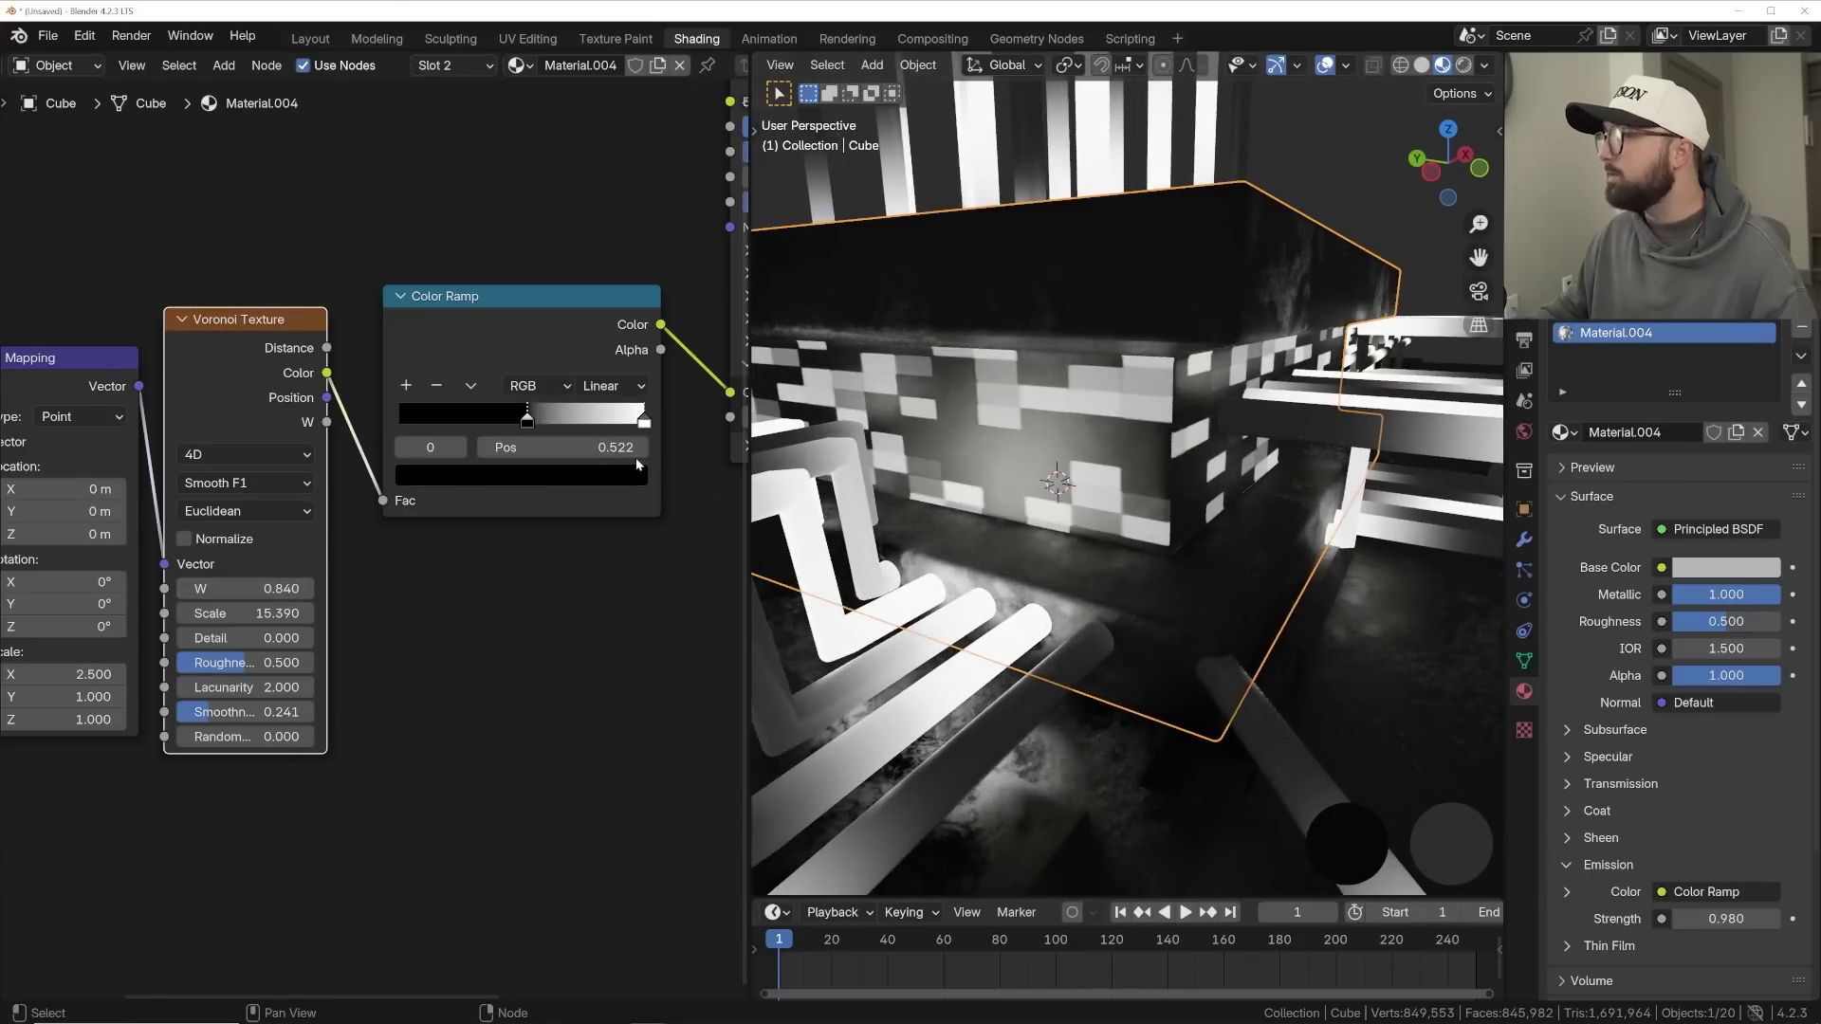
- Recolor the Color Ramp's white stop to magenta with Hue about 0.826 and Saturation about 0.948
middle_click_drag(635, 458, 527, 482)
left_click(536, 446)
left_click(513, 502)
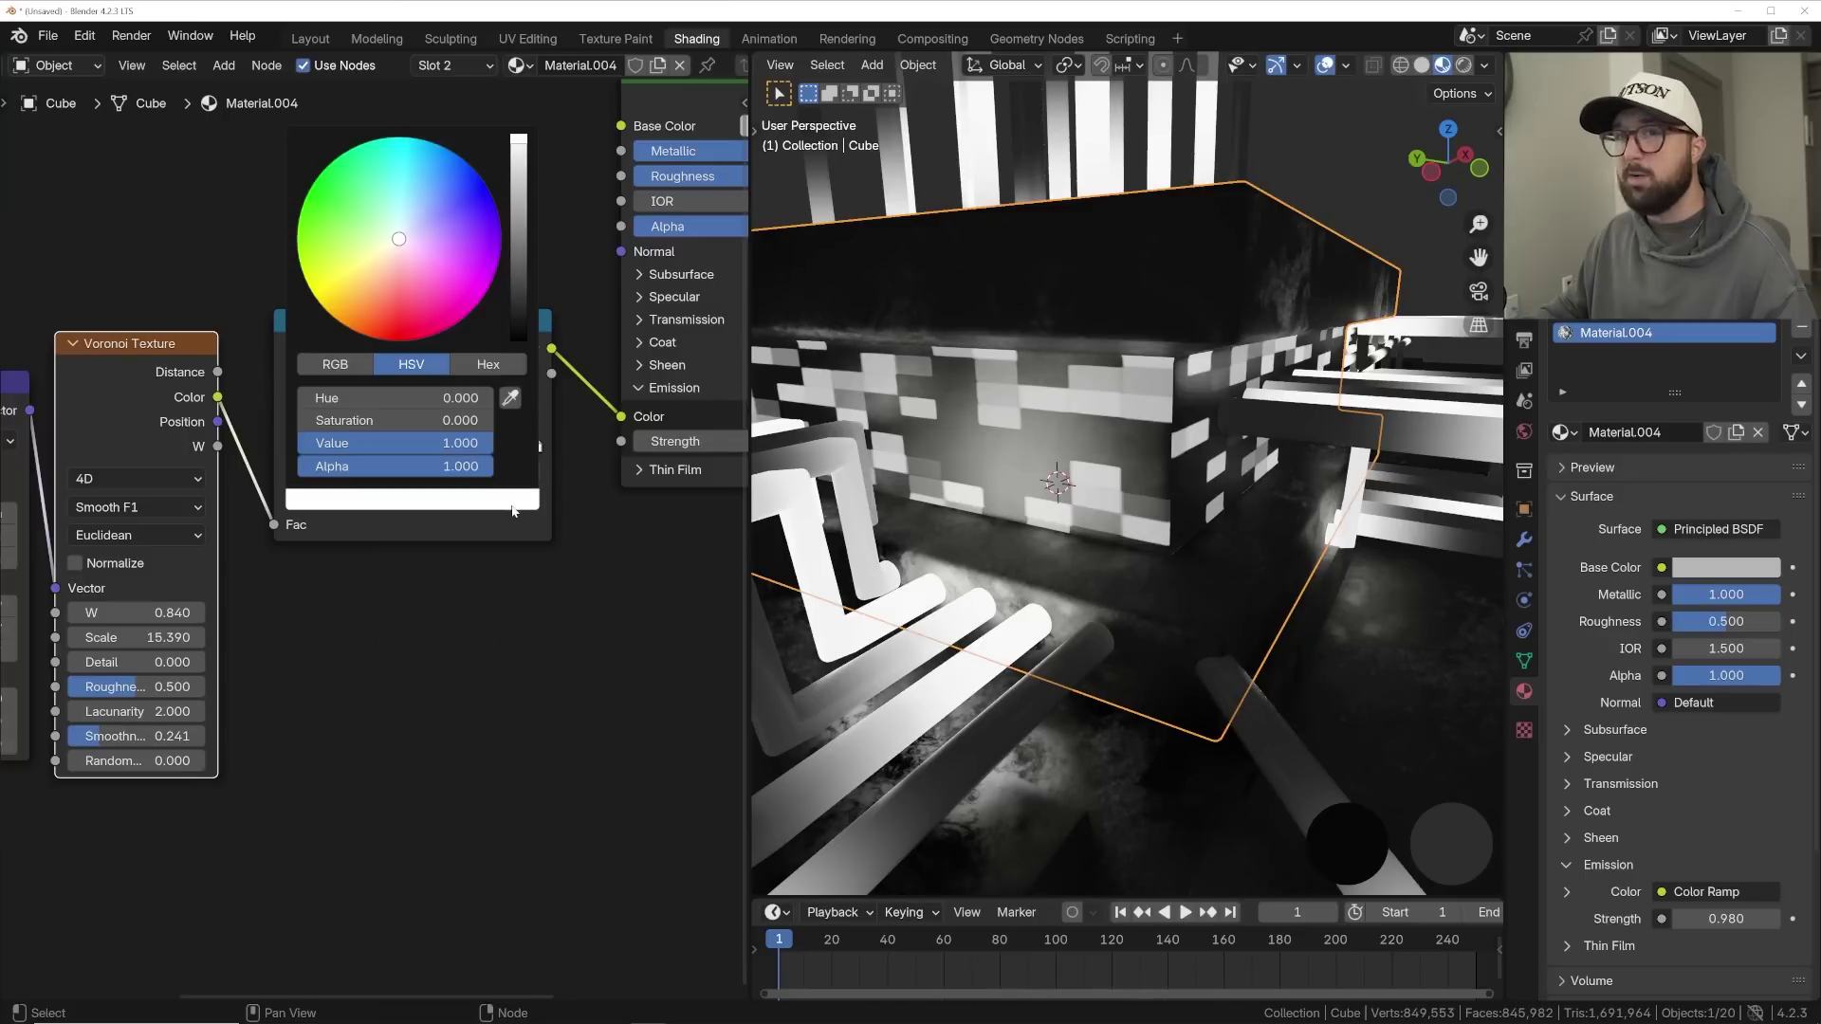
left_click(438, 280)
left_click_drag(437, 280, 460, 270)
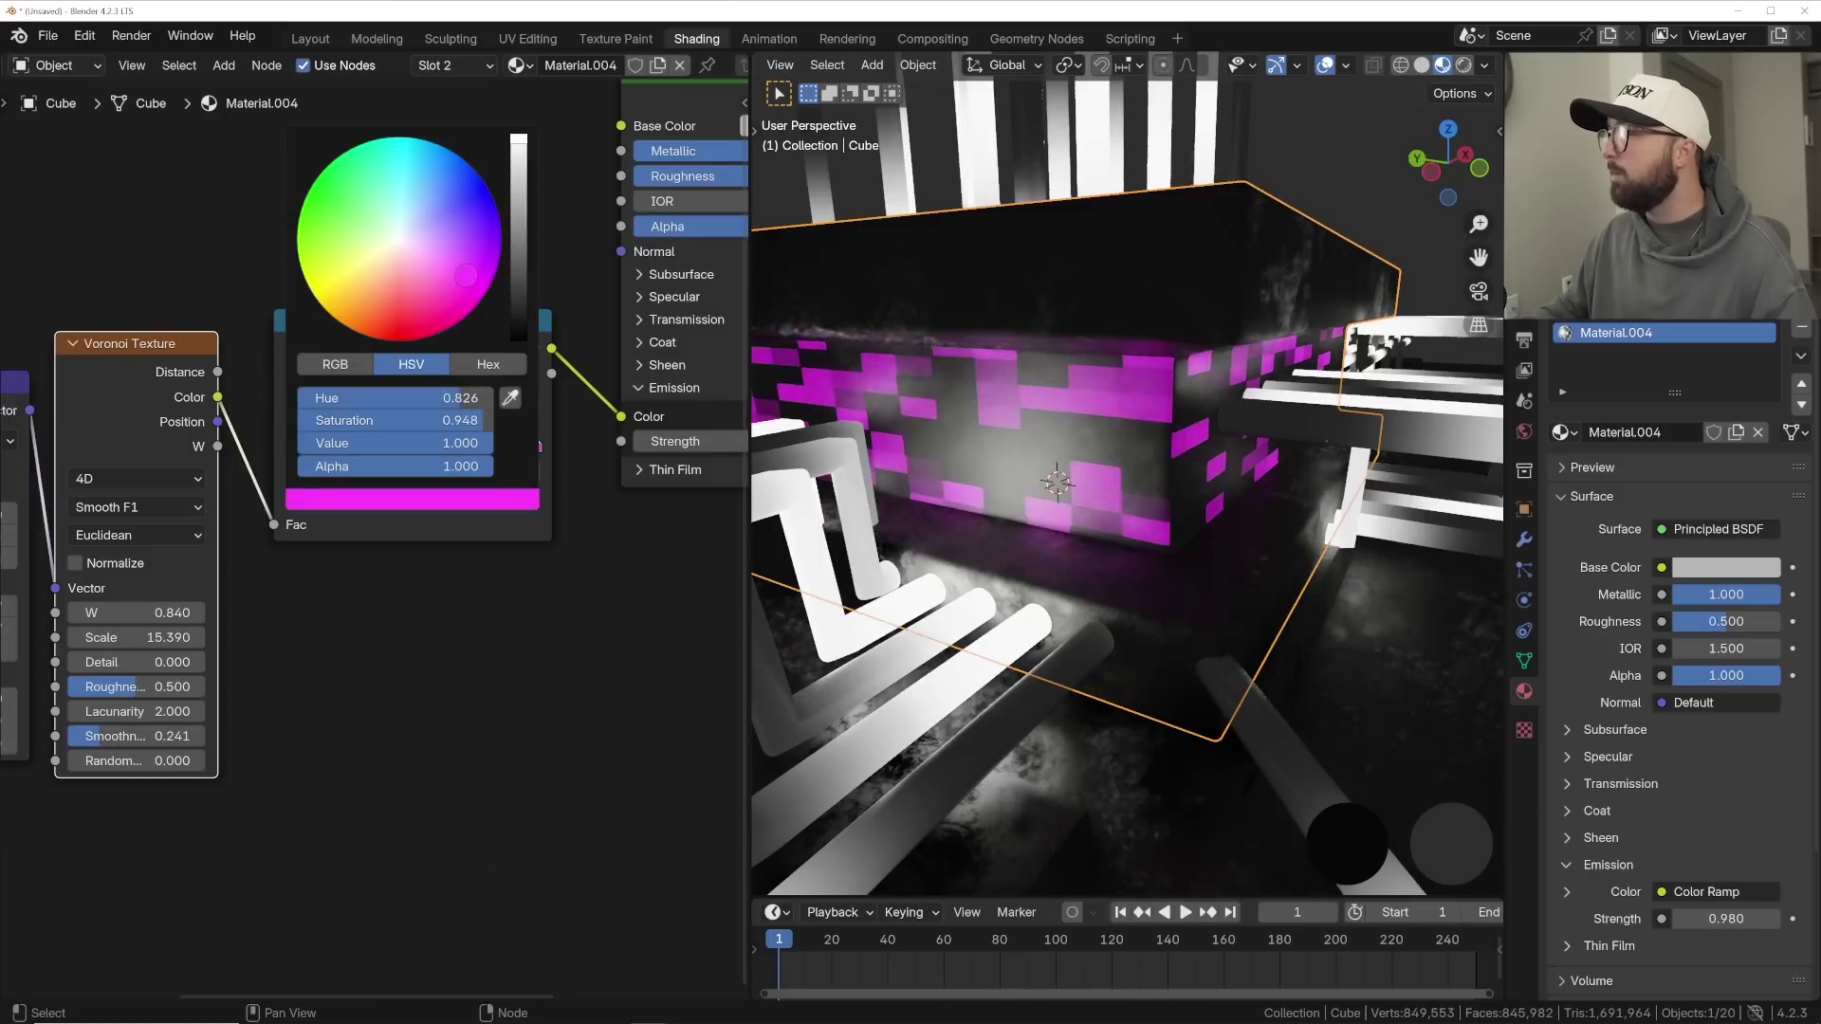
- Raise the Emission Strength of the block's magenta material to 16.1
scroll(612, 427, "down", 4)
left_click_drag(657, 469, 707, 469)
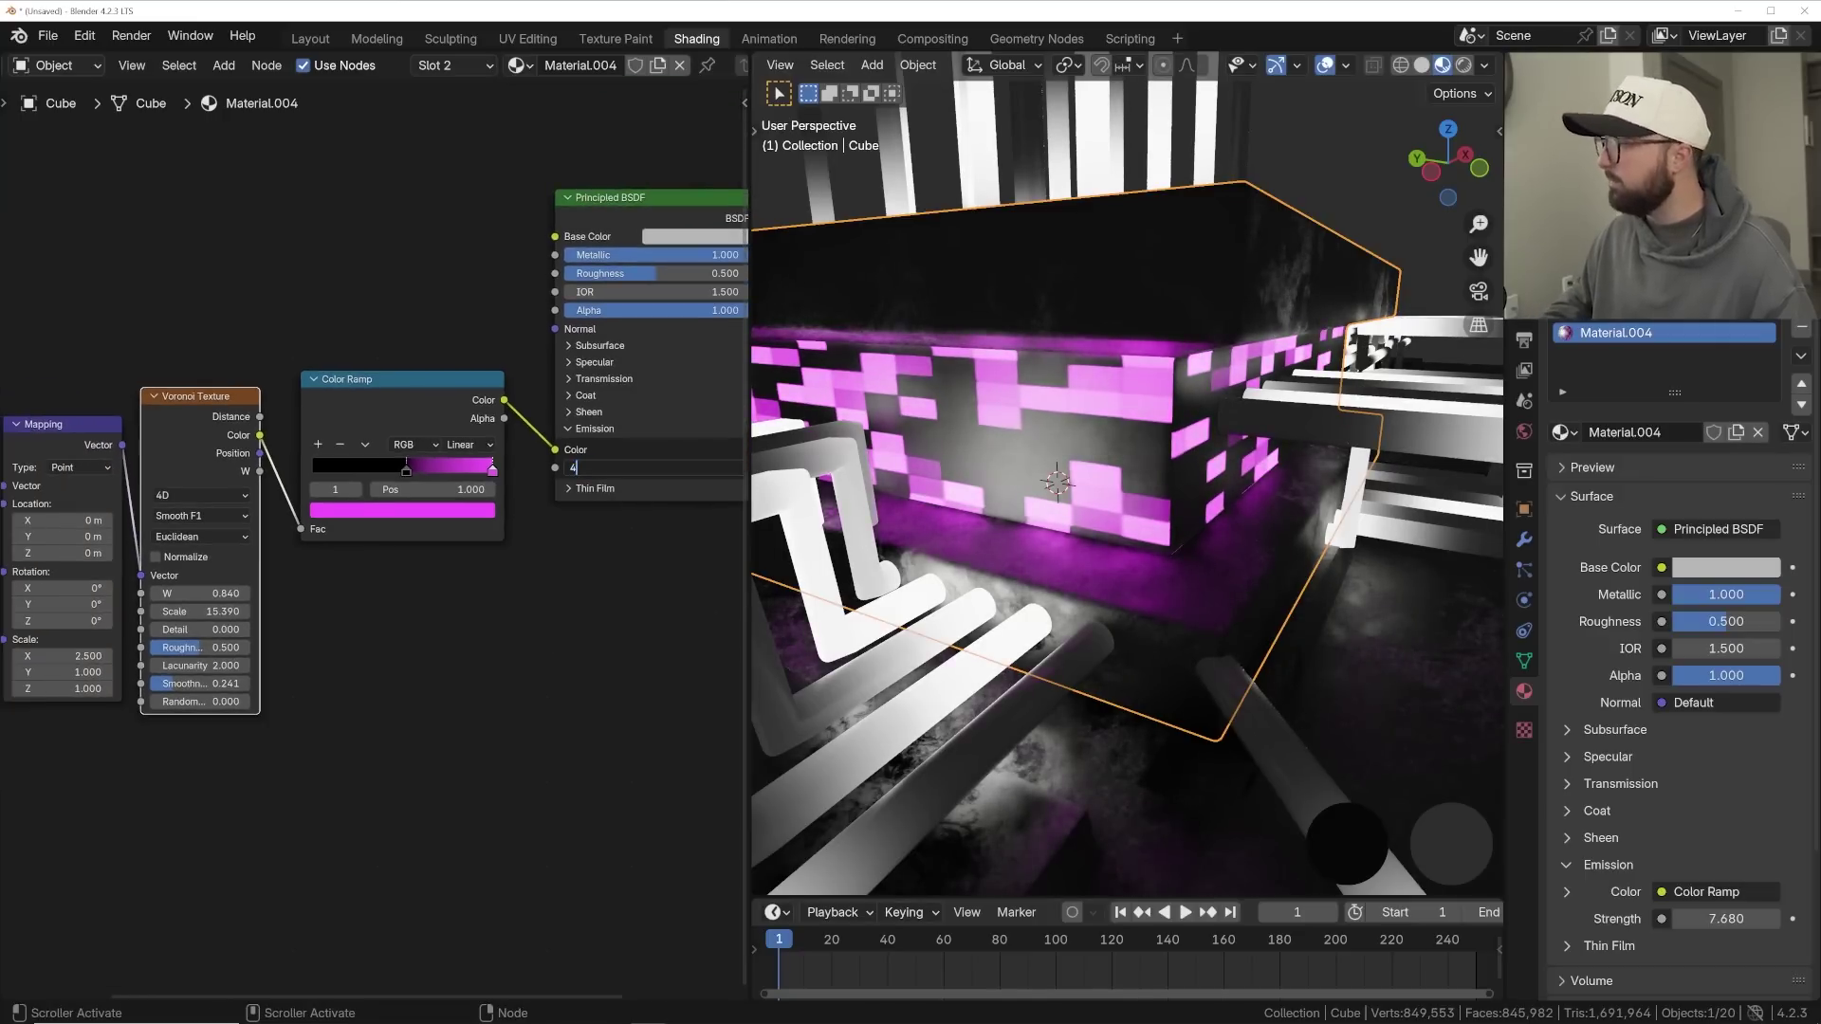
type("0.1")
key("Return")
left_click_drag(706, 469, 747, 469)
- Paste the magenta color onto the white Color Ramp stop of the vertical wires' material and deselect everything
scroll(1148, 498, "down", 3)
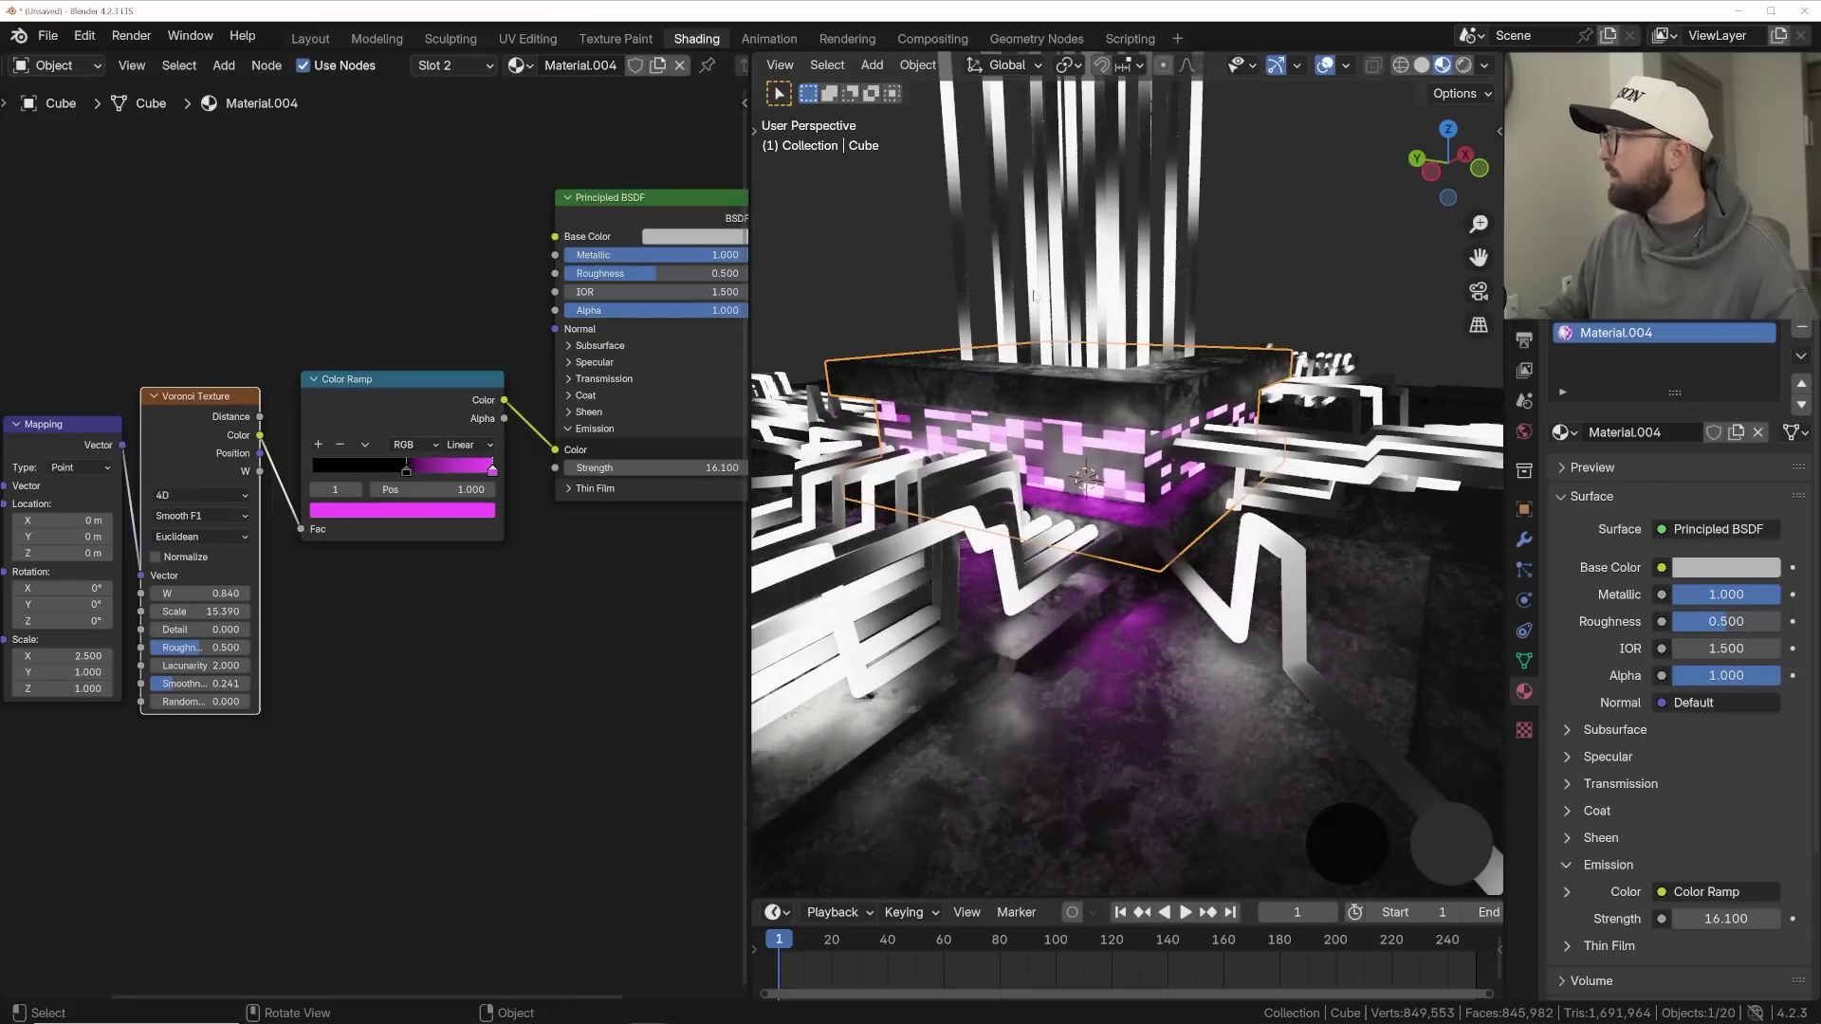
left_click(1062, 287)
left_click(570, 489)
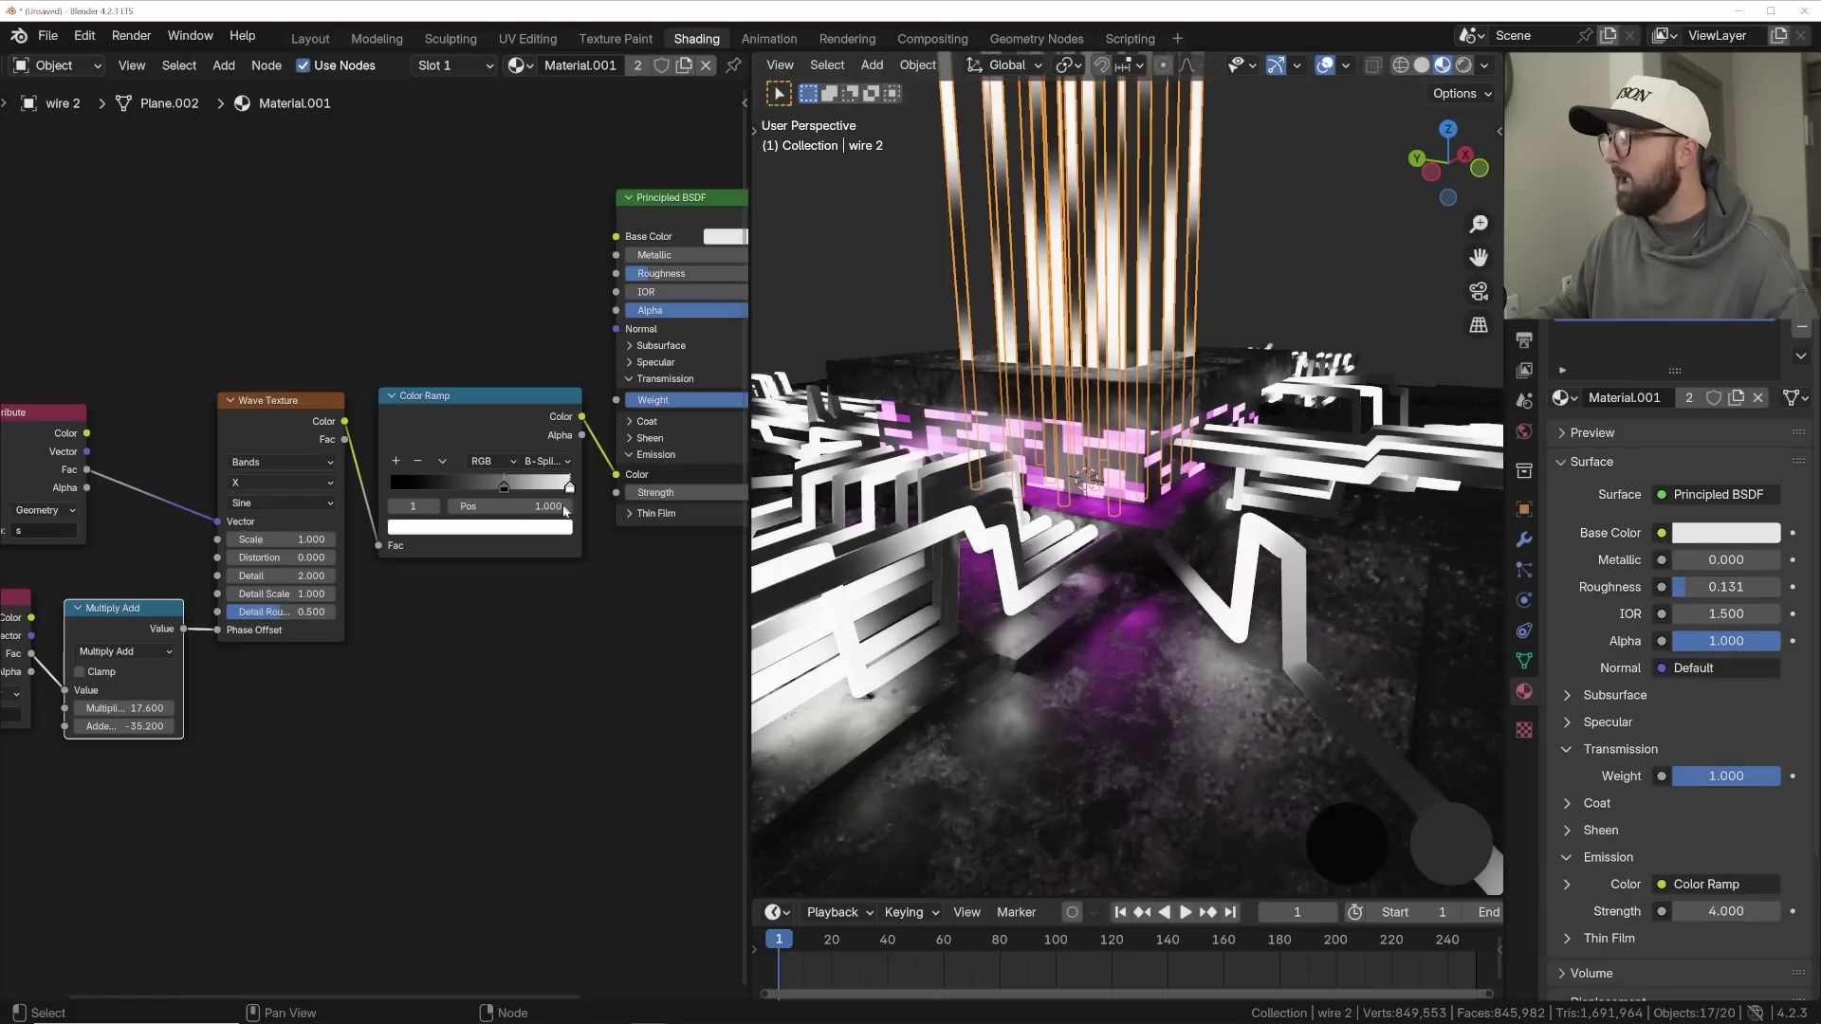
key("ctrl+v")
key("alt+a")
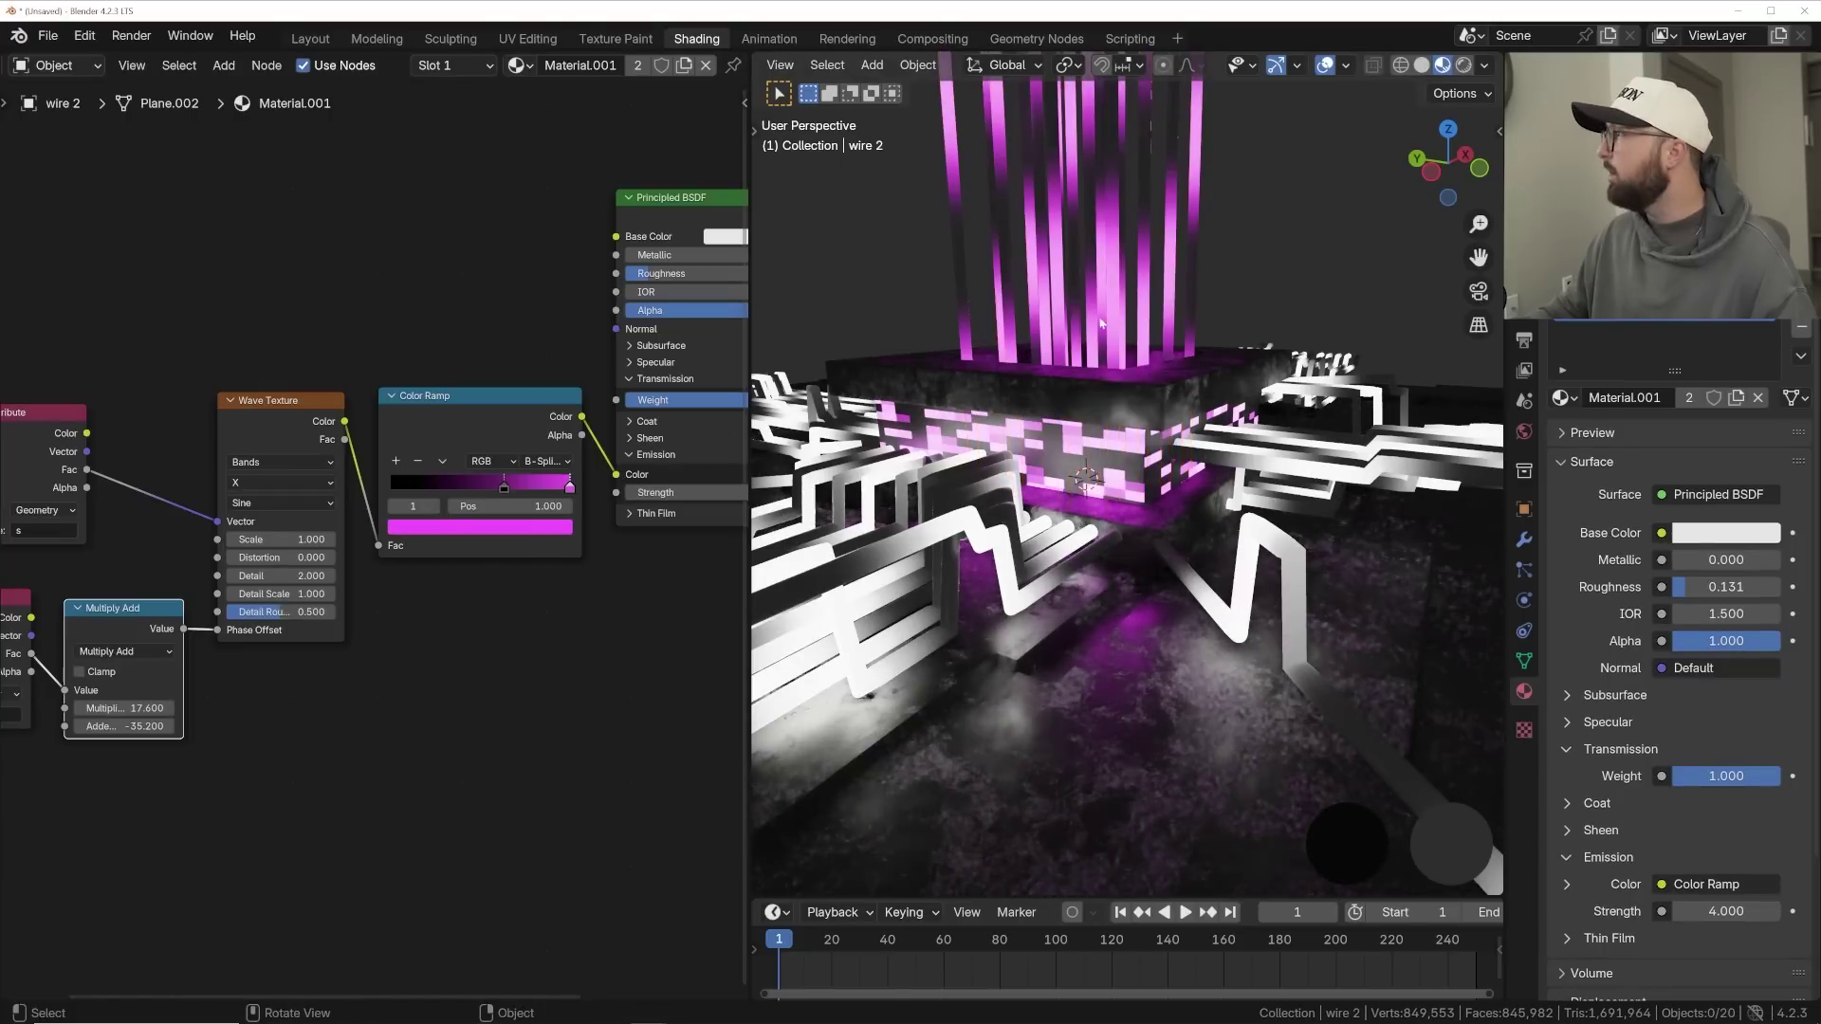
- Select the floor wires object and view the circuit from above
left_click(946, 529)
middle_click_drag(946, 529, 1147, 566)
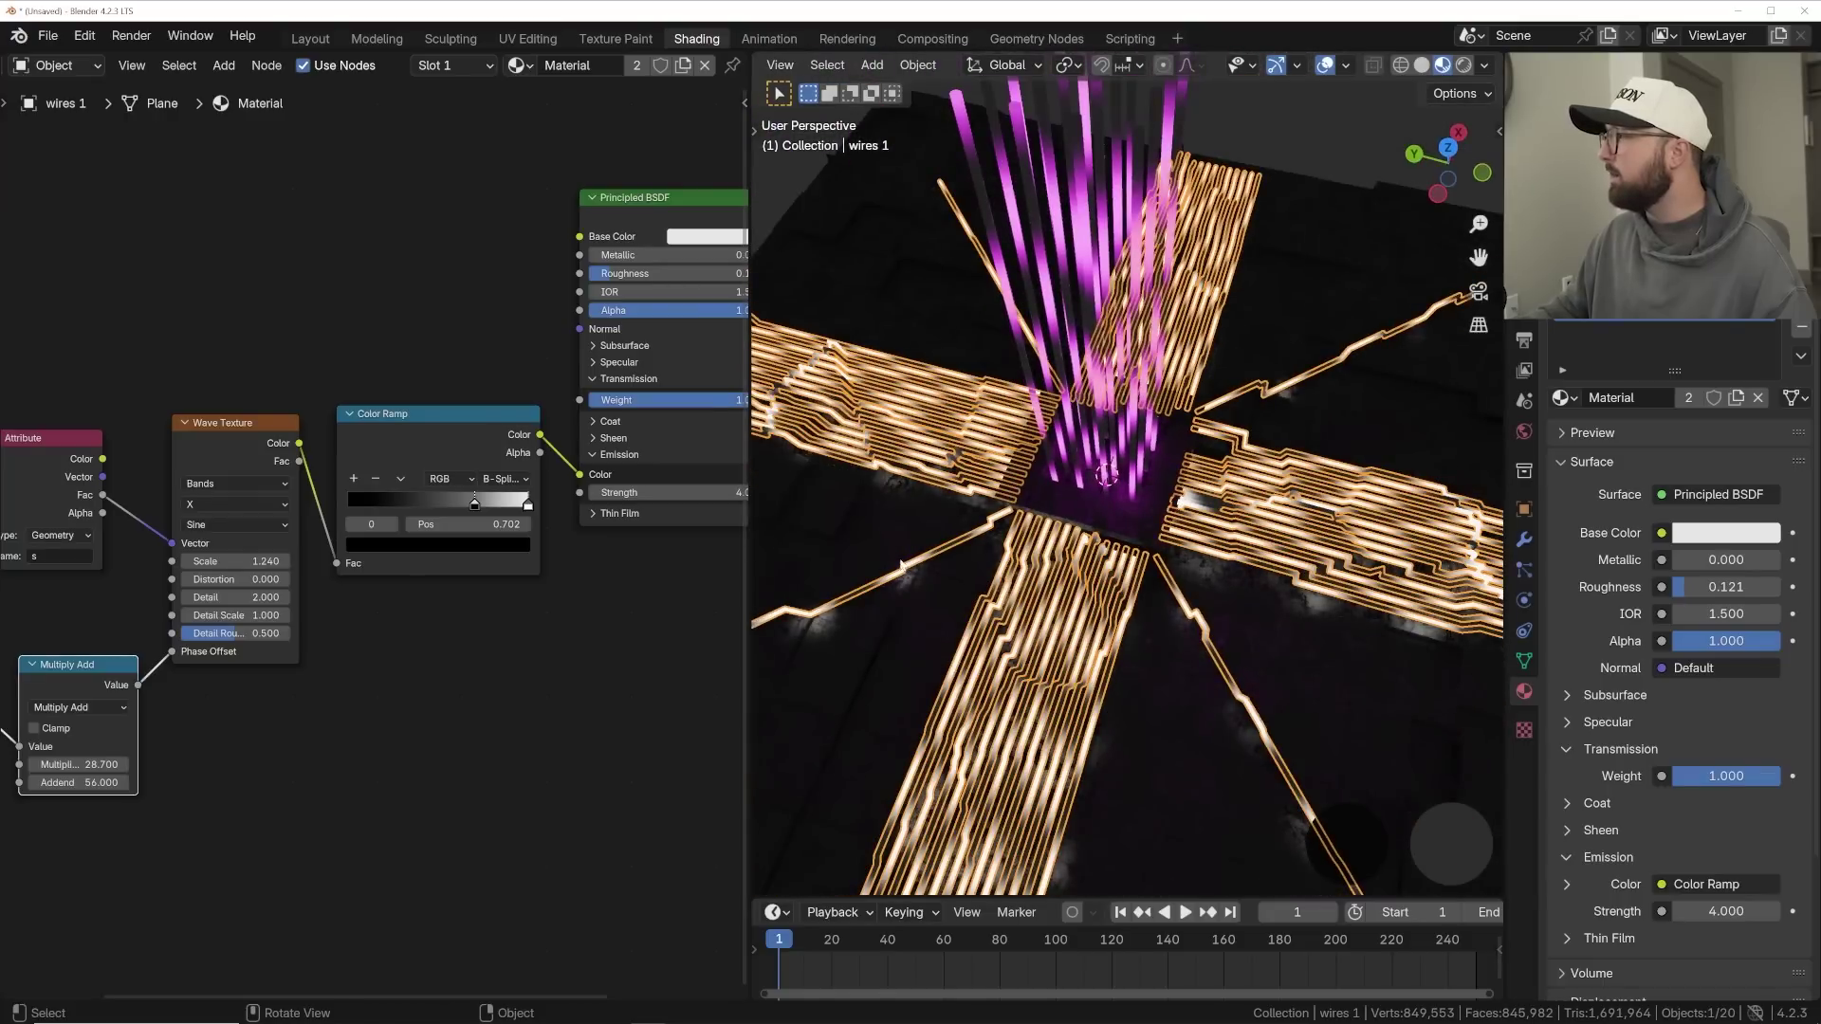
left_click(1325, 65)
scroll(1128, 599, "up", 5)
key("shift+a")
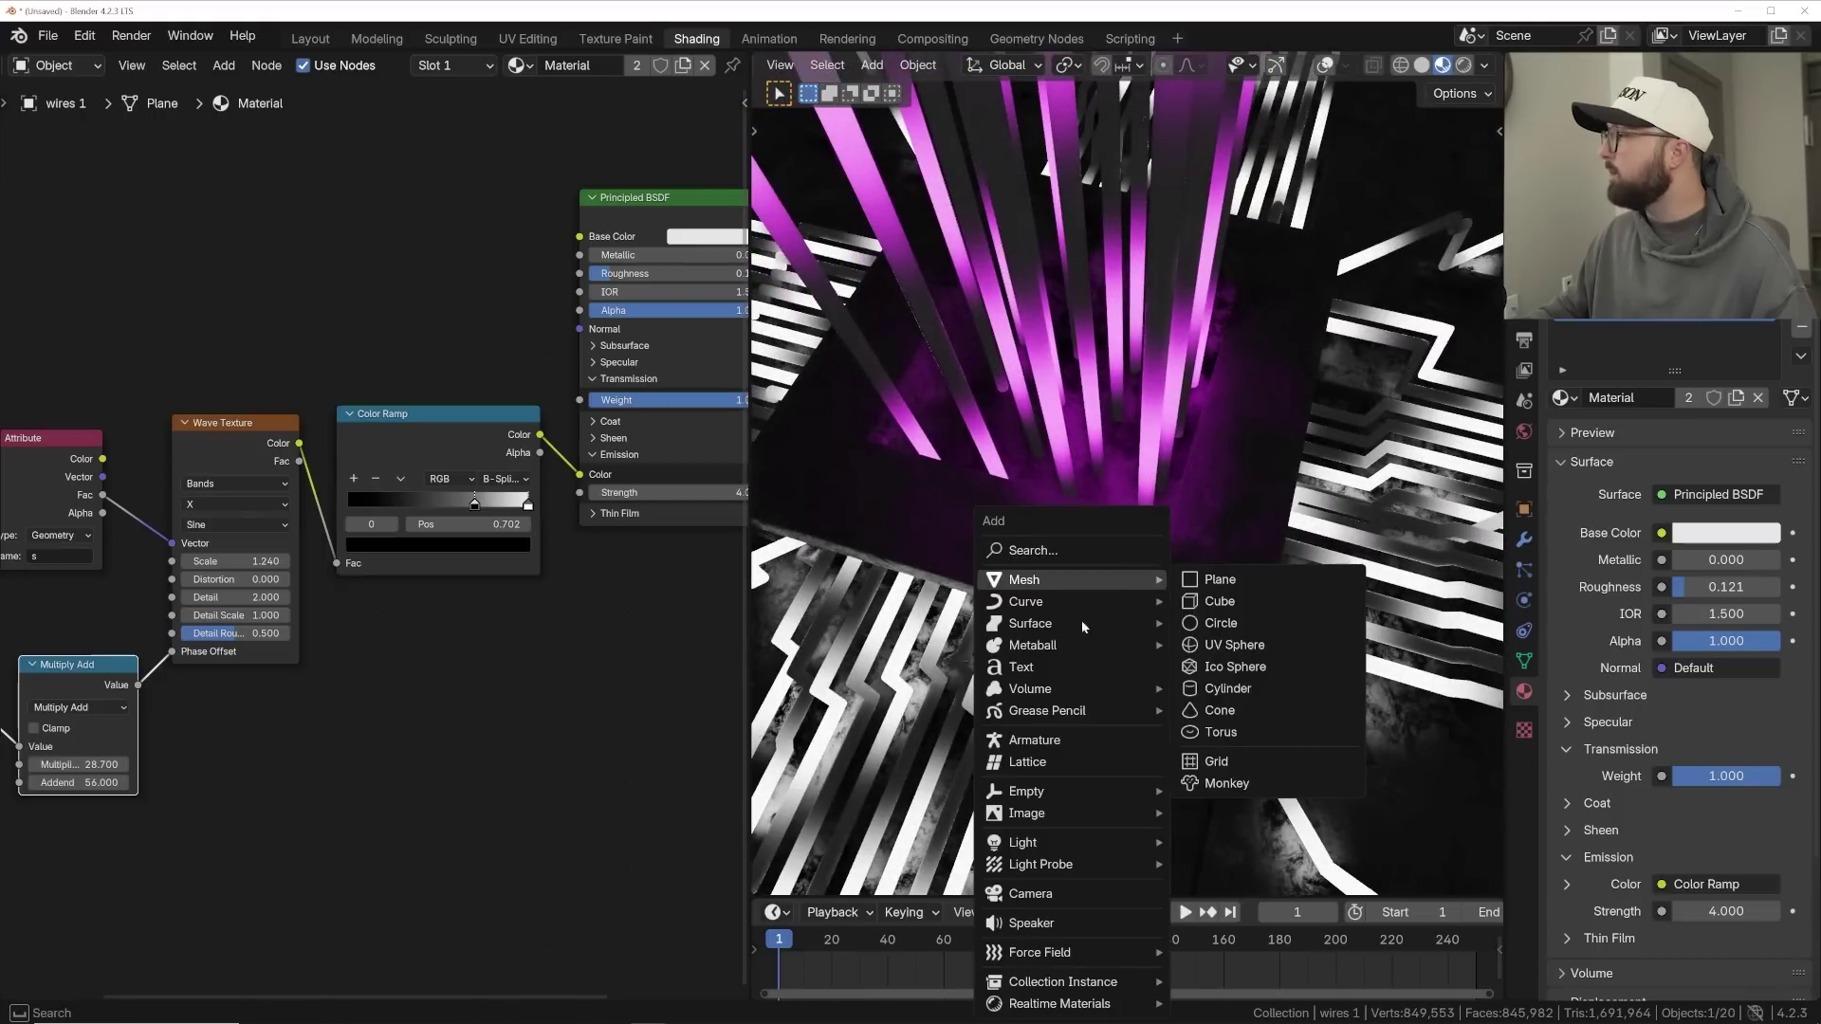
left_click(1323, 69)
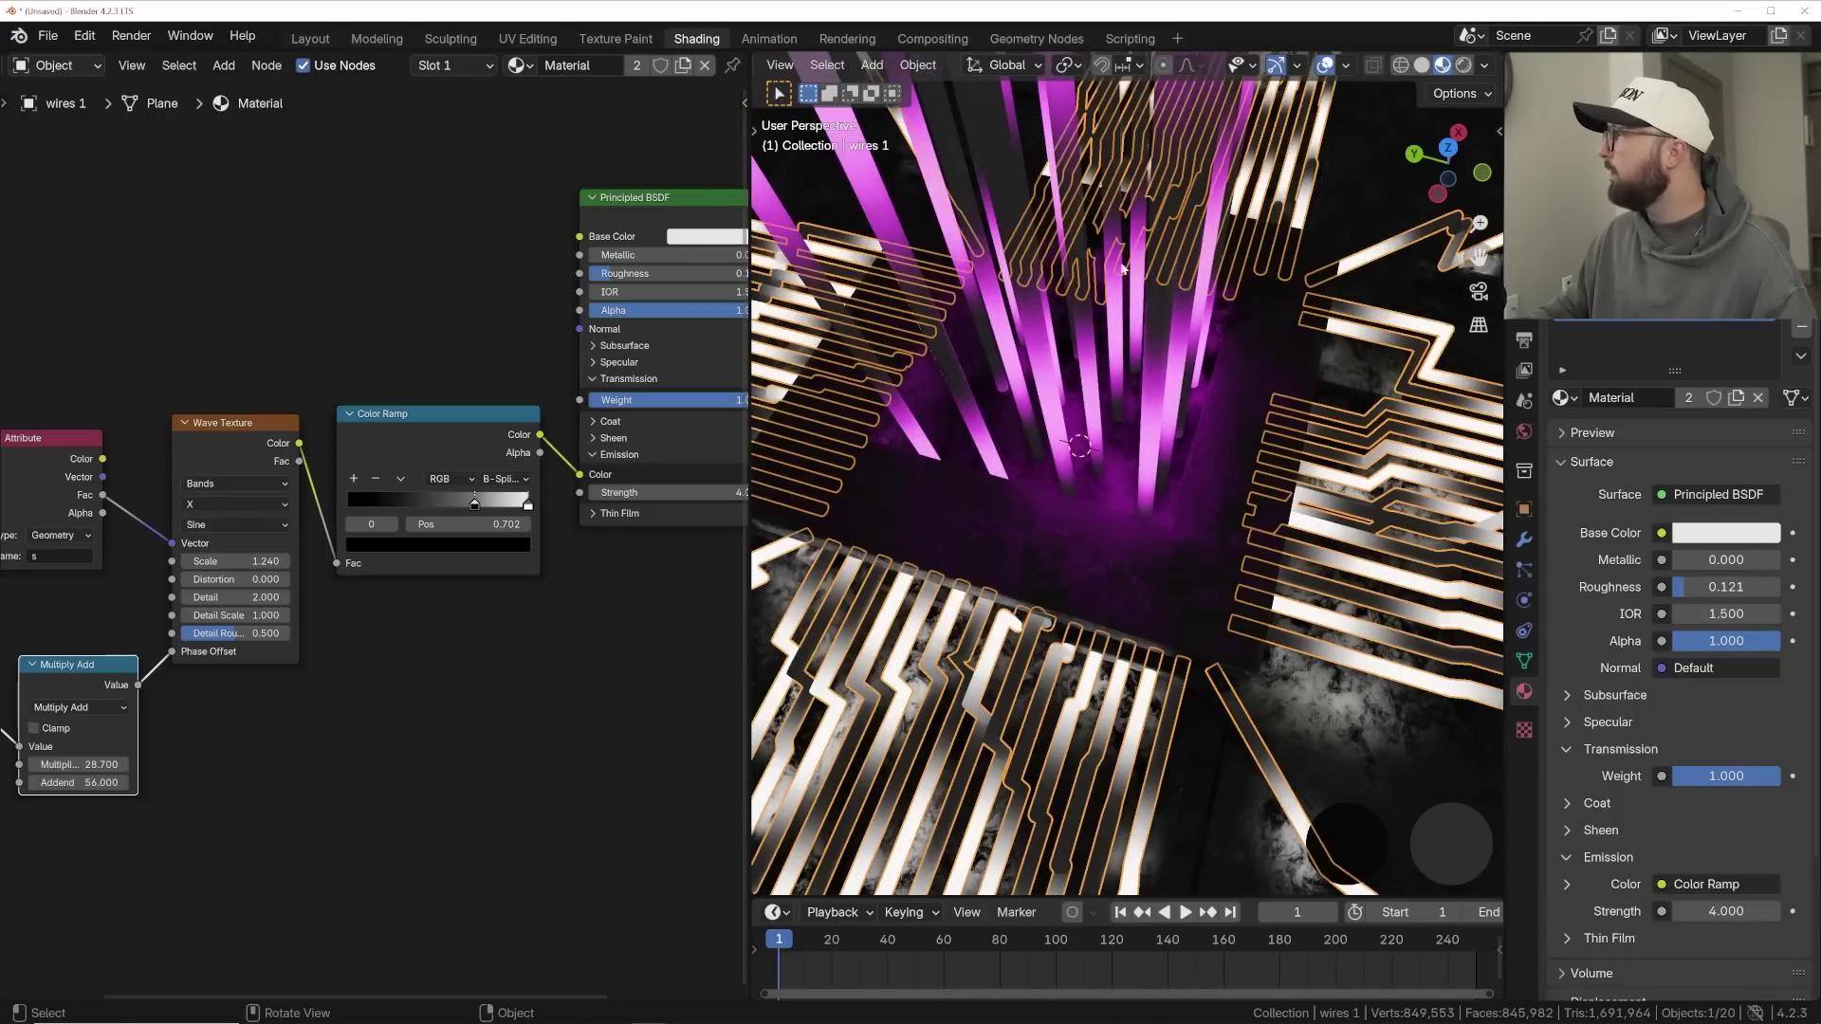
- Add a Plain Axes empty at the centre of the circuit and reselect the floor wires
key("shift+a")
mouse_move(1053, 623)
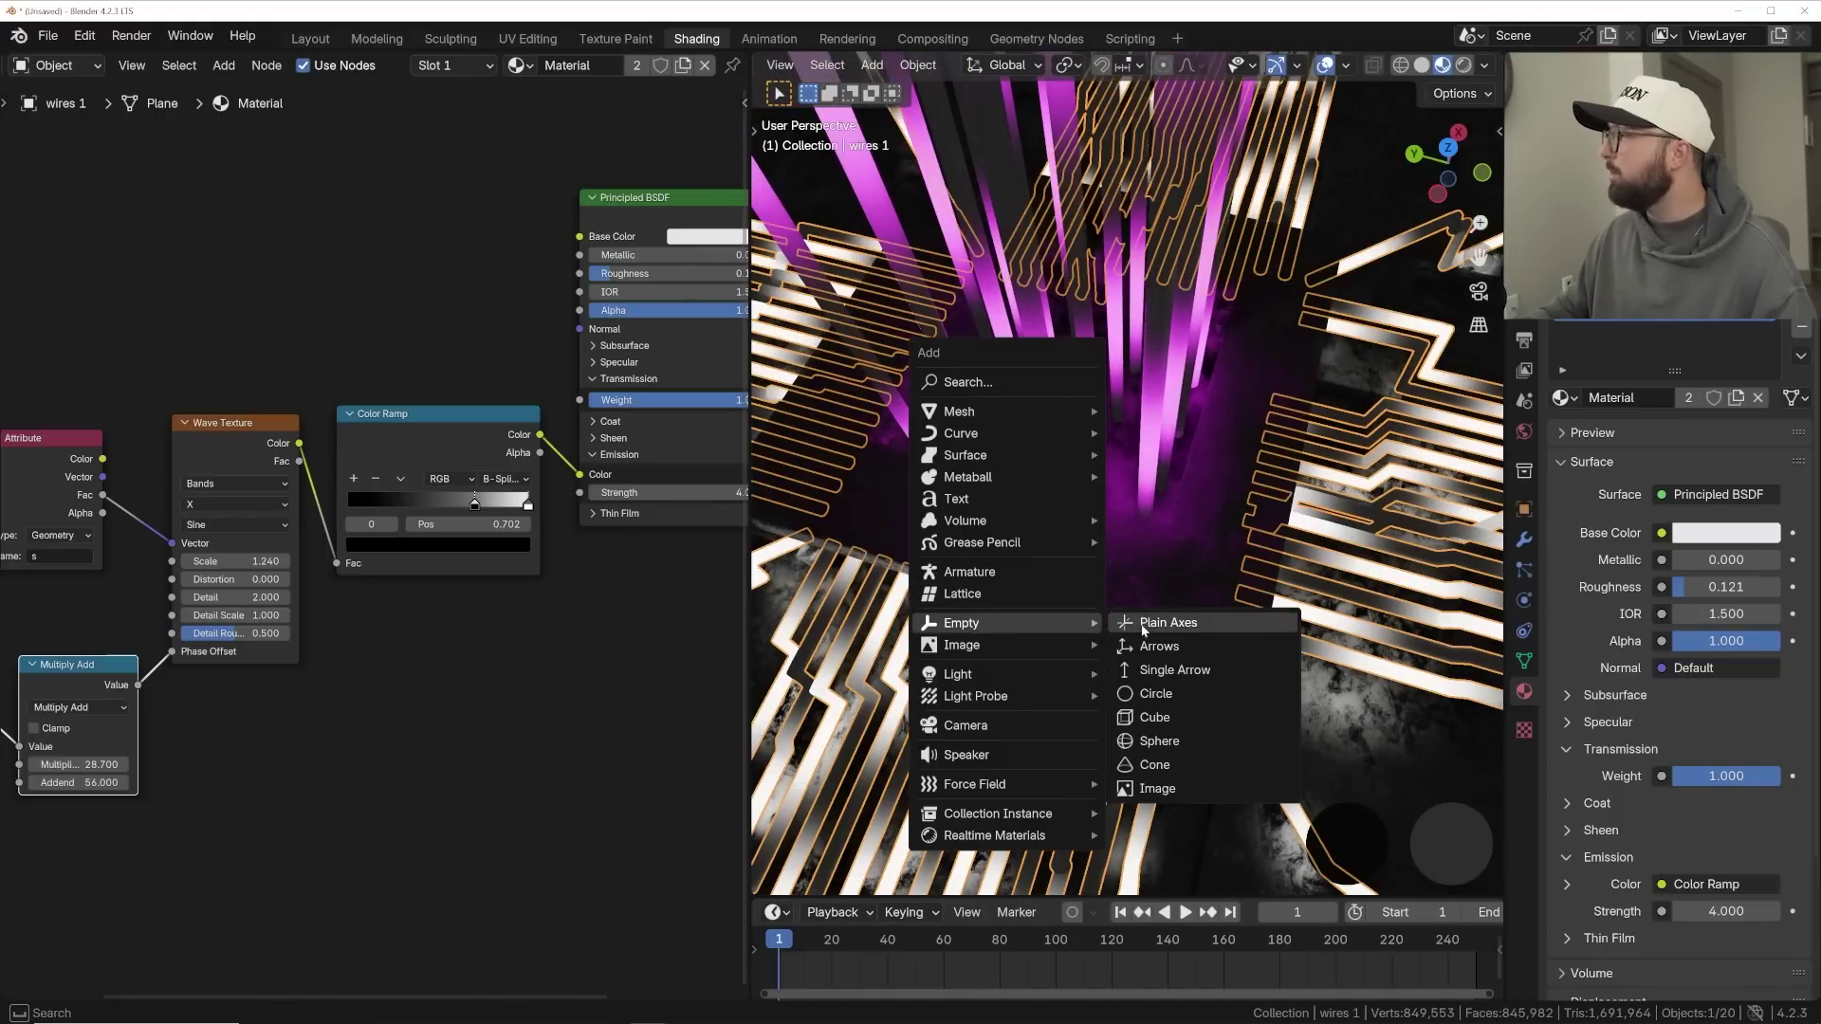
left_click(1142, 624)
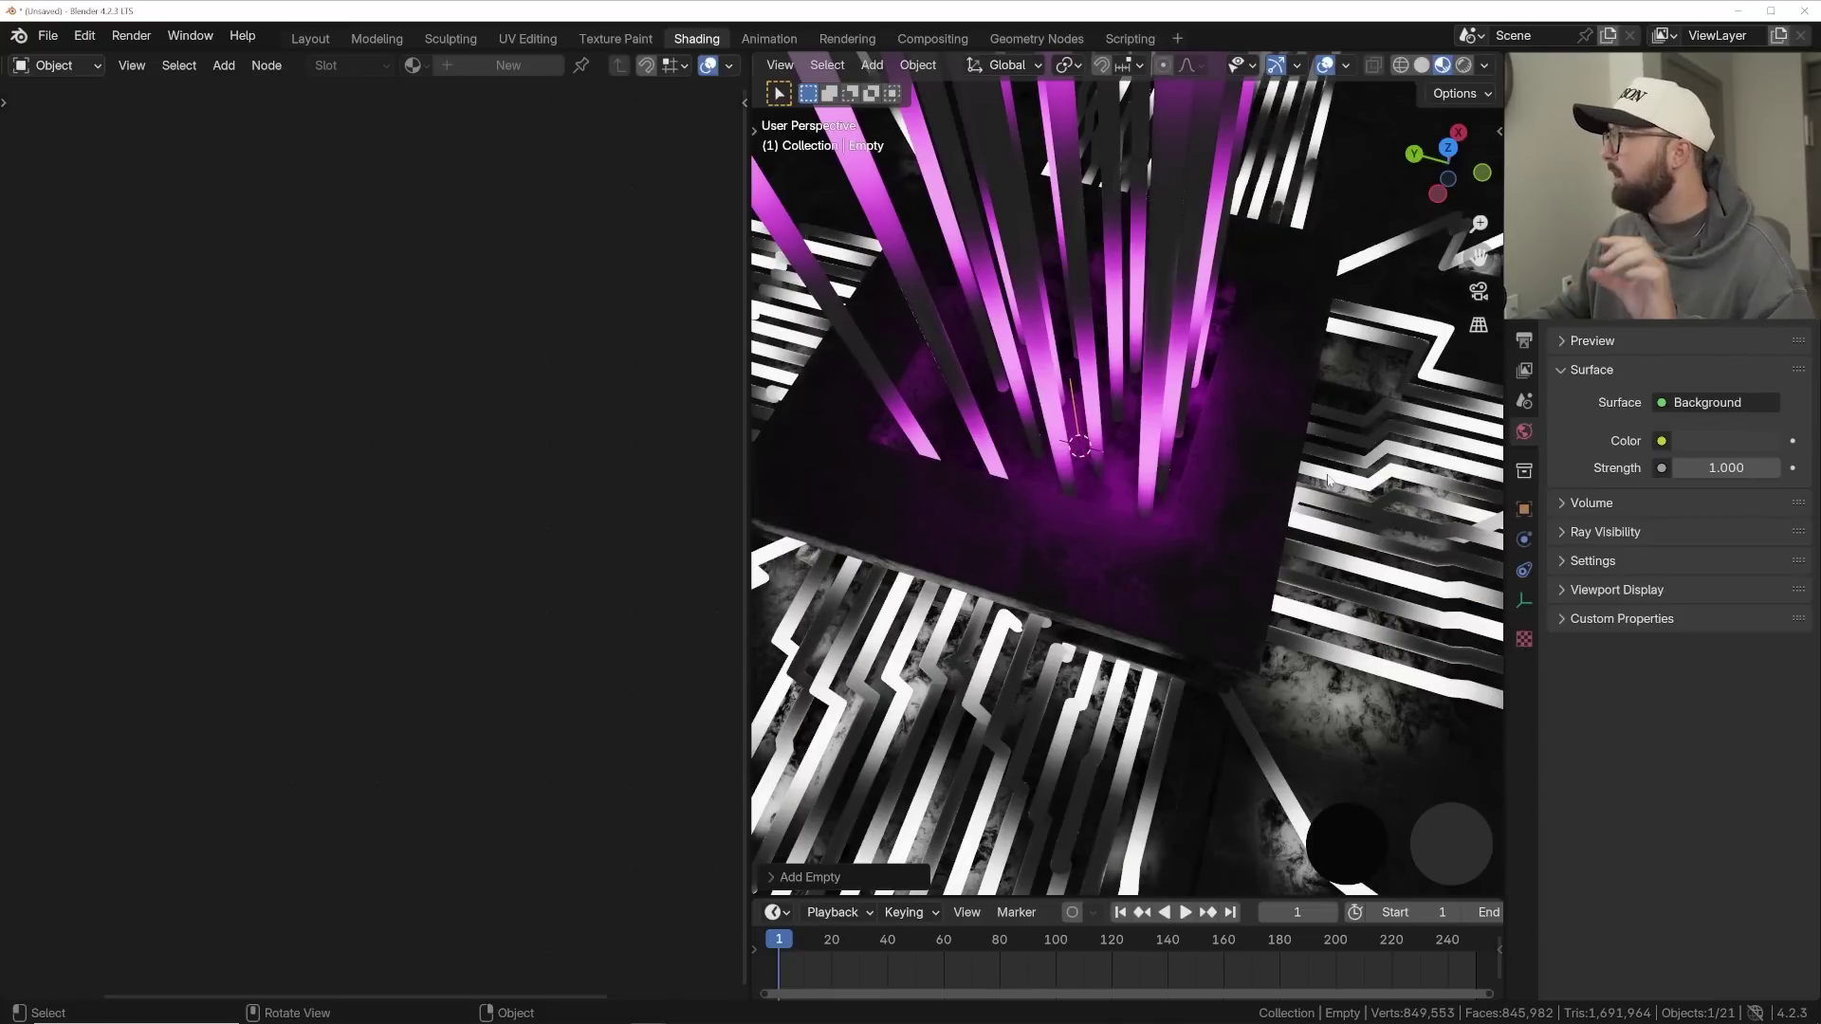
left_click(1327, 479)
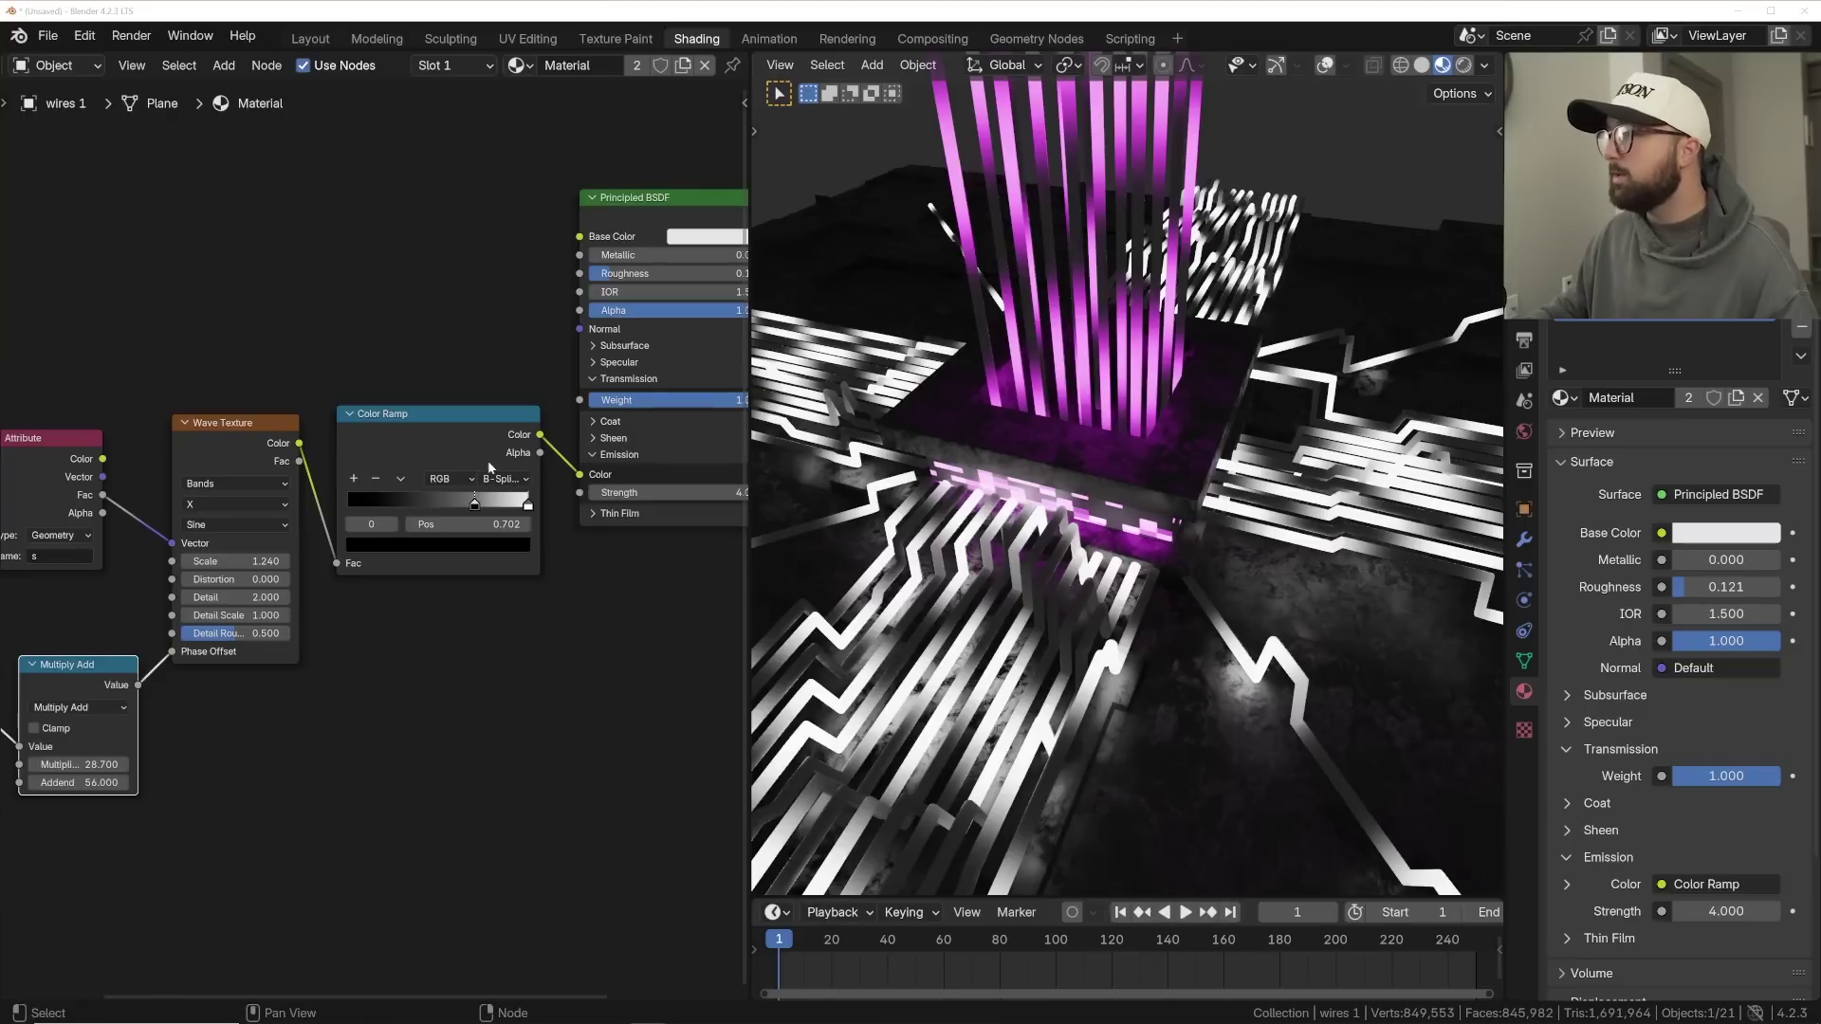
- Disconnect the floor wires' Color Ramp from the Principled BSDF and move the pattern nodes away to make room
right_click_drag(569, 426, 554, 525, "ctrl")
scroll(469, 421, "down", 4)
left_click_drag(124, 433, 435, 697)
key("g")
left_click(361, 617)
scroll(585, 437, "up", 3)
key("shift+a")
scroll(389, 517, "up", 5)
middle_click_drag(413, 477, 351, 478)
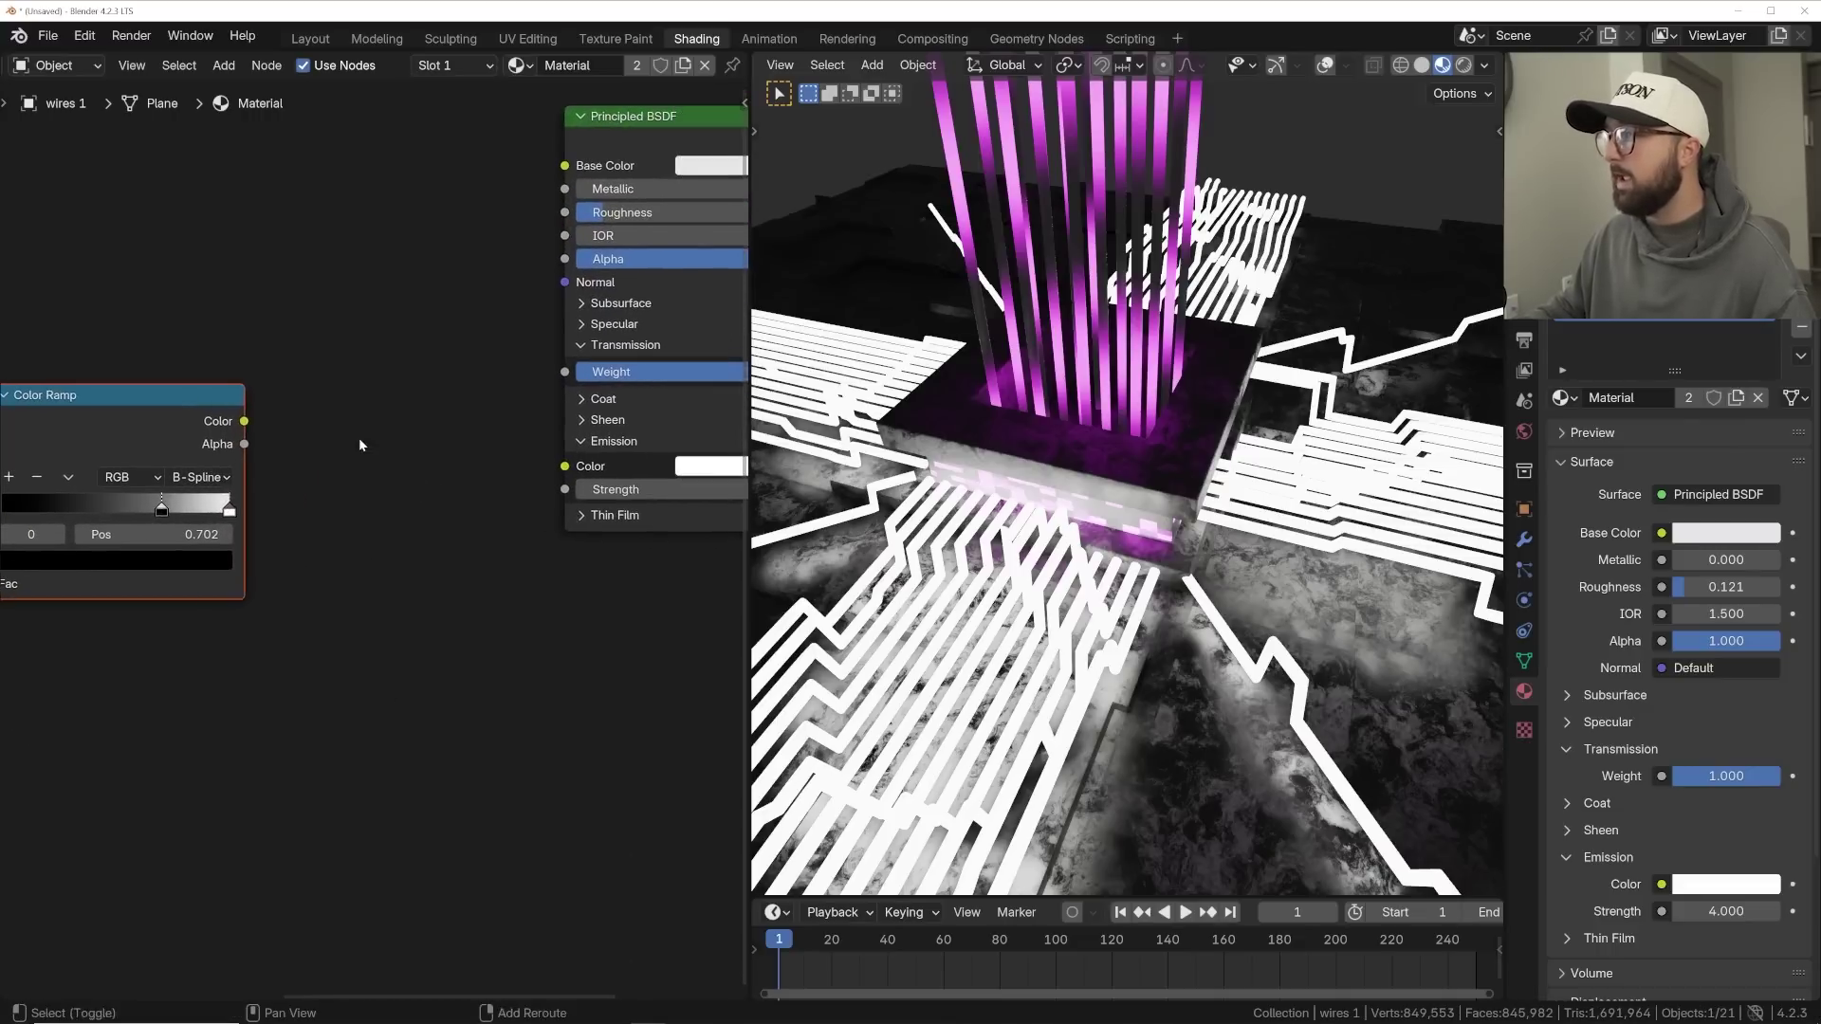
key("shift+a")
left_click(365, 441)
type("mix")
key("Down")
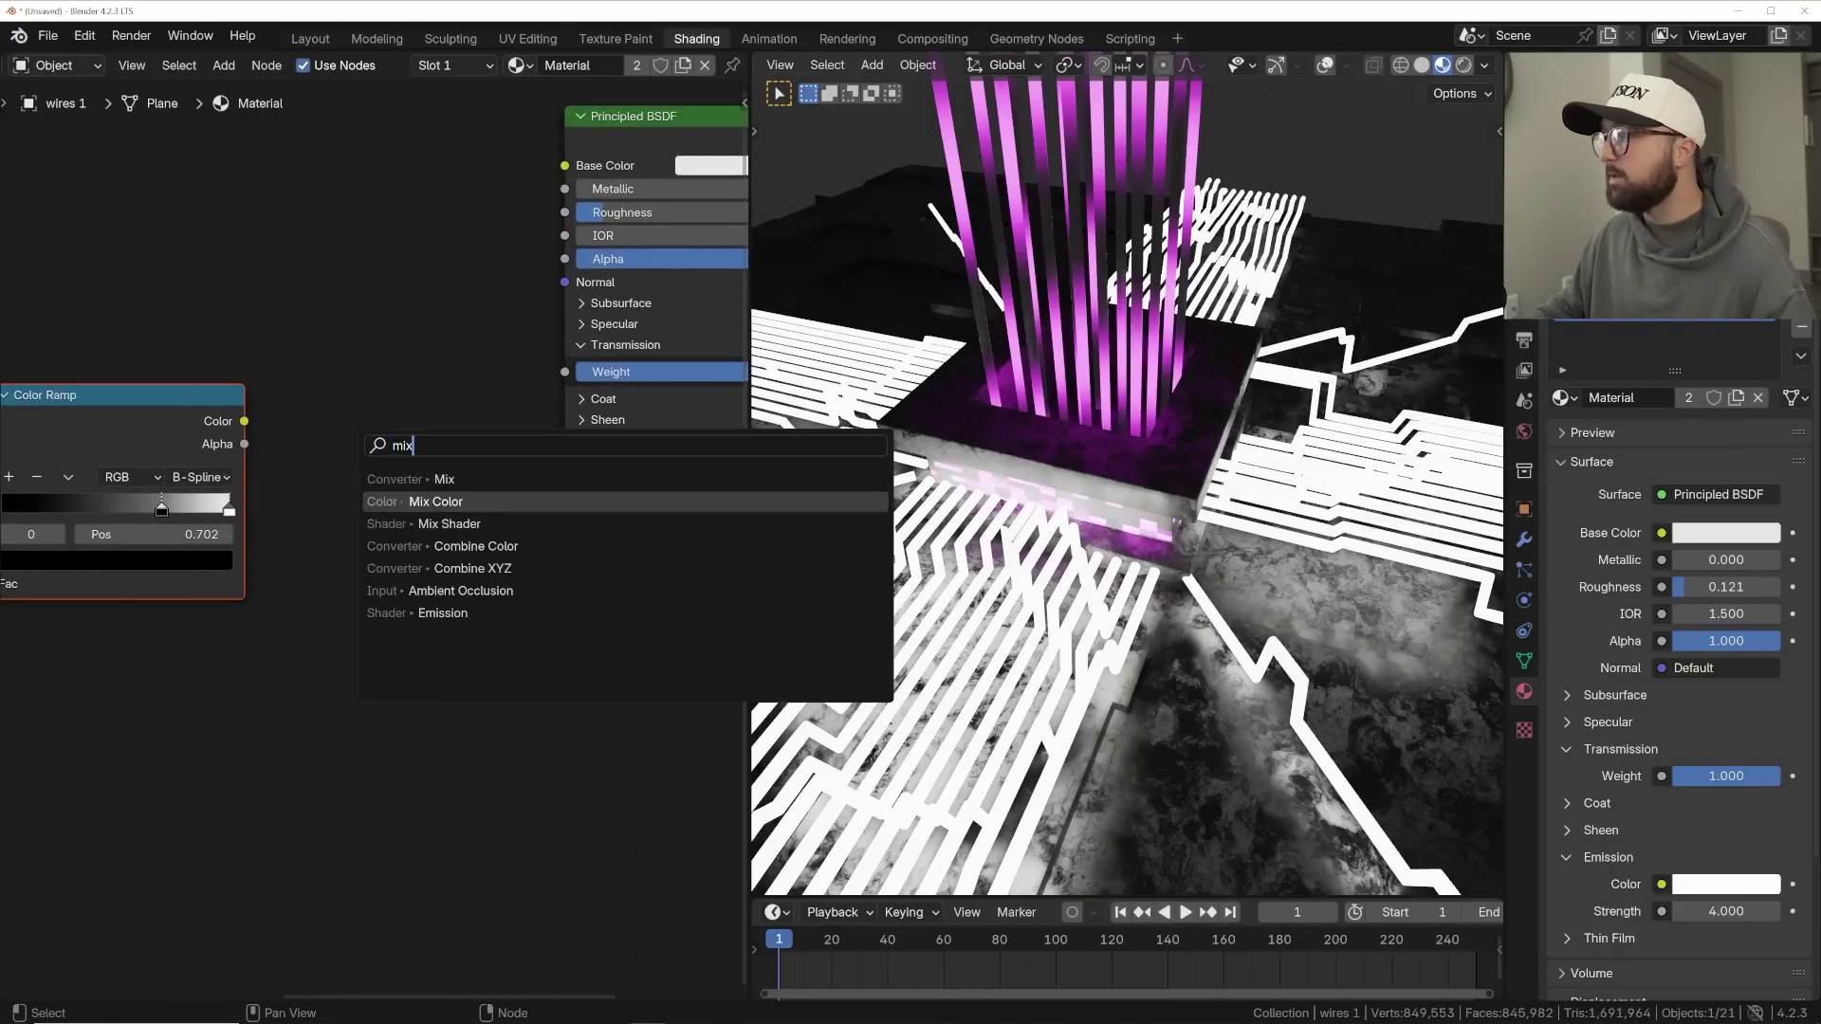
left_click(442, 478)
right_click(395, 430)
- Add a color Mix node, feeding the Color Ramp into its Factor and its Result into the Principled BSDF's Emission Color
key("shift+a")
type("mix")
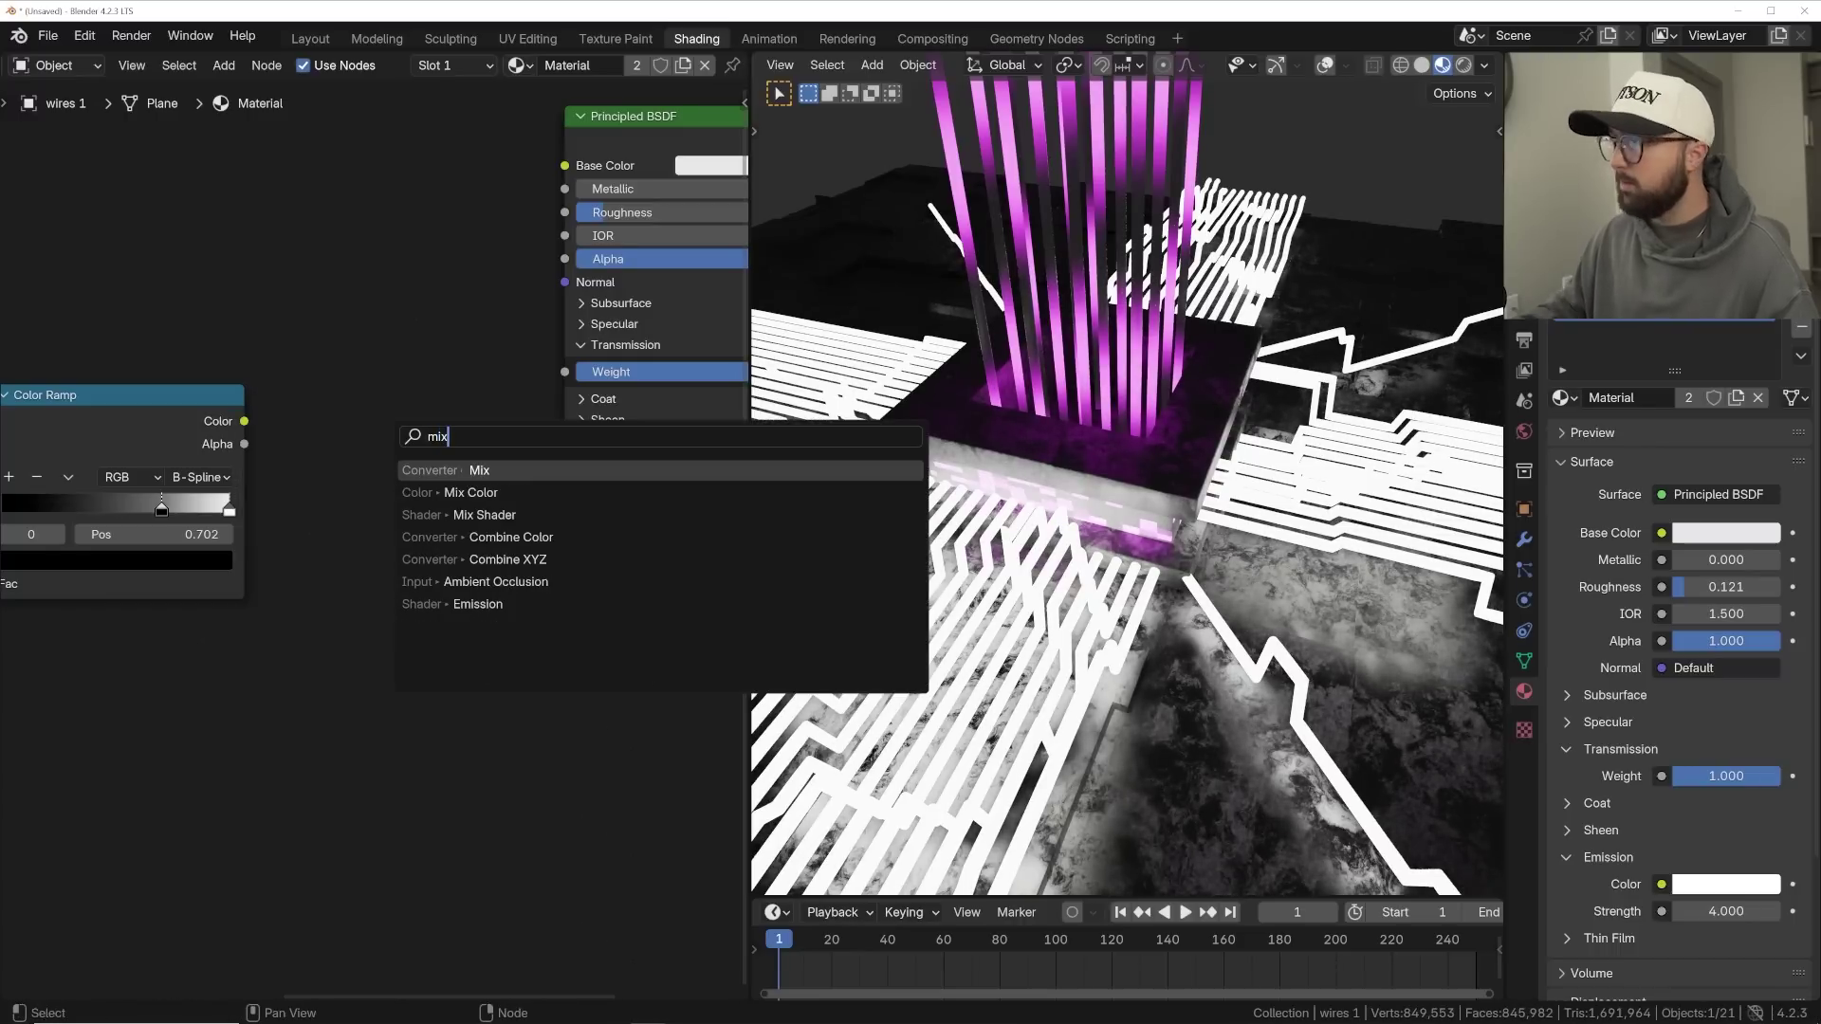
key("Return")
left_click_drag(486, 489, 566, 466)
left_click(294, 459)
left_click_drag(244, 422, 341, 621)
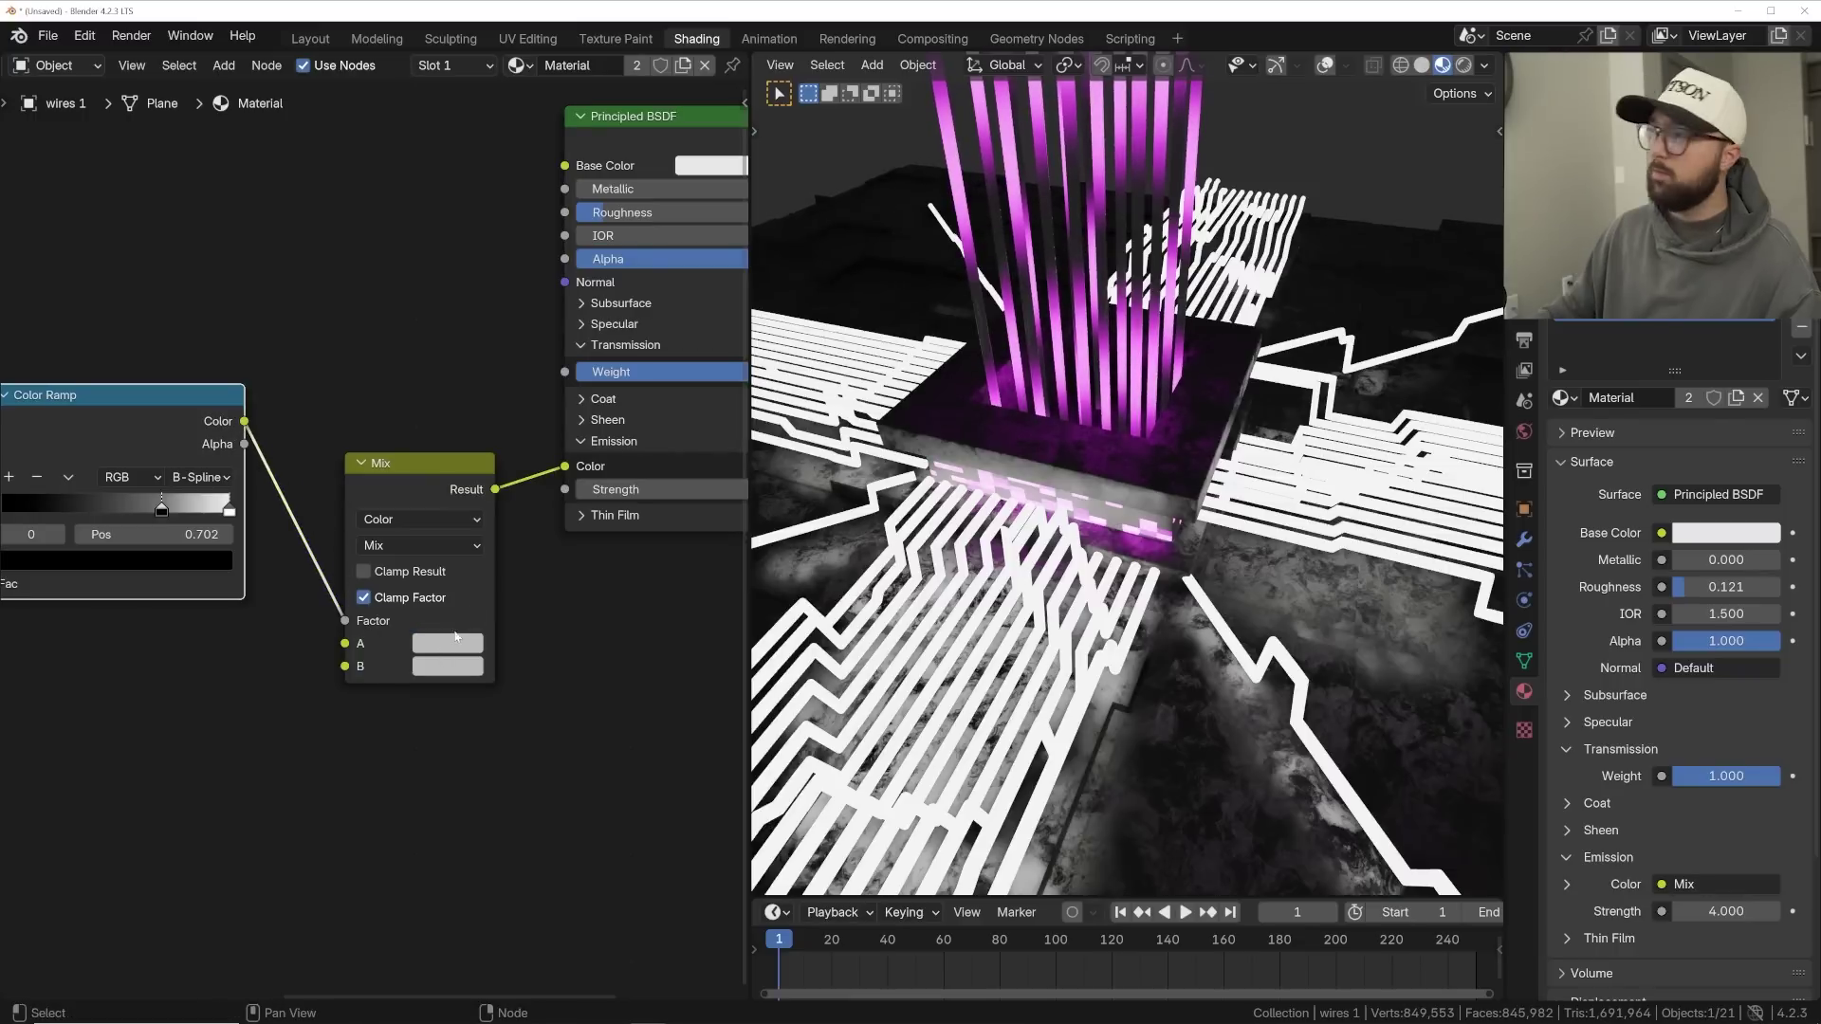
- Set the Mix node's A color to black
left_click(455, 644)
left_click_drag(630, 471, 629, 498)
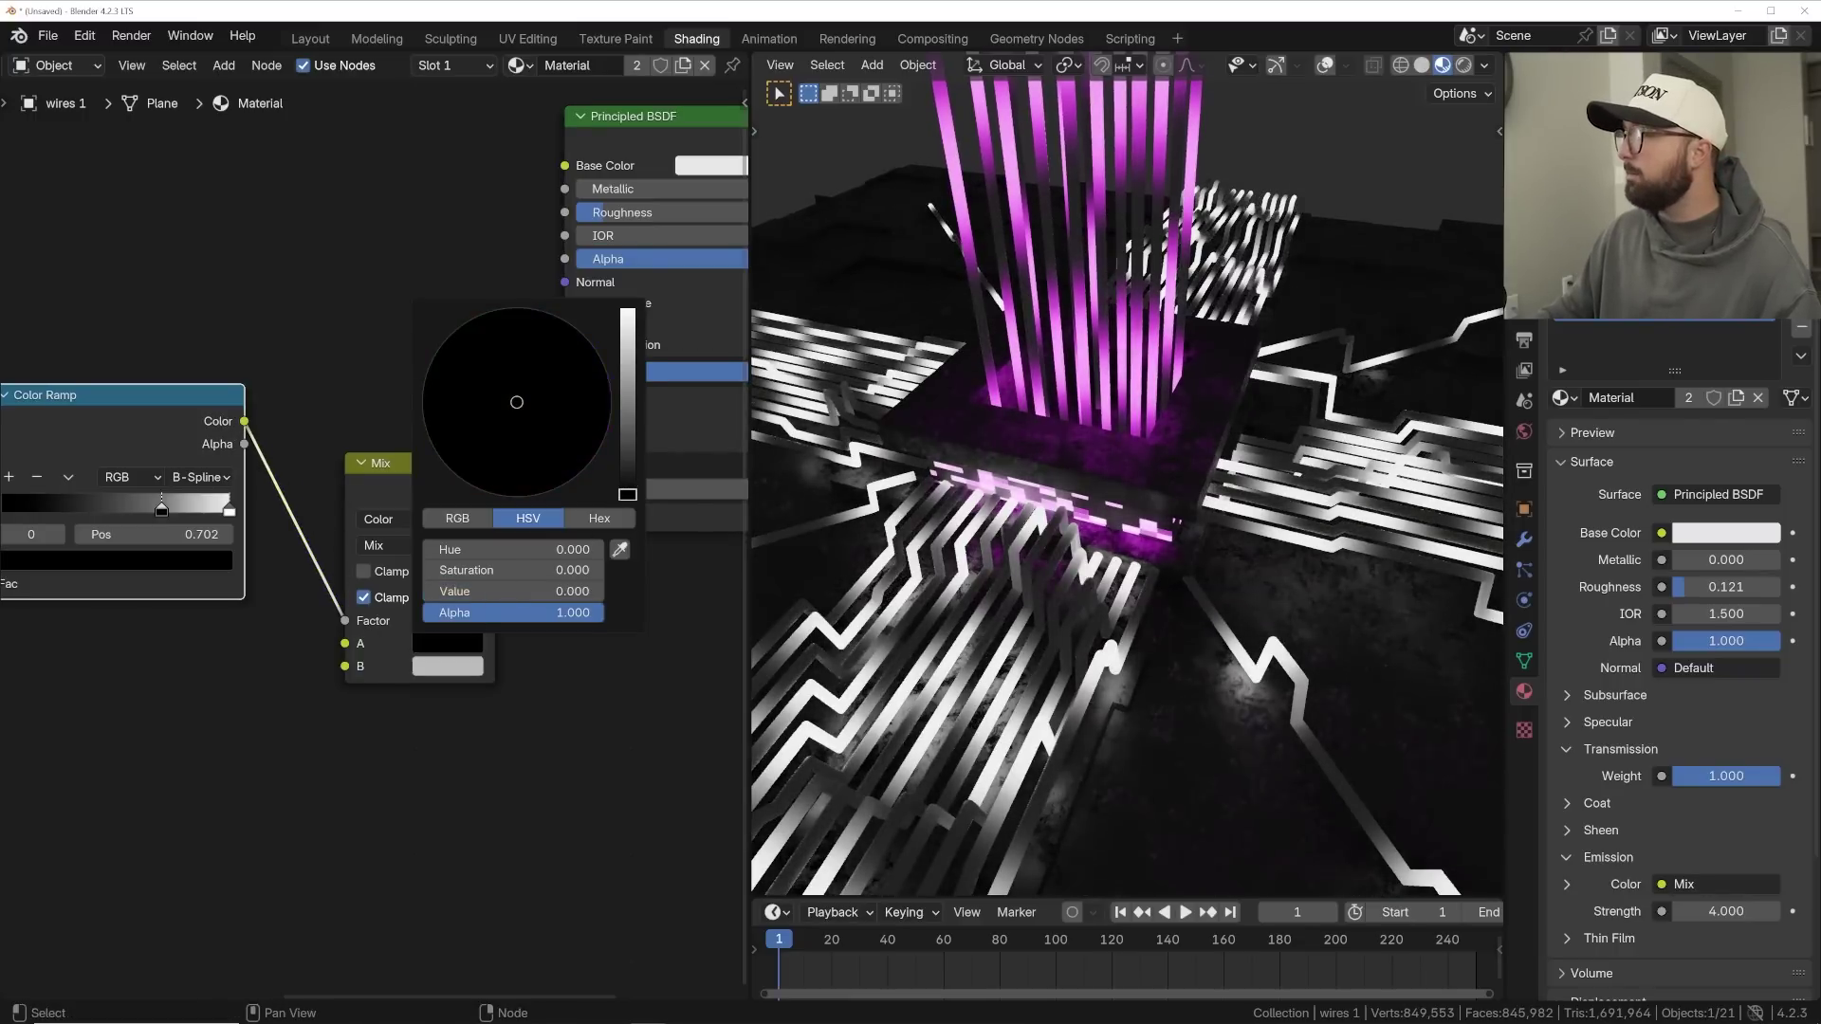
scroll(972, 648, "up", 3)
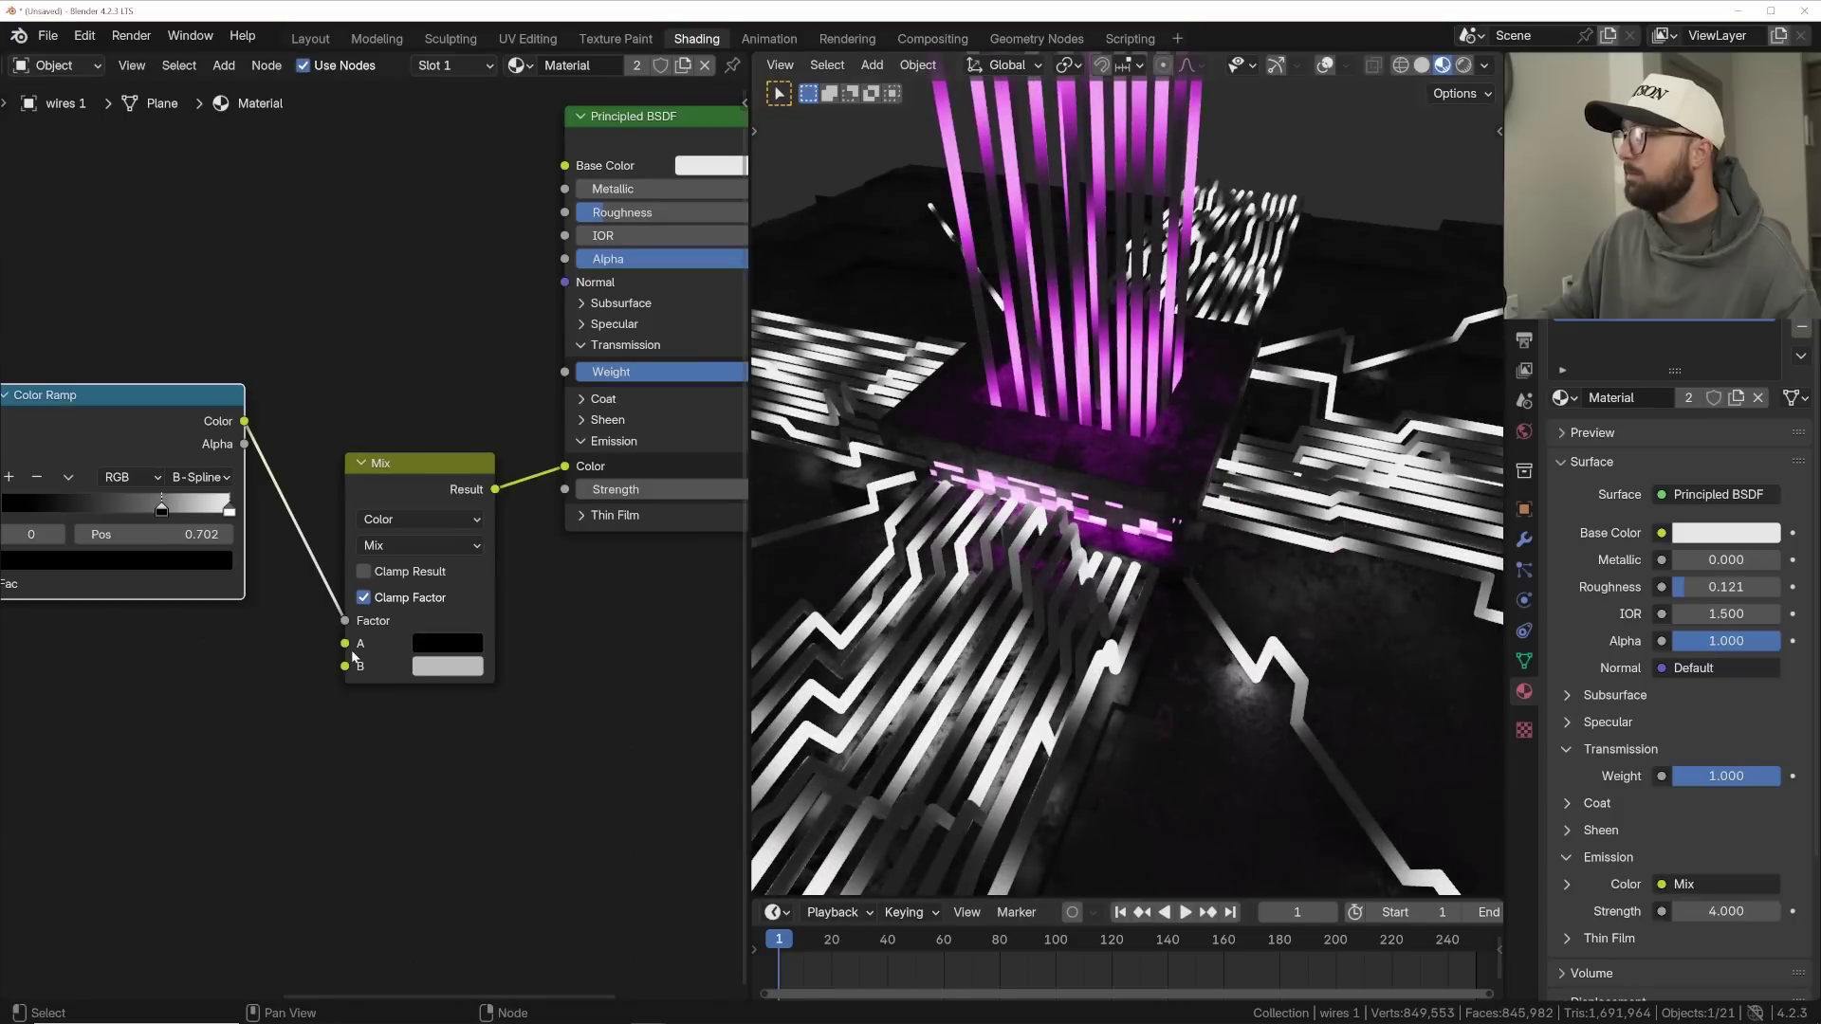
- Add a second Color Ramp below the first and connect its Color to the Mix node's B input
middle_click_drag(352, 657, 503, 543)
scroll(503, 542, "down", 1)
key("shift+a")
type("s")
type("col")
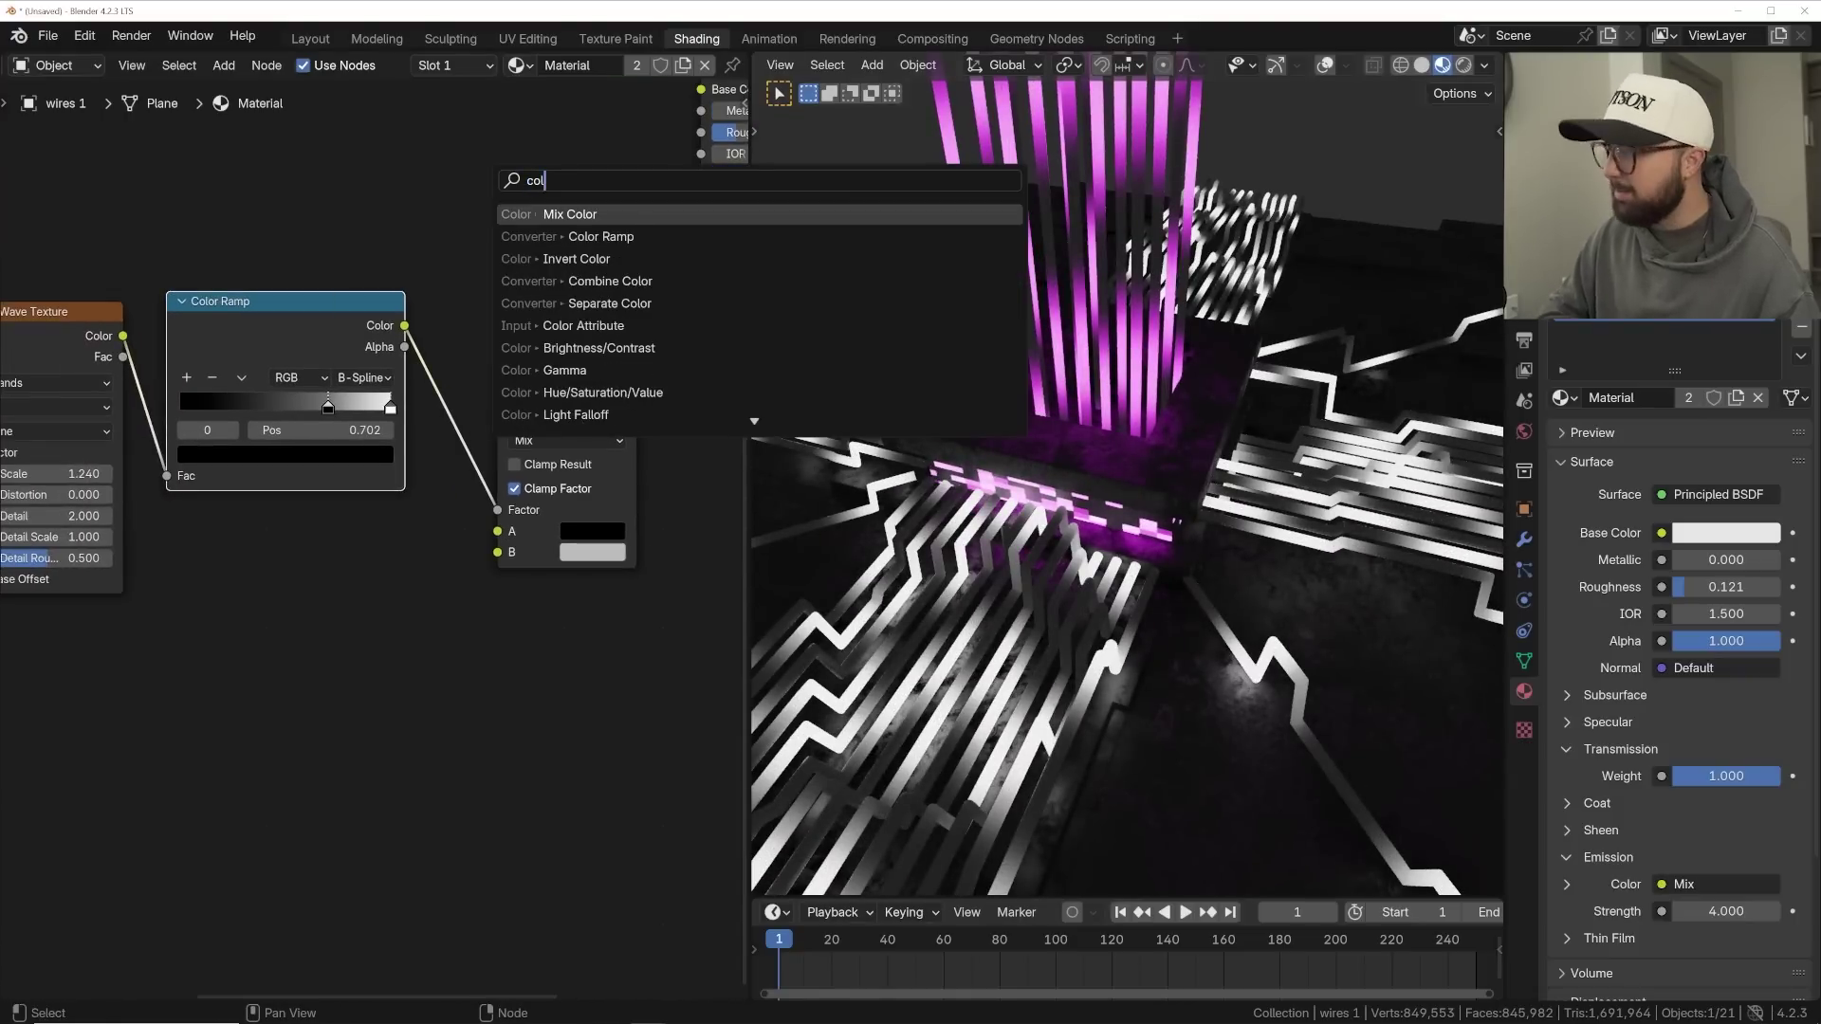
key("Down")
key("Return")
left_click(341, 569)
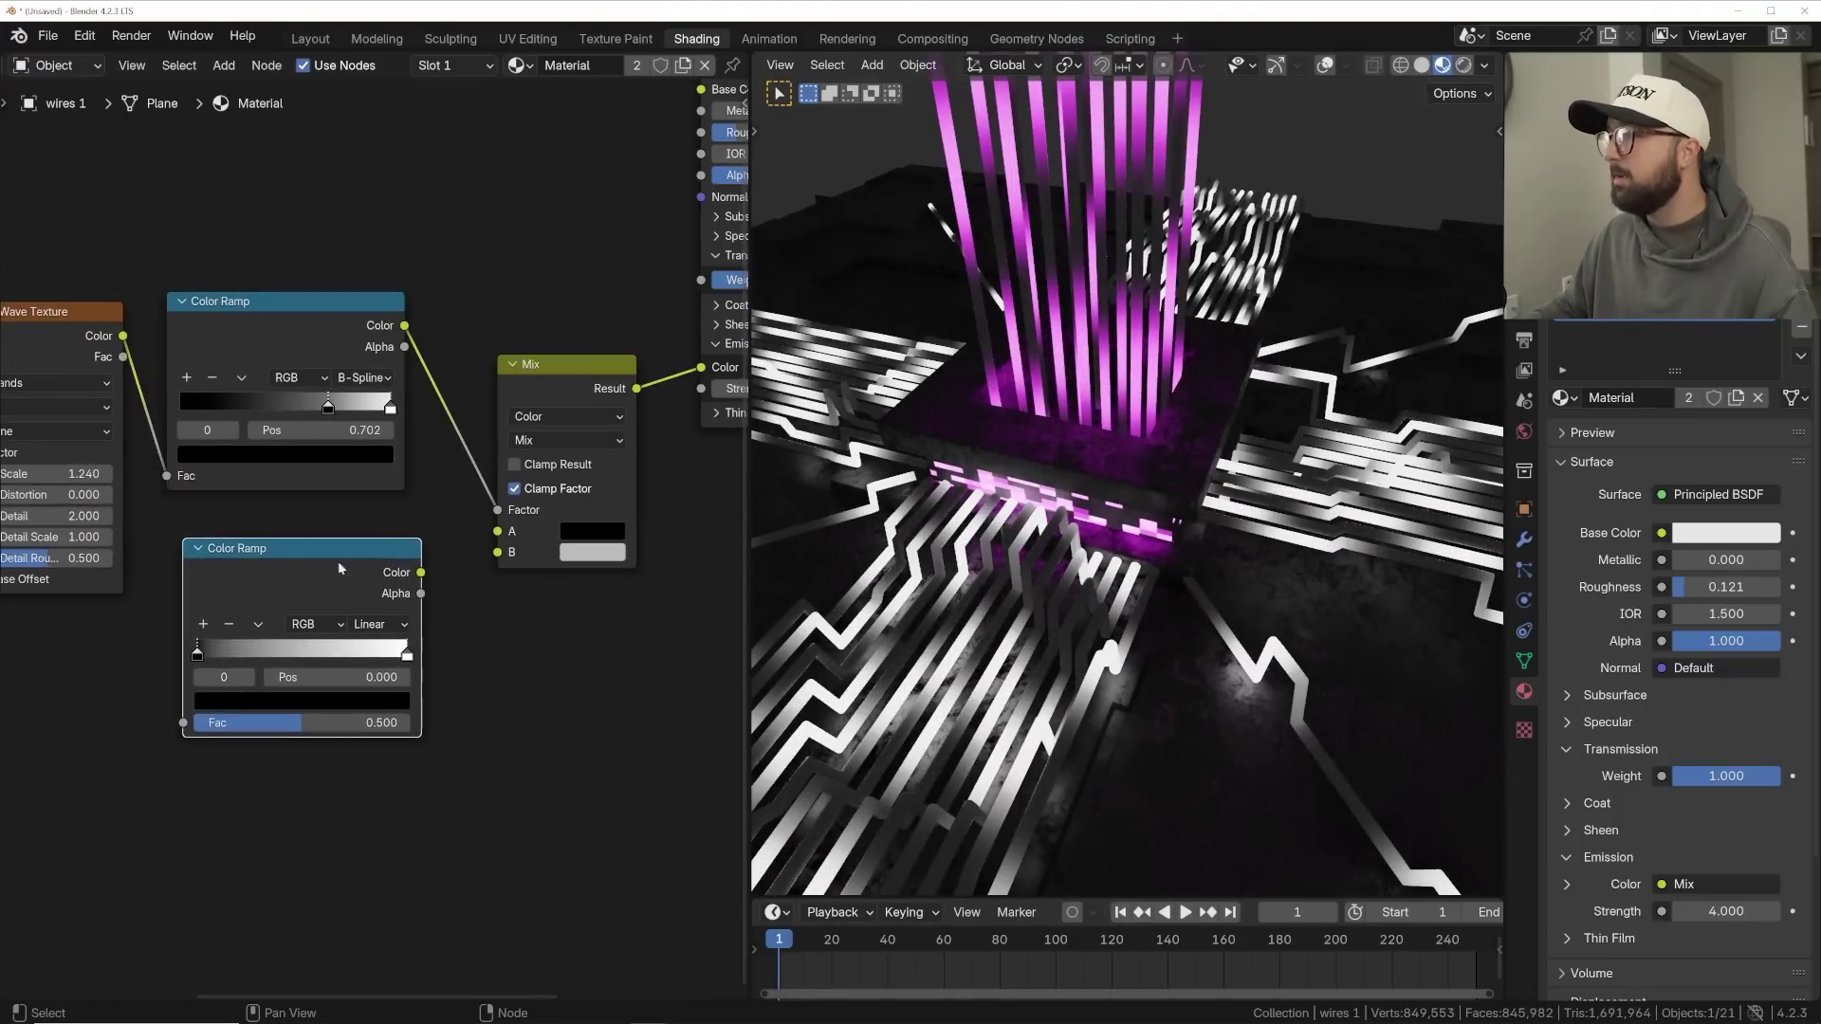
left_click_drag(420, 574, 498, 552)
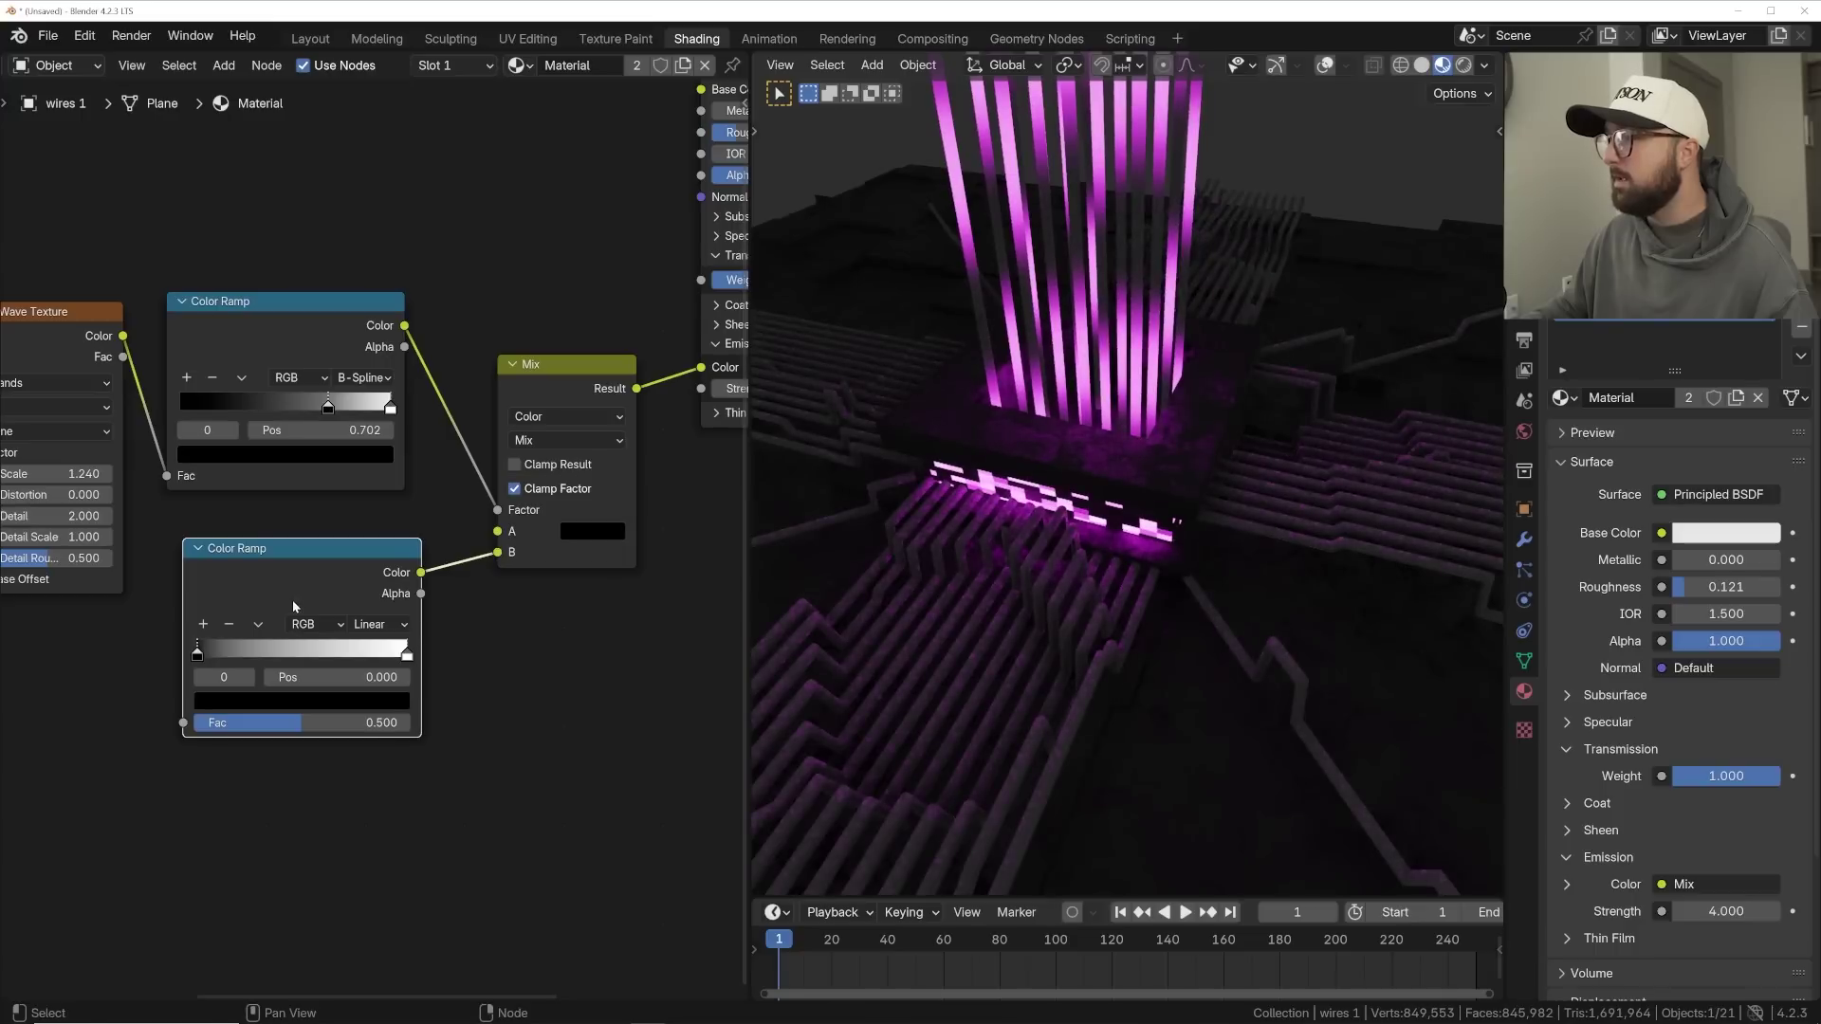
left_click_drag(293, 600, 345, 620)
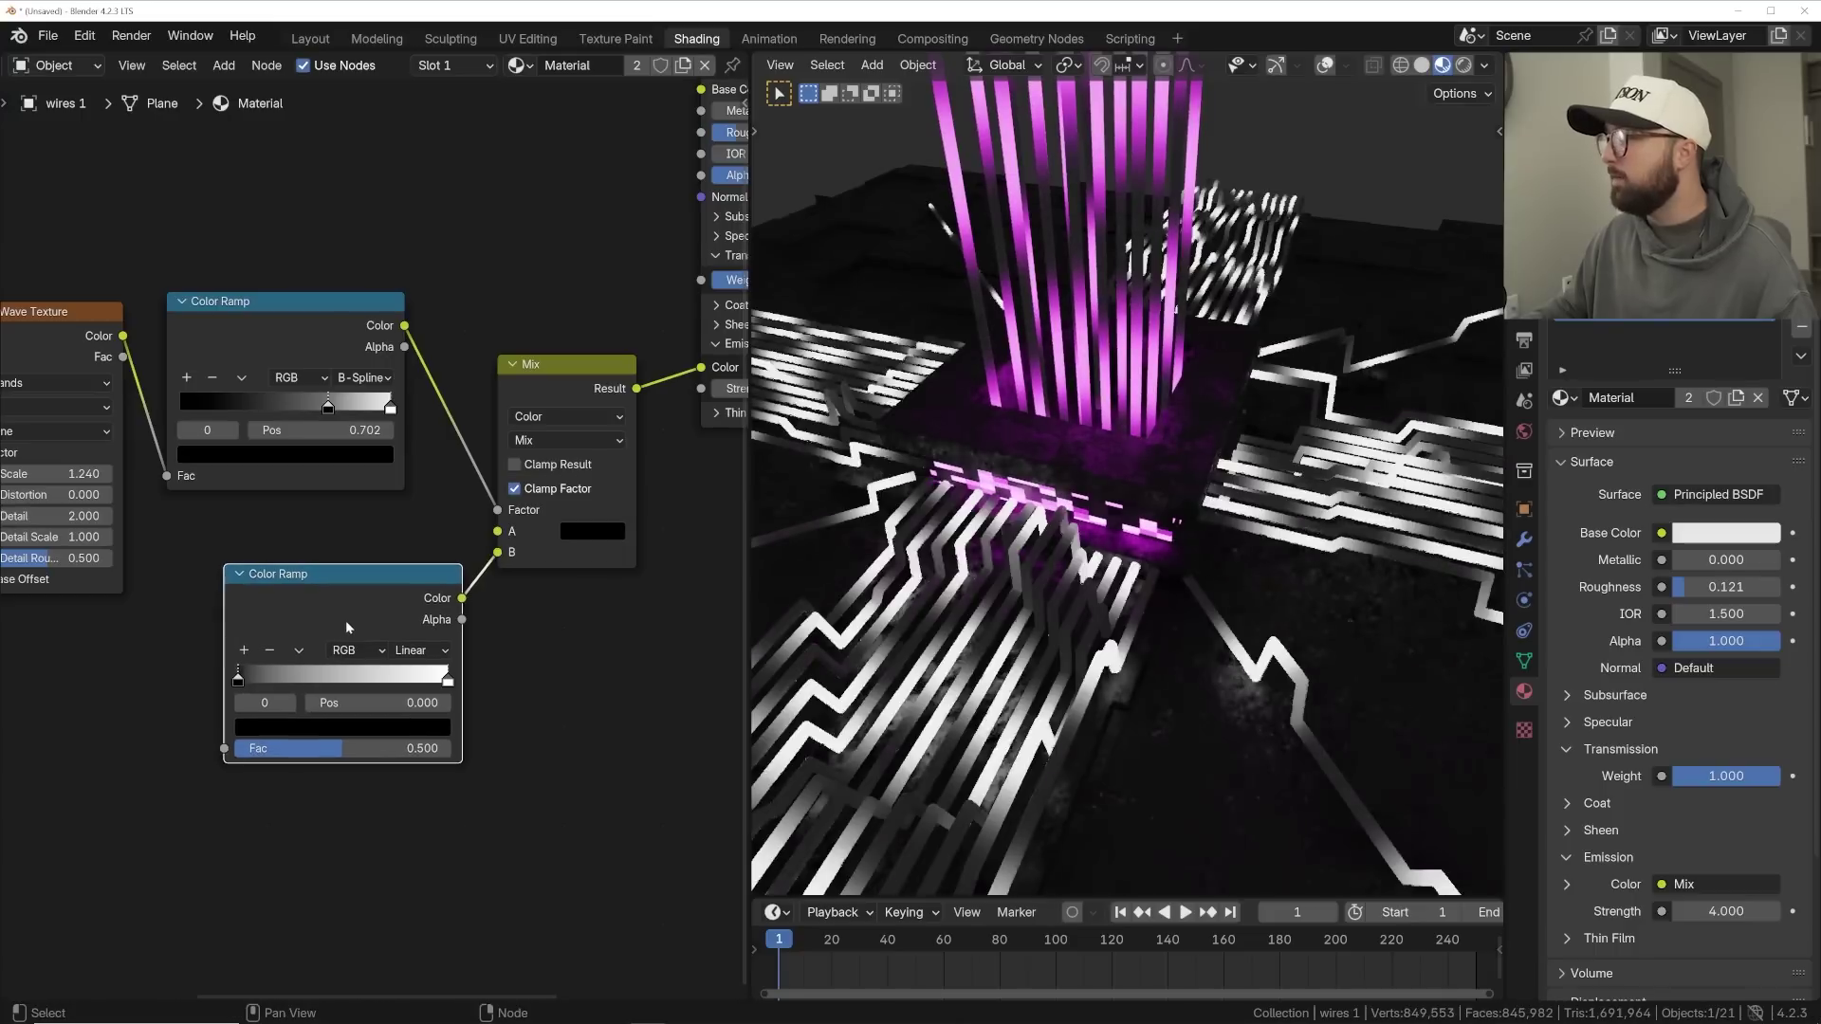
- Copy the magenta from the vertical wires' Color Ramp onto the white stop of the new Color Ramp
left_click(448, 680)
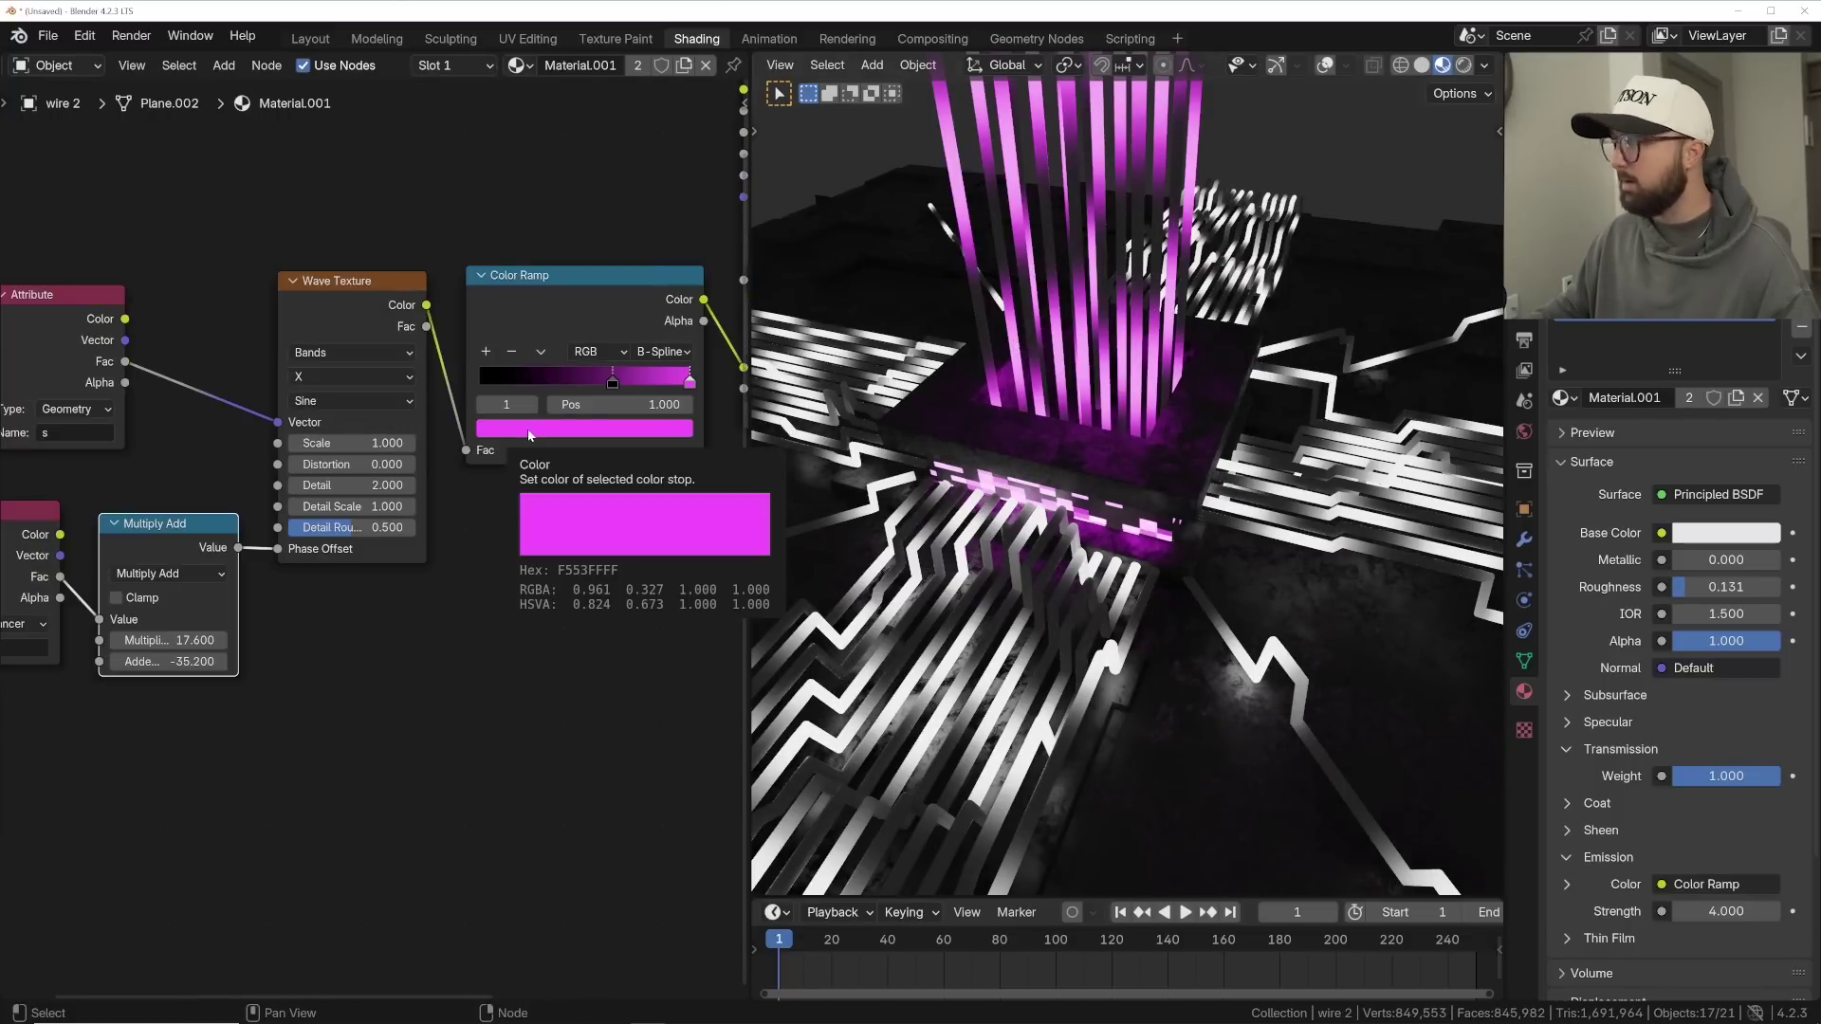
left_click(965, 569)
key("ctrl+v")
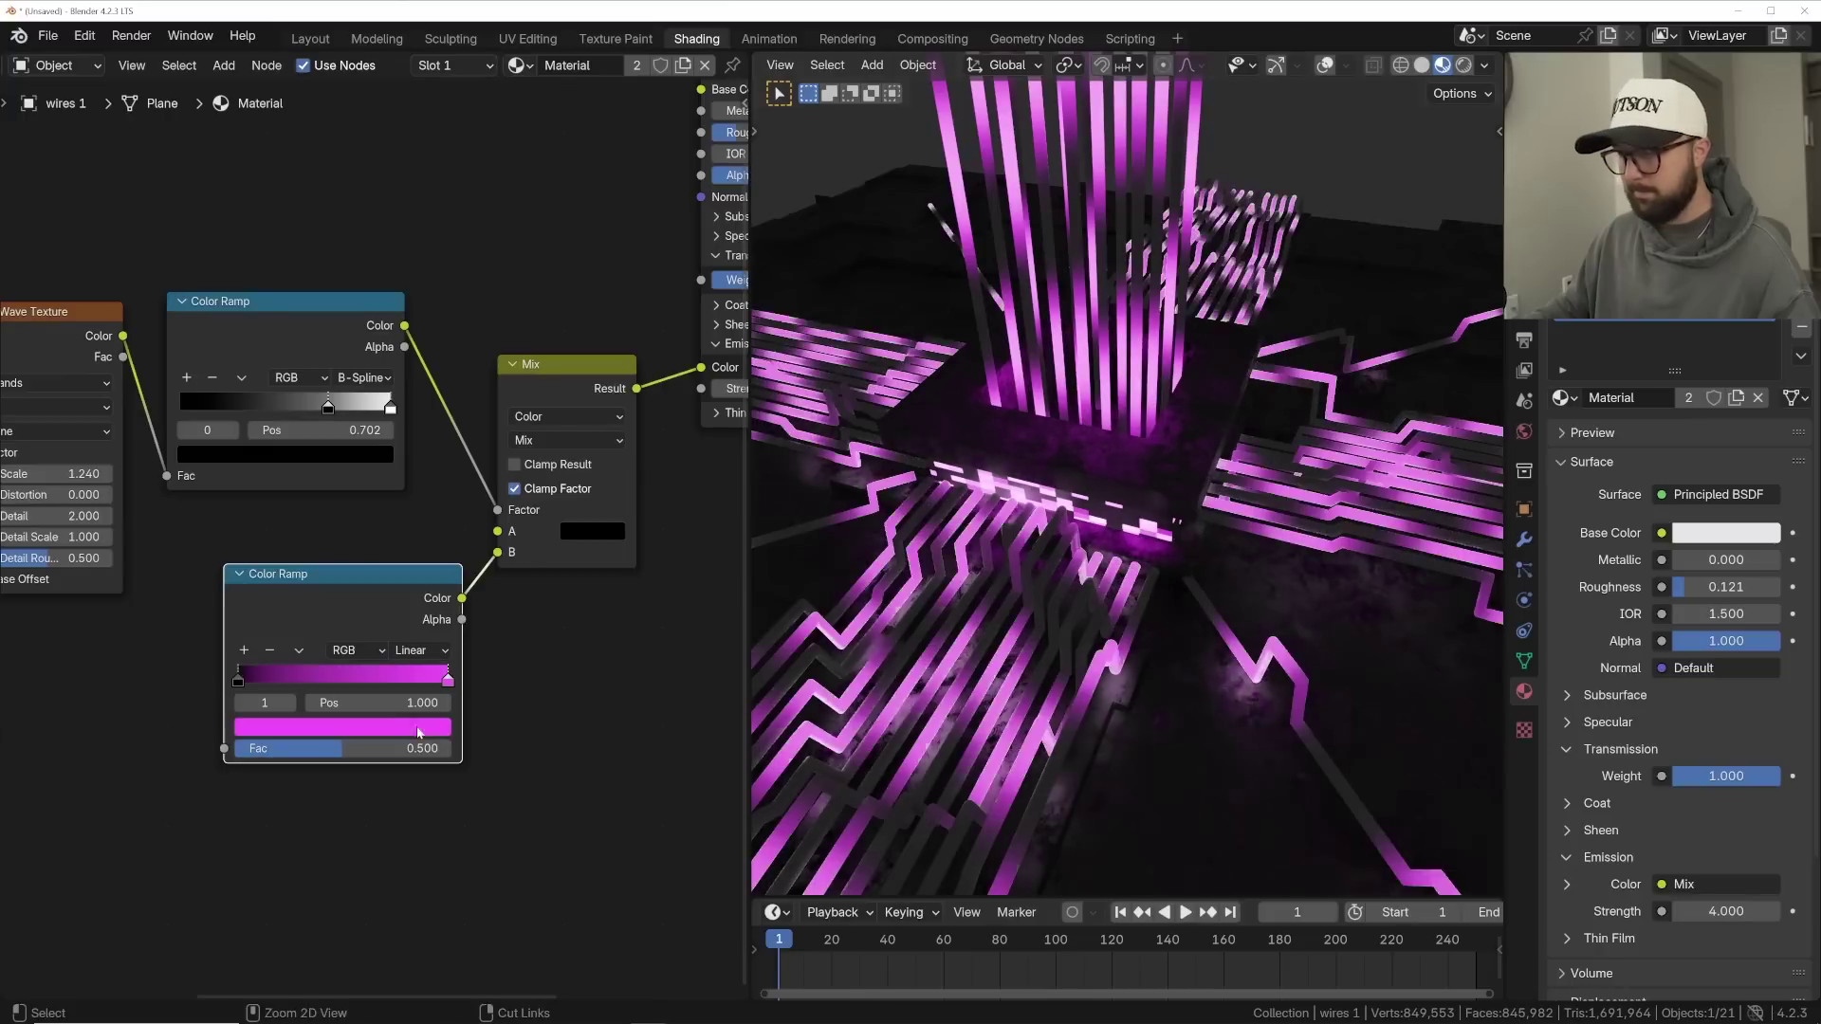
- Recolor the new Color Ramp's black stop to light blue with Hue 0.586, Saturation 0.956 and Value 1
left_click(238, 681)
left_click(303, 728)
mouse_move(432, 465)
left_mouse_down()
mouse_move(433, 418)
mouse_move(355, 441)
left_mouse_up()
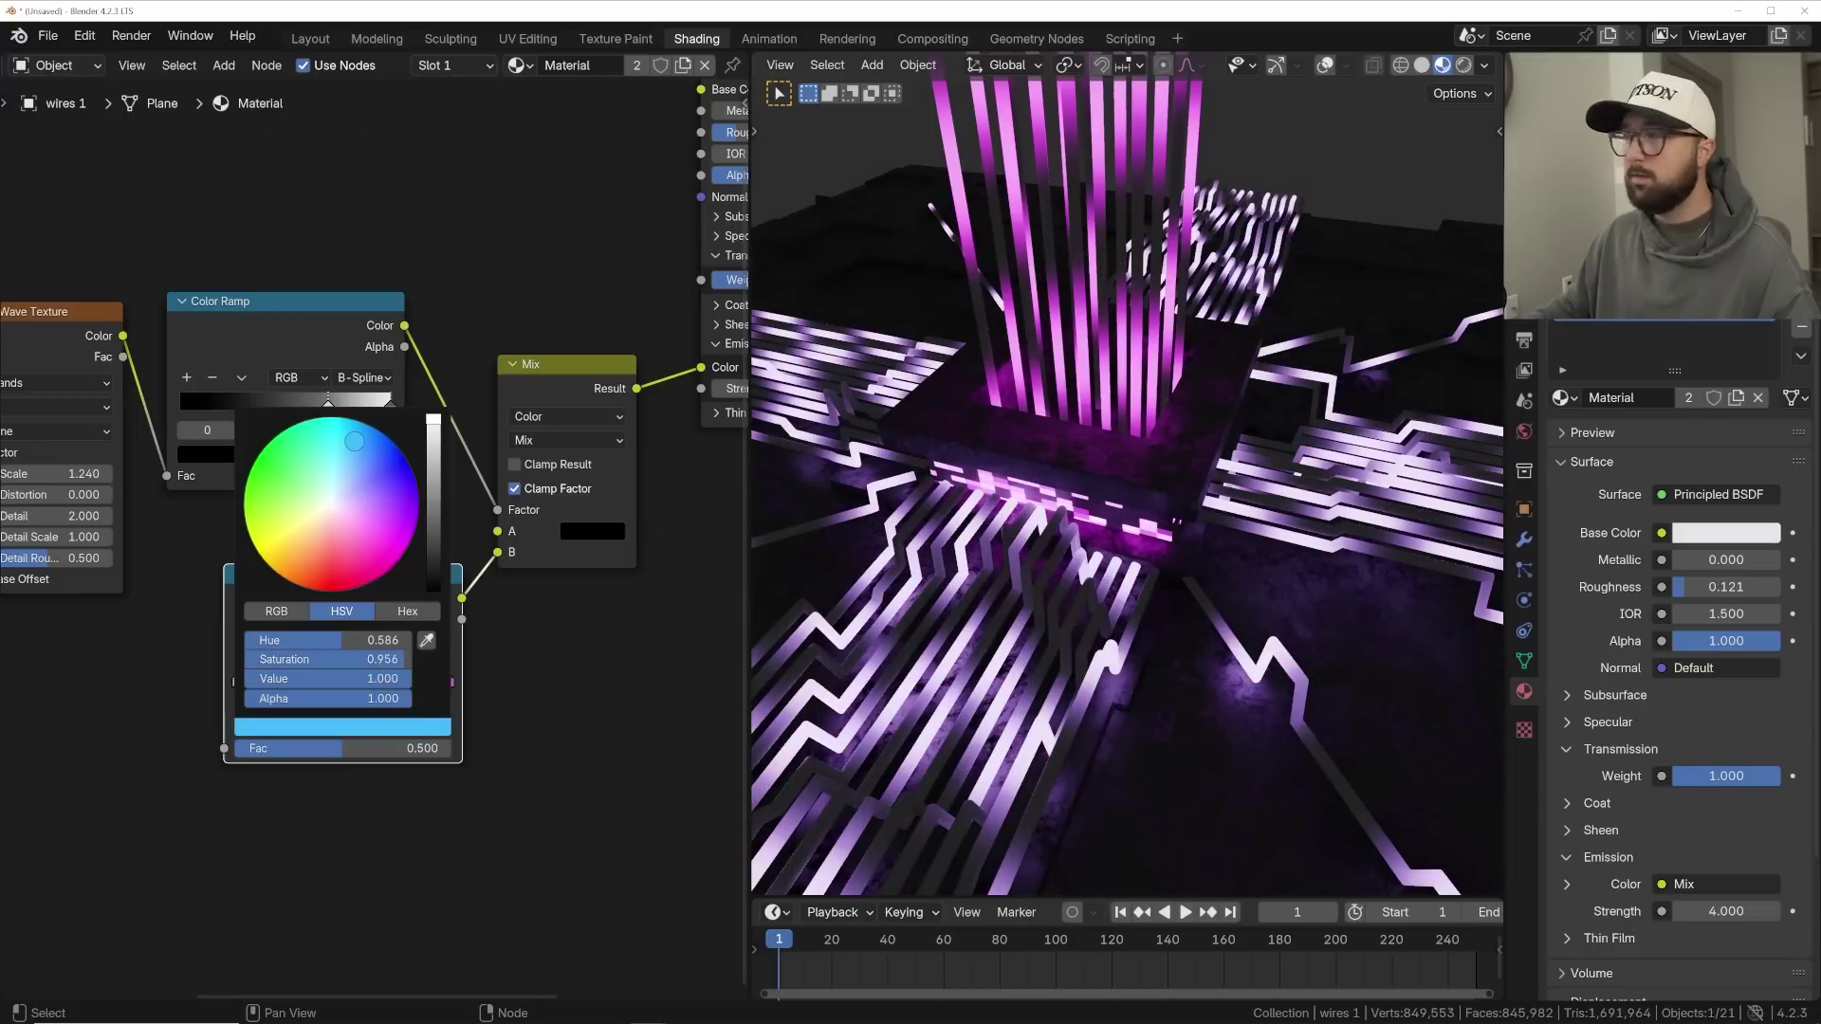
scroll(361, 521, "down", 2)
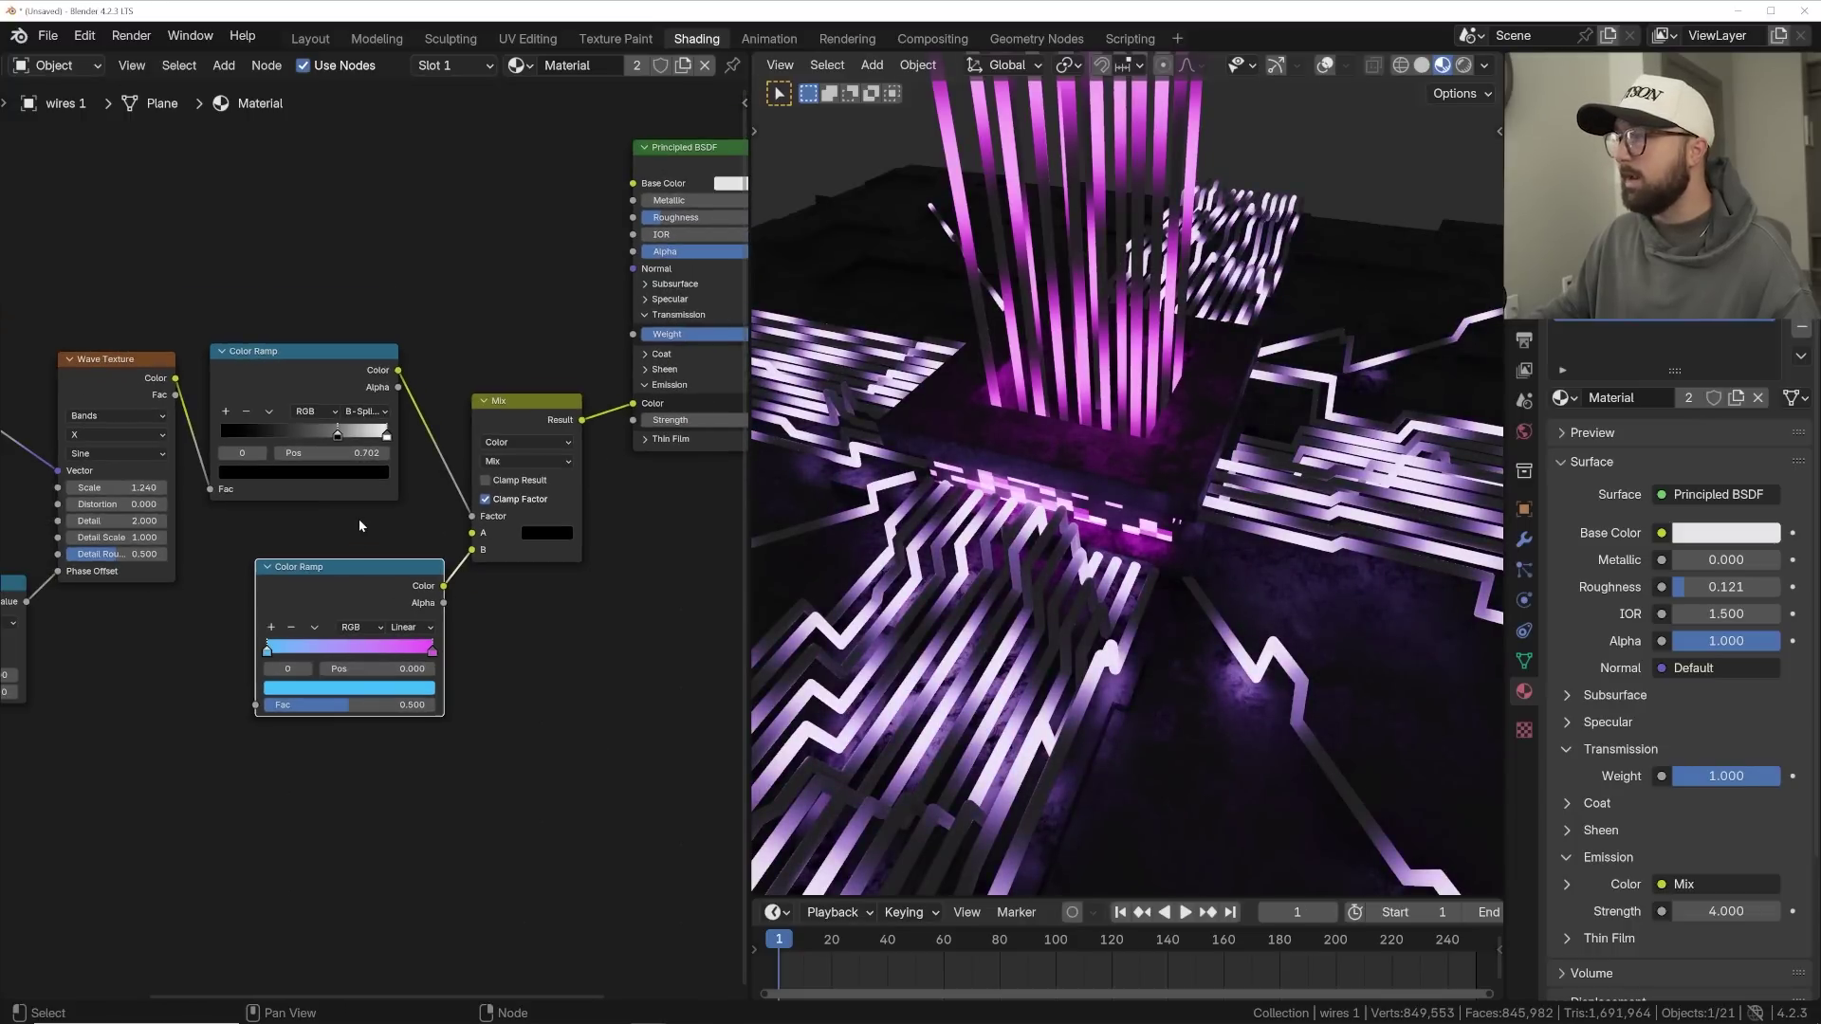
- Add a Gradient Texture with Mapping and Texture Coordinate nodes and connect its Color to the blue-magenta Color Ramp's Fac
key("shift+a")
type("grad")
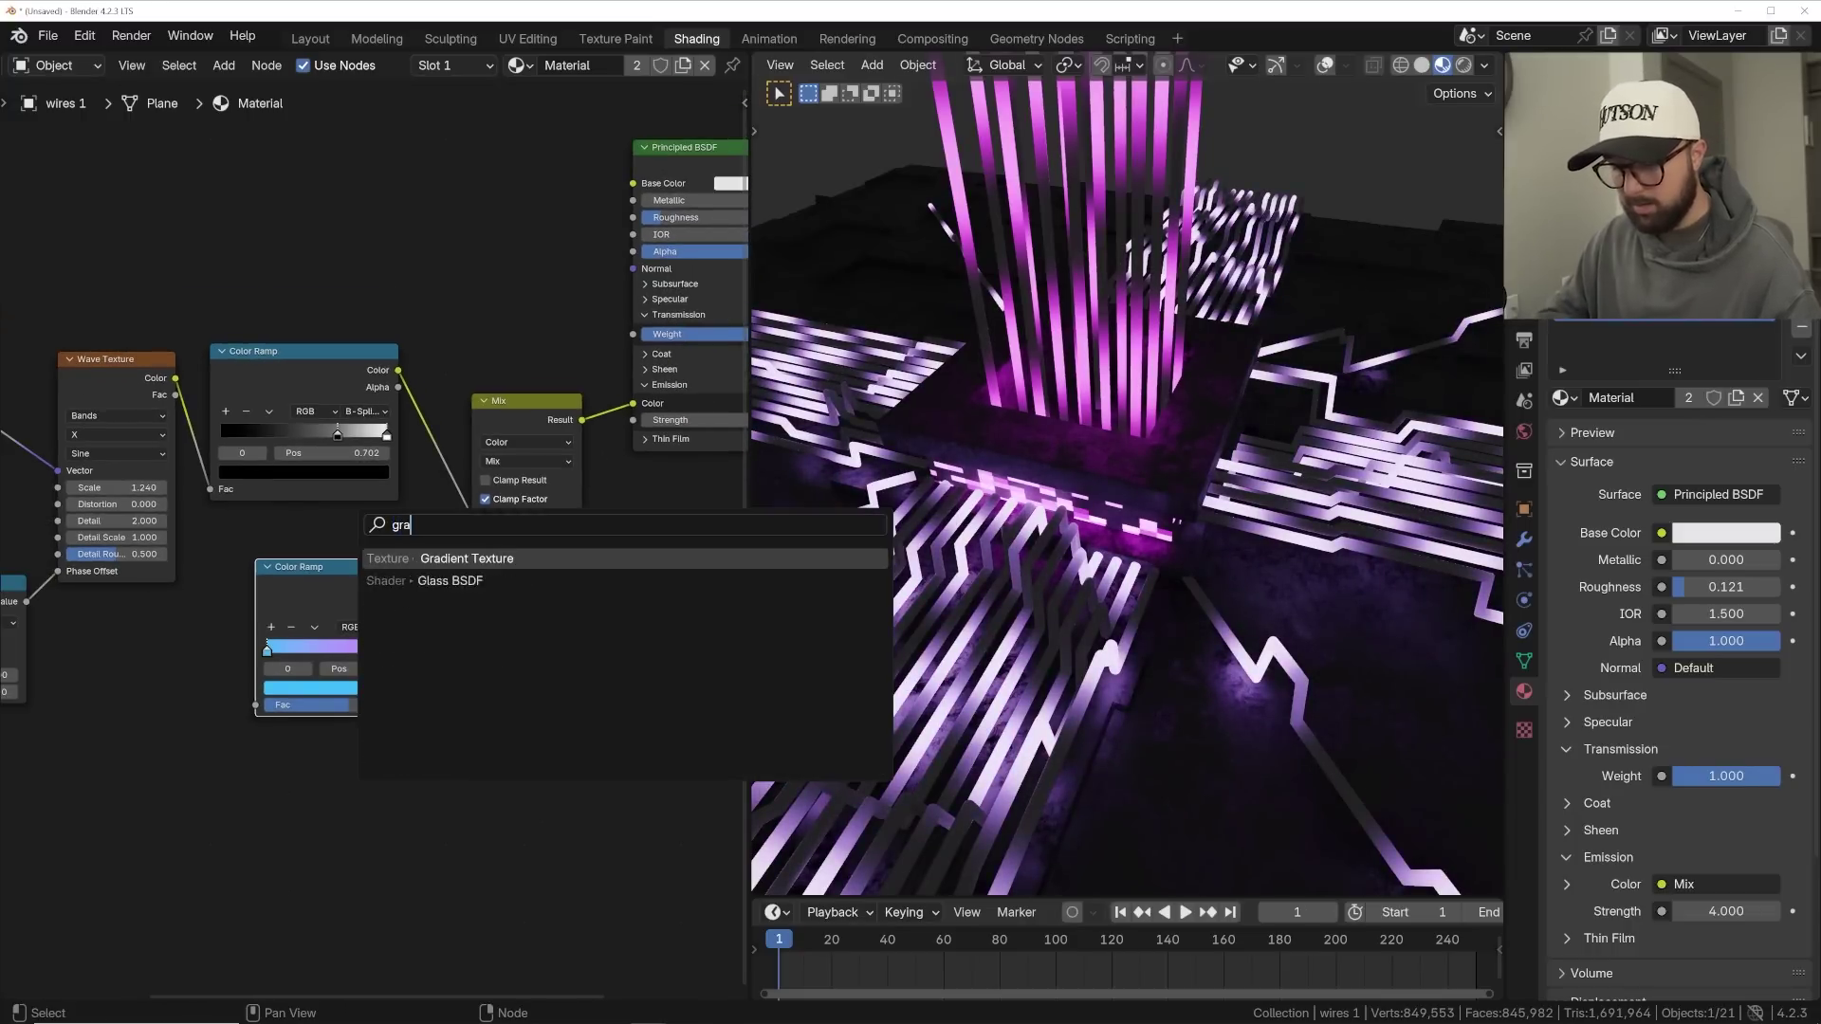
left_click(479, 558)
left_click(233, 795)
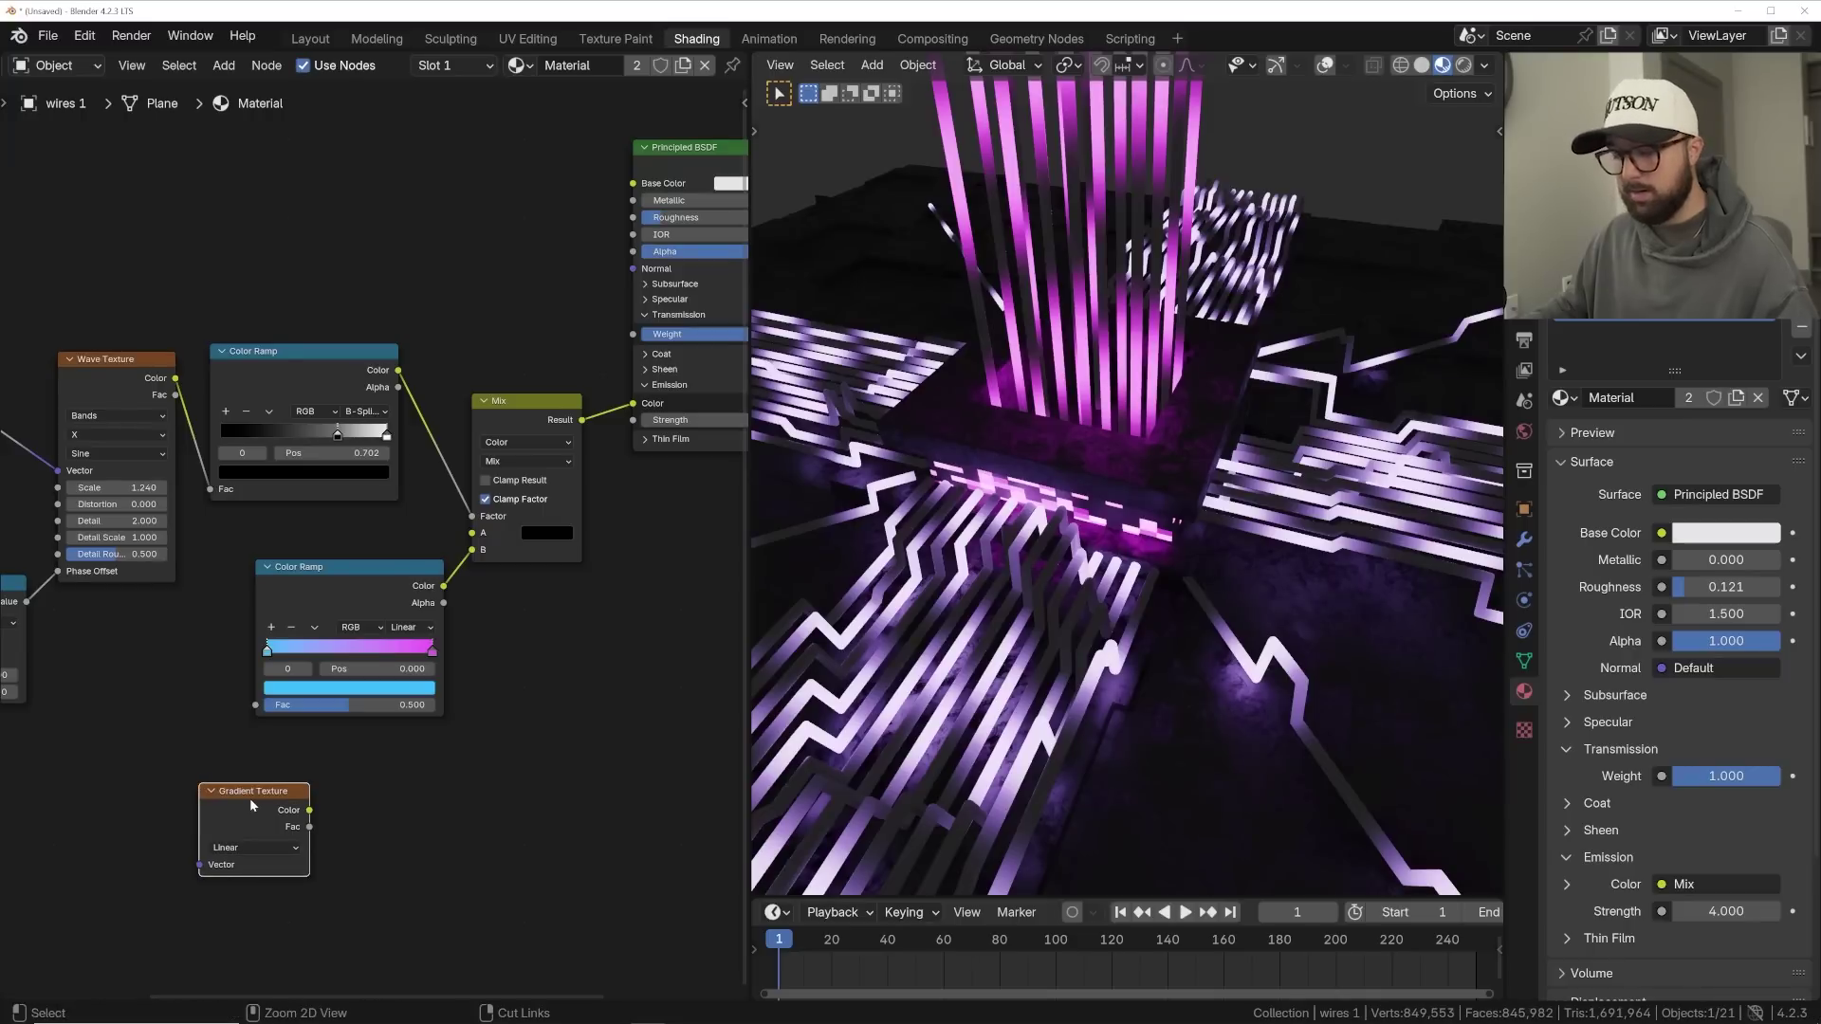
key("ctrl+t")
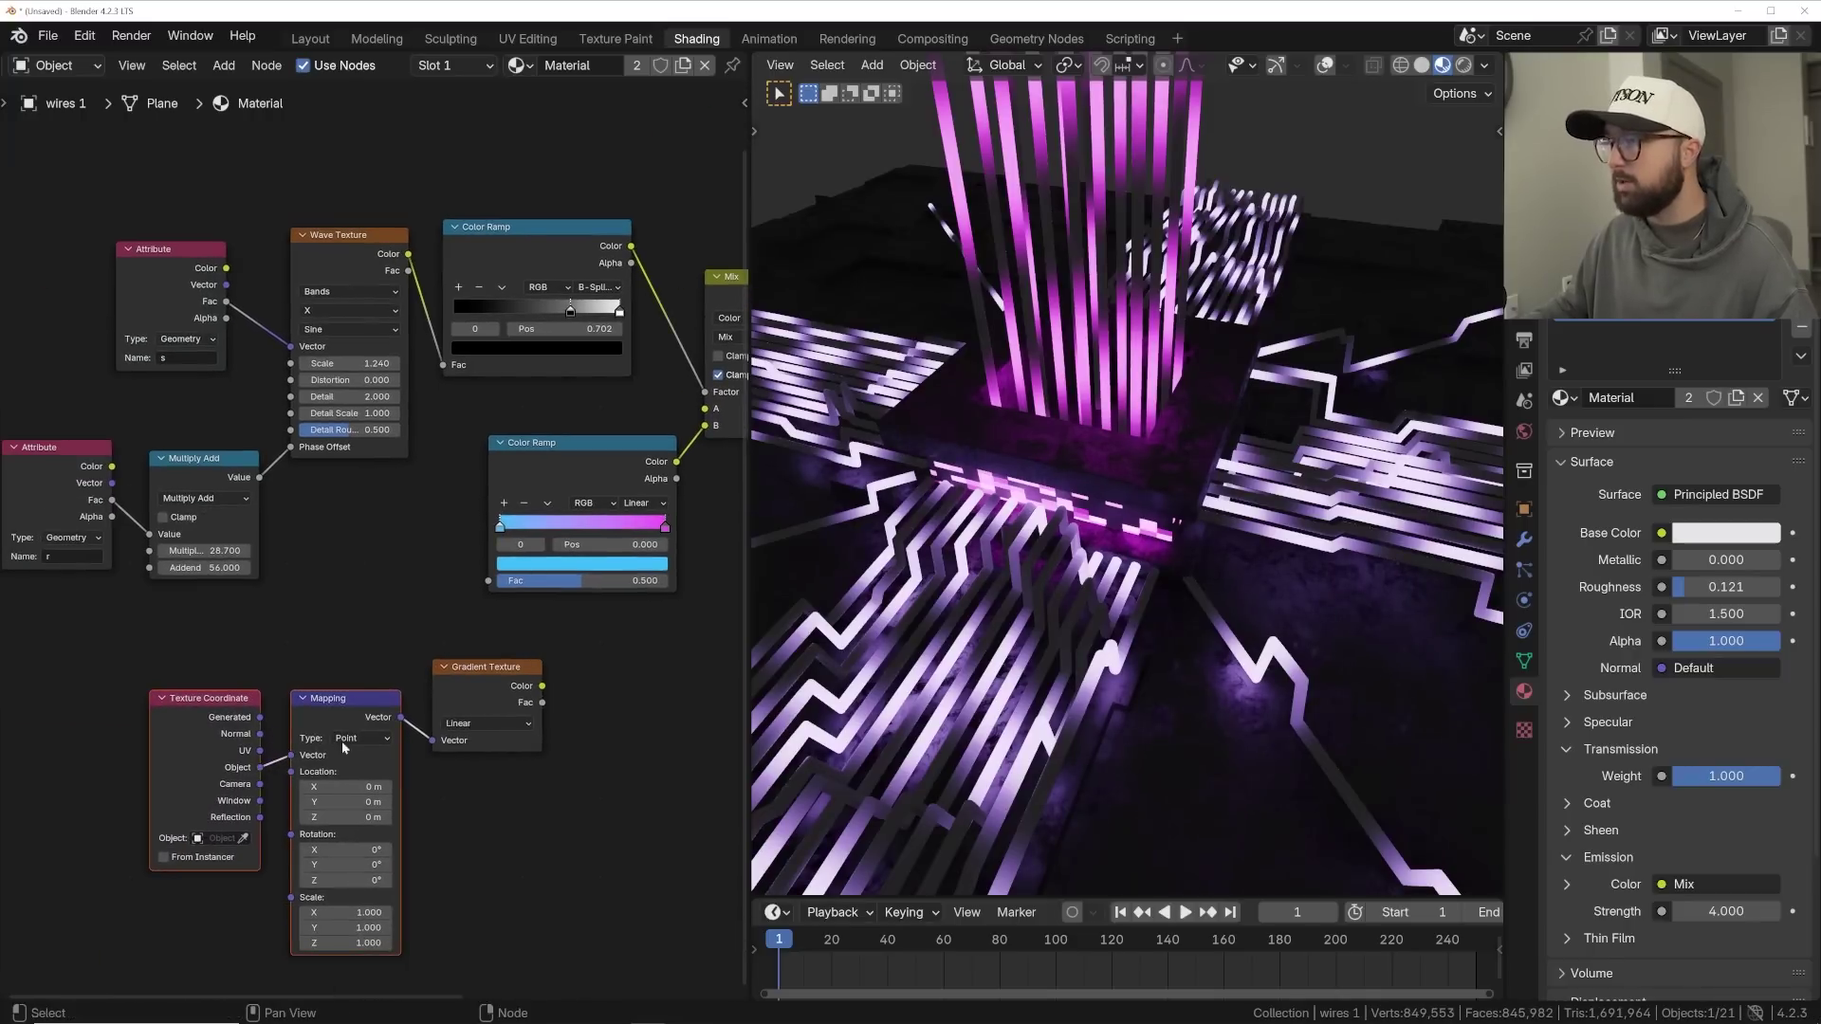
left_click_drag(538, 688, 546, 677)
left_click_drag(482, 583, 487, 581)
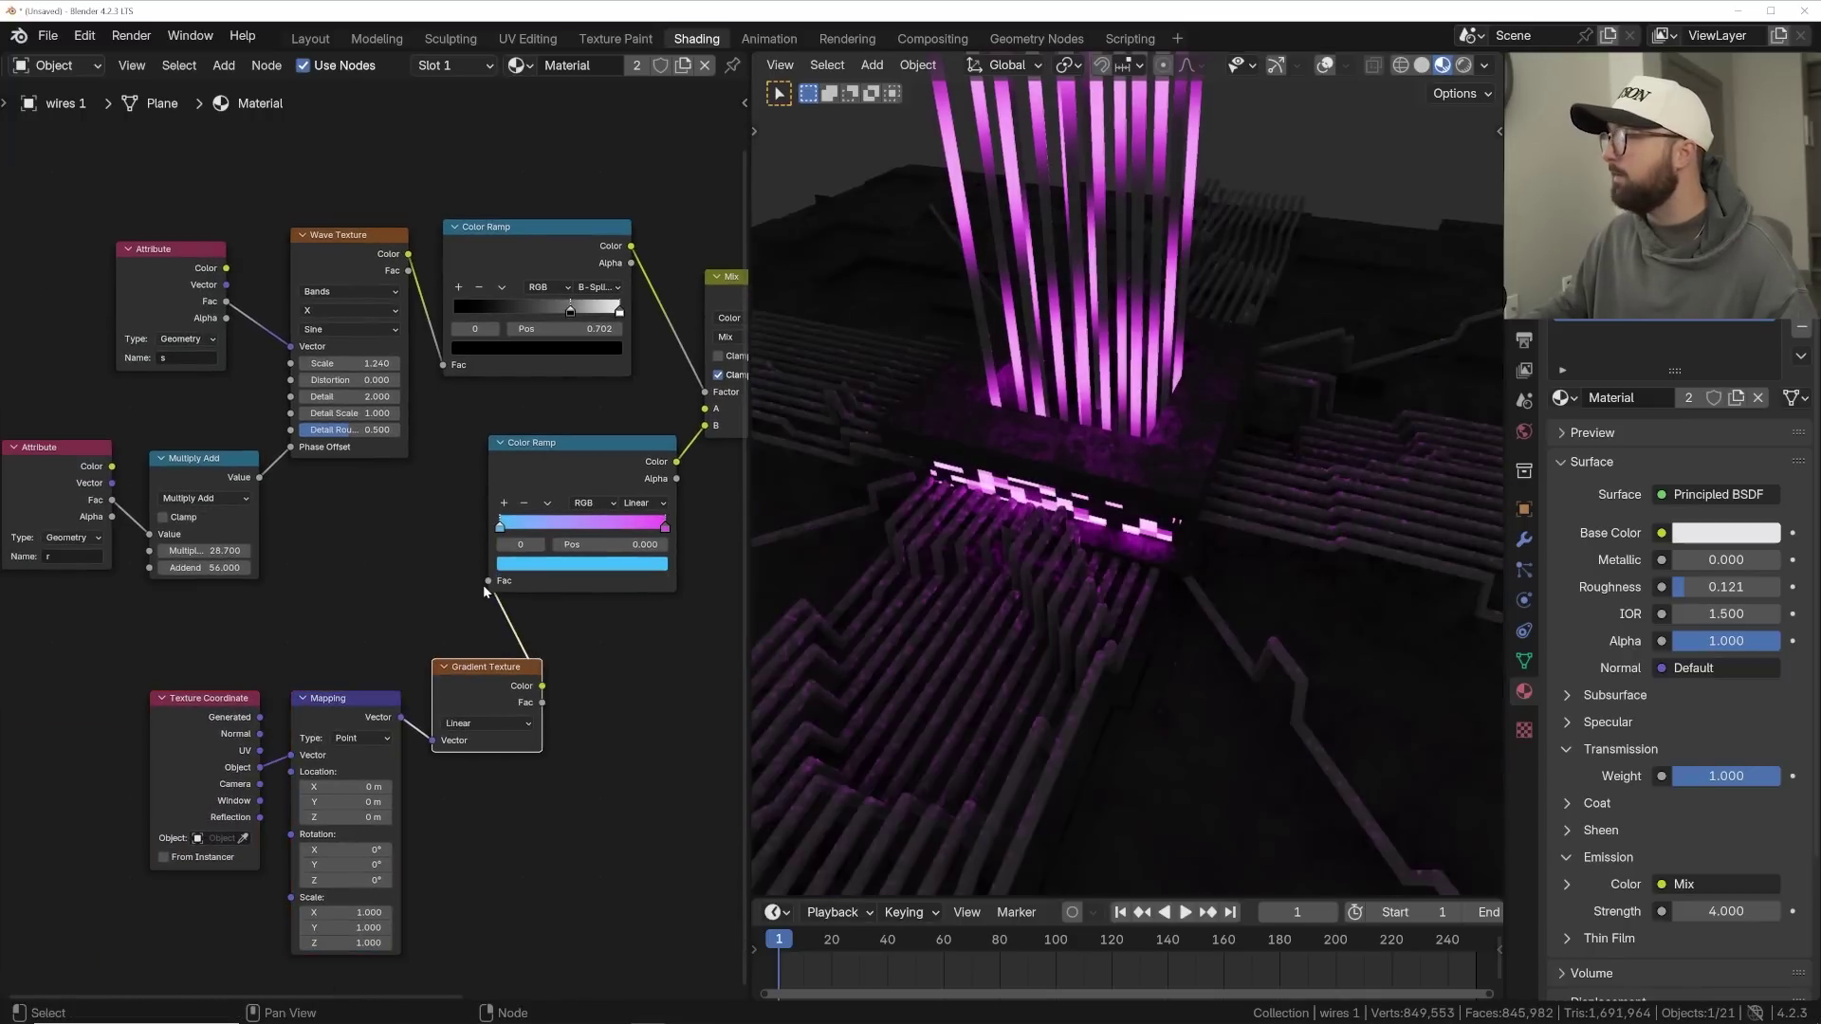
- Set the Gradient Texture to Spherical and choose the Empty as the Texture Coordinate node's object
middle_click_drag(398, 679, 520, 523)
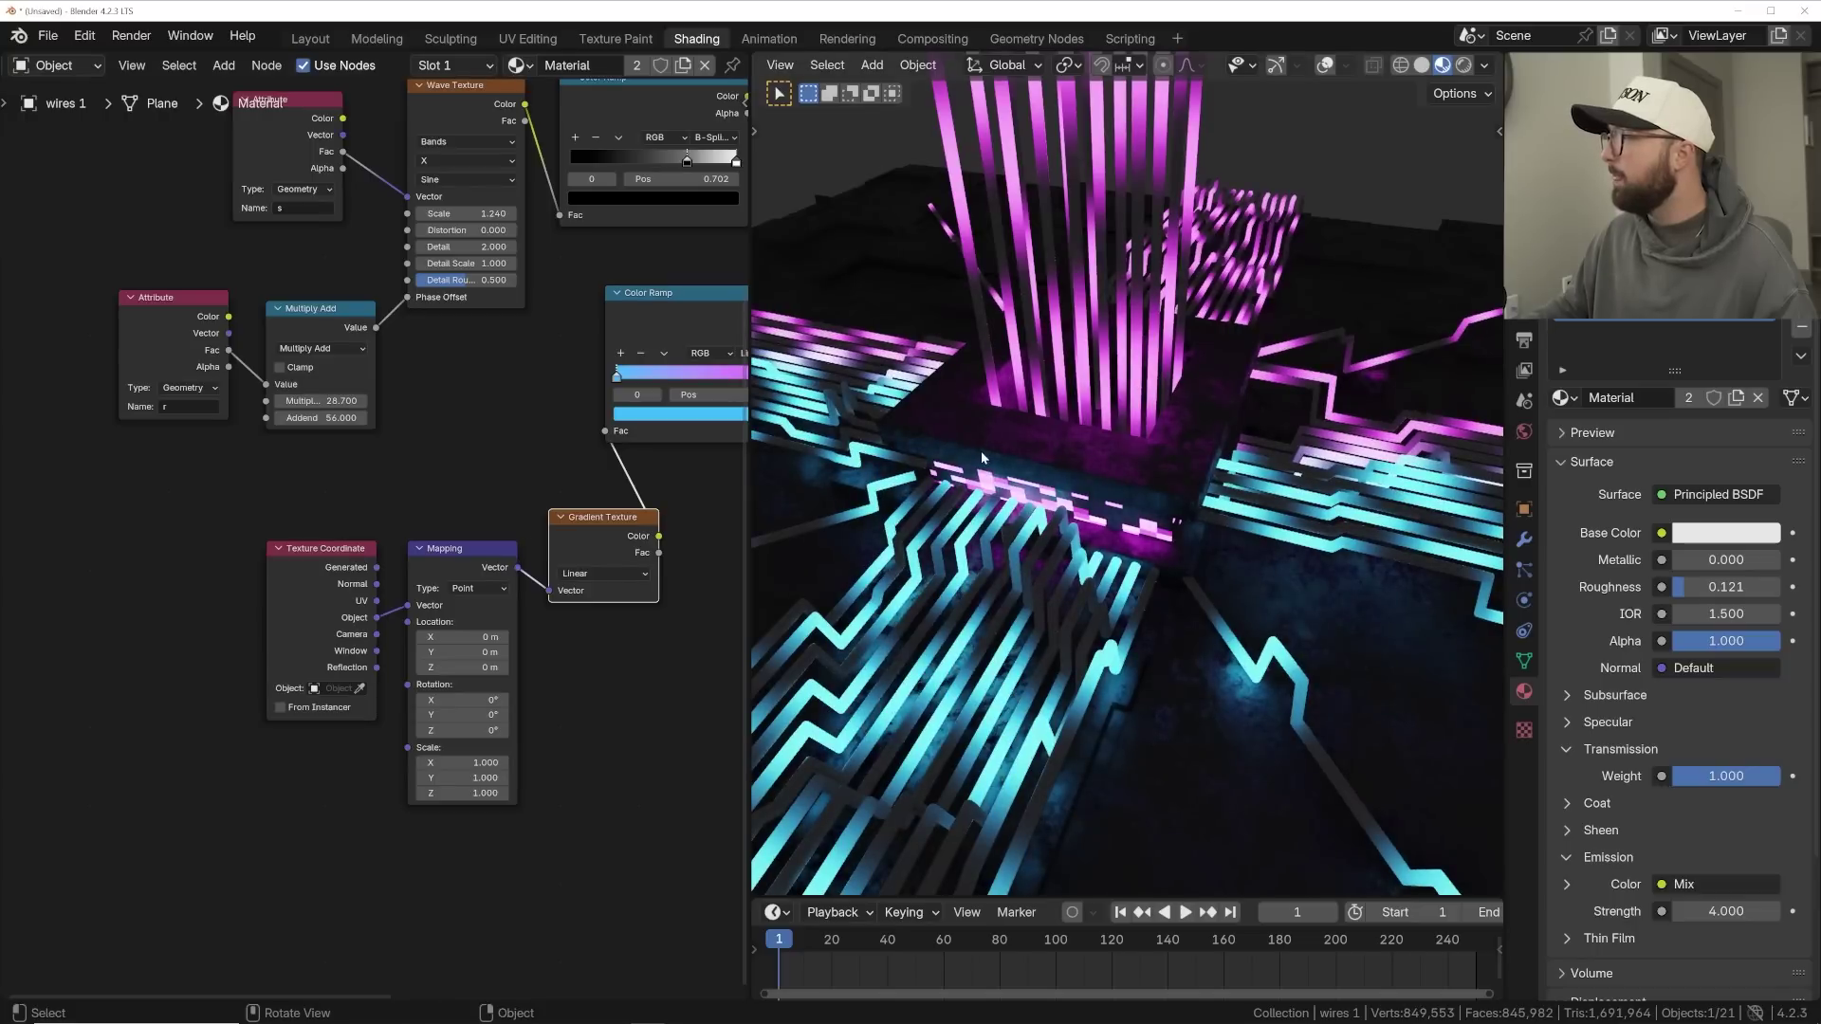
key("KP_7")
scroll(995, 384, "down", 4)
middle_click_drag(998, 400, 865, 382, "shift")
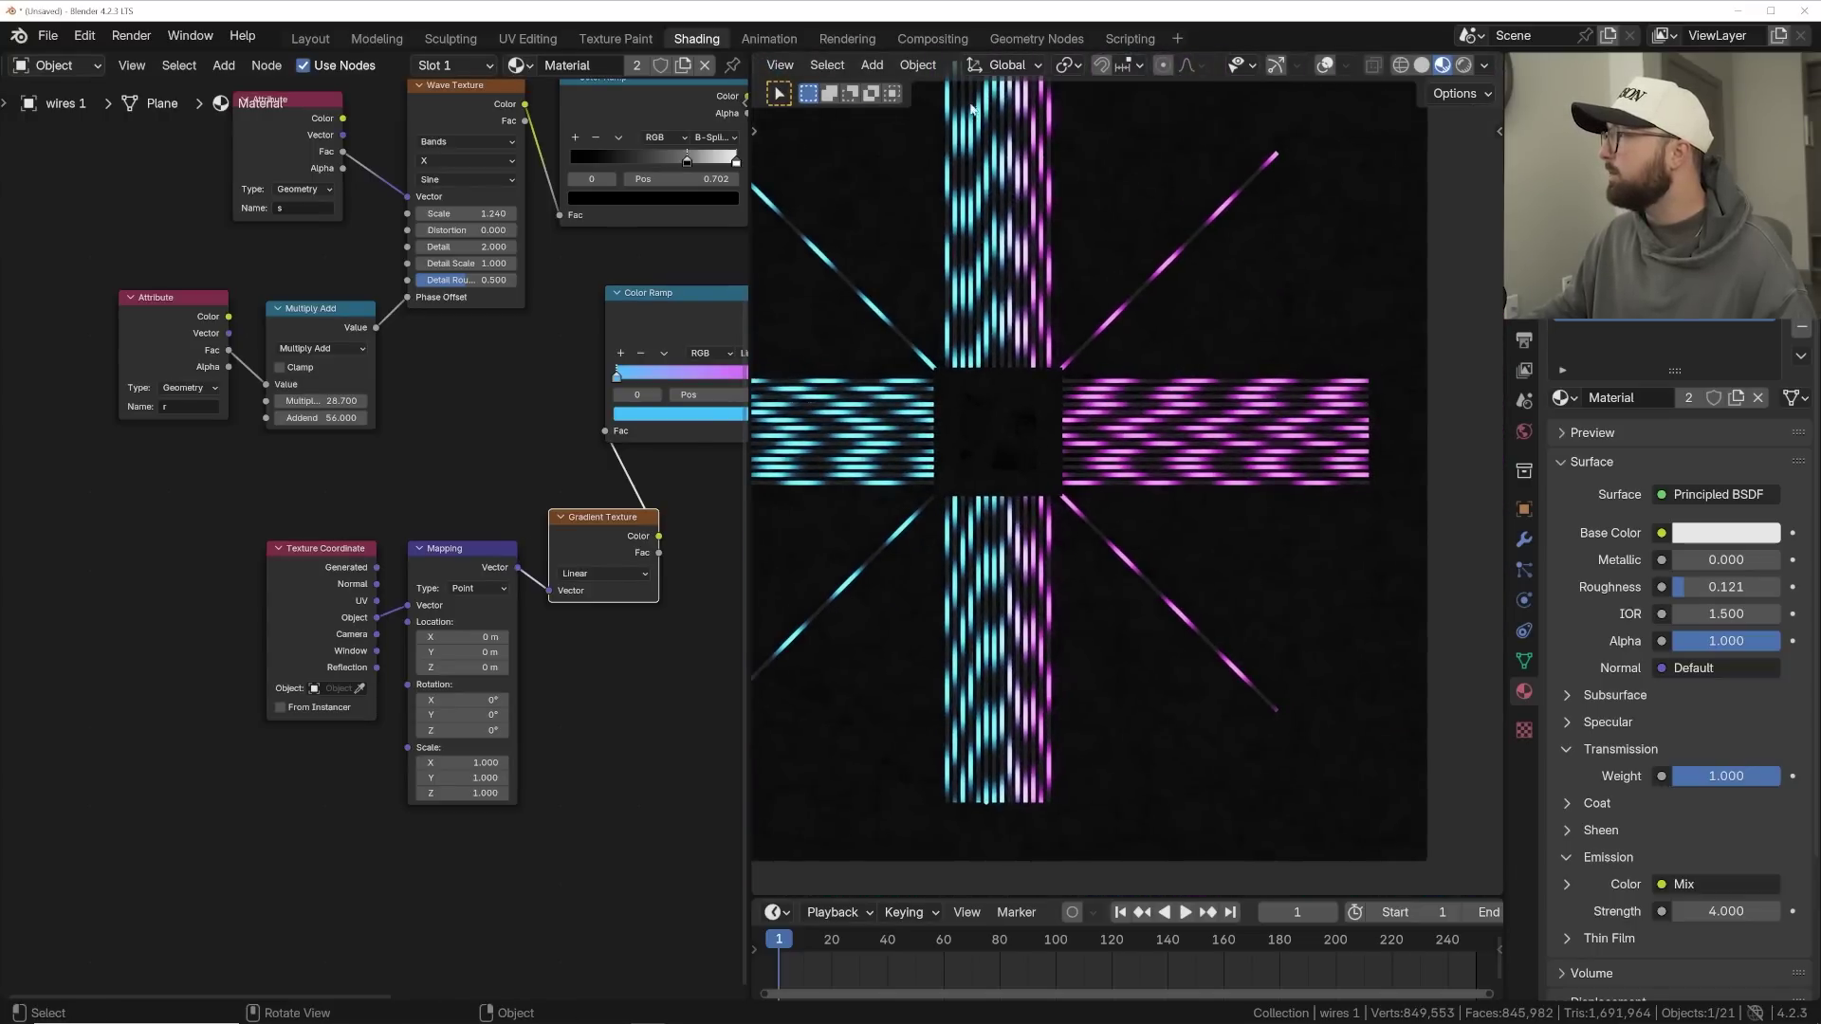
scroll(375, 541, "up", 2)
left_click(681, 590)
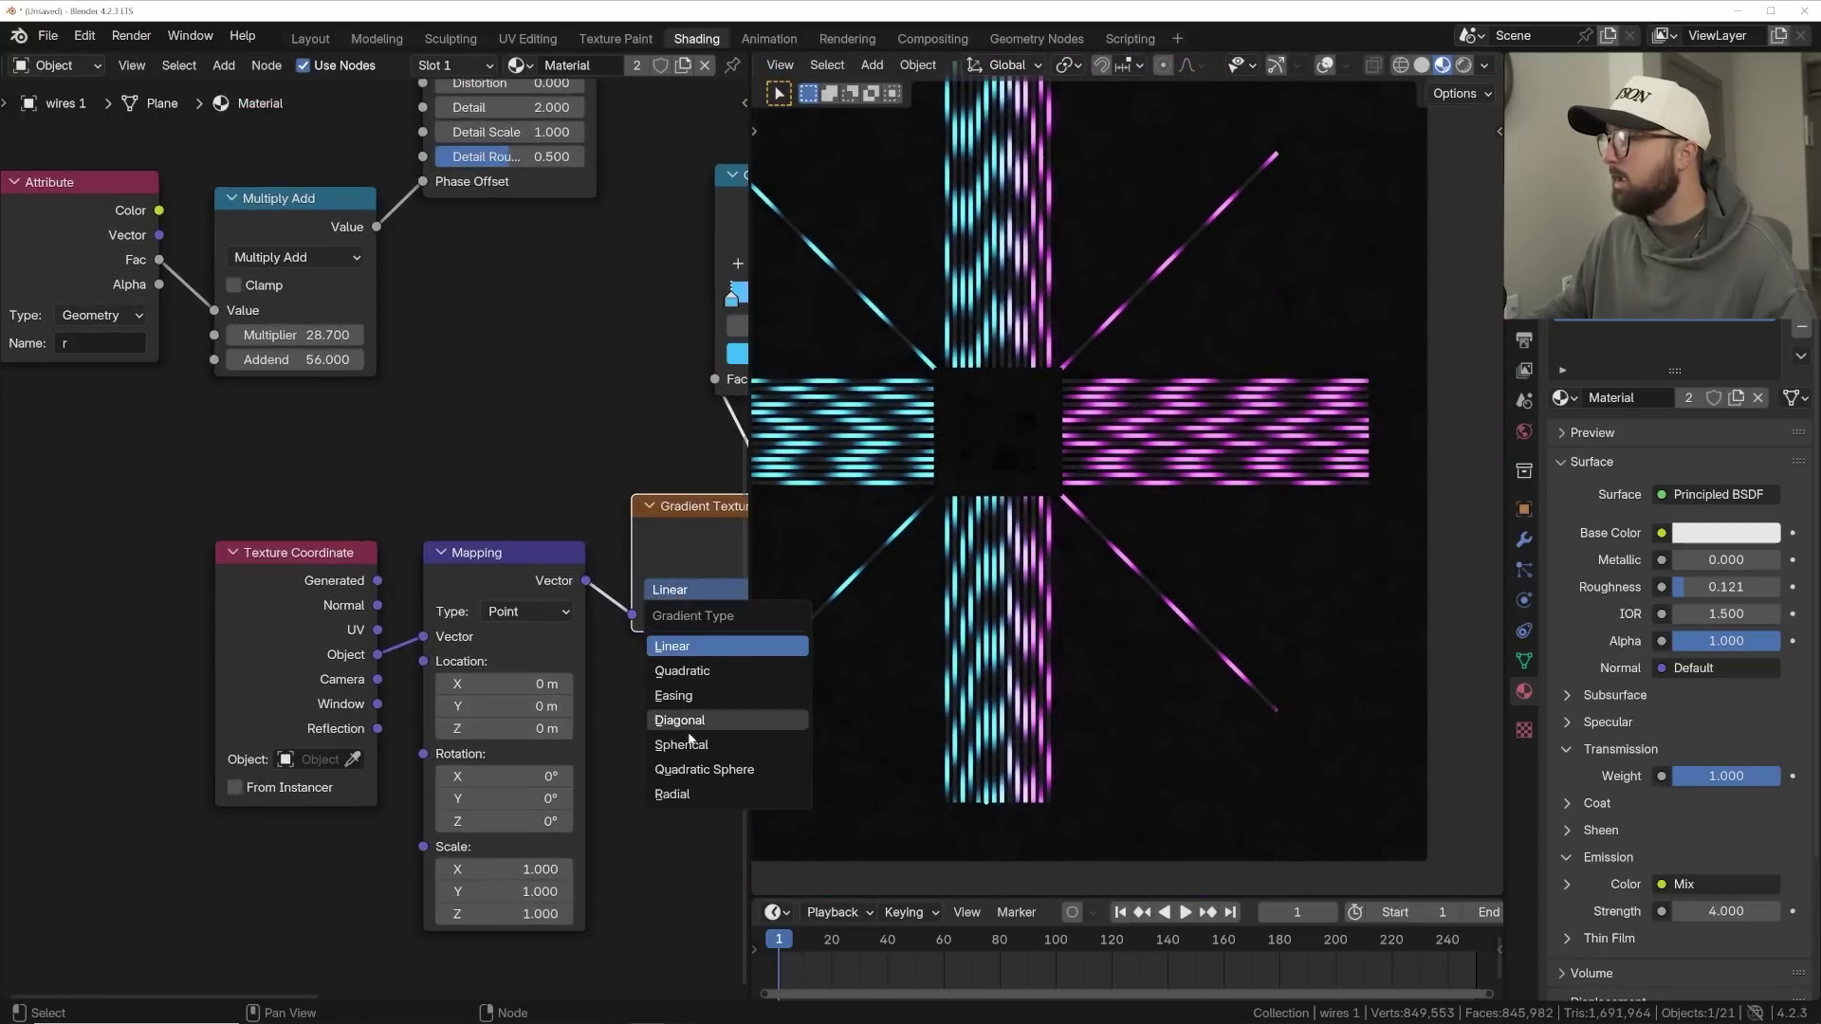
left_click(688, 745)
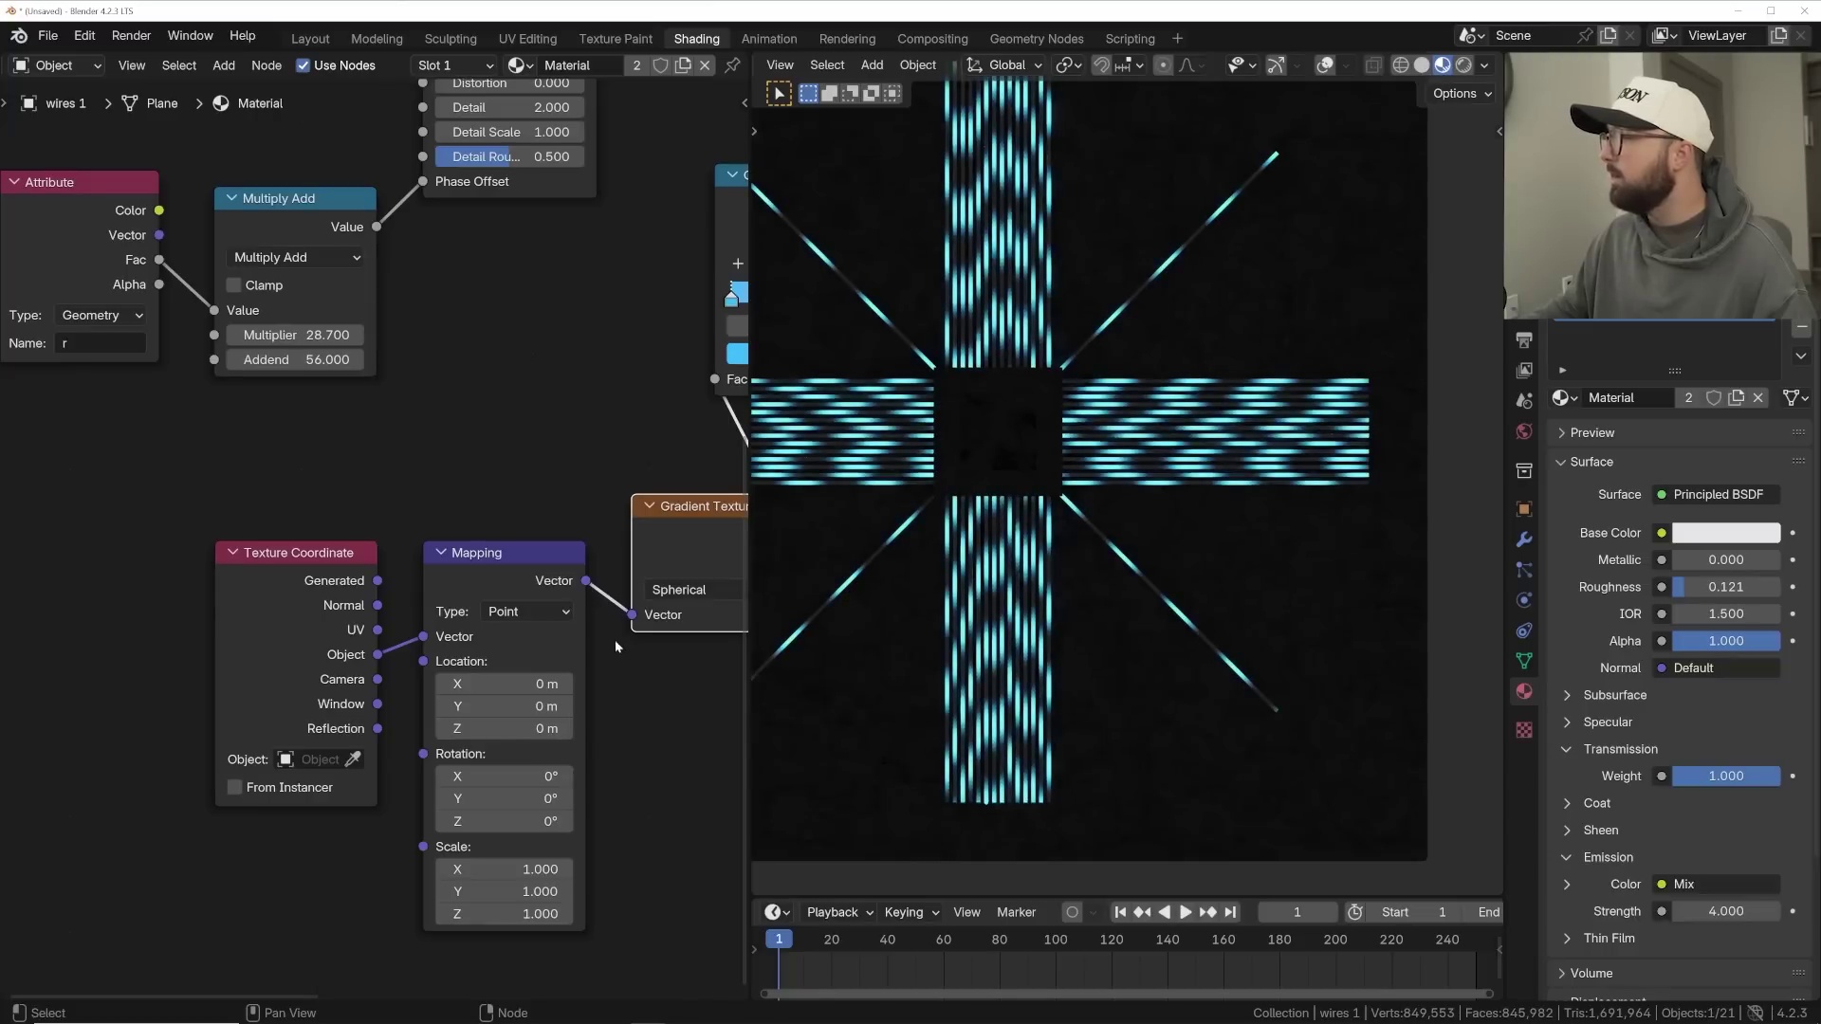
left_click(323, 759)
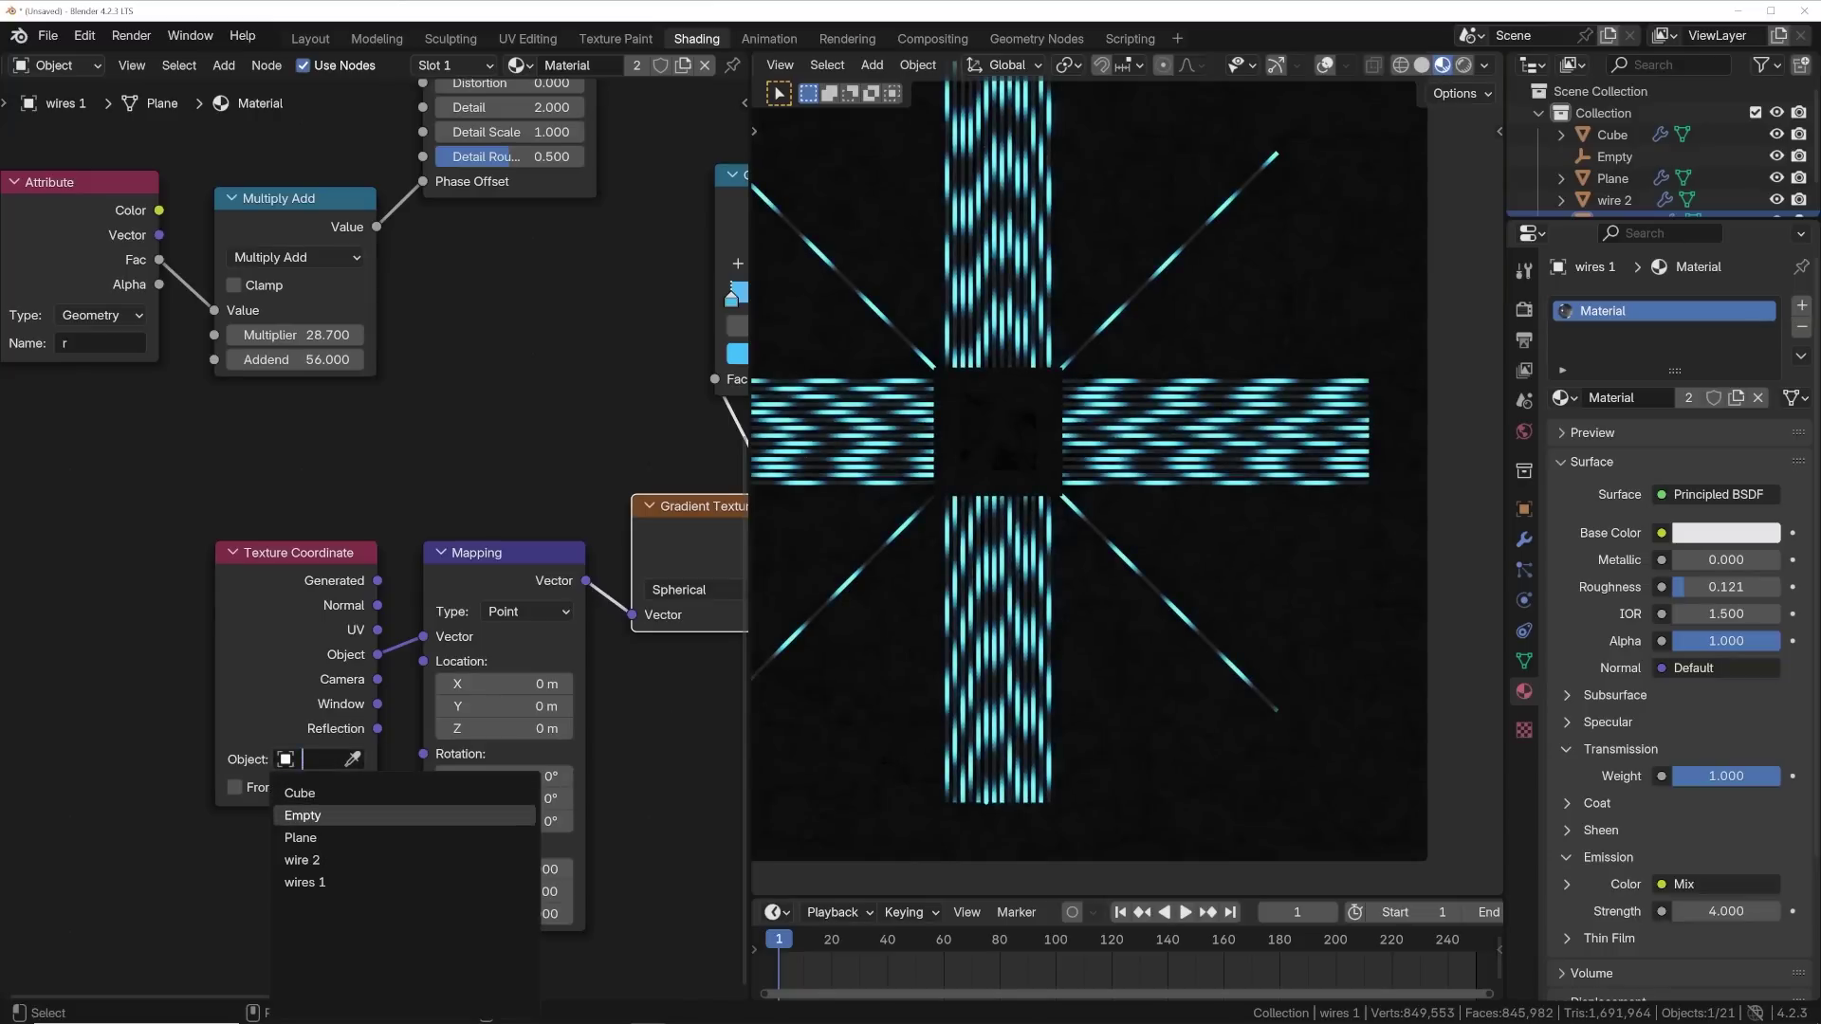
left_click(320, 815)
- Select the Empty and show the viewport gizmos and overlays
left_click(1612, 156)
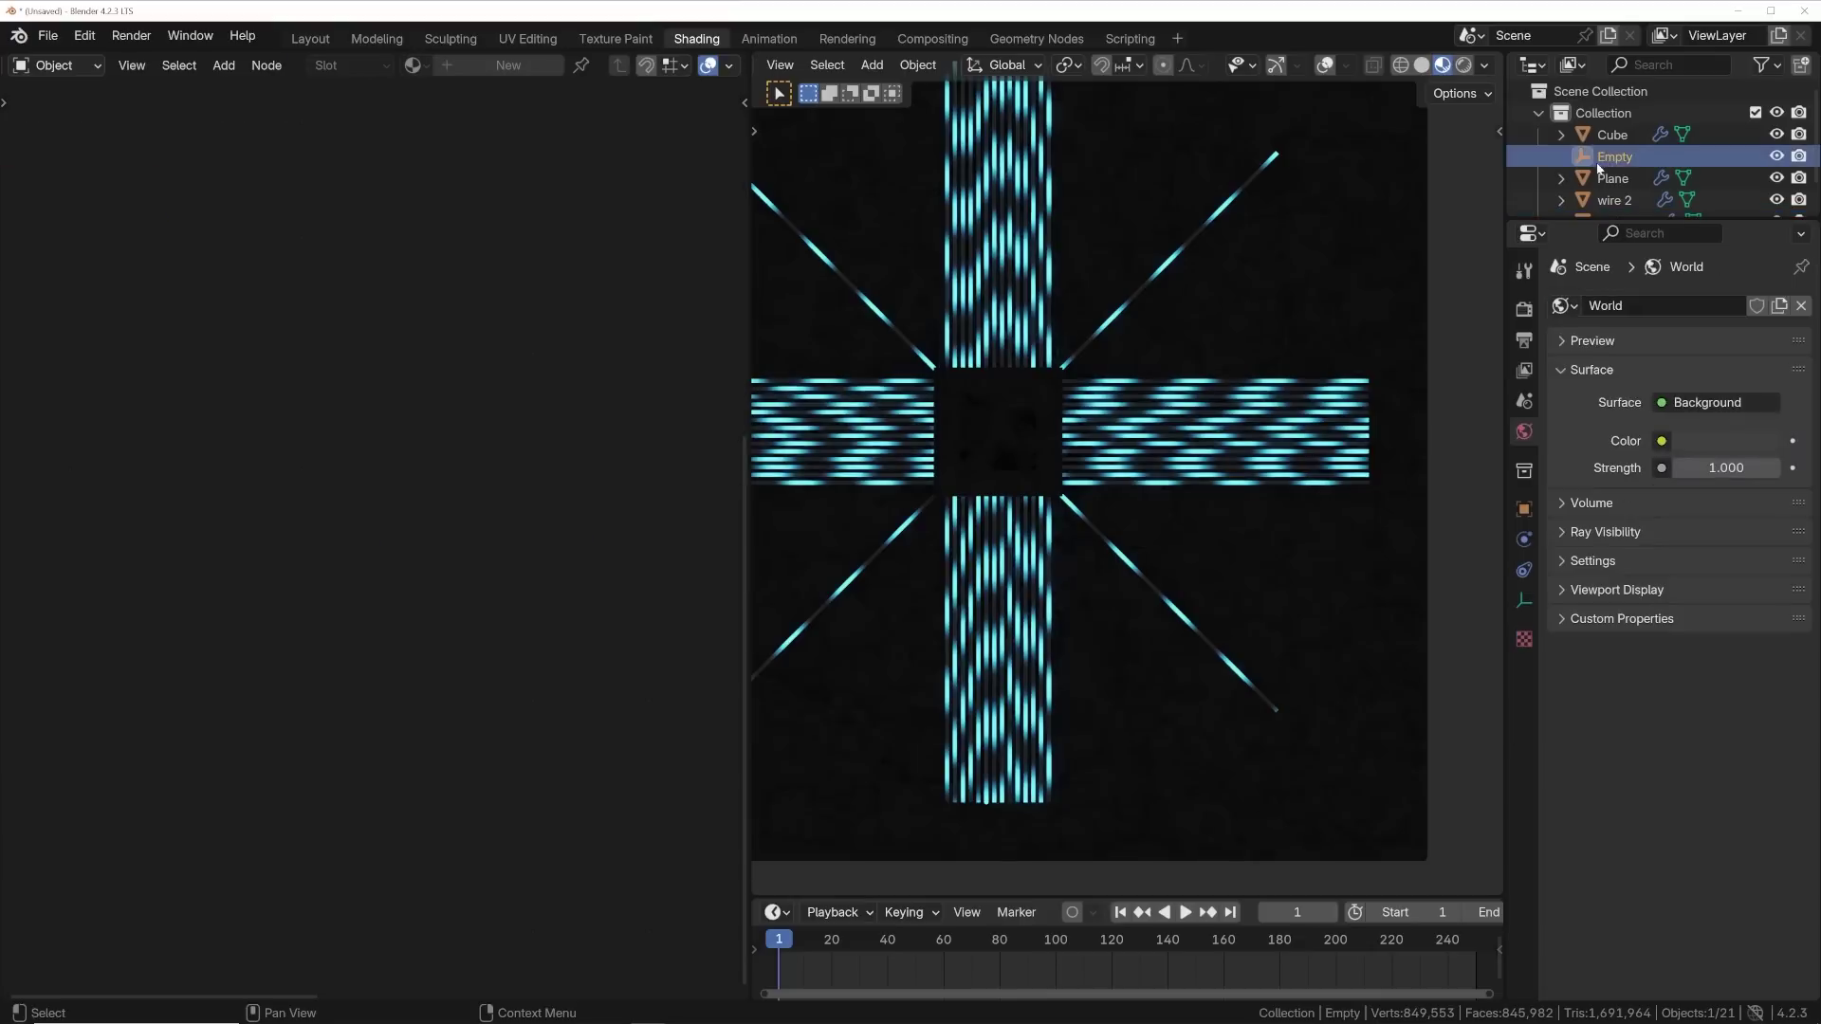
left_click(1275, 66)
left_click(1323, 64)
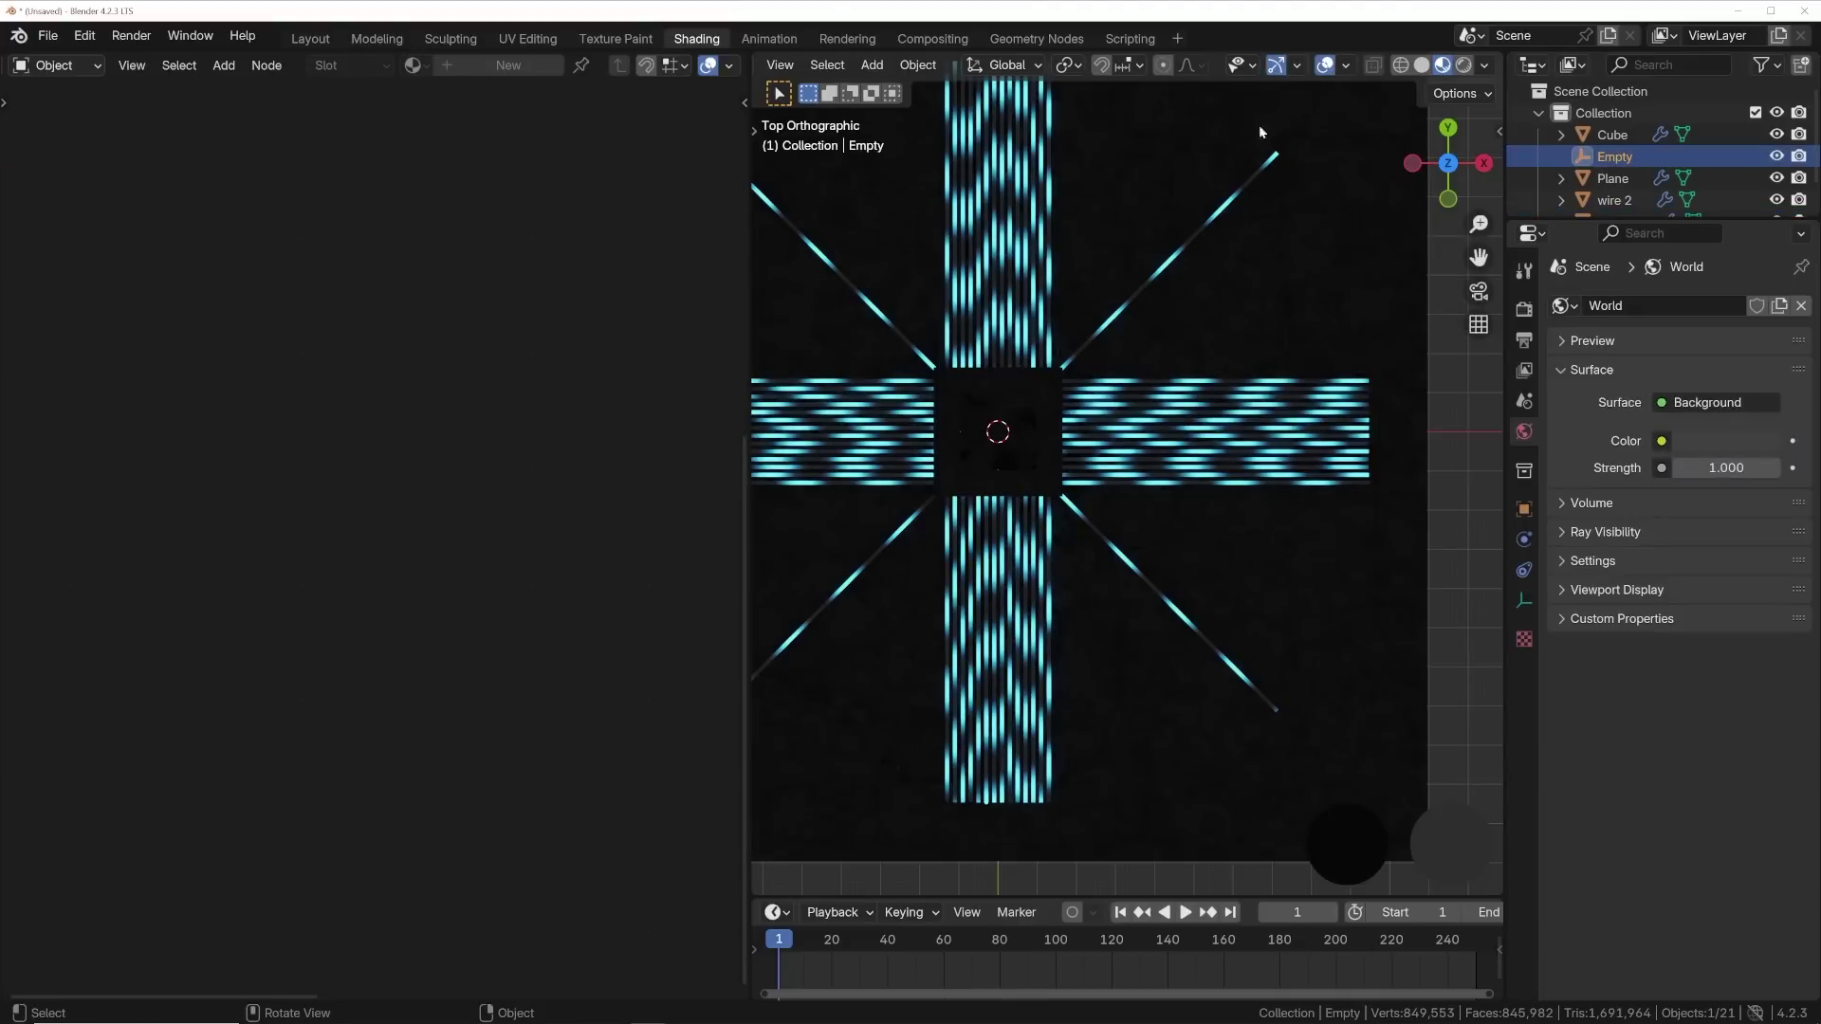
key("s")
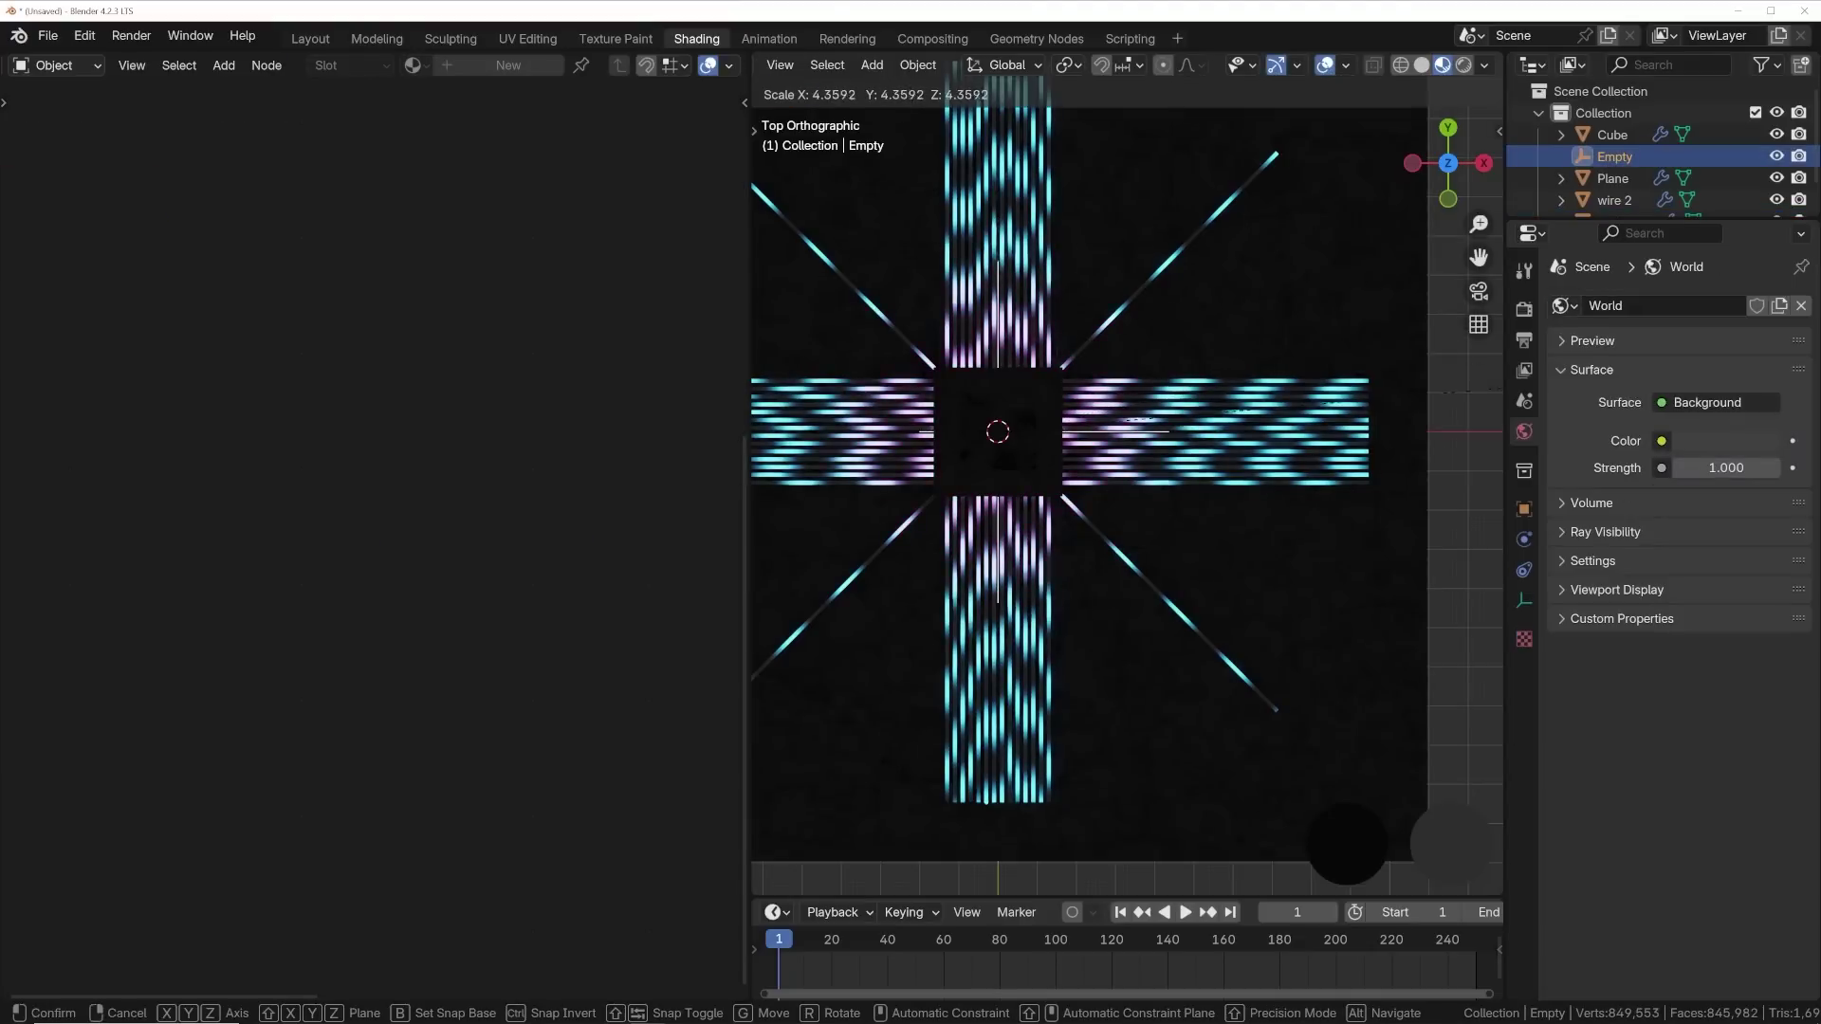
right_click(1465, 190)
left_click(1324, 65)
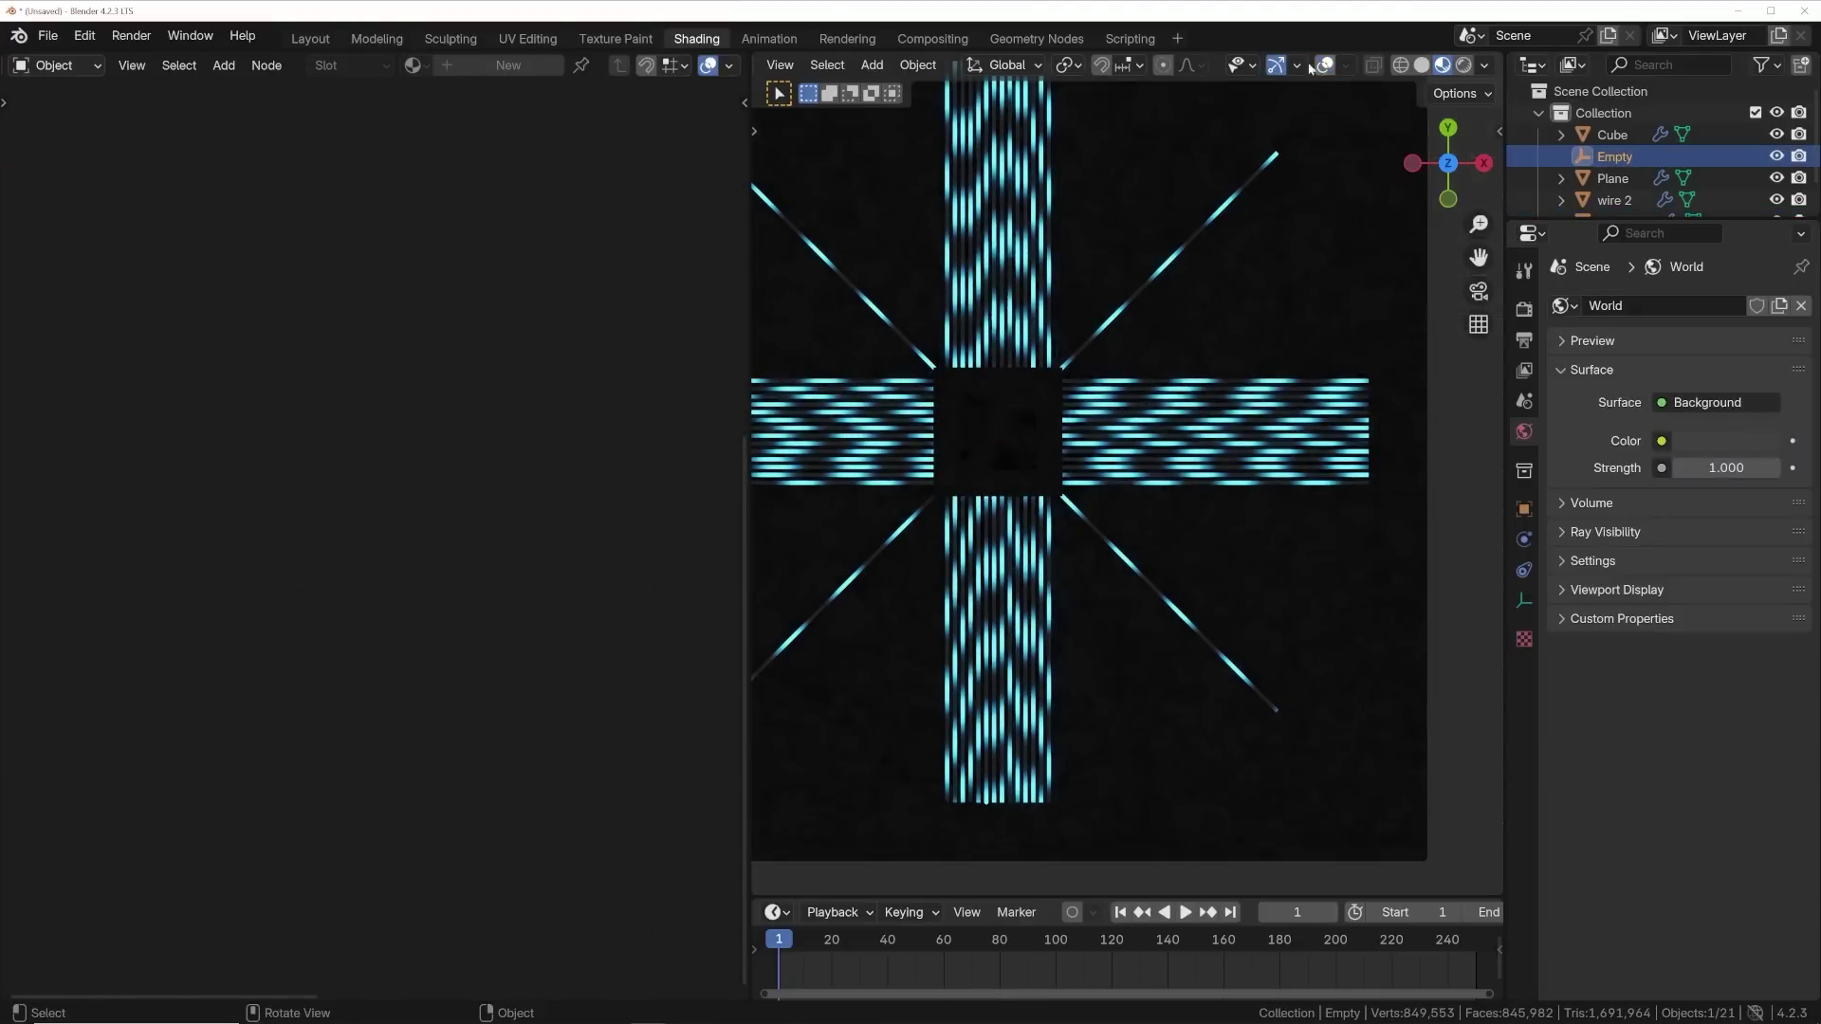
left_click(1276, 66)
key("s")
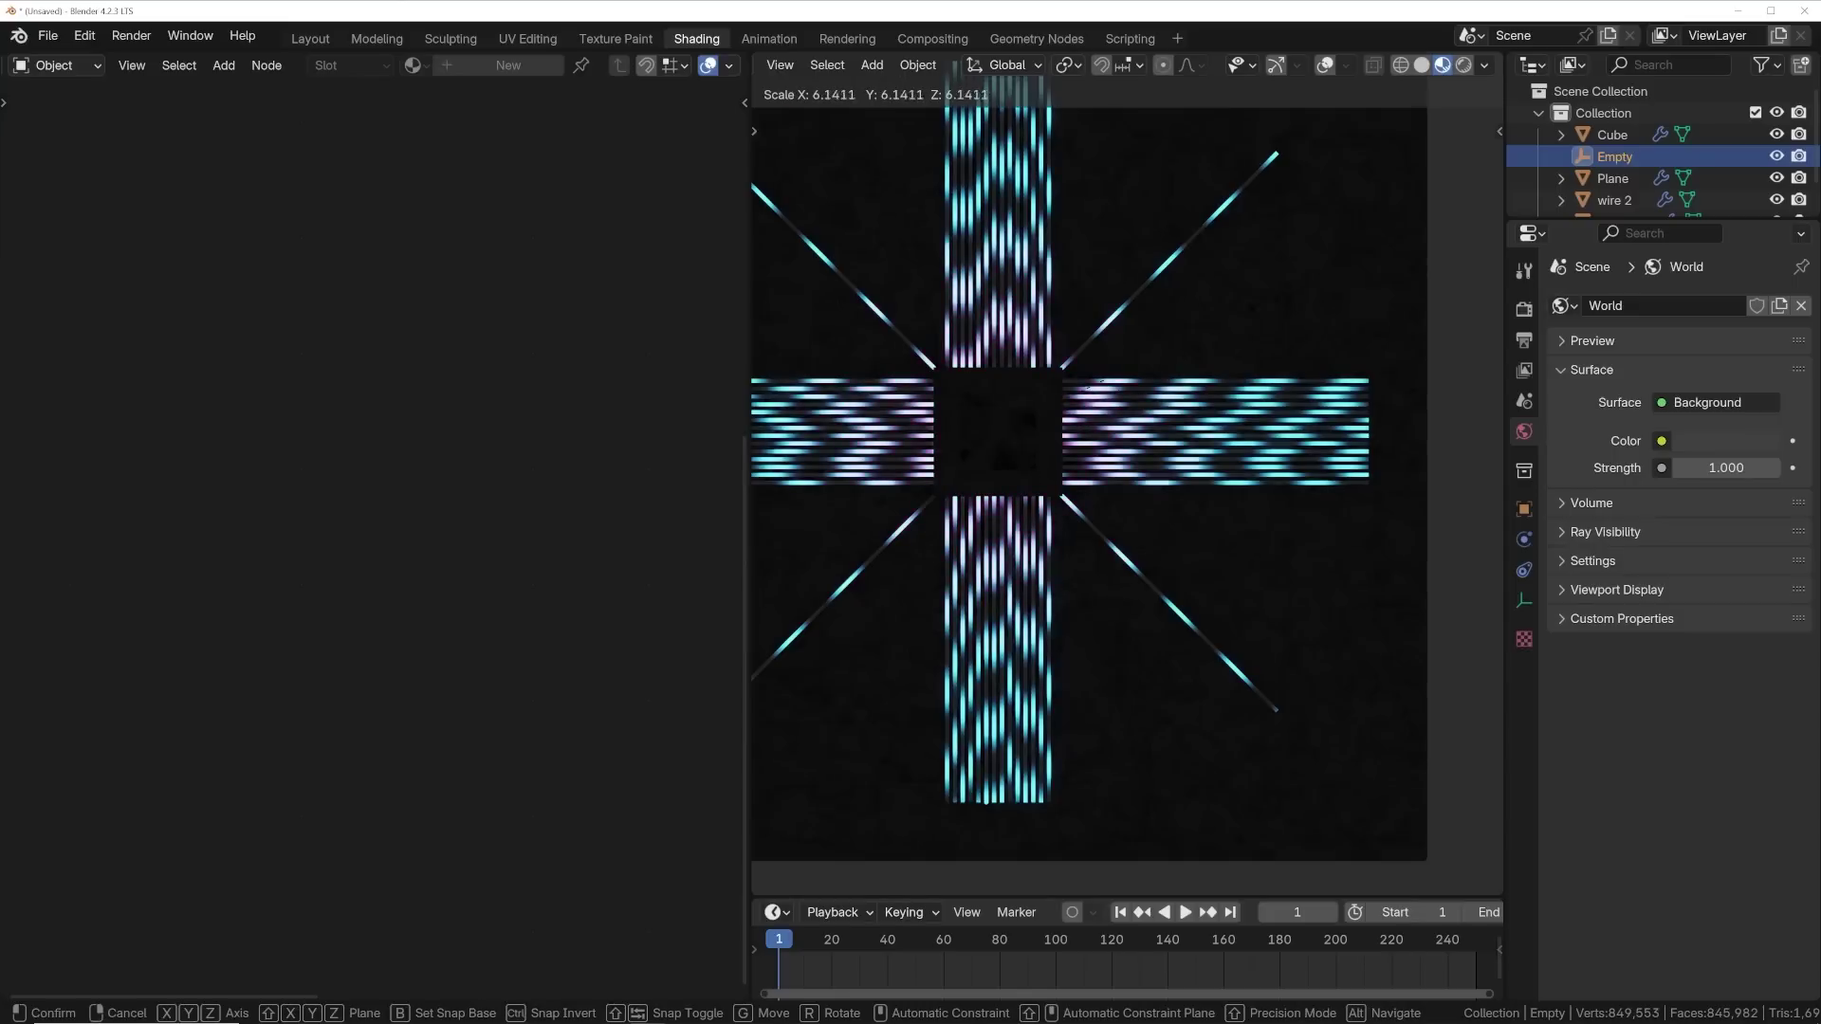
right_click(1356, 152)
left_click(1324, 65)
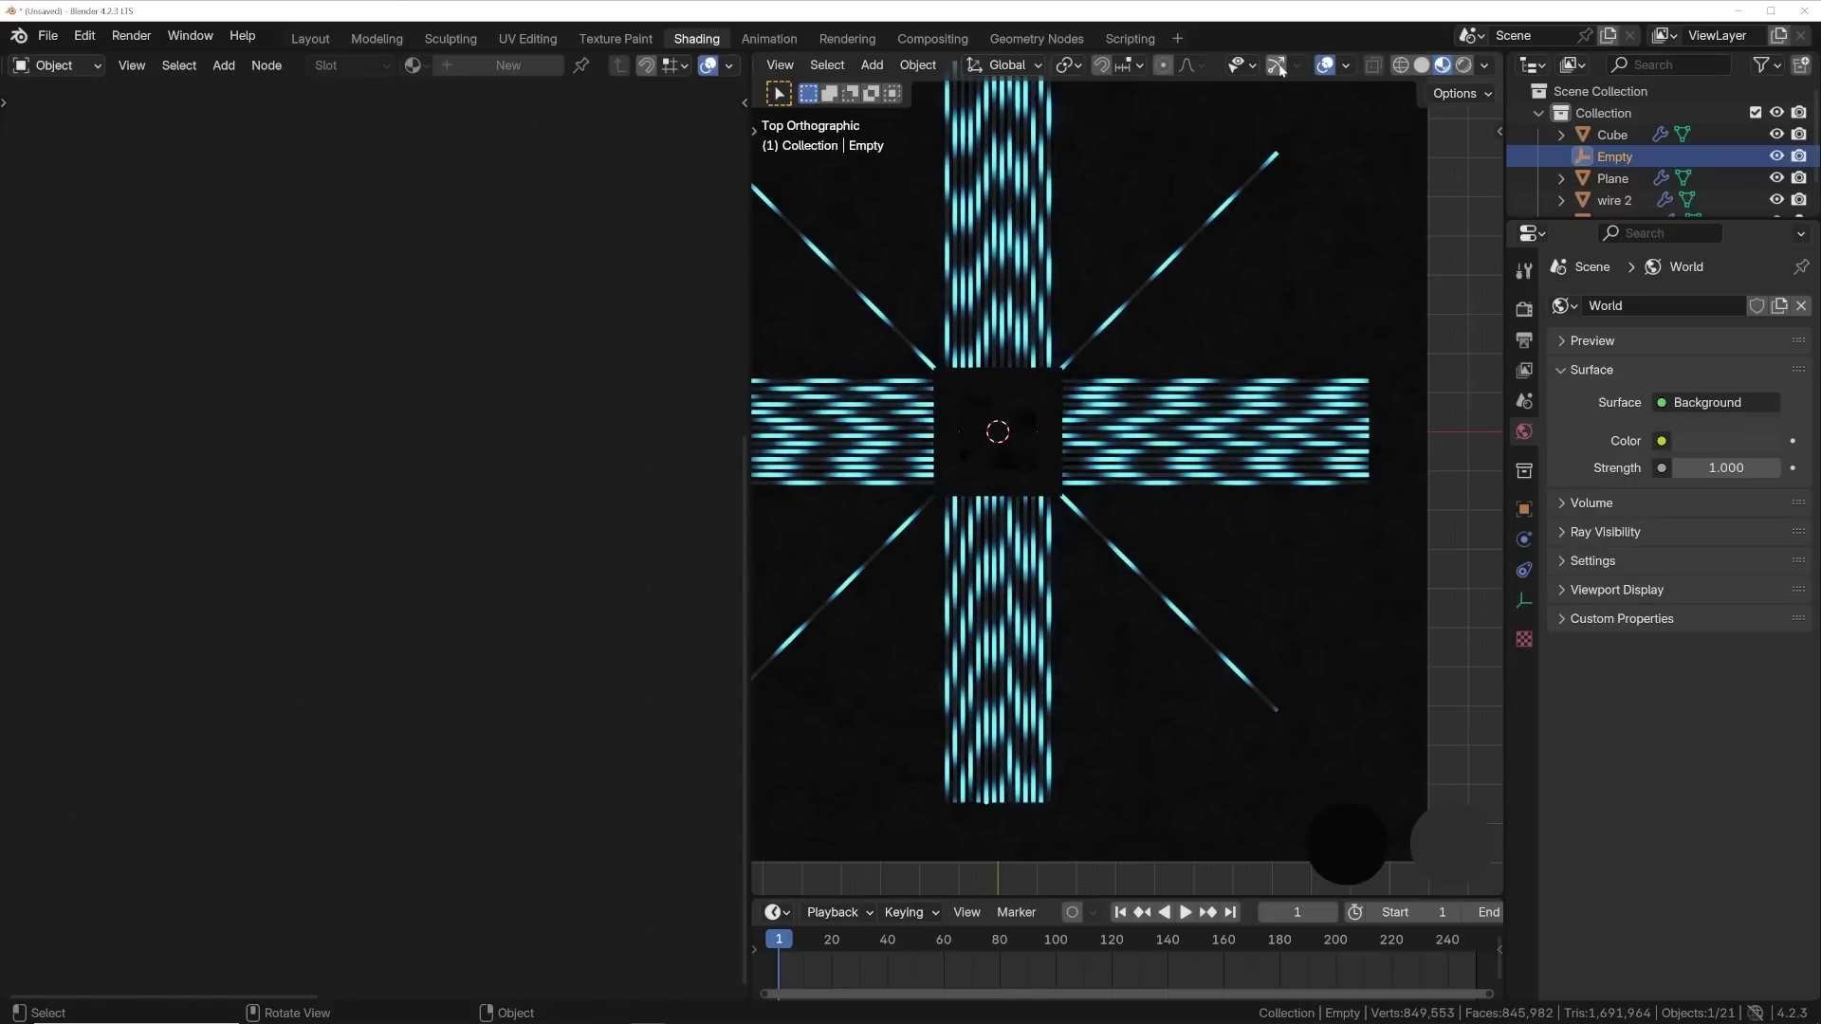
left_click(1277, 65)
- Scale the Empty up about 4.3 times and reselect the floor wires
key("s")
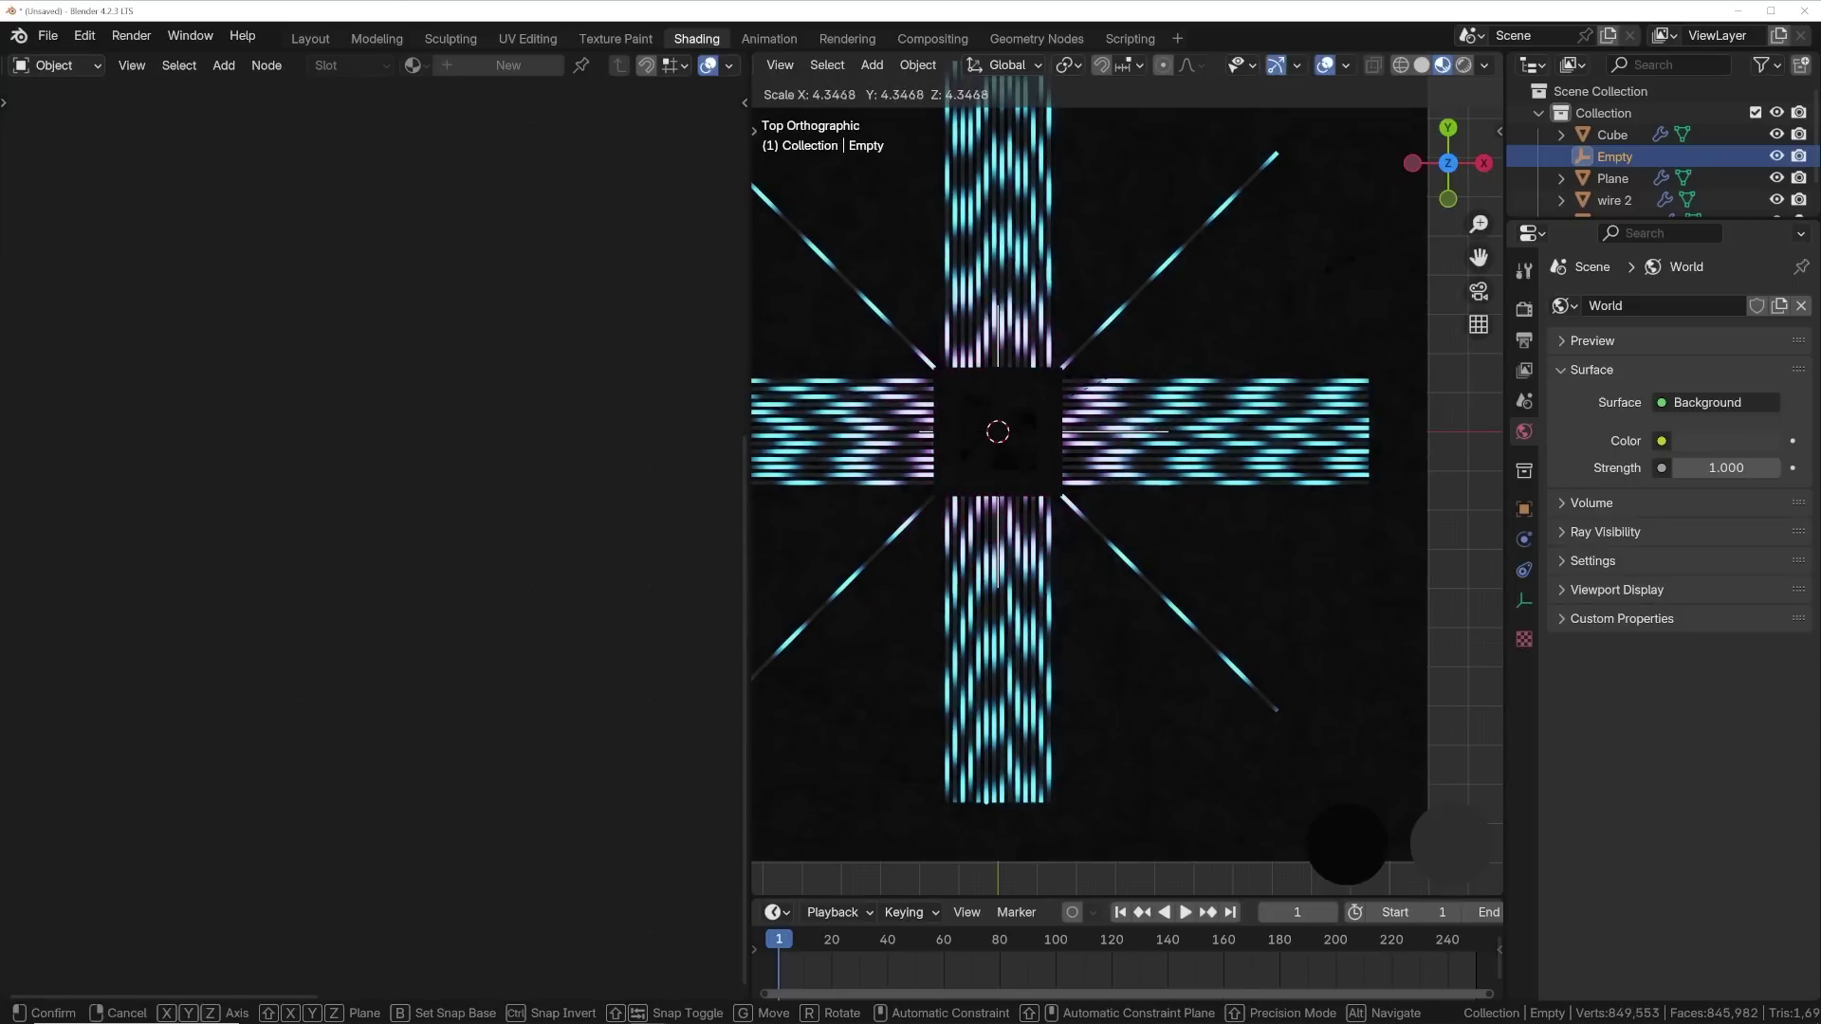
left_click(1220, 387)
left_click(1138, 389)
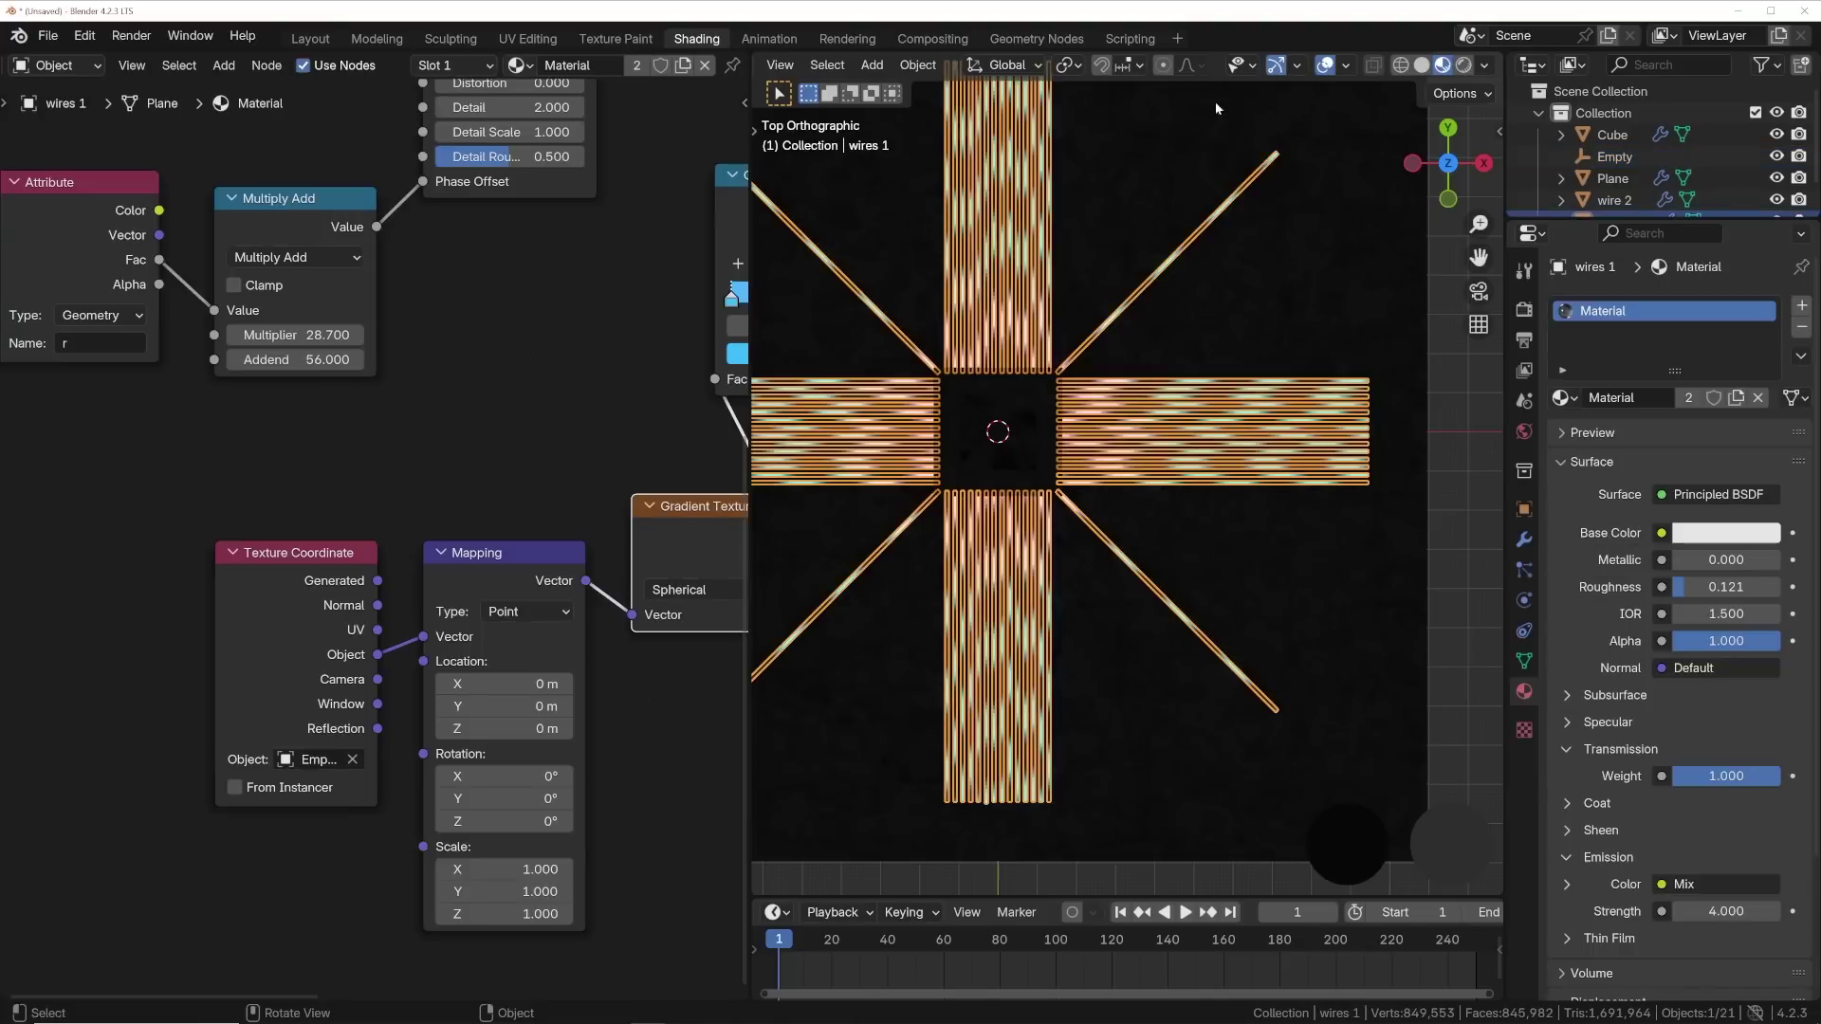
- Hide the viewport overlays and gizmos to view the floor wires' color gradient without outlines
left_click(1325, 69)
left_click(1276, 67)
scroll(531, 679, "down", 6)
middle_click_drag(626, 640, 437, 641)
scroll(494, 569, "up", 7)
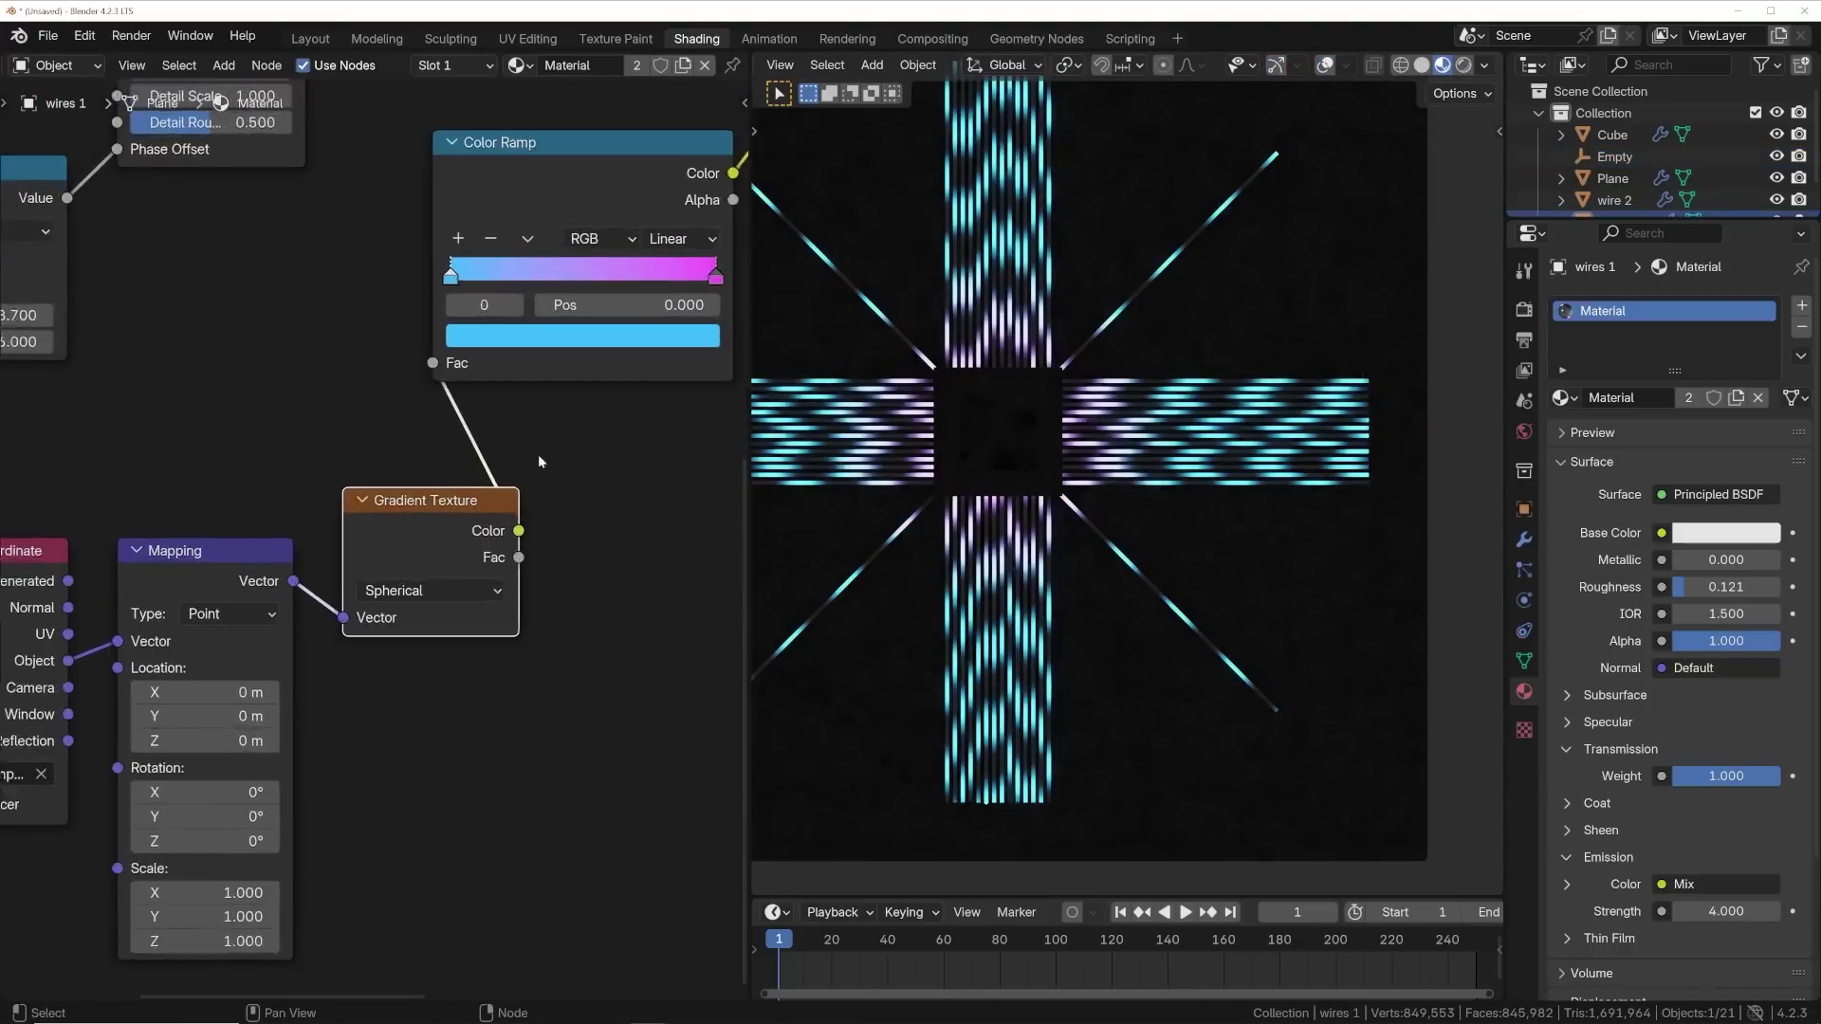
- Move the Color Ramp's magenta and blue stops close together around its middle for a sharper color transition
middle_click_drag(537, 375, 423, 697)
scroll(423, 700, "up", 5)
middle_click_drag(720, 600, 675, 597)
left_click_drag(690, 599, 541, 600)
left_click_drag(263, 601, 548, 608)
- Select the Empty and scale it up about 1.7 times so the magenta reaches further along the floor wires
left_click(1603, 157)
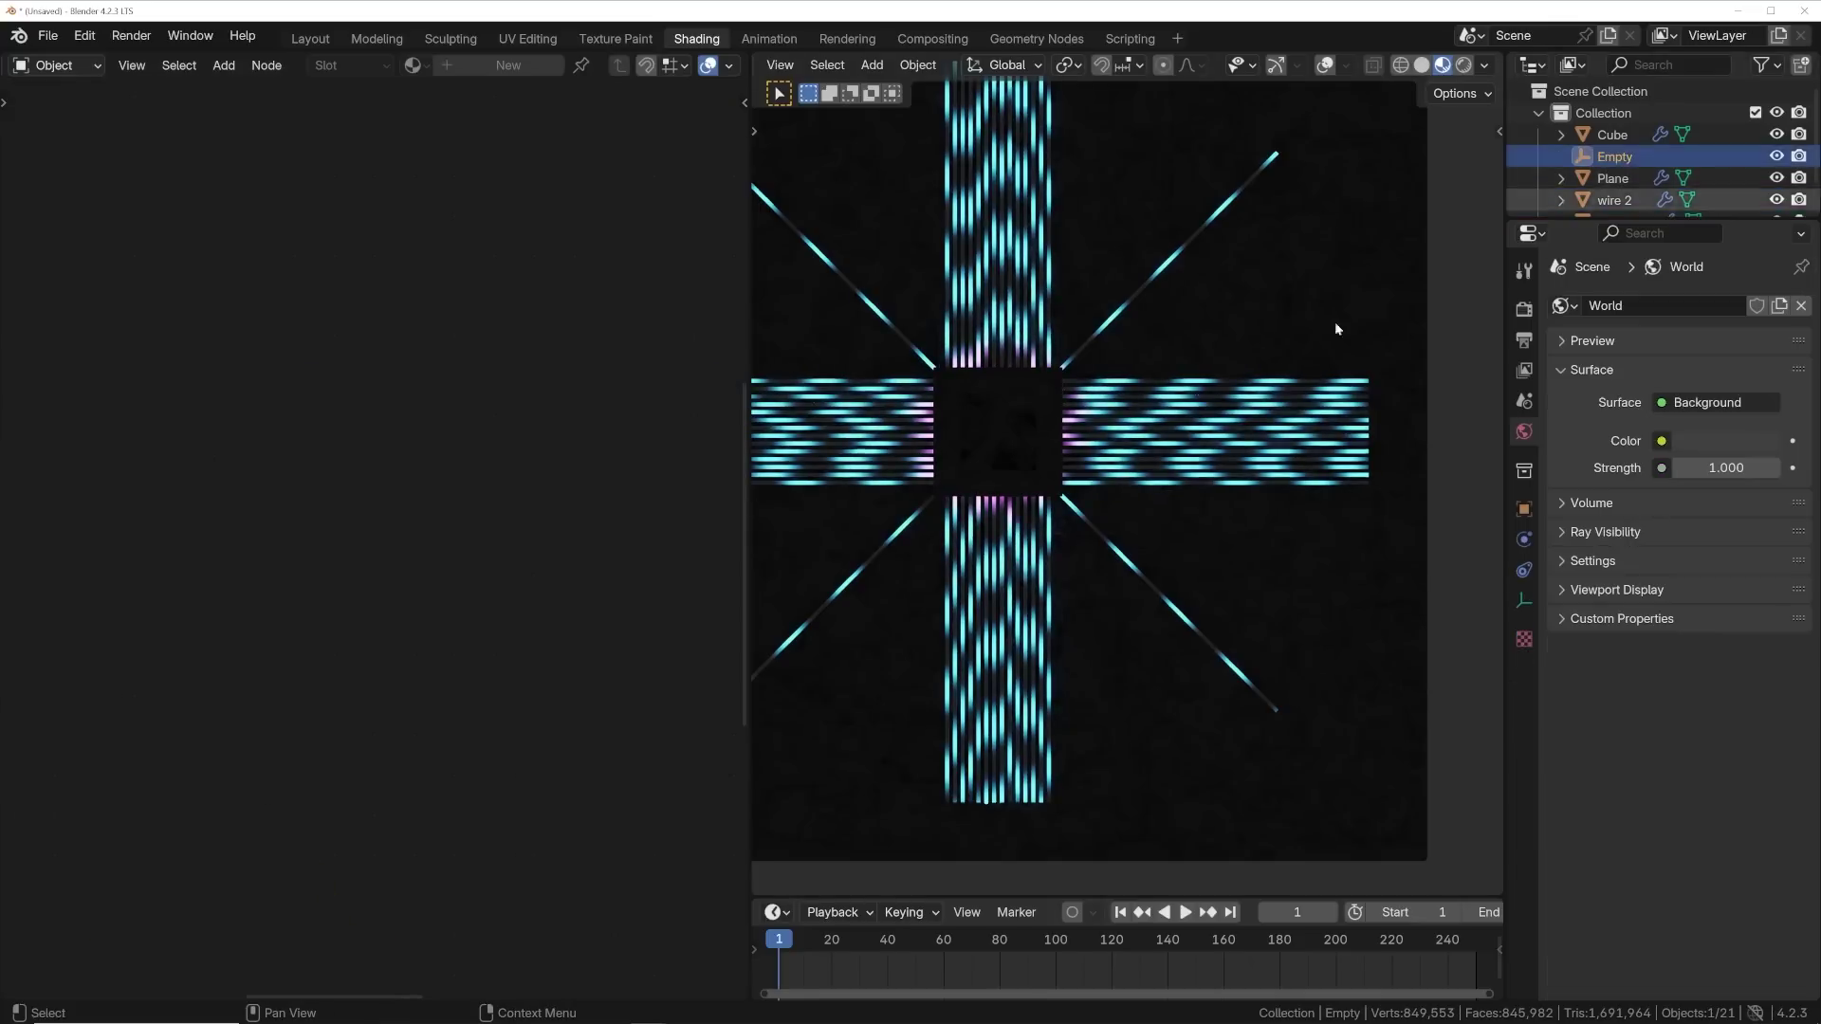
key("s")
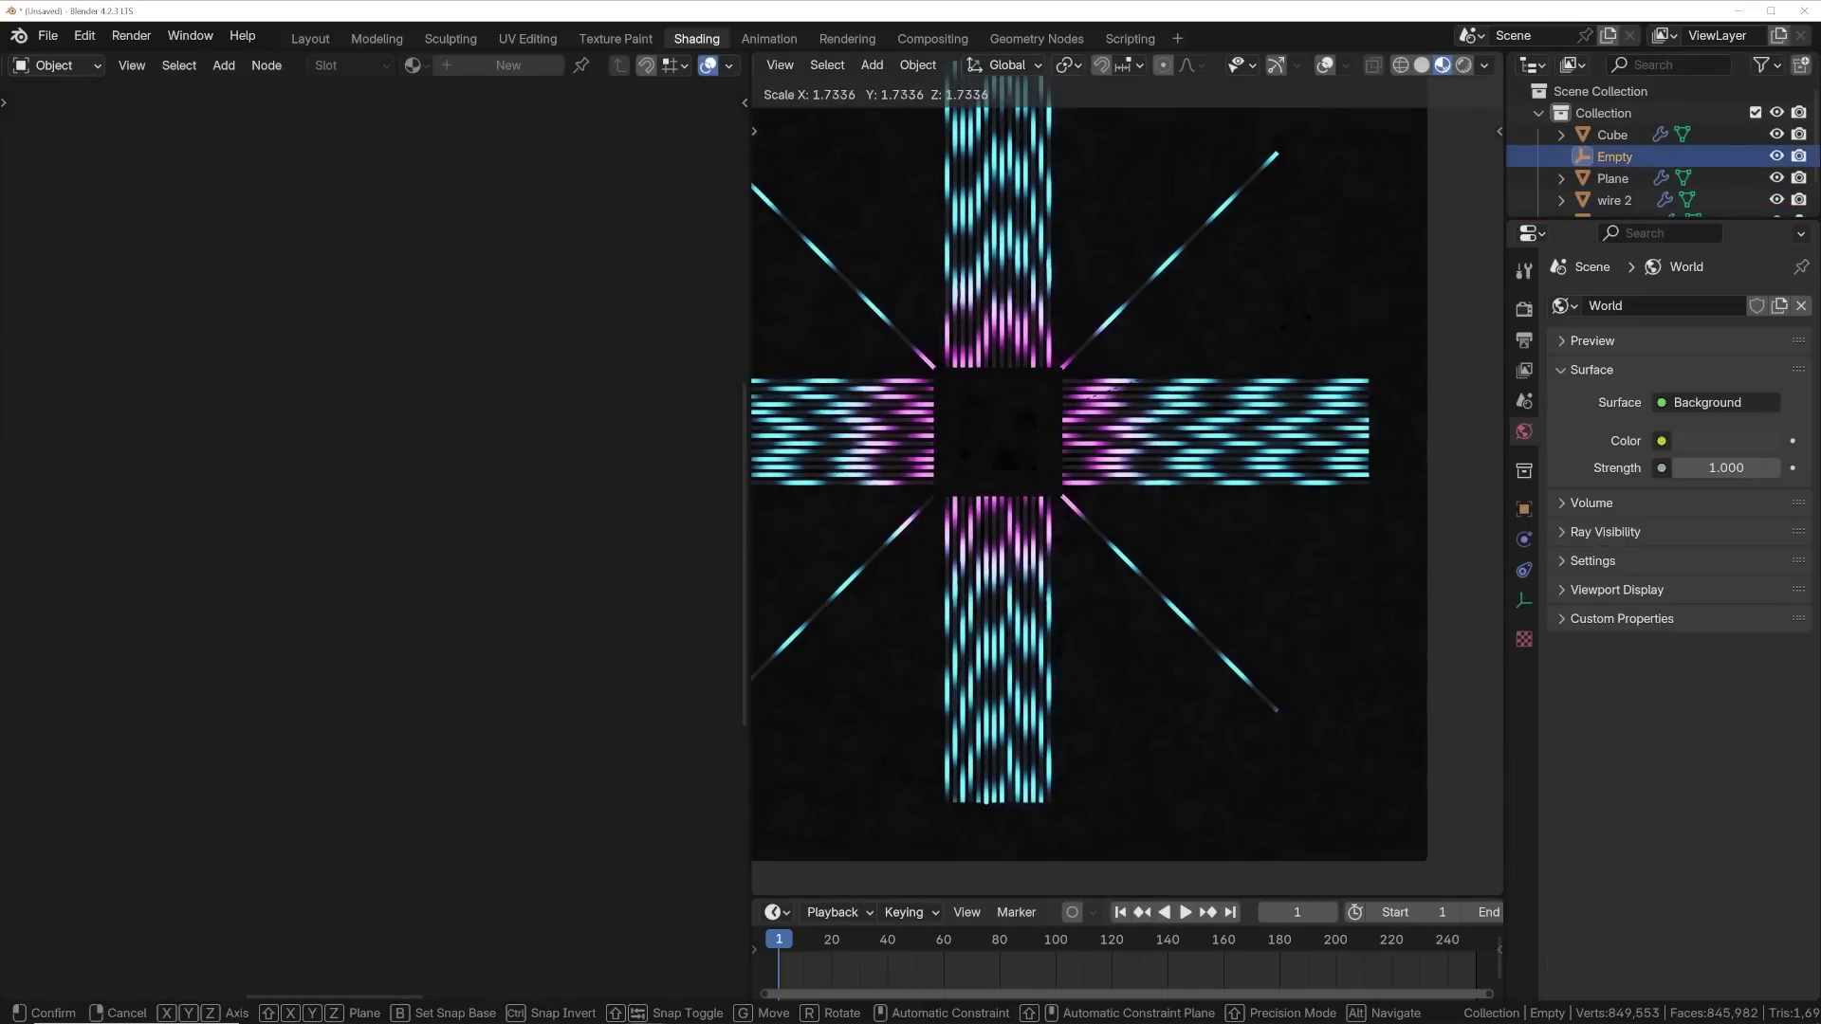
left_click(1287, 327)
middle_click_drag(1203, 452, 1276, 346)
middle_click_drag(1233, 517, 1145, 476)
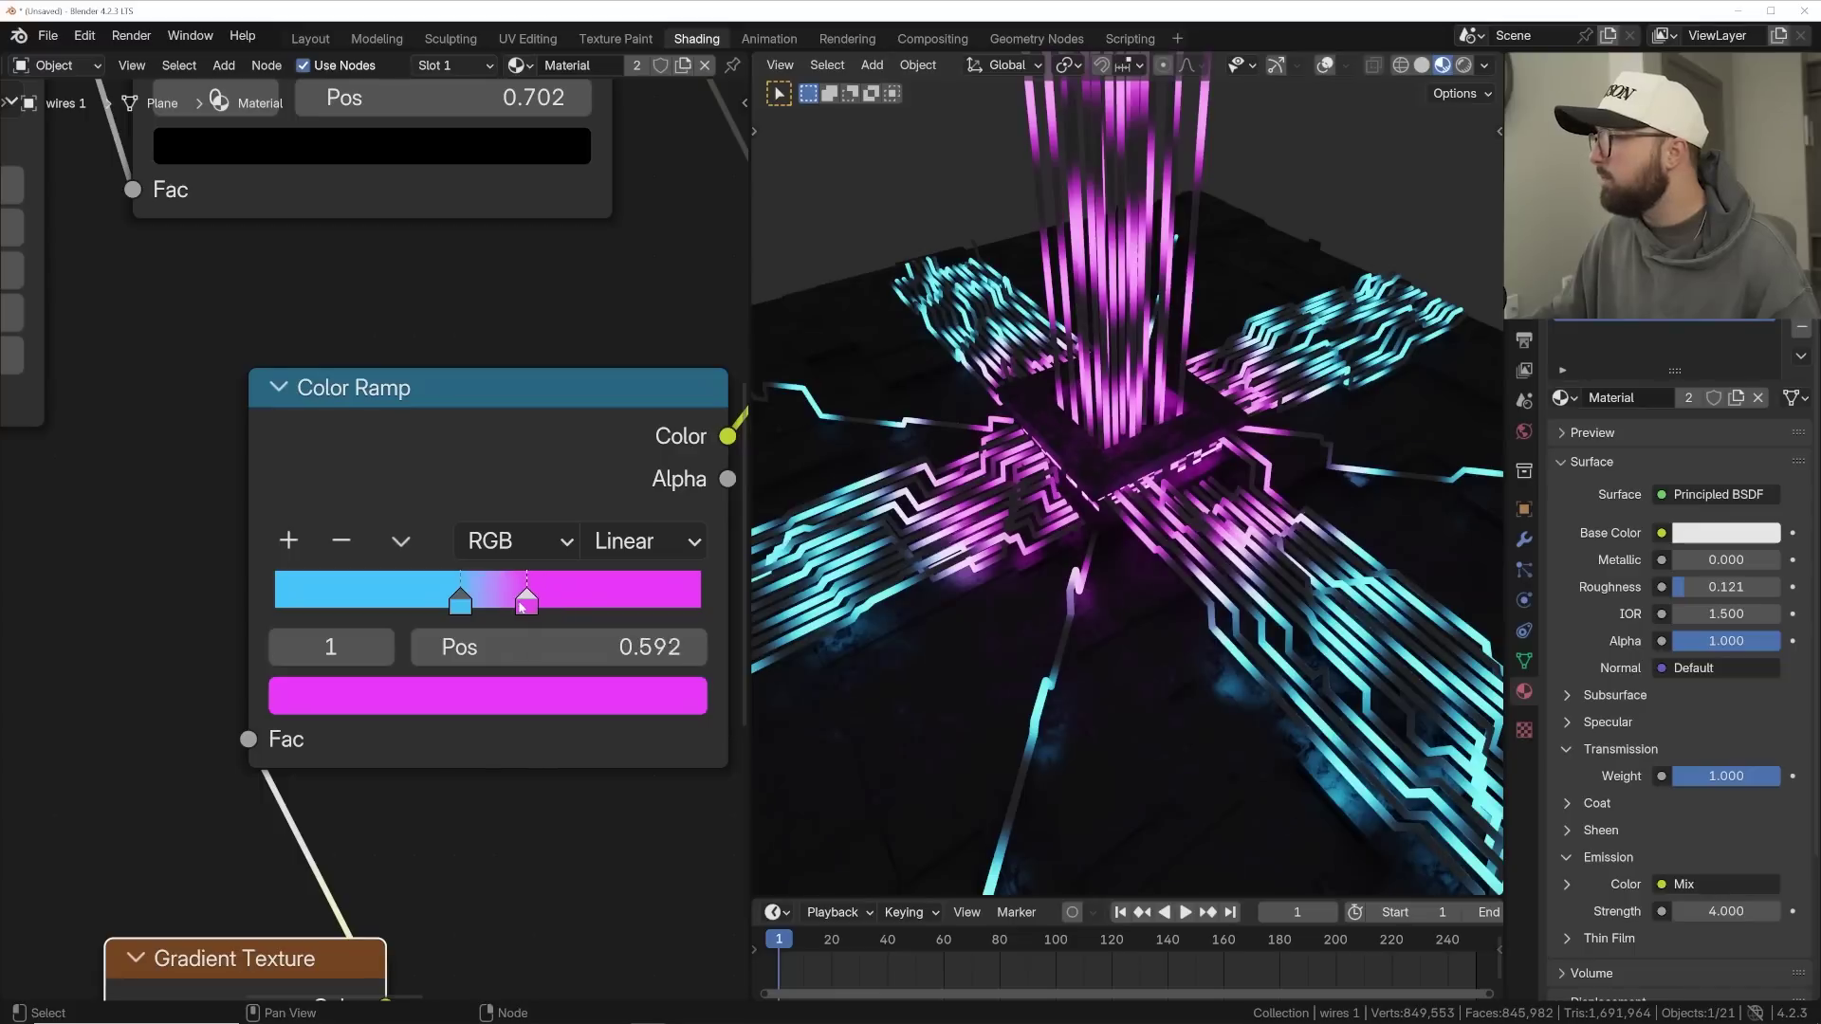
- Tighten the floor wires' Color Ramp further, with the blue stop at position 0.513 just before the magenta stop
left_click_drag(527, 609, 510, 611)
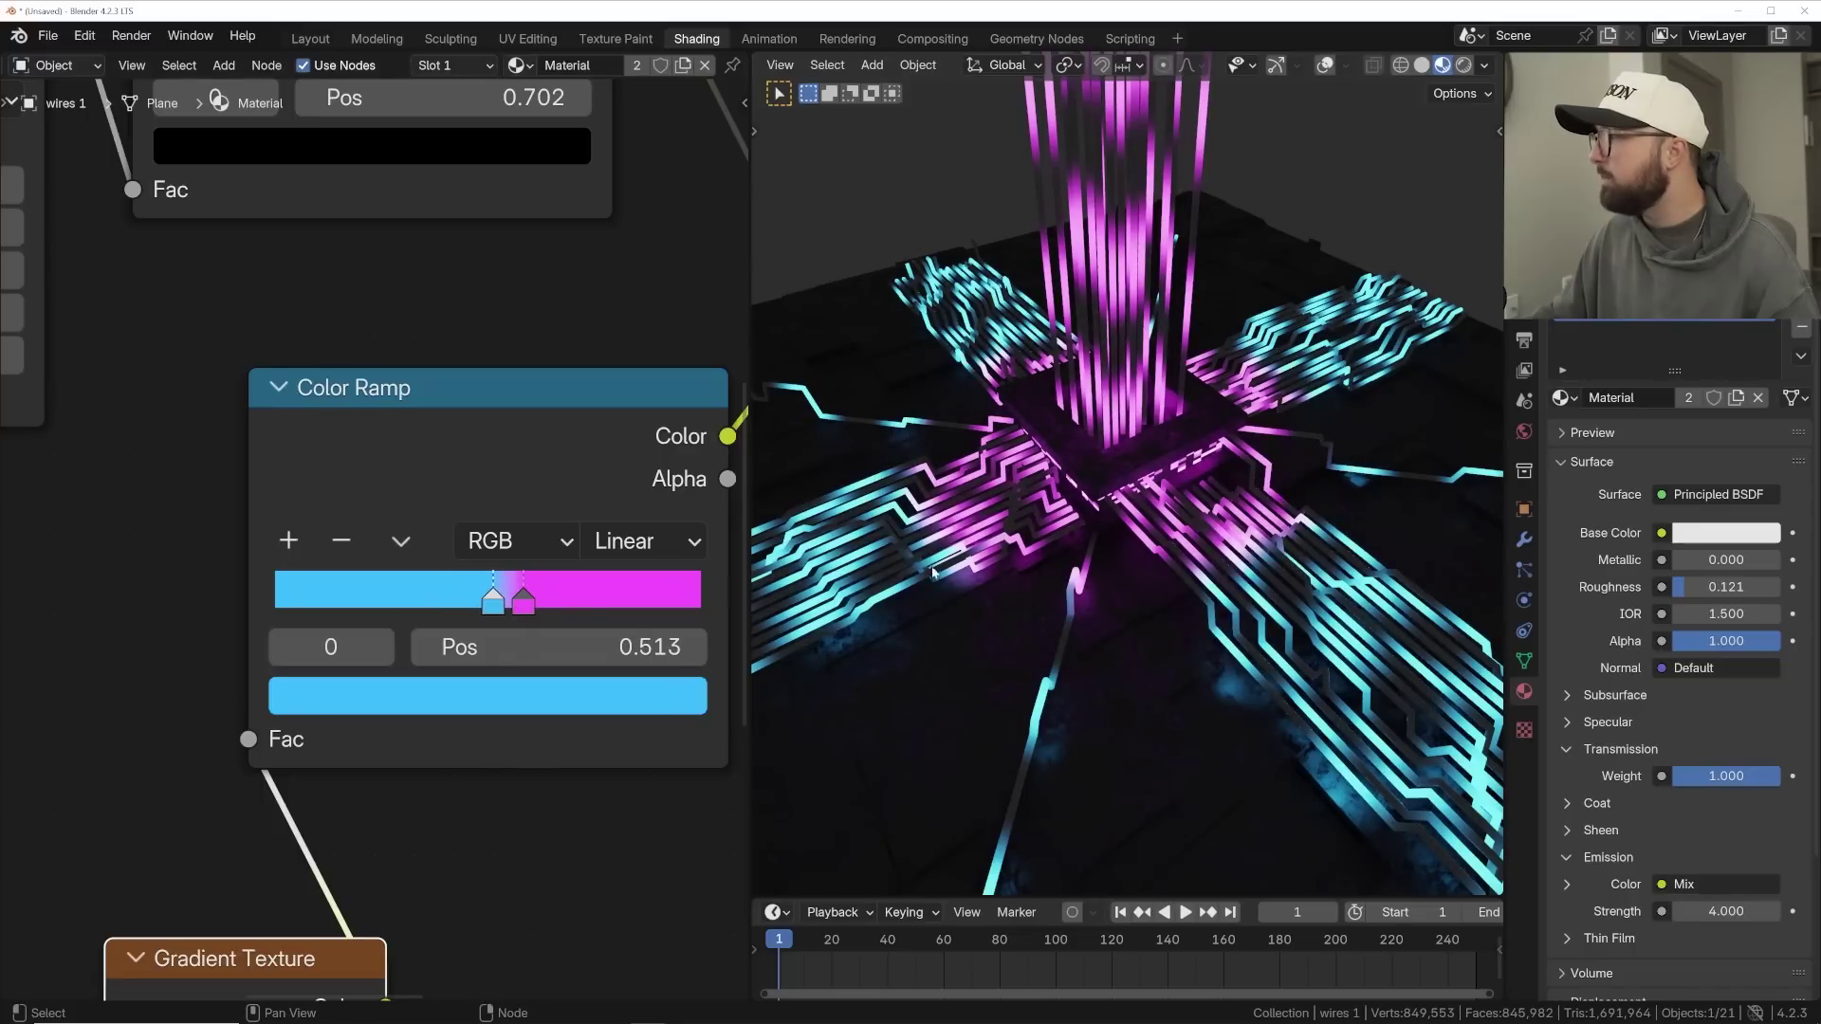
scroll(932, 571, "up", 5)
middle_click_drag(815, 541, 920, 566, "shift")
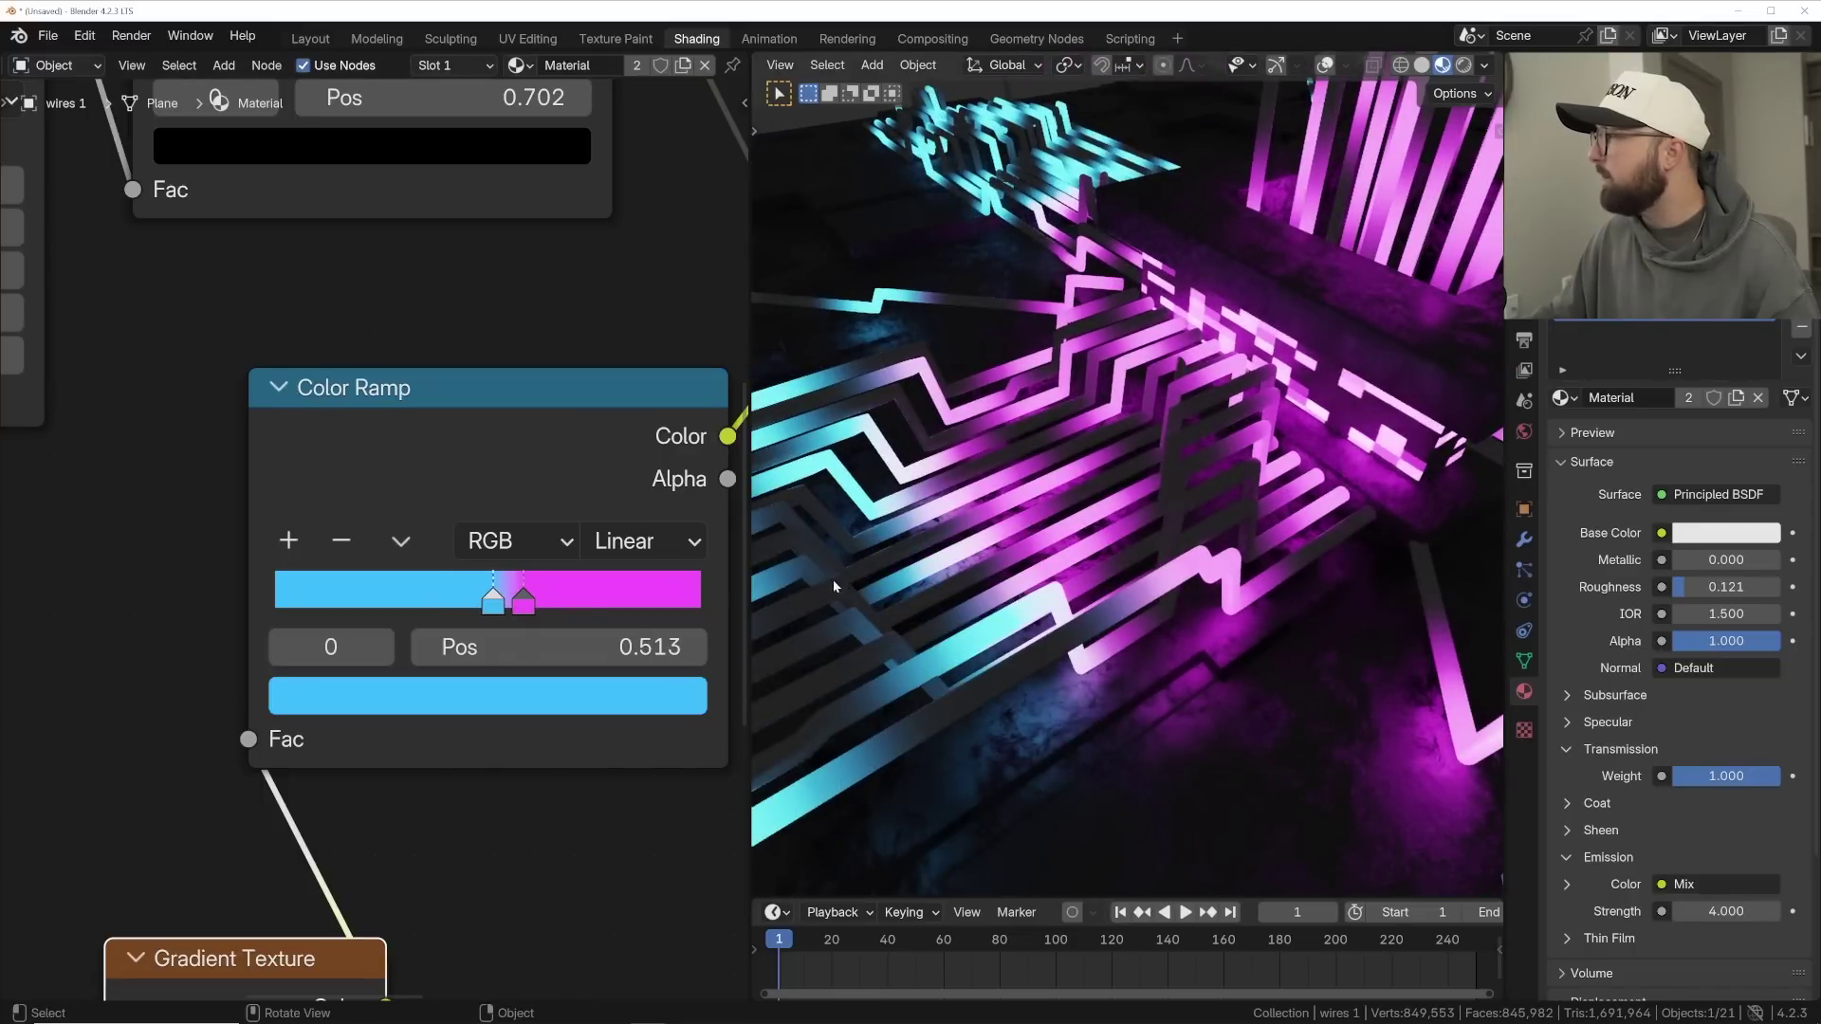
scroll(1051, 487, "down", 4)
middle_click_drag(1051, 487, 1162, 479)
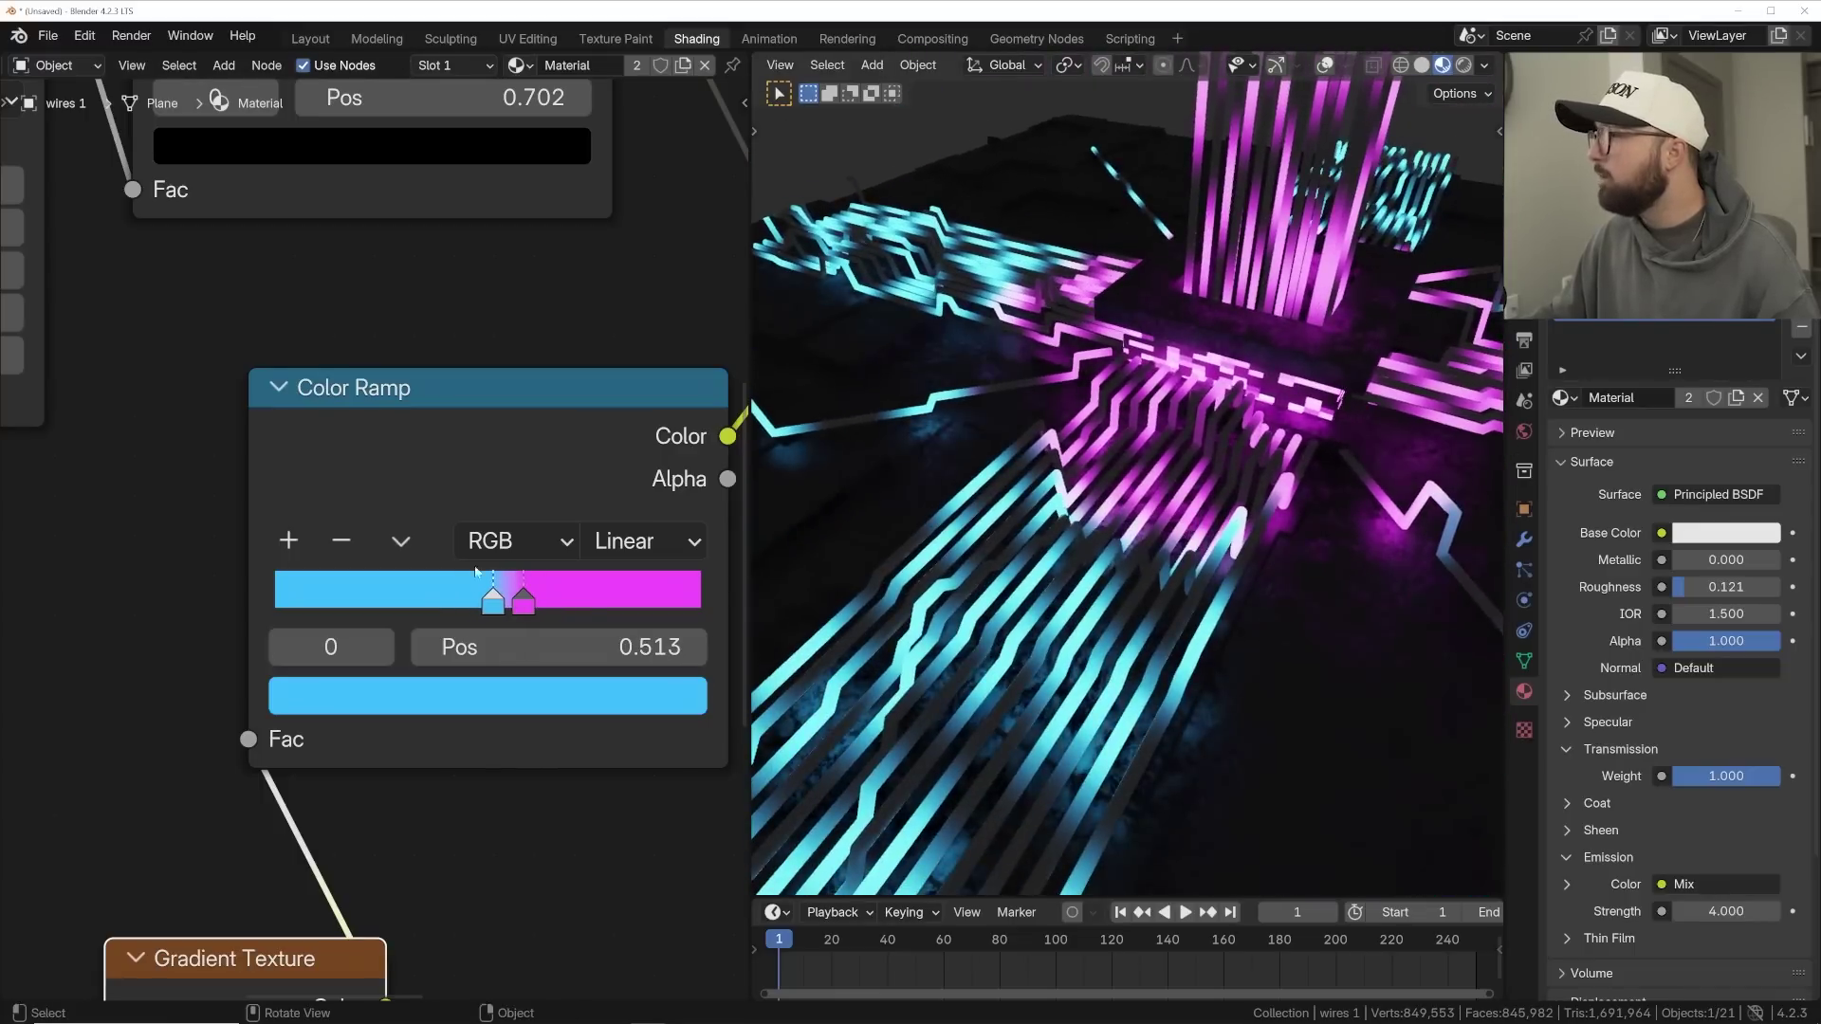
scroll(375, 683, "down", 7)
middle_click_drag(374, 683, 473, 569)
middle_click_drag(1198, 585, 1136, 531)
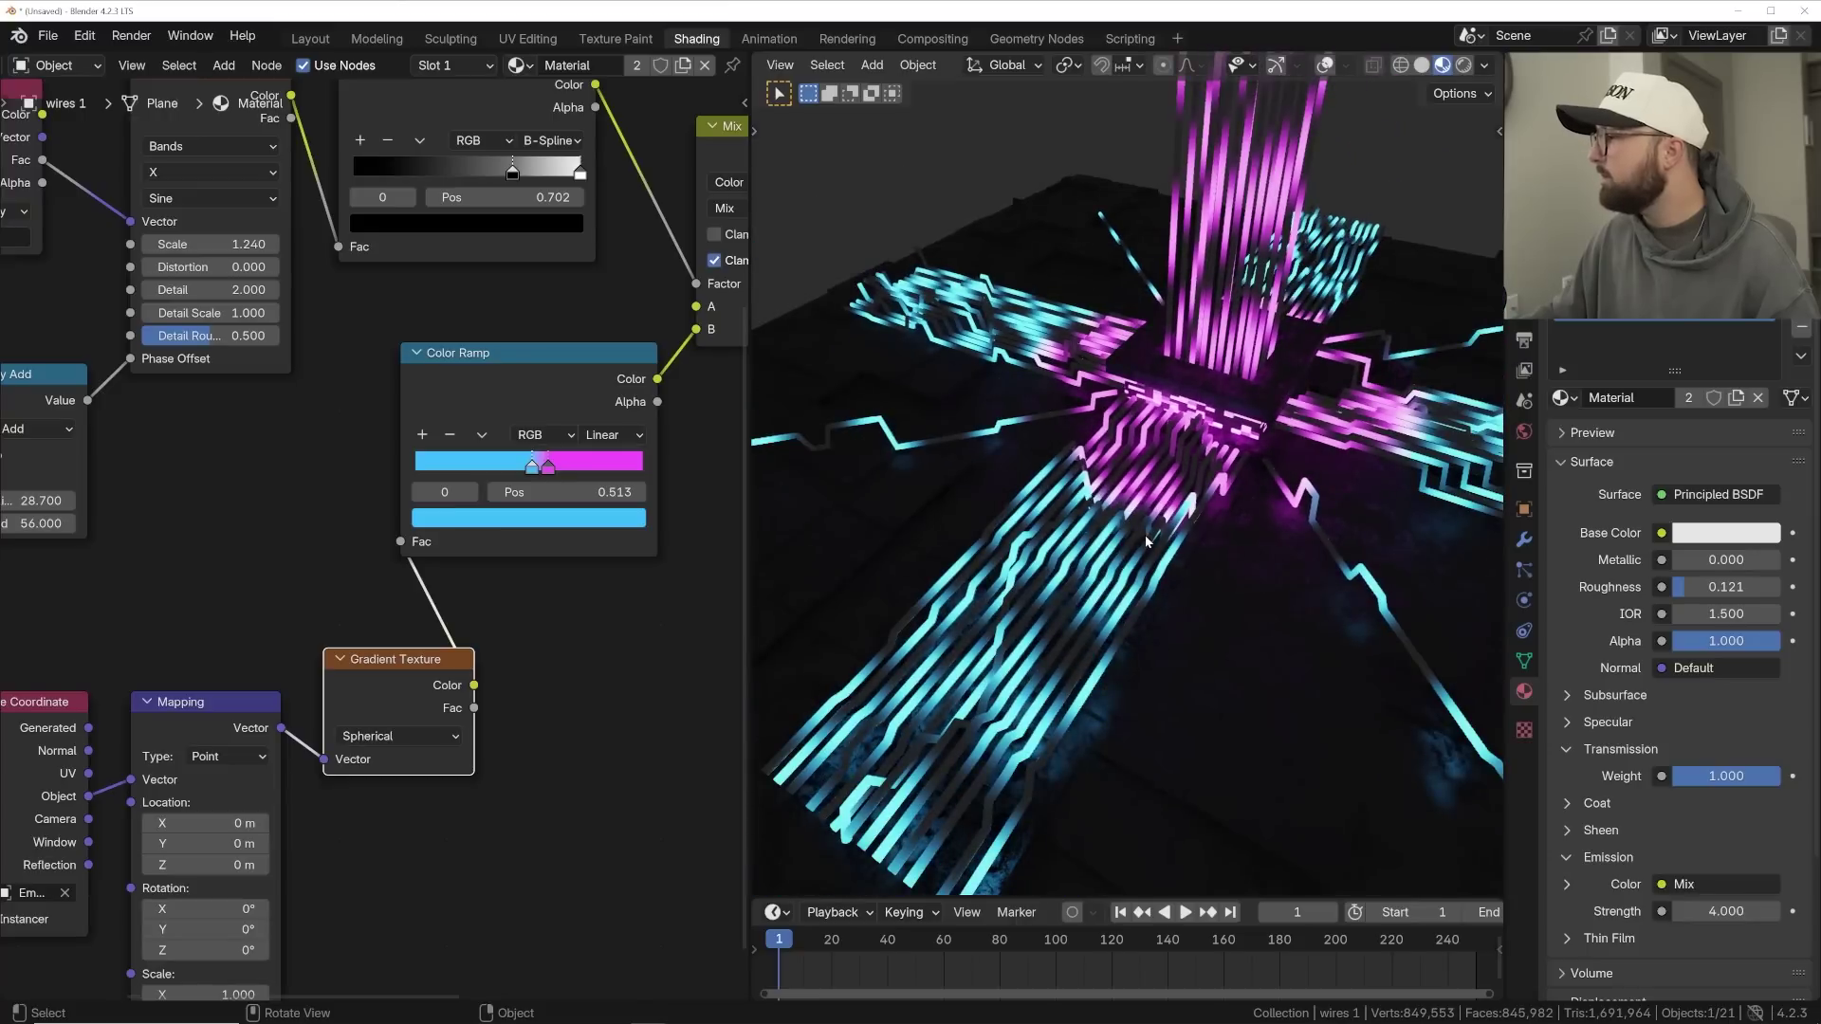
- Set the animation's end frame to 30
scroll(1434, 911, "down", 2)
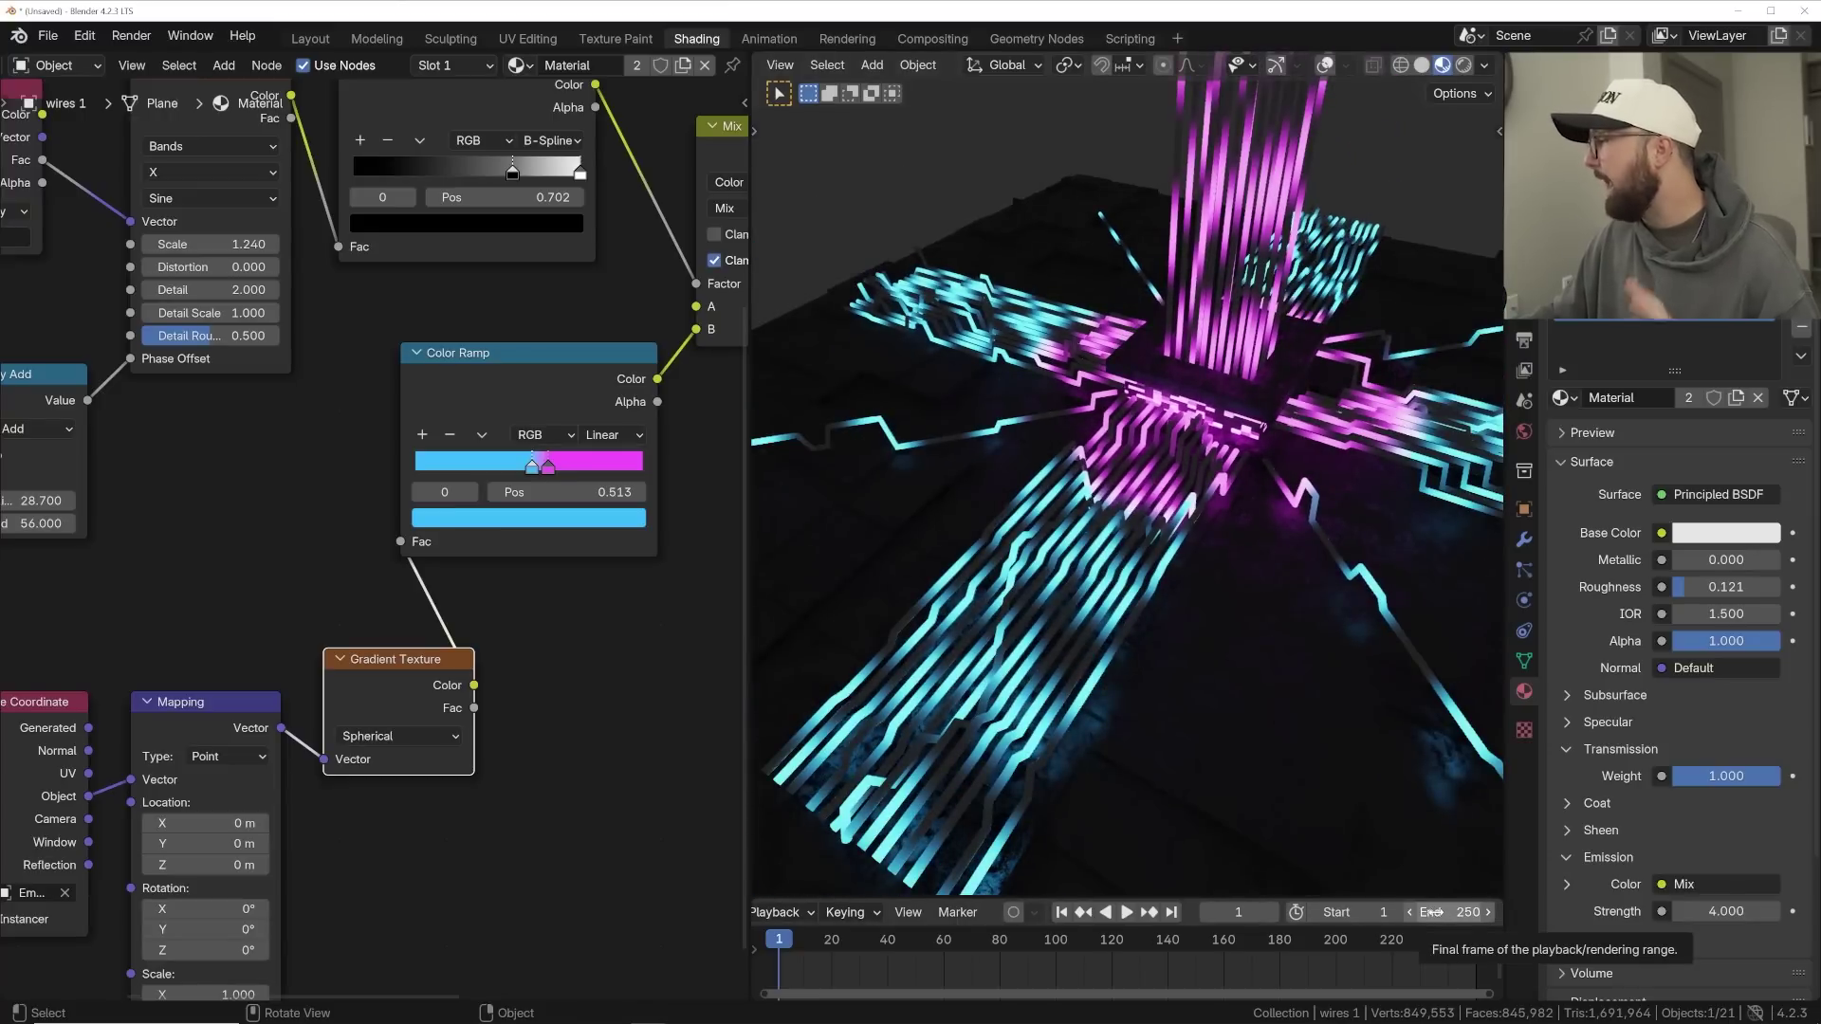
middle_click_drag(1166, 503, 1212, 452)
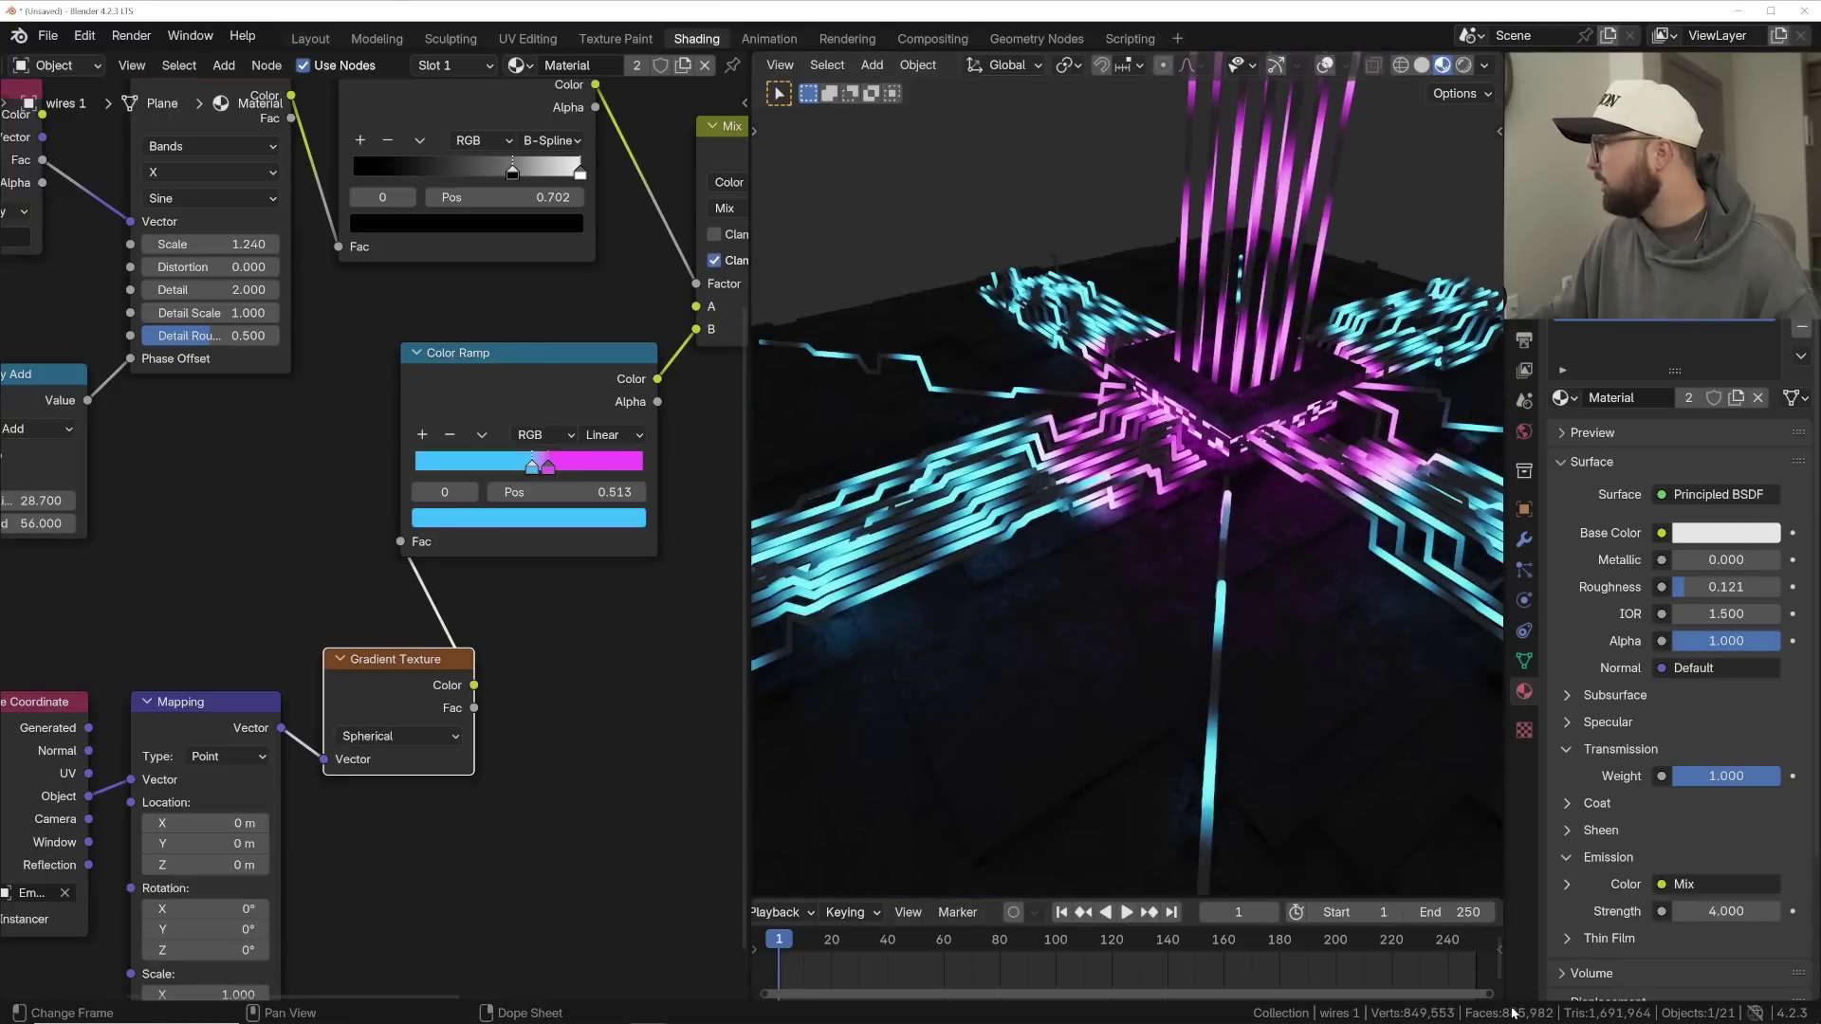
type("30")
key("Return")
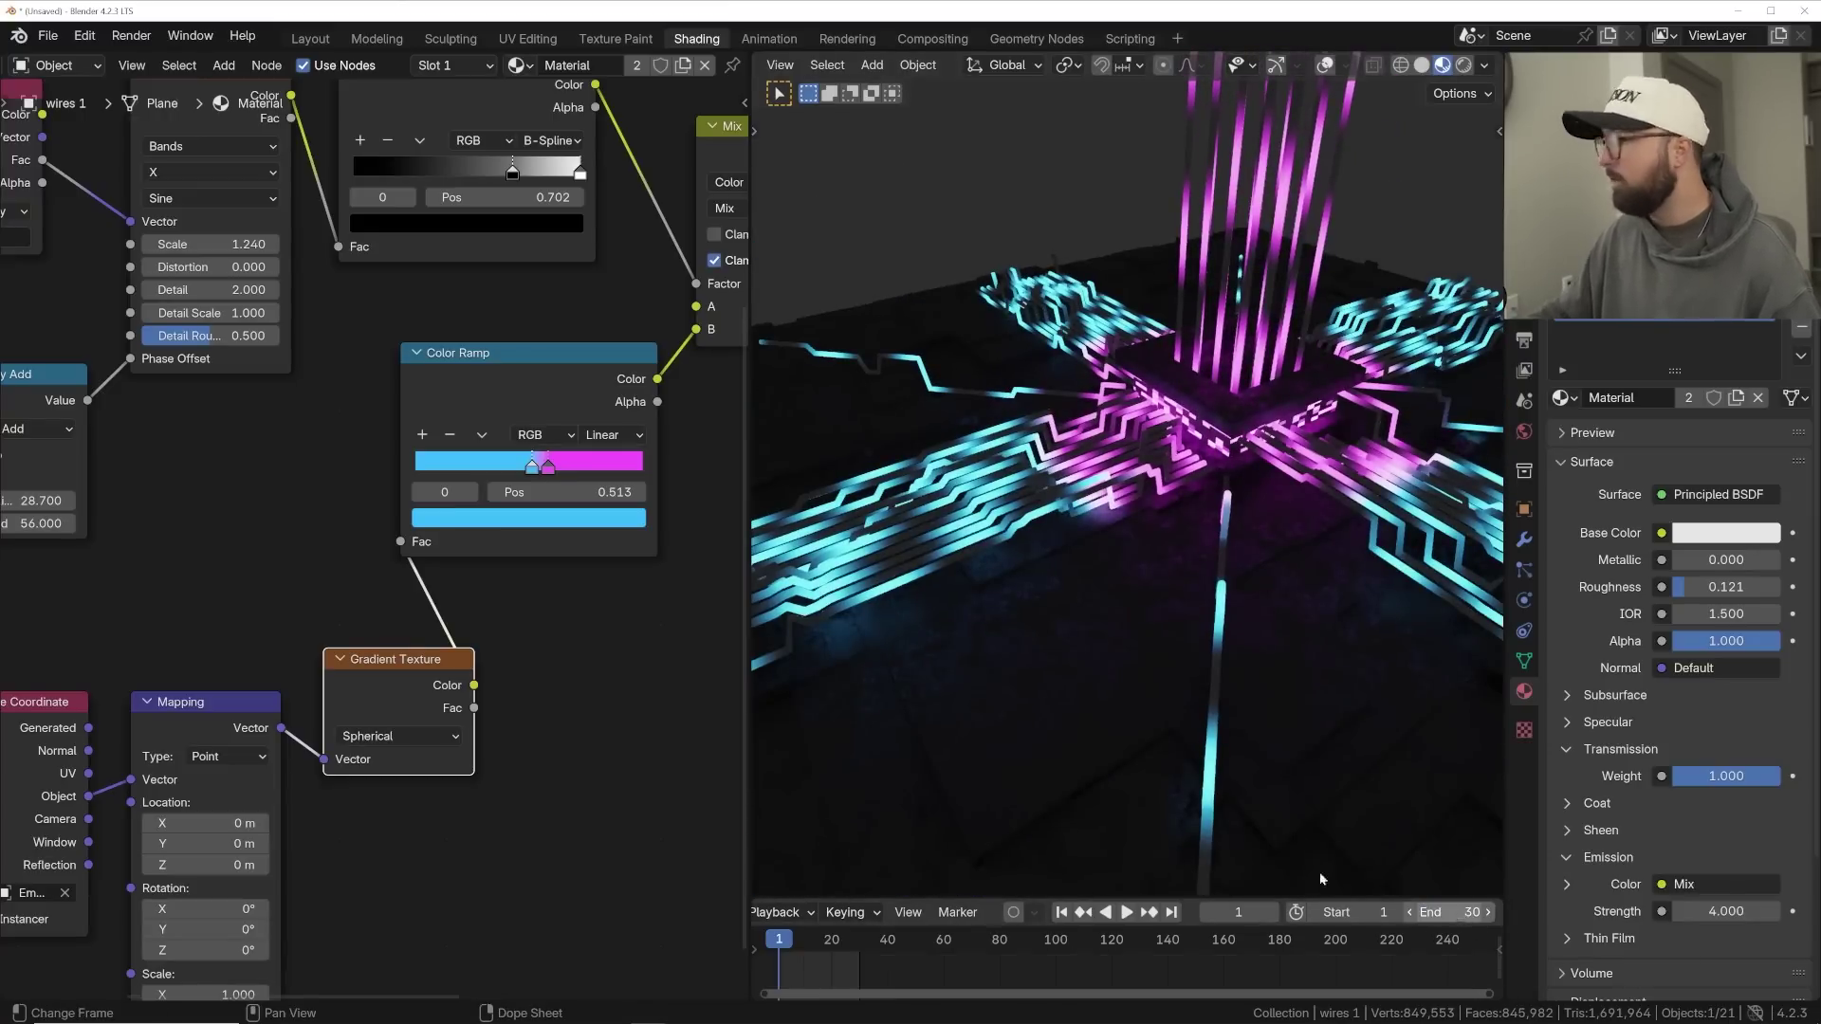
- Set the Addend of the floor wires' Multiply Add node to 0
scroll(479, 669, "down", 5)
middle_click_drag(234, 434, 359, 457)
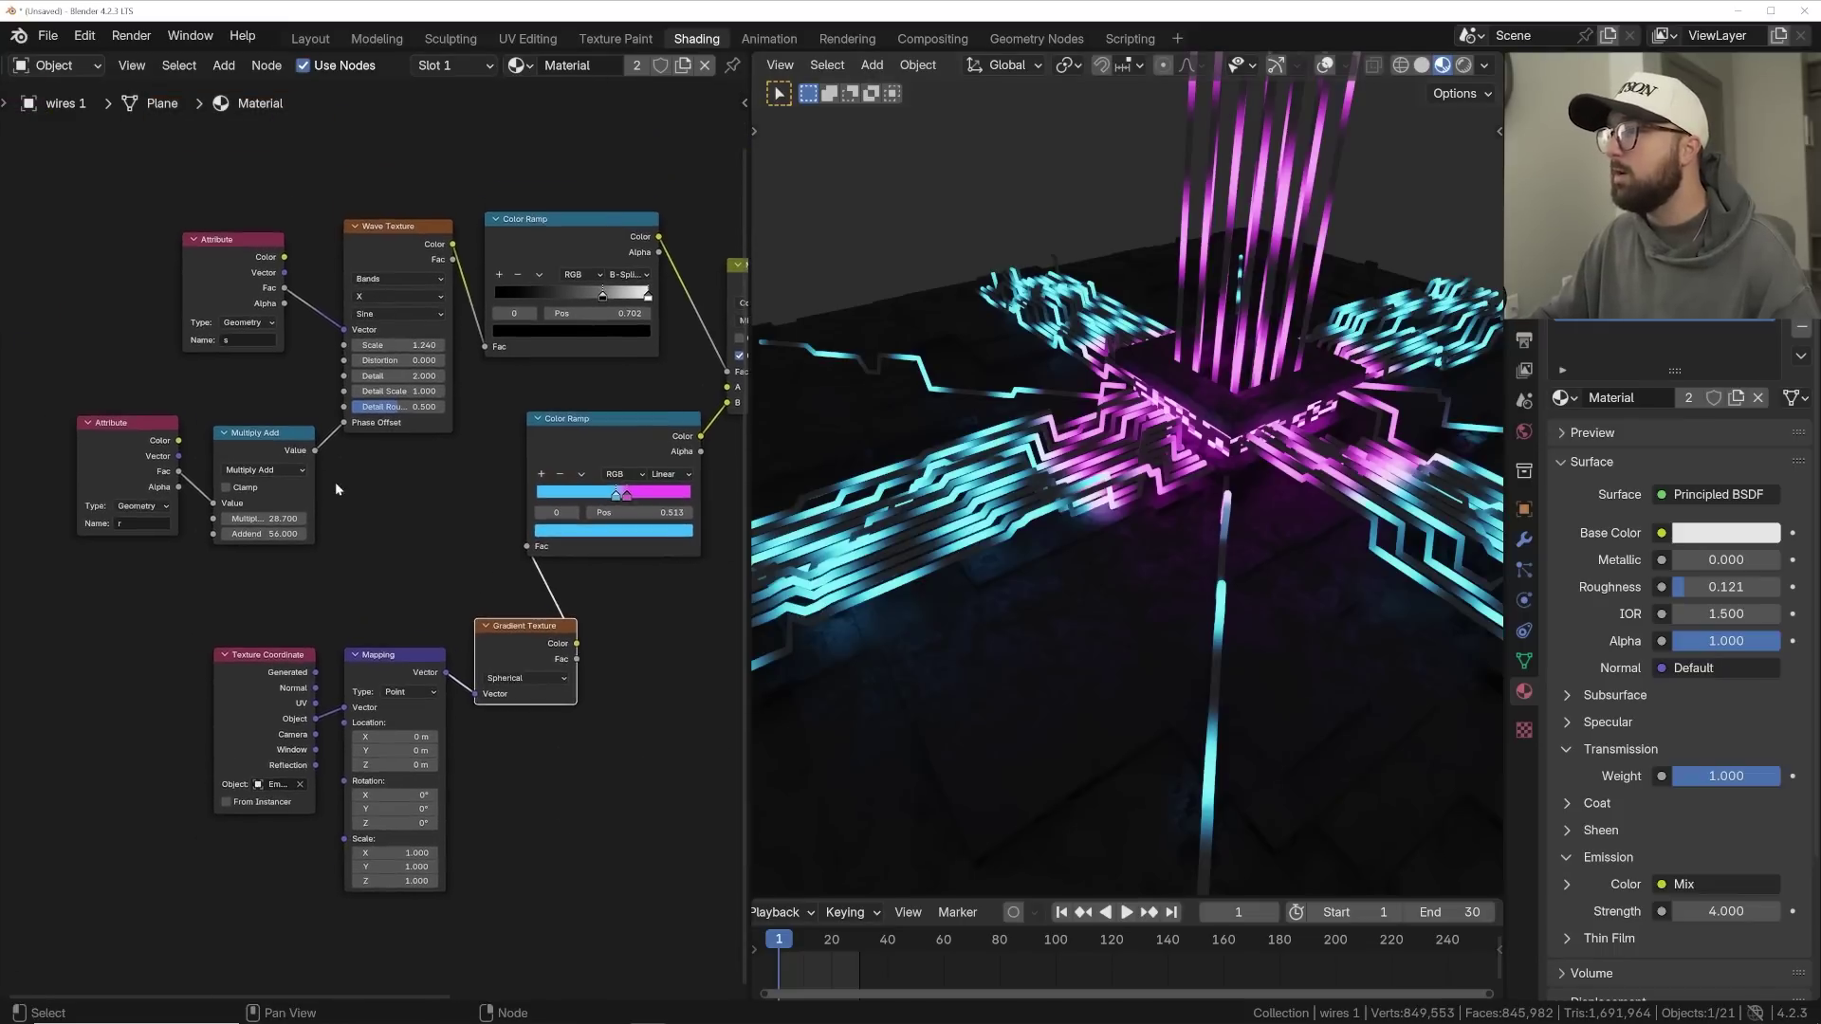
scroll(342, 485, "up", 3)
left_click_drag(256, 533, 285, 534)
left_click(265, 534)
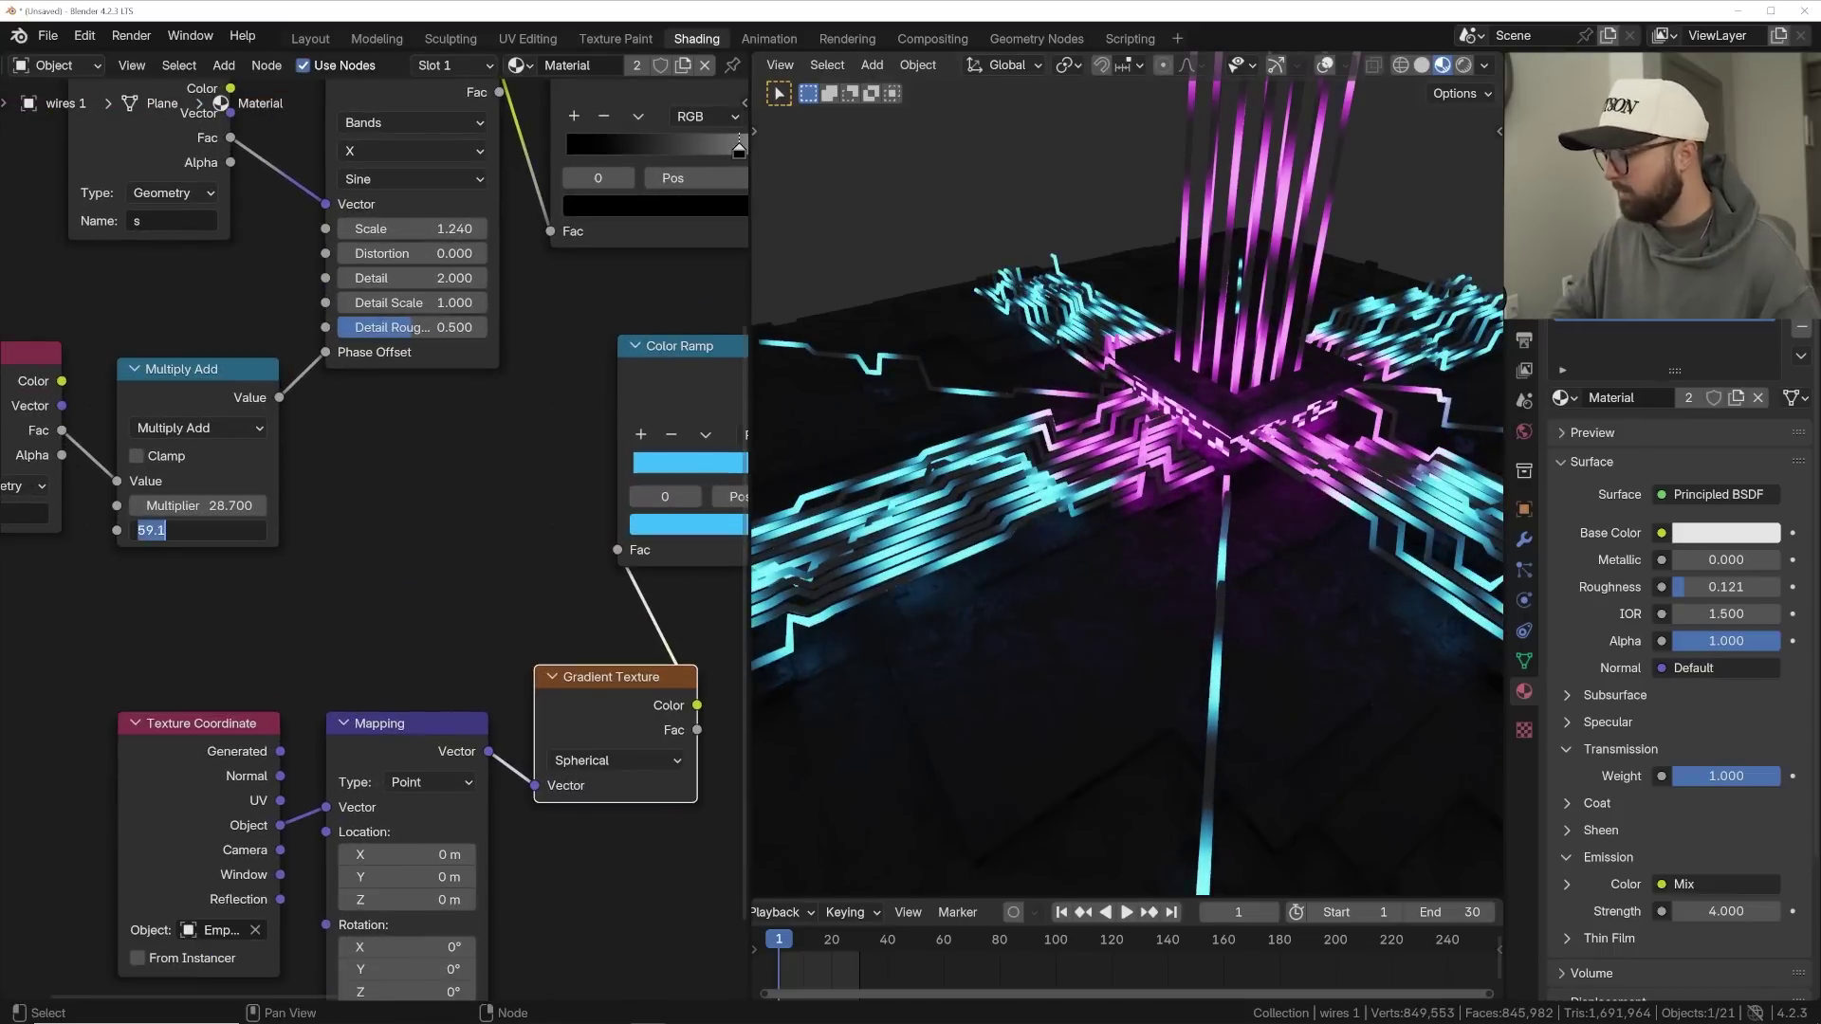
type("0")
key("Return")
- Keyframe the floor wires' Multiply Add Addend at frame 0
middle_click_drag(896, 971, 1150, 955)
scroll(1010, 963, "up", 10)
scroll(1128, 962, "up", 1)
key("Left")
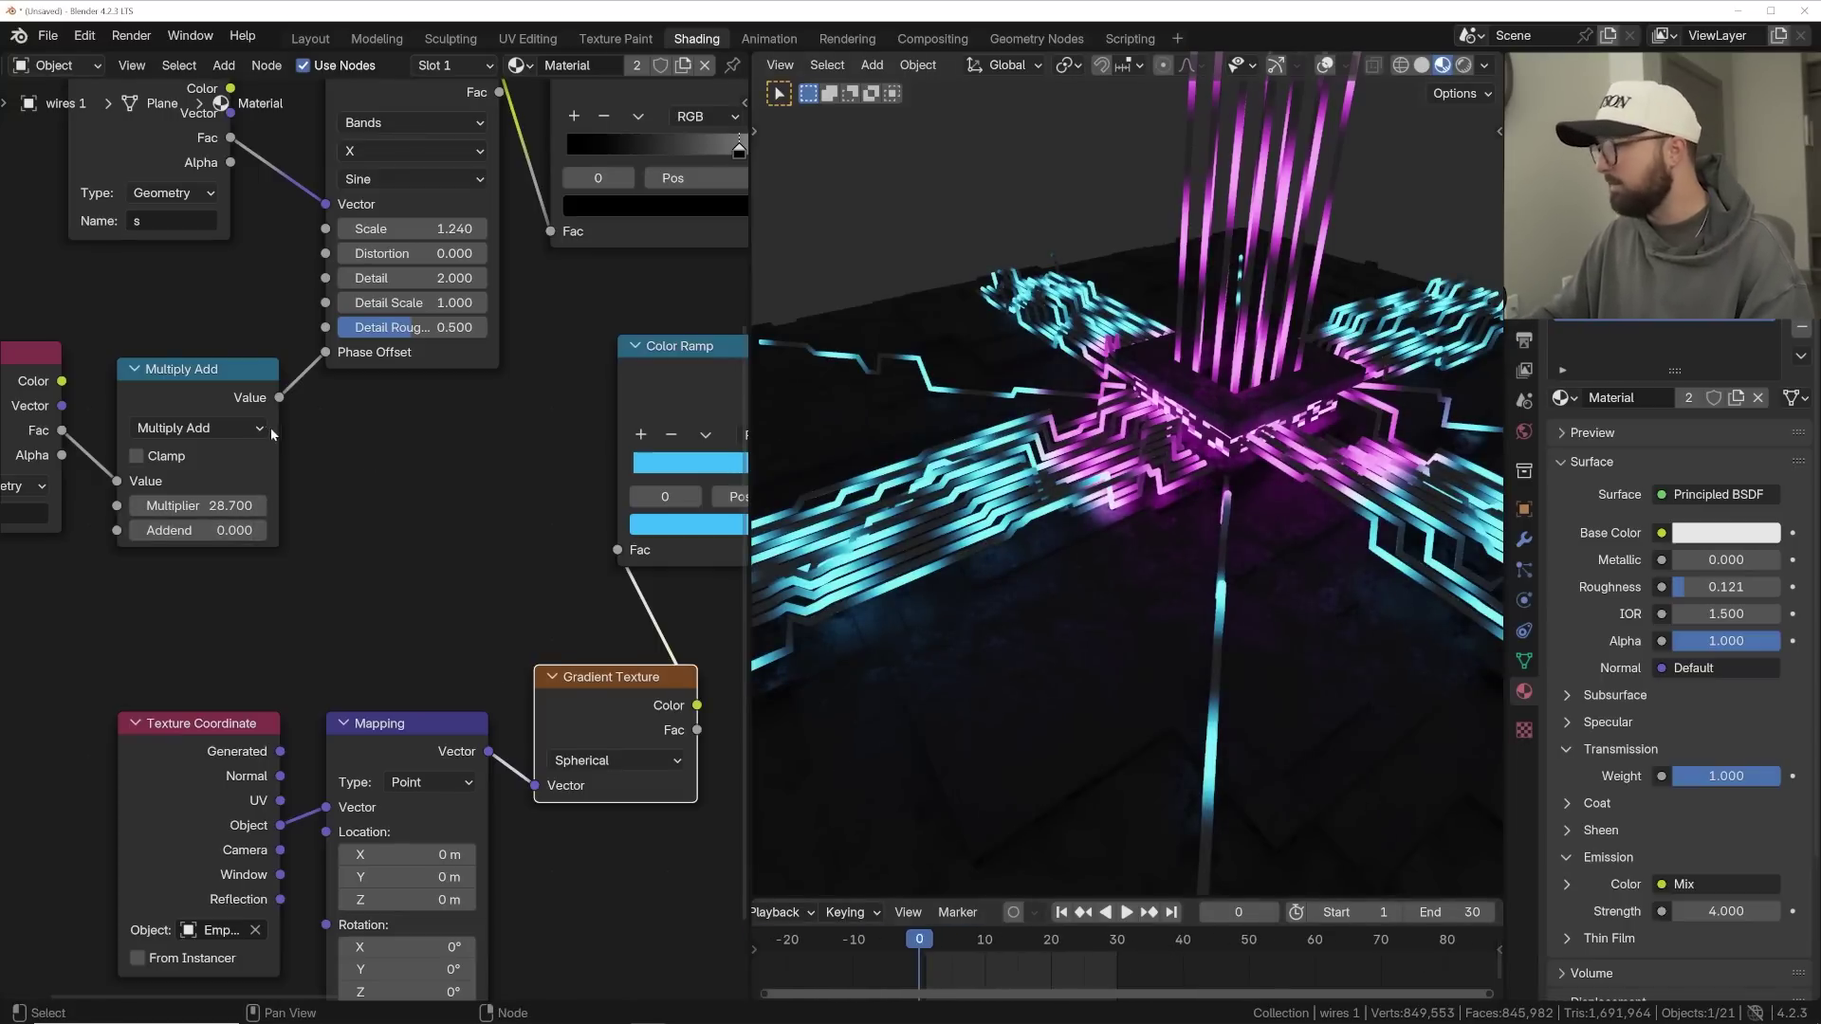
key("i")
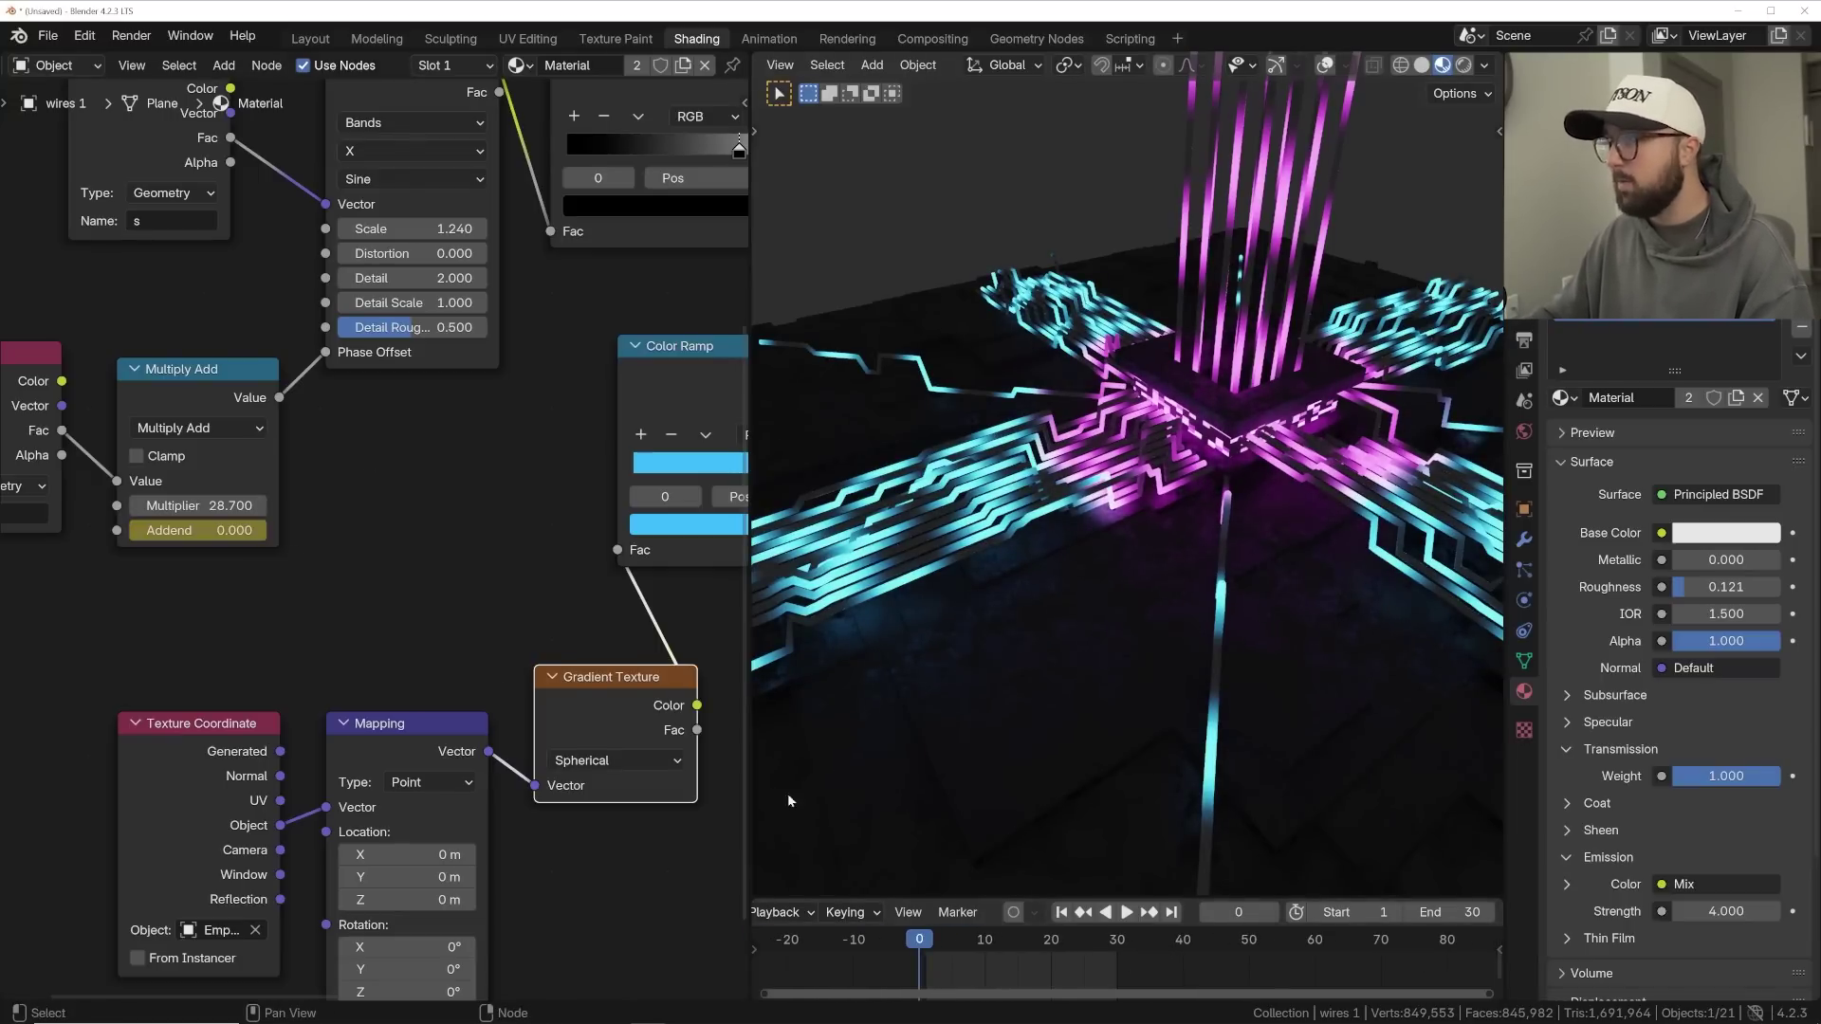
- Keyframe the floor wires' Addend at 2*pi on frame 30 and play the animation briefly
left_click(1174, 913)
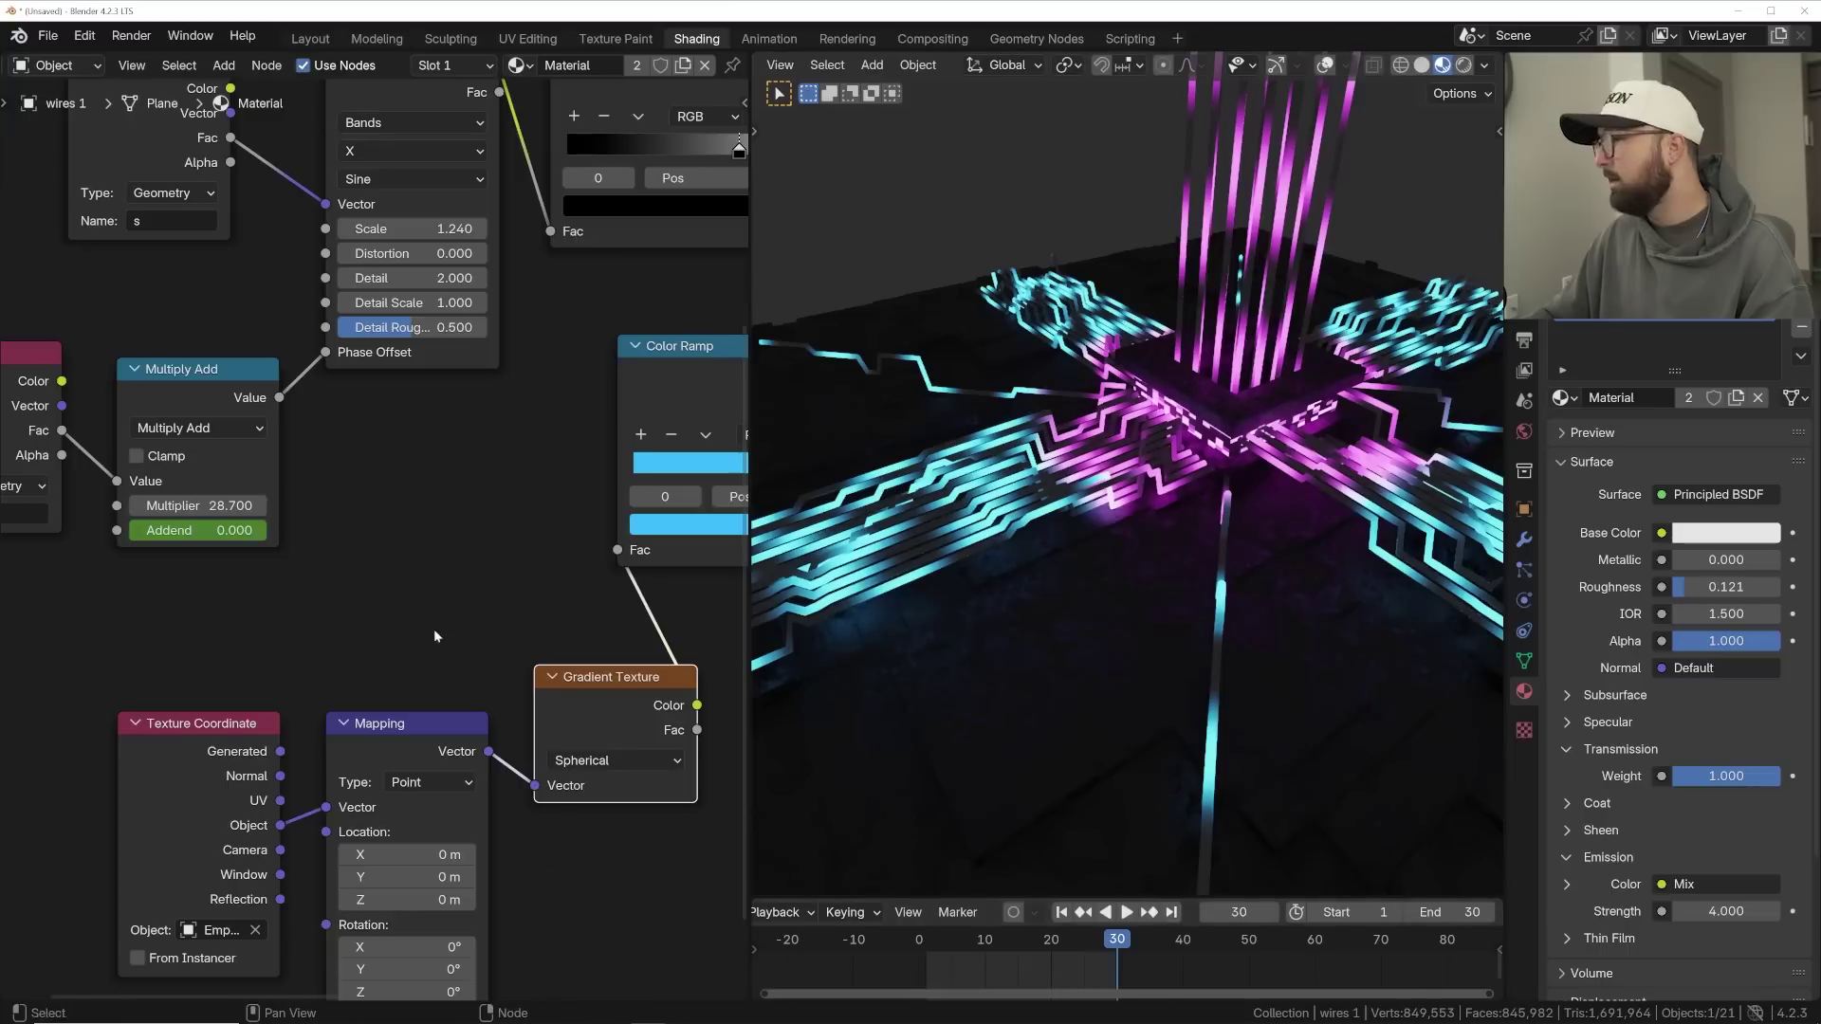
left_click(226, 537)
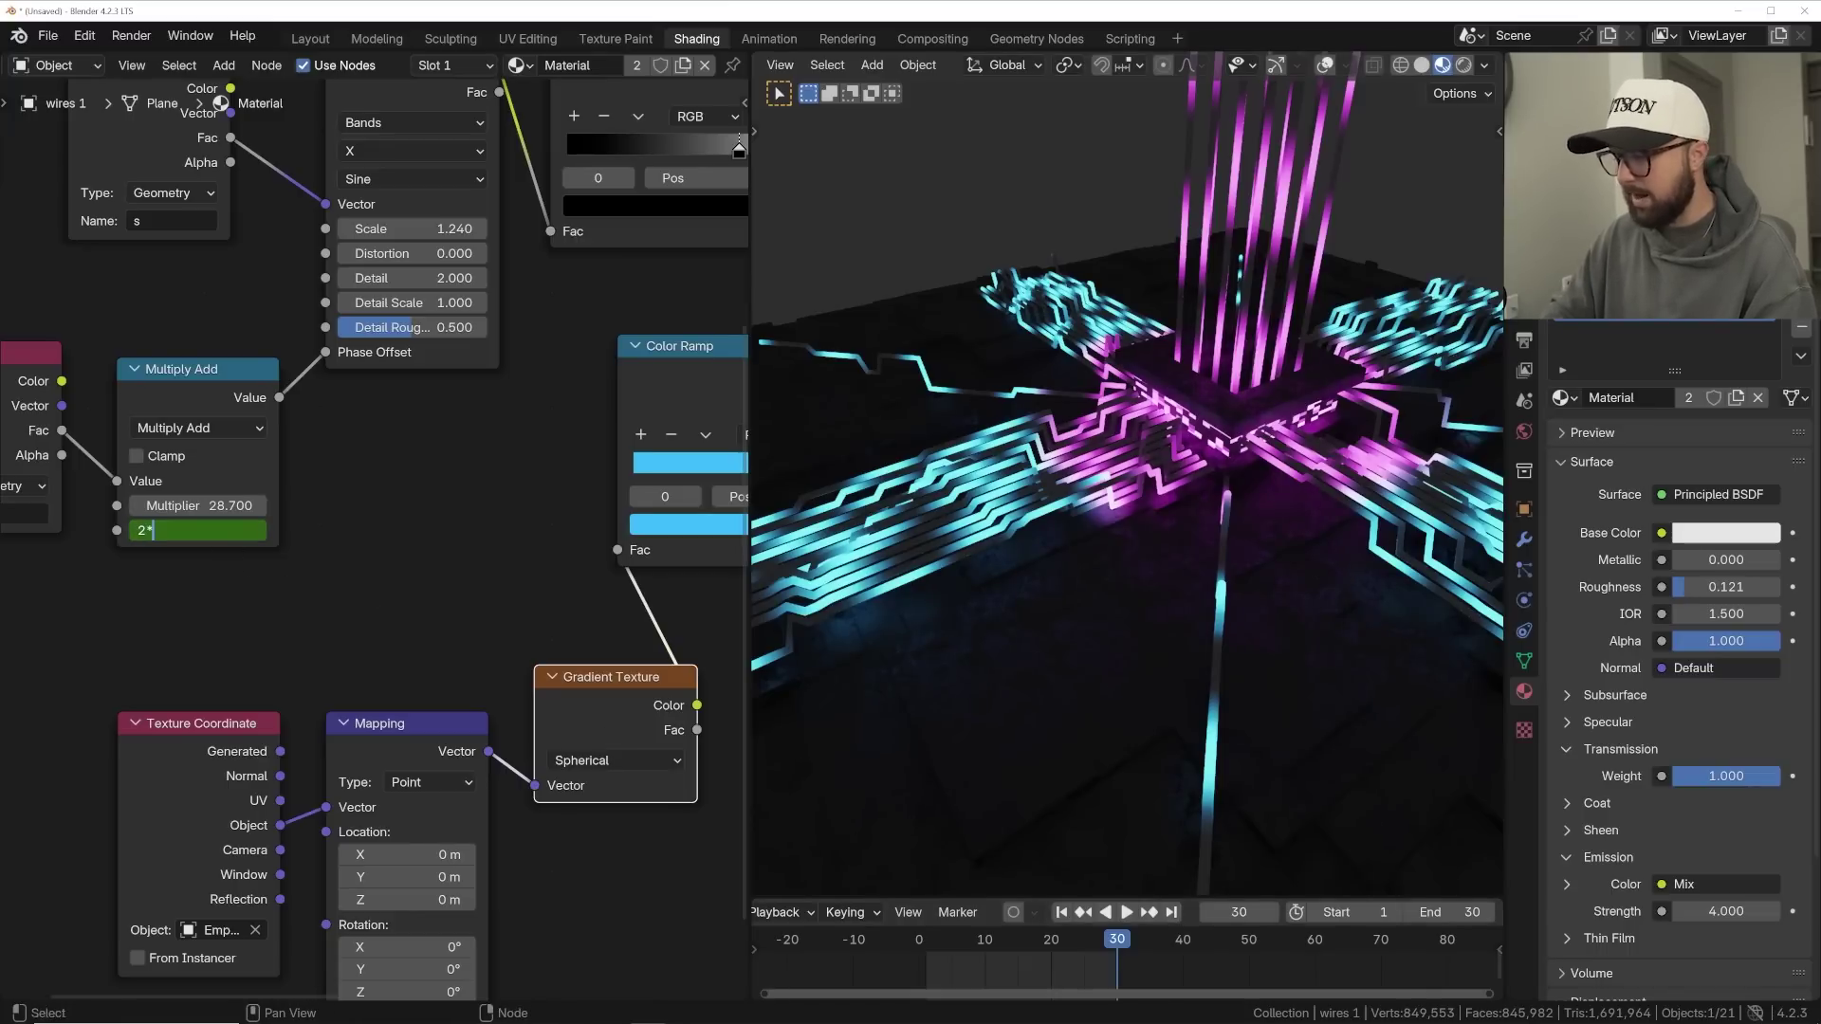
key("Return")
key("i")
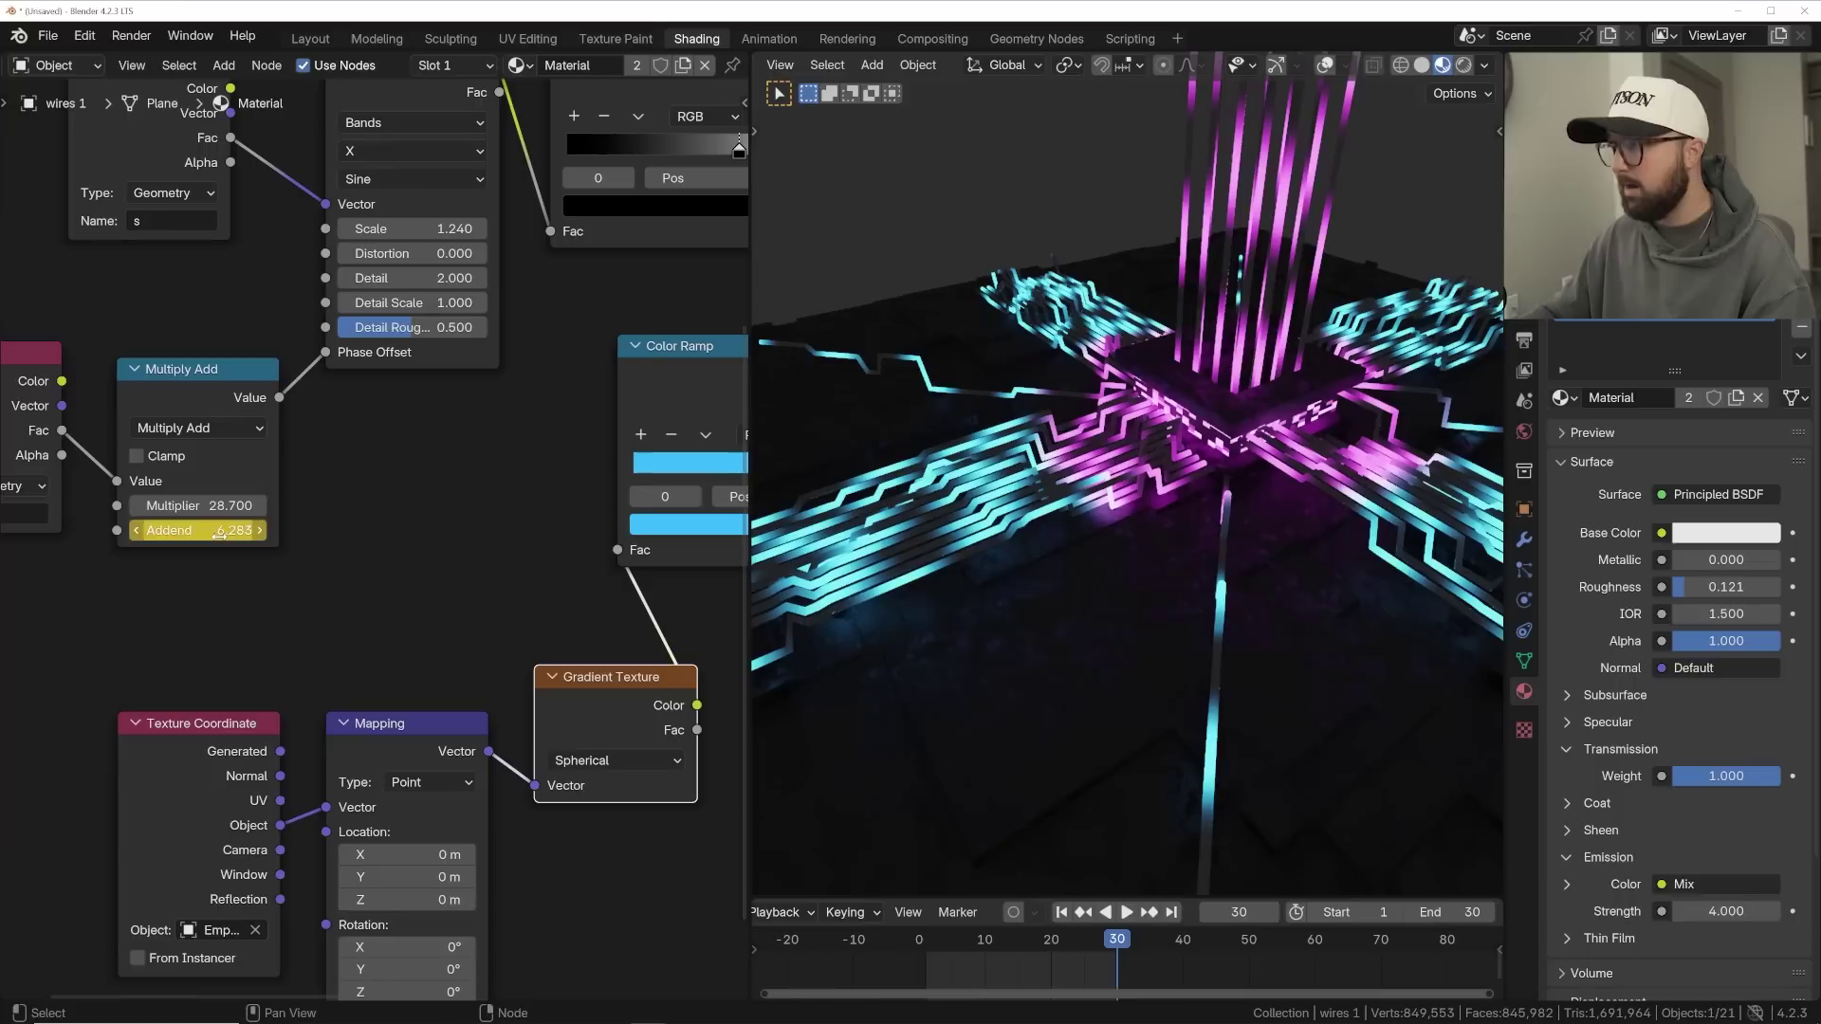
key("space")
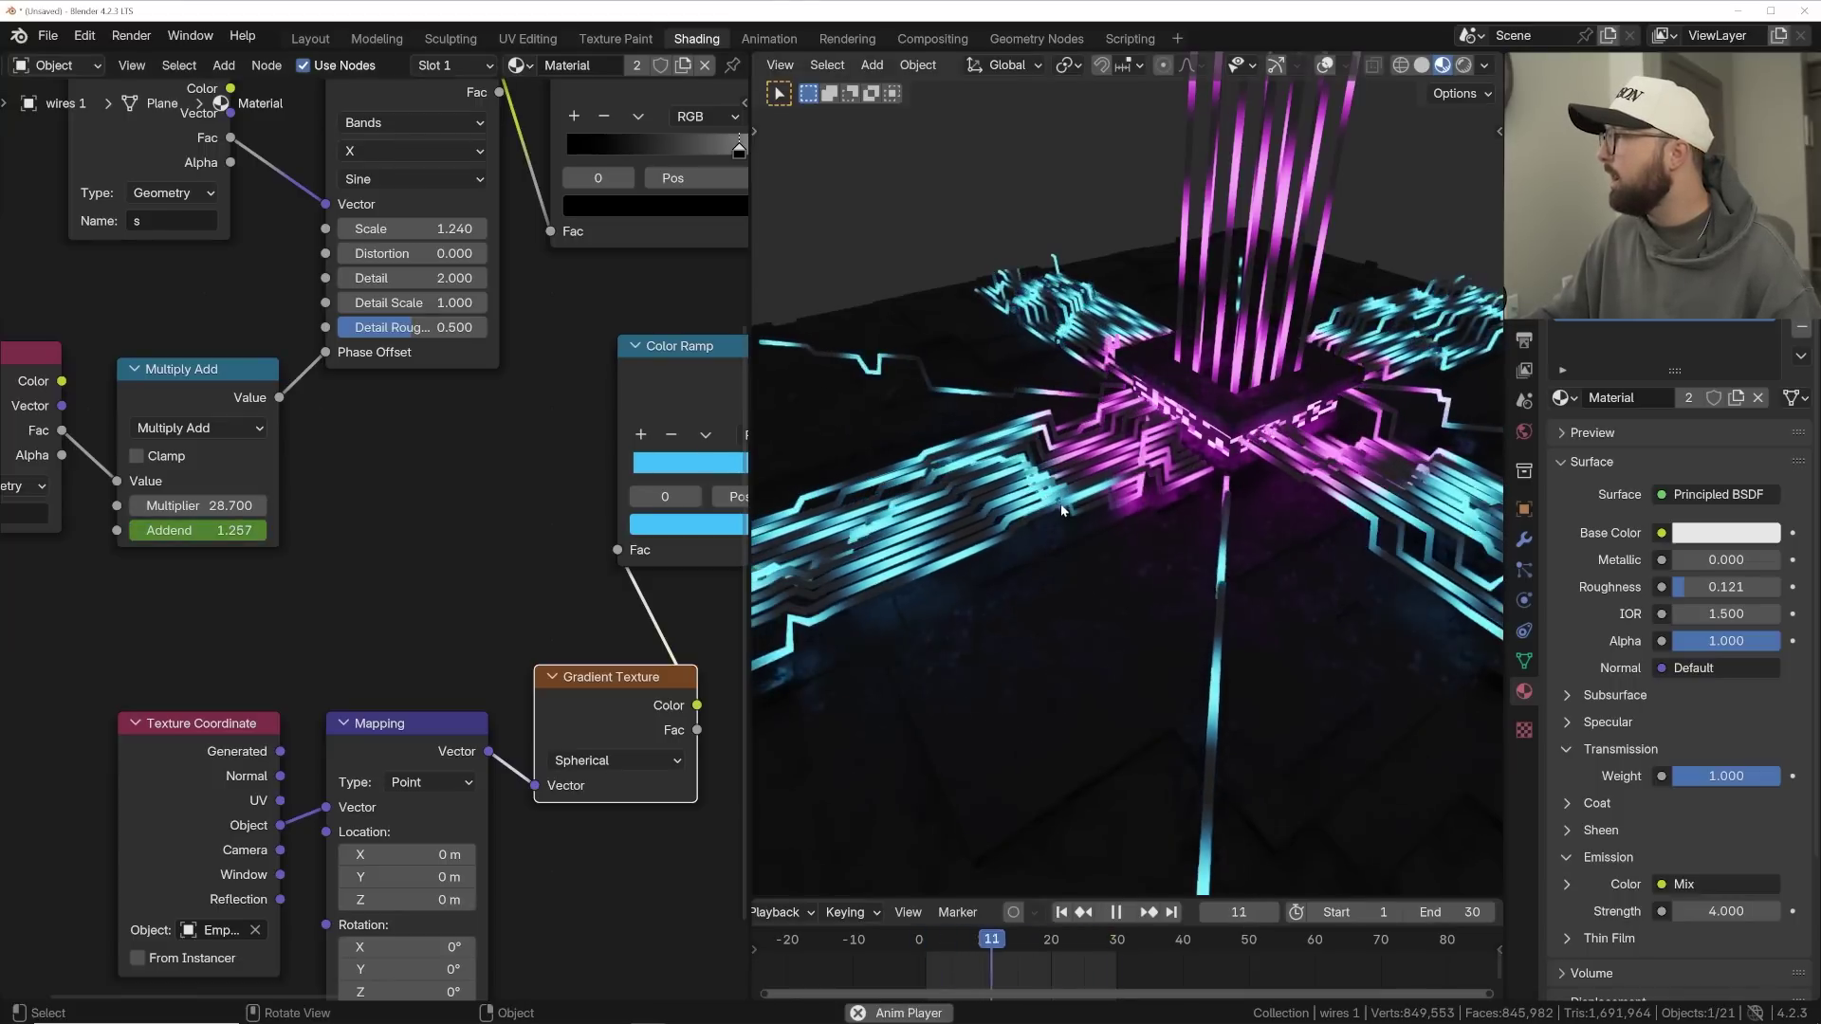
key("space")
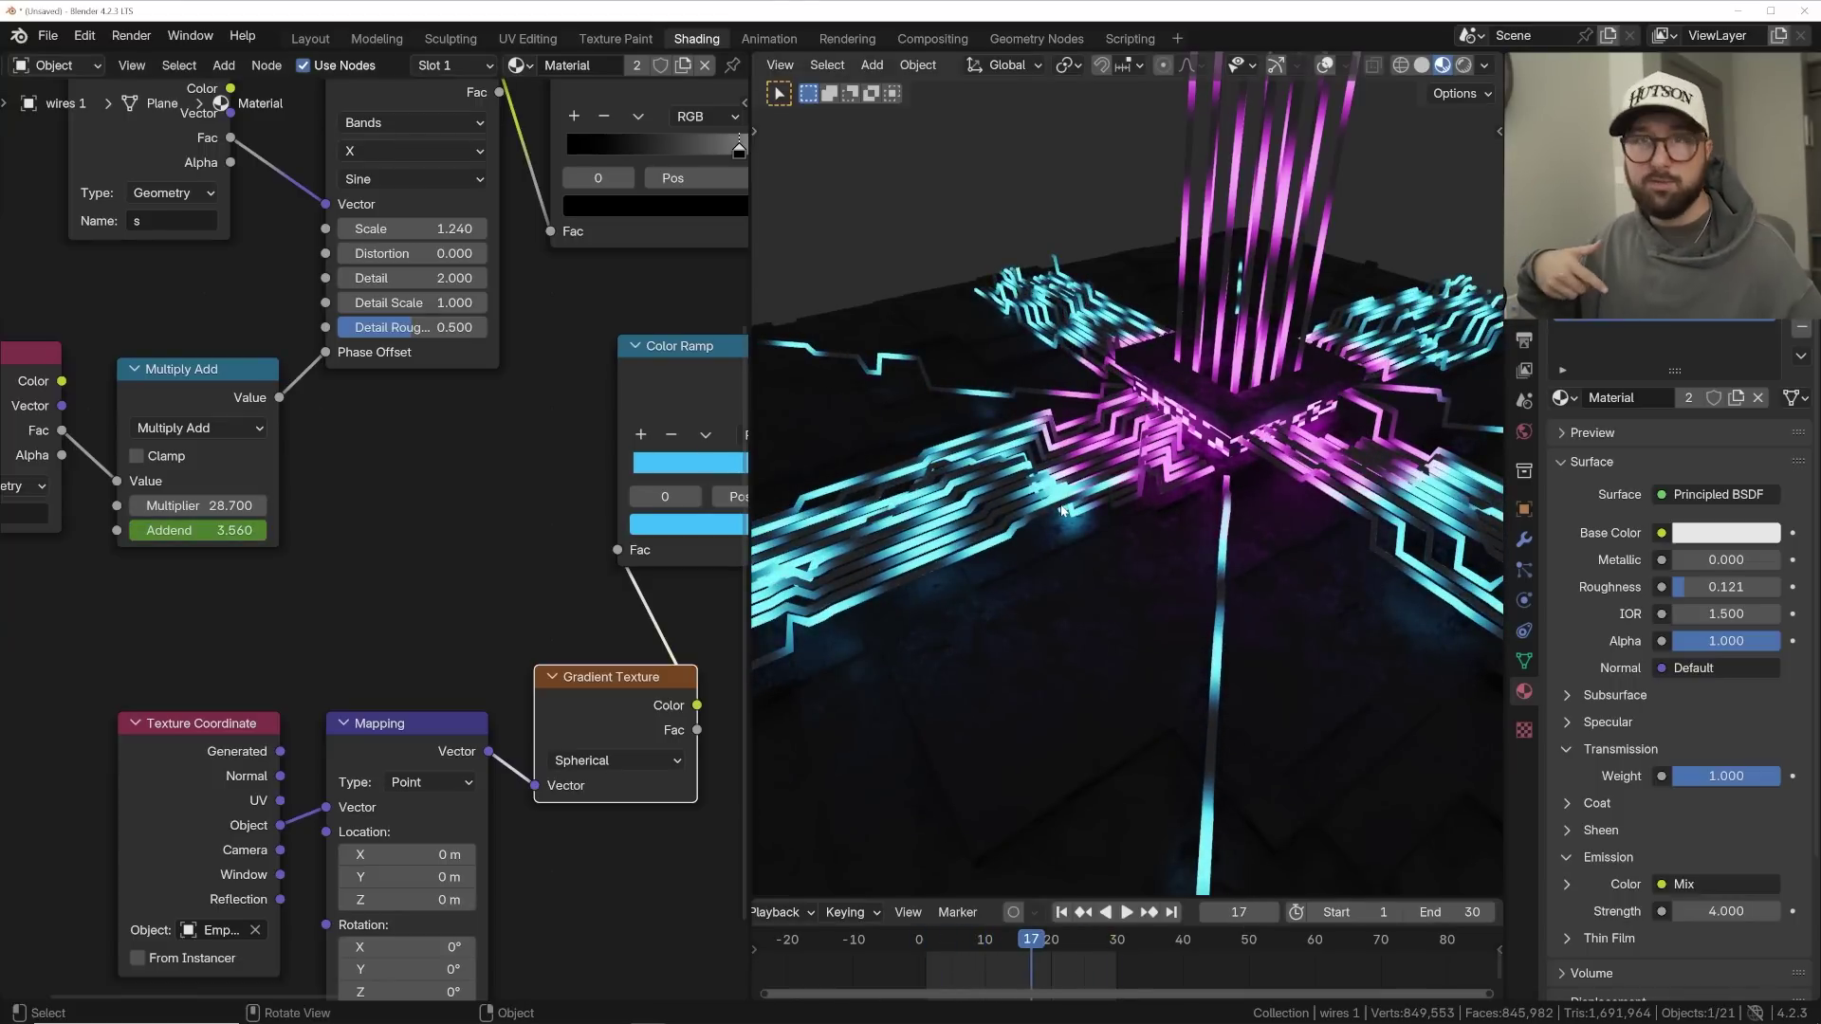
- Select the vertical wires and keyframe their Multiply Add Addend at 0 on frame 0
left_click(1282, 211)
middle_click_drag(567, 424, 328, 613)
scroll(330, 608, "down", 5)
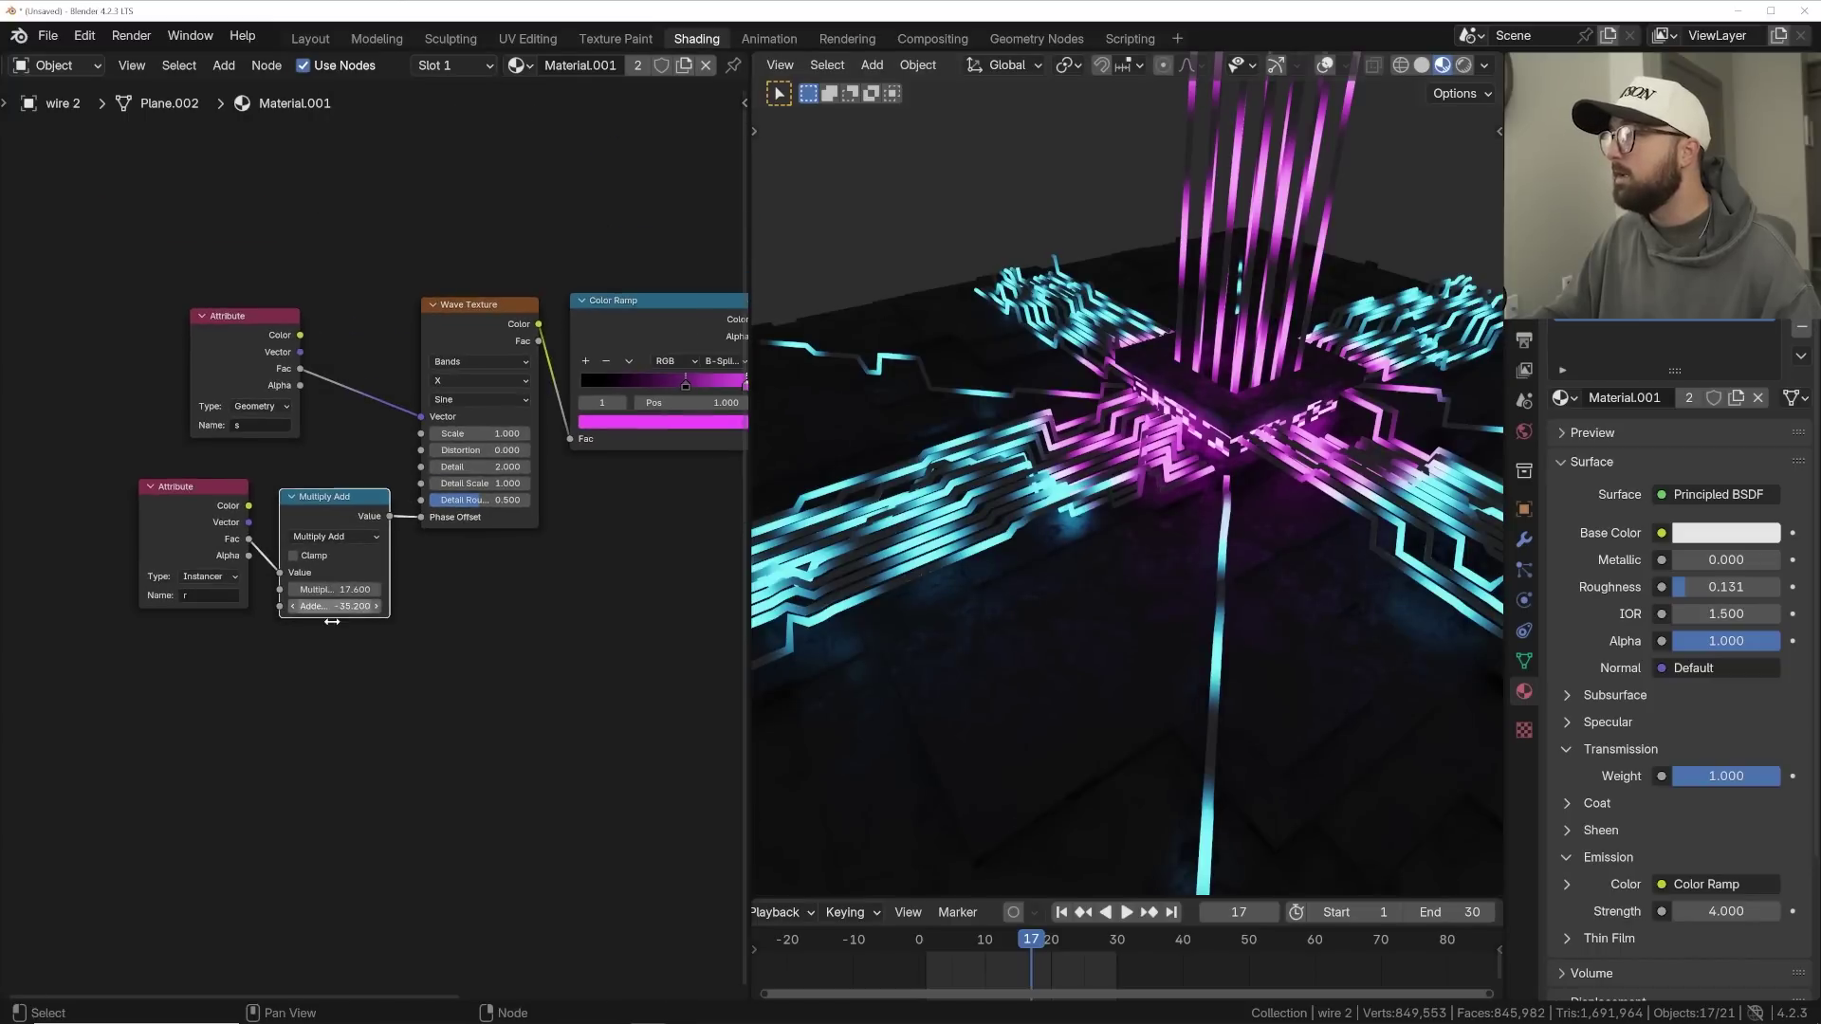
scroll(327, 607, "up", 6)
left_click(313, 618)
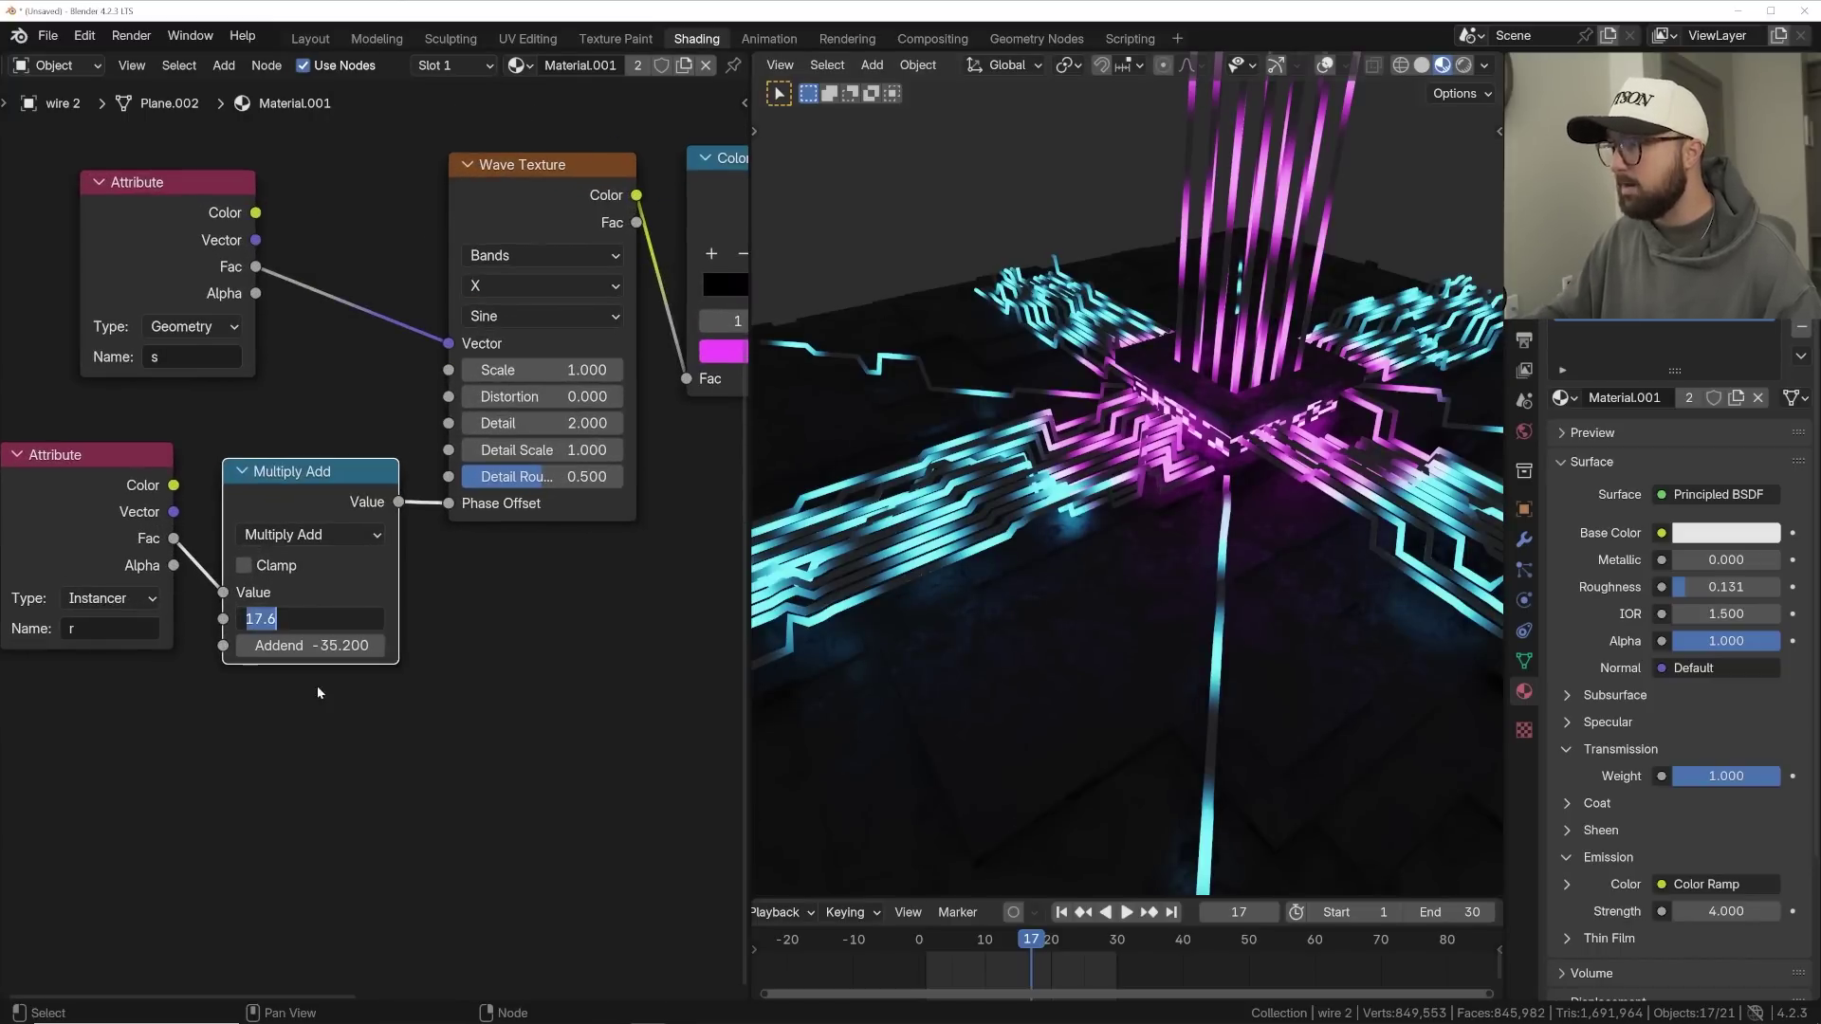
key("Return")
double_click(313, 646)
type("0")
key("Return")
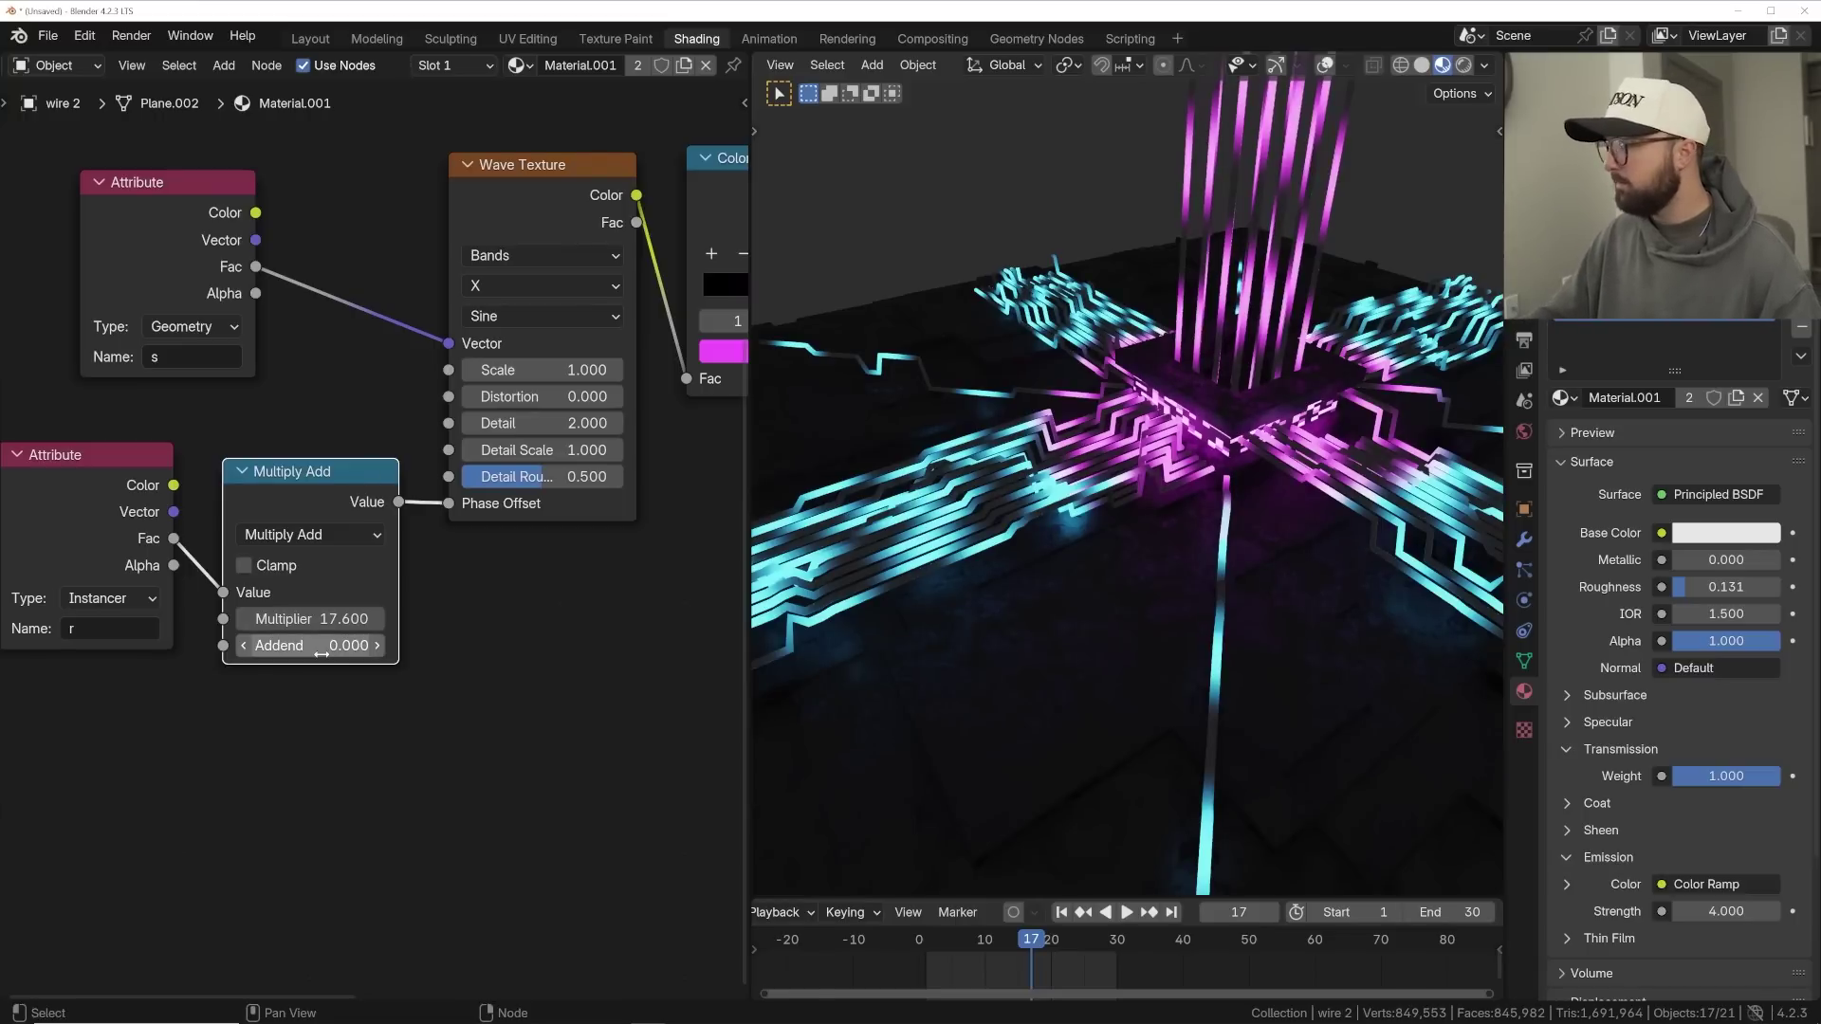
left_click(1063, 912)
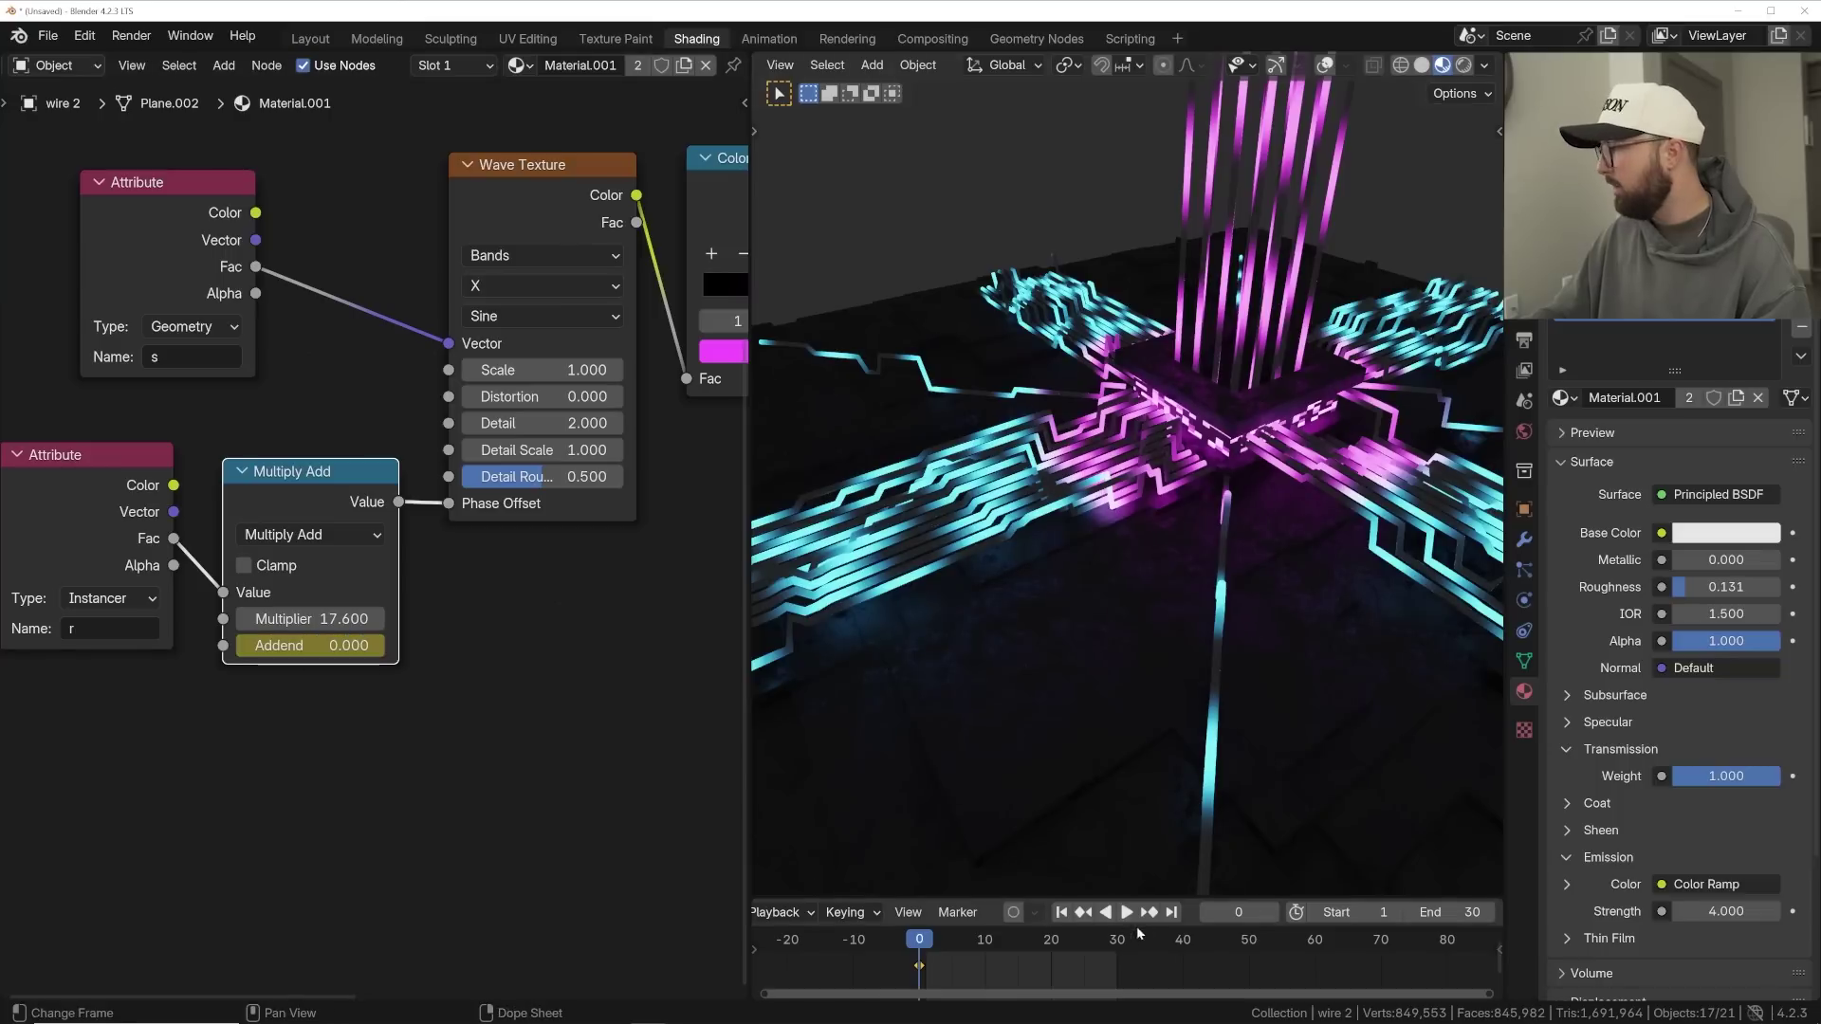
- Keyframe the vertical wires' Multiply Add Addend at -2*pi on frame 30
left_click(1170, 912)
left_click(310, 645)
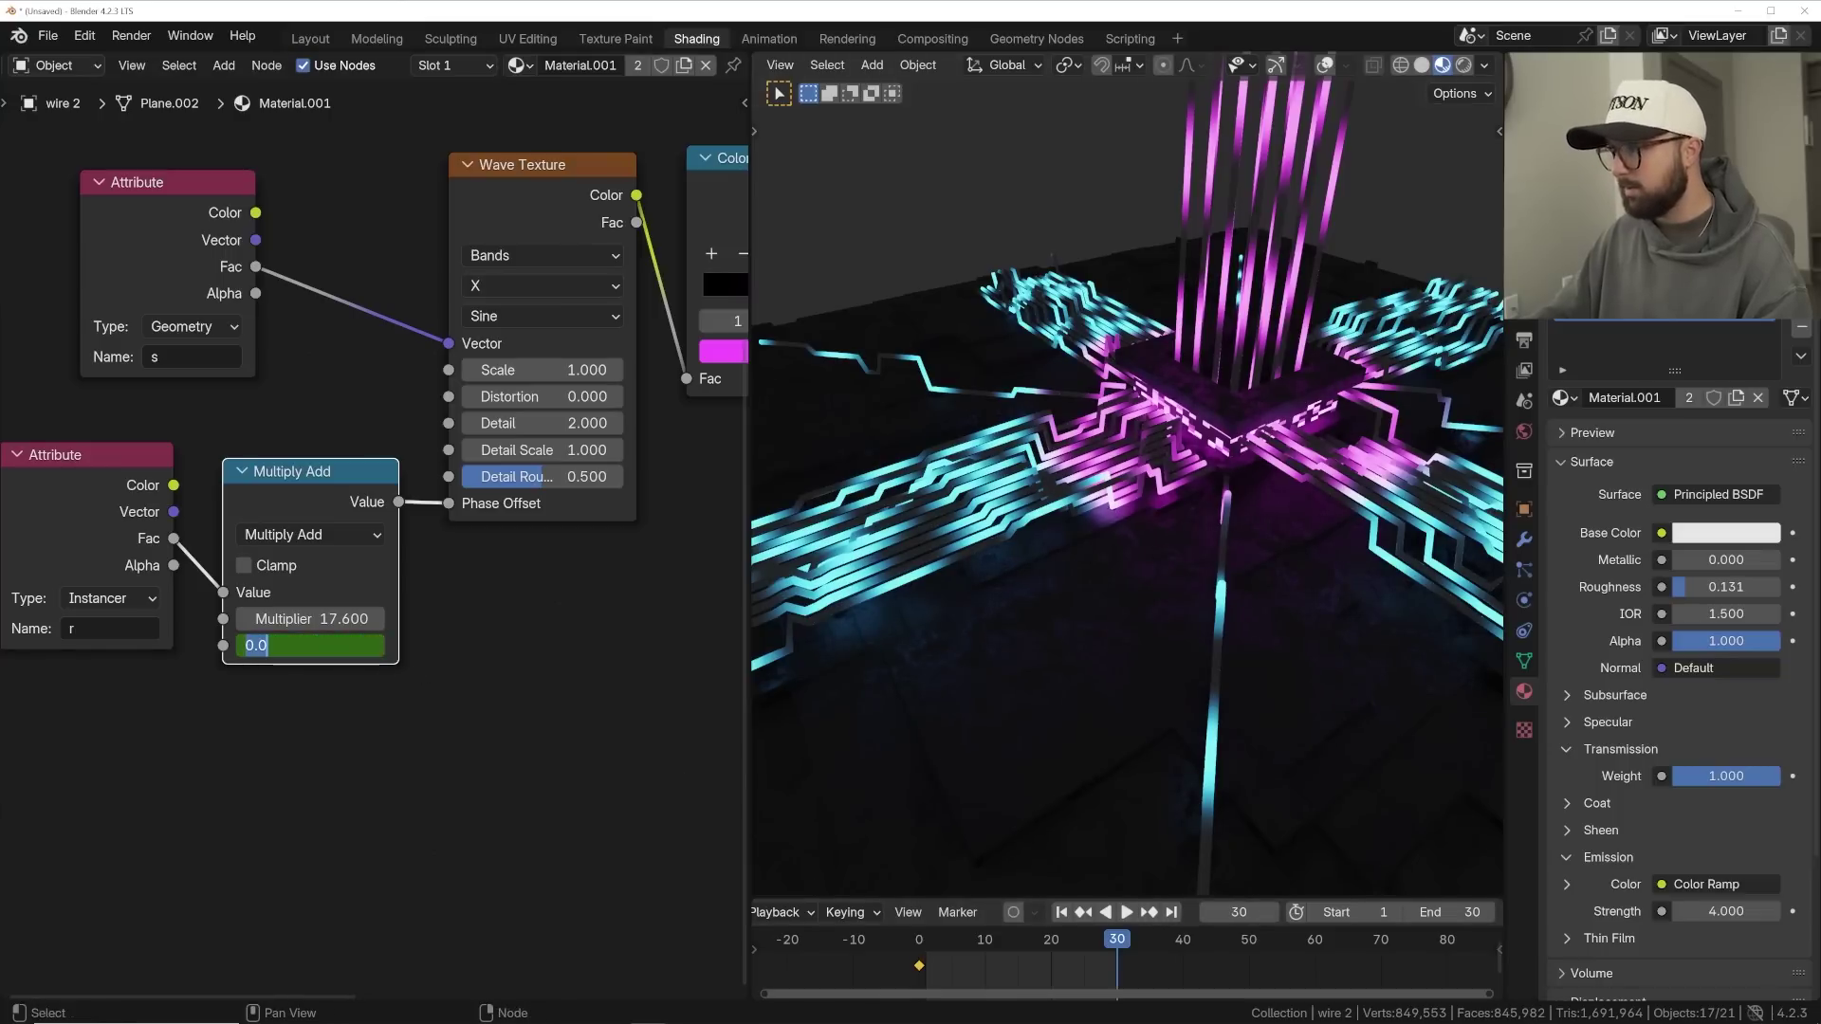
type("-2*p")
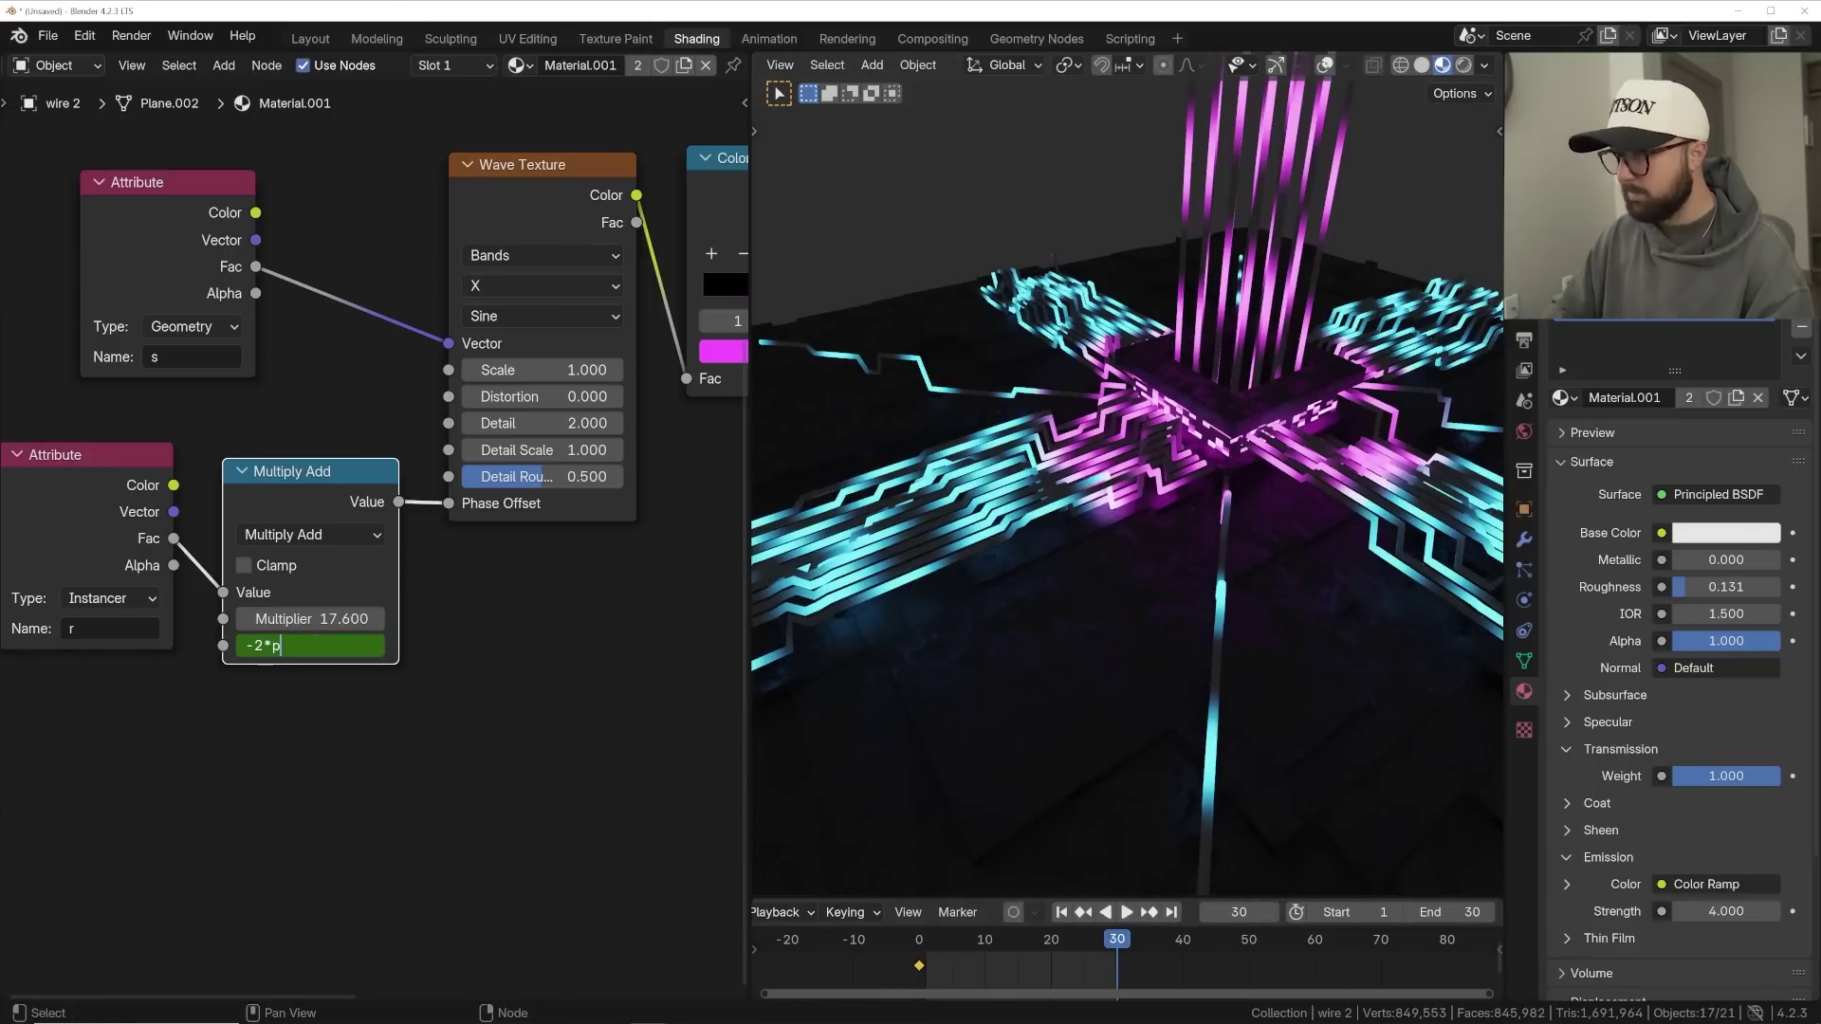
type("i")
key("Return")
key("i")
- Play the animation and examine the motion of the light pulses on the vertical and floor wires
key("space")
left_click(1055, 234)
middle_click_drag(1100, 313, 1213, 413)
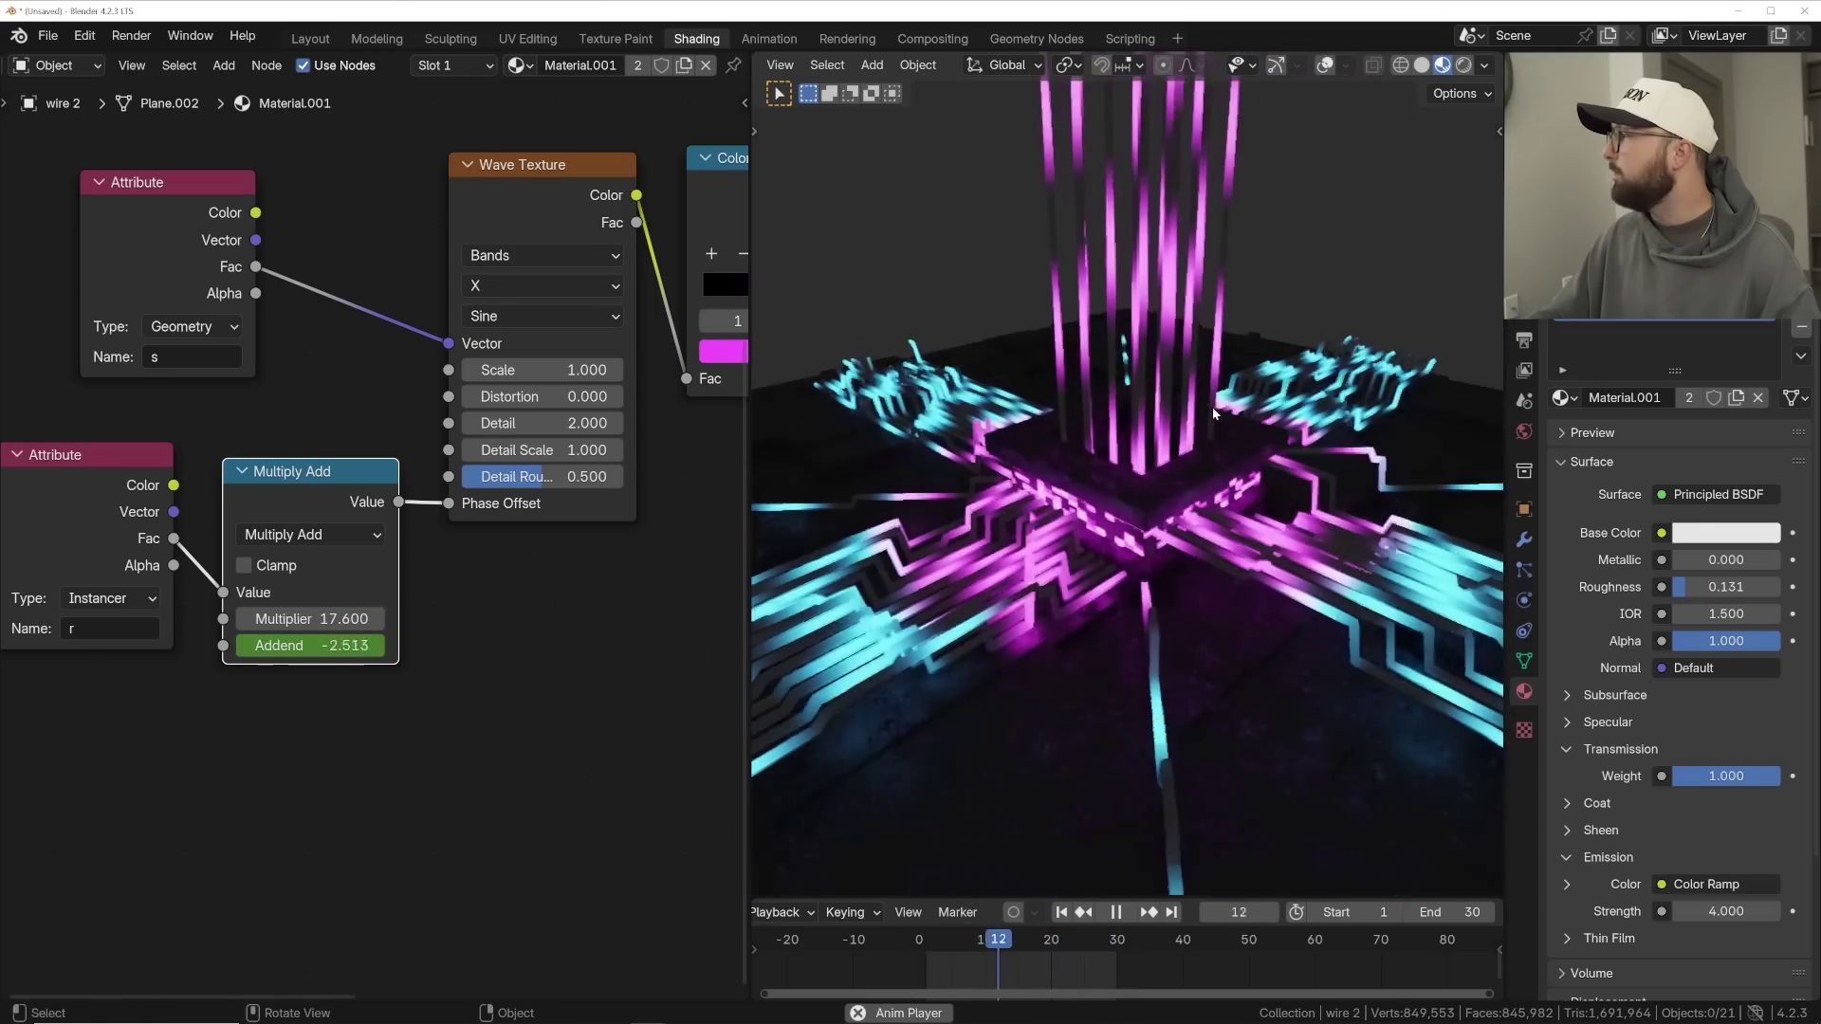
key("space")
middle_click_drag(1284, 284, 1276, 365)
key("space")
key("space")
middle_click_drag(1176, 531, 1197, 451)
- Select the central block and set its Voronoi Texture's W value to 0
left_click(1098, 491)
left_click_drag(424, 450, 459, 450)
left_click(424, 449)
type("0")
key("Return")
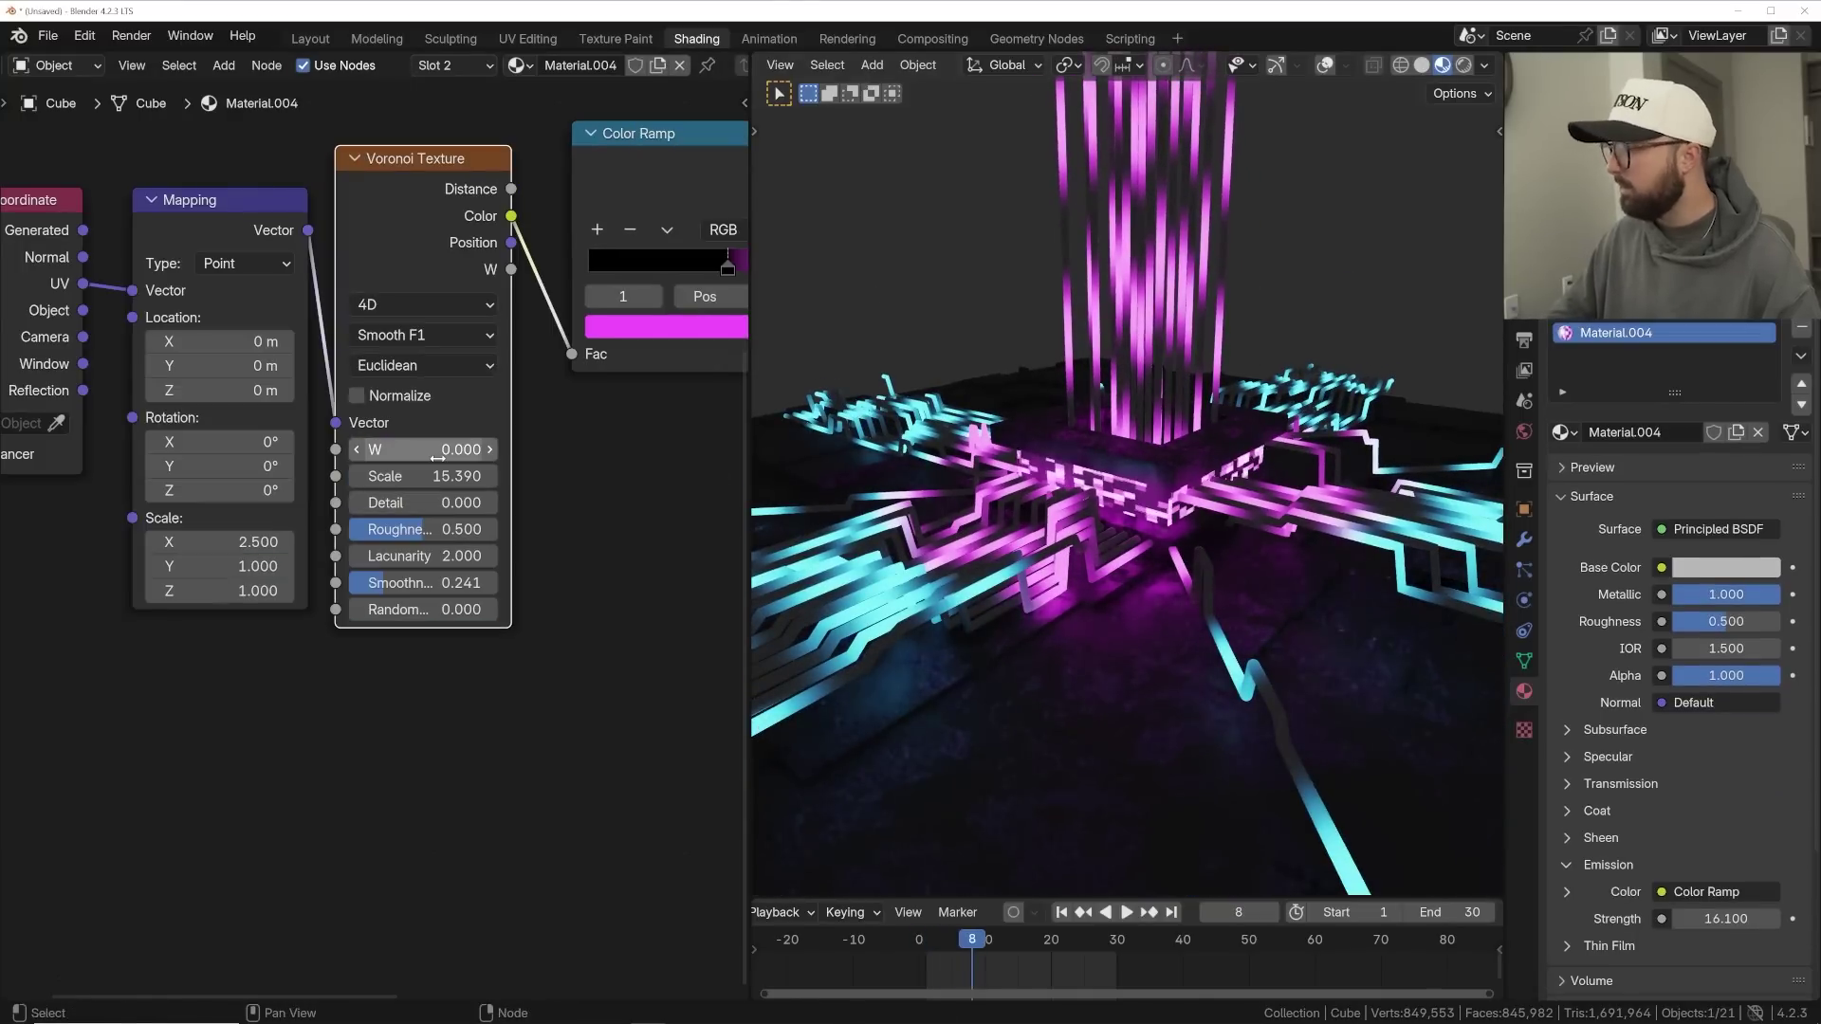
- Keyframe the Voronoi Texture's W value at frame 0
left_click(1102, 912)
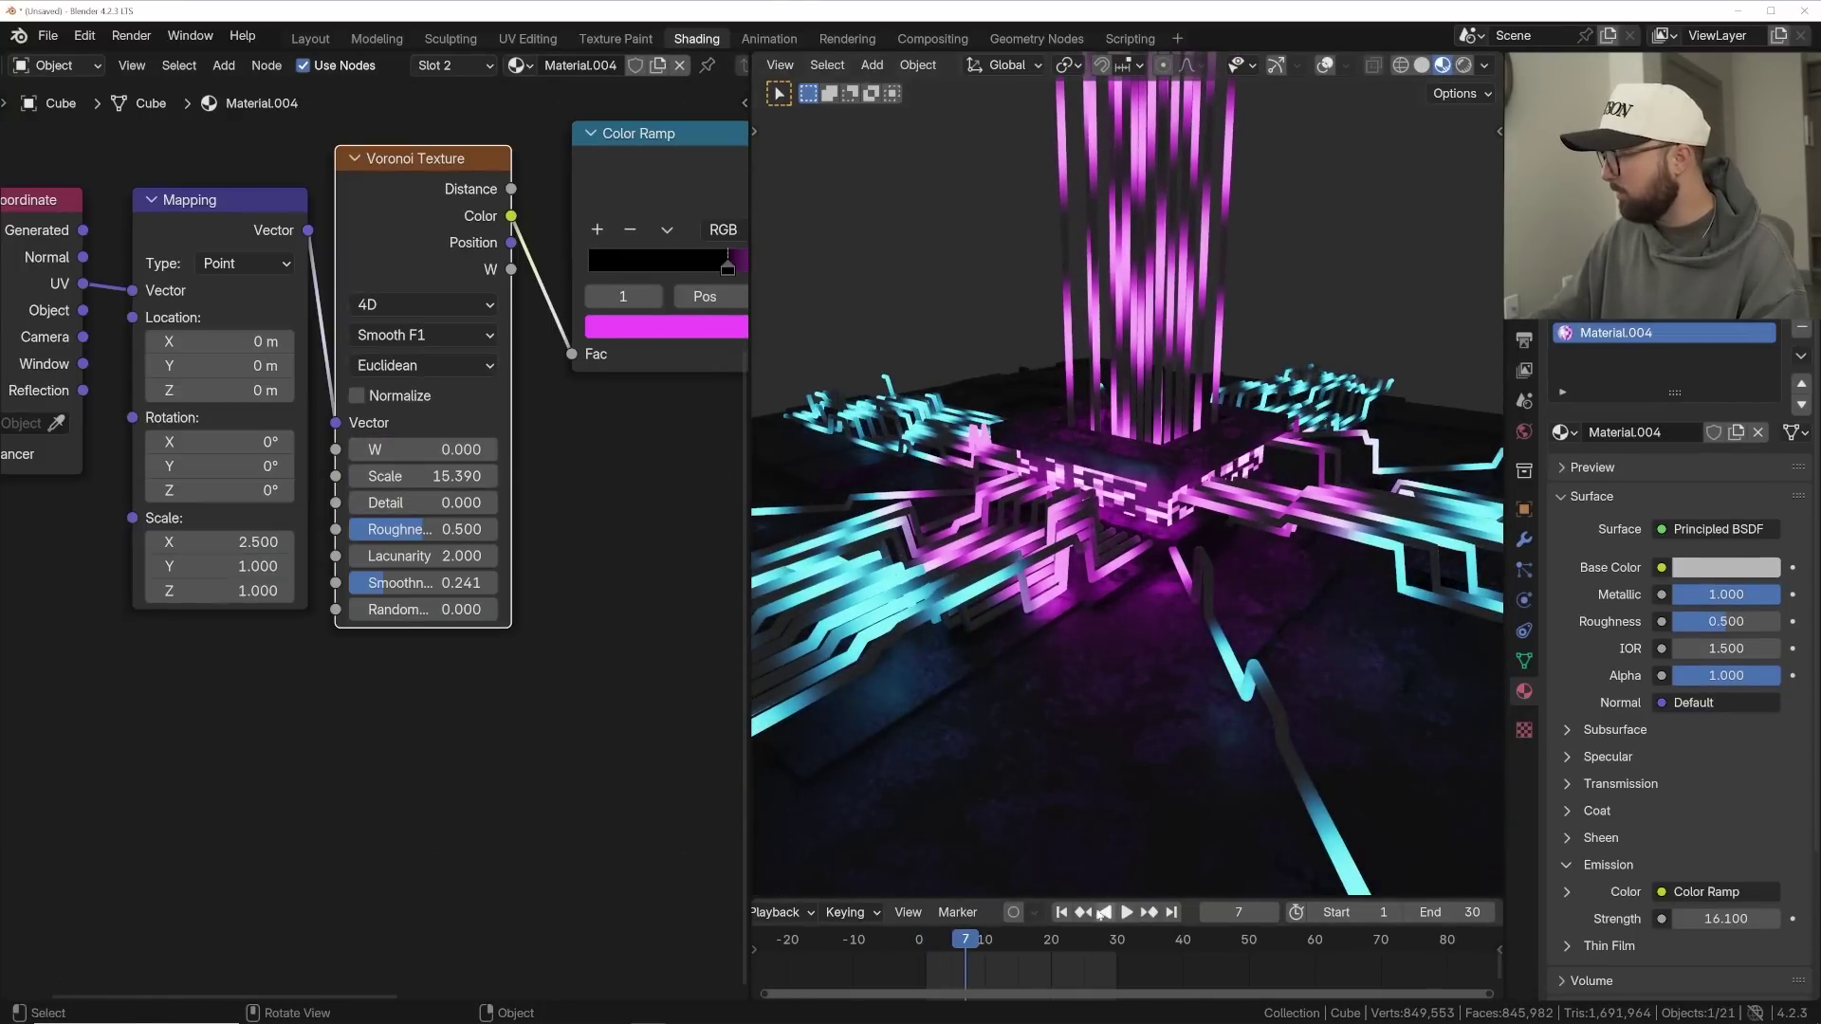
left_click(1064, 913)
key("Left")
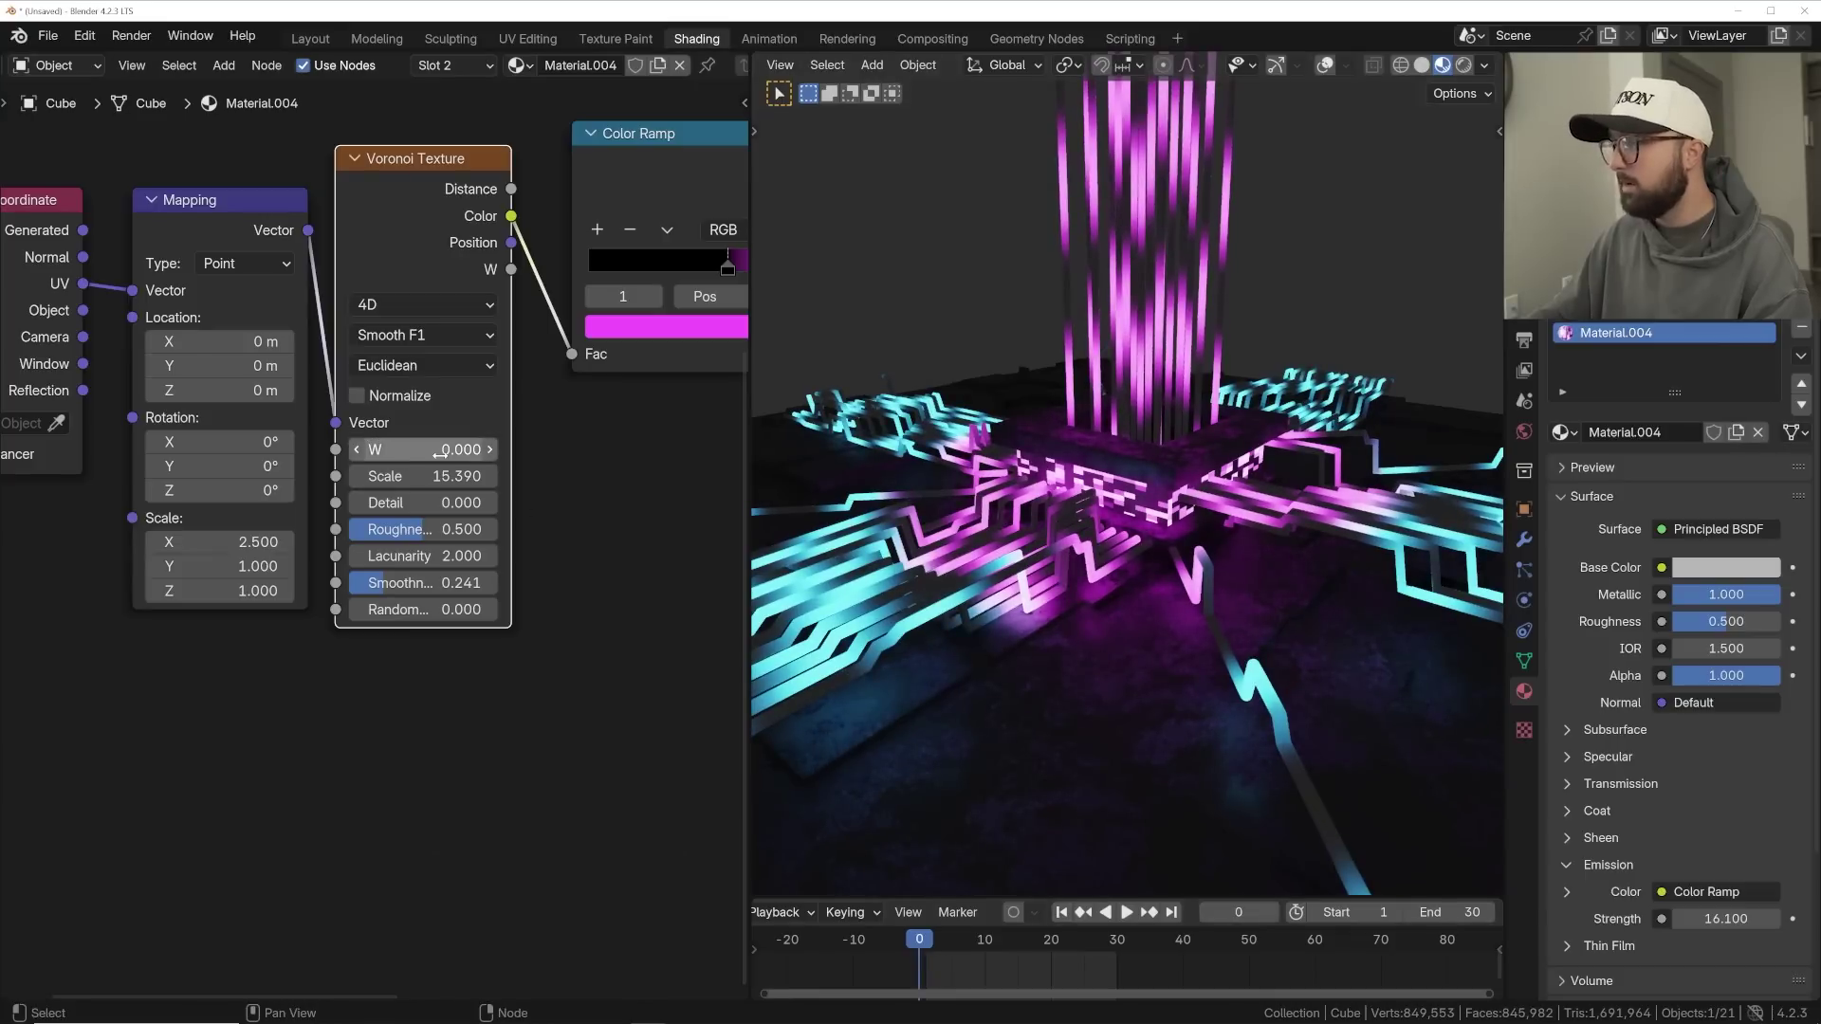
key("i")
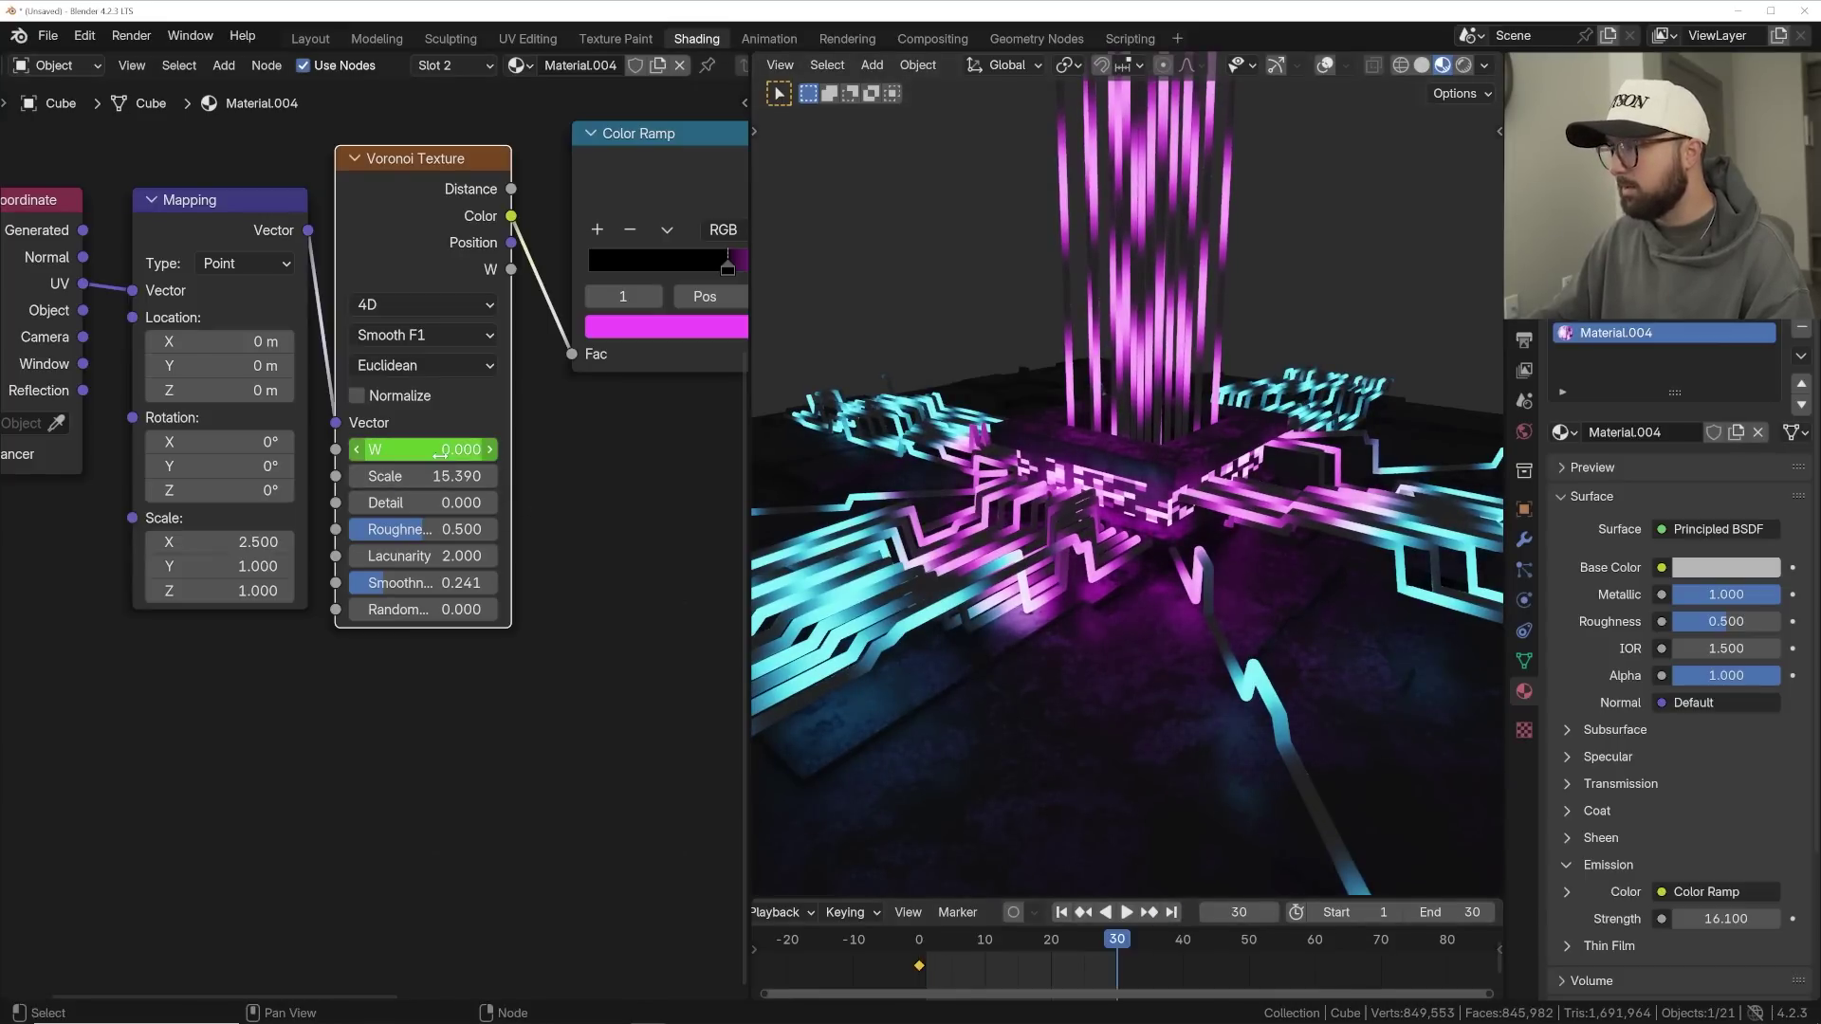
- Raise the Voronoi Texture's W slightly on frame 30, keyframe it, and play the animation to check the block's flicker
left_click_drag(440, 455, 498, 455, "shift")
key("i")
key("space")
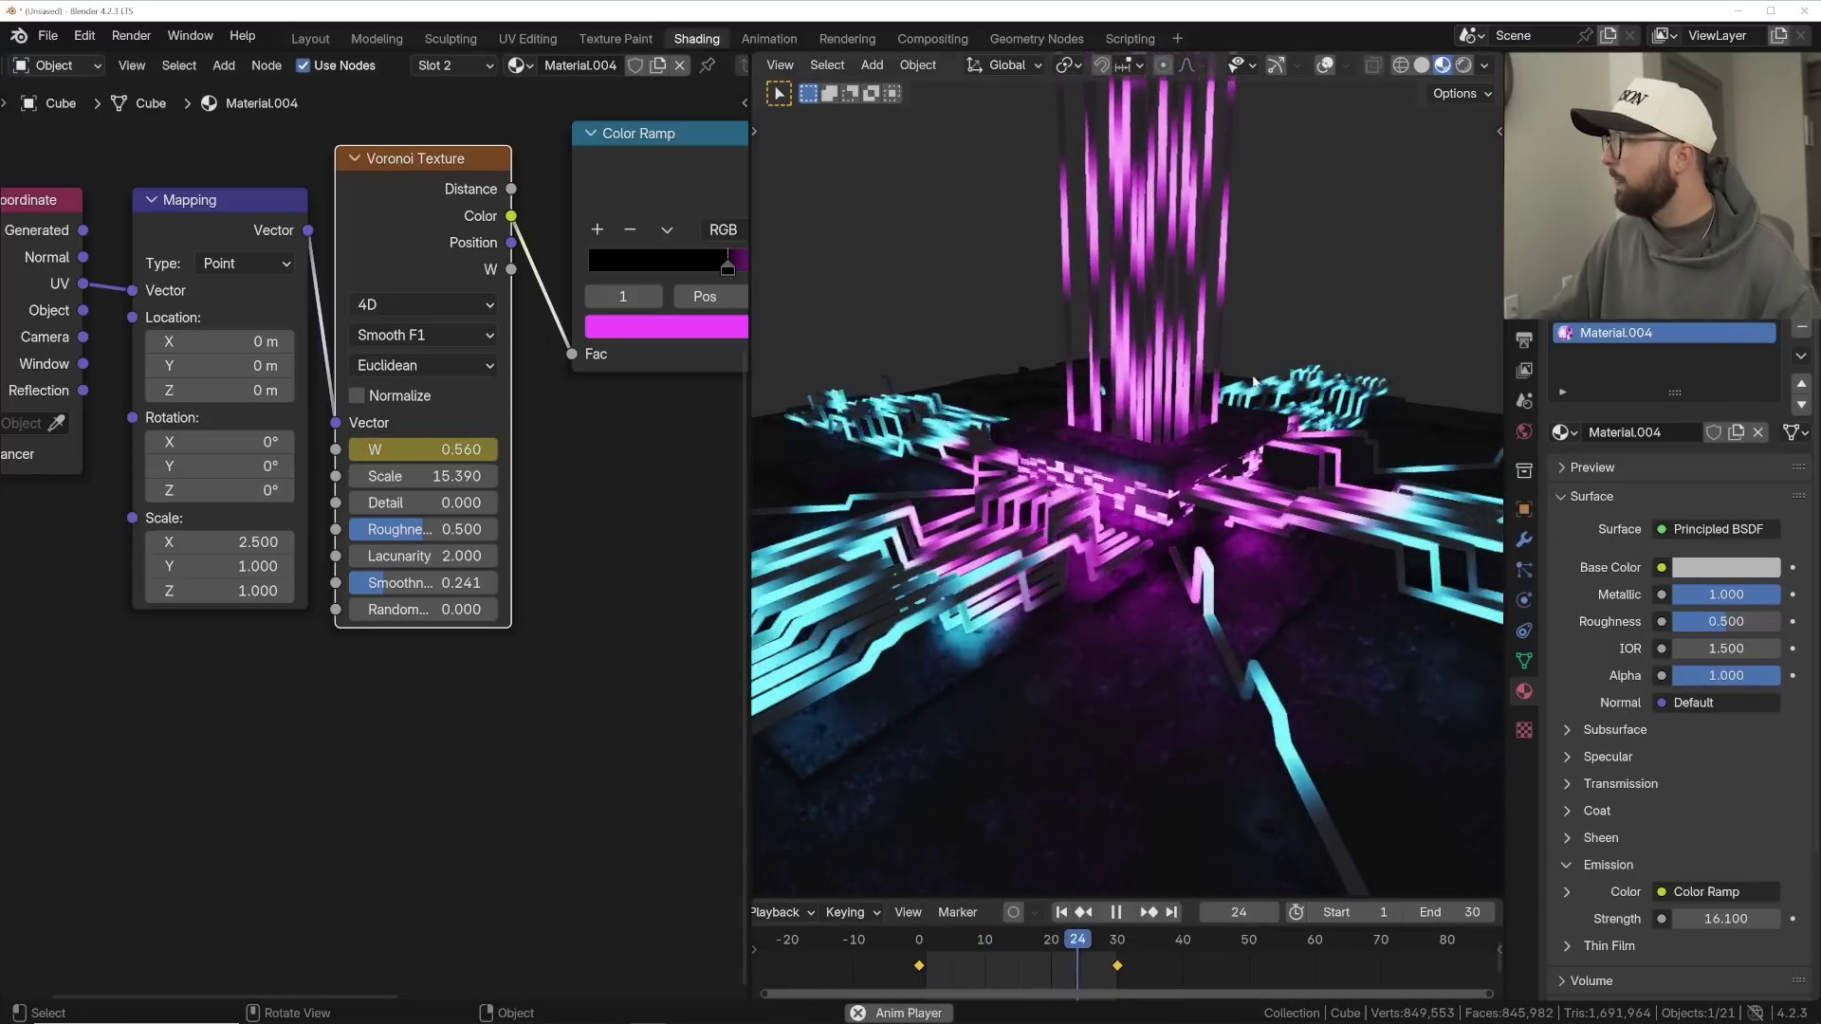
key("space")
- Switch to the Layout workspace, add a camera, and make it the active camera with the view looking through it
left_click(313, 38)
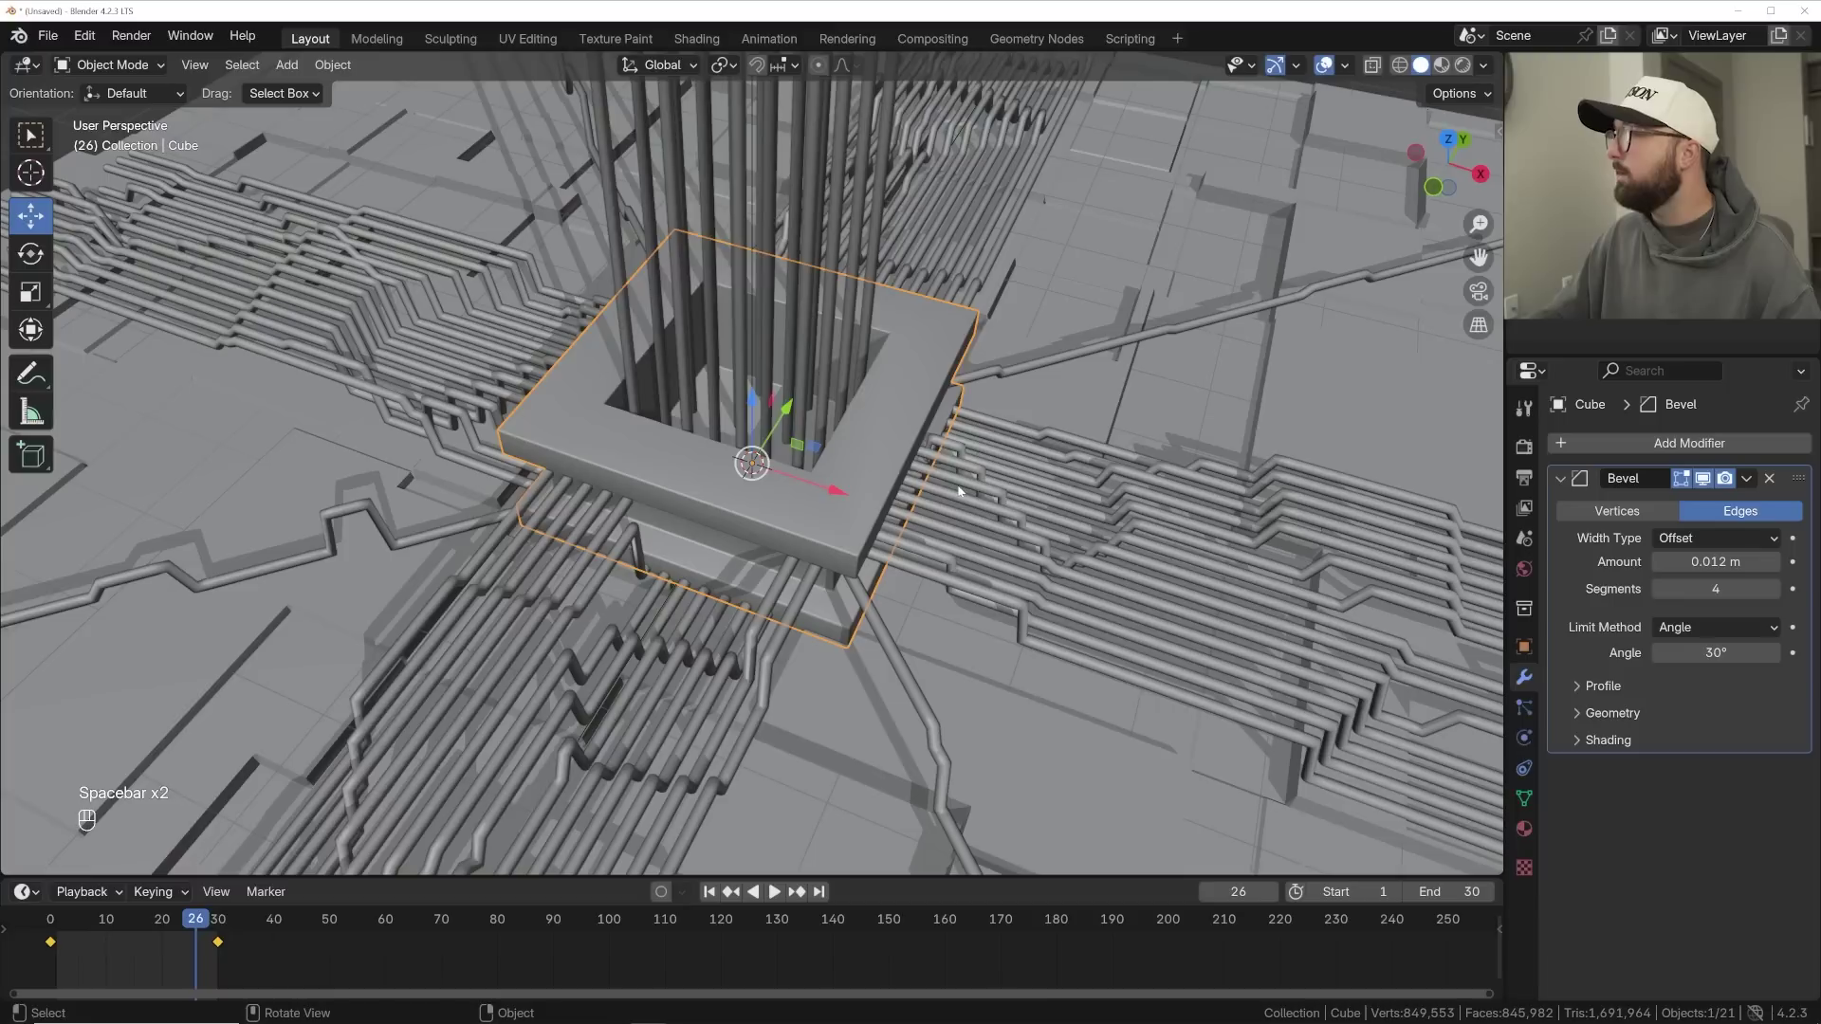
scroll(977, 488, "down", 5)
scroll(986, 487, "up", 3)
key("shift+a")
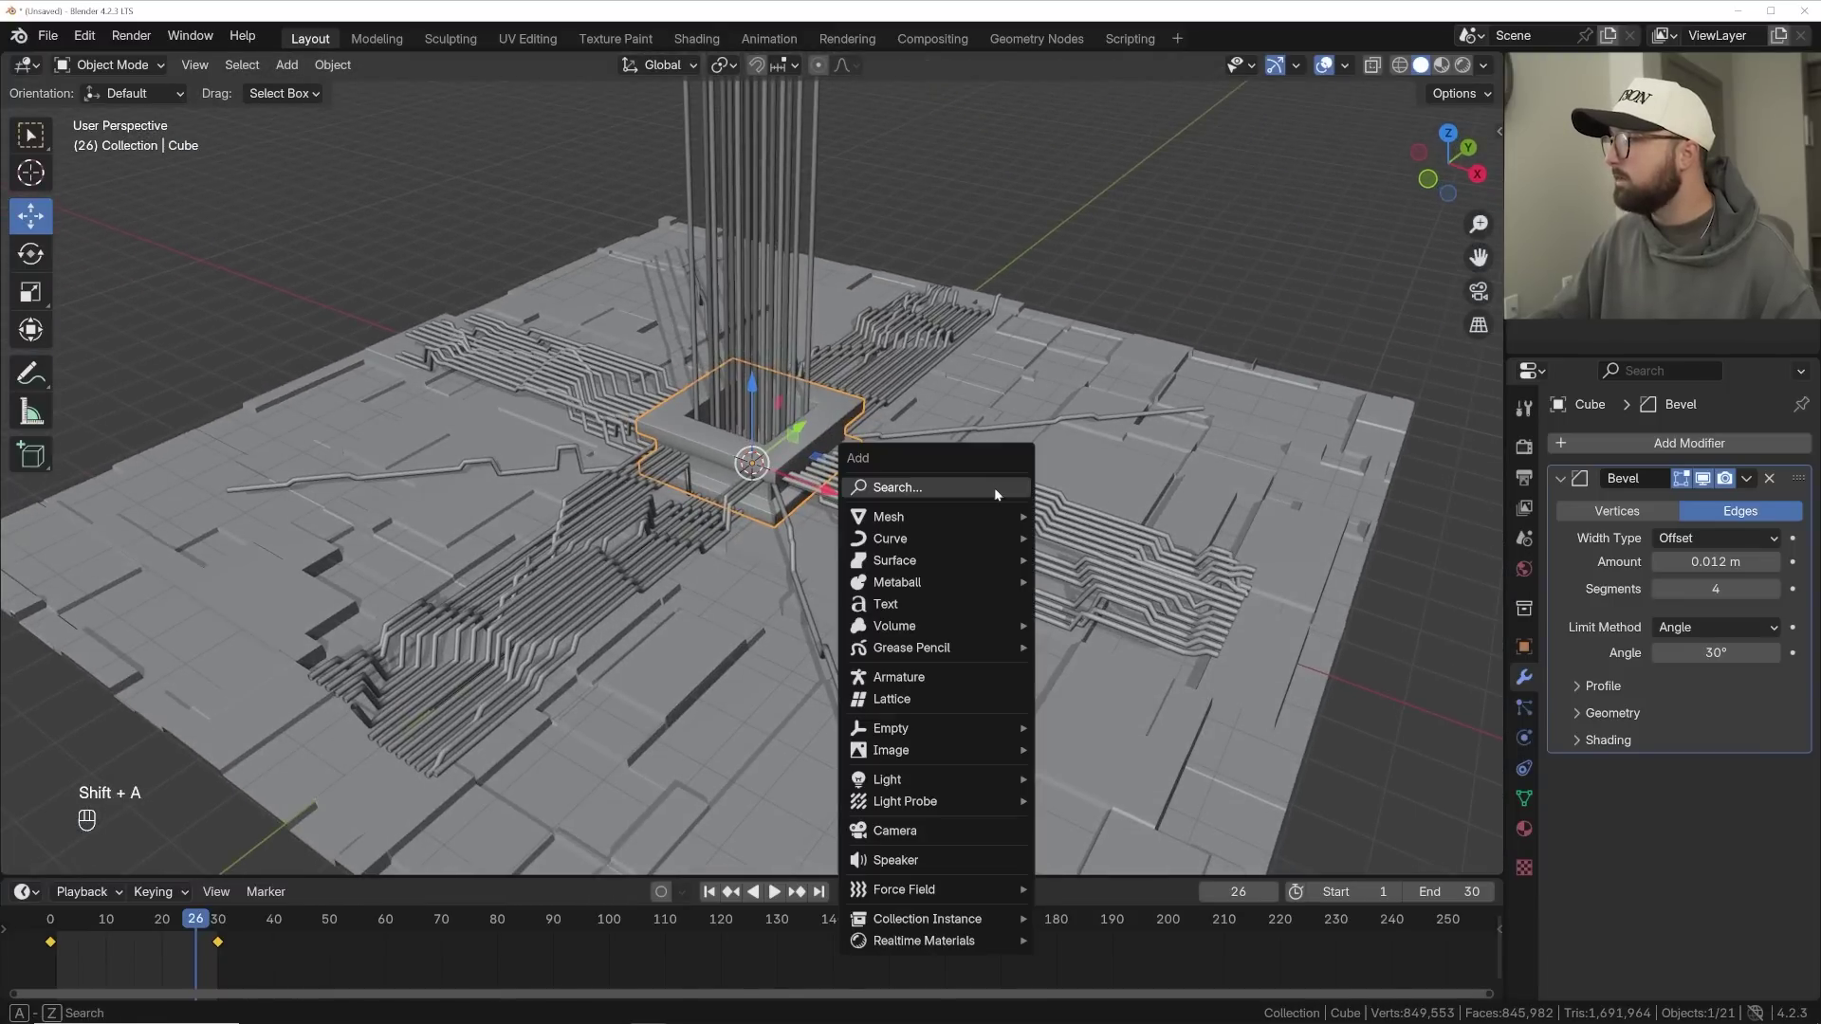
left_click(894, 831)
middle_click_drag(846, 658, 816, 488)
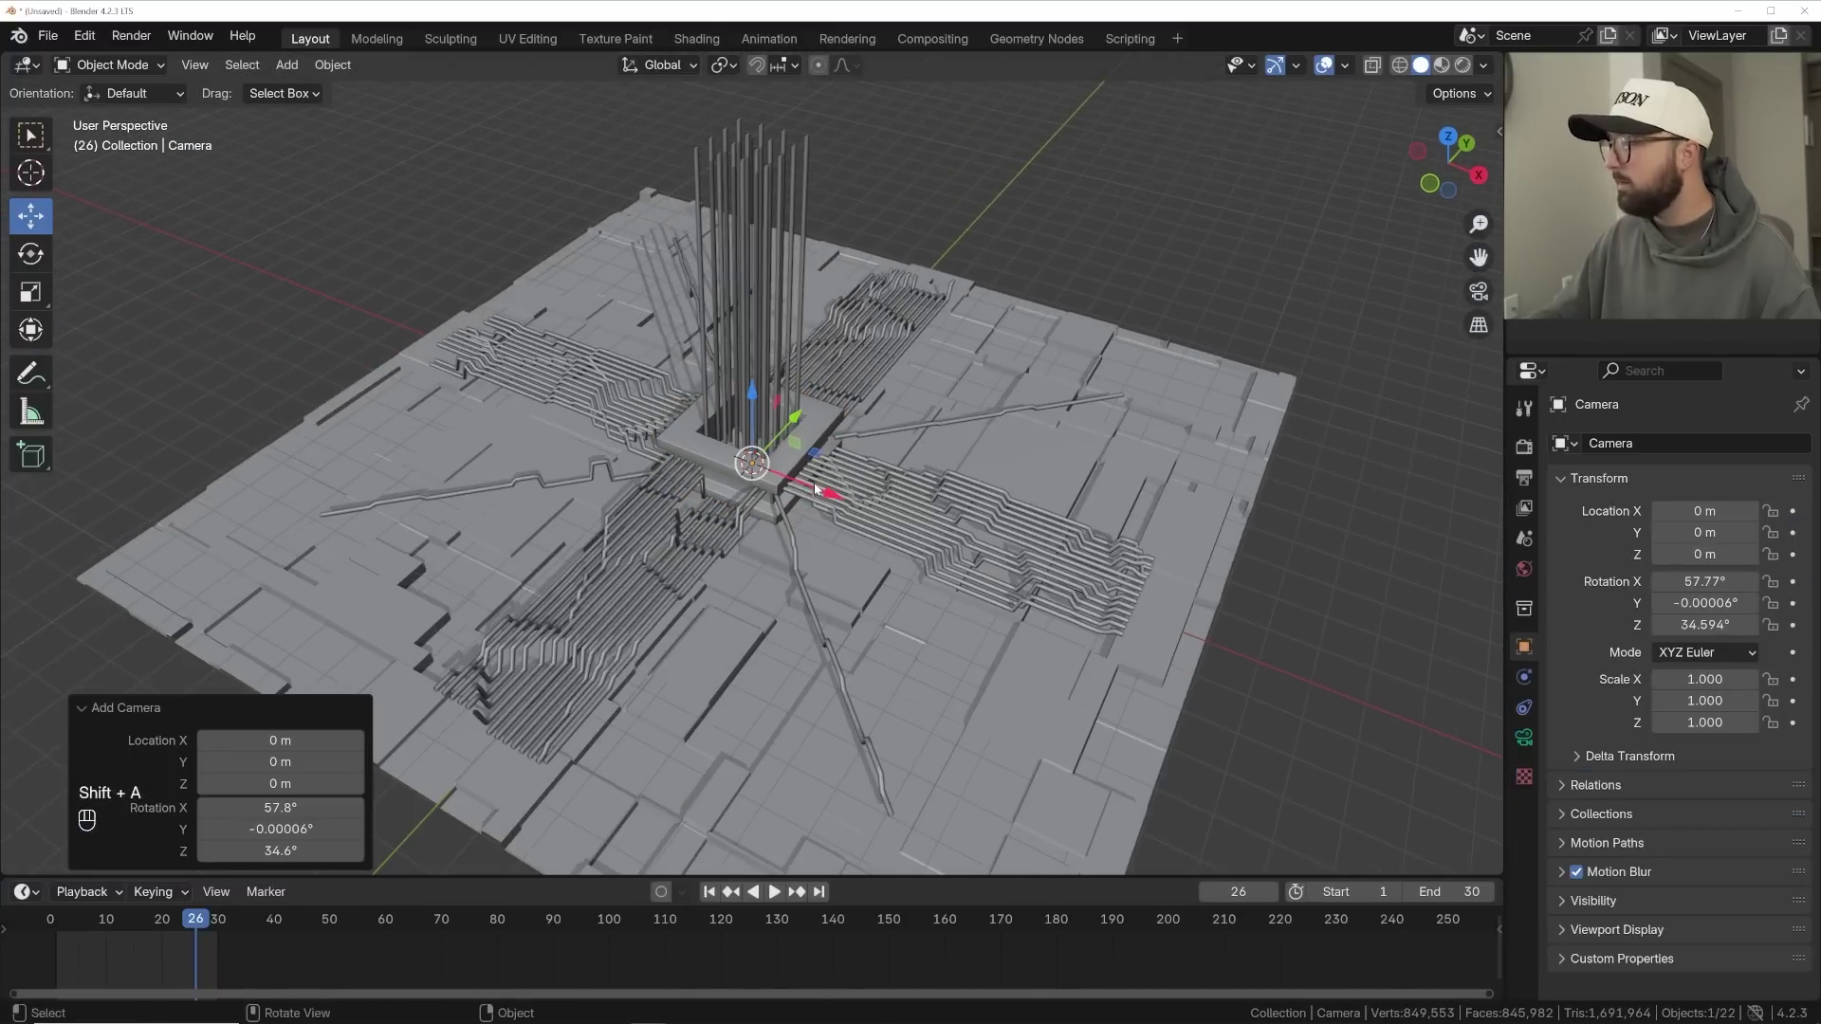
key("ctrl+KP_0")
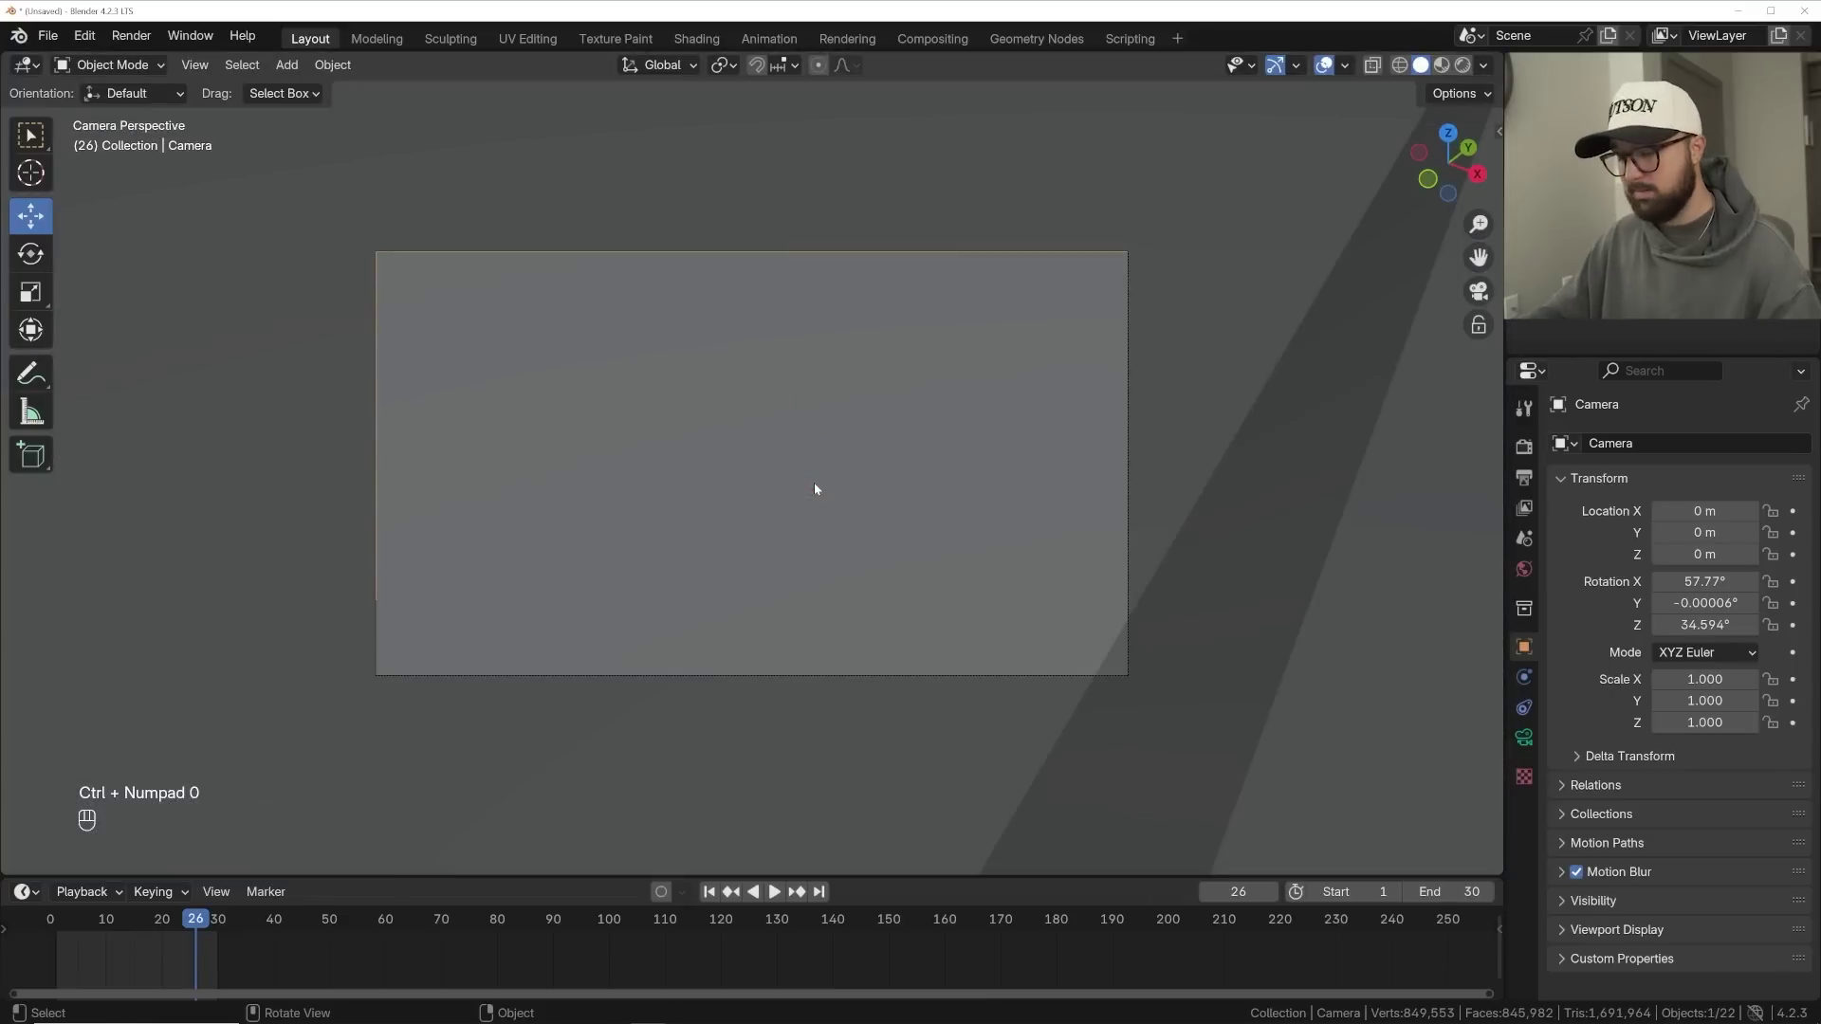
- Pull the camera back about 20.4 m along its local Z axis and make it orthographic with a scale of about 18.3
key("g")
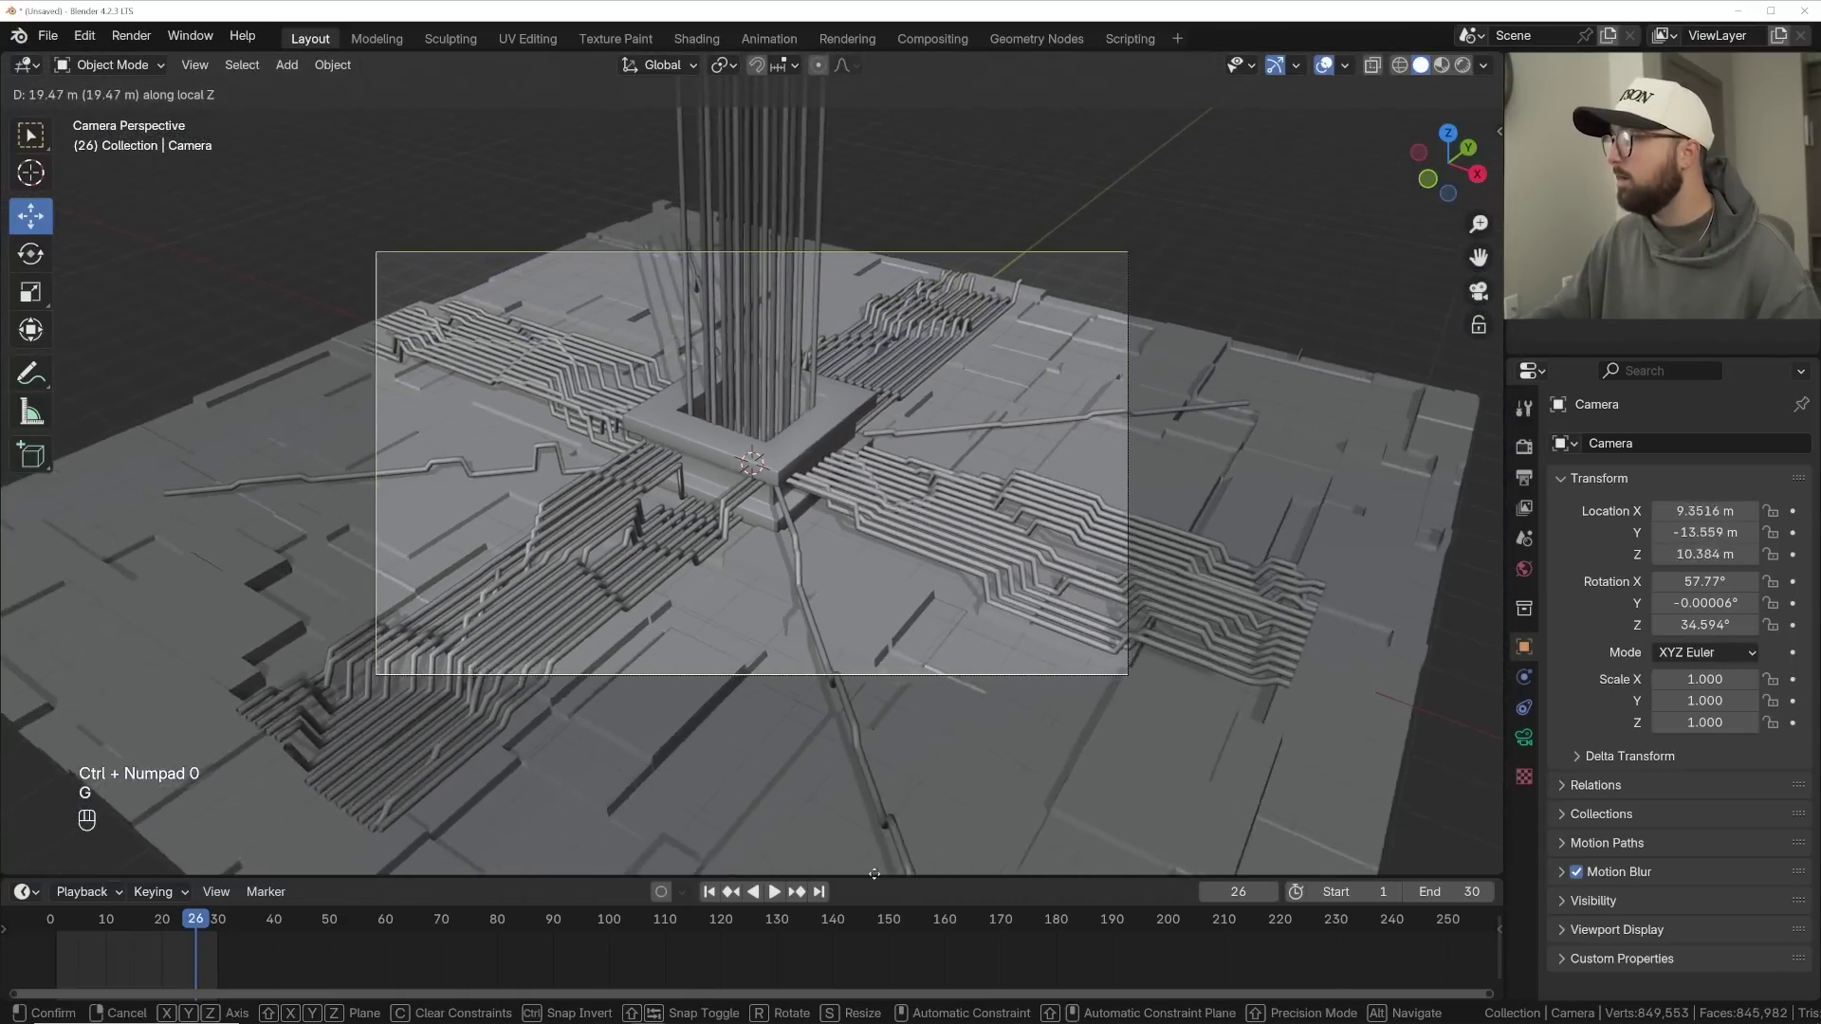
left_click(930, 86)
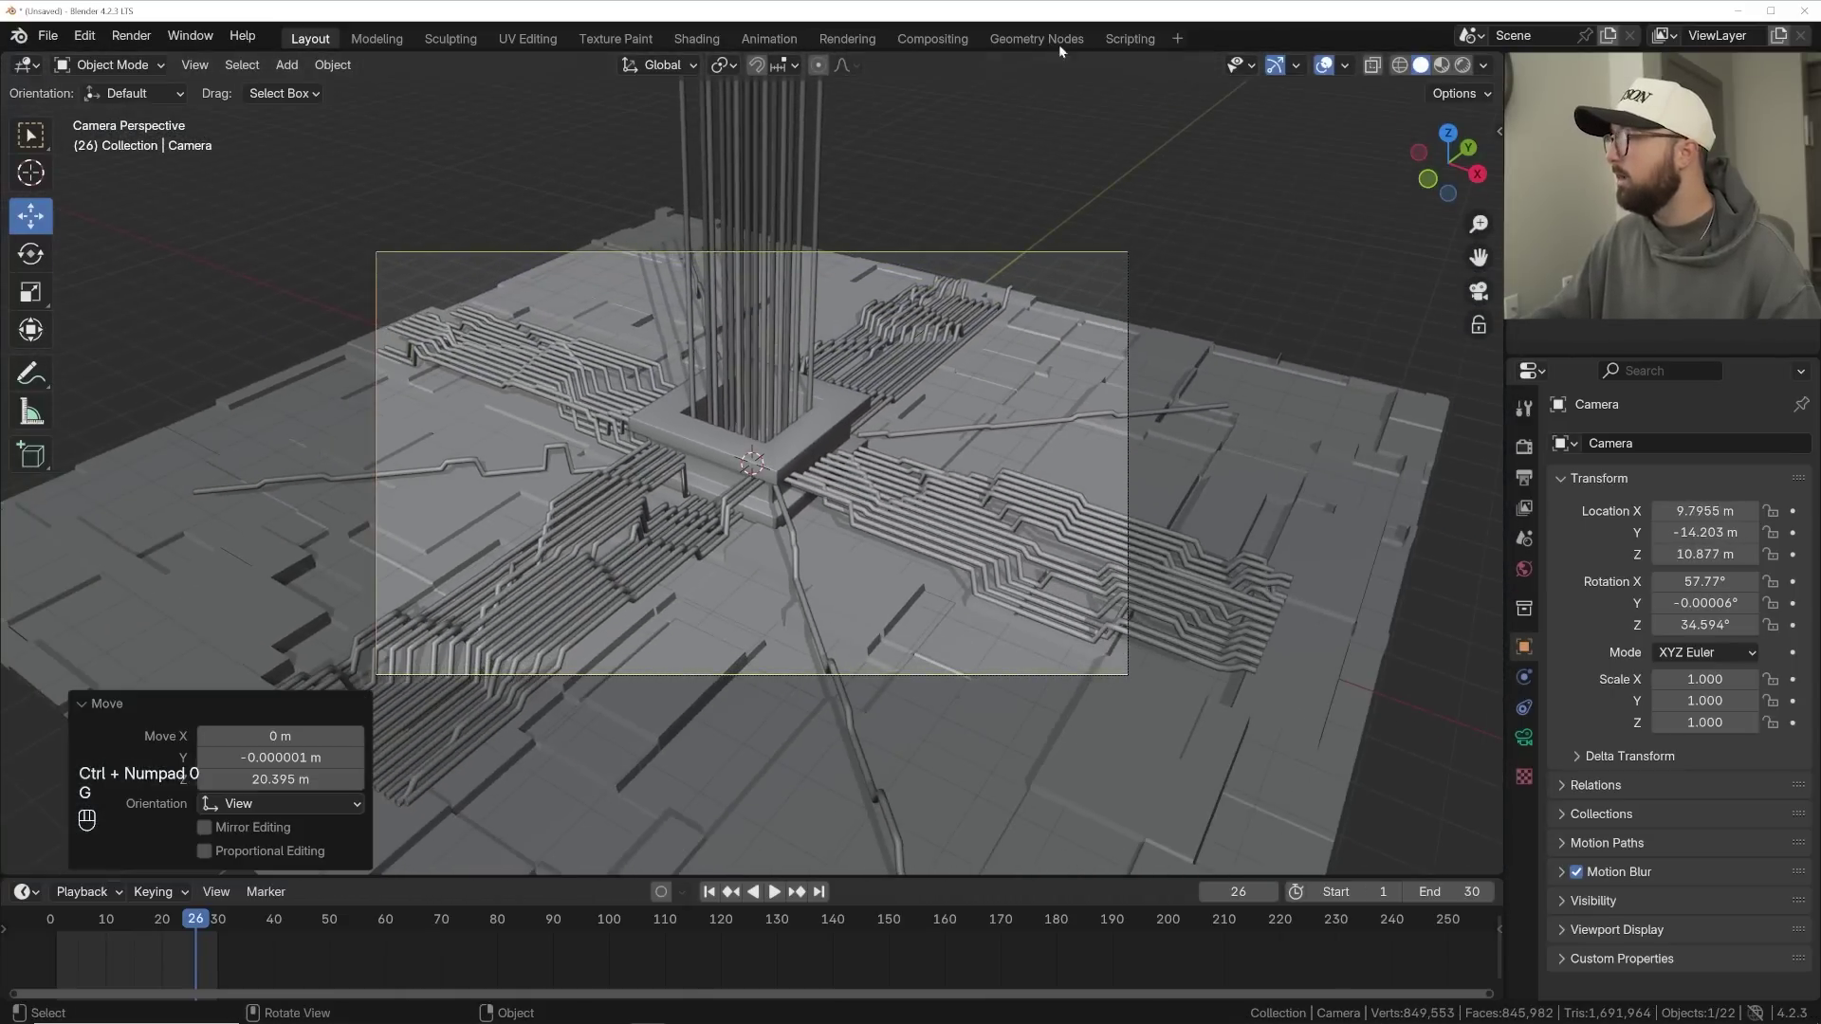
left_click(1526, 742)
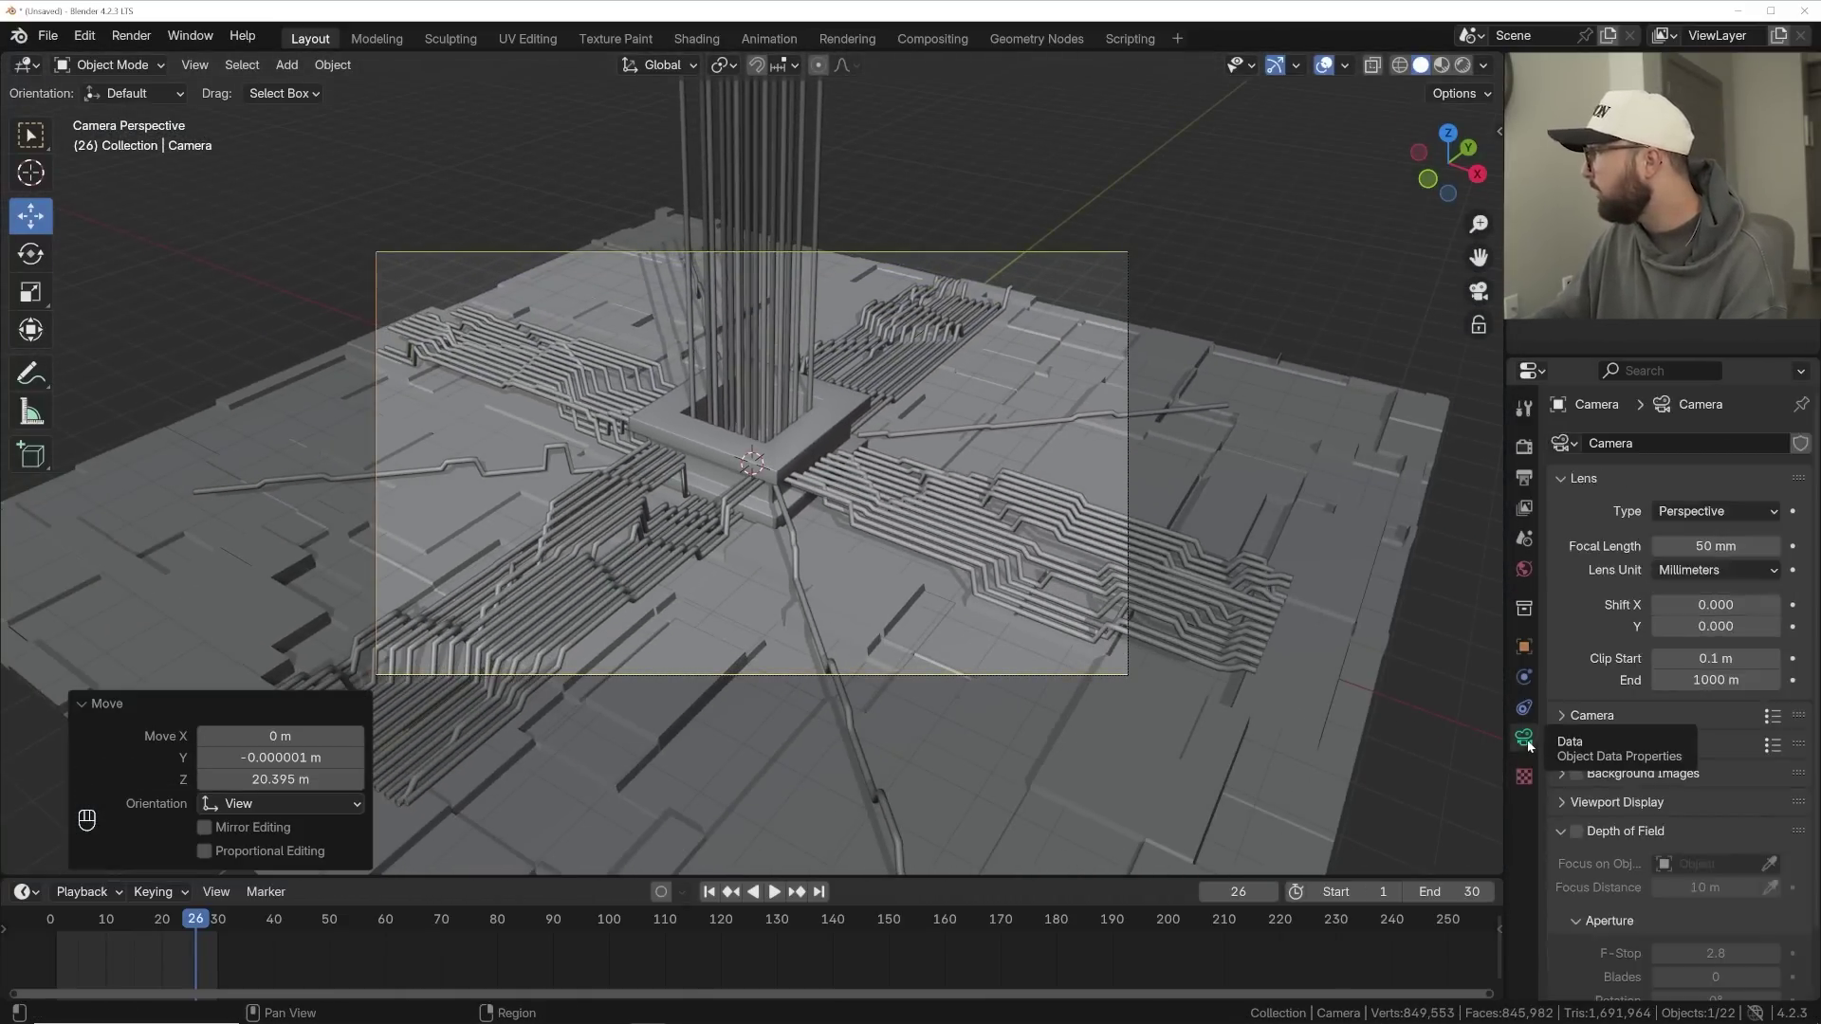
left_click(1707, 511)
left_click(1701, 560)
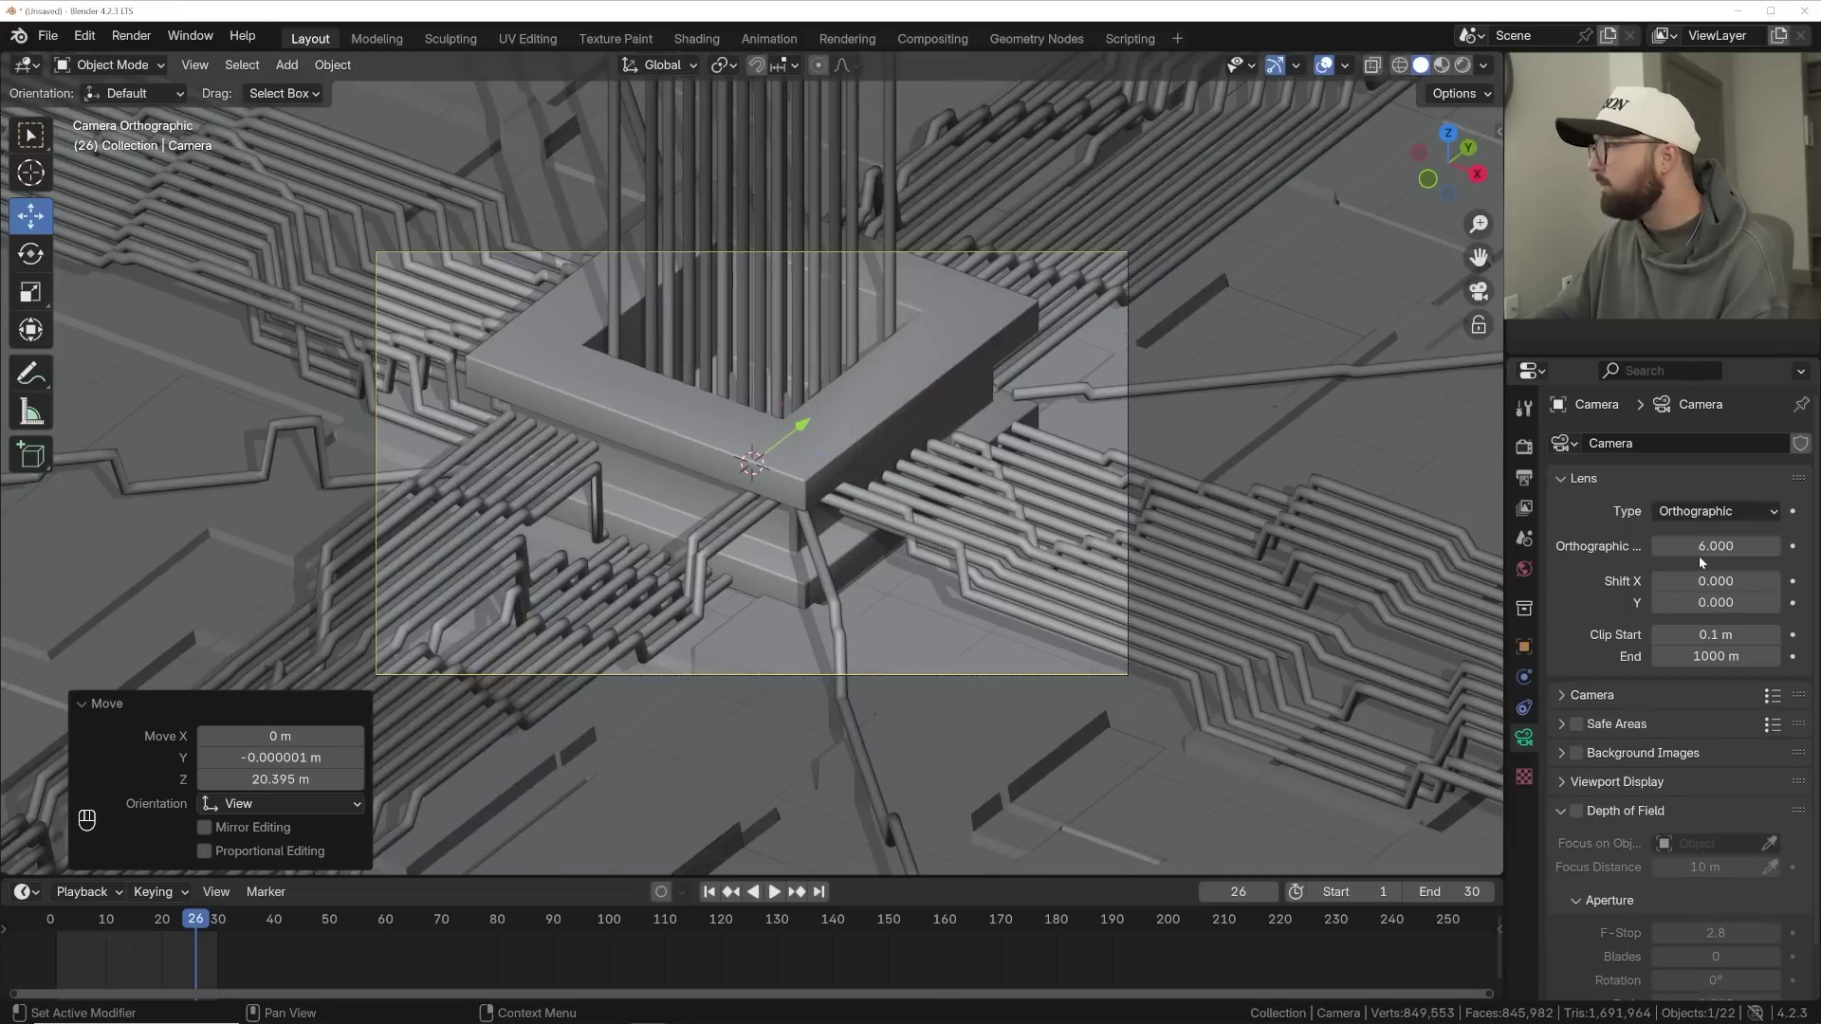
left_click_drag(1715, 546, 1792, 545)
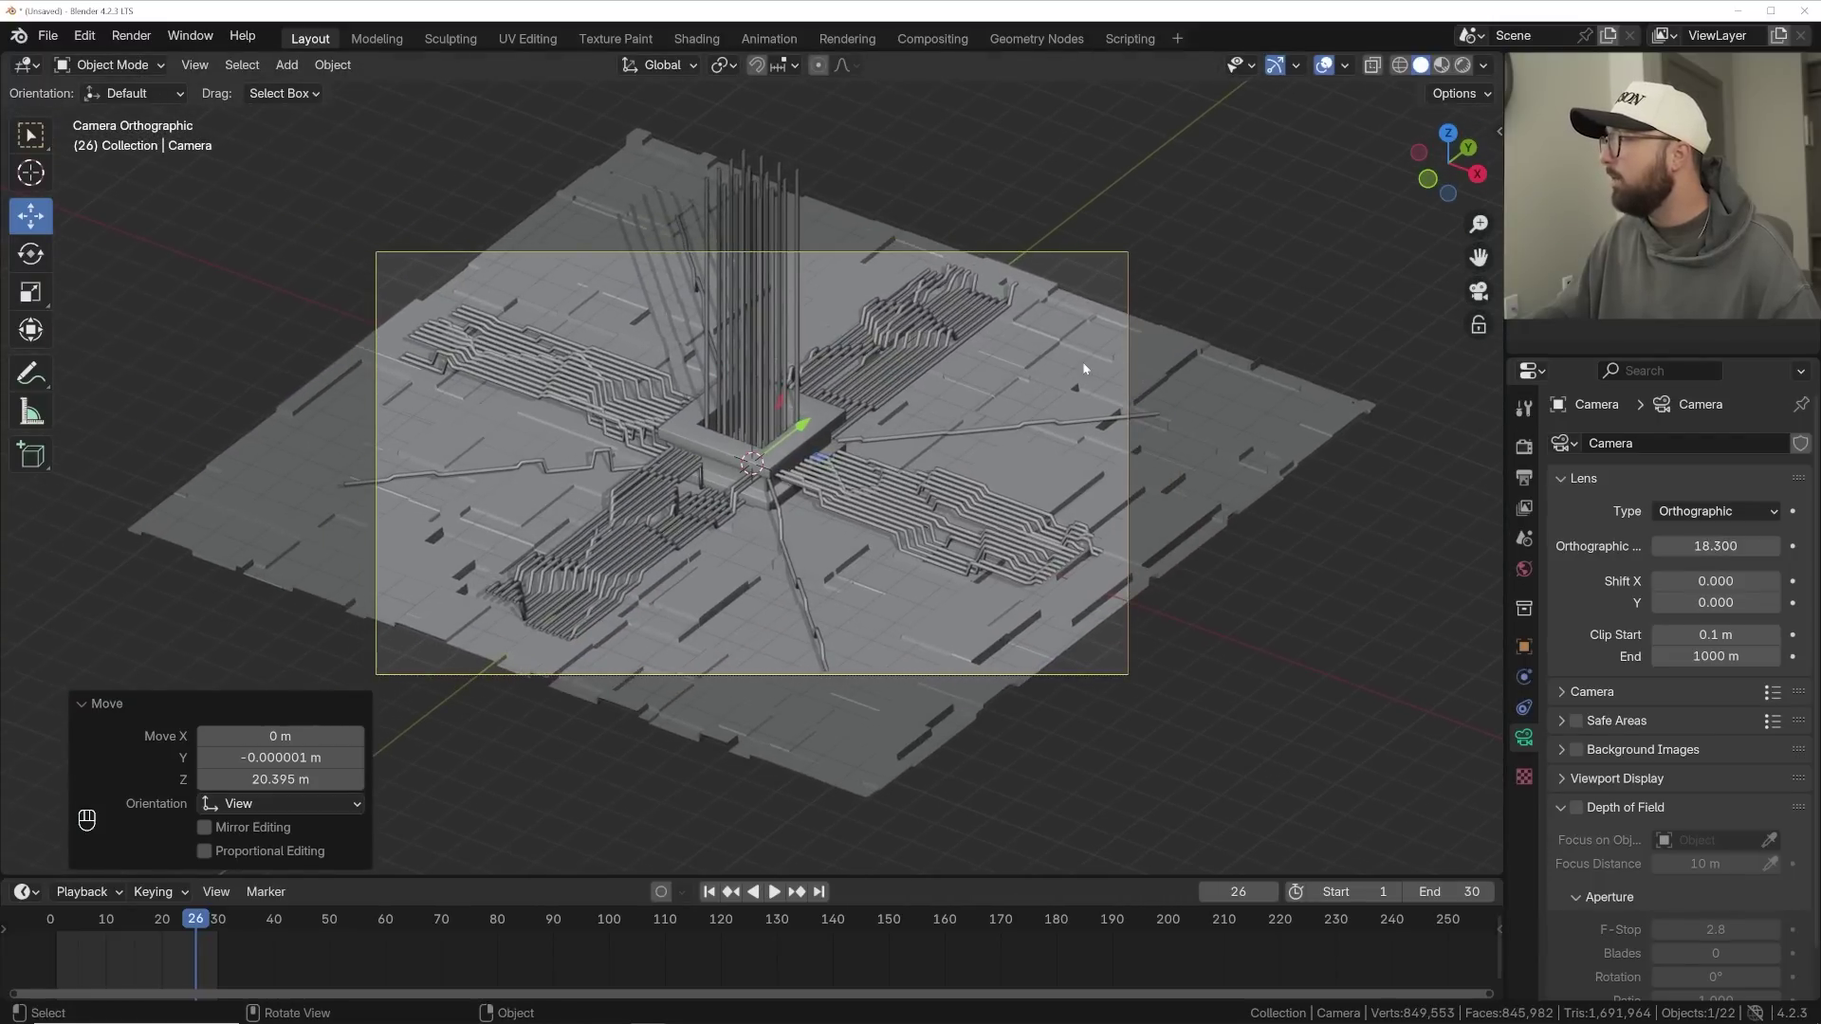
- Scale the ground plane up by about 1.27 so it fills the camera frame
left_click(1085, 368)
key("s")
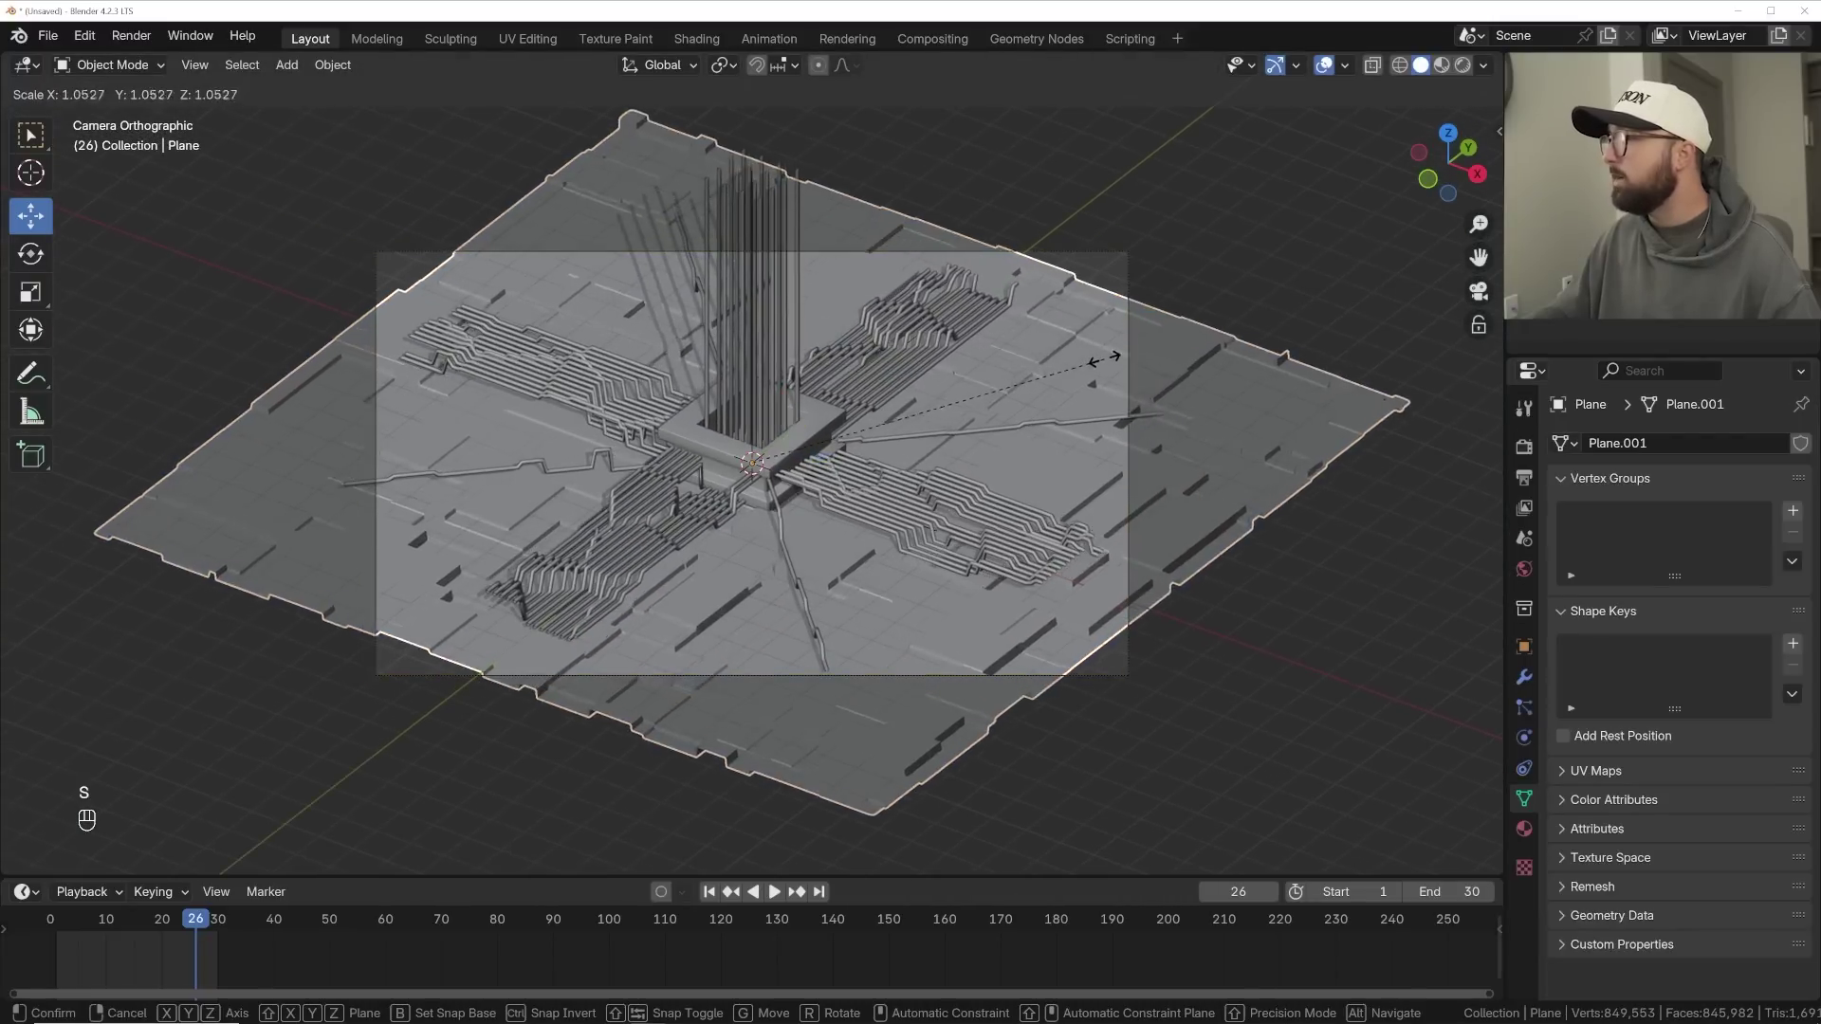
left_click(889, 459)
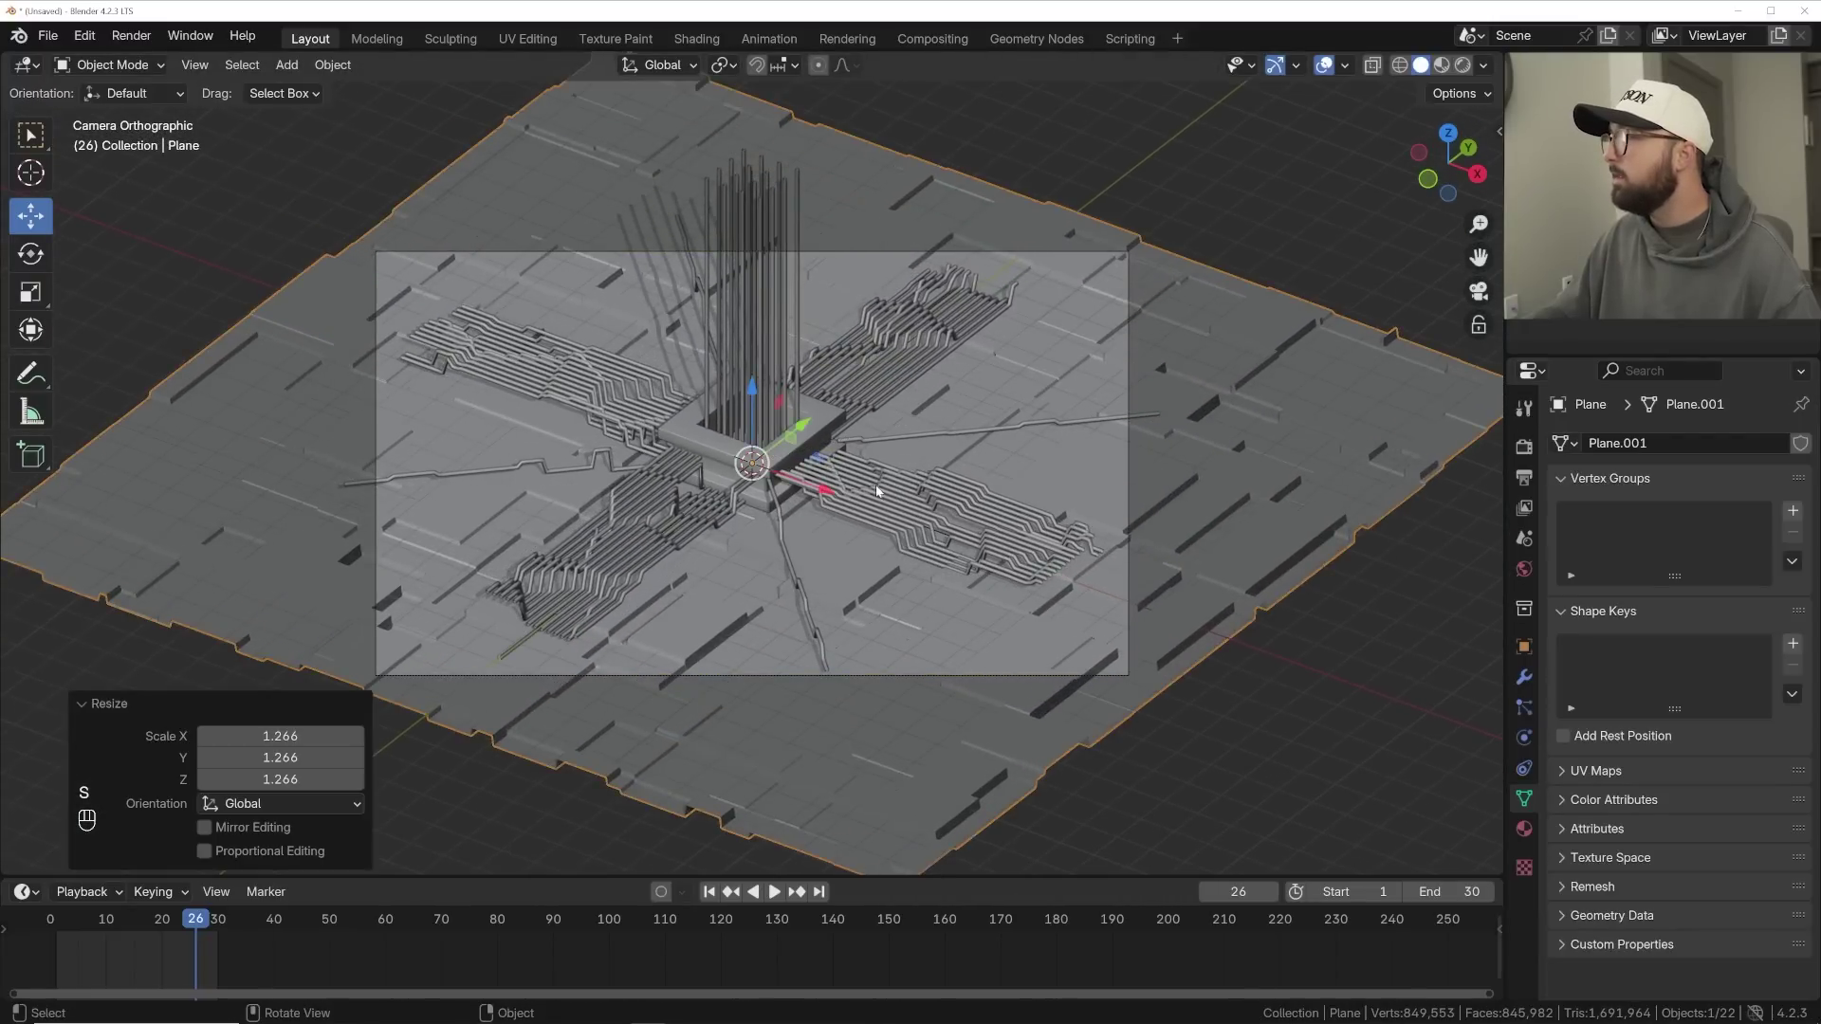
- Lengthen the floor wires in the Geometry Nodes workspace by setting the Quadratic Bézier's End Z to -14.3 m
left_click(876, 492)
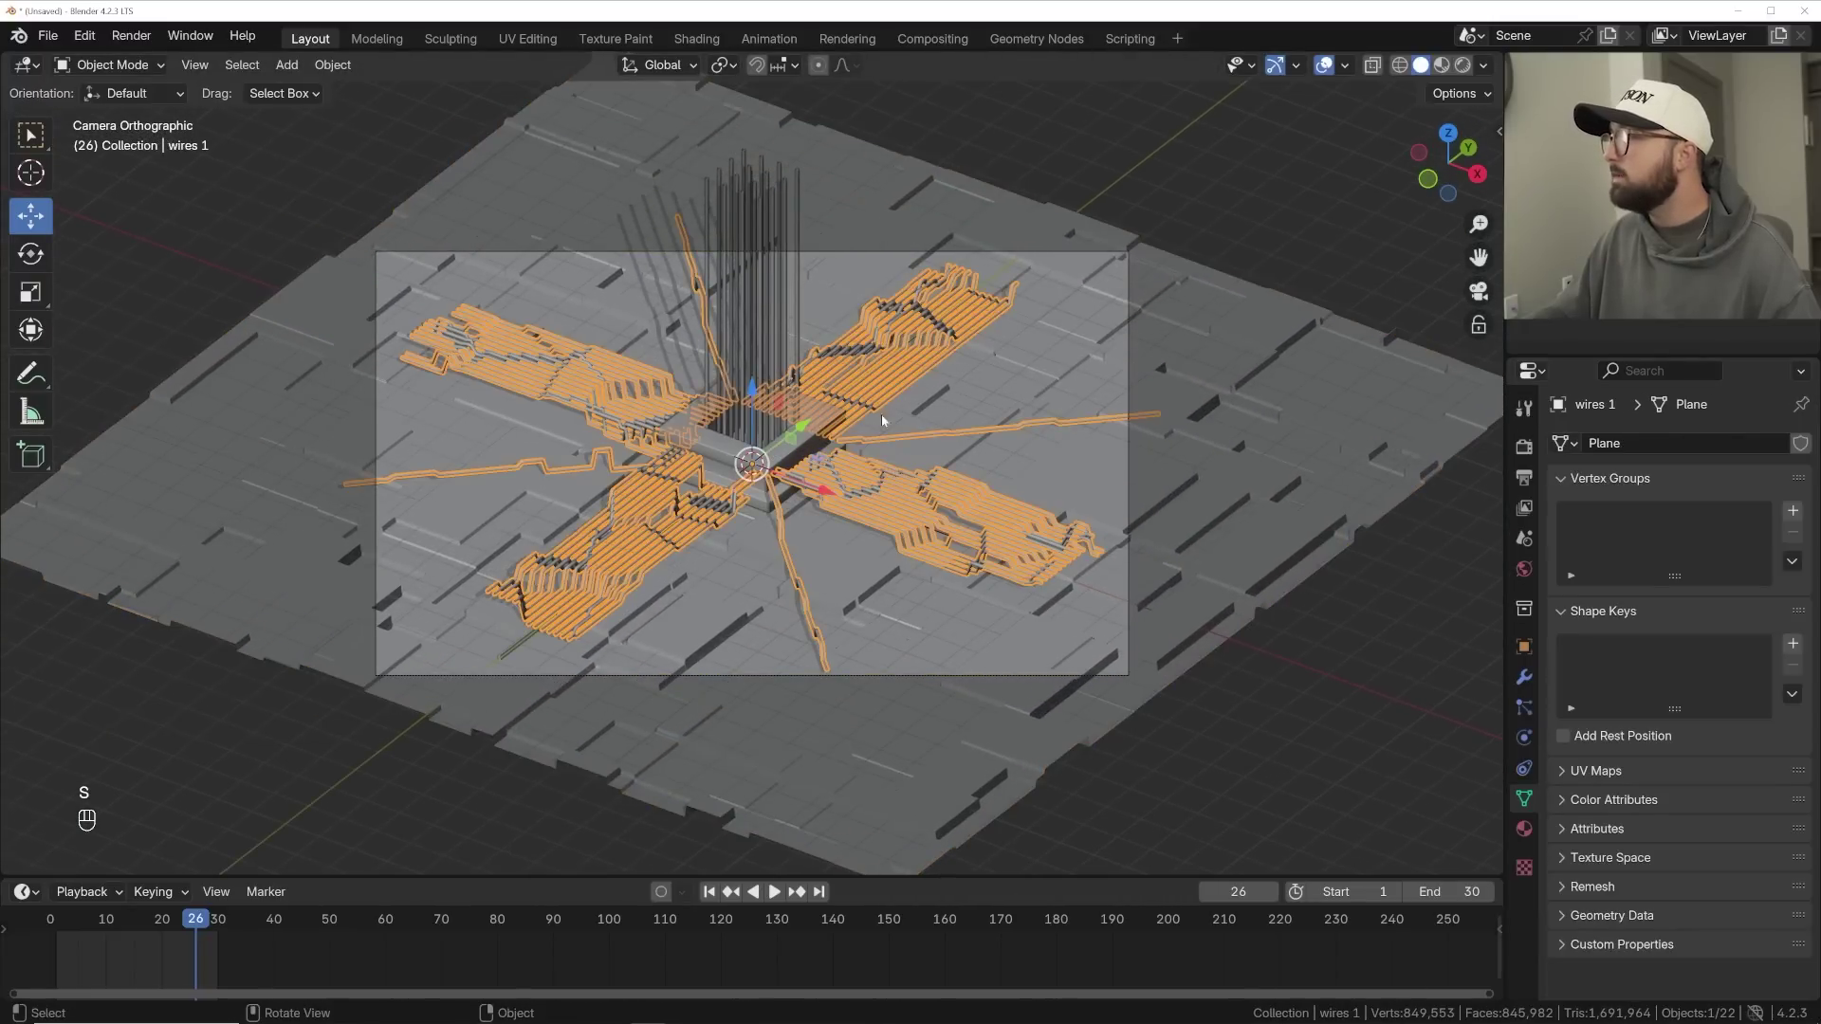
left_click(1066, 41)
key("KP_0")
middle_click_drag(485, 445, 673, 389)
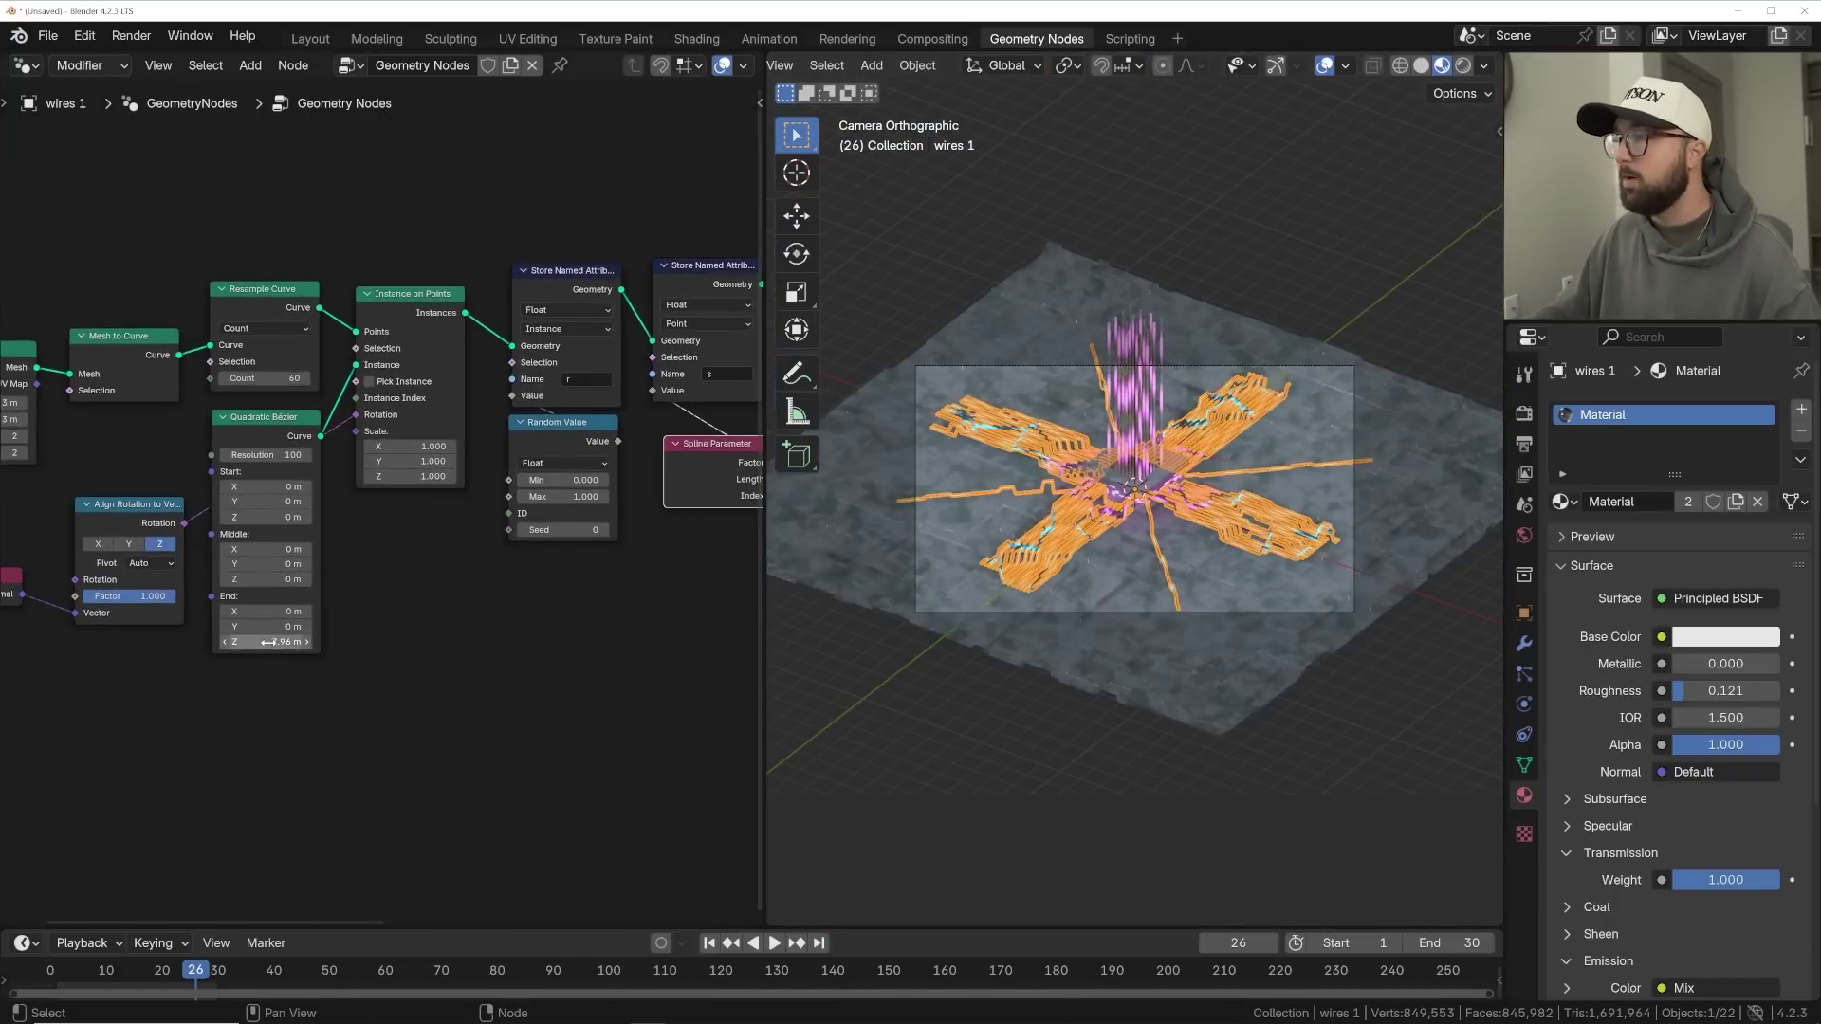
left_click_drag(265, 641, 180, 641)
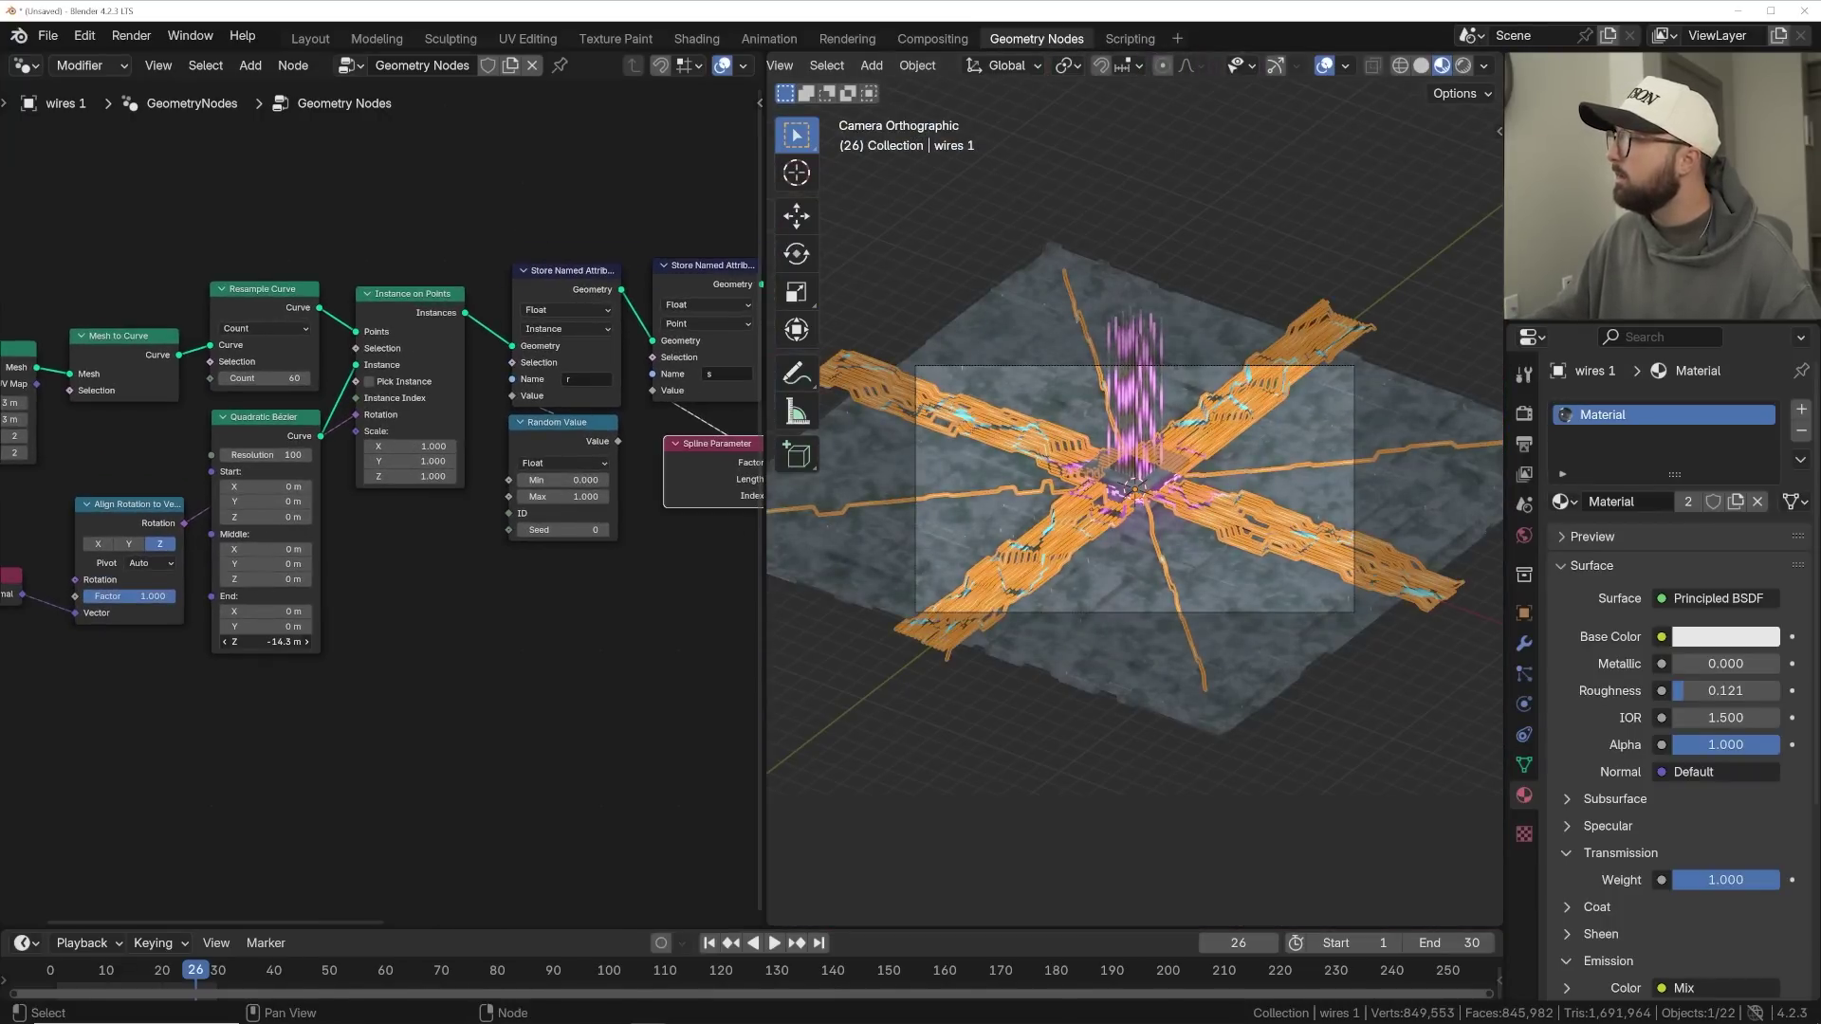
scroll(1118, 540, "up", 1)
scroll(1117, 543, "up", 3)
scroll(1117, 543, "down", 2)
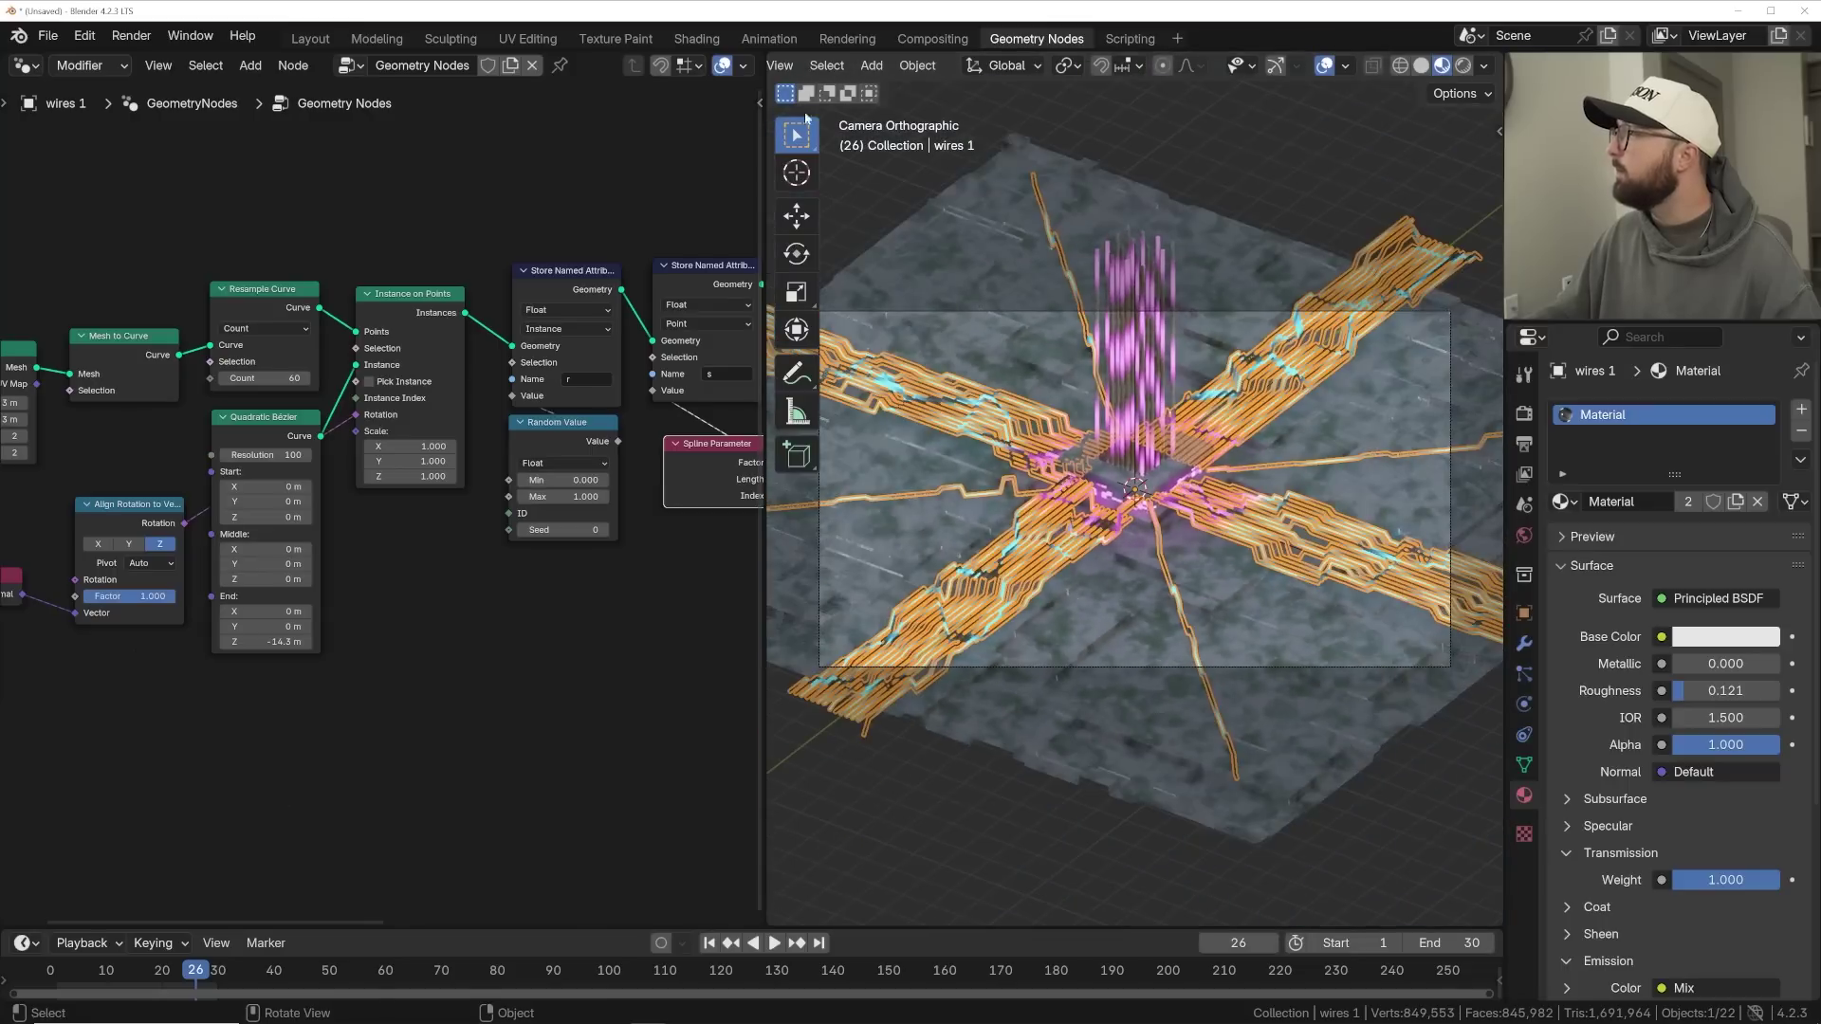
- Return to the Layout workspace and preview the camera view in rendered shading
left_click(326, 36)
scroll(1174, 232, "up", 2)
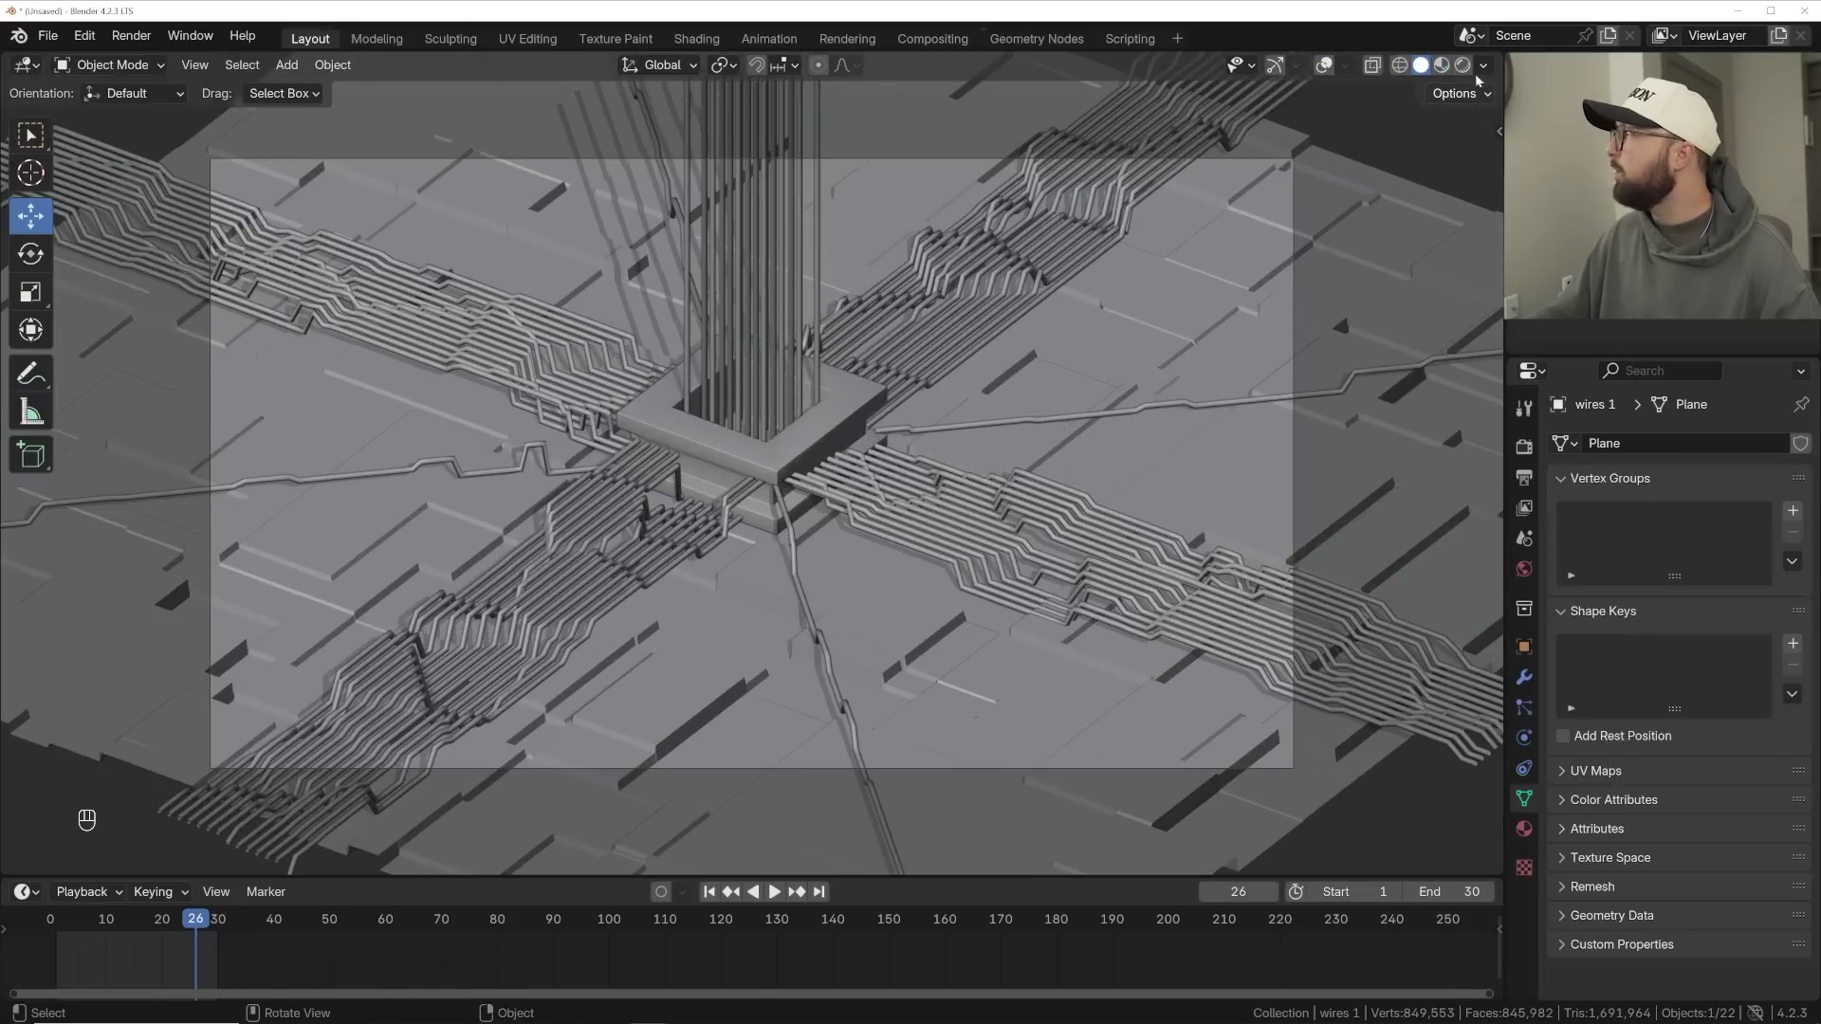
left_click(1463, 65)
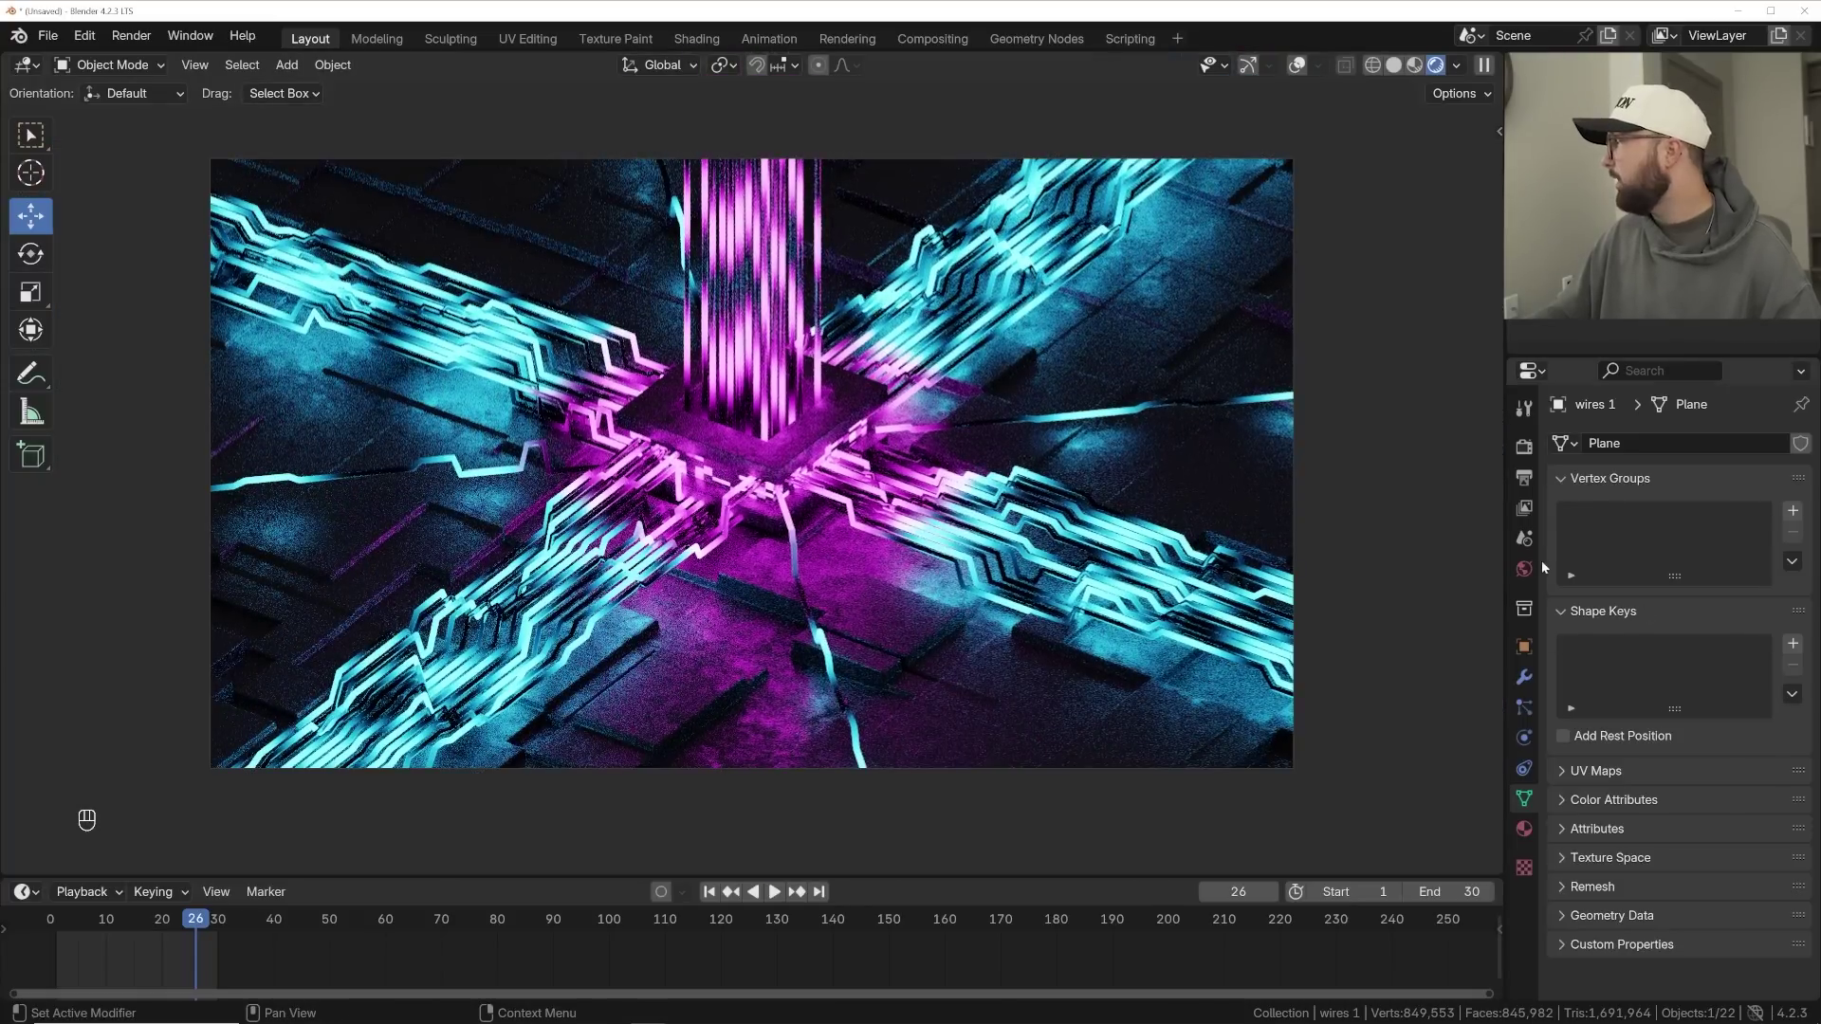
- Darken the world background color to pure black
left_click(1524, 570)
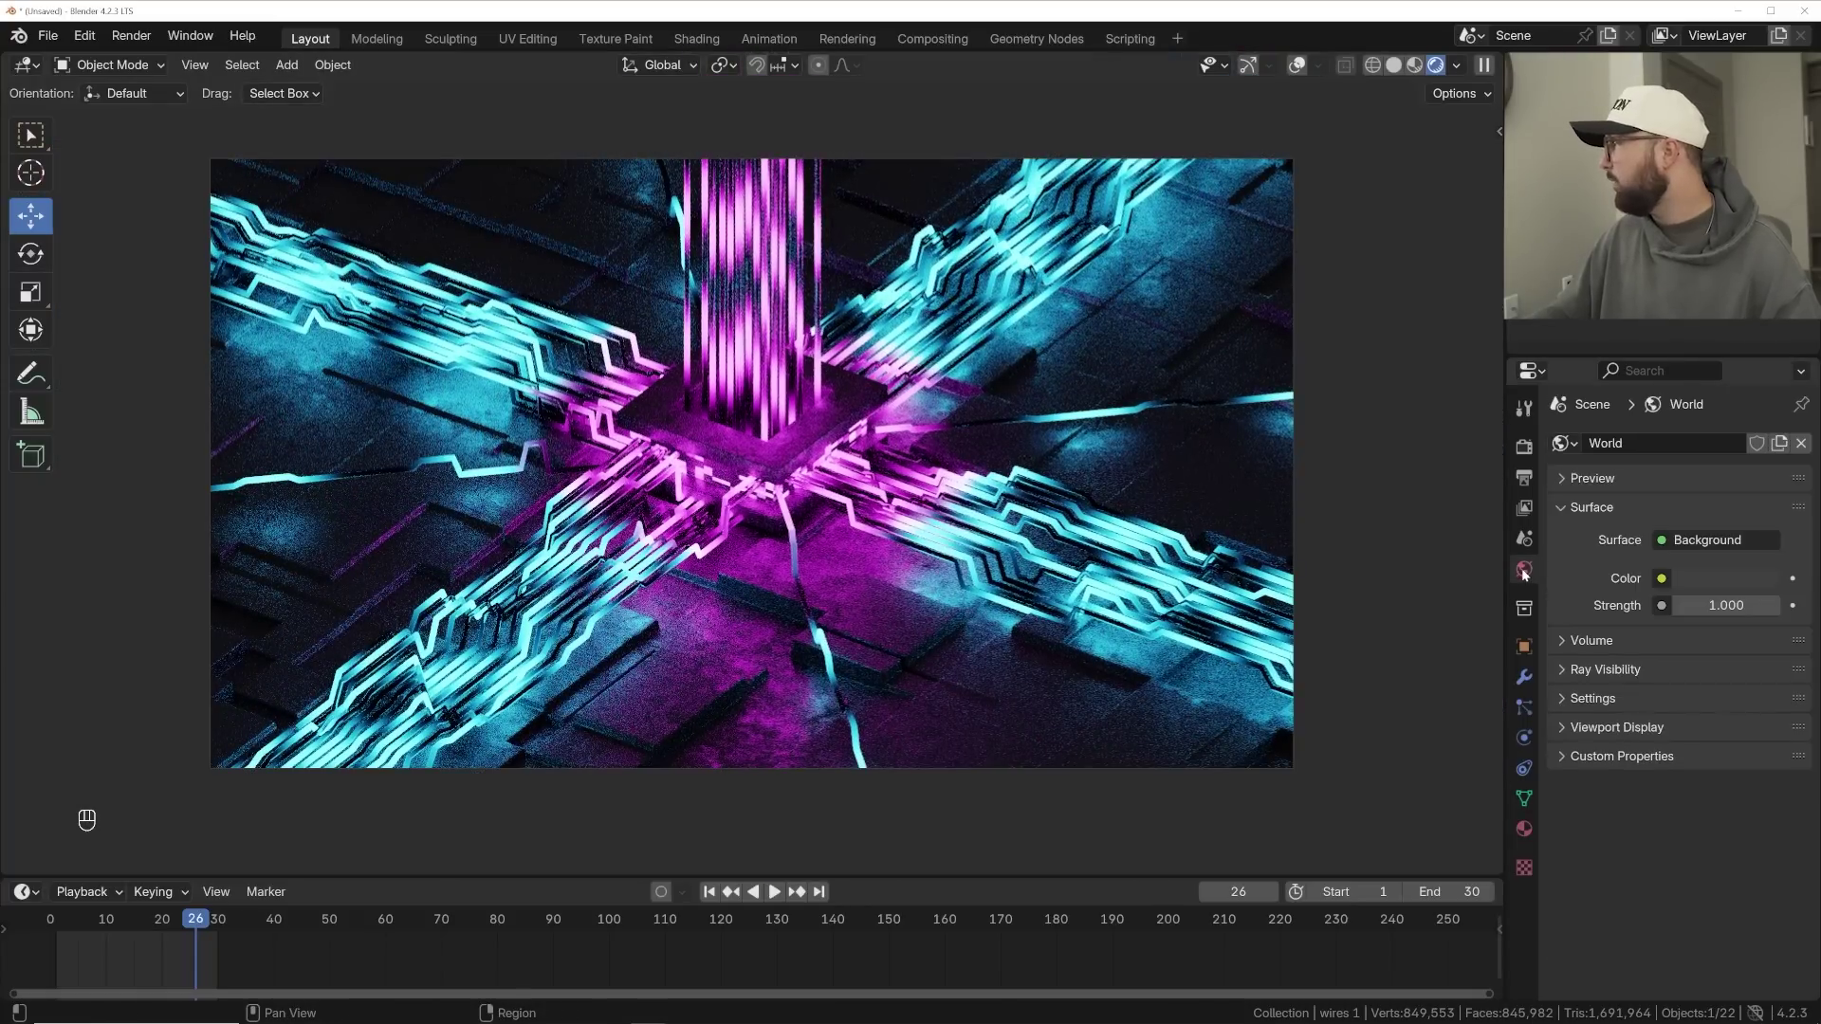
left_click(1772, 578)
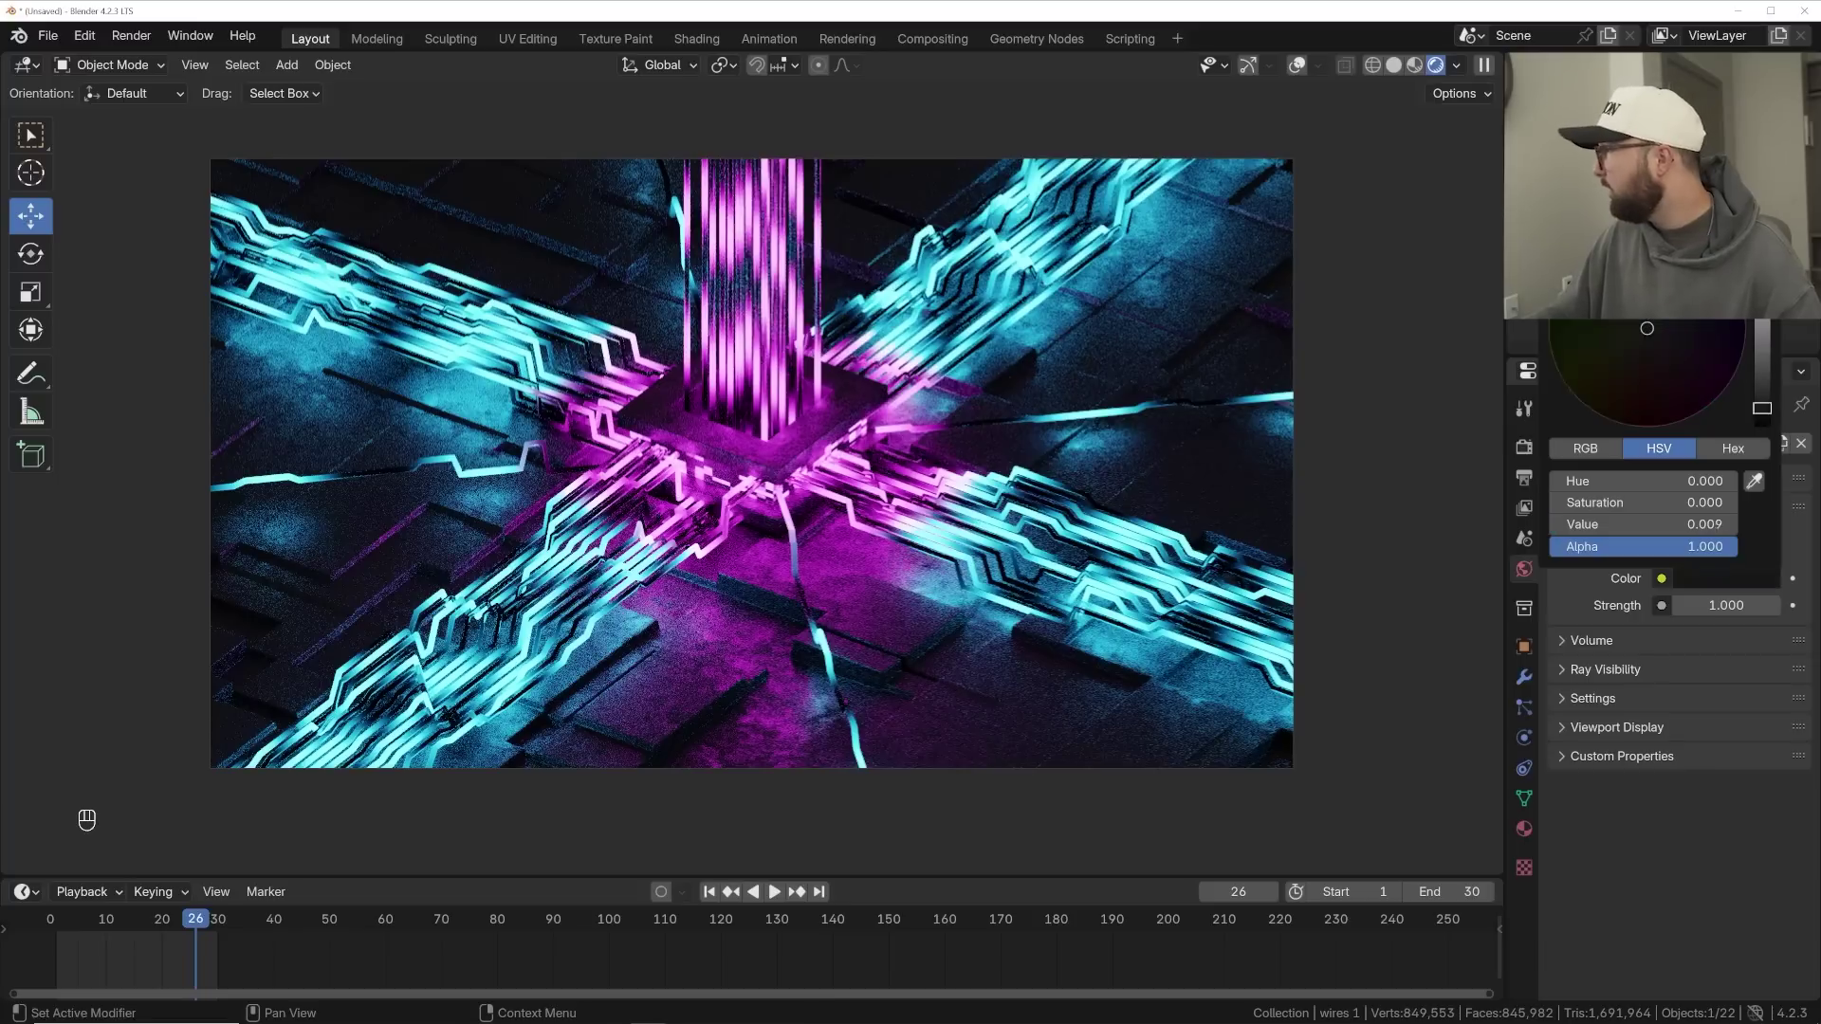
left_click_drag(1763, 381, 1763, 436)
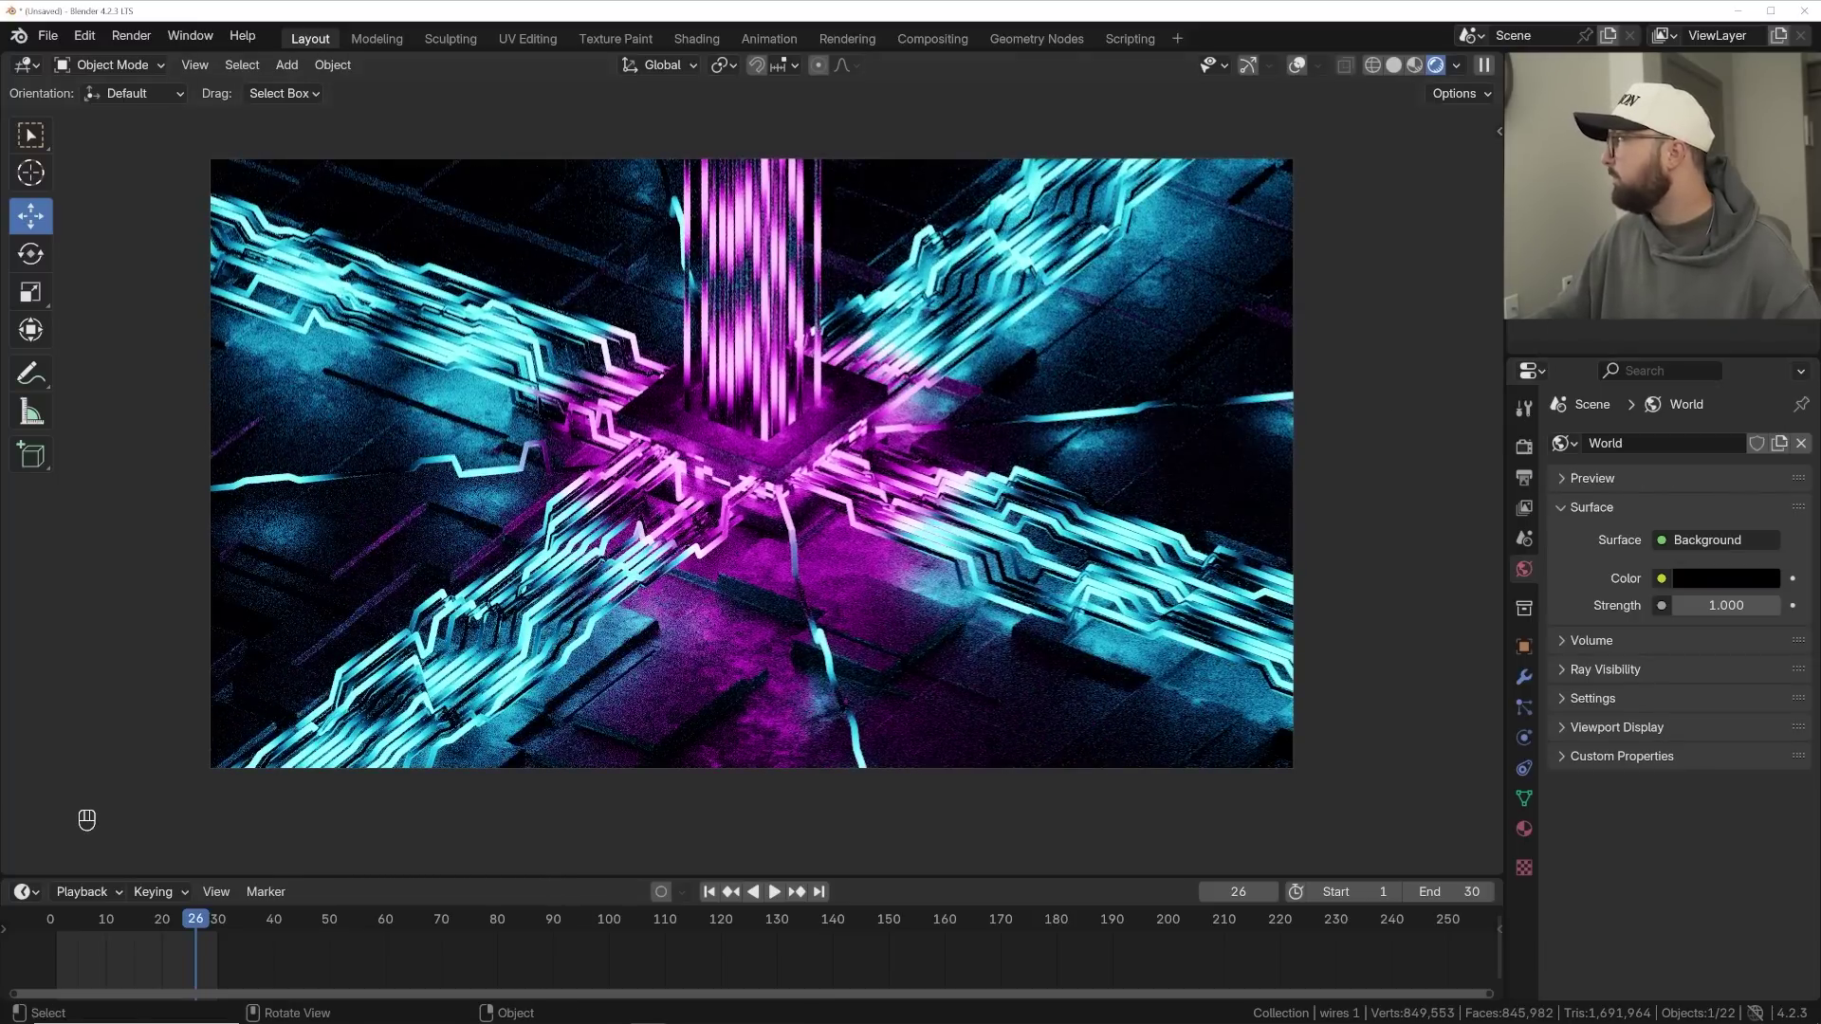
- Select the camera and set its X rotation to about 60.07°
left_click(1628, 152)
left_click(1524, 648)
left_click_drag(1745, 589, 1788, 589, "shift")
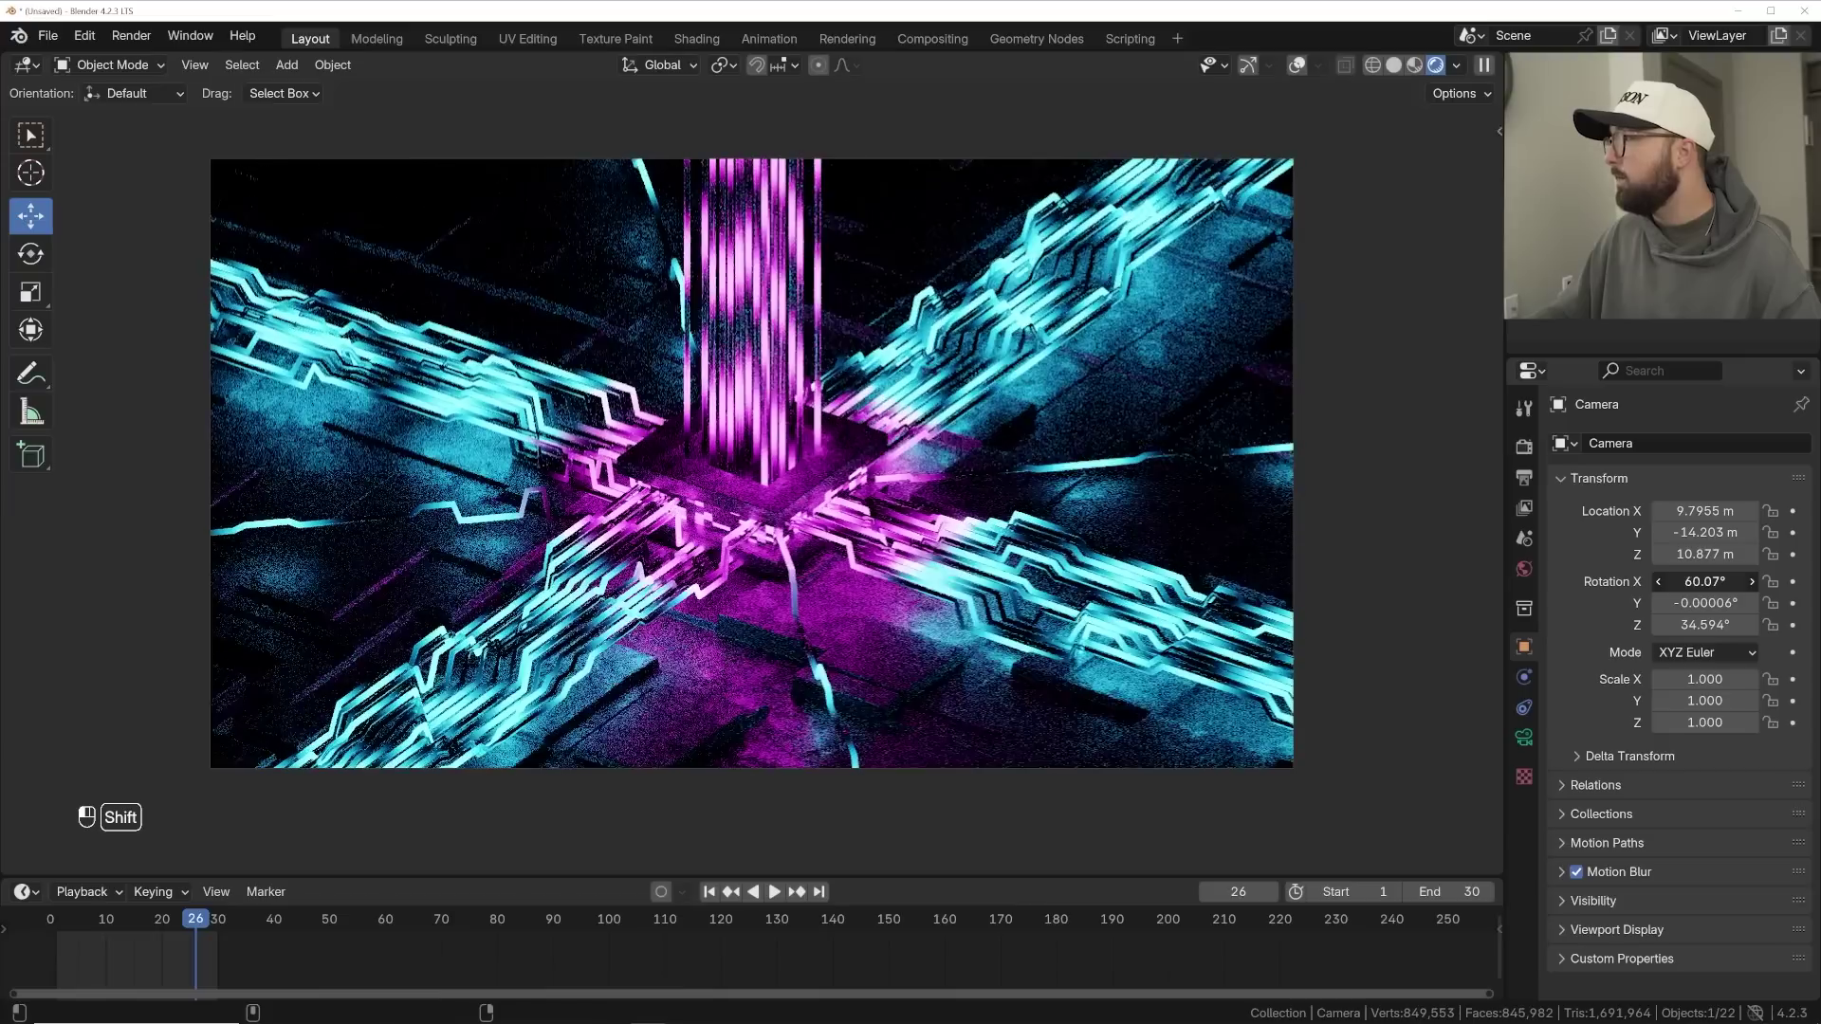
- Assign a Principled Volume shader to the world's volume
left_click(1524, 569)
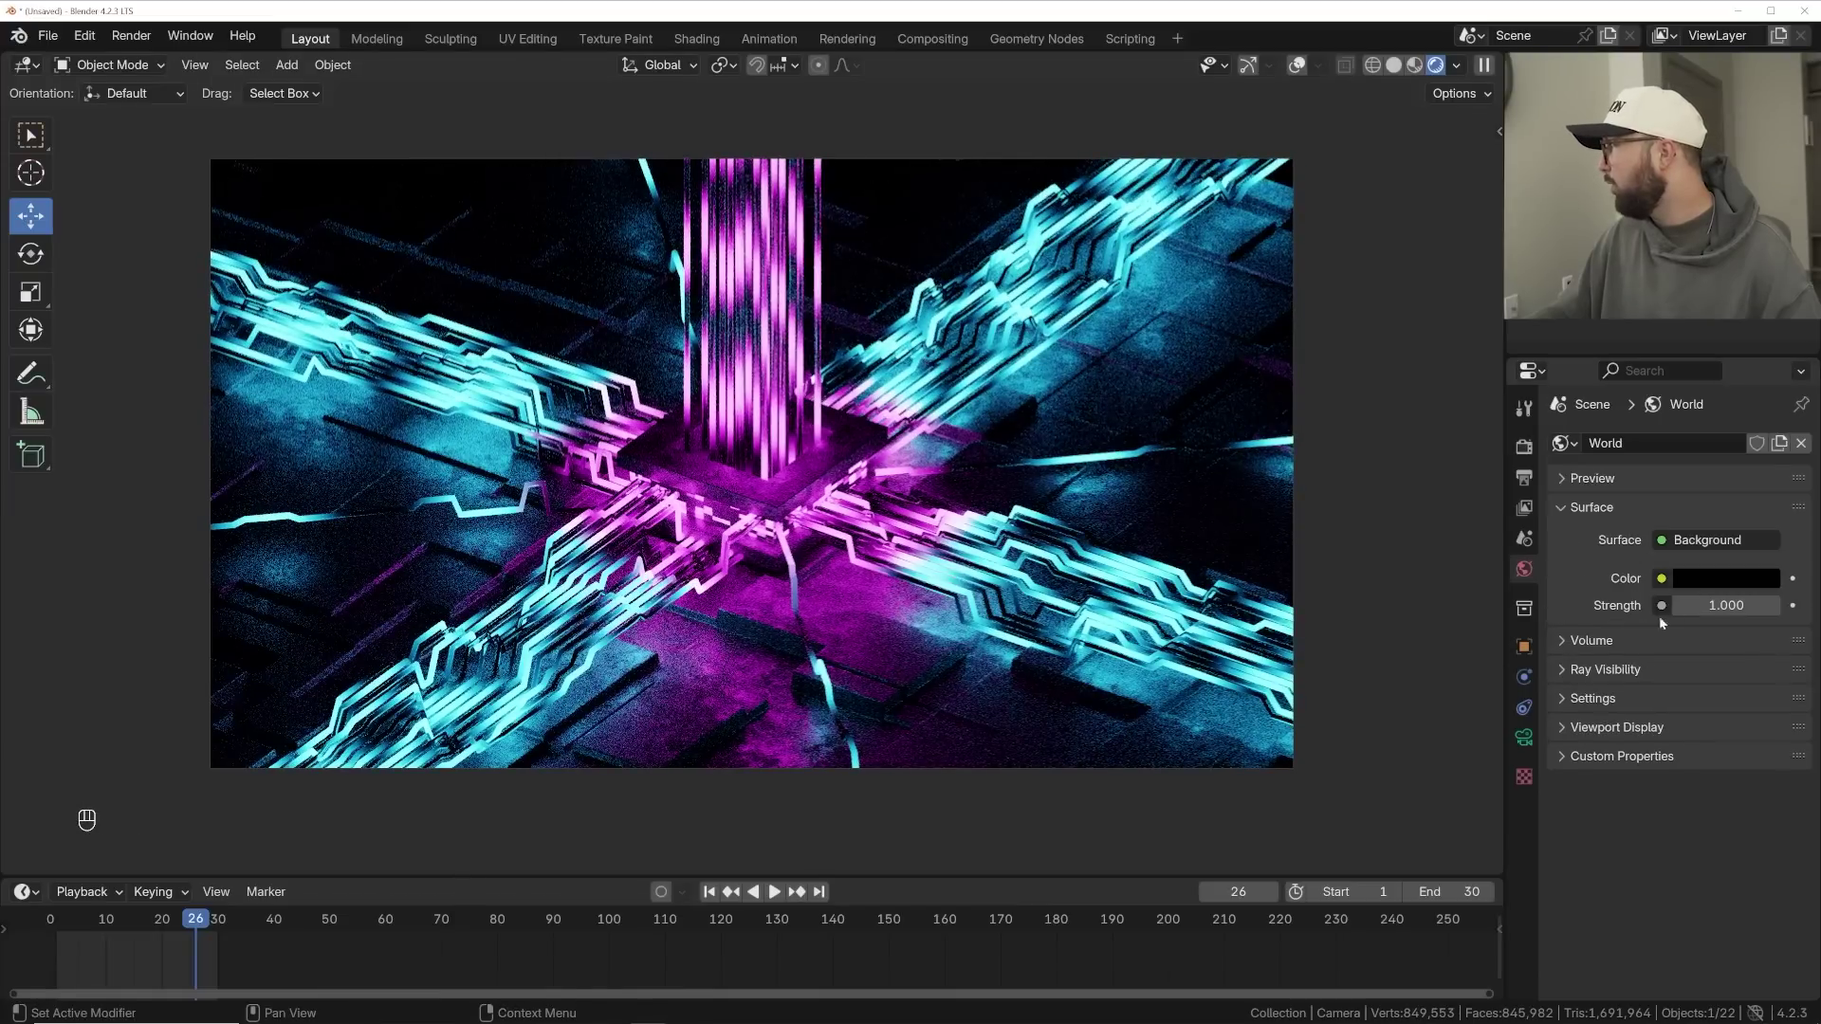
left_click(1616, 668)
left_click(1624, 672)
left_click(1601, 642)
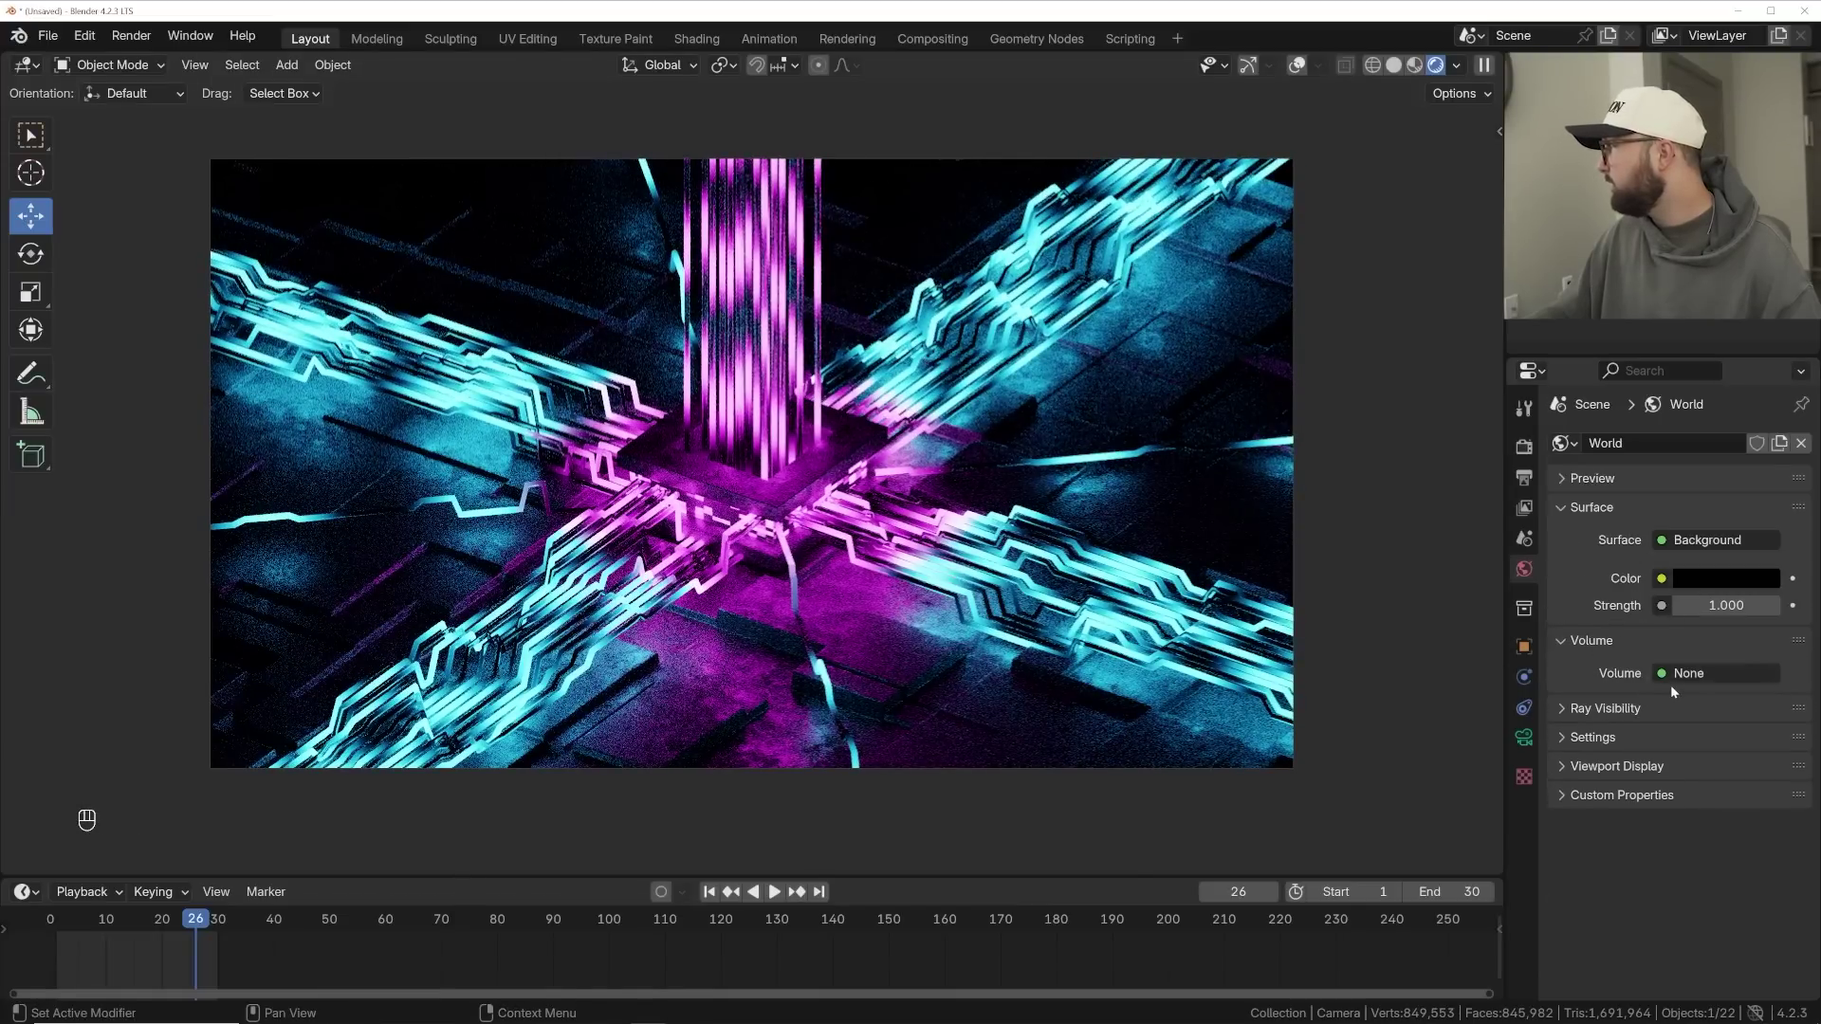
left_click(1674, 675)
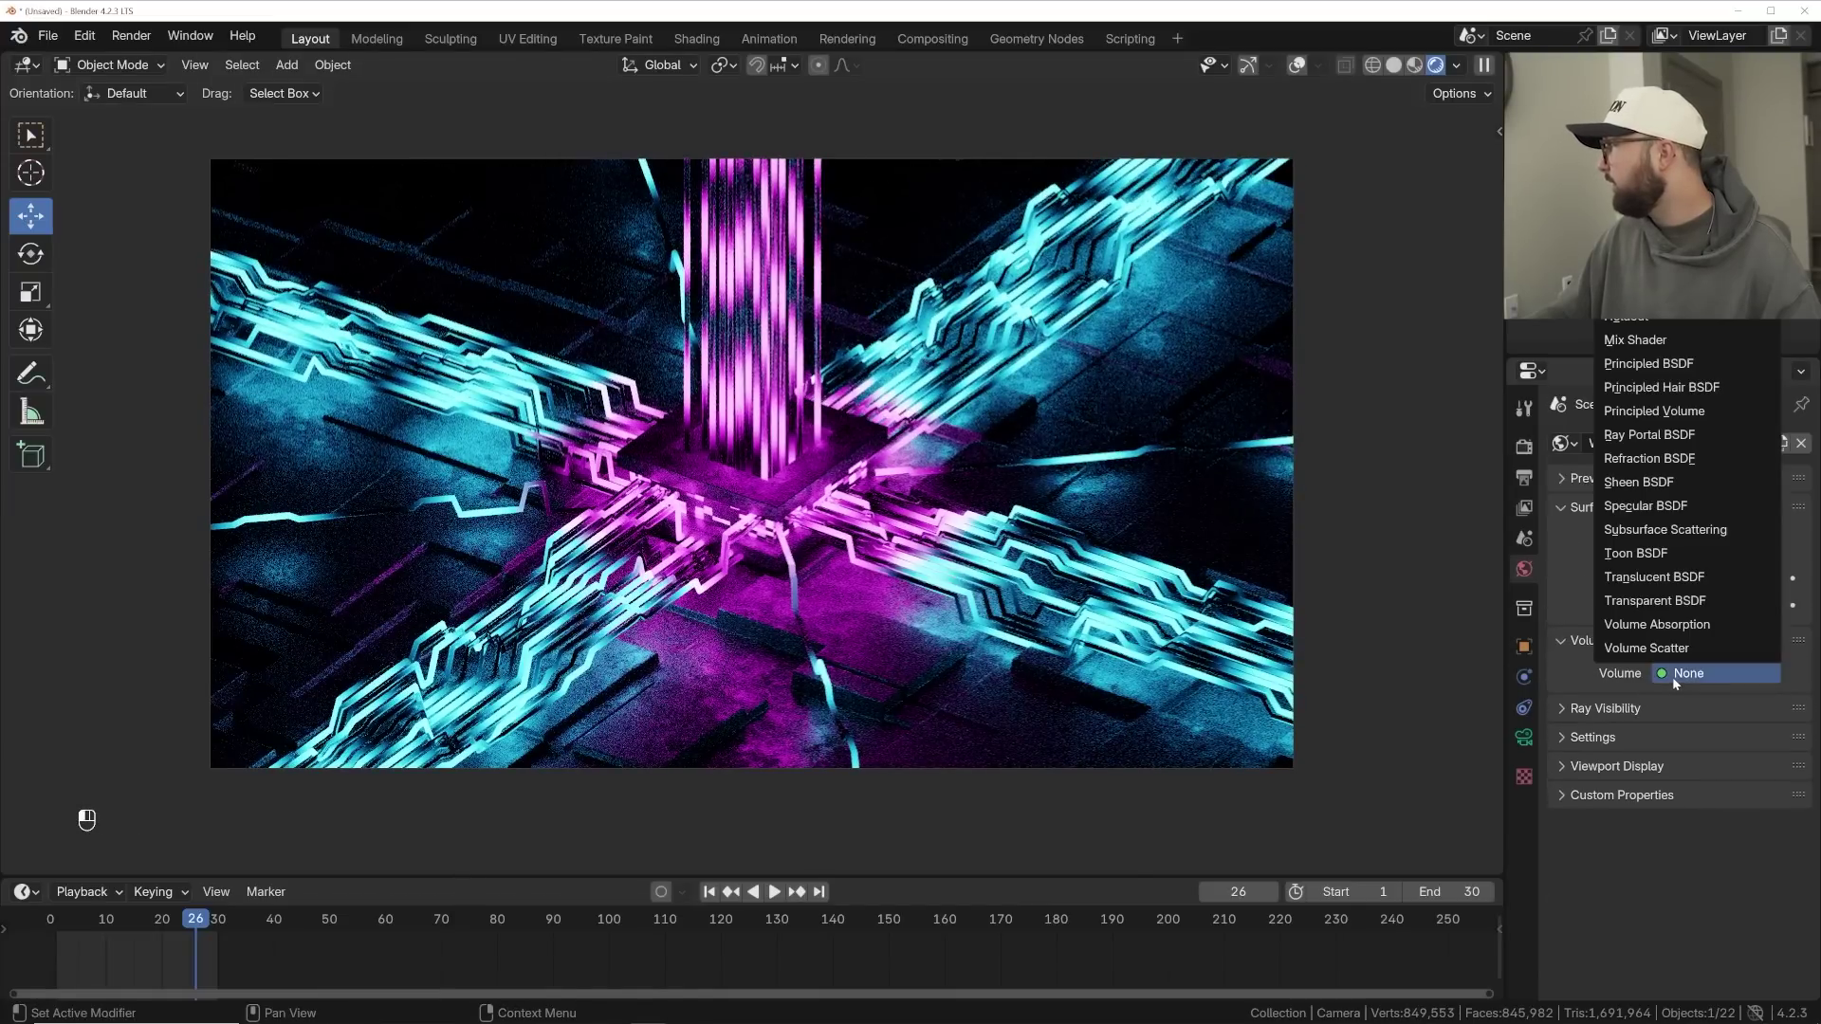
left_click(1665, 410)
- Try a world volume density of 0.01, and raise it to 0.03
left_click(1726, 766)
type("0.01")
key("Return")
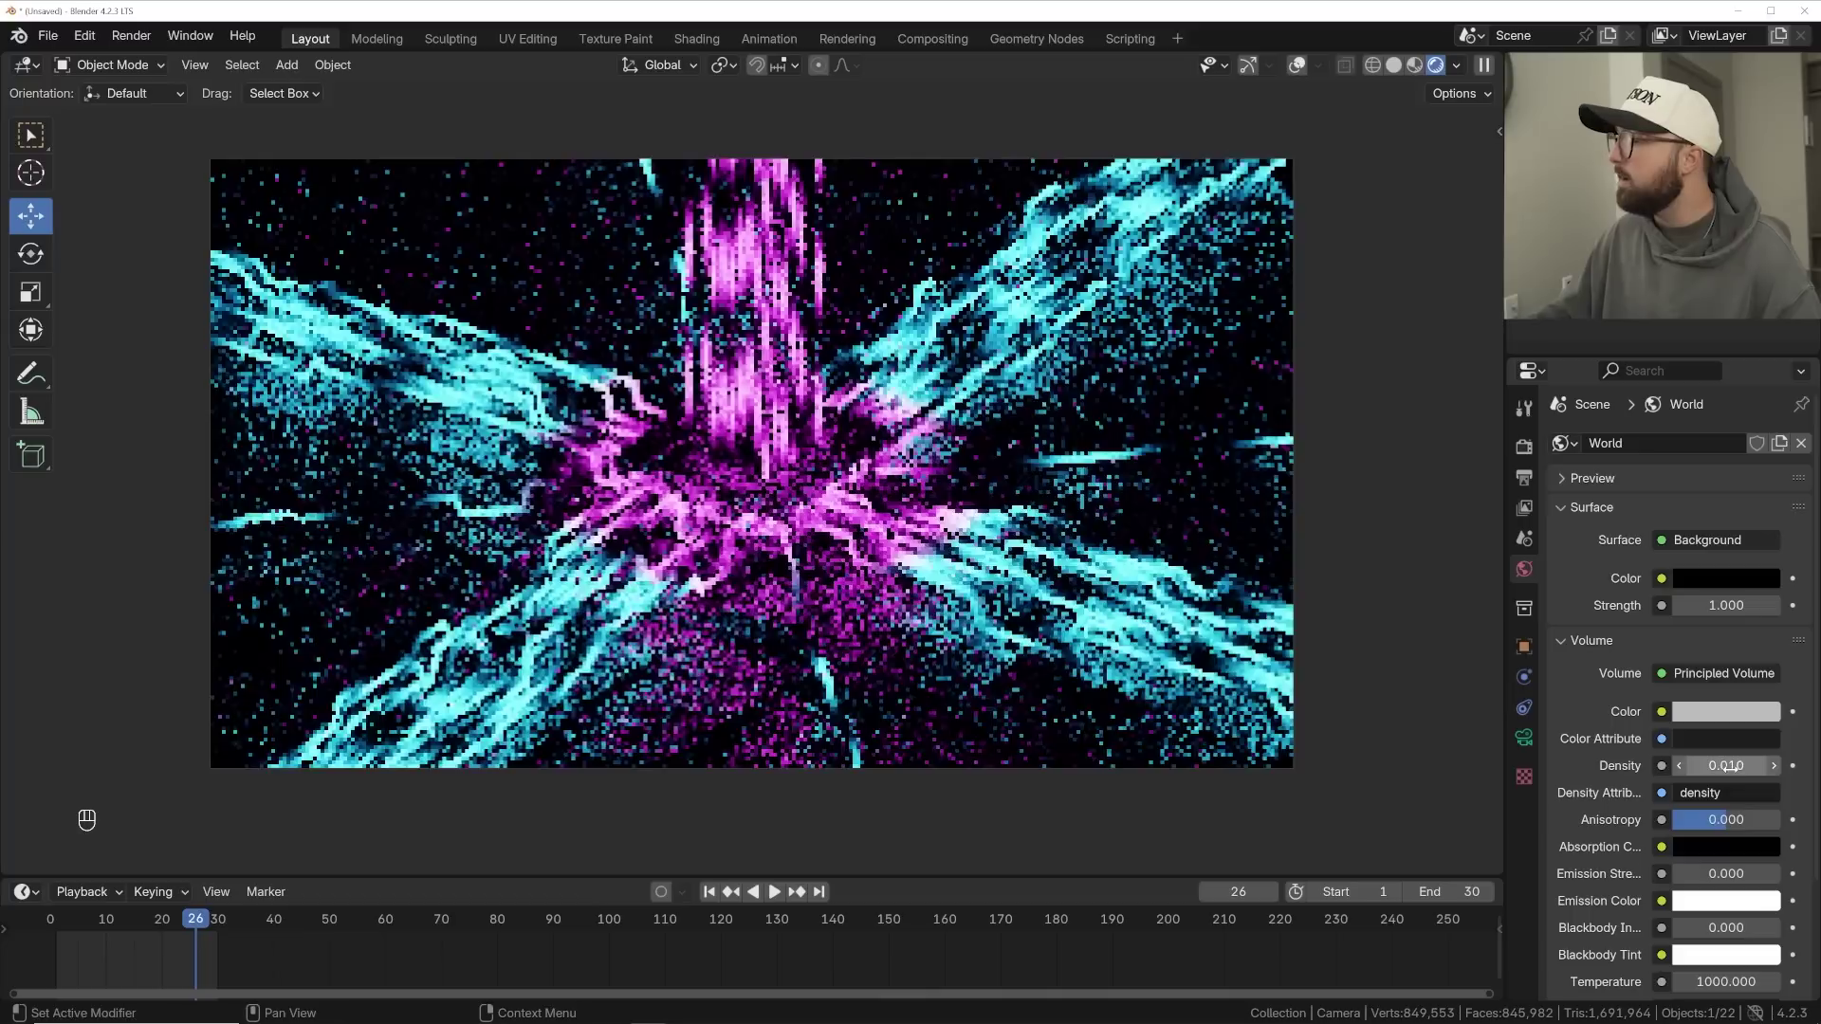
left_click(1726, 766)
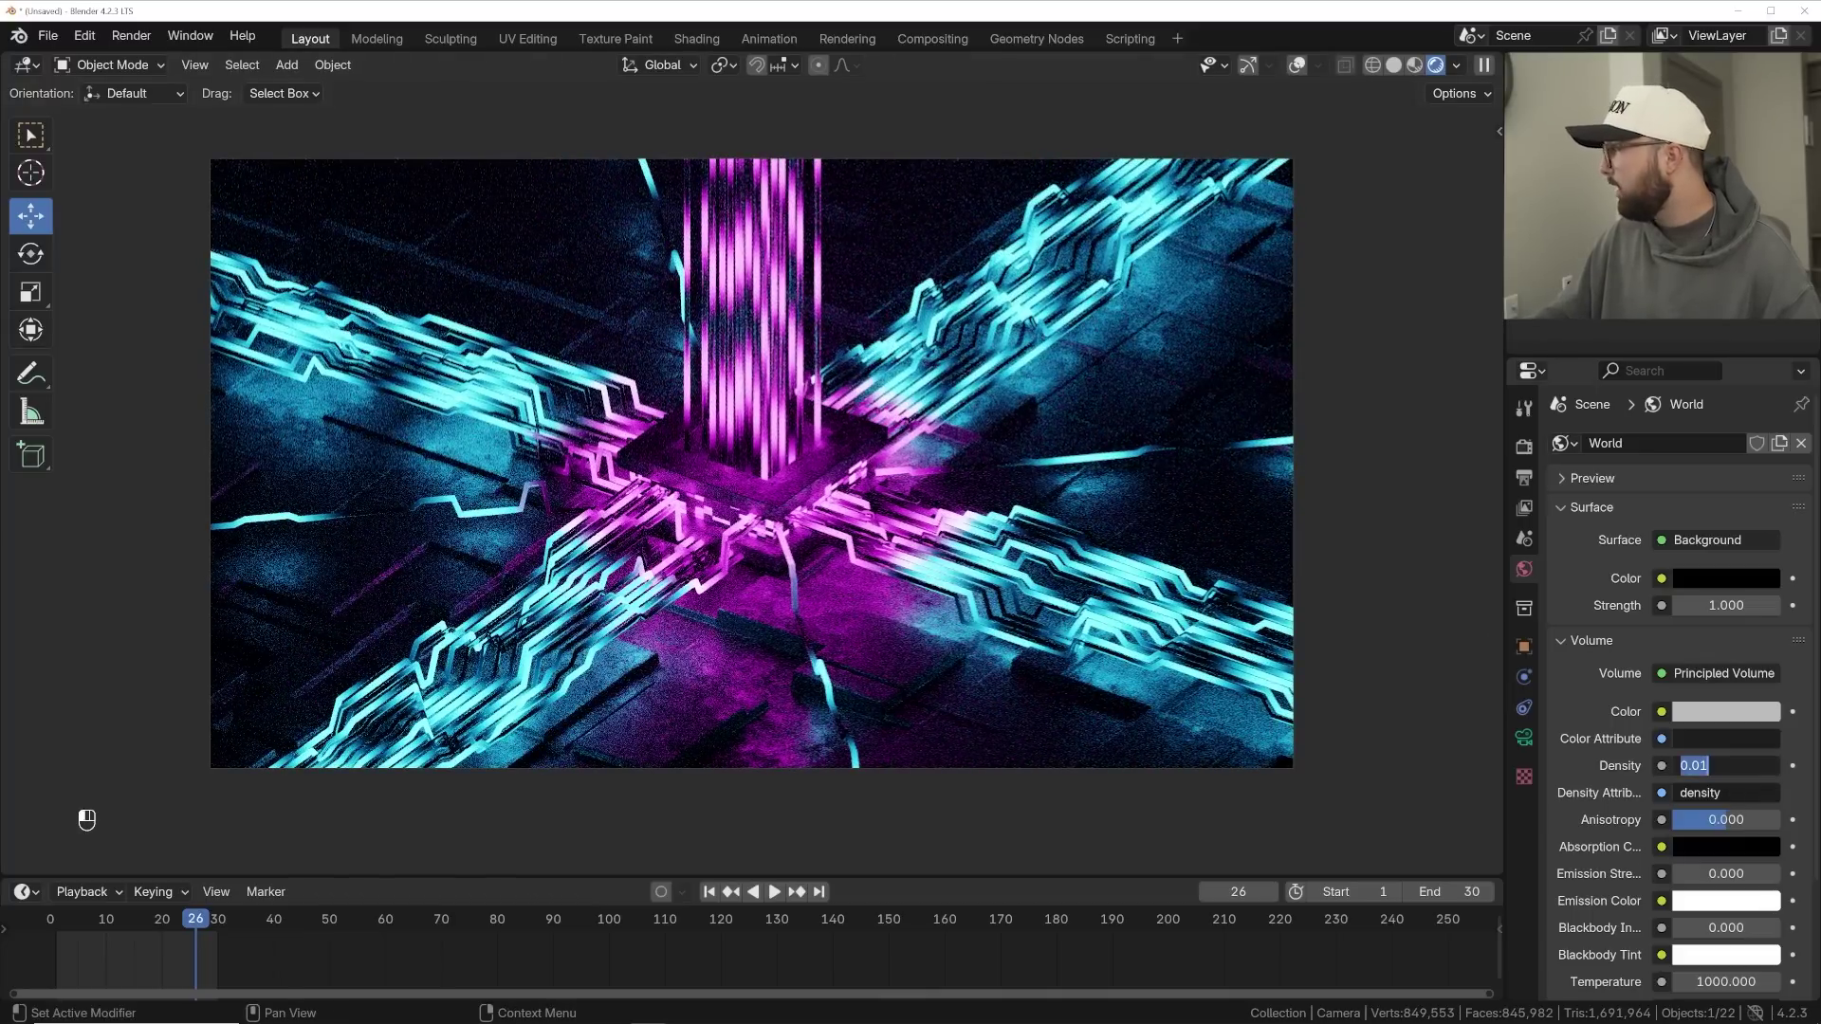
key("Return")
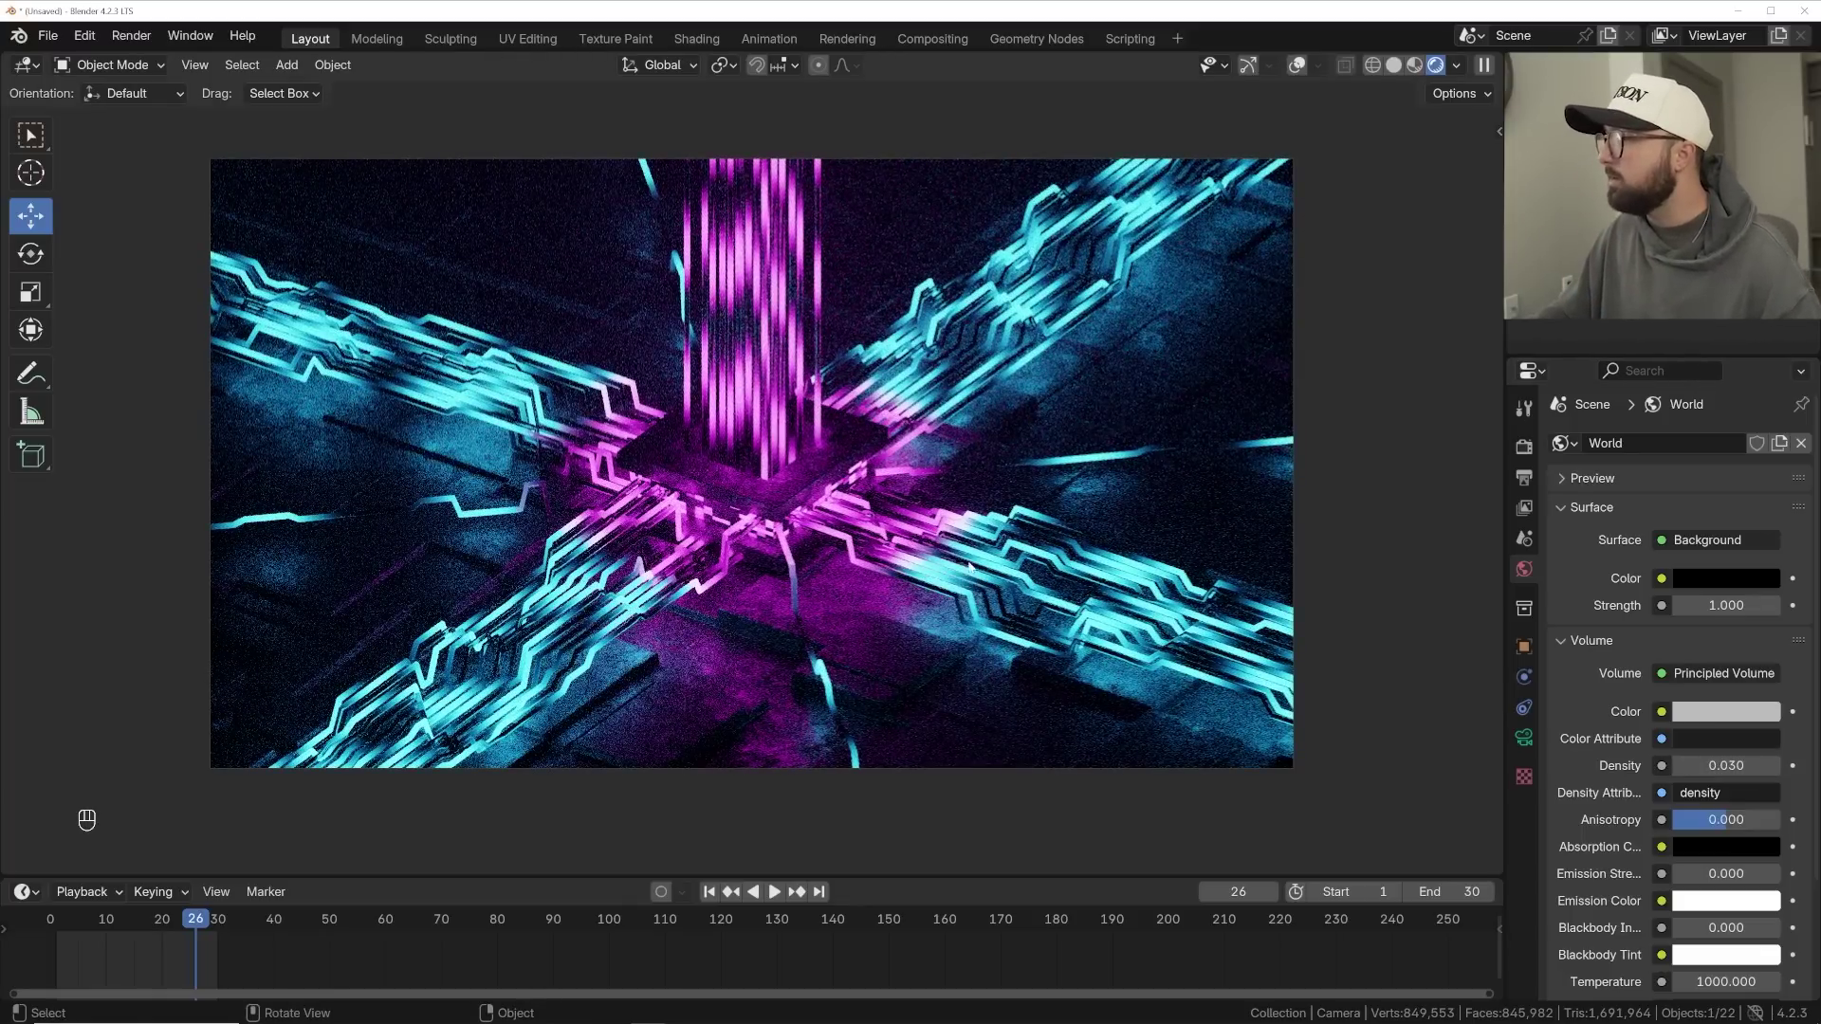
- Switch to material preview shading outside the camera view, with overlays and gizmos turned on
left_click(1413, 66)
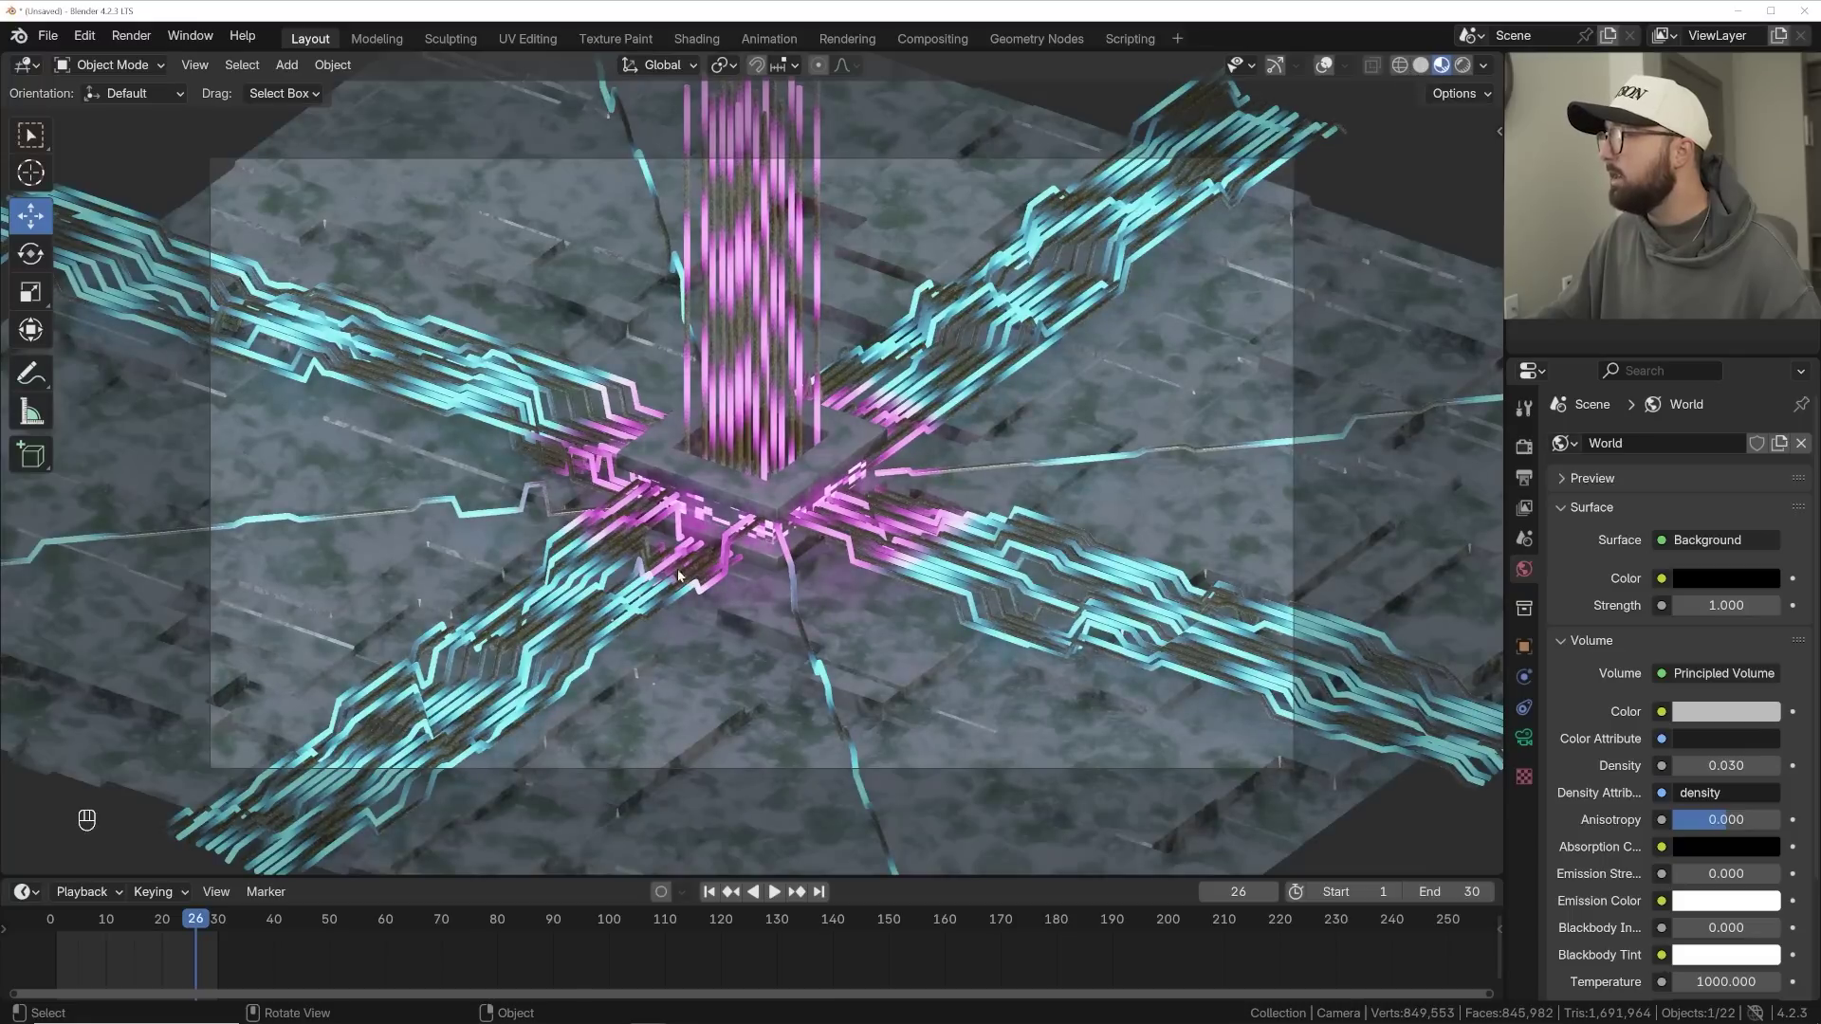
middle_click_drag(678, 571, 823, 582)
scroll(831, 583, "down", 3)
key("shift+a")
left_click(1323, 66)
left_click(1275, 66)
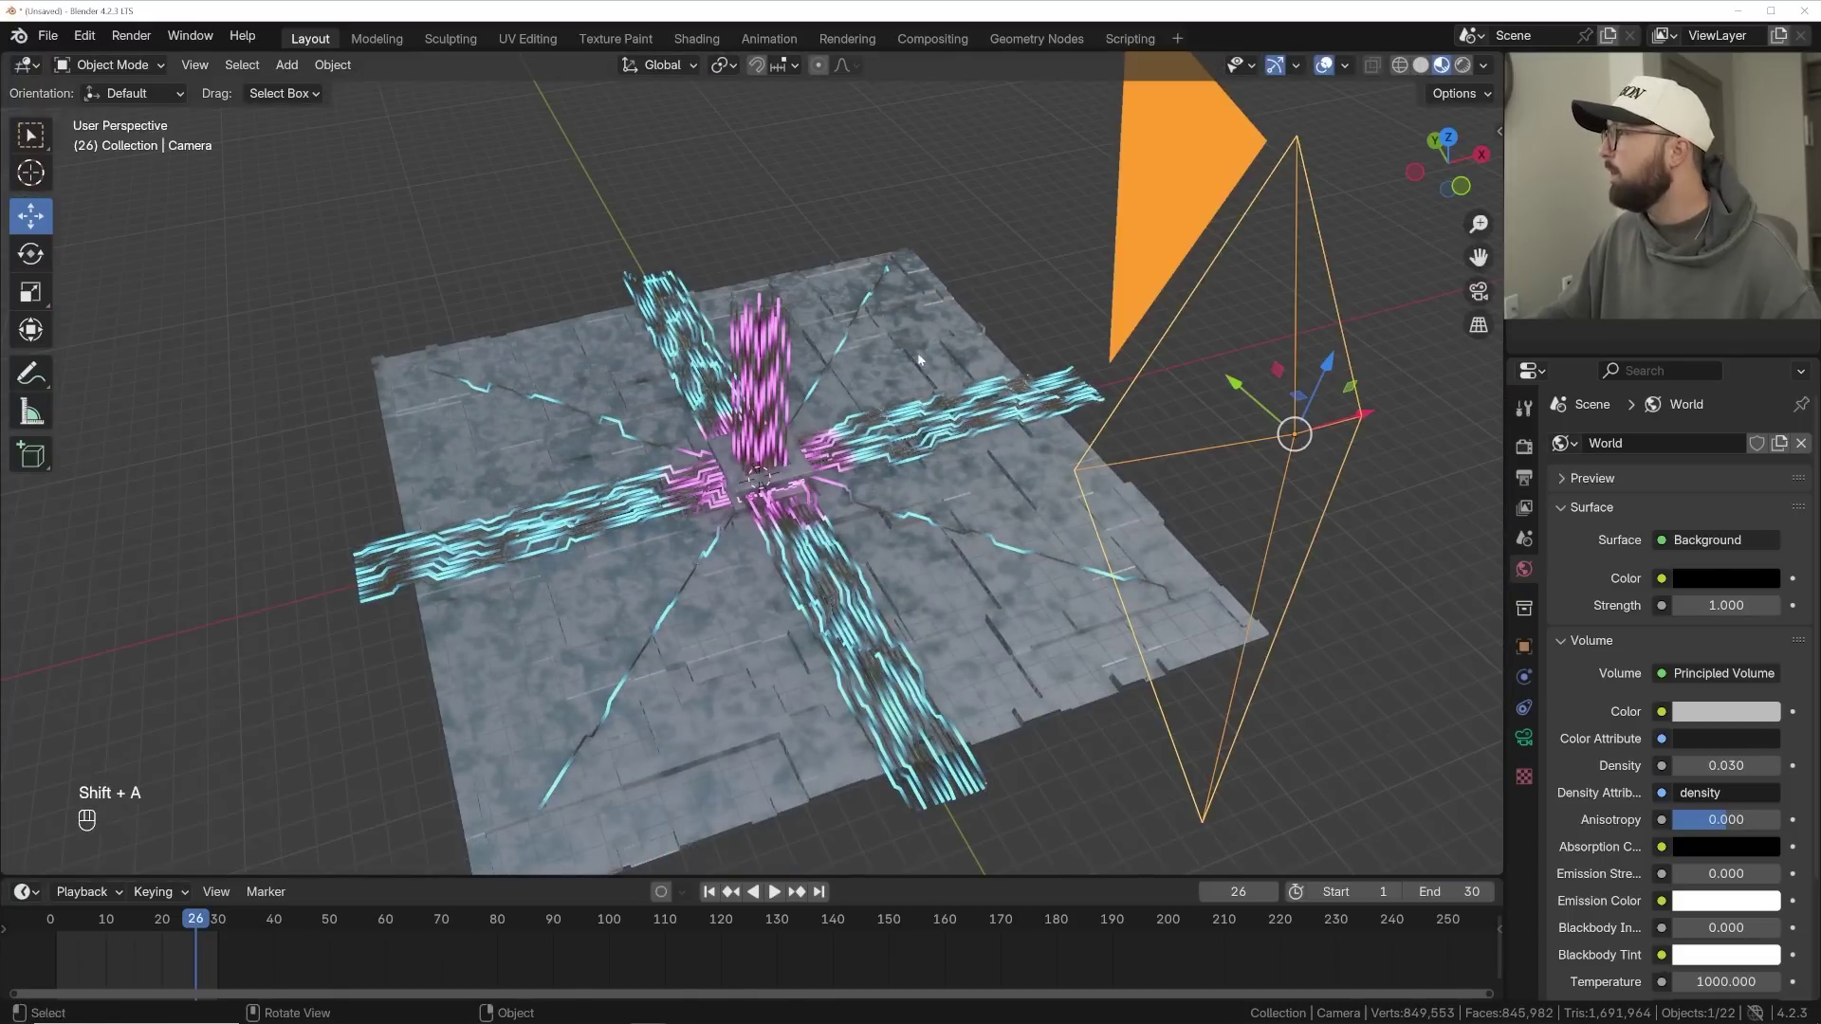
- Add an area light and move it out toward the floor's edge, away from the camera
key("shift+a")
mouse_move(901, 370)
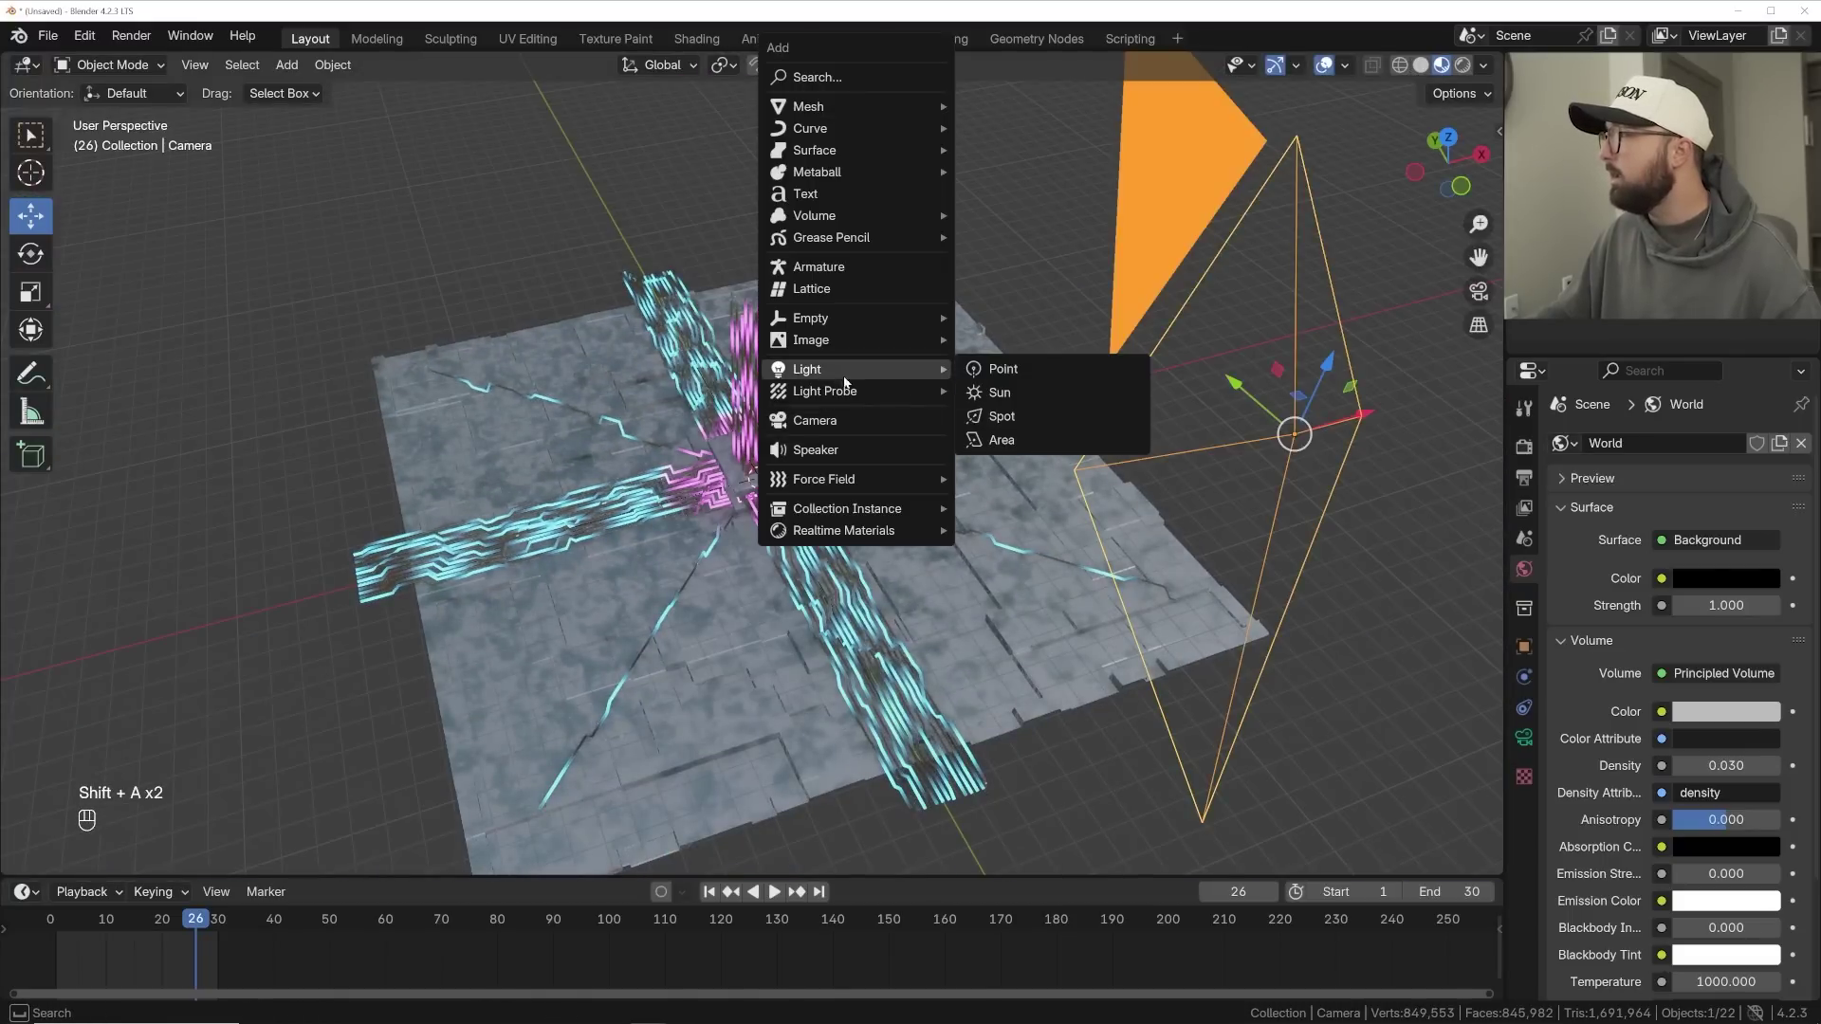
left_click(999, 440)
middle_click_drag(999, 440, 897, 423)
key("g")
left_click(716, 375)
middle_click_drag(607, 421, 687, 510)
key("g")
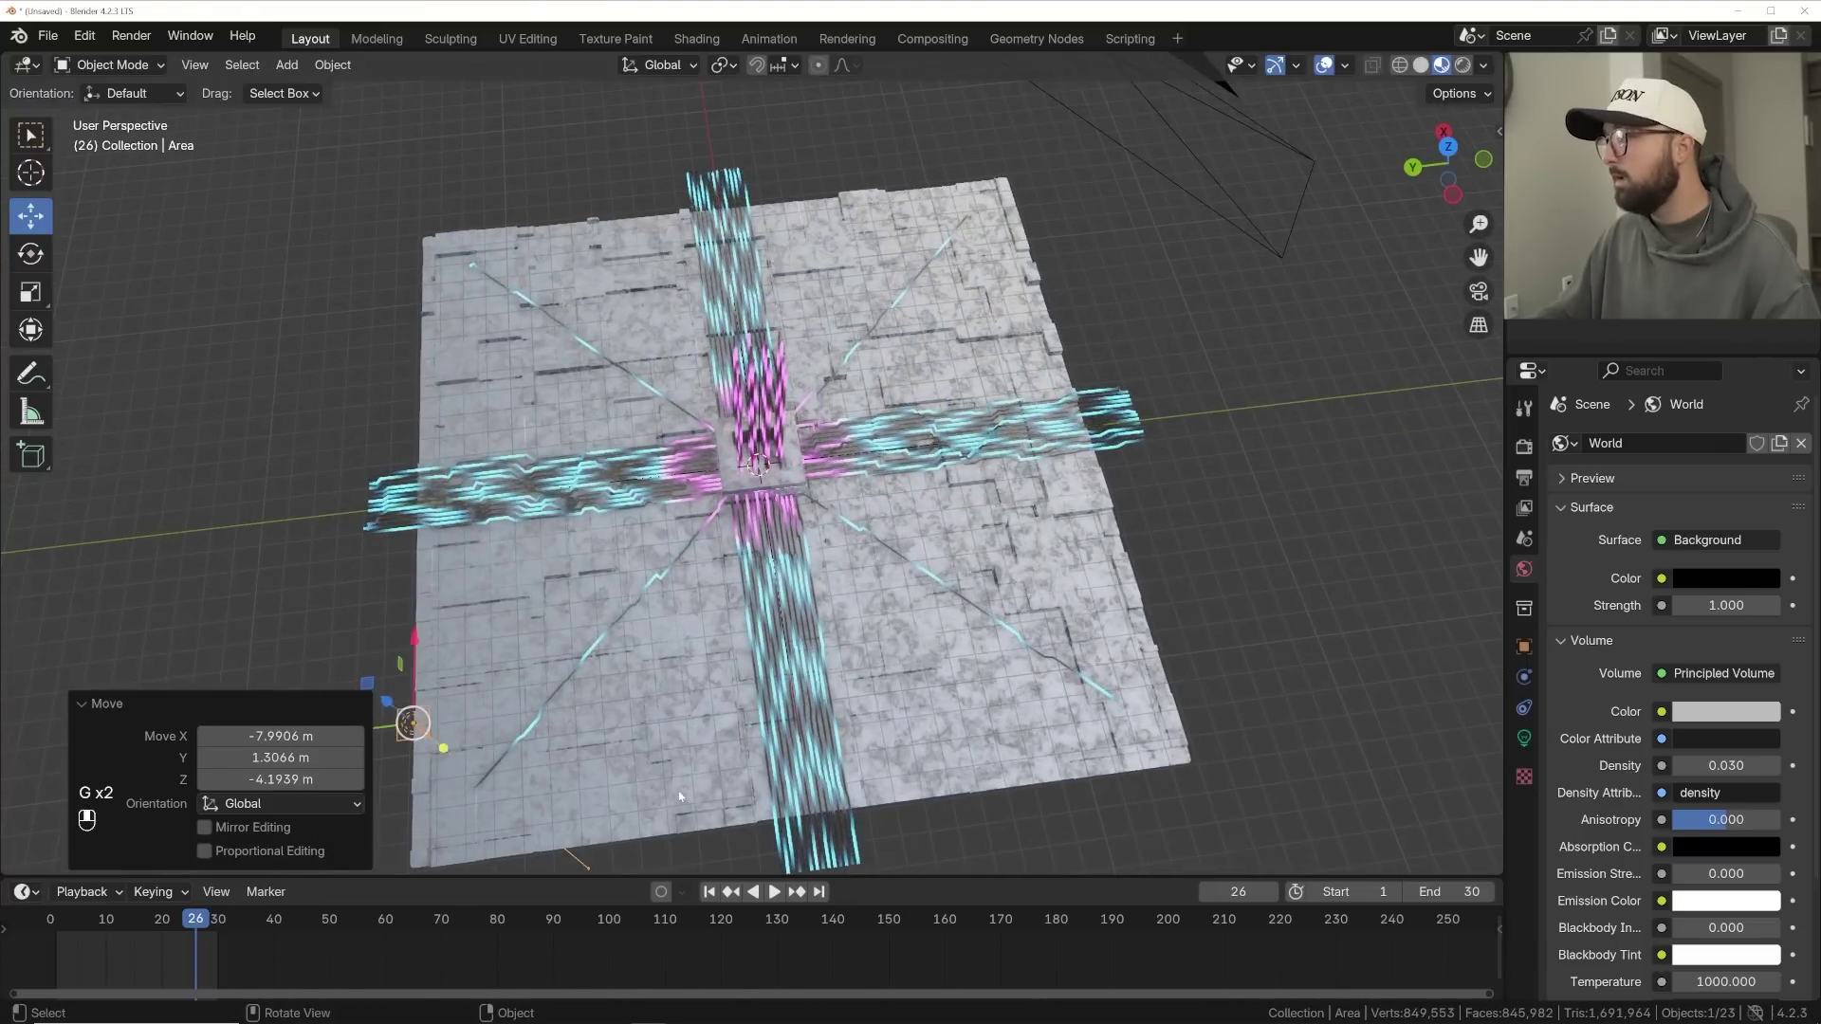
left_click(680, 796)
- Fine-tune the area light's position so it sits above the circuit on the side opposite the camera
middle_click_drag(680, 797, 657, 714)
key("g")
left_click(622, 789)
middle_click_drag(622, 789, 817, 491)
key("g")
left_click(620, 766)
key("g")
left_click(810, 457)
key("g")
left_click(808, 512)
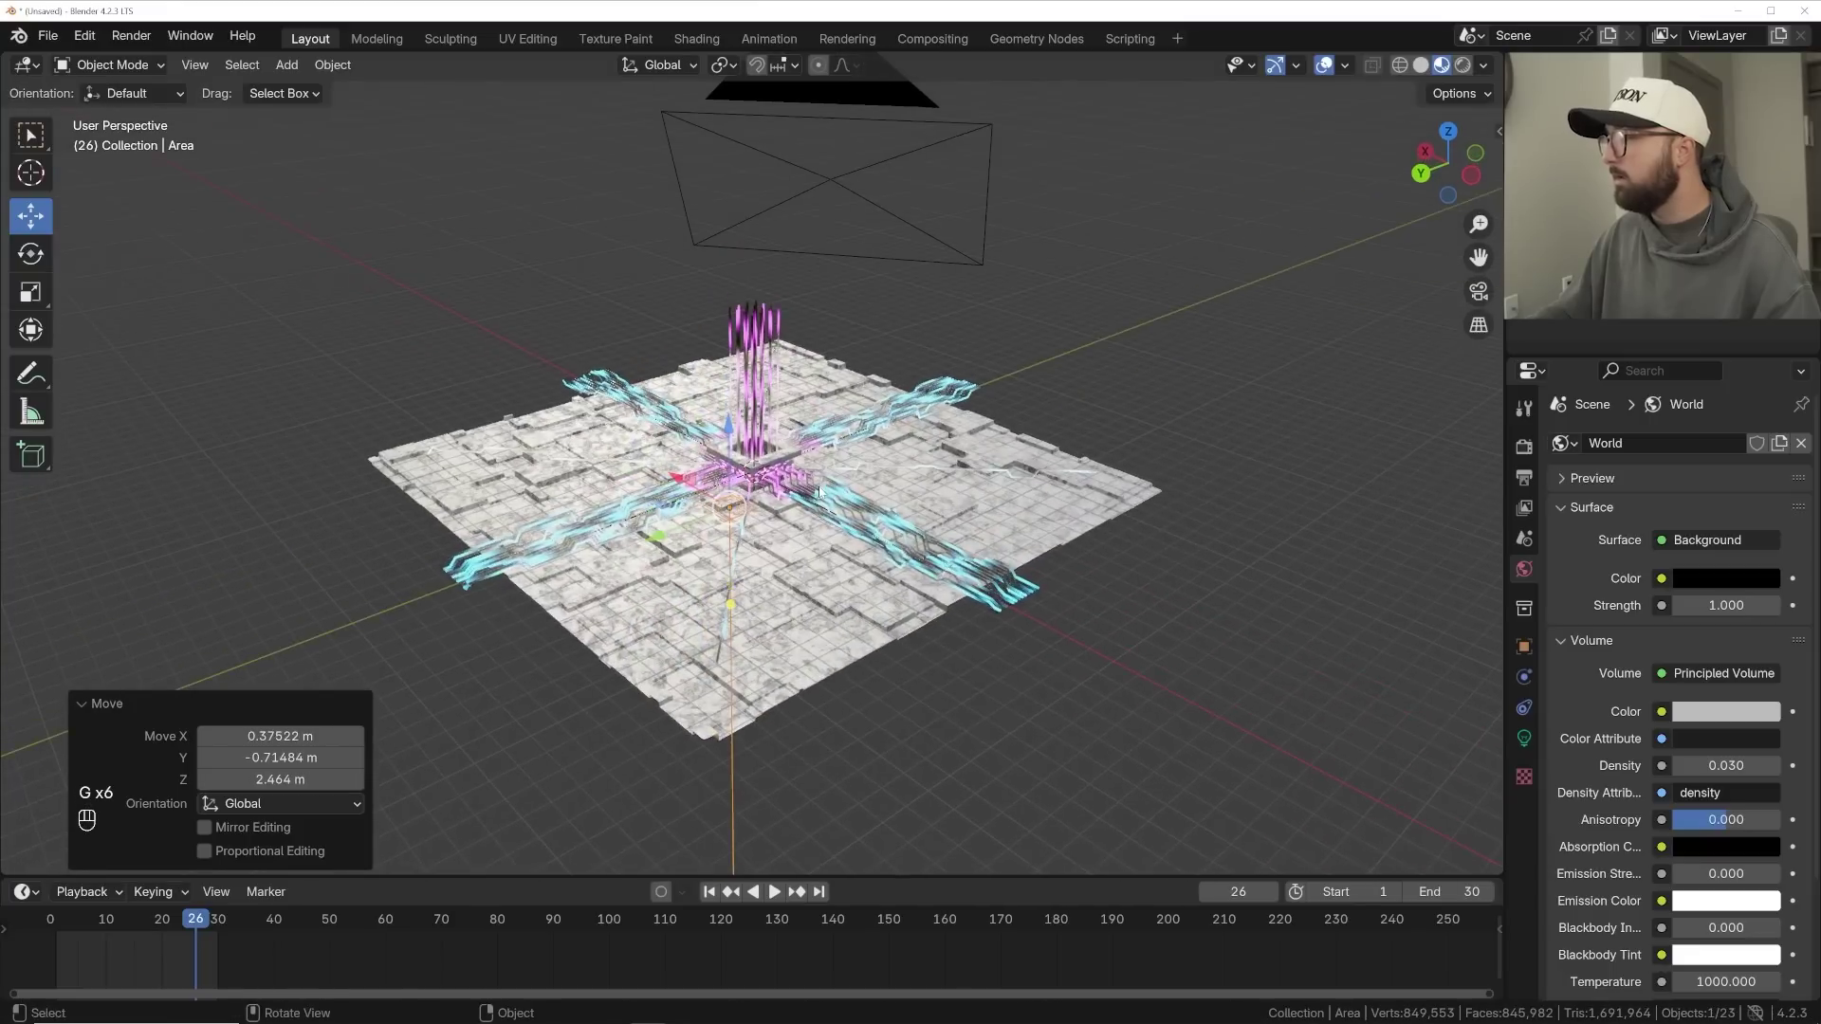
- Rotate the area light freely by about 57° to aim it at the circuit
key("r")
key("r")
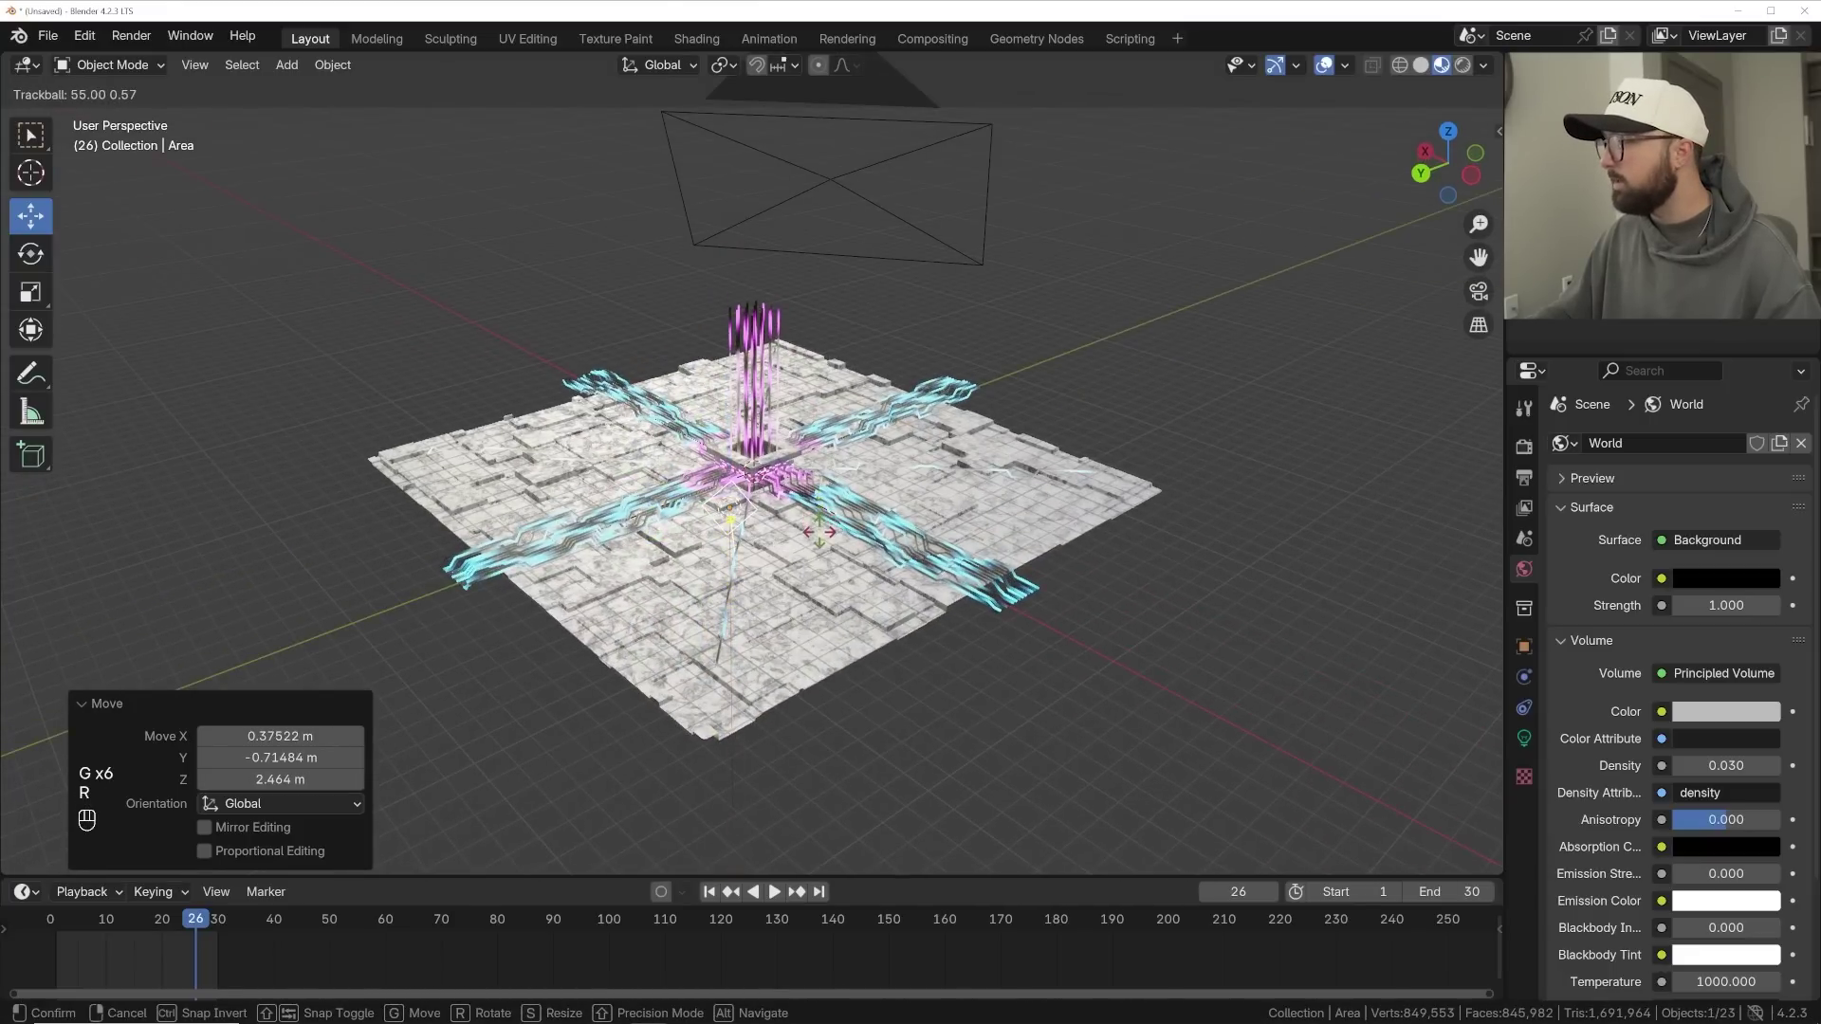
left_click(821, 535)
- Change the area light's shape to Disk
left_click(1523, 739)
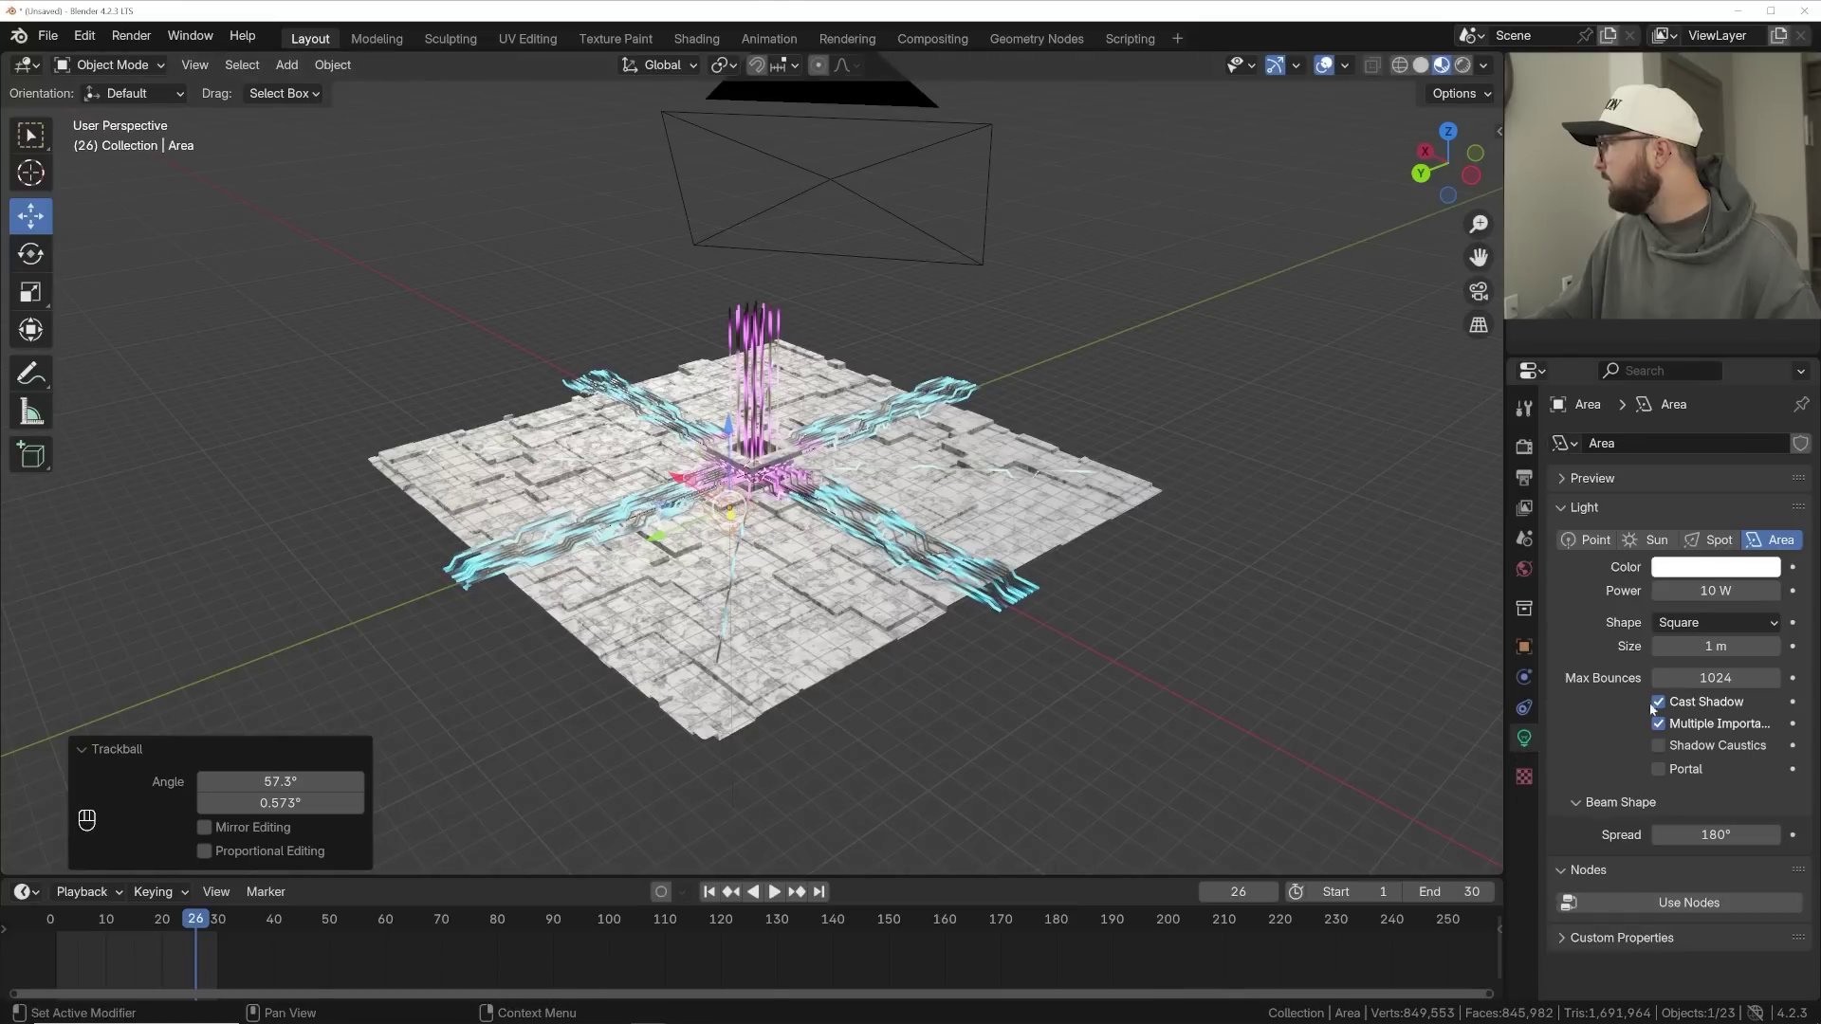
left_click(1737, 622)
left_click(1698, 691)
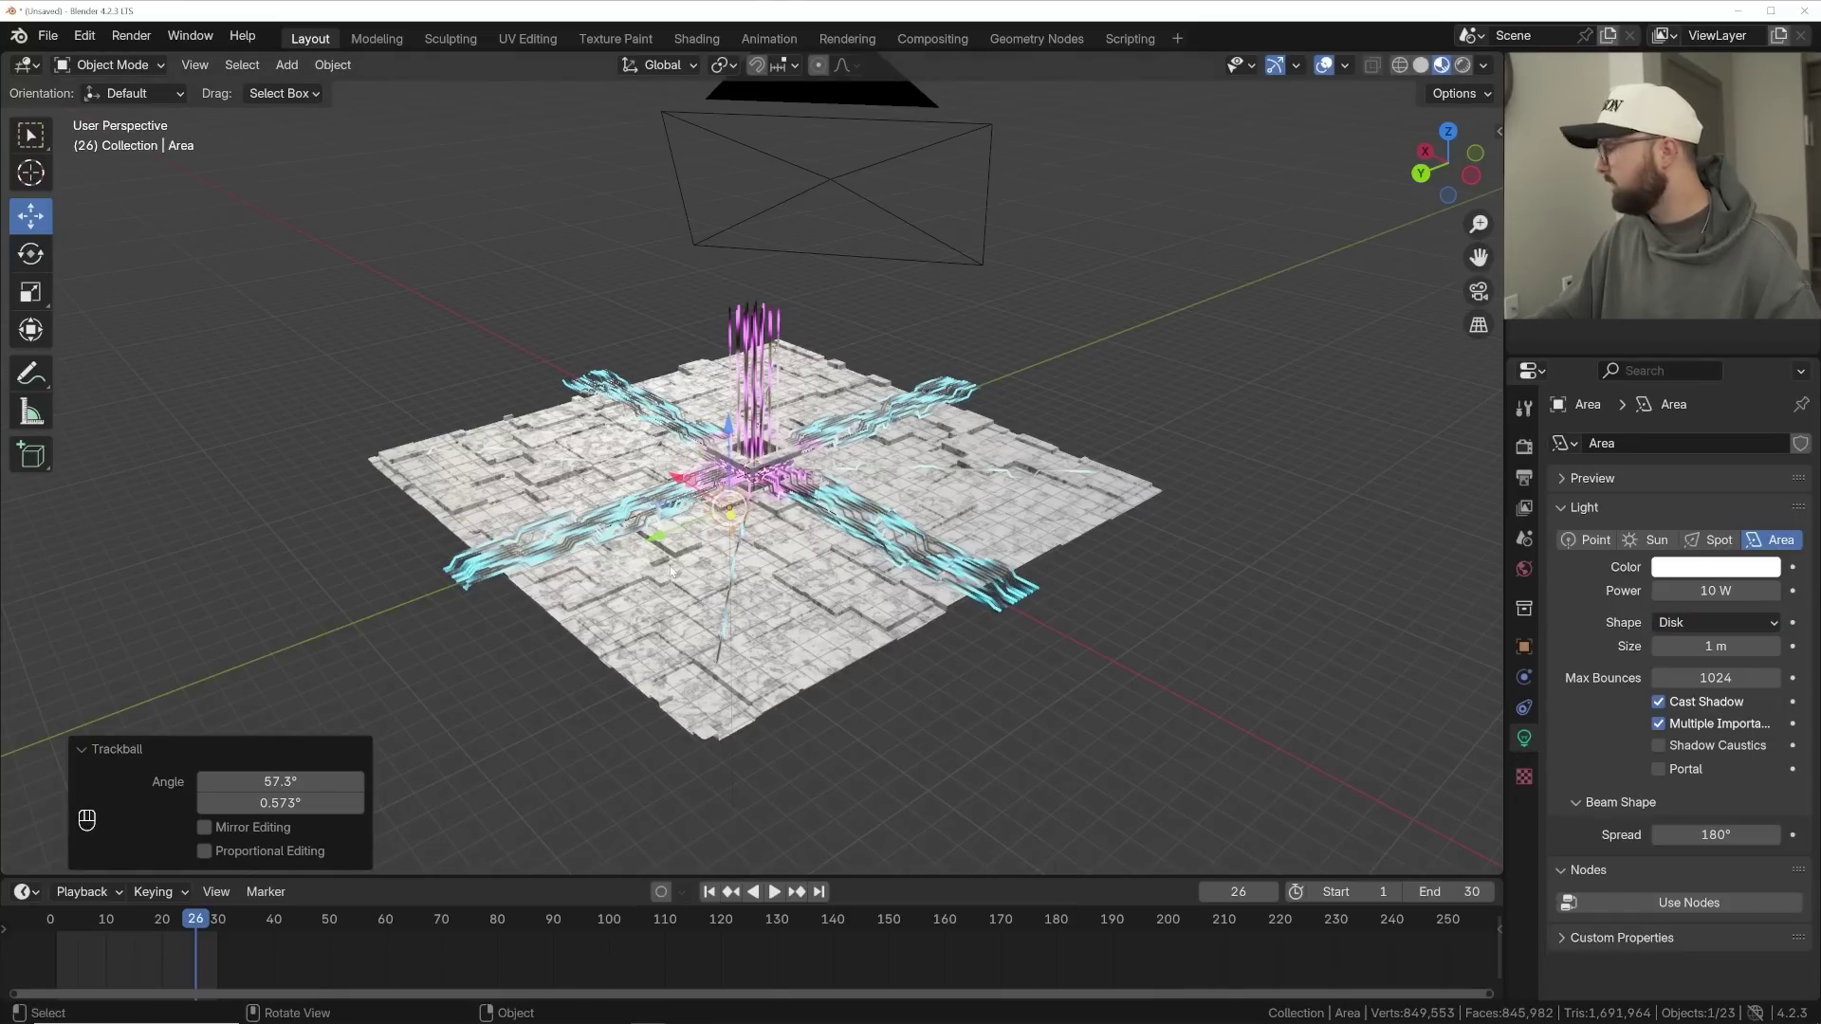
key("KP_0")
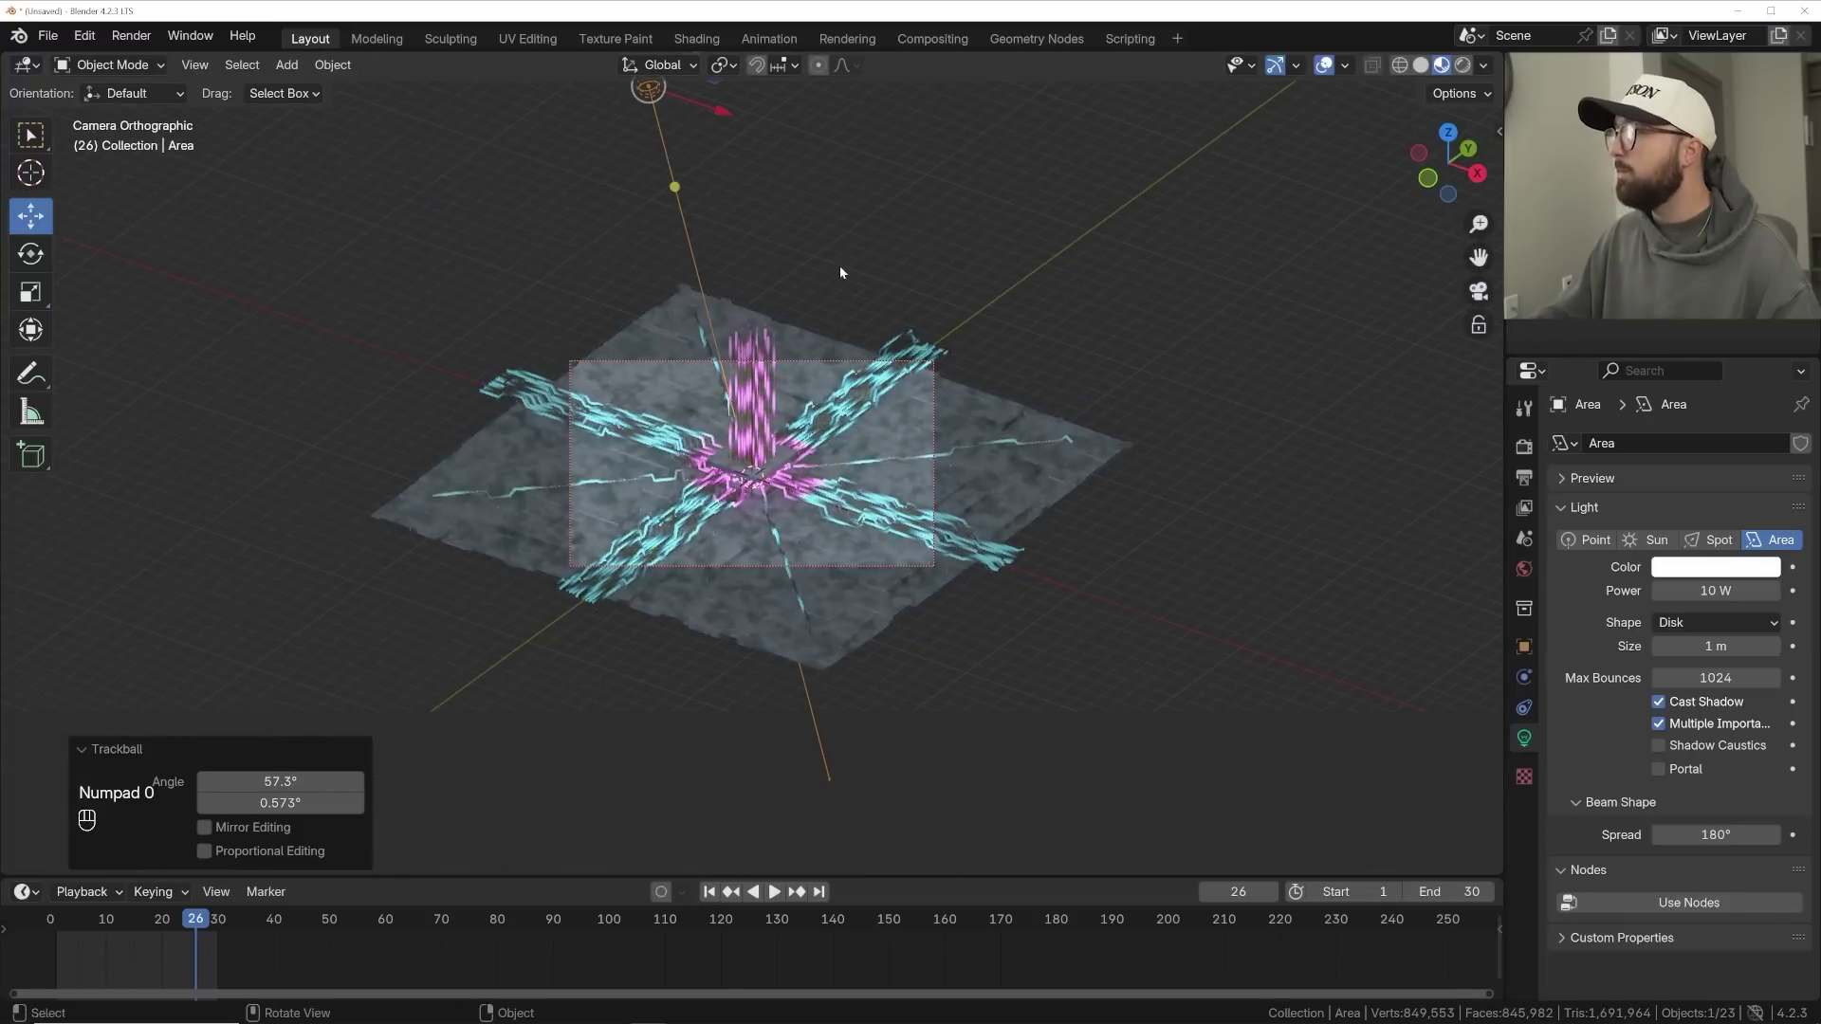
key("s")
right_click(1131, 162)
- Scale the area light up by about 4.9
middle_click_drag(1131, 162, 780, 484)
key("s")
left_click(1318, 523)
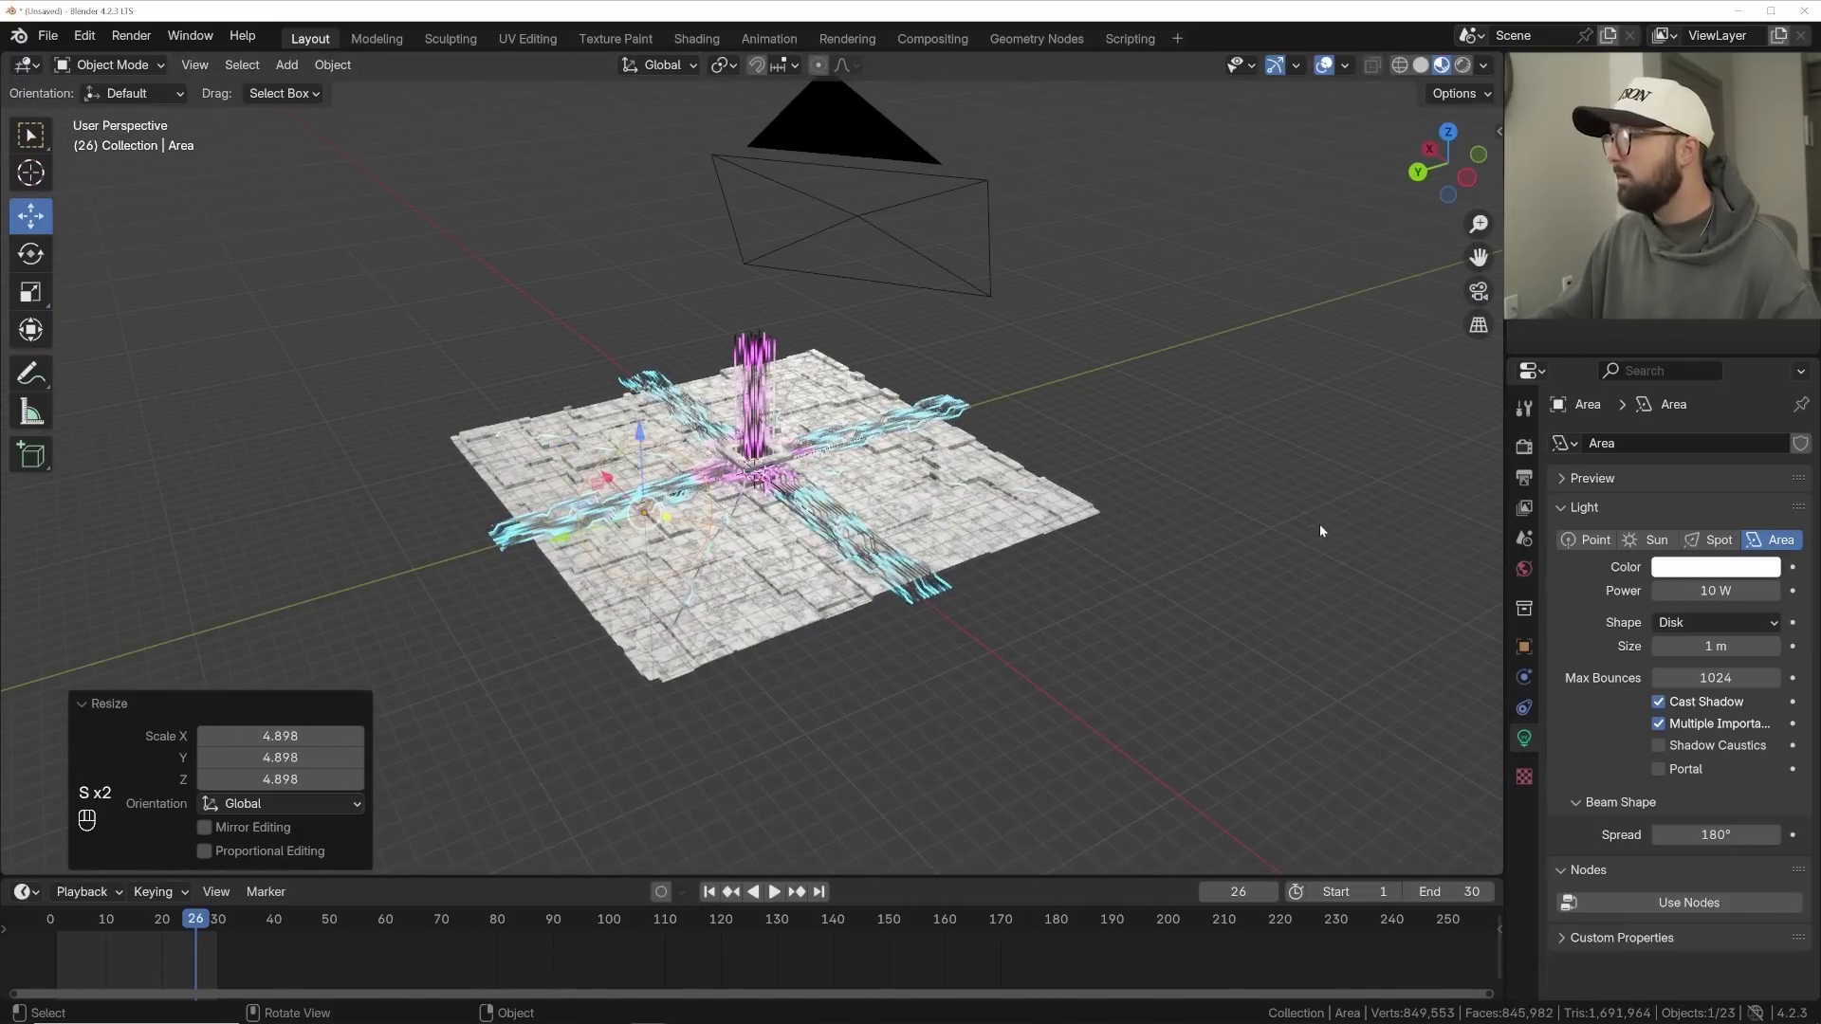
- Look through the camera and preview the circuit with the scene's own lights and world, with overlays and gizmos hidden
key("KP_0")
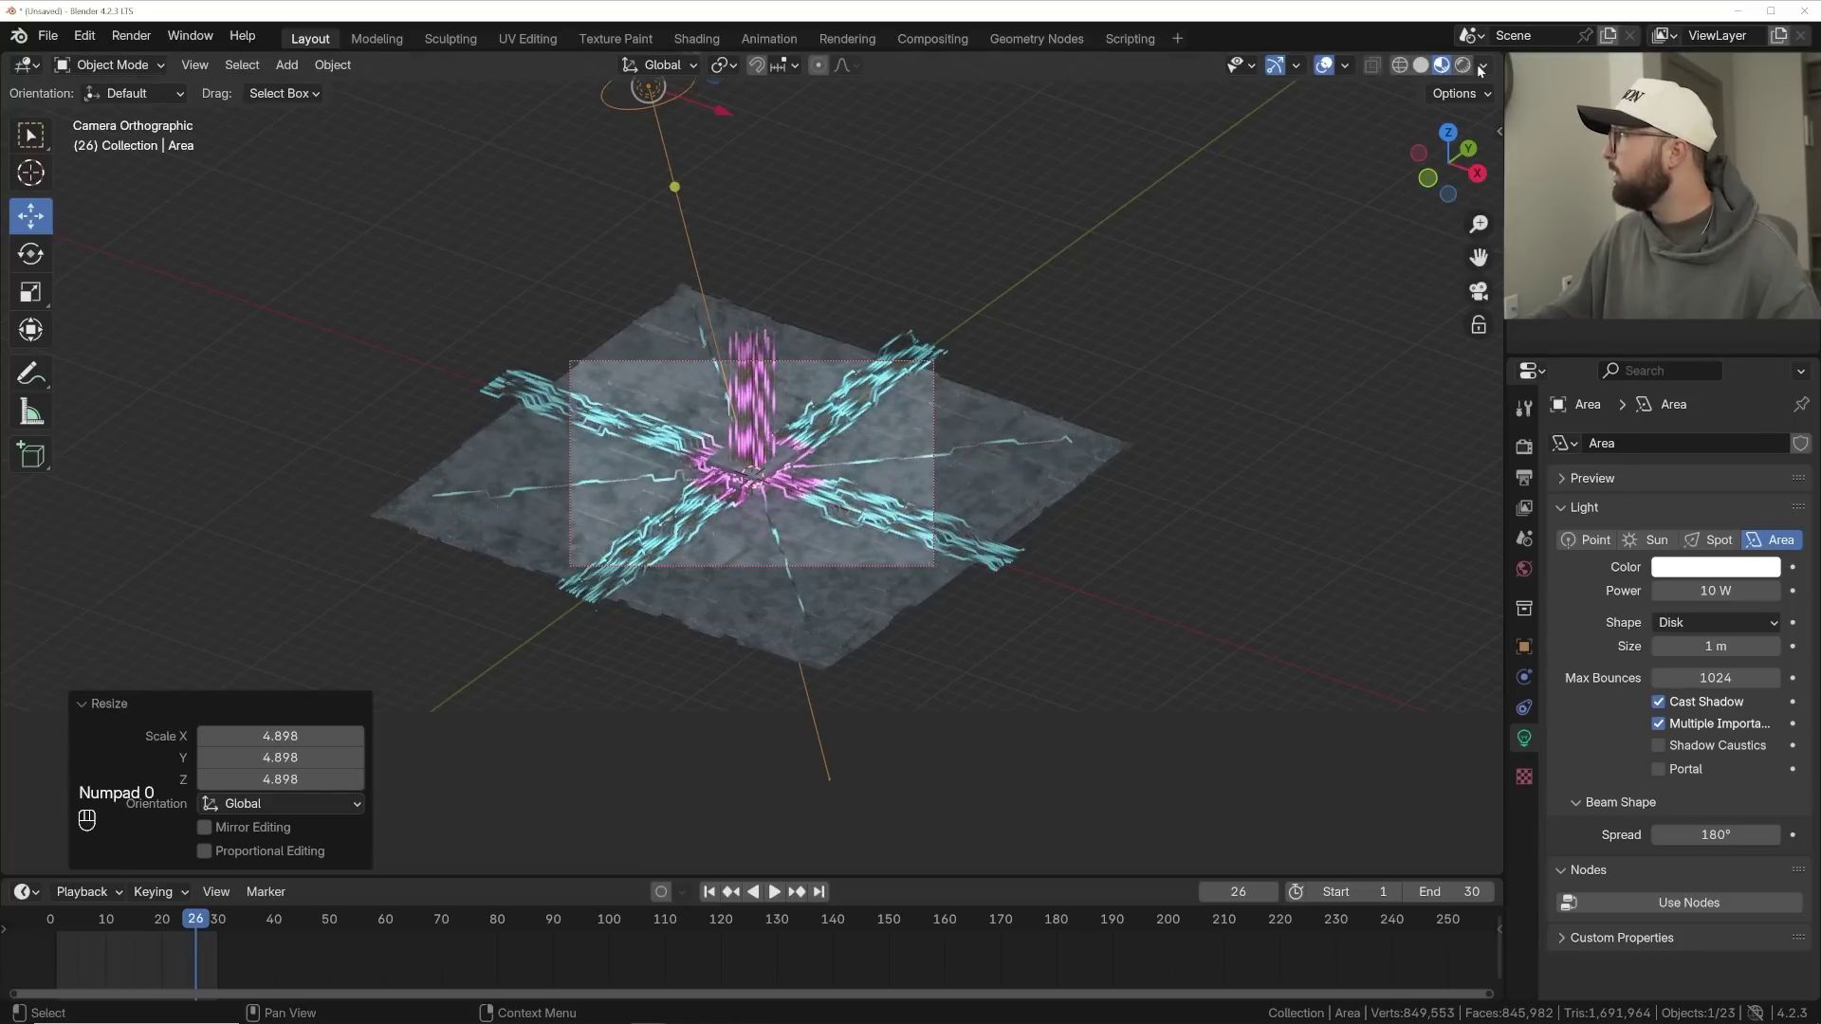
left_click(1482, 65)
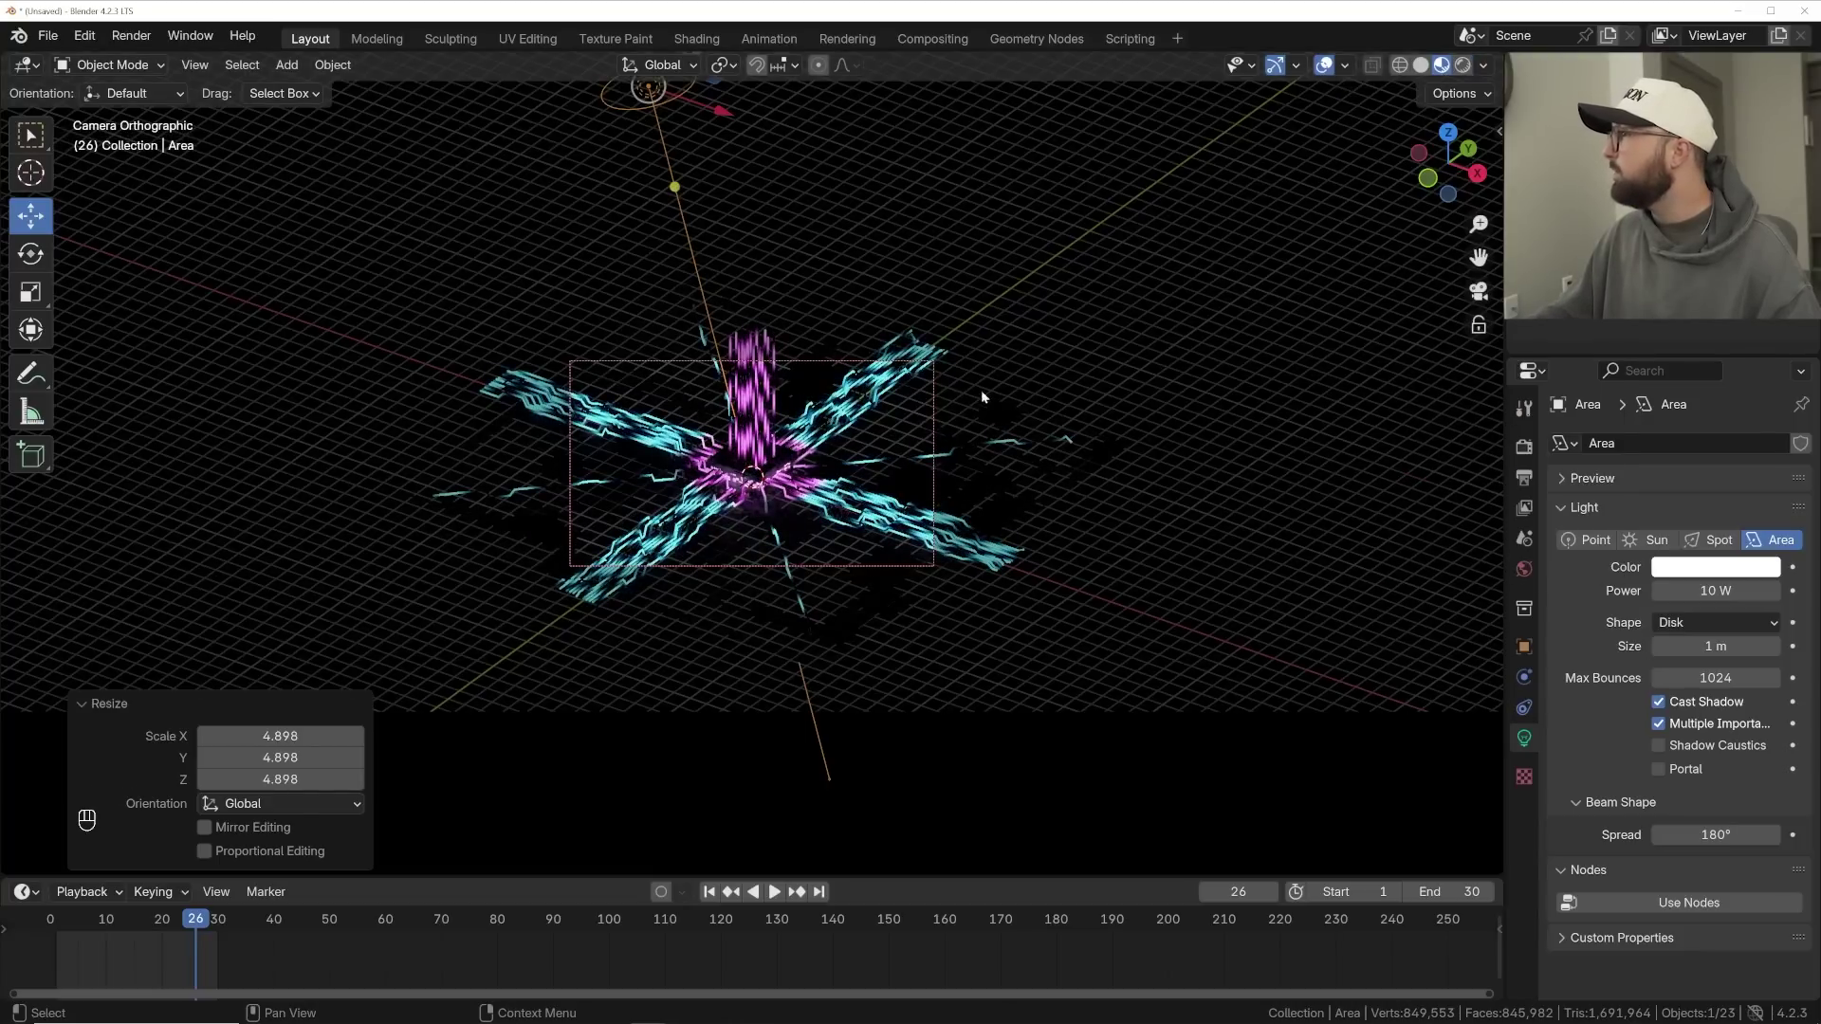
scroll(832, 486, "up", 5)
left_click(833, 486)
scroll(846, 476, "down", 2)
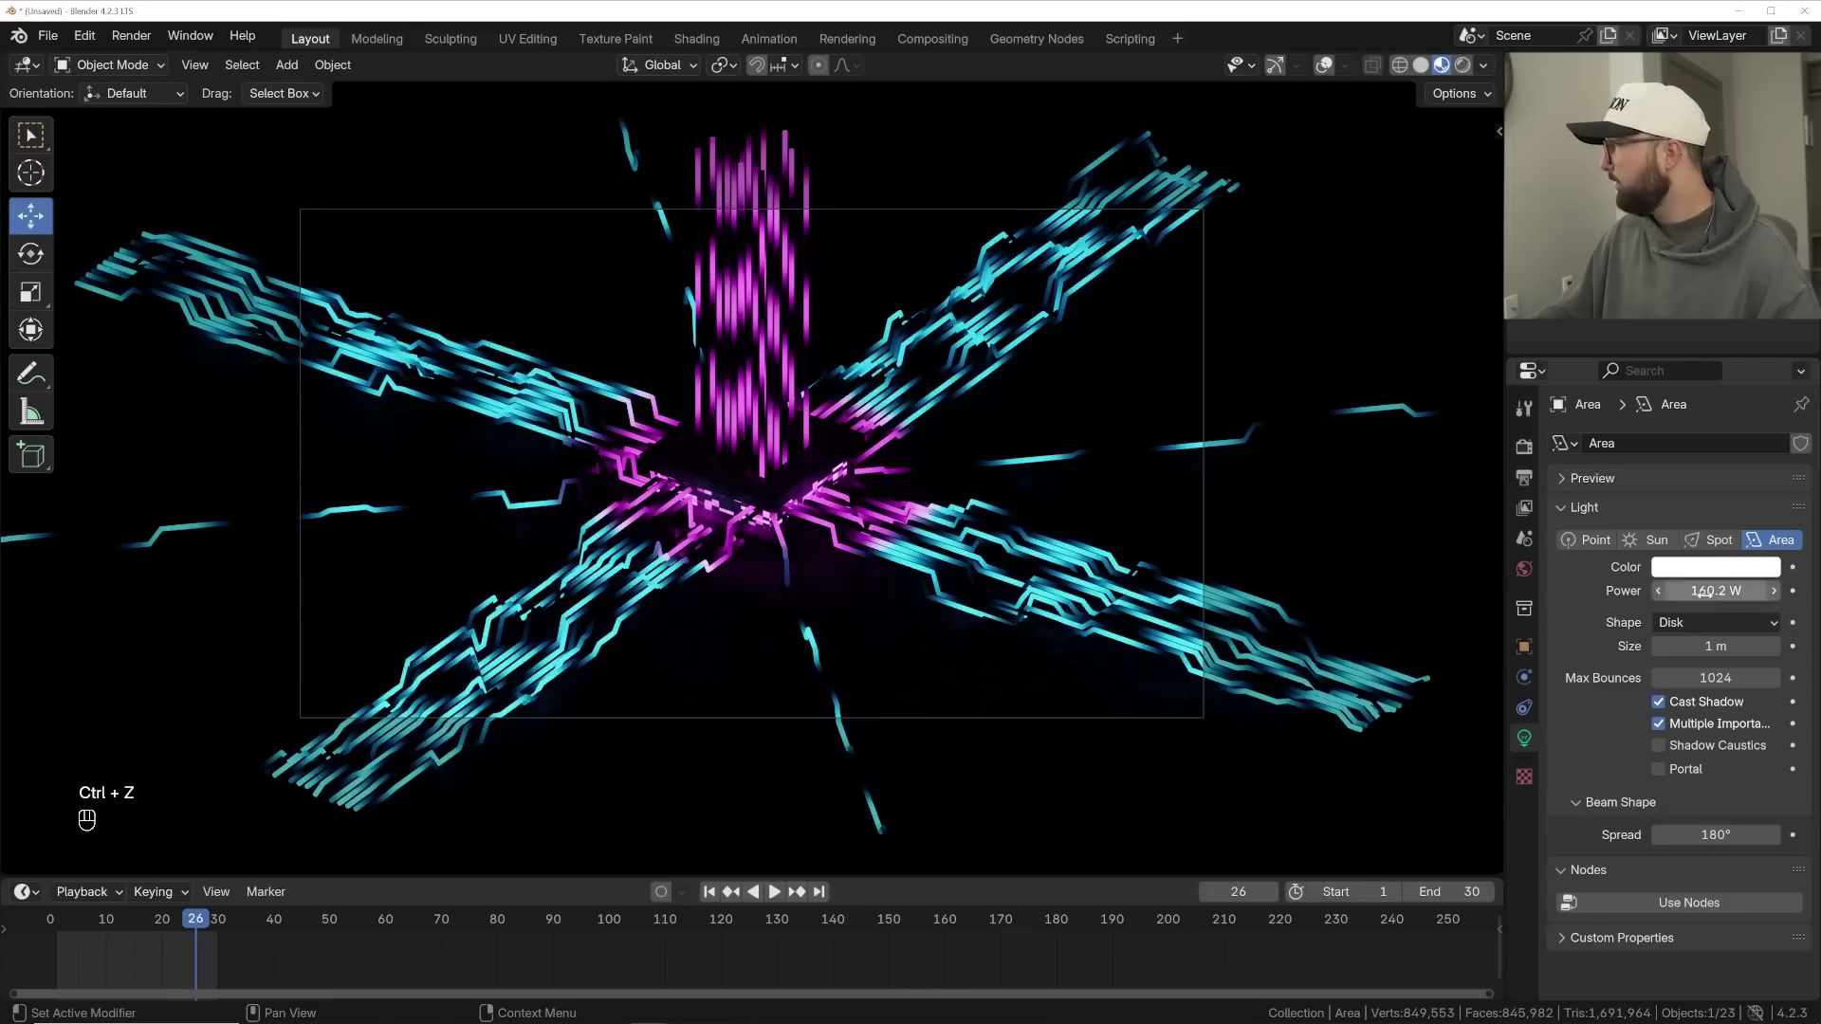
- Set the area light's power to 1000 W
left_click(1704, 592)
type("1000")
key("Return")
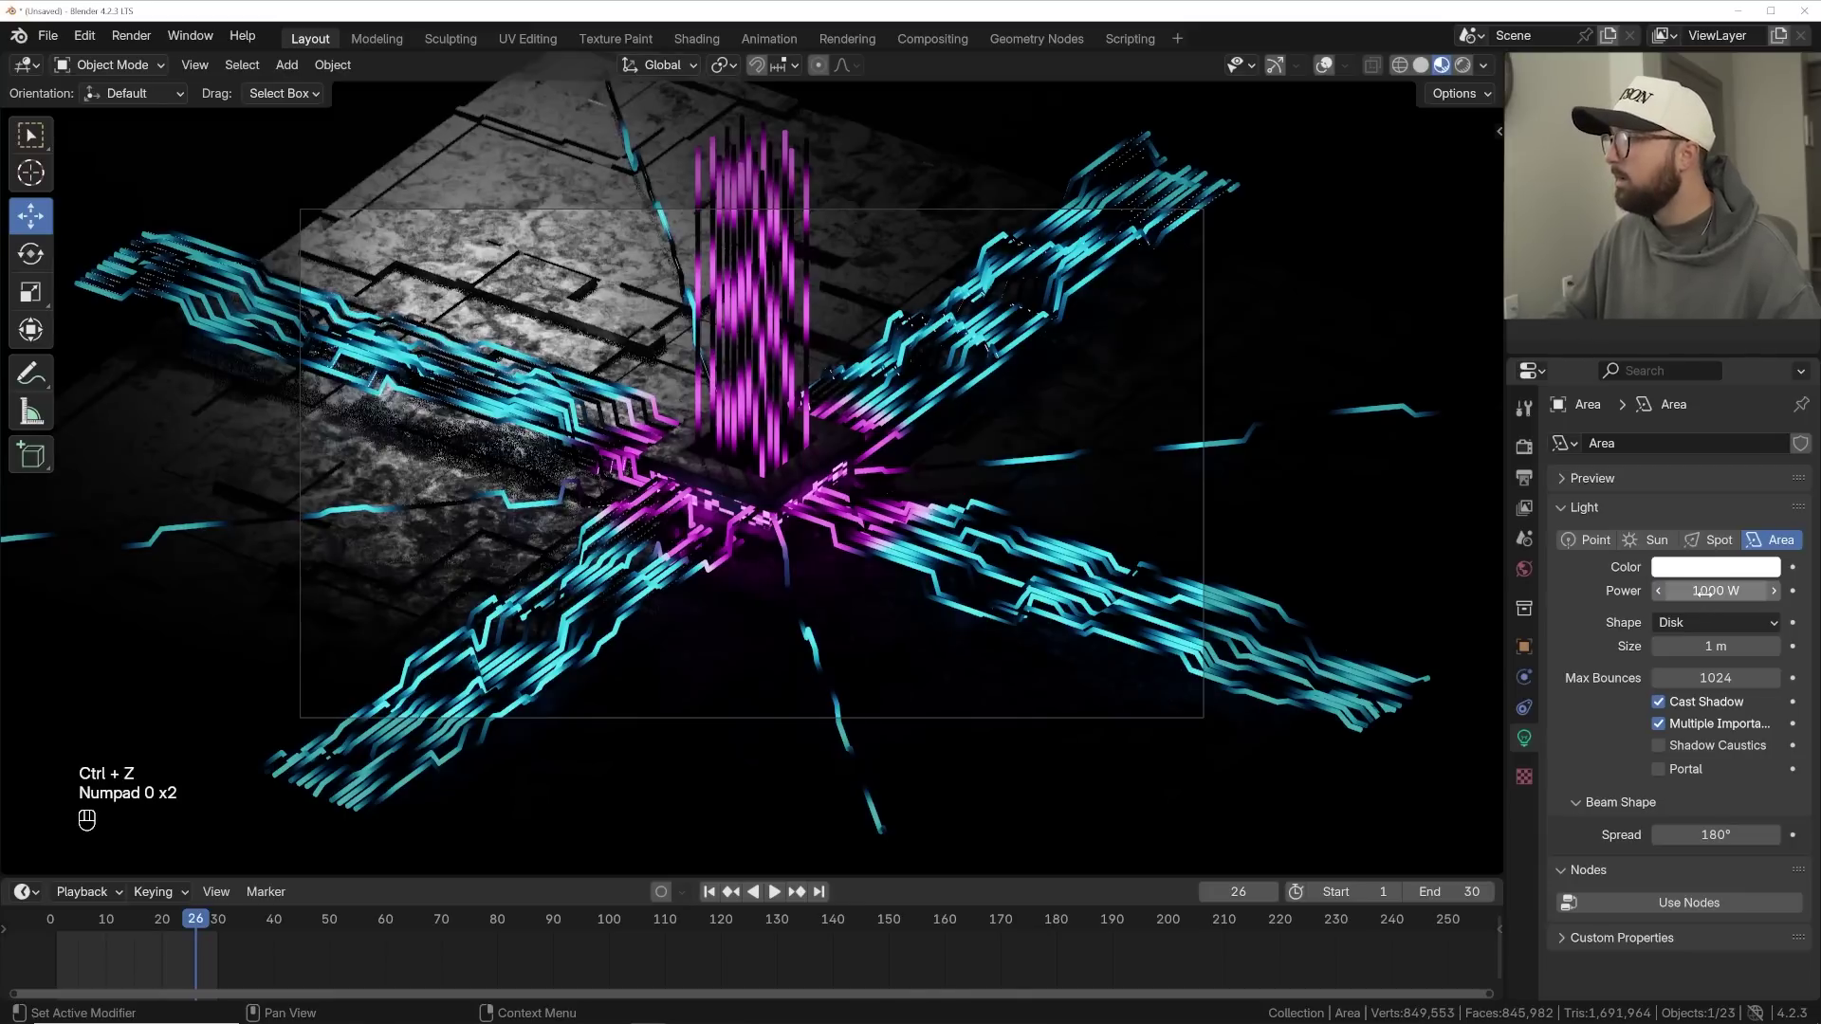
- Tint the area light pinkish purple with hue 0.811 and saturation 0.653
left_click(1715, 566)
left_click(1692, 368)
left_click_drag(1692, 367, 1692, 359)
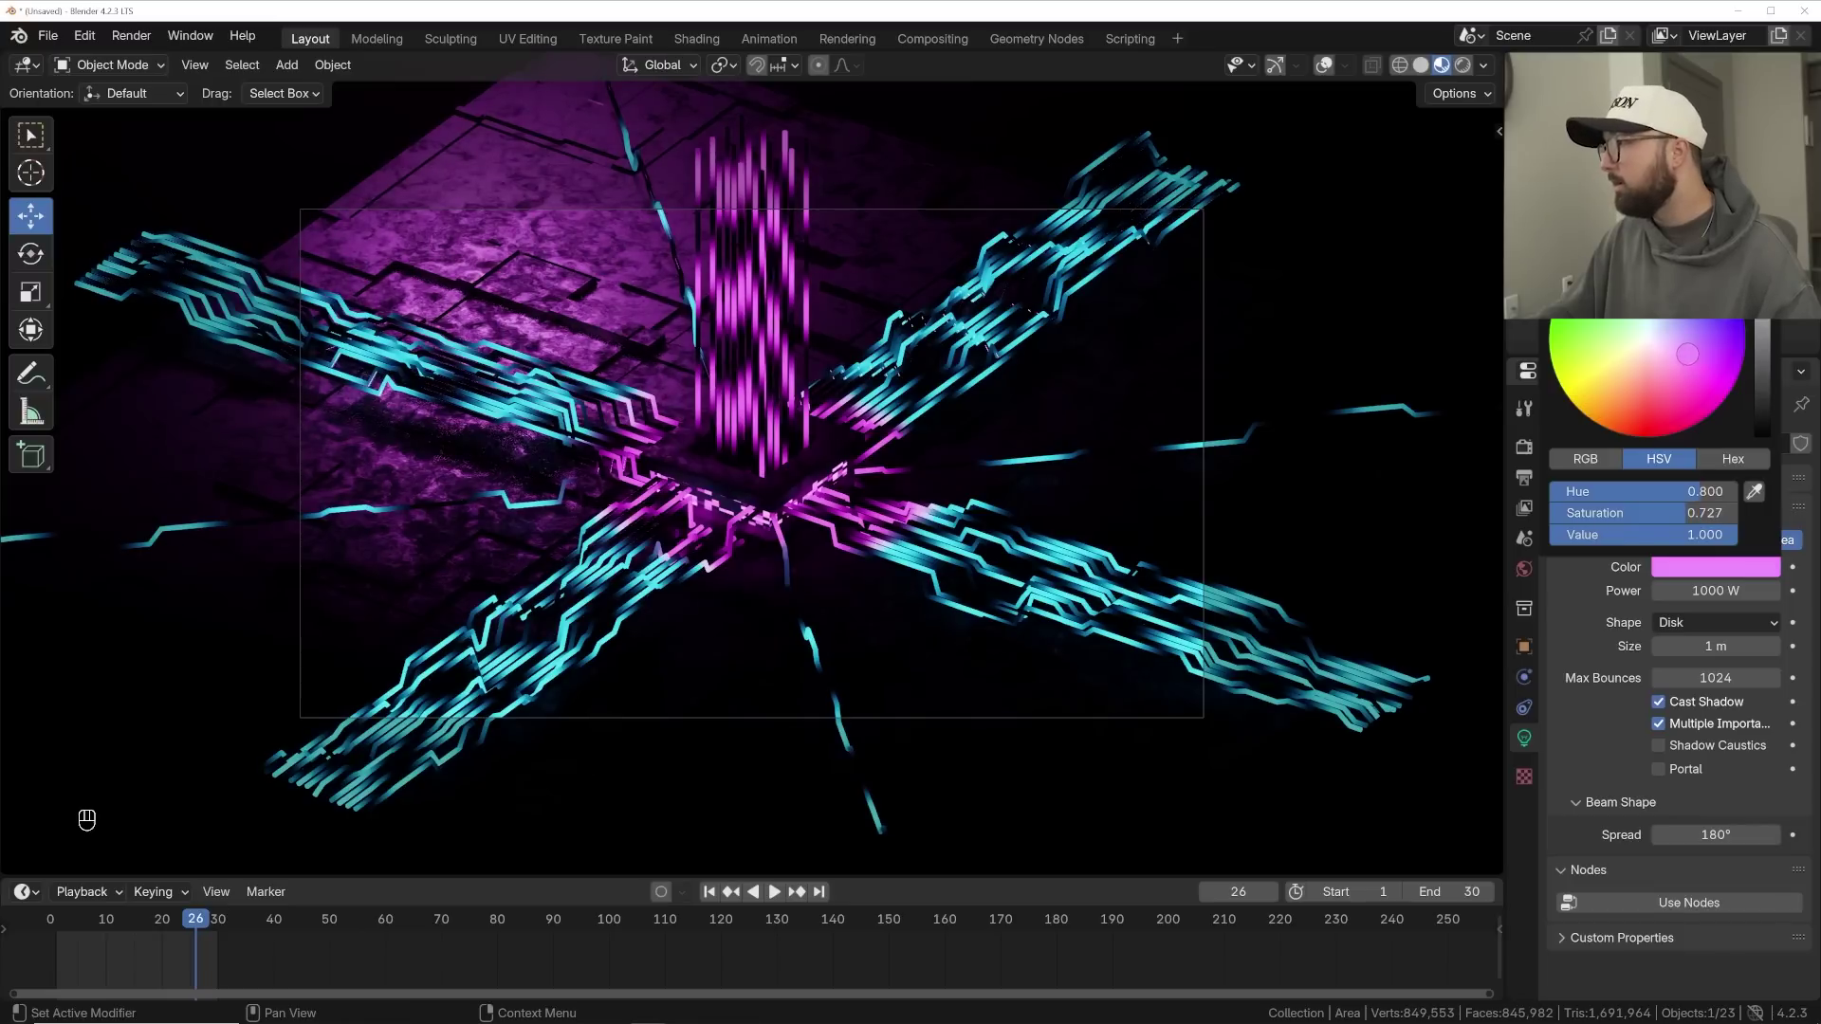
left_click_drag(1686, 352, 1676, 352)
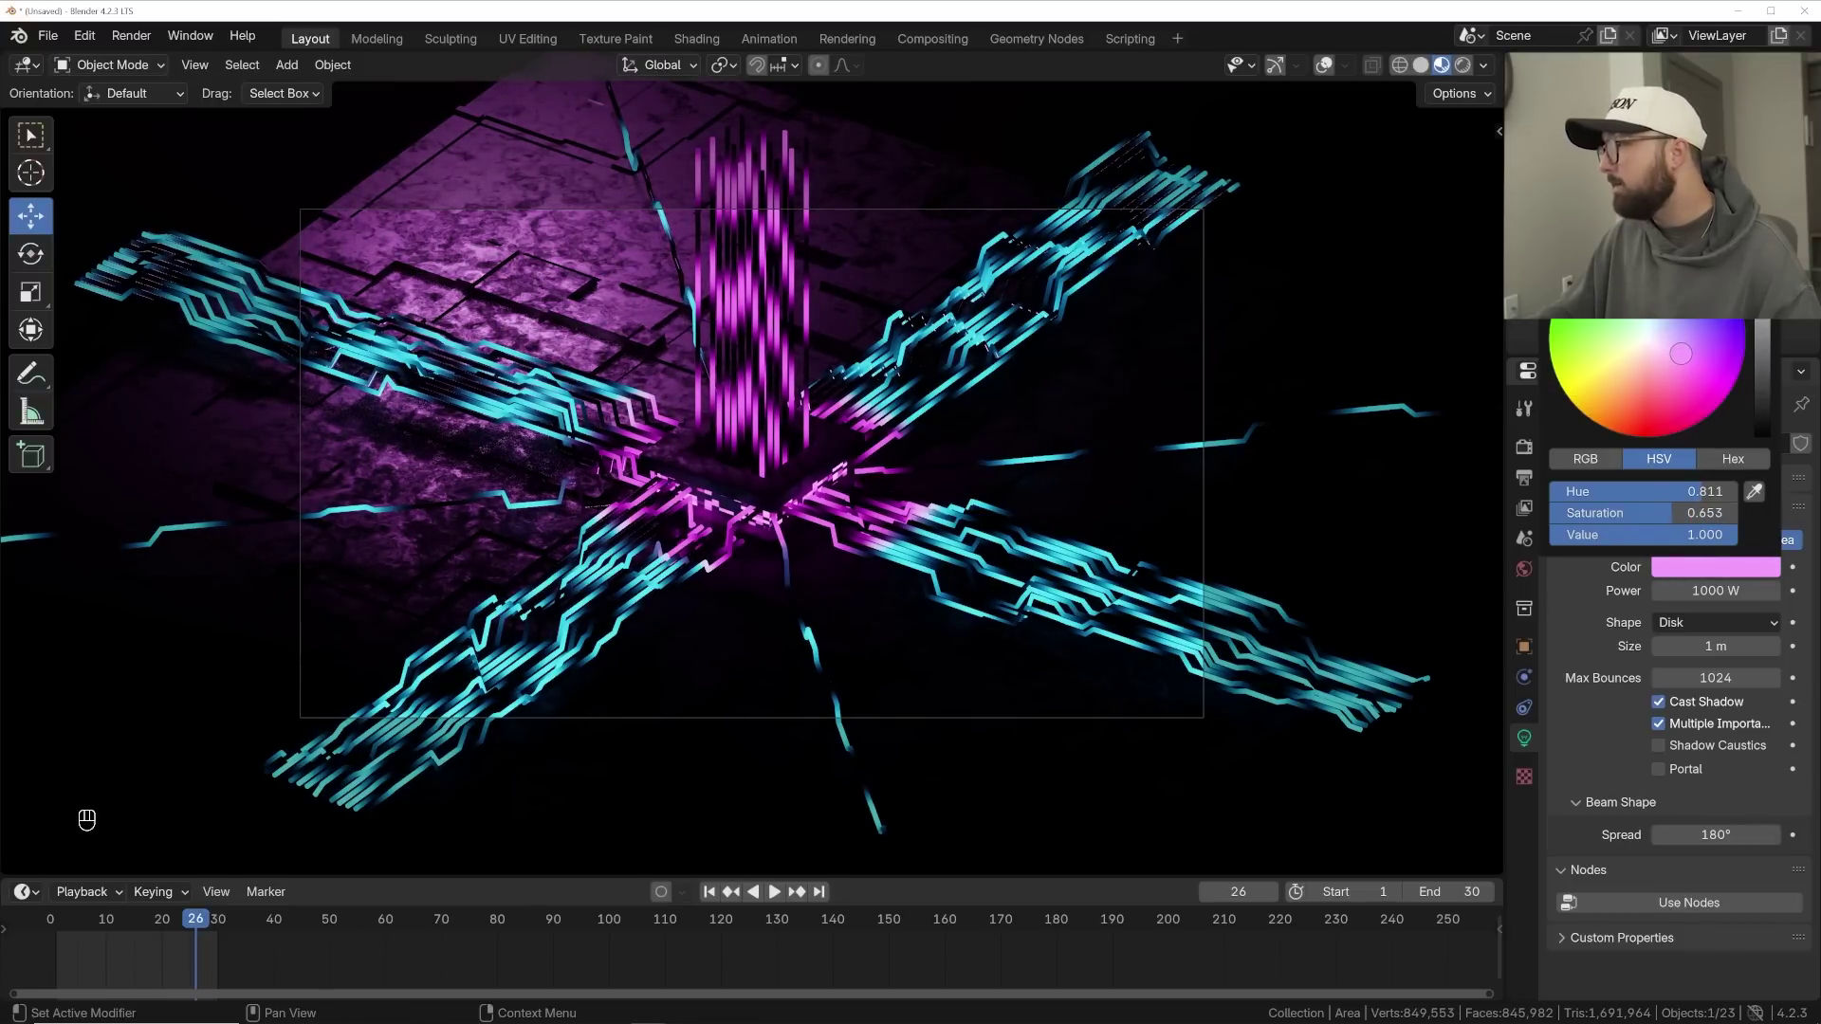
- With the viewport in rendered shading, set the area light's spread to 30° and its power to 300 W
left_click(1463, 65)
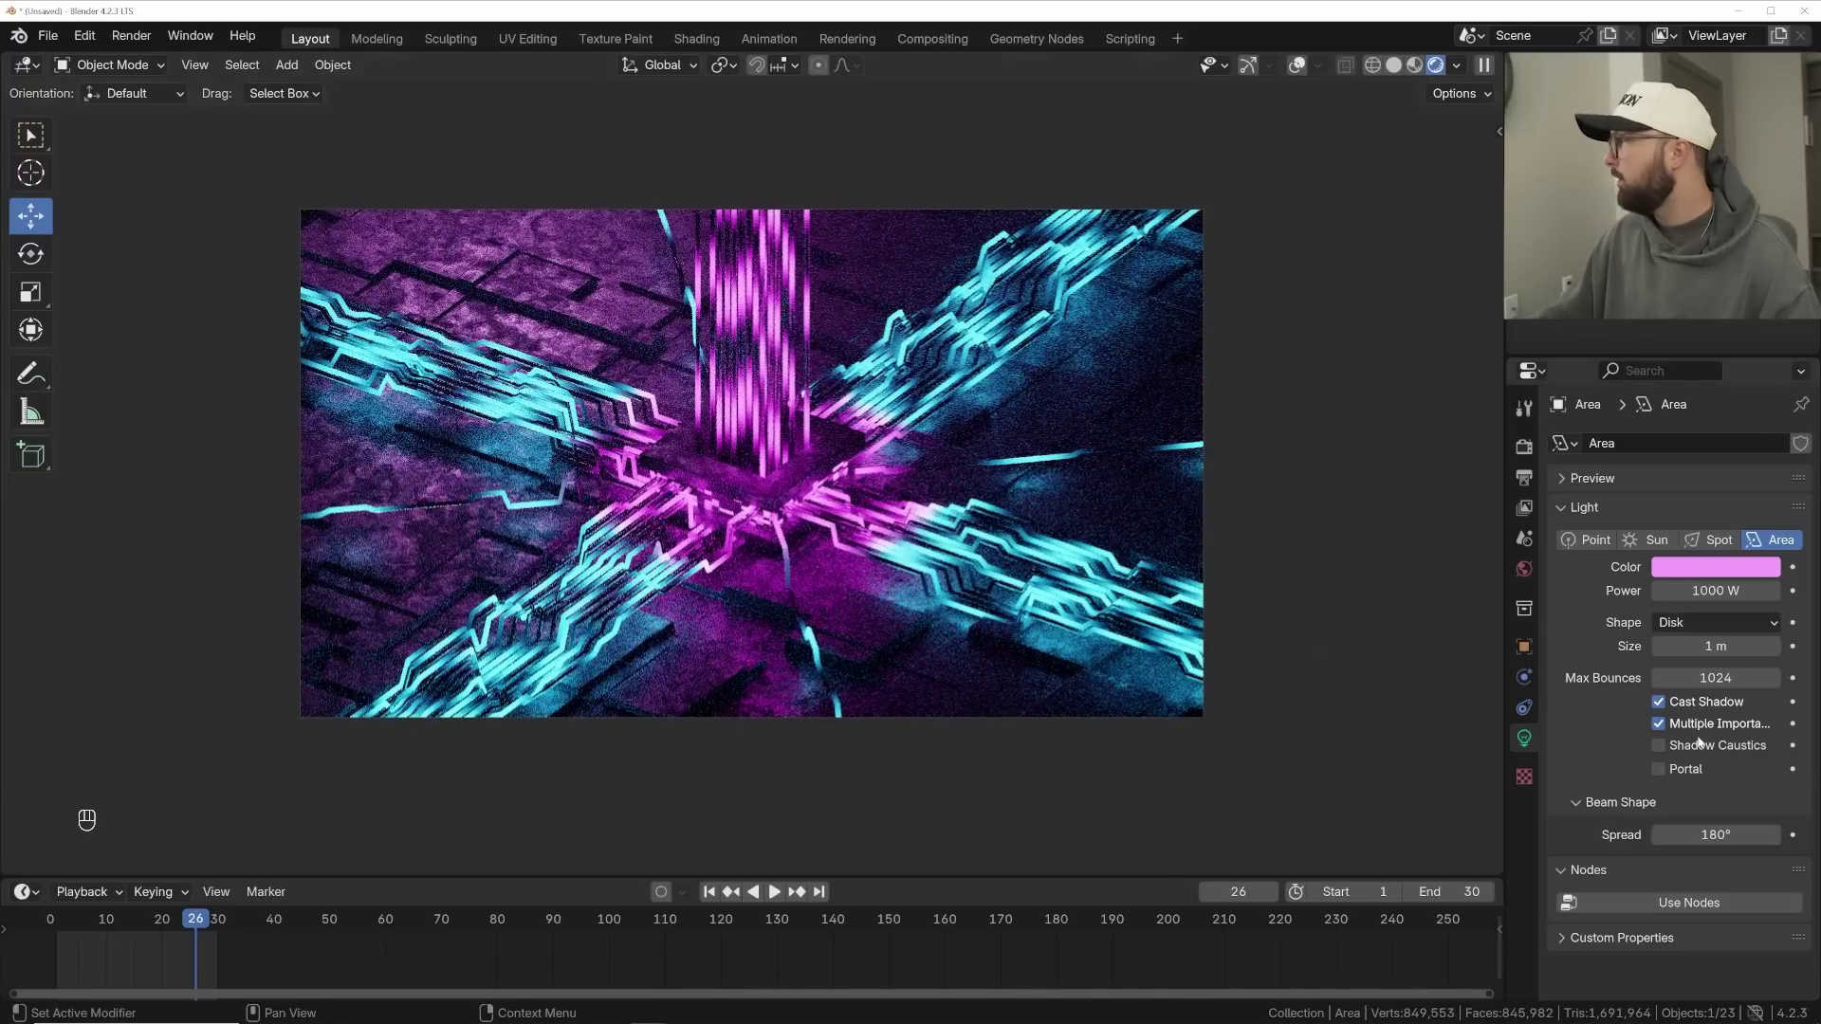
left_click(1716, 834)
type("30")
key("Return")
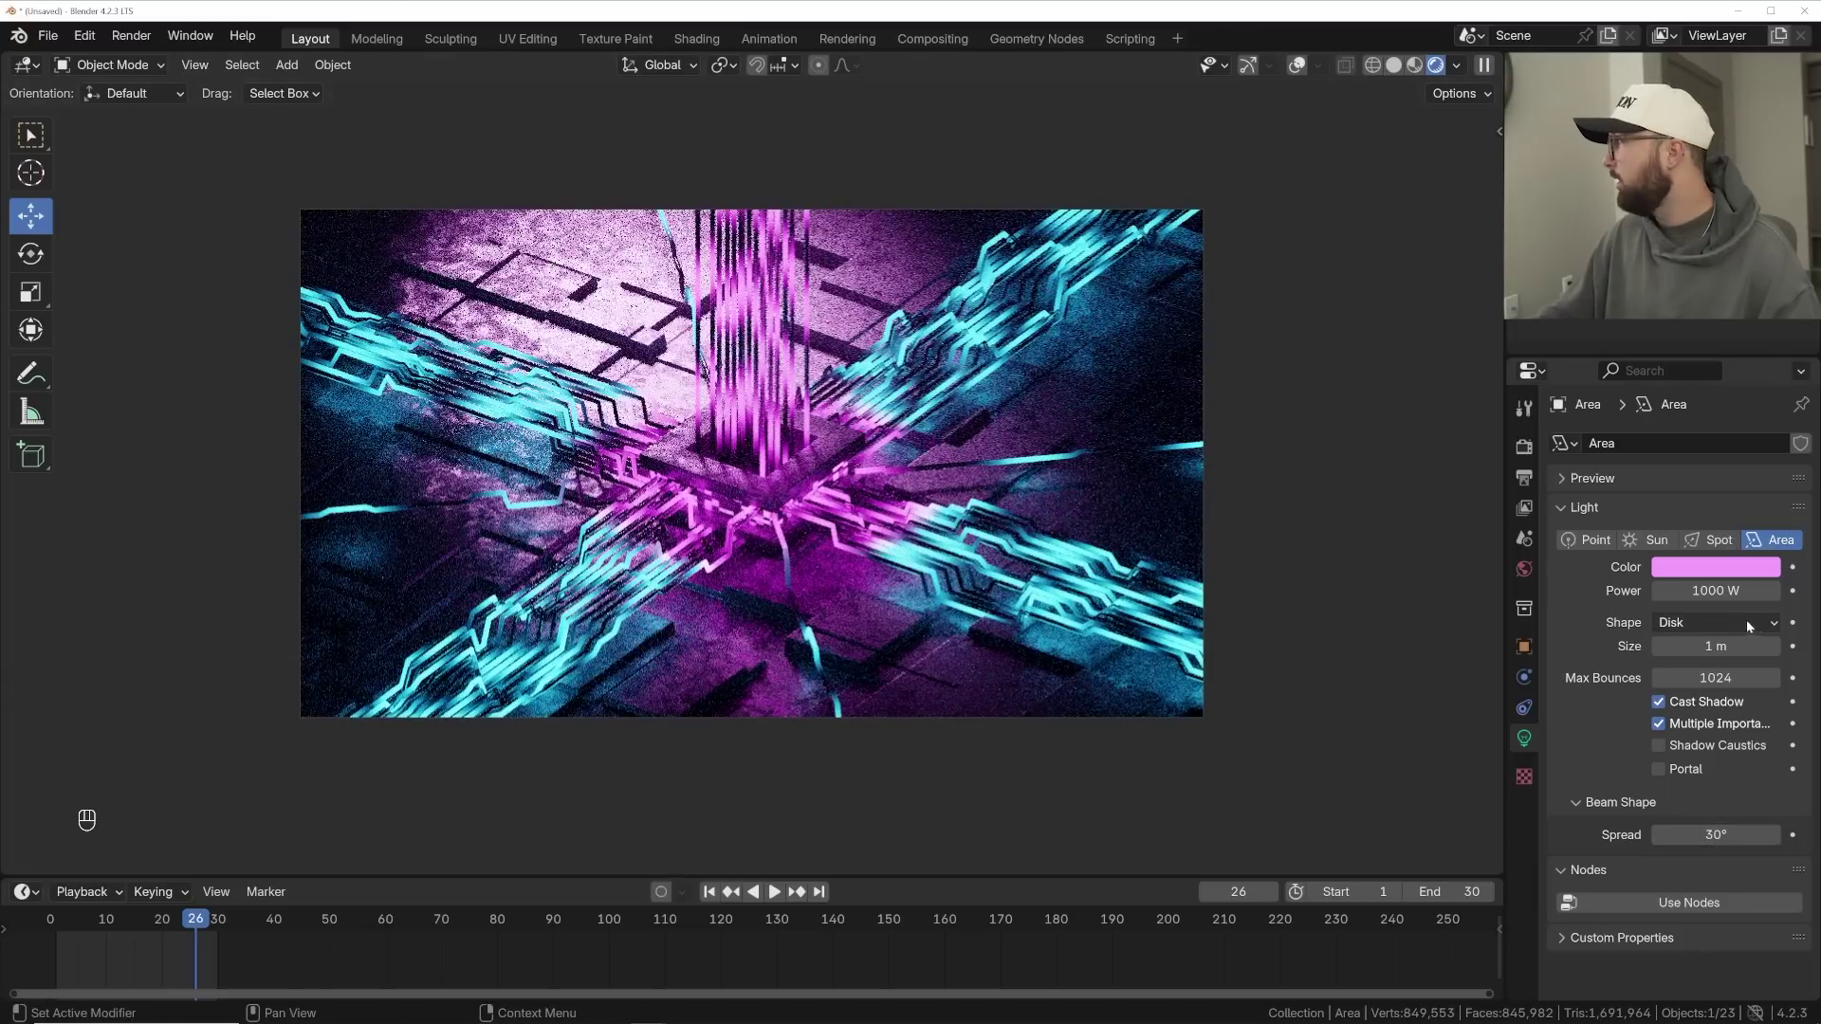
left_click(1717, 596)
type("300")
key("Return")
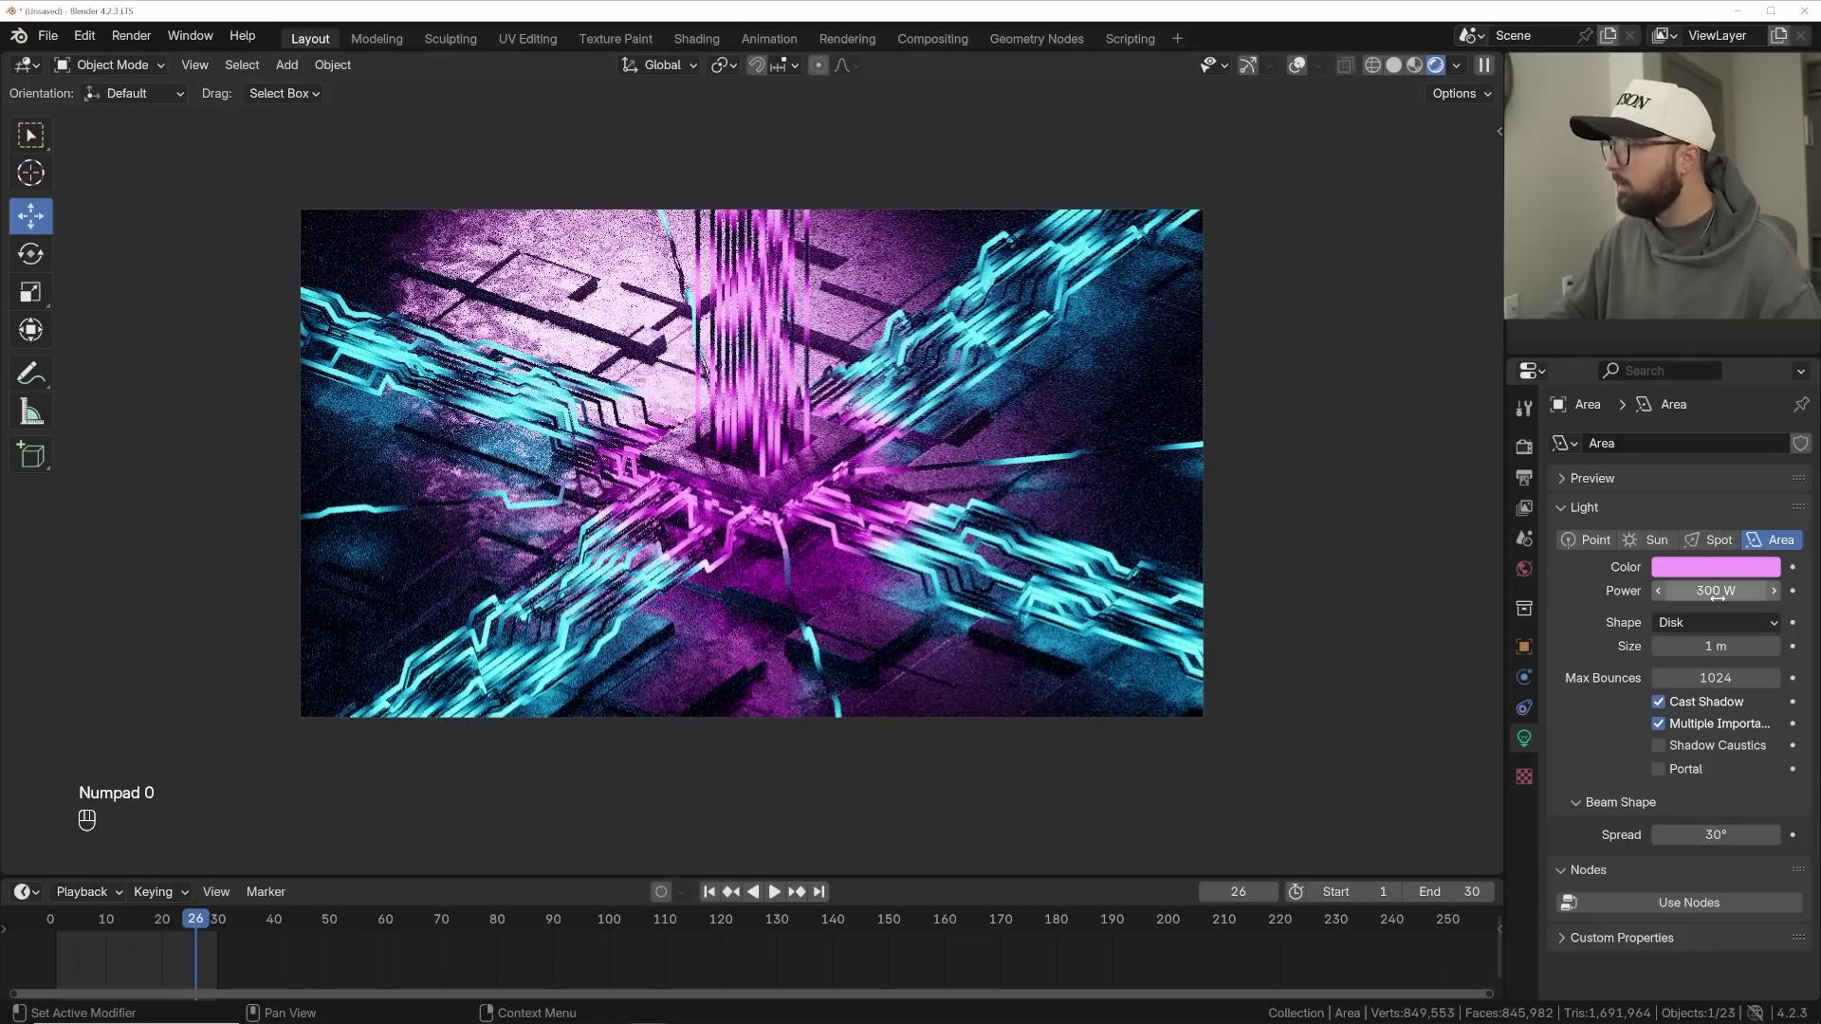
scroll(816, 452, "up", 1)
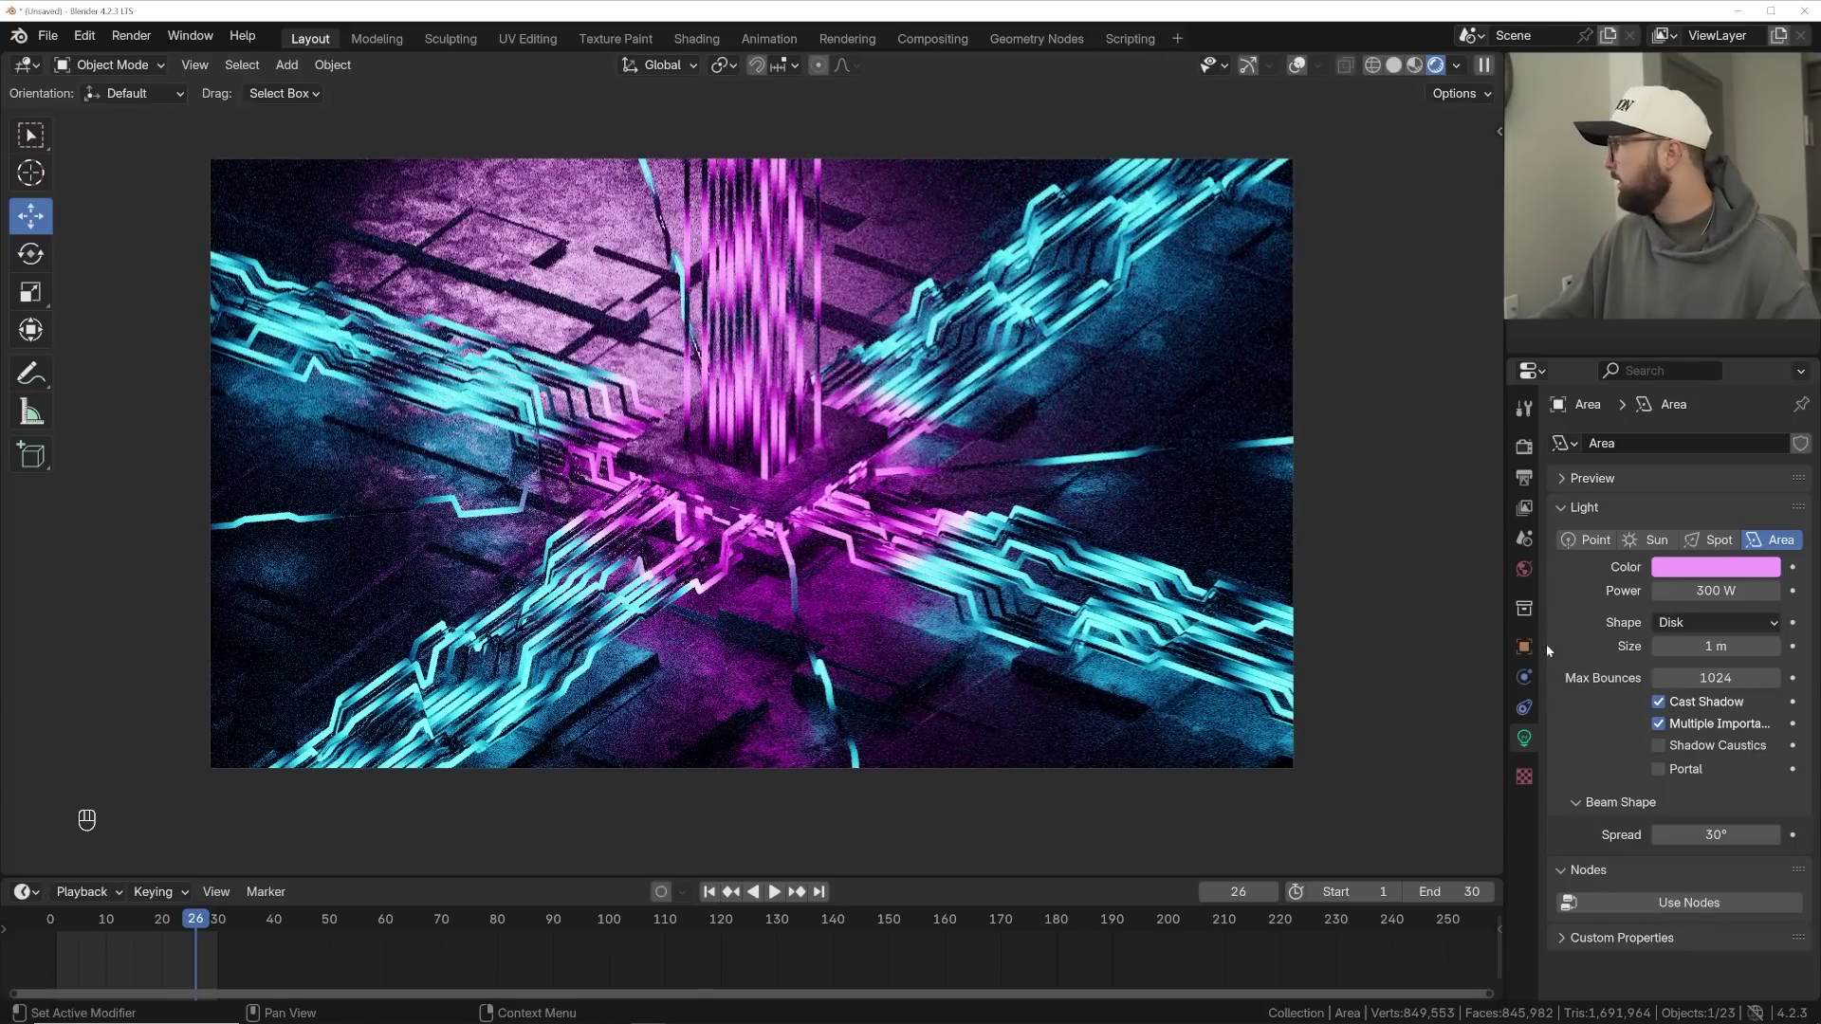
- Set the world's Principled Volume density to 0.050
left_click(1524, 570)
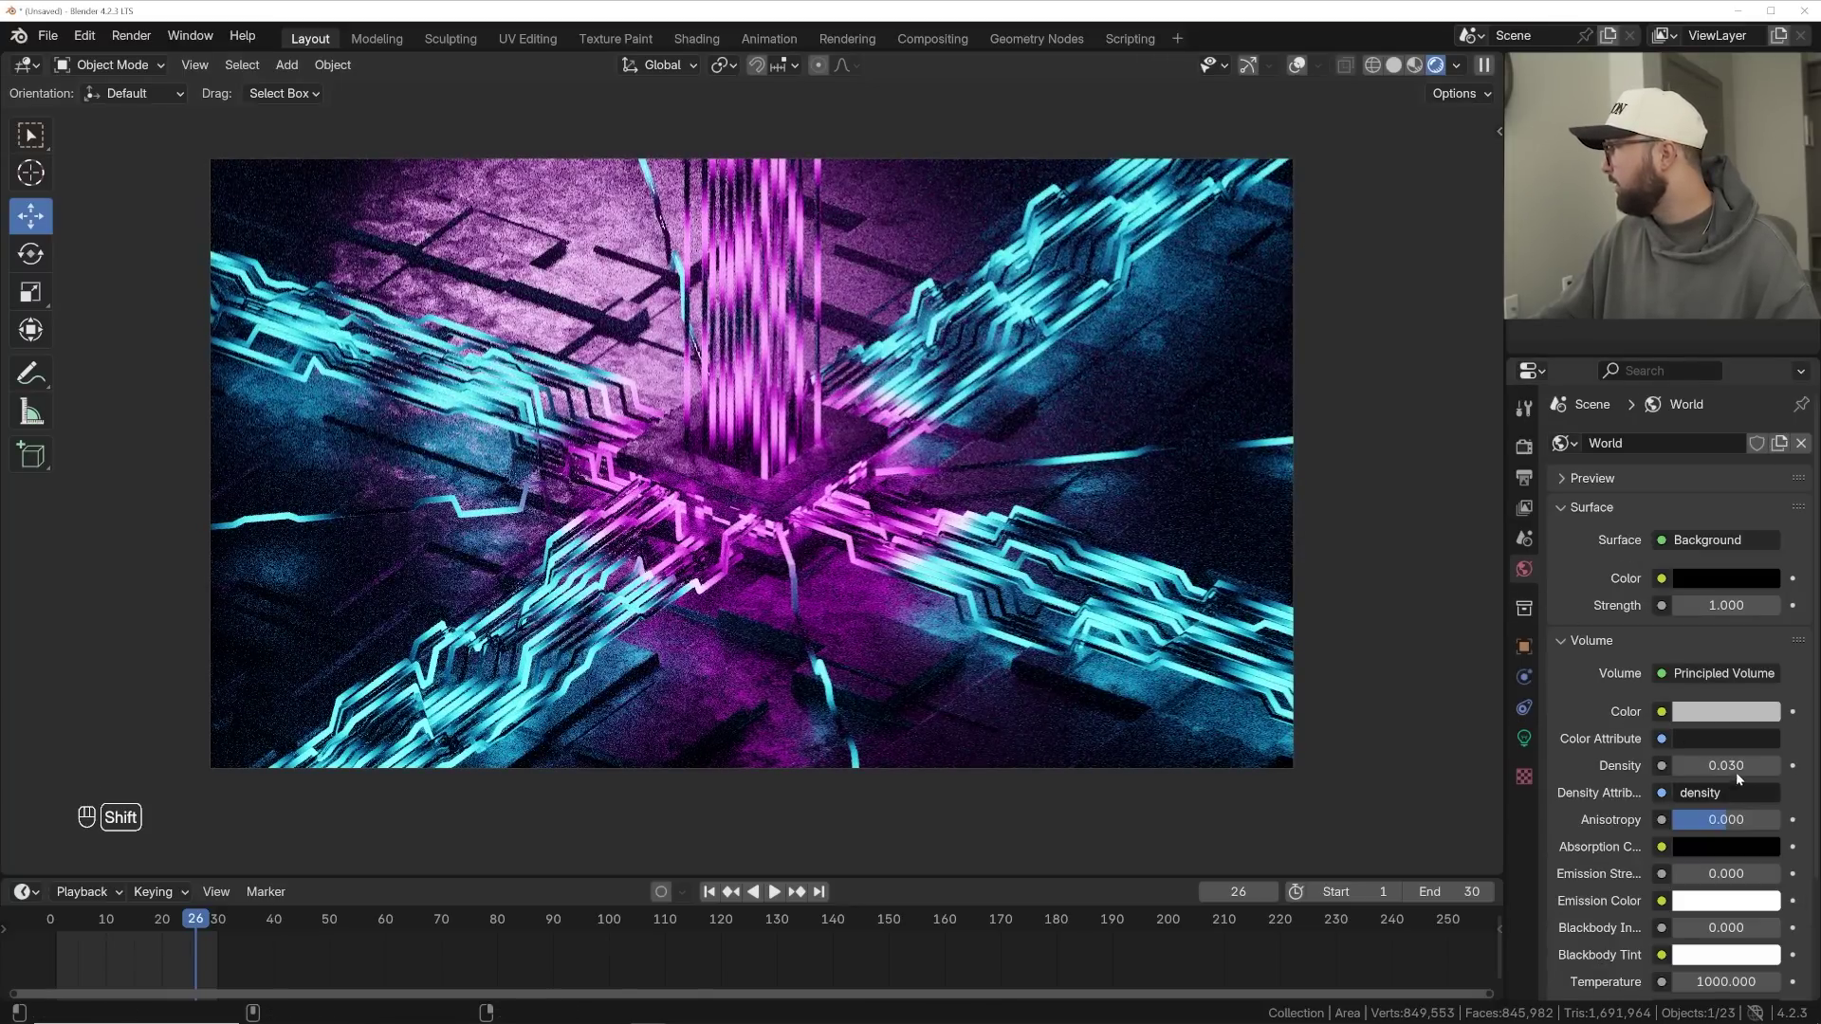
left_click_drag(1736, 770, 1738, 771, "shift")
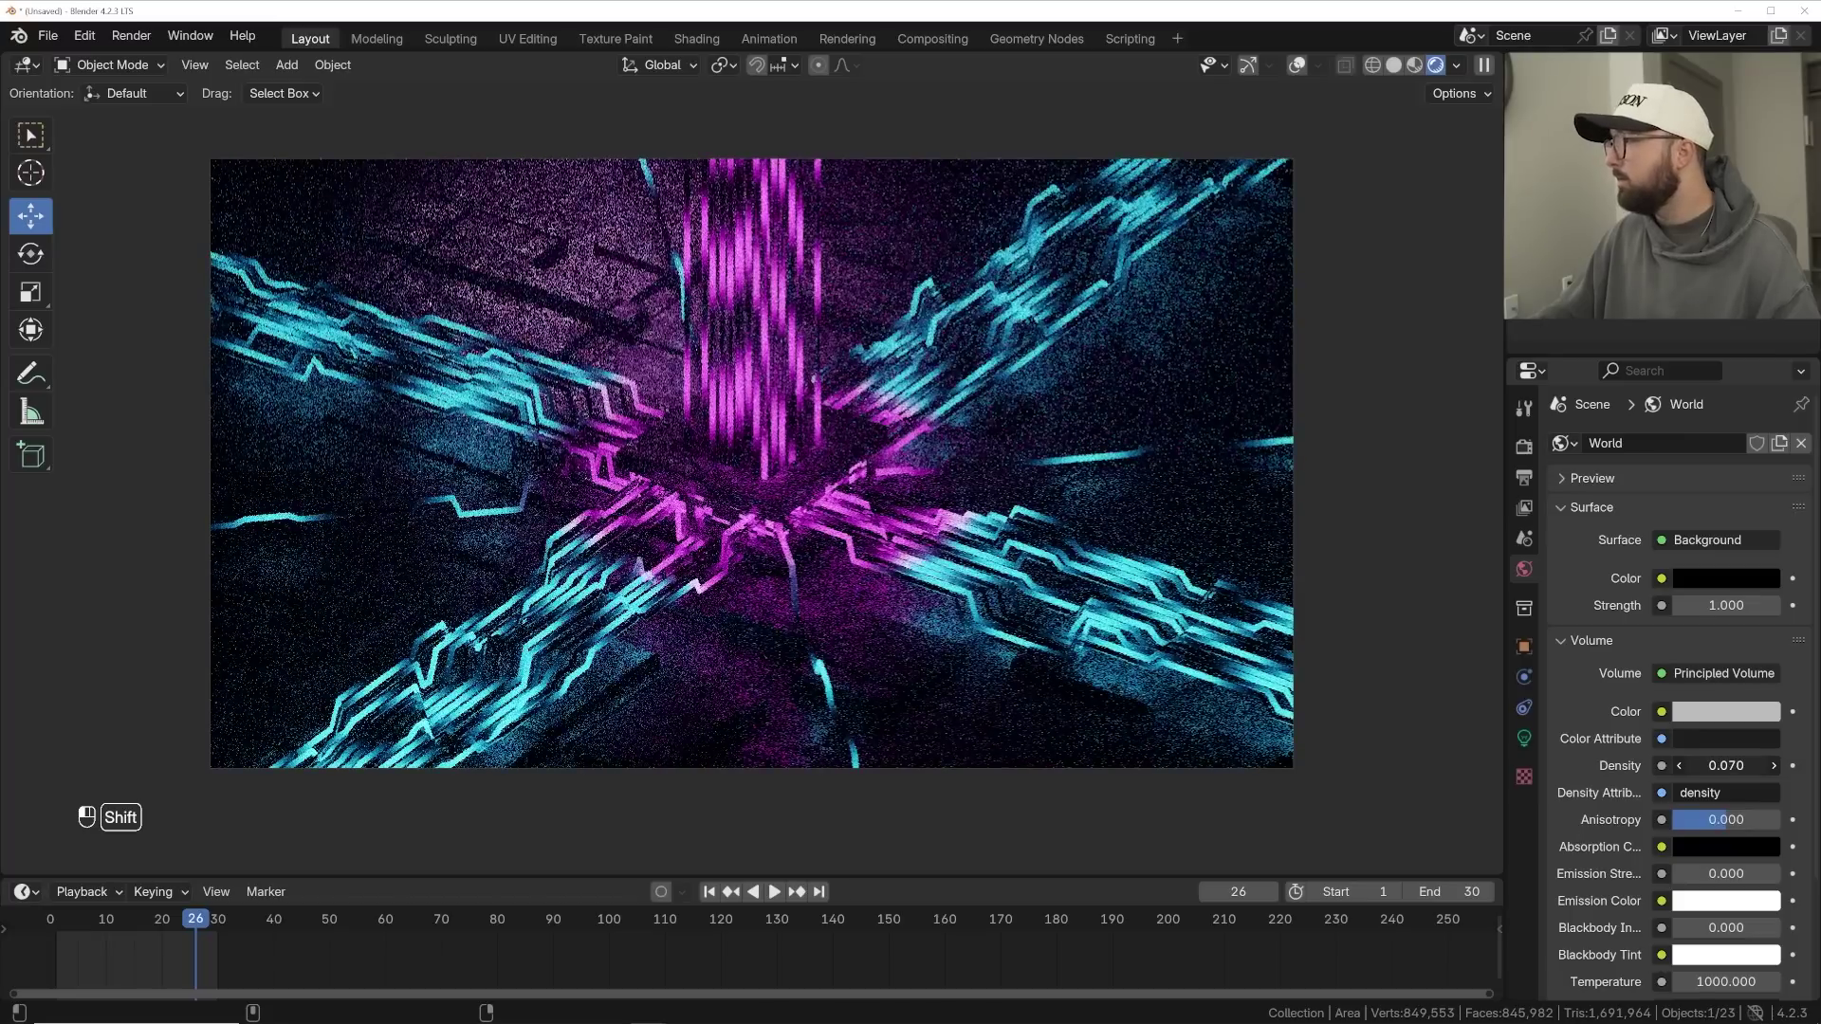
left_click_drag(1738, 770, 1734, 770, "shift")
- Open the wires 1 material in the Shading workspace with a rendered preview that uses the scene's lights and world
left_click(562, 608)
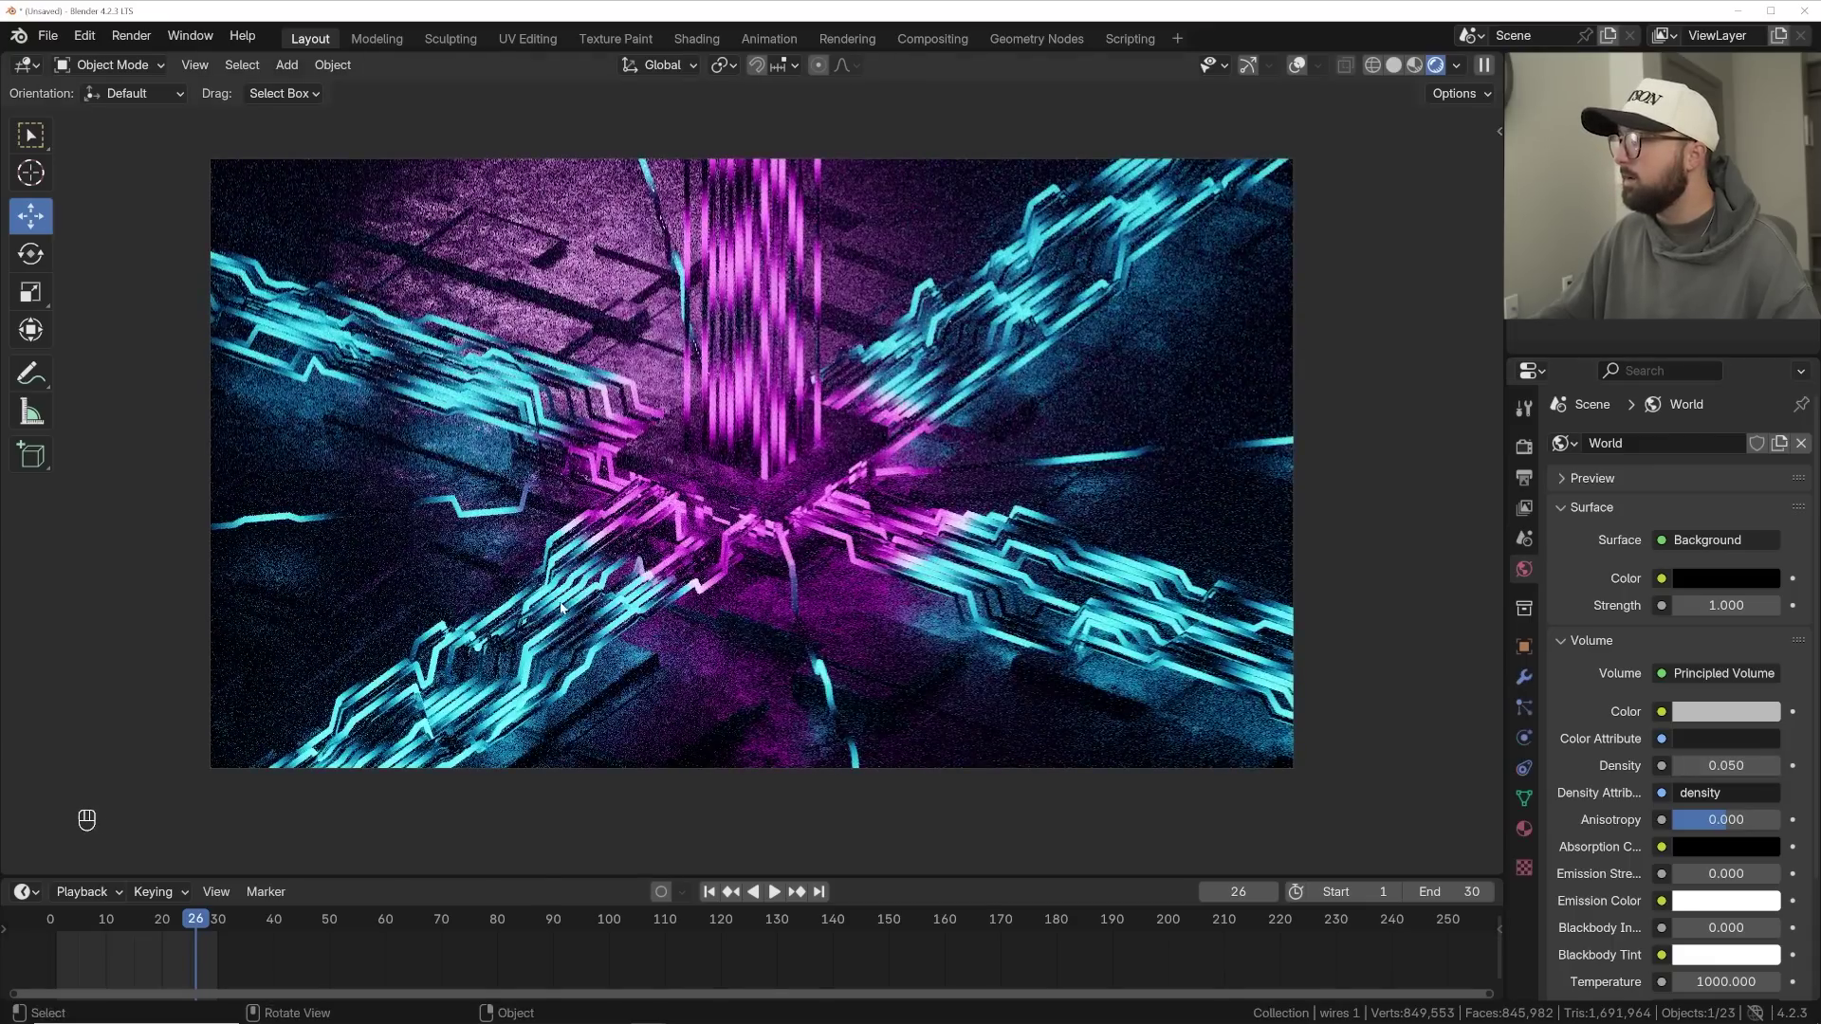
left_click(679, 38)
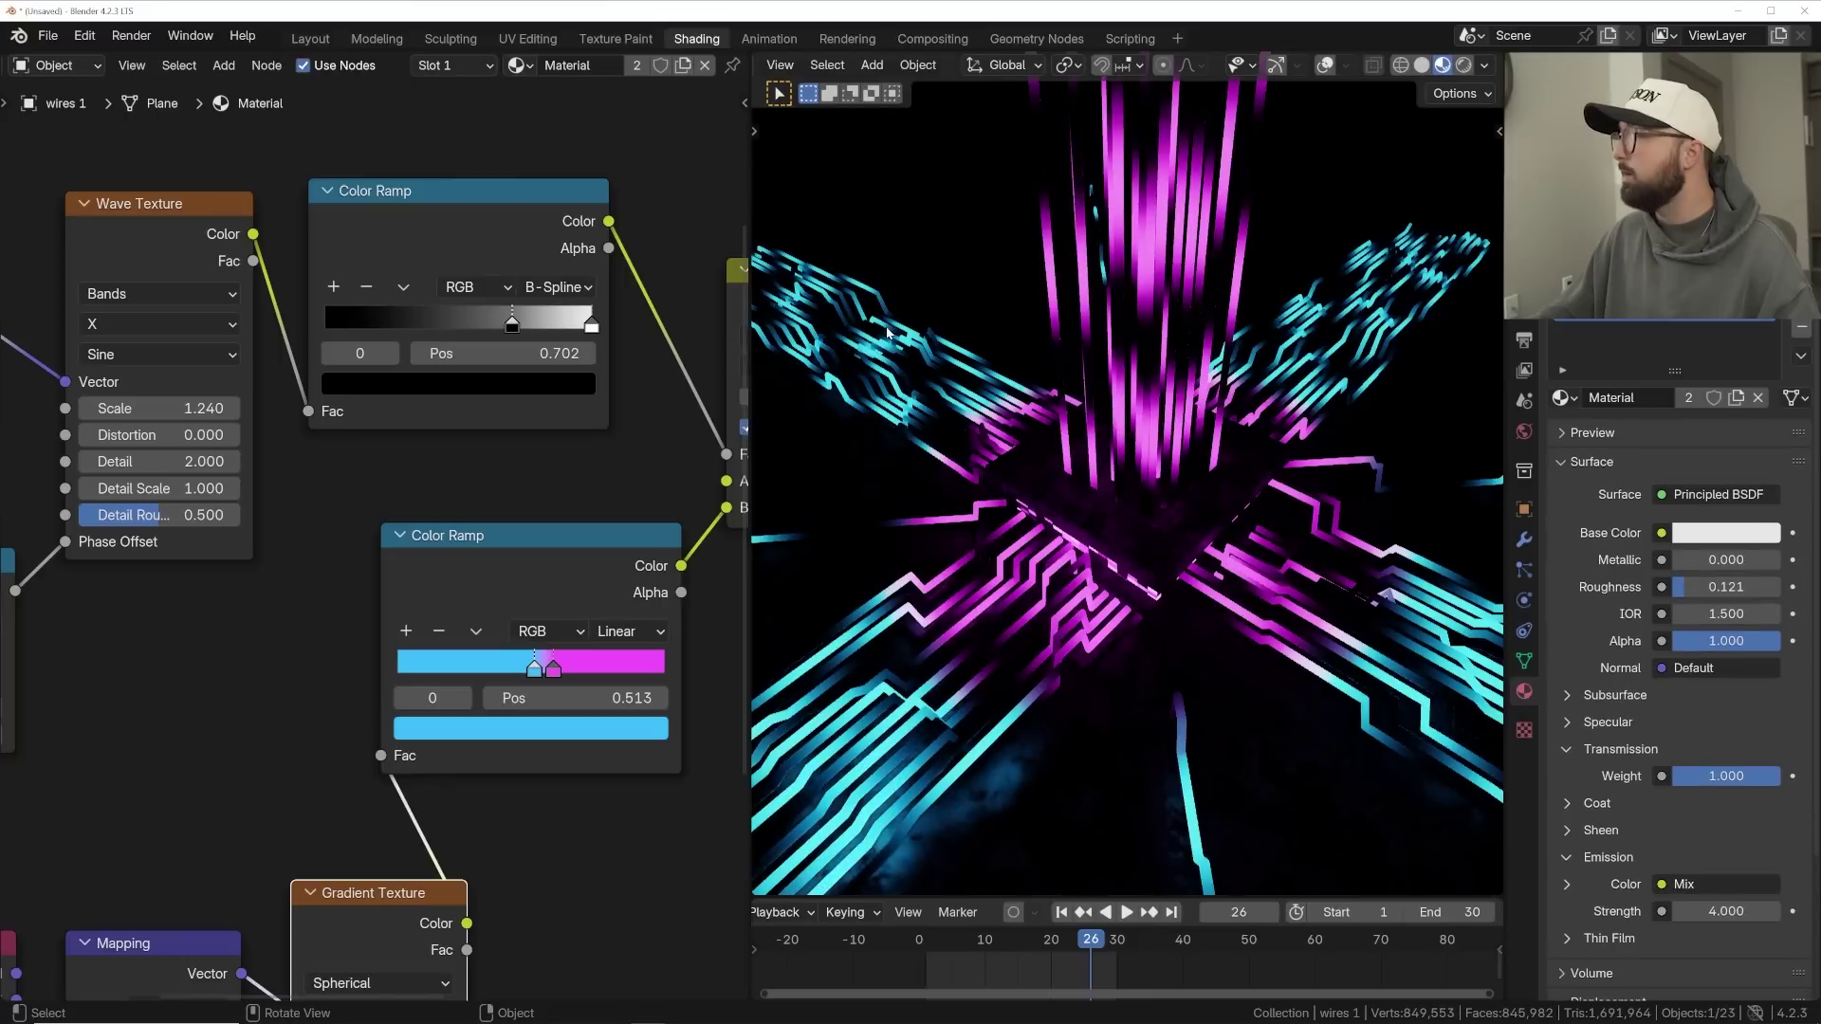
key("z")
scroll(1115, 503, "up", 4)
middle_click_drag(607, 697, 408, 654)
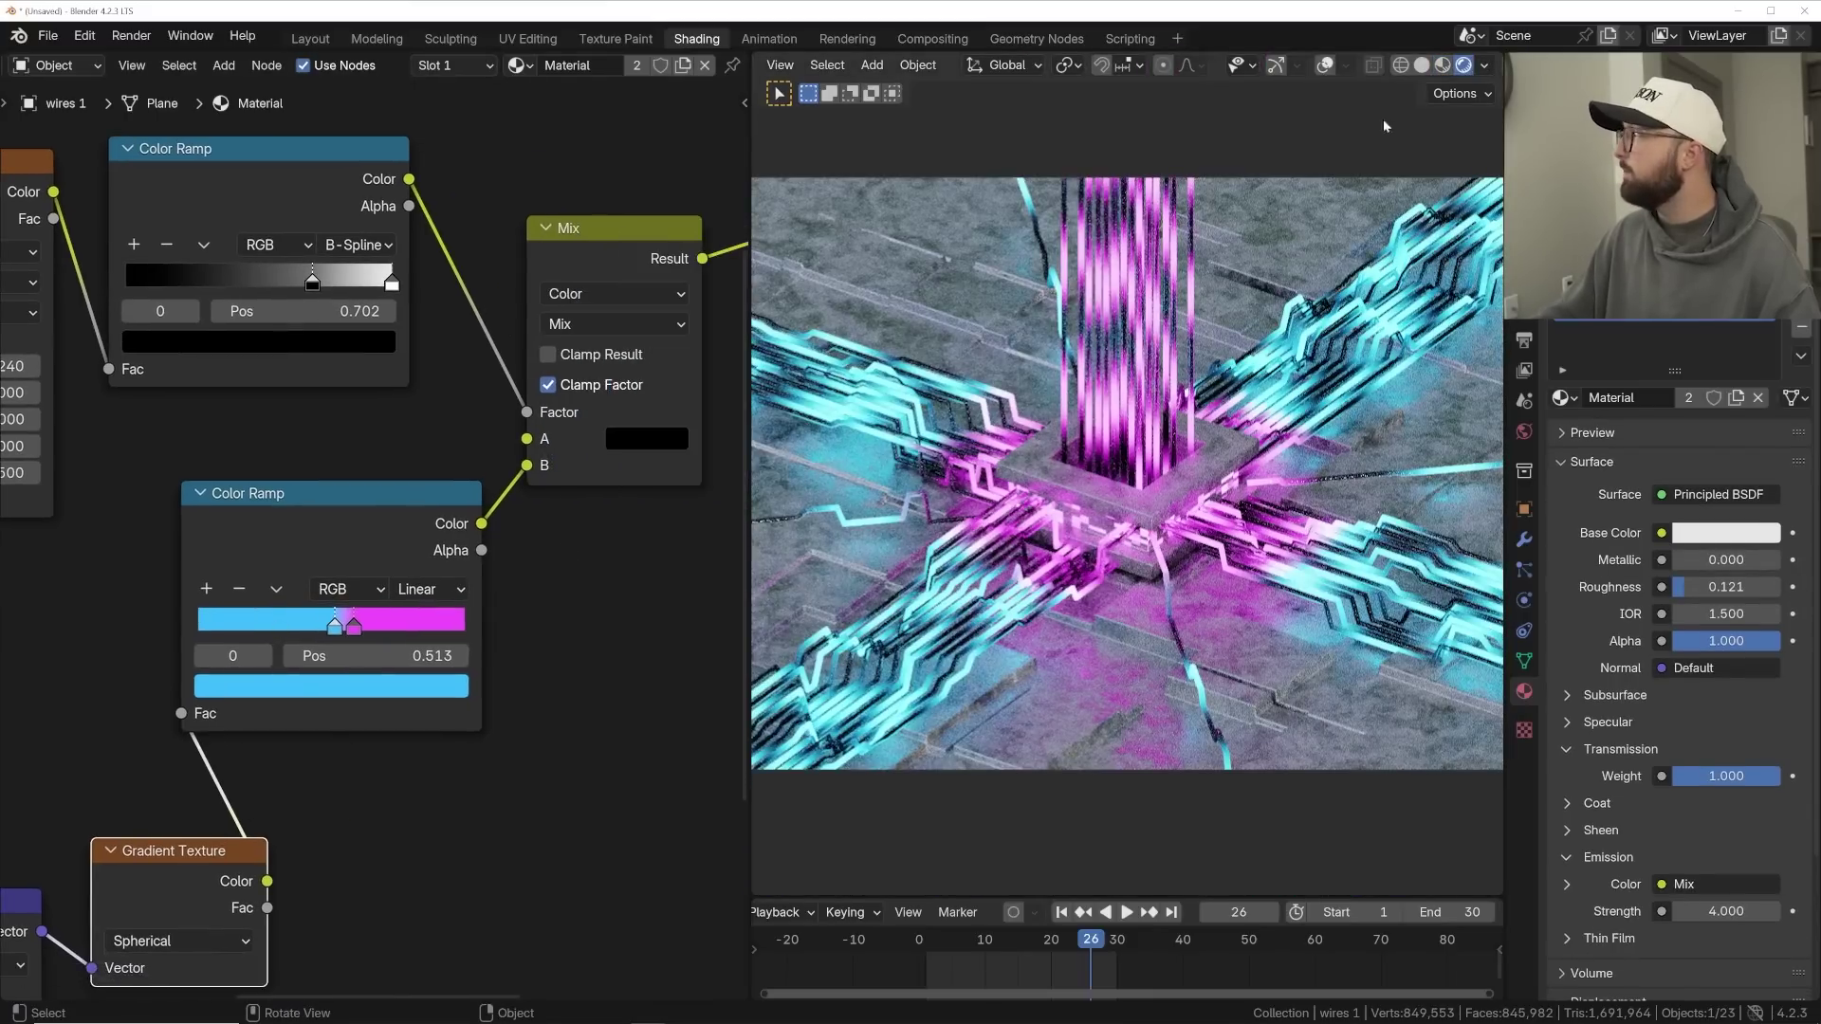
left_click(1485, 67)
left_click(1377, 243)
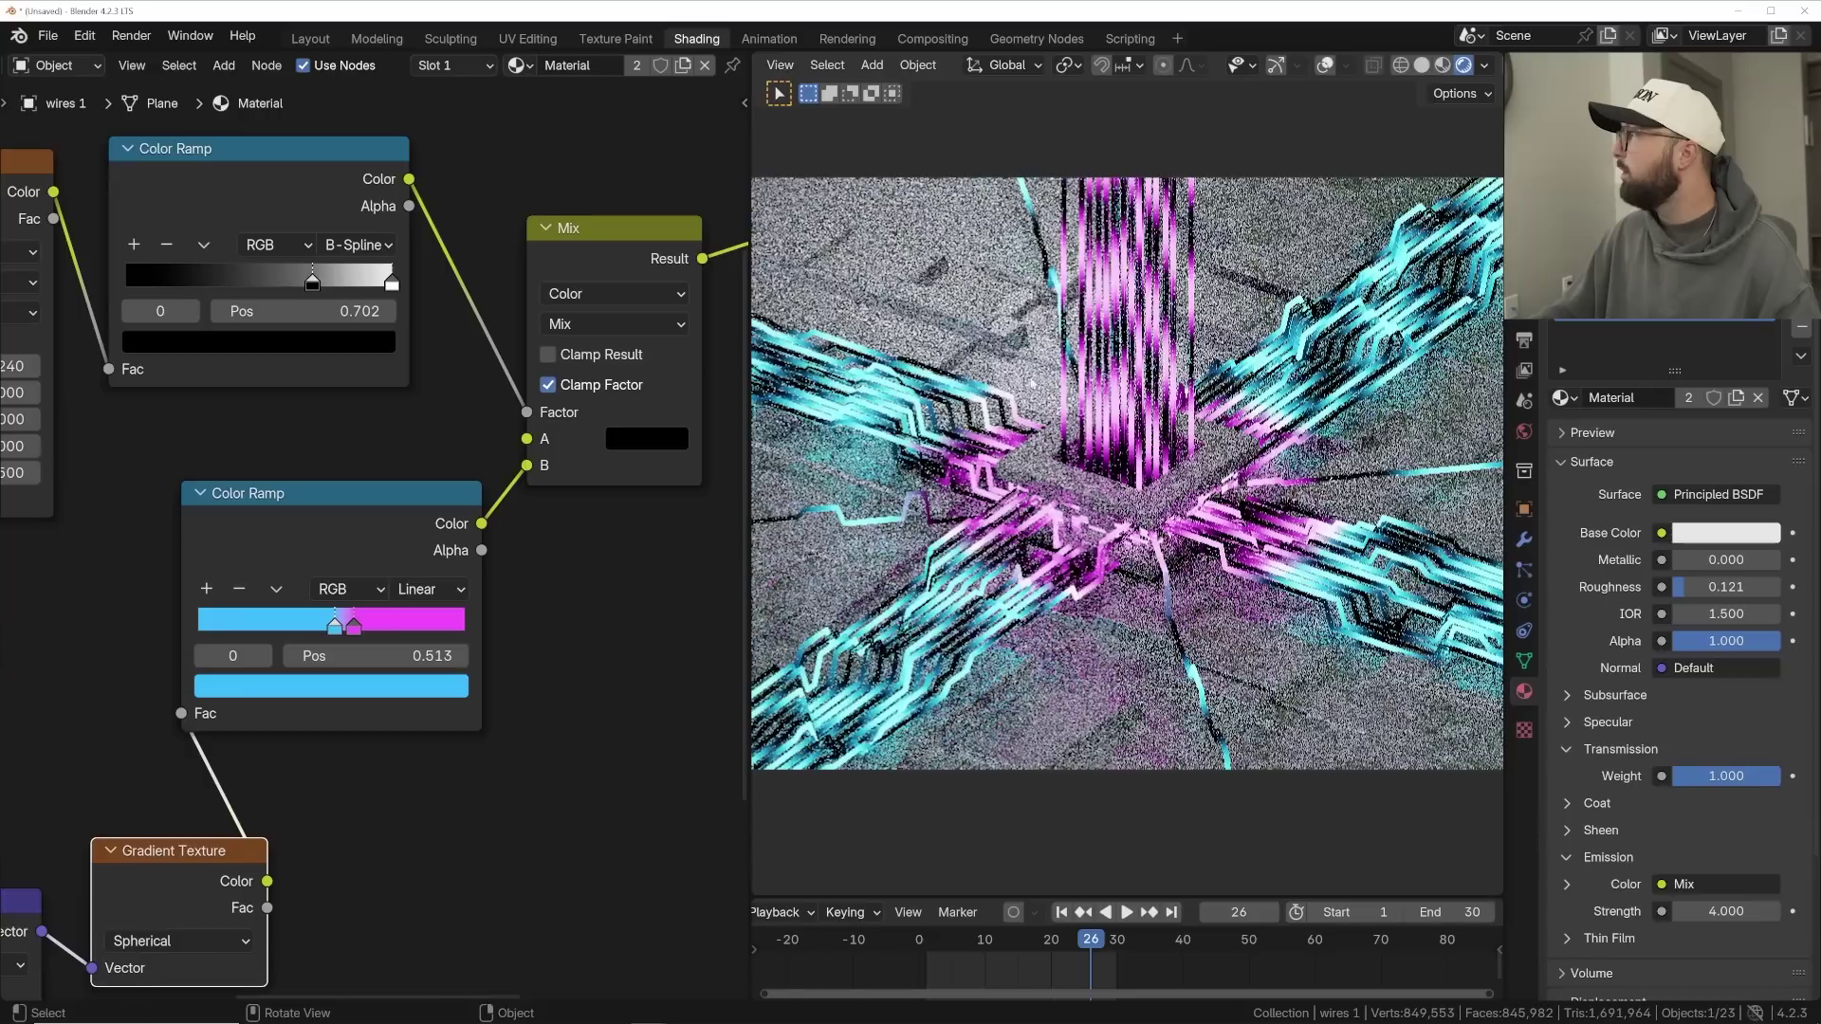
- Set the Principled BSDF emission strength to 9.700 for the wires 1 material and 7.300 for the wire 2 material
scroll(462, 456, "down", 3)
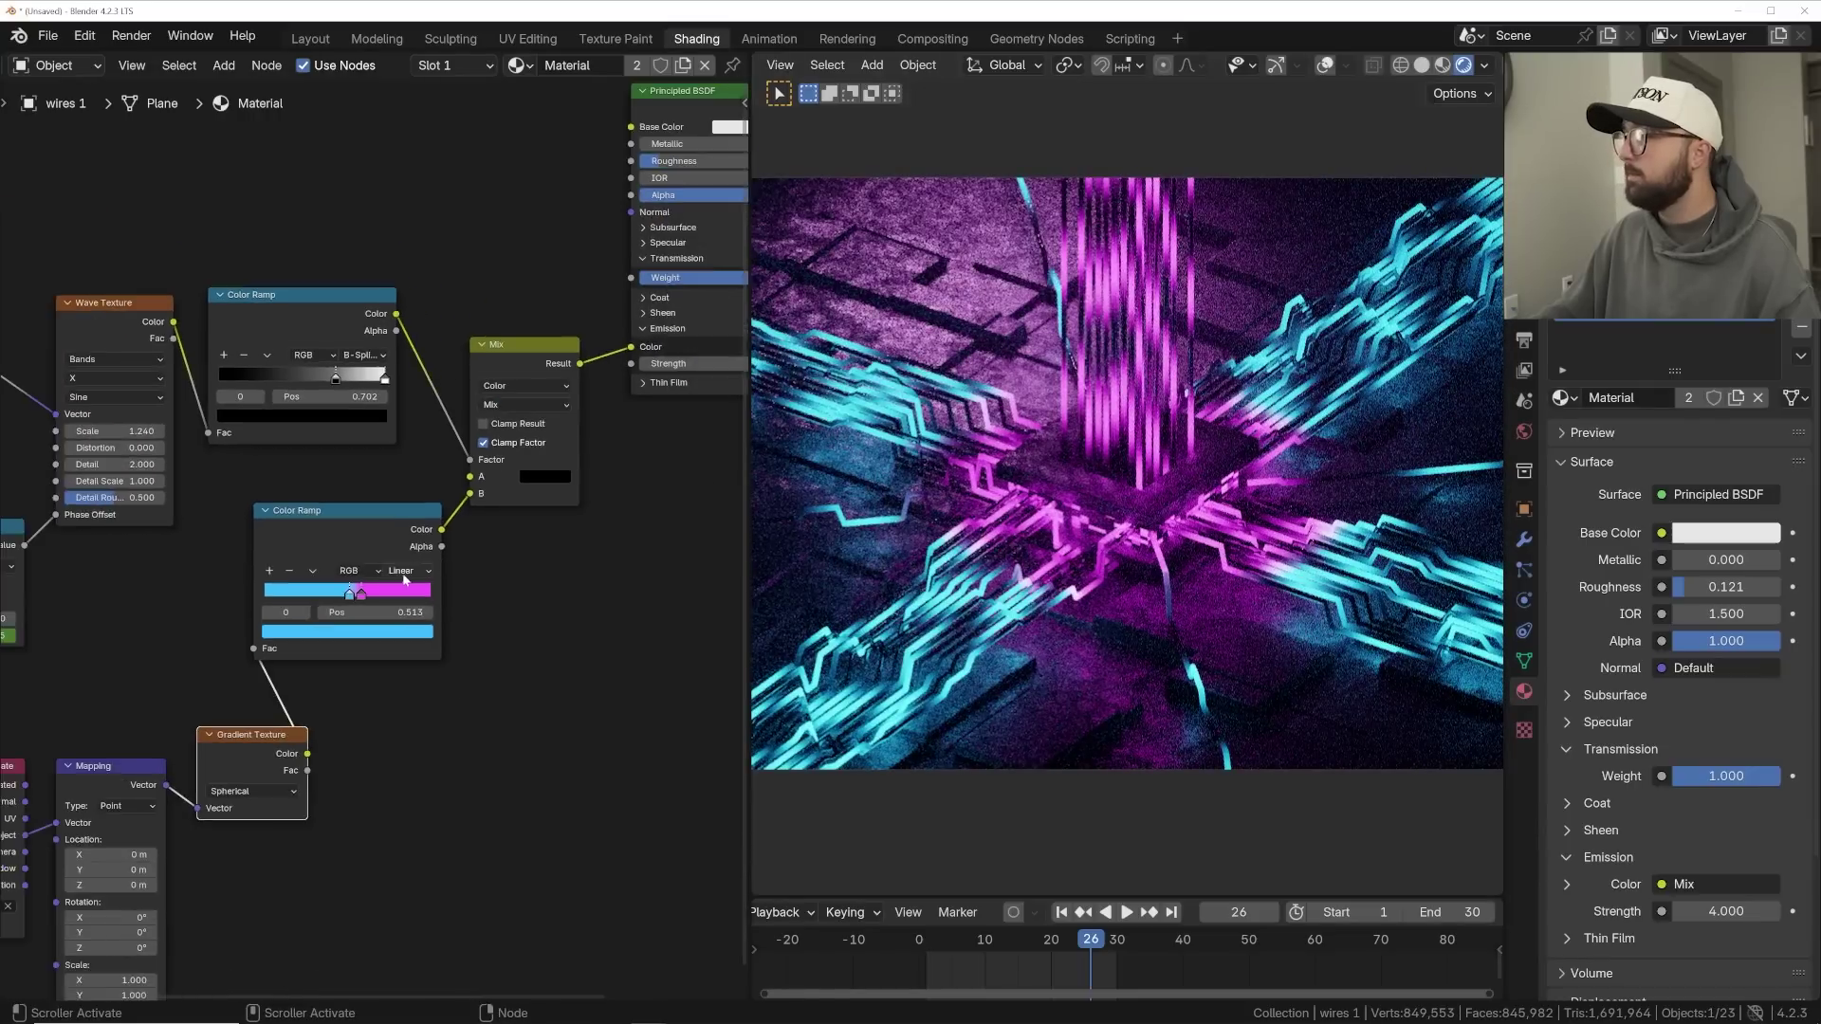
left_click_drag(539, 369, 545, 365)
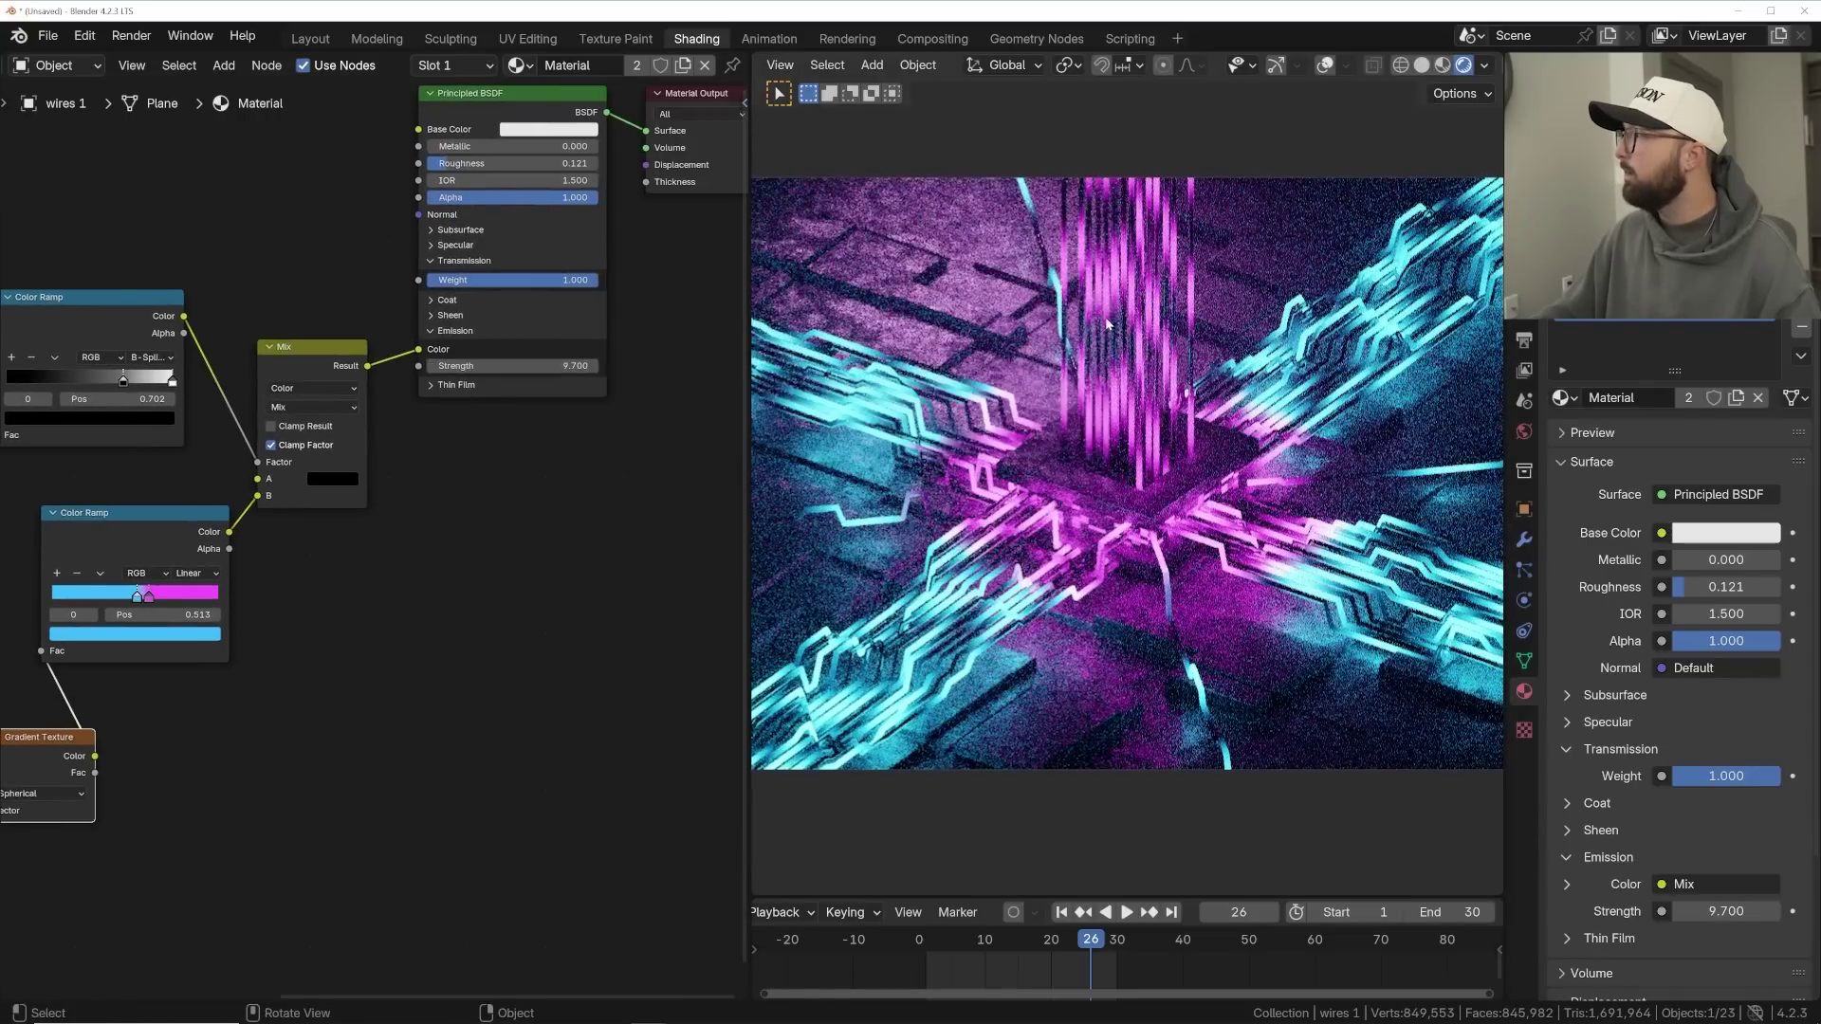
left_click(1107, 321)
left_click_drag(599, 368, 581, 373)
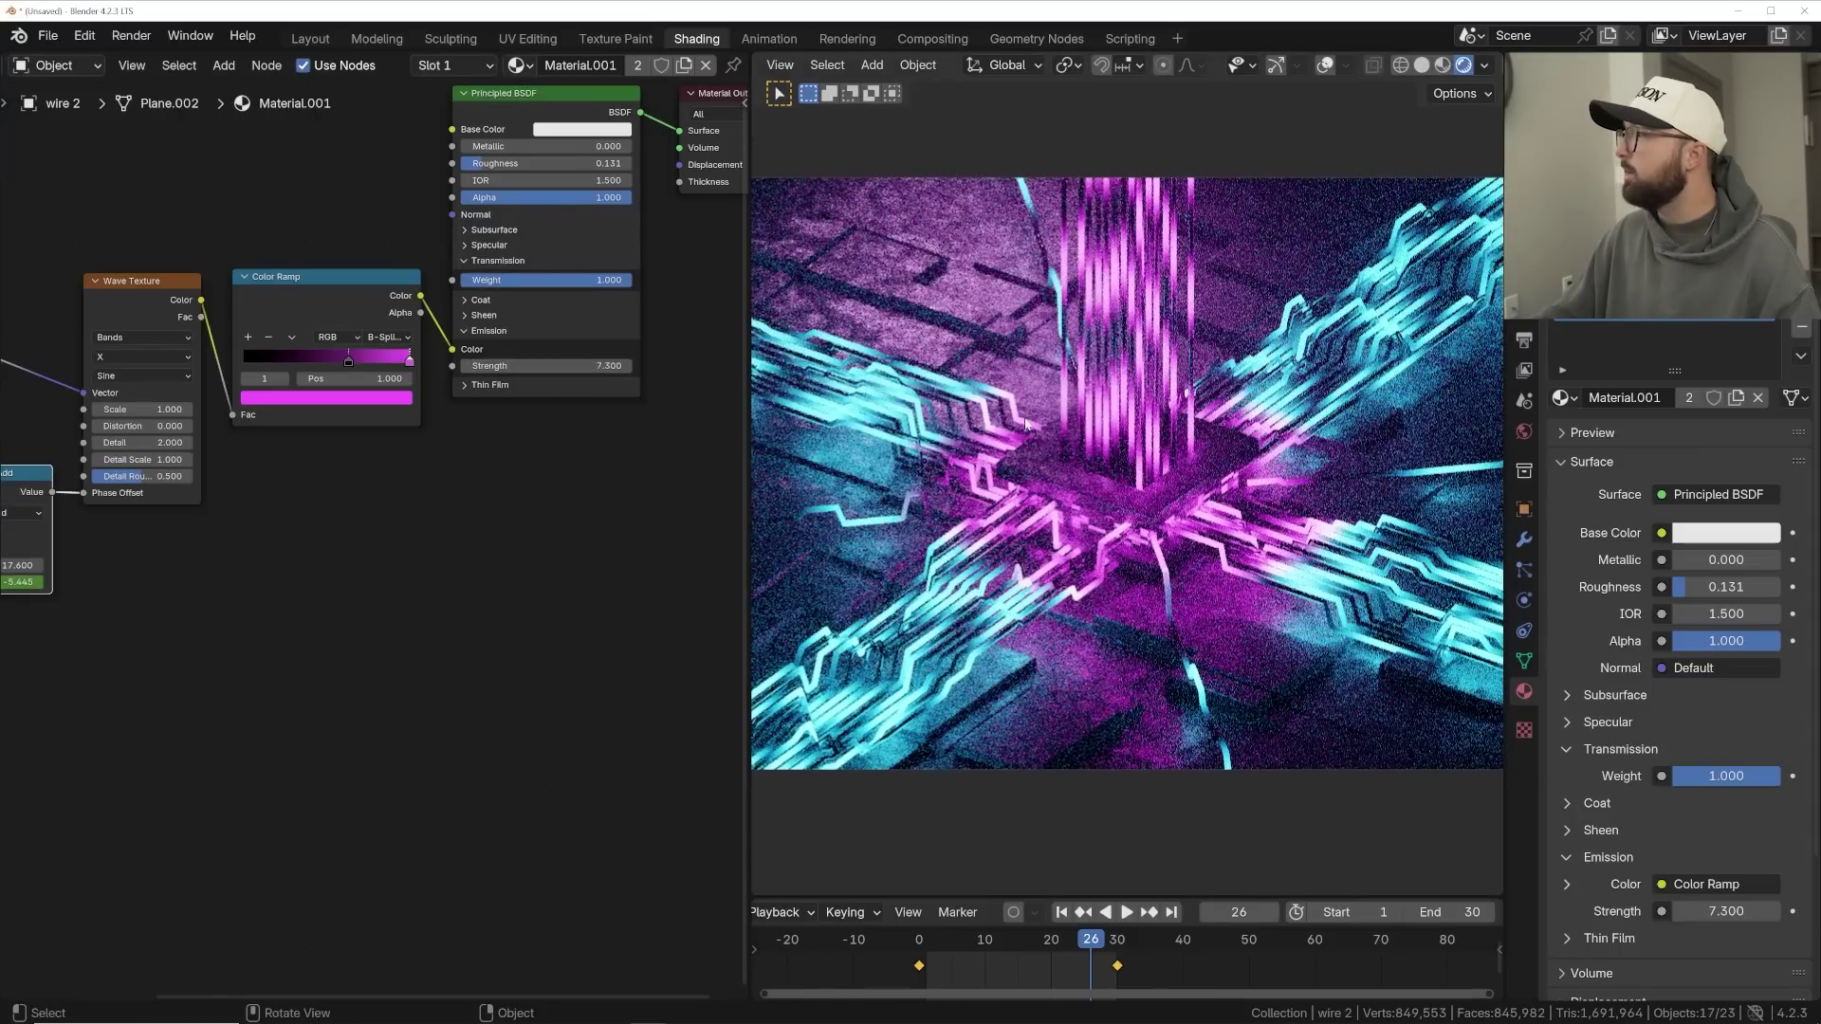
scroll(1049, 400, "down", 1)
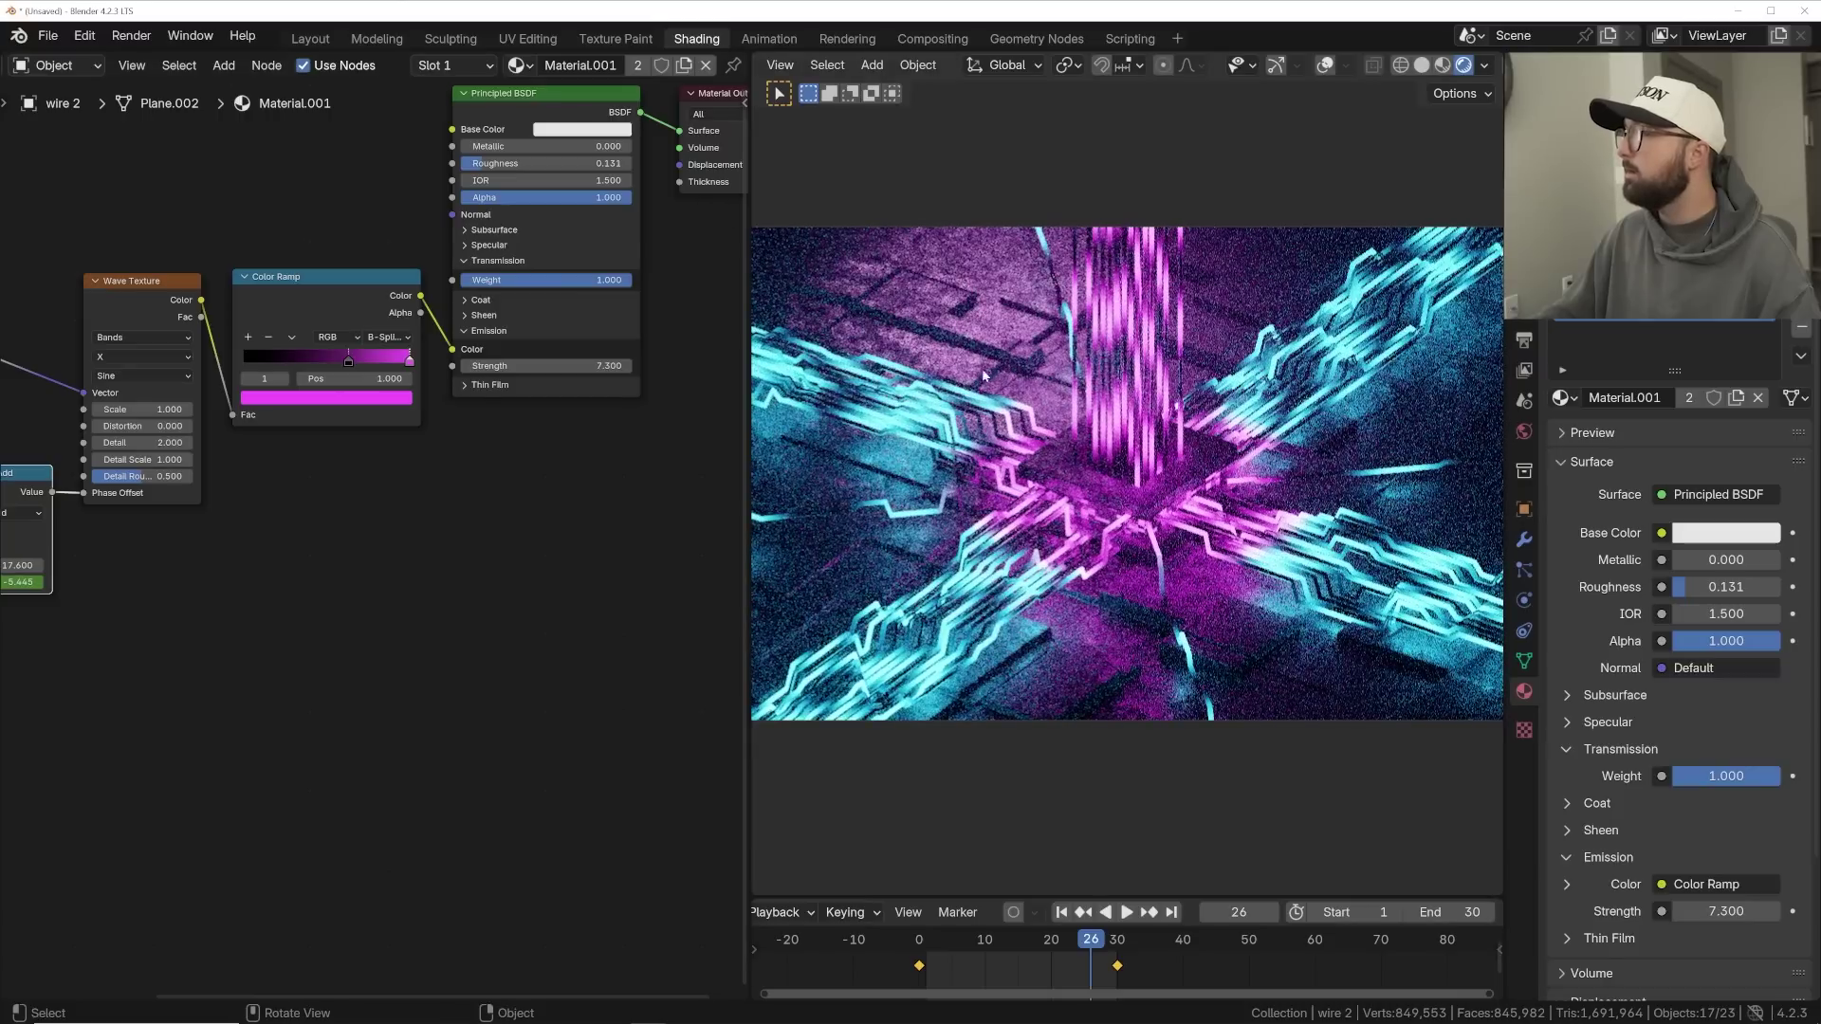
- Return to the Layout workspace in solid shading and set the Cycles render's maximum samples to 400
left_click(299, 42)
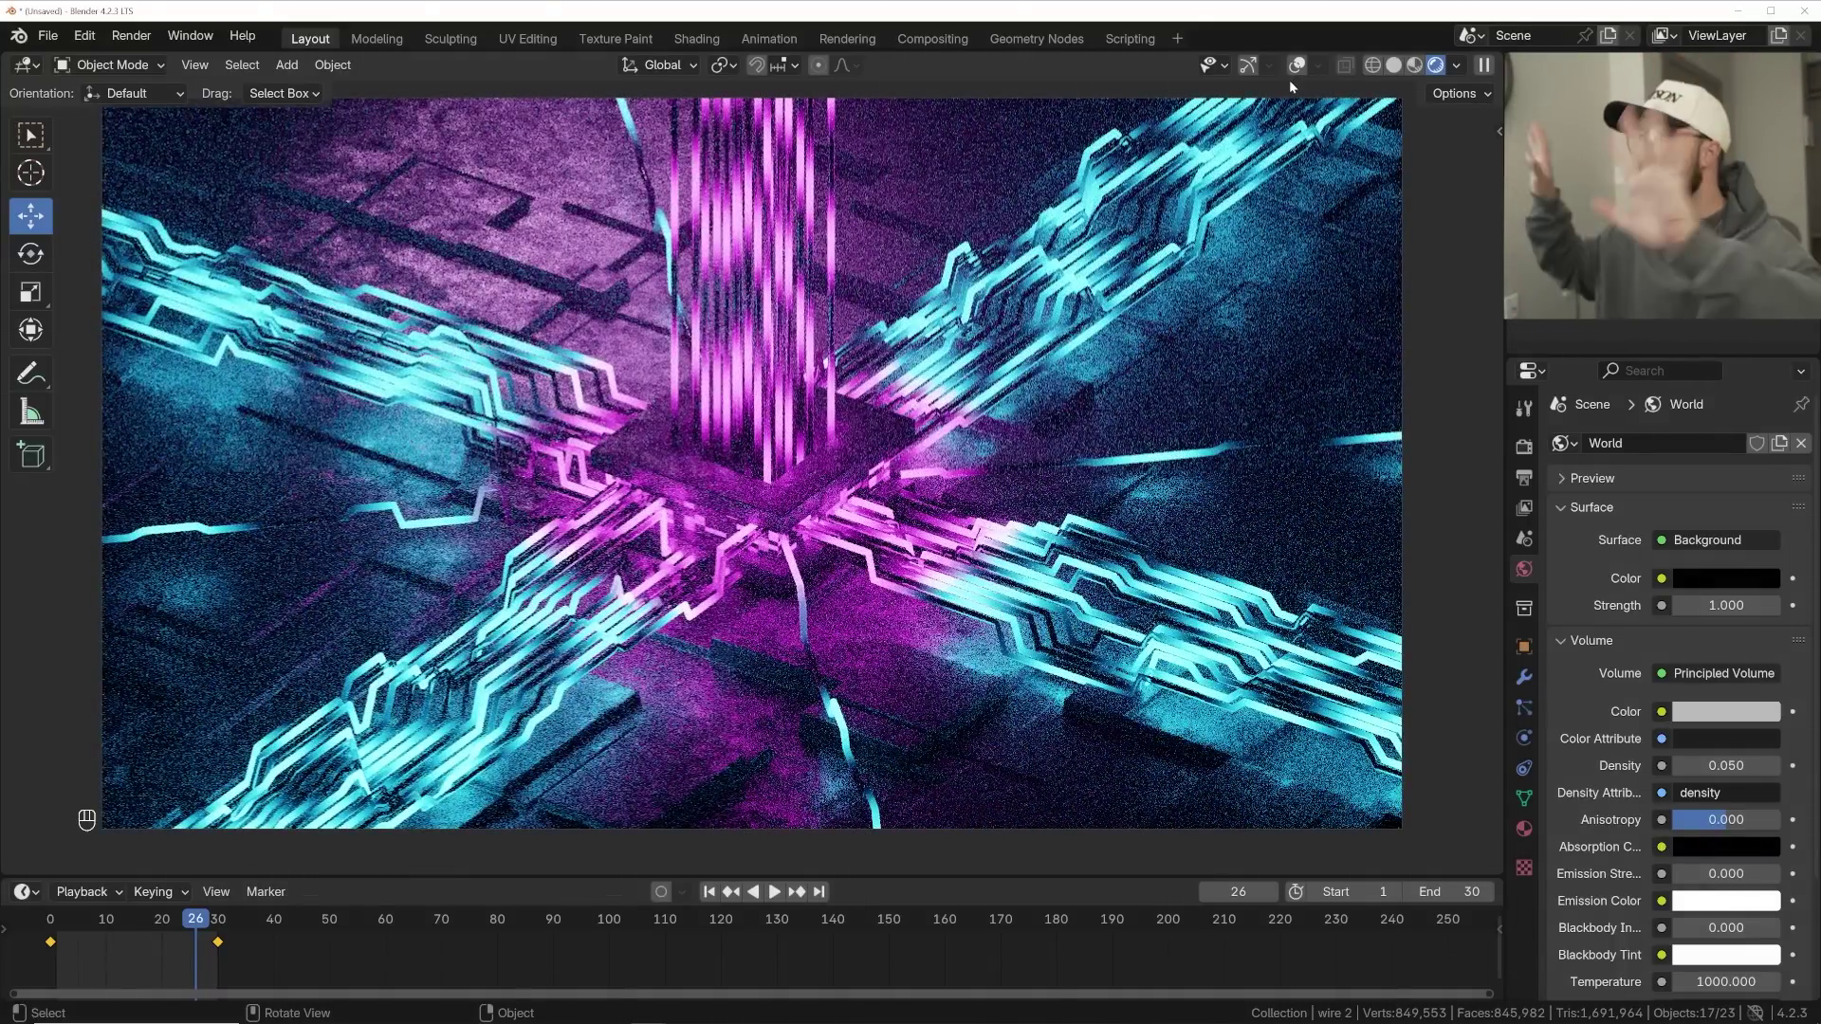
left_click(1392, 66)
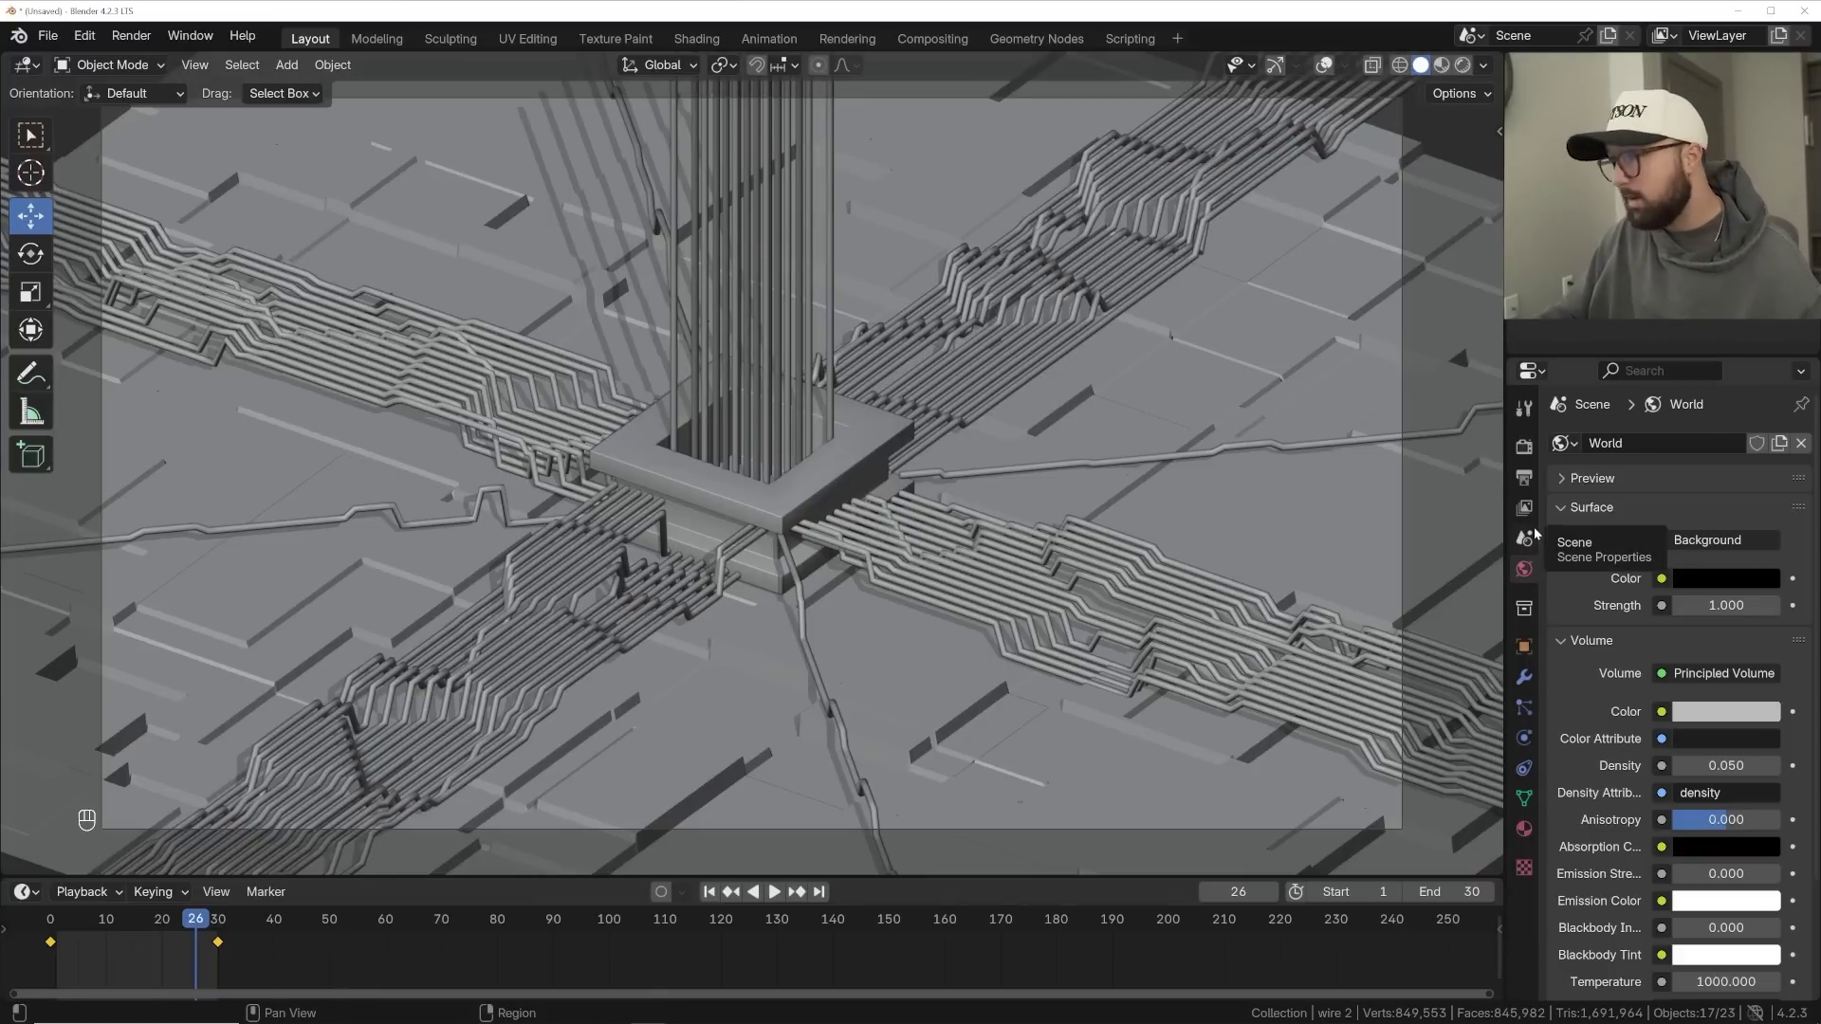
left_click(1518, 445)
left_click(1731, 787)
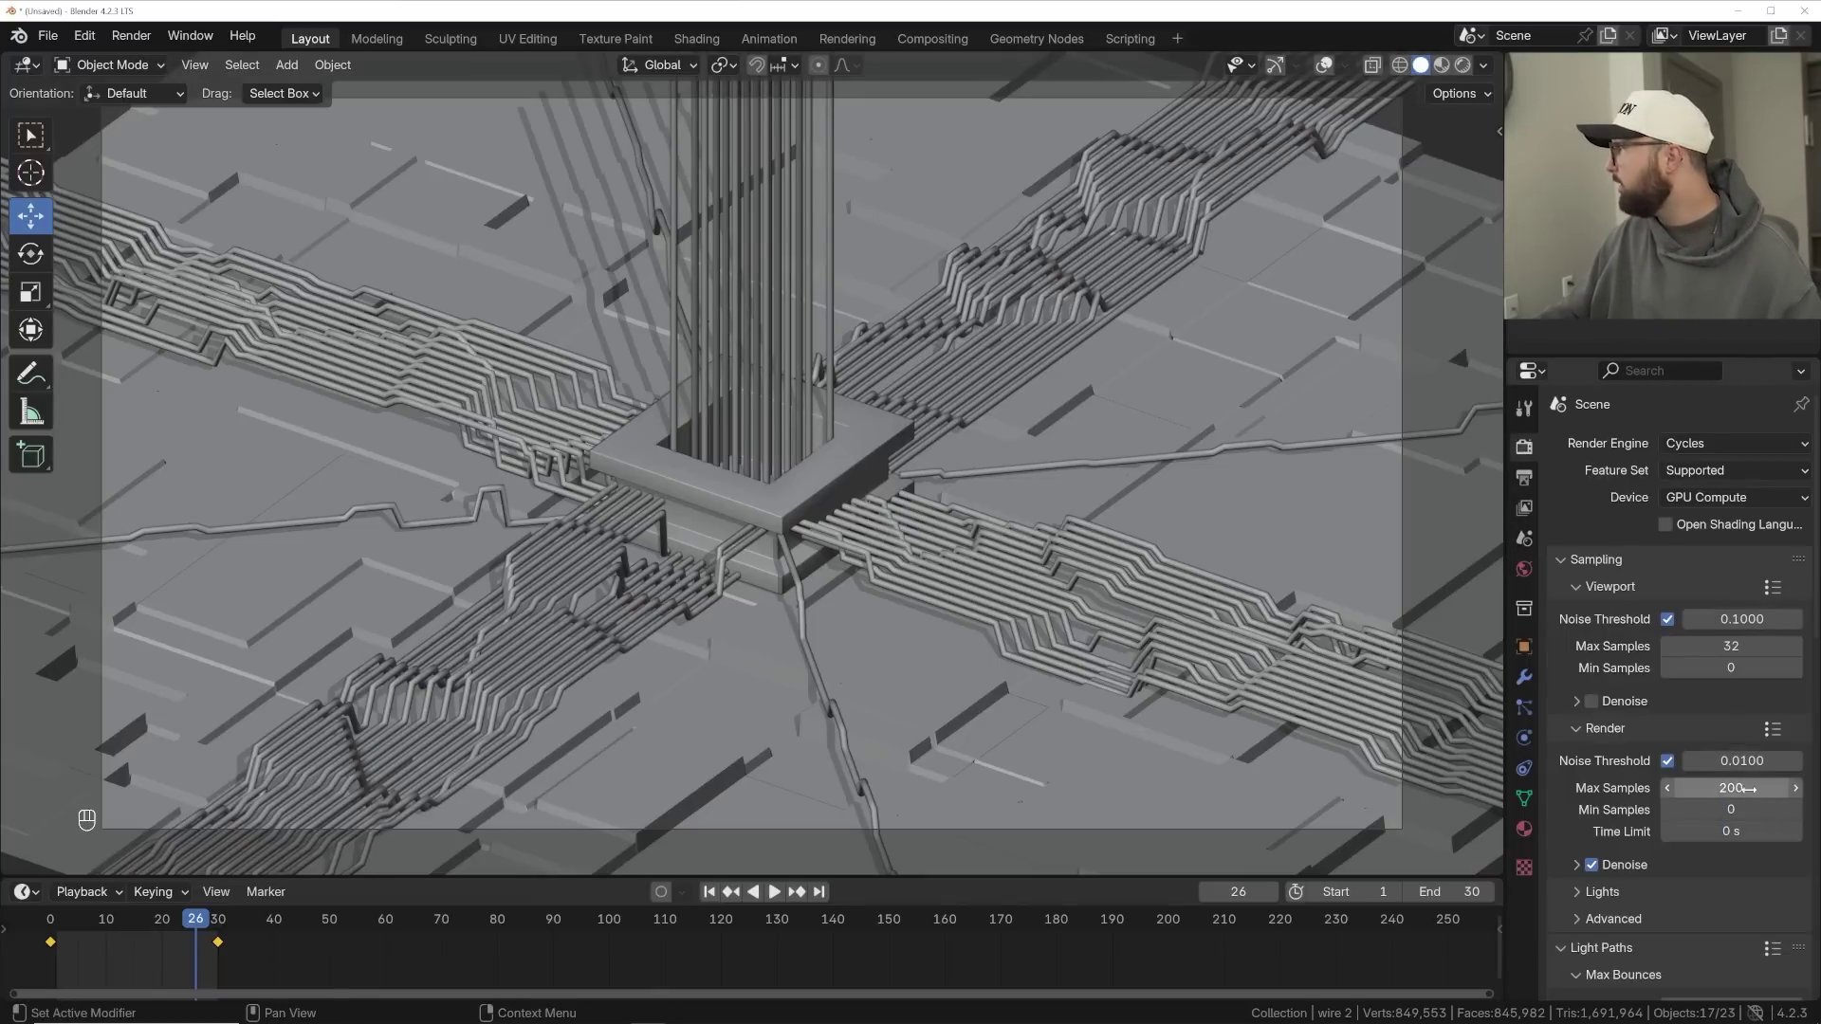
type("400")
key("Return")
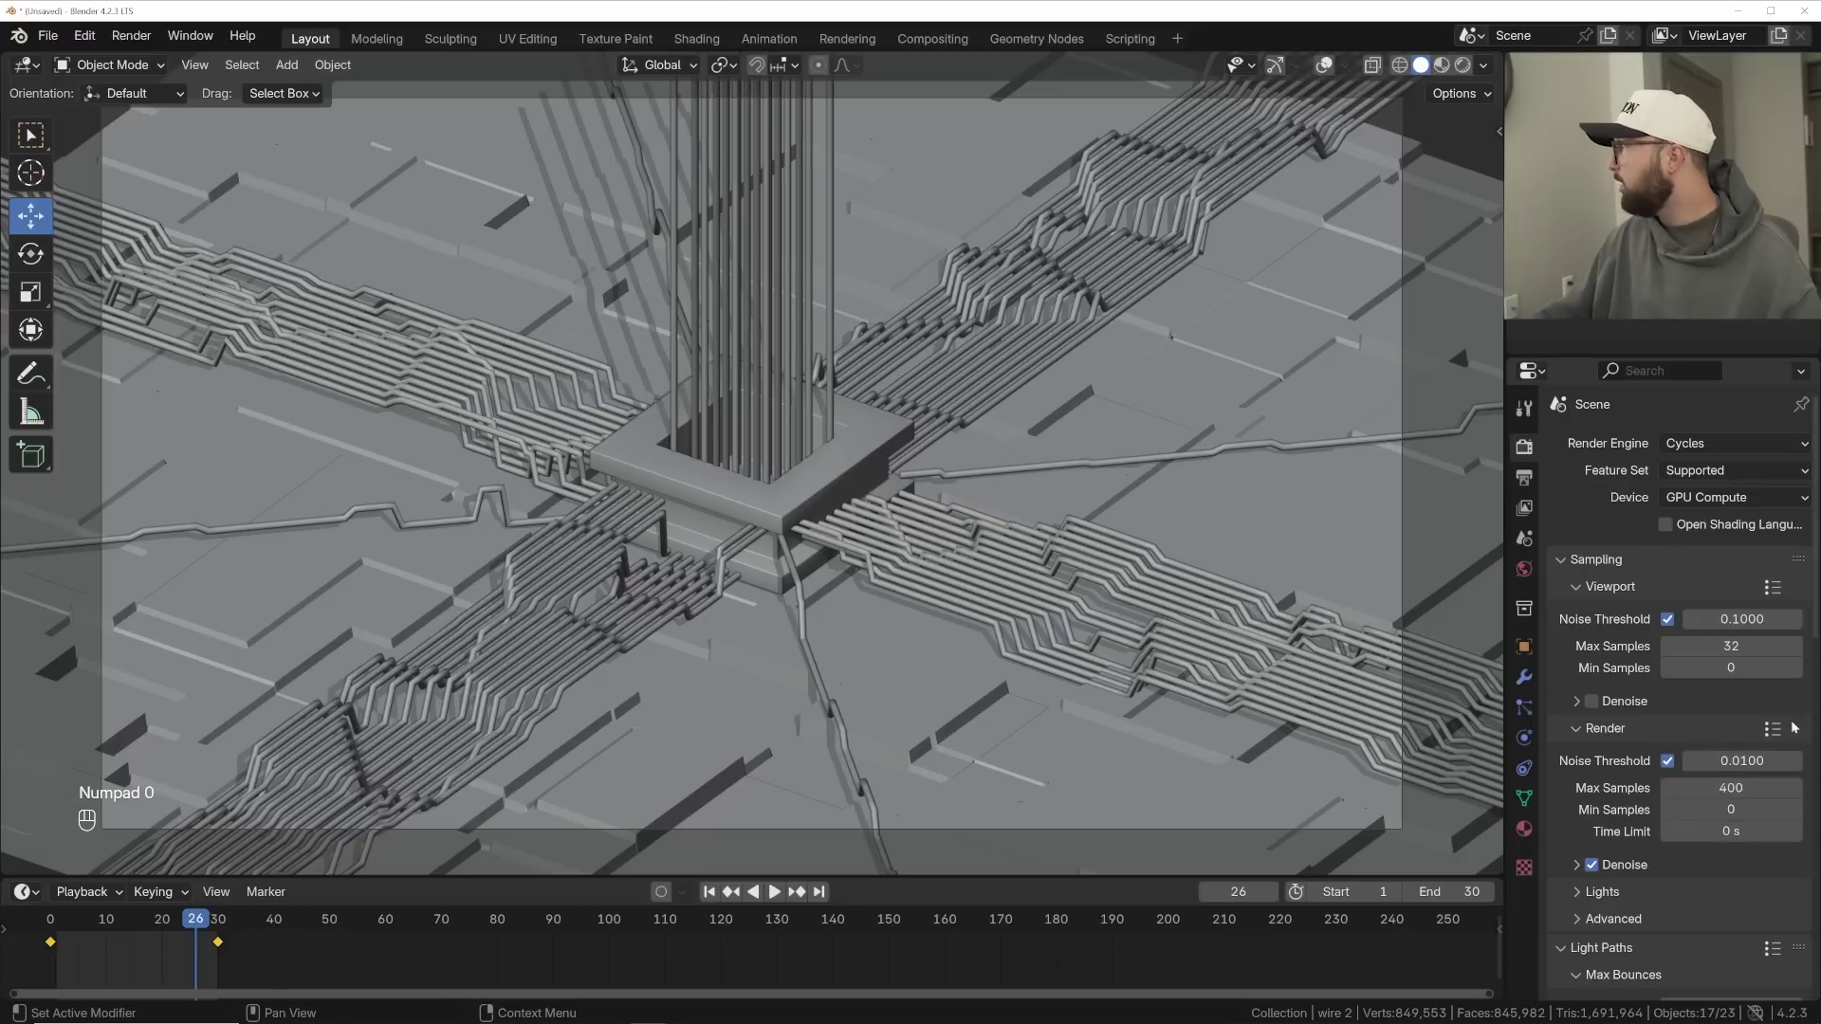
- Check the output format, frame range and file settings, and bring up the commands for rendering the animation
left_click(1522, 480)
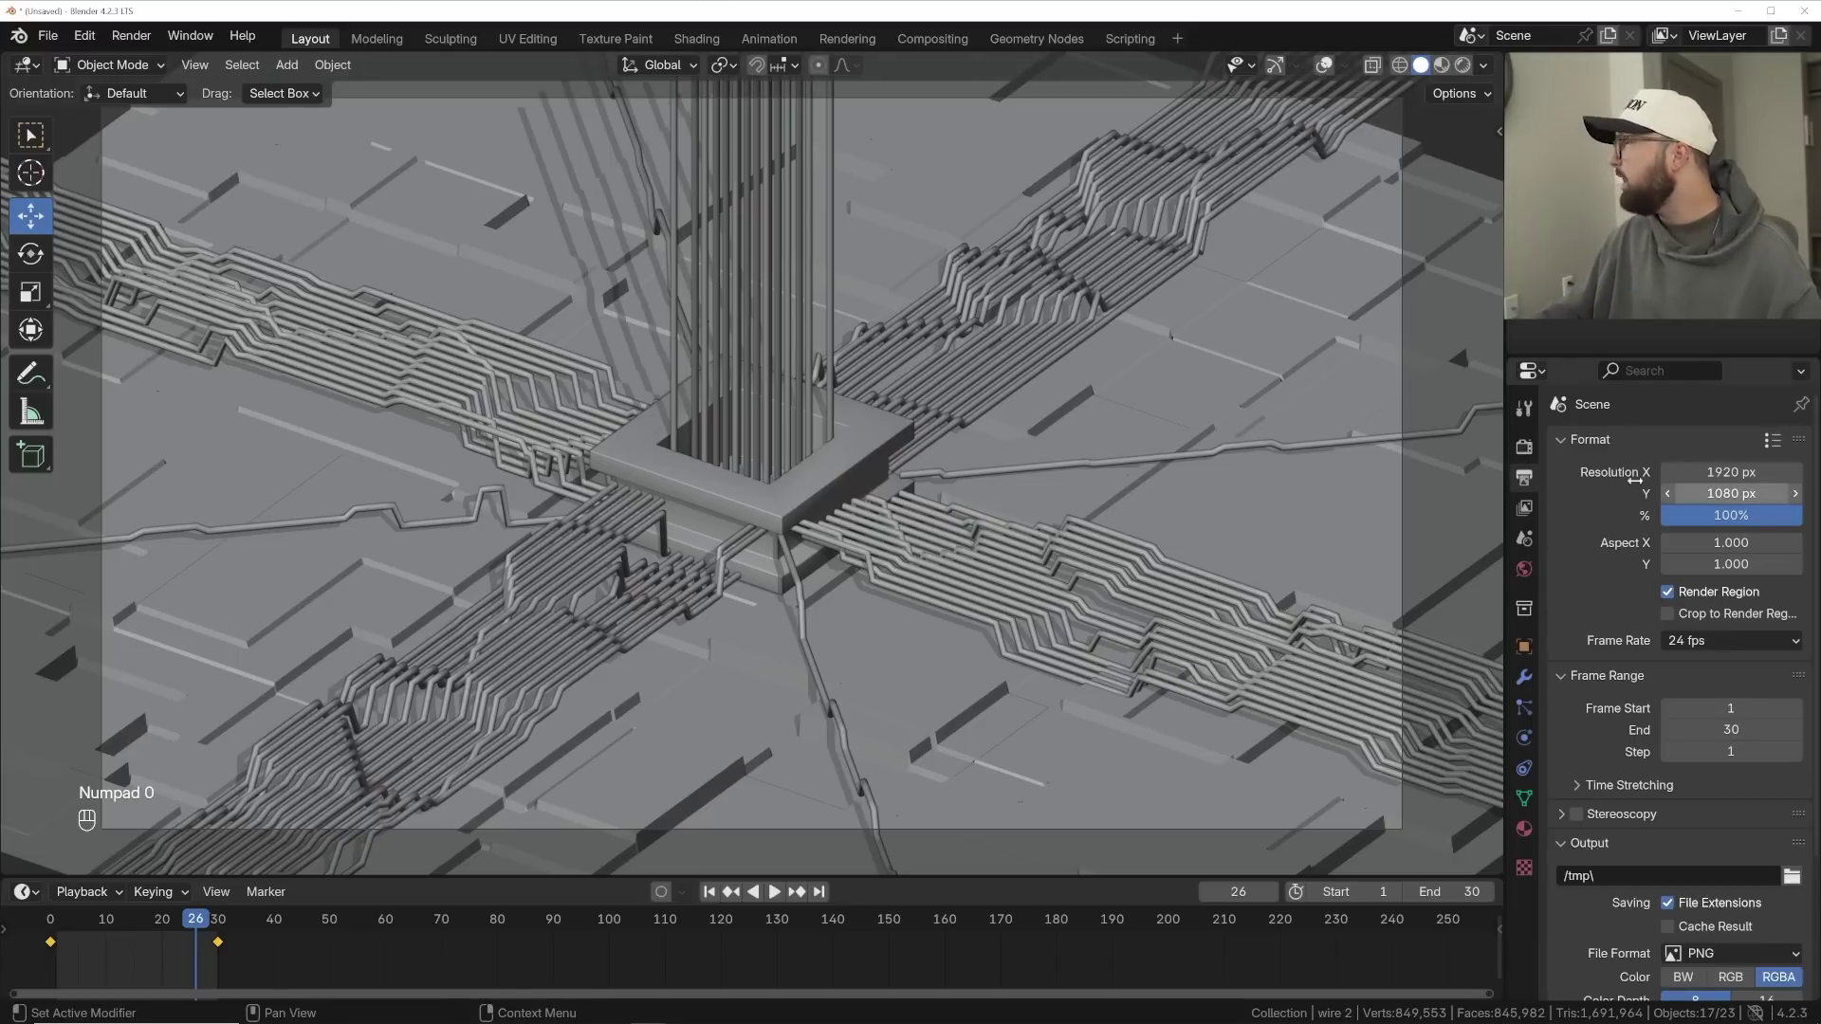
left_click(132, 36)
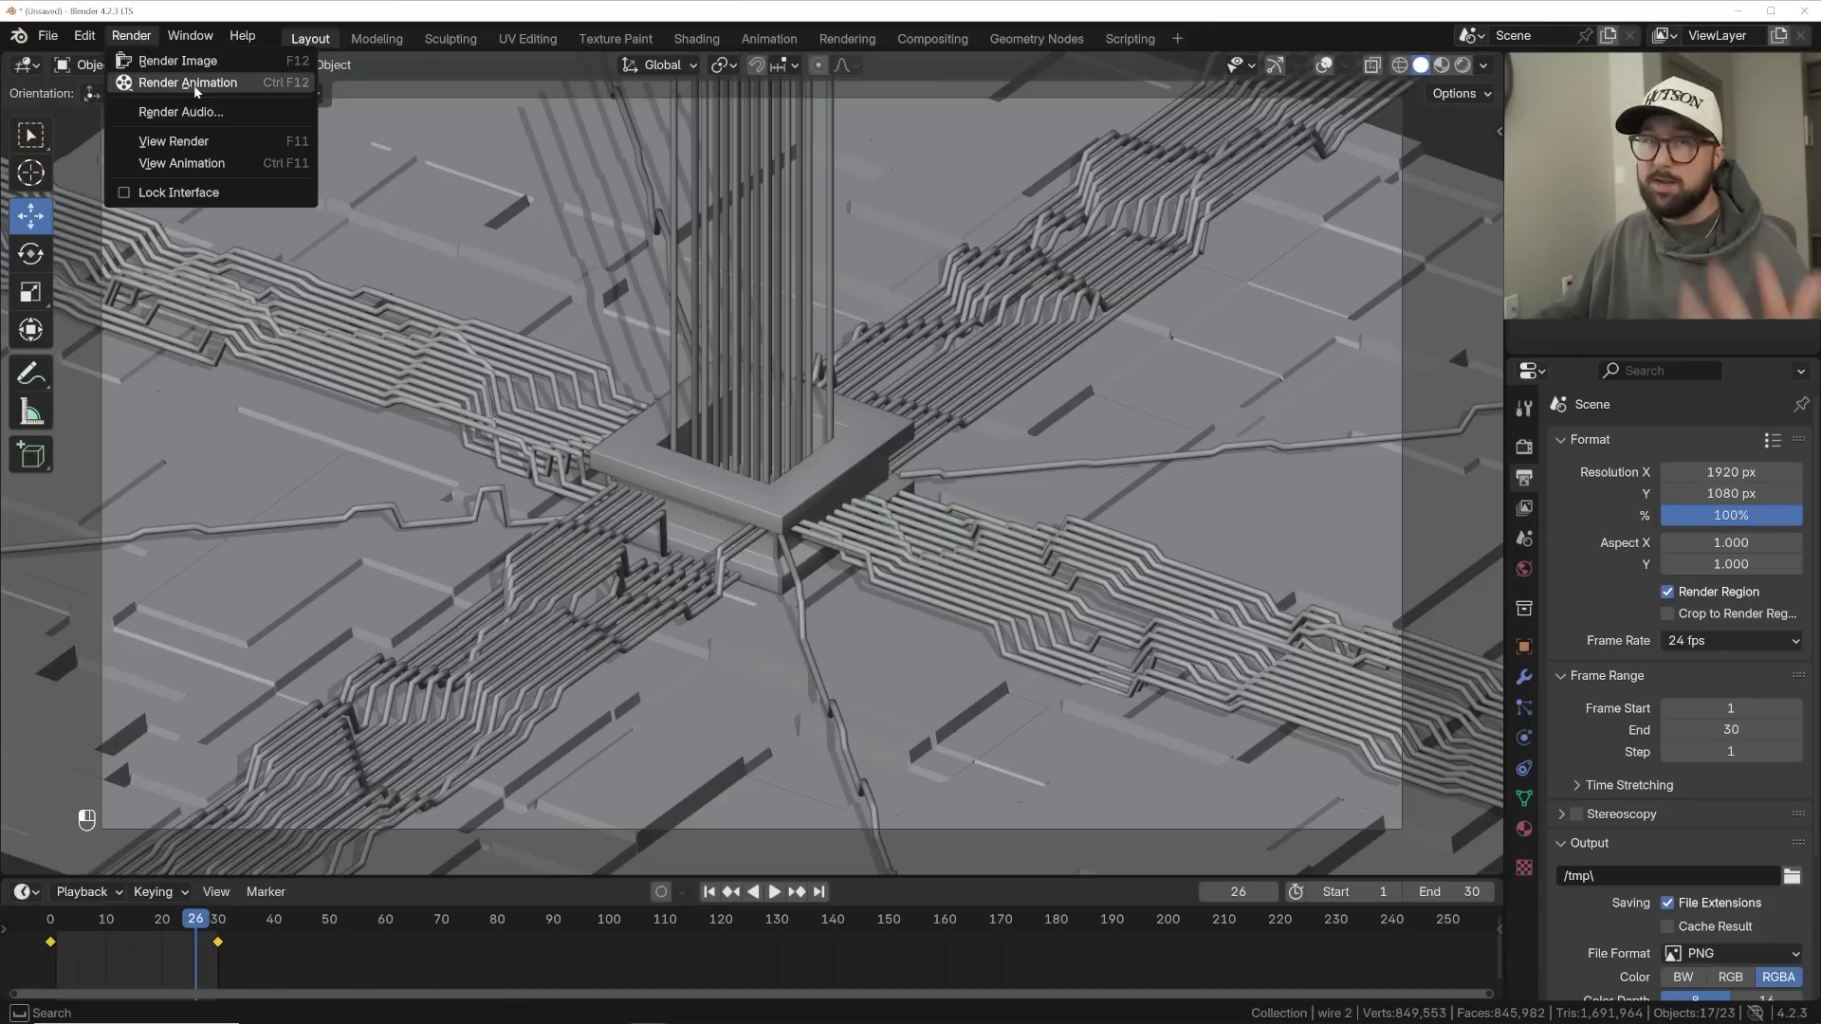